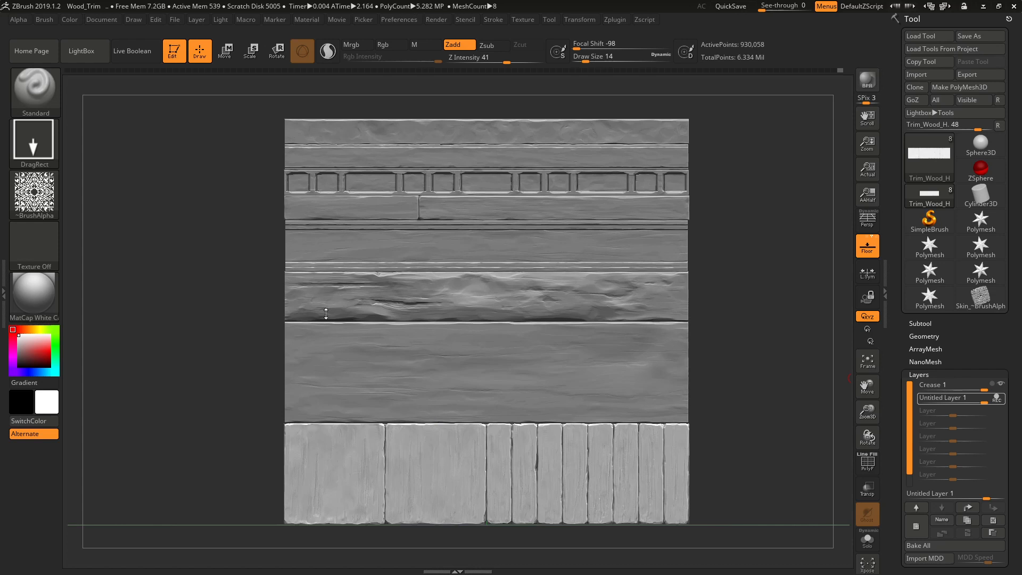
Switch to the reference board and examine the trim layout sketch and the carved wooden bench panel photo
drag(284, 366, 283, 312)
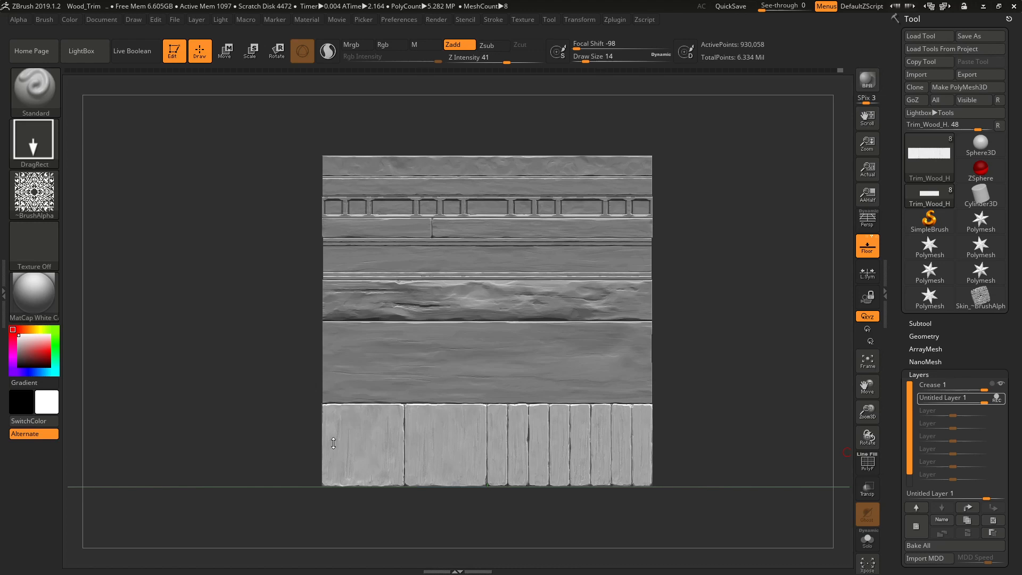
right_drag(1021, 394, 588, 409)
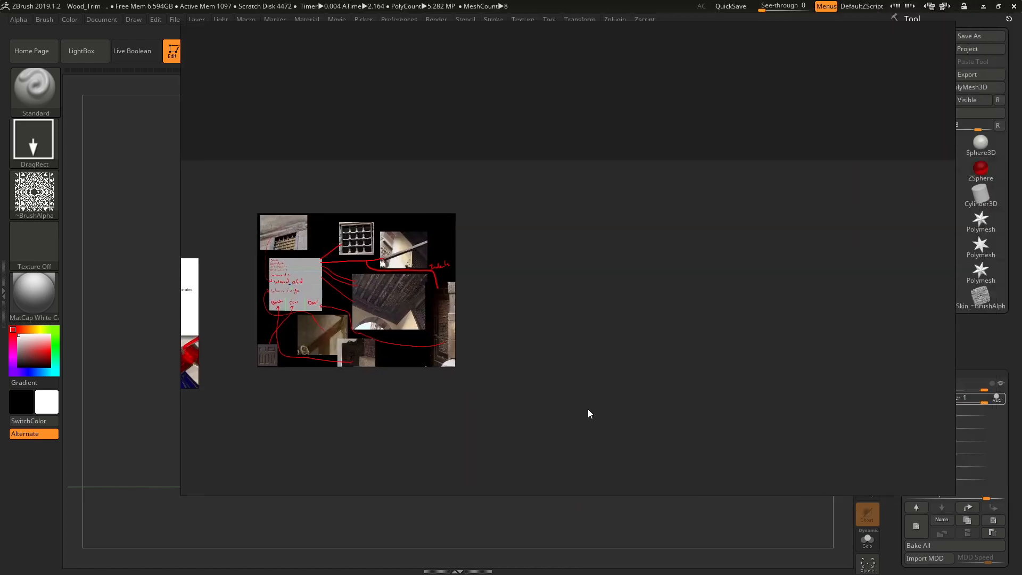
middle_drag(525, 400, 639, 408)
scroll(532, 391, up, 5)
middle_drag(440, 346, 652, 439)
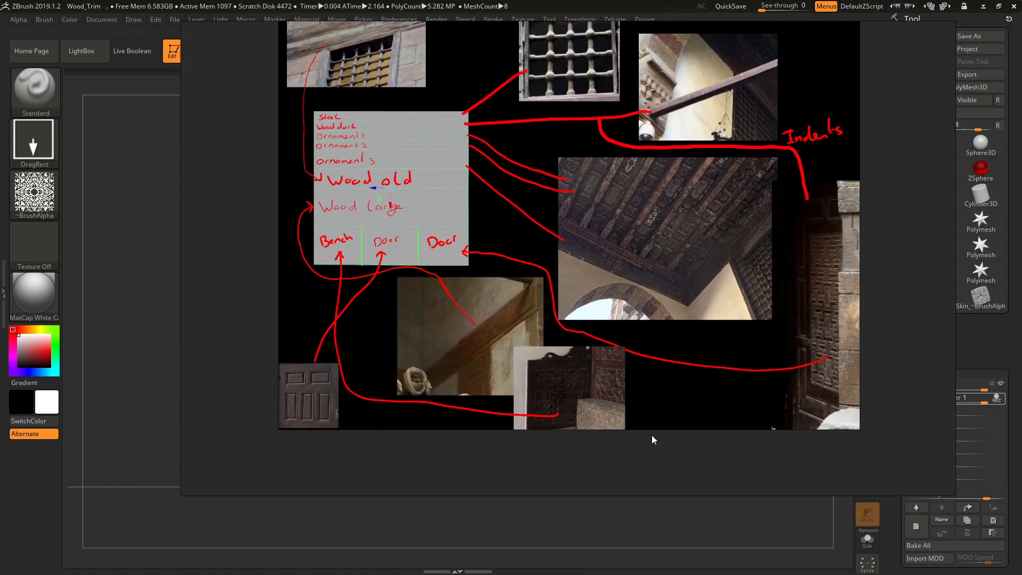
scroll(538, 412, up, 6)
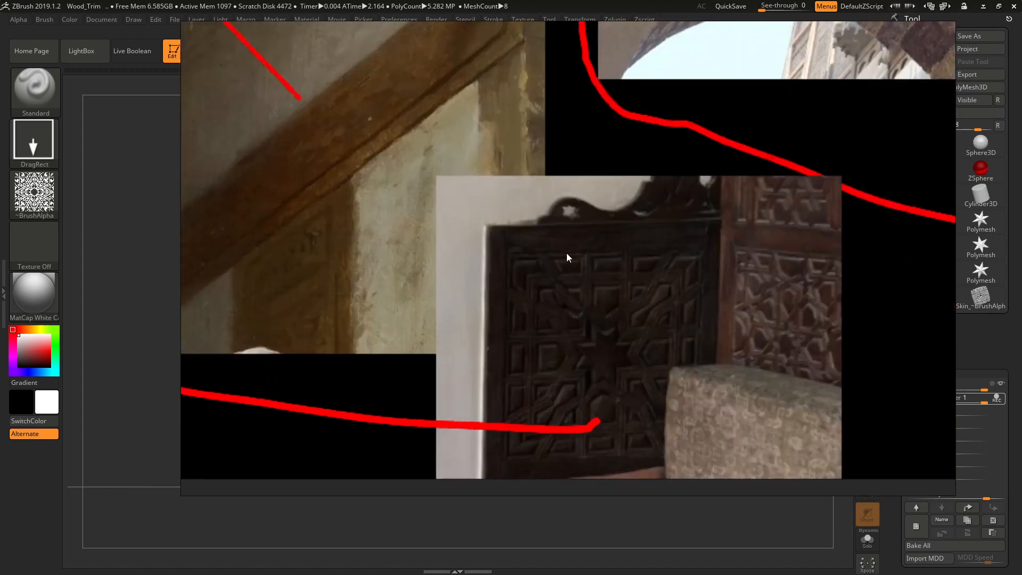
scroll(521, 346, down, 8)
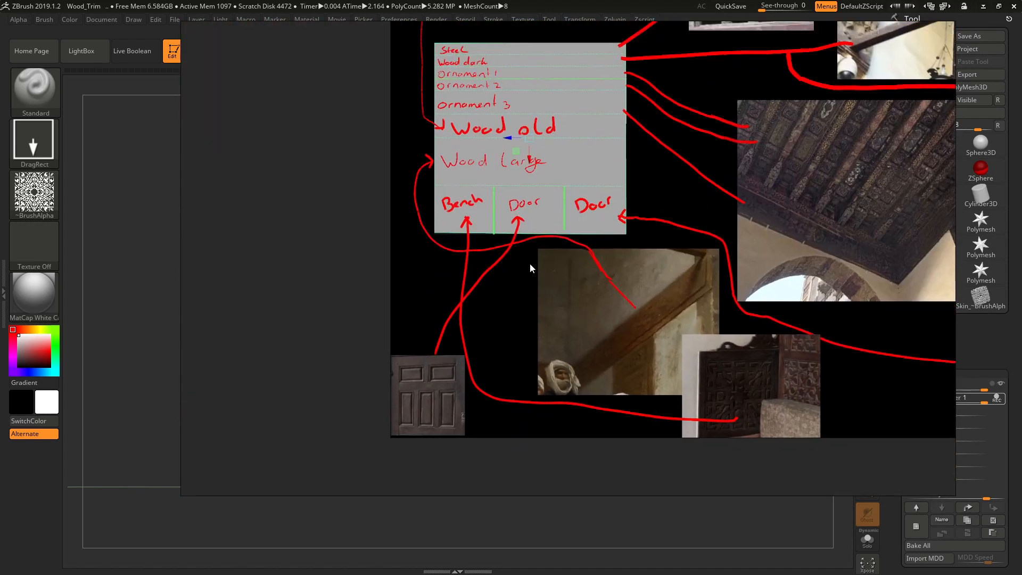
Examine the board's door, beam and carved ceiling photos linked to the Door, Wood large and Ornament strips
middle_drag(529, 263, 367, 302)
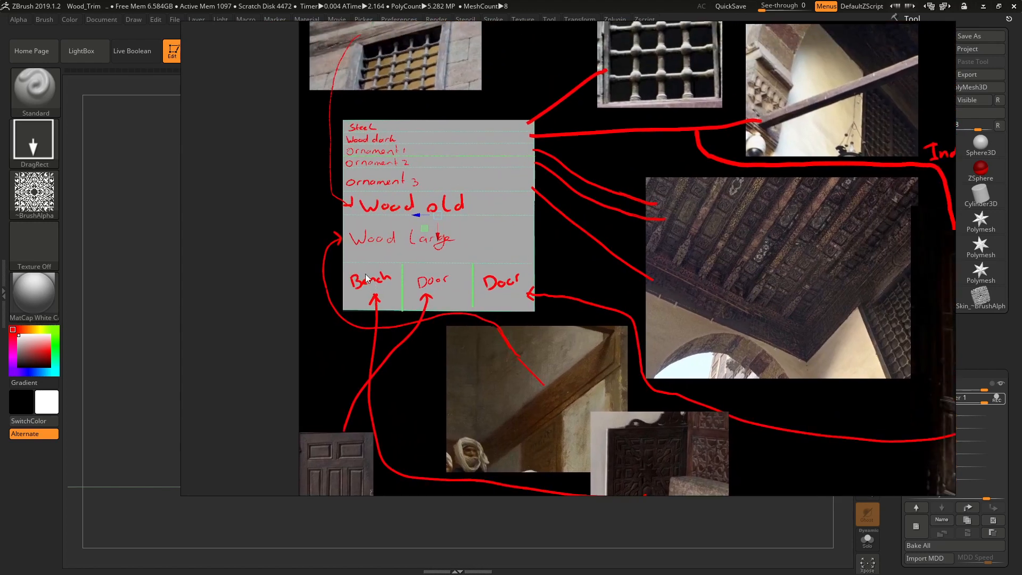
middle_drag(671, 340, 464, 299)
scroll(783, 329, up, 4)
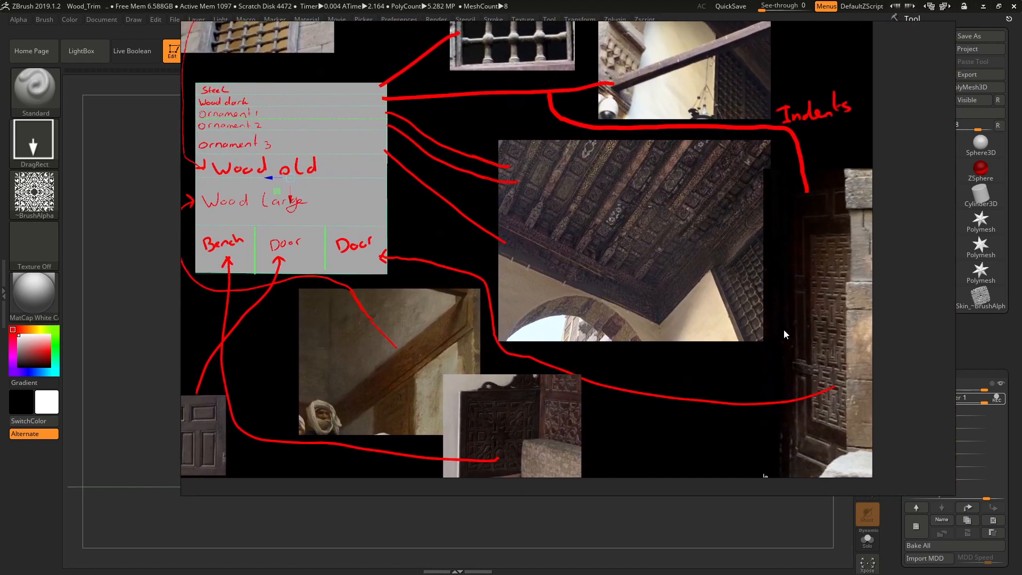
scroll(639, 256, down, 4)
middle_drag(313, 249, 337, 240)
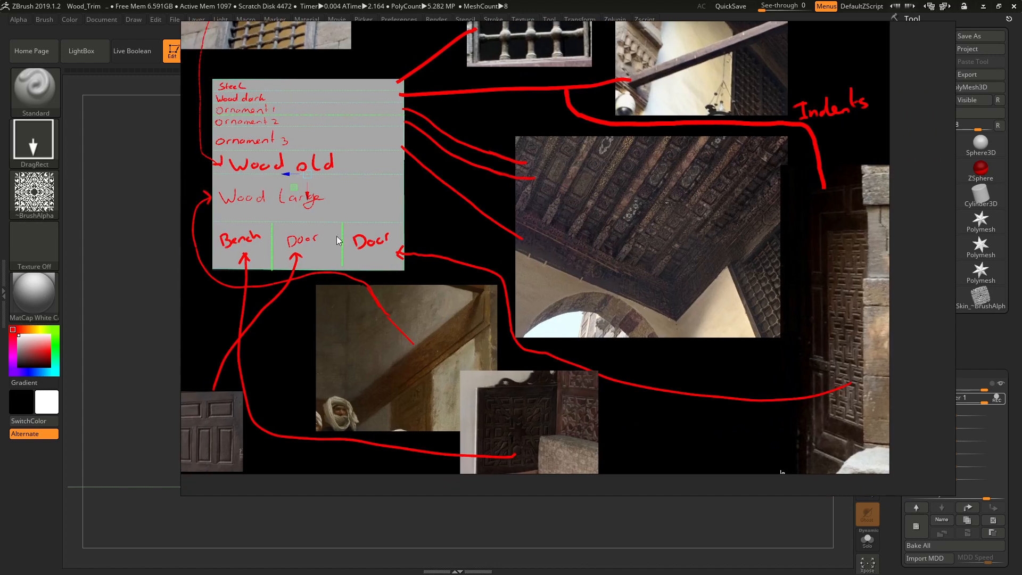
middle_drag(527, 215, 509, 270)
scroll(410, 391, up, 3)
scroll(372, 362, down, 4)
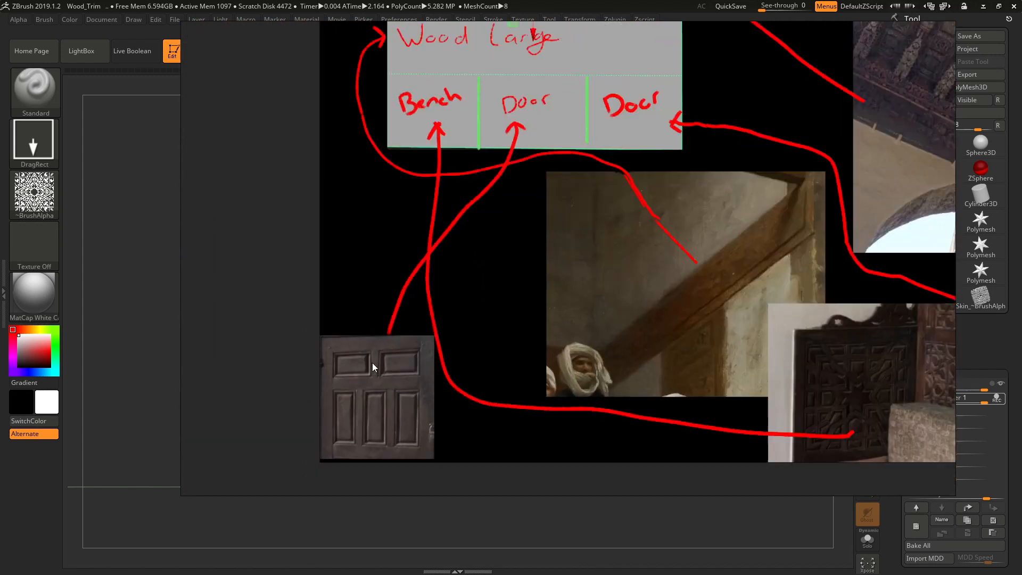
middle_drag(414, 357, 334, 449)
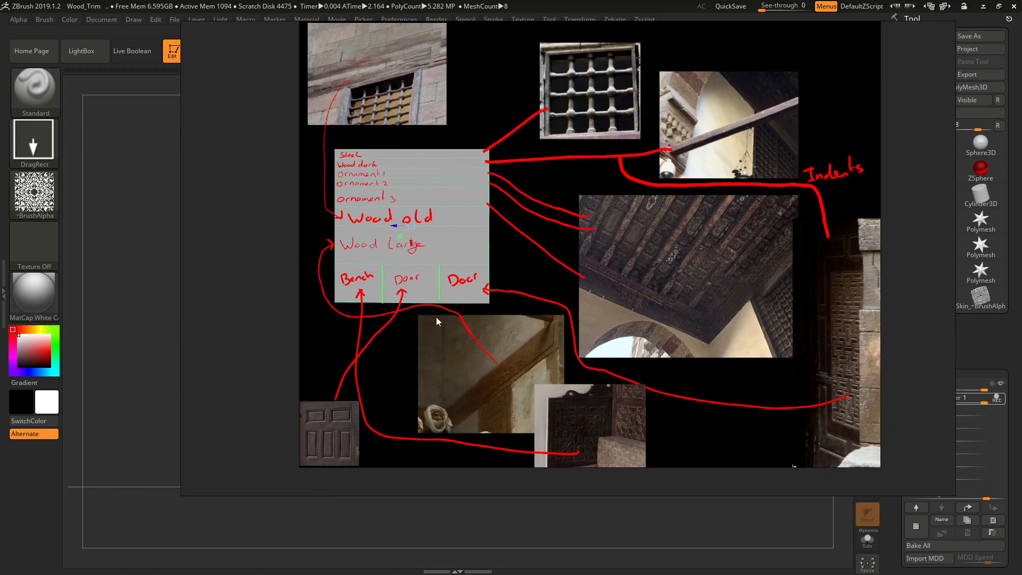
scroll(453, 325, up, 3)
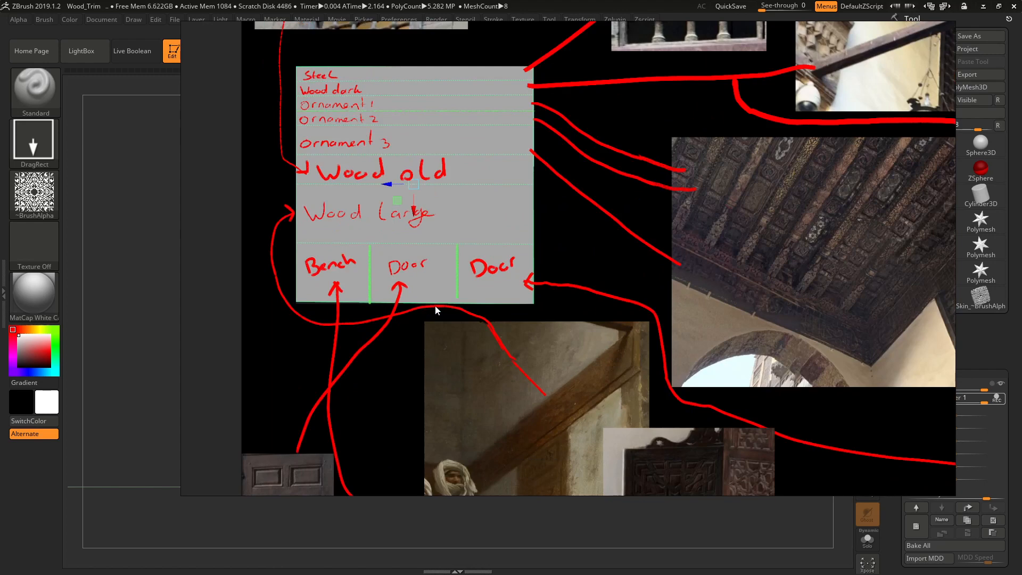
scroll(435, 311, down, 2)
right_drag(435, 311, 1021, 373)
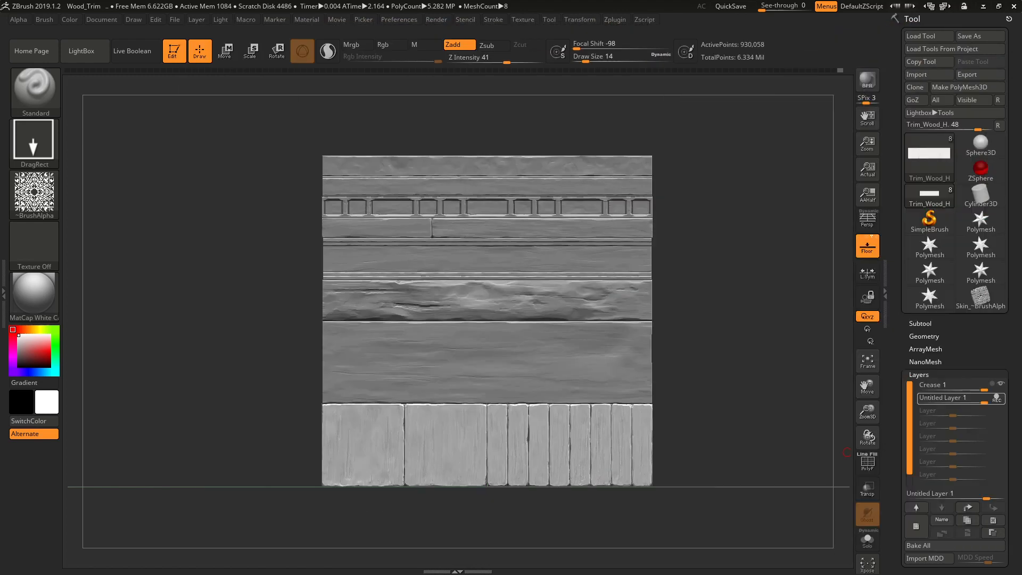
Compare the reference board's annotated layout with the sculpted wood trim sheet
key(alt+Tab)
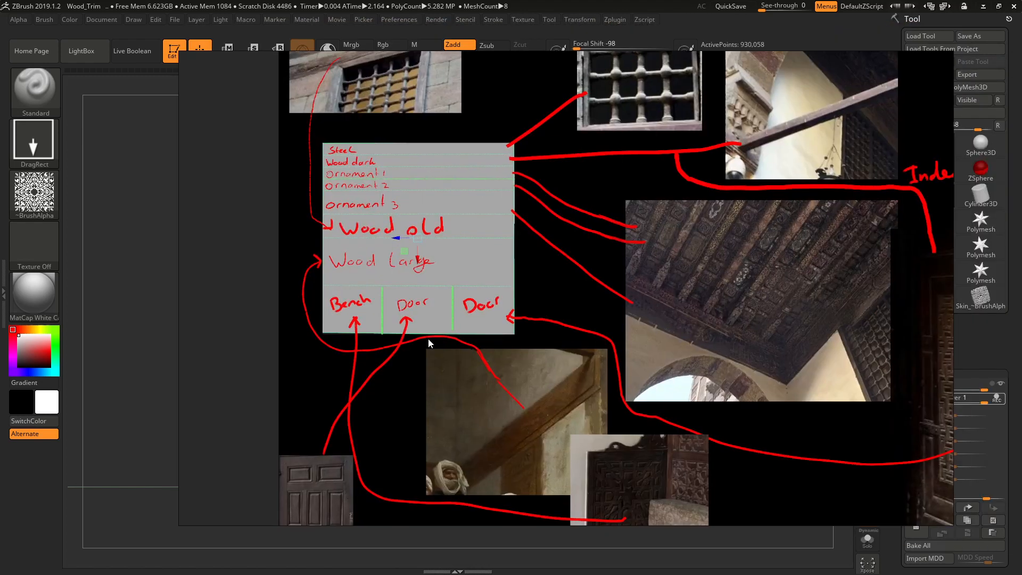
key(alt+Tab)
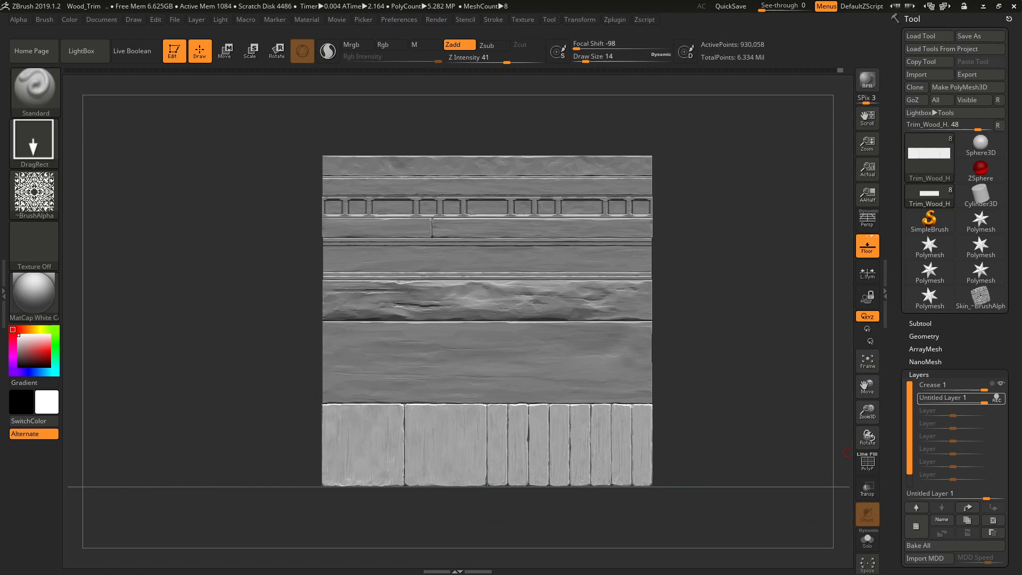
key(alt+Tab)
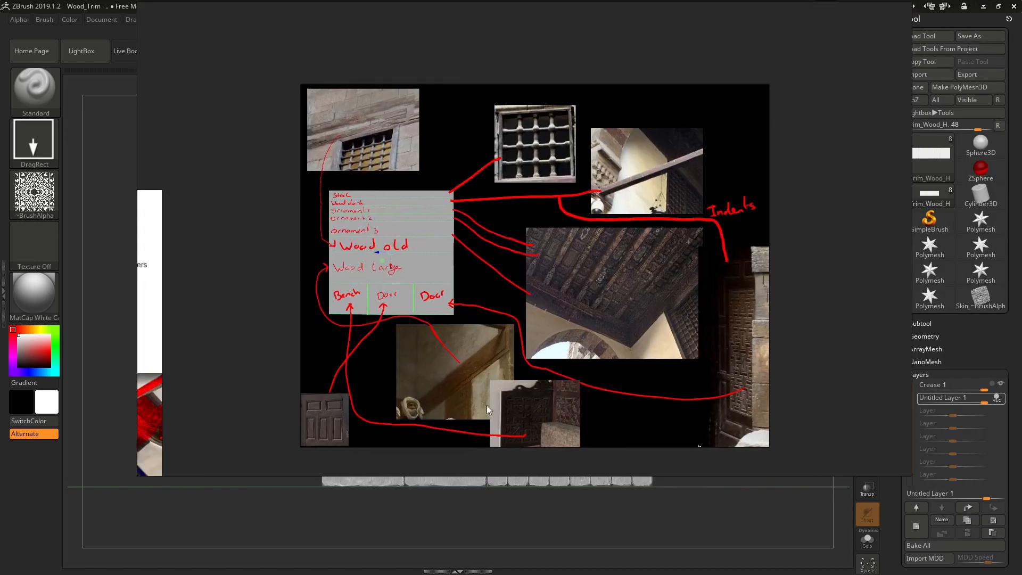
scroll(694, 339, up, 2)
key(alt+Tab)
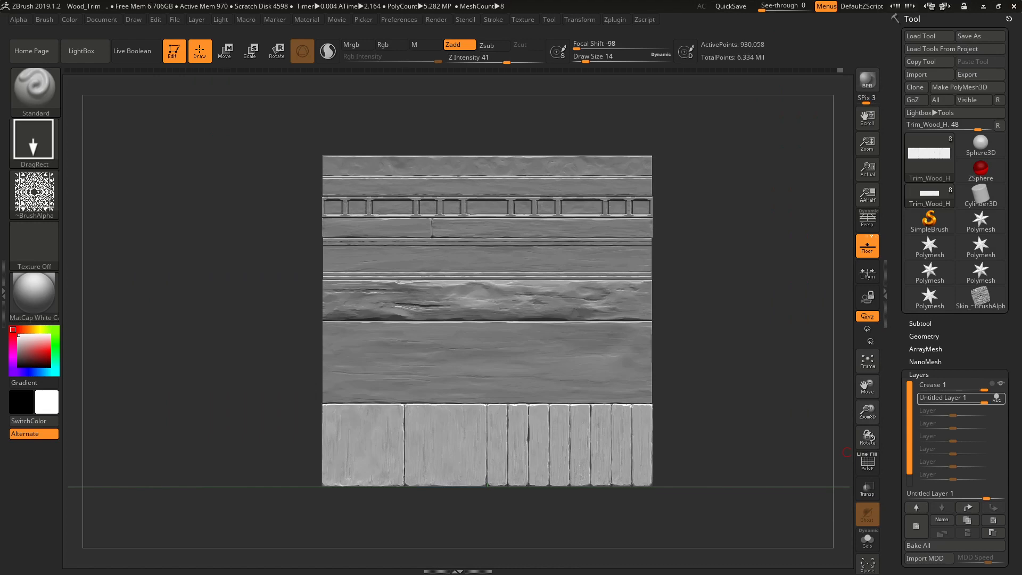
Switch to Google Maps in Chrome and examine the Gayer-Anderson Museum's carved ceiling beams, medallion and border ornaments up close
key(alt+Tab)
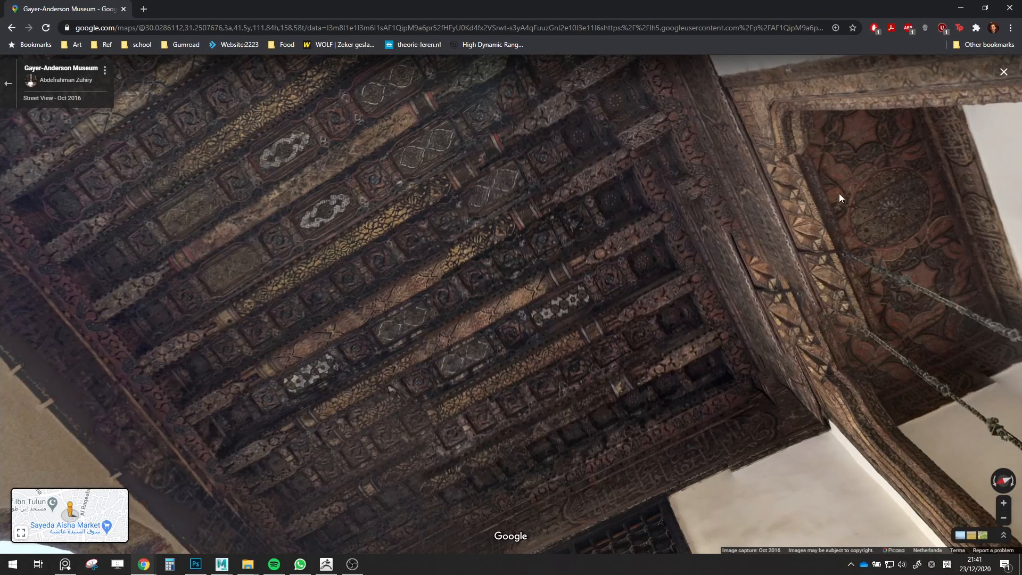
drag(839, 193, 595, 267)
double_click(609, 289)
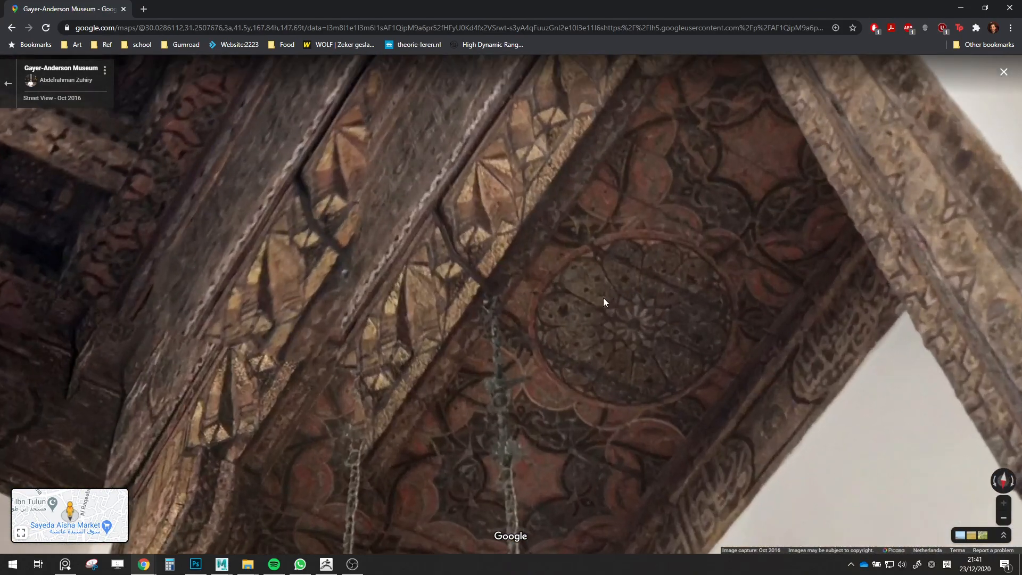
drag(605, 344, 611, 278)
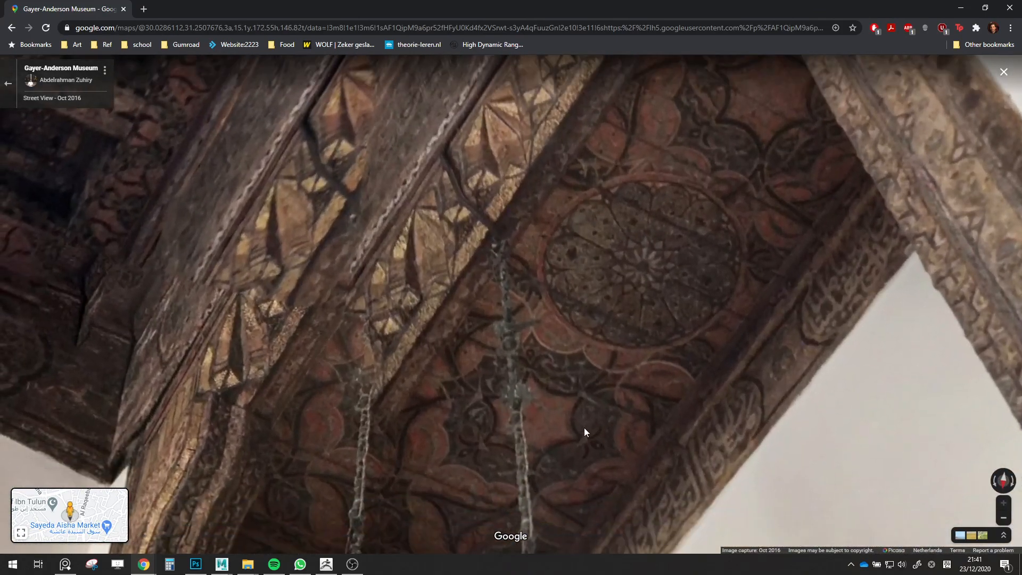
scroll(651, 285, down, 3)
drag(650, 285, 621, 319)
scroll(621, 319, up, 3)
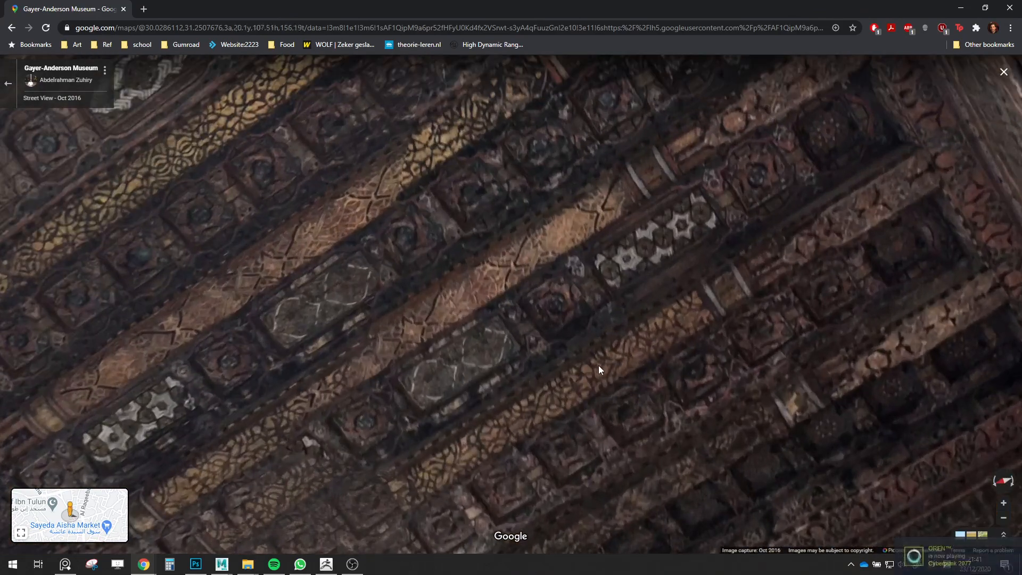
scroll(621, 363, down, 4)
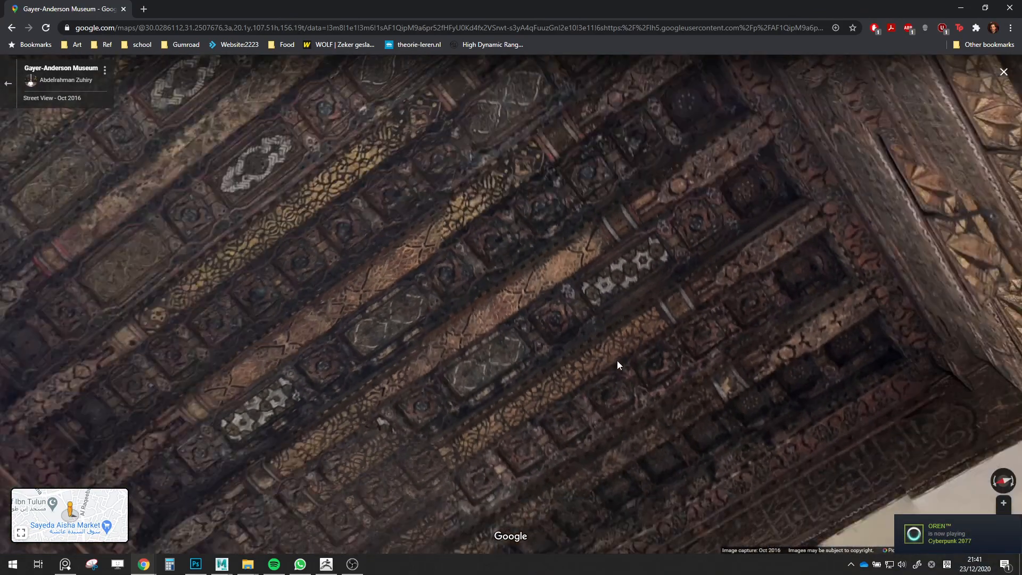
mouse_move(475, 289)
mouse_down()
mouse_move(613, 307)
mouse_move(470, 294)
mouse_up()
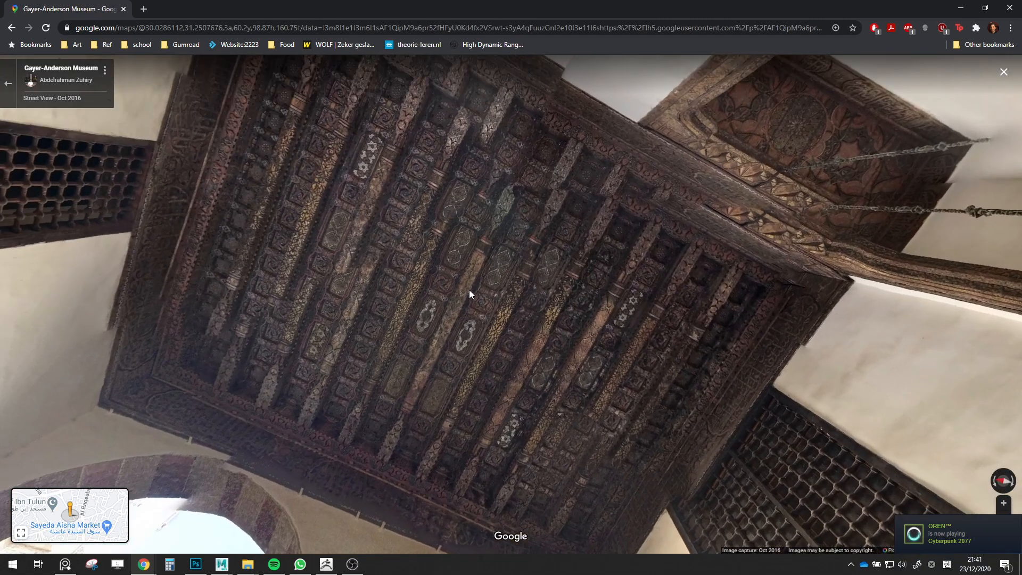
drag(213, 7, 1021, 224)
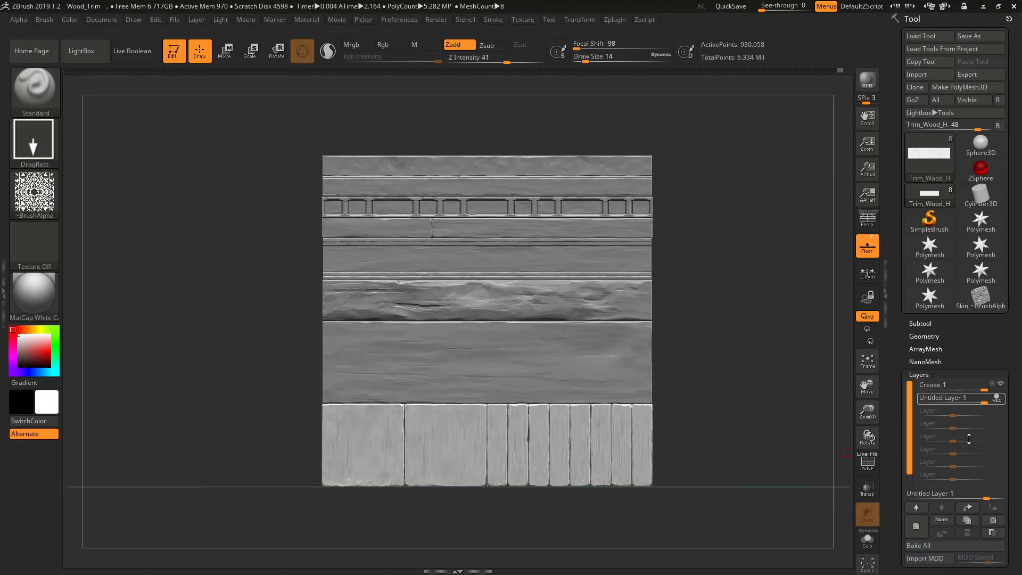
Rename the sculpt layer Untitled Layer 1 in ZBrush to "Ornaments"
click(942, 521)
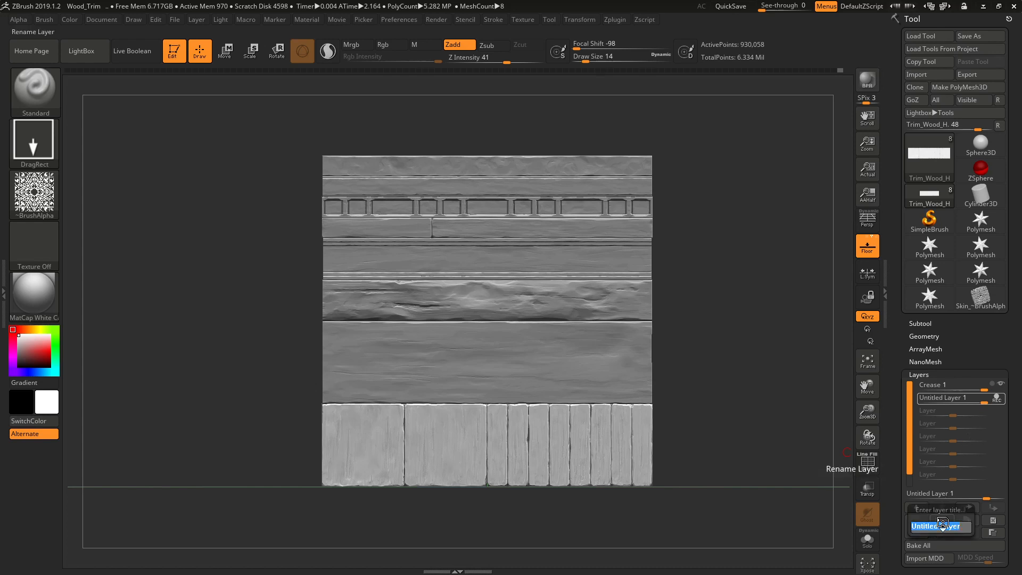
text(Or)
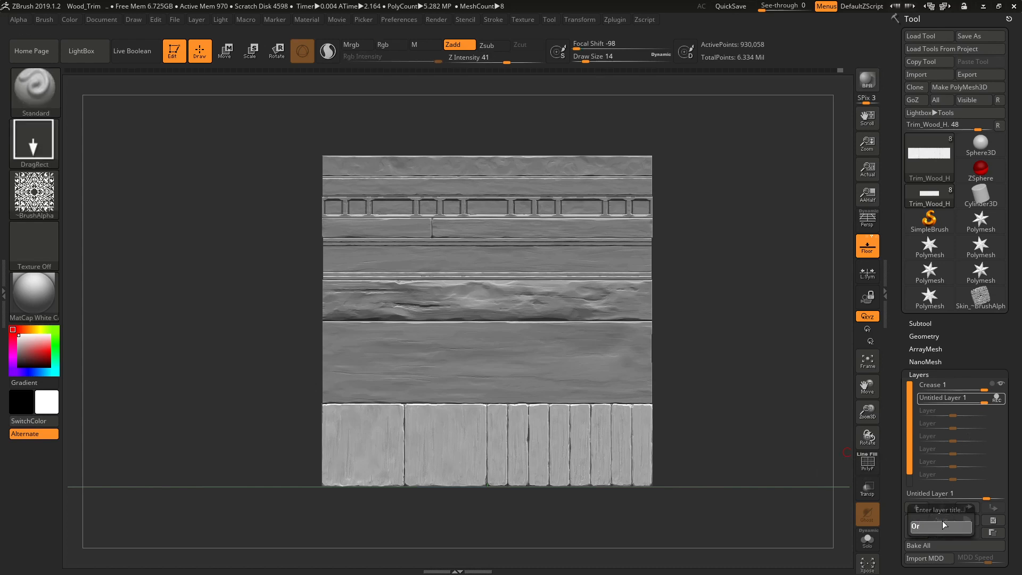
text(nameents)
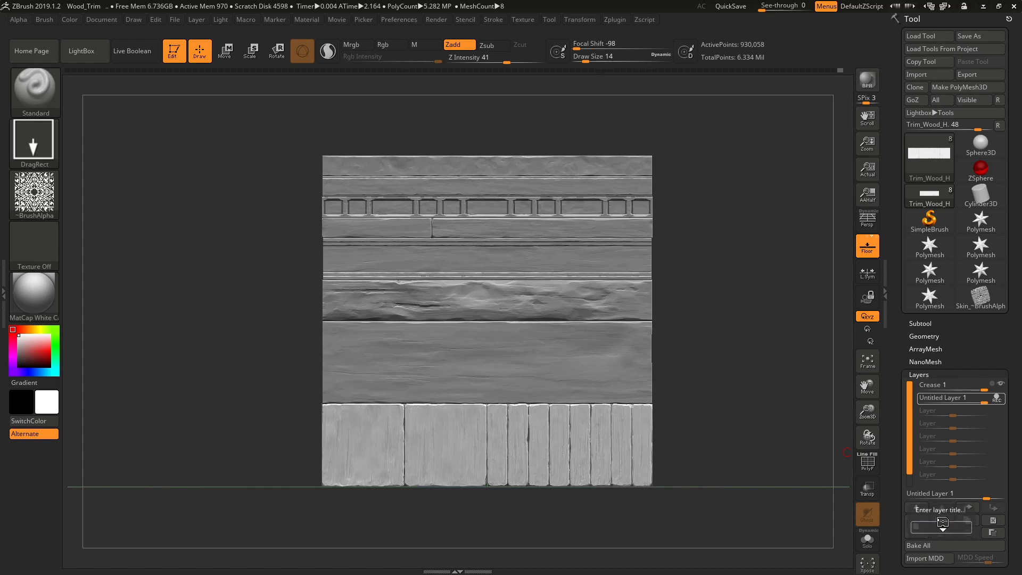
key(Return)
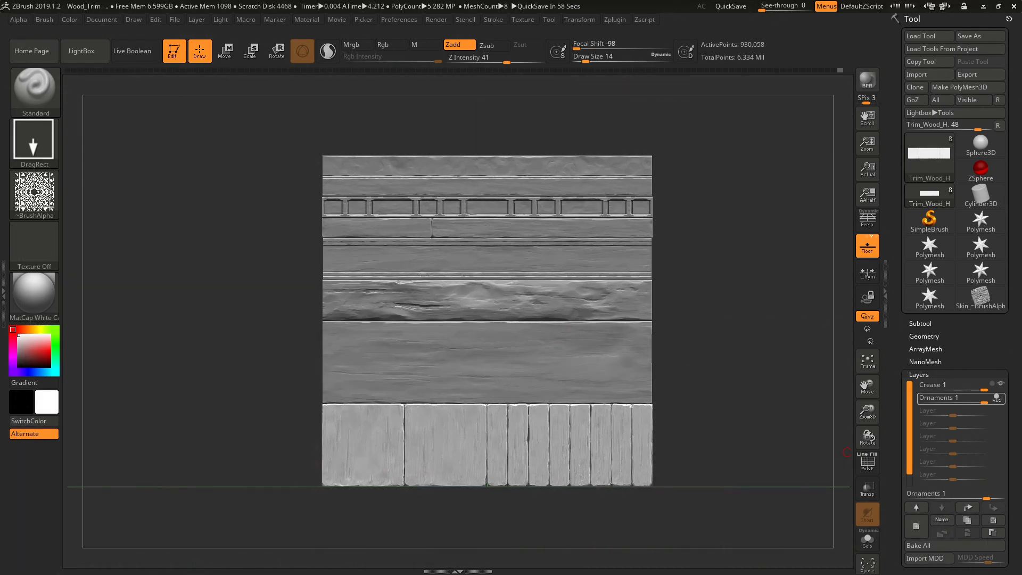
Look through the alpha images in the ornament(1) and ornament (2) folders of the Brushes directory in File Explorer
key(alt+Tab)
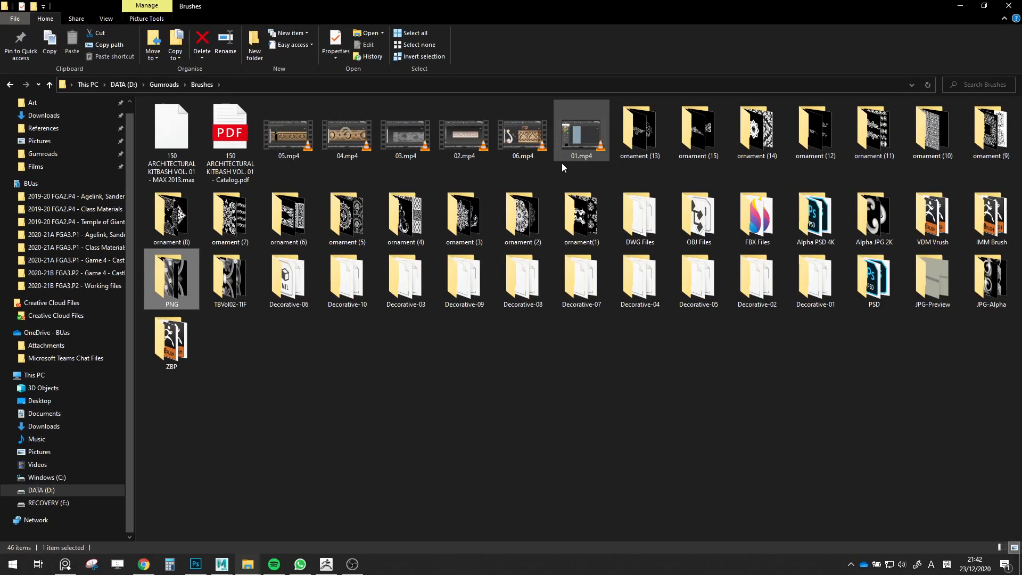
double_click(573, 217)
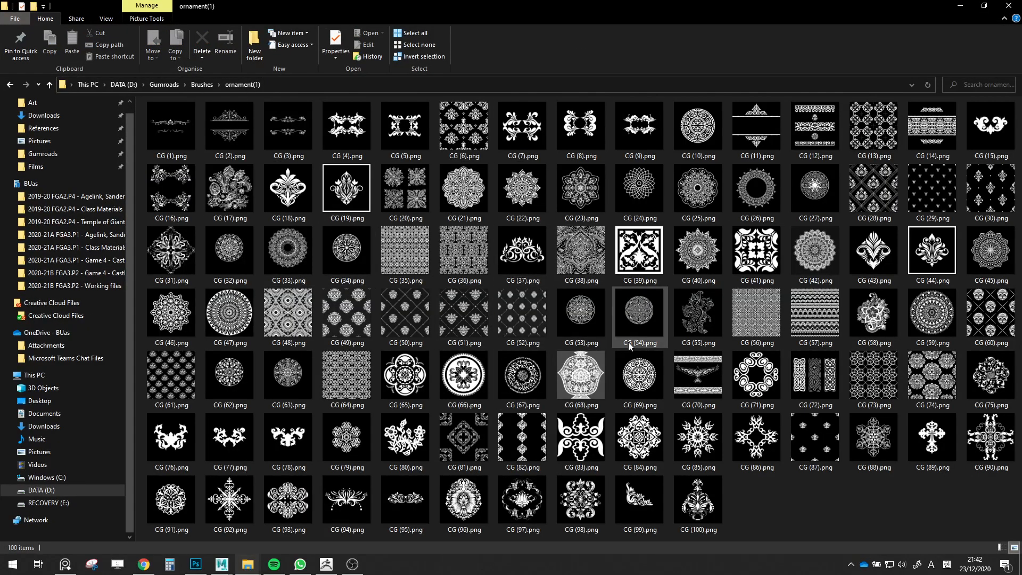
key(alt+Tab)
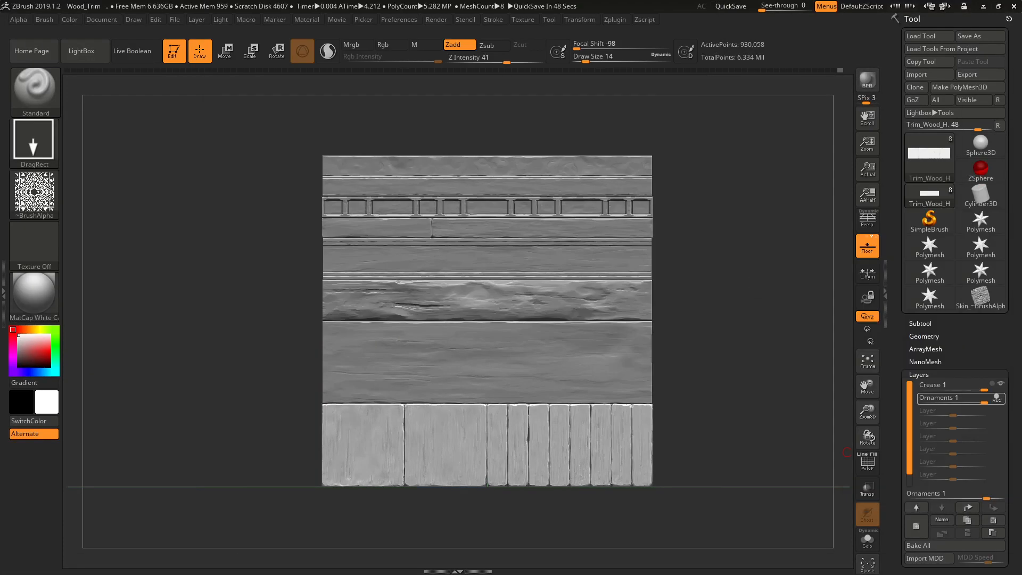
key(alt+Tab)
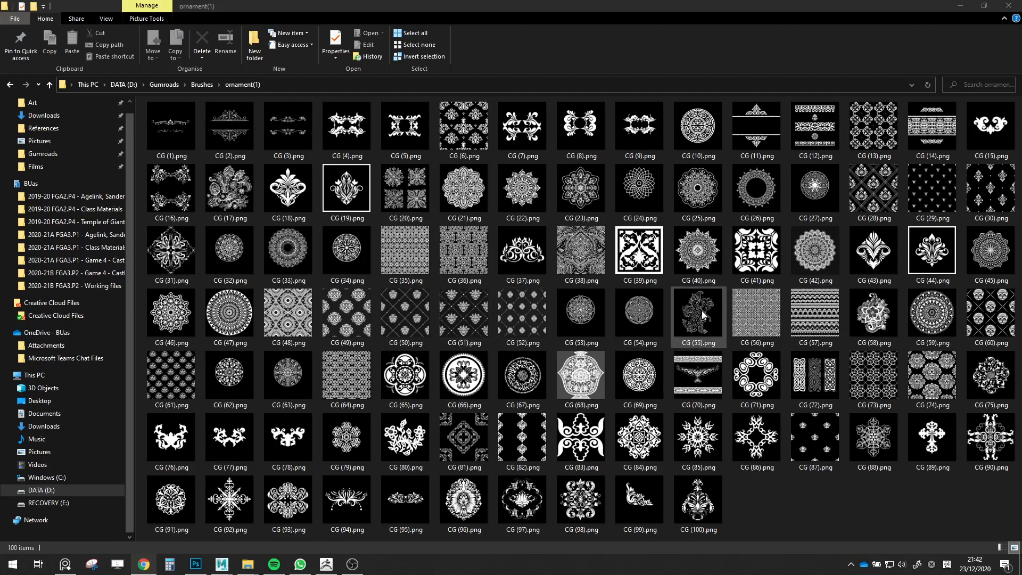
click(193, 86)
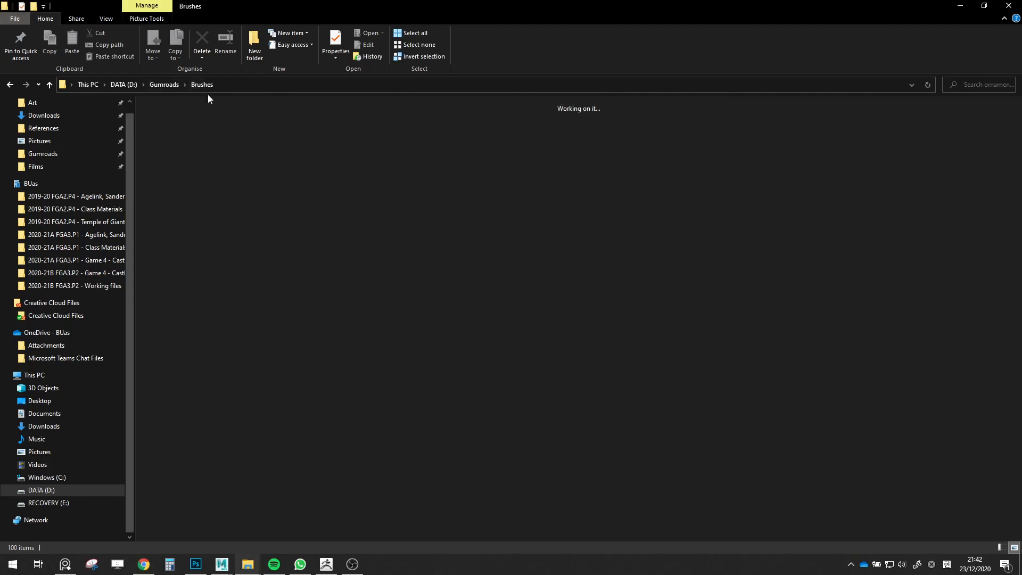
double_click(522, 218)
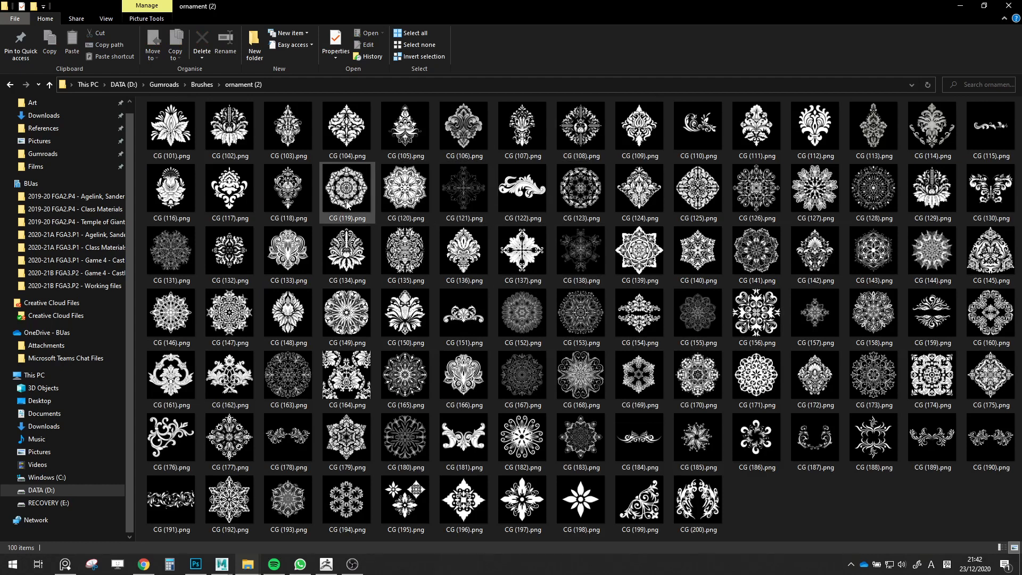
click(961, 5)
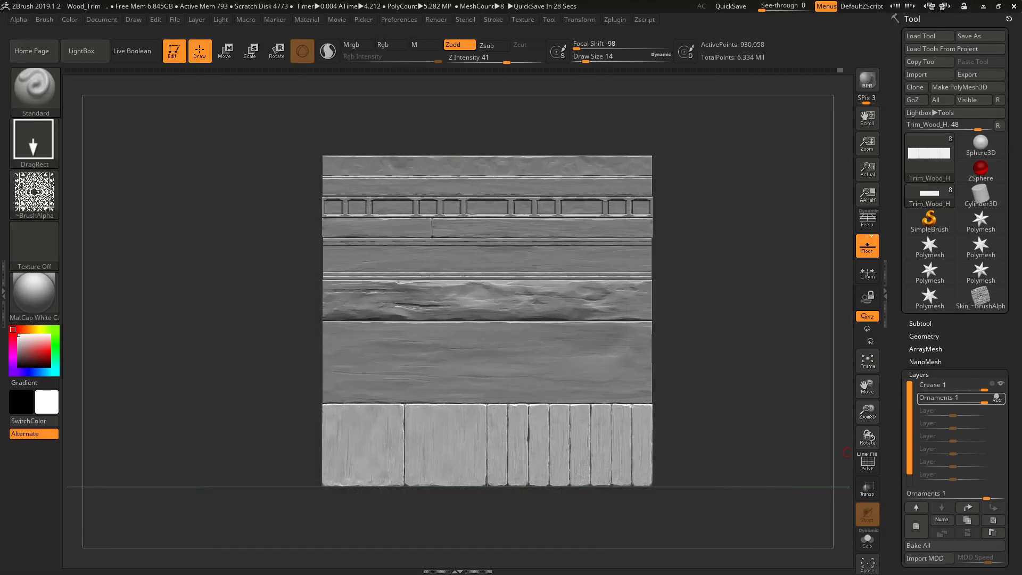
Try stamping the CG (1048) ornament alpha on the first wide plank in the sheet's lowest row
click(34, 194)
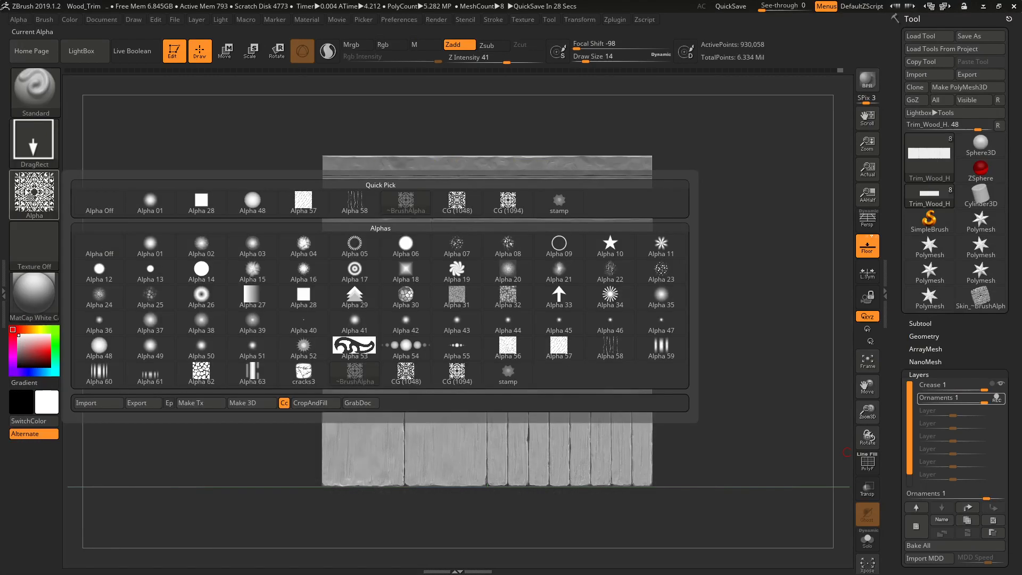
click(453, 379)
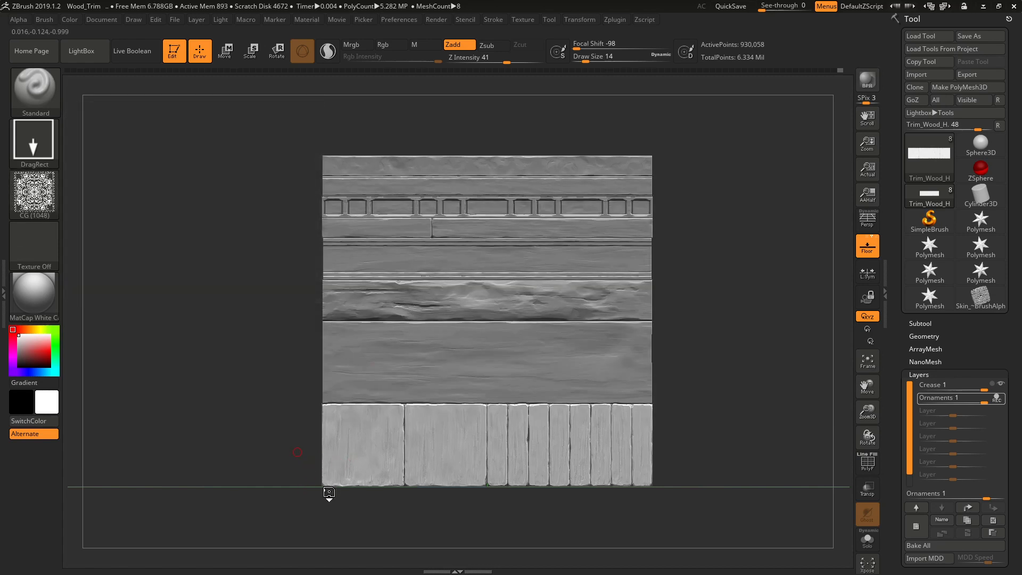
ctrl+right_drag(297, 452, 476, 350)
mouse_move(390, 326)
mouse_down()
mouse_move(406, 377)
mouse_move(384, 449)
mouse_move(392, 454)
mouse_up()
key(ctrl+z)
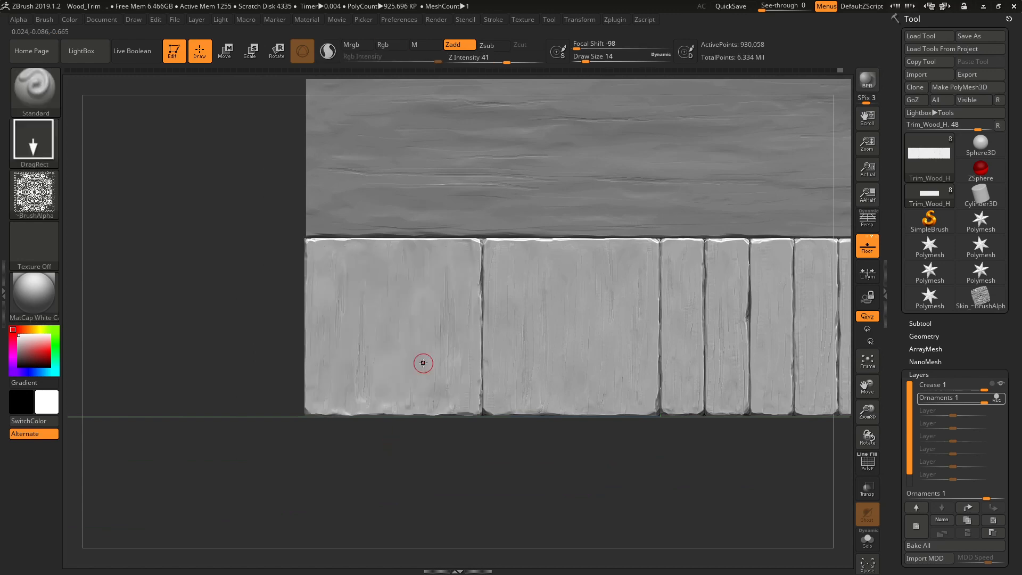
Reselect the bordered mandala alpha and try stamping it across the full width of the first plank
click(35, 194)
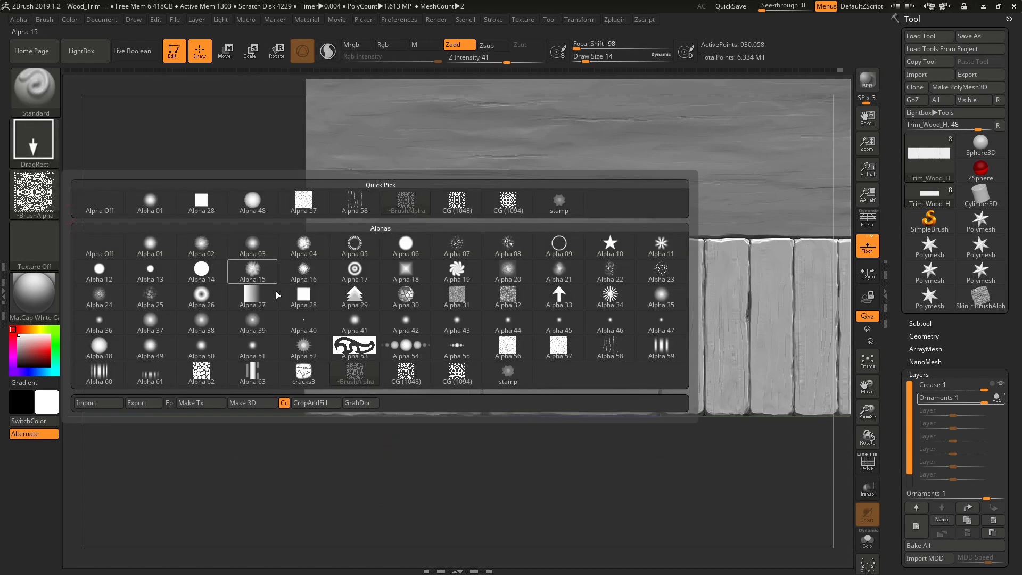
click(451, 379)
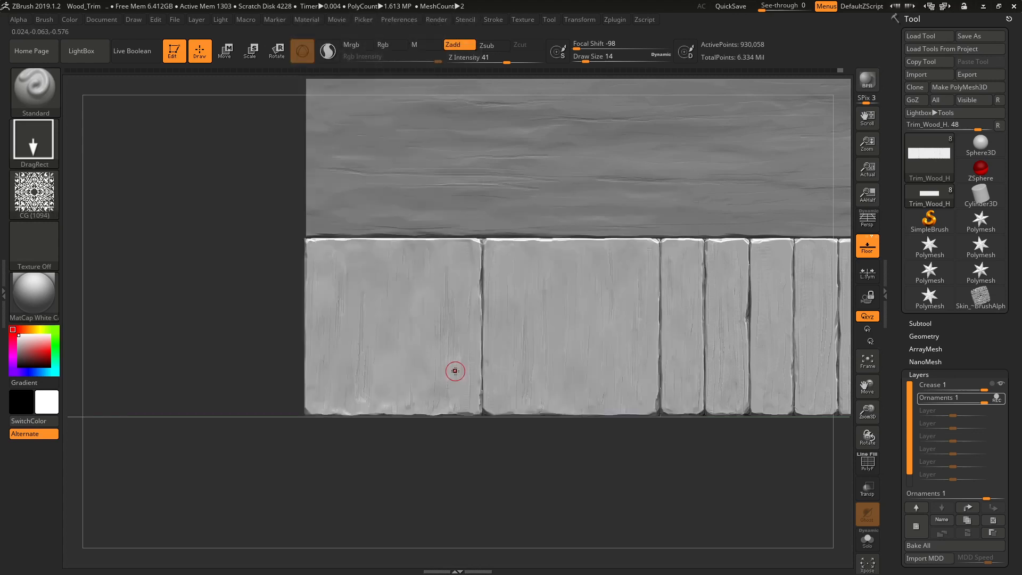
click(51, 207)
click(354, 373)
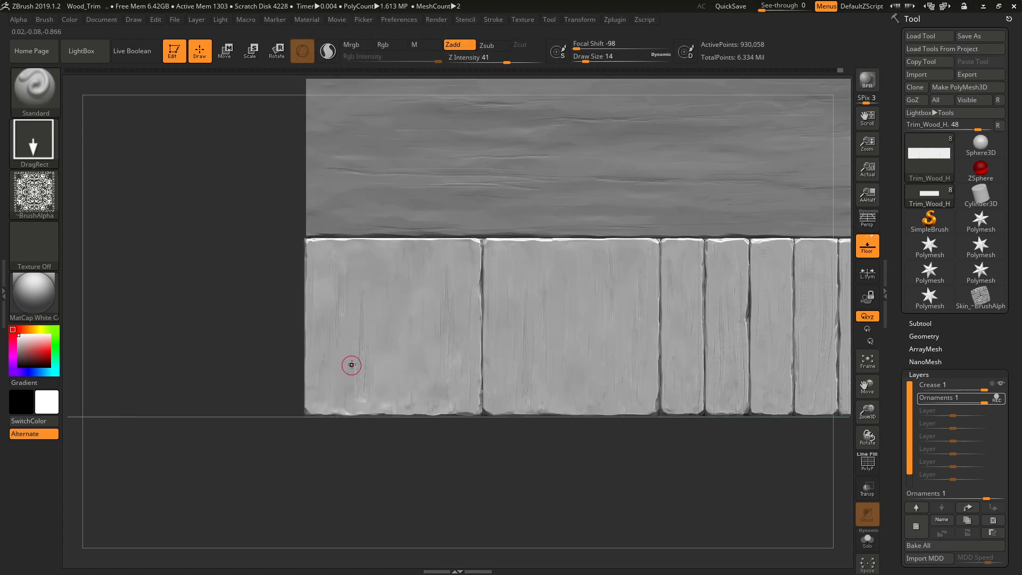
mouse_move(393, 320)
mouse_down()
mouse_move(403, 441)
mouse_move(413, 429)
mouse_up()
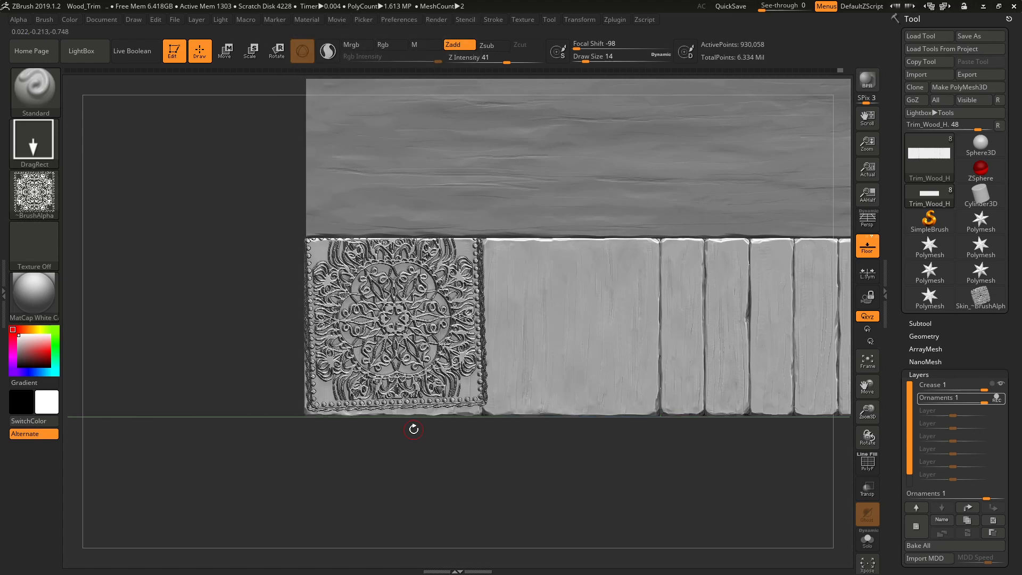
key(ctrl+z)
Try stamping the CG (1094) star ornament alpha in the middle of the first wide plank
click(34, 192)
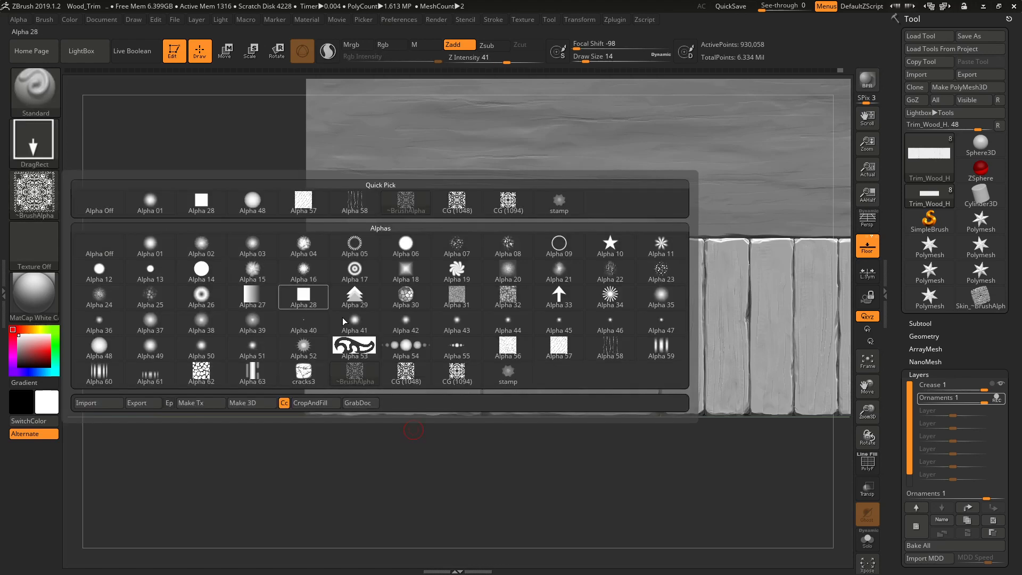
click(450, 379)
drag(398, 333, 404, 431)
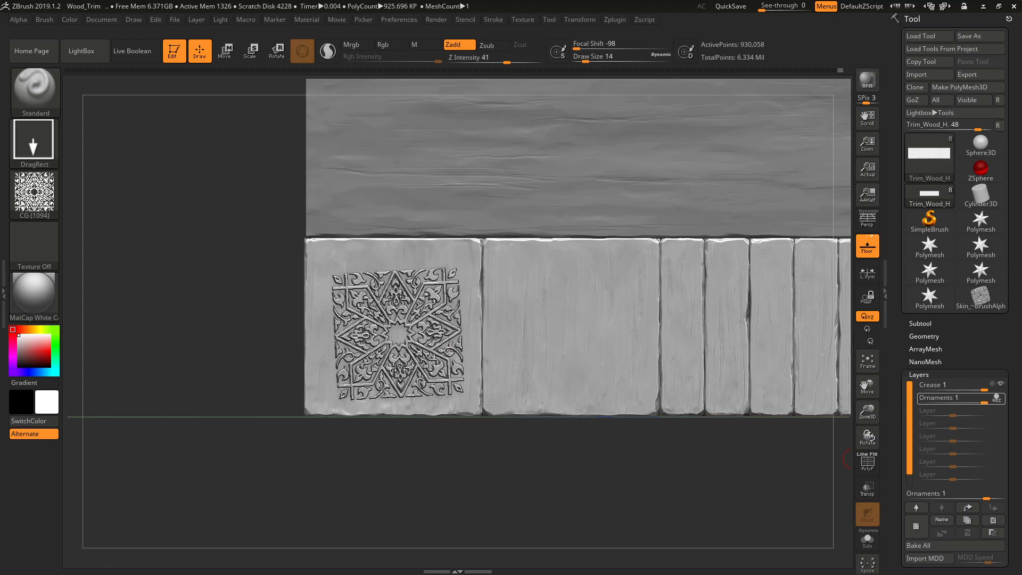
Compare the stamped star ornament with the carved star panel in the museum's Street View image in Chrome
key(alt+Tab)
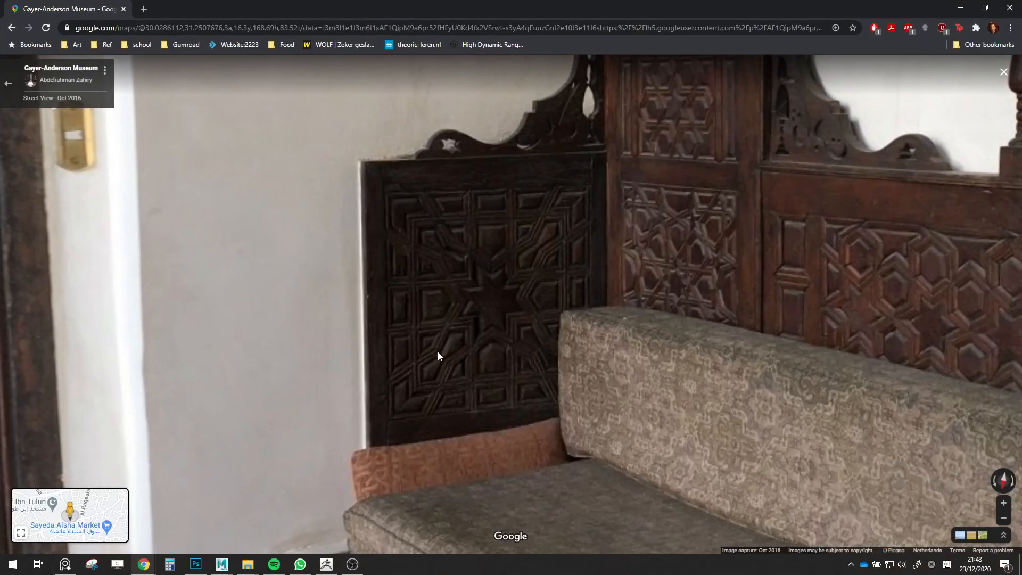
key(alt+Tab)
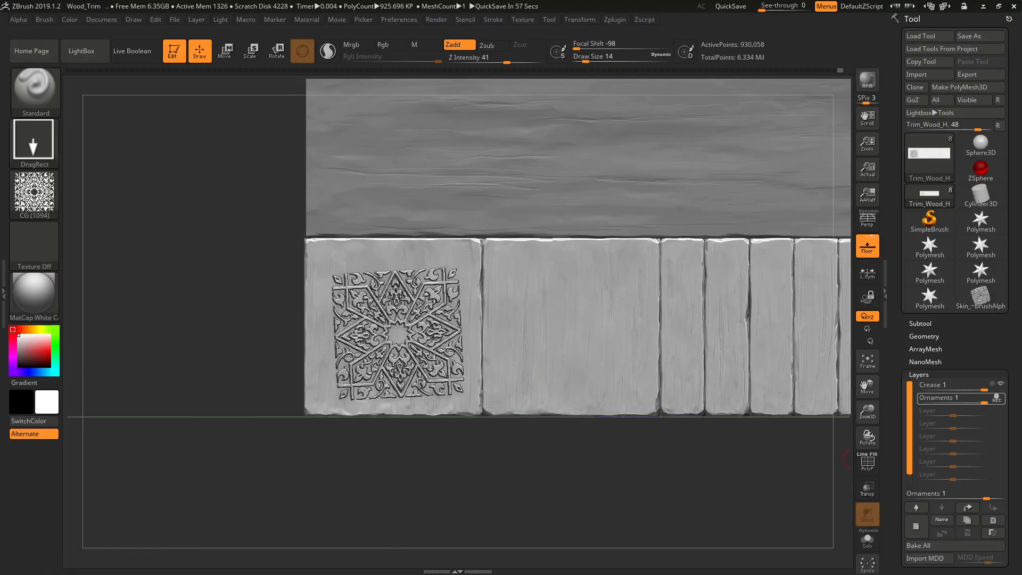
key(alt+Tab)
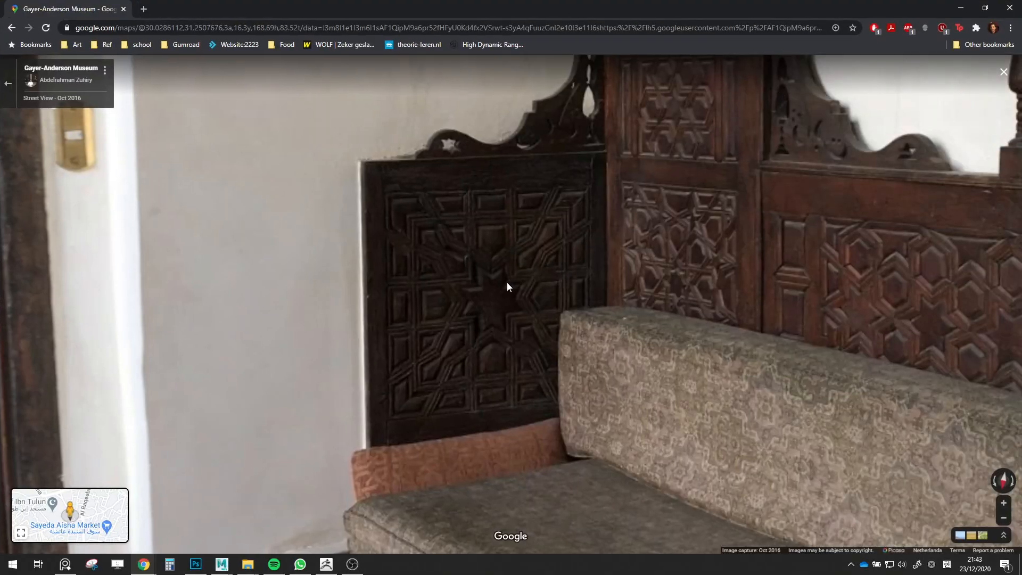
key(alt+Tab)
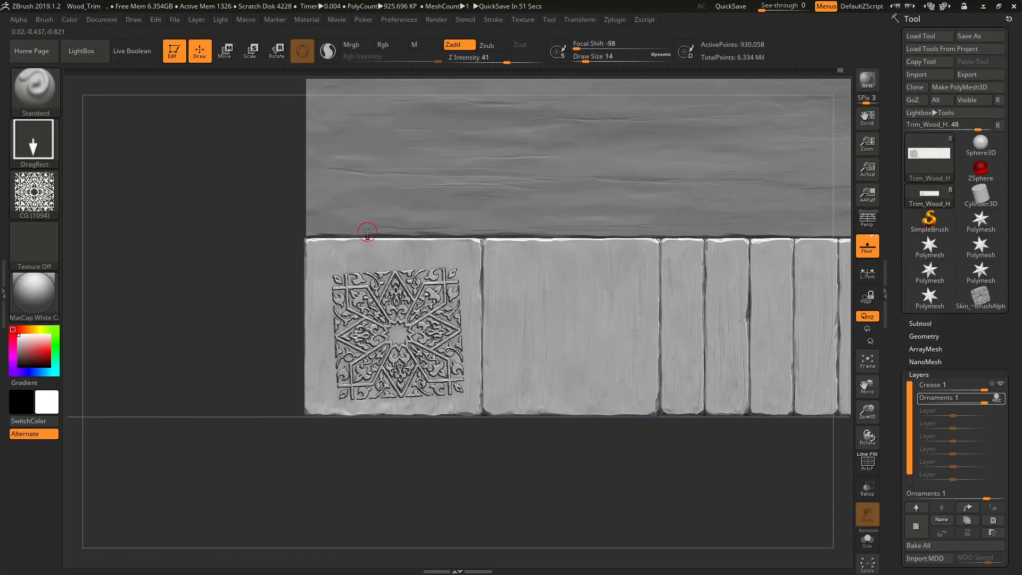
Undo the star ornament stamp and look up that alpha's file name in the alpha library
key(ctrl)
key(ctrl+z)
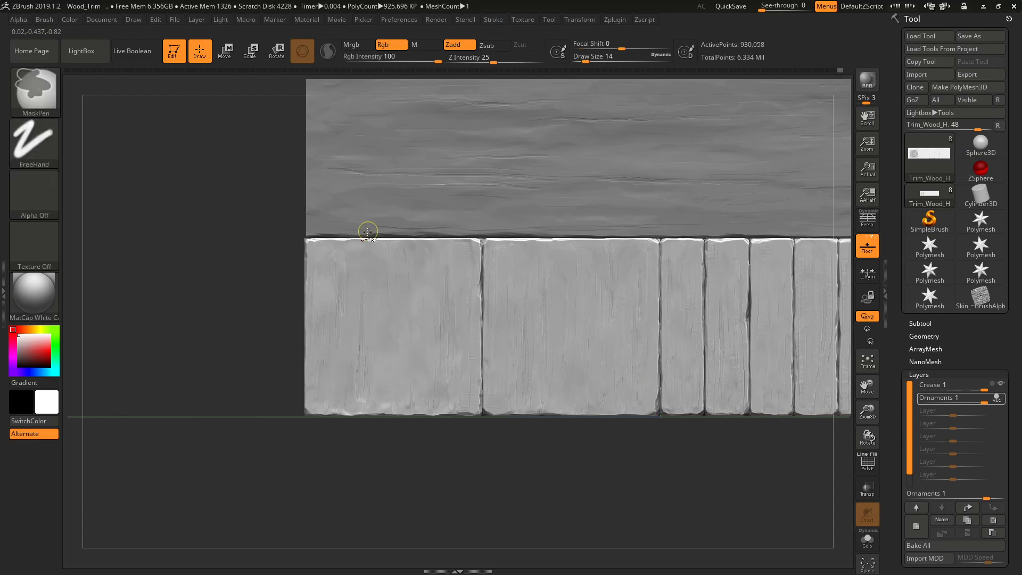
click(47, 207)
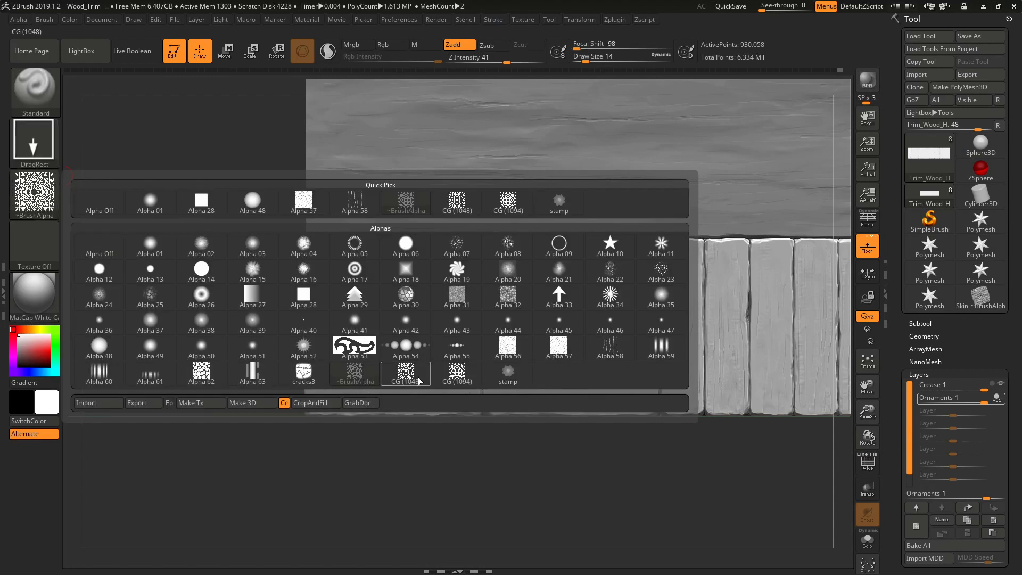
mouse_move(461, 382)
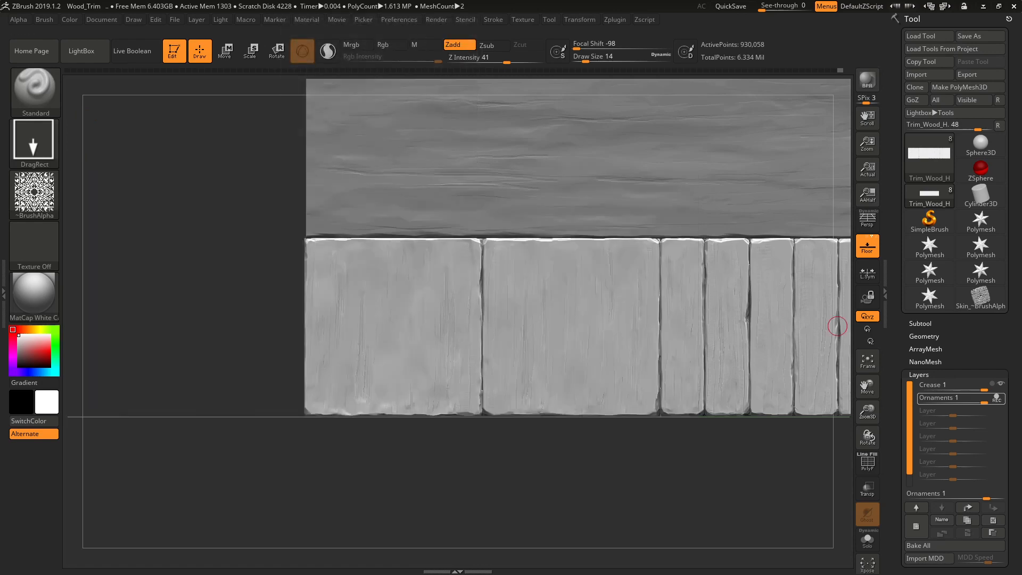
Switch to File Explorer and look through the ornament (14) and ornament (13) folders for the star alpha image
key(alt+Tab)
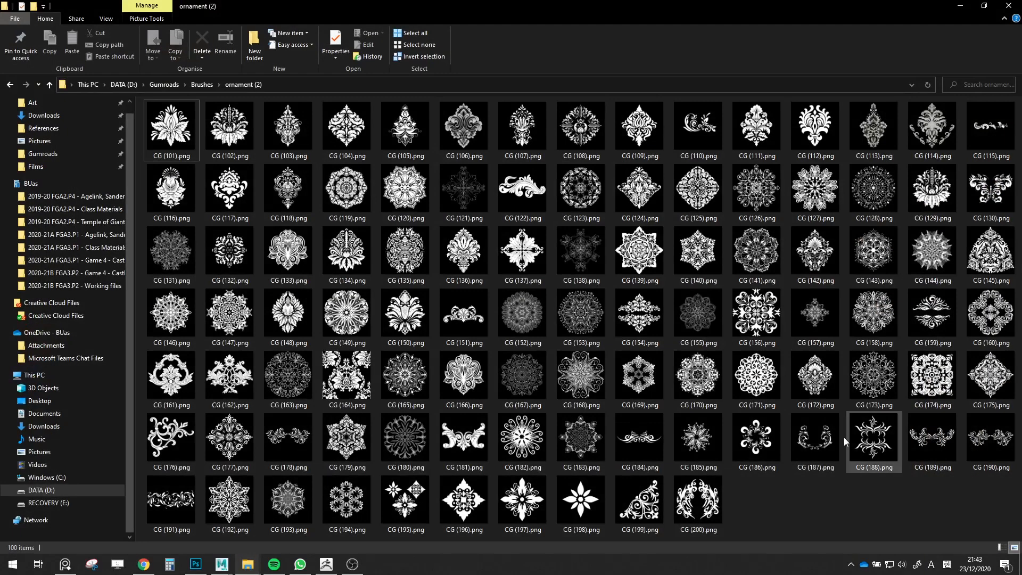
click(201, 84)
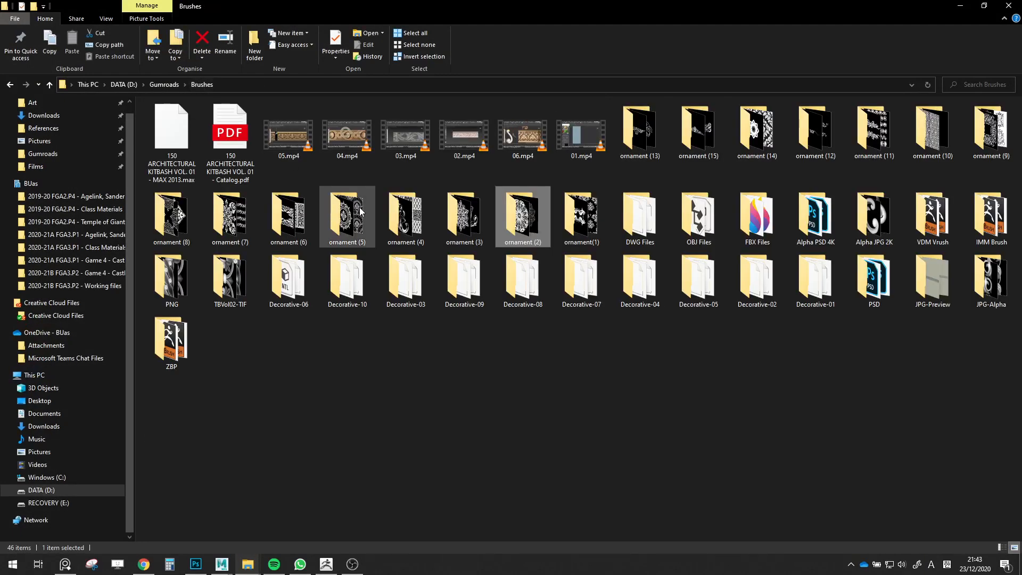
double_click(766, 160)
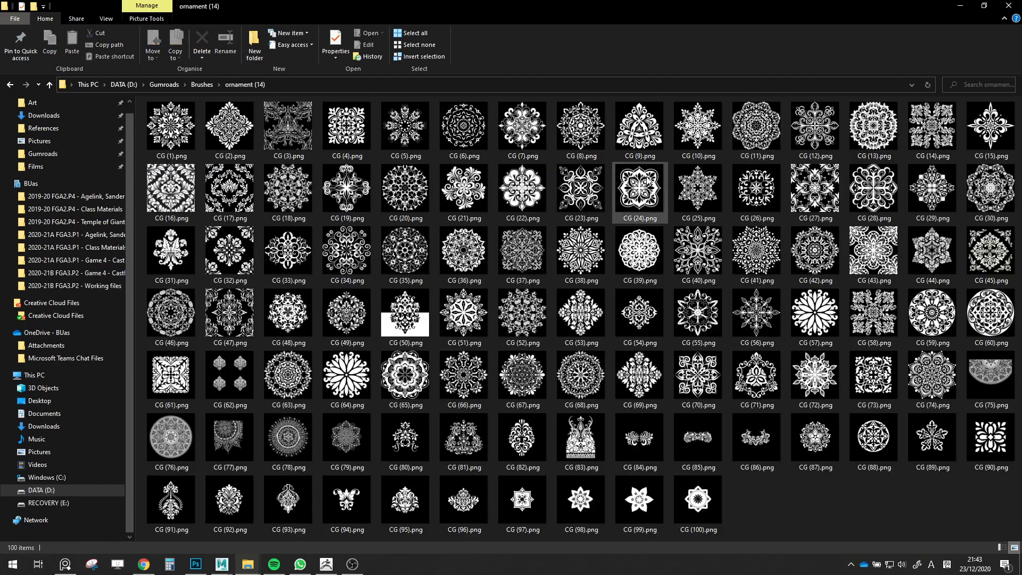
click(202, 84)
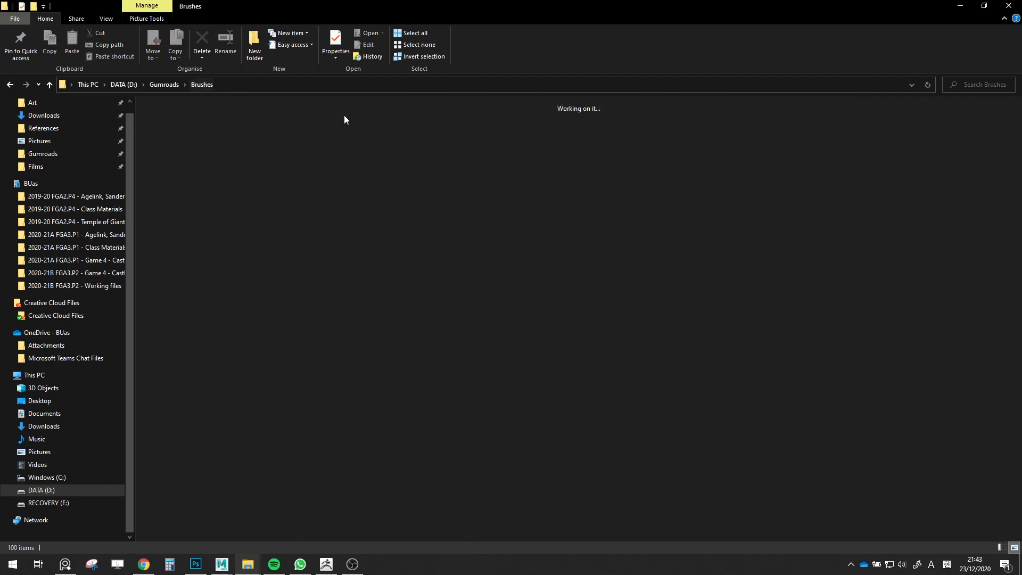
double_click(636, 148)
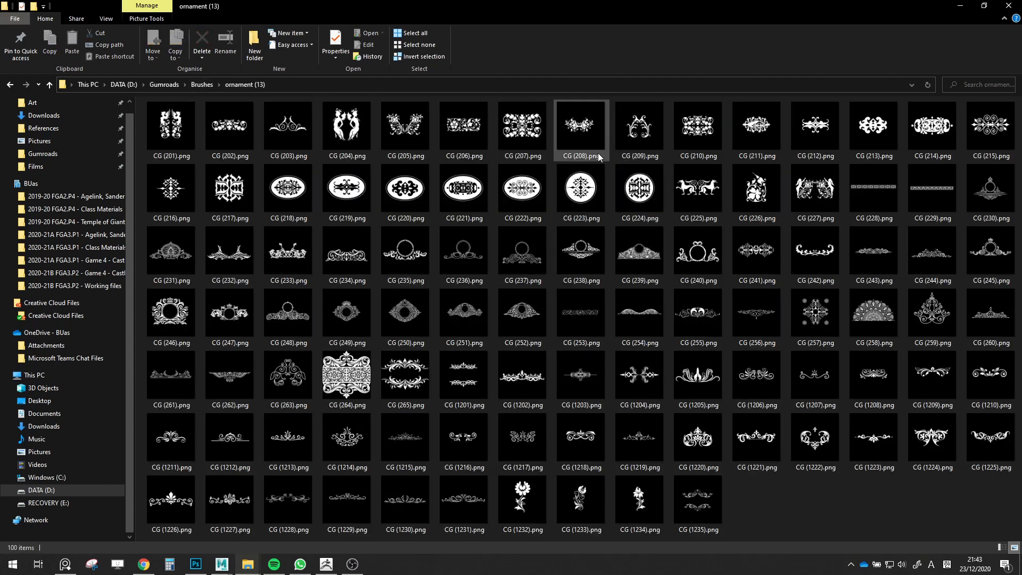
click(202, 85)
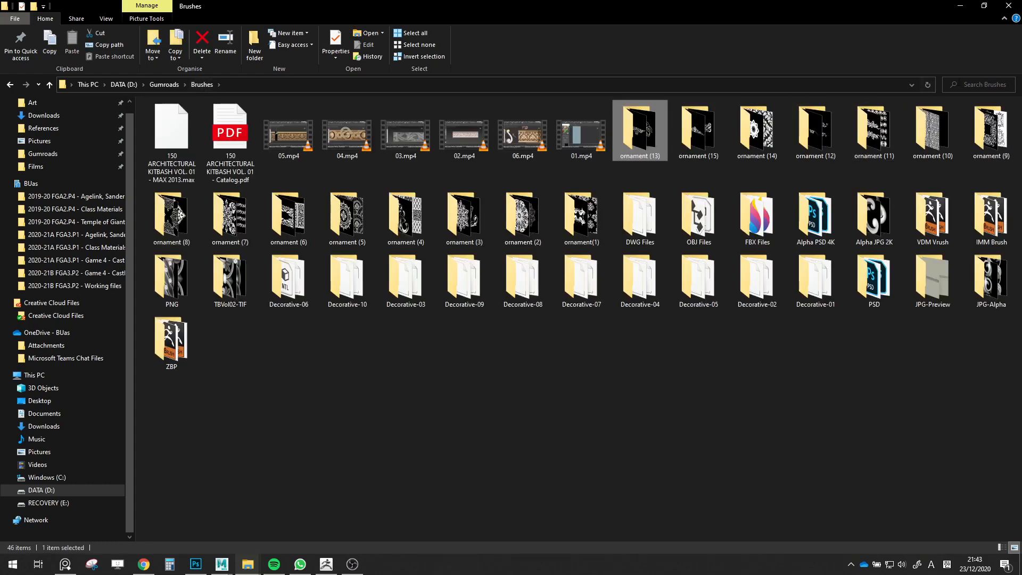
Search the Brushes folder for "1094" and open the folder that contains CG (1094).png
click(972, 79)
text(10)
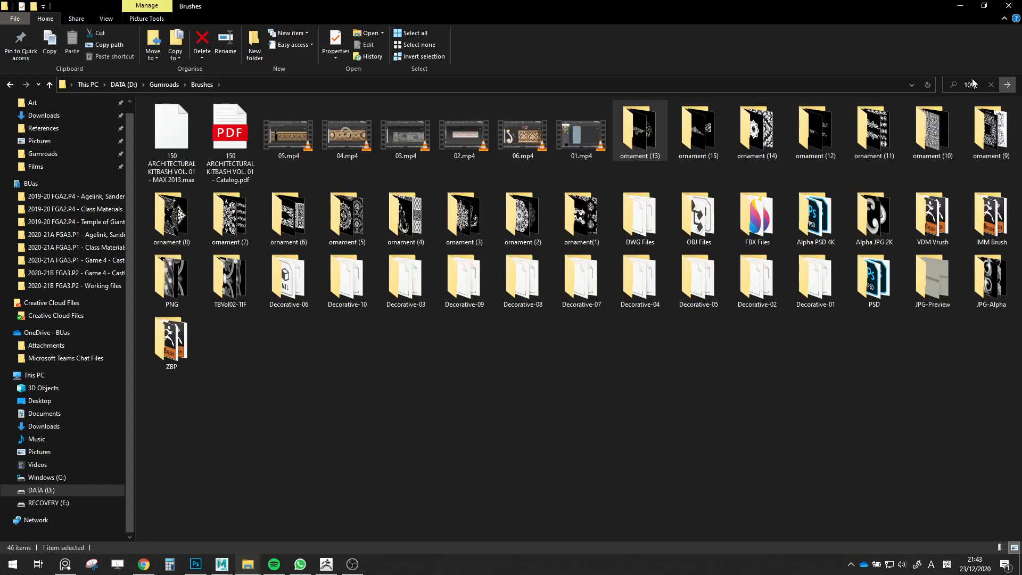
text(94)
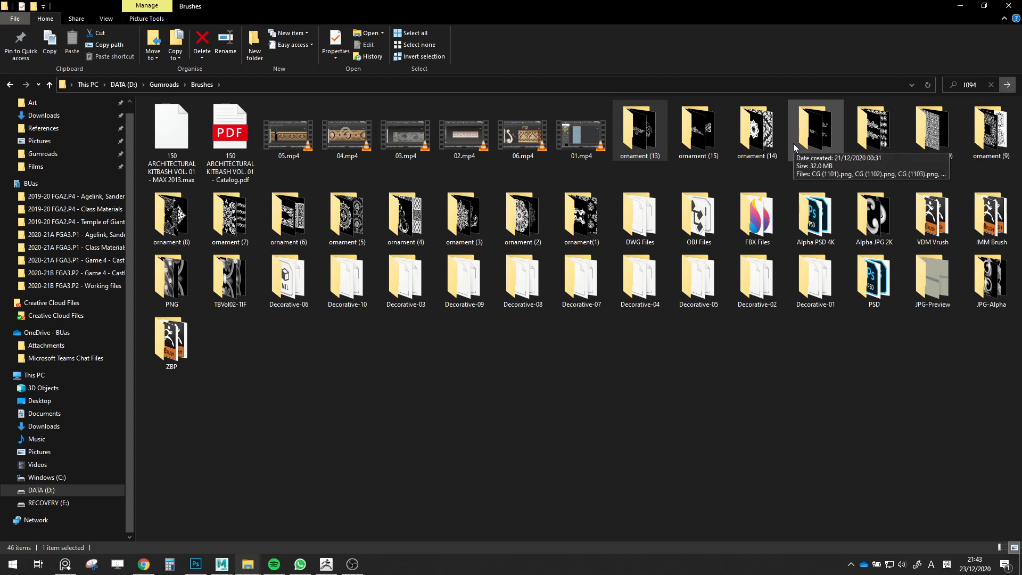
key(Return)
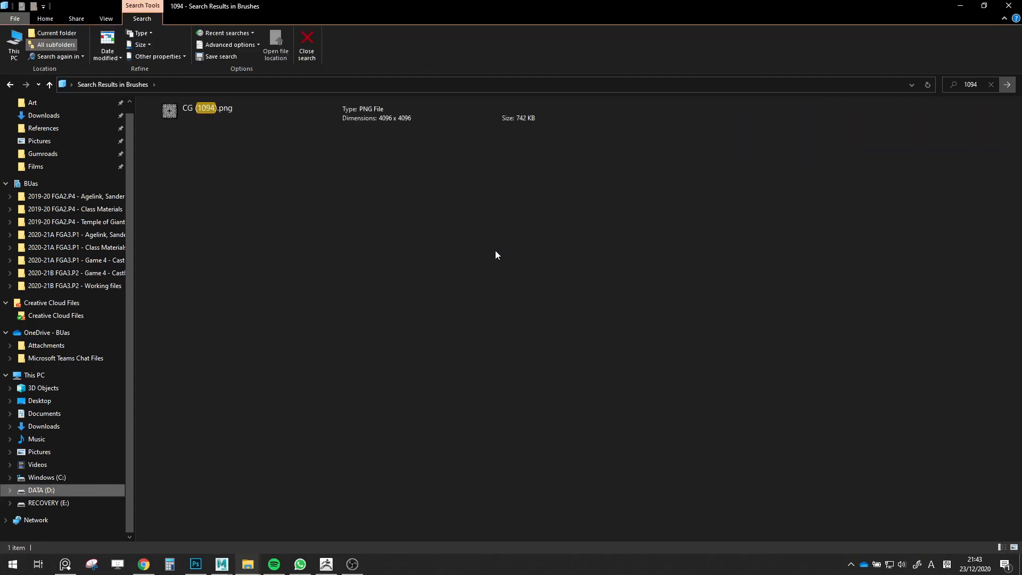
click(206, 114)
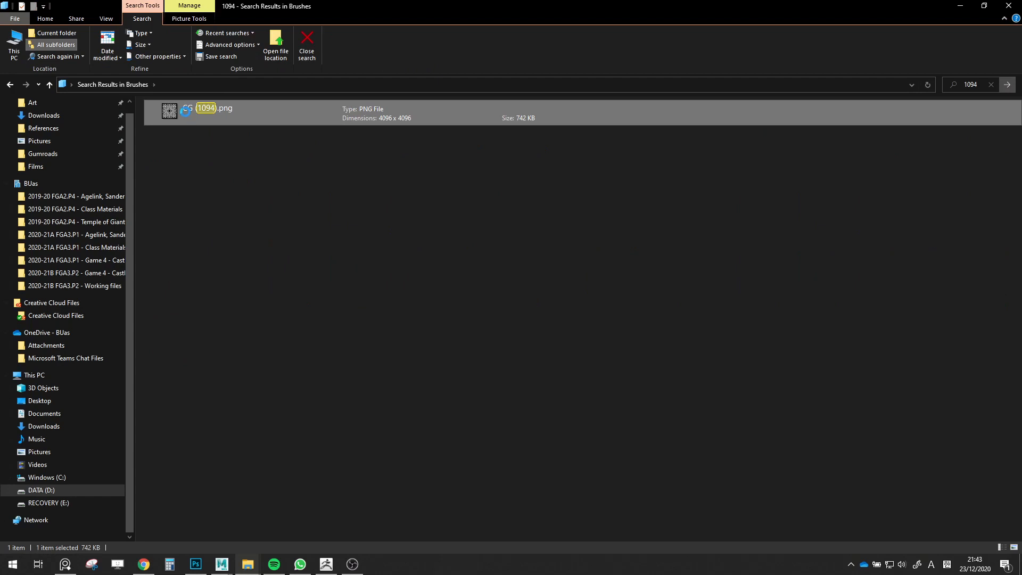
right_click(194, 115)
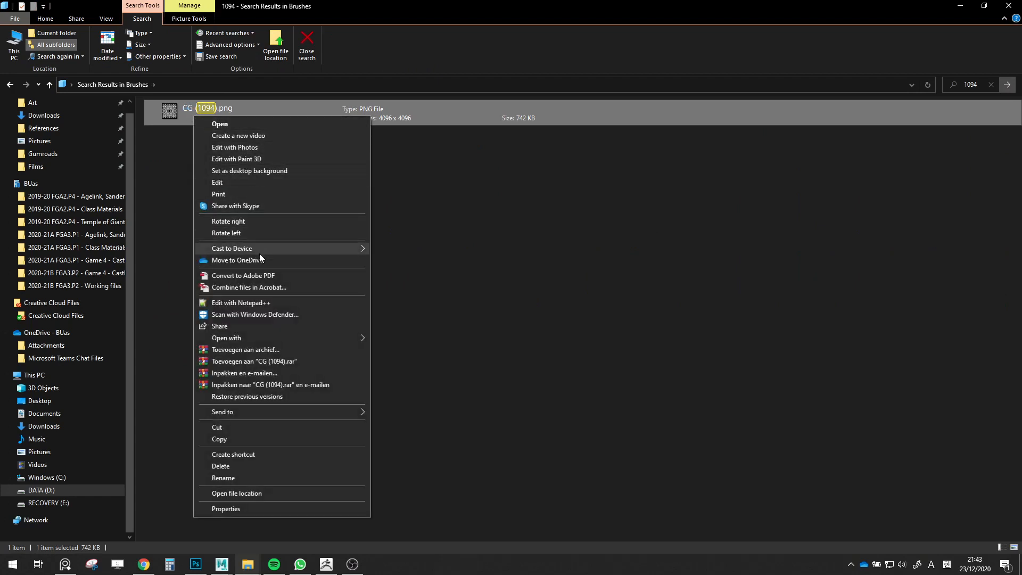
click(272, 494)
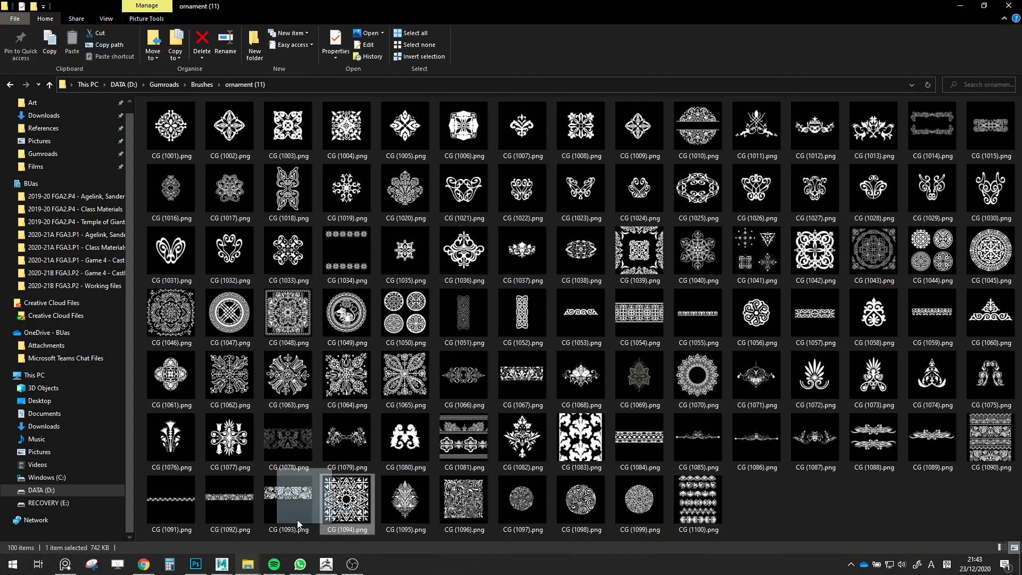
Open CG (1094).png in Photoshop and load its white pattern as a selection from the RGB channel
drag(298, 524, 439, 38)
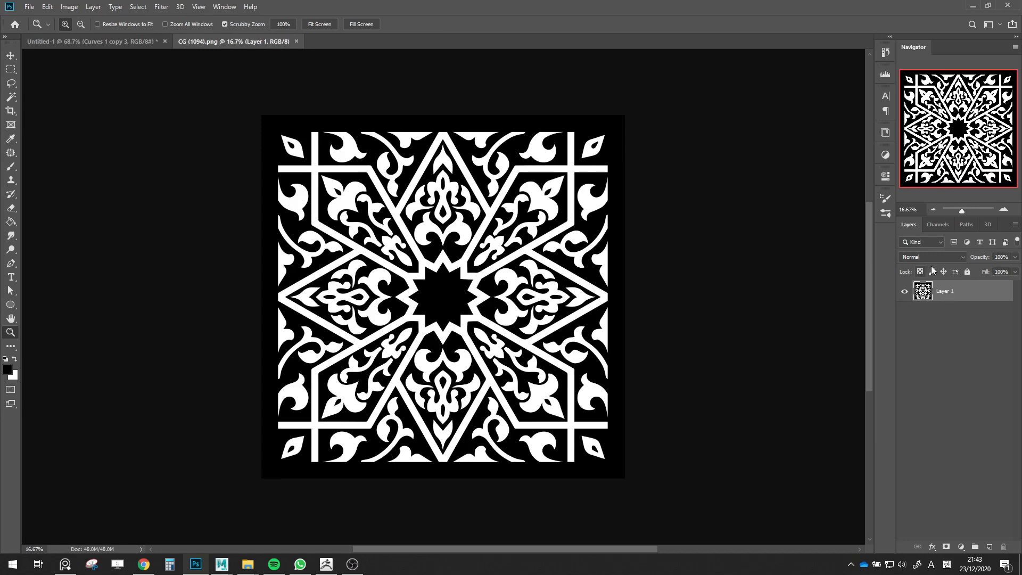
click(938, 224)
ctrl+click(919, 246)
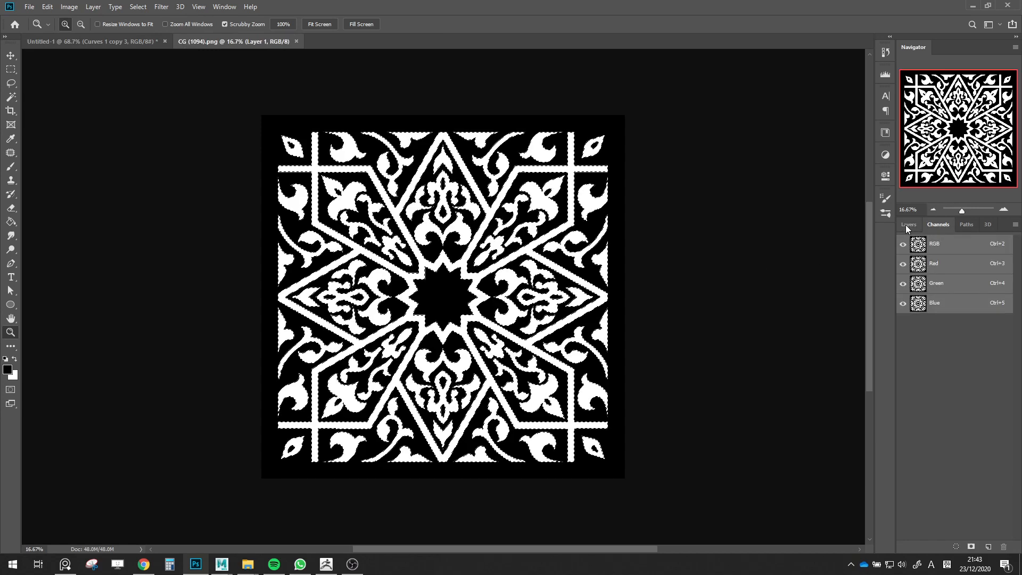
Add a new layer and fill the selected ornament pattern on it with white
click(908, 224)
click(986, 547)
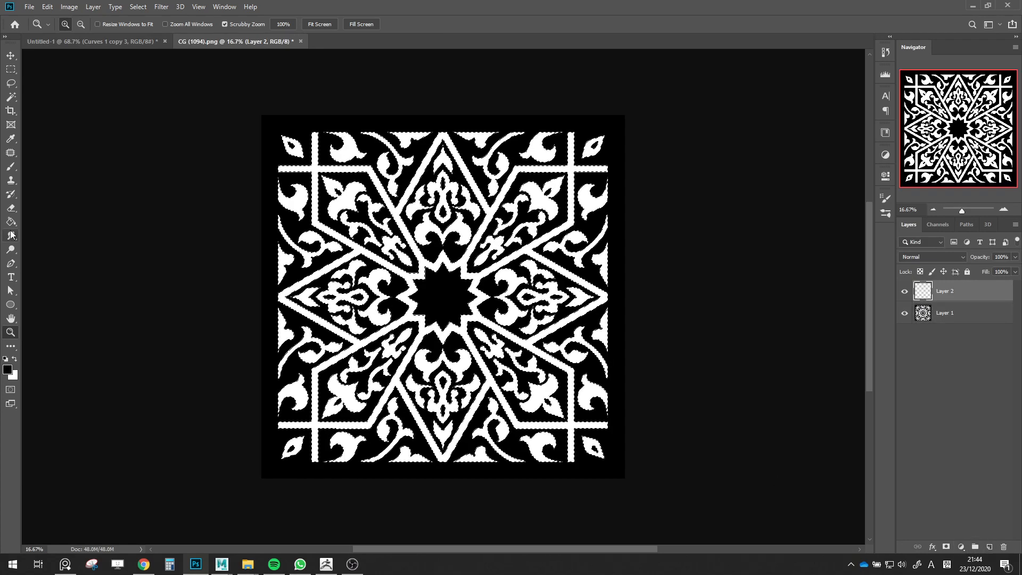
click(10, 222)
click(14, 359)
click(433, 345)
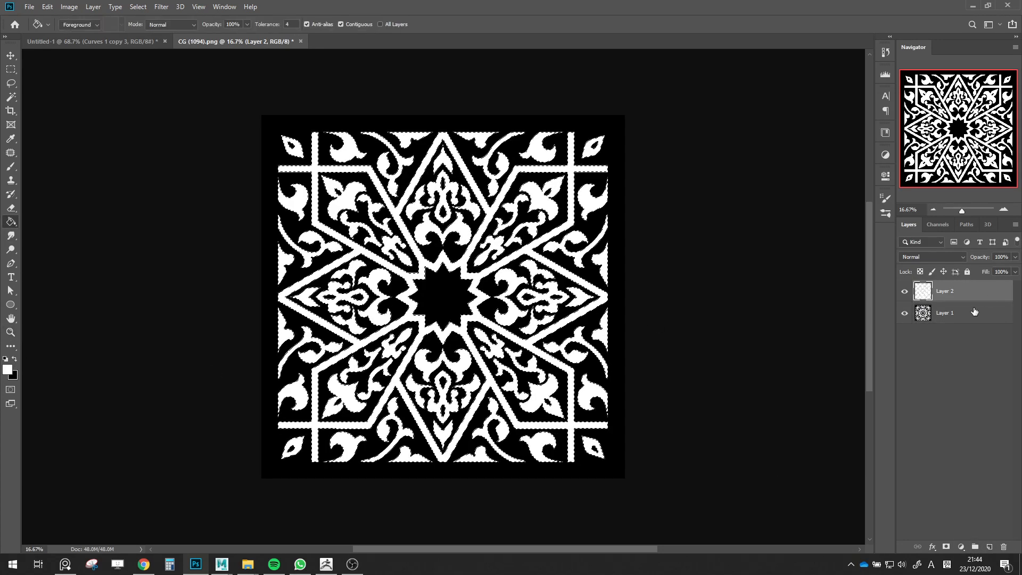
Add a new layer directly above Layer 1, clear the selection and fill the layer with black
click(945, 313)
click(989, 547)
key(ctrl+d)
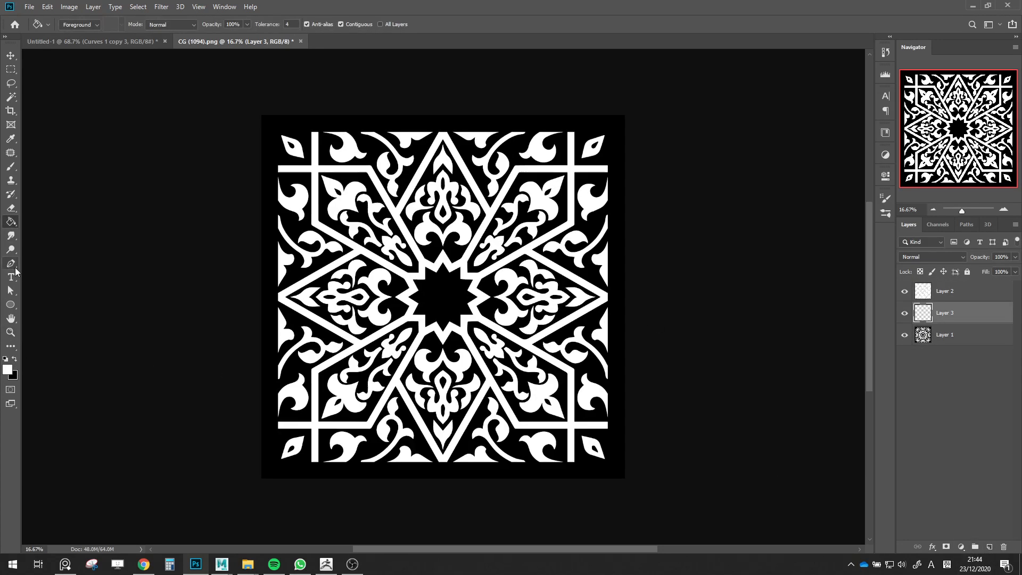
click(473, 323)
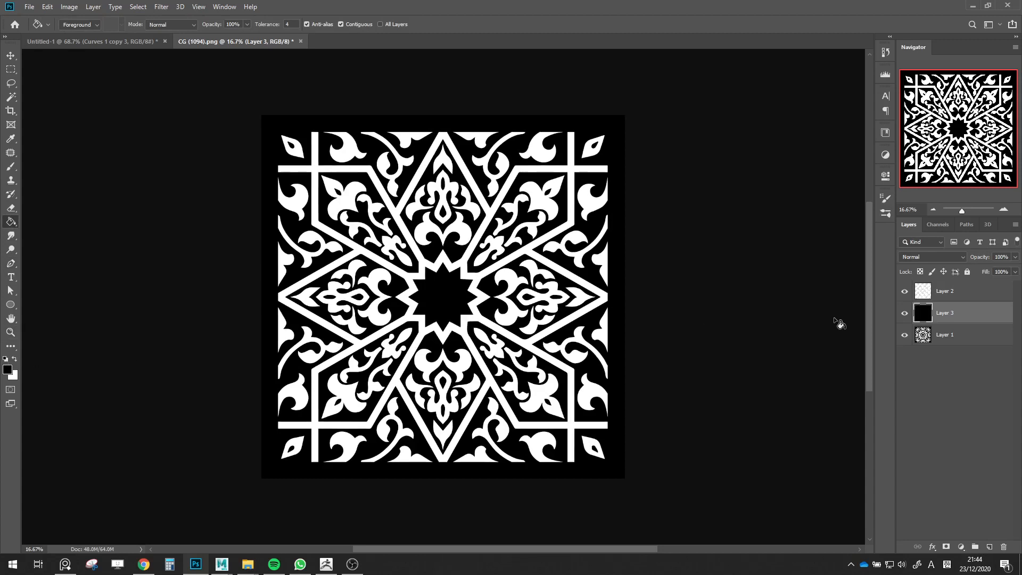
Check the separated white pattern by toggling the visibility of Layer 2, and select that layer
click(905, 291)
click(904, 291)
click(904, 291)
click(905, 291)
click(926, 295)
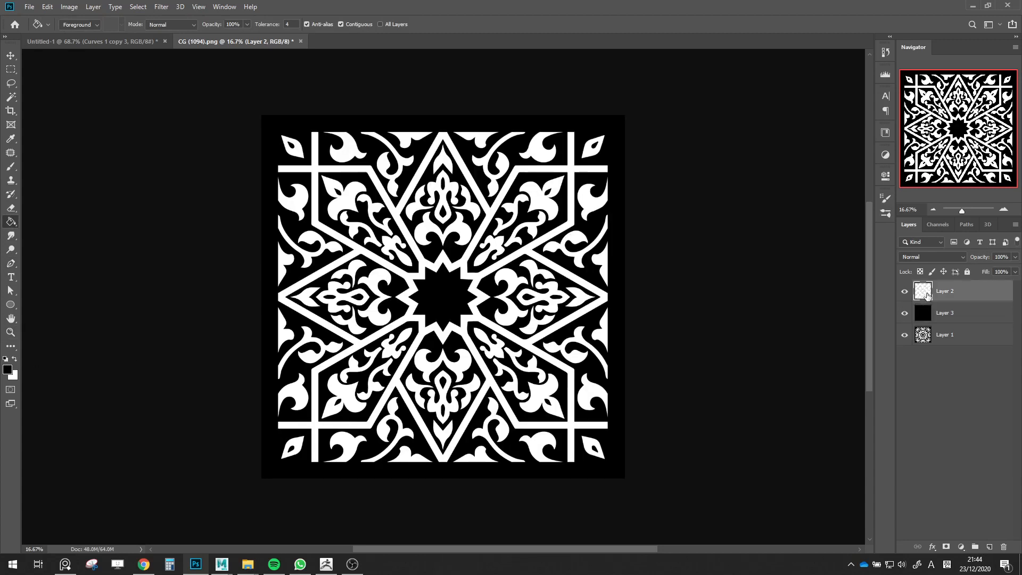
Add a black Inner Glow to Layer 2 with 100% opacity and its source set to Edge
right_click(931, 296)
click(952, 300)
drag(652, 205, 725, 205)
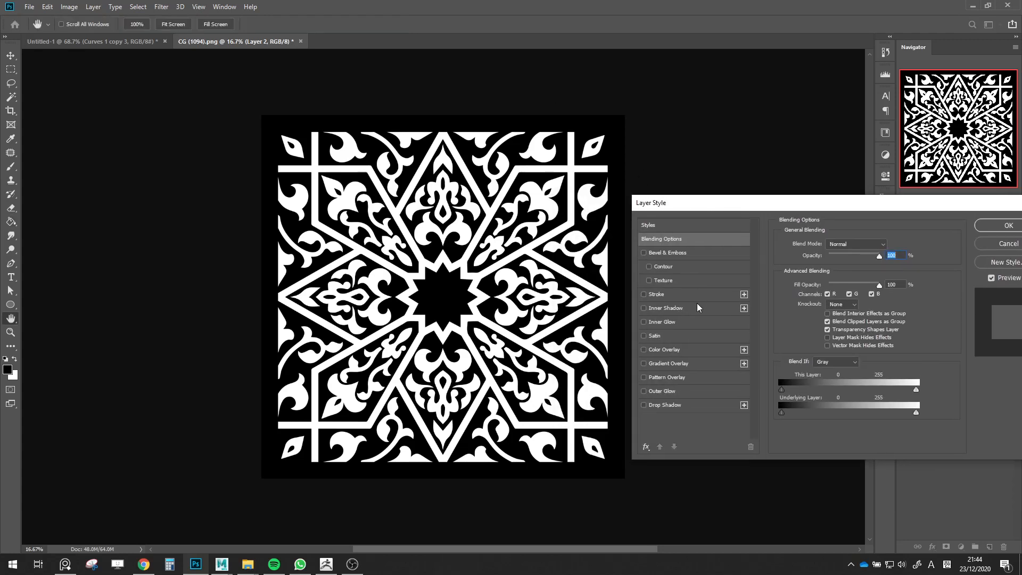
click(662, 322)
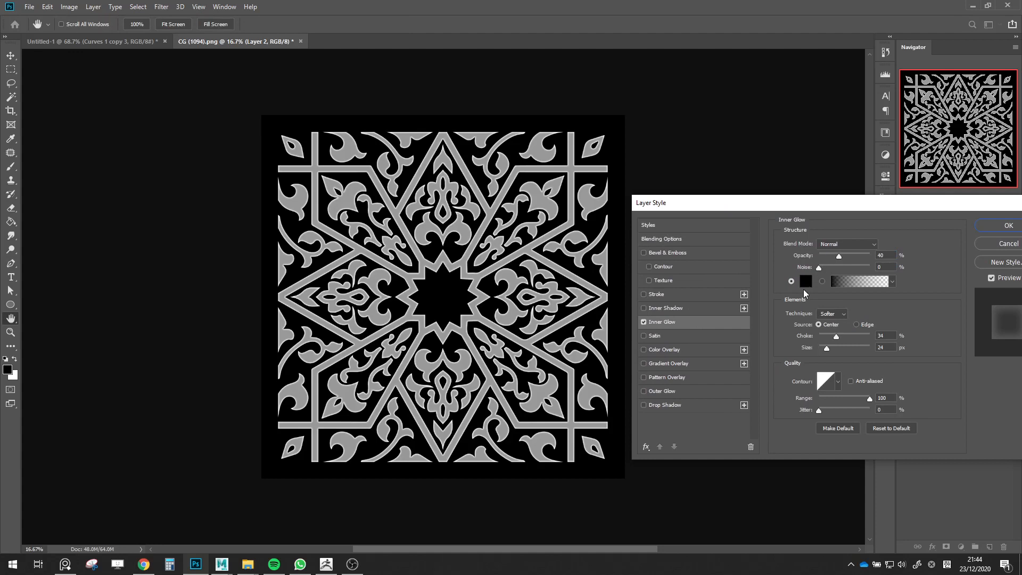
drag(834, 264, 870, 254)
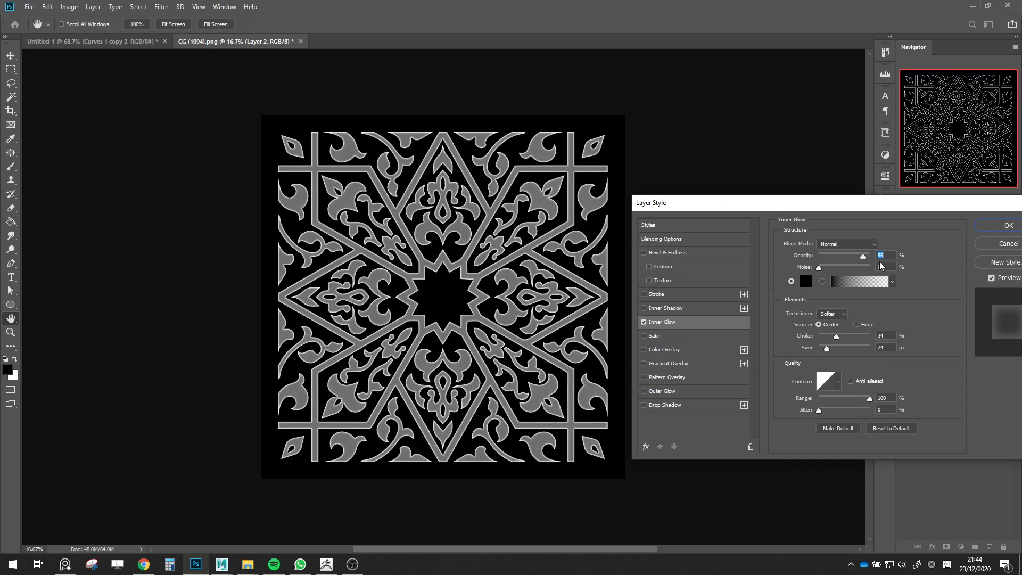
click(856, 324)
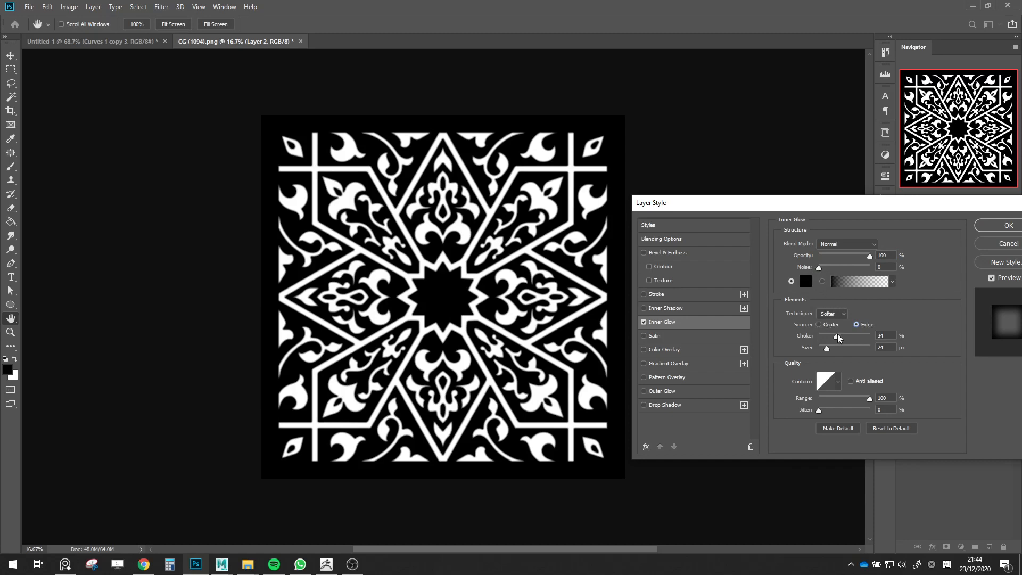
Set the Inner Glow's choke to 0%, size to 57 px and range to 56%, and apply the layer style
mouse_move(838, 333)
mouse_down()
mouse_move(849, 334)
mouse_move(829, 335)
mouse_move(826, 347)
mouse_move(836, 346)
mouse_move(823, 348)
mouse_move(836, 345)
mouse_move(816, 335)
mouse_move(833, 349)
mouse_up()
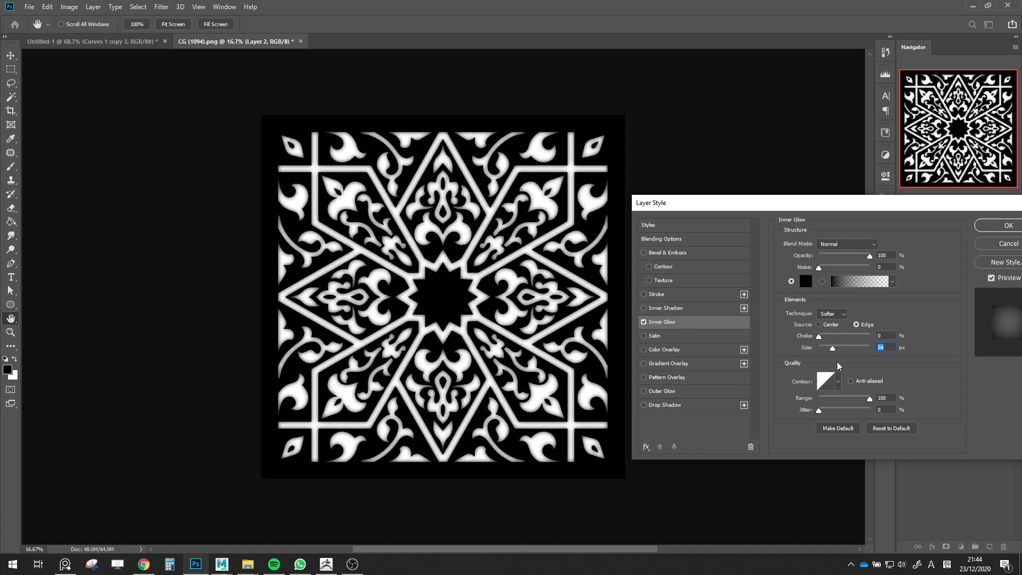
drag(868, 398, 847, 390)
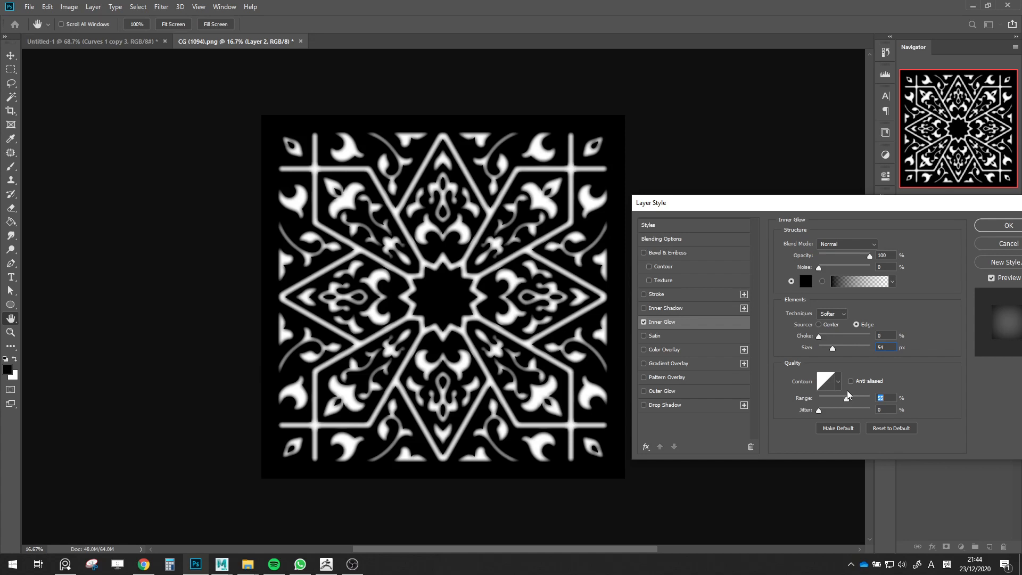
drag(832, 348, 829, 350)
click(819, 338)
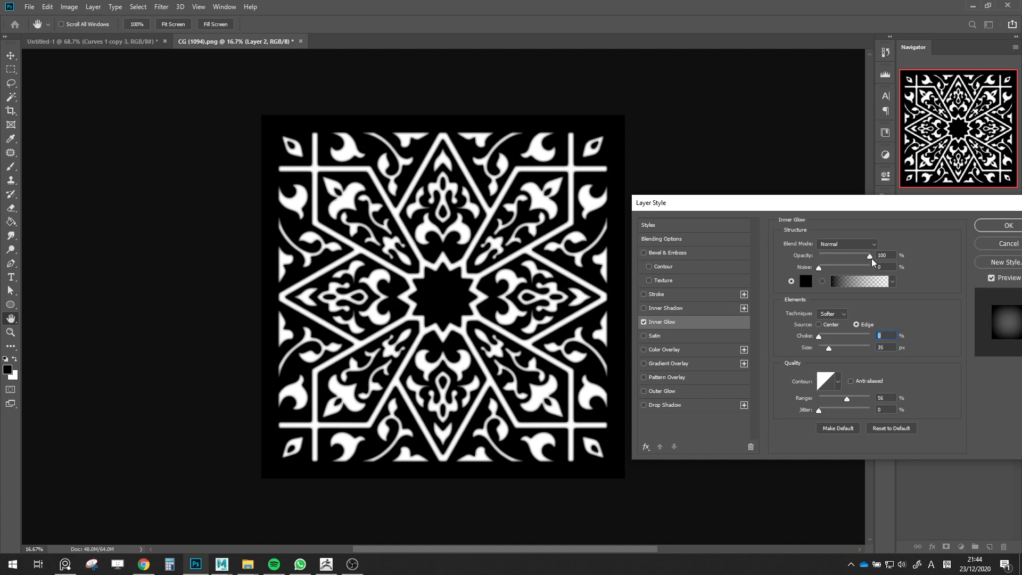
mouse_move(871, 257)
mouse_down()
mouse_move(849, 259)
mouse_move(872, 265)
mouse_up()
drag(828, 349, 834, 347)
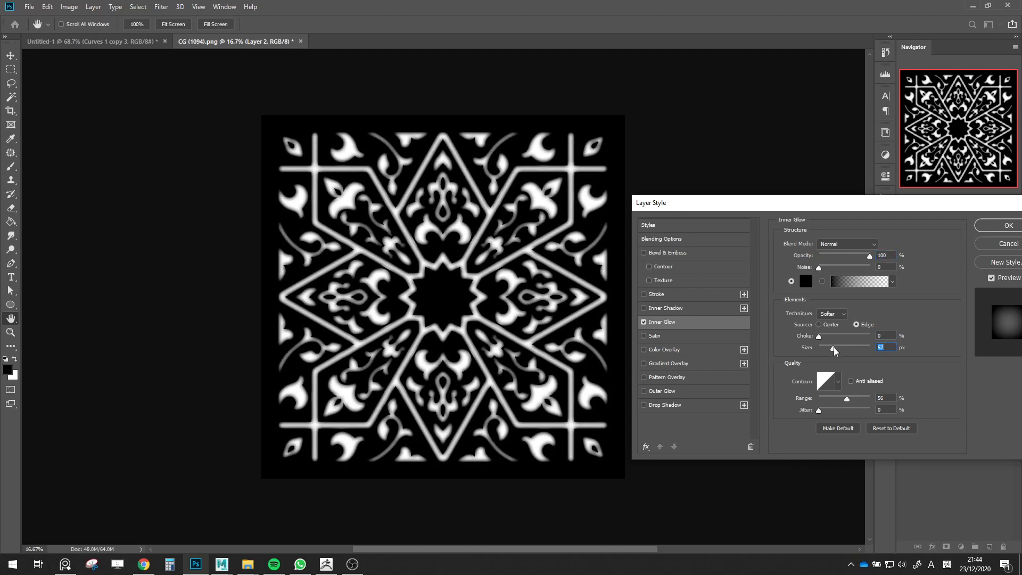
key(Return)
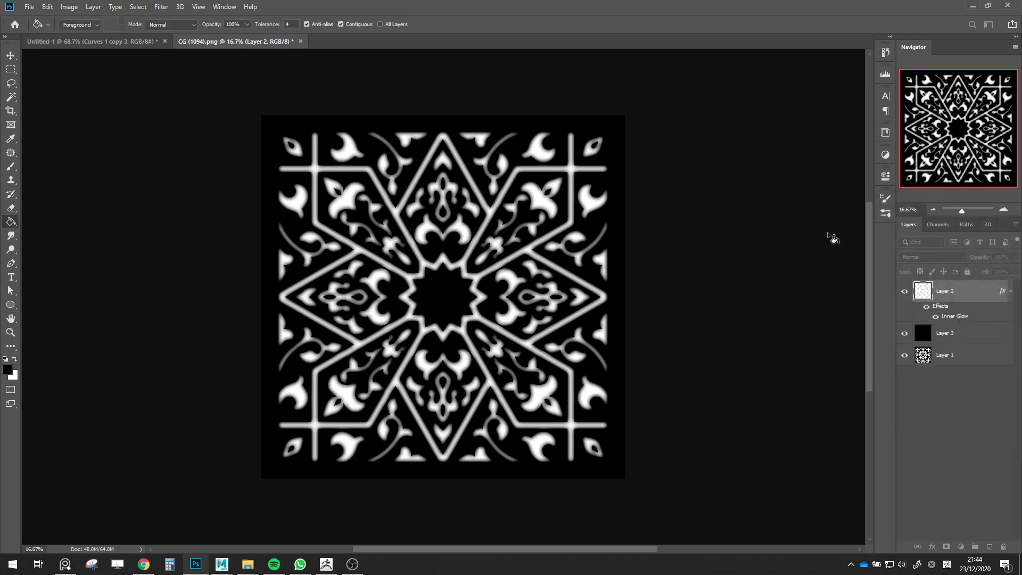
Save the softened pattern as a PNG copy named CG (1094)_2.png with the large file size option
click(30, 7)
click(44, 126)
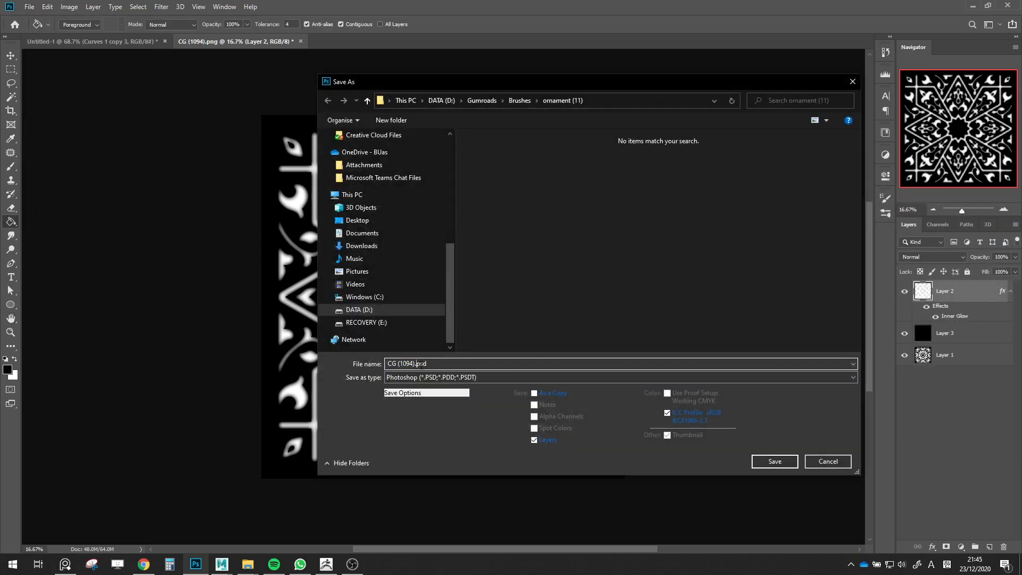
click(455, 378)
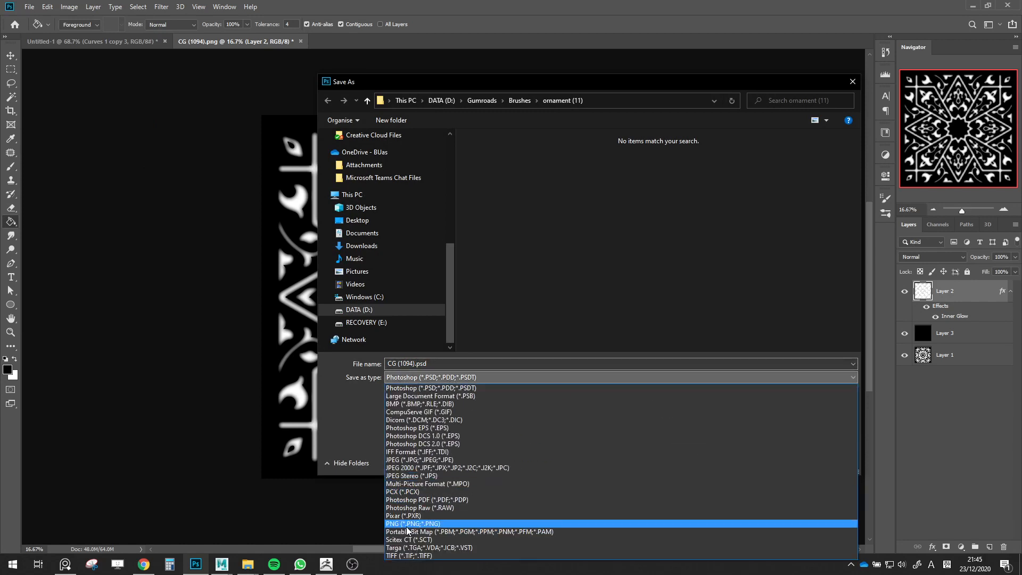
click(411, 523)
click(413, 363)
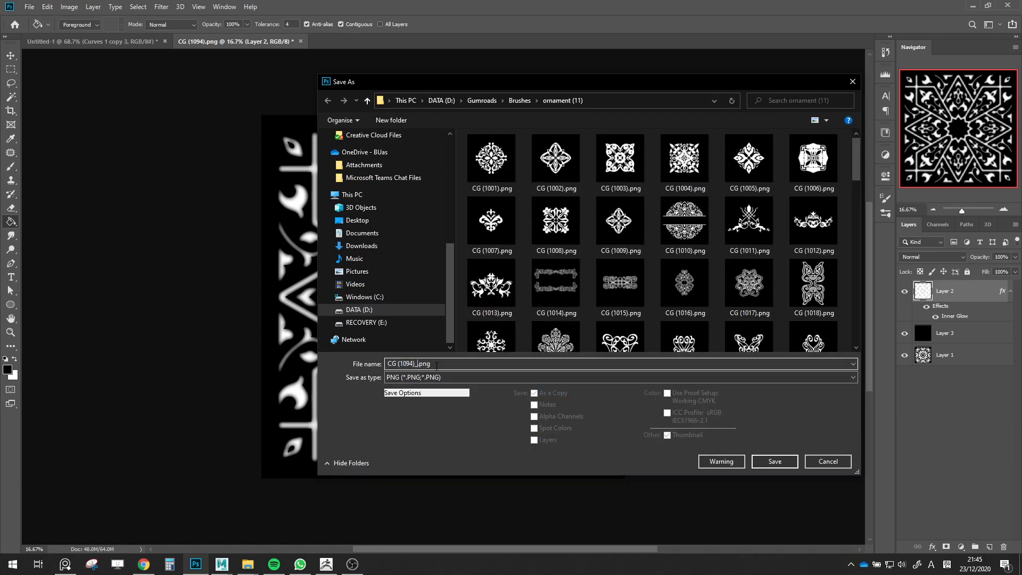
text(_2)
key(Return)
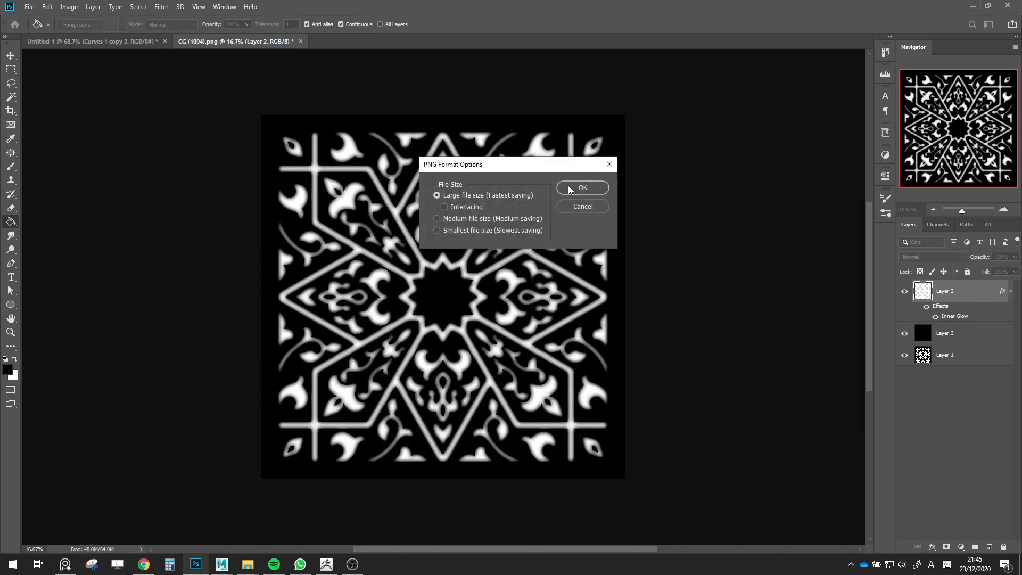
click(569, 188)
Switch to ZBrush and import CG (1094)_2.png from D:\Gumroads\Brushes\ornament (11) as the brush alpha
mouse_move(248, 563)
click(306, 508)
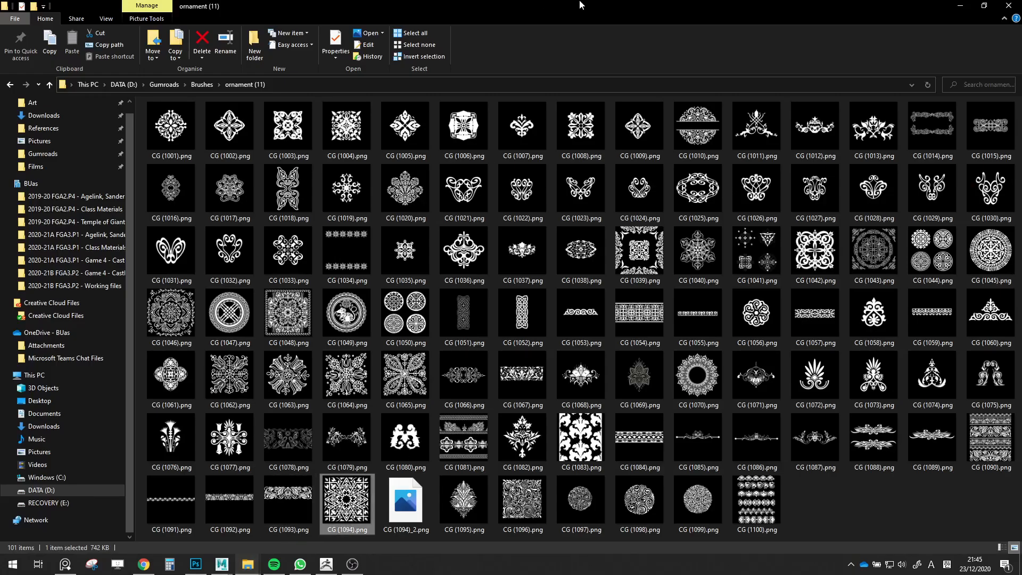
key(alt+Tab)
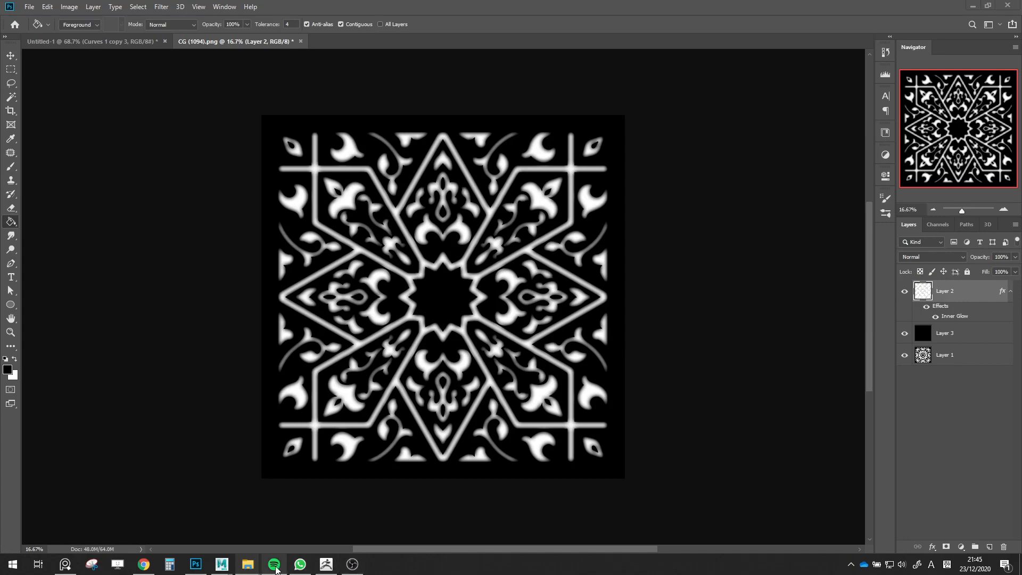
click(327, 564)
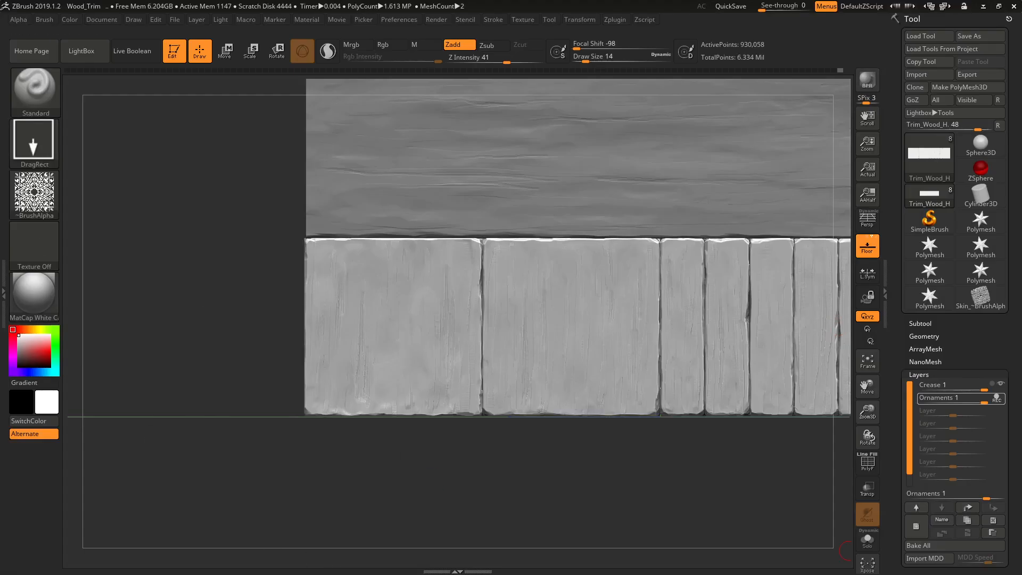
click(34, 192)
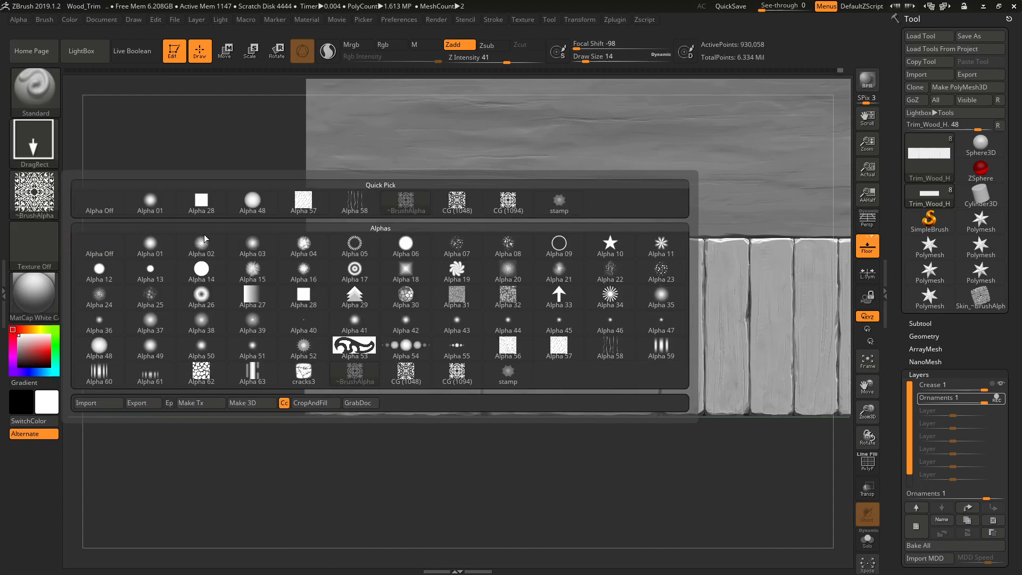
click(96, 403)
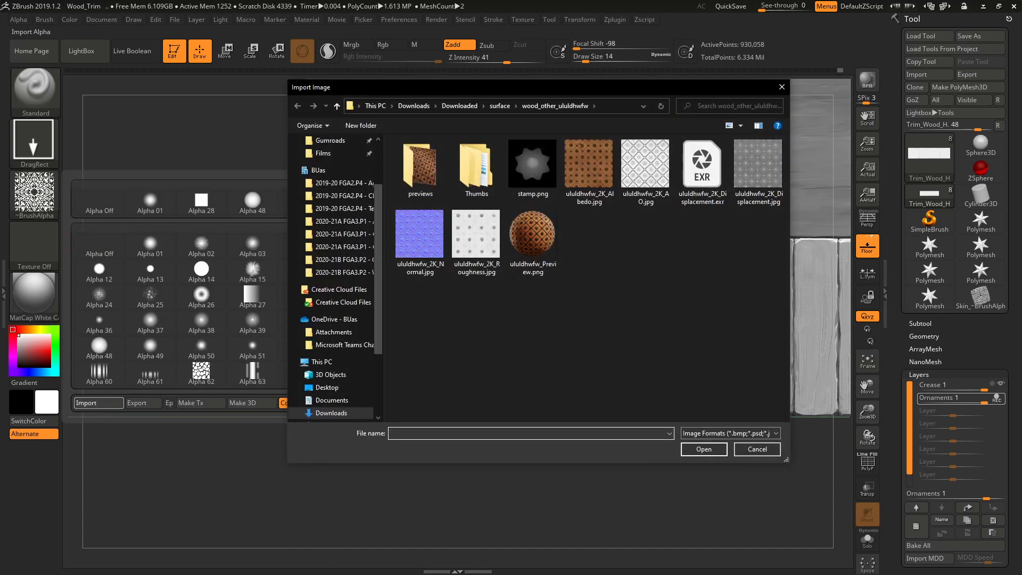
click(619, 104)
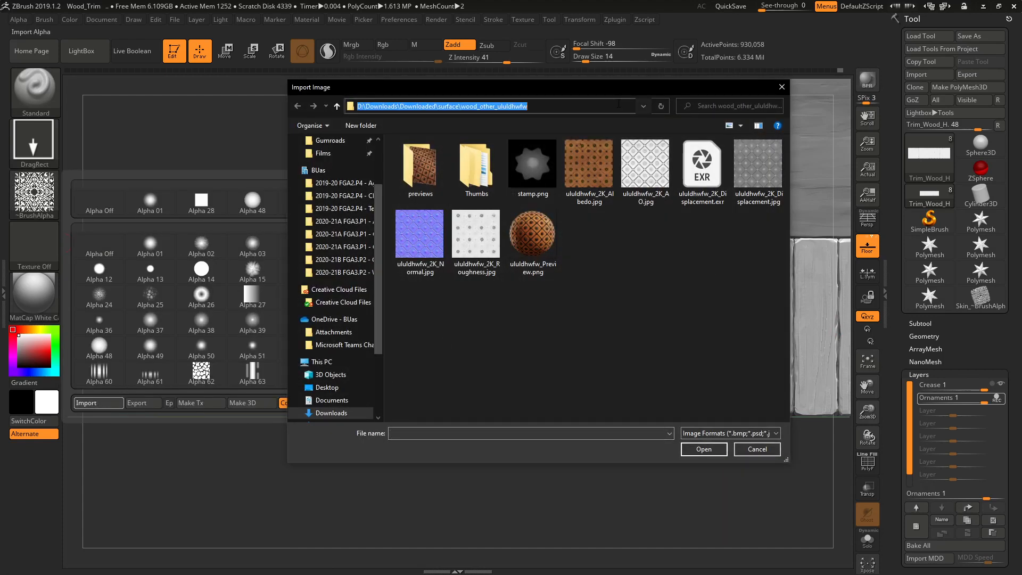
text(D:\Gumroads\Brushes\ornament (11))
key(Return)
scroll(618, 228, down, 5)
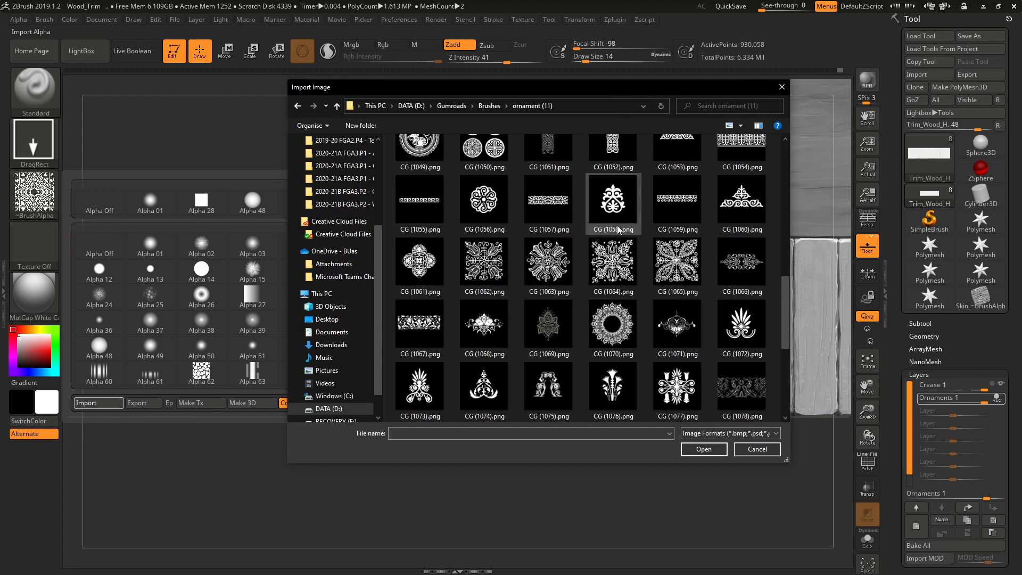
scroll(618, 229, down, 3)
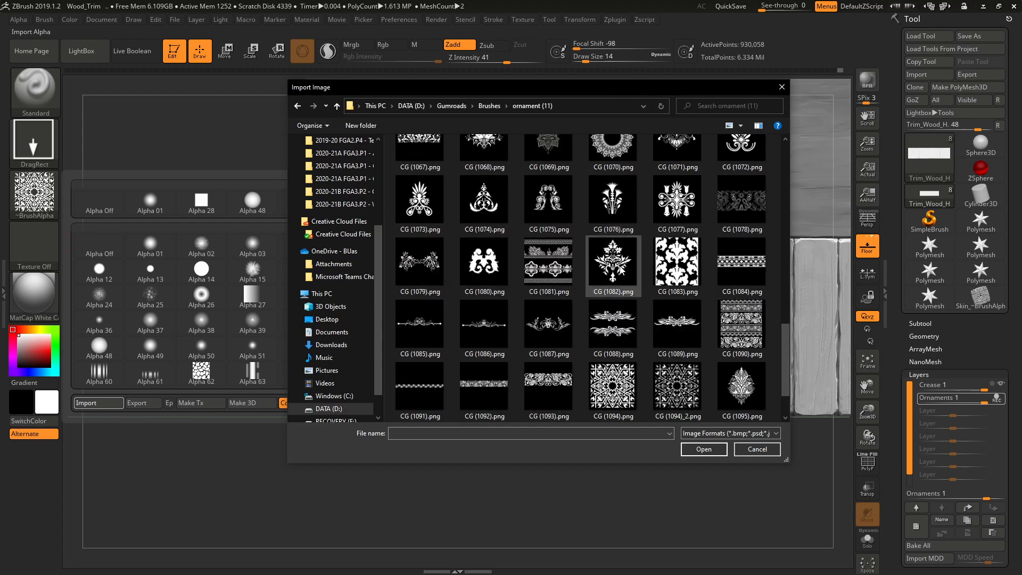
double_click(674, 377)
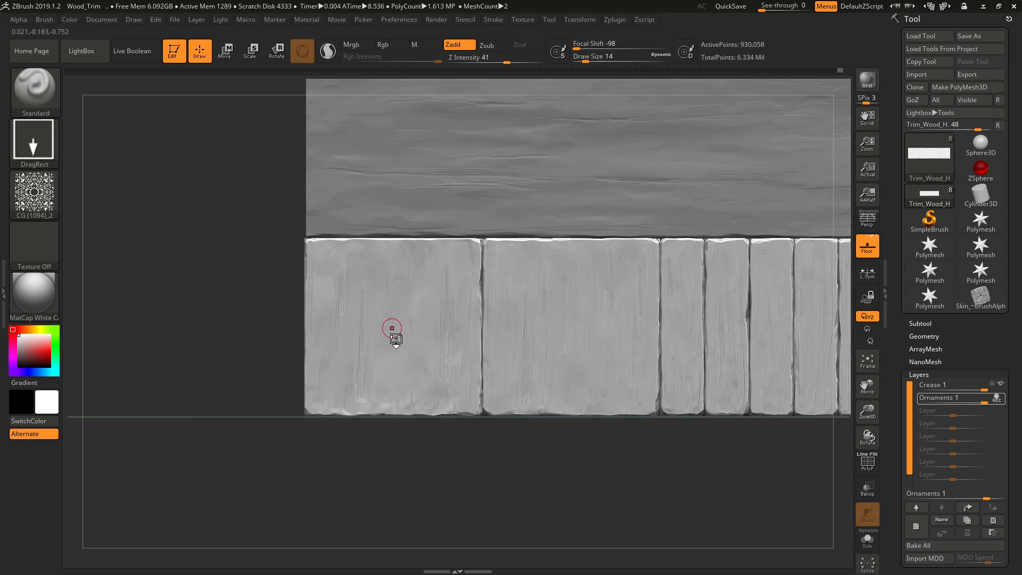
Try stamping the star ornament centred on the first large square panel, both raised and carved inward, undoing each attempt
mouse_move(392, 328)
mouse_down()
mouse_move(384, 387)
mouse_move(398, 452)
mouse_up()
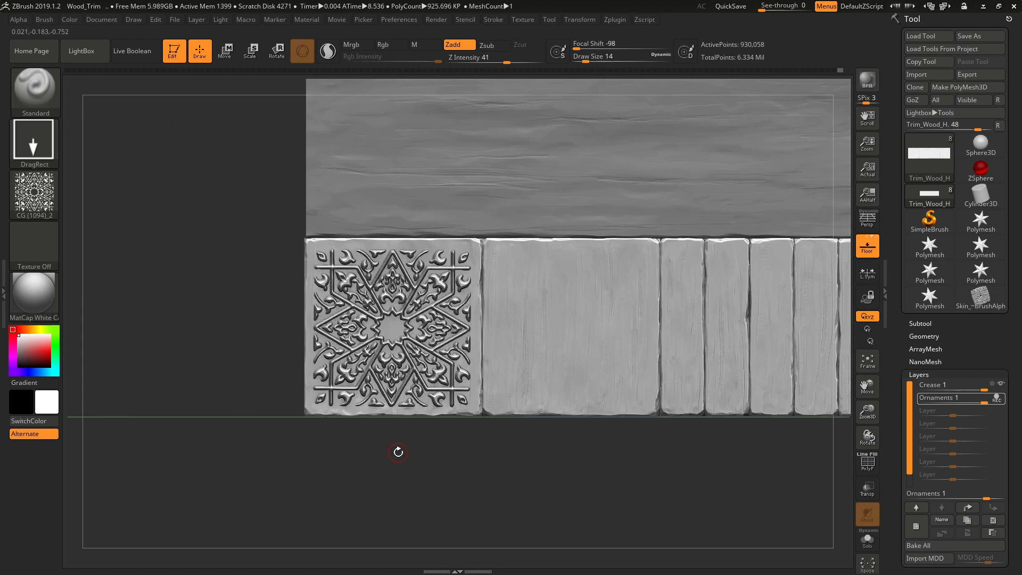
key(ctrl+z)
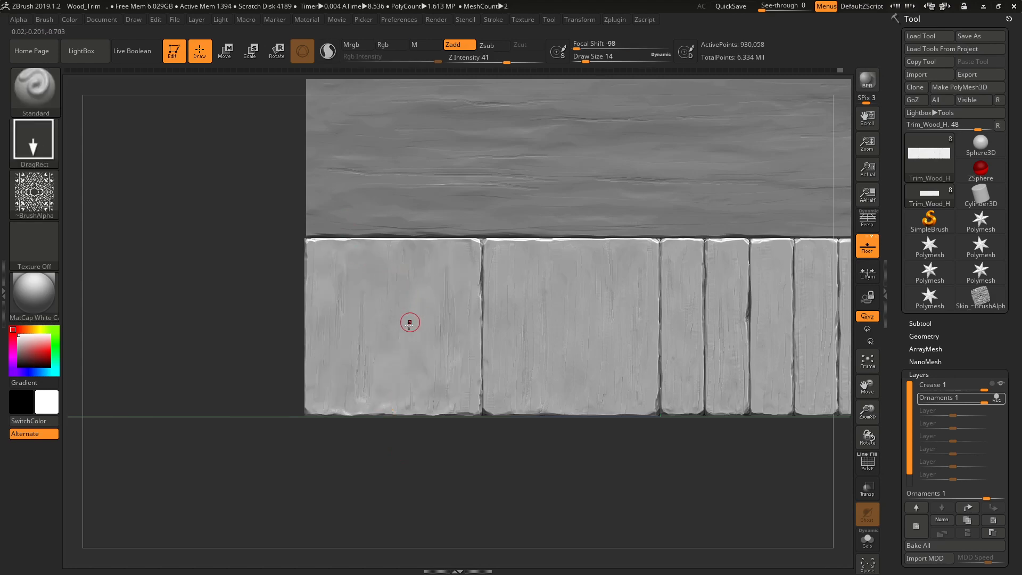
mouse_move(395, 335)
ctrl+right_down()
mouse_move(438, 405)
mouse_move(404, 331)
ctrl+right_up()
drag(391, 315, 390, 574)
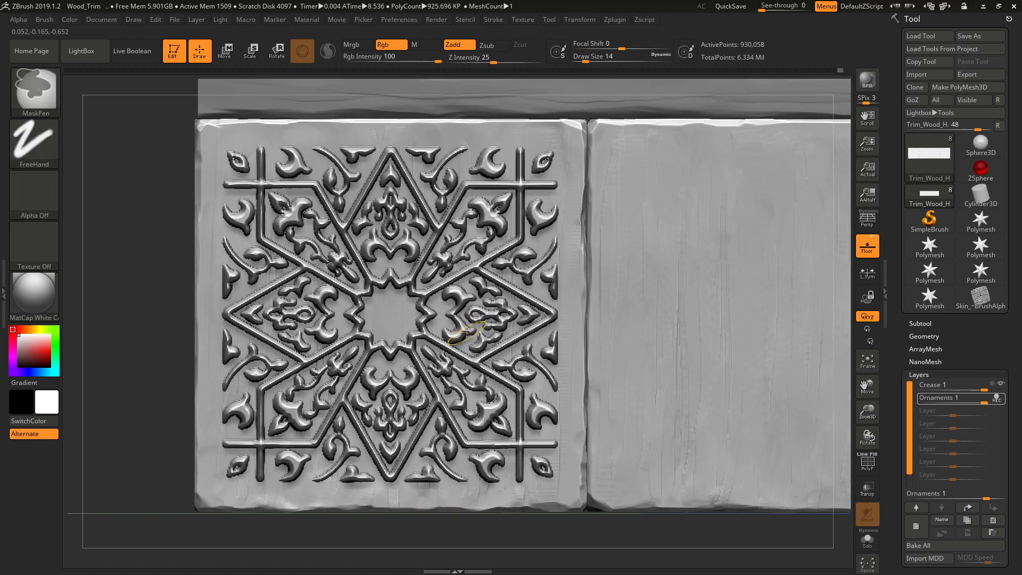
key(ctrl+z)
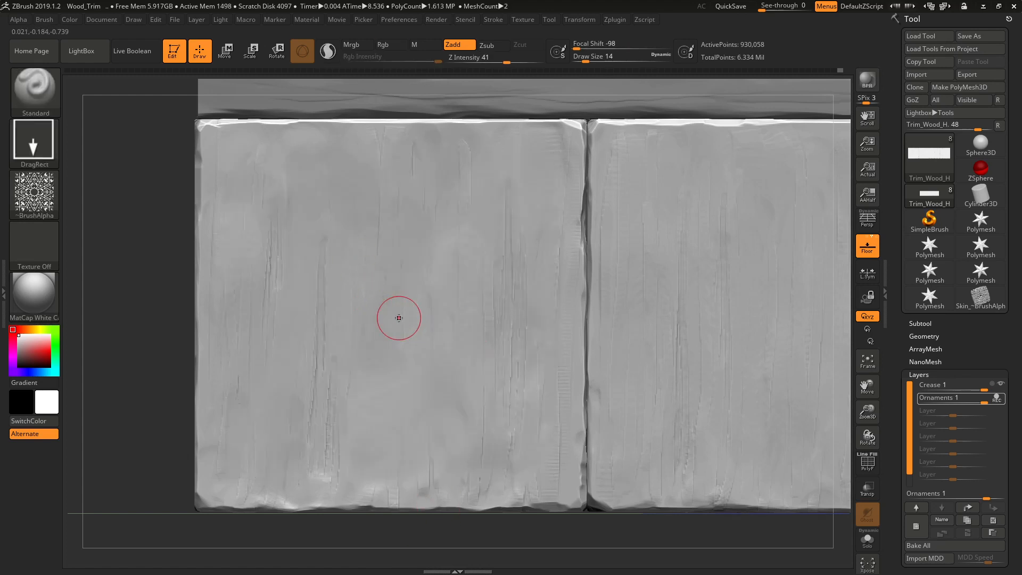
drag(397, 317, 404, 571)
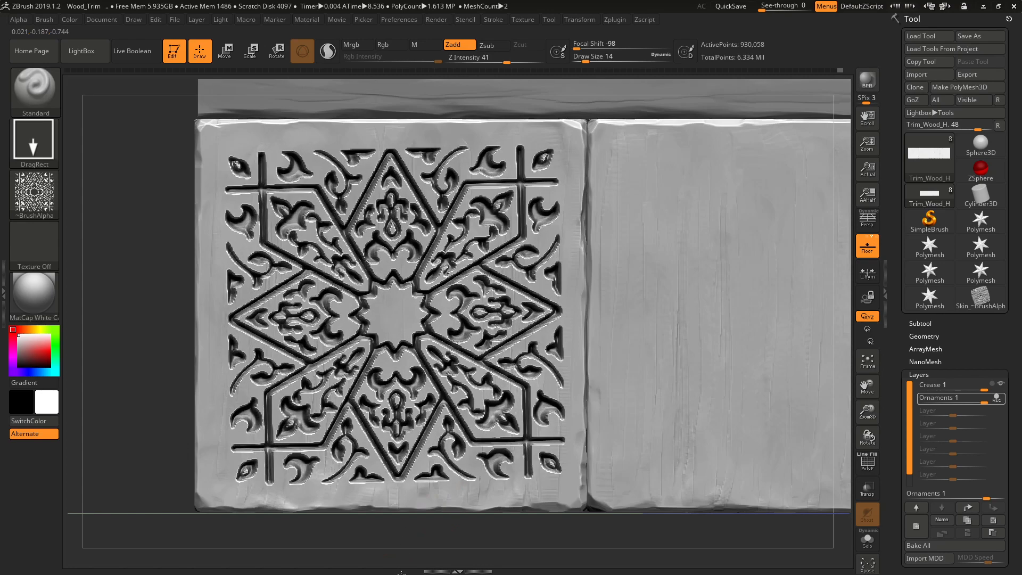
key(ctrl+z)
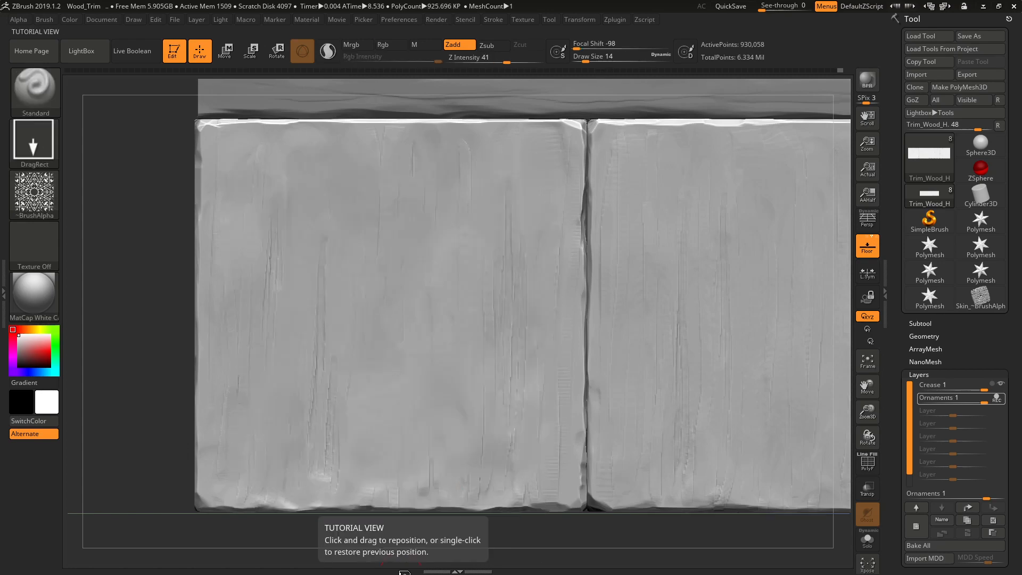
Switch to Photoshop and fill the pattern's central star on Layer 2 with white, hiding the layer effects during the fill
key(alt+Tab)
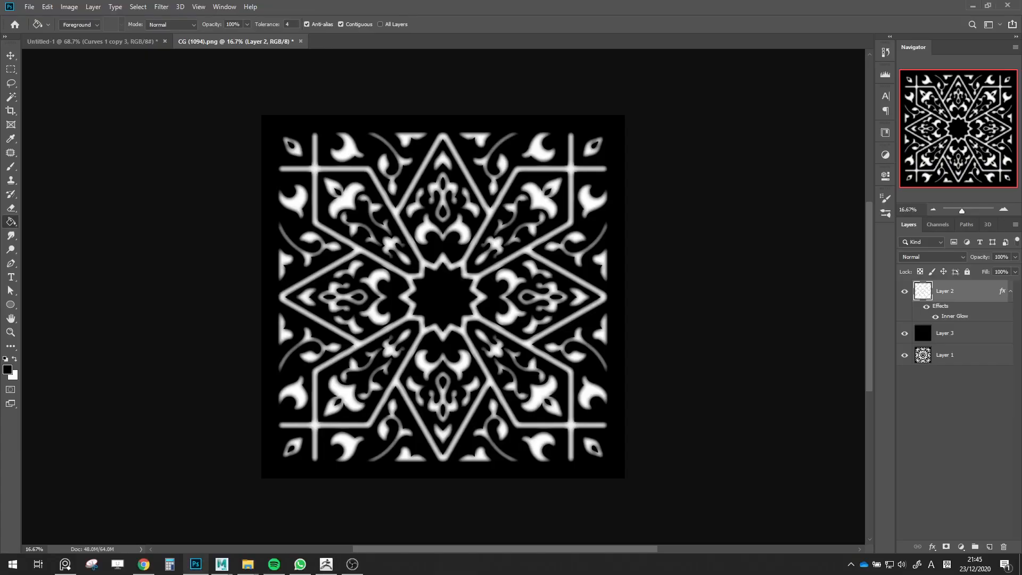
click(926, 308)
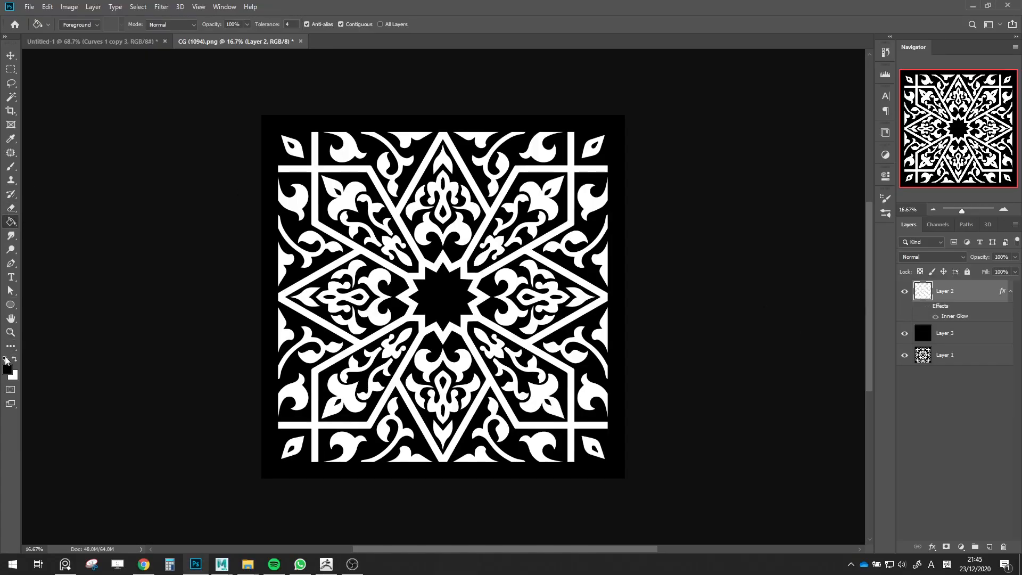
click(441, 303)
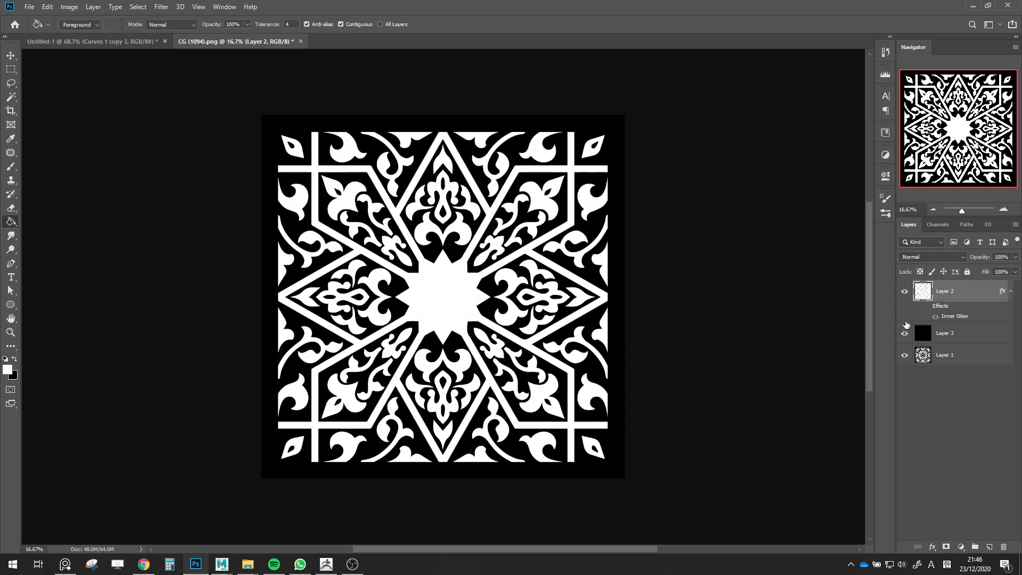
click(926, 308)
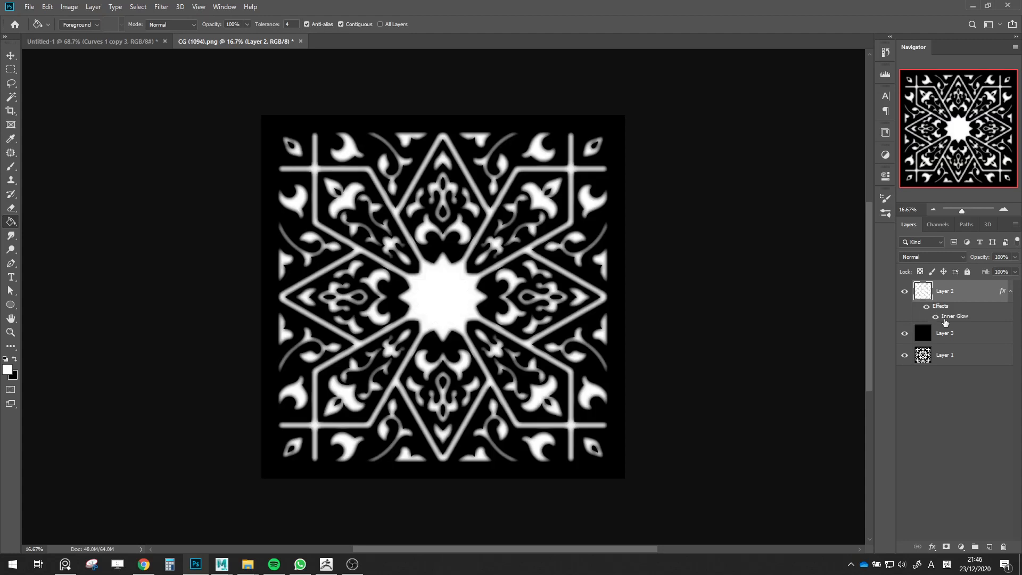
Reduce the Inner Glow size on Layer 2 to 46 px
double_click(943, 319)
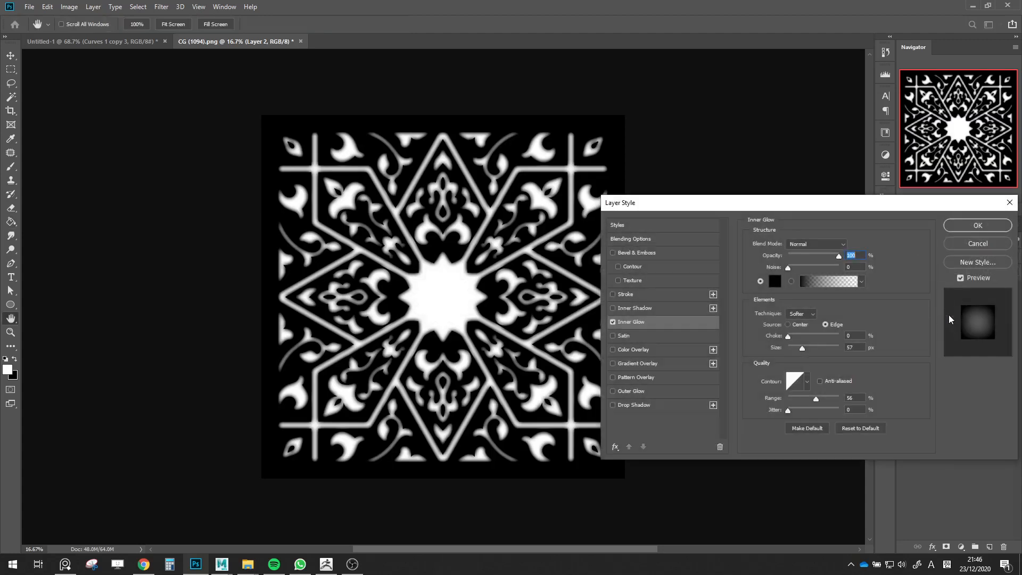
click(963, 244)
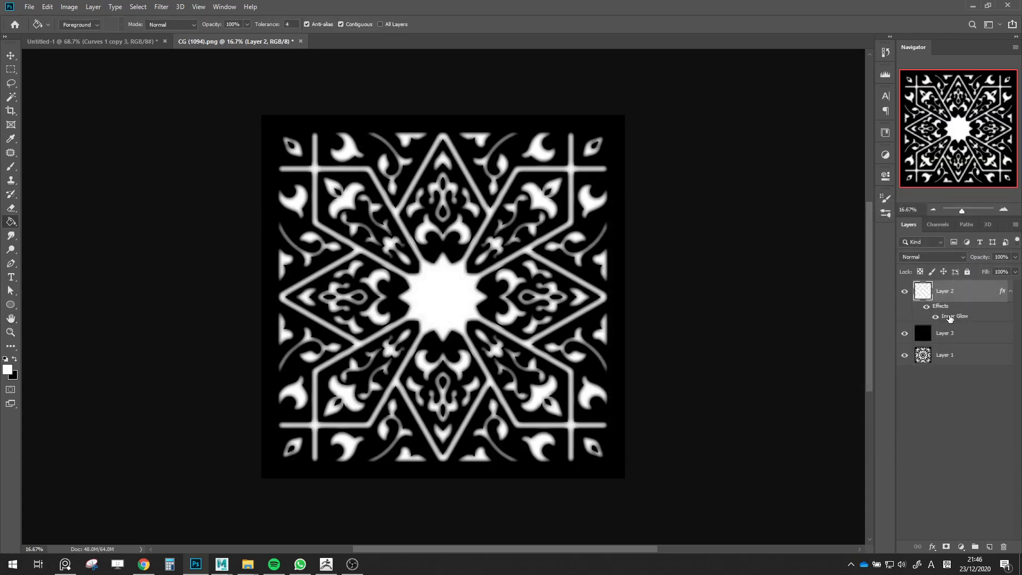
double_click(933, 322)
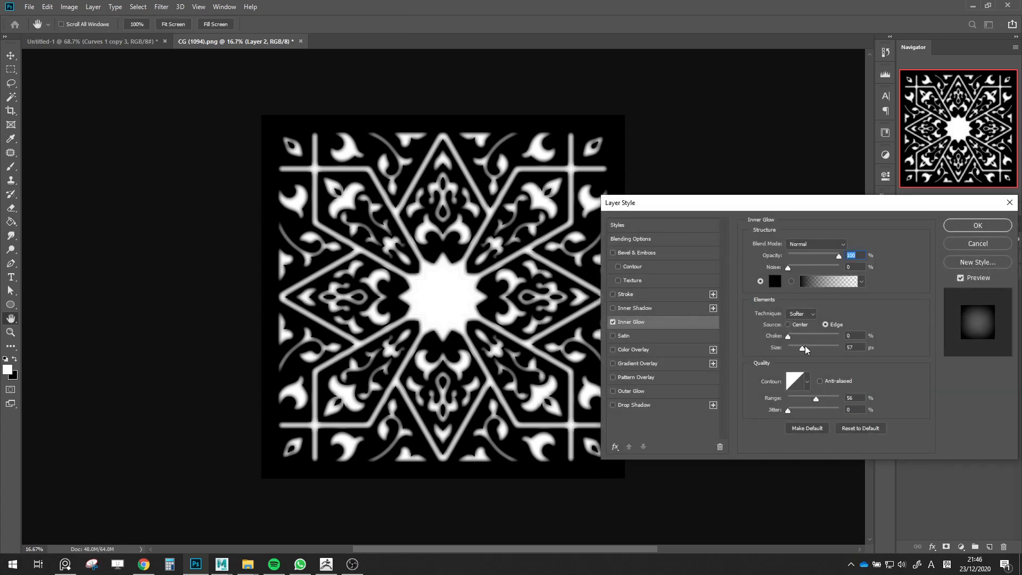
drag(801, 348, 798, 348)
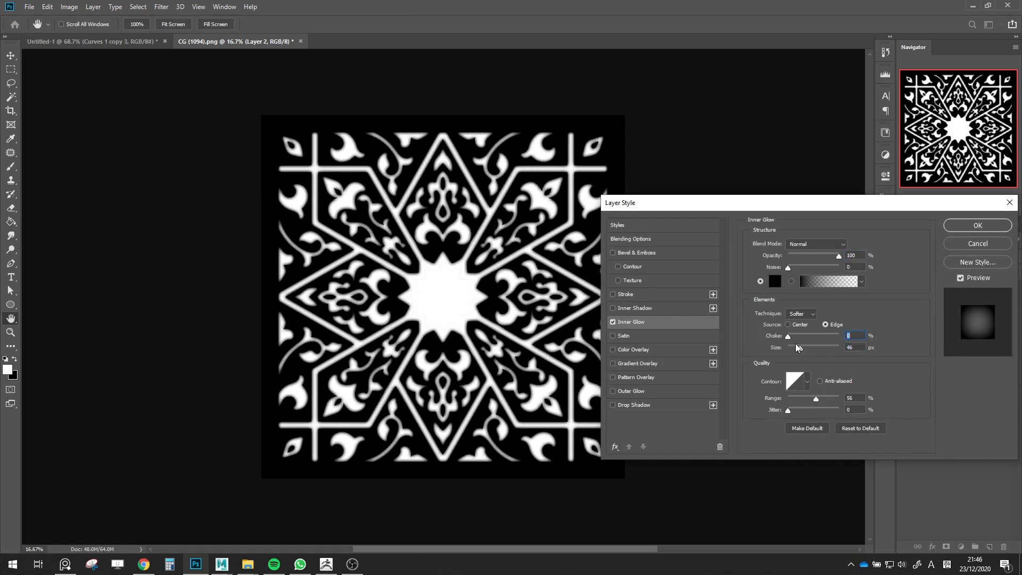
key(Return)
Save the pattern as a PNG copy over CG (1094)_2.png, replacing the existing file with the large file size option
click(30, 6)
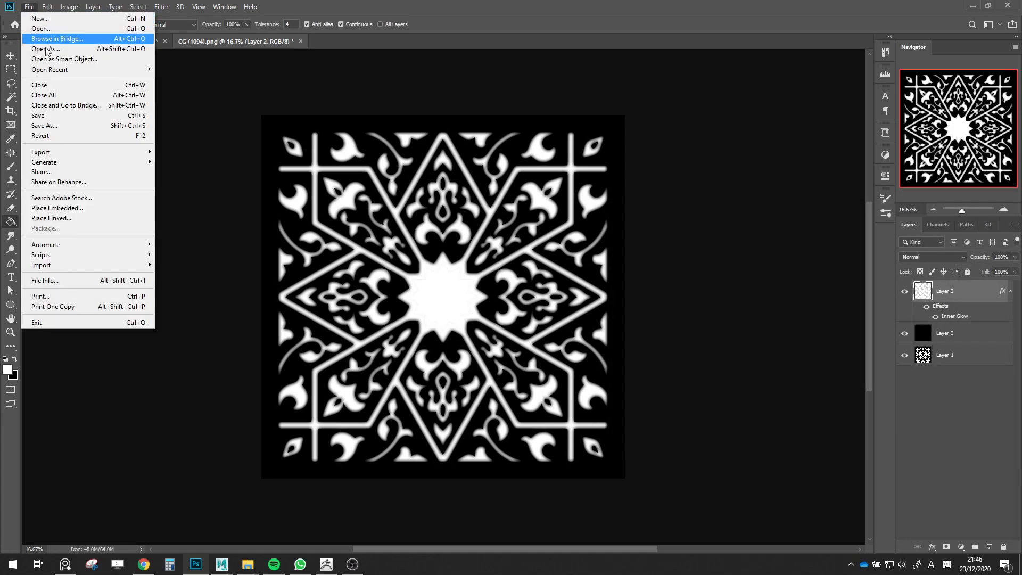
click(58, 126)
click(425, 377)
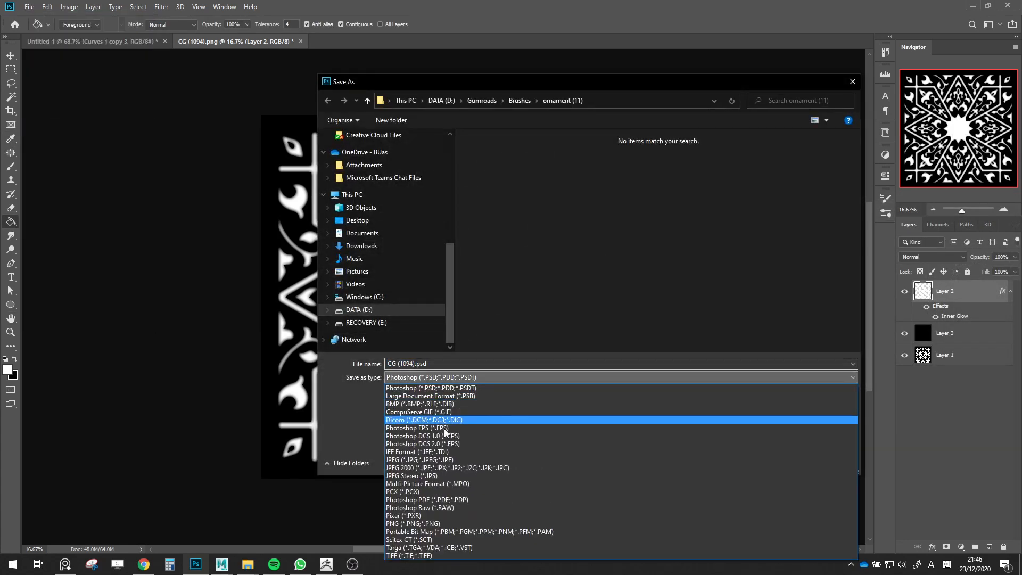
click(412, 523)
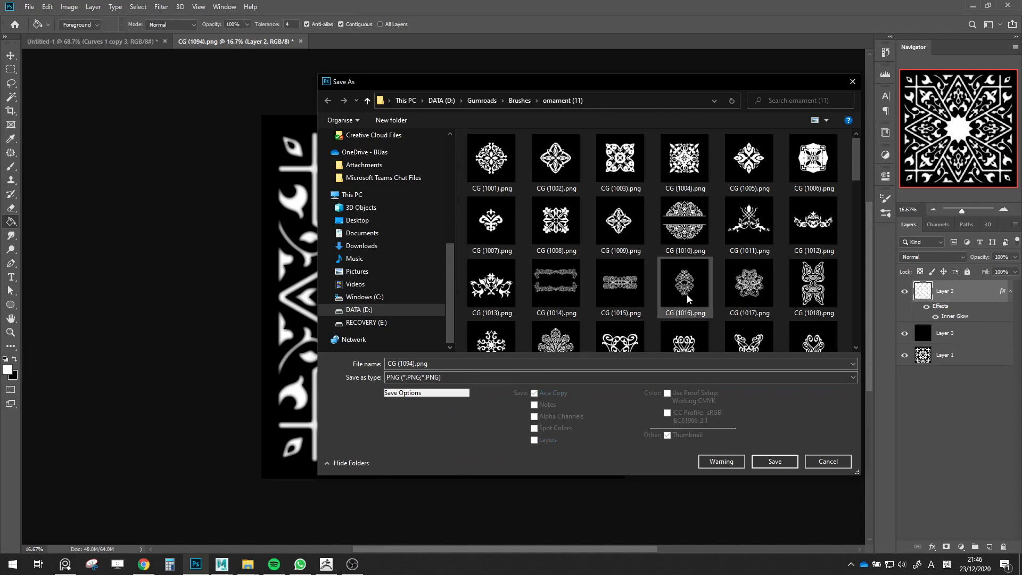
scroll(688, 278, down, 1)
scroll(688, 278, down, 3)
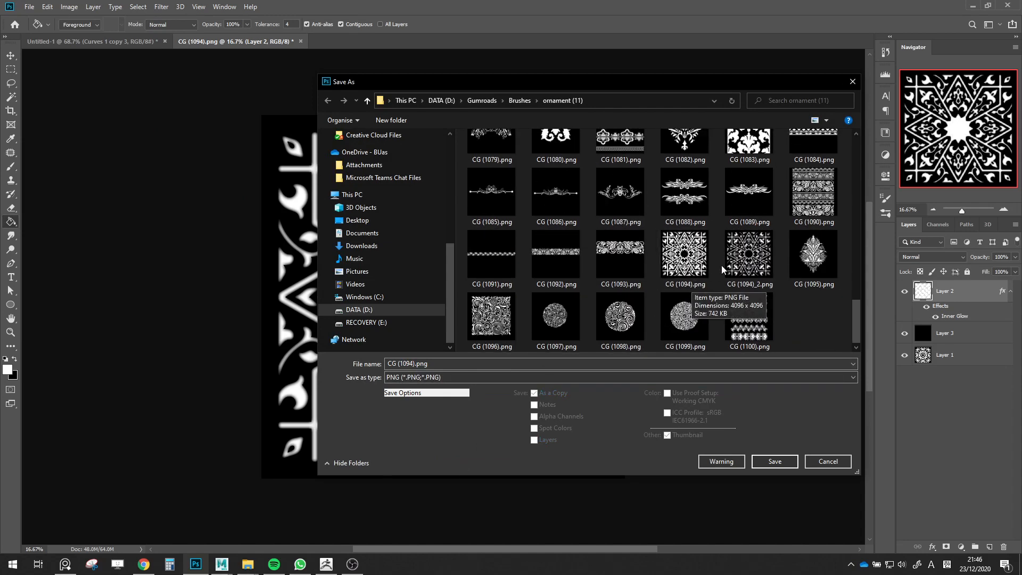
click(739, 266)
double_click(739, 266)
click(538, 285)
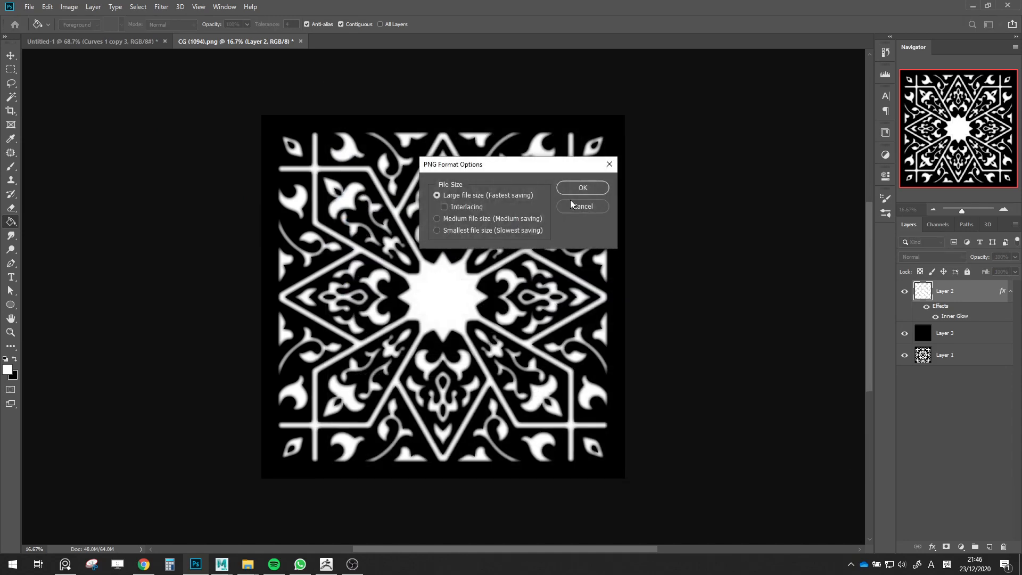
click(584, 190)
Switch to ZBrush, import the updated CG (1094)_2.png as the brush alpha and try it on the first large square panel, undoing the stamp
click(325, 564)
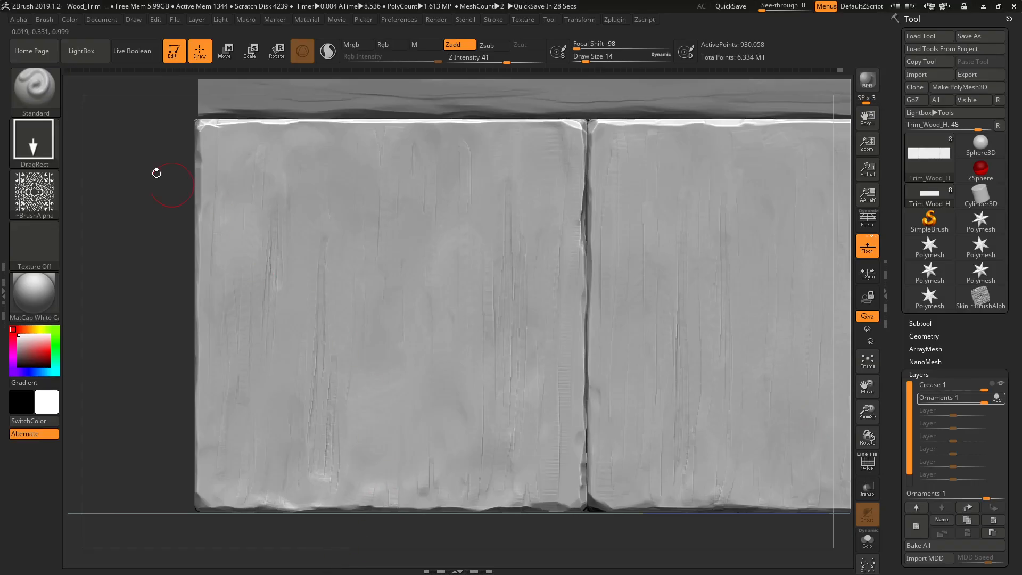
click(38, 197)
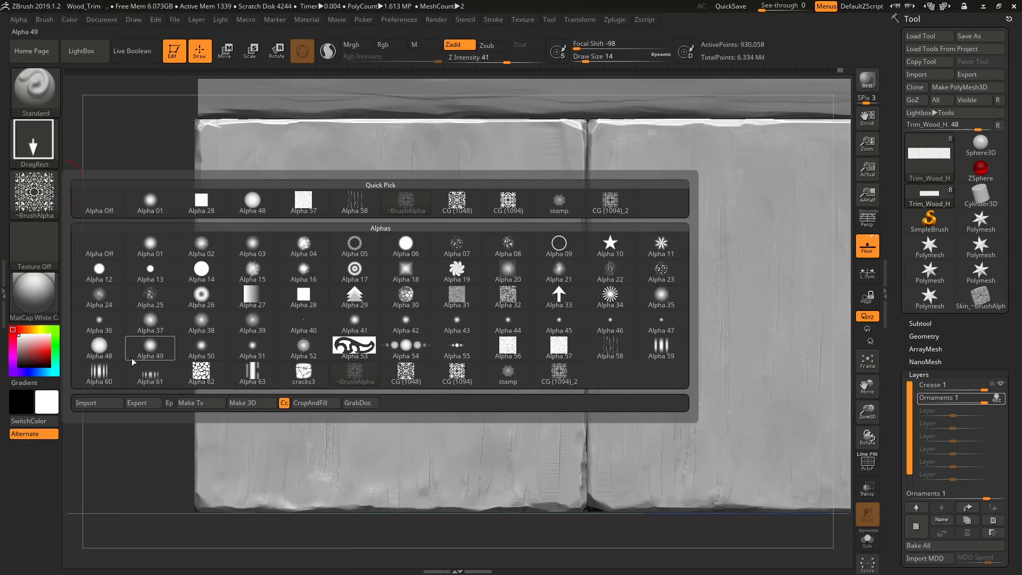
click(100, 402)
scroll(672, 330, down, 10)
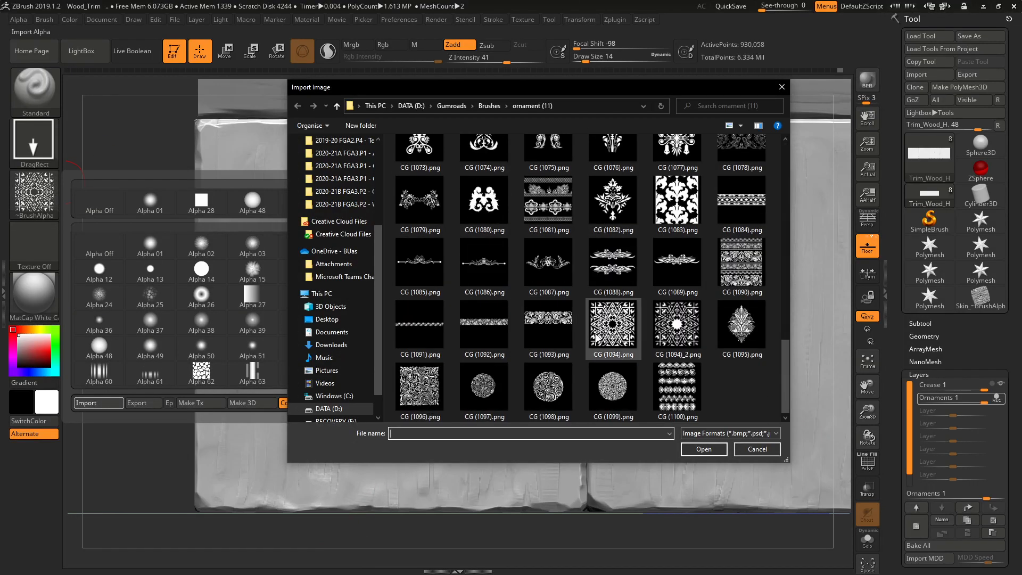
double_click(671, 330)
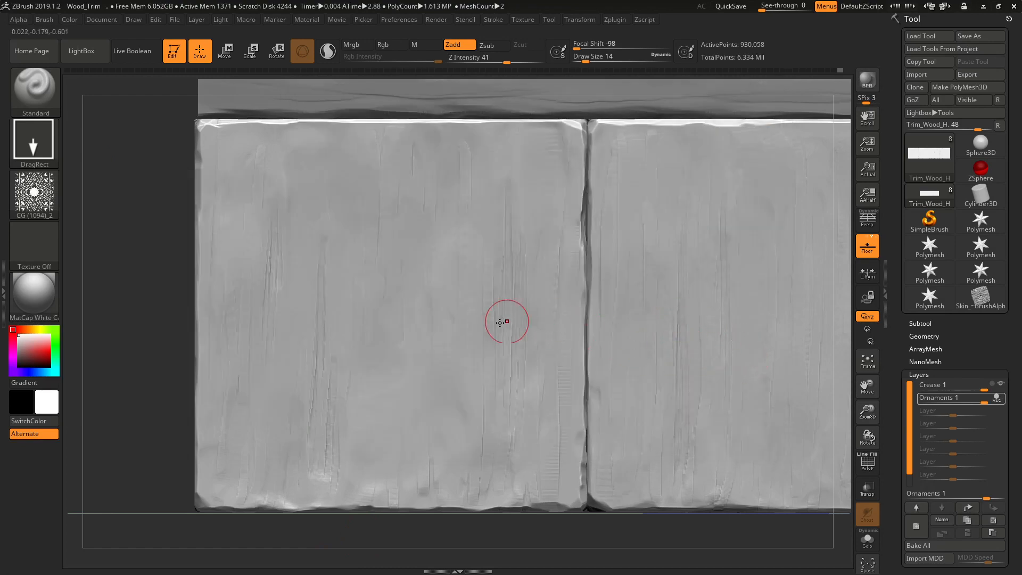
drag(391, 305, 397, 570)
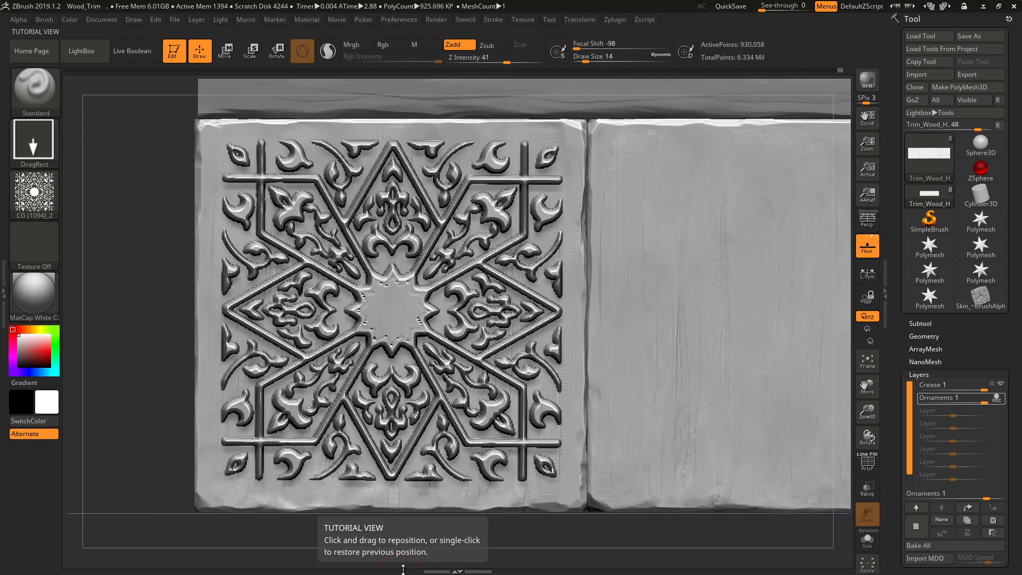
key(ctrl+z)
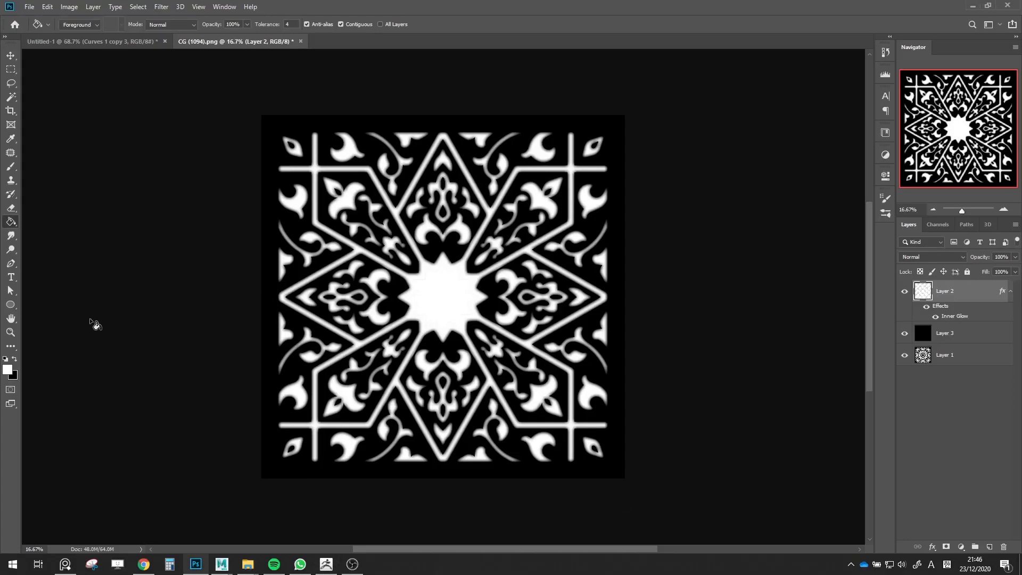
Switch to Photoshop and brush white over the stray marks inside the central star on Layer 2
key(z)
drag(466, 331, 413, 303)
click(11, 165)
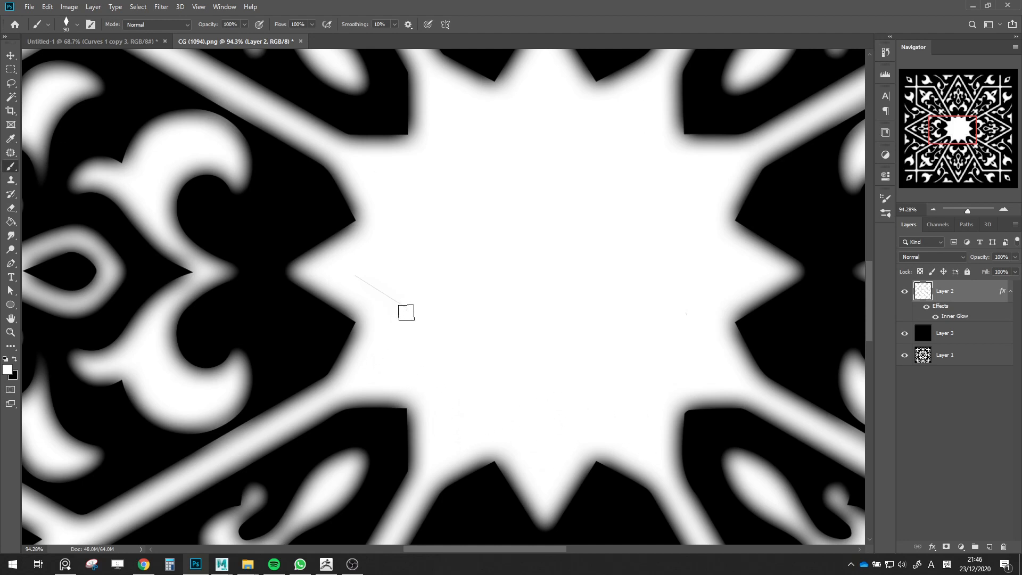
Export the cleaned-up pattern as a PNG, overwriting CG (1094)_2.png in the ornament (11) folder with the large file size option
click(29, 6)
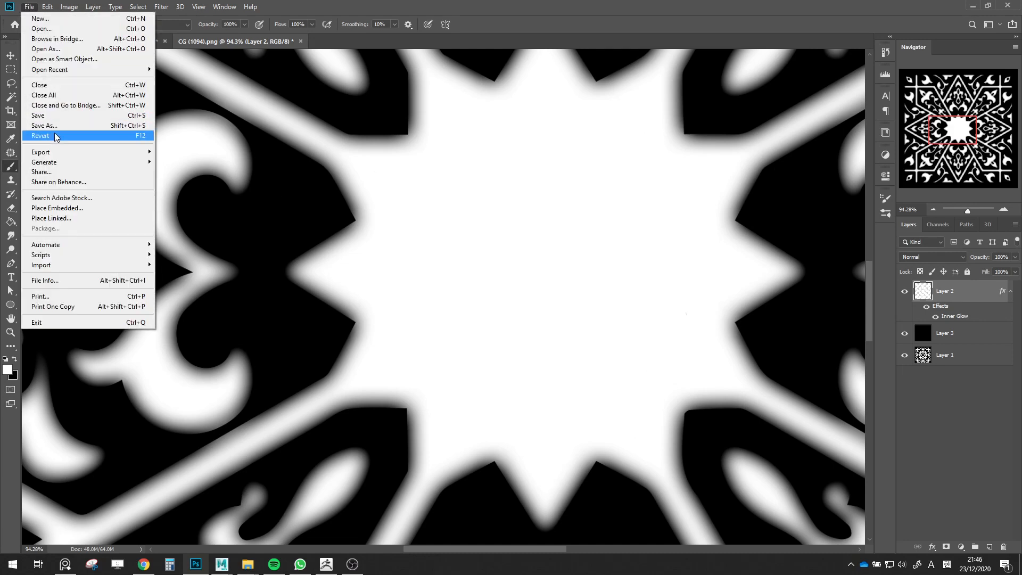
click(51, 136)
click(454, 377)
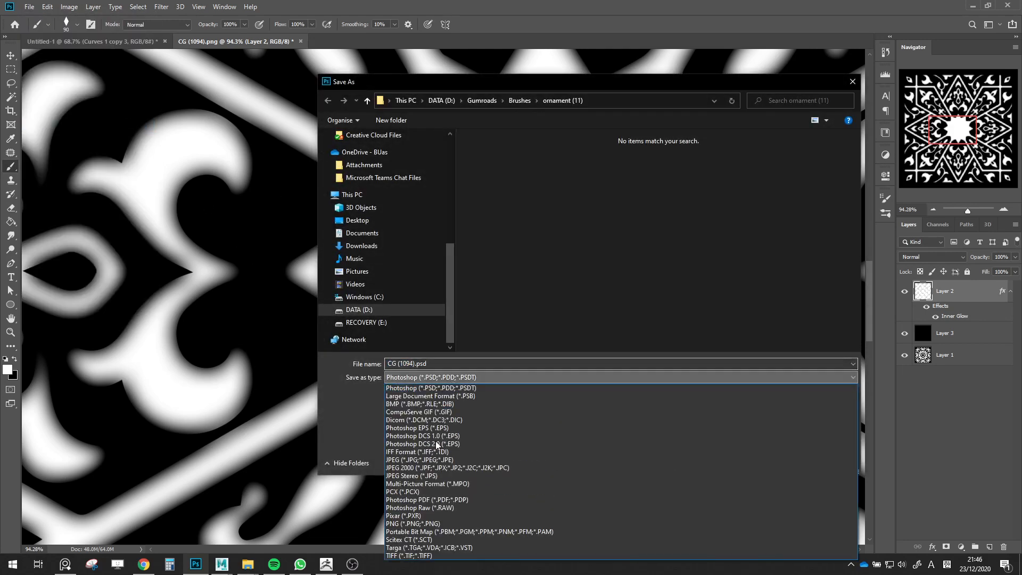
click(454, 534)
scroll(851, 170, down, 10)
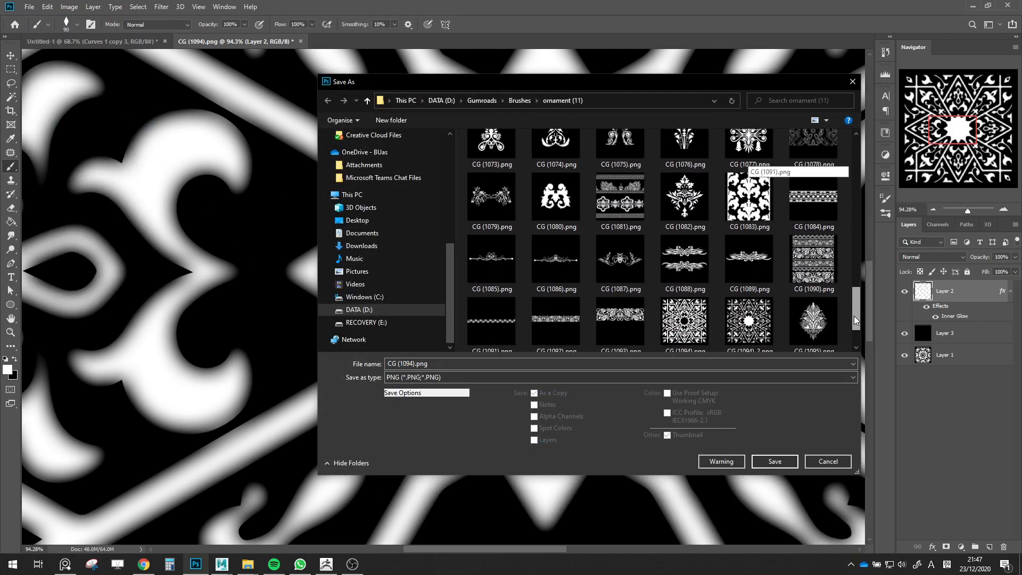
double_click(749, 256)
click(536, 282)
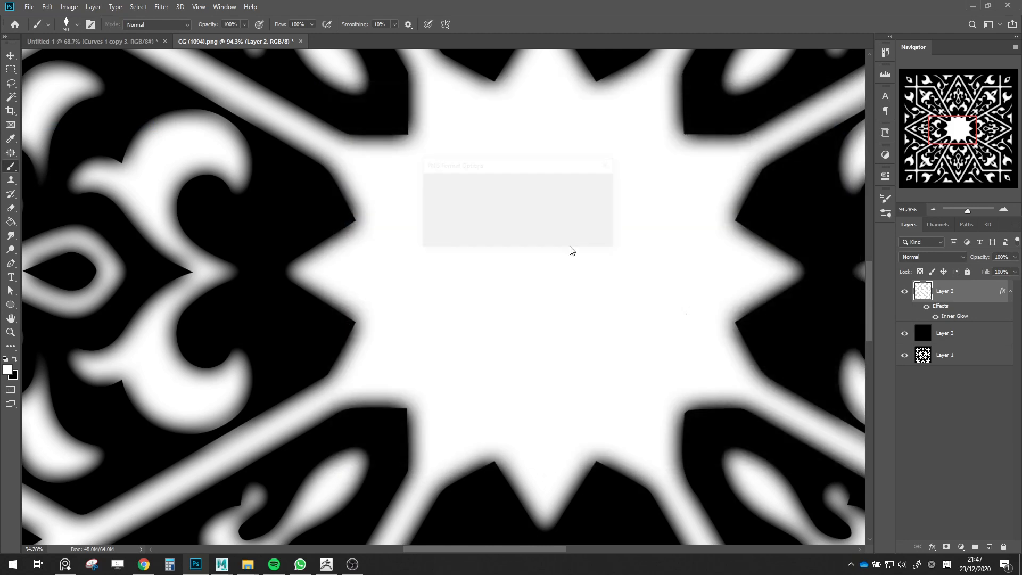
click(583, 192)
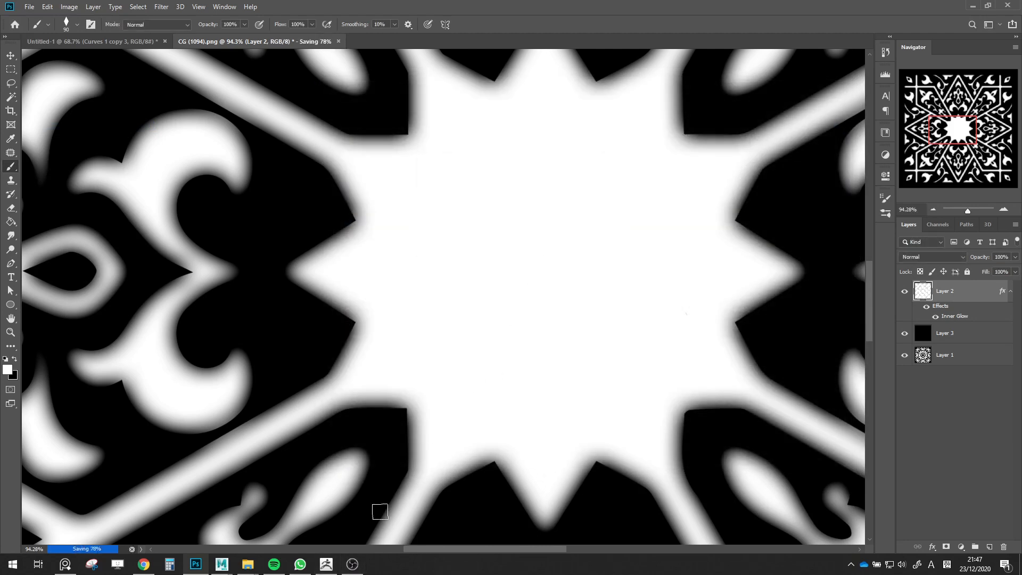
Switch to ZBrush and load the cleaned CG (1094)_2.png from the ornament (11) folder as the brush alpha
click(322, 566)
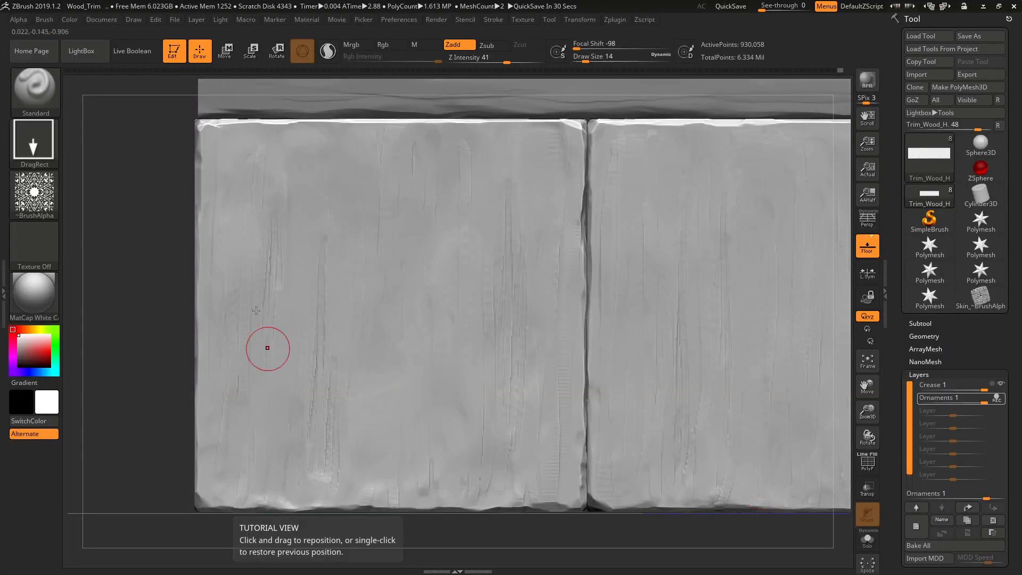
click(34, 194)
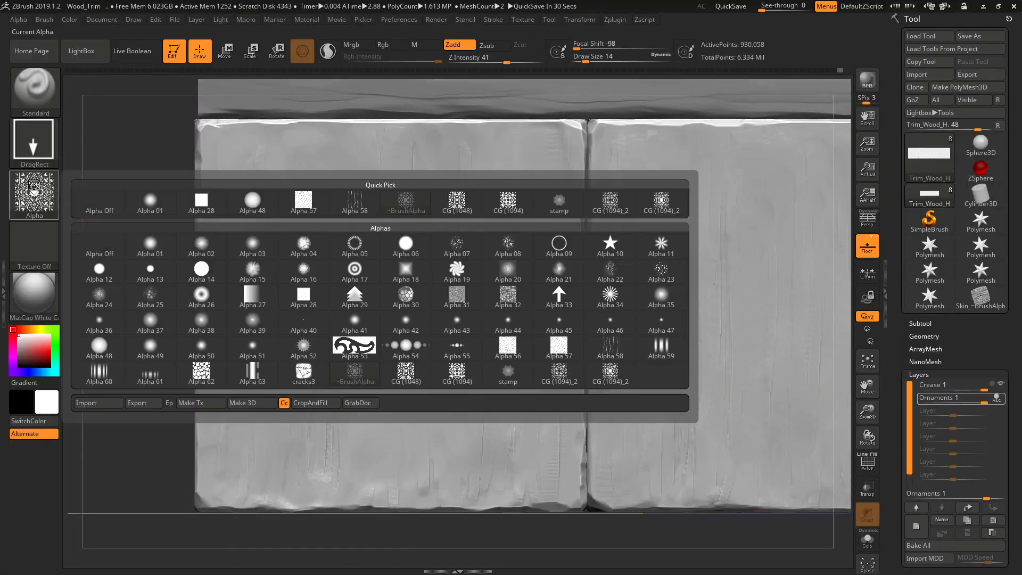
click(116, 403)
scroll(453, 325, down, 10)
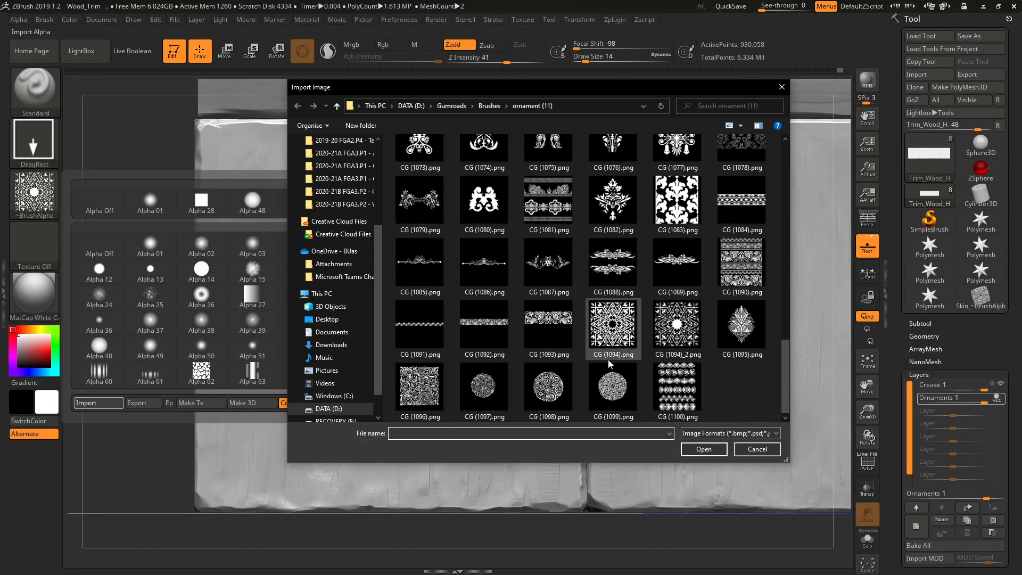
click(666, 336)
double_click(665, 336)
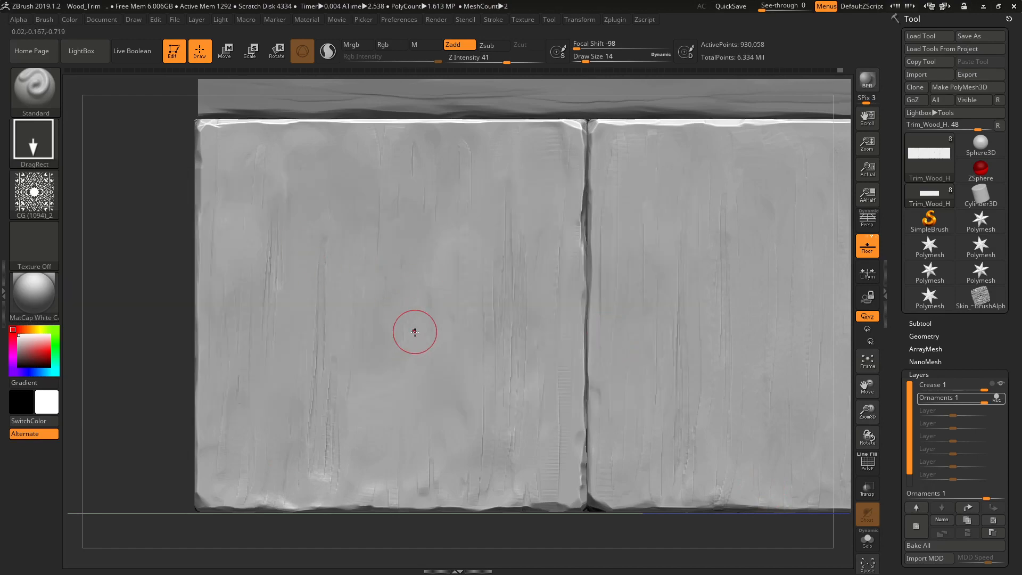
Try the cleaned star ornament on the first large square panel, once raised and once carved inward, undoing both stamps
mouse_move(386, 309)
mouse_down()
mouse_move(404, 381)
mouse_move(387, 567)
mouse_move(400, 559)
mouse_up()
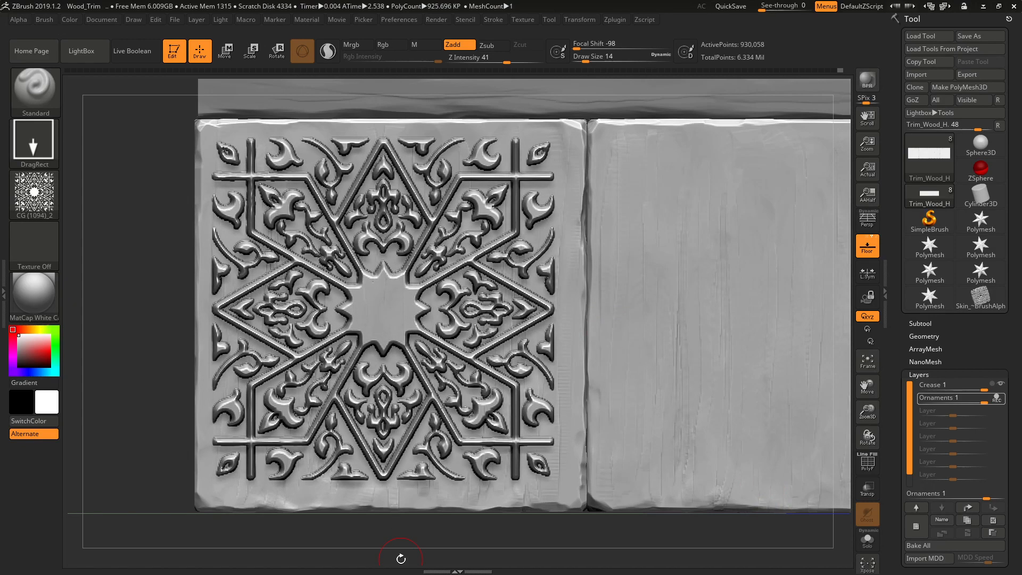
key(ctrl+z)
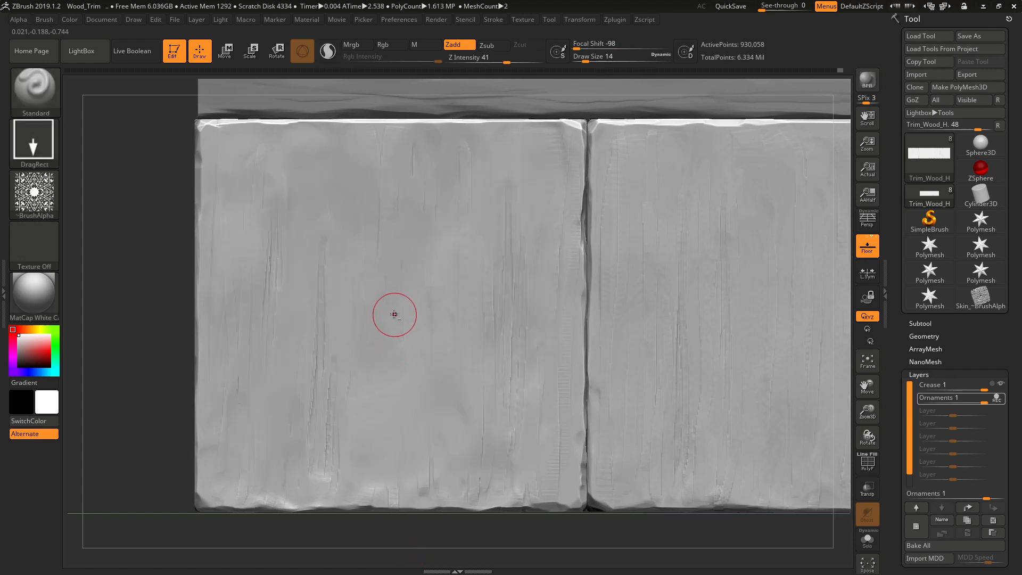
drag(394, 313, 390, 570)
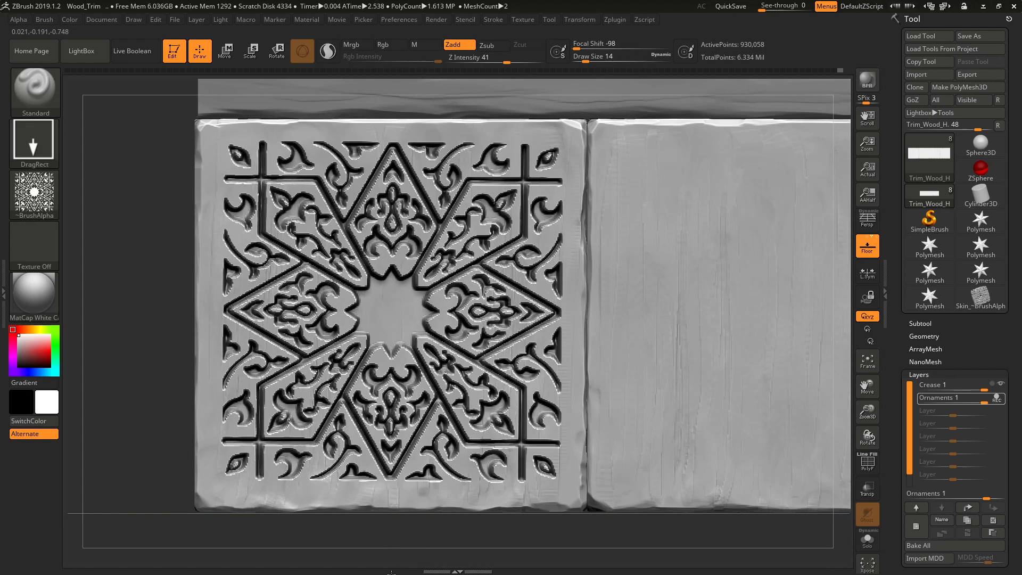
key(ctrl+z)
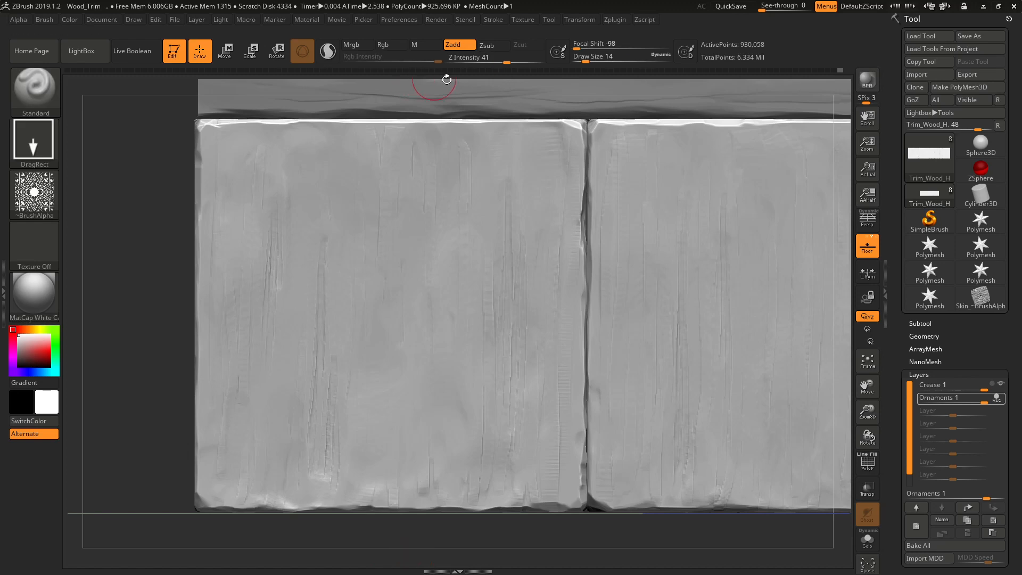
Set the brush's Z Intensity to 13 and try a shallower star stamp on the first large square panel, undoing it
click(479, 63)
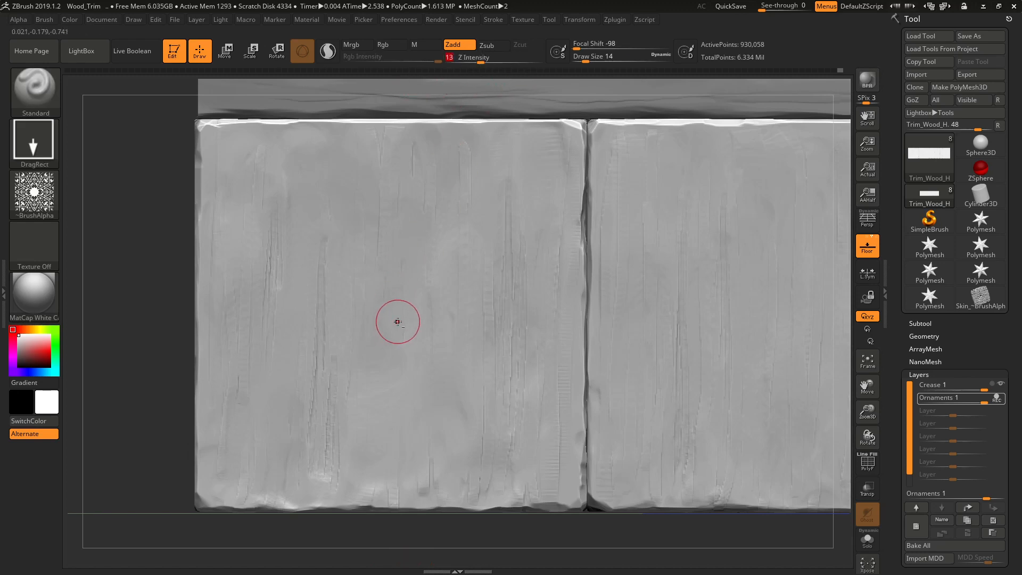
mouse_move(399, 310)
mouse_down()
mouse_move(428, 411)
mouse_move(399, 572)
mouse_up()
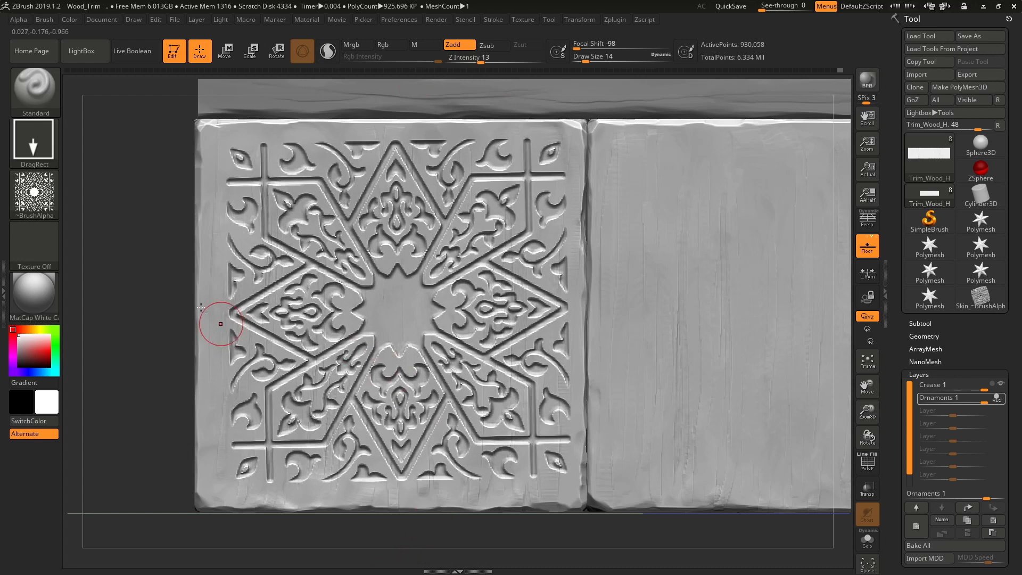
alt+drag(154, 306, 107, 246)
alt+drag(272, 247, 381, 295)
key(ctrl+z)
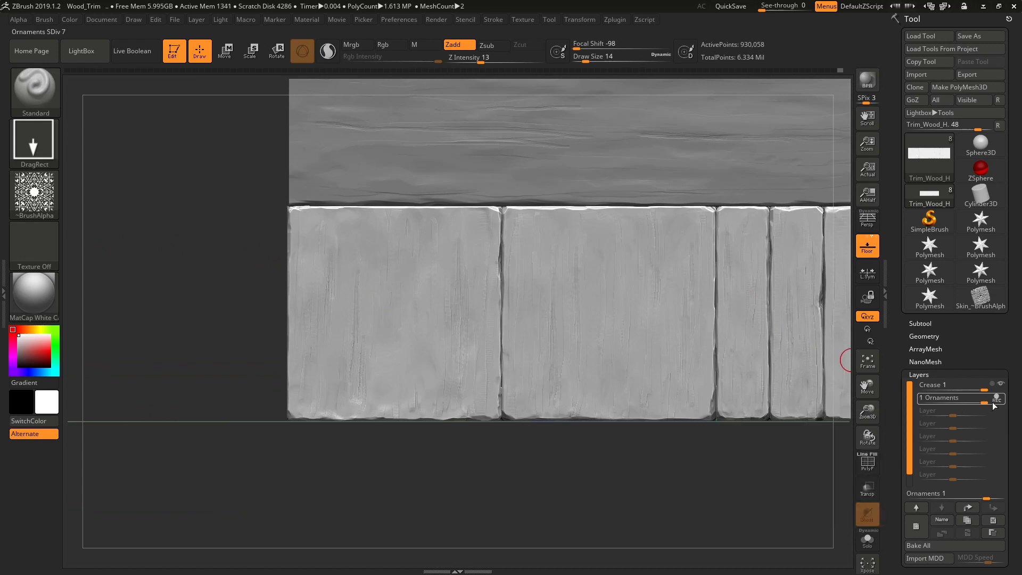
Store a morph target of the wood trim mesh before carving the ornament
click(919, 375)
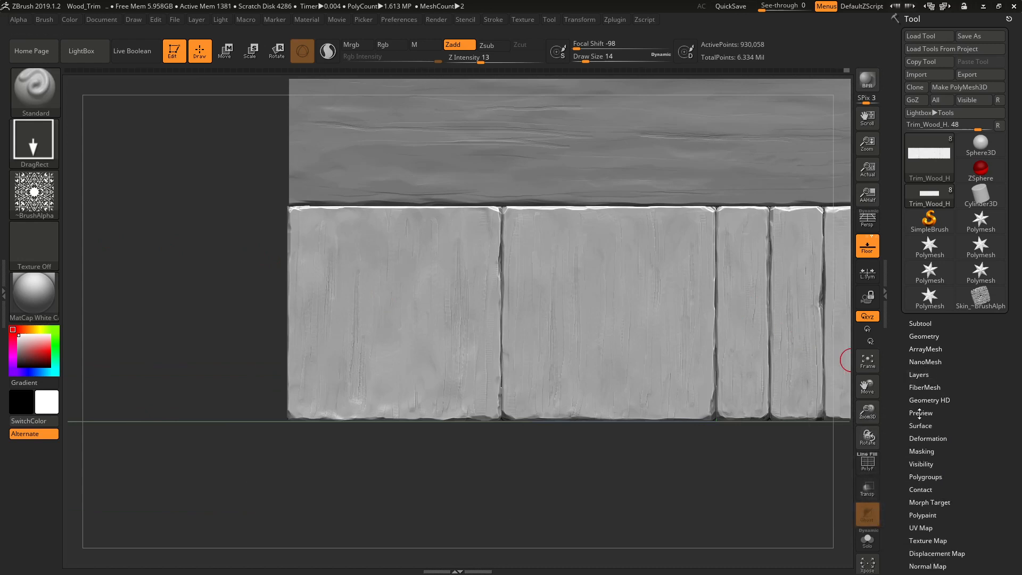
scroll(919, 487, down, 2)
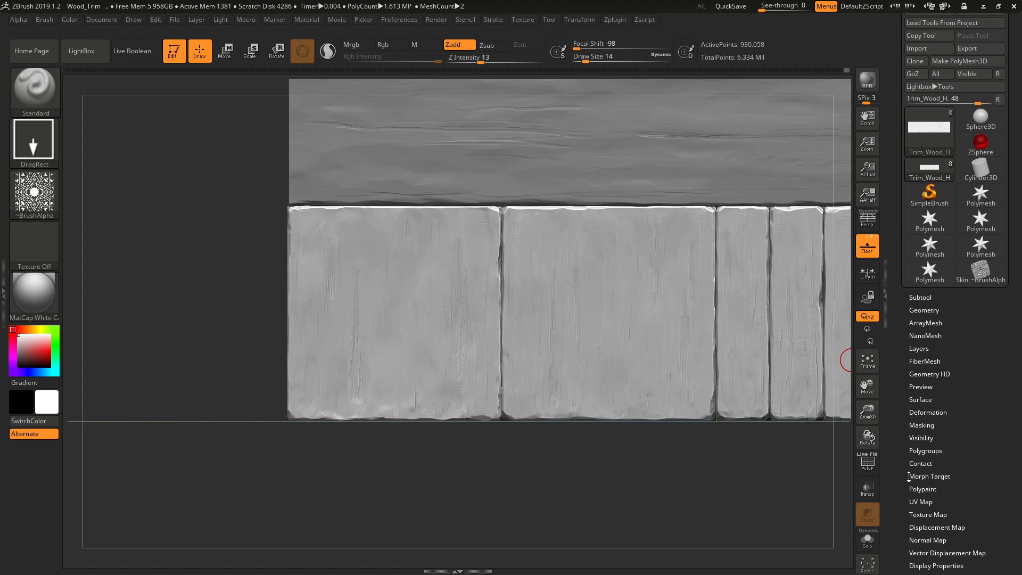
click(910, 478)
drag(899, 497, 904, 441)
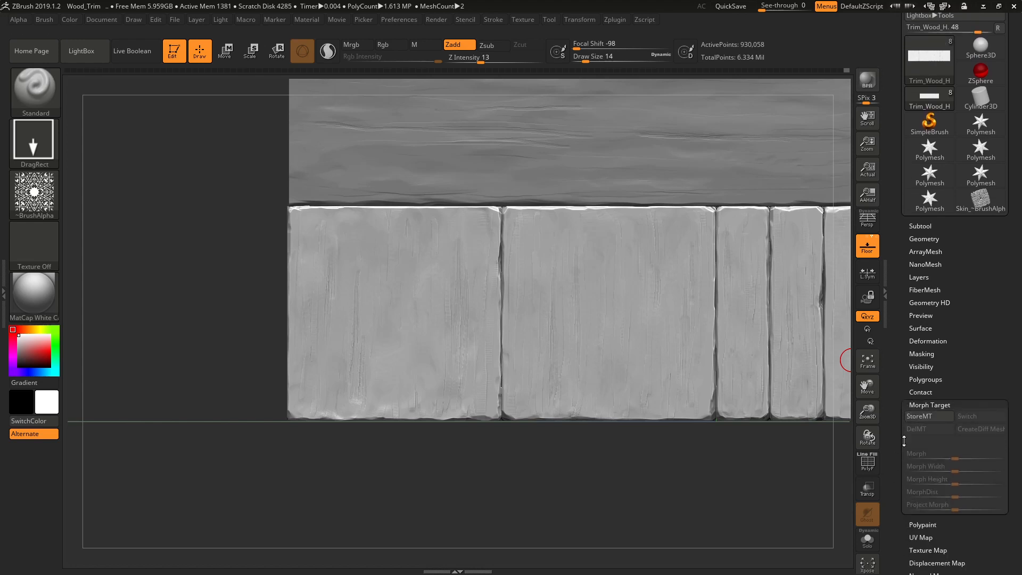
click(923, 418)
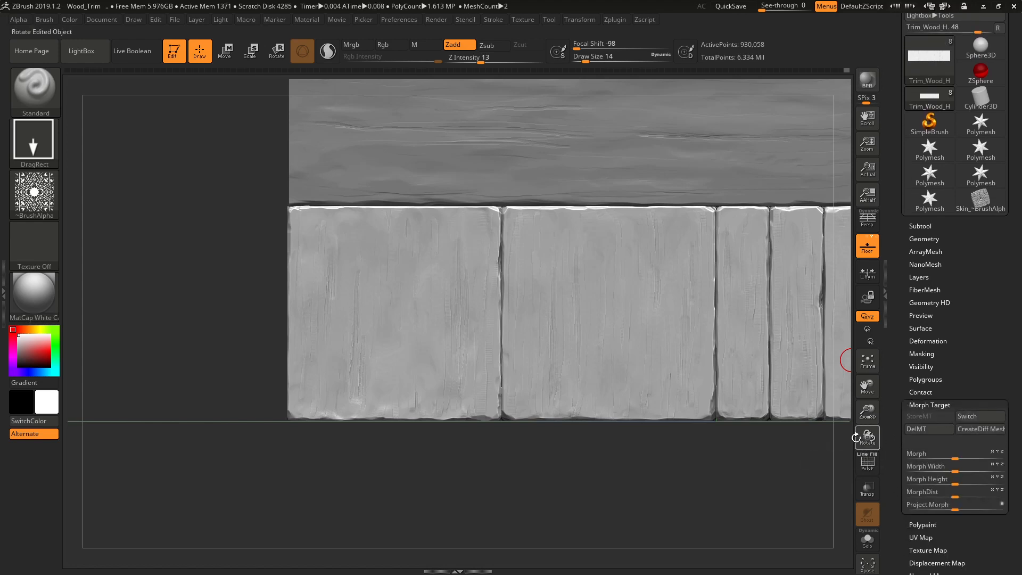
Turn on recording for the Ornaments layer, with the first large square panel framed for carving
ctrl+right_drag(519, 276, 366, 242)
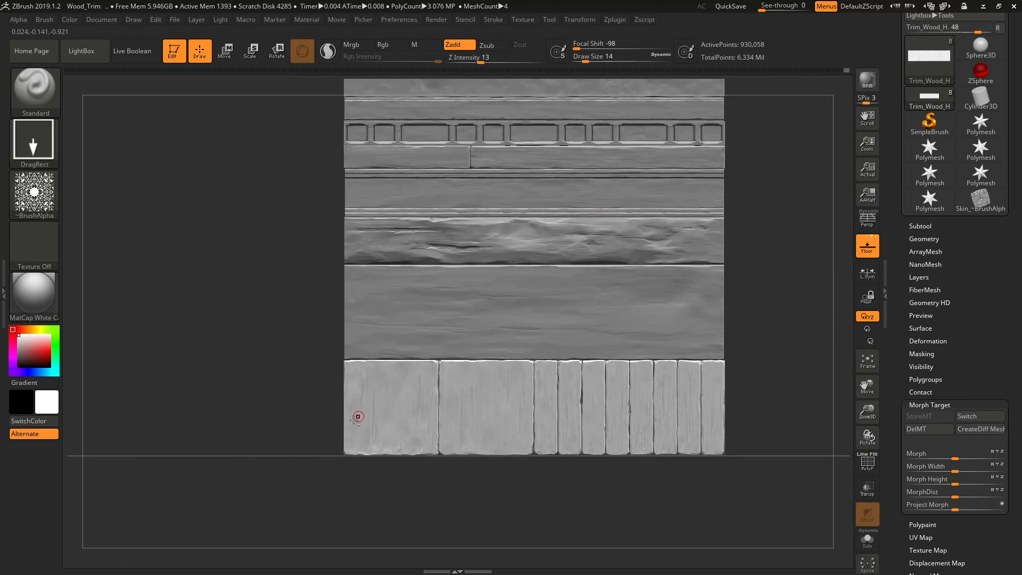
ctrl+right_drag(351, 426, 824, 338)
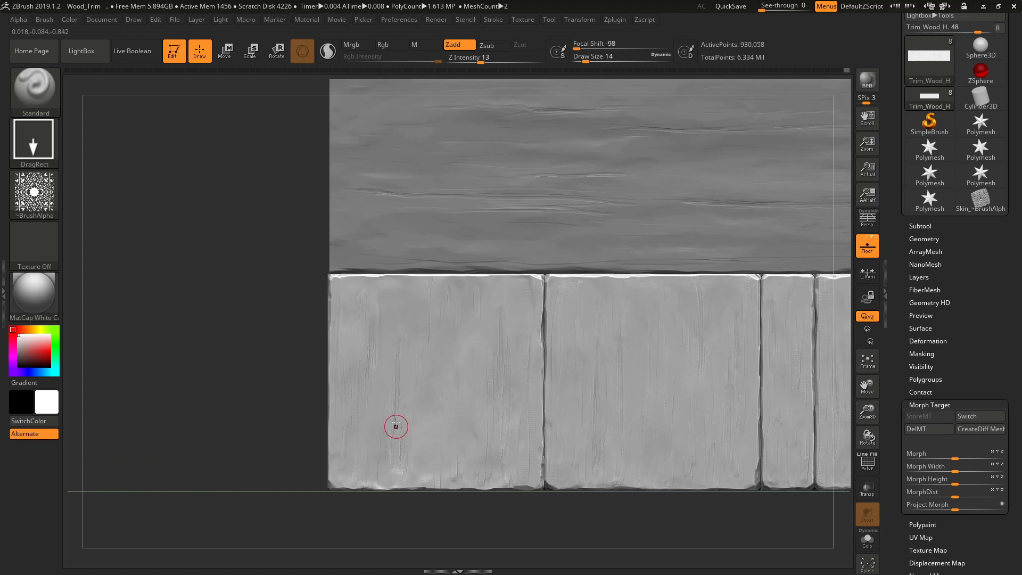
ctrl+right_drag(392, 424, 127, 89)
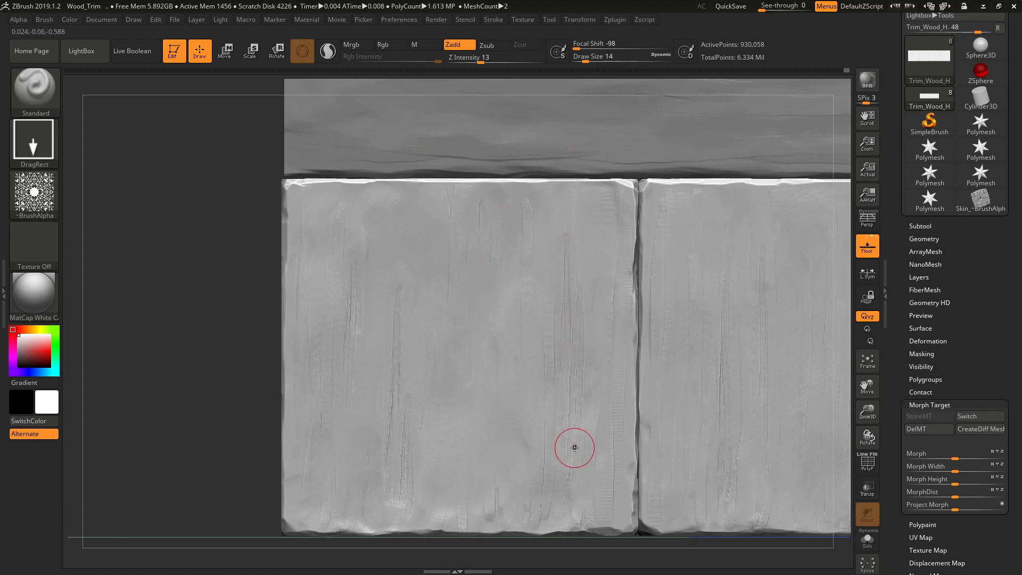
click(917, 277)
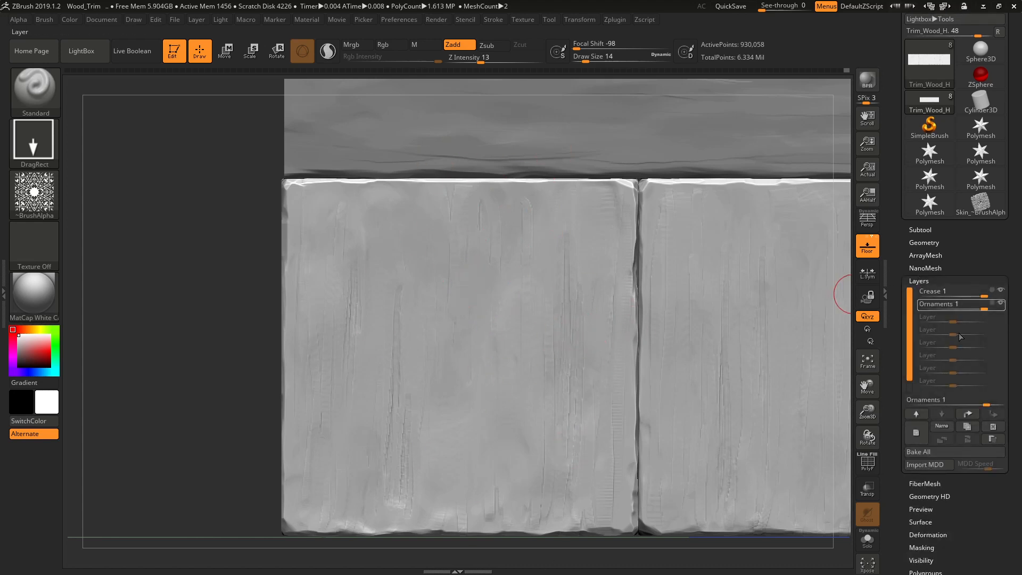
click(1001, 305)
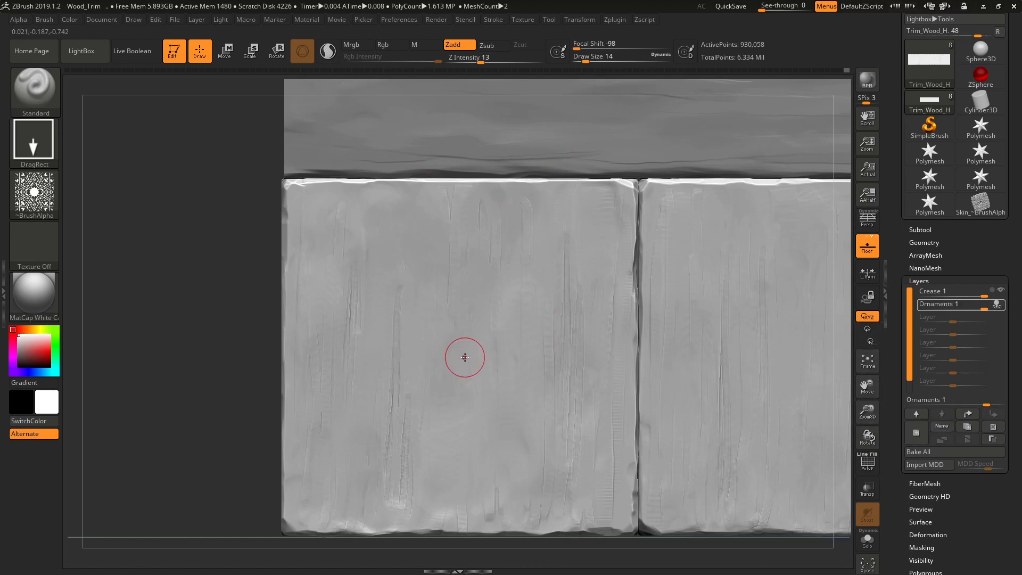
Stamp the star ornament from the centre of the first large square panel so it fills the panel, undoing two trial stamps first
mouse_move(466, 356)
mouse_down()
mouse_move(468, 405)
mouse_move(448, 467)
mouse_move(500, 495)
mouse_up()
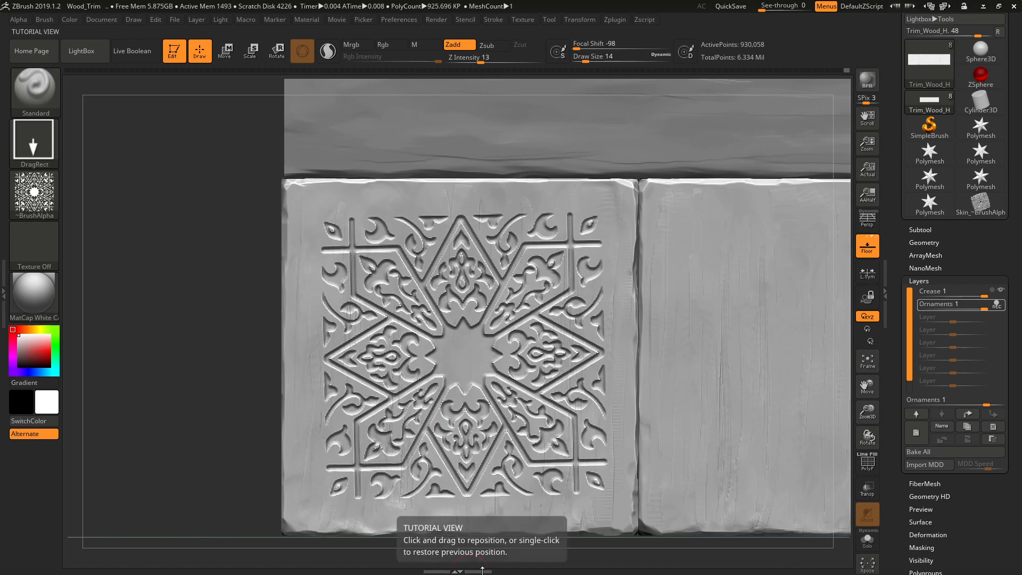
key(ctrl+z)
click(482, 570)
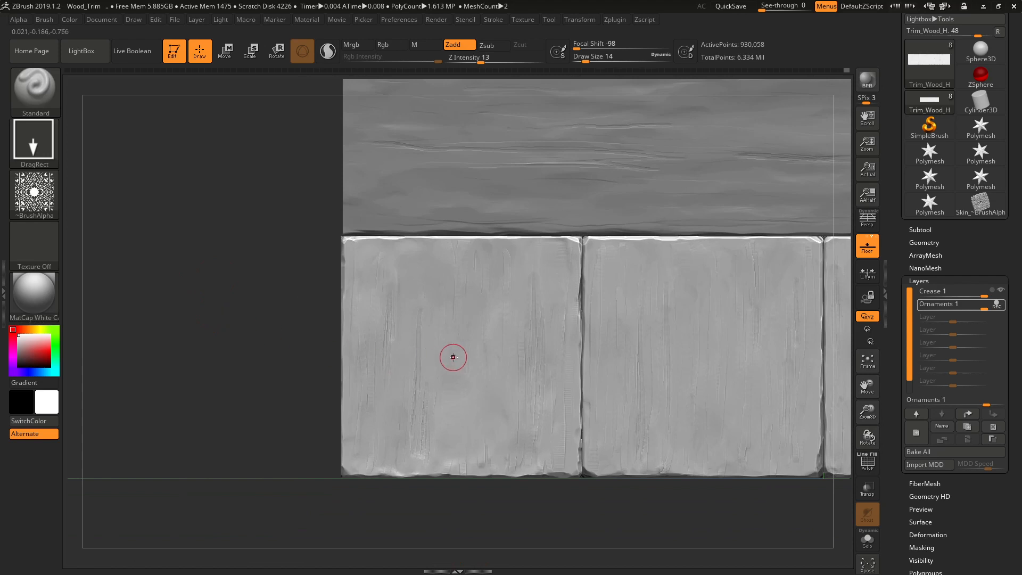
drag(464, 357, 463, 527)
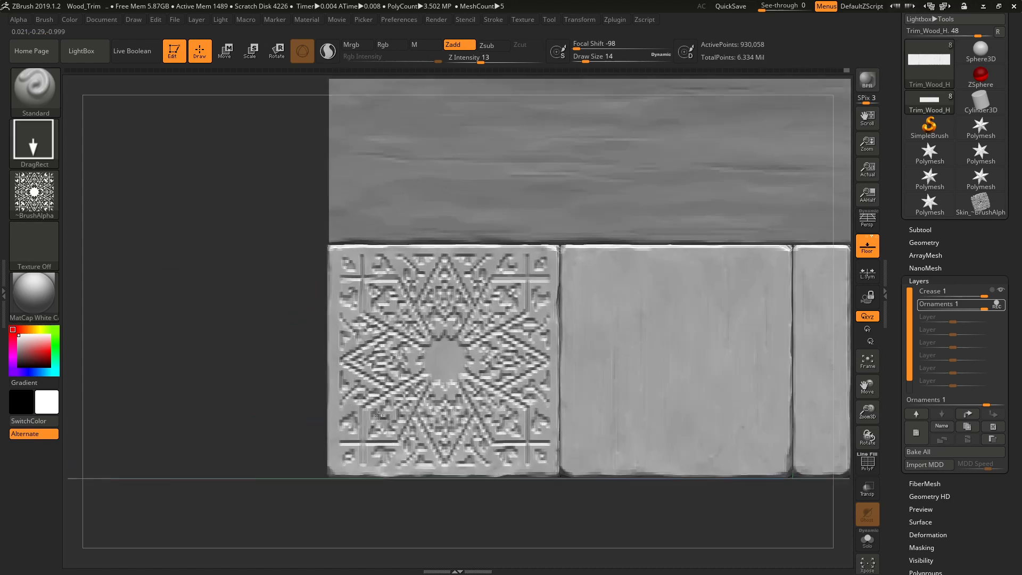
key(ctrl+z)
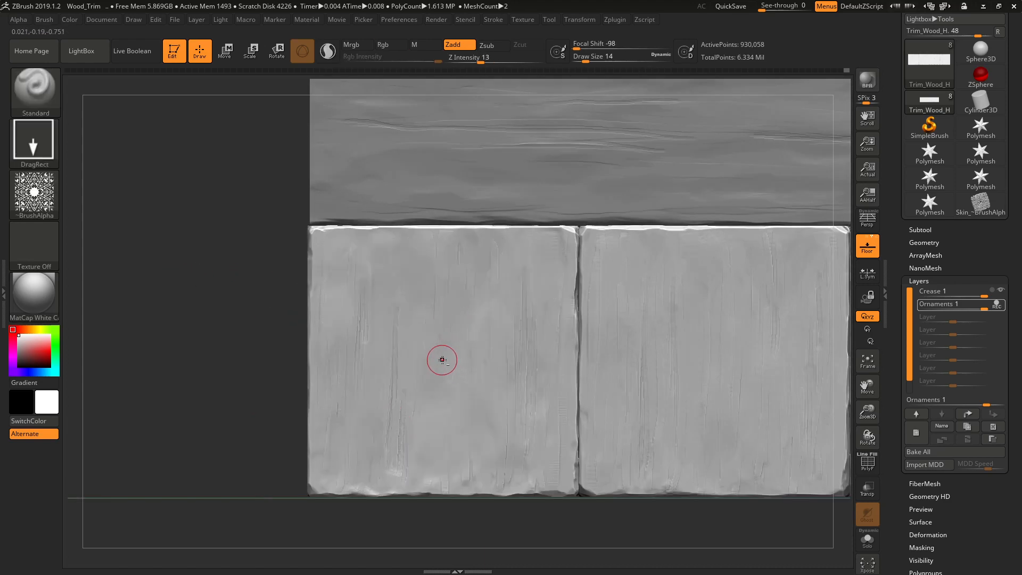
drag(442, 361, 434, 555)
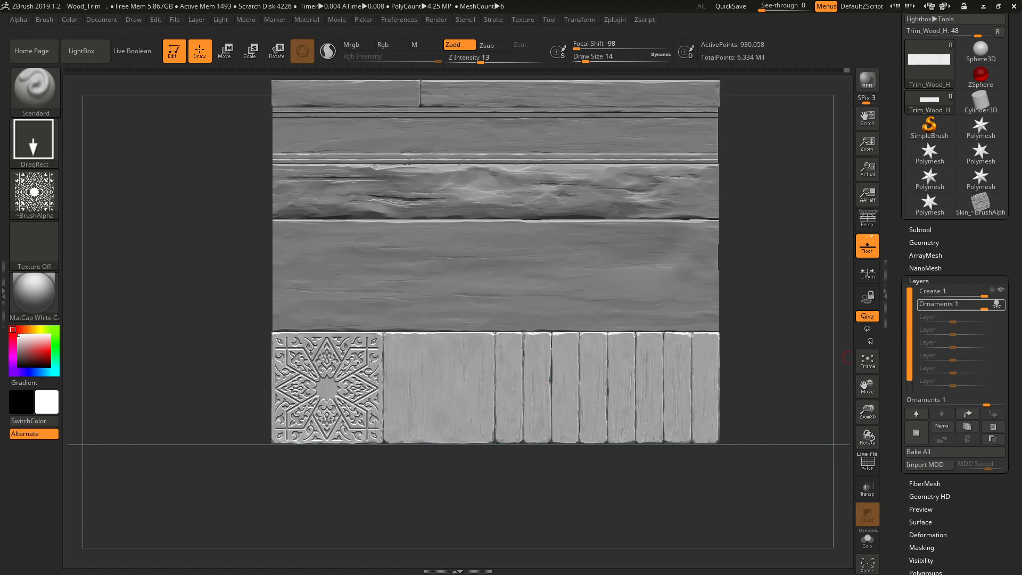
Switch to File Explorer and open the ornament(1) folder in Brushes to look over its patterns
key(alt+Tab)
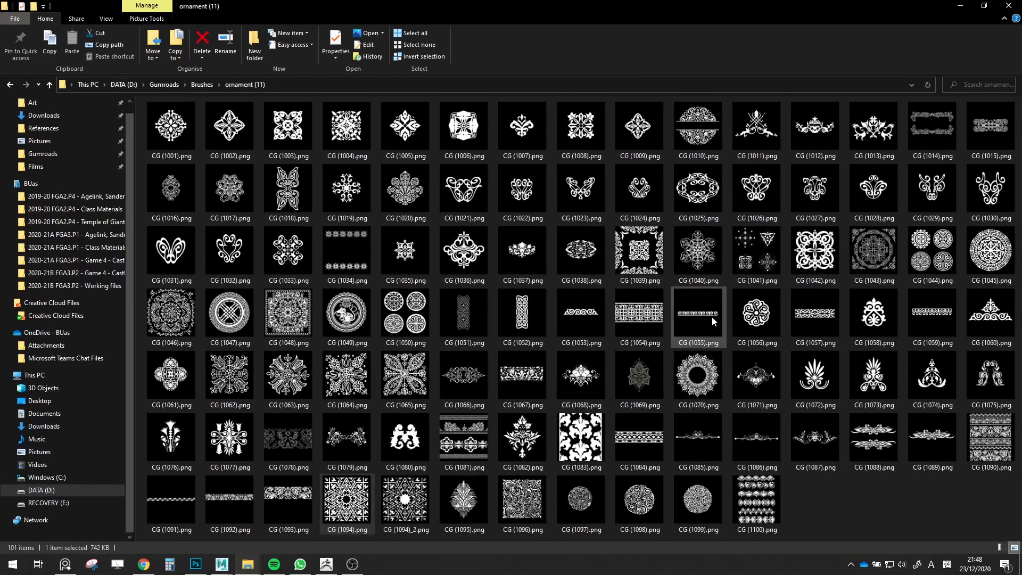
click(202, 84)
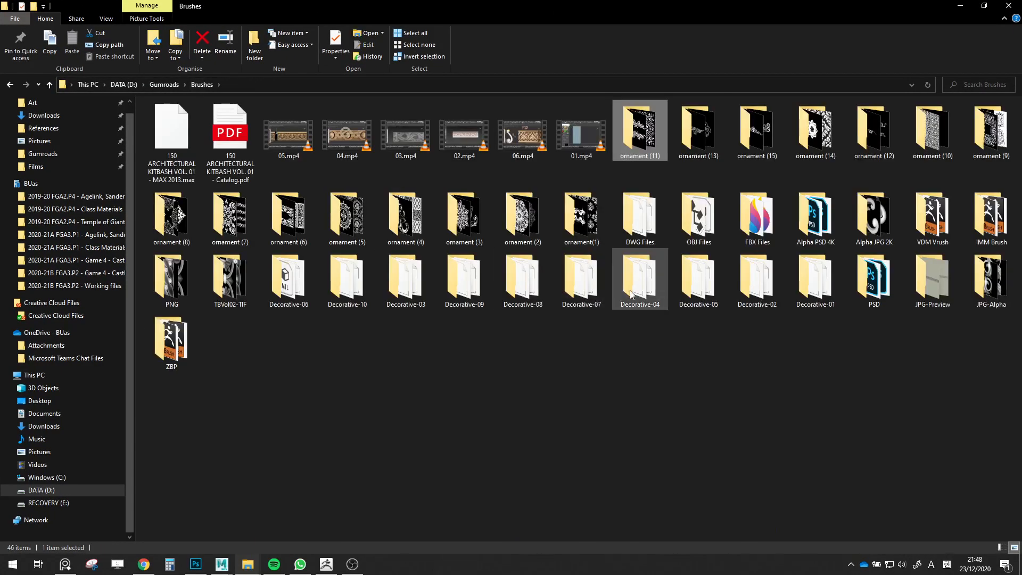
double_click(580, 222)
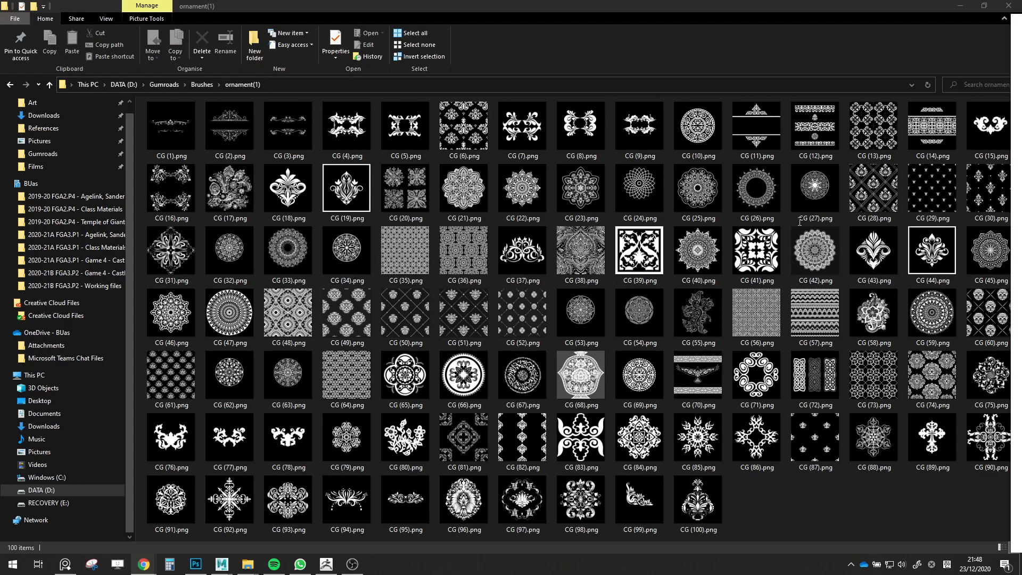
Examine the carved wooden ceiling ornaments in the Gayer-Anderson Museum Street View in the browser
drag(1021, 9, 666, 202)
scroll(665, 208, down, 3)
drag(665, 250, 630, 267)
scroll(626, 262, up, 2)
scroll(619, 253, up, 1)
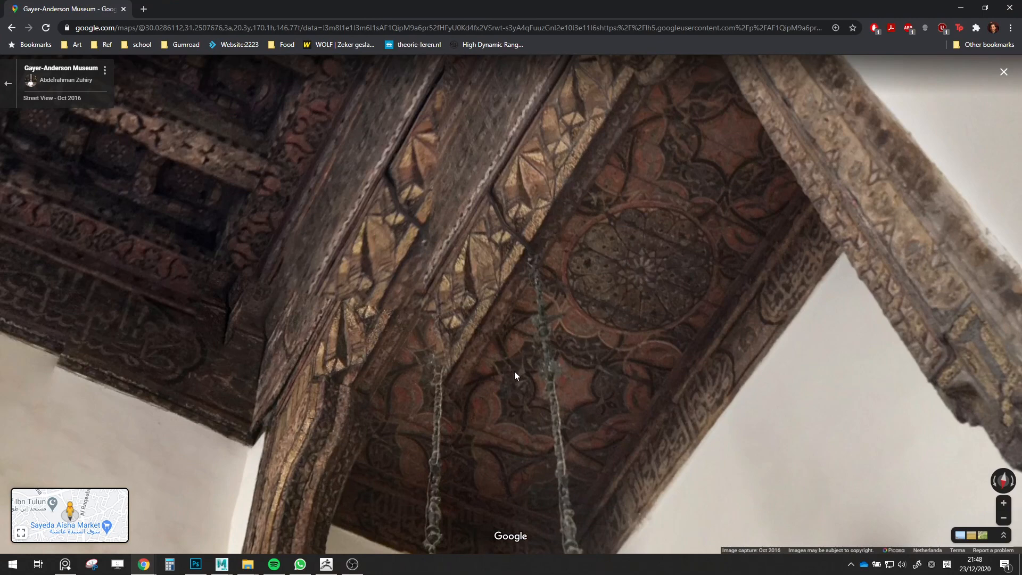
Return to File Explorer and open the ornament (2) folder in Brushes to scan its patterns
drag(69, 3, 1021, 159)
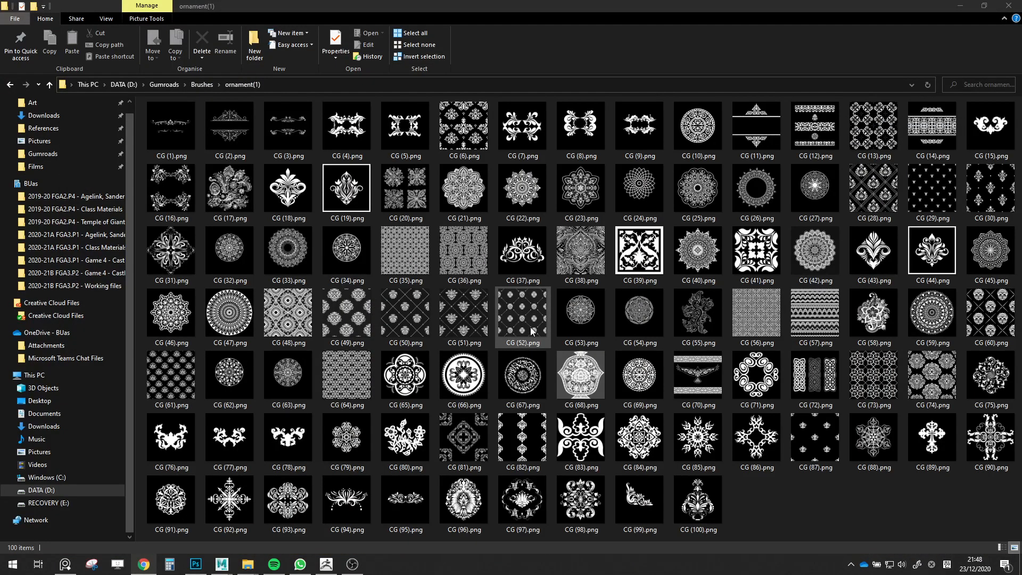
click(201, 84)
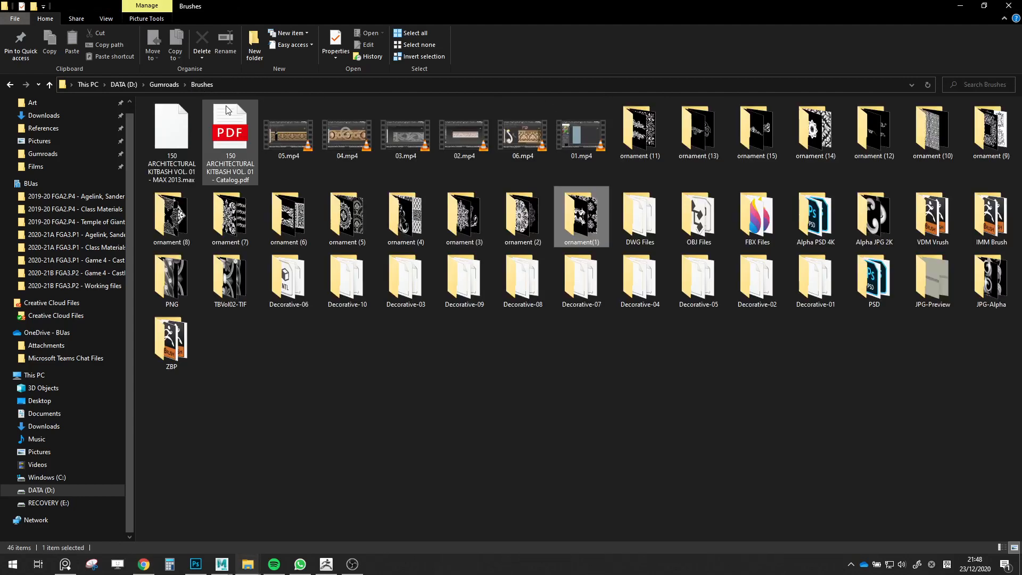
double_click(531, 214)
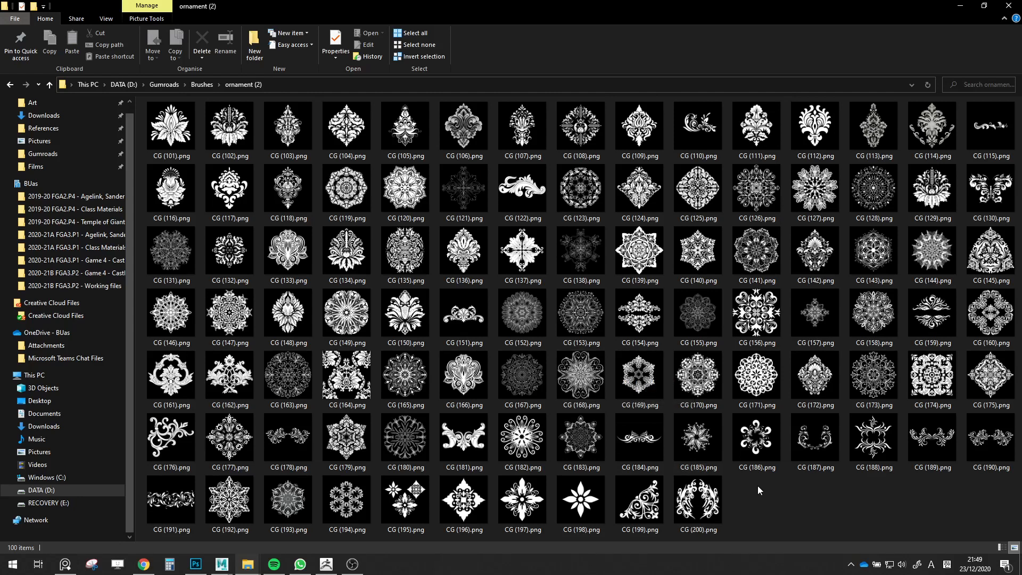
Switch to ZBrush and compare previews of the imported ornament alphas, including CG (1094)_2, without choosing another one
click(326, 566)
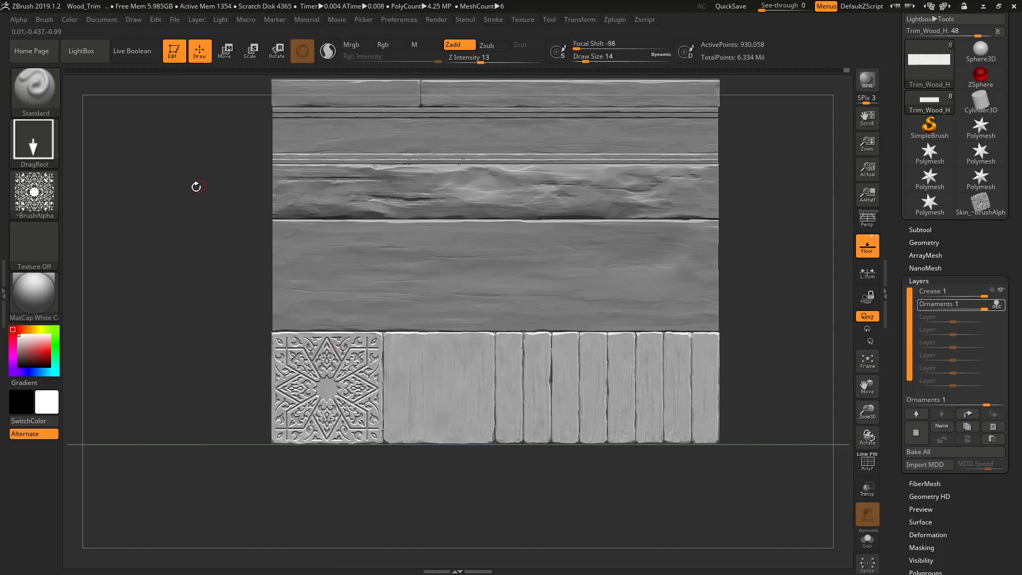
click(34, 194)
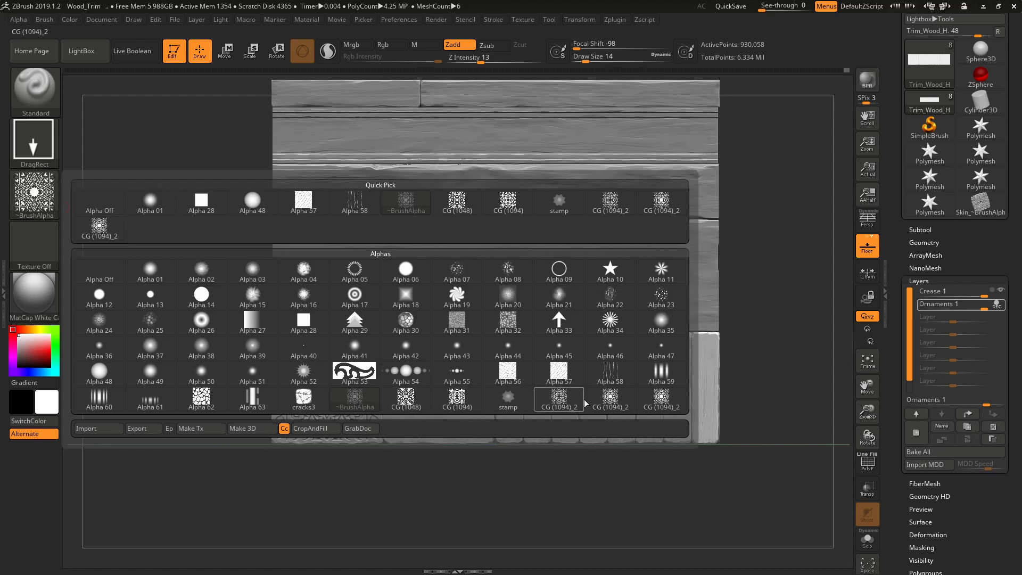
mouse_move(657, 405)
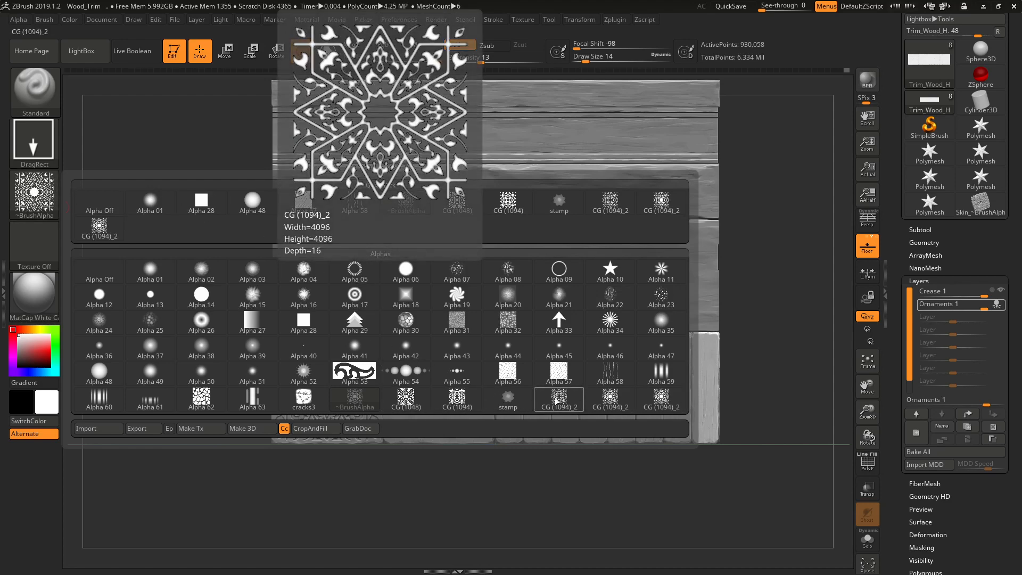
mouse_move(509, 391)
mouse_move(405, 399)
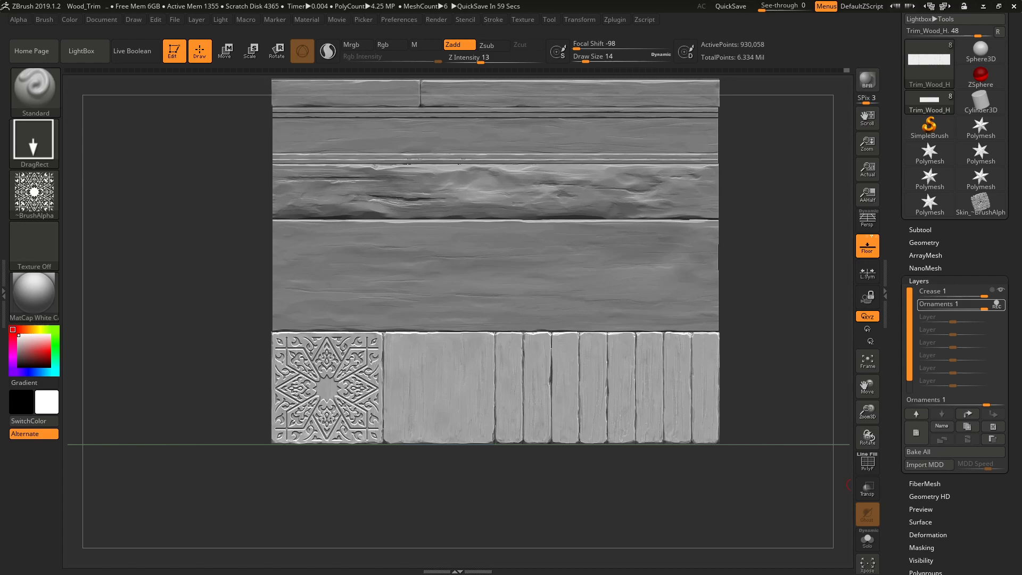
Switch back to File Explorer and display the ornament (2) files as extra large icons
key(alt+Tab)
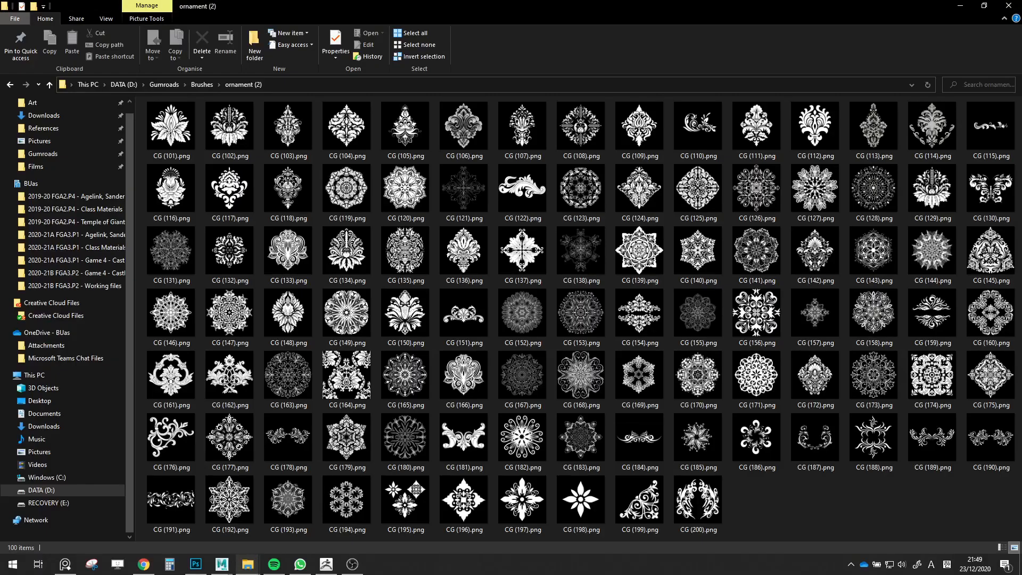
right_click(775, 496)
mouse_move(825, 306)
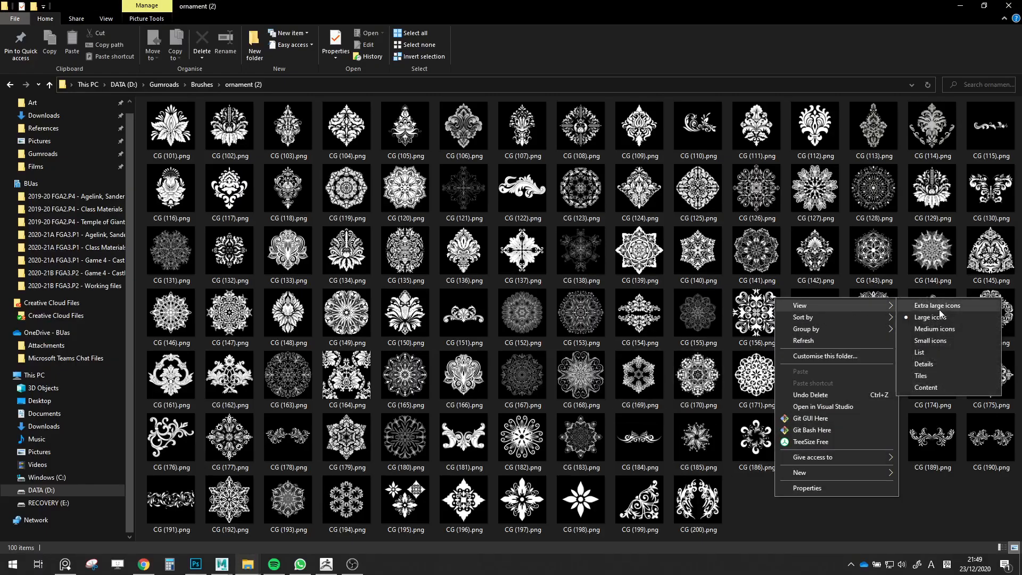
click(938, 307)
Look through the ornament (2) patterns to the end of the folder, selecting CG (171).png for a closer look
scroll(538, 302, down, 2)
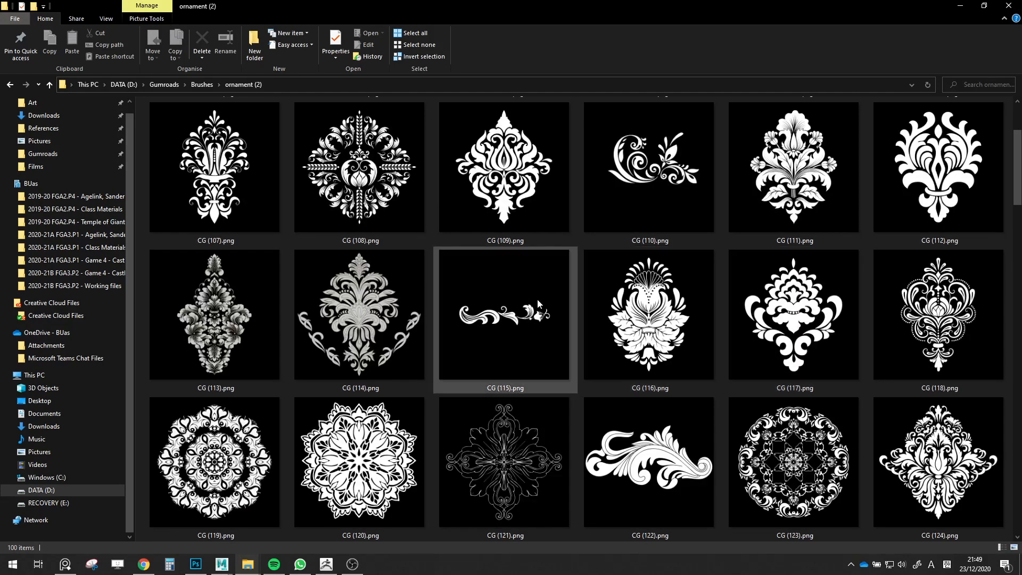
scroll(768, 407, down, 4)
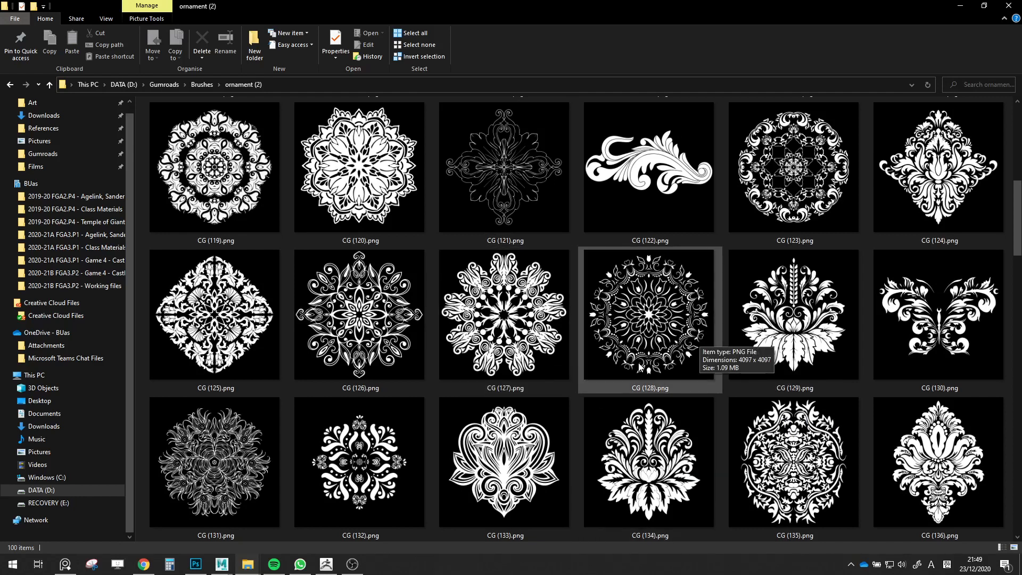
scroll(639, 366, down, 4)
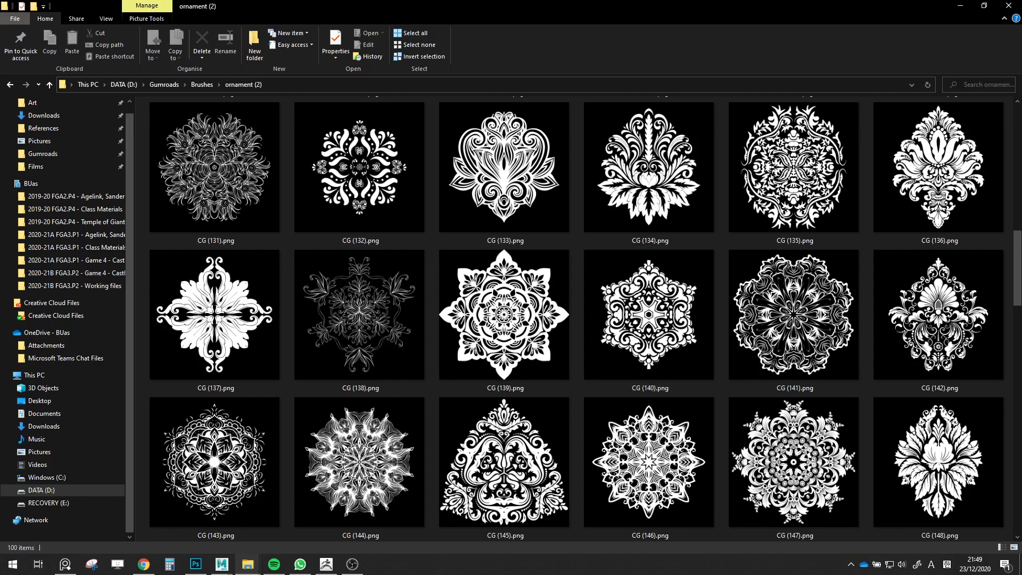
scroll(793, 366, down, 8)
scroll(793, 366, down, 4)
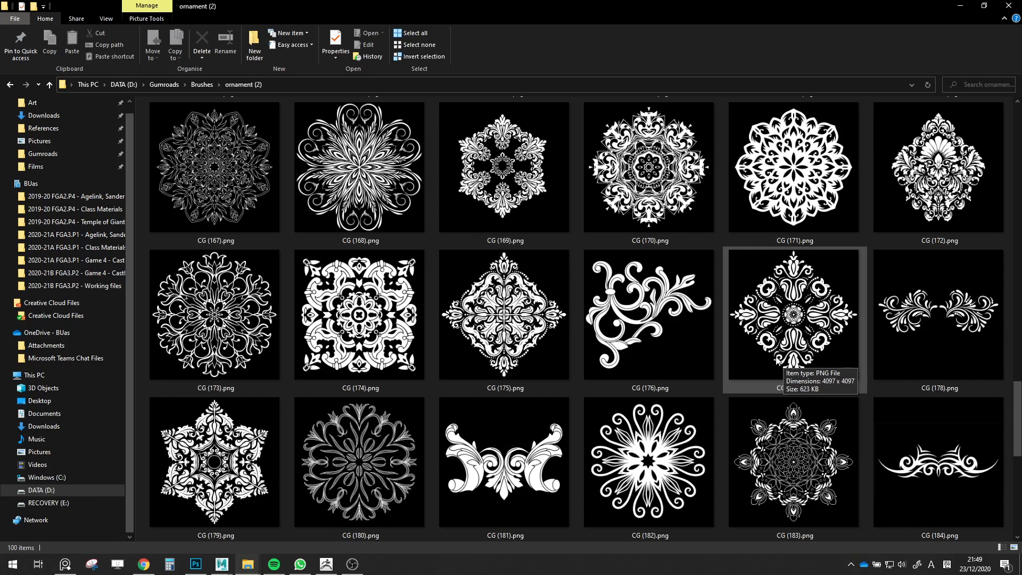
click(787, 156)
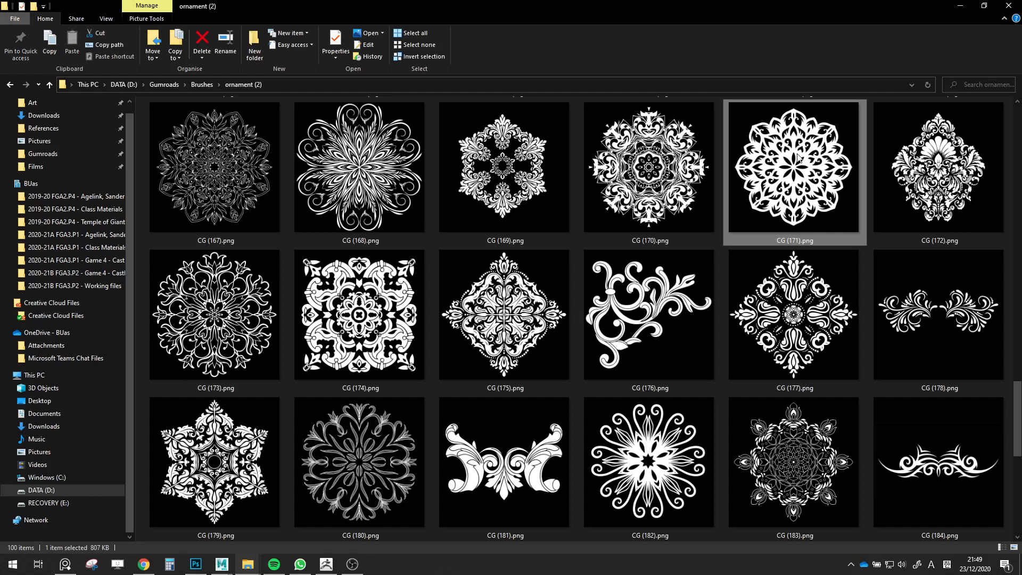
scroll(754, 211, down, 5)
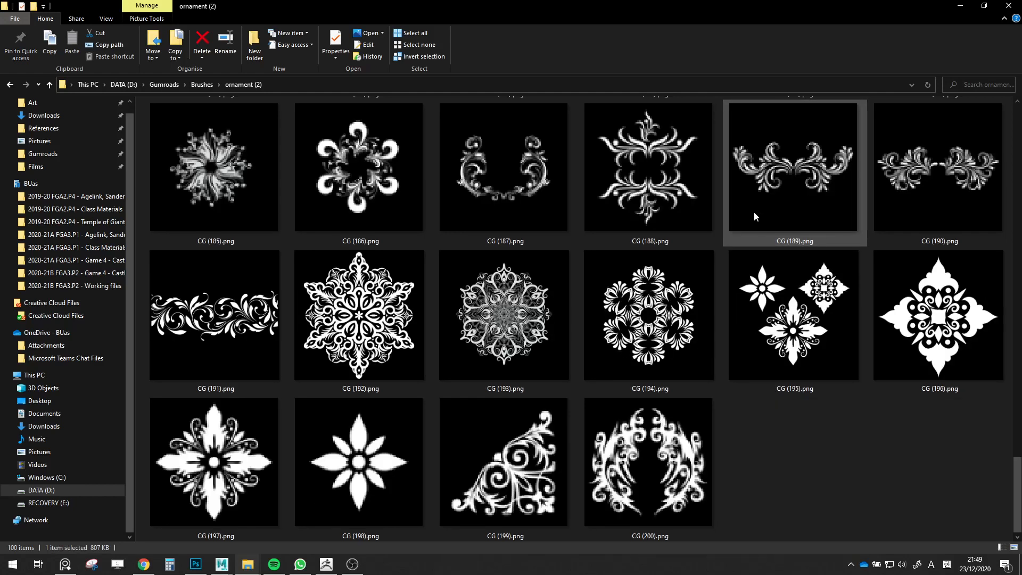
Go back to the Brushes folder and reopen ornament(1) to search its patterns again
click(207, 84)
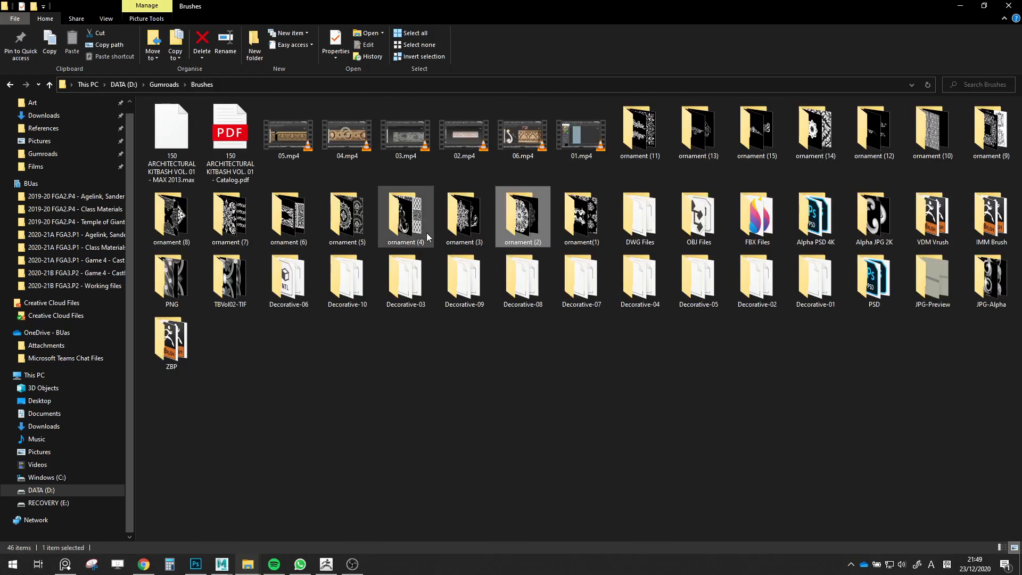
double_click(570, 226)
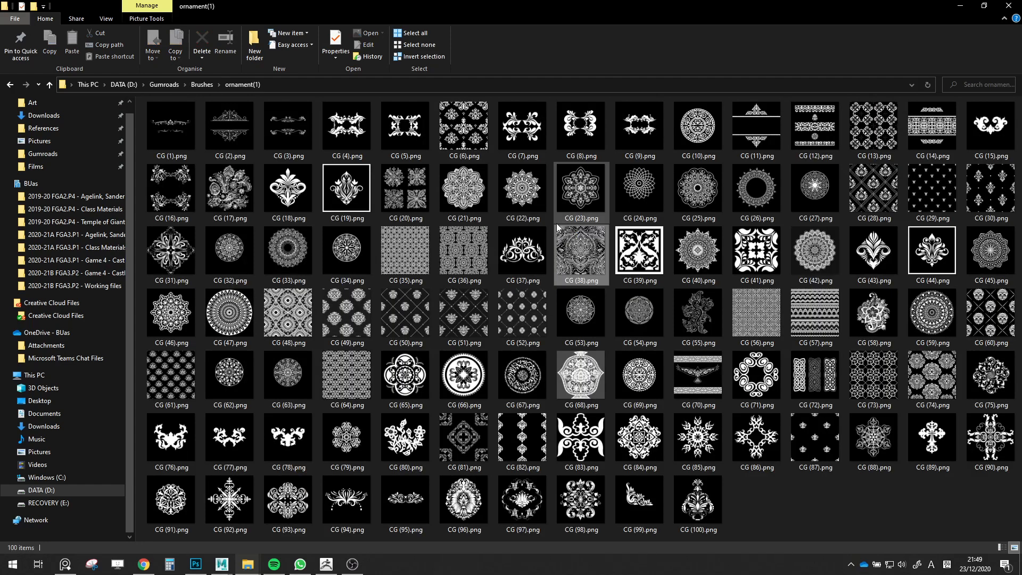
Display the ornament(1) files as extra large icons and examine the circular patterns, viewing CG (34).png at full size
right_click(795, 487)
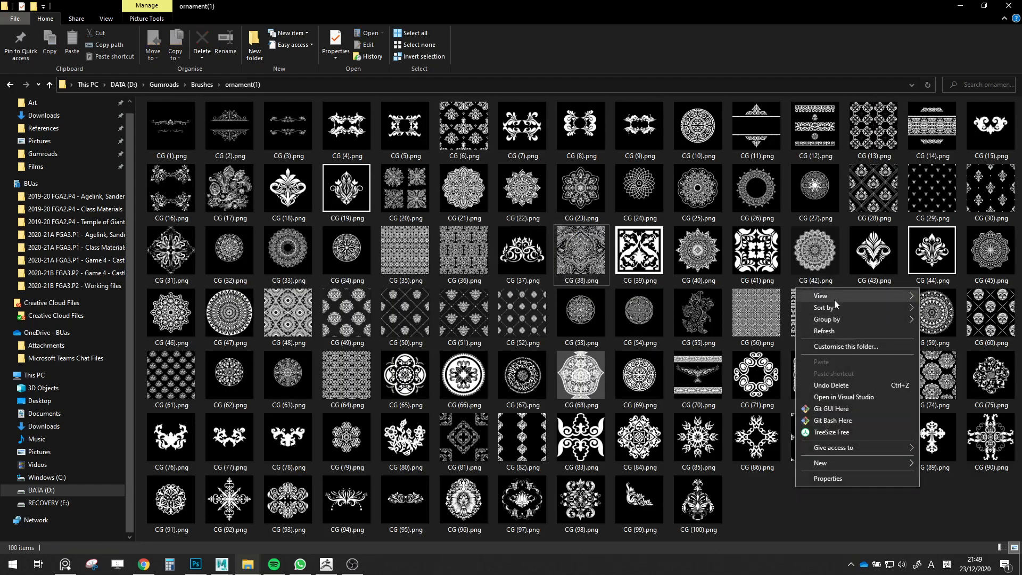
mouse_move(822, 296)
click(745, 296)
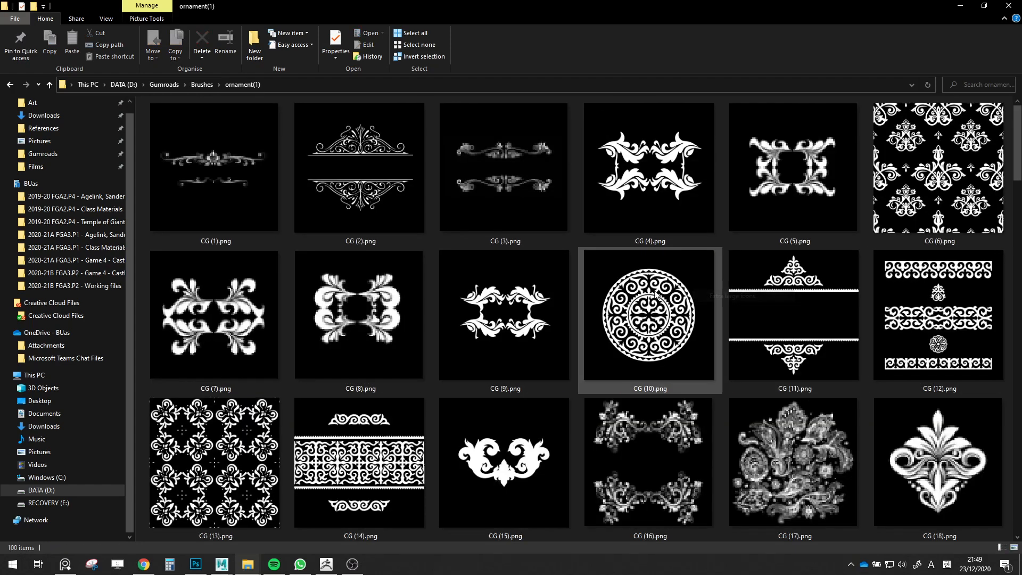
scroll(651, 290, down, 4)
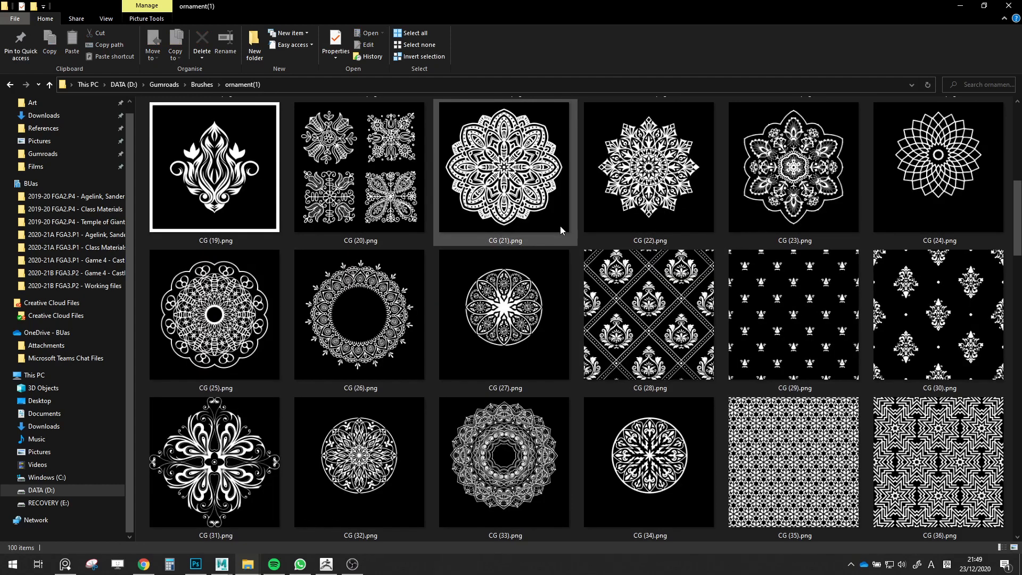
mouse_move(560, 226)
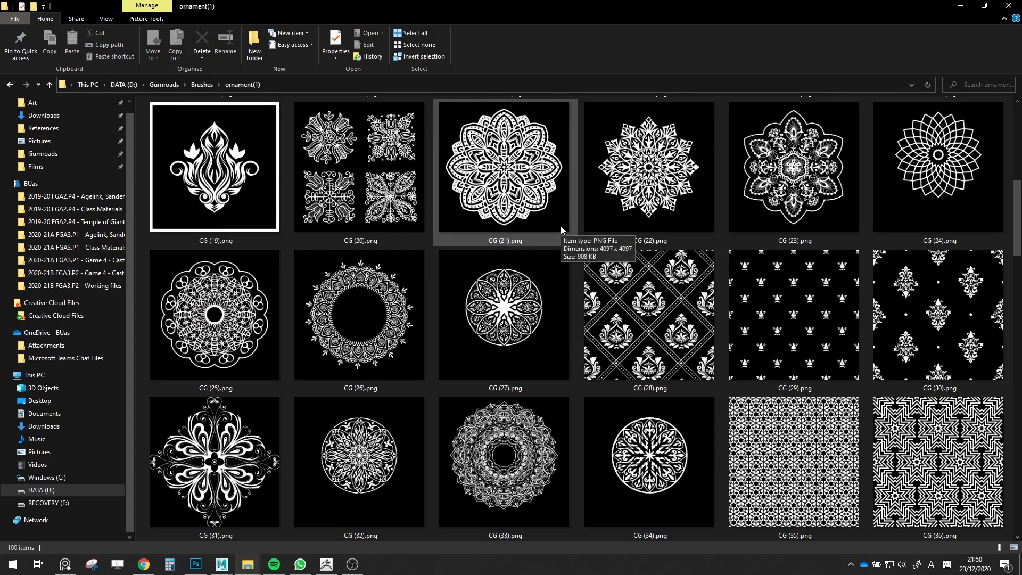
double_click(668, 426)
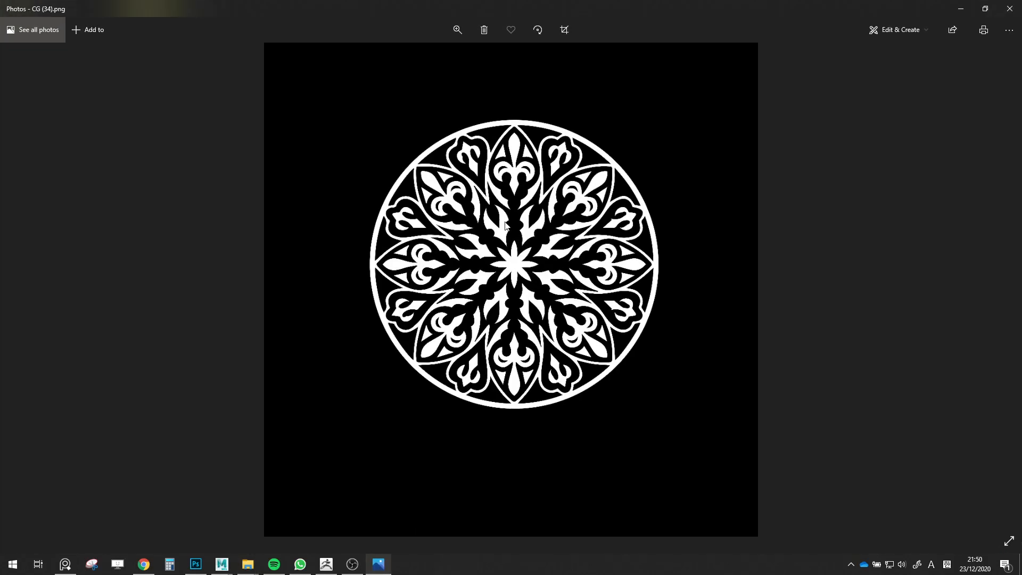
scroll(638, 295, down, 1)
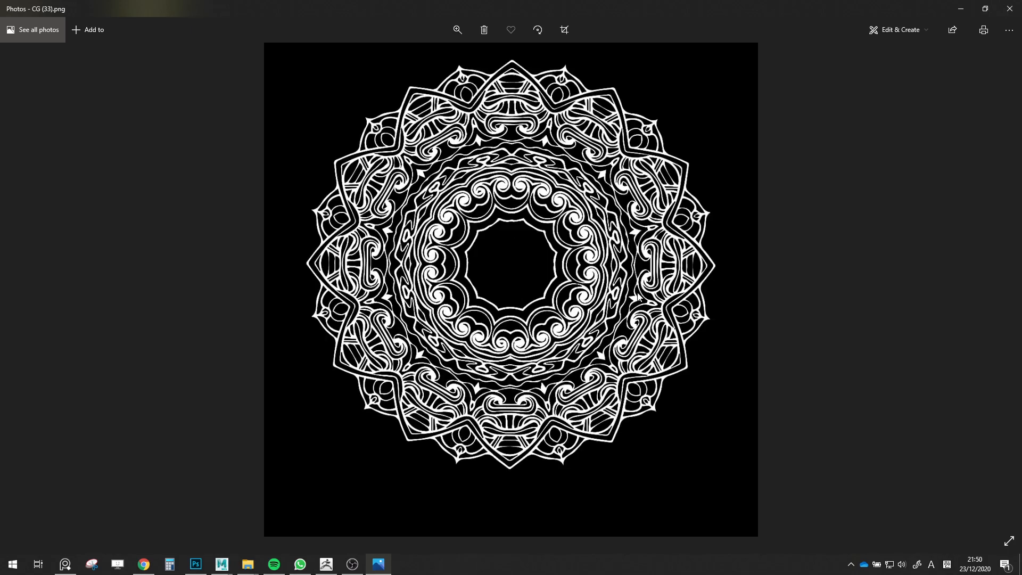
scroll(638, 296, up, 1)
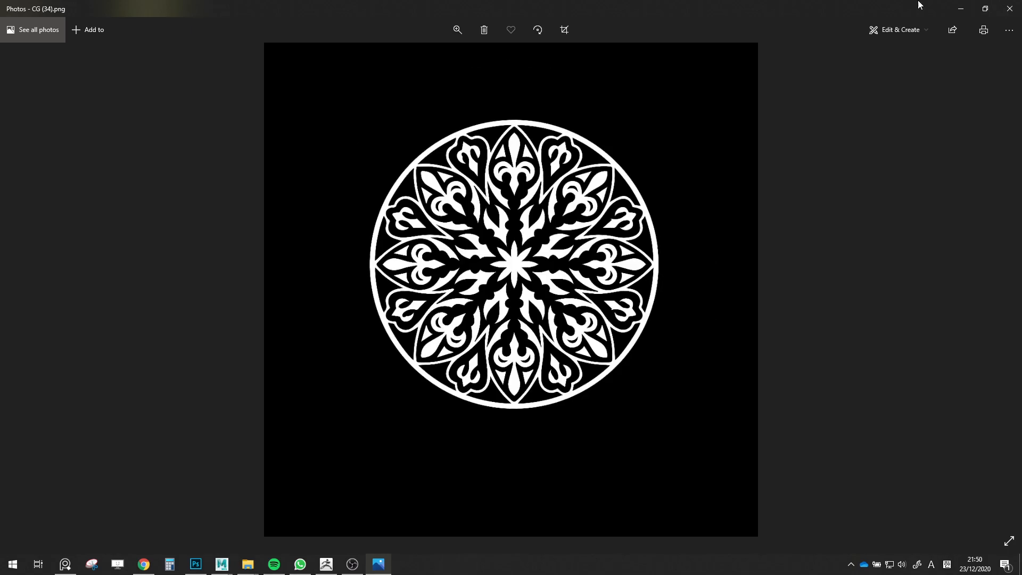
click(1010, 7)
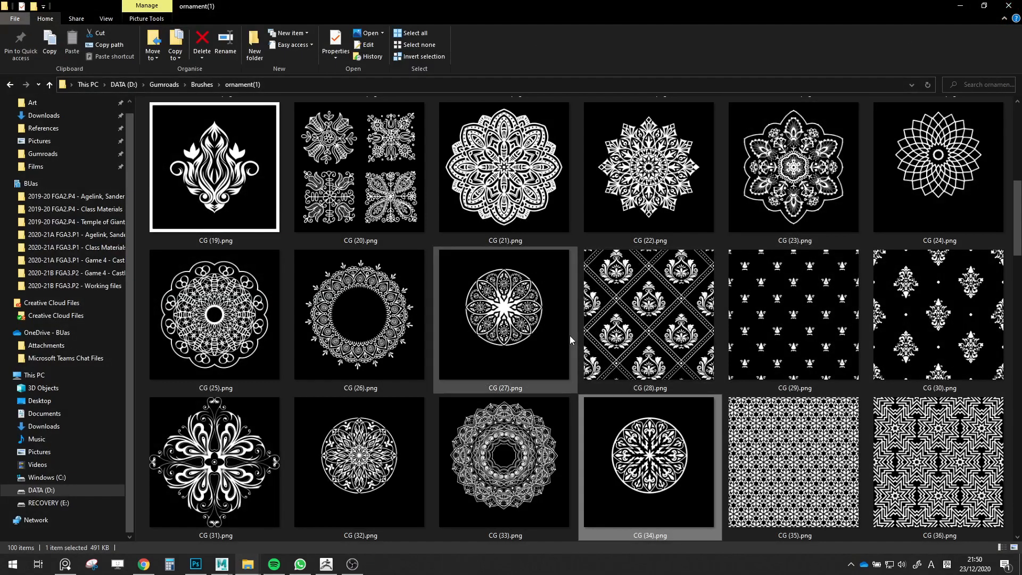
Look further through the ornament(1) patterns and view the circular CG (67).png at full size
scroll(570, 336, down, 3)
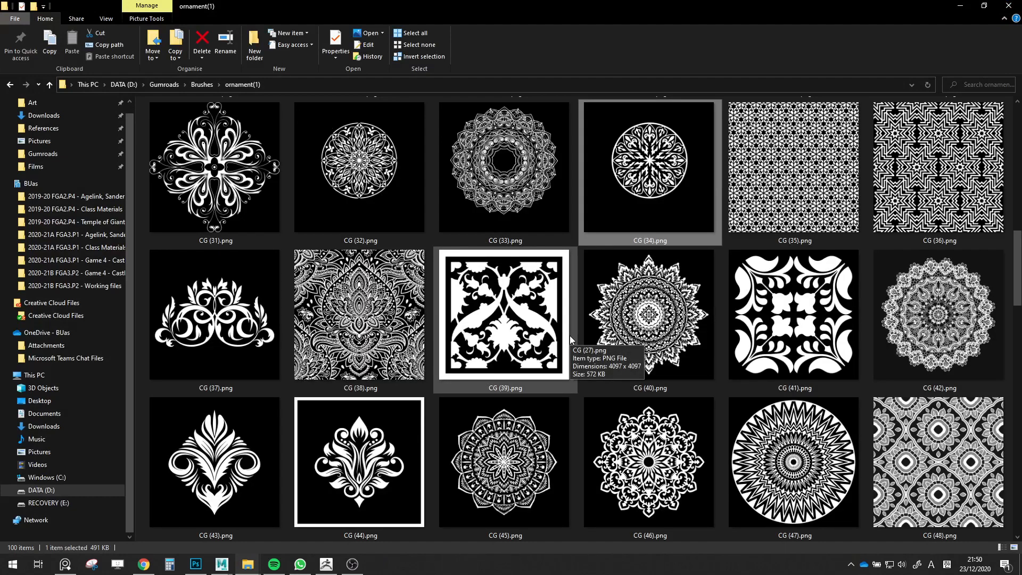
click(532, 441)
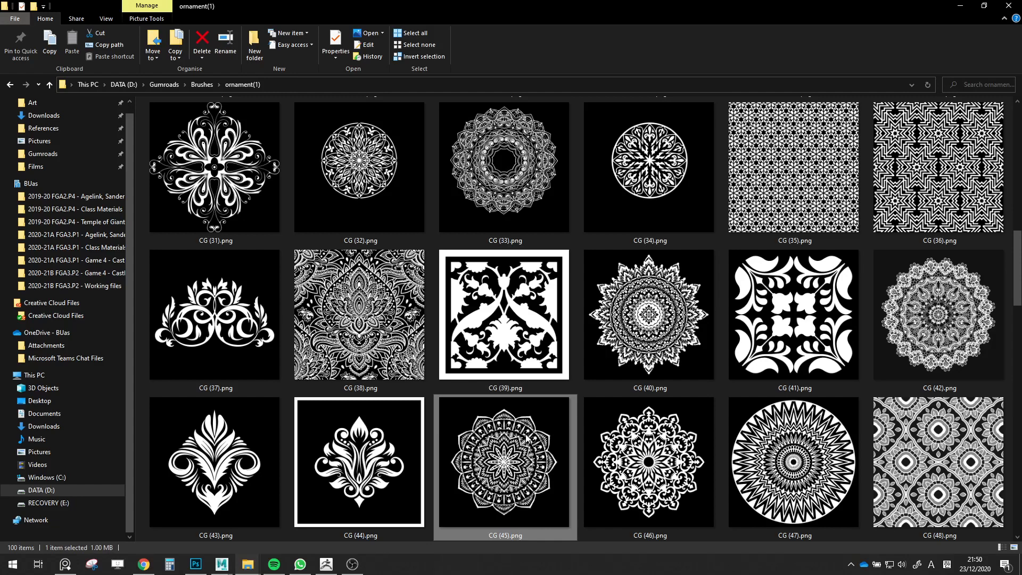
scroll(526, 438, down, 6)
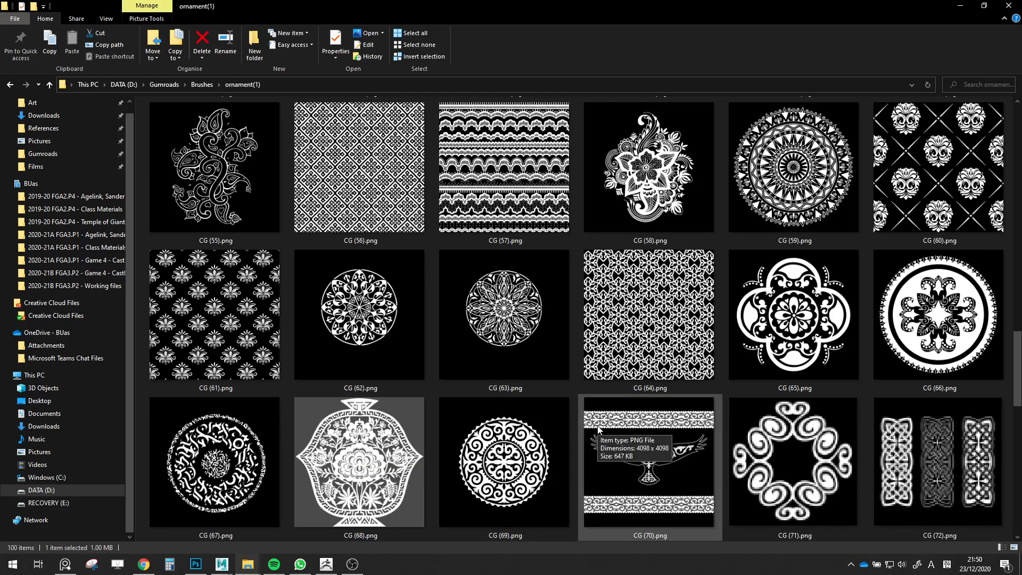
double_click(261, 440)
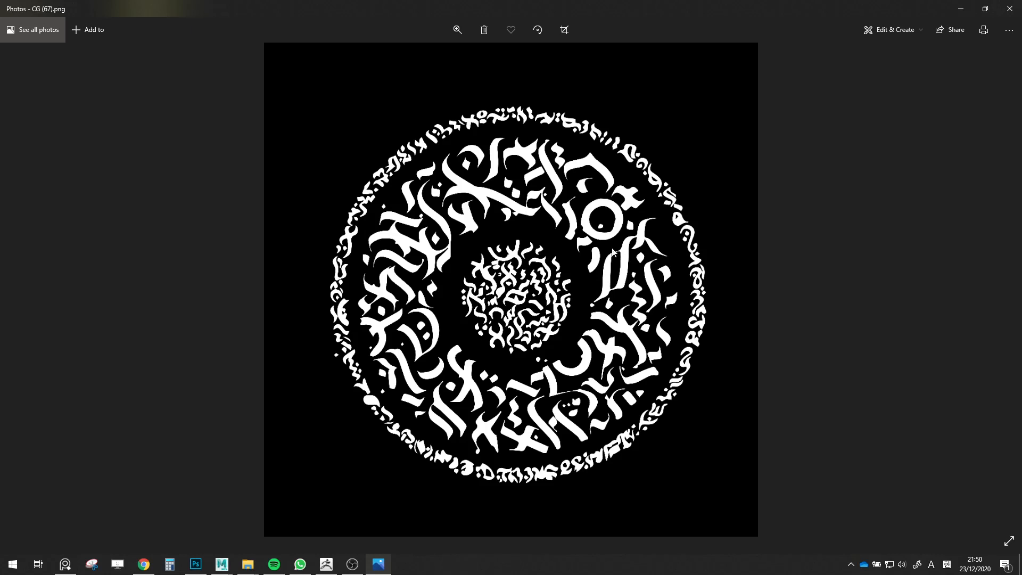
click(1011, 5)
Look through the remaining ornament(1) patterns to the end of the folder, and inspect the CG (63).png rosette at full size
scroll(423, 462, down, 3)
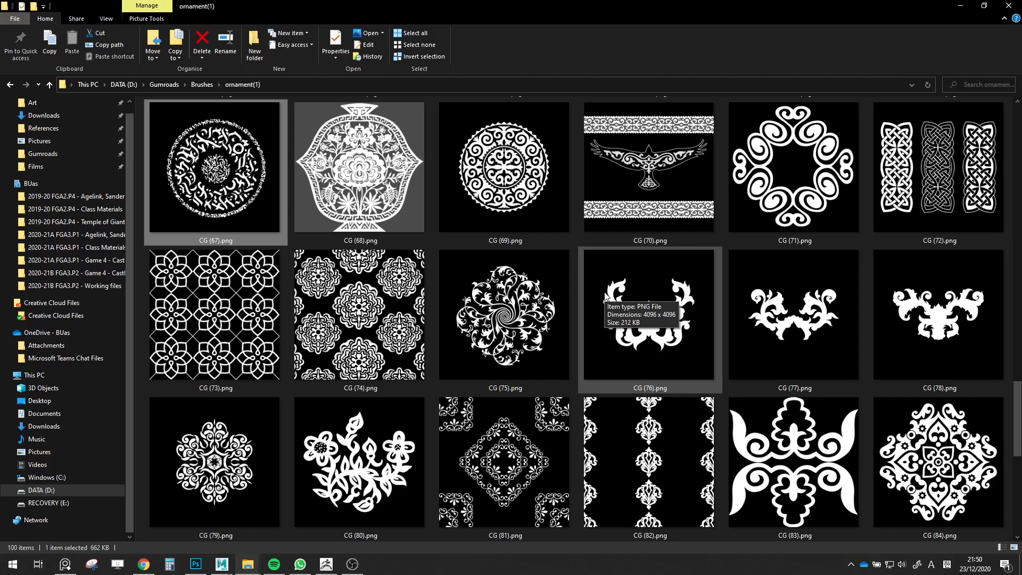
scroll(604, 292, down, 2)
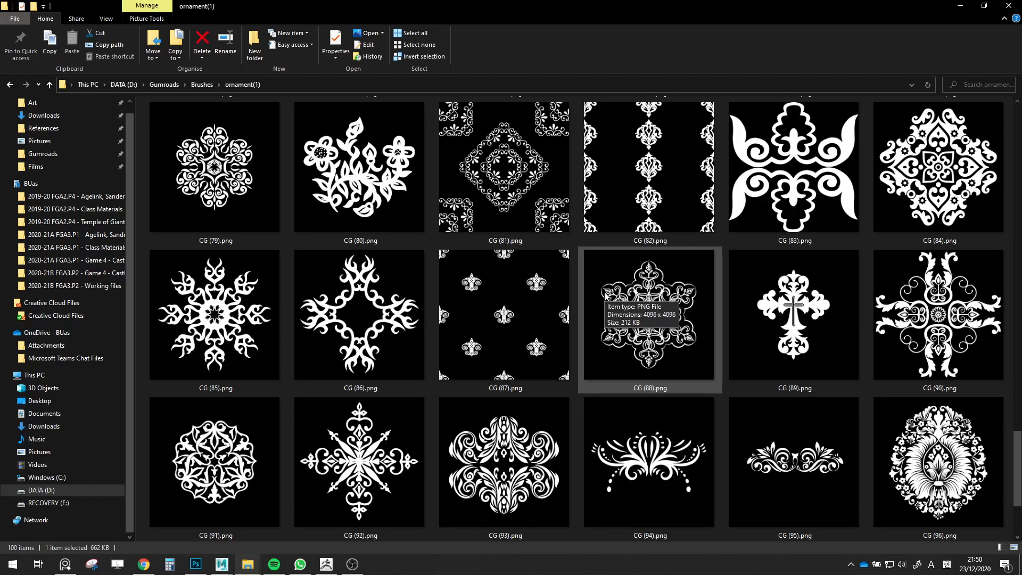
scroll(524, 203, down, 1)
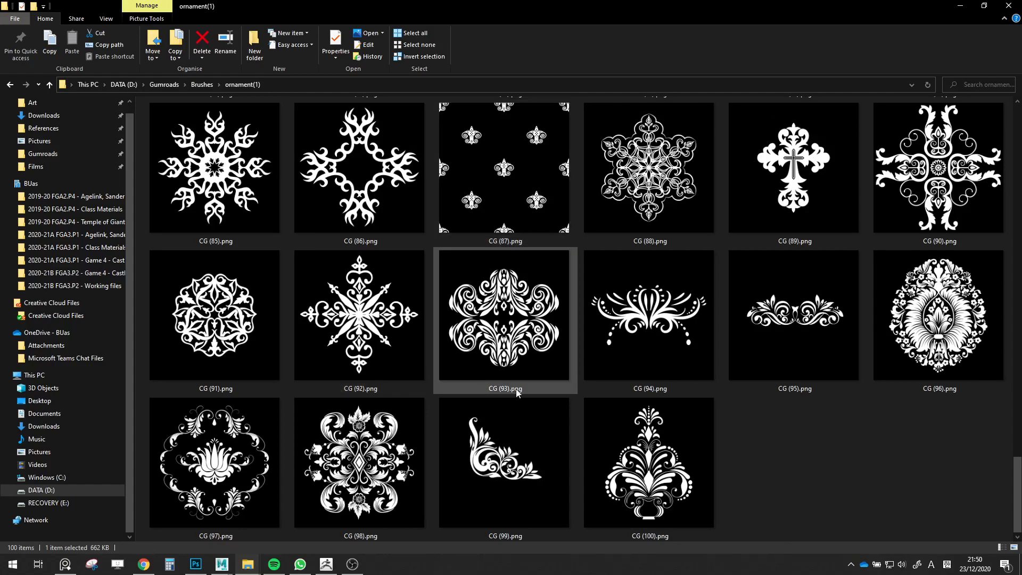
scroll(516, 389, up, 4)
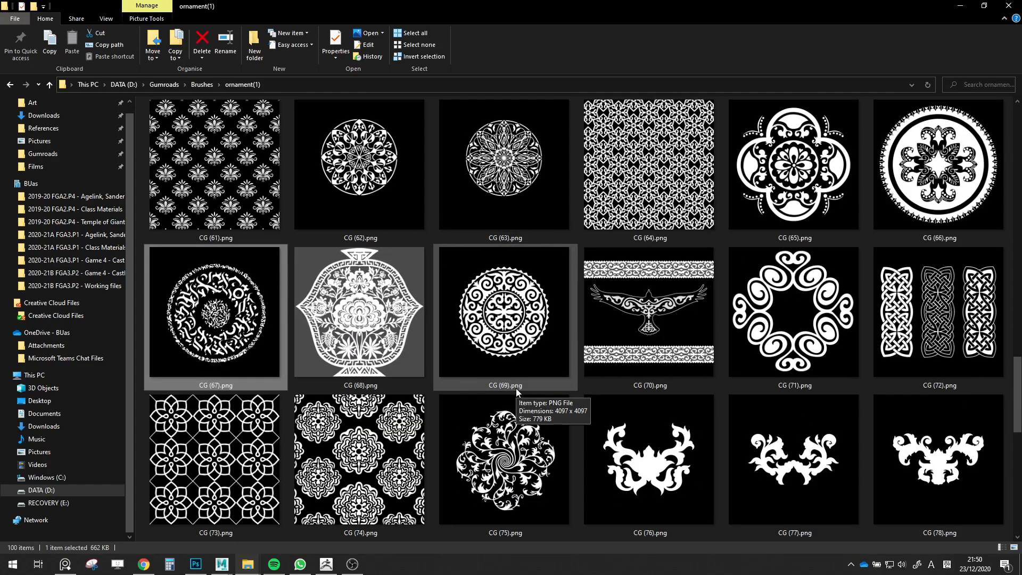
double_click(495, 168)
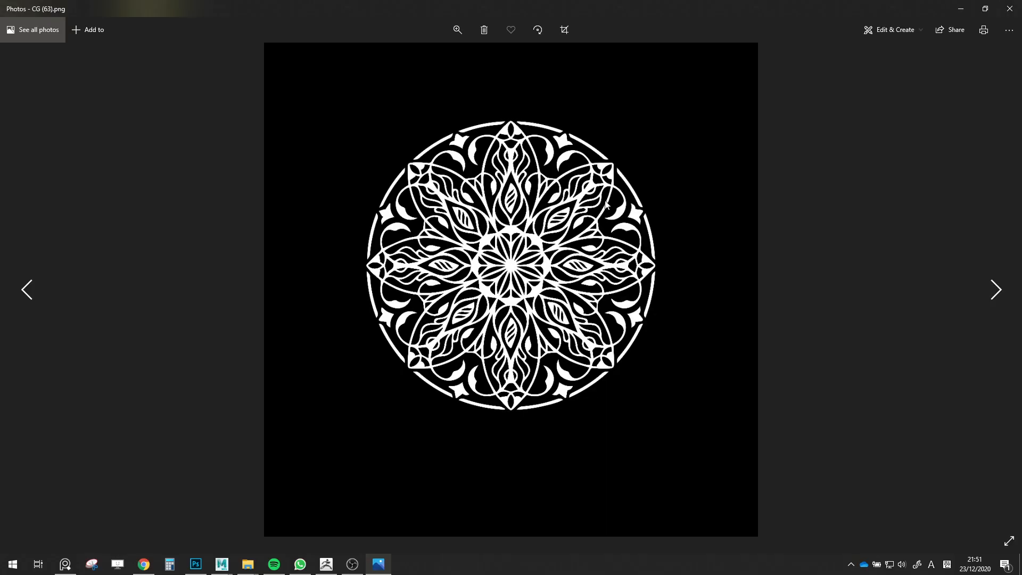
click(1009, 9)
Switch to ZBrush and import CG (63).png from the Brushes folder's ornament(1) subfolder as the brush alpha
click(378, 564)
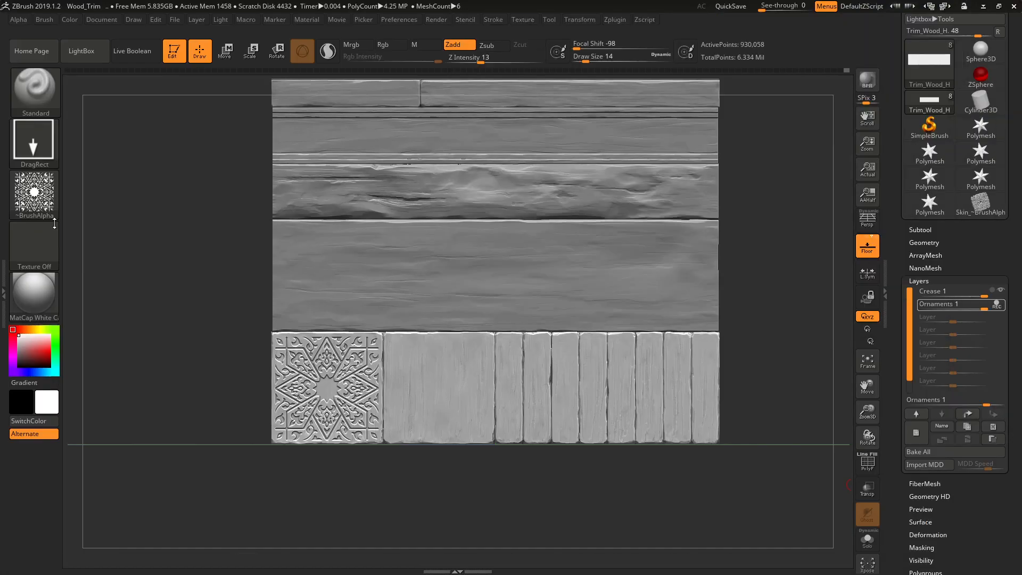
click(33, 193)
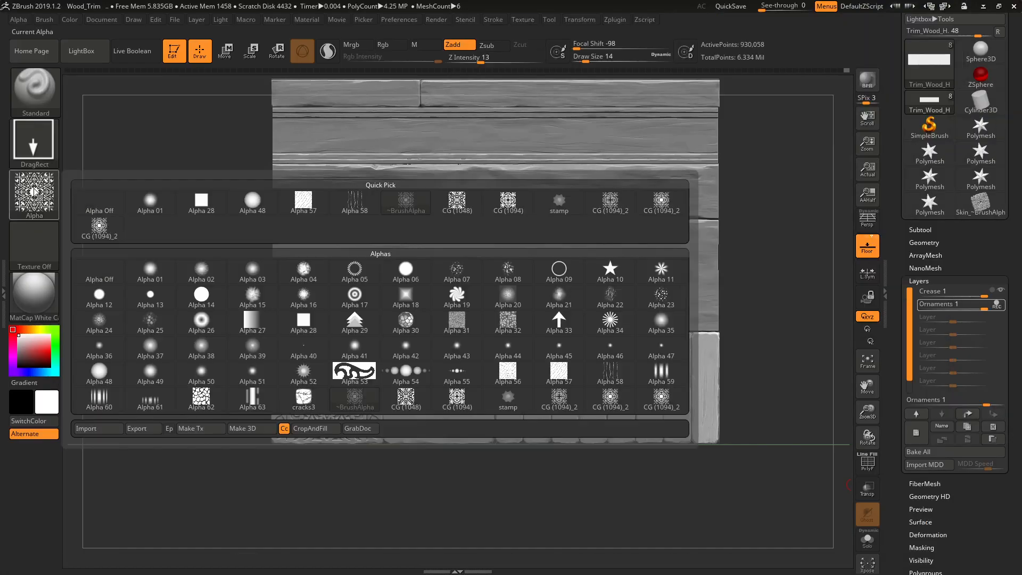
click(99, 429)
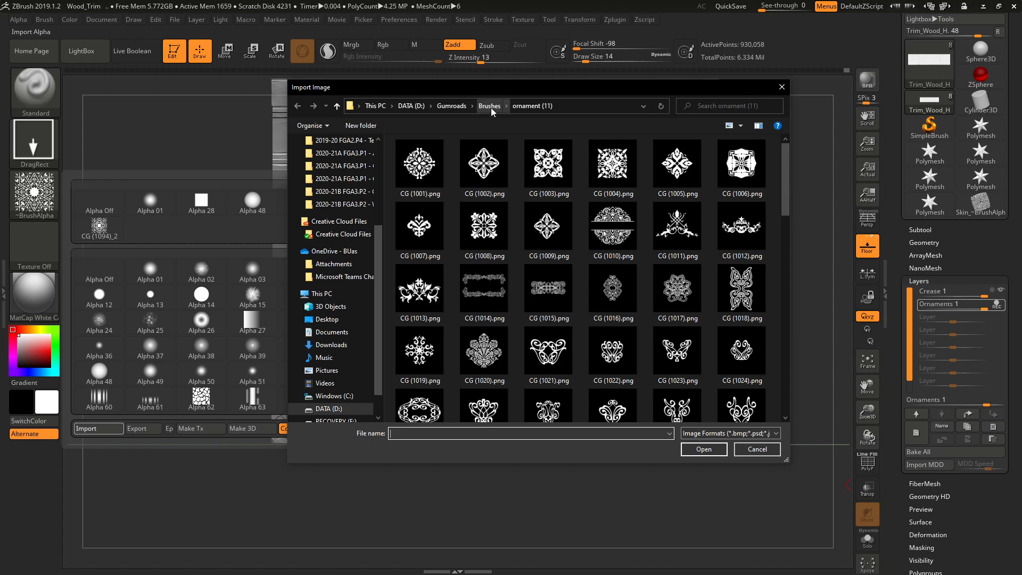
click(490, 106)
scroll(446, 325, down, 1)
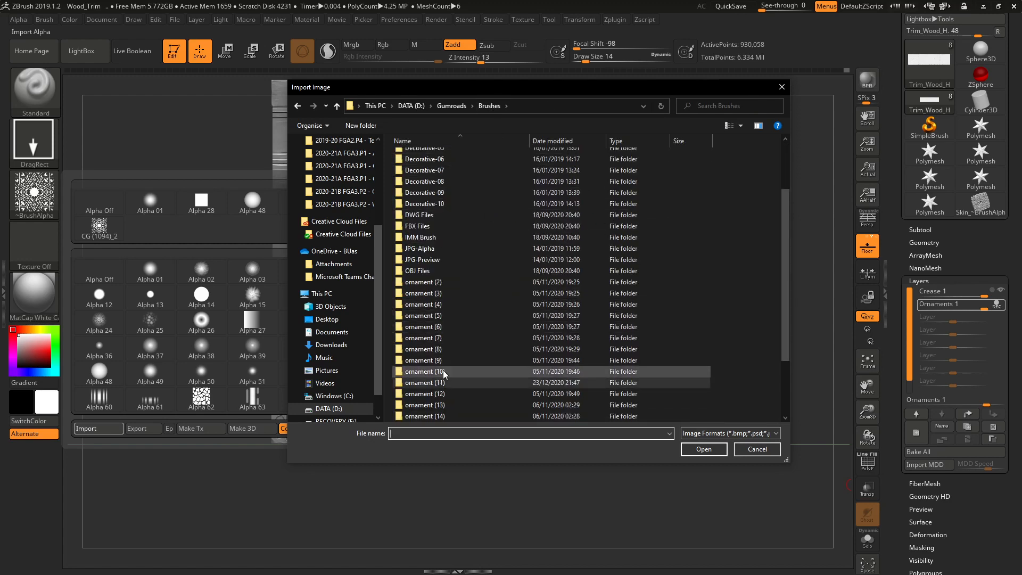
scroll(449, 344, down, 2)
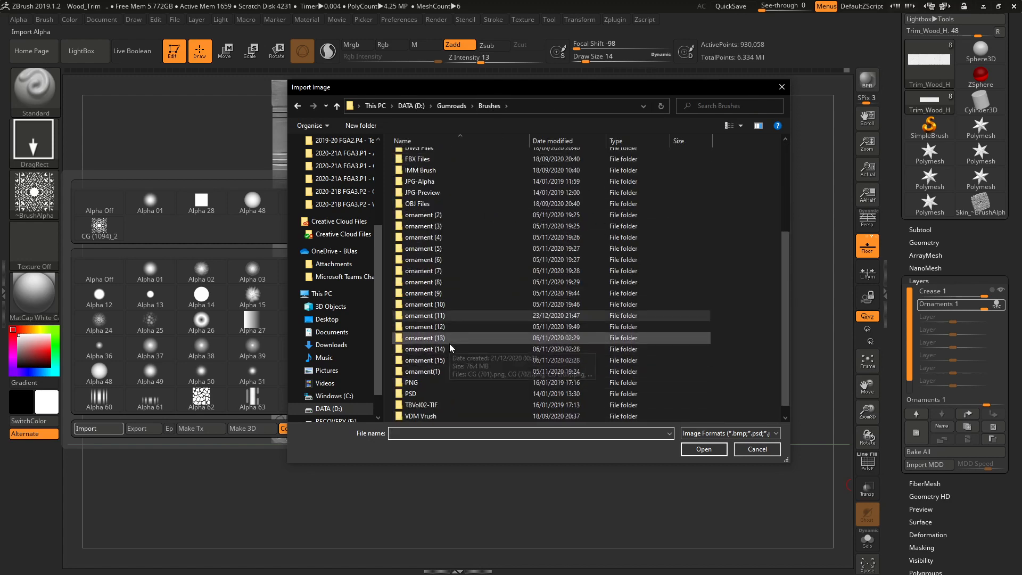
click(443, 374)
double_click(443, 375)
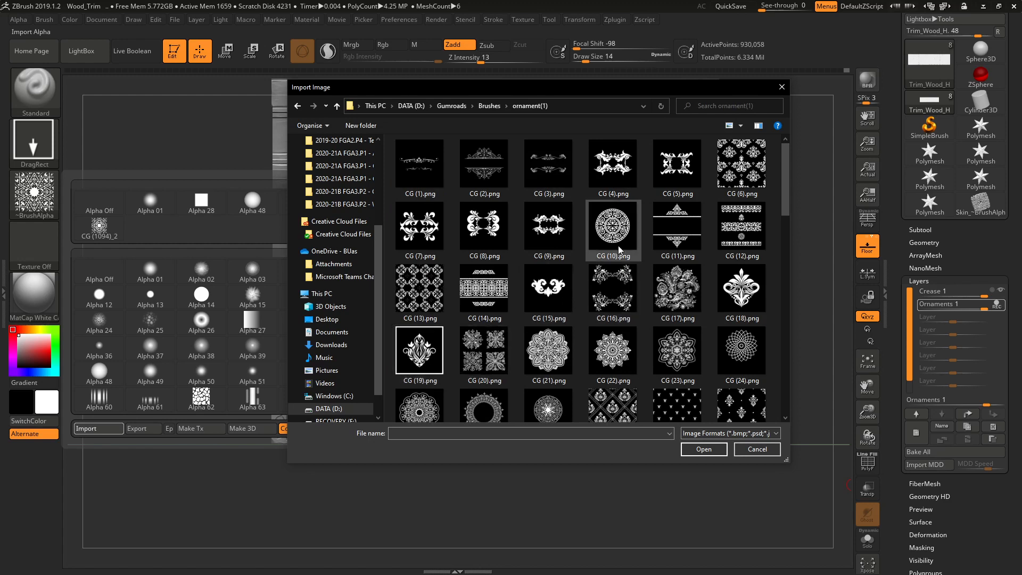
scroll(614, 239, down, 5)
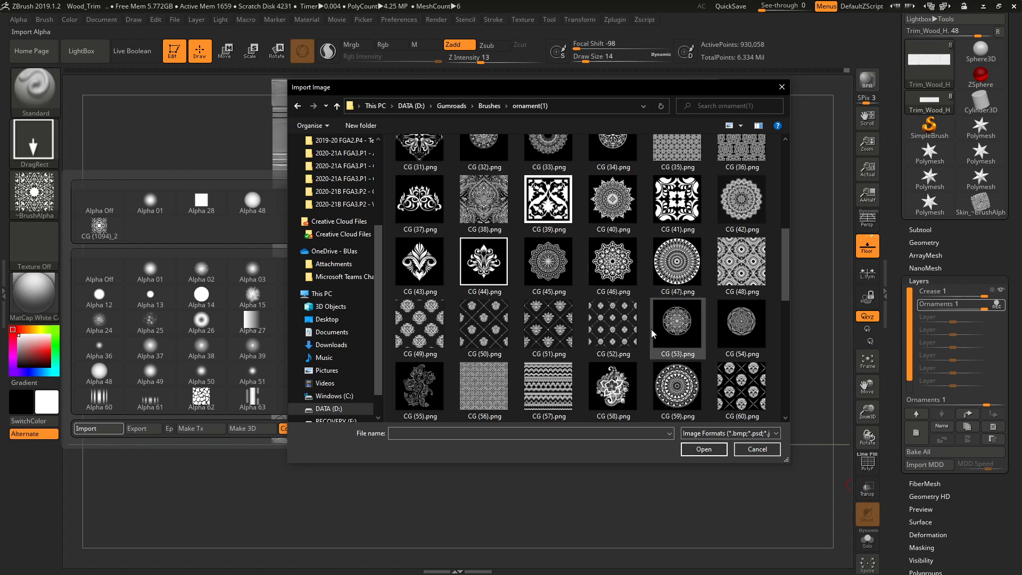
scroll(668, 379, down, 3)
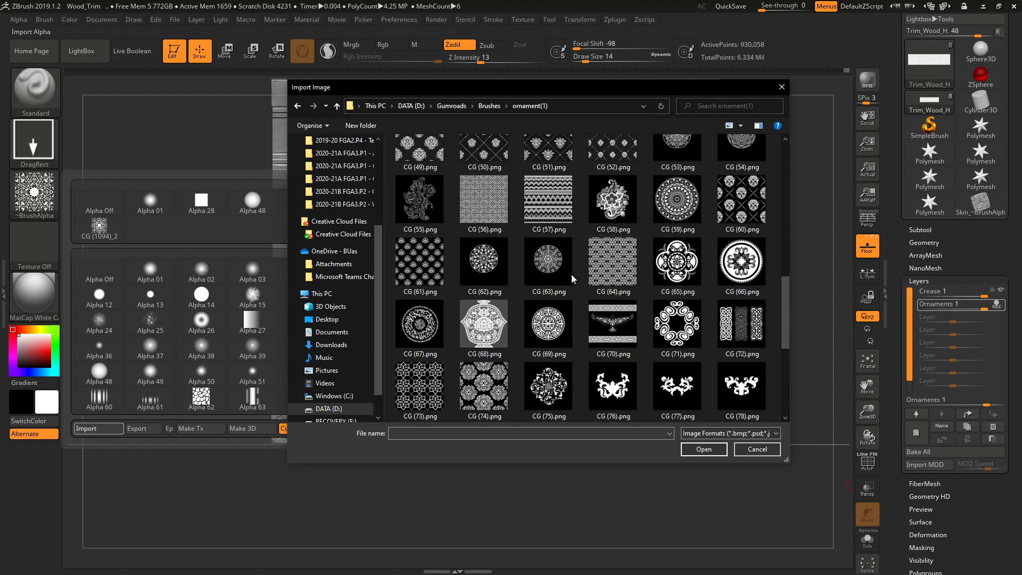
double_click(548, 267)
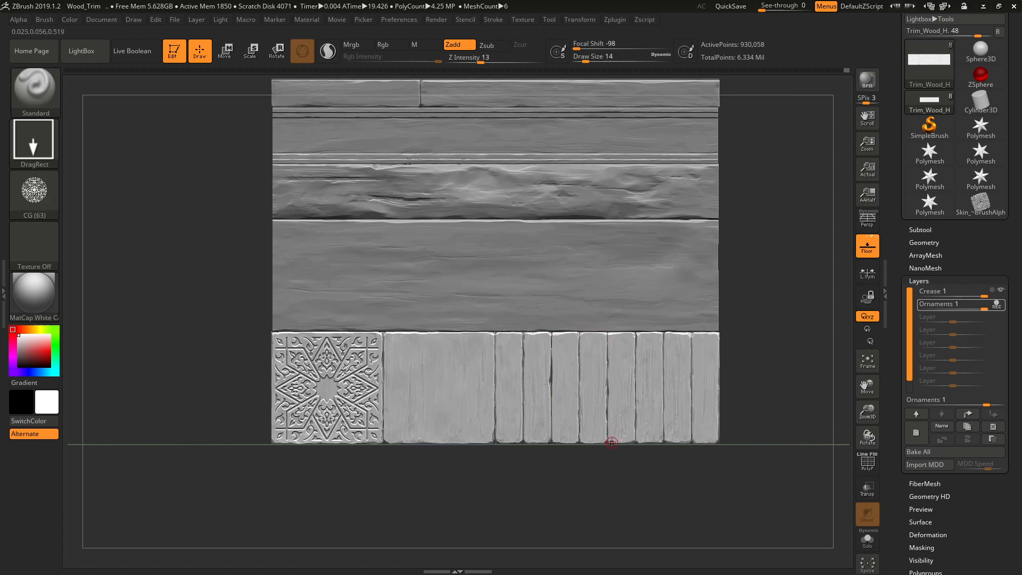
Try to stamp the CG (63) rosette across the first four narrow planks beside the blank square panel, undoing each attempt
mouse_move(553, 402)
mouse_down()
mouse_move(557, 506)
mouse_move(565, 511)
mouse_move(576, 491)
mouse_up()
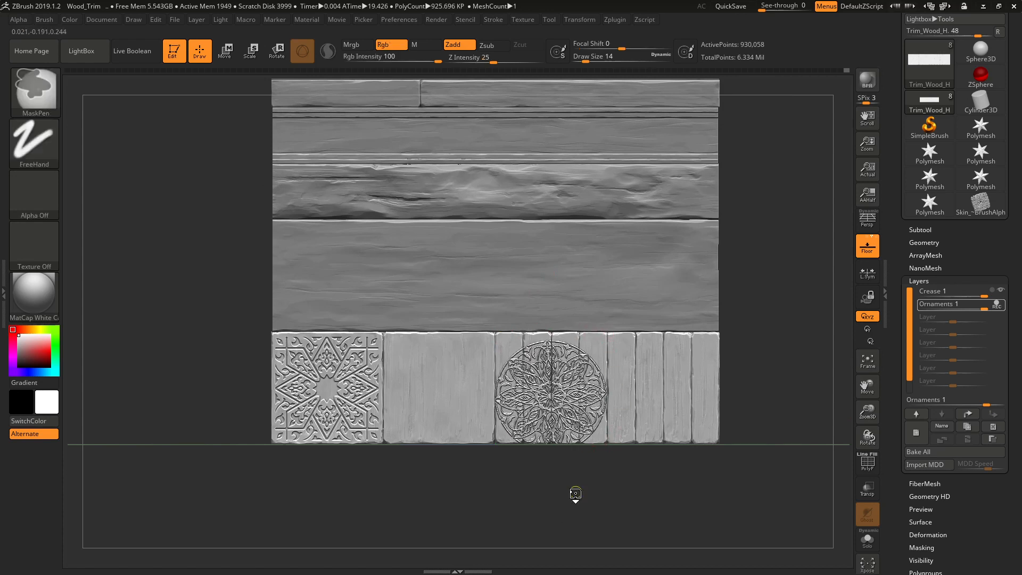
key(ctrl+z)
mouse_move(550, 399)
alt+right_down()
mouse_move(590, 497)
mouse_move(555, 376)
alt+right_up()
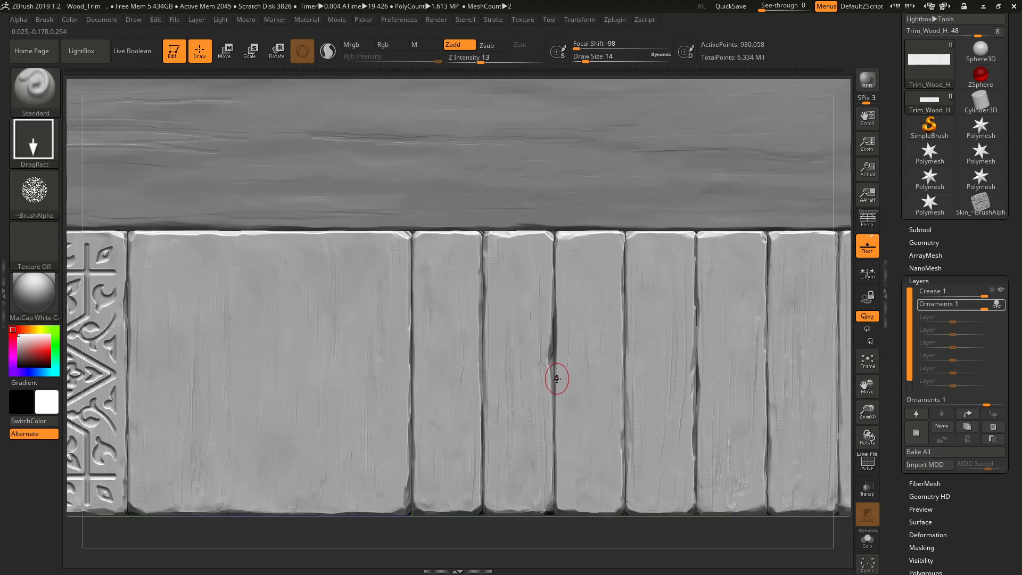
mouse_move(554, 373)
mouse_down()
mouse_move(575, 563)
mouse_move(589, 520)
mouse_up()
key(ctrl+z)
drag(559, 366, 577, 529)
key(ctrl+z)
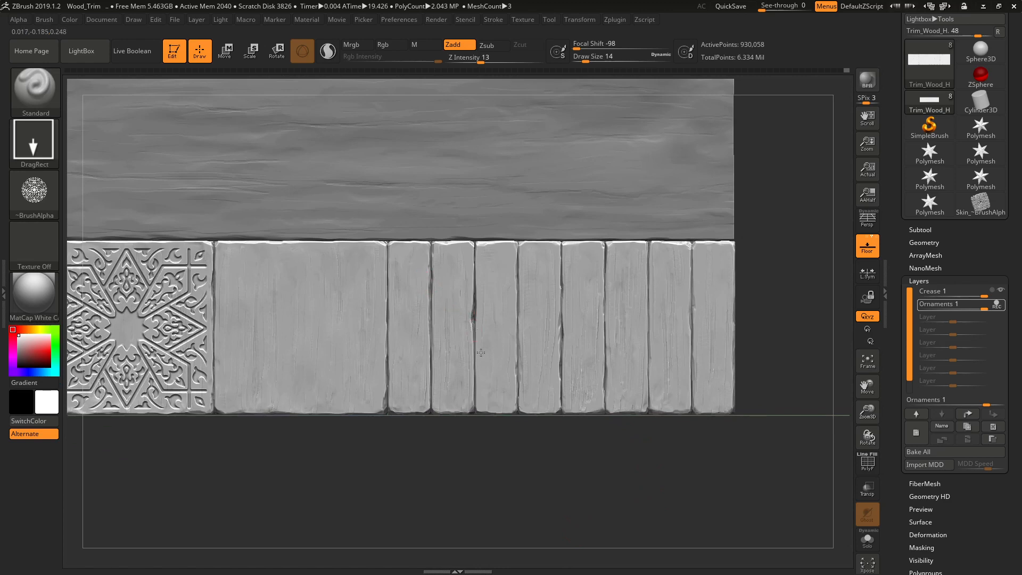
Try different centres and sizes for the rosette over the seam between the second and third narrow planks, undoing each stamp
drag(474, 335, 512, 510)
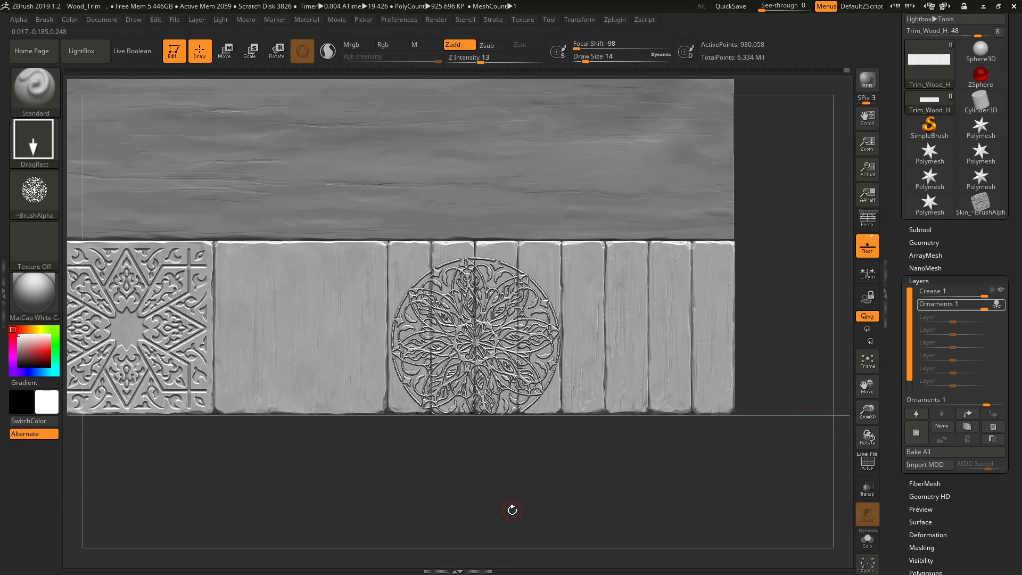
key(ctrl+z)
mouse_move(473, 331)
mouse_down()
mouse_move(490, 447)
mouse_move(479, 561)
mouse_move(486, 529)
mouse_up()
key(ctrl)
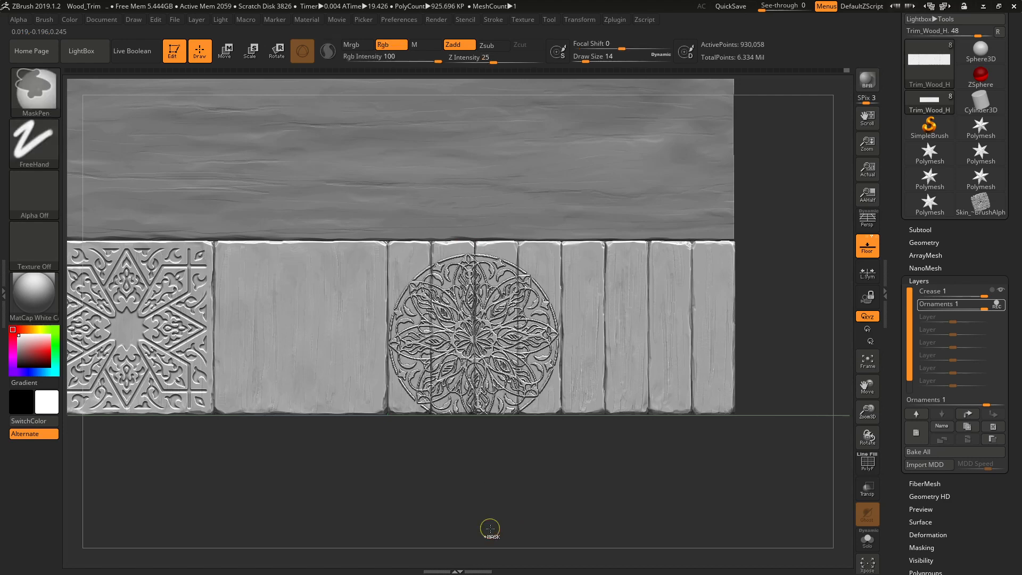
key(ctrl+z)
drag(466, 365, 463, 519)
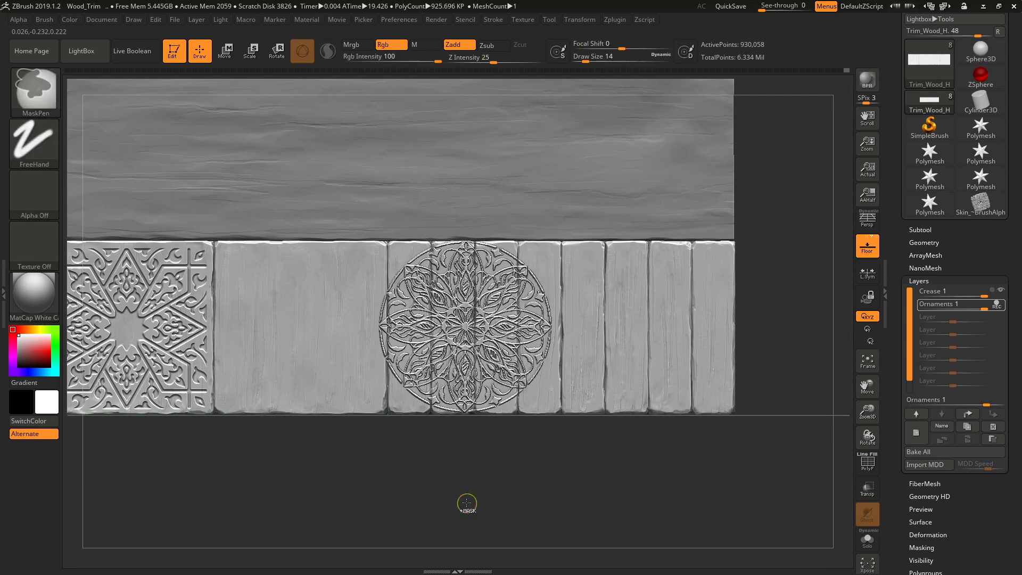
key(ctrl+z)
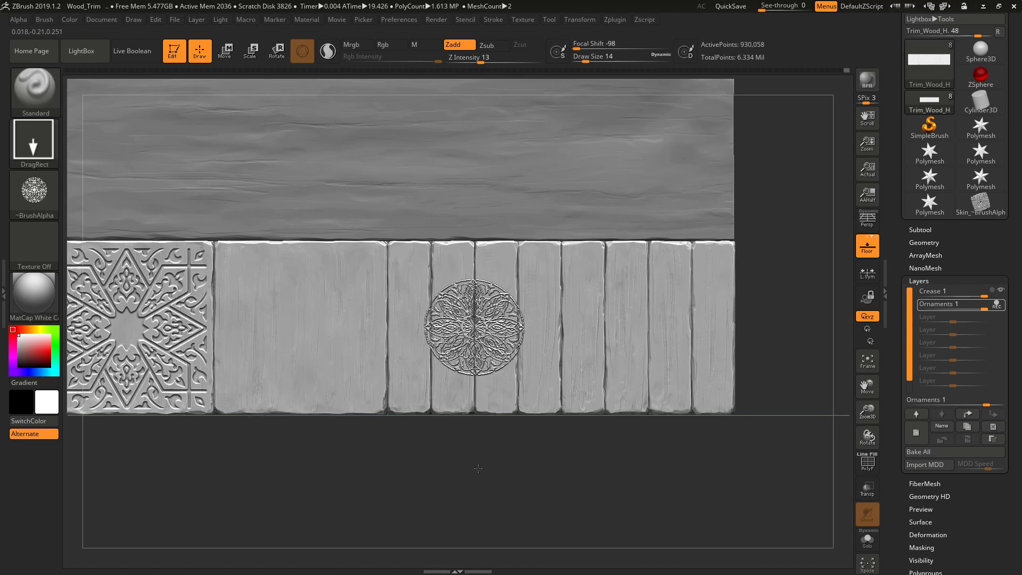
drag(478, 468, 476, 514)
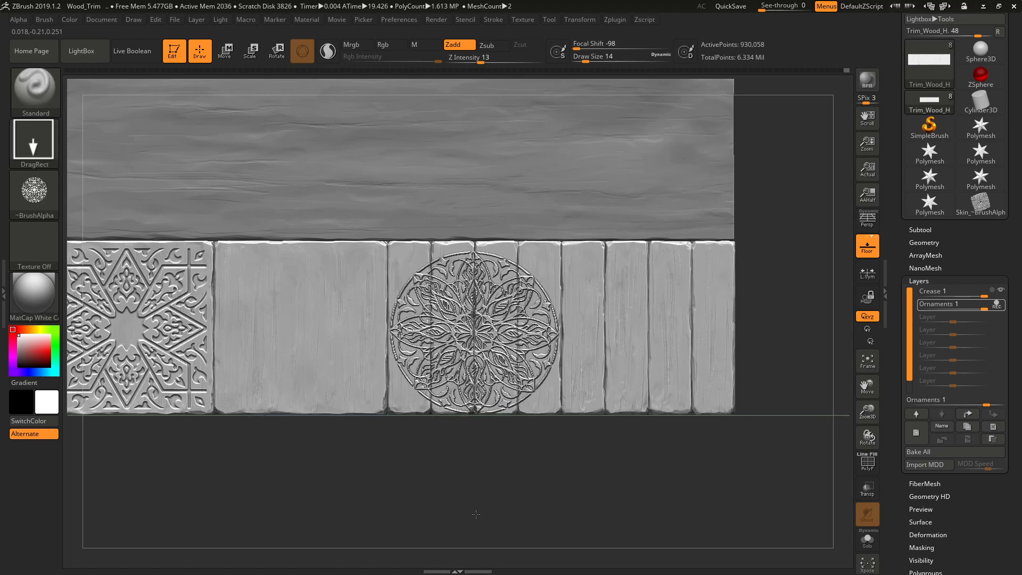
key(ctrl+z)
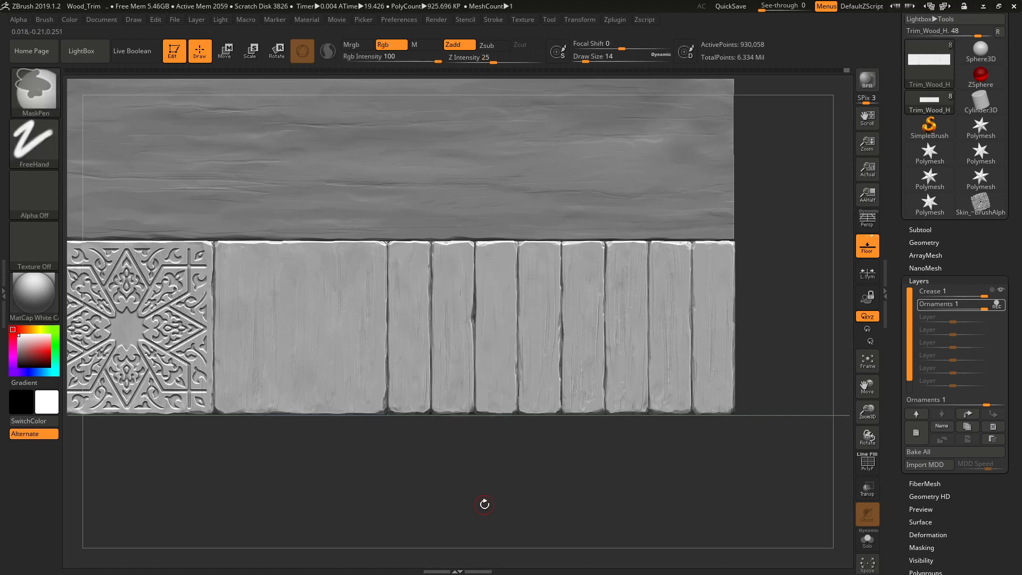
key(ctrl+shift+z)
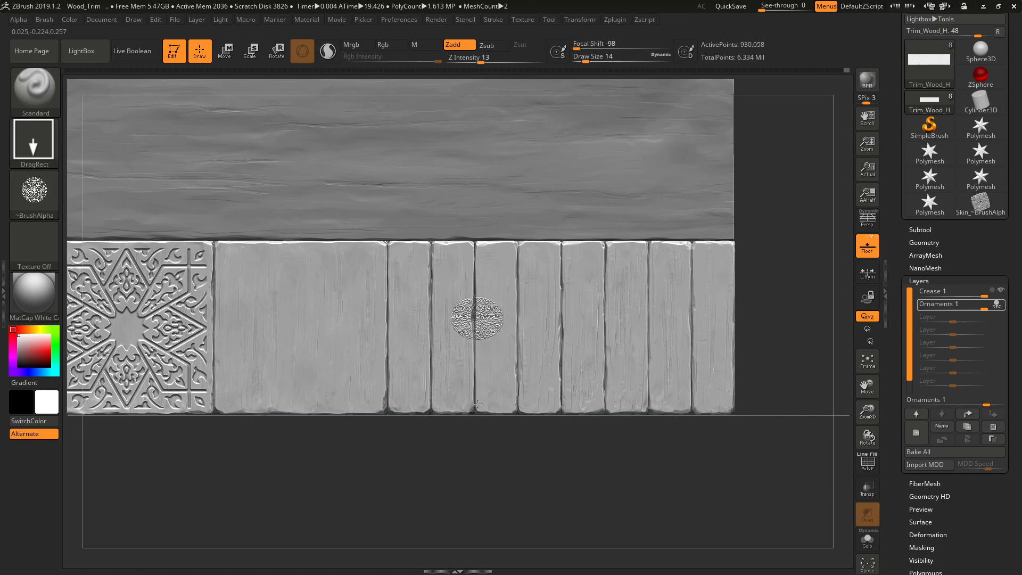
drag(478, 405, 492, 497)
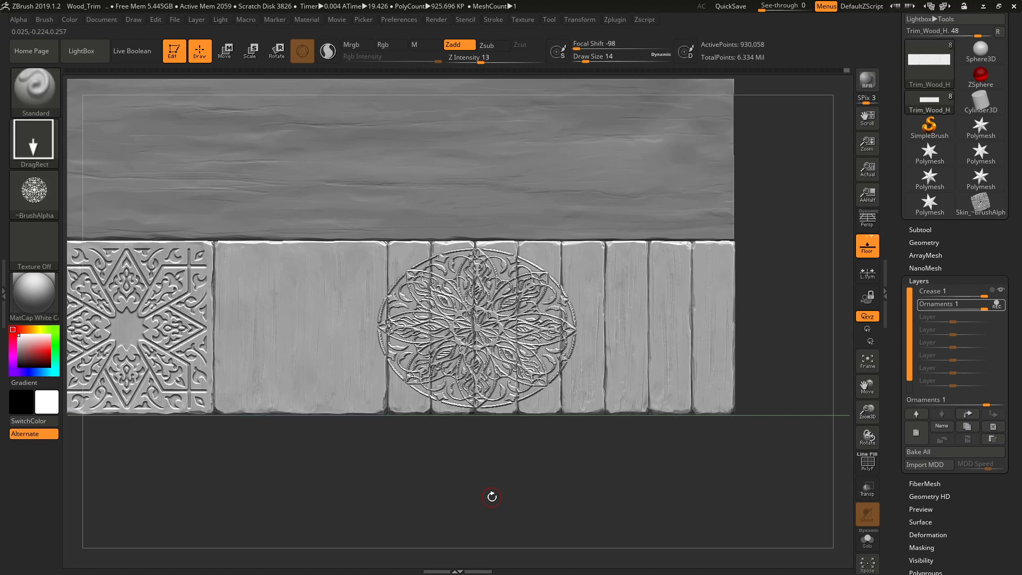
key(ctrl+z)
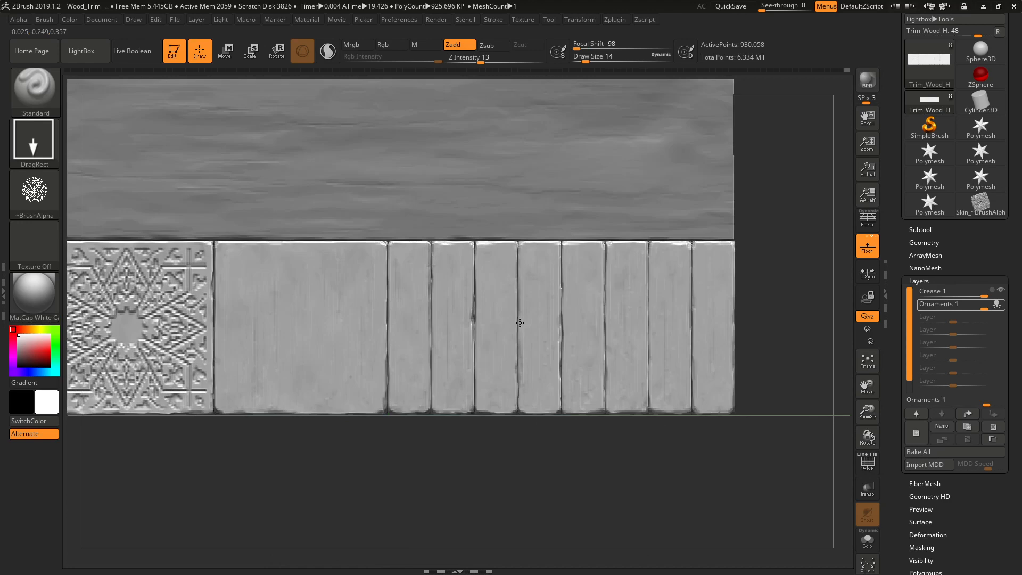
Try to fit the rosette to the full height and width of the first four narrow planks, undoing each attempt
mouse_move(482, 326)
ctrl+right_down()
mouse_move(490, 344)
mouse_move(458, 325)
mouse_move(692, 319)
mouse_move(398, 306)
ctrl+right_up()
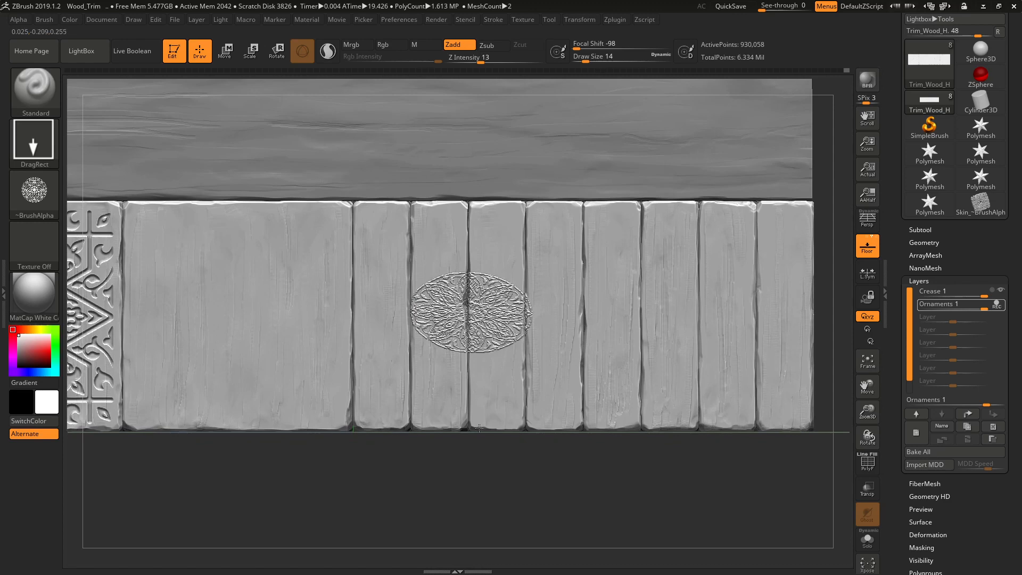
key(ctrl+z)
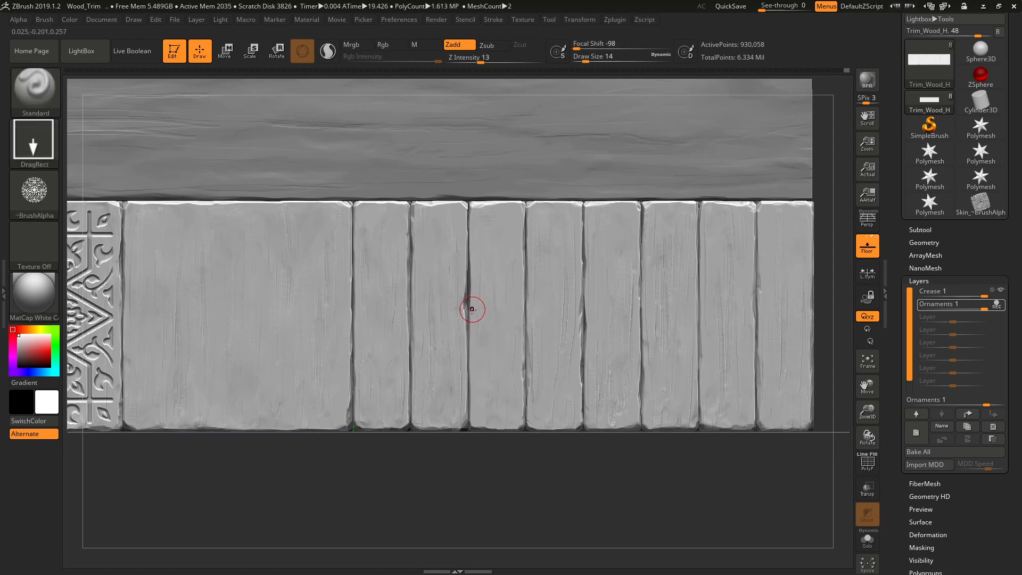
drag(475, 362, 493, 538)
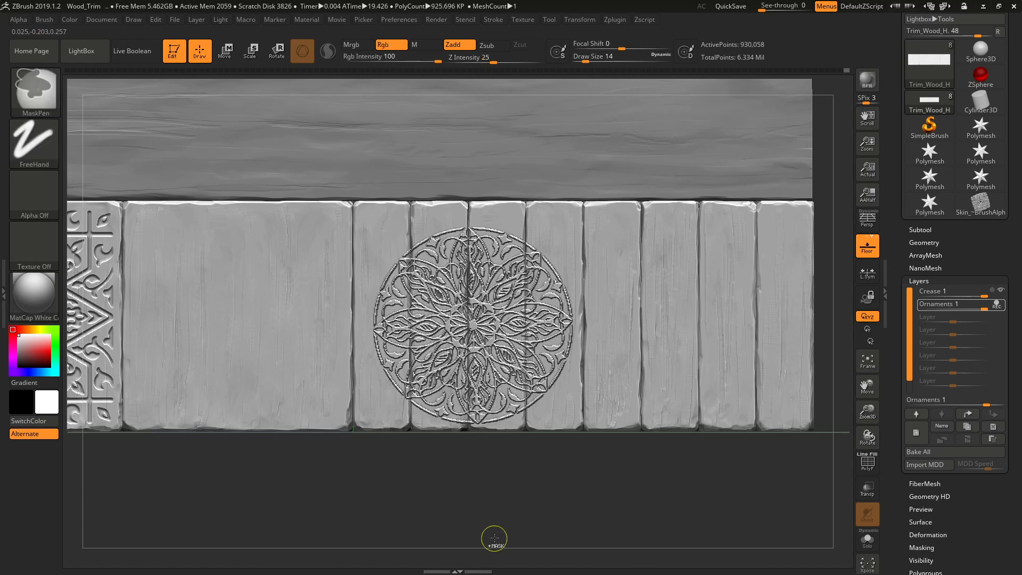
key(ctrl+z)
mouse_move(474, 339)
mouse_down()
mouse_move(487, 496)
mouse_move(506, 547)
mouse_up()
key(ctrl+z)
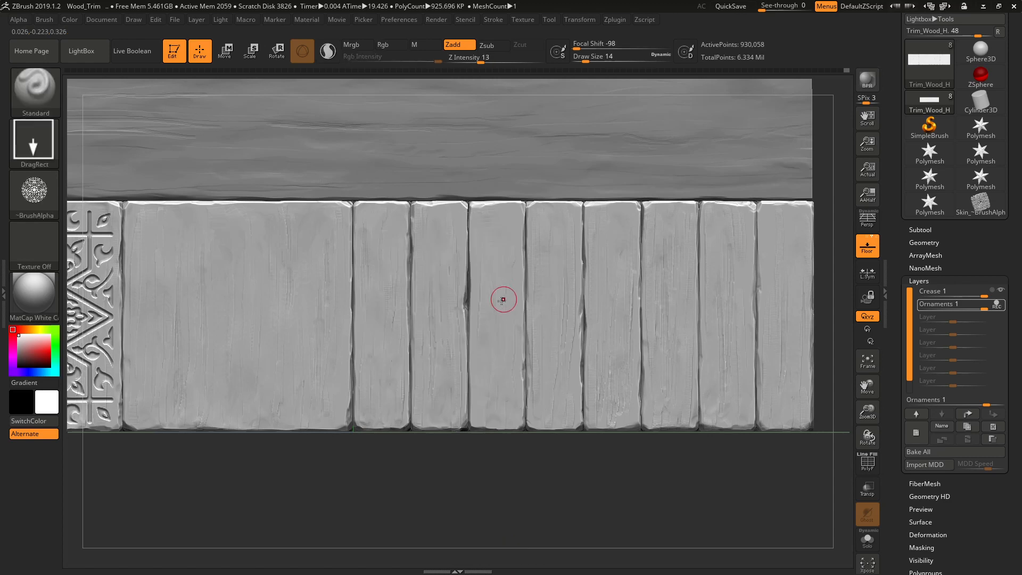
drag(474, 331, 476, 559)
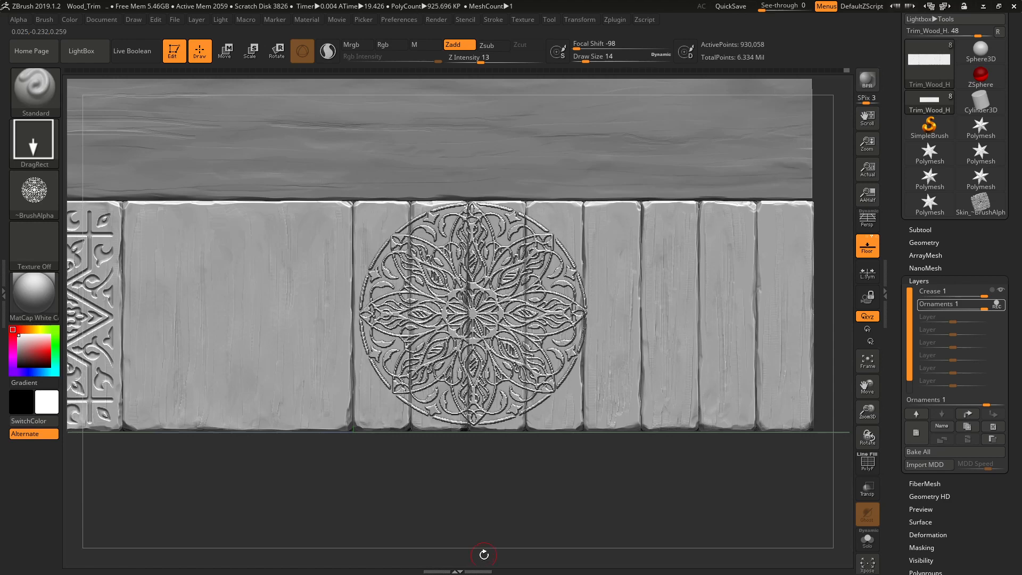
key(ctrl+z)
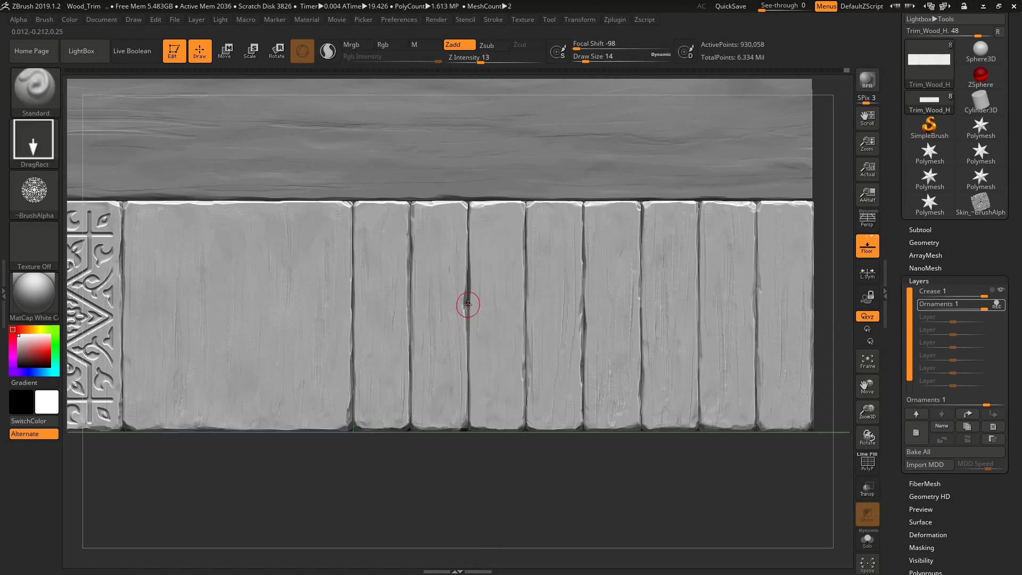
drag(468, 390, 488, 488)
key(ctrl+z)
Try to centre the rosette on the chipped spot in the seam between the second and third narrow planks, undoing each stamp
ctrl+right_drag(445, 322, 567, 265)
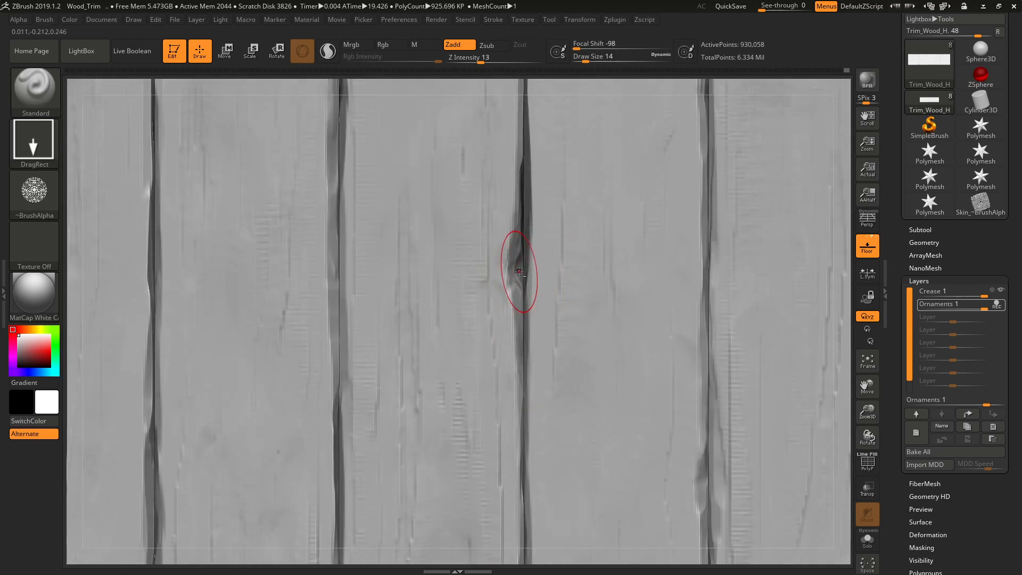
ctrl+right_drag(519, 272, 507, 268)
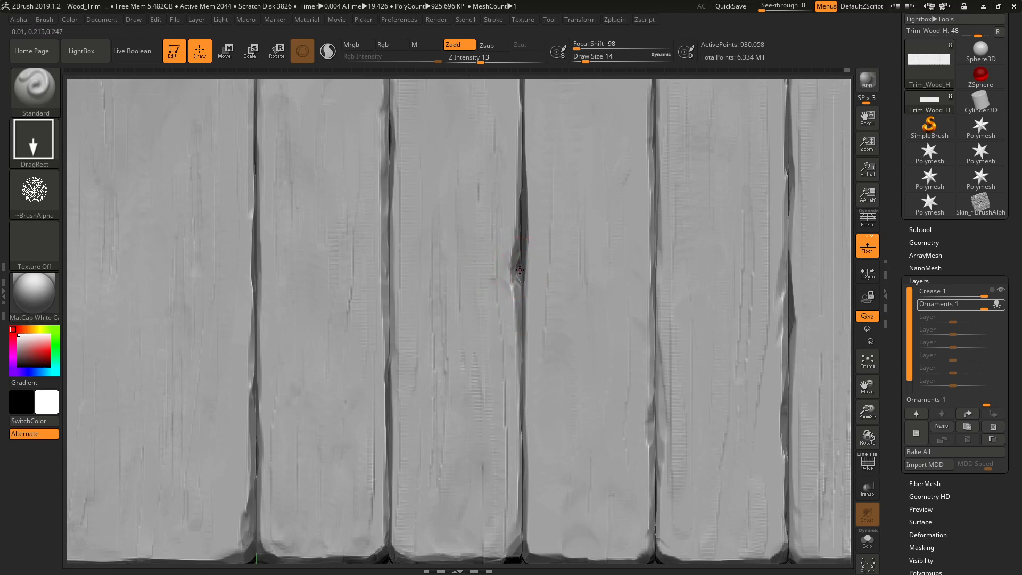
drag(524, 279, 547, 426)
alt+right_drag(466, 350, 468, 257)
key(ctrl+z)
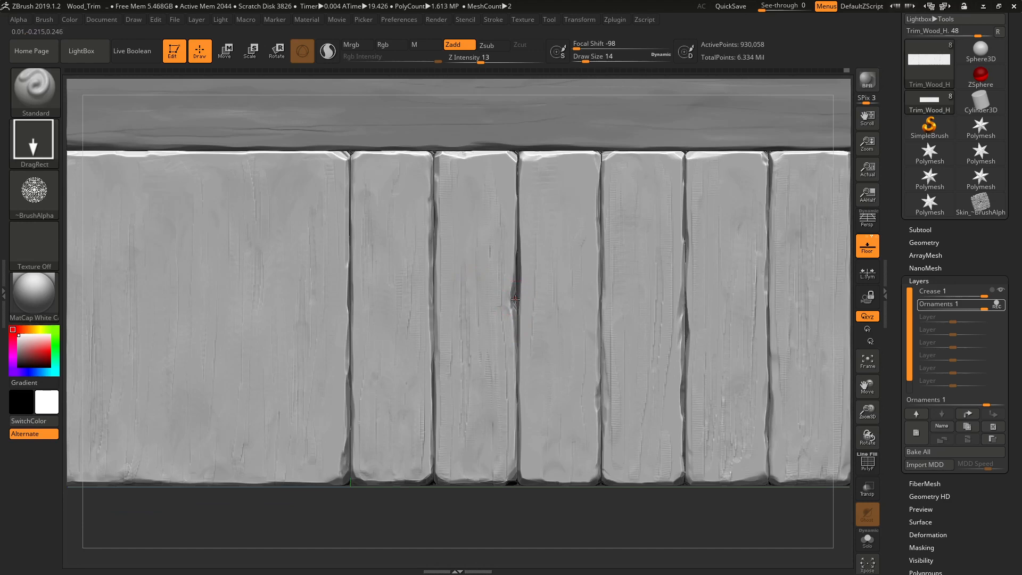
drag(510, 406, 515, 432)
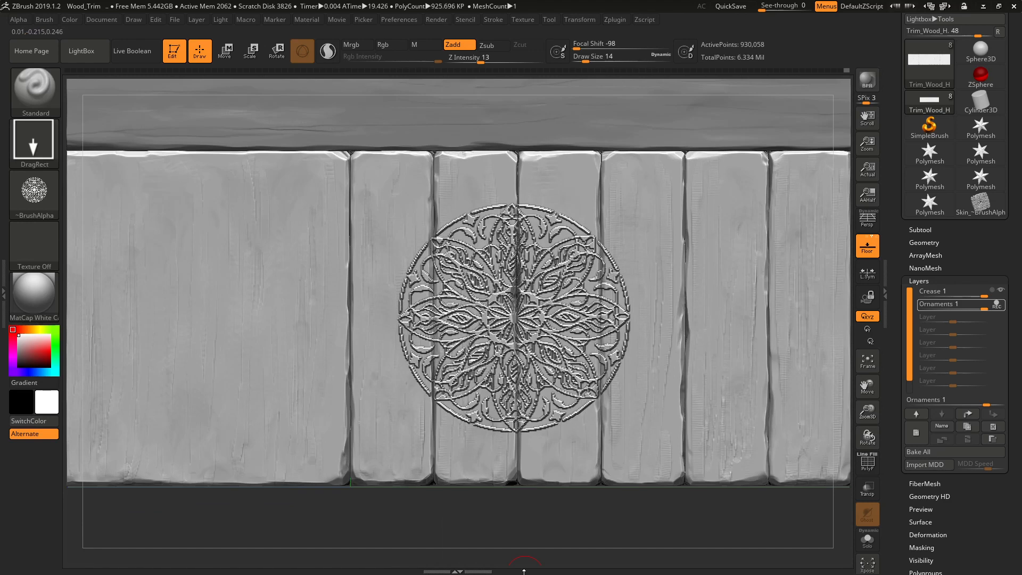
alt+drag(524, 571, 466, 366)
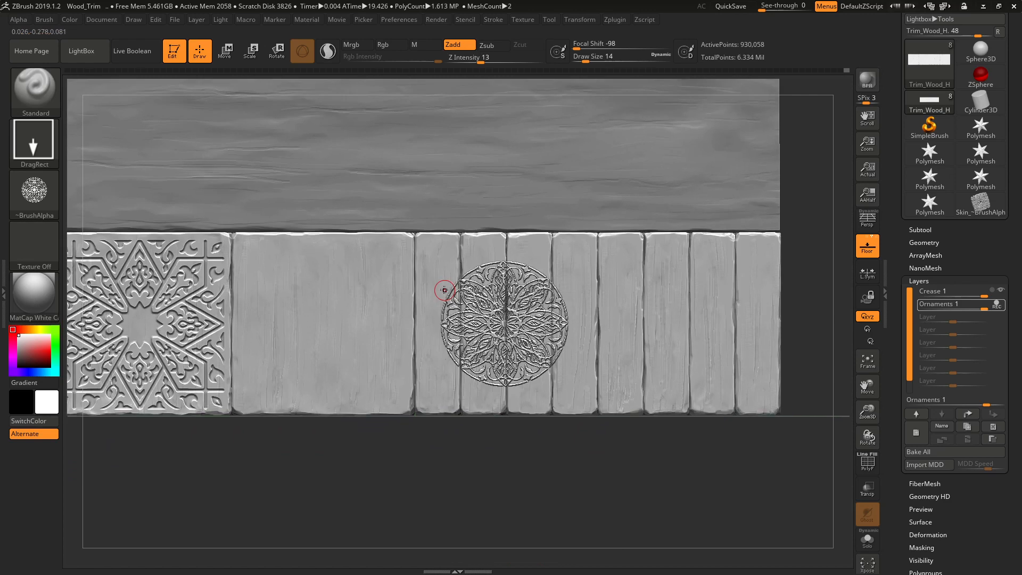
key(ctrl+z)
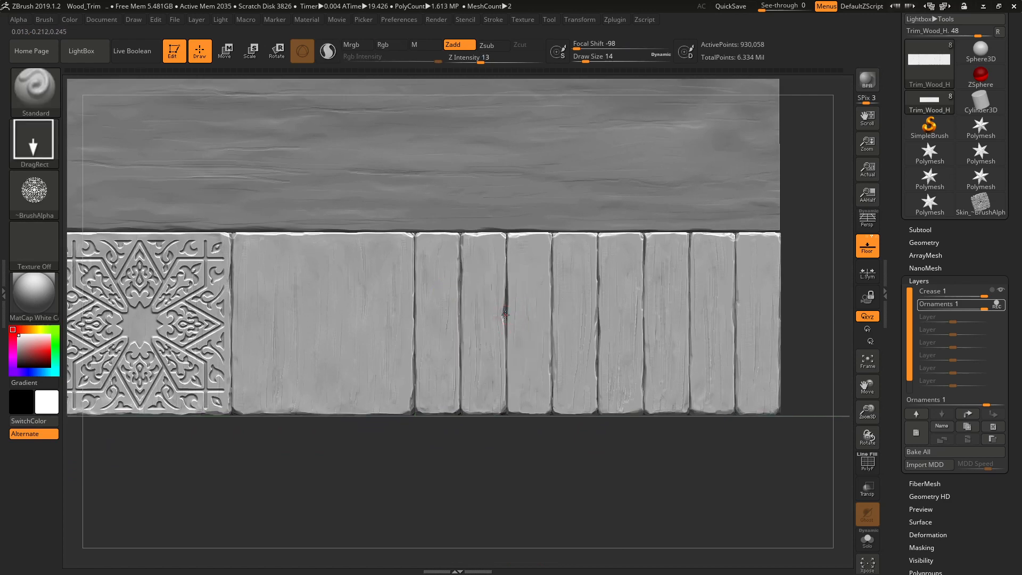
mouse_move(503, 346)
mouse_down()
mouse_move(496, 531)
mouse_move(507, 532)
mouse_move(521, 498)
mouse_up()
key(ctrl+z)
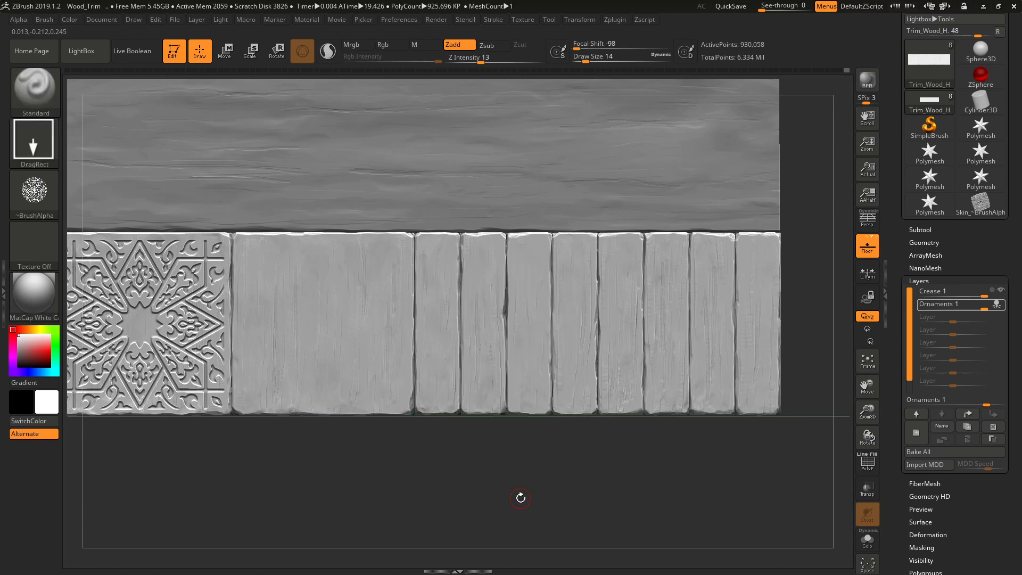
Turn recording off and back on for the Ornaments layer
click(997, 308)
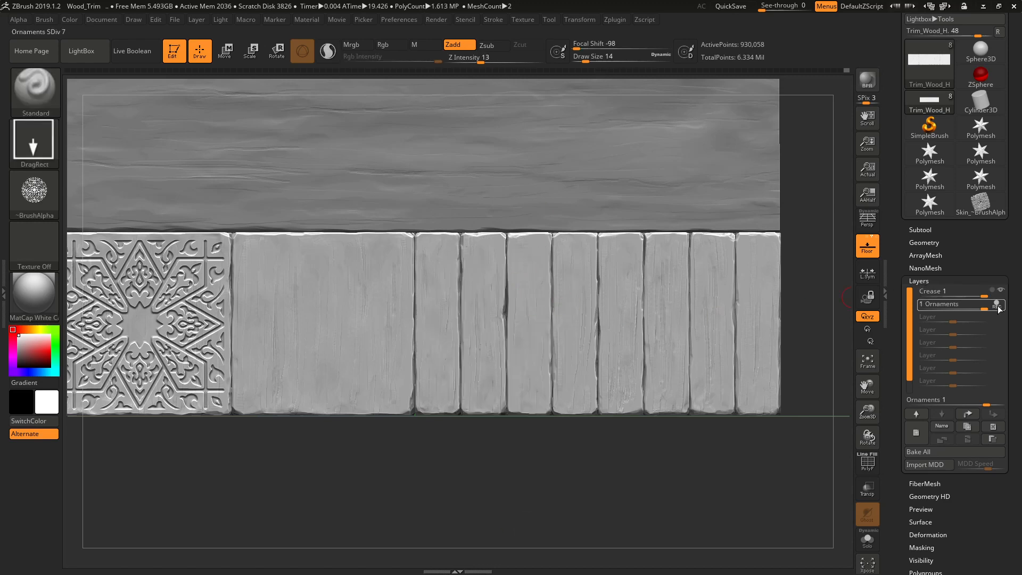
mouse_move(981, 299)
mouse_down()
mouse_move(971, 299)
mouse_move(986, 298)
mouse_up()
click(947, 304)
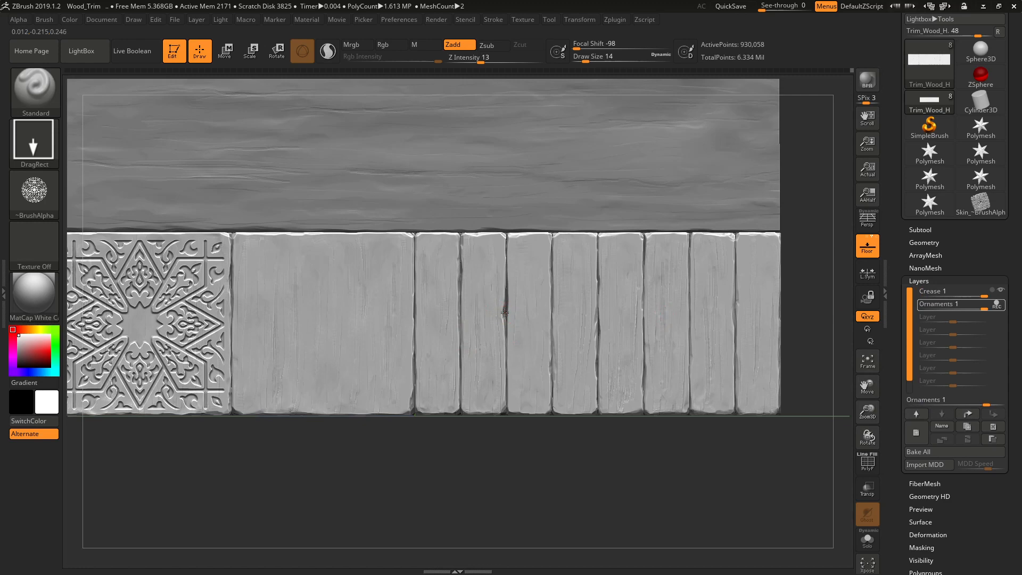
Try the rosette at Z Intensity 13 across the four narrow planks, compare it with the star panel, and undo it
mouse_move(504, 313)
mouse_down()
mouse_move(498, 521)
mouse_move(510, 497)
mouse_up()
key(ctrl+z)
mouse_move(506, 308)
mouse_down()
mouse_move(511, 471)
mouse_move(501, 520)
mouse_move(507, 514)
mouse_up()
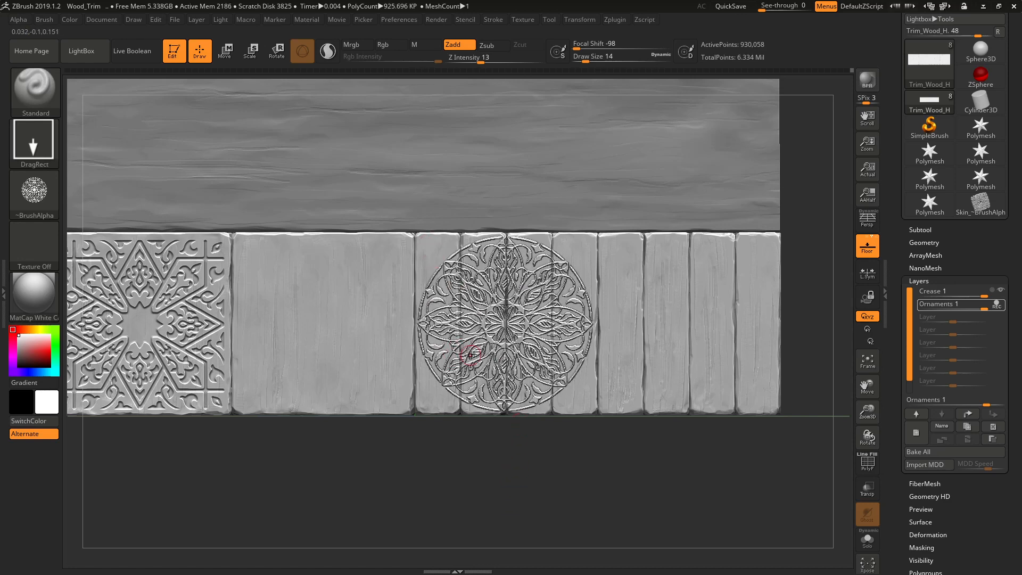
ctrl+right_drag(452, 348, 358, 337)
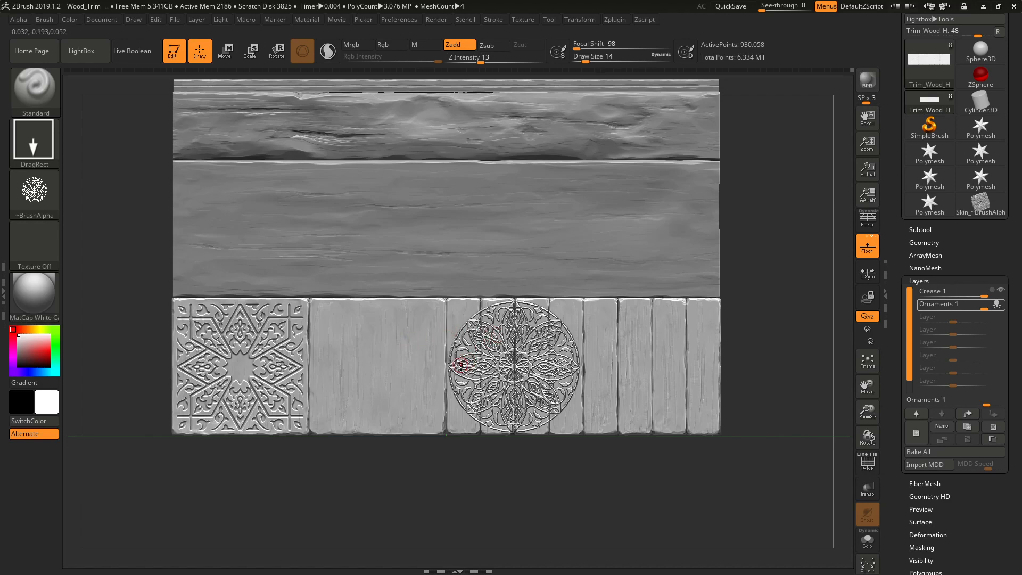
ctrl+right_drag(461, 368, 529, 462)
key(ctrl+z)
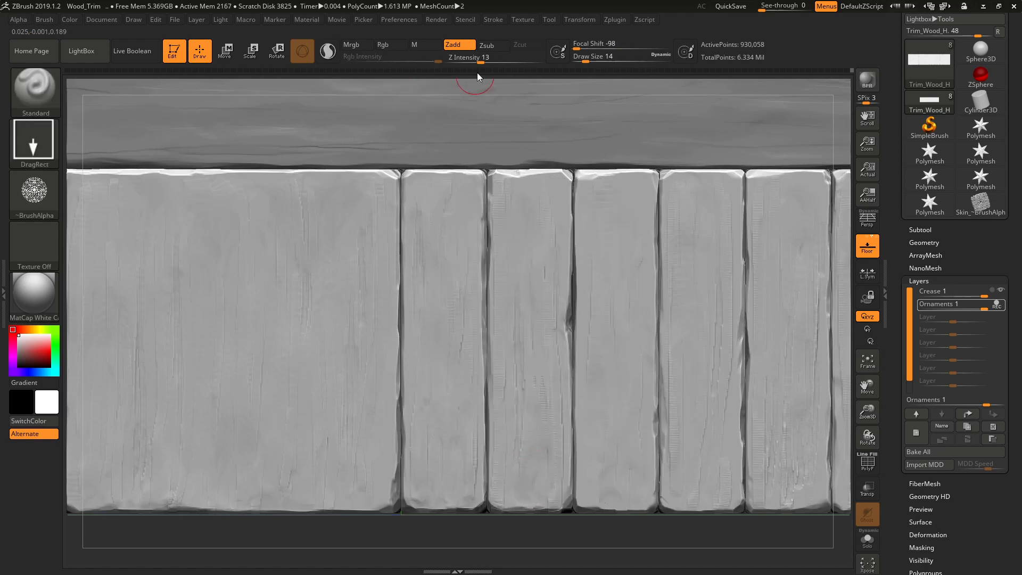
Lower the brush's Z Intensity to 6 and test the shallower rosette on the narrow planks, undoing the test stamp
text(6)
key(Return)
drag(542, 332, 562, 572)
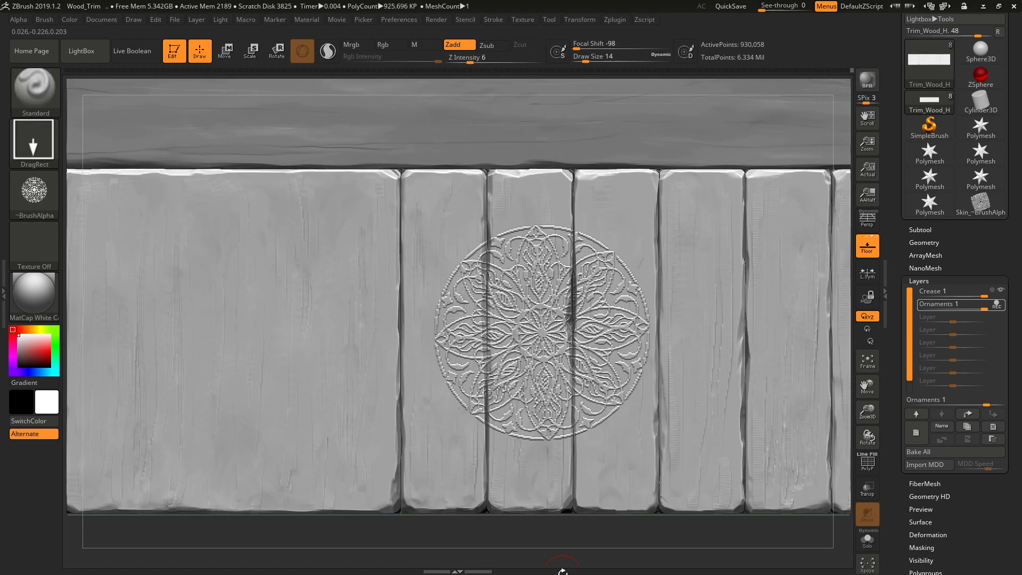
key(ctrl+z)
Stamp the rosette across the first four narrow planks, centred near the seam between the second and third planks
ctrl+right_drag(557, 474, 537, 293)
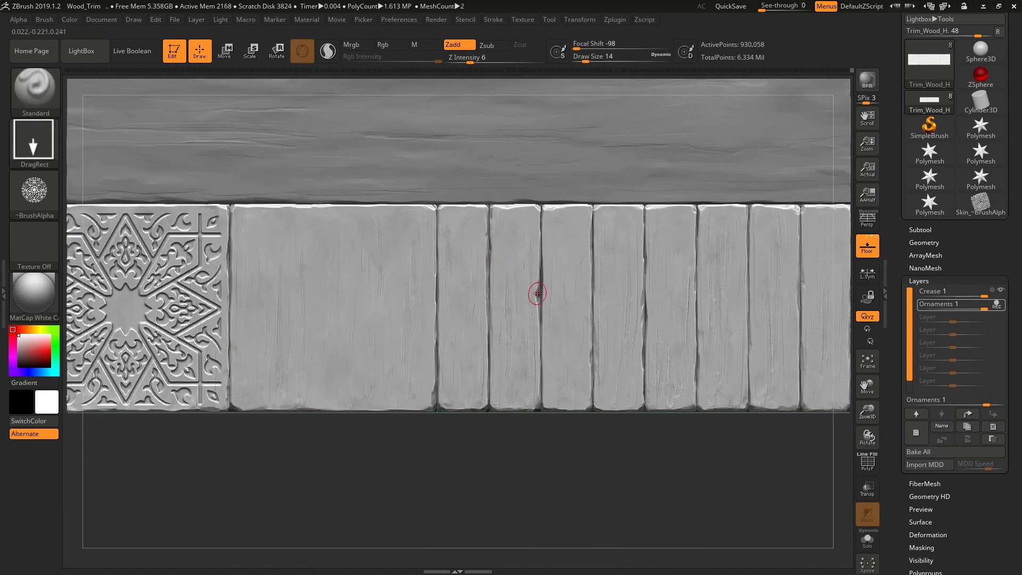
drag(540, 319, 554, 531)
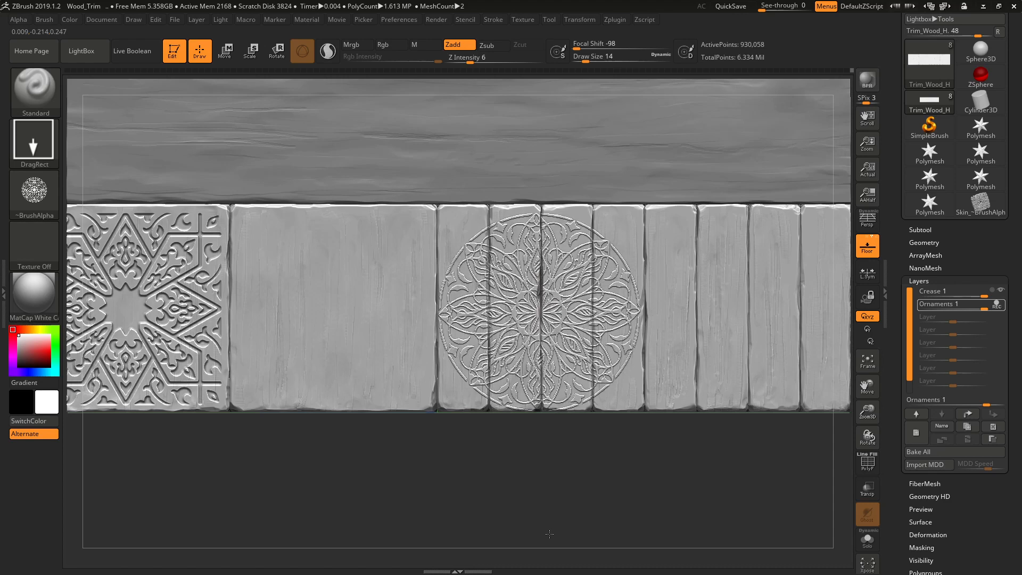
key(ctrl+z)
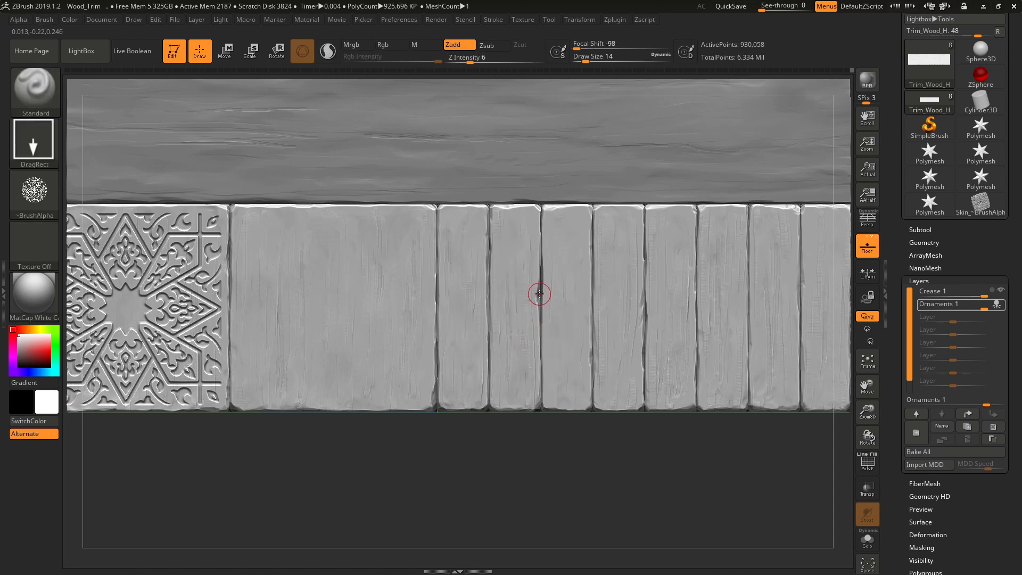
drag(538, 436, 553, 483)
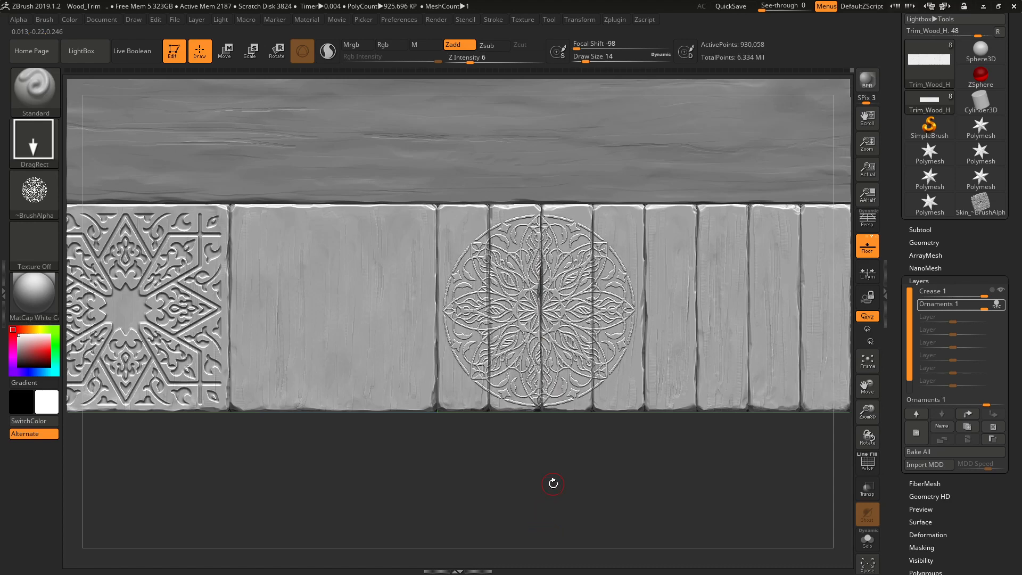
Undo the rosette stamp and try larger placements centred on the seam between the second and third narrow planks, undoing each
key(ctrl+z)
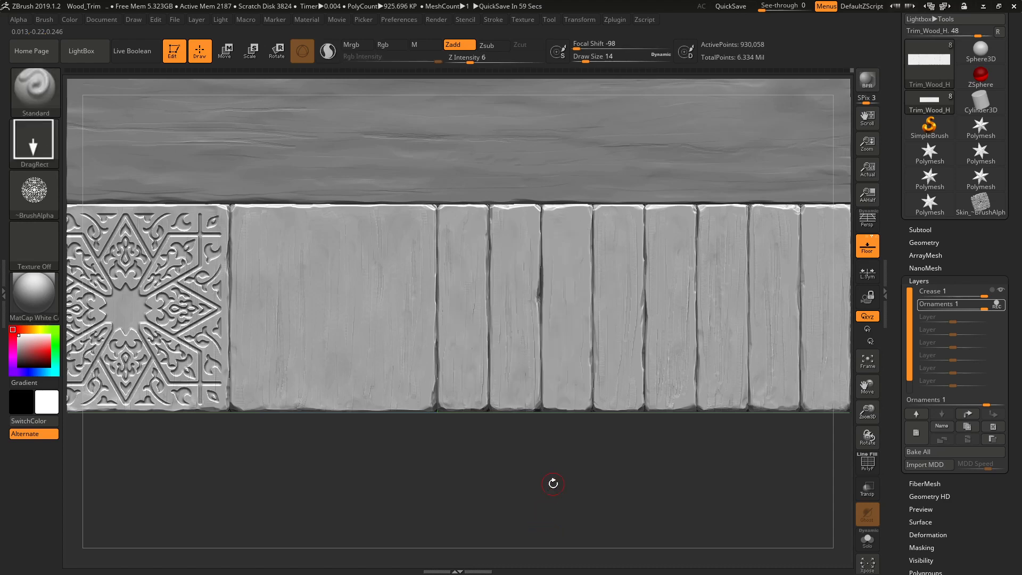
drag(539, 312, 543, 530)
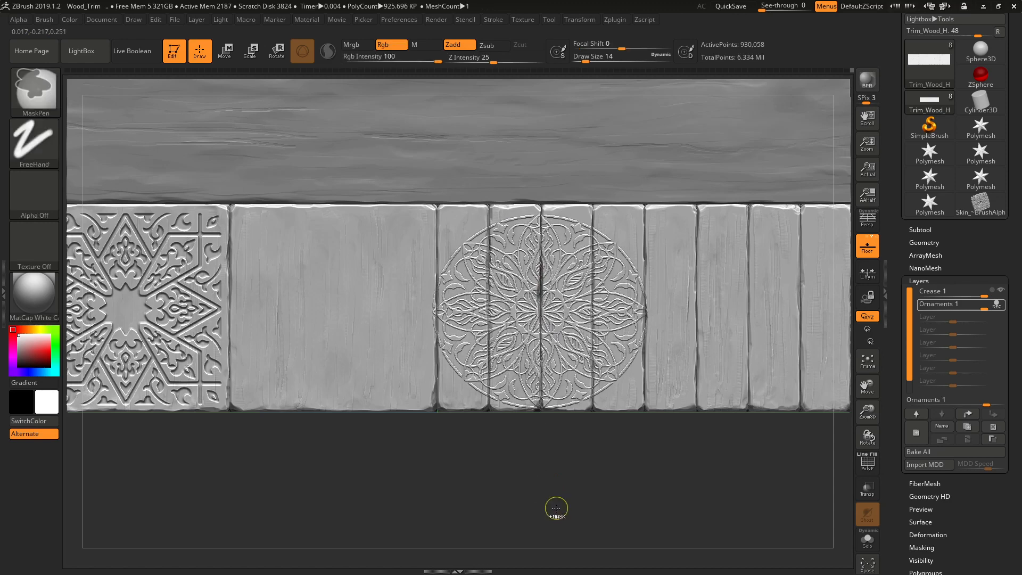
key(ctrl+z)
drag(542, 295, 540, 530)
key(ctrl+z)
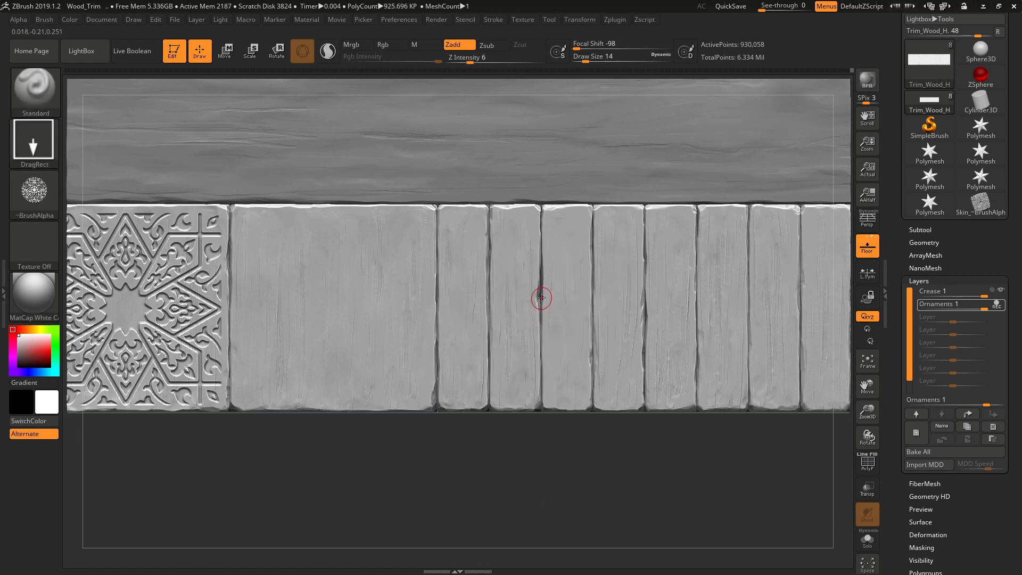
Redo the rosette stamp at Z Intensity 6 across the first four narrow planks, centred near their middle seam, undoing misplaced attempts
drag(541, 318, 540, 522)
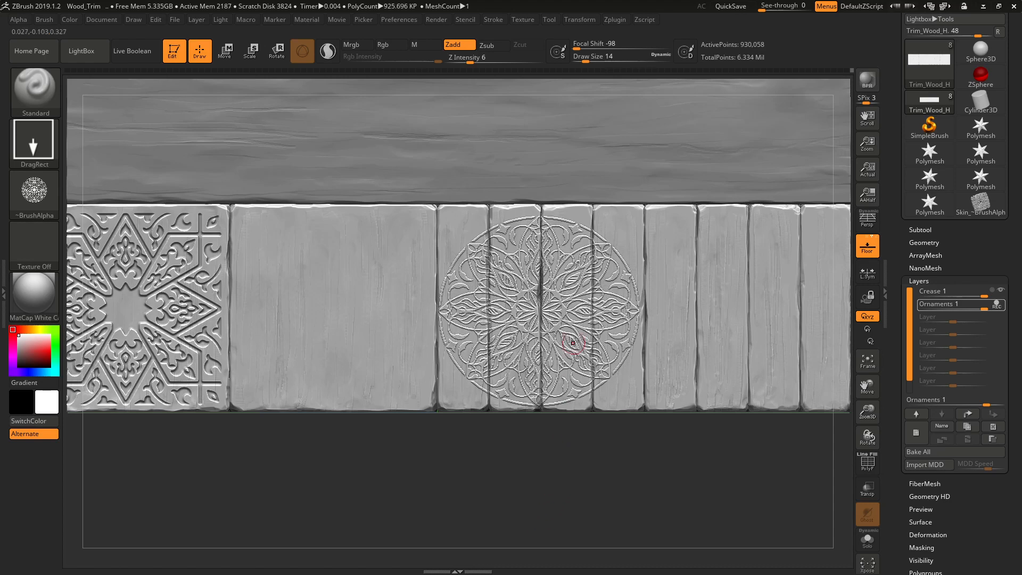
alt+right_drag(574, 376, 502, 220)
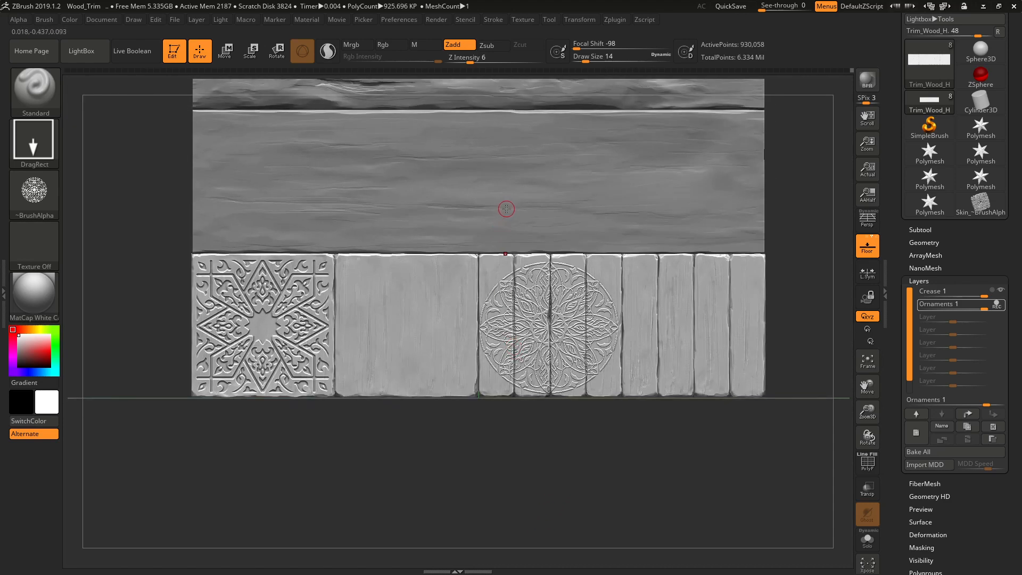
drag(529, 284, 569, 279)
alt+right_drag(580, 314, 632, 392)
key(ctrl+z)
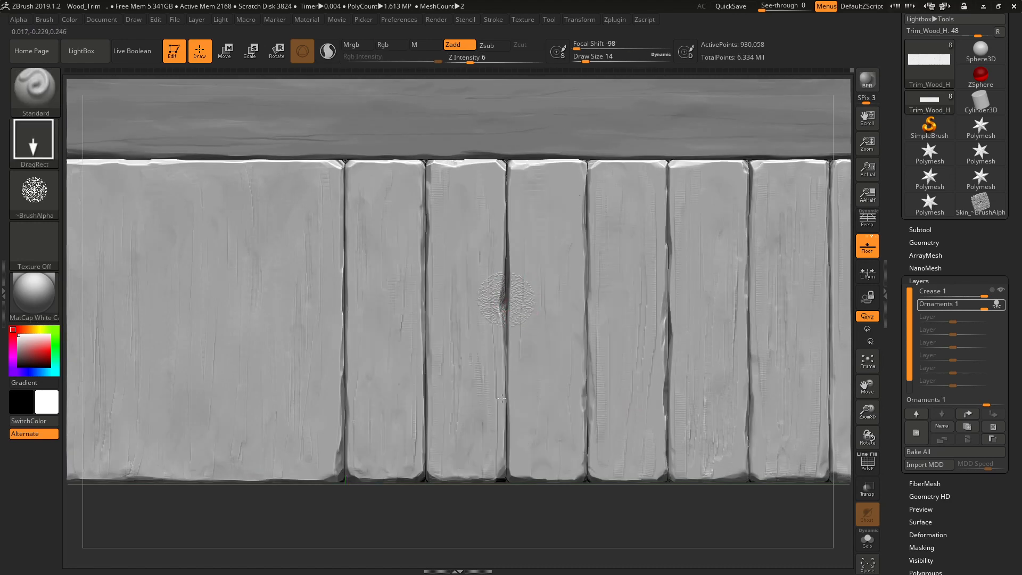
drag(501, 398, 507, 434)
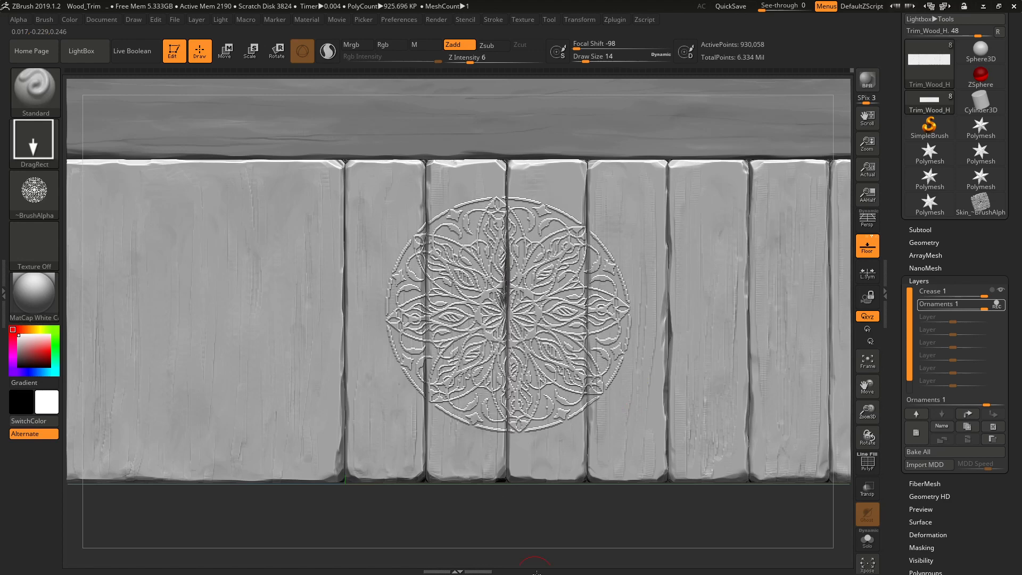
key(ctrl+z)
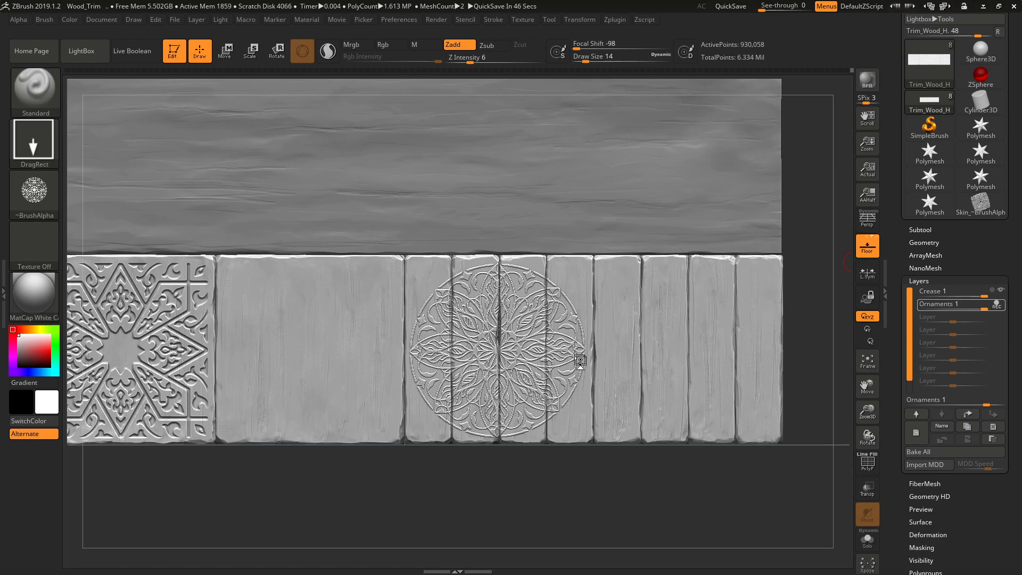
Switch to File Explorer and look through the remaining ornament(1) patterns and the ornament (2) folder for another ornament alpha
key(alt+Tab)
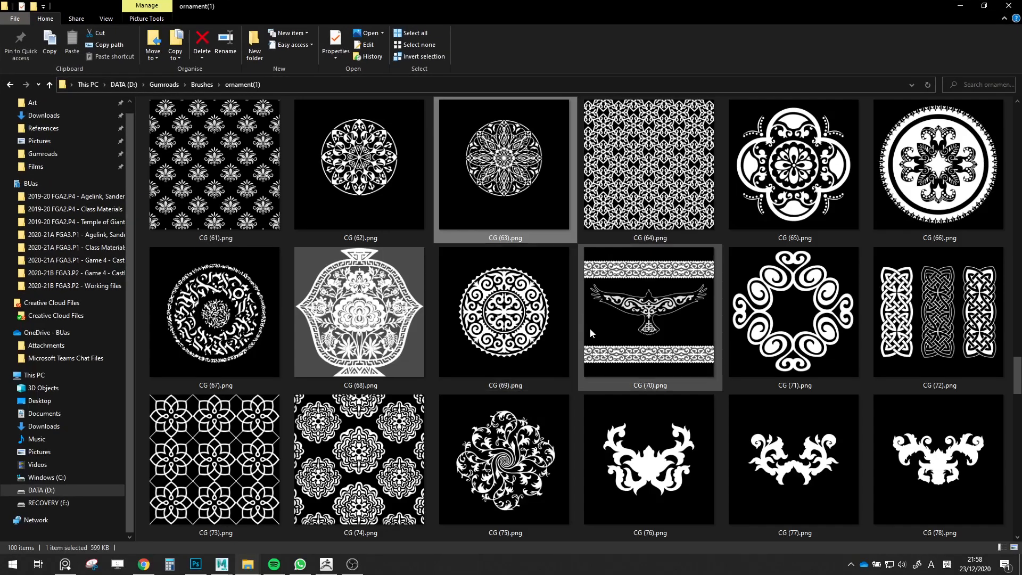
scroll(590, 328, down, 5)
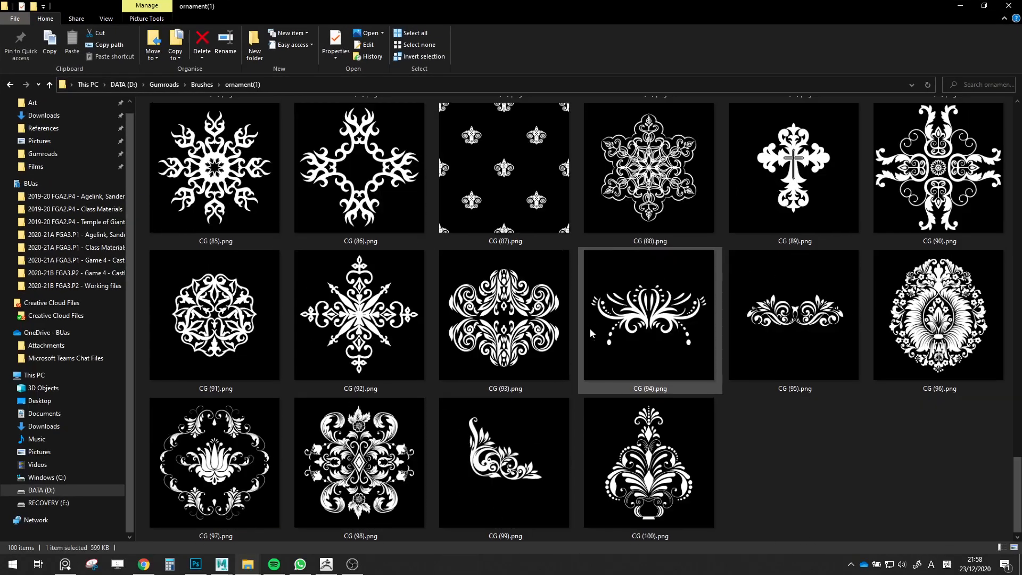
click(201, 84)
double_click(516, 216)
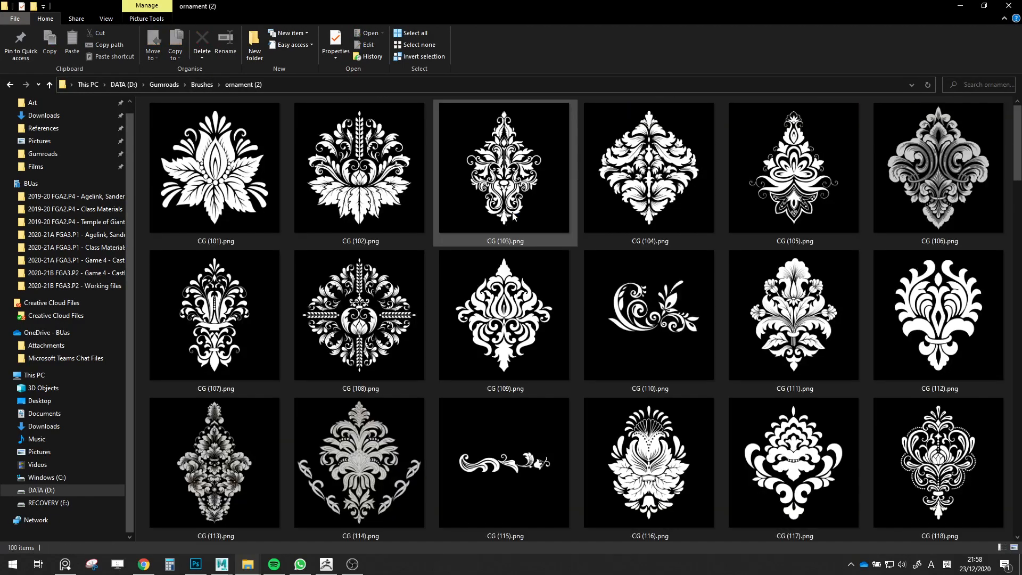
scroll(509, 228, down, 7)
scroll(510, 228, down, 7)
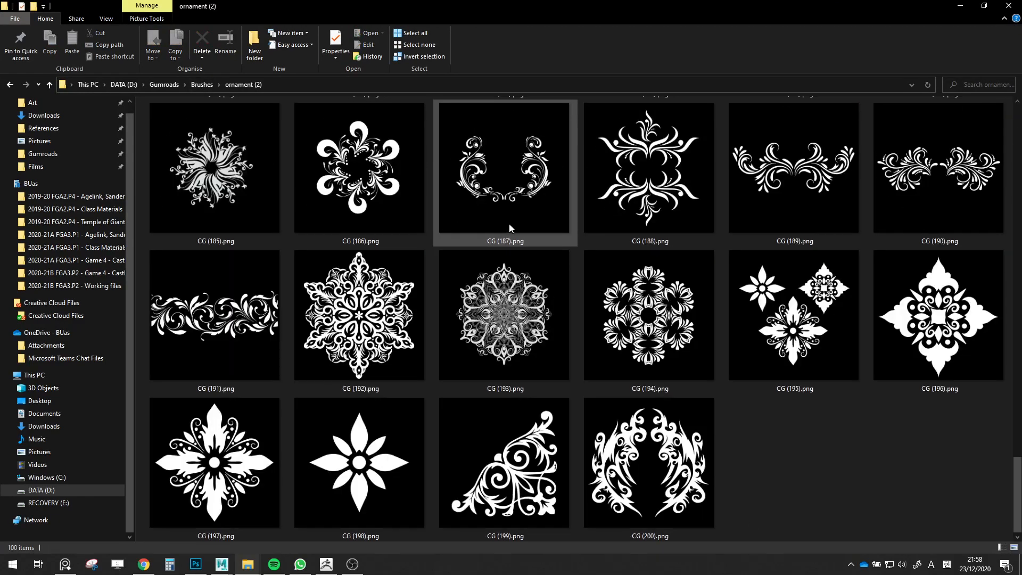
Return to the ornament(1) folder and examine its patterns for one that suits the next plank panel
click(203, 85)
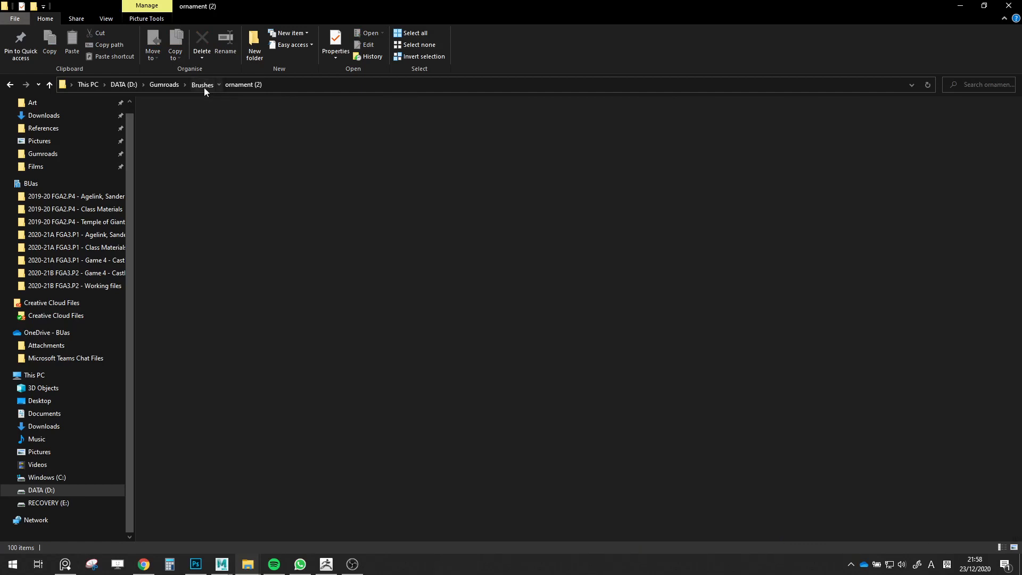
double_click(578, 218)
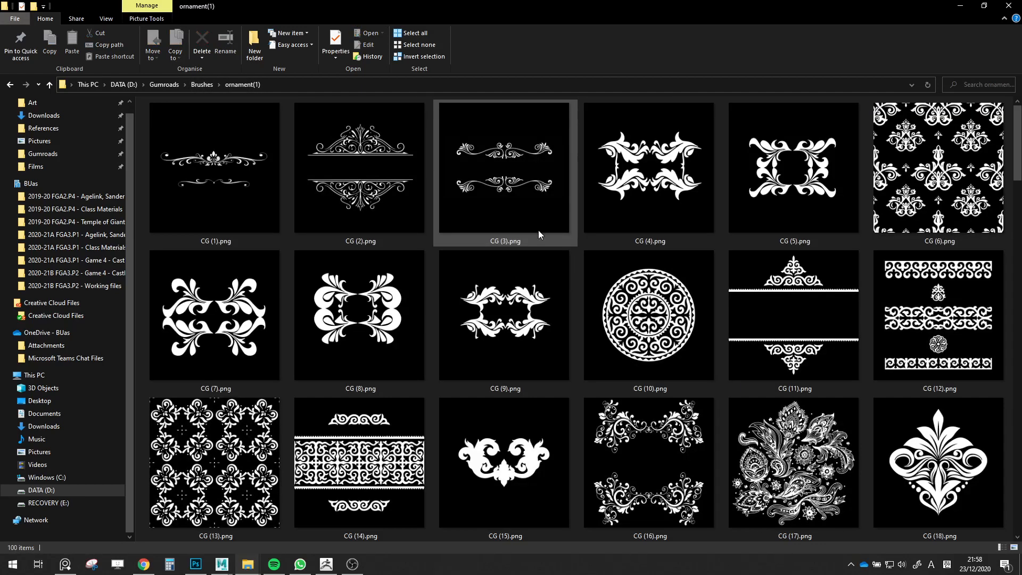
scroll(522, 275, down, 1)
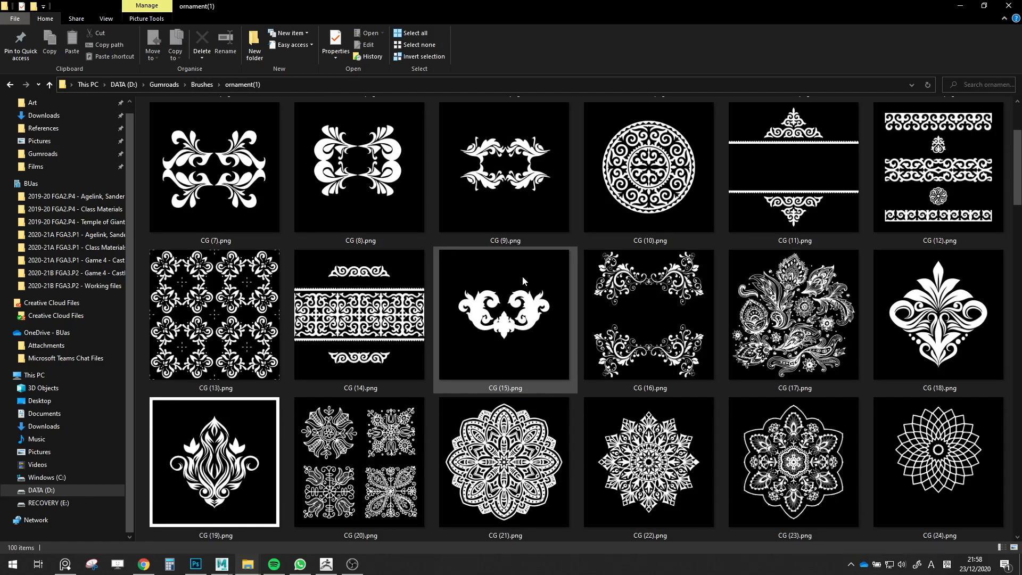
scroll(589, 330, down, 1)
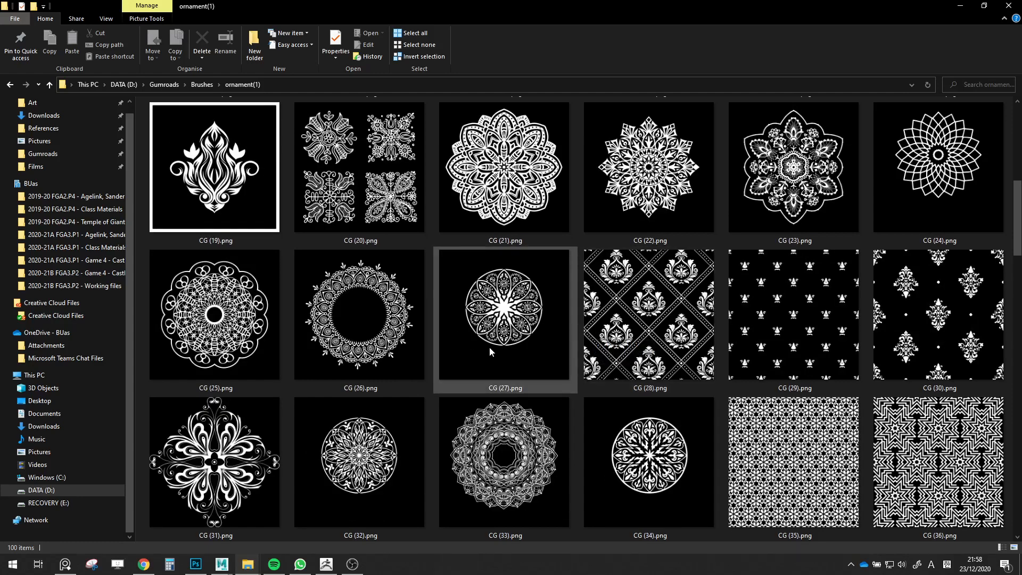
scroll(539, 363, down, 4)
scroll(538, 362, up, 2)
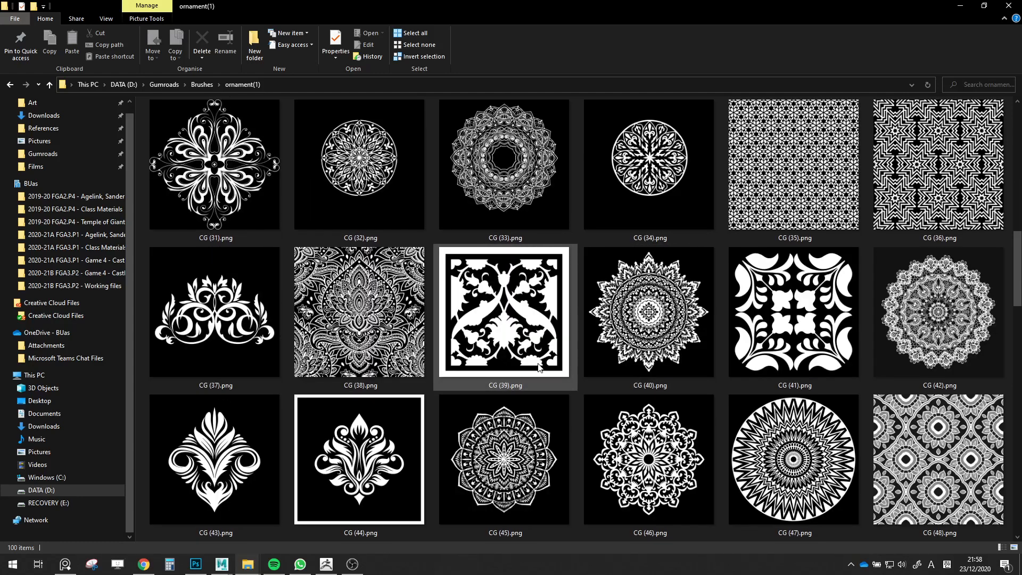
scroll(712, 356, down, 4)
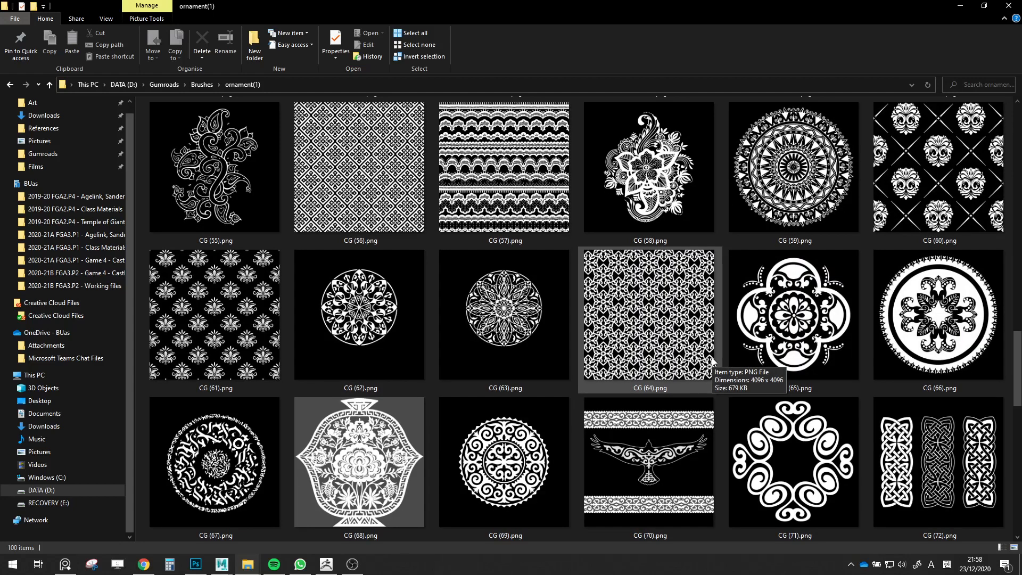
scroll(712, 359, down, 2)
scroll(711, 359, down, 2)
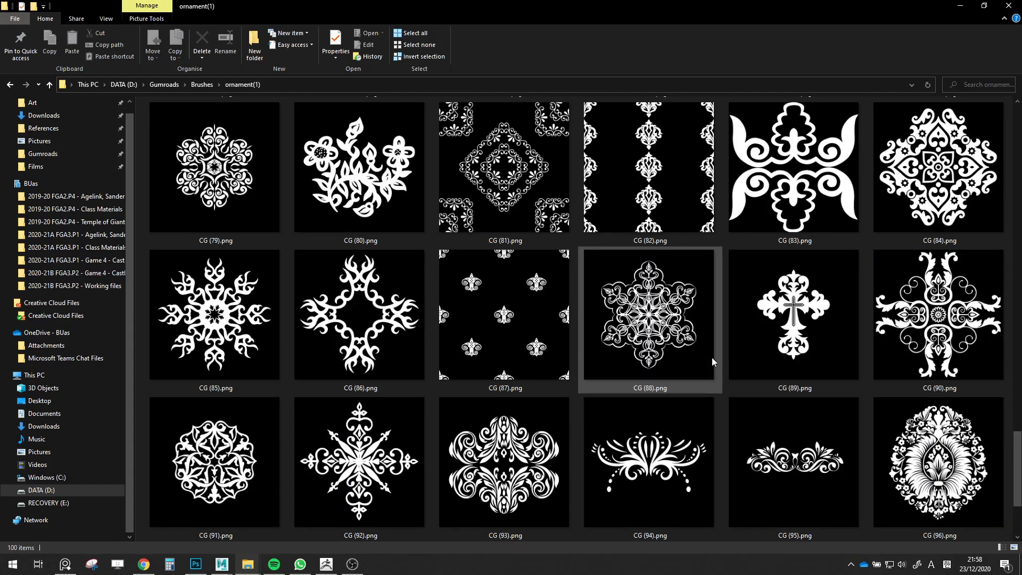
scroll(711, 356, down, 1)
scroll(711, 356, up, 2)
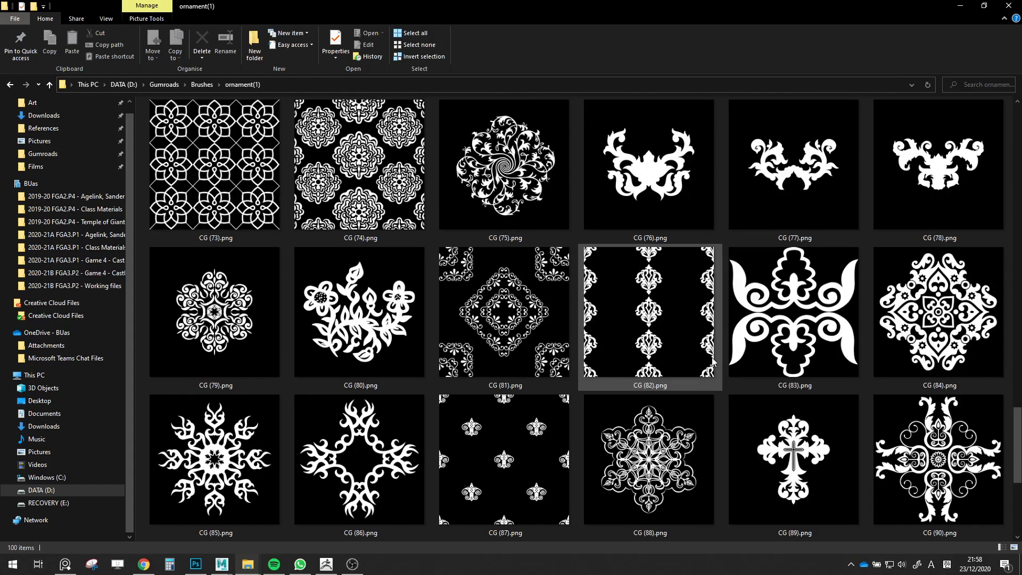
scroll(714, 360, up, 4)
scroll(711, 361, up, 2)
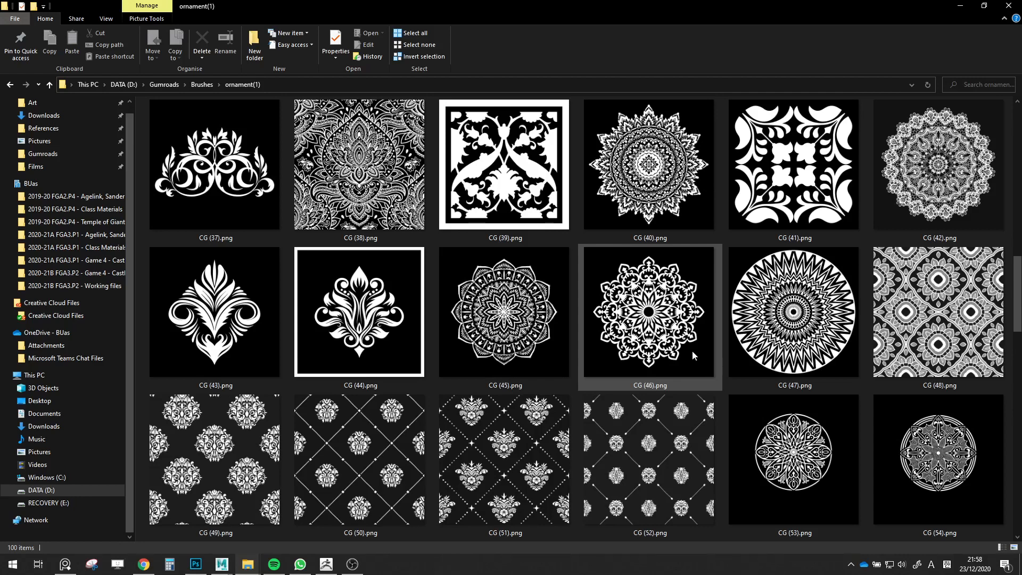
scroll(692, 351, up, 2)
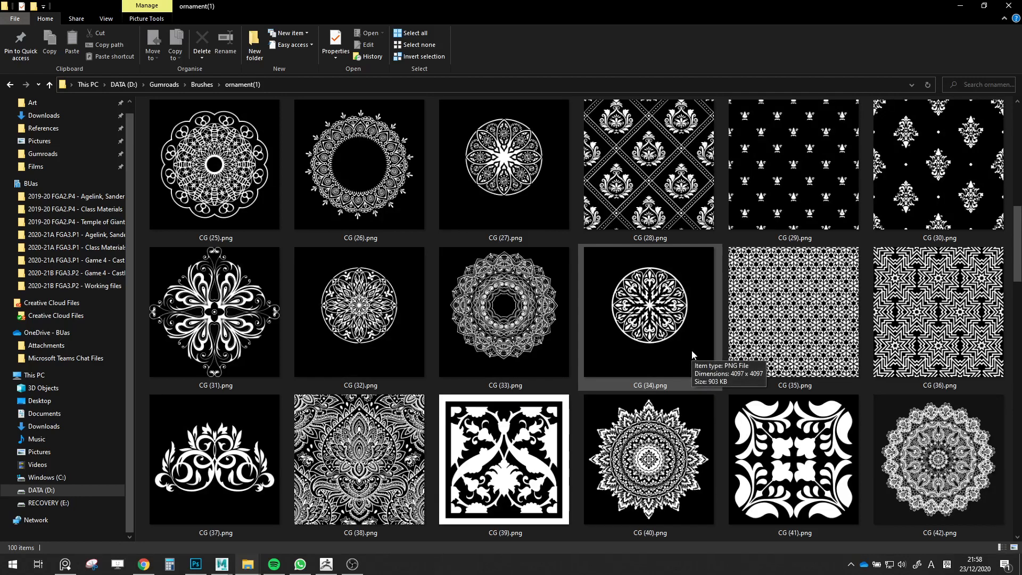
scroll(693, 355, up, 2)
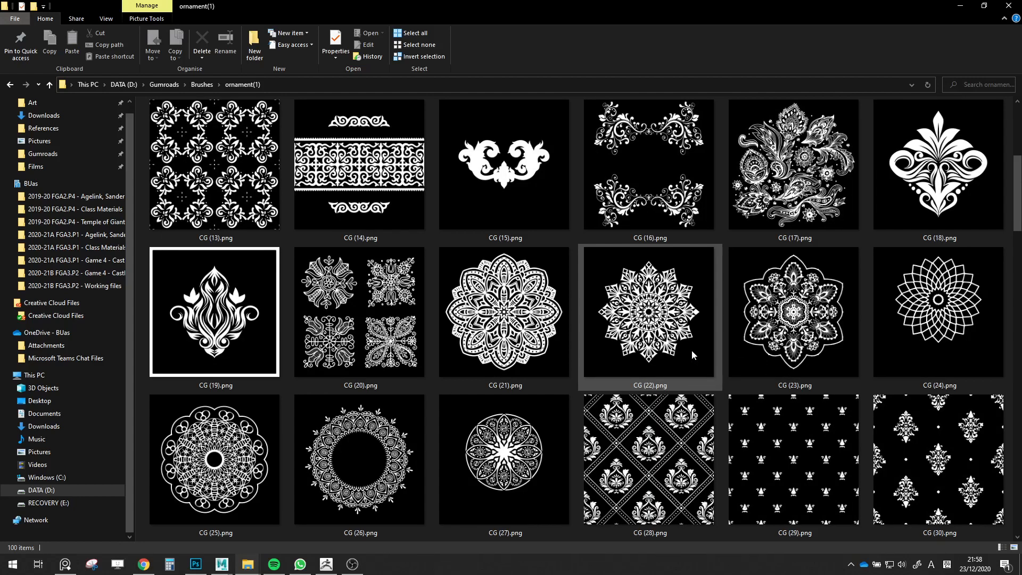
scroll(693, 354, up, 1)
scroll(693, 355, up, 1)
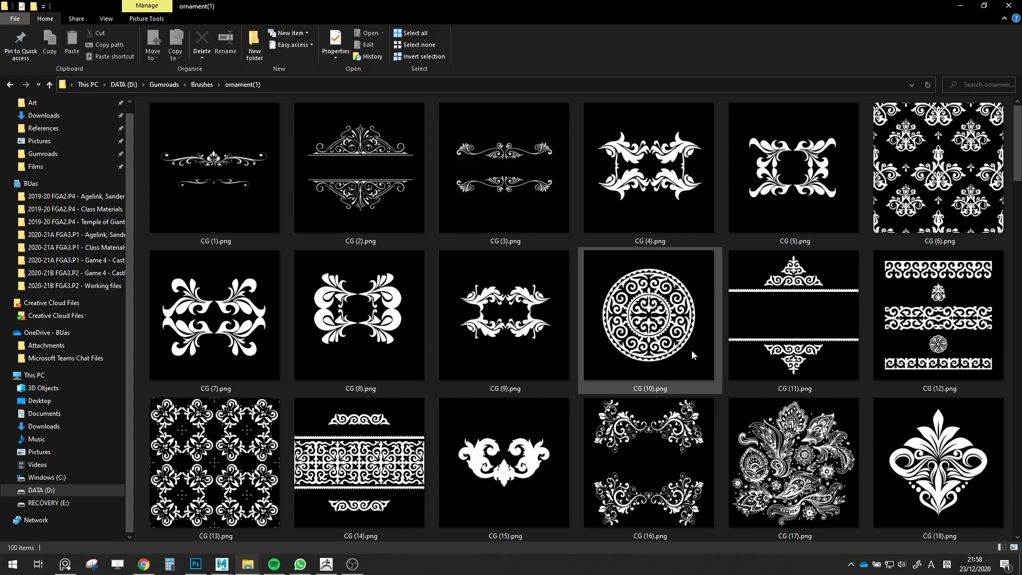
scroll(691, 354, down, 1)
scroll(693, 354, down, 2)
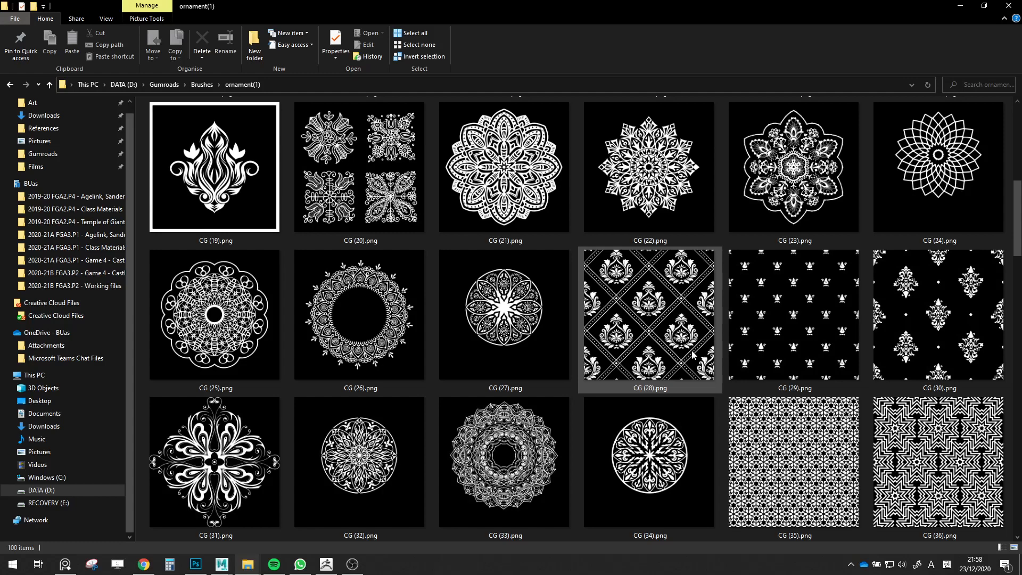
Preview the star pattern CG (36).png in Photos, compare it with the reference board's door and bench photos, and close the preview
double_click(928, 429)
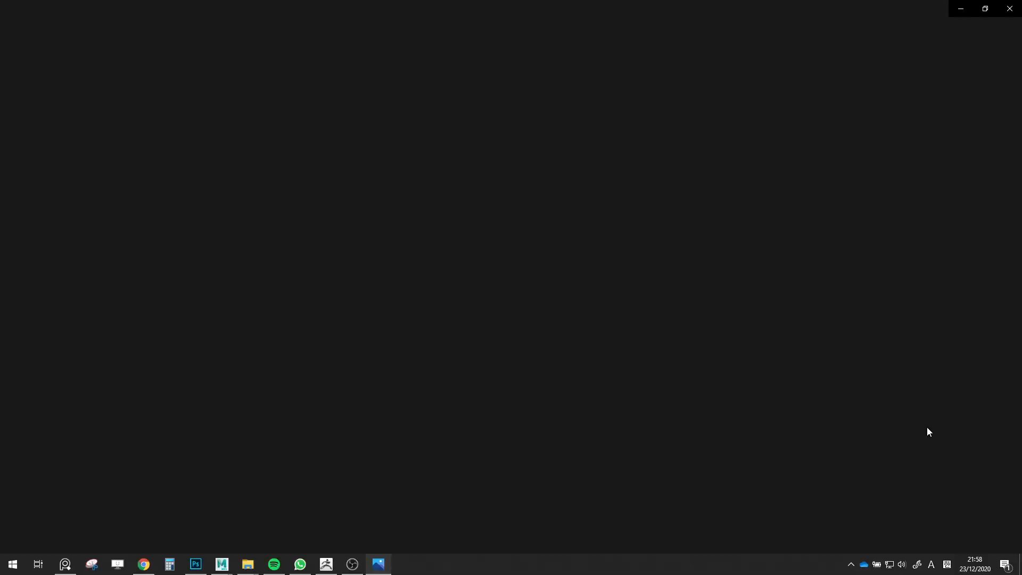
key(alt+Tab)
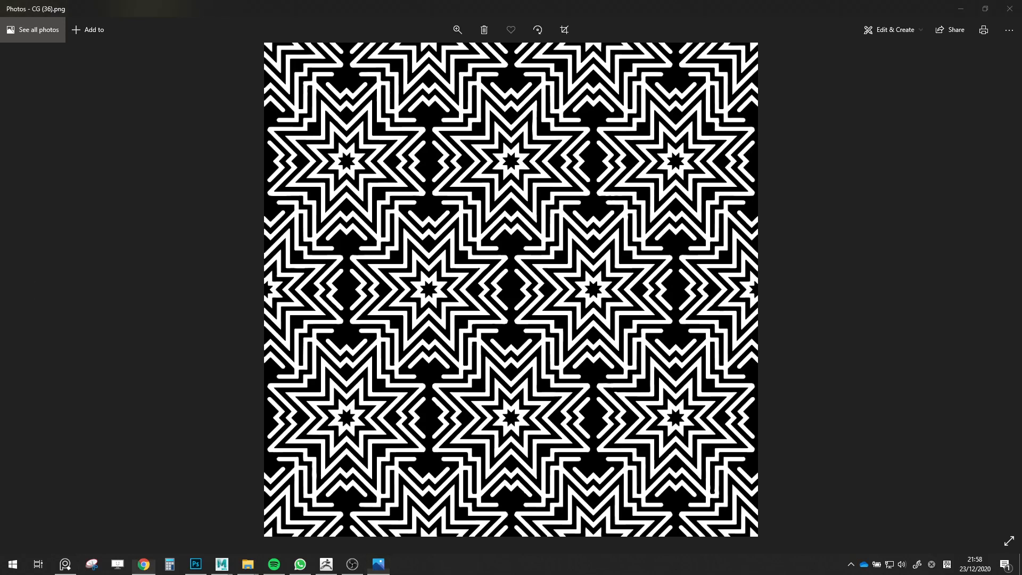
key(alt+Tab)
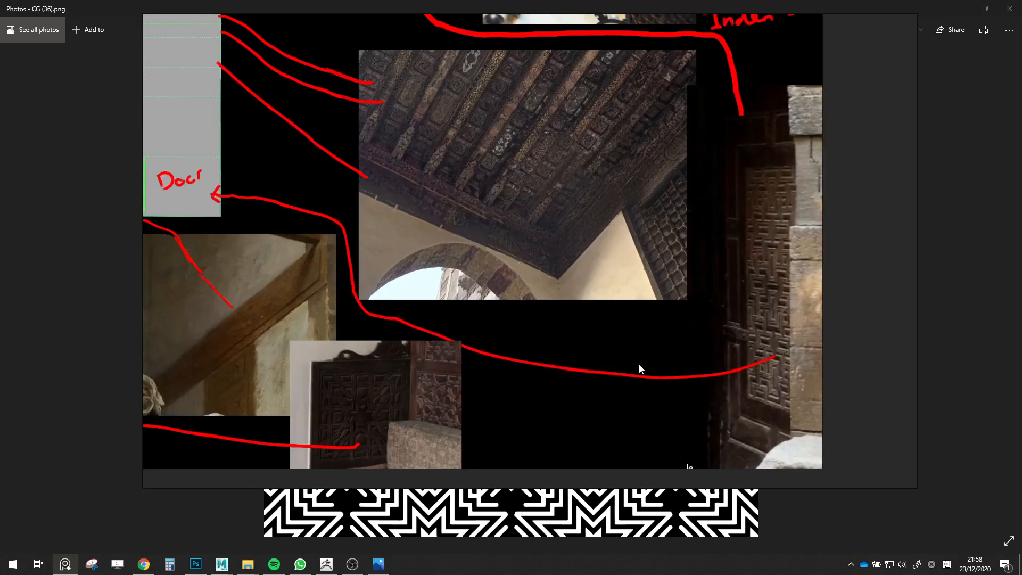
right_drag(759, 354, 909, 410)
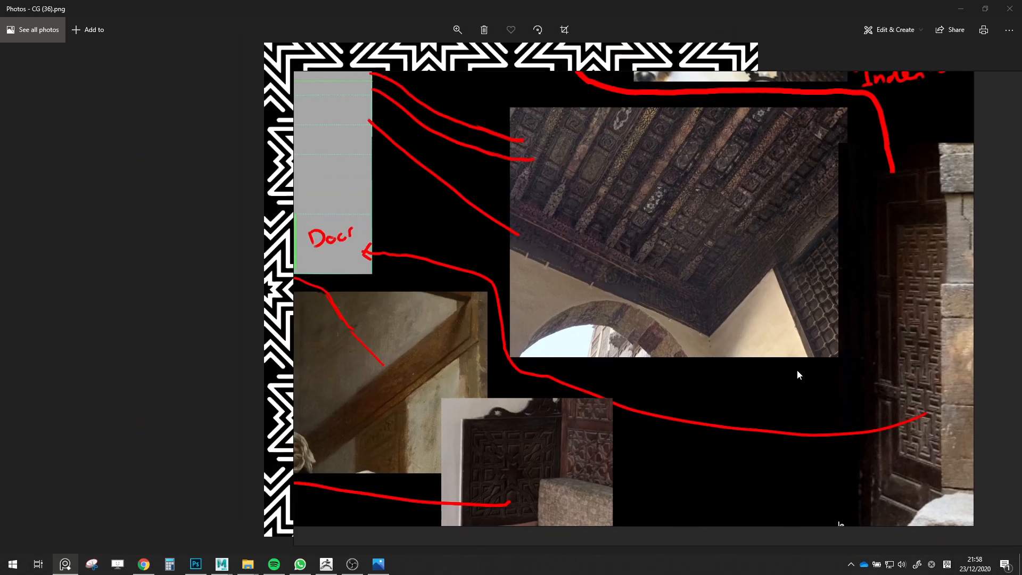
scroll(772, 364, down, 4)
middle_drag(742, 360, 749, 383)
right_drag(852, 404, 721, 391)
scroll(570, 426, up, 2)
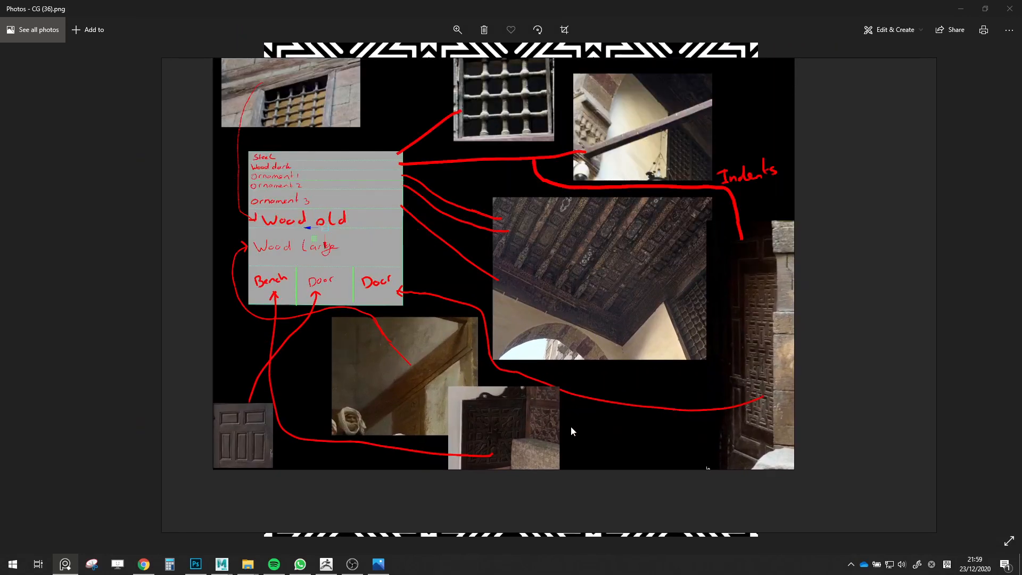
right_drag(567, 427, 1021, 448)
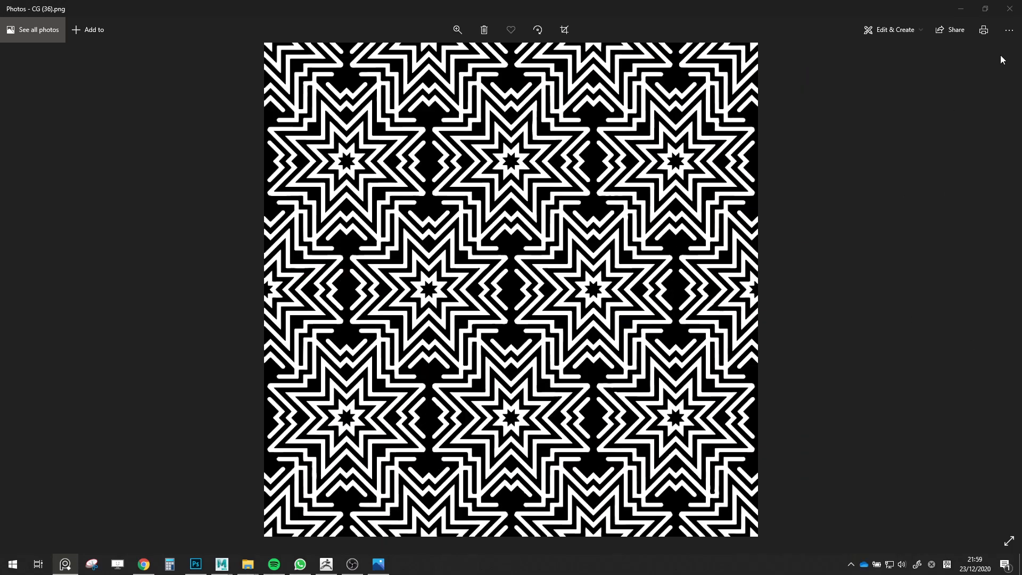
click(1010, 9)
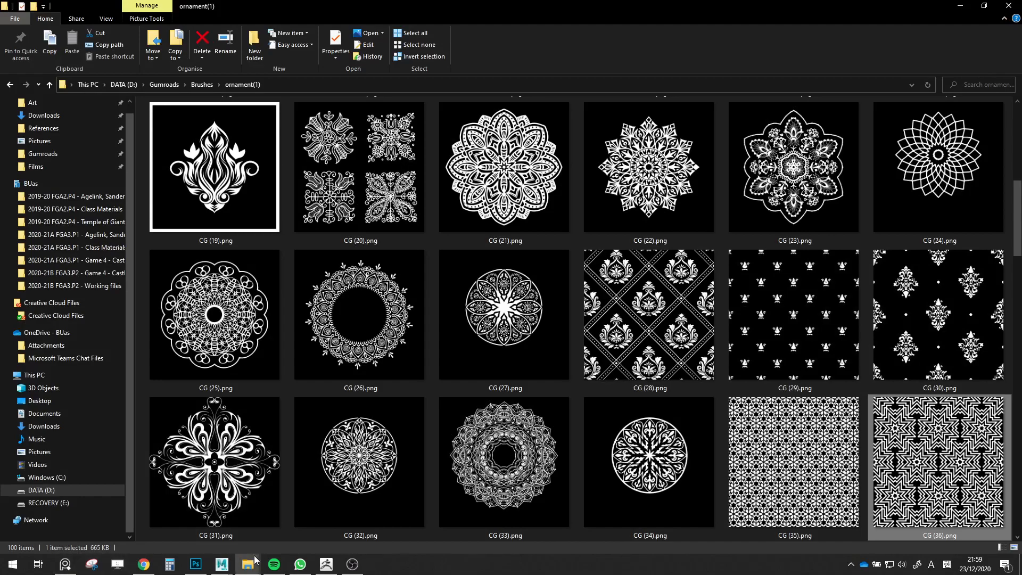
Switch to ZBrush and import CG (36).png from the ornament(1) folder as the brush alpha
click(325, 565)
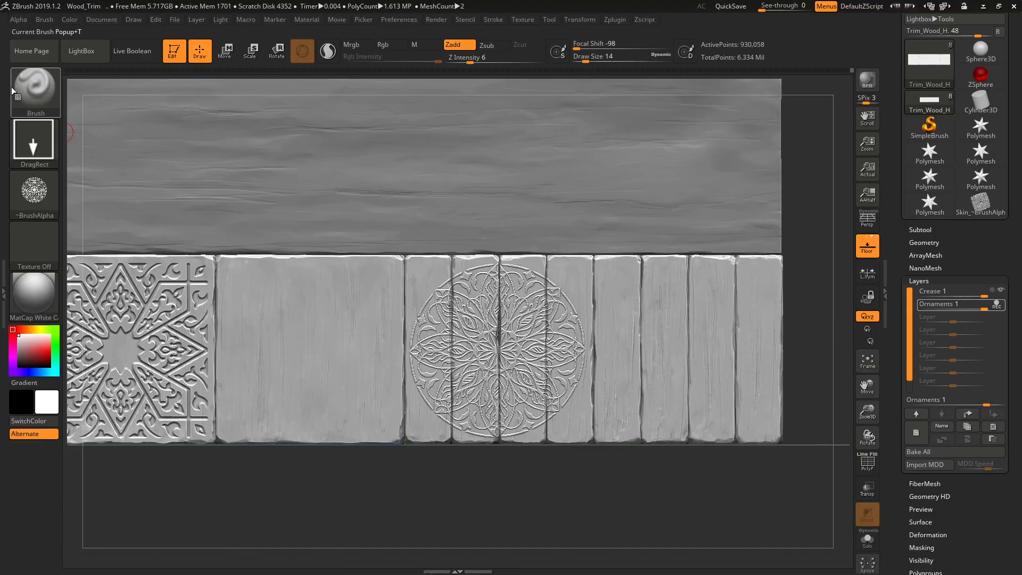
click(34, 190)
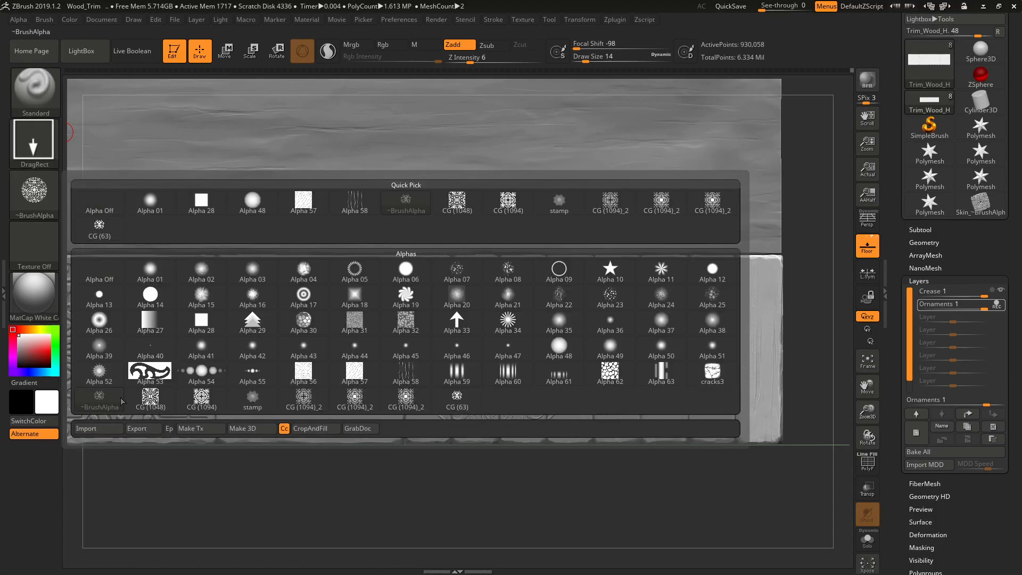
click(107, 428)
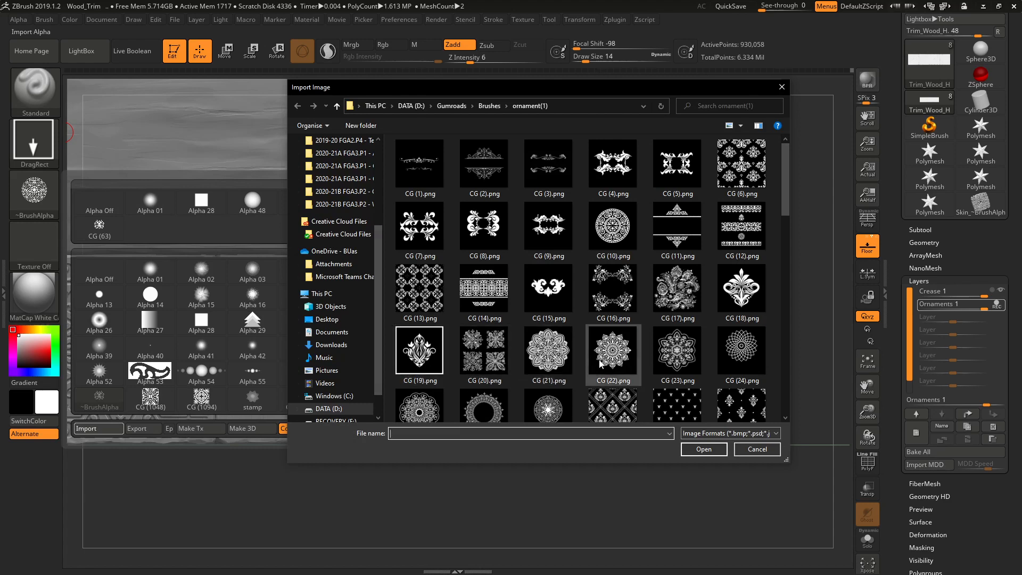
scroll(602, 364, down, 6)
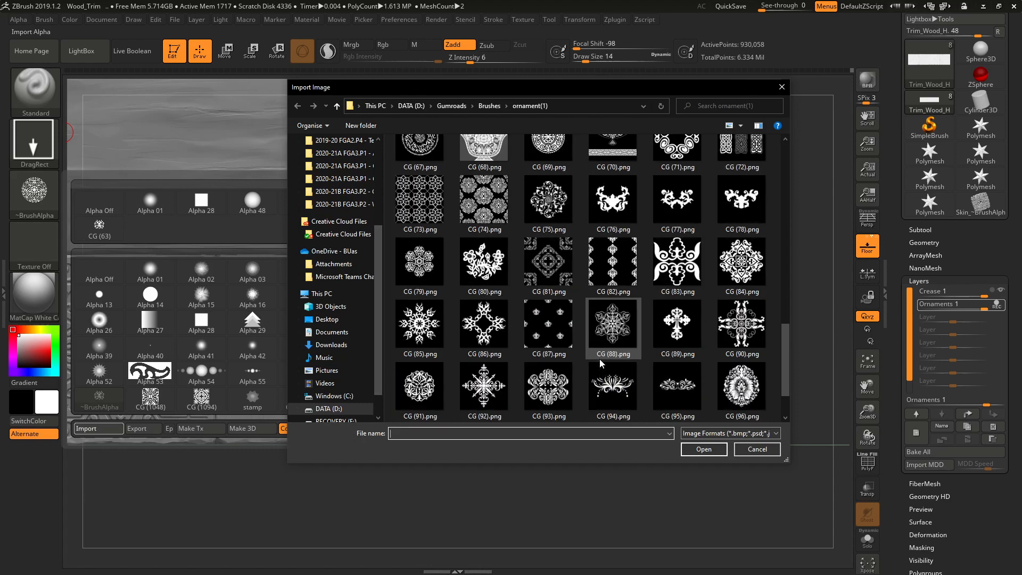
scroll(601, 363, up, 3)
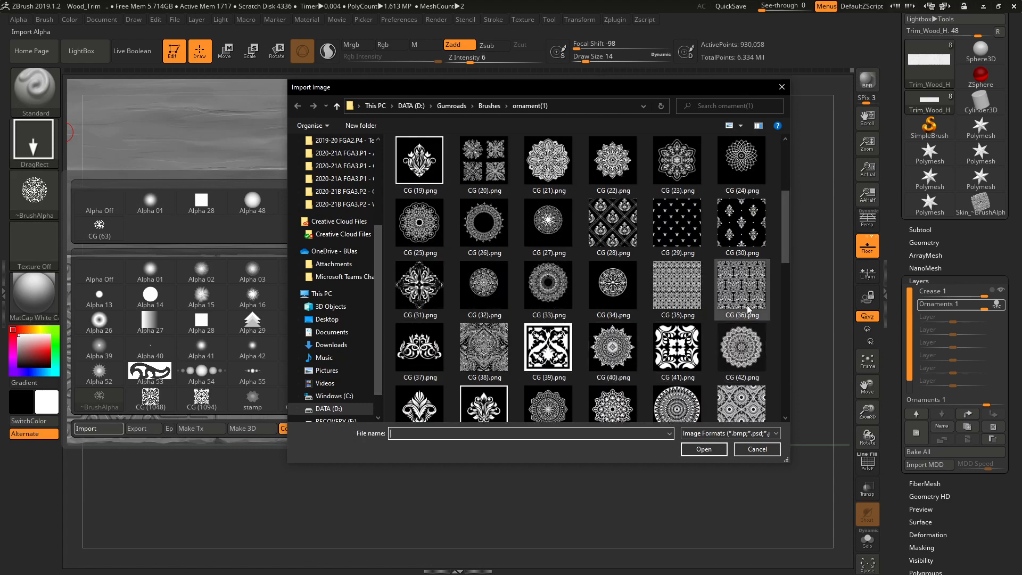
double_click(742, 288)
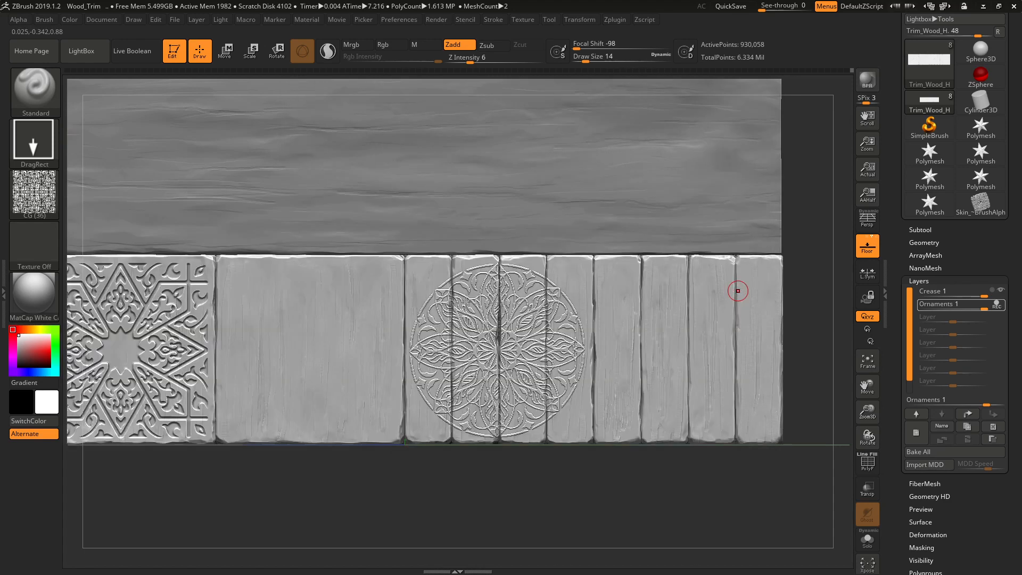
Try stamping the CG (36) star pattern over the wide plain plank at Z Intensity 6
mouse_move(307, 350)
mouse_down()
mouse_move(308, 499)
mouse_move(326, 449)
mouse_up()
key(ctrl)
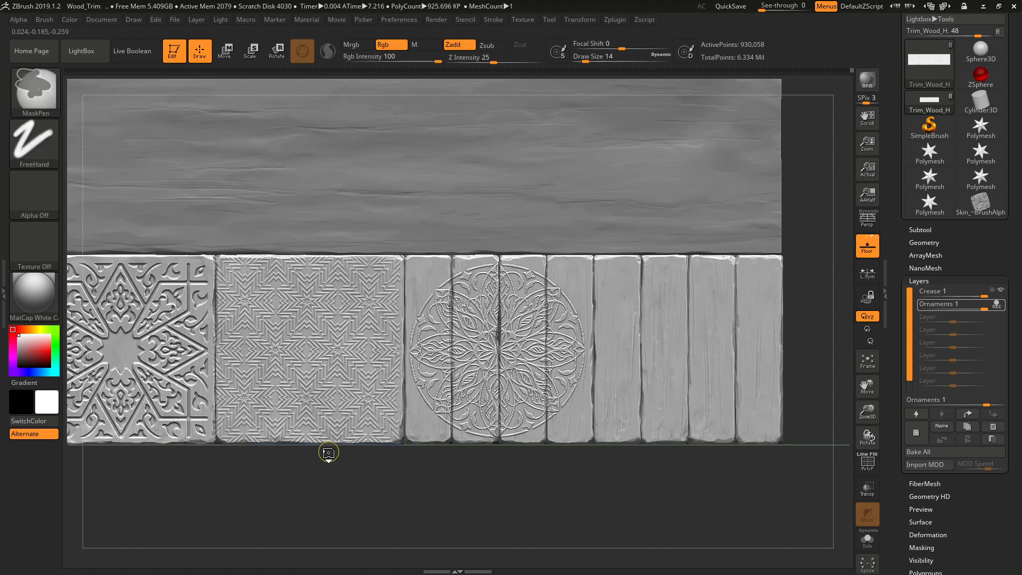
key(ctrl+z)
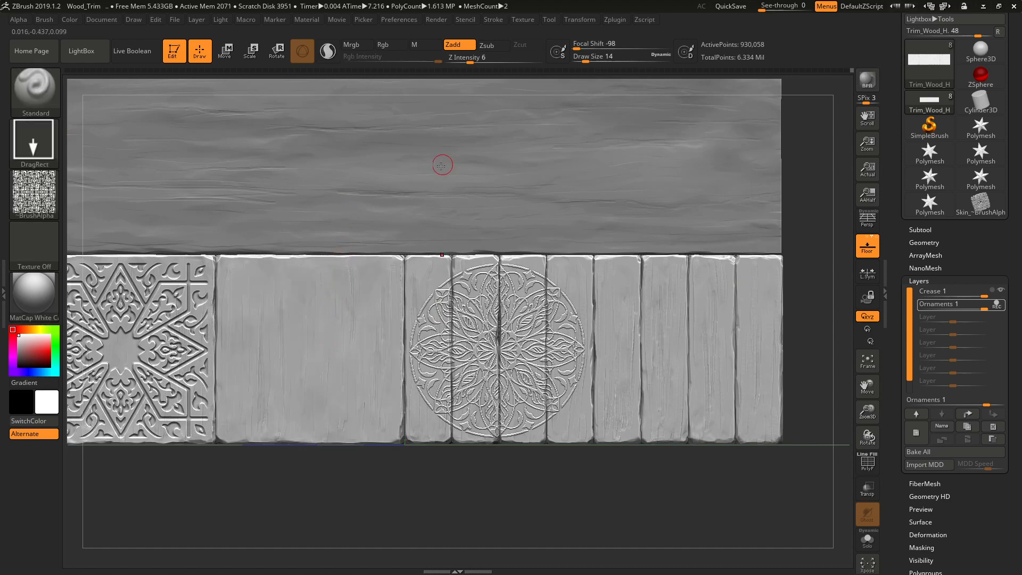
drag(311, 347, 311, 475)
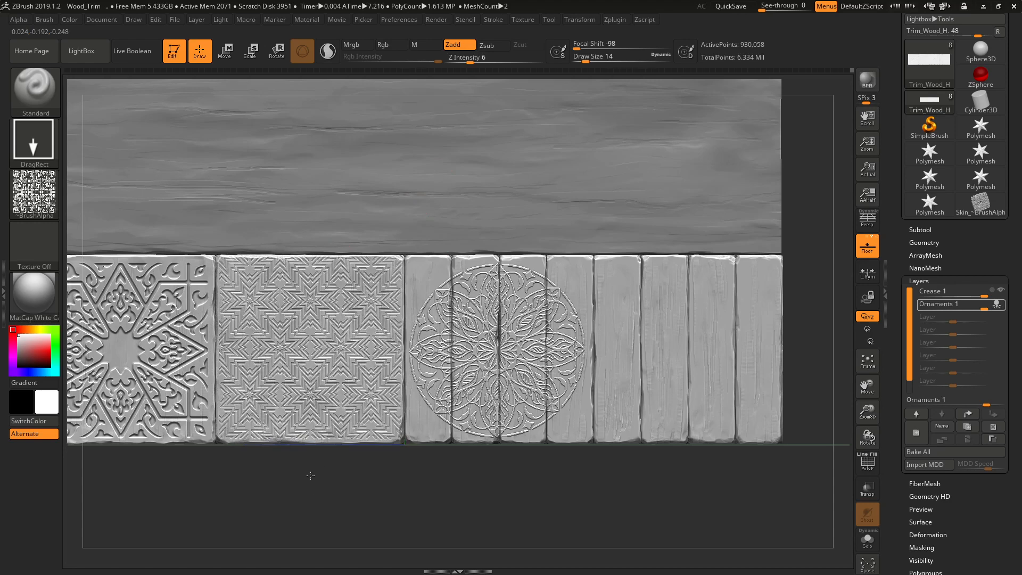
mouse_move(355, 329)
ctrl+right_down()
mouse_move(283, 305)
mouse_move(358, 312)
ctrl+right_up()
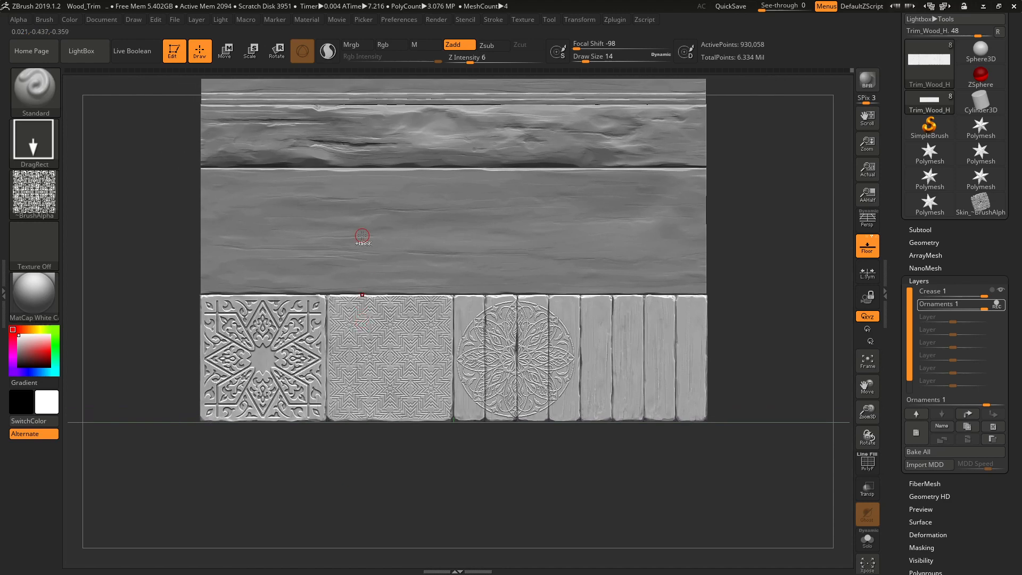
key(ctrl+z)
Set Z Intensity to 13 and try stamping the star pattern over the wide plain plank again
click(477, 58)
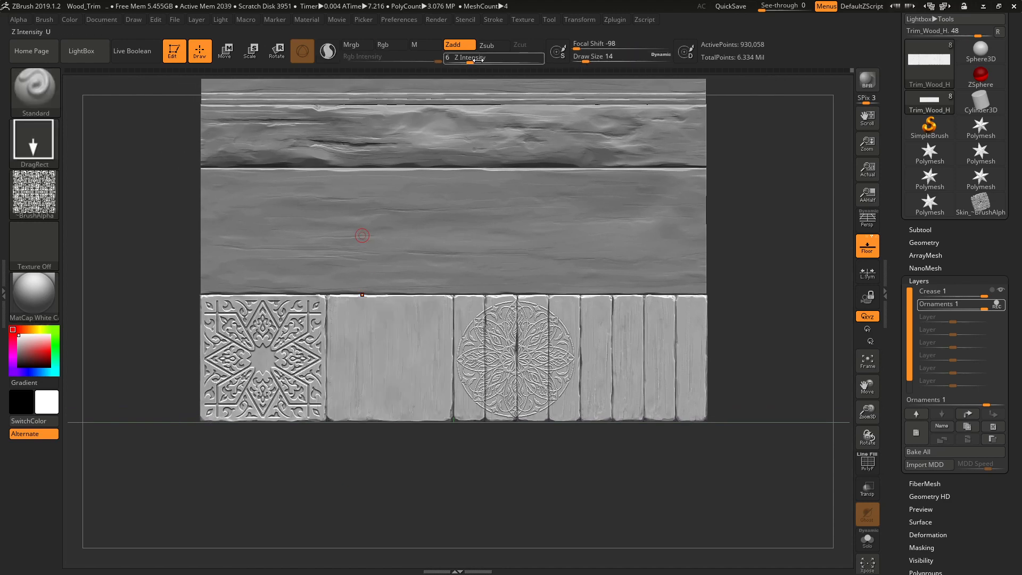
text(13)
key(Return)
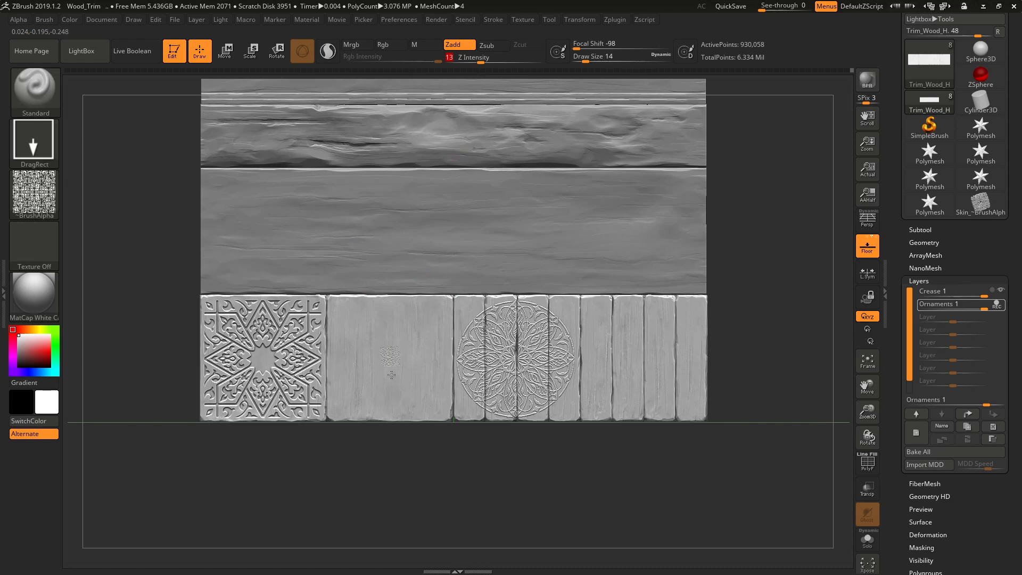
mouse_move(391, 375)
mouse_down()
mouse_move(389, 455)
mouse_move(388, 441)
mouse_up()
ctrl+right_drag(393, 403, 441, 433)
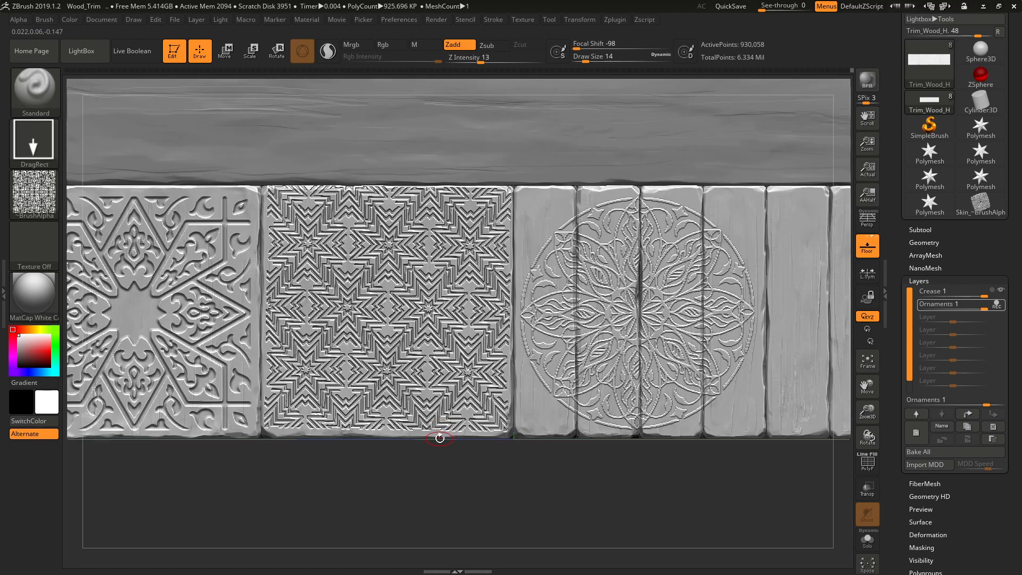
key(ctrl+z)
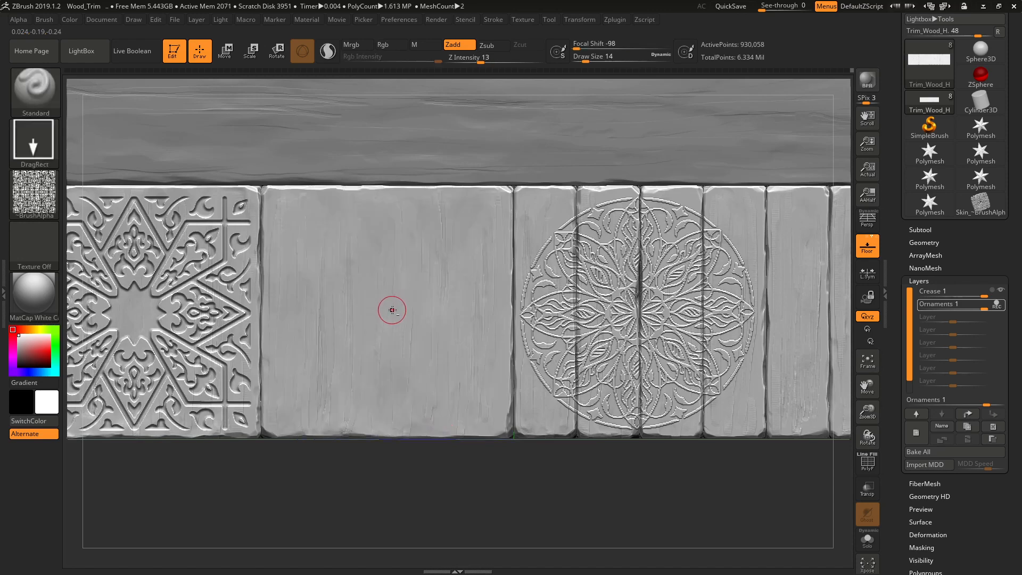
Stamp the star pattern from the wide plank's centre so it fills the plank edge to edge, undoing misplaced attempts
drag(400, 396, 385, 306)
drag(390, 432, 382, 478)
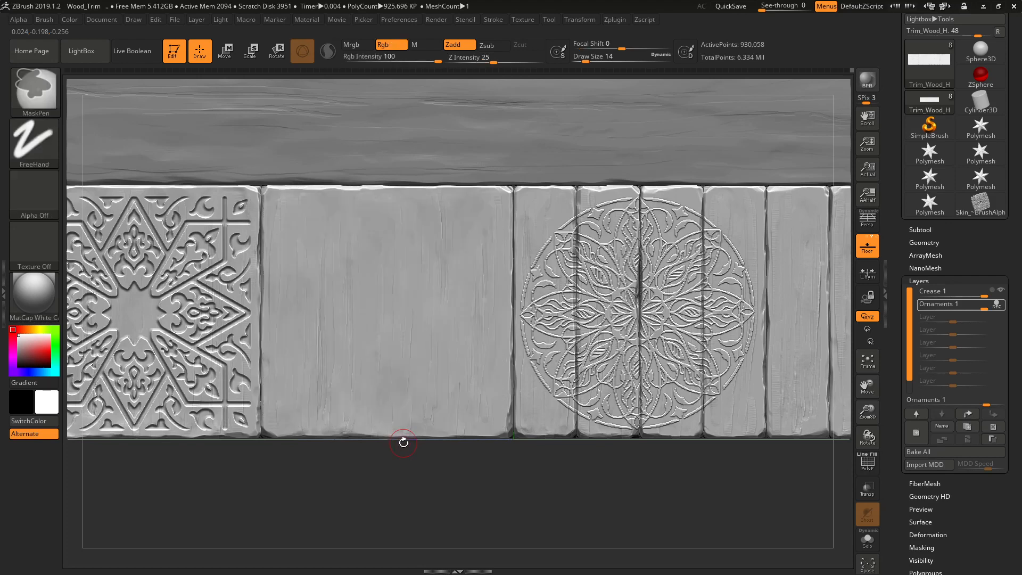
key(ctrl+z)
drag(390, 302, 390, 303)
mouse_move(383, 430)
mouse_down()
mouse_move(386, 471)
mouse_move(397, 456)
mouse_up()
key(ctrl+z)
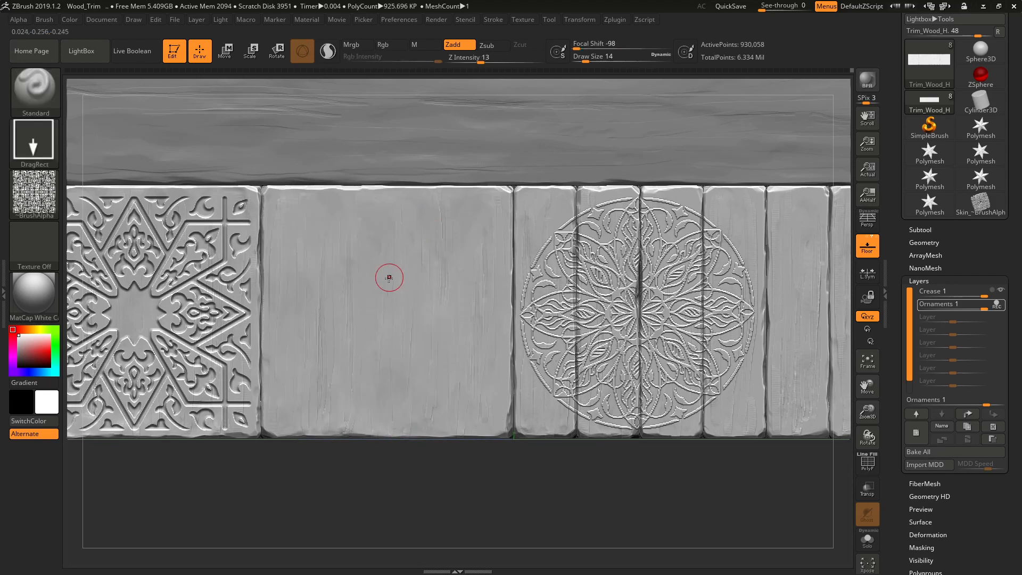
drag(383, 367, 386, 488)
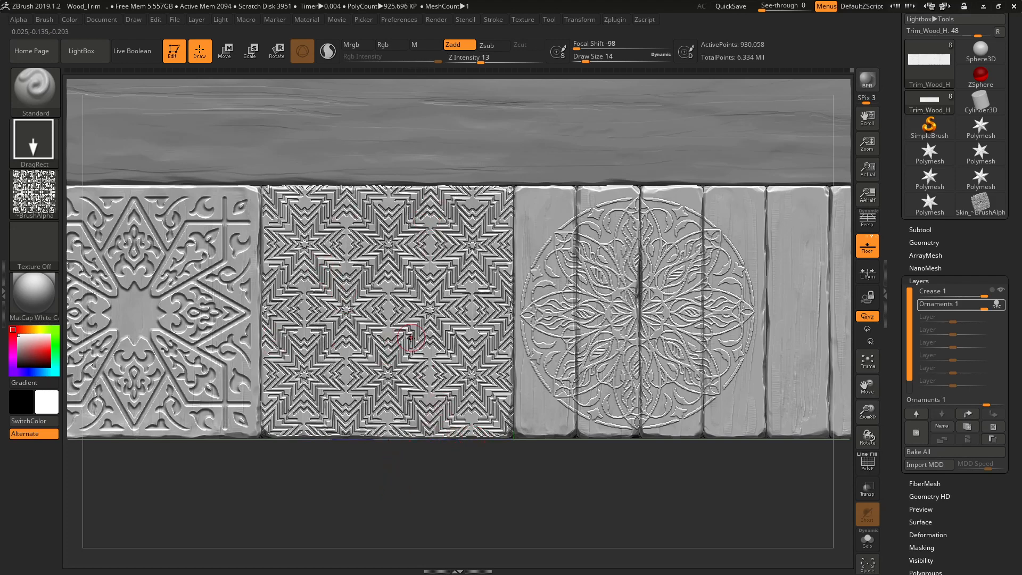
right_drag(392, 326, 372, 311)
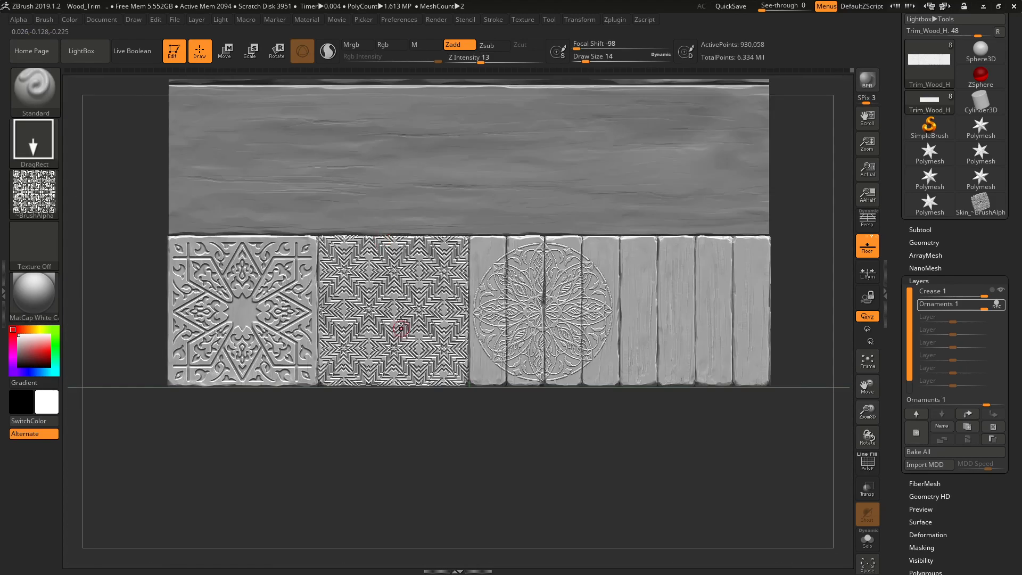
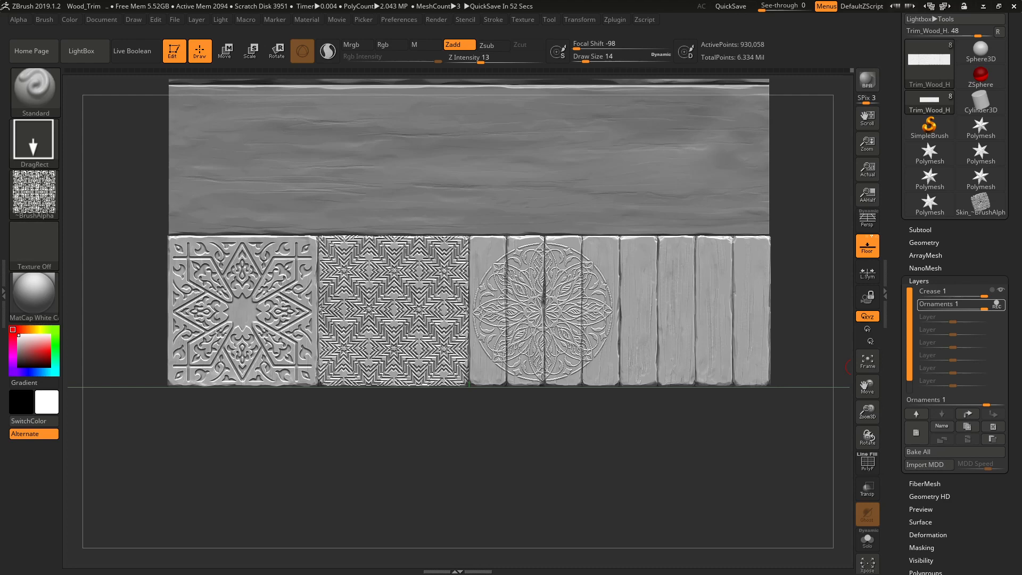
Switch to File Explorer, look through the ornament(1) and ornament (3) patterns, and preview CG (281).png in Photos
key(alt+Tab)
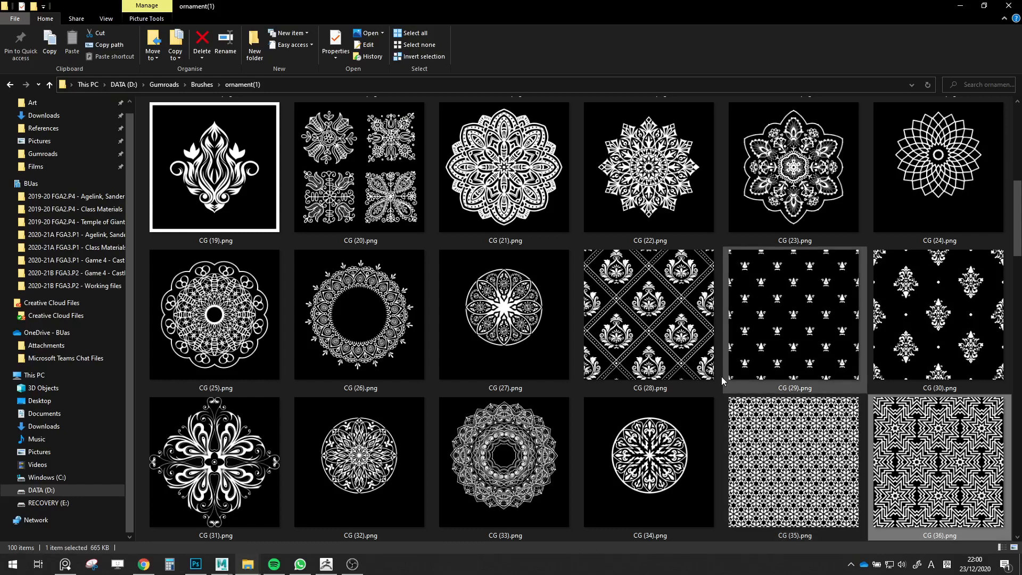
scroll(720, 376, down, 3)
scroll(575, 300, down, 3)
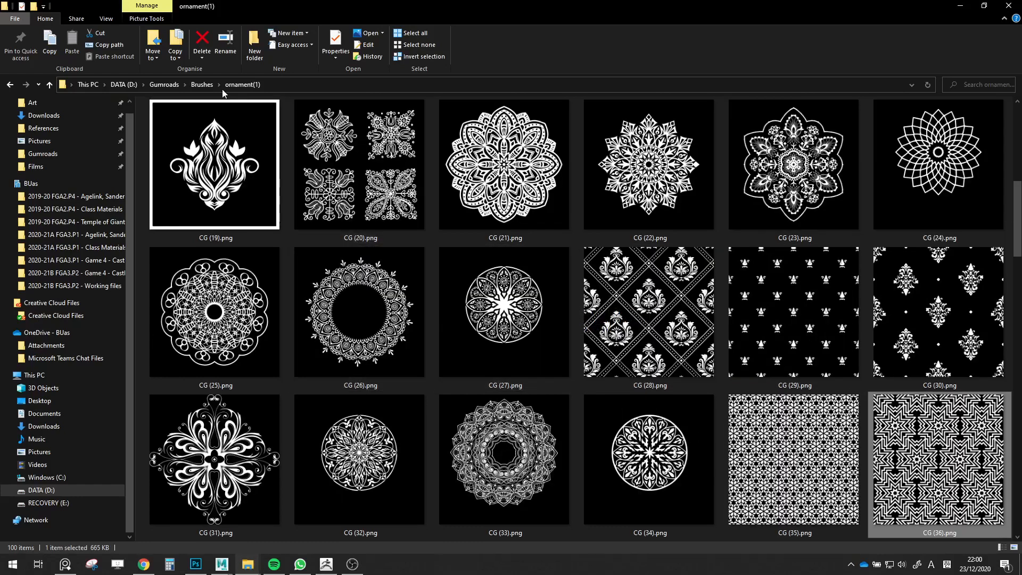
click(203, 85)
key(alt+Tab)
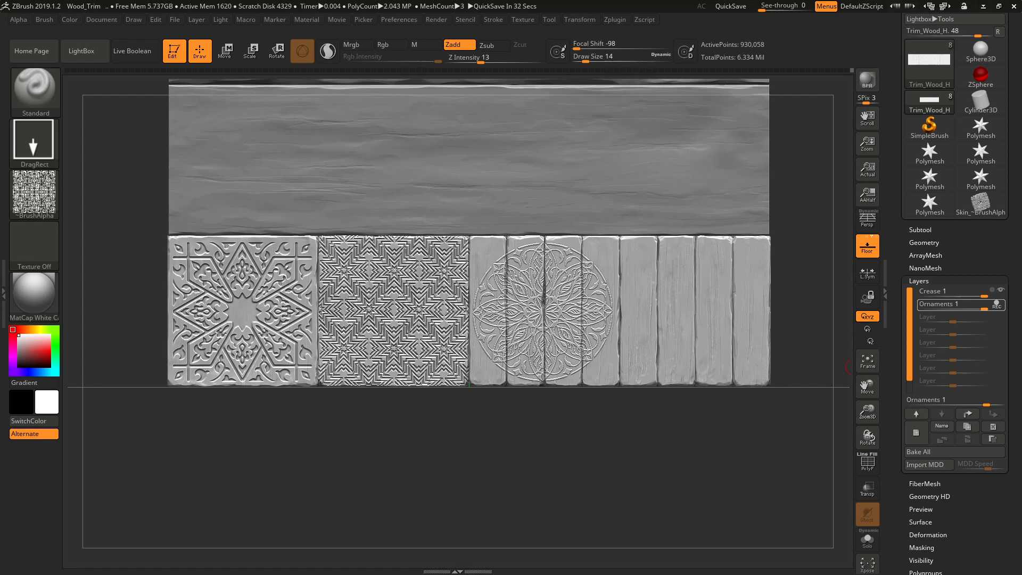
key(alt+Tab)
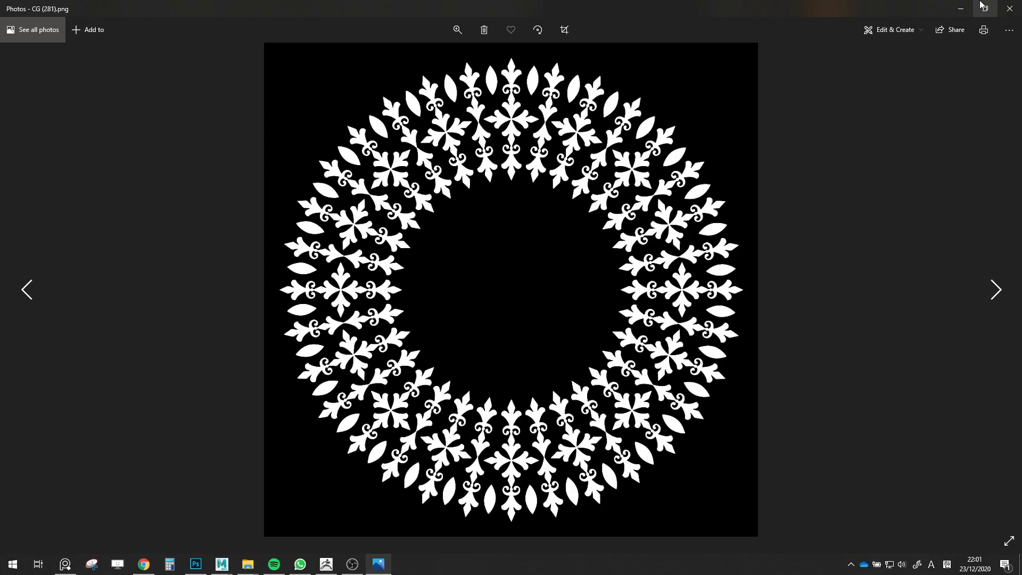
click(1010, 8)
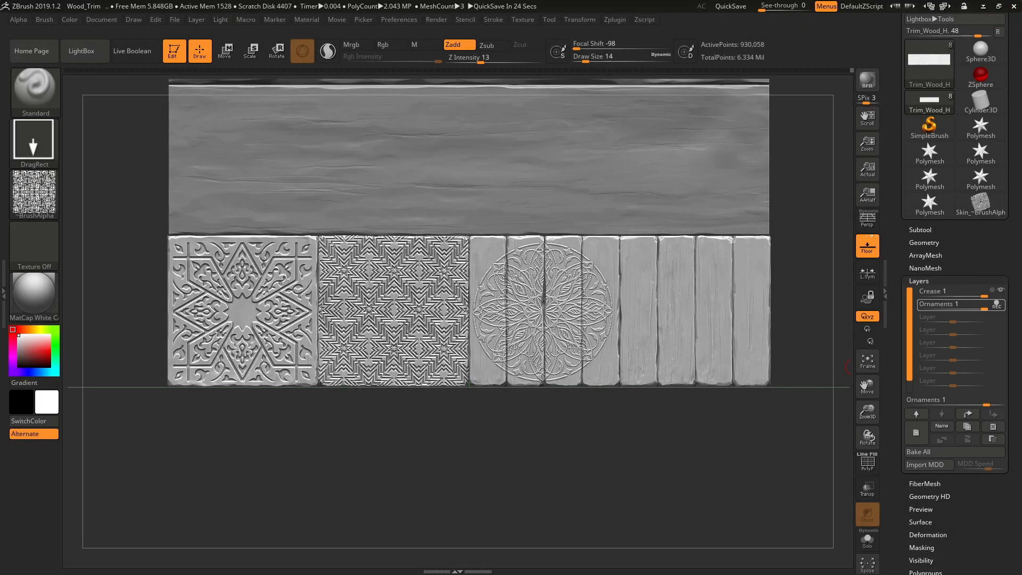
key(alt+Tab)
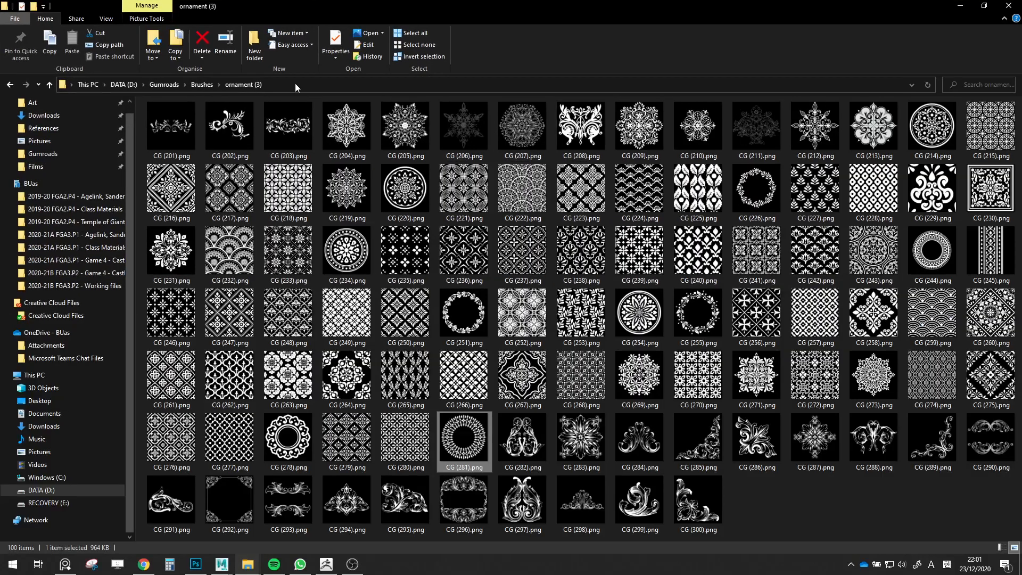
Look through the ornament (4), ornament (5) and ornament (6) folders for another ornament alpha
click(202, 84)
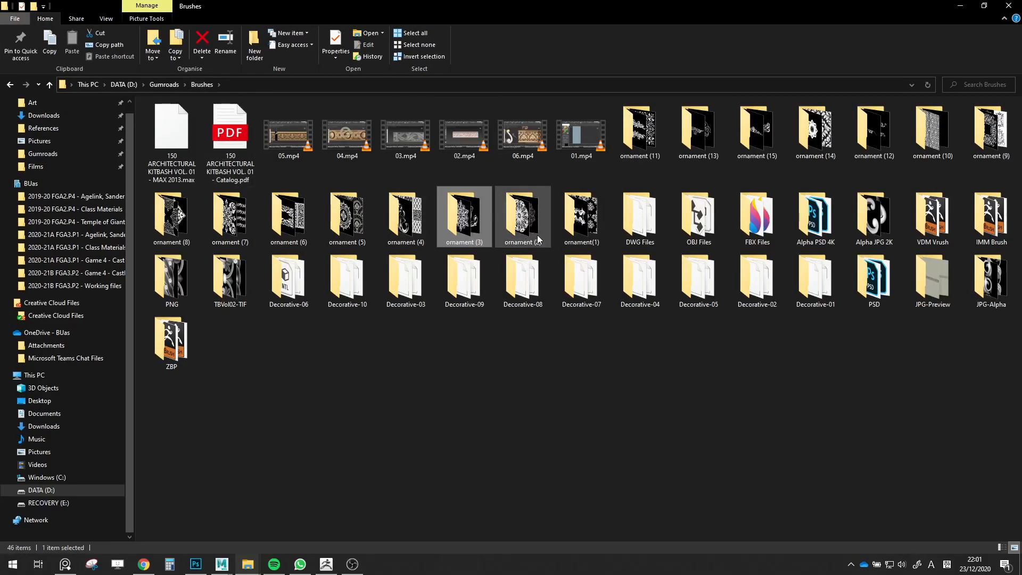
click(420, 224)
double_click(419, 224)
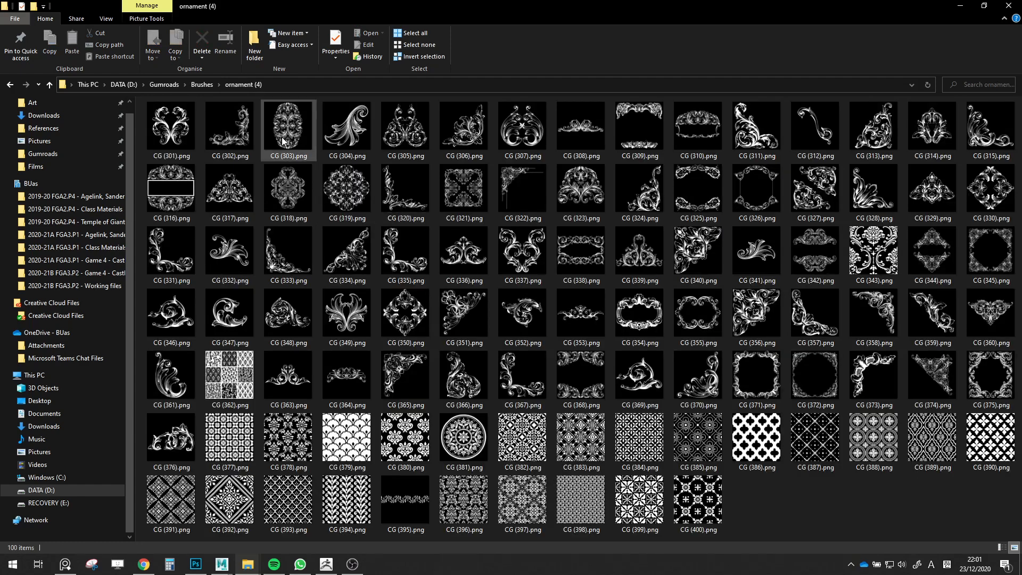
click(202, 85)
double_click(361, 210)
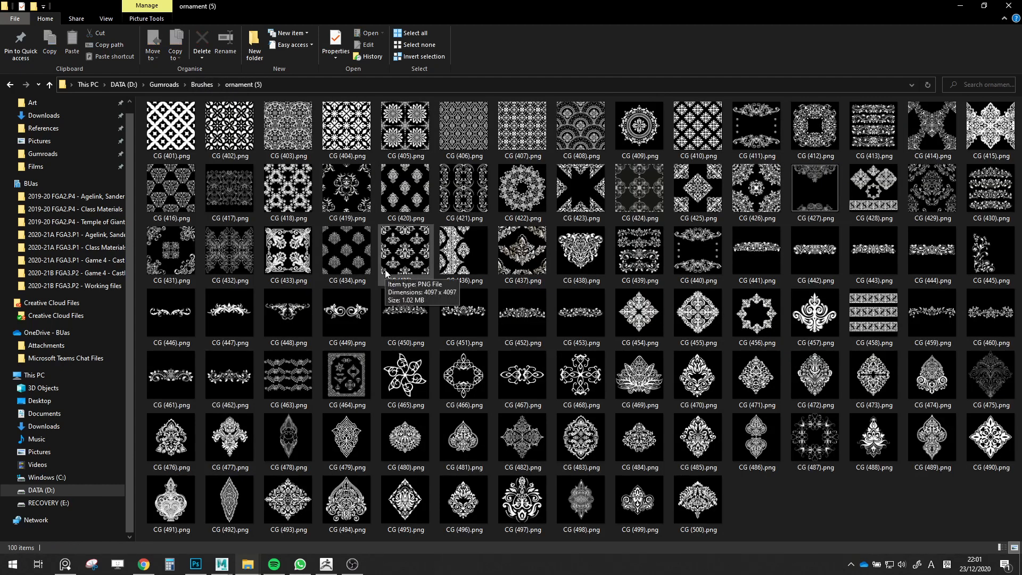
click(205, 83)
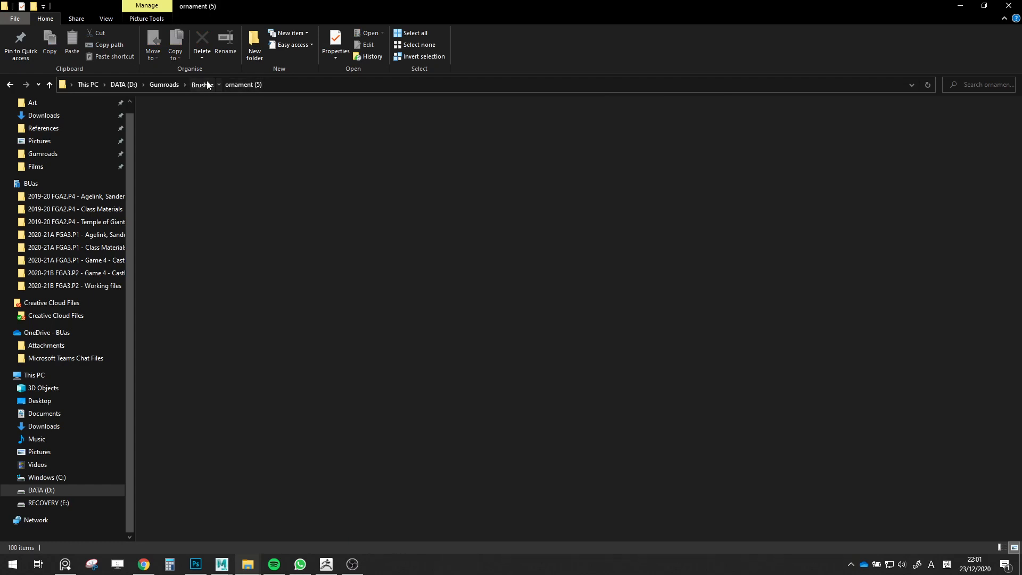
double_click(298, 207)
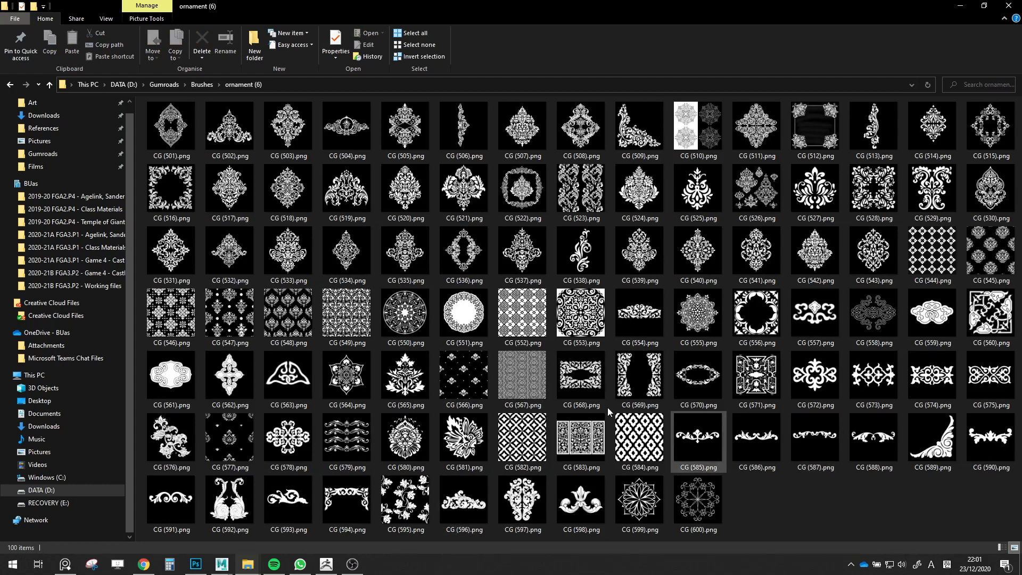
Examine the ornament (7) folder, preview CG (621).png in Photos, and return to the Brushes folder
click(196, 83)
double_click(212, 224)
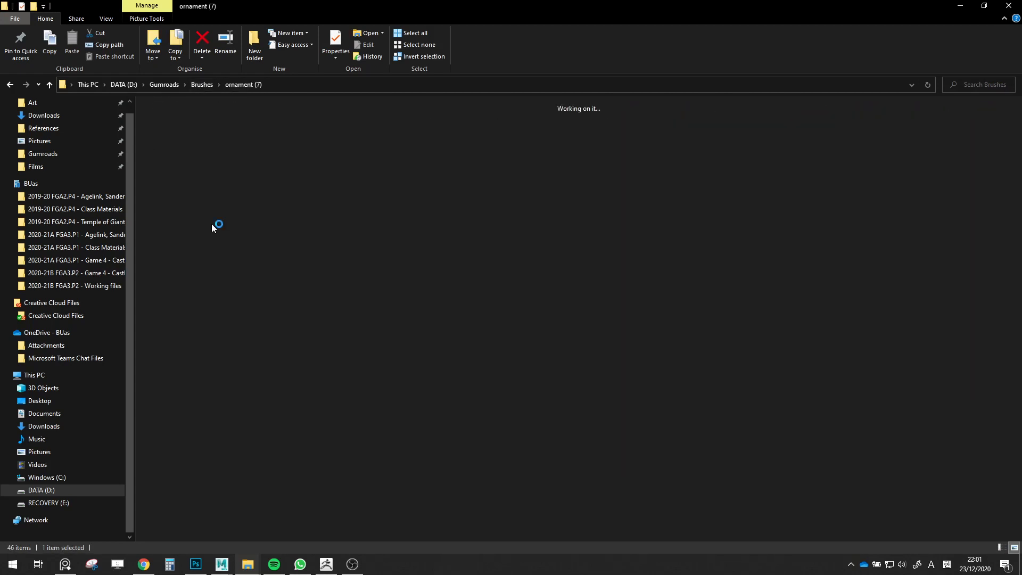
click(480, 189)
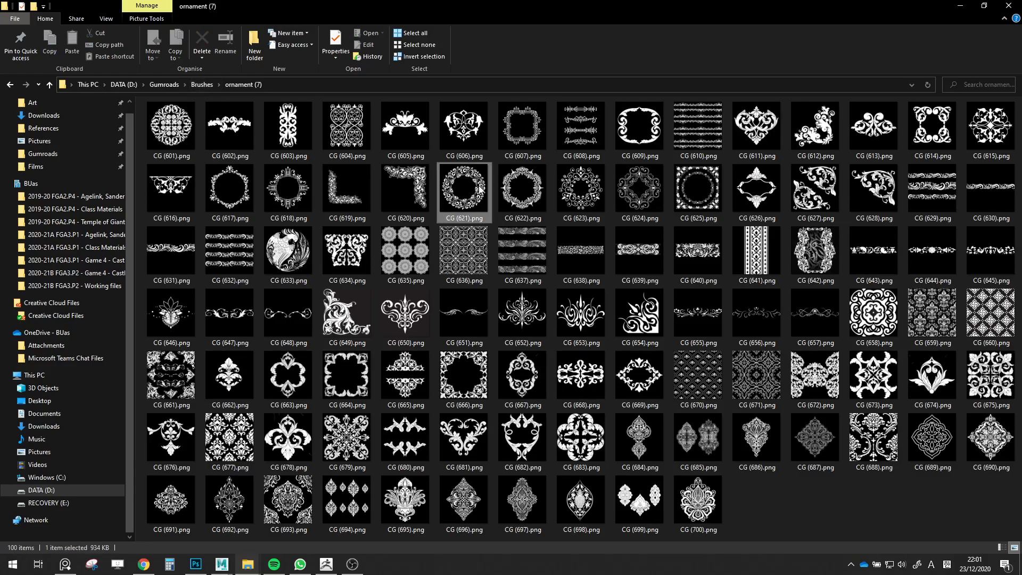
double_click(480, 189)
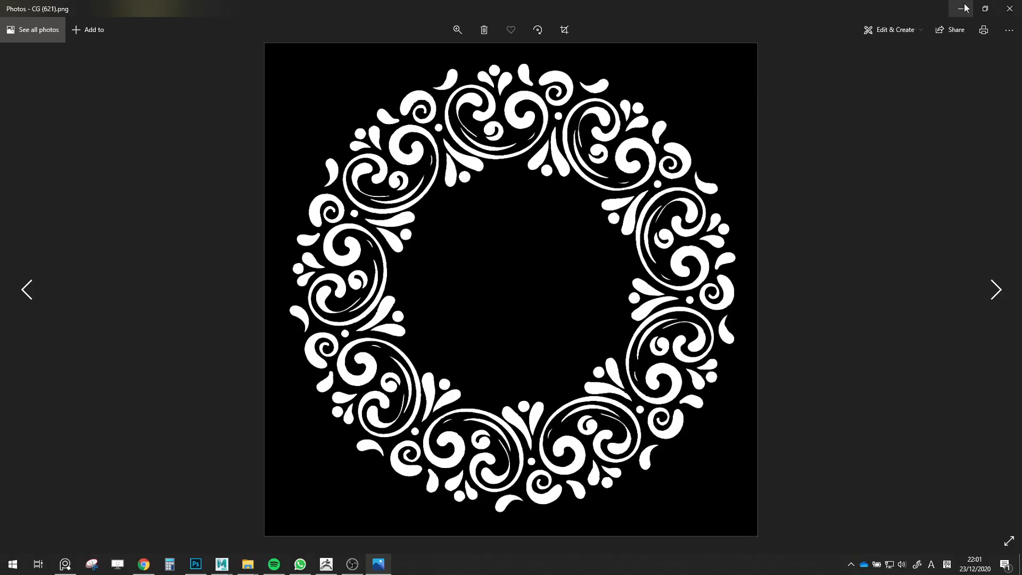
click(1010, 8)
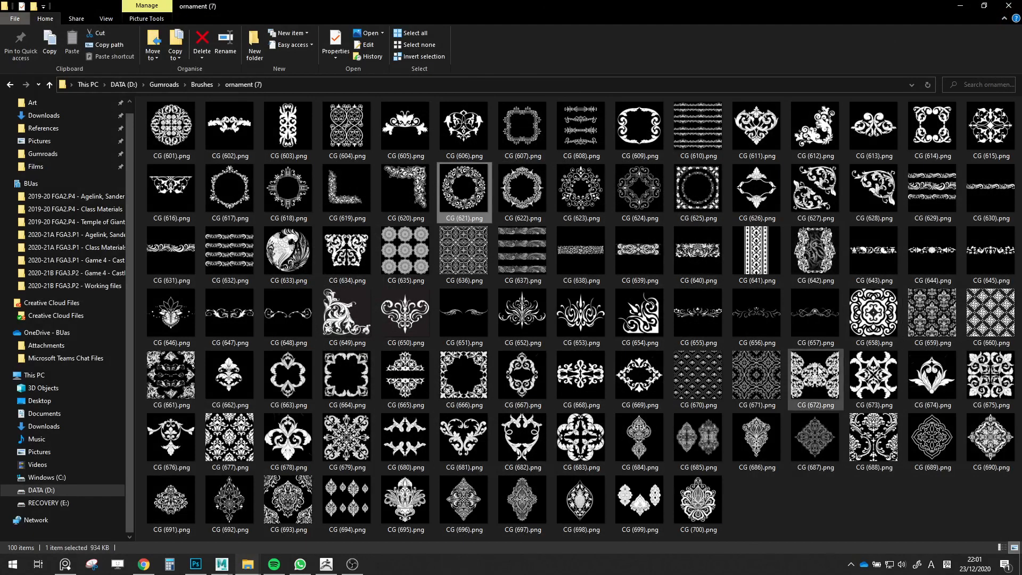
click(200, 85)
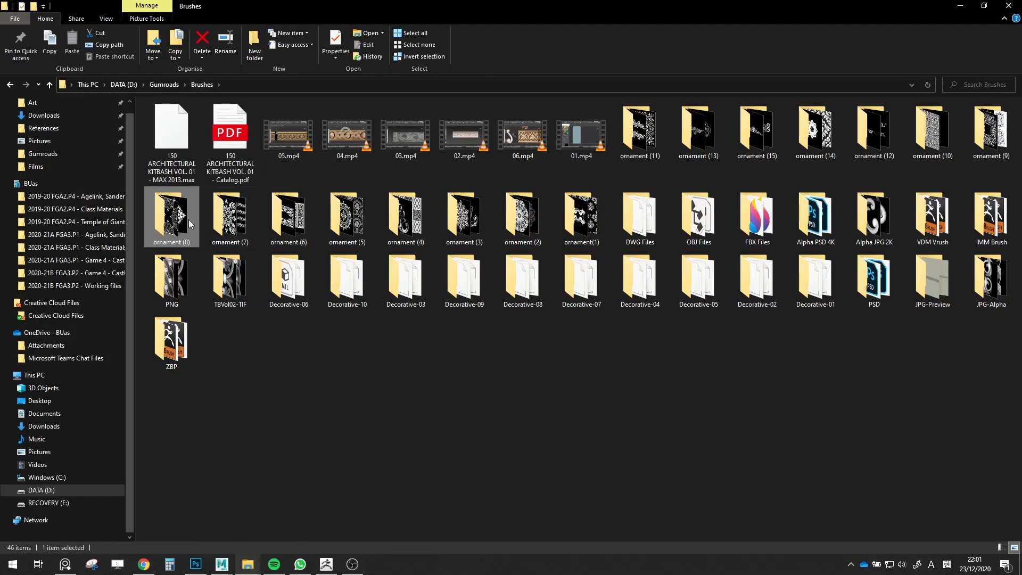
Look through the ornament (8) and ornament (11) folders and preview the circular ornaments from CG (1043).png onwards in Photos
double_click(188, 219)
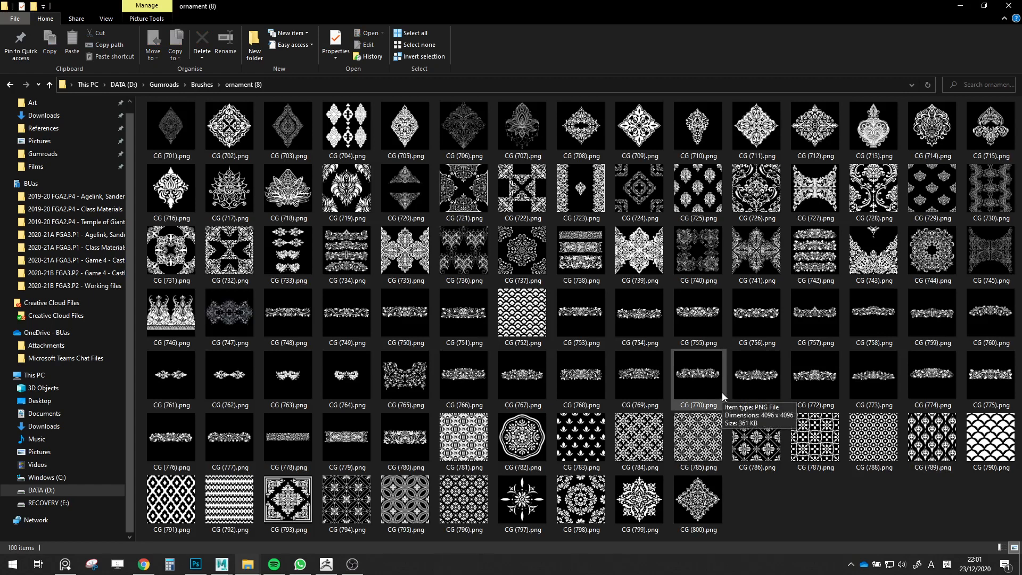
click(200, 84)
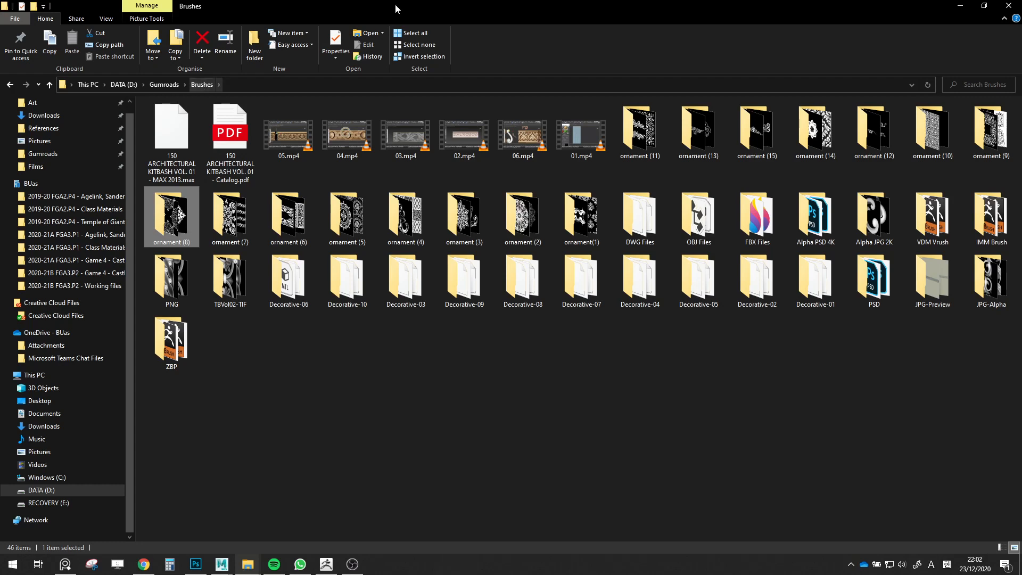
double_click(618, 155)
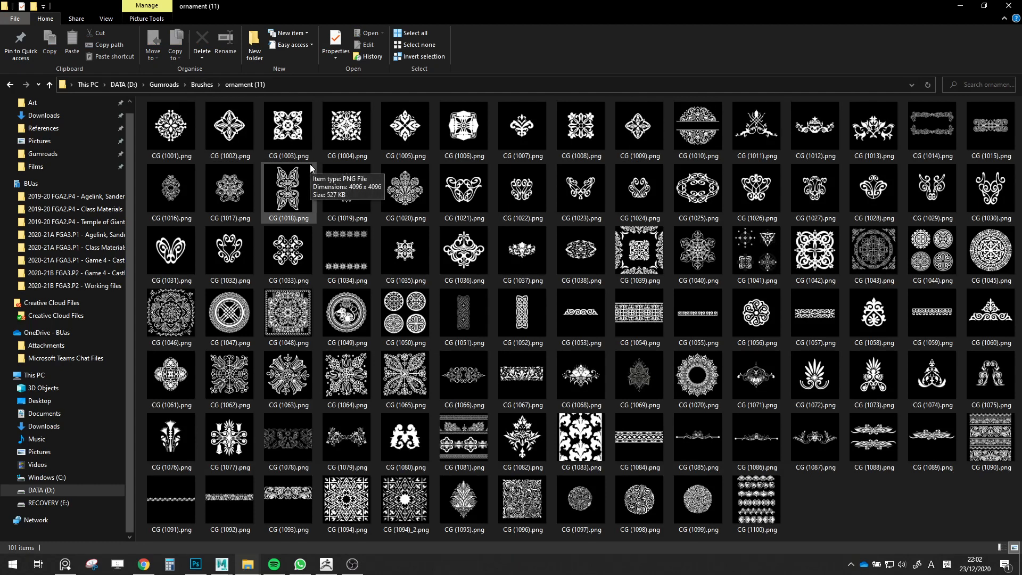
double_click(853, 241)
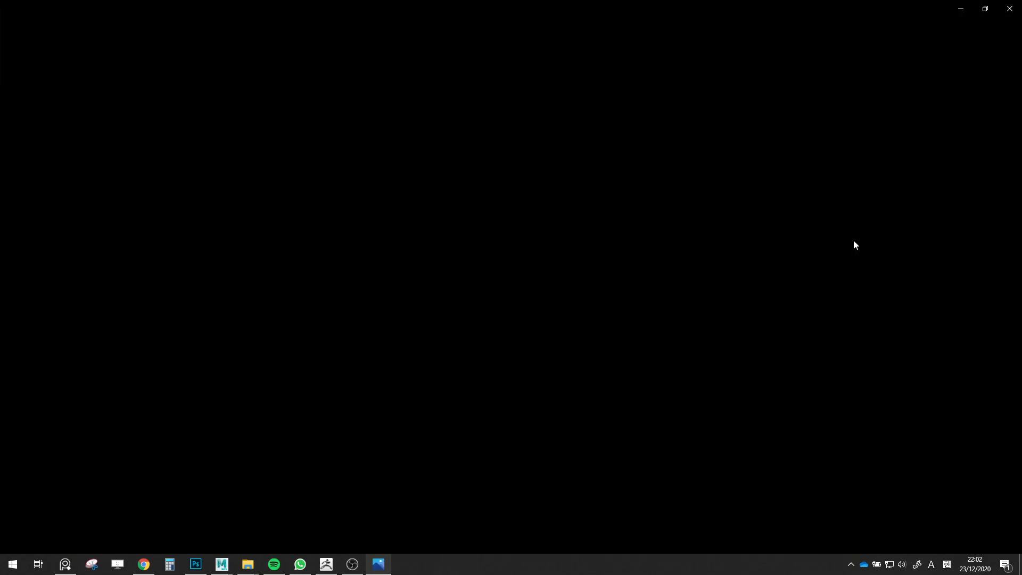
key(Right)
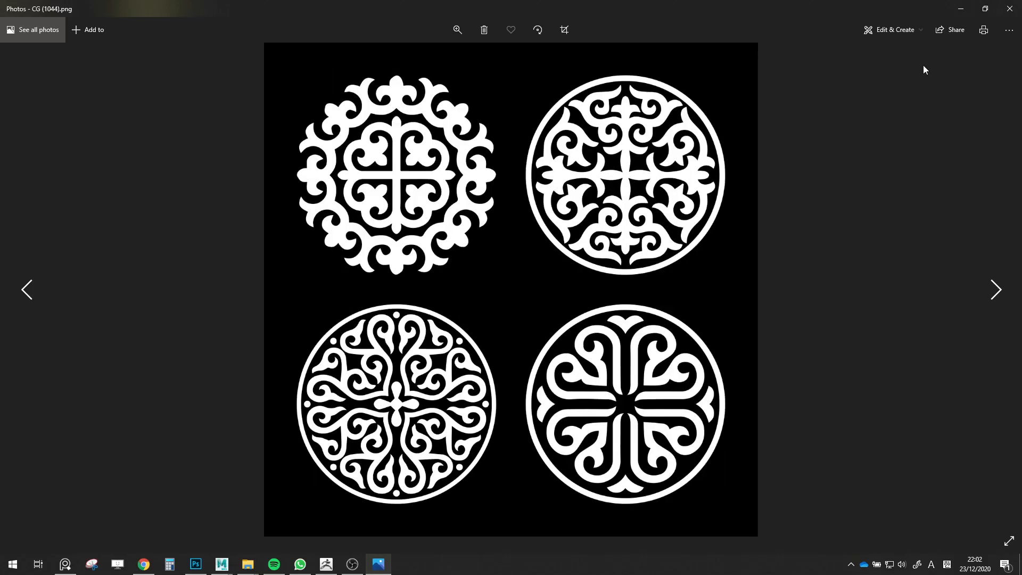
key(Right)
click(1009, 8)
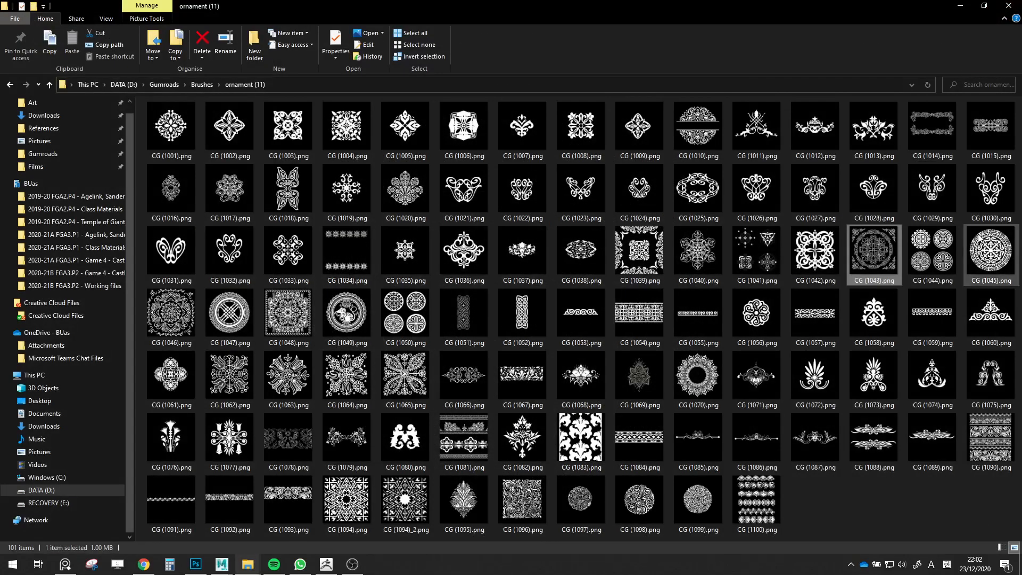
click(202, 85)
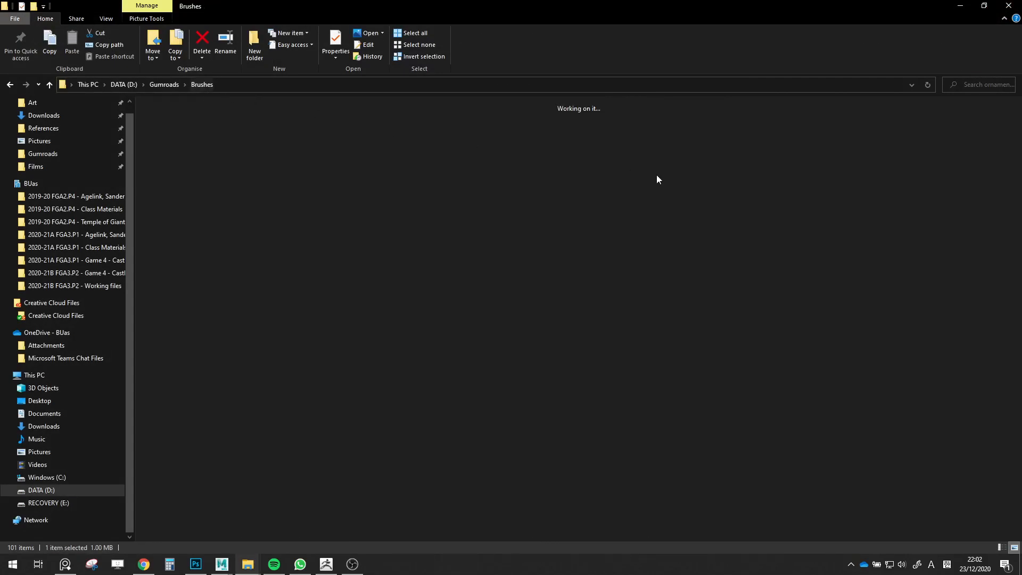
Look through the ornament (13) and ornament (15) folders and preview CG (127).png in Photos
double_click(702, 132)
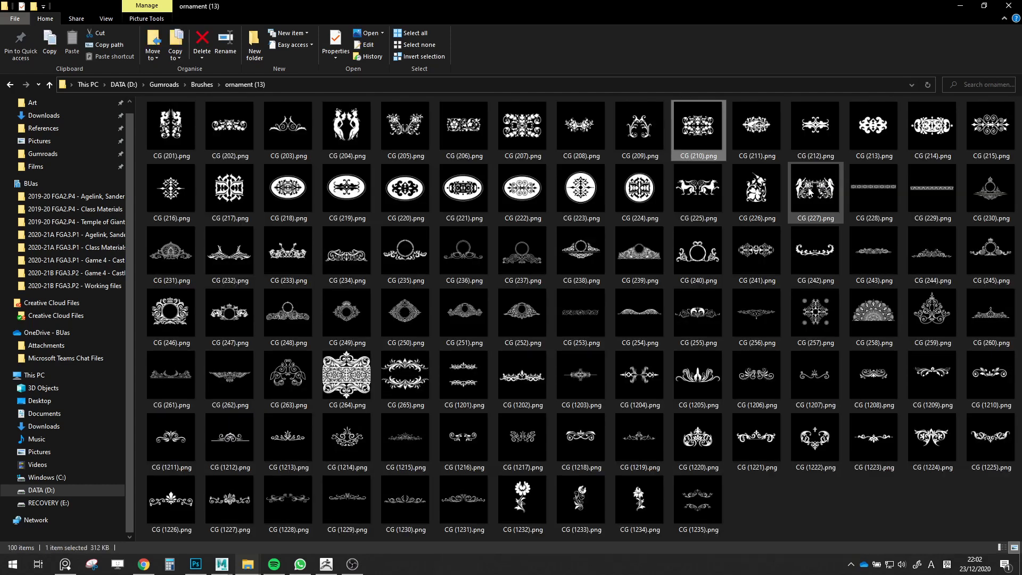
click(490, 268)
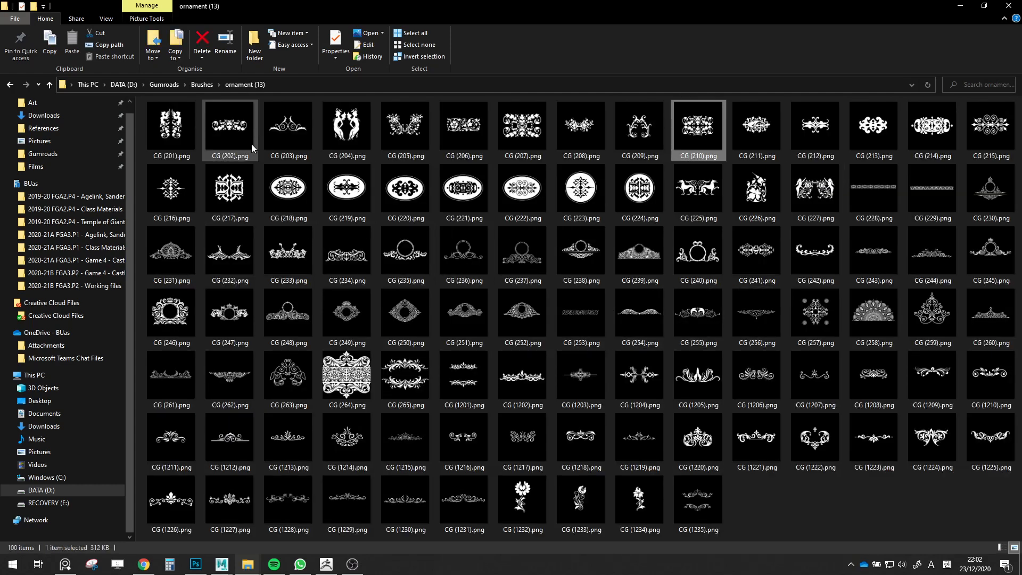
click(209, 84)
double_click(760, 136)
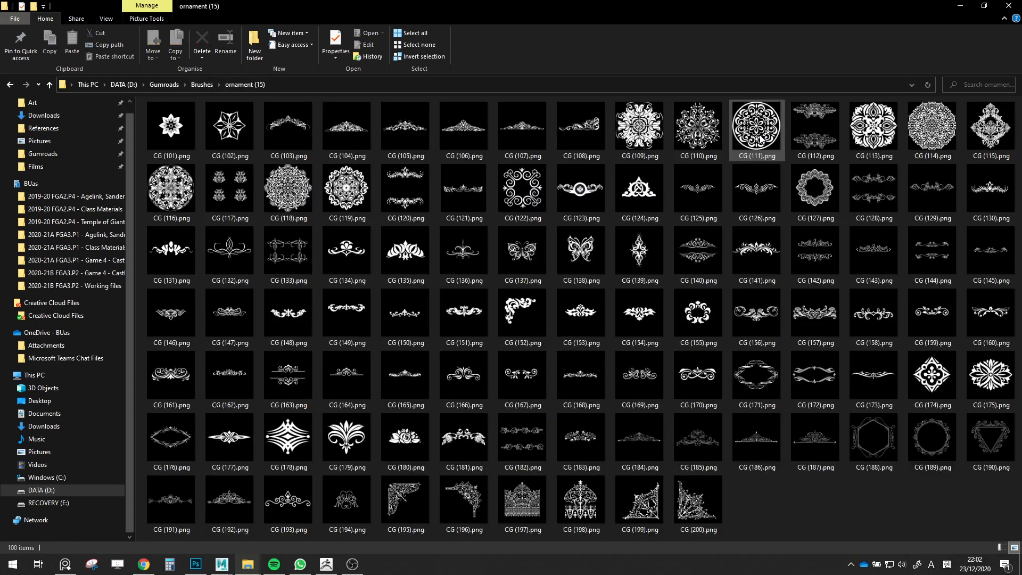
double_click(802, 181)
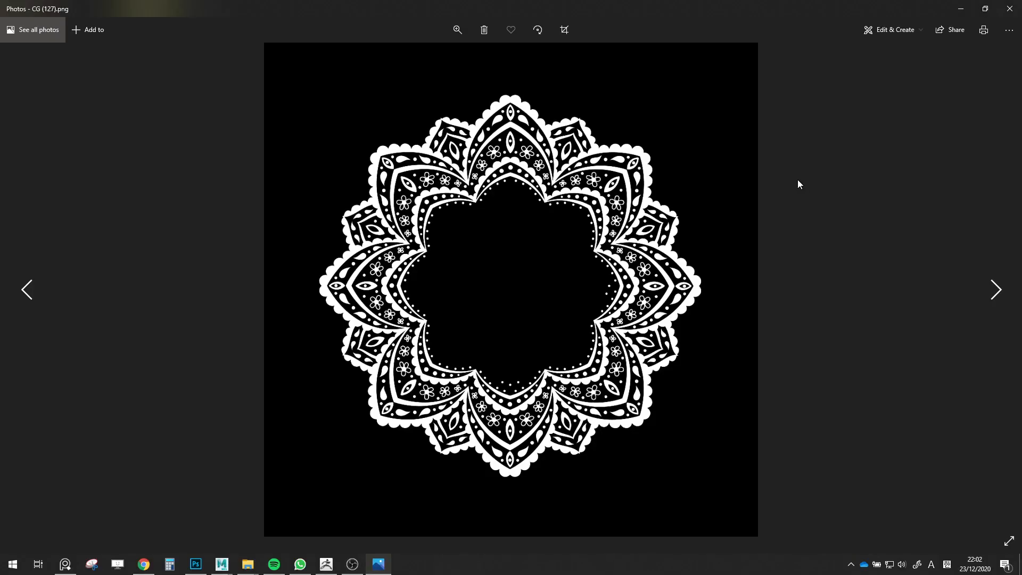
click(1009, 9)
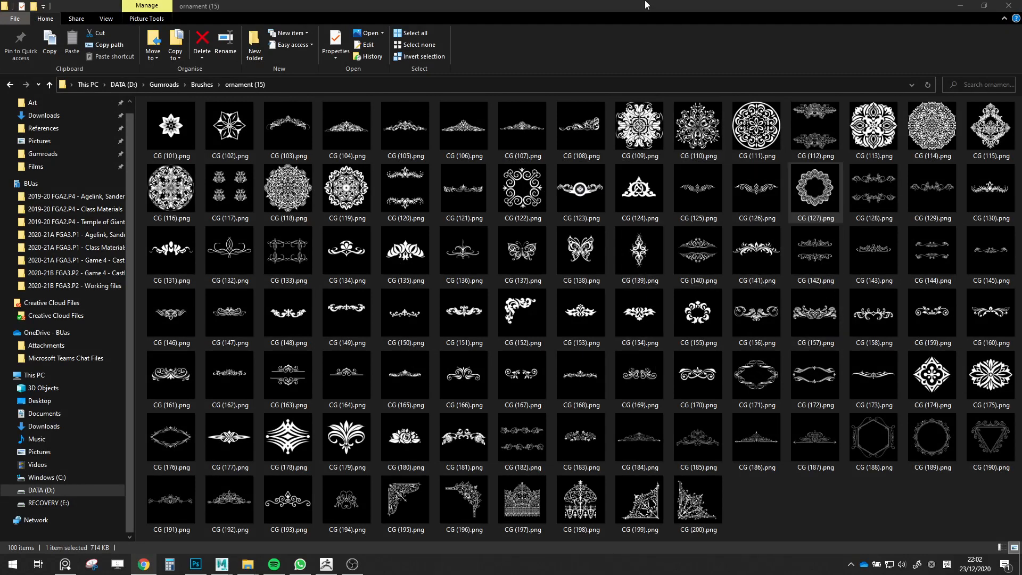
Switch to ZBrush and import CG (127).png from the ornament (15) folder as the brush alpha
drag(642, 6, 1021, 160)
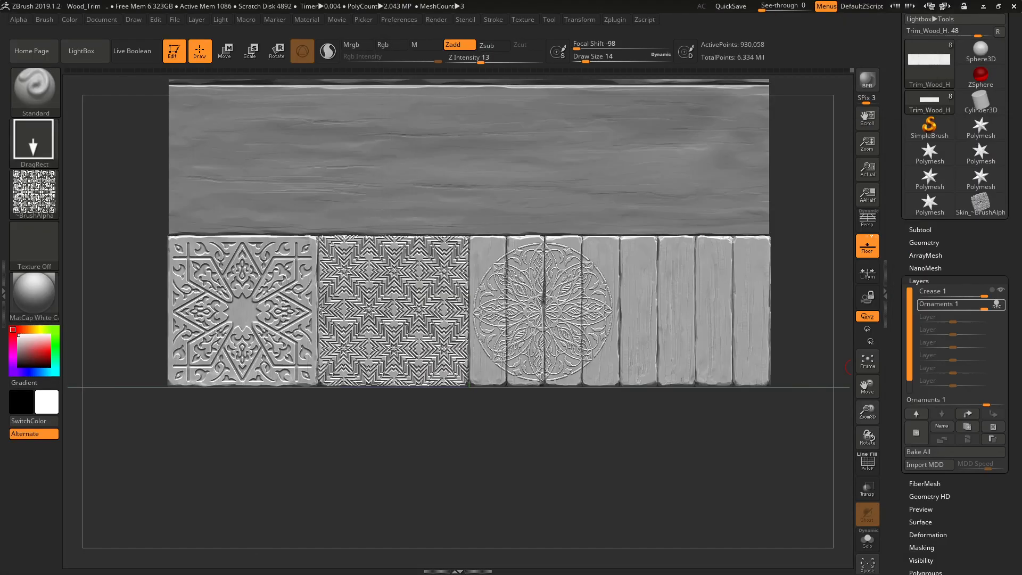
click(34, 193)
click(112, 428)
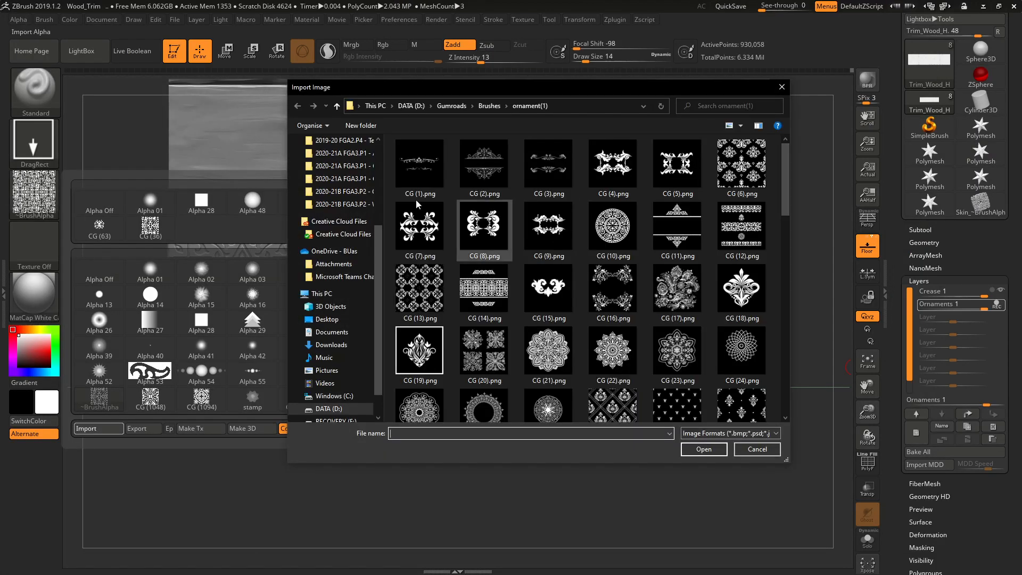
click(487, 106)
scroll(449, 353, down, 1)
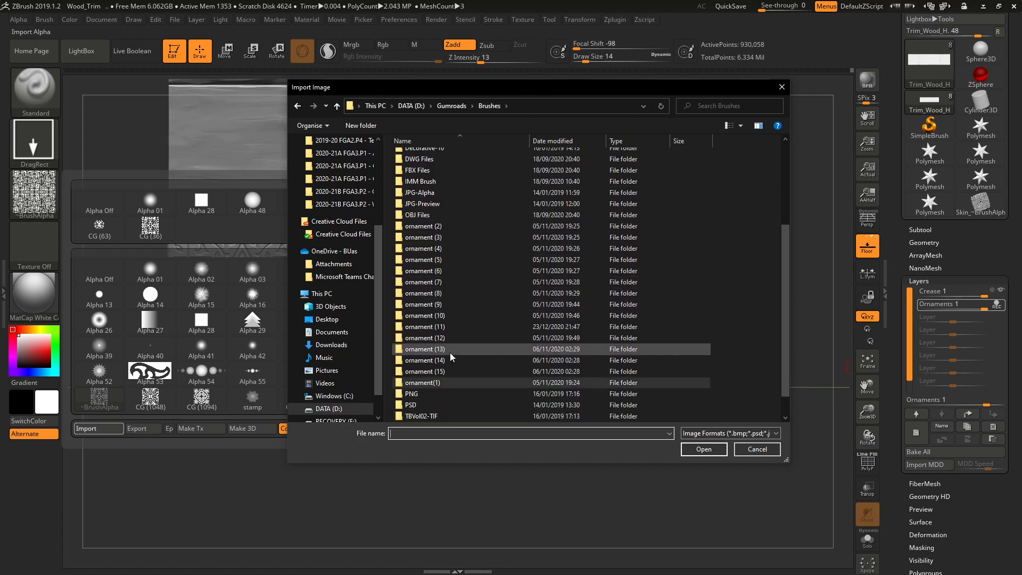
double_click(452, 377)
scroll(510, 362, down, 3)
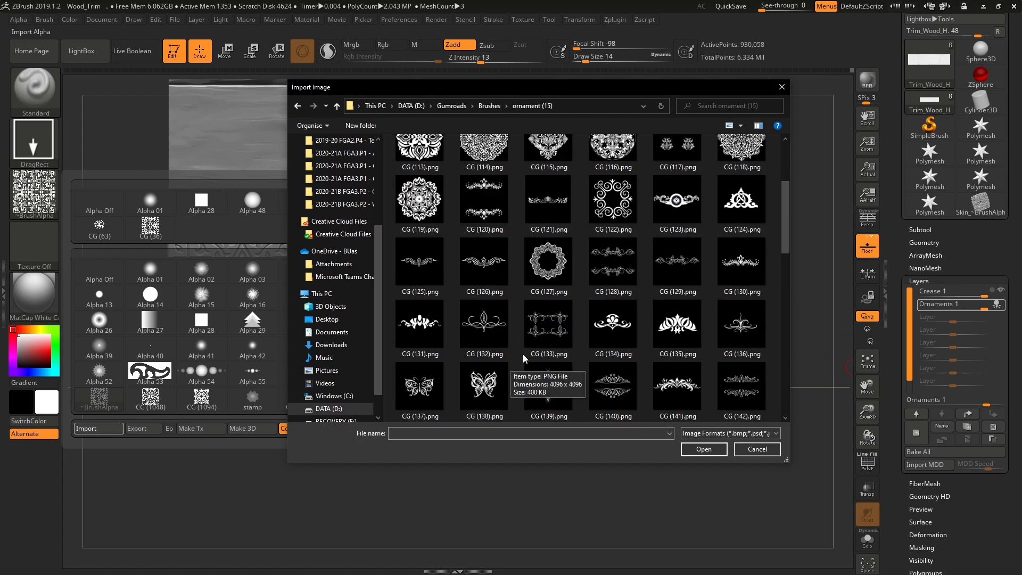
click(547, 278)
double_click(549, 279)
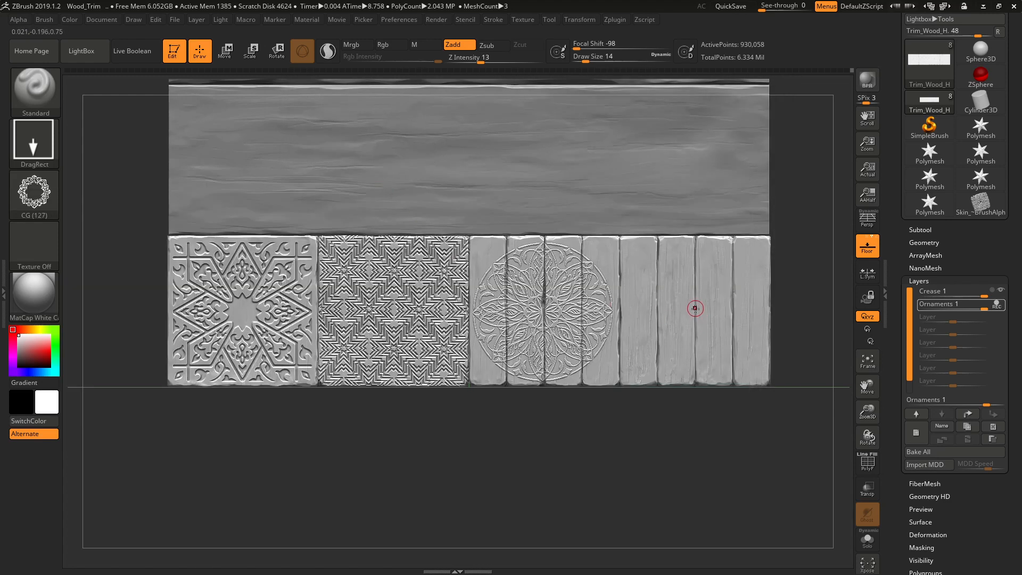
Stamp the wreath alpha from the centre of the last four narrow planks at Z Intensity 6, undoing the stronger first stamp
mouse_move(697, 340)
mouse_down()
mouse_move(708, 442)
mouse_move(696, 434)
mouse_up()
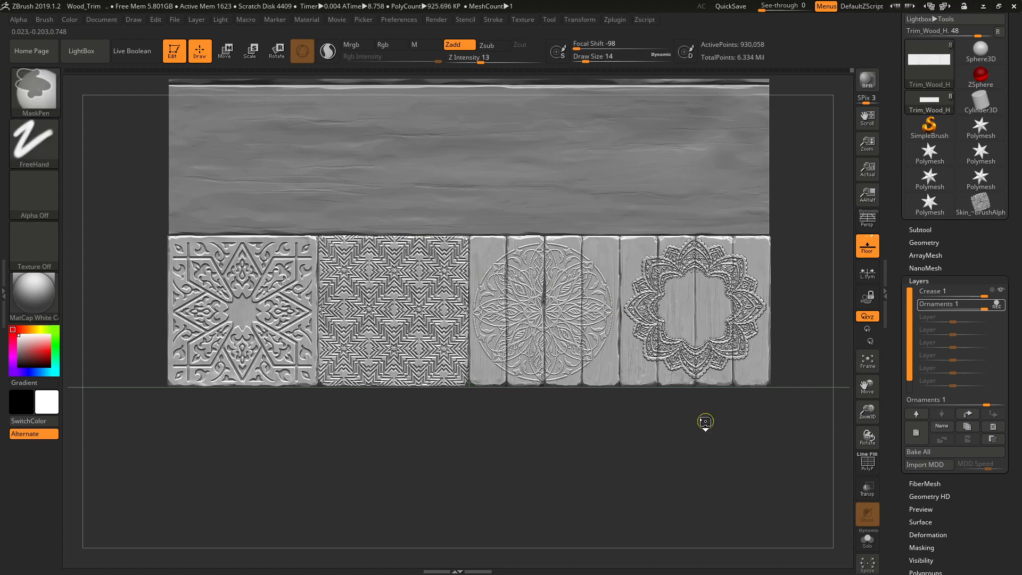
key(ctrl+z)
click(473, 58)
text(8)
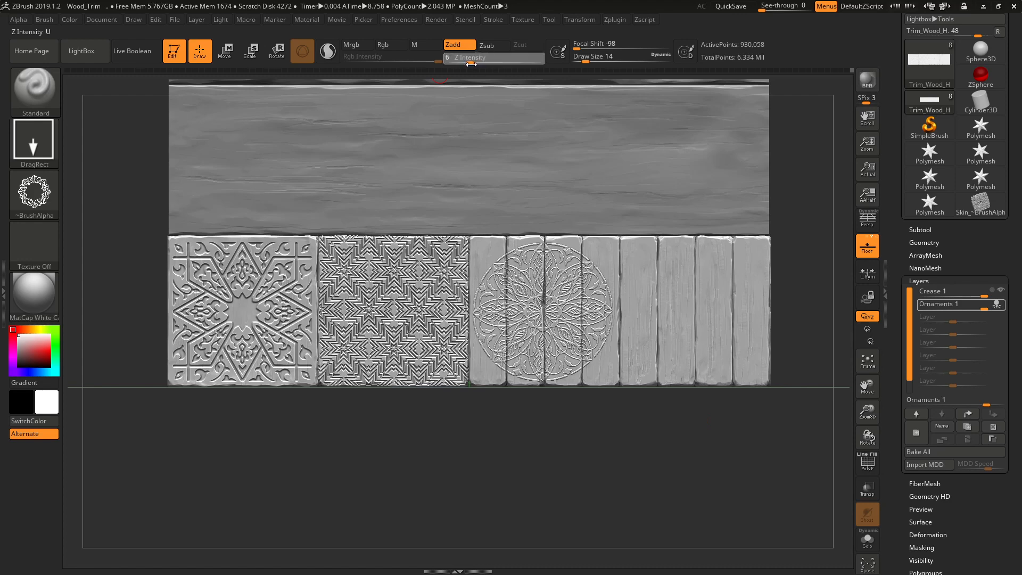
key(Return)
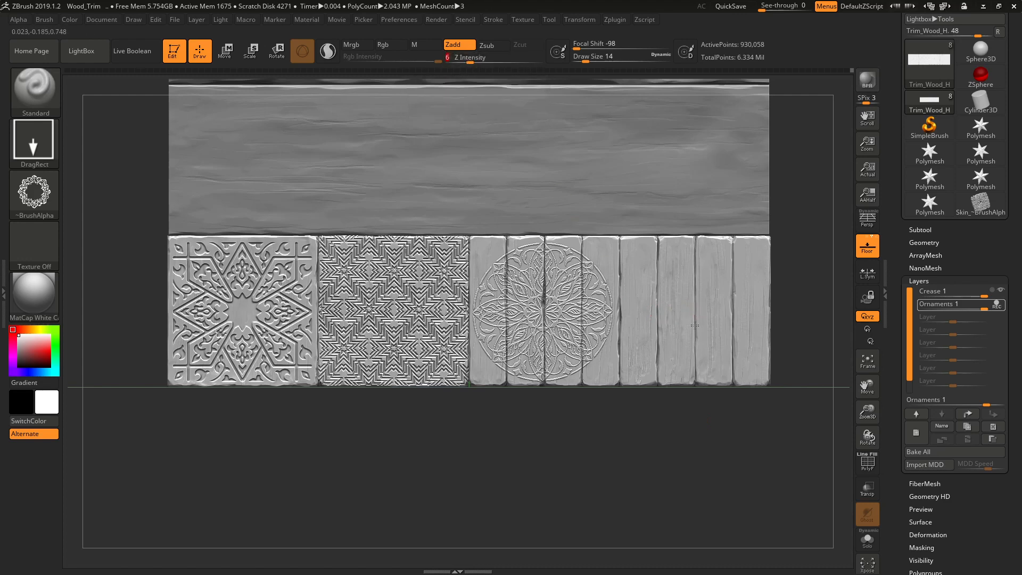
drag(694, 311, 694, 417)
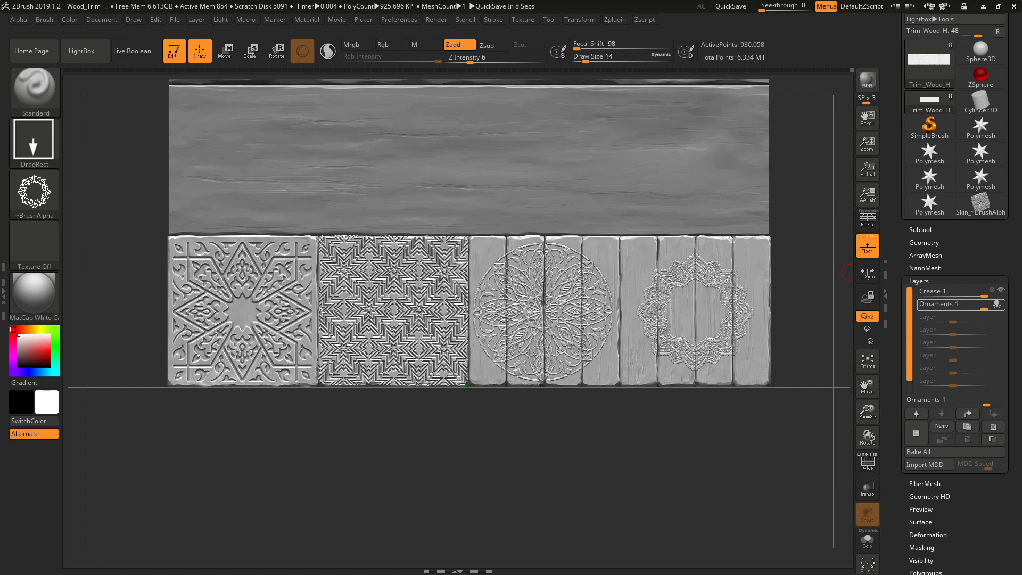
Switch to File Explorer, preview CG (633).png from the ornament (7) folder in Photos, and look through the ornament (6) folder
key(alt+Tab)
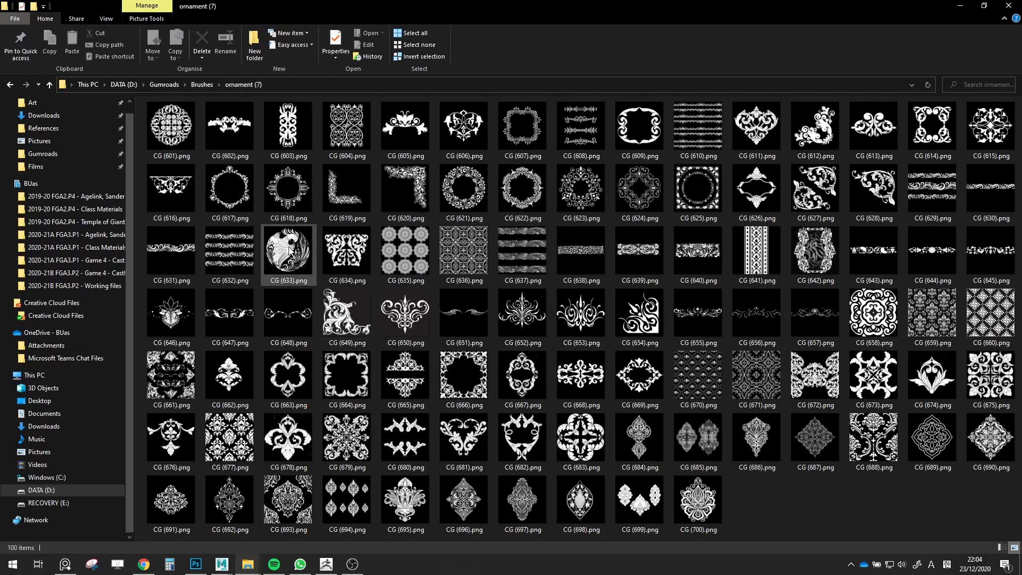
double_click(309, 249)
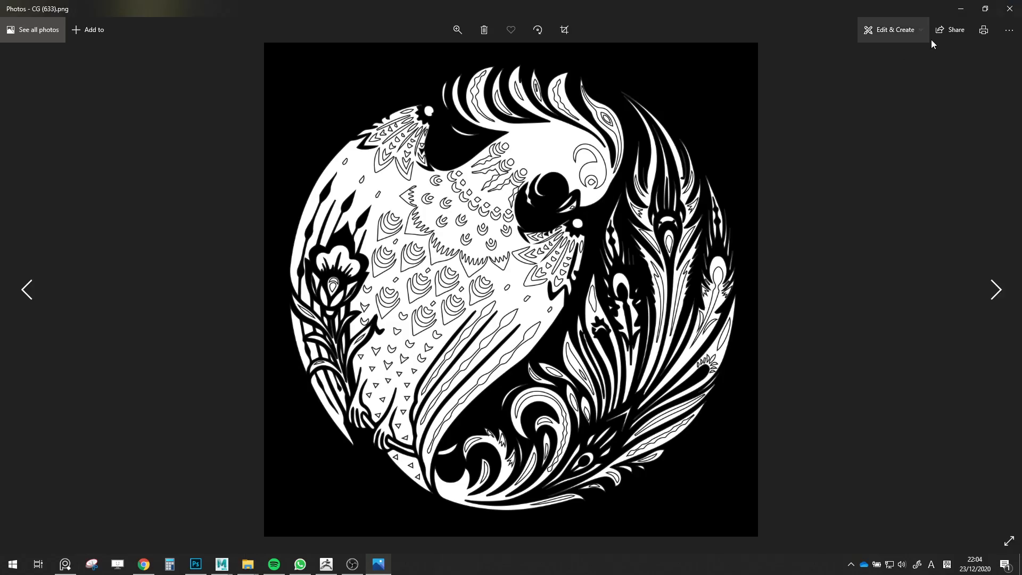
click(1004, 6)
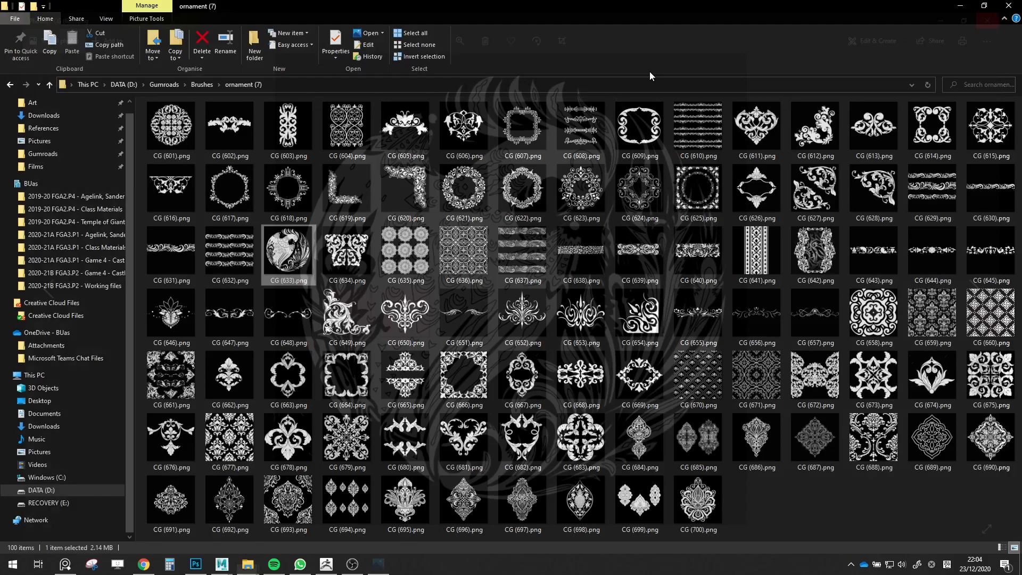
click(207, 85)
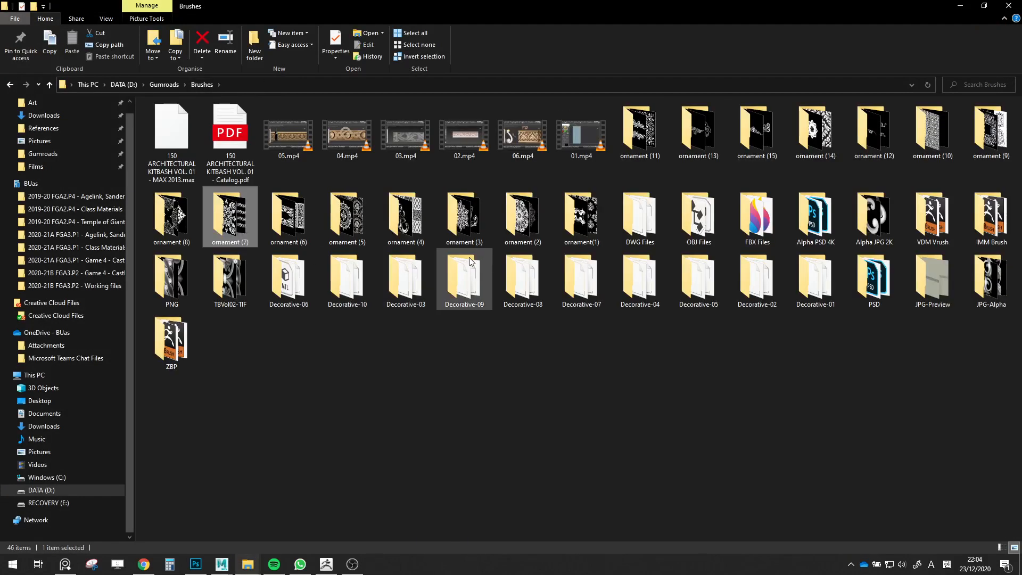
double_click(288, 223)
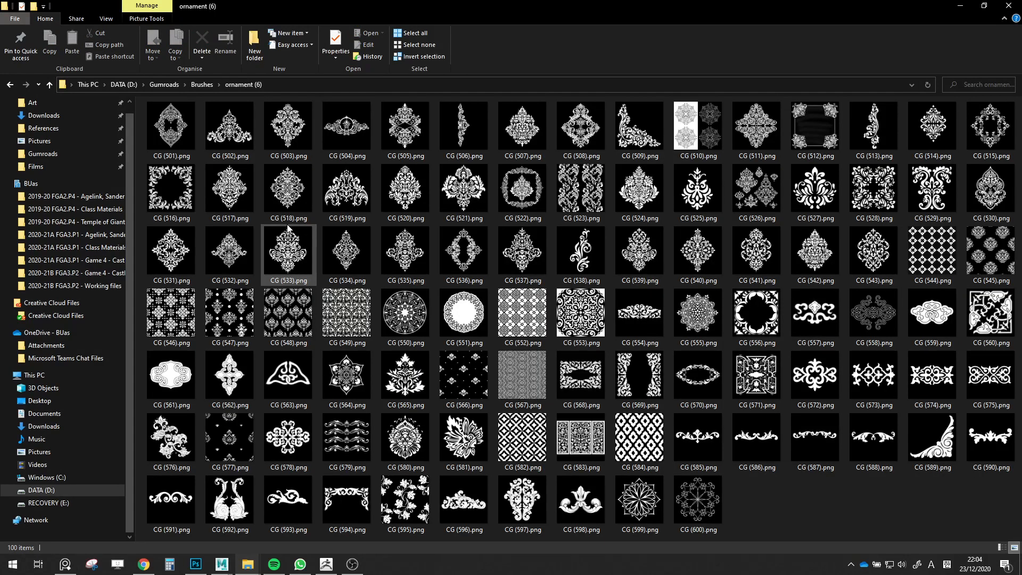
click(196, 85)
Examine the ornament (5) folder, preview CG (409).png in Photos, and return to the Brushes folder
double_click(347, 215)
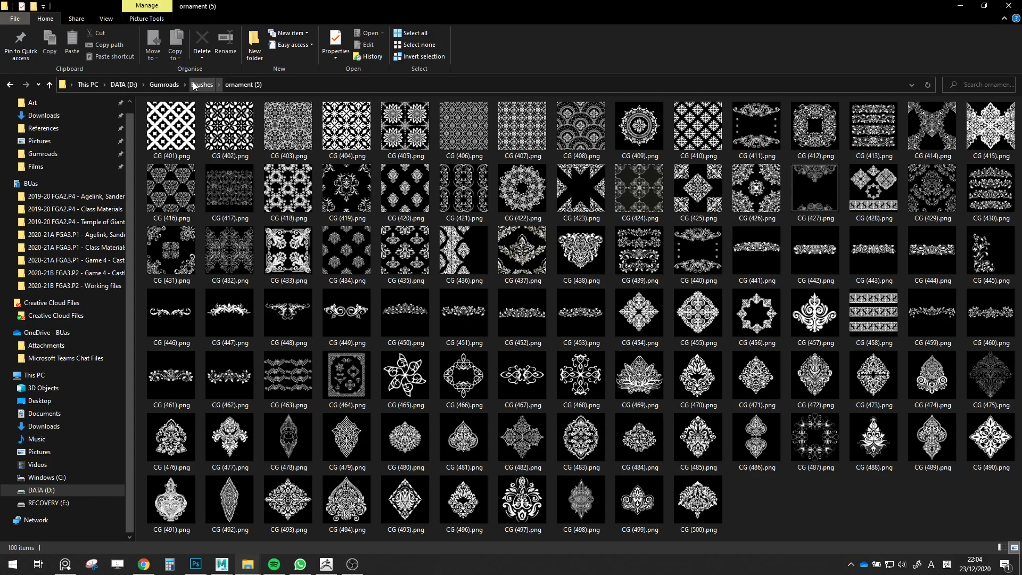
double_click(639, 127)
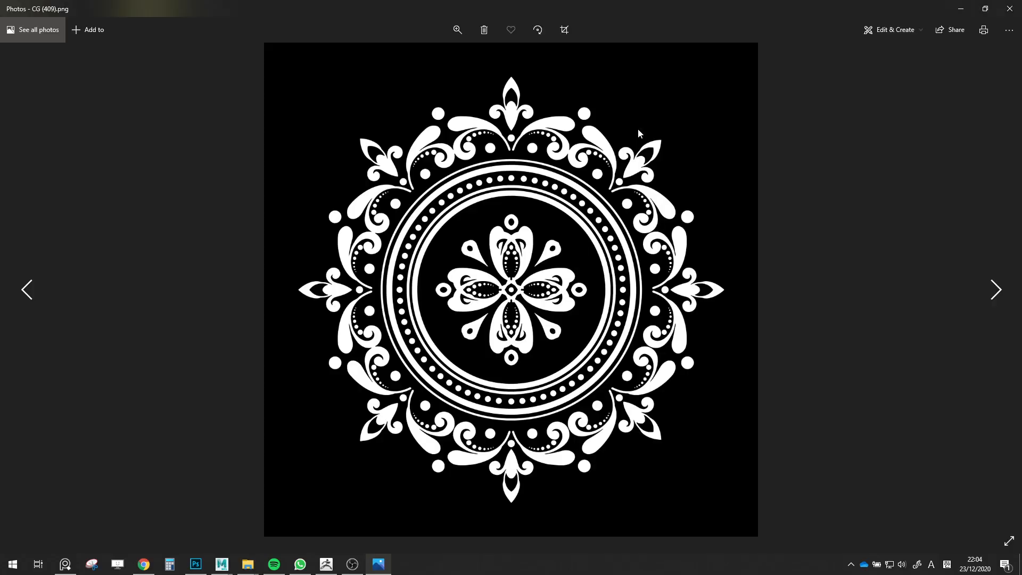
click(1019, 4)
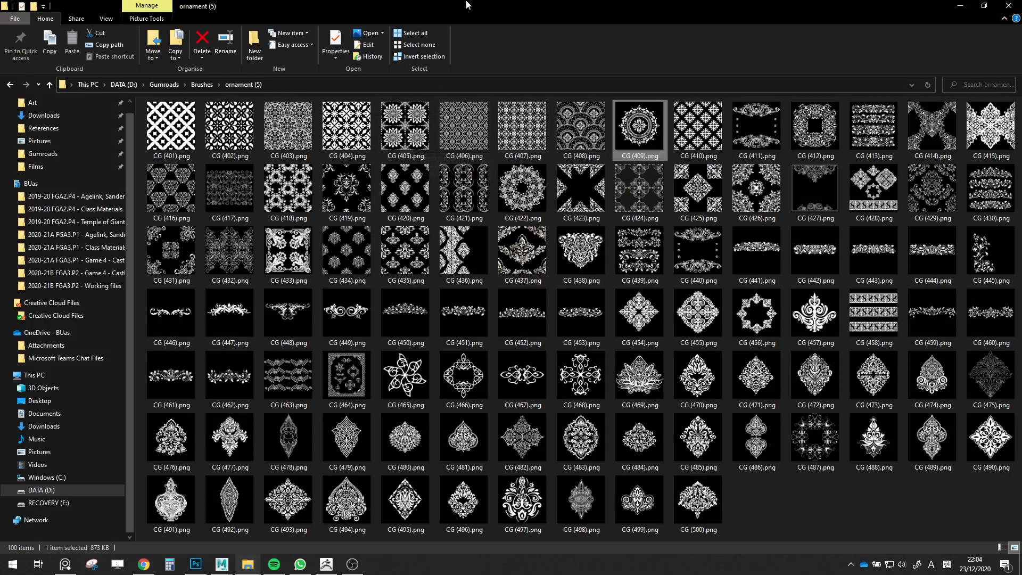
mouse_move(254, 7)
mouse_down()
mouse_move(813, 256)
mouse_move(1021, 502)
mouse_move(939, 468)
mouse_move(461, 3)
mouse_up()
click(203, 85)
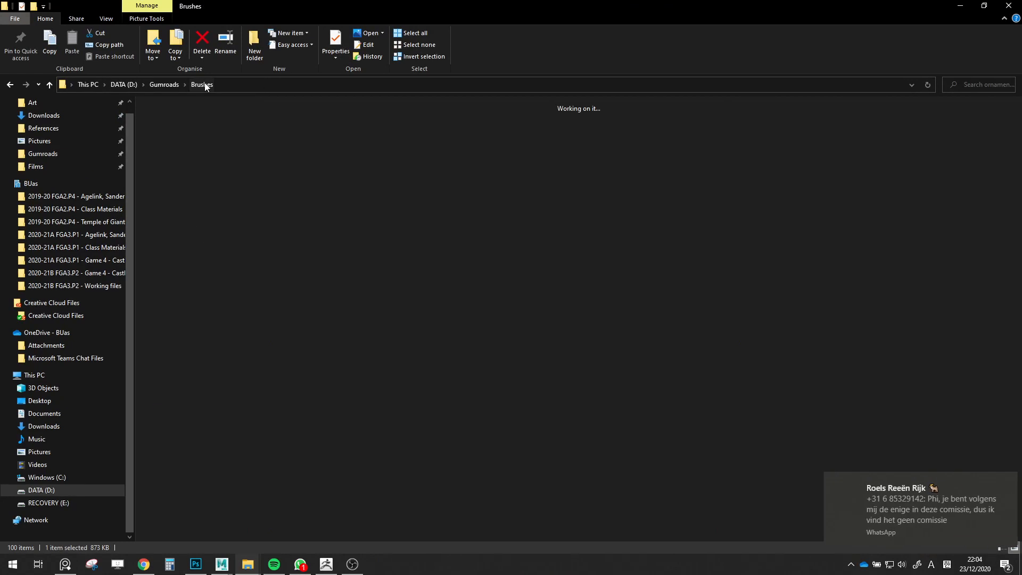
Close WhatsApp and look through the ornament (4) folder for another ornament alpha
right_click(300, 564)
click(272, 541)
double_click(413, 216)
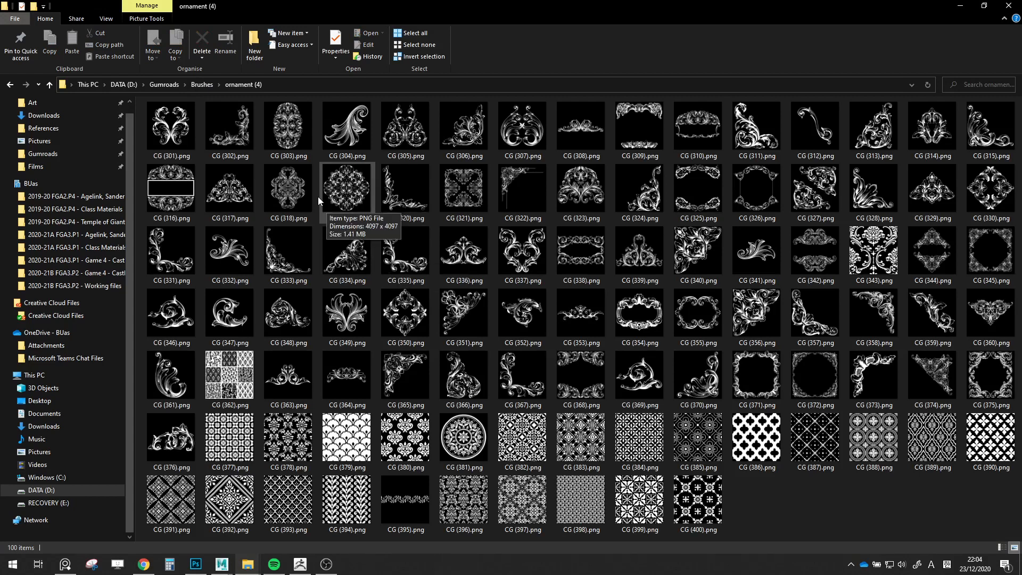
click(207, 83)
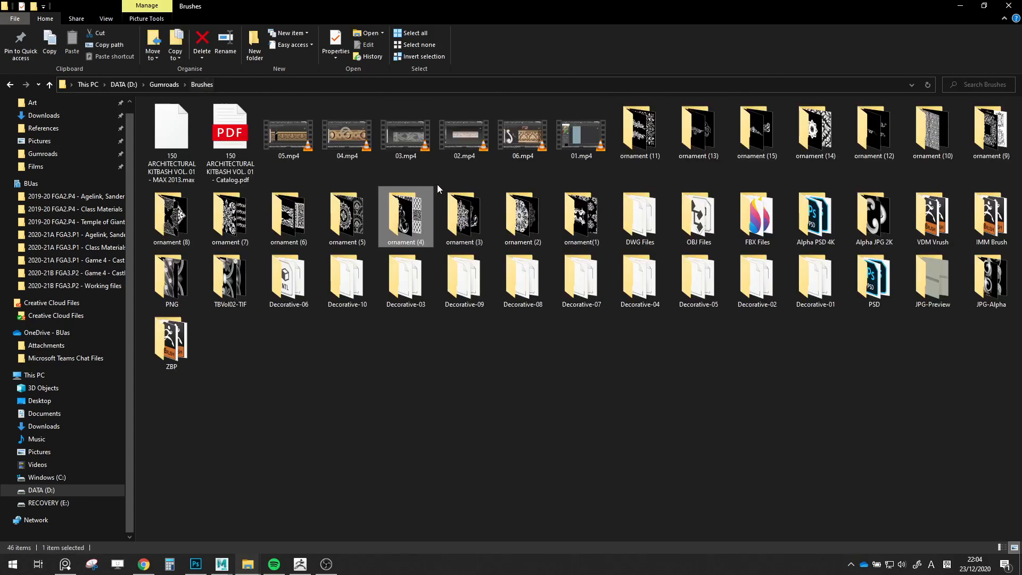
Look through the ornament (3) folder and preview CG (278).png in Photos
double_click(475, 220)
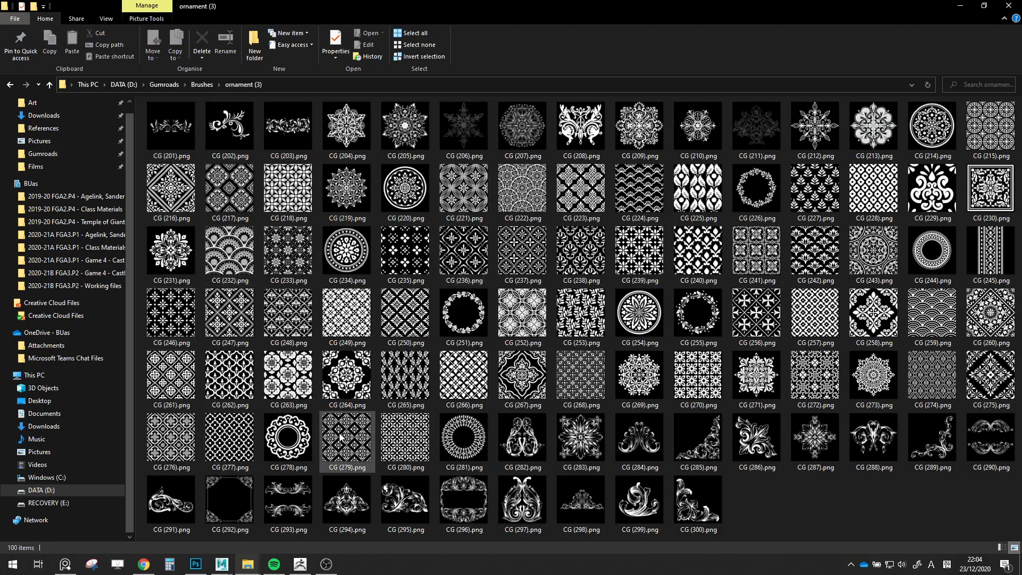
click(303, 442)
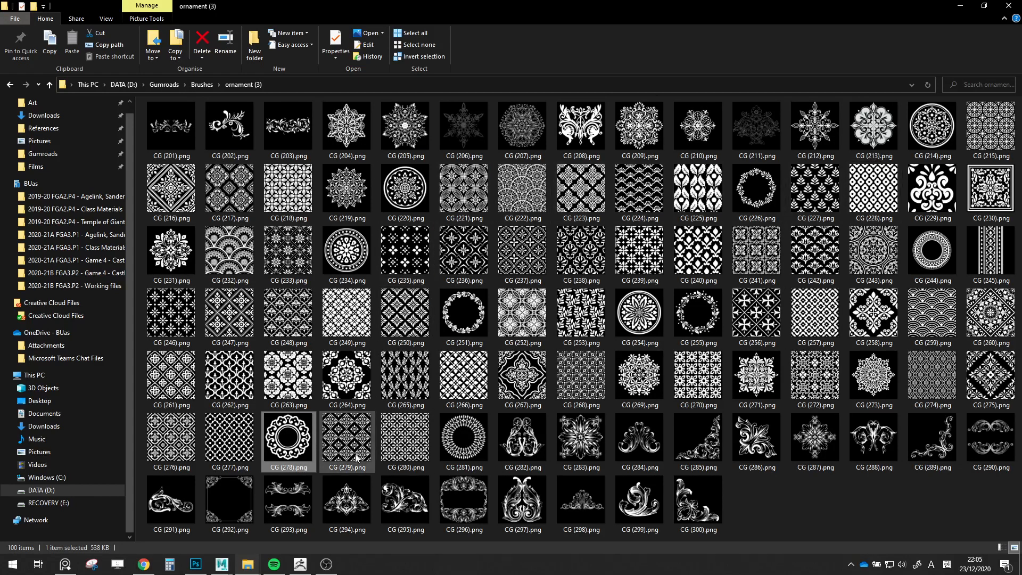
double_click(293, 452)
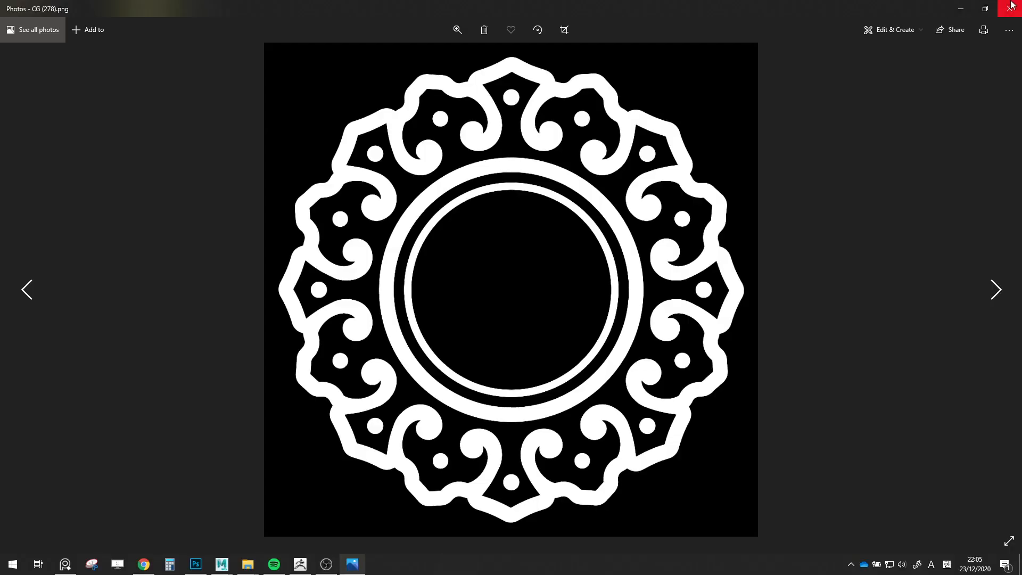
click(1009, 9)
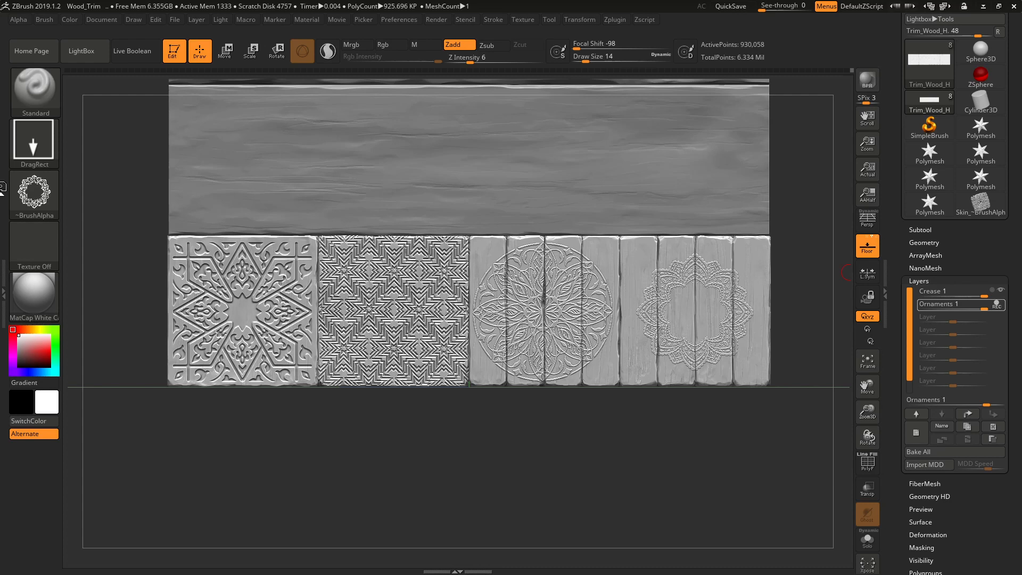
Switch to ZBrush, open the alpha import and browse to the Brushes folder
click(26, 193)
click(34, 193)
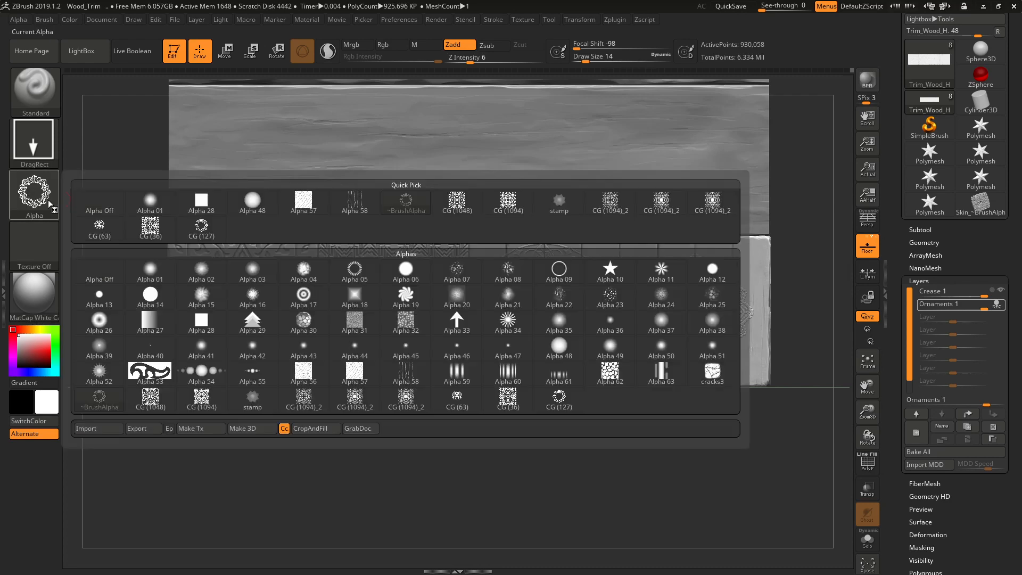
click(99, 428)
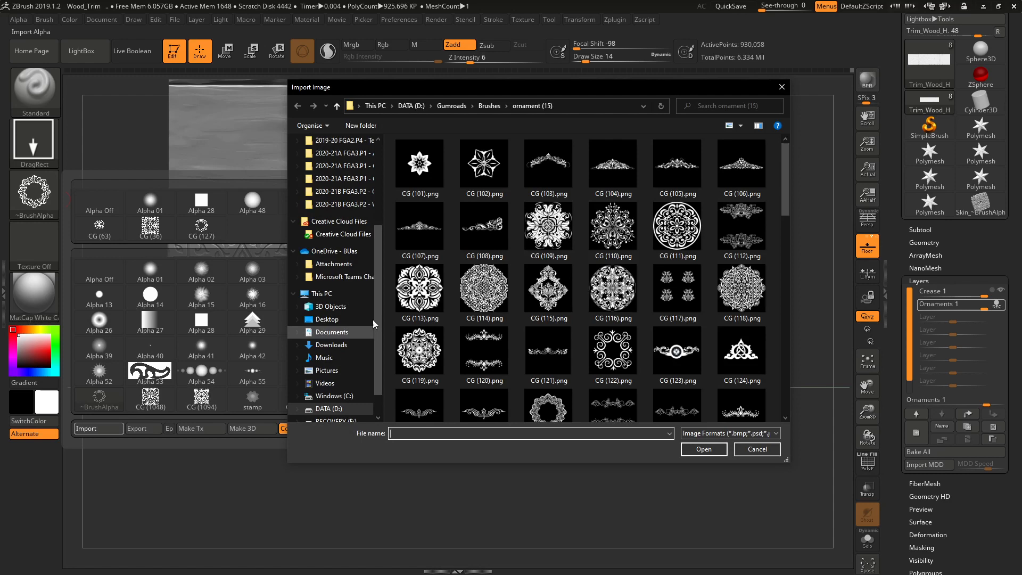
click(490, 106)
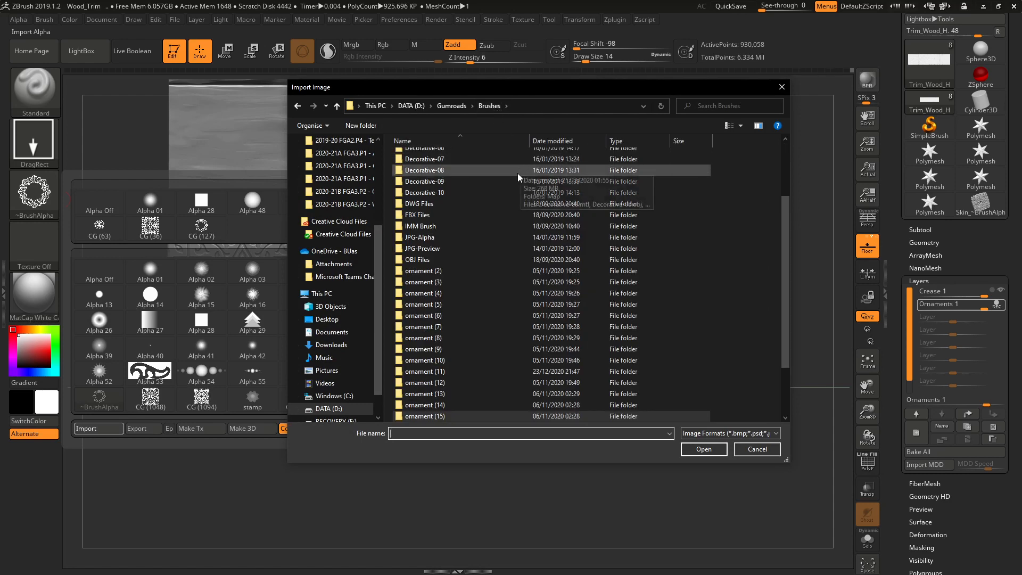
Import CG (278).png from the ornament (3) folder as the brush alpha and try stamping it centred on the plain planks
double_click(439, 283)
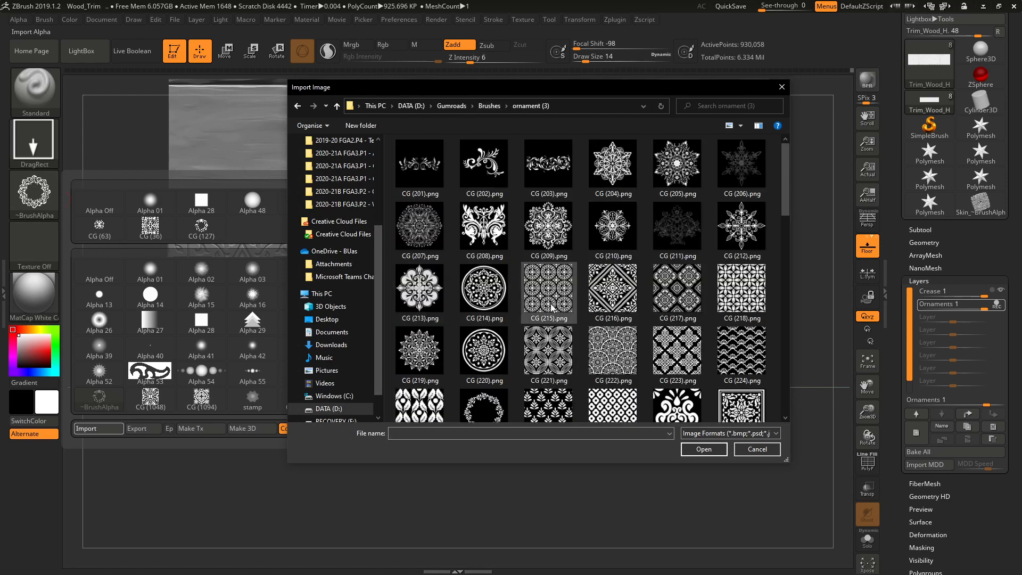
scroll(552, 307, down, 5)
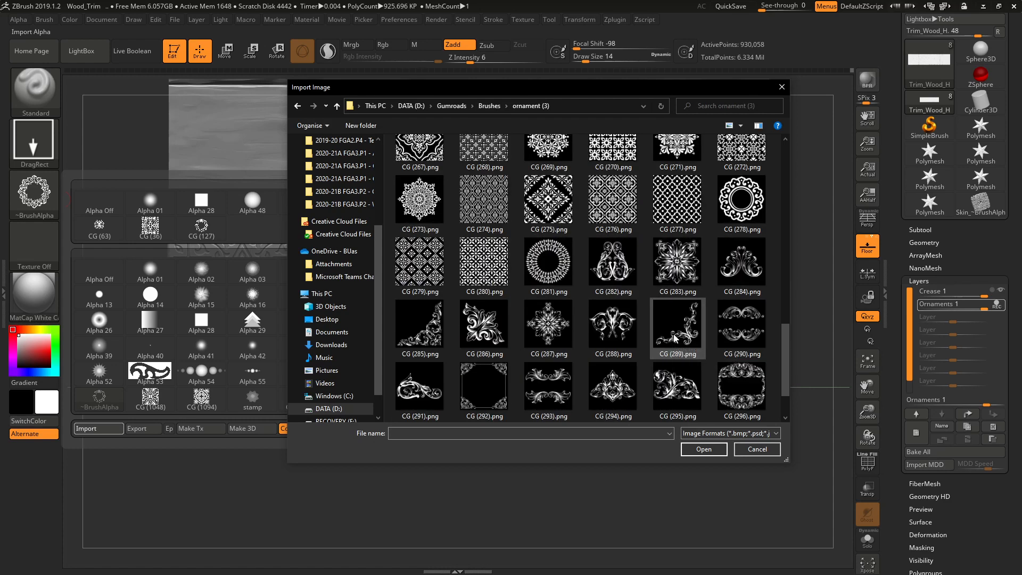
double_click(748, 206)
key(ctrl)
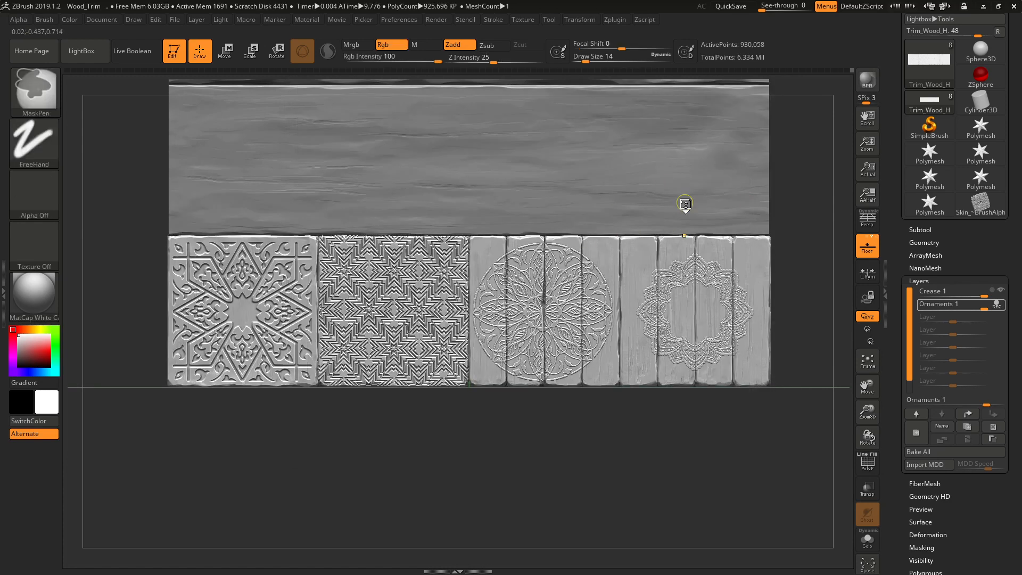
key(ctrl+z)
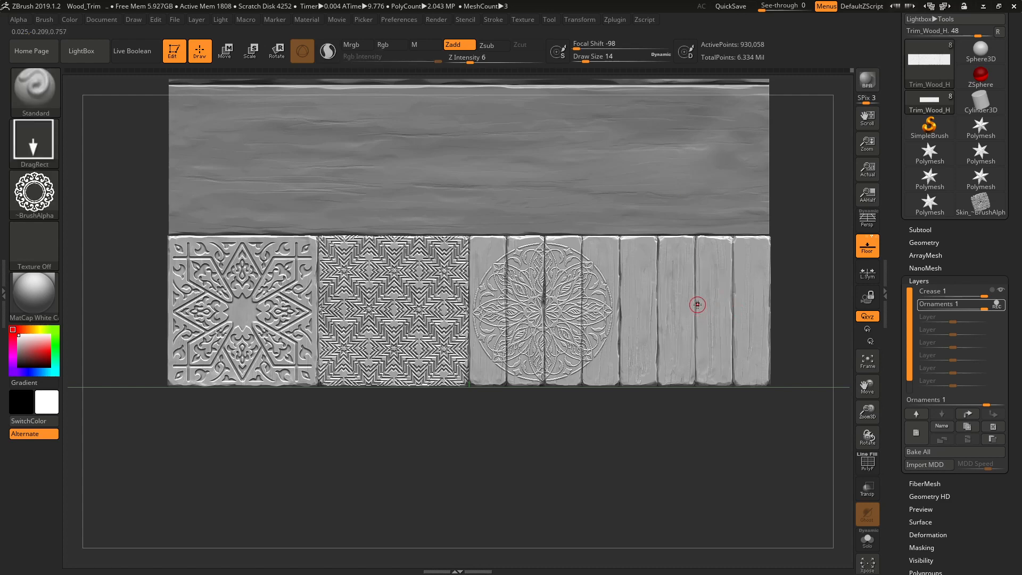
drag(695, 306, 695, 373)
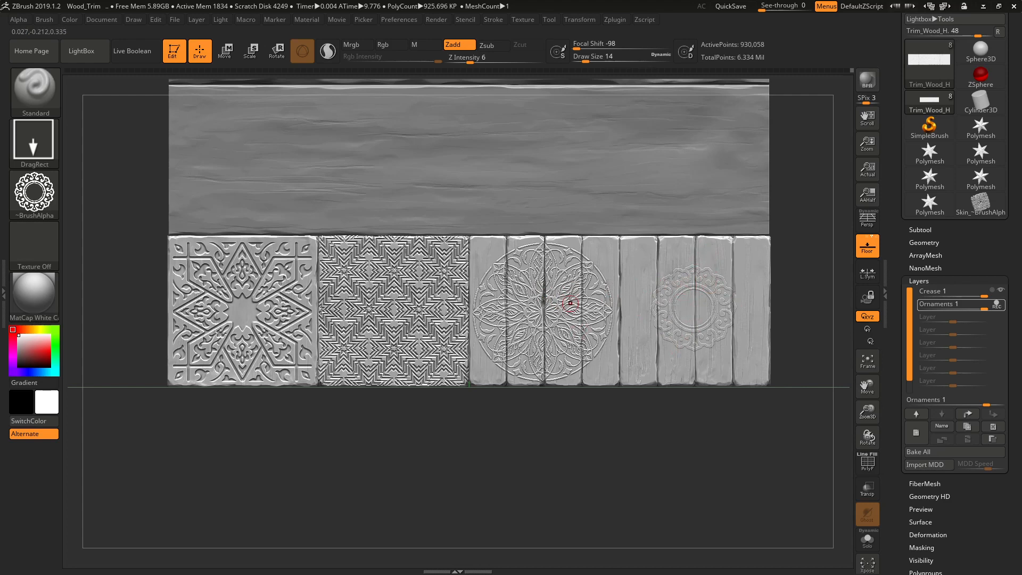
key(ctrl+z)
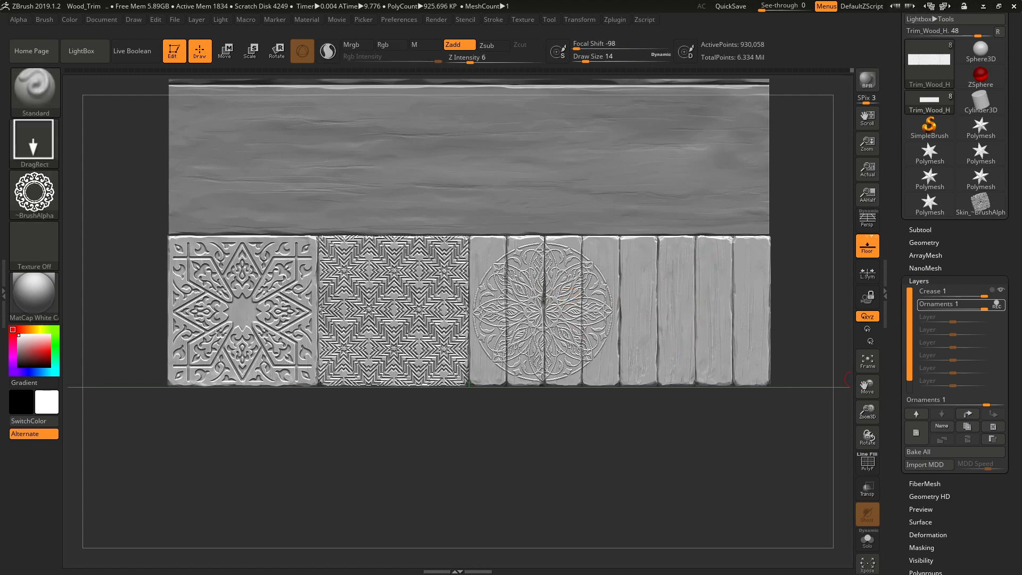
Import CG (281).png as the brush alpha and try stamping its ring ornament centred on the plain planks
click(36, 189)
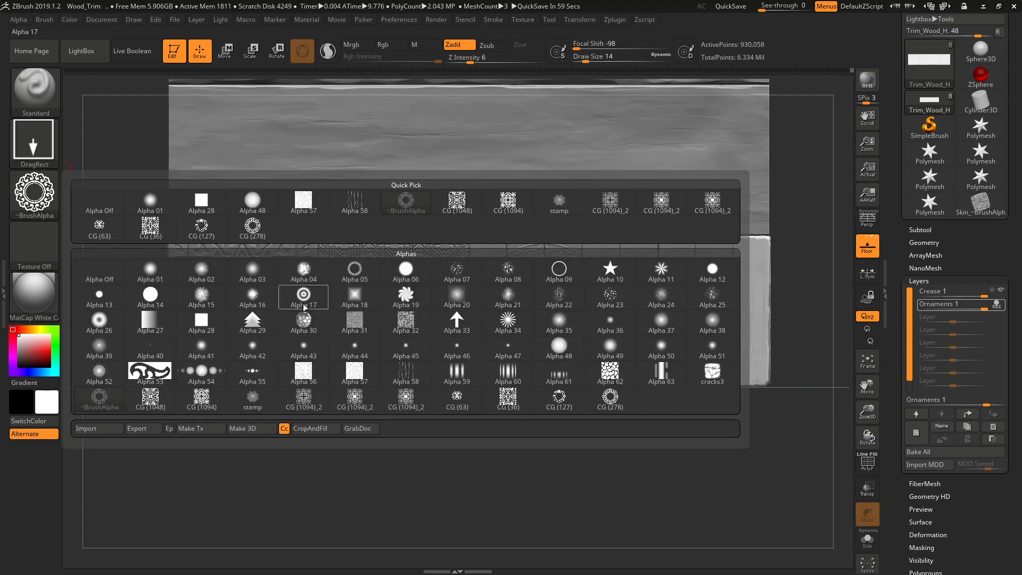
click(99, 427)
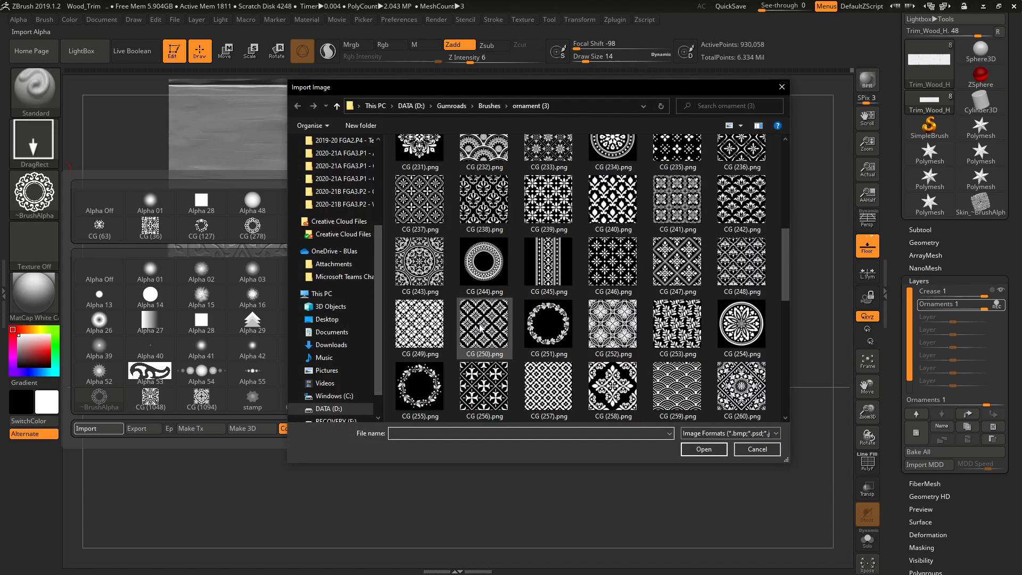
scroll(527, 314, down, 5)
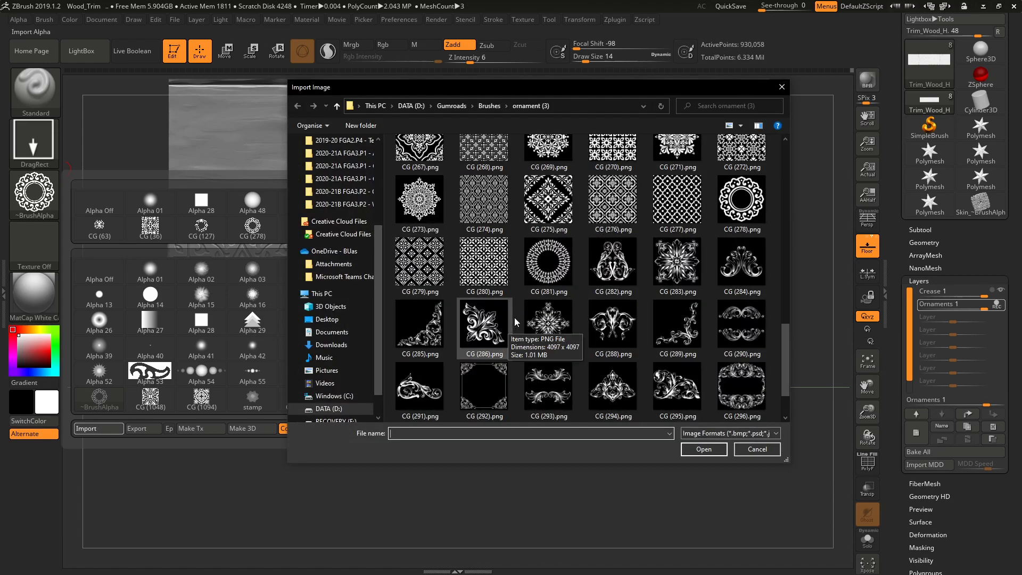
click(551, 280)
double_click(551, 280)
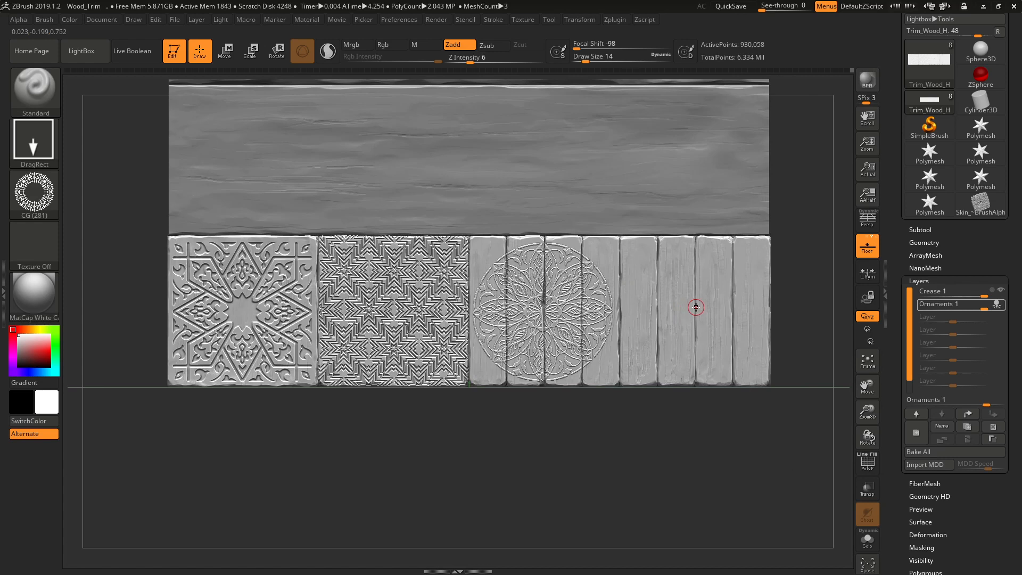
drag(698, 382, 711, 351)
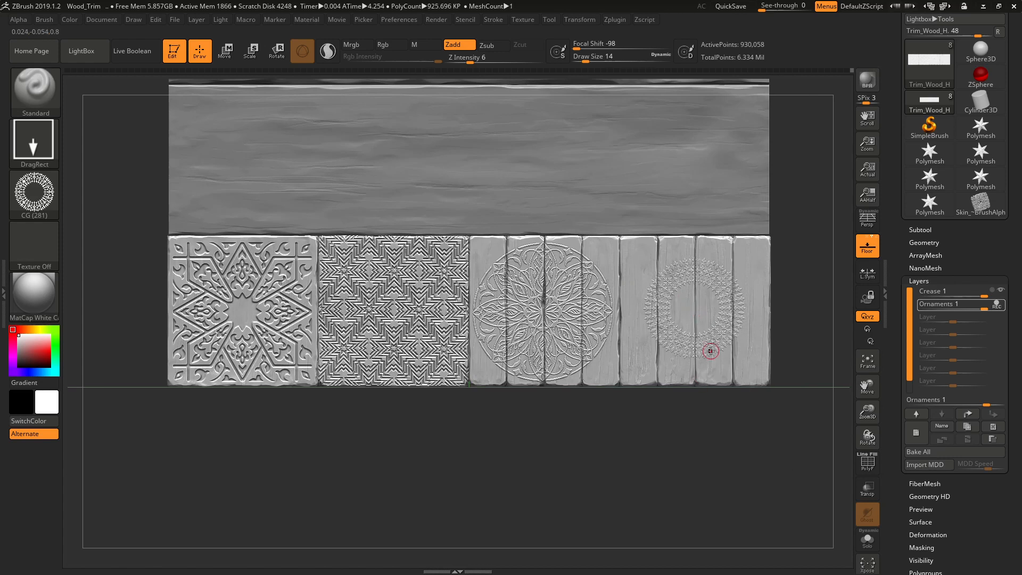
key(ctrl+z)
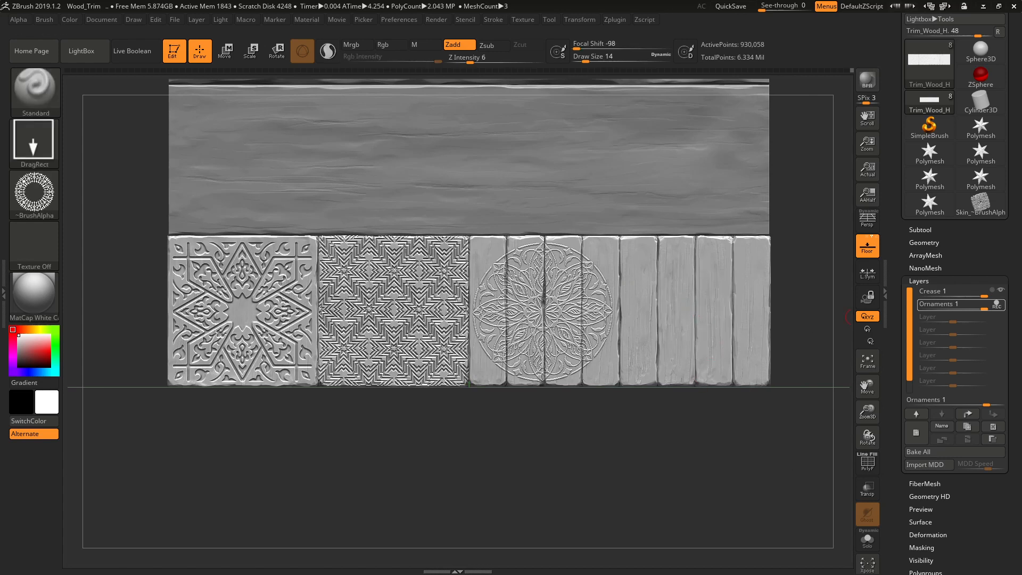
Import CG (244).png as the brush alpha and try stamping its ring ornament centred on the plain planks
key(alt+Tab)
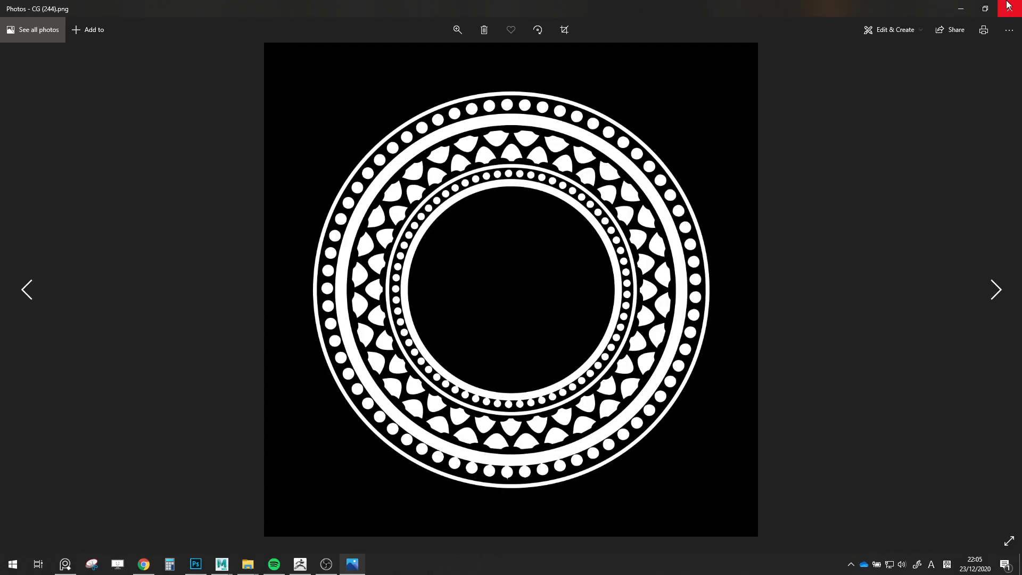
click(1008, 6)
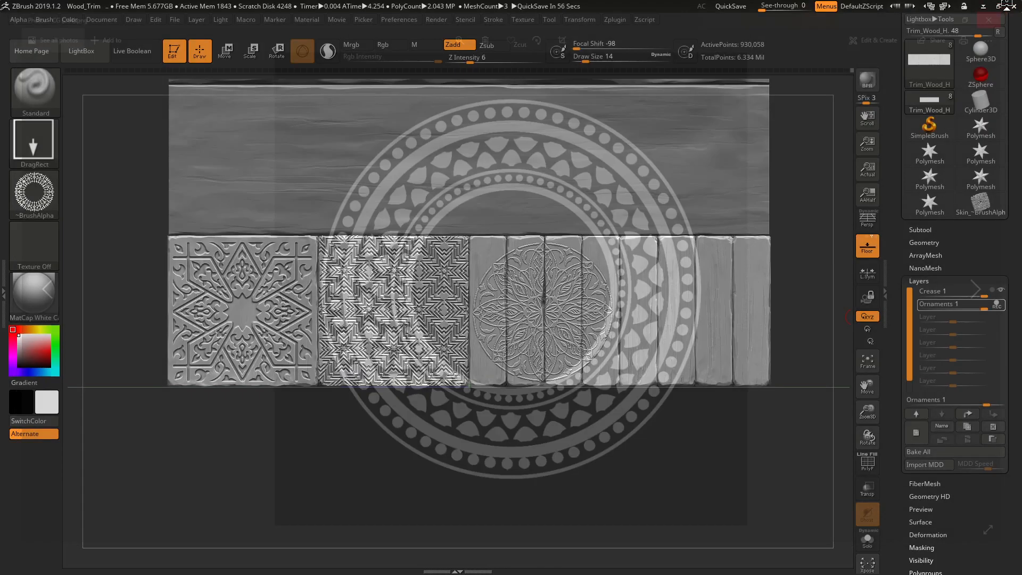
click(30, 201)
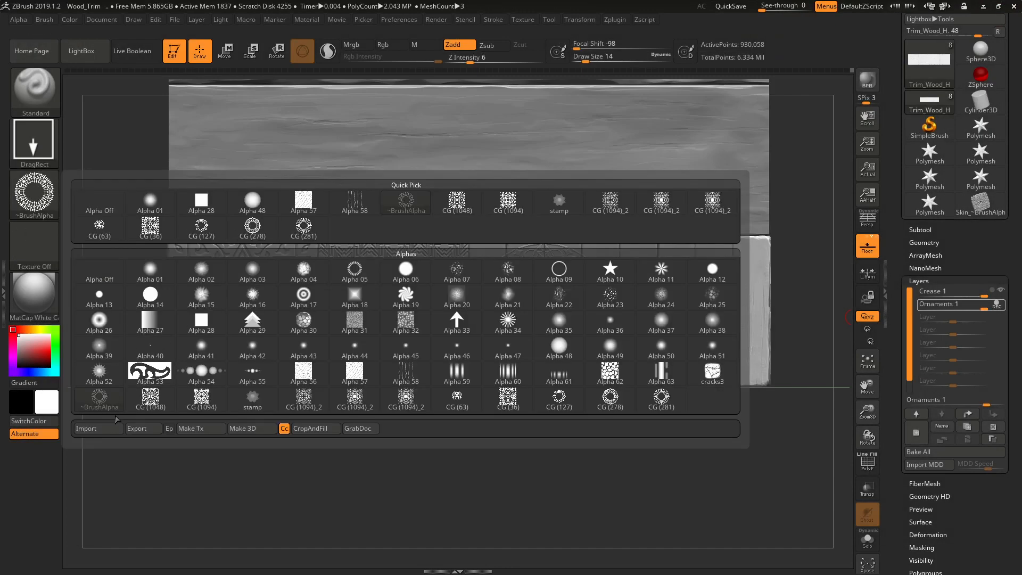
click(97, 428)
scroll(525, 290, down, 3)
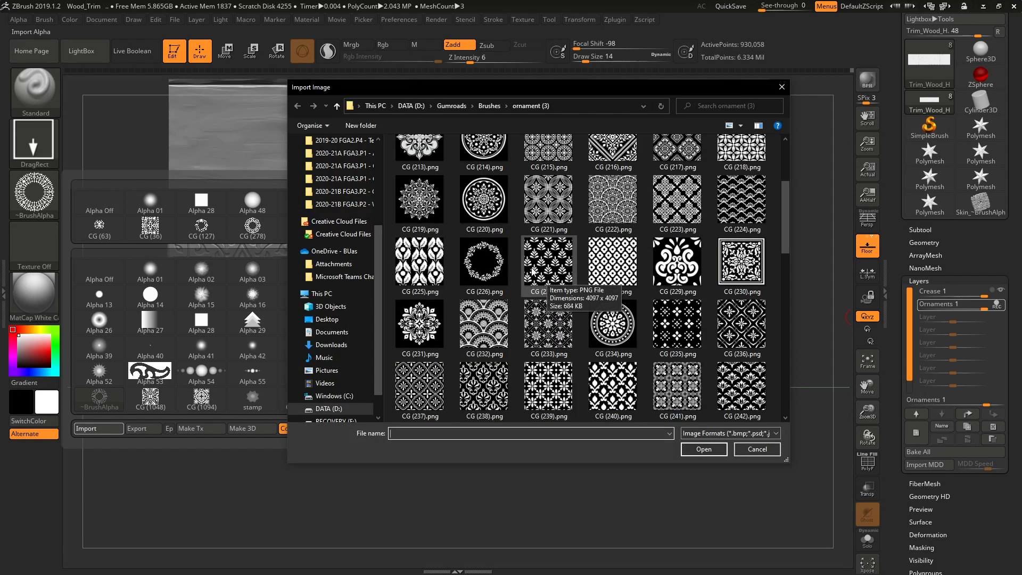
scroll(553, 267, down, 3)
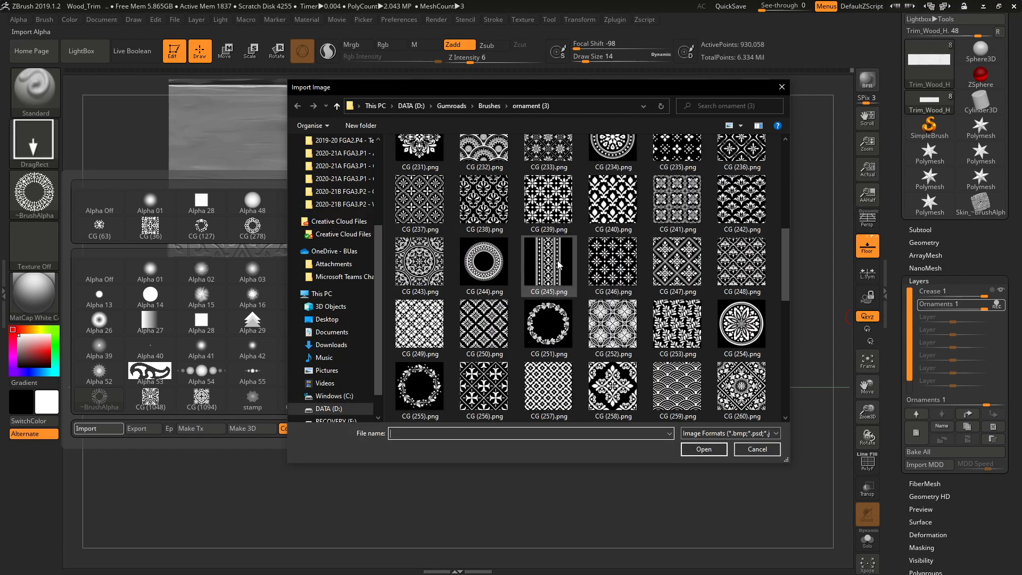
double_click(489, 270)
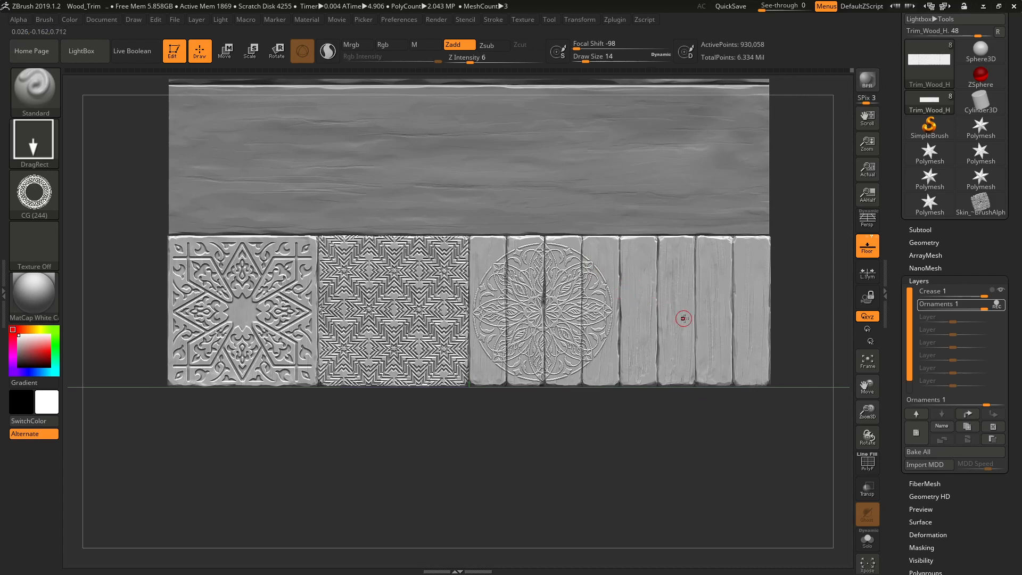
drag(695, 309, 693, 398)
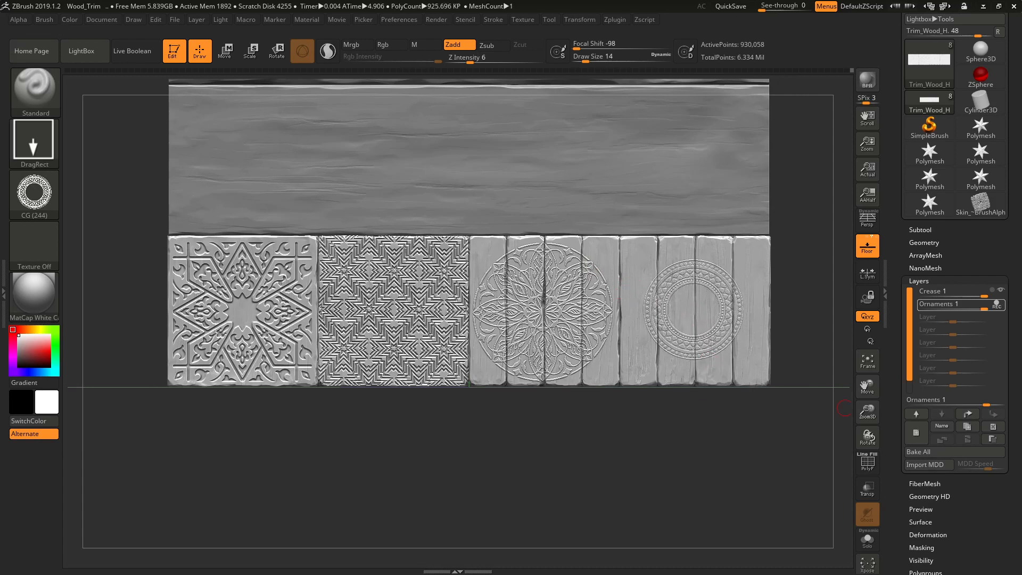
key(ctrl+z)
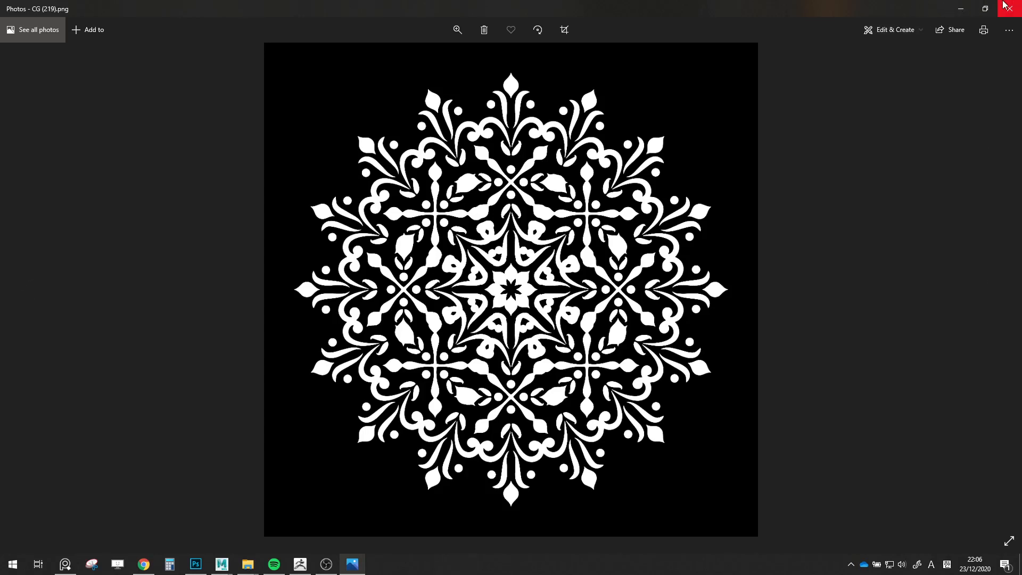
Close the CG (219).png preview and import CG (231).png from the ornament (3) folder as the brush alpha
click(1006, 5)
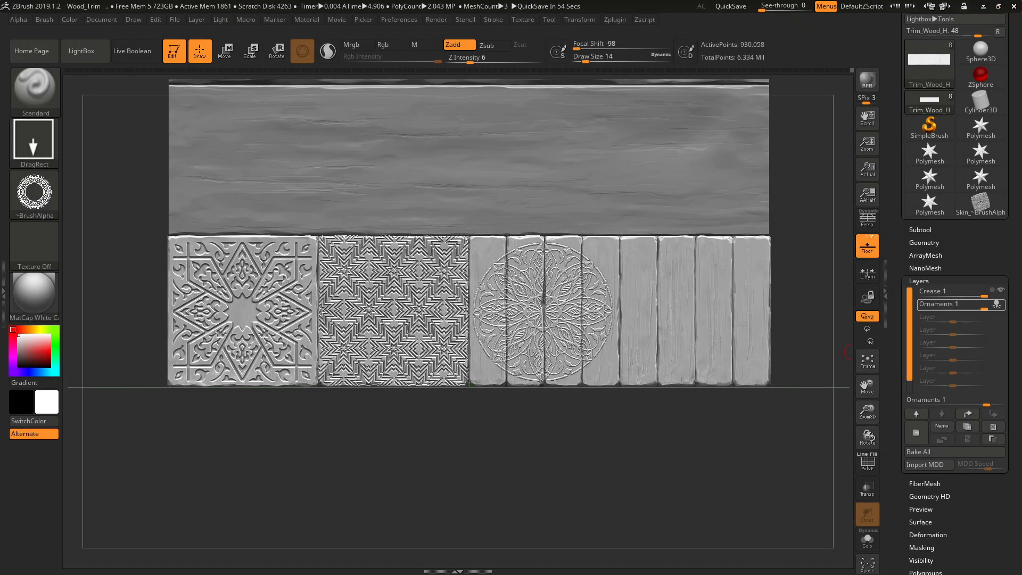
click(34, 193)
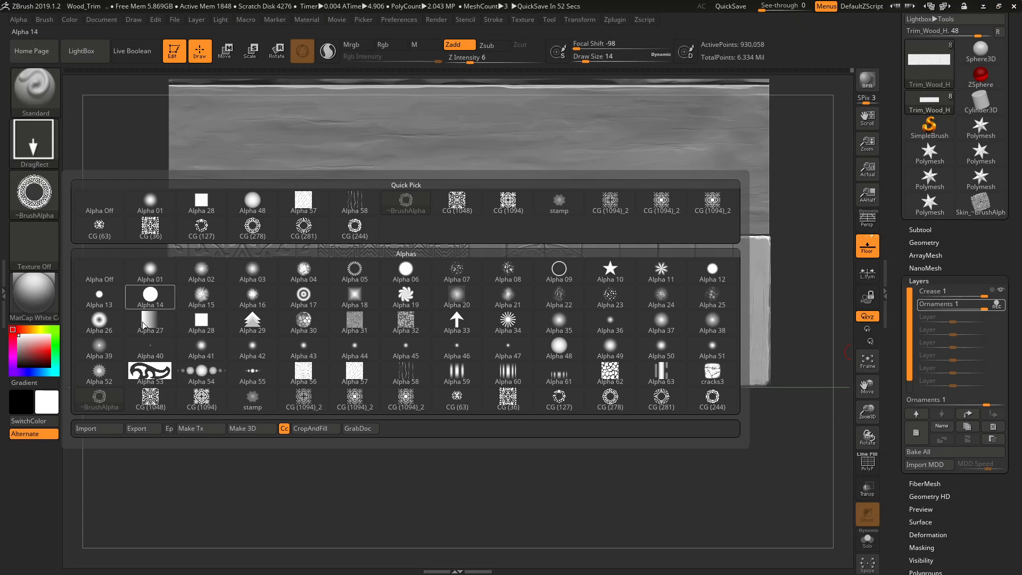
click(98, 428)
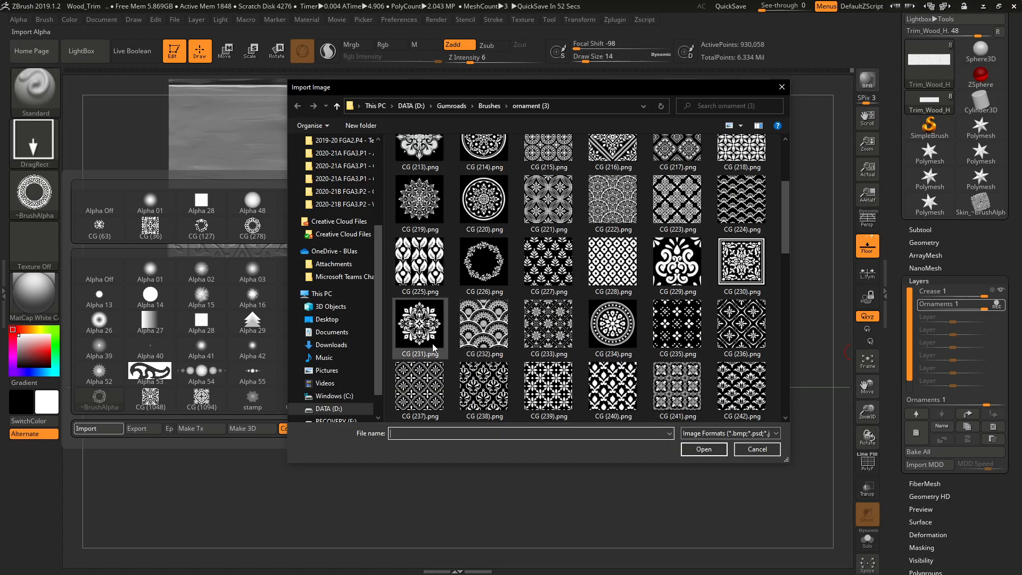
double_click(429, 344)
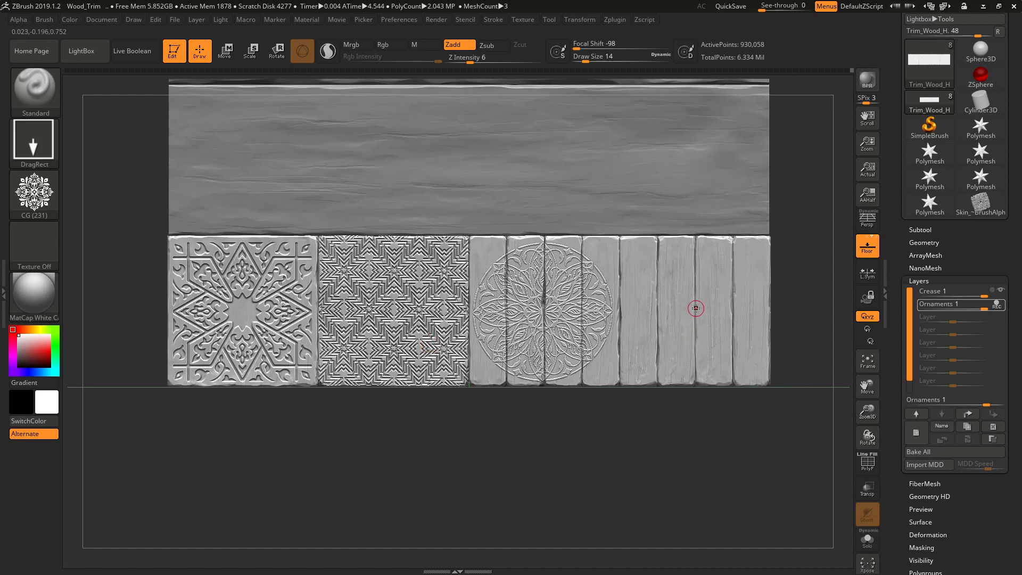
Try stamping the CG (231) ornament centred on the plain planks at the existing Z Intensity of 6
drag(697, 358, 695, 392)
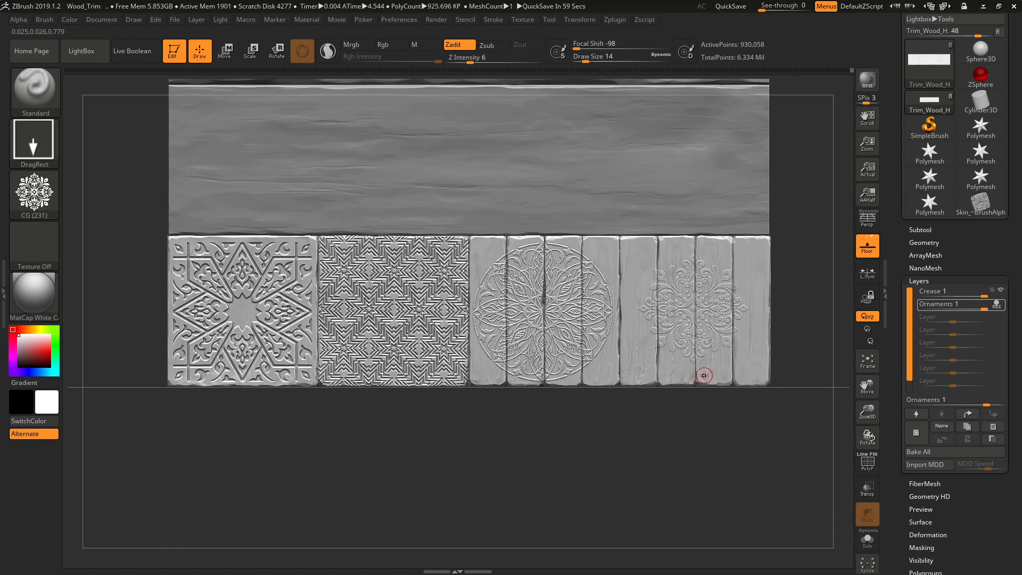
key(ctrl+z)
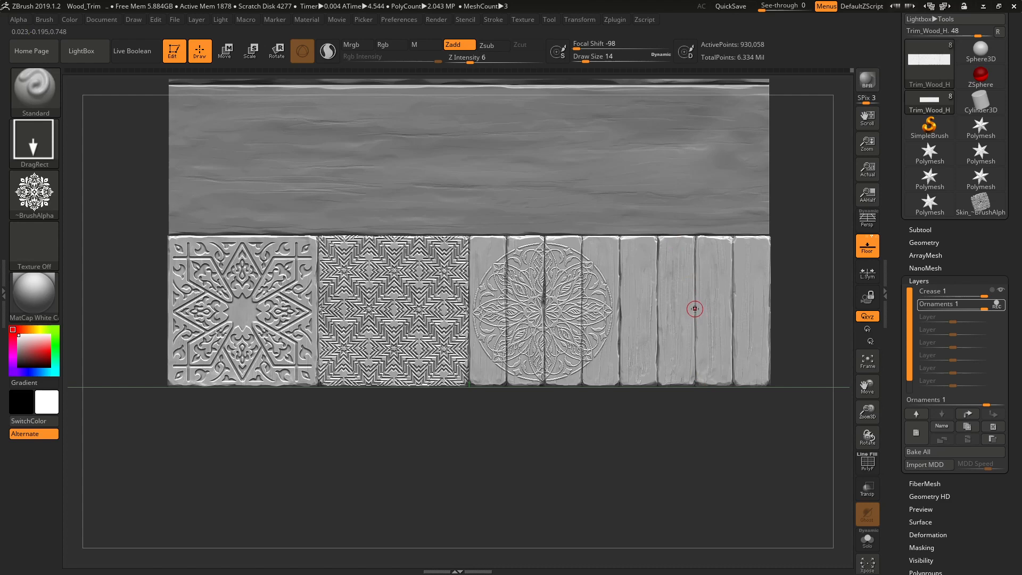
drag(694, 369, 693, 394)
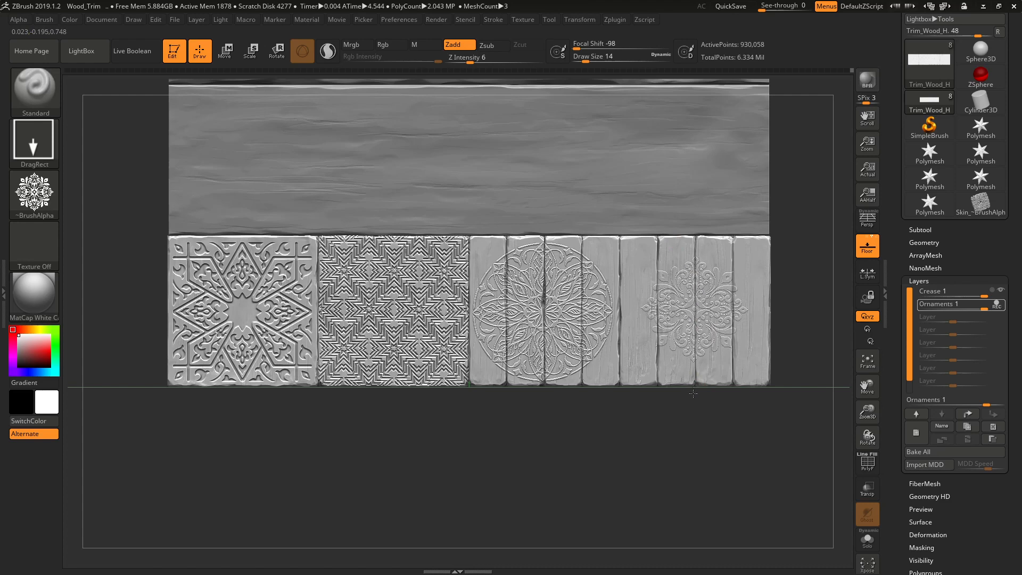
ctrl+right_drag(685, 304, 735, 369)
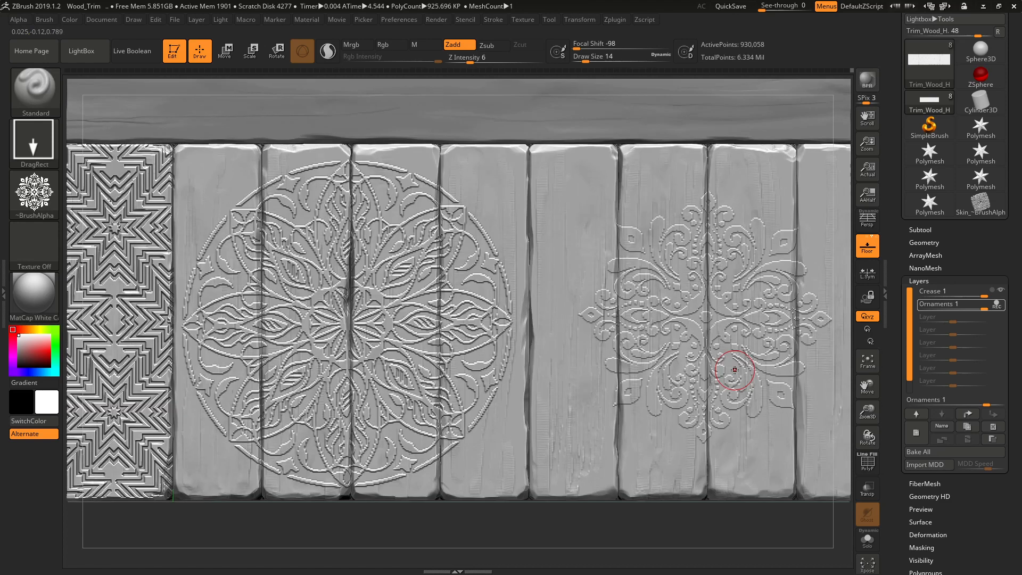
key(ctrl+z)
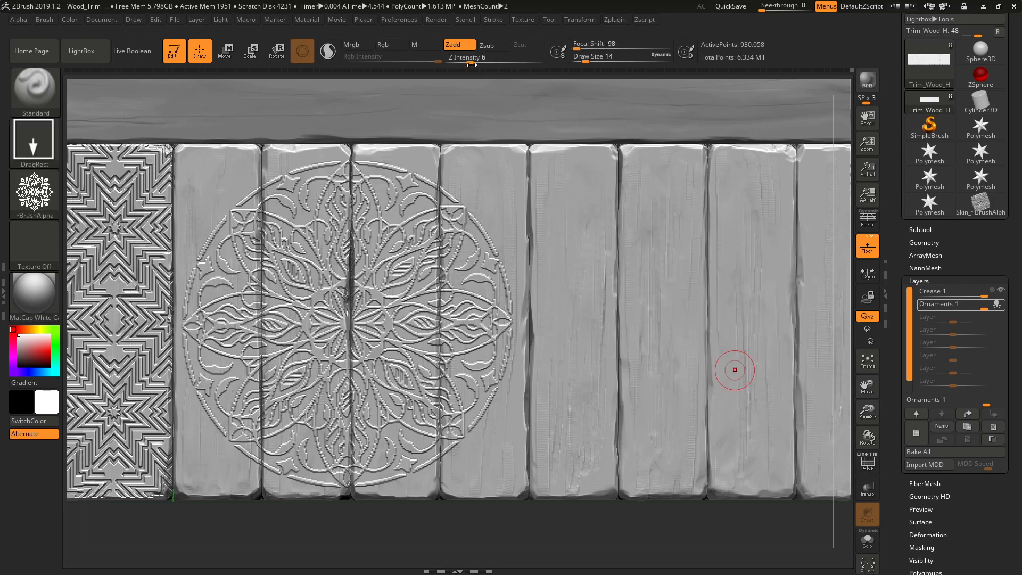
Set the Z Intensity to 8 and stamp the CG (231) ornament centred on the plain planks
drag(471, 62, 475, 63)
ctrl+right_drag(619, 265, 577, 264)
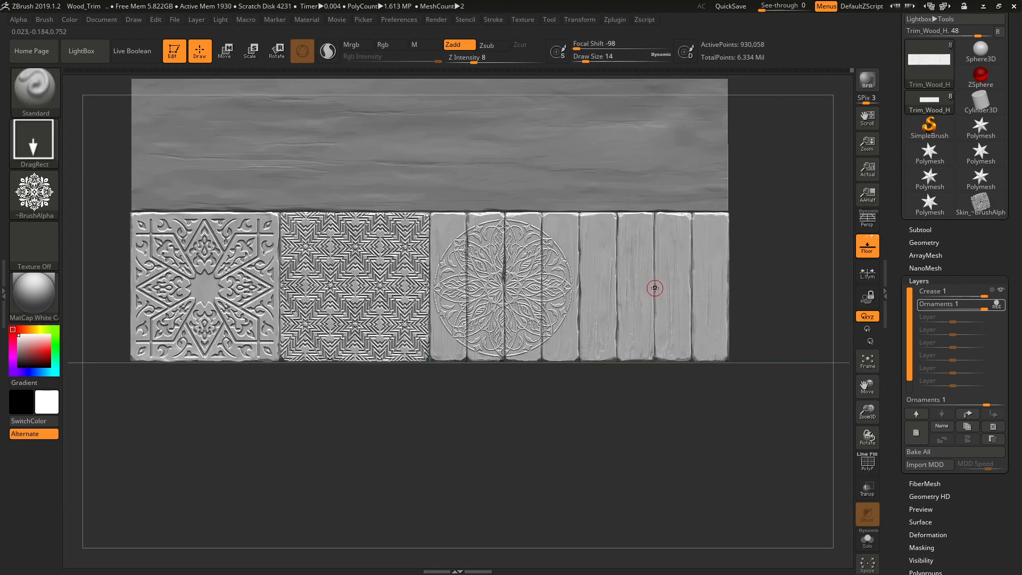
drag(656, 346, 654, 371)
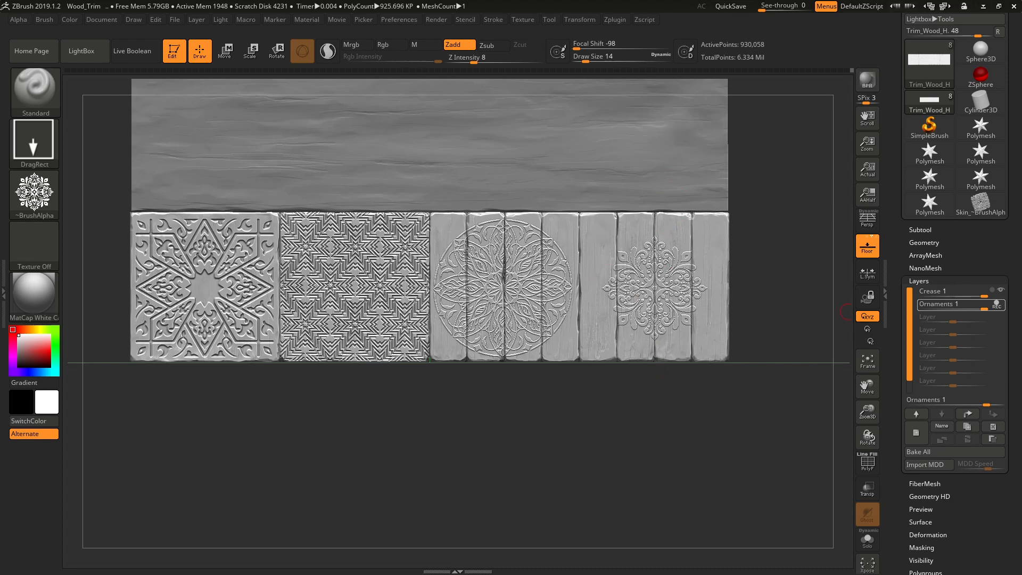
drag(1021, 312, 1021, 19)
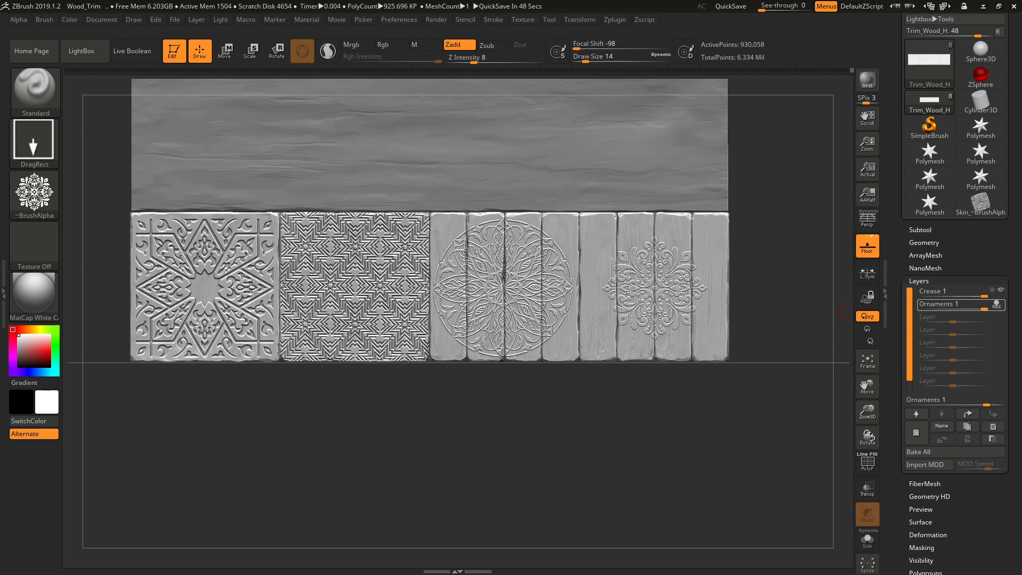
Switch to File Explorer, open the ornament (6) folder under Brushes and preview CG (583).png
key(alt+Tab)
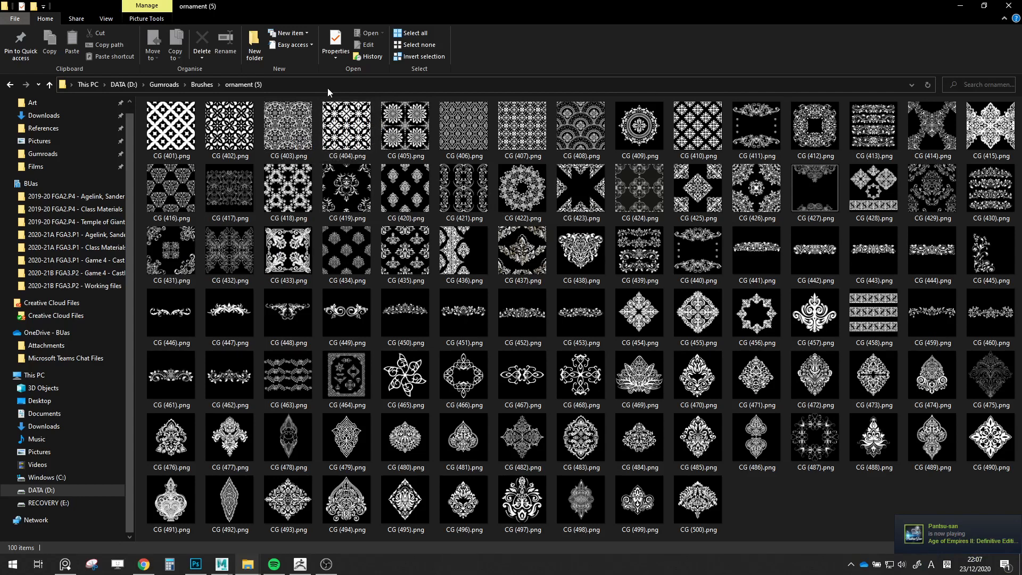
click(212, 83)
double_click(298, 204)
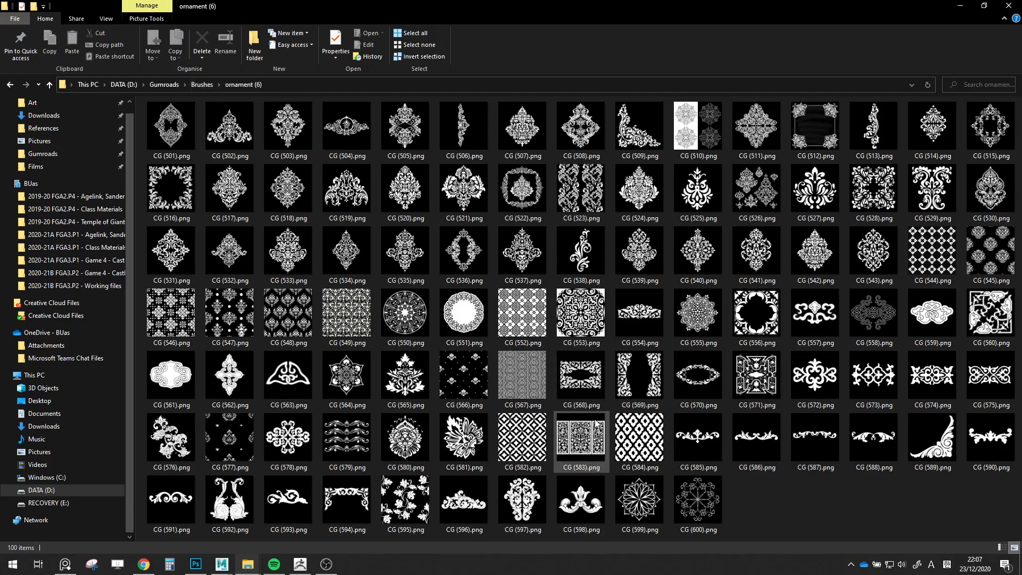
double_click(583, 436)
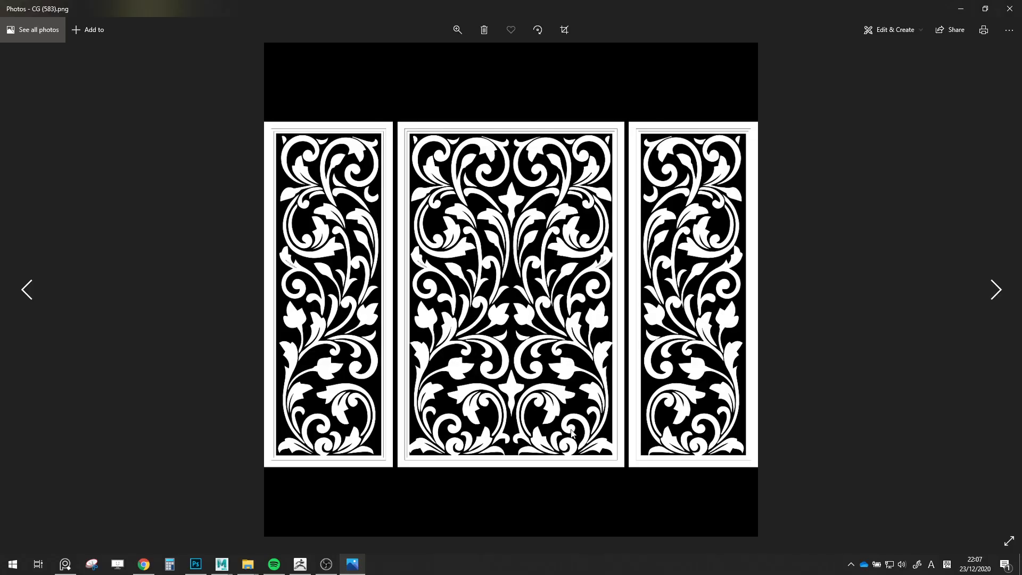
Preview CG (556).png and CG (531).png from the ornament (6) folder as candidate ornaments, closing each preview before returning to ZBrush
click(1008, 5)
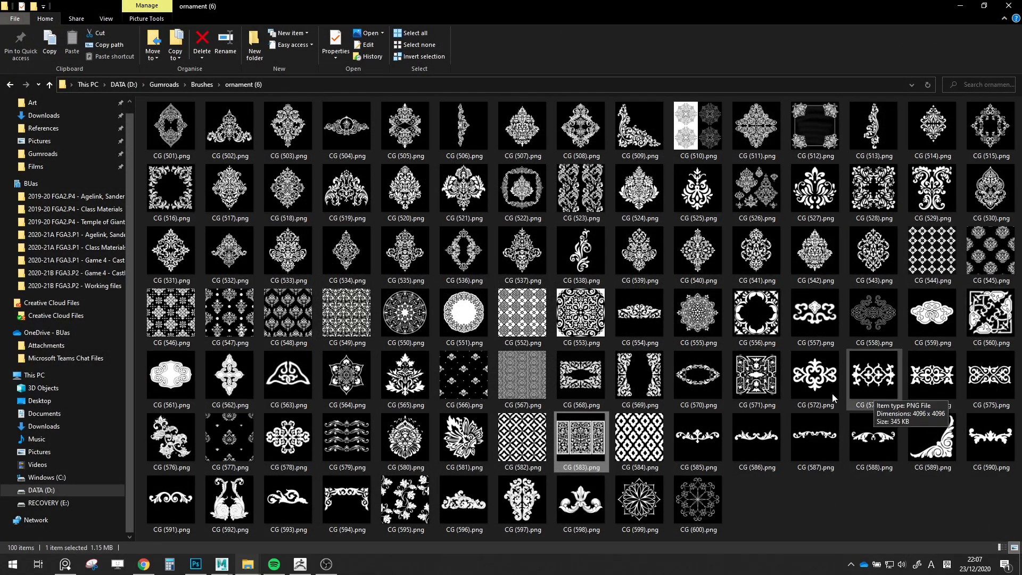
double_click(750, 335)
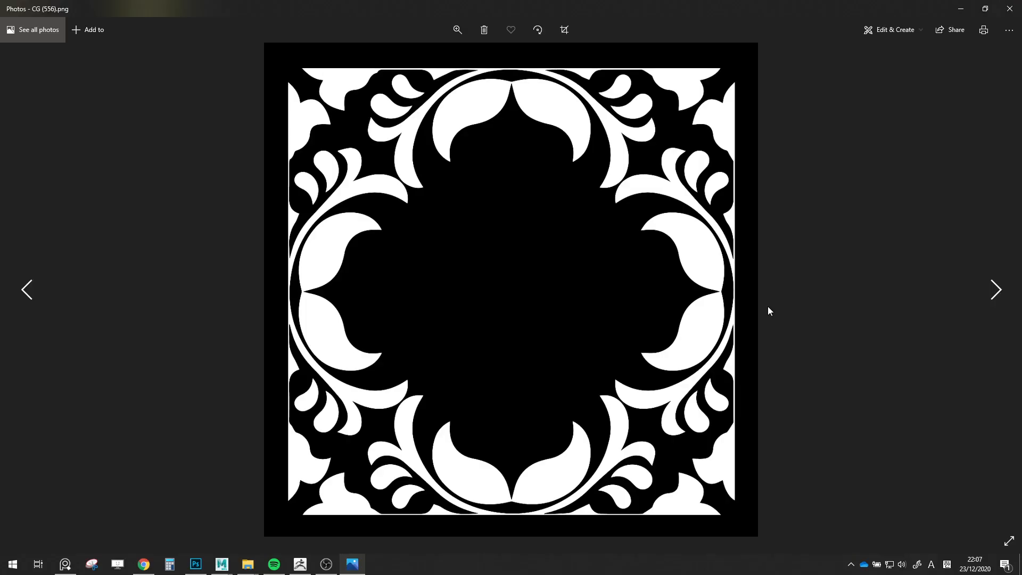
click(1010, 9)
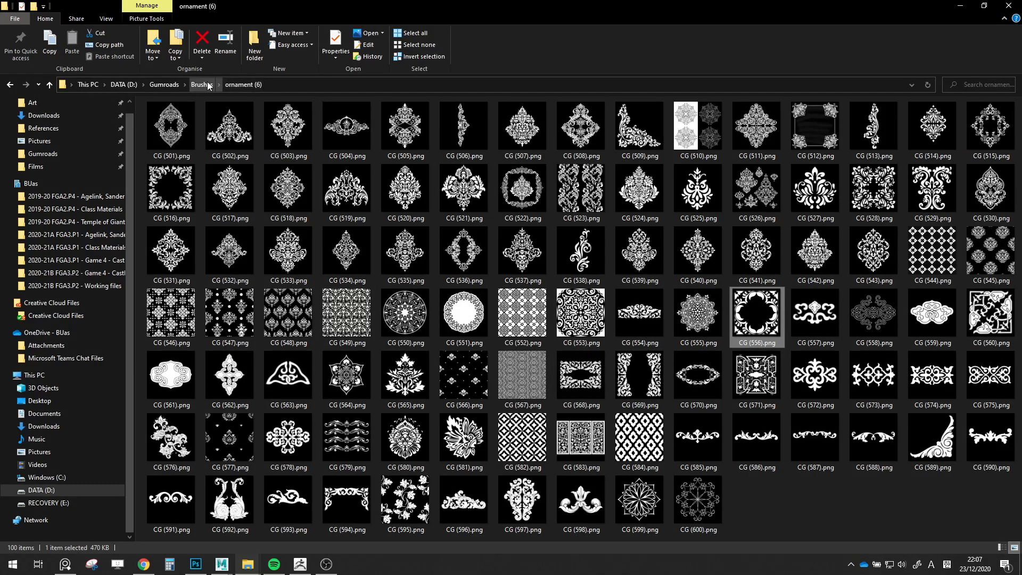
double_click(169, 237)
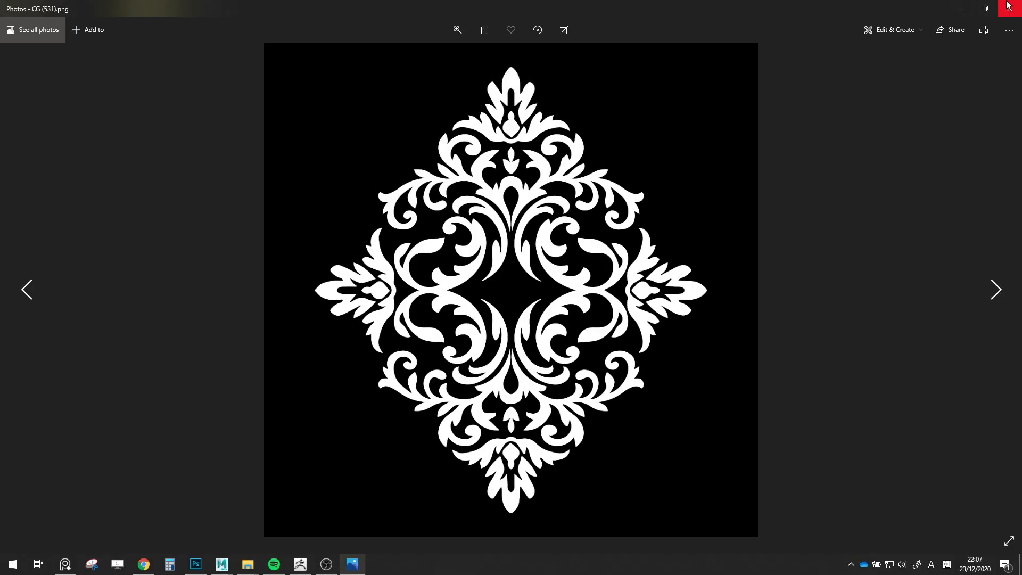
click(1008, 6)
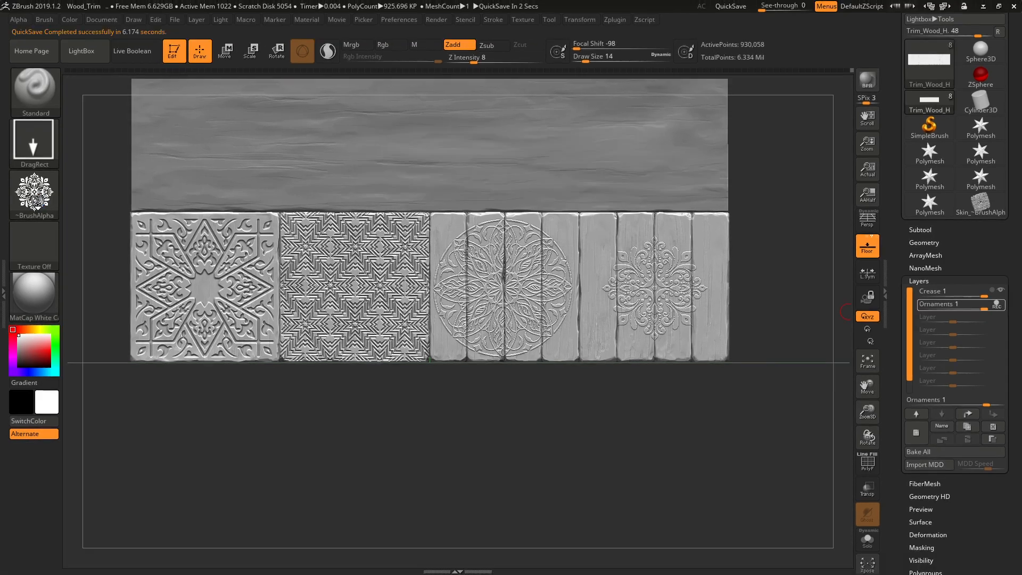
Import CG (531).png from the ornament (6) folder under Brushes as the brush alpha
click(36, 201)
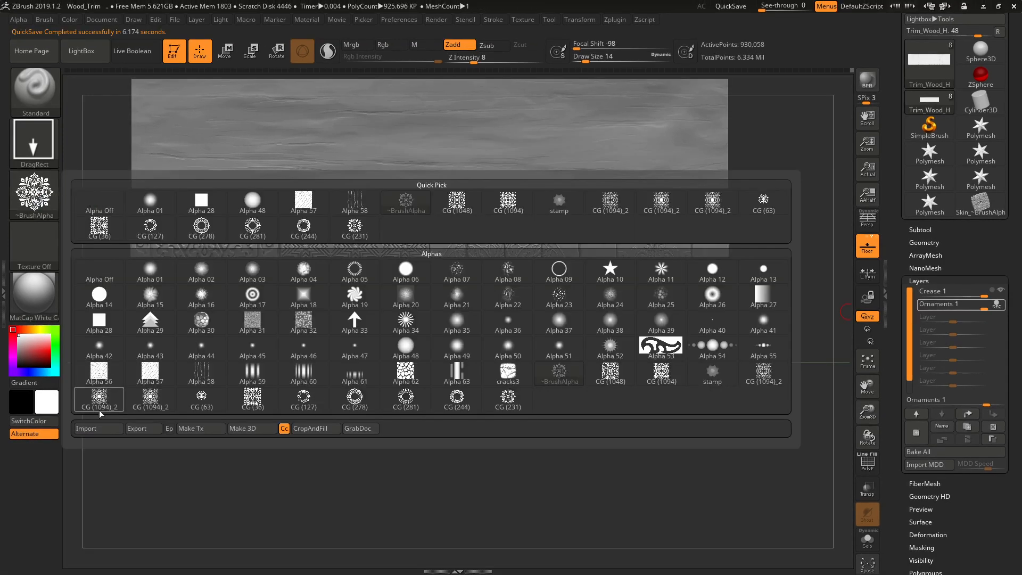
click(101, 429)
click(489, 105)
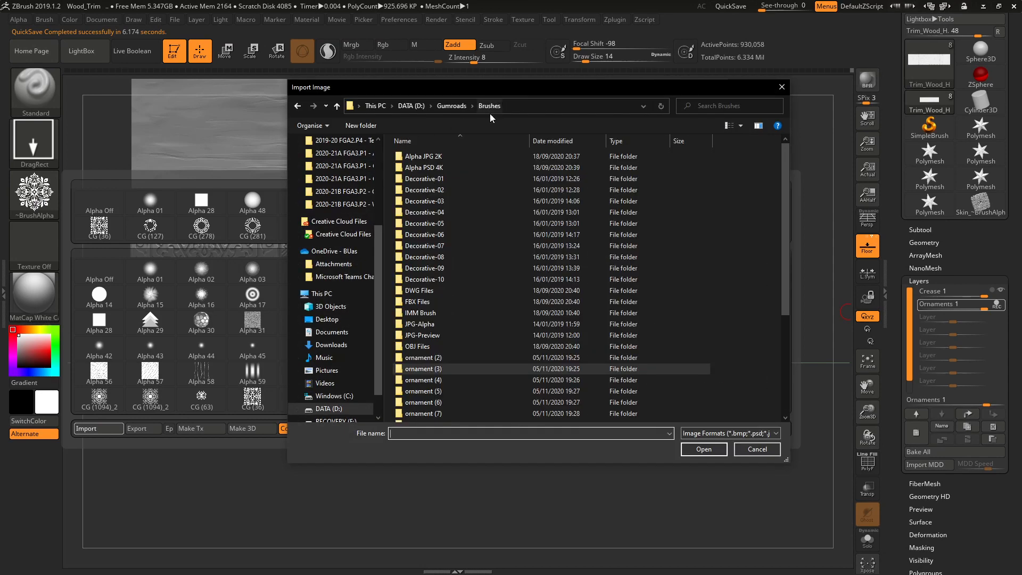
double_click(426, 402)
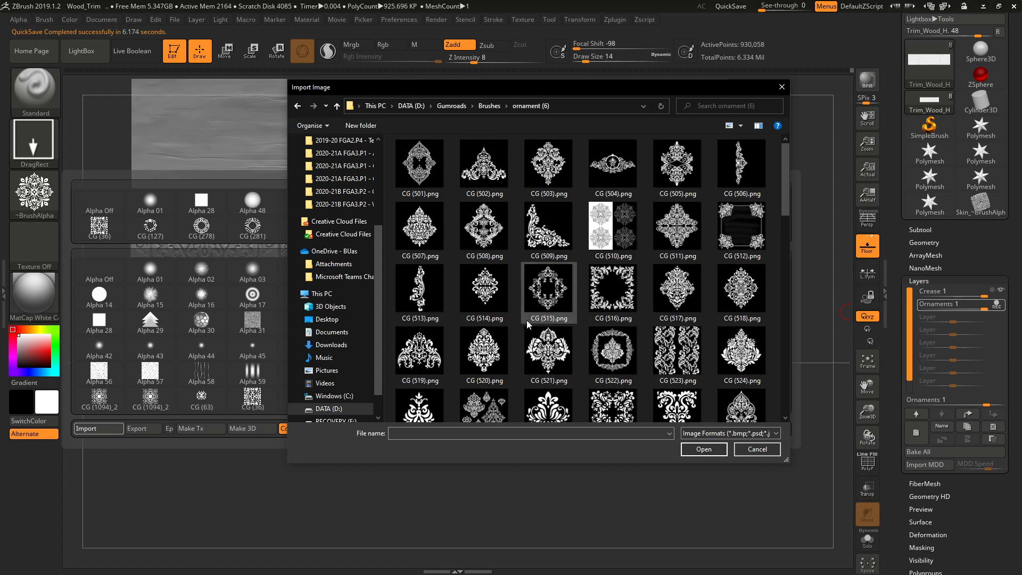
scroll(548, 324, down, 3)
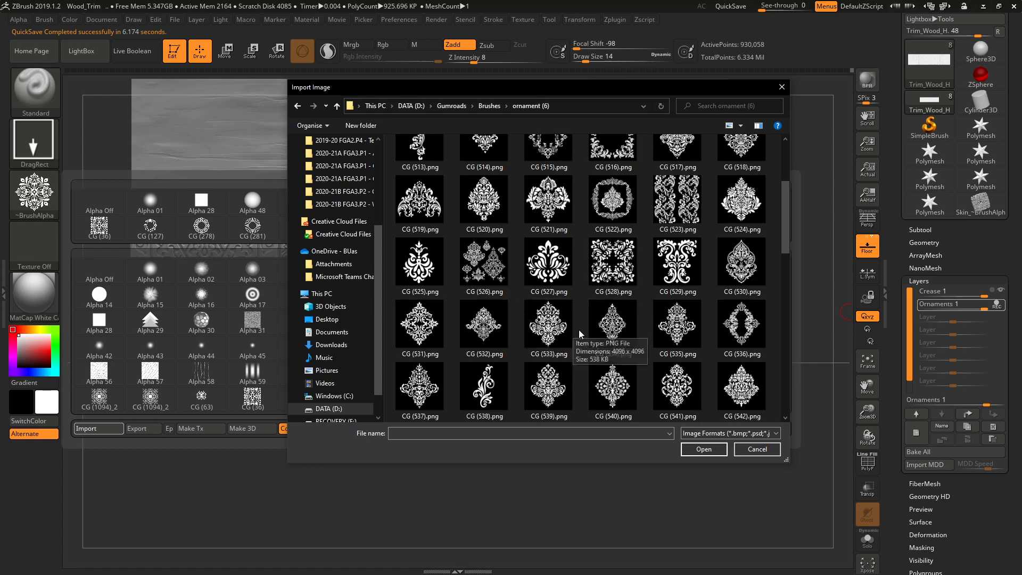
double_click(419, 333)
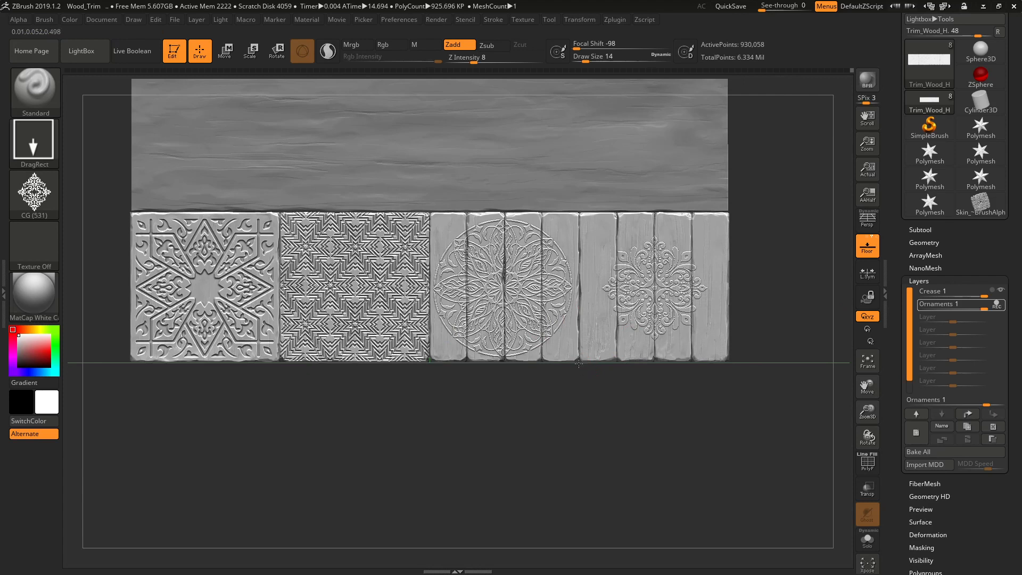
drag(579, 402, 579, 414)
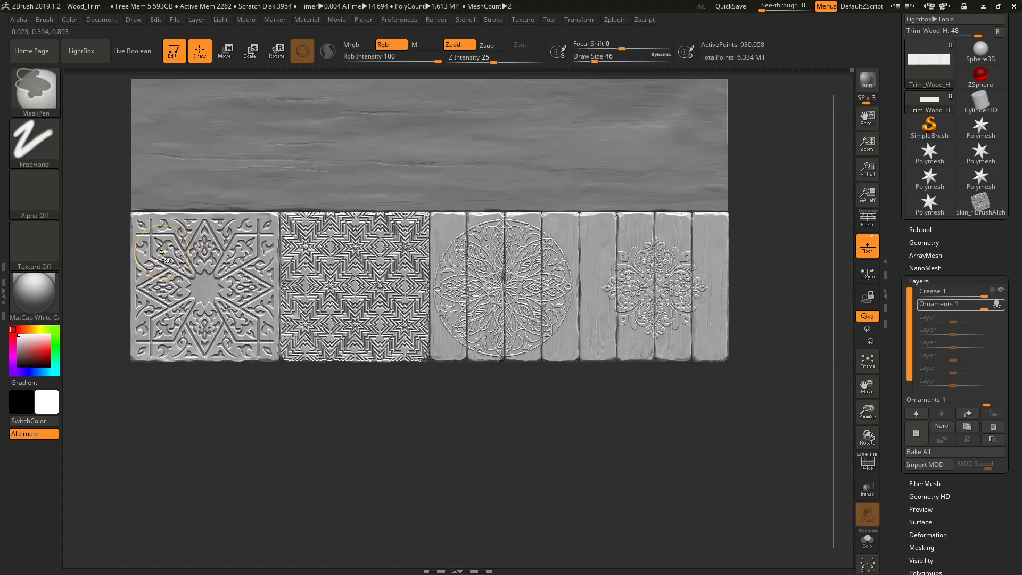
Mask the two fully patterned panels beside the plank panels, leaving both plank panels unmasked
mouse_move(157, 226)
ctrl+mouse_down()
mouse_move(154, 330)
mouse_move(171, 240)
mouse_move(201, 380)
mouse_move(328, 374)
mouse_move(346, 319)
mouse_move(354, 341)
mouse_move(367, 239)
mouse_move(375, 315)
mouse_move(404, 298)
mouse_move(426, 229)
mouse_move(411, 281)
mouse_move(410, 250)
mouse_move(409, 316)
ctrl+mouse_up()
ctrl+drag(364, 367, 328, 311)
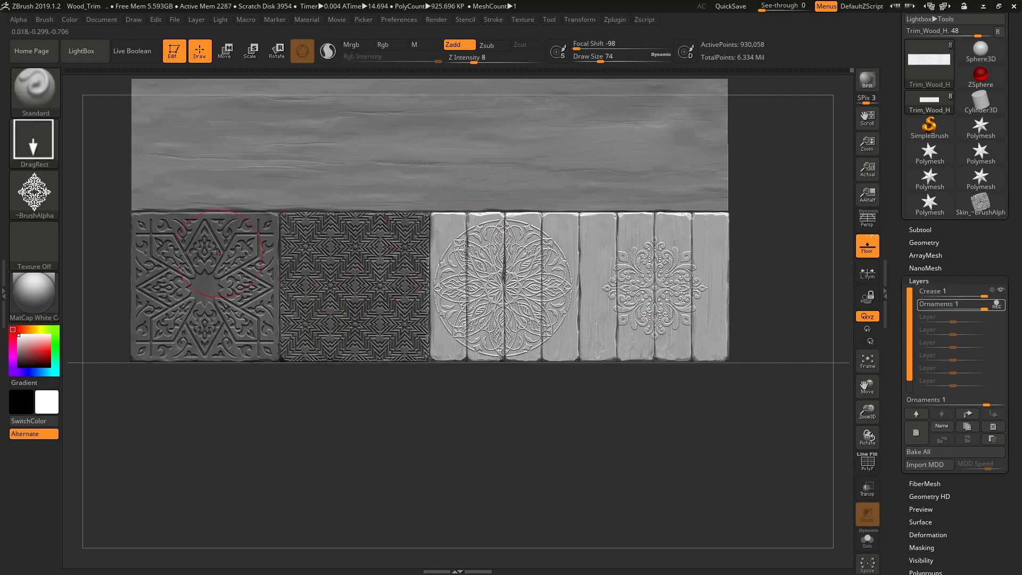
key(ctrl)
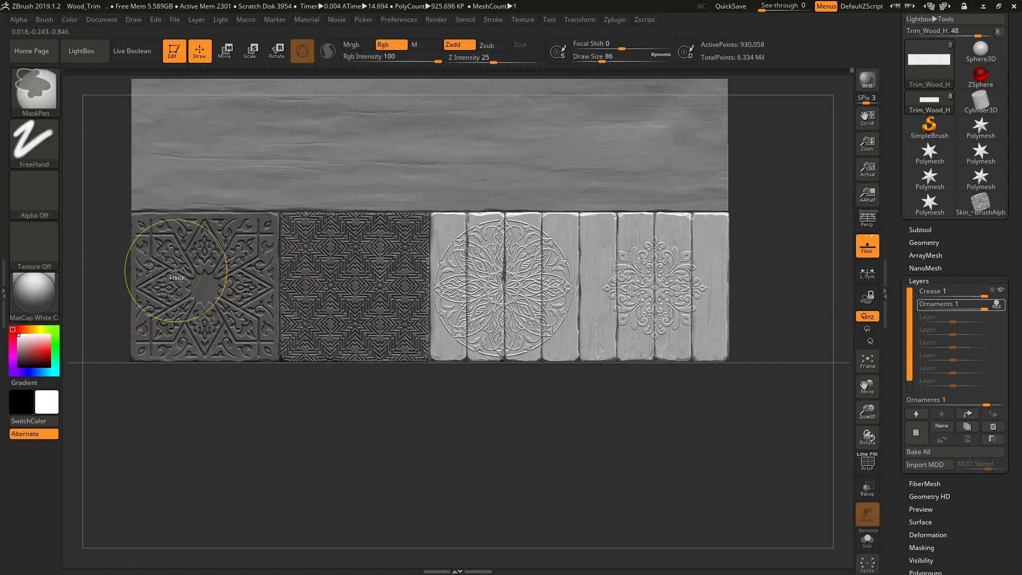
ctrl+drag(177, 272, 154, 252)
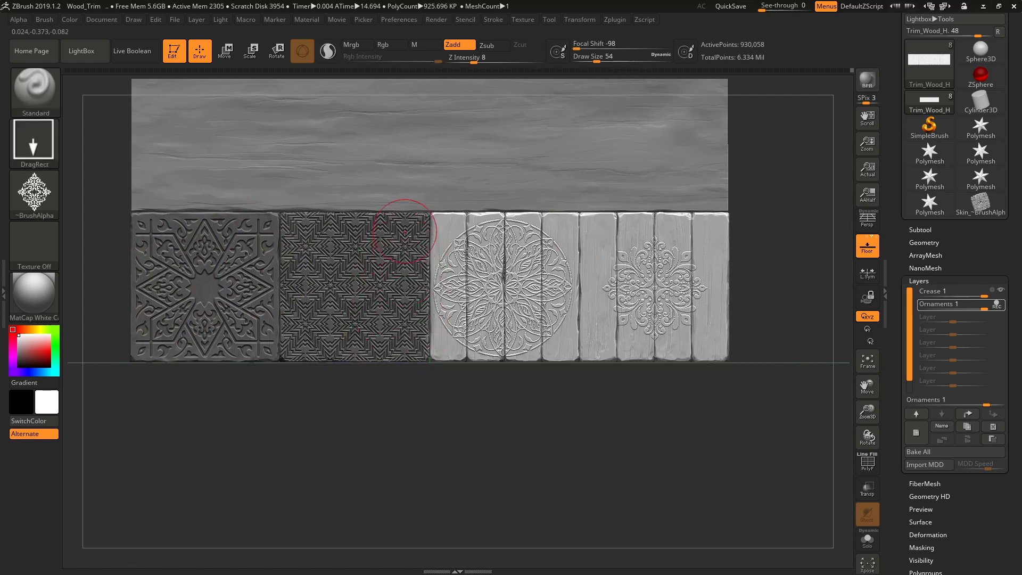
key(ctrl)
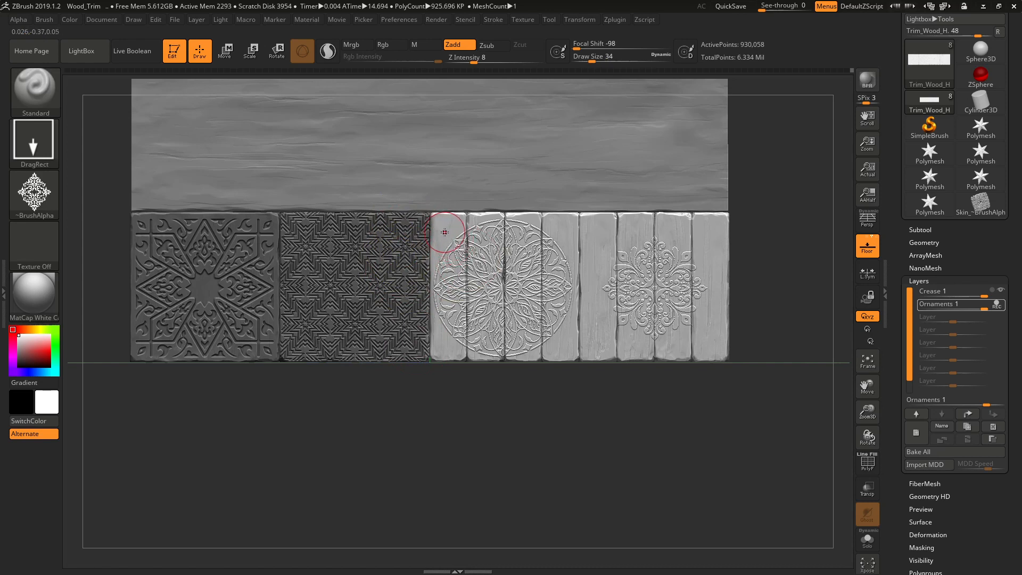
key(ctrl+shift)
key(ctrl)
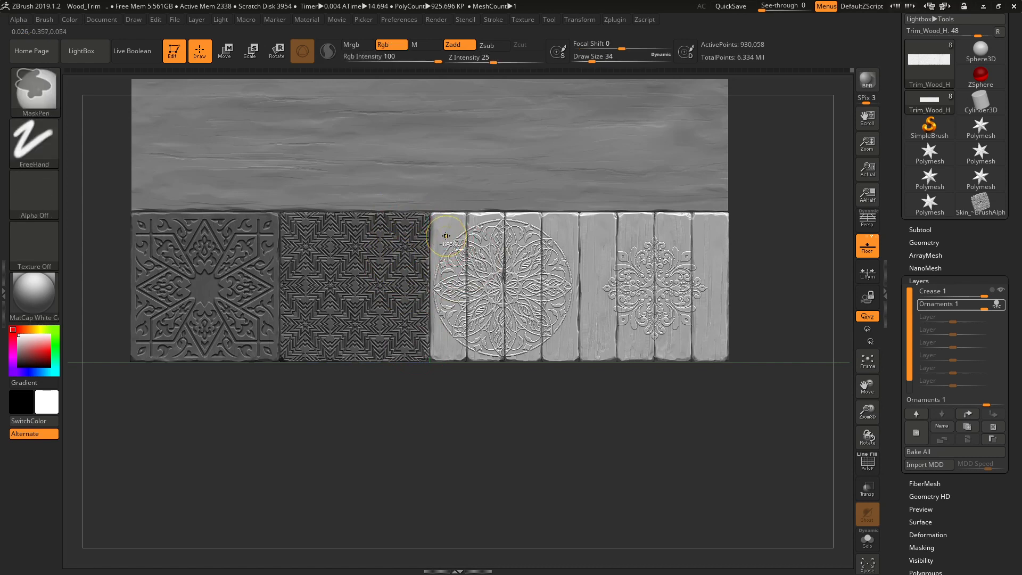
key(ctrl)
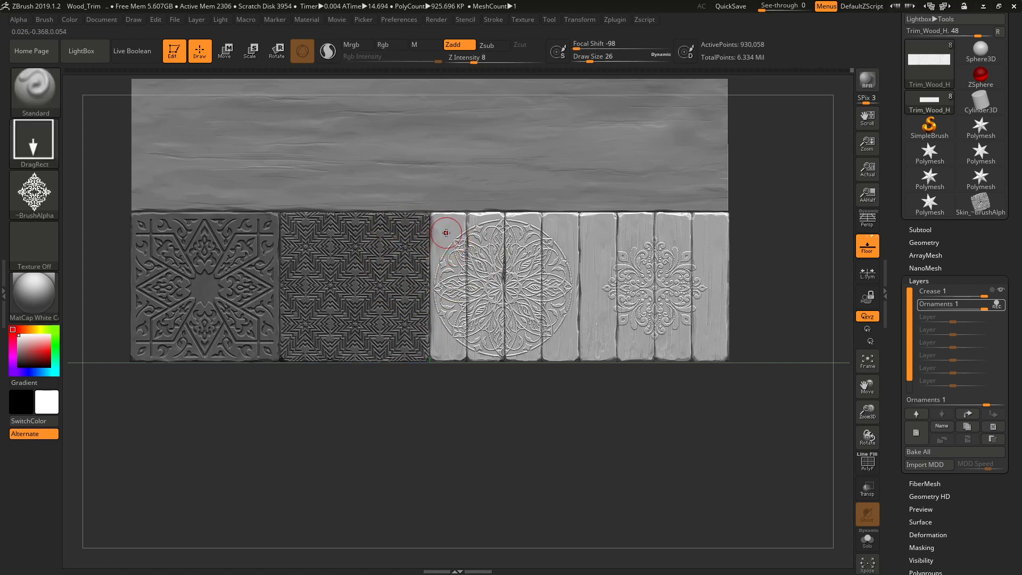
key(ctrl)
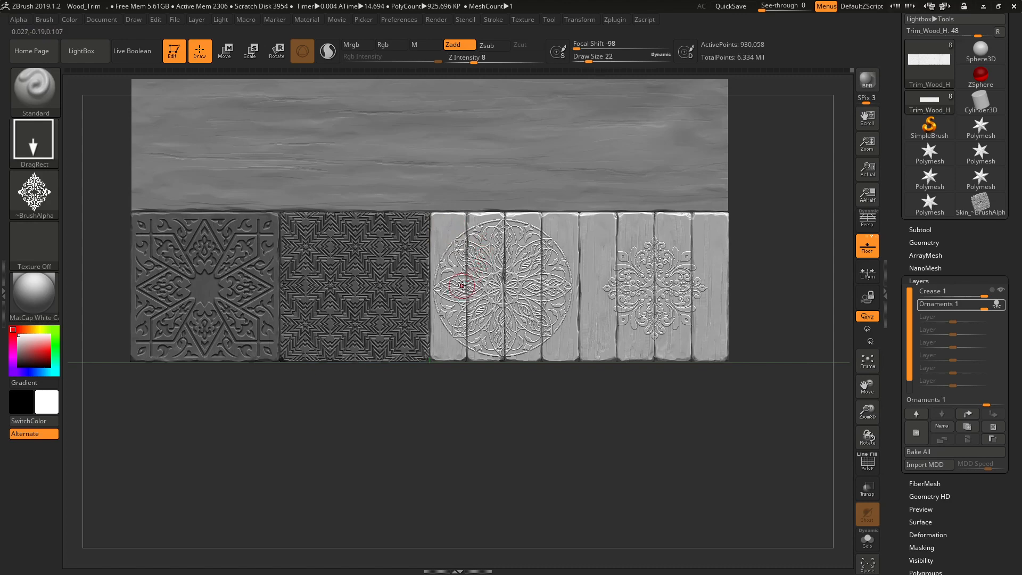
Try stamping the CG (531) ornament on the first plank panel with the Z Intensity set to 14, and undo it
click(479, 58)
drag(480, 58, 484, 58)
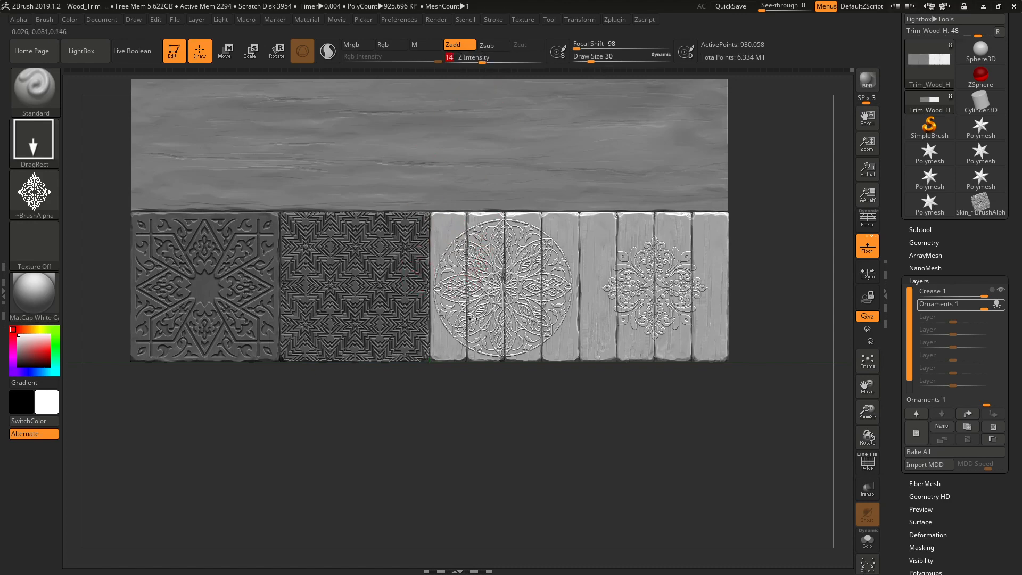
drag(473, 319, 489, 213)
key(ctrl+z)
Set the Z Intensity to 10 and try stamping the CG (531) ornament at the first plank panel's lower-left corner
click(472, 58)
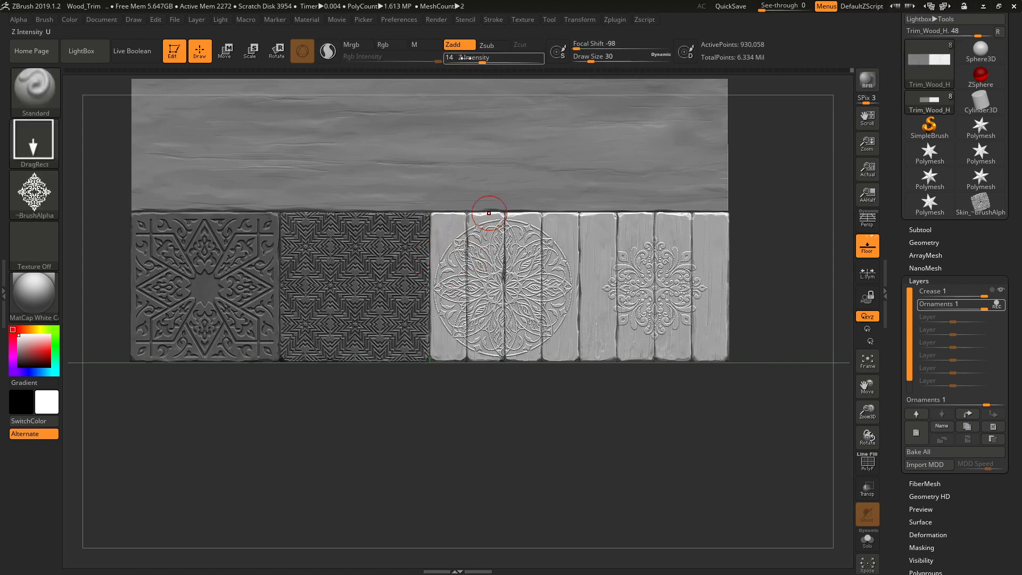
text(7)
drag(473, 59, 475, 60)
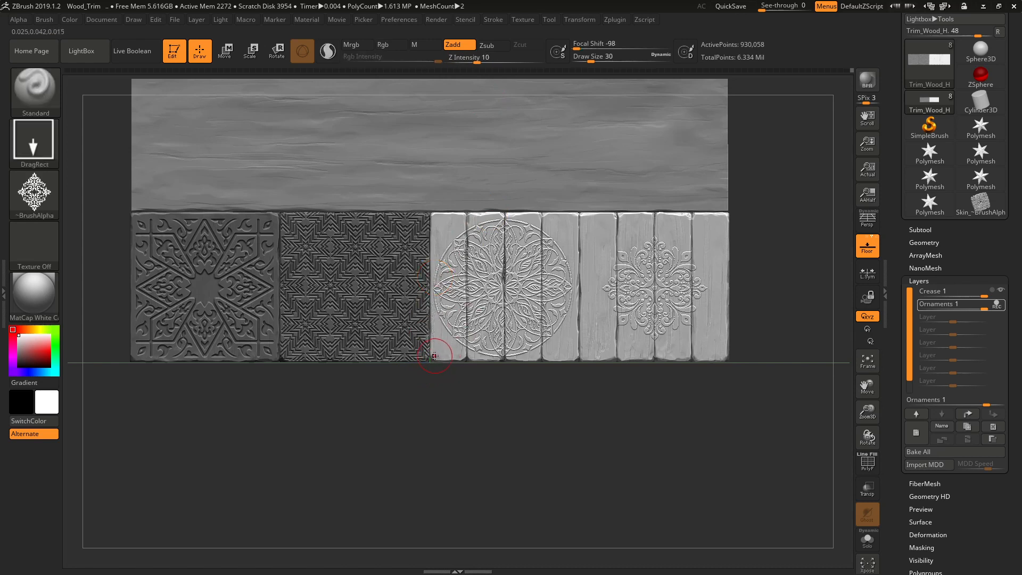
drag(435, 341, 435, 310)
key(ctrl+z)
Stamp the CG (531) ornament at both ends of the seam between the two plank panels and at the first plank panel's upper-left corner
drag(578, 355, 580, 300)
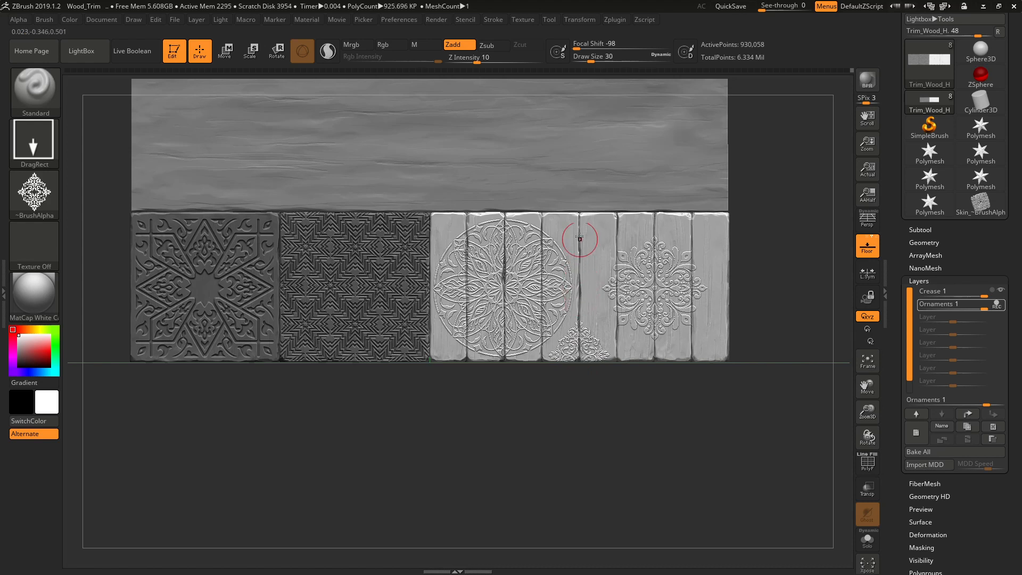
drag(580, 184, 575, 160)
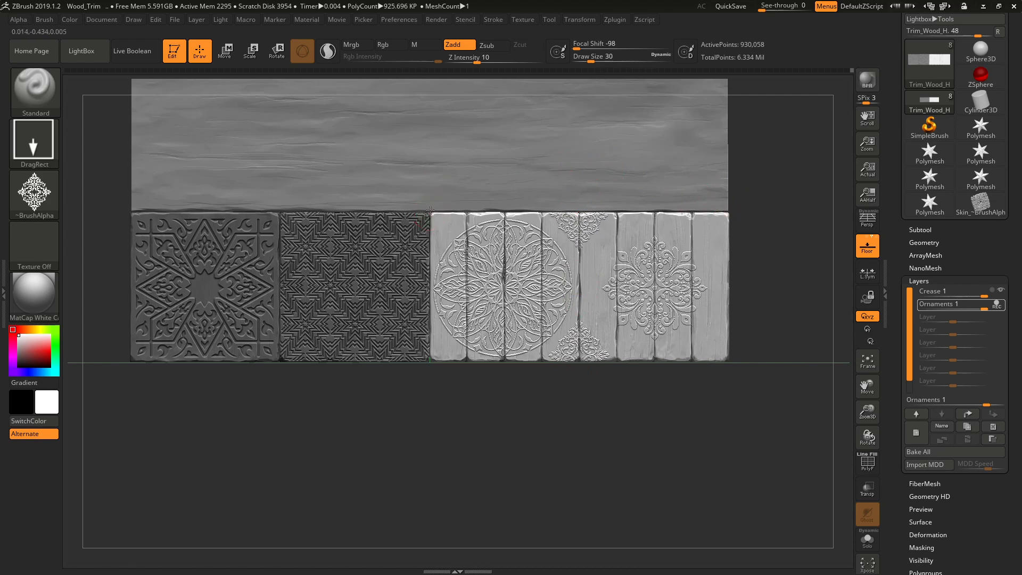
drag(428, 170, 426, 160)
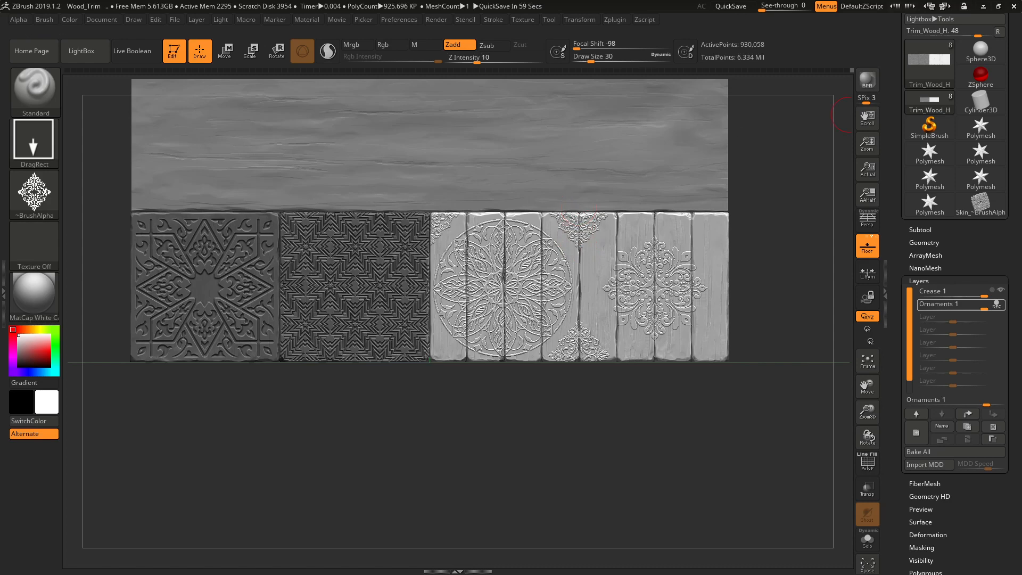
Close the leftover Photos window and undo the CG (531) stamps at both ends of the seam between the plank panels
key(alt+Tab)
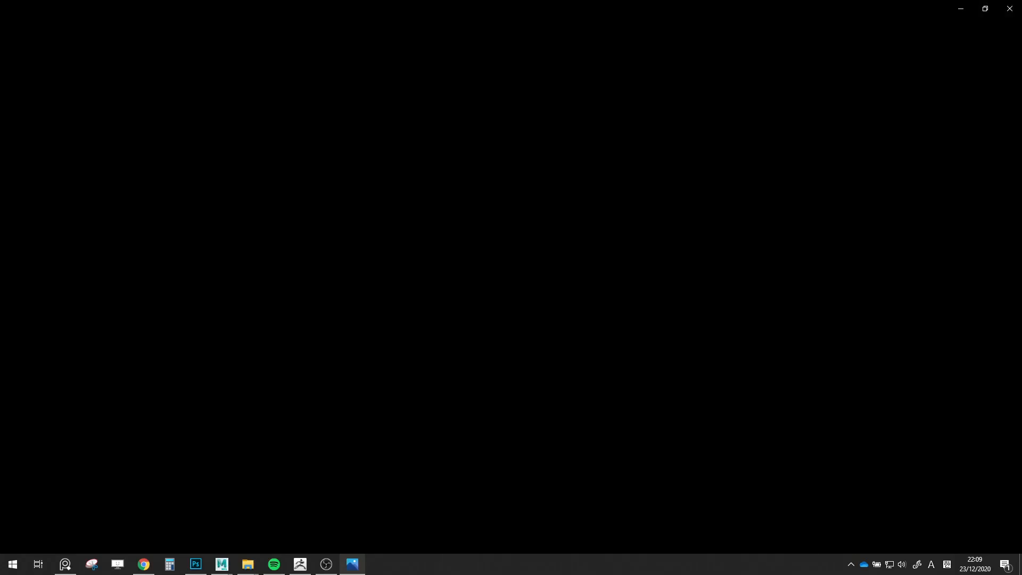
click(1011, 5)
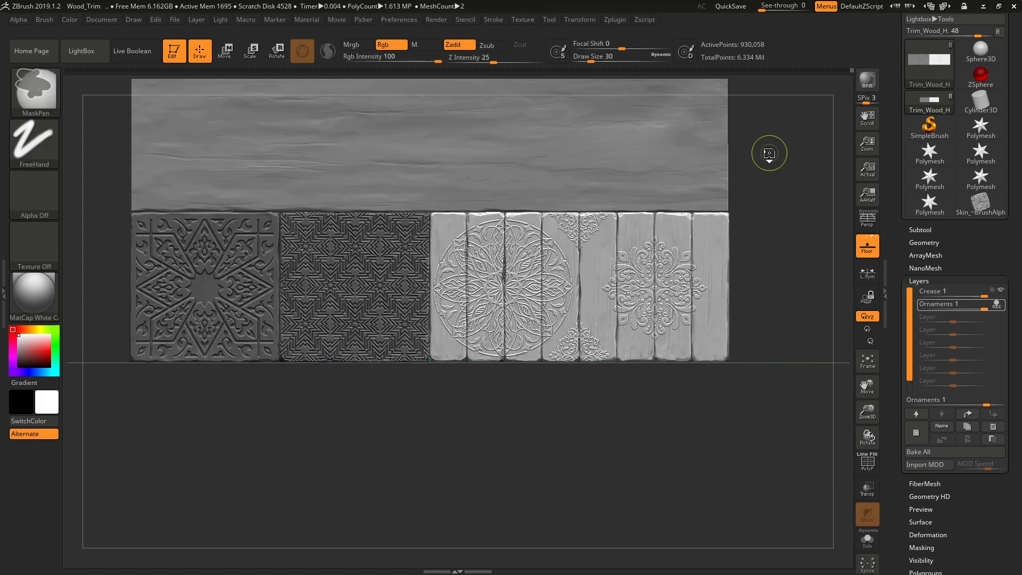
key(ctrl+z)
key(ctrl+z)
Import CG (1005).png from the ornament (11) folder under Brushes as the brush alpha
click(35, 194)
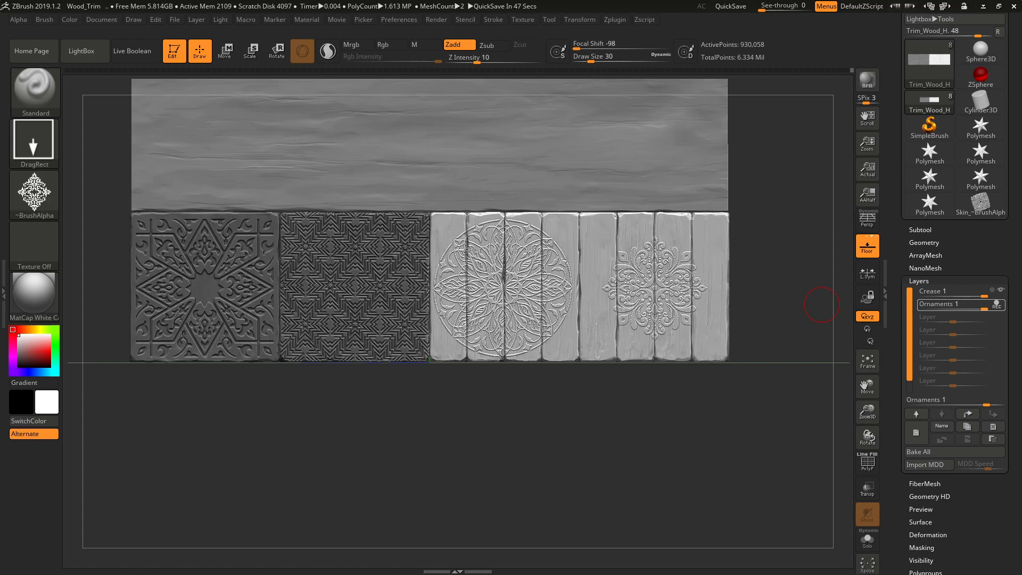
click(53, 208)
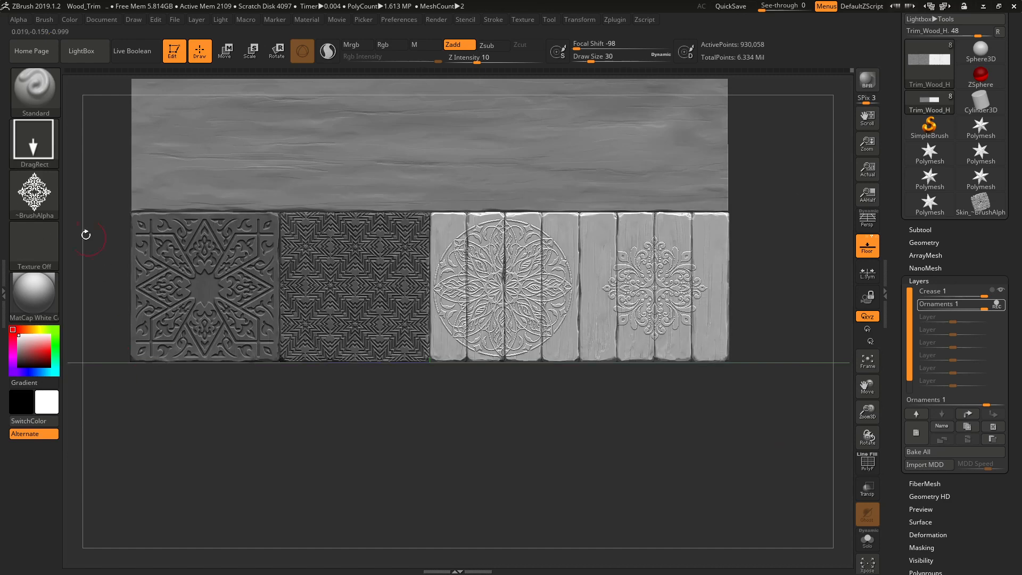
click(59, 212)
click(90, 428)
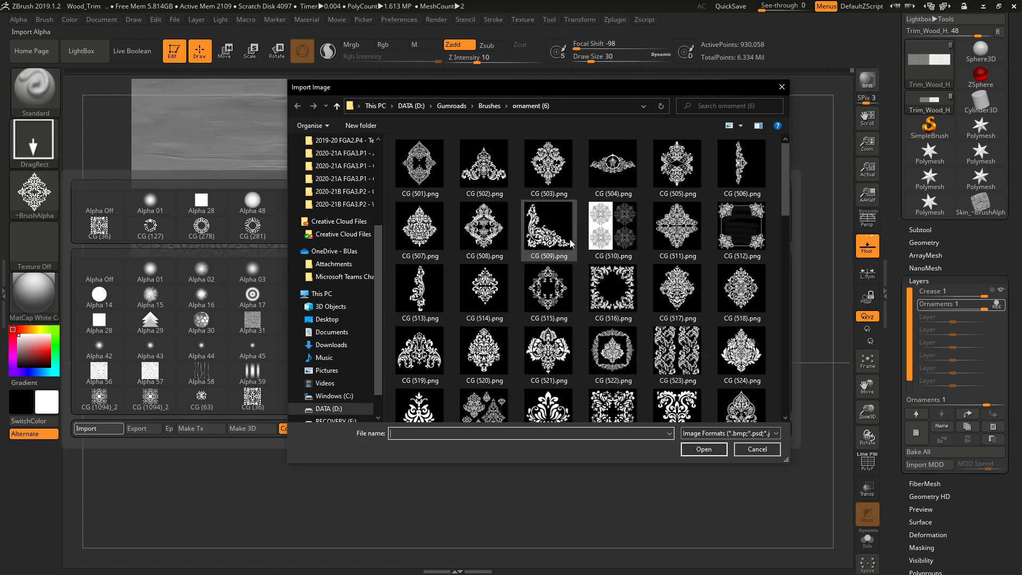
click(486, 106)
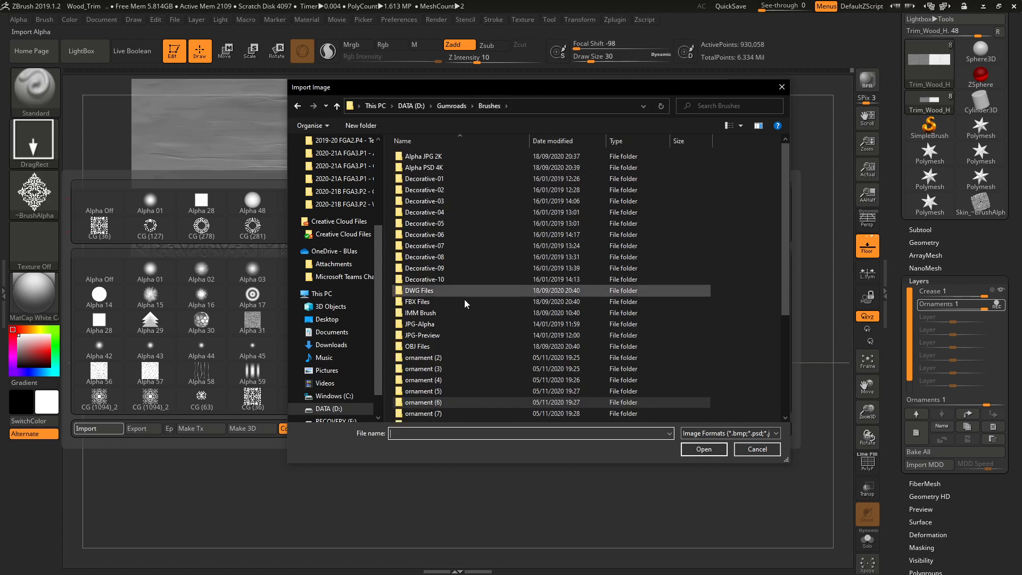
scroll(447, 383, down, 2)
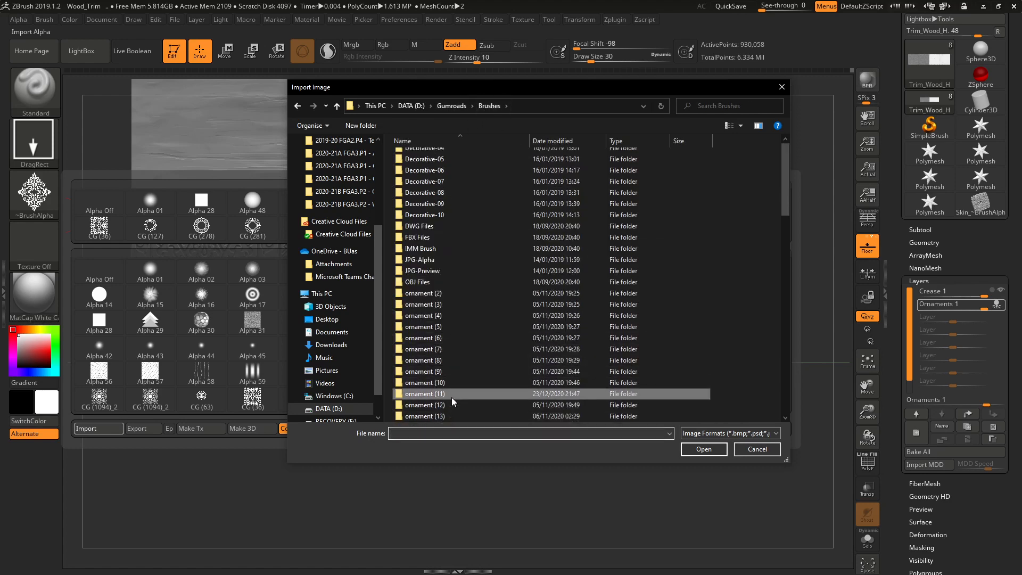
double_click(451, 396)
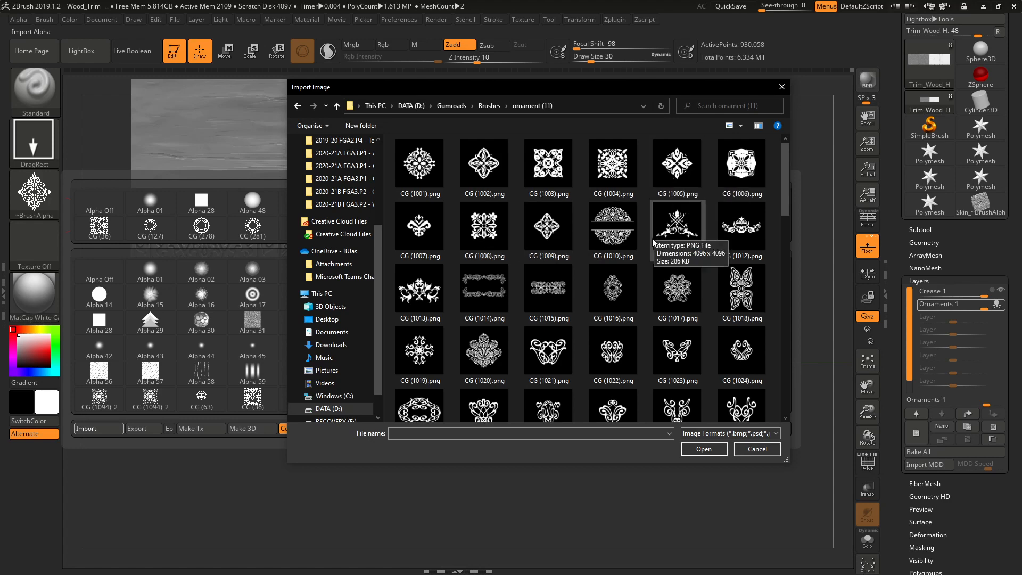
double_click(687, 173)
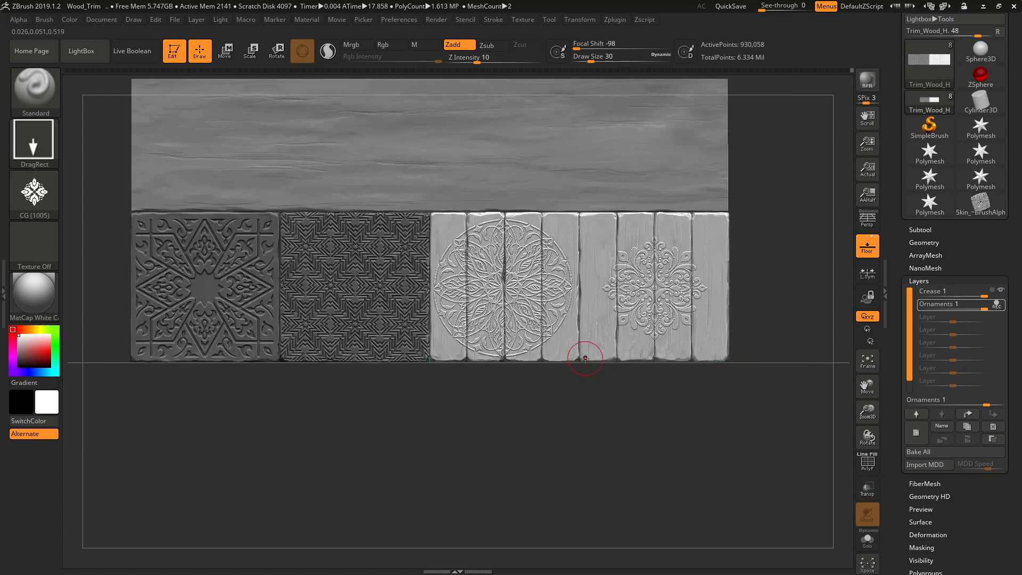
Stamp the CG (1005) ornament at the lower end of the seam between the plank panels and try one at its upper end
drag(580, 308, 579, 293)
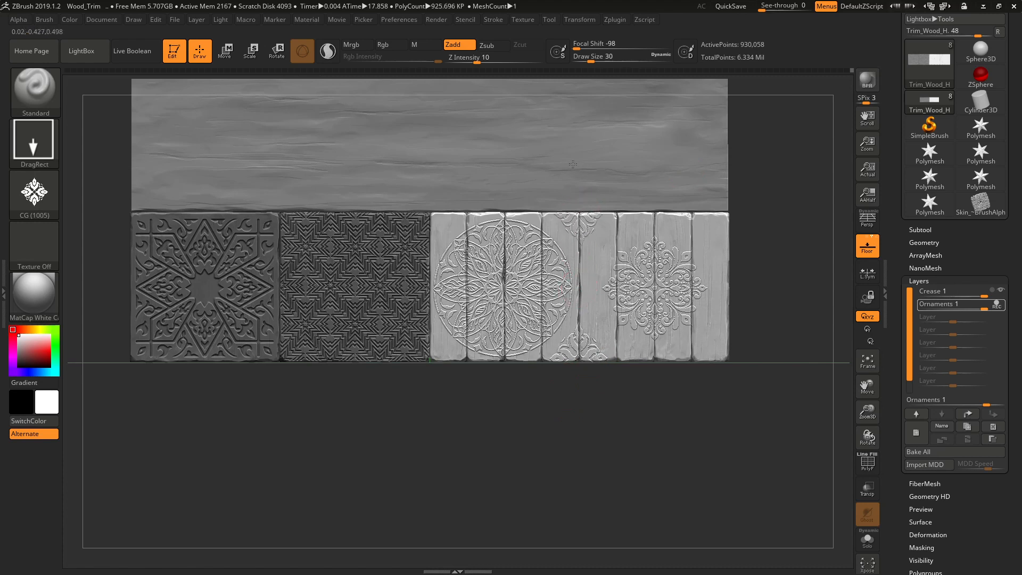
key(ctrl)
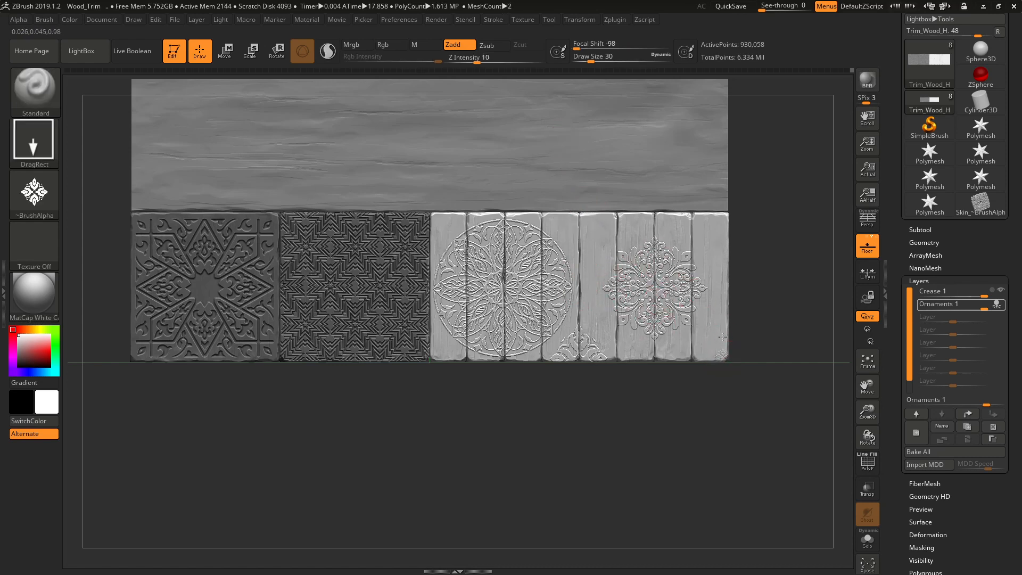
drag(722, 337, 720, 290)
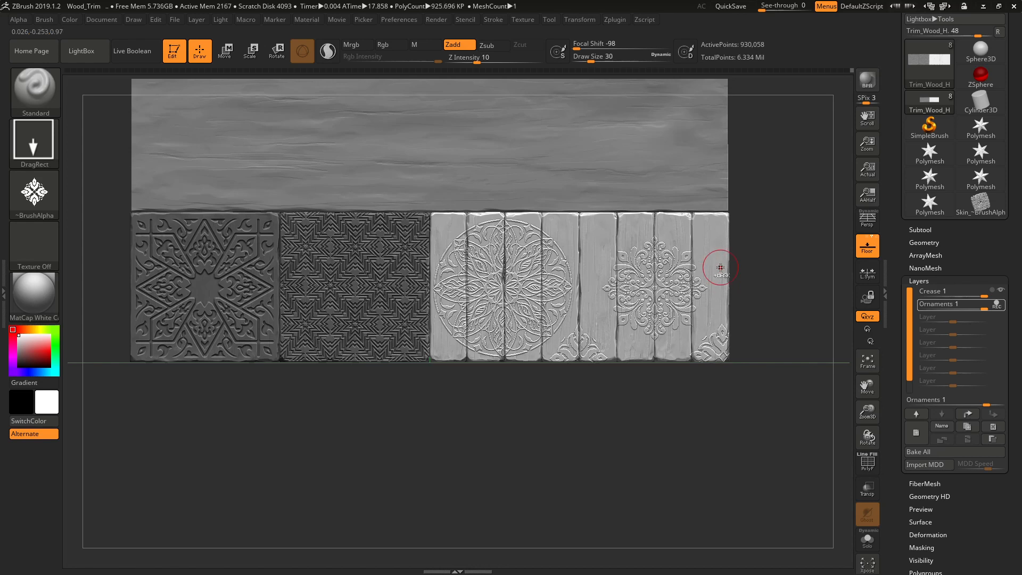
key(ctrl+z)
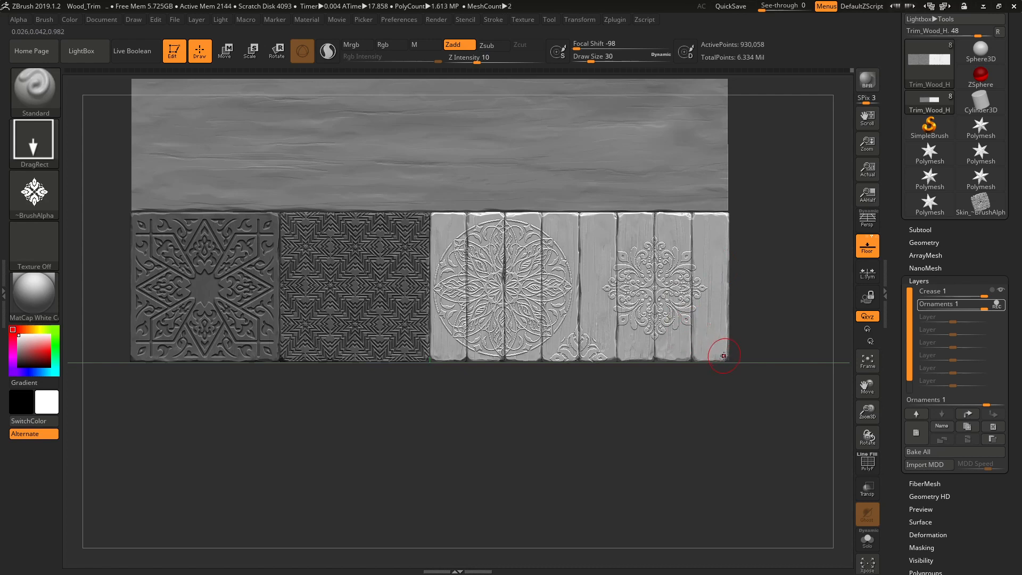
drag(722, 321, 722, 290)
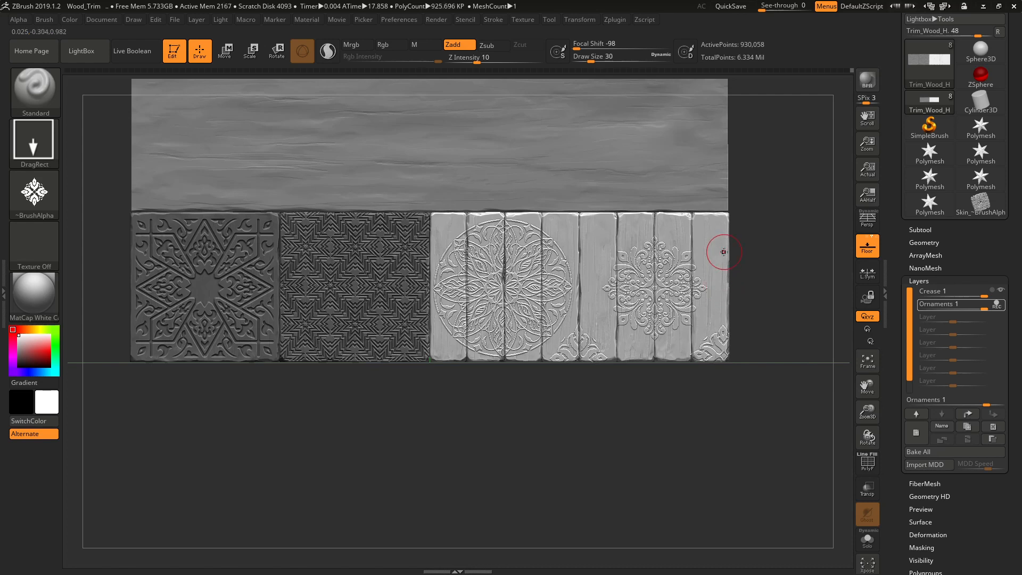
key(ctrl+z)
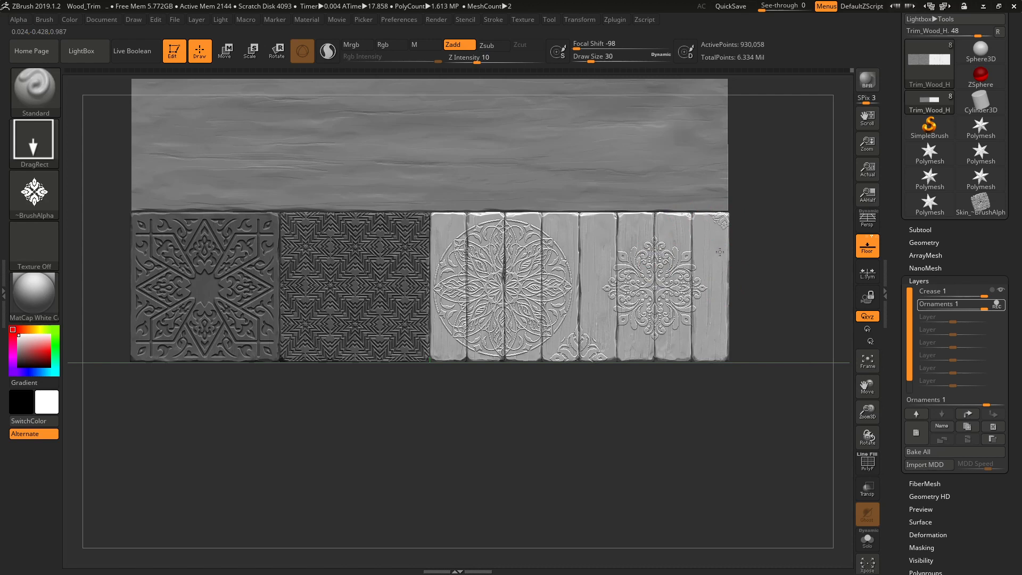
drag(720, 252, 724, 246)
key(ctrl+z)
drag(616, 218, 617, 269)
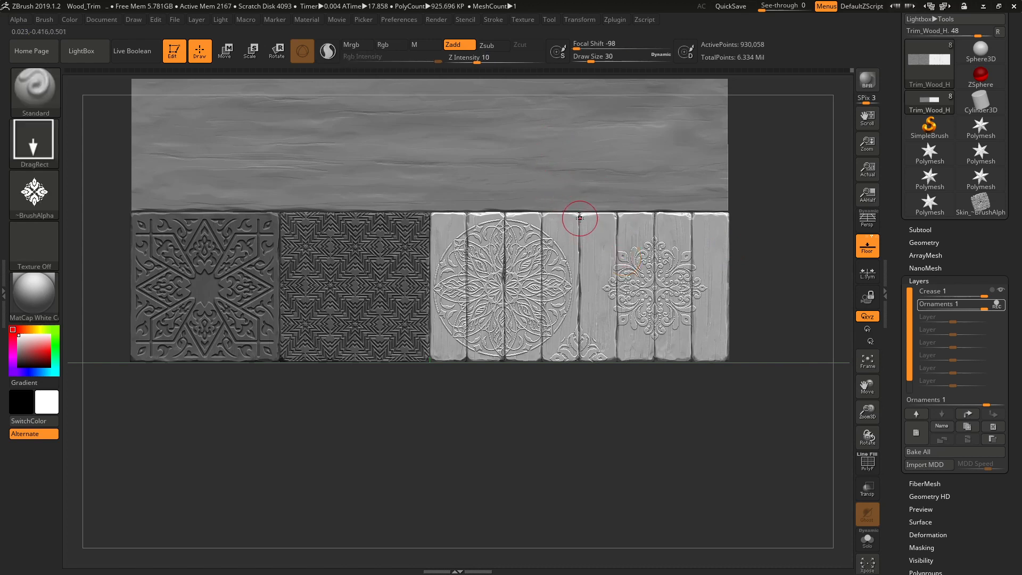
Stamp the CG (1005) ornament at the upper end of the seam between the plank panels and at the first panel's two outer corners
drag(580, 218, 579, 274)
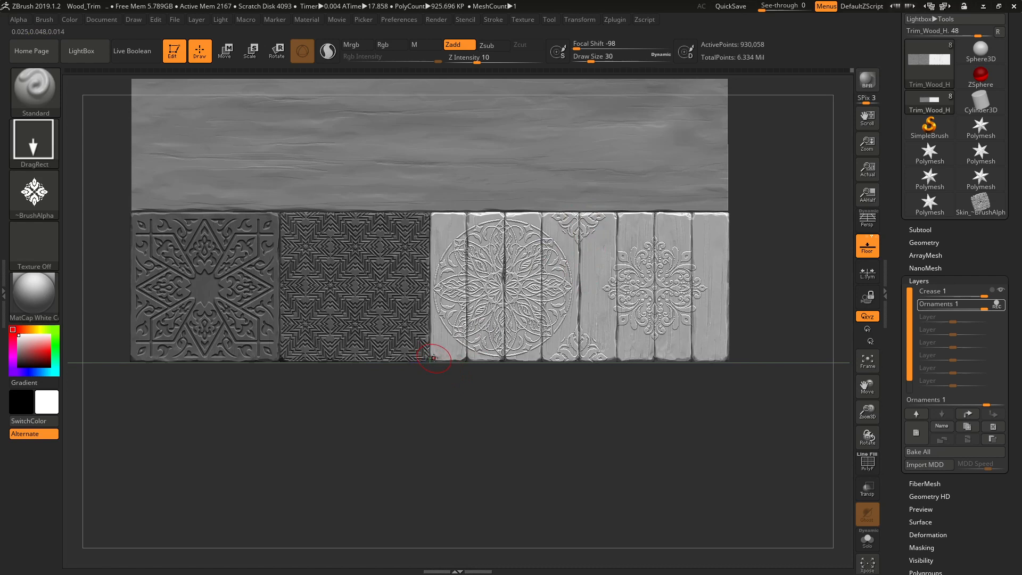
drag(431, 358, 434, 426)
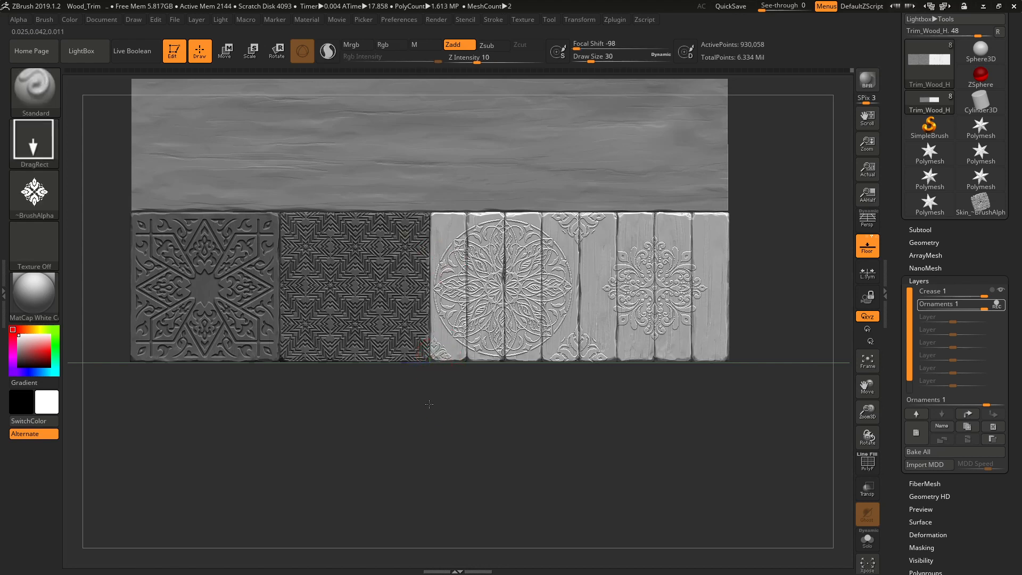
drag(429, 404, 432, 417)
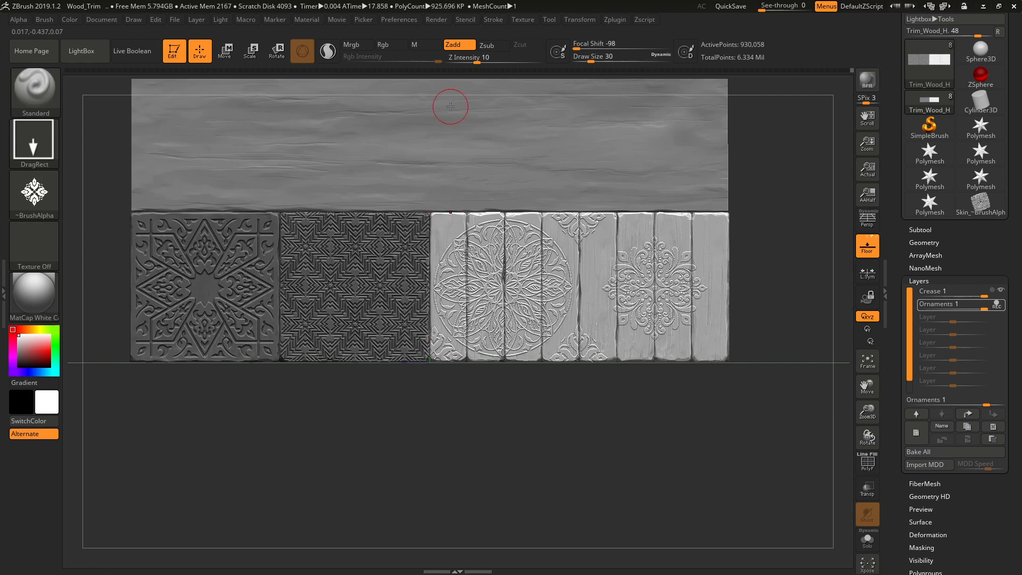
drag(457, 372, 432, 415)
drag(434, 216, 433, 151)
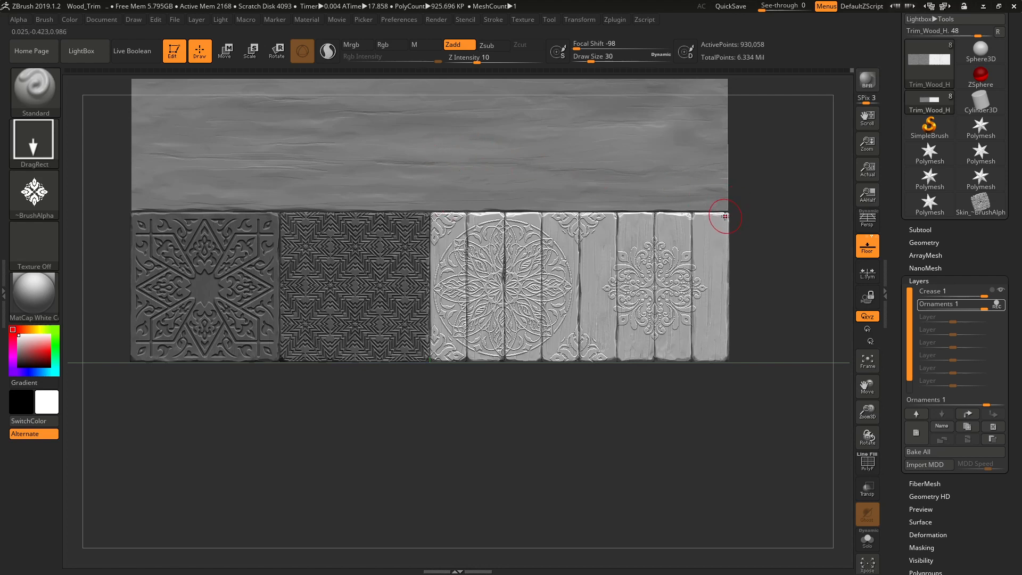
Stamp the CG (1005) ornament at the second plank panel's upper and lower outer corners
drag(725, 216, 725, 162)
drag(727, 163, 729, 164)
drag(723, 356, 723, 424)
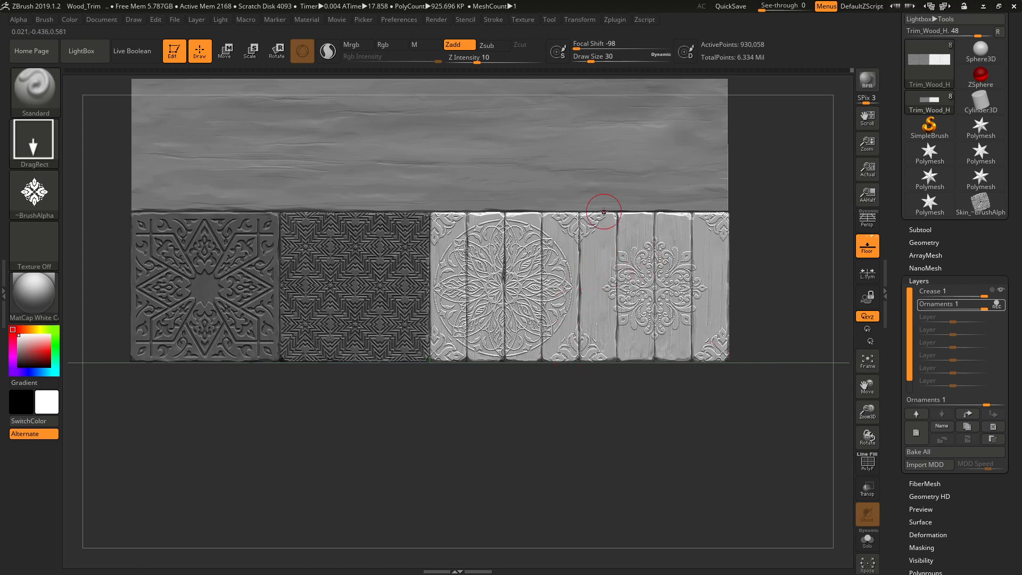
Erase the medallion from the second plank panel with the Morph brush at a draw size of 38, keeping the corner ornaments
click(920, 281)
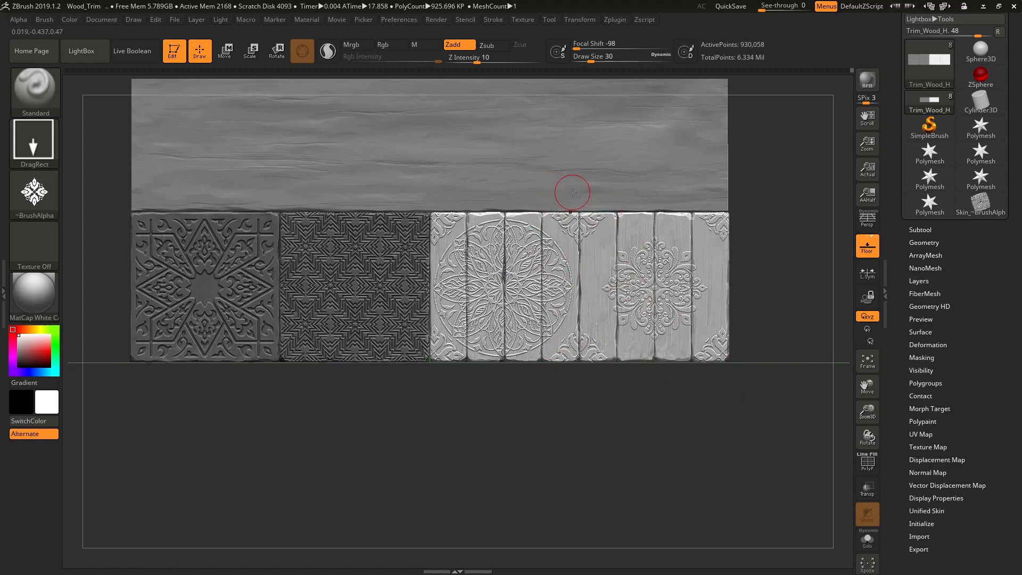
key(b)
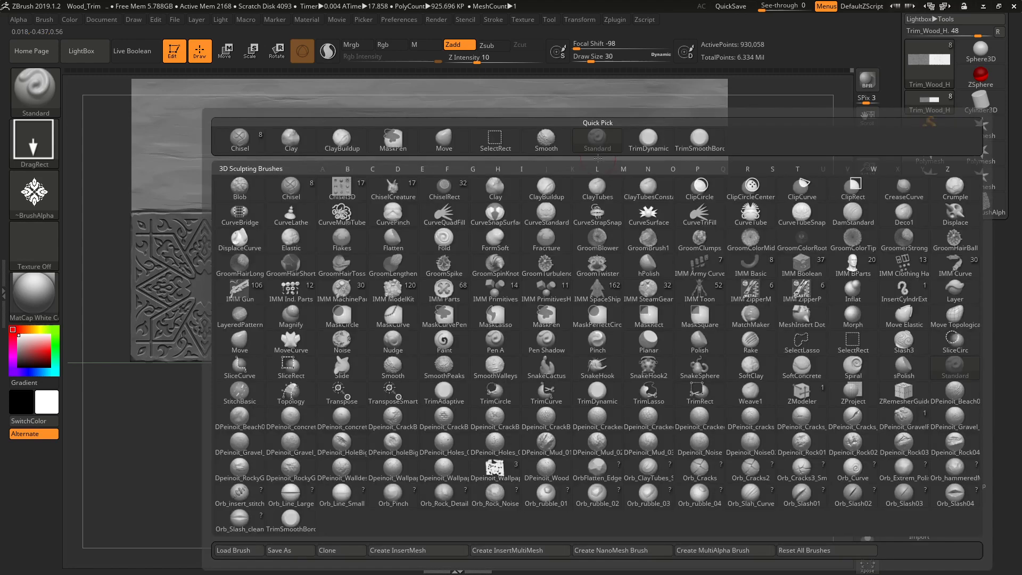
key(m)
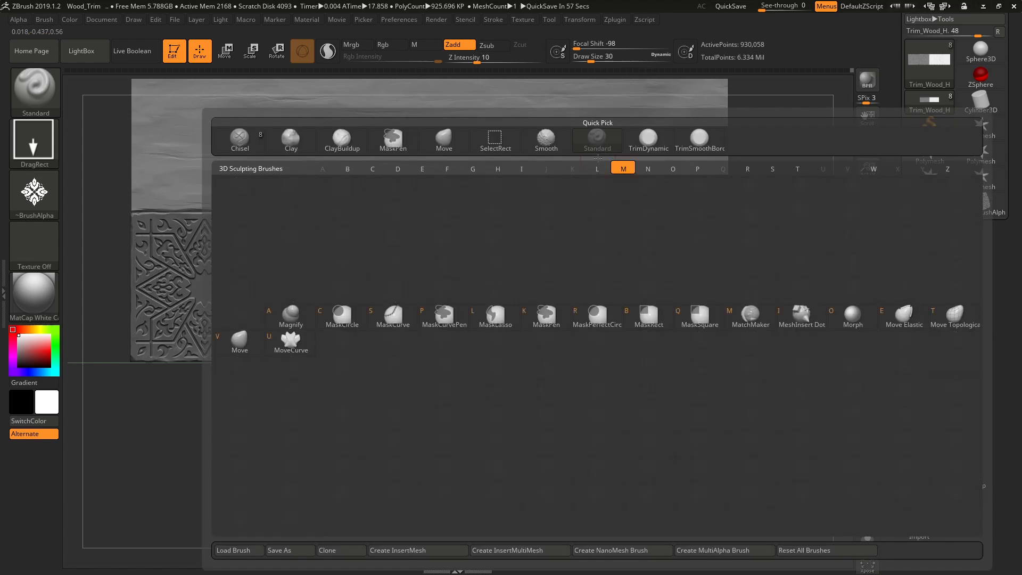
key(o)
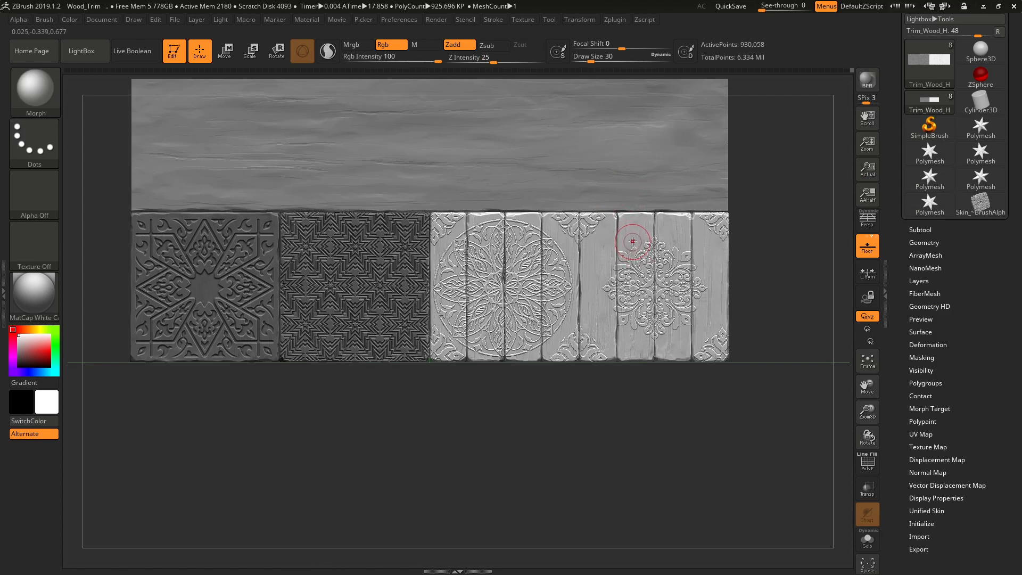
key(bracketright)
key(bracketright)
key(bracketright)
mouse_move(705, 299)
mouse_down()
mouse_move(687, 282)
mouse_move(676, 290)
mouse_move(652, 277)
mouse_move(629, 298)
mouse_move(663, 296)
mouse_move(686, 314)
mouse_move(674, 269)
mouse_move(652, 306)
mouse_move(639, 255)
mouse_move(629, 256)
mouse_up()
key(ctrl+z)
key(bracketleft)
key(bracketleft)
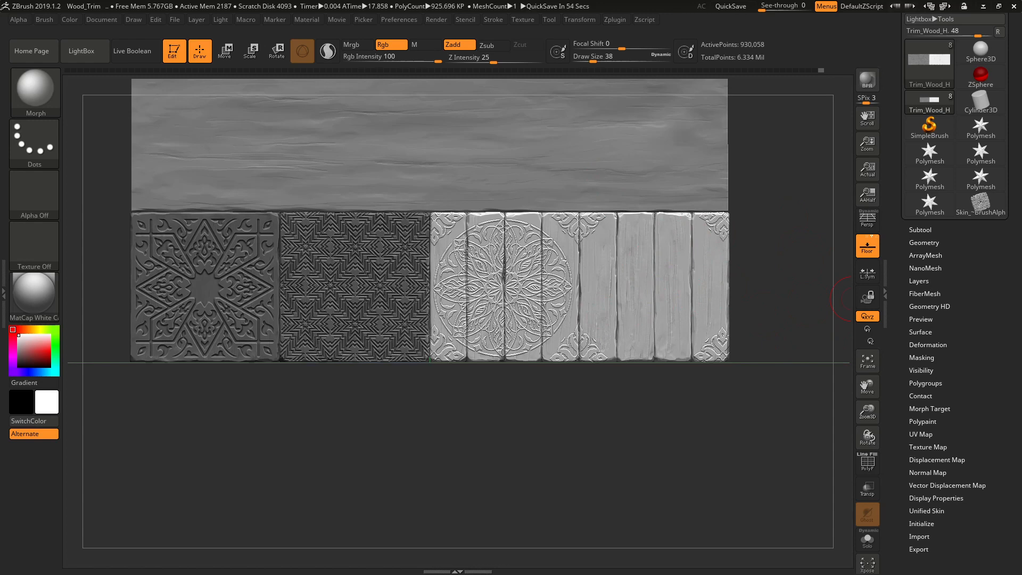
Close the leftover Photos window, browse the ornament folders under Brushes for another medallion, and preview CG (119).png in ornament (15)
key(alt+Tab)
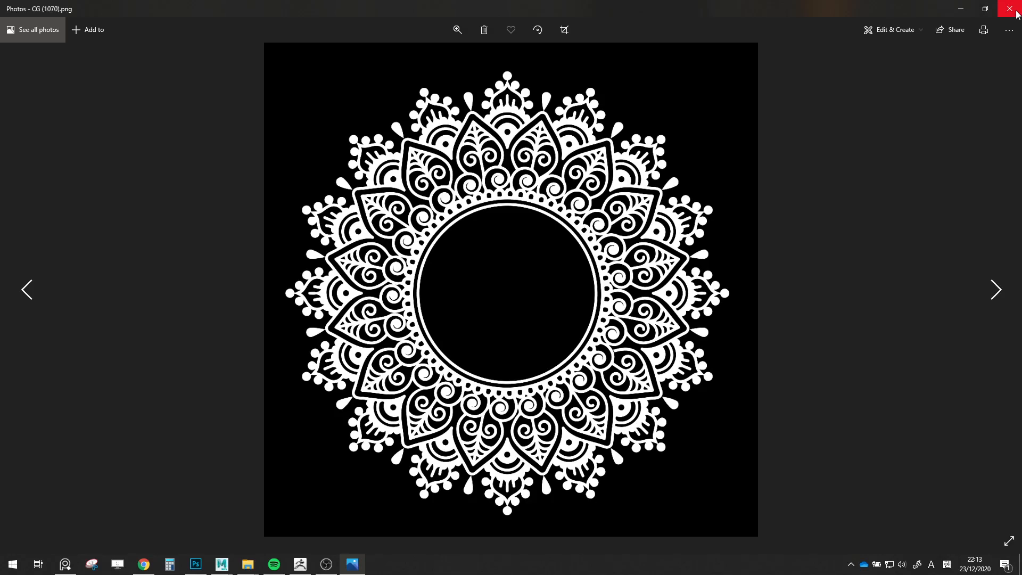
click(1016, 12)
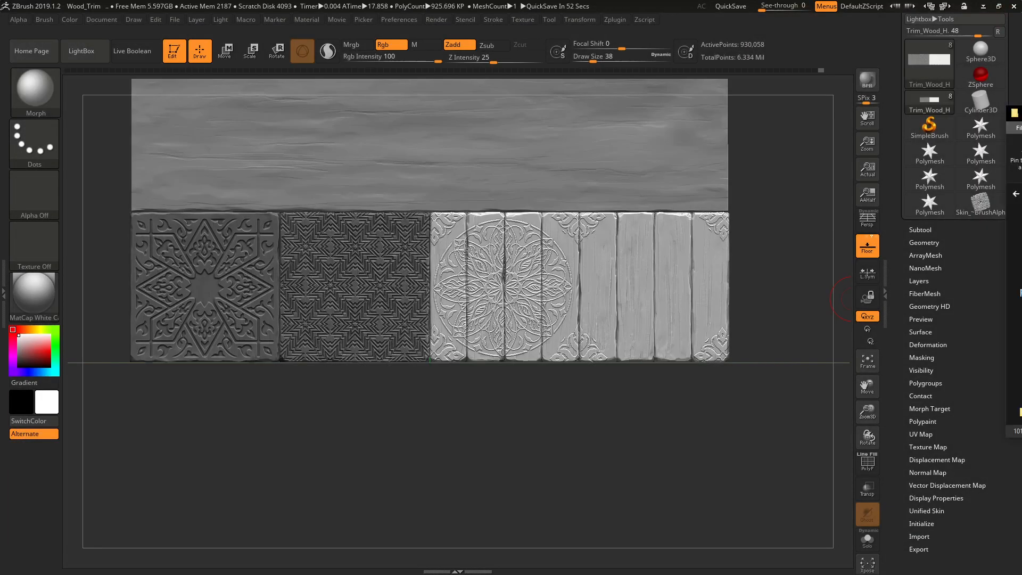
key(alt+Tab)
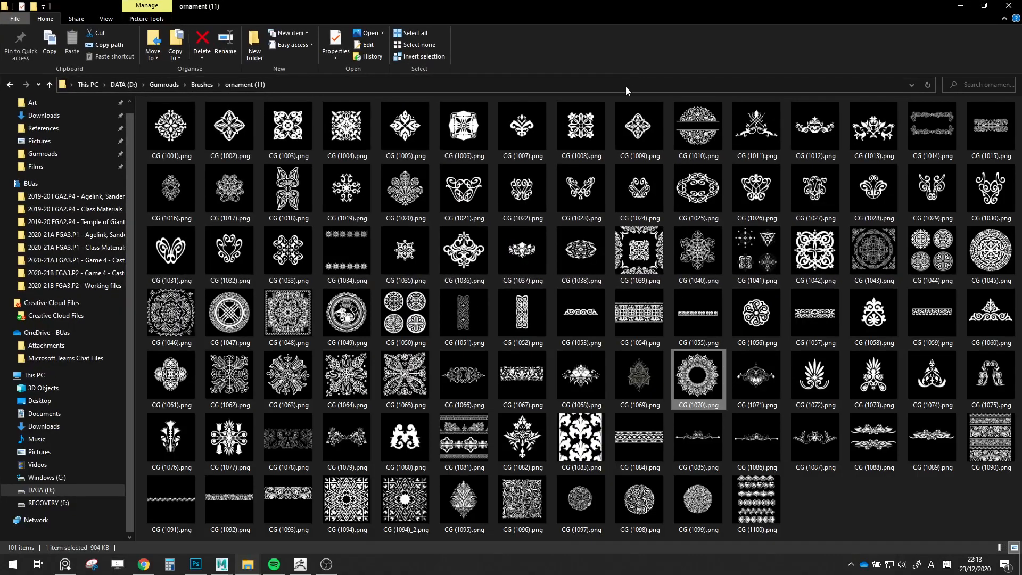
click(202, 84)
double_click(694, 154)
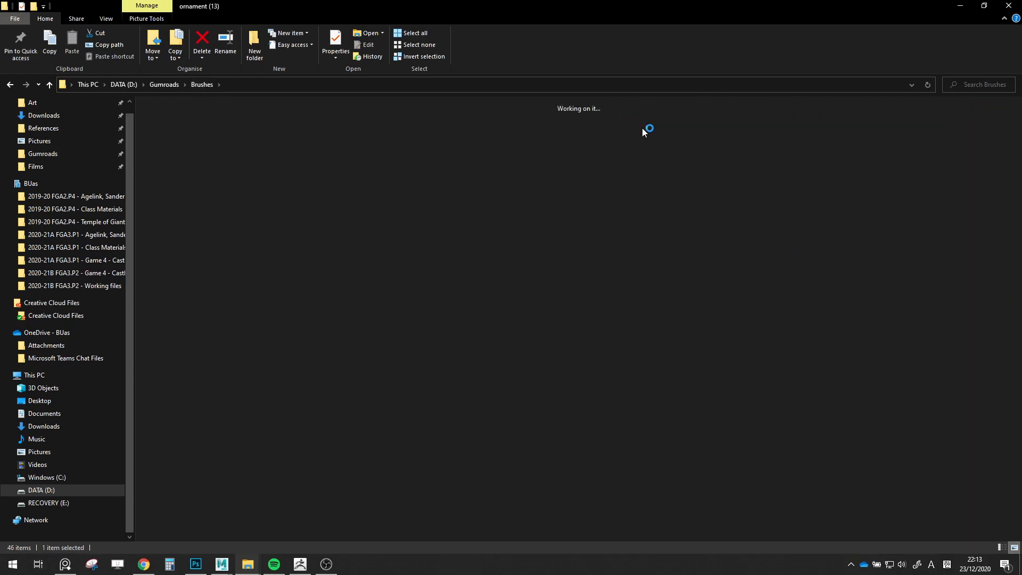
click(202, 84)
double_click(756, 138)
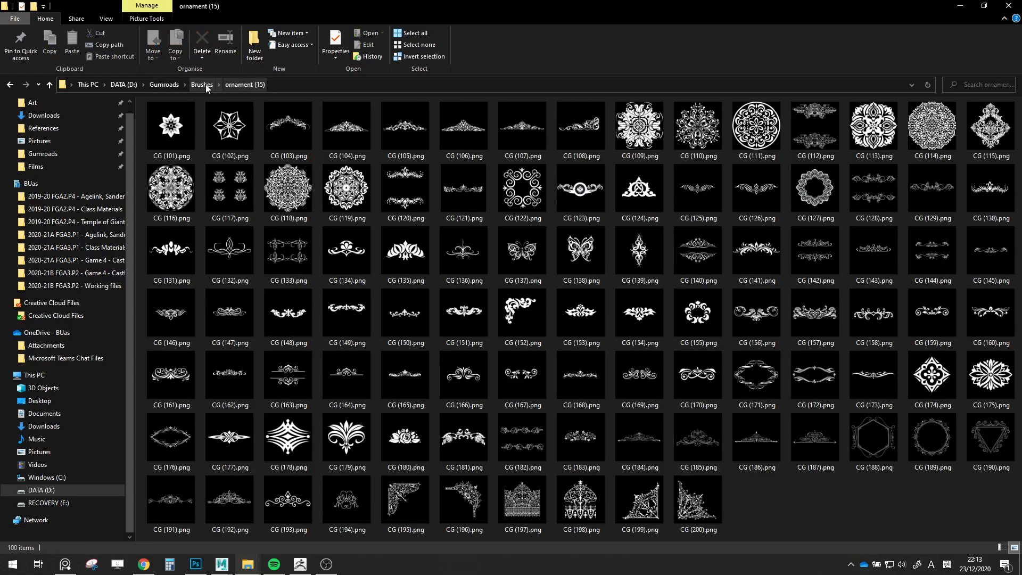
click(345, 189)
double_click(345, 188)
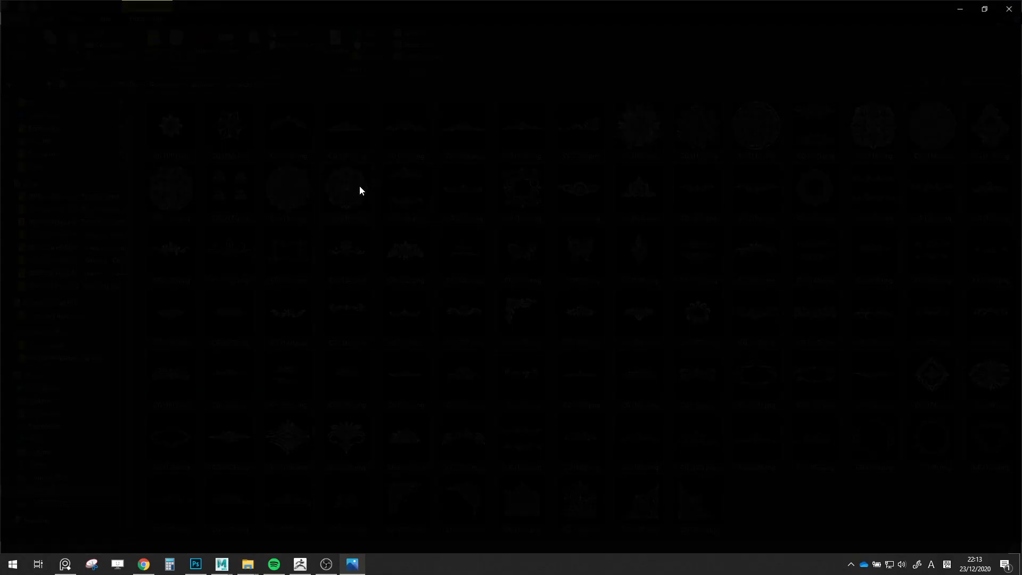
click(1008, 5)
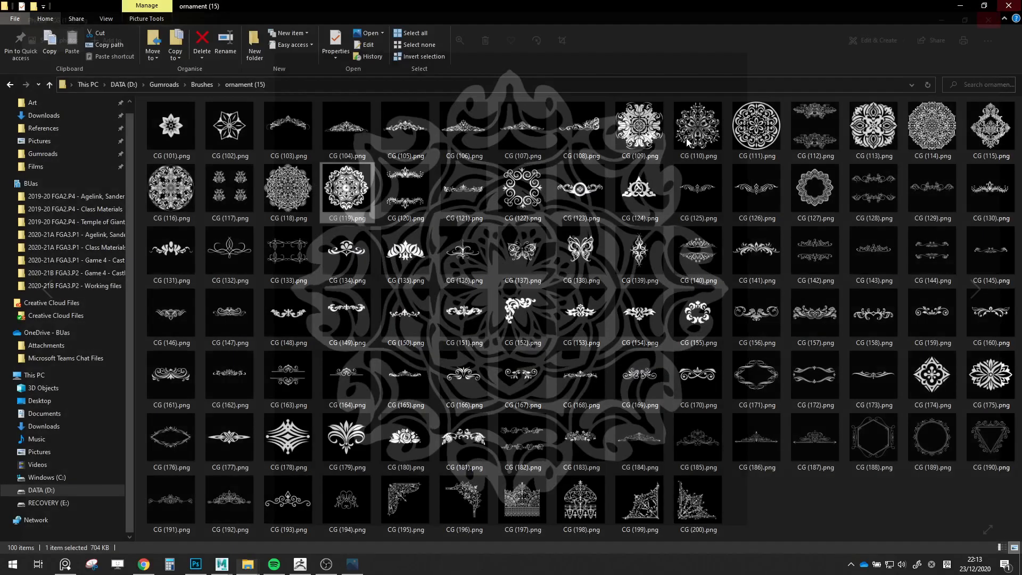
key(alt+Tab)
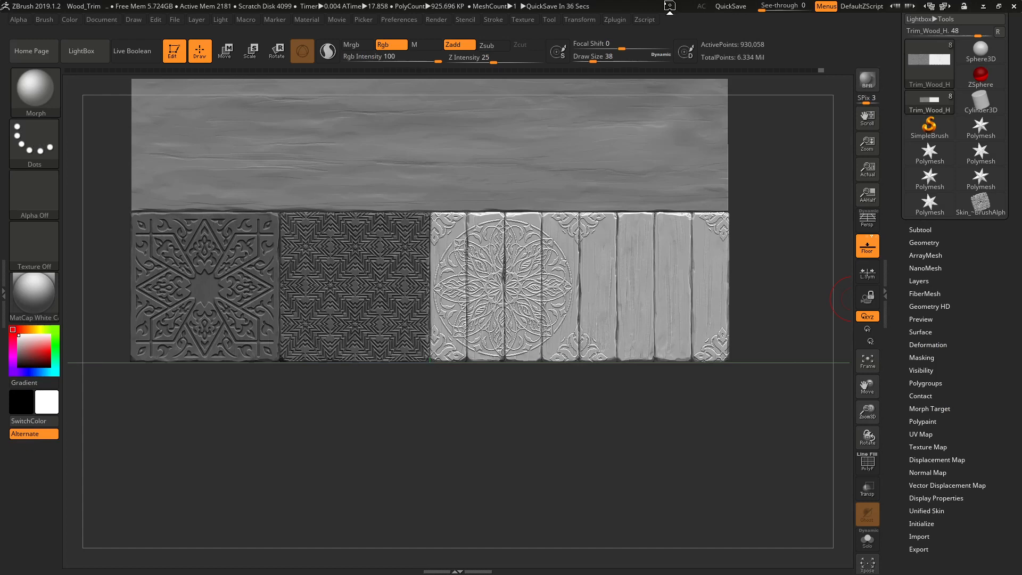
Switch to the Standard brush and import CG (119).png from the ornament (15) folder under Brushes as its alpha
key(b)
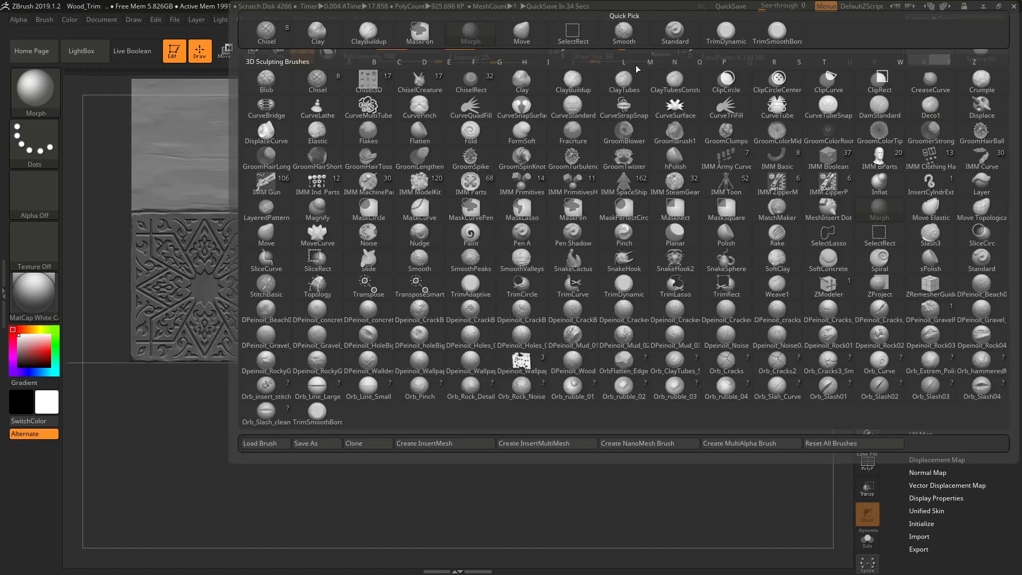
key(s)
key(t)
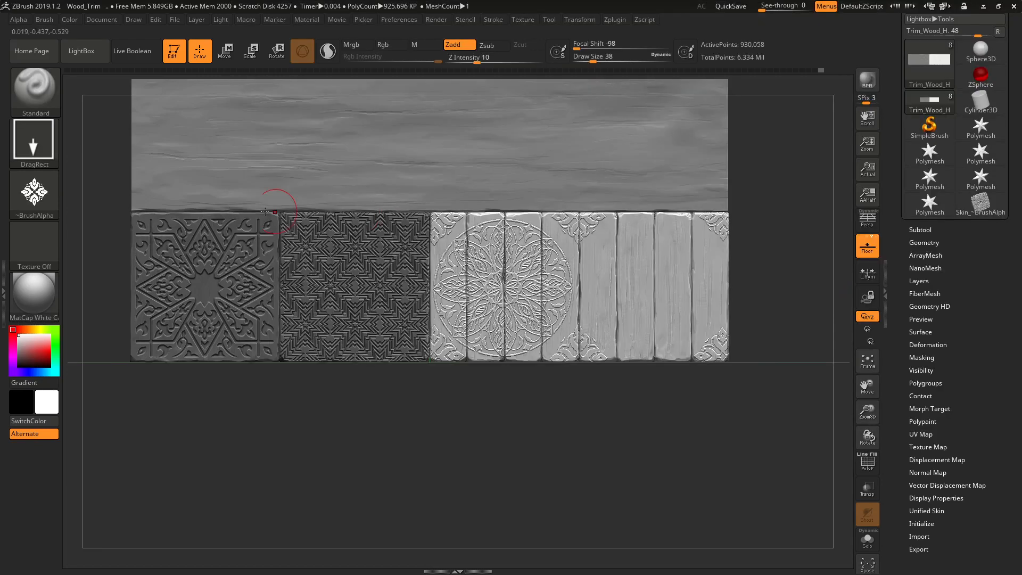
click(35, 202)
click(88, 530)
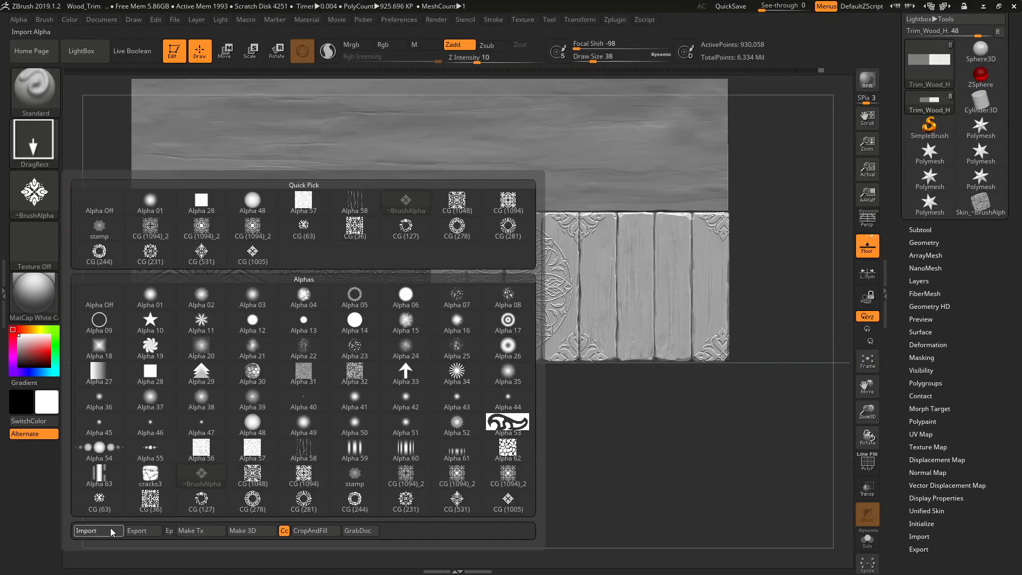
click(490, 105)
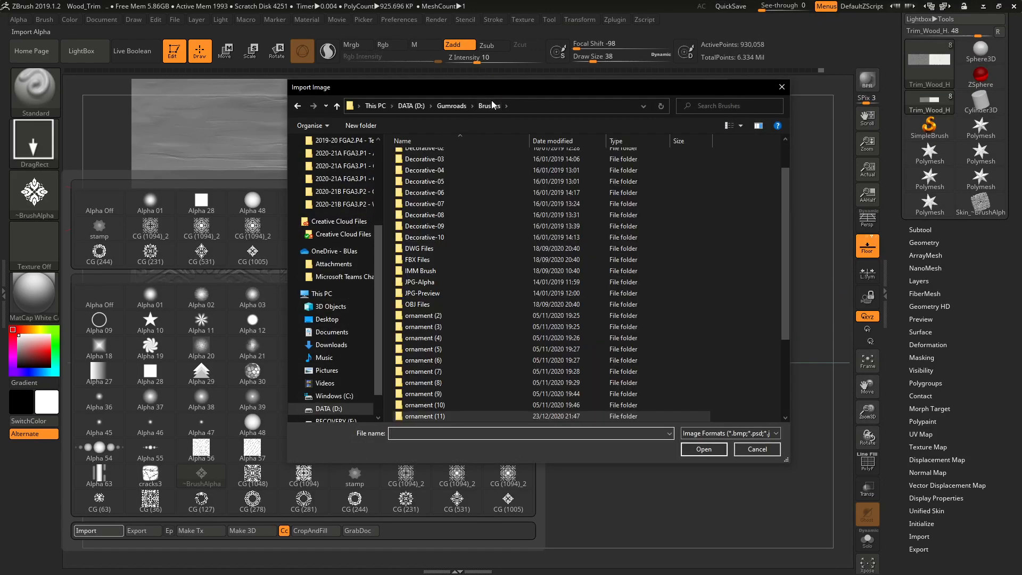
double_click(437, 396)
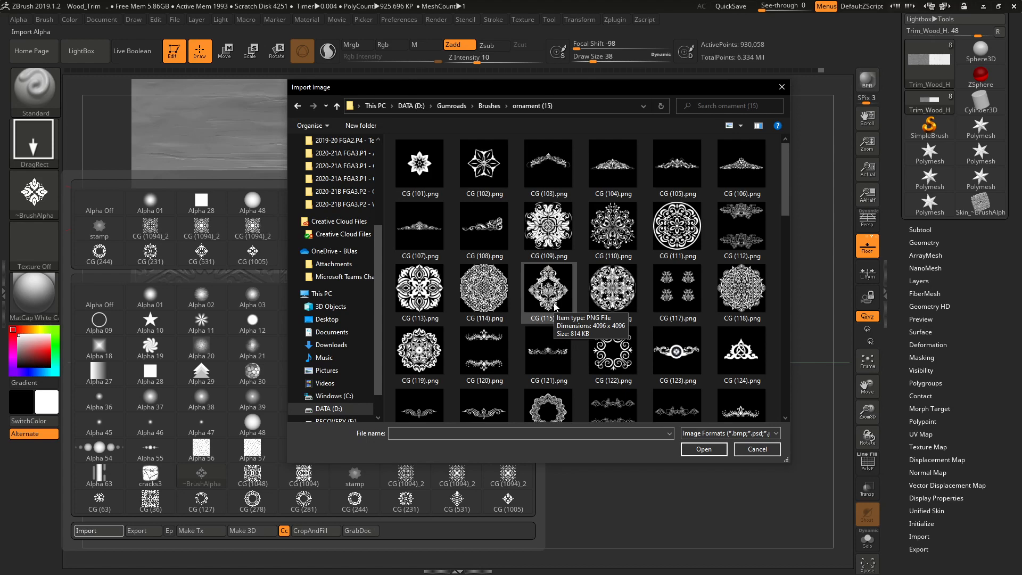
scroll(612, 282, down, 3)
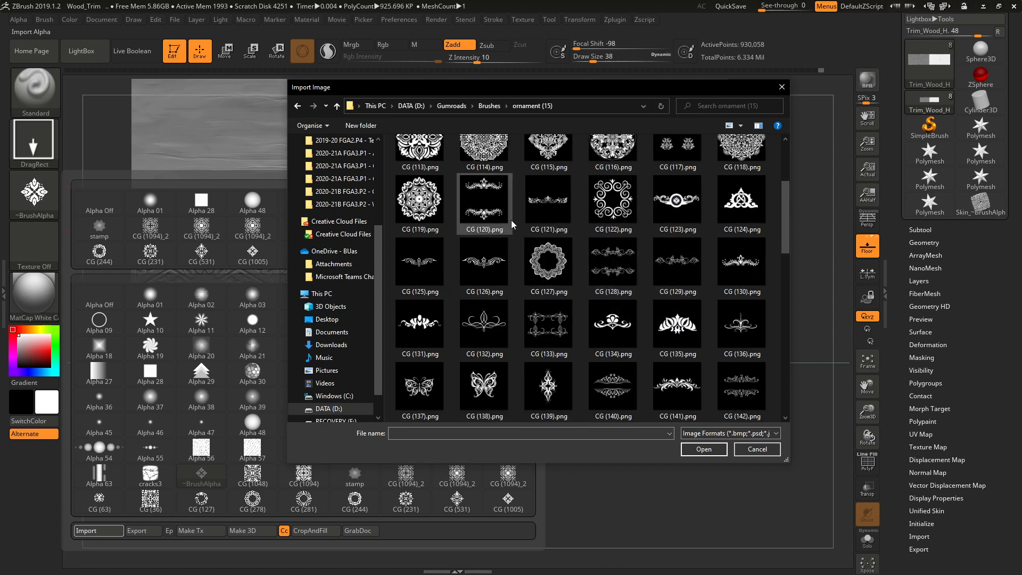
double_click(424, 214)
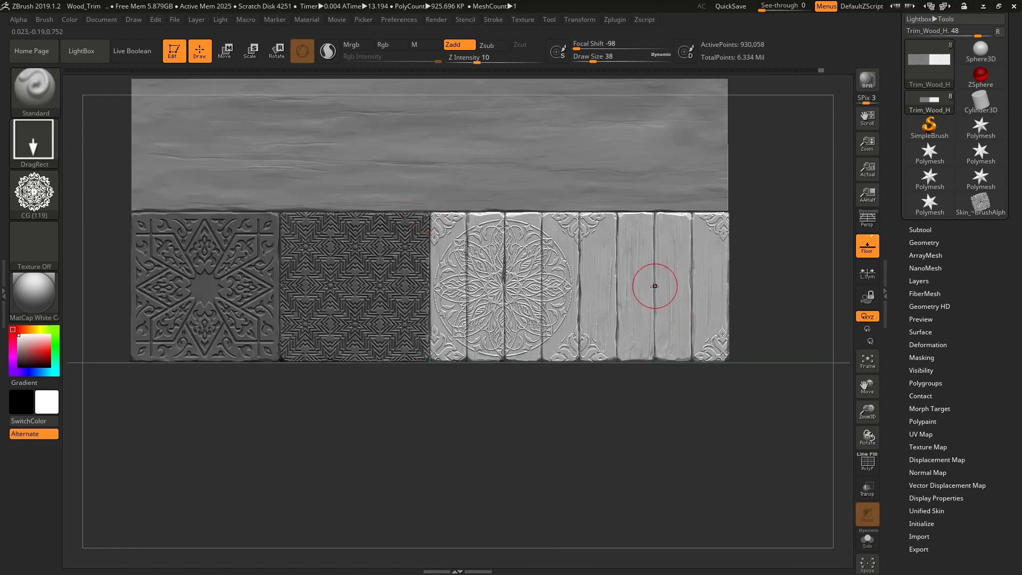
Stamp the CG (119) medallion at the centre of the second plank panel with a Z Intensity of 8
mouse_move(656, 253)
mouse_down()
mouse_move(660, 184)
mouse_move(655, 197)
mouse_up()
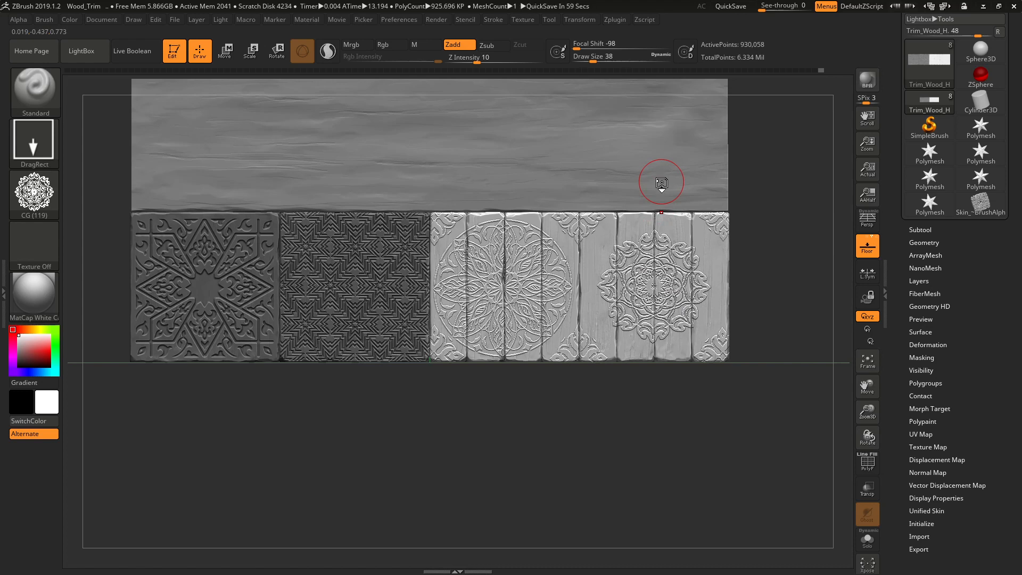
key(ctrl+z)
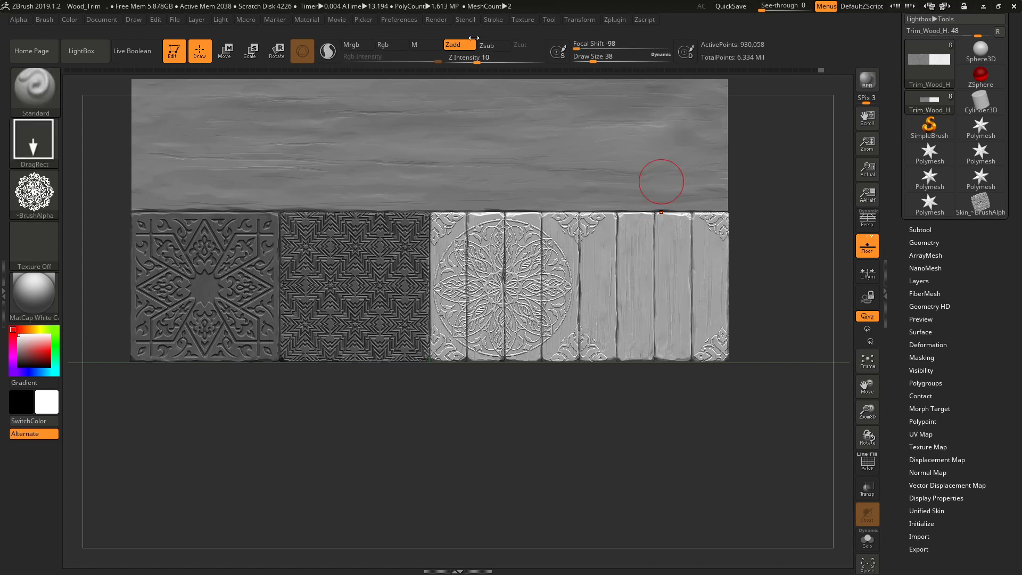
click(473, 58)
text(8)
key(Return)
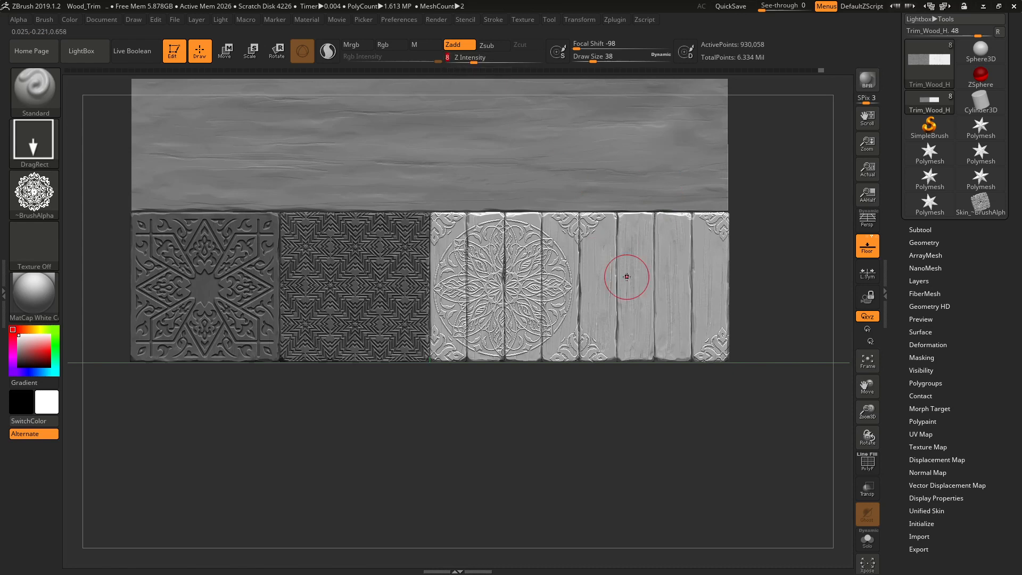
drag(653, 284, 655, 208)
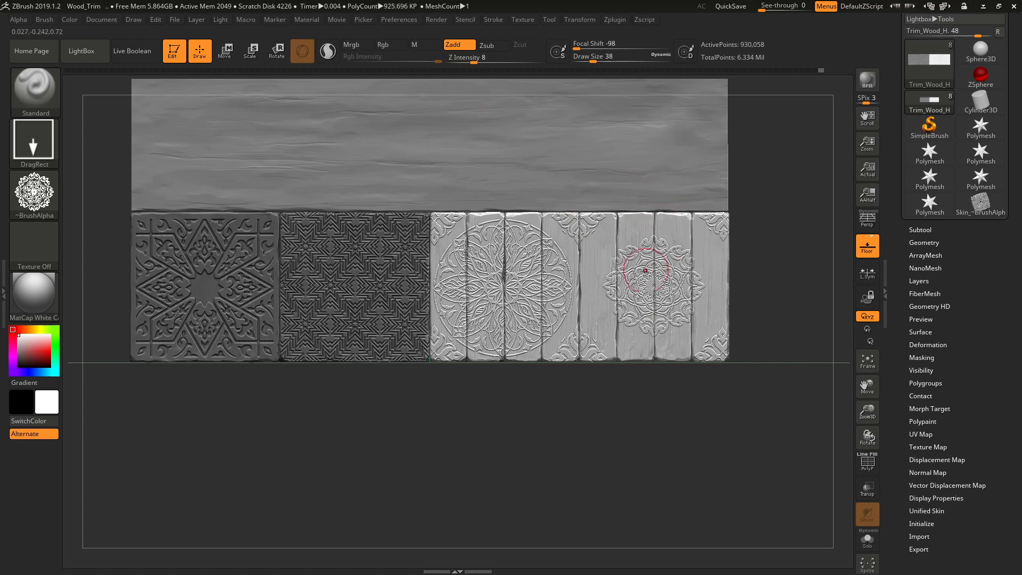
key(f)
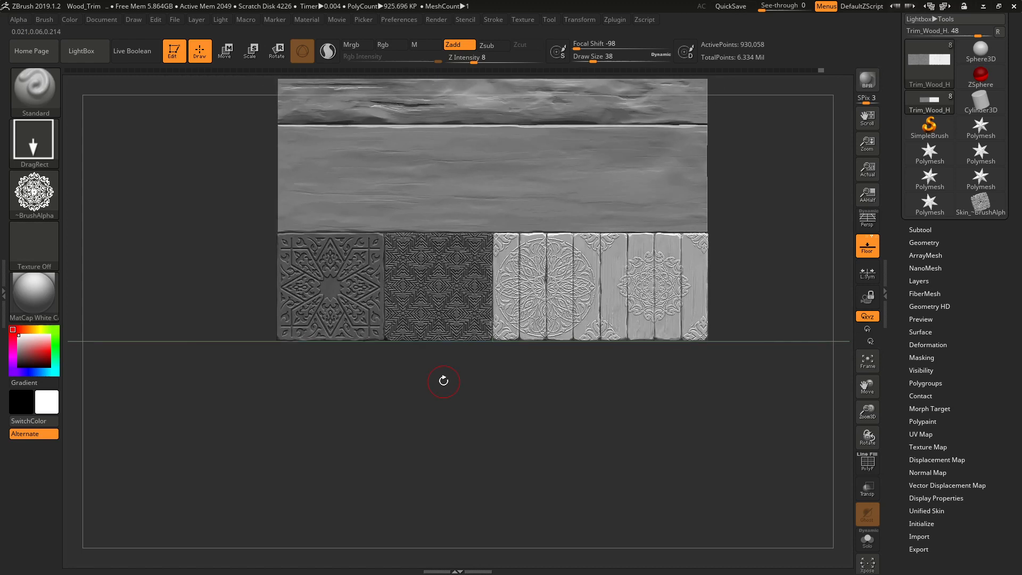
Clear the mask from the two carved square tiles beside the plank panels
key(ctrl)
key(ctrl)
key(ctrl)
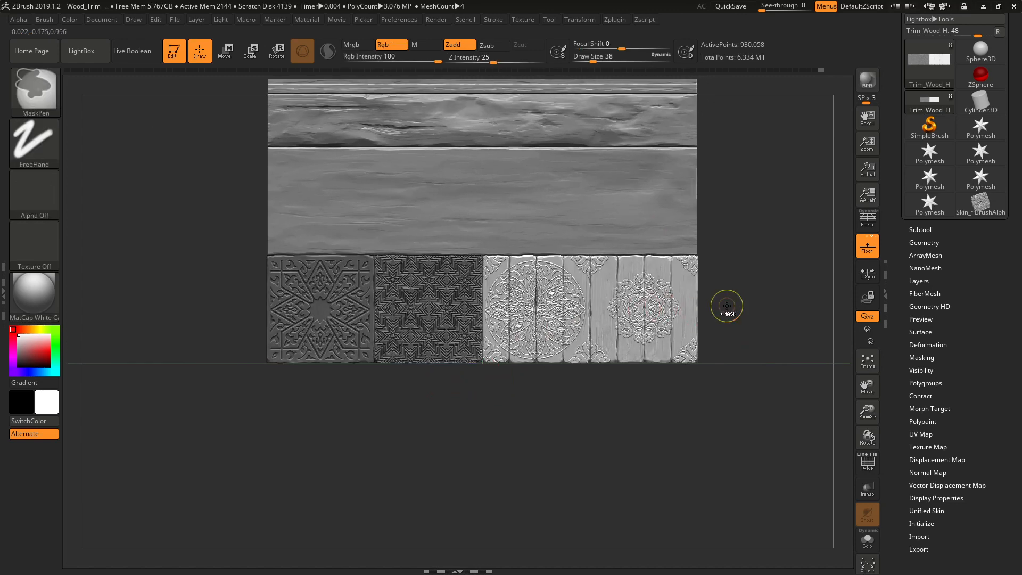
ctrl+click(726, 298)
ctrl+click(731, 300)
ctrl+drag(731, 300, 734, 280)
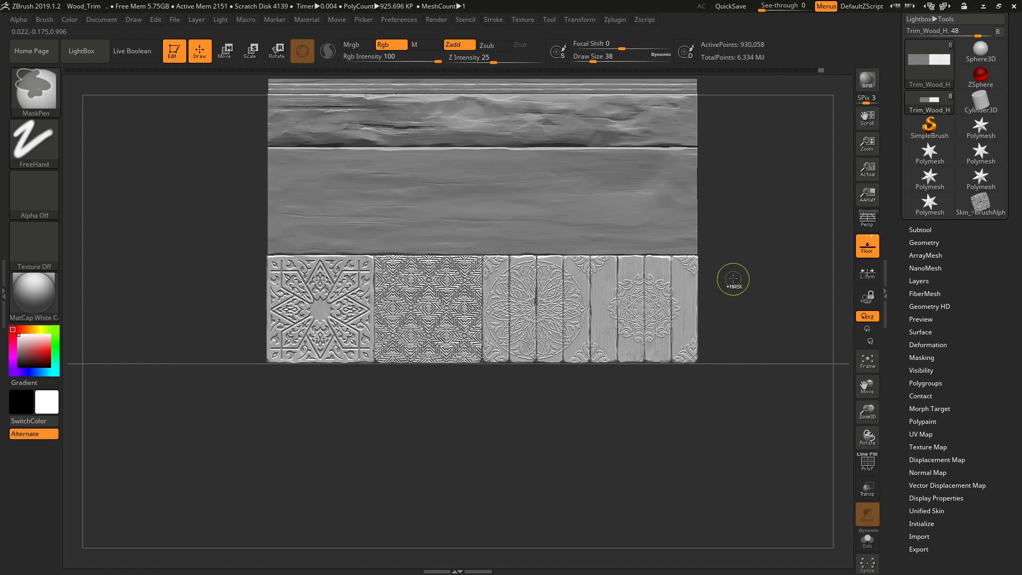
Switch to the Morph brush and assign Alpha 08 to it
mouse_move(490, 388)
alt+mouse_down()
mouse_move(500, 388)
mouse_move(486, 370)
mouse_move(602, 371)
alt+mouse_up()
key(b)
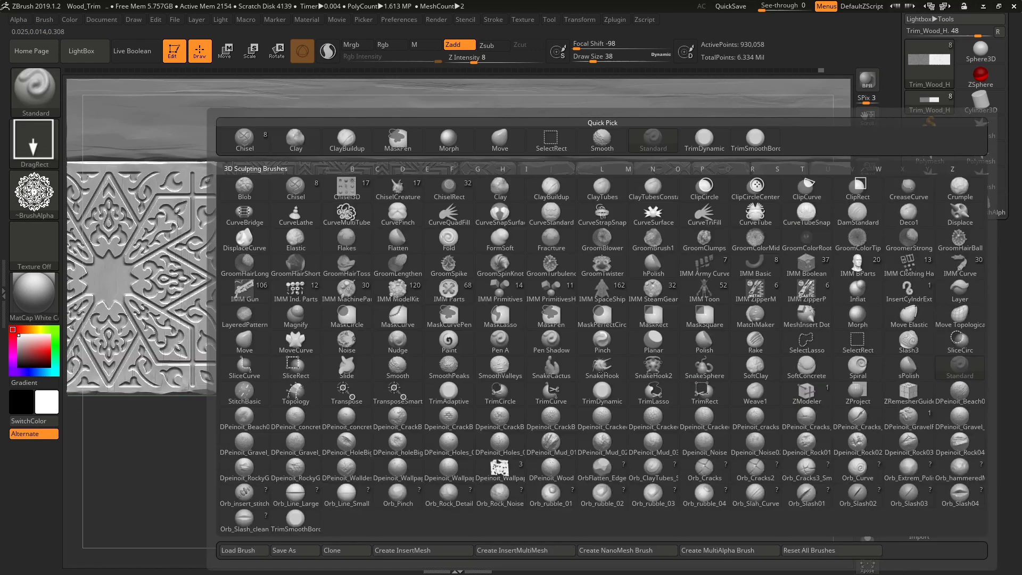
key(m)
key(r)
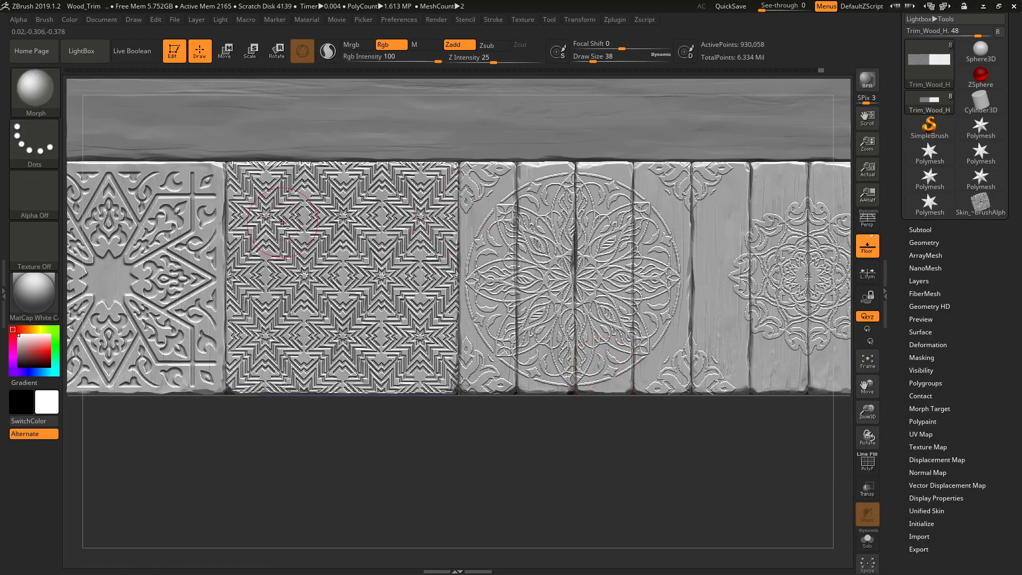
ctrl+right_drag(287, 224, 405, 284)
click(32, 202)
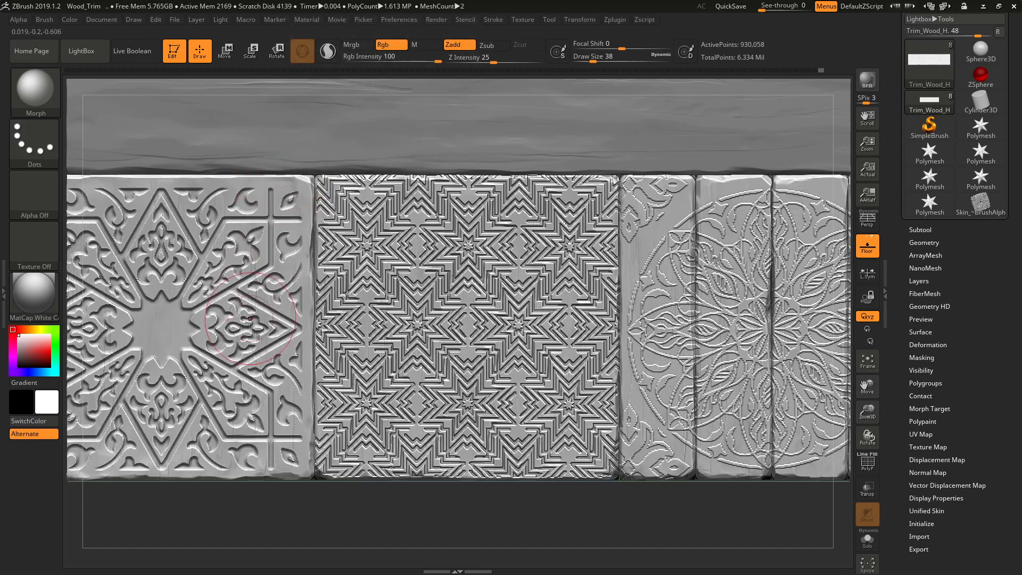
click(33, 194)
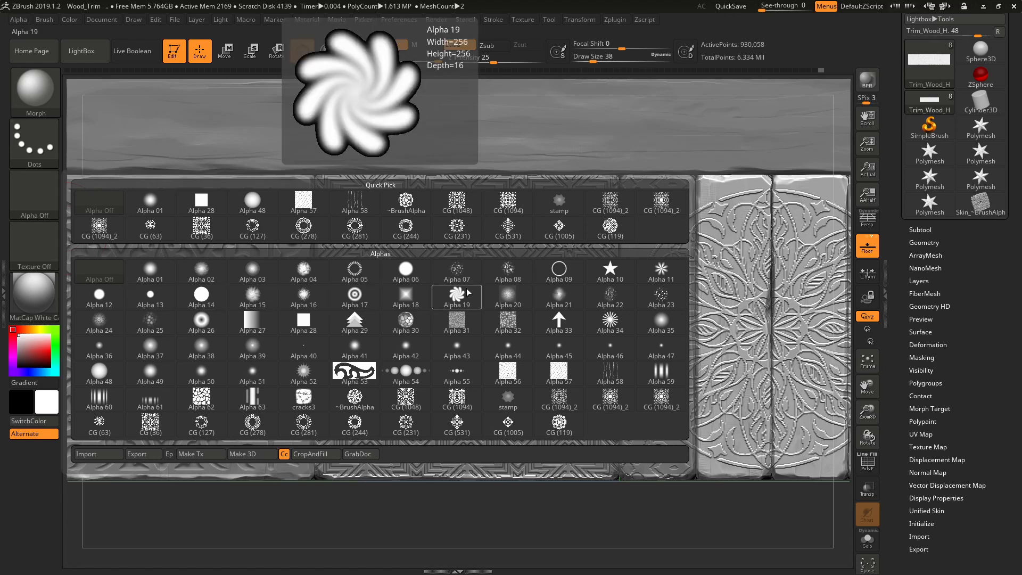
click(490, 262)
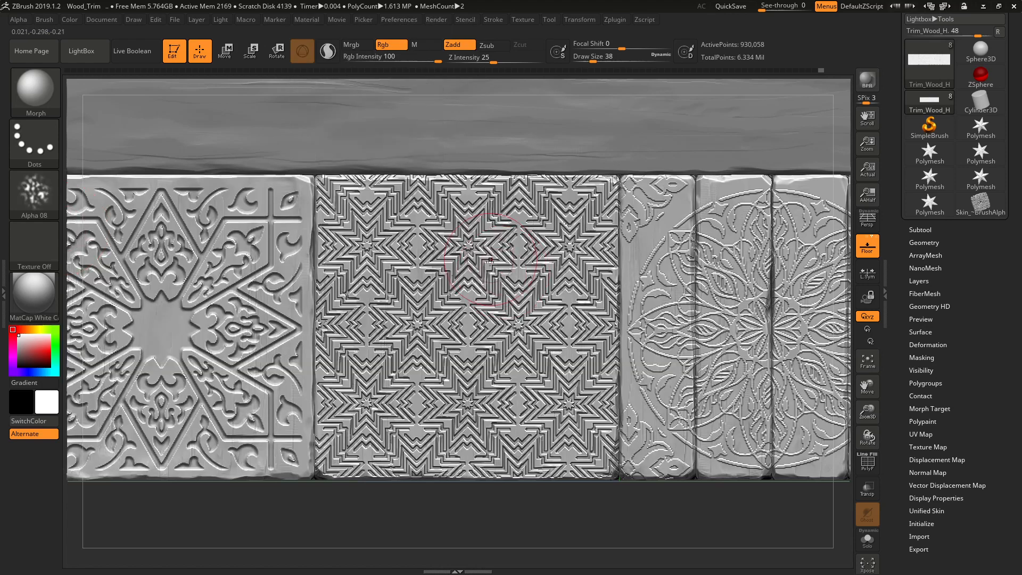
Reduce the draw size to 6 and wear away the star pattern at the second tile's top-right corner
key(bracketleft)
key(bracketleft)
key(bracketleft)
ctrl+right_drag(640, 203, 656, 316)
key(bracketleft)
key(bracketleft)
key(bracketleft)
key(bracketleft)
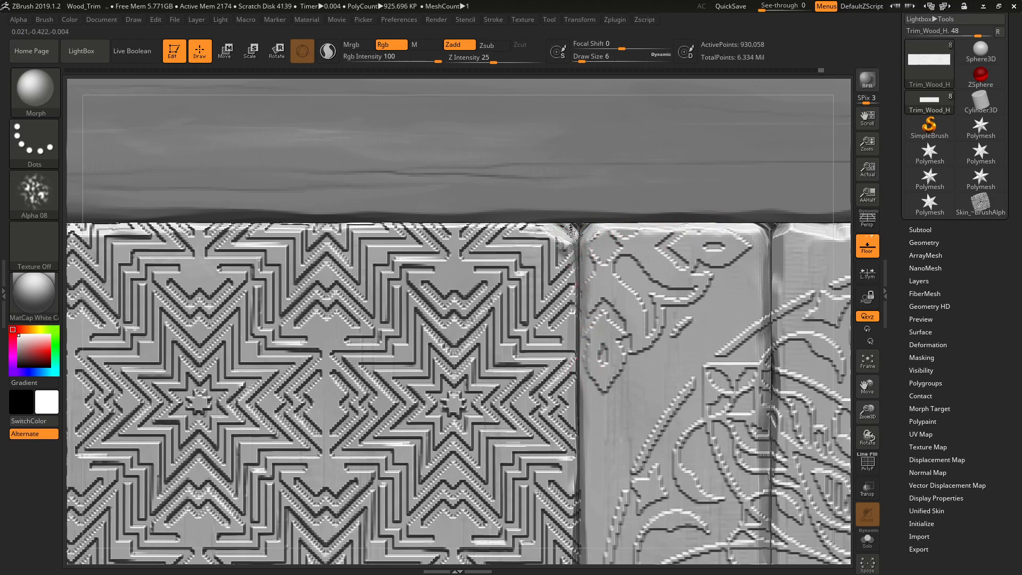
drag(564, 234, 575, 247)
Fade the star pattern down the tile's right edge to its bottom corner with a draw size of 8
alt+right_drag(581, 319, 574, 198)
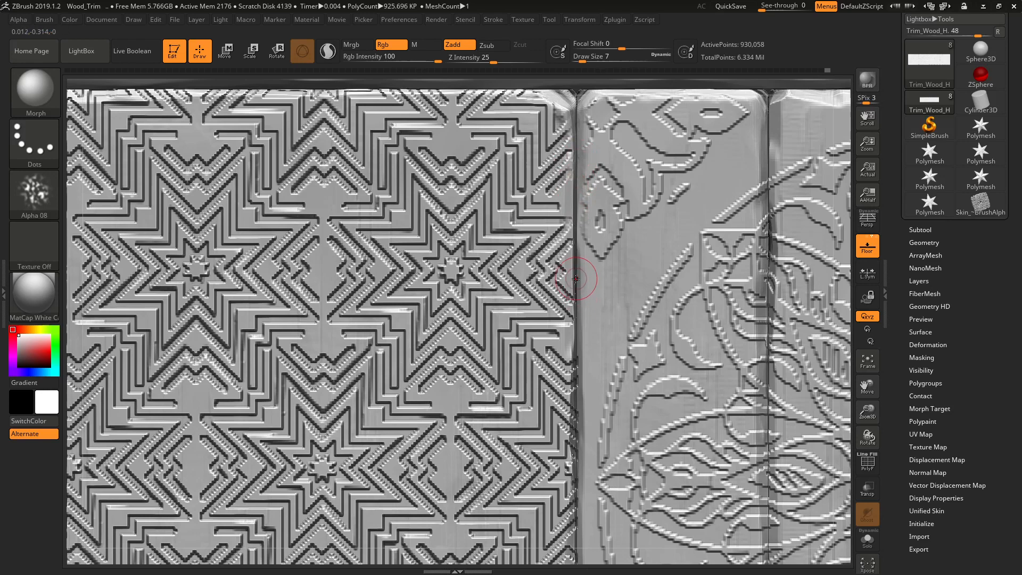
key(])
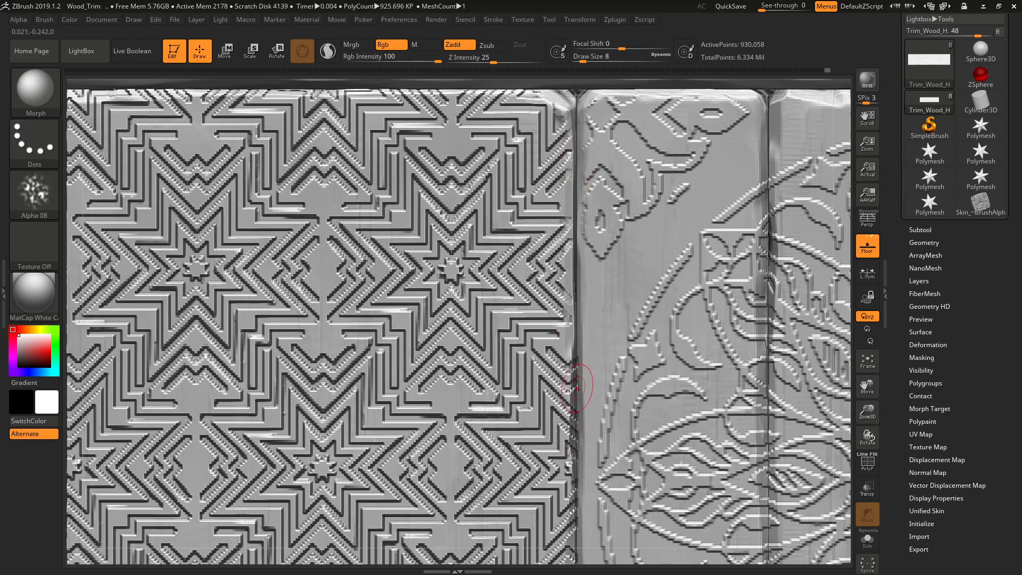
right_drag(609, 424, 531, 176)
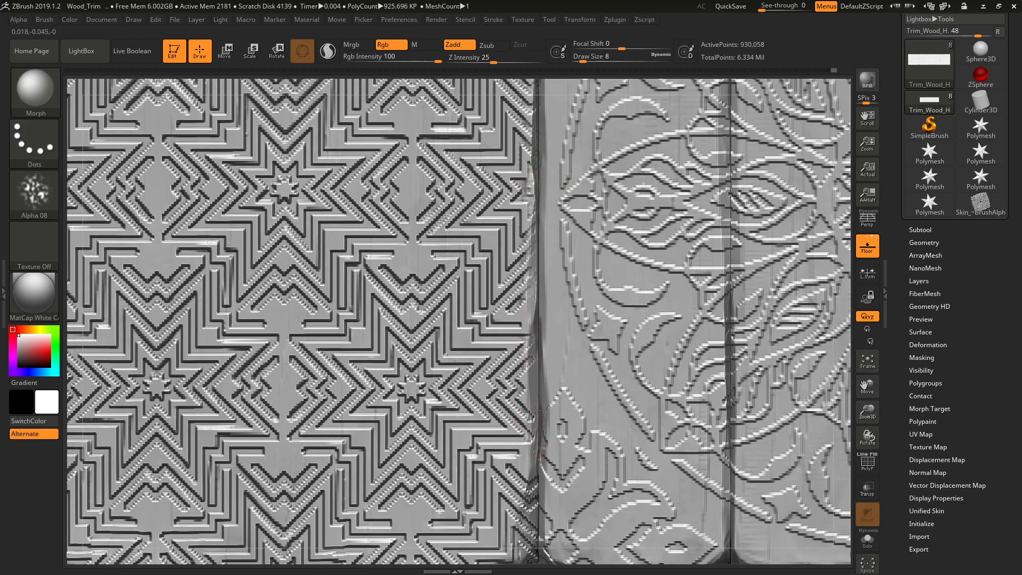
alt+right_drag(538, 477, 575, 342)
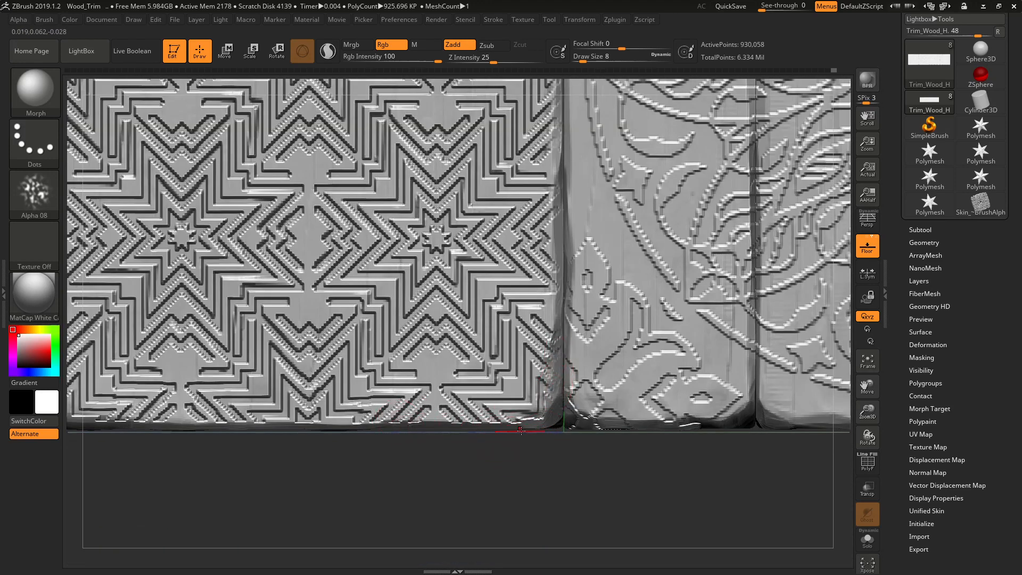
Wear away the star pattern along the tile's bottom edge and in its bottom-left corner with the Morph brush
alt+right_drag(378, 429, 535, 427)
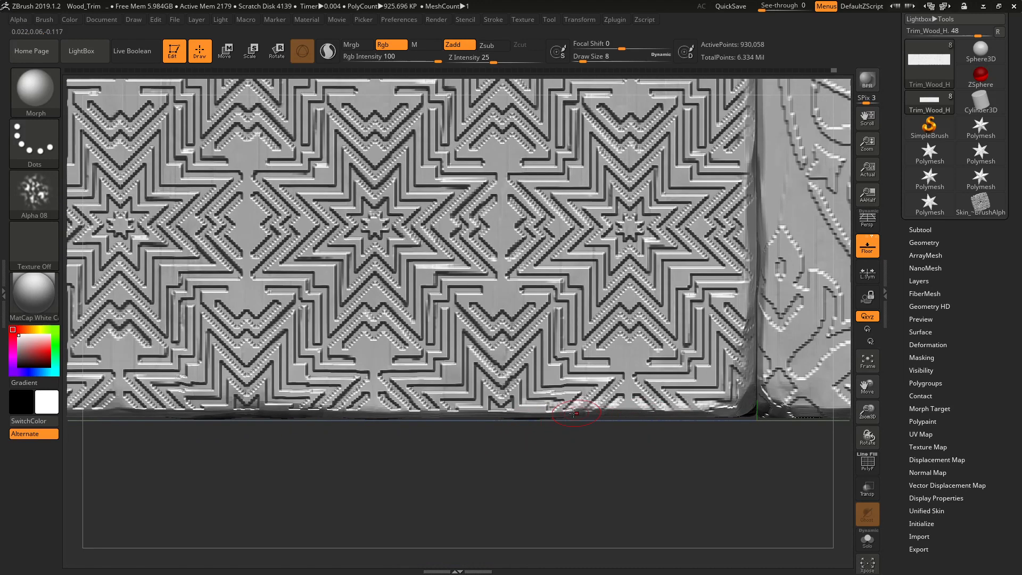
drag(573, 414, 446, 409)
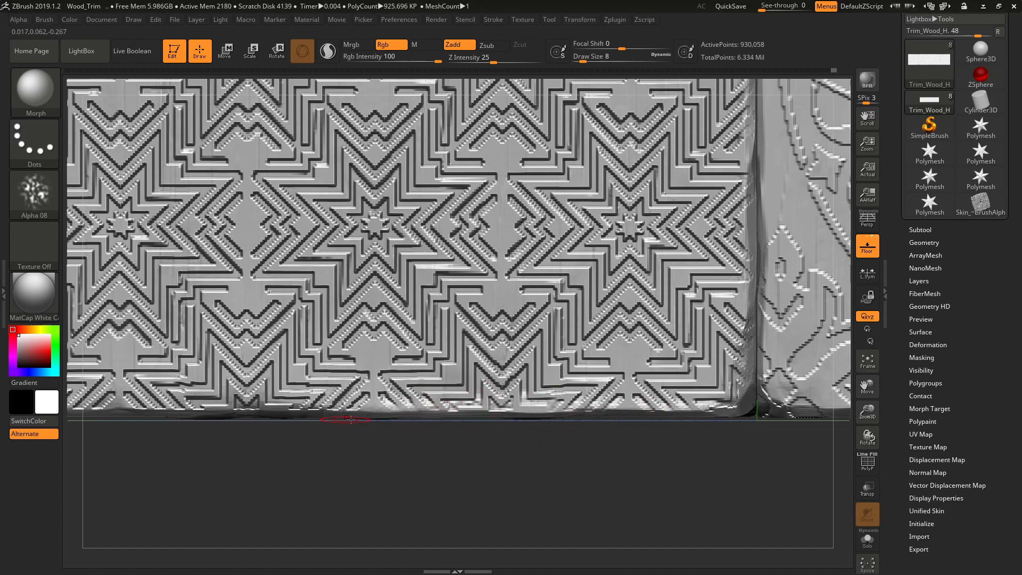
drag(350, 419, 297, 414)
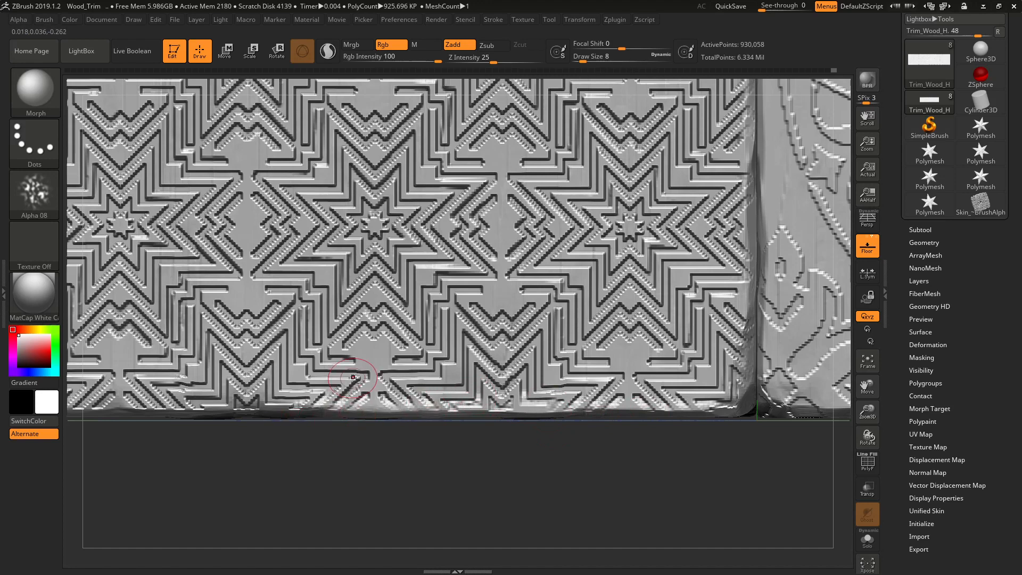
alt+drag(353, 377, 670, 366)
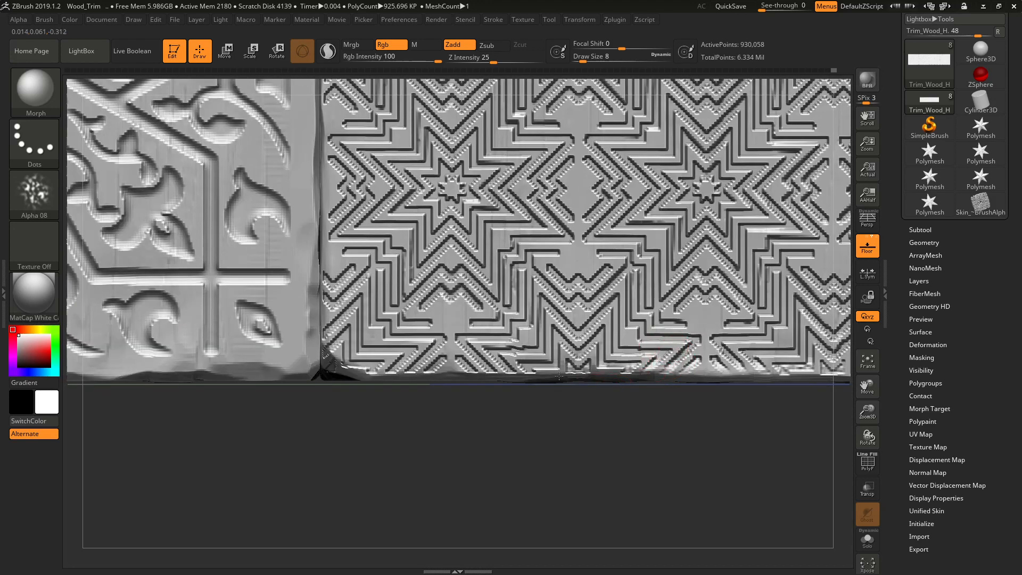
drag(588, 377, 428, 375)
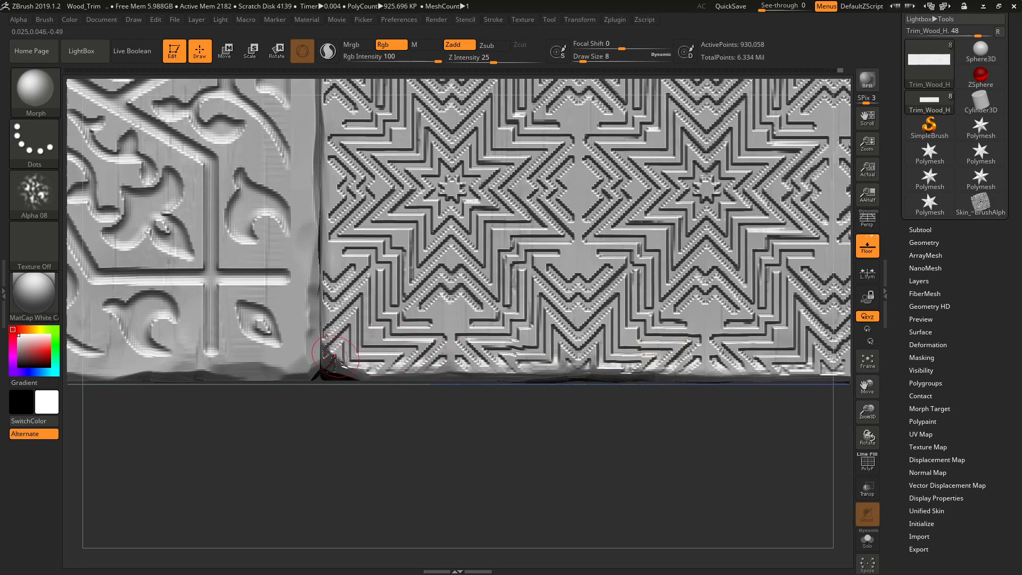
drag(328, 369, 335, 358)
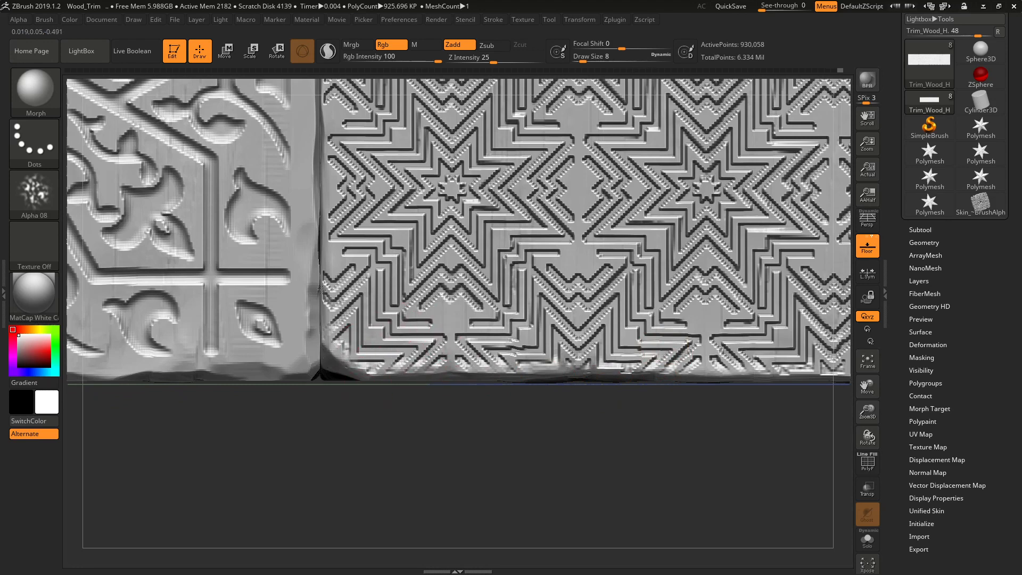
Fade the star pattern up the tile's left edge to its top-left corner with the Morph brush
drag(322, 286, 328, 169)
alt+right_drag(328, 169, 391, 249)
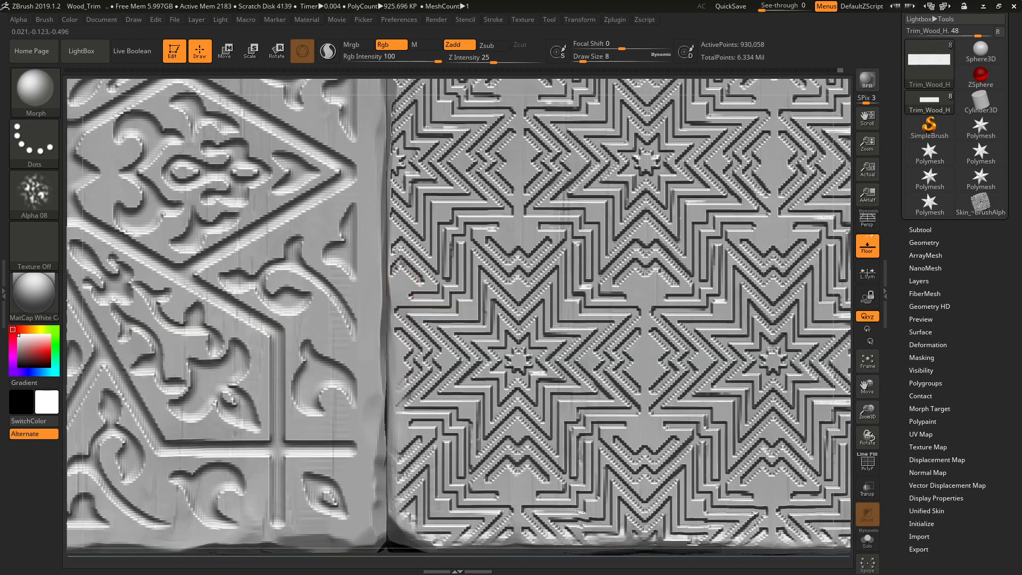
mouse_move(392, 236)
mouse_down()
mouse_move(396, 181)
mouse_move(396, 199)
mouse_up()
mouse_move(419, 201)
alt+right_down()
mouse_move(438, 306)
mouse_move(429, 266)
alt+right_up()
drag(429, 266, 429, 346)
alt+right_drag(429, 347, 436, 445)
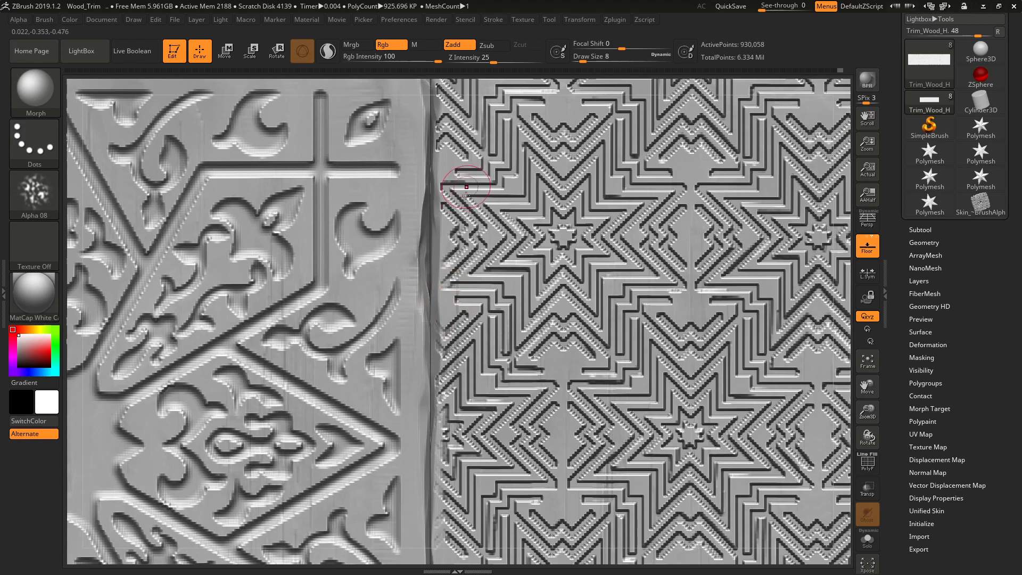
alt+right_drag(439, 203, 455, 290)
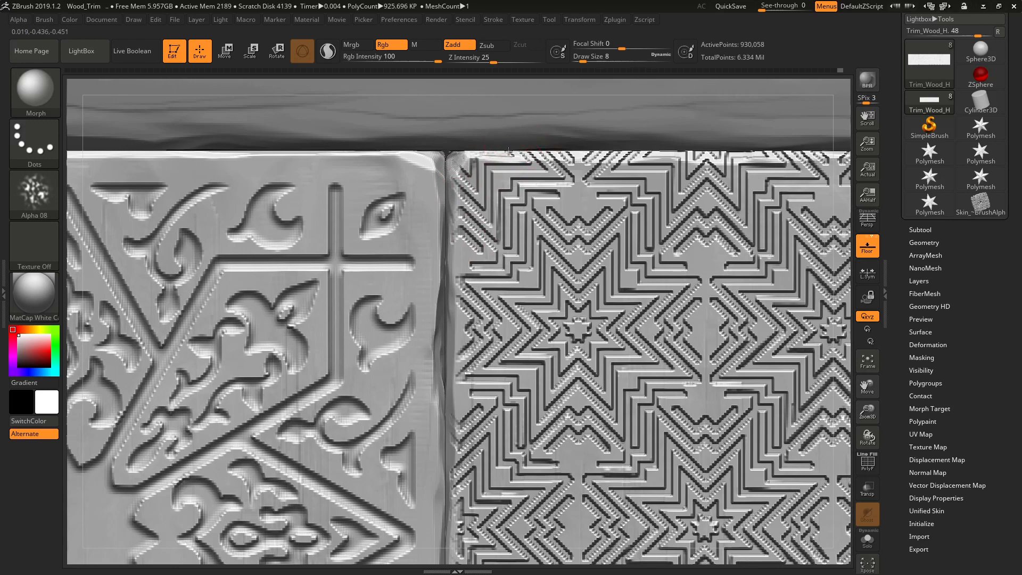
Wear away the star pattern along the tile's top edge with the Morph brush
mouse_move(489, 151)
mouse_down()
mouse_move(631, 160)
mouse_move(733, 183)
mouse_up()
alt+right_drag(731, 183, 629, 234)
mouse_move(633, 209)
mouse_down()
mouse_move(526, 203)
mouse_move(763, 211)
mouse_up()
alt+right_drag(722, 229, 635, 231)
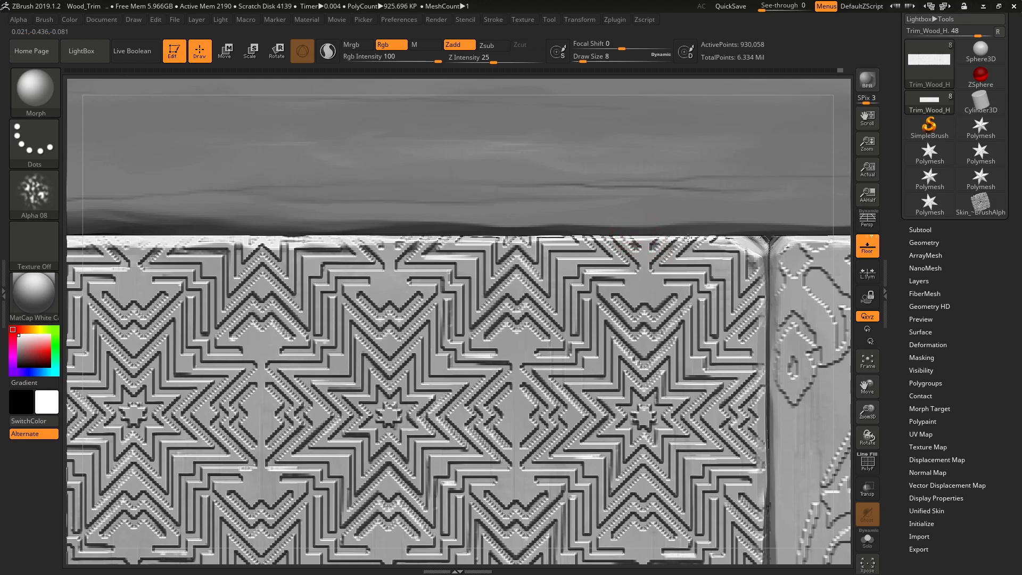
drag(722, 235, 356, 244)
Reduce the draw size to 2 and smooth small flat areas between the stars of the tile pattern
ctrl+right_drag(499, 333, 411, 306)
mouse_move(412, 359)
ctrl+right_down()
mouse_move(383, 343)
mouse_move(416, 243)
mouse_move(475, 246)
mouse_move(389, 218)
ctrl+right_up()
ctrl+right_drag(447, 287, 496, 294)
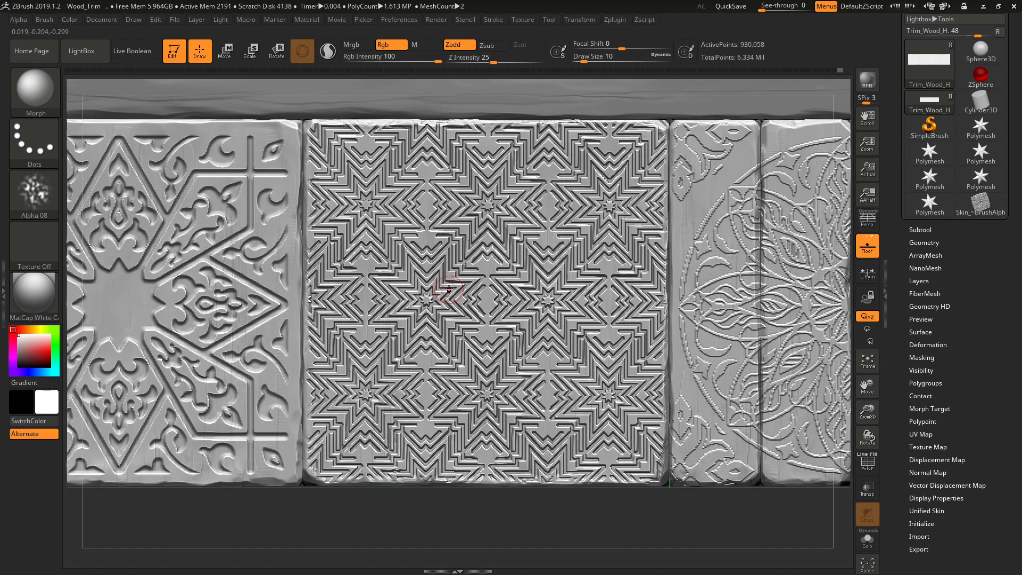
ctrl+right_drag(448, 277, 627, 274)
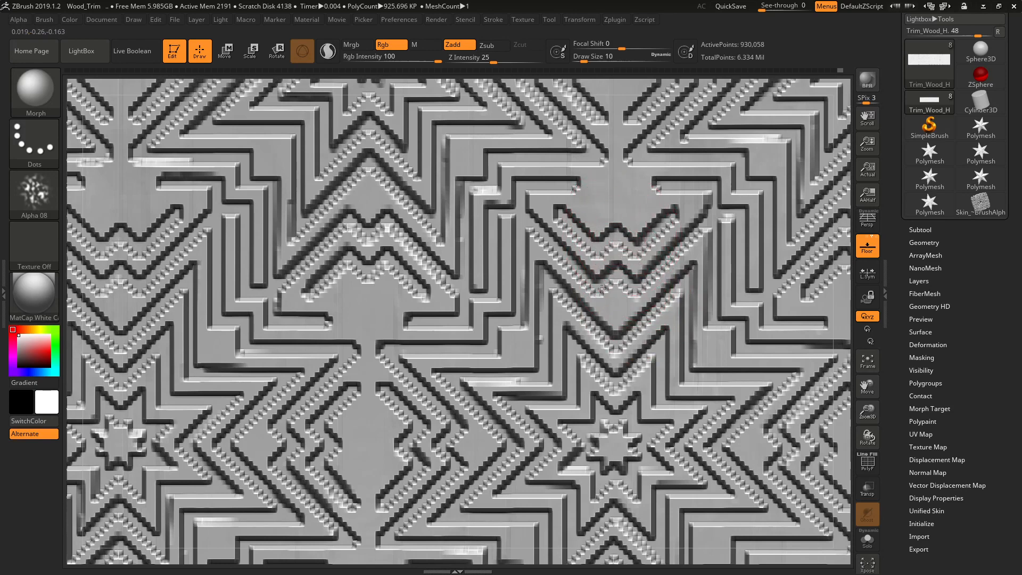
mouse_move(621, 237)
alt+right_down()
mouse_move(557, 354)
mouse_move(538, 351)
mouse_move(576, 307)
mouse_move(615, 298)
mouse_move(510, 253)
mouse_move(519, 242)
alt+right_up()
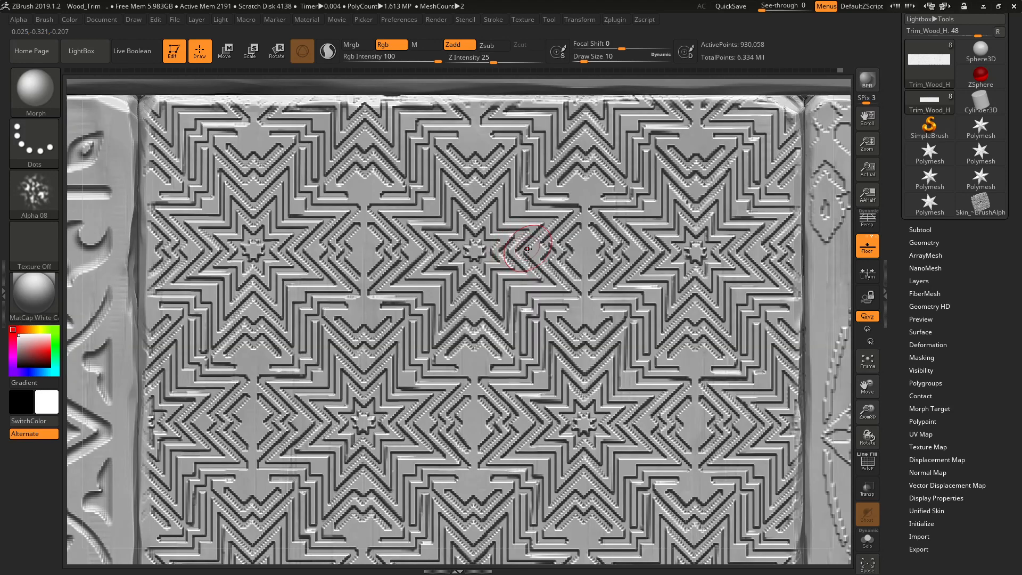
ctrl+right_drag(368, 263, 360, 251)
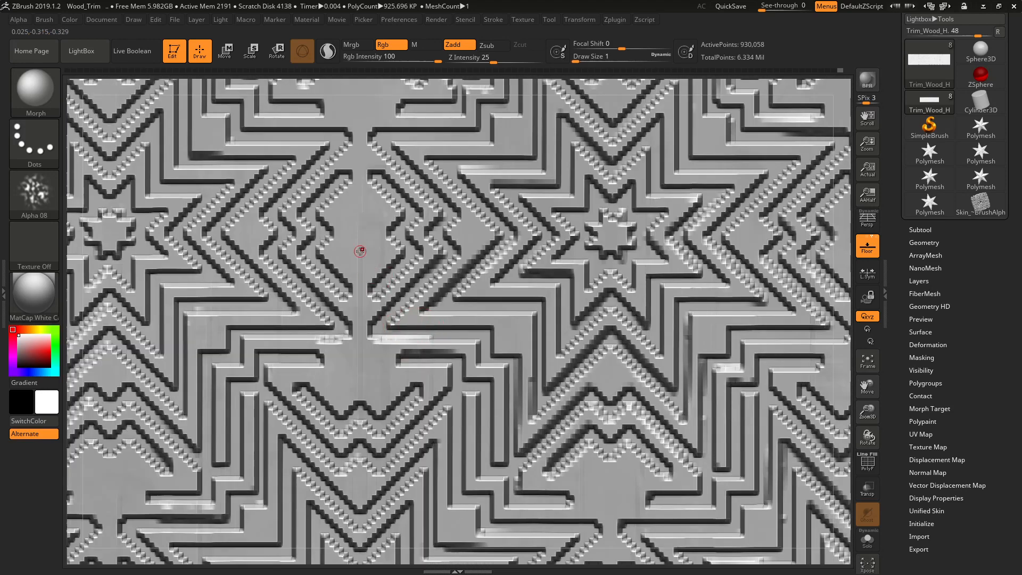
key(shift)
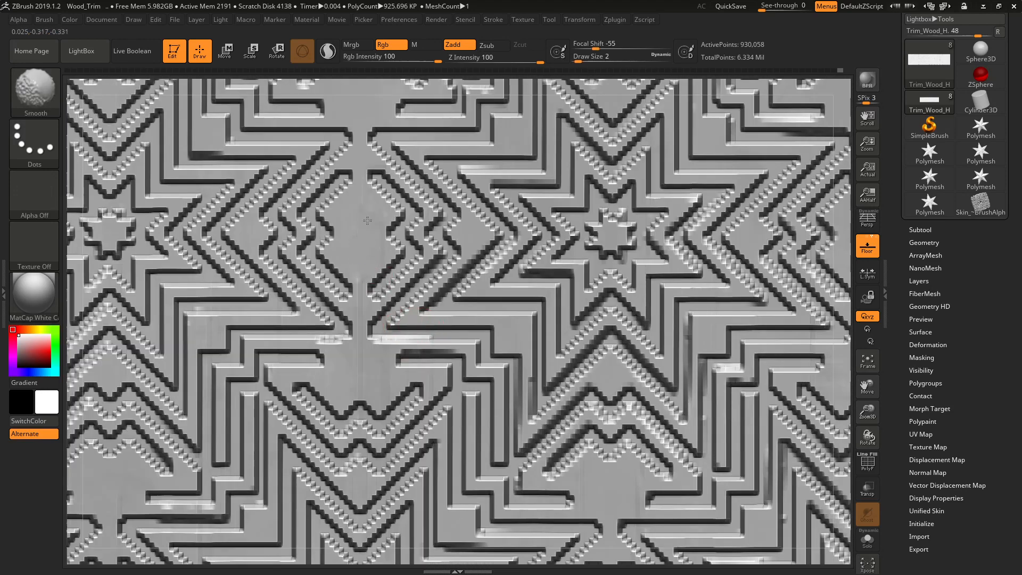
key(shift)
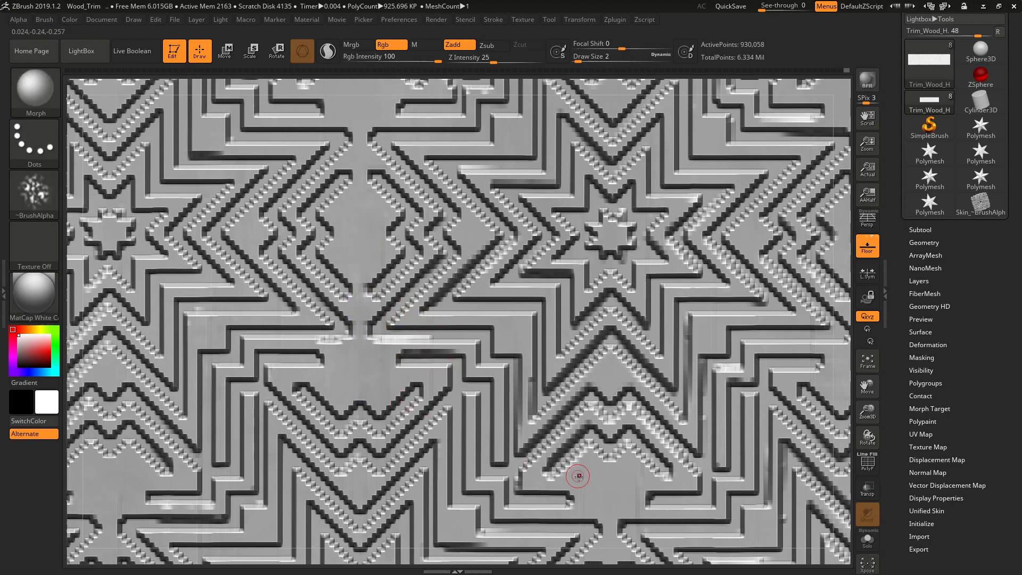
key(shift)
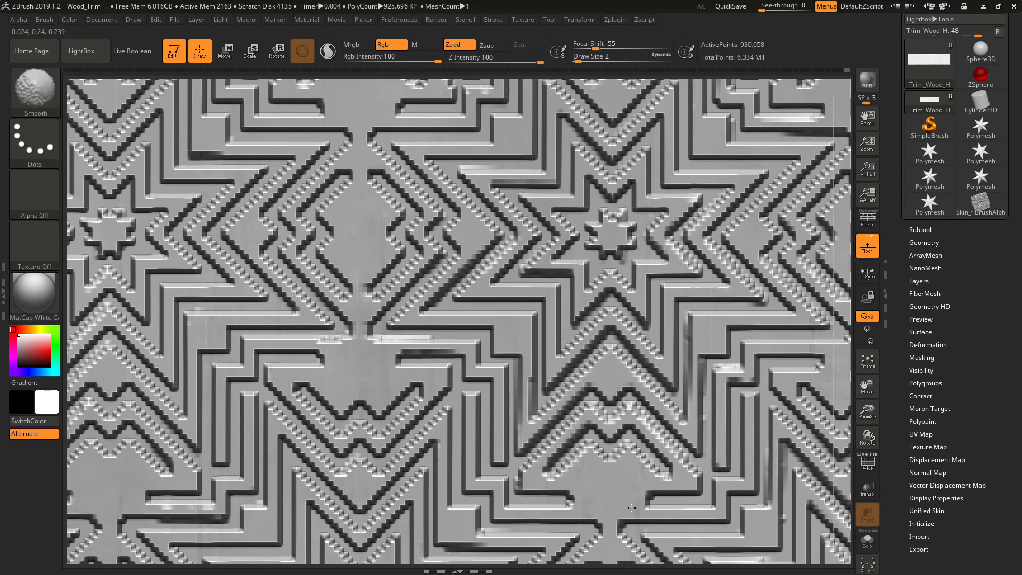
key(shift)
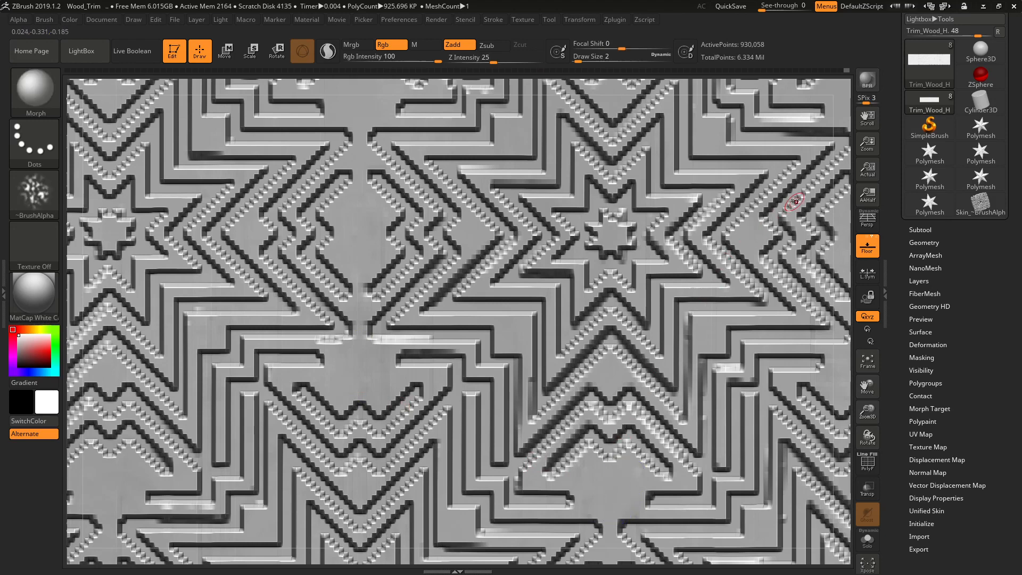
Try smoothing a horizontal groove between two stars with a draw size of 1, and undo the stroke
alt+right_drag(795, 201, 697, 340)
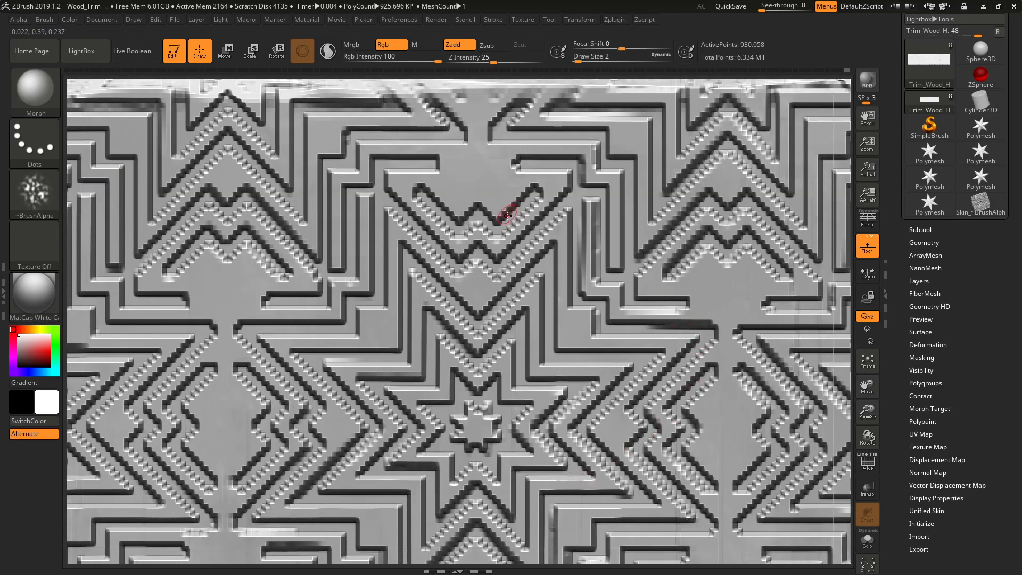
alt+right_drag(635, 290, 554, 265)
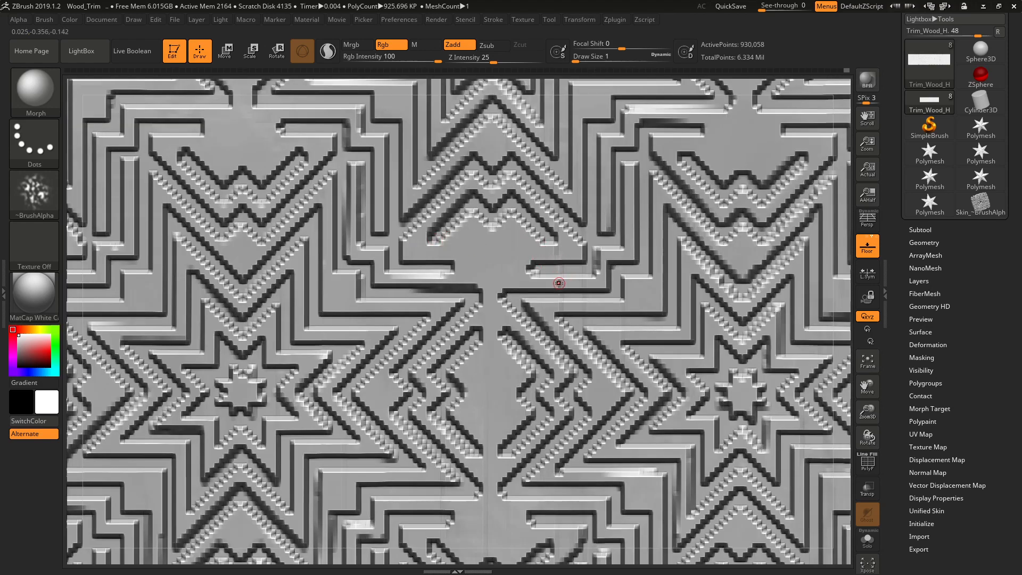
shift+drag(559, 283, 594, 281)
key(ctrl+z)
Raise the Z intensity to 37 and wear away the large medallion along the gap between the first and second planks
ctrl+right_drag(536, 250, 572, 265)
mouse_move(715, 301)
alt+right_down()
mouse_move(540, 306)
mouse_move(550, 320)
mouse_move(544, 219)
alt+right_up()
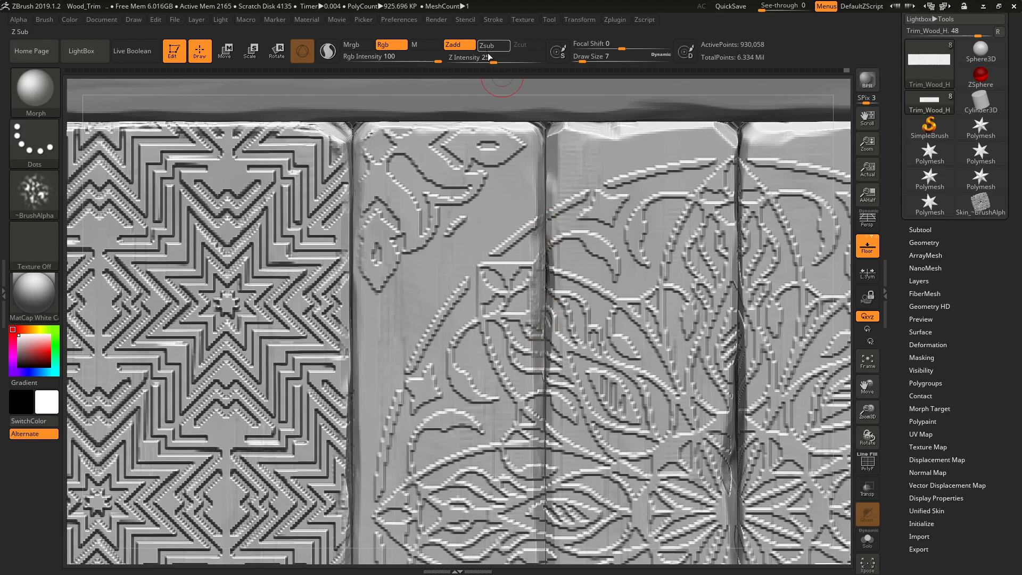
drag(491, 58, 503, 58)
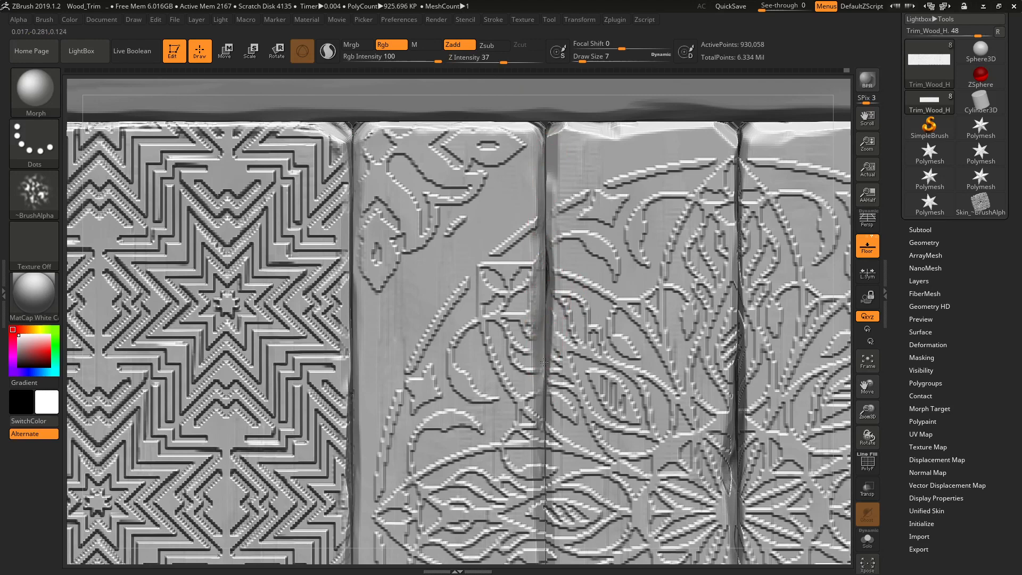
alt+right_drag(546, 456, 543, 247)
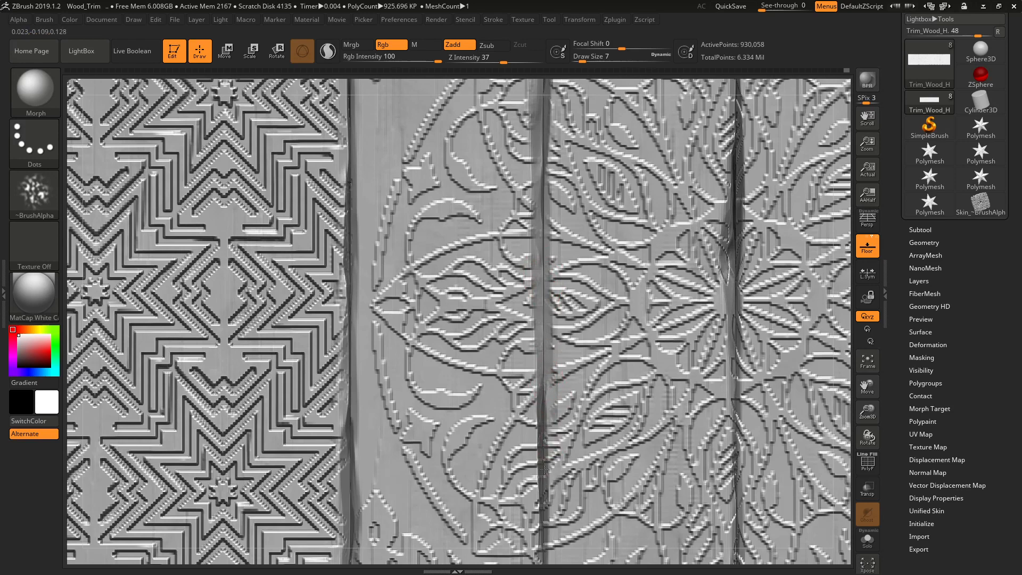
alt+right_drag(548, 538, 527, 346)
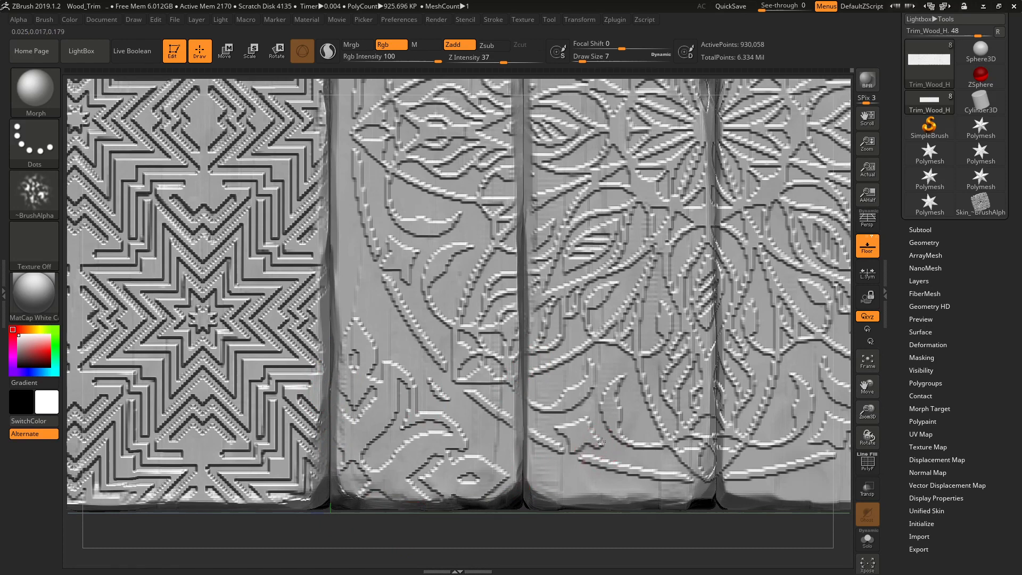
Wear away the large medallion's carving along its central plank gap, from the lower edge up to the top
mouse_move(757, 328)
alt+right_down()
mouse_move(609, 337)
mouse_move(509, 371)
alt+right_up()
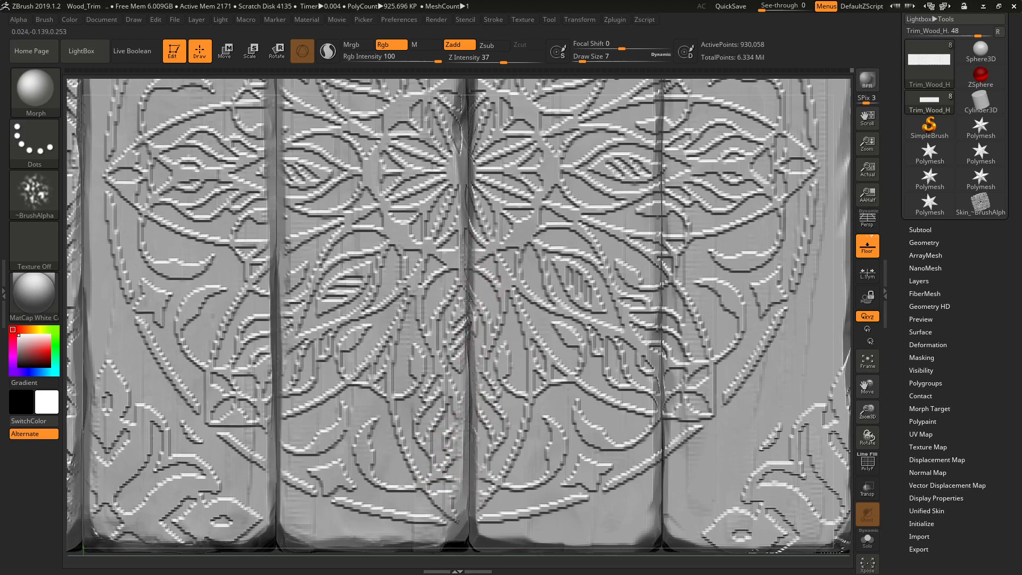
alt+right_drag(483, 221, 477, 272)
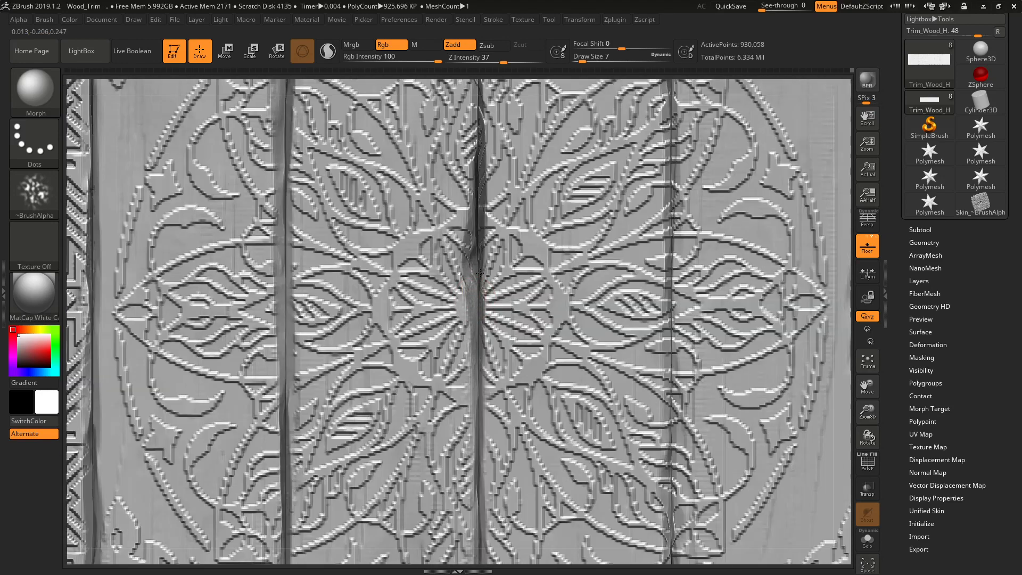
alt+right_drag(475, 392, 475, 305)
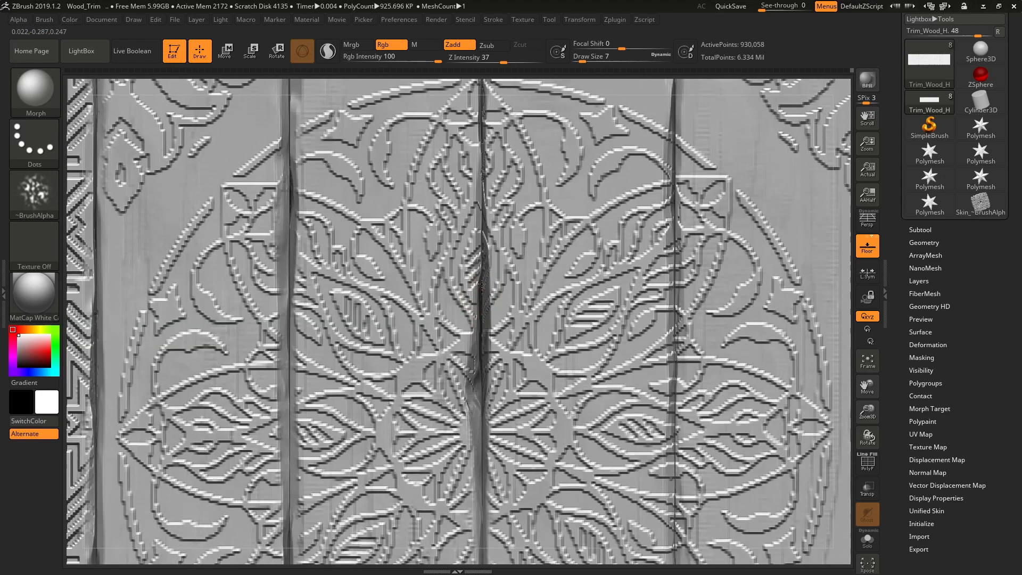
alt+right_drag(481, 244, 487, 273)
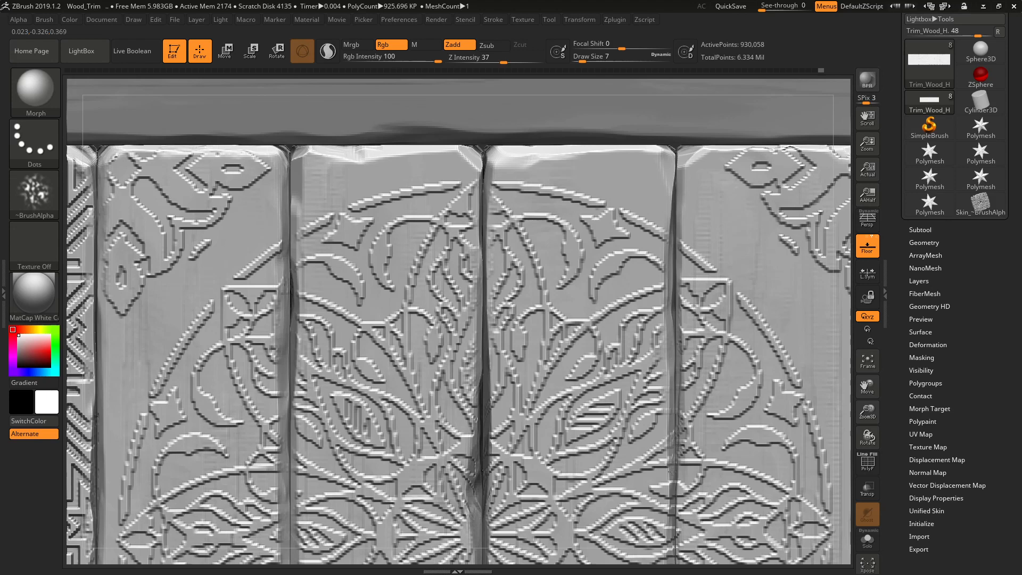
Fade the medallion along the third and fourth planks' gap, and the lower leaf ornament along its gap and the planks' bottom edge
alt+right_drag(670, 441, 587, 204)
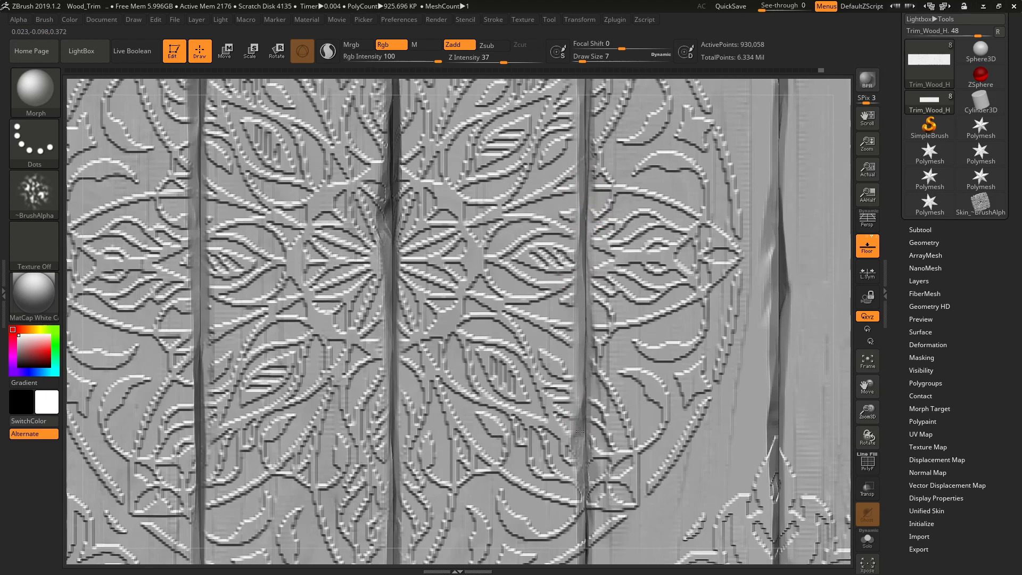
mouse_move(586, 426)
alt+right_down()
mouse_move(586, 383)
mouse_move(589, 395)
mouse_move(461, 372)
mouse_move(430, 385)
alt+right_up()
drag(587, 312, 588, 333)
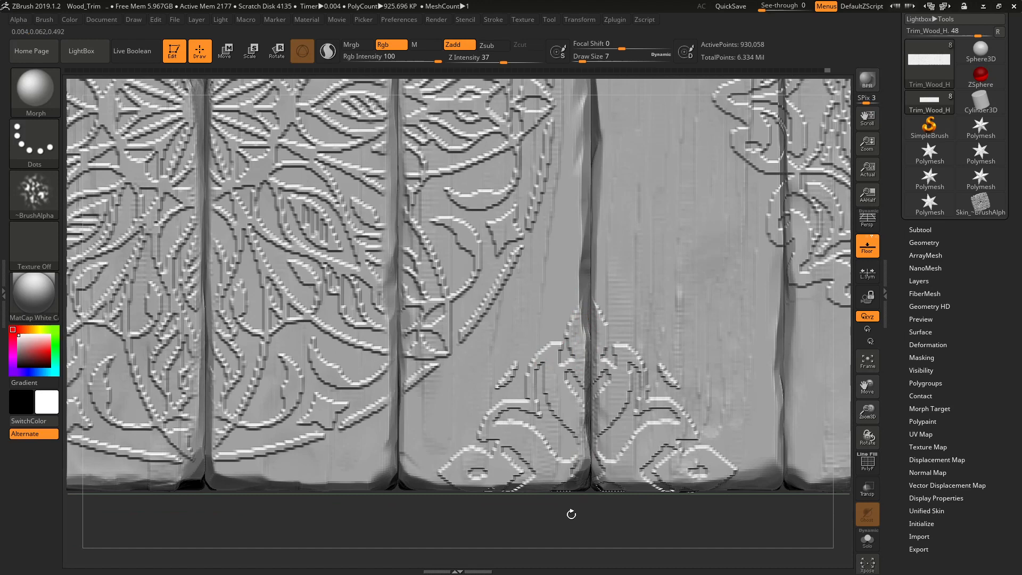
drag(667, 489, 715, 488)
drag(610, 486, 447, 487)
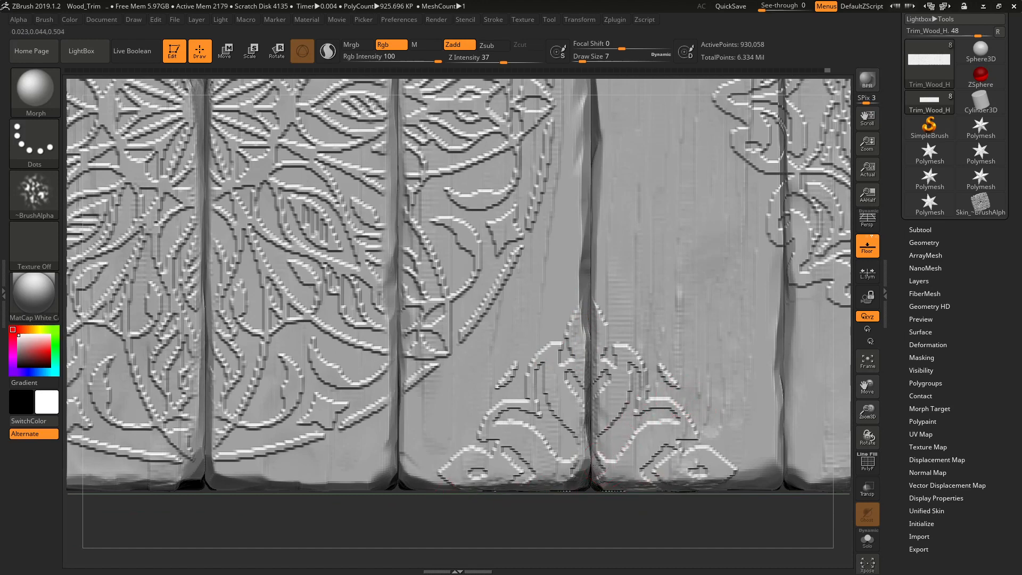
Wear away the small rosette's carving along its left and central plank gaps
alt+right_drag(672, 279, 545, 374)
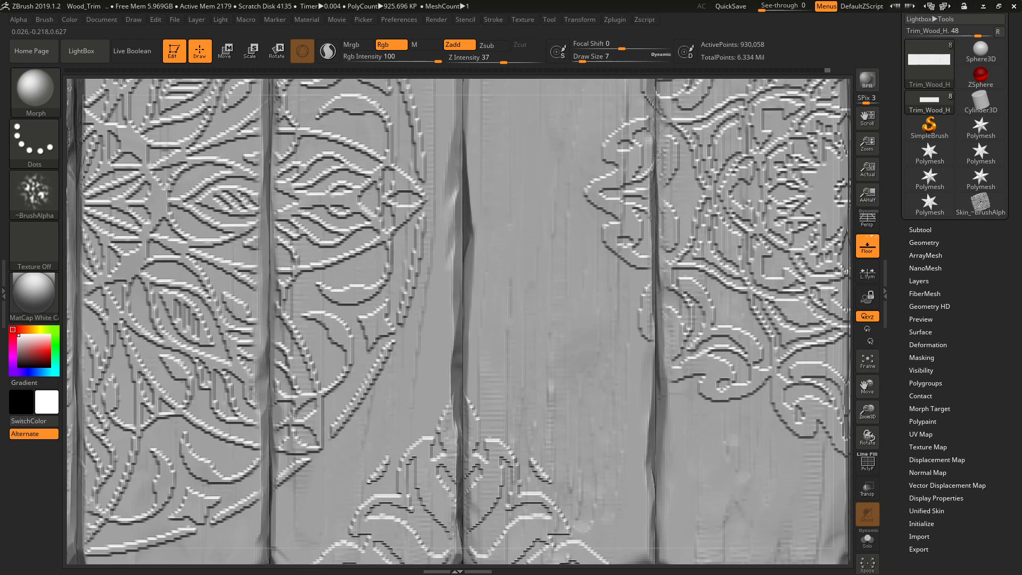
alt+right_drag(658, 154, 627, 288)
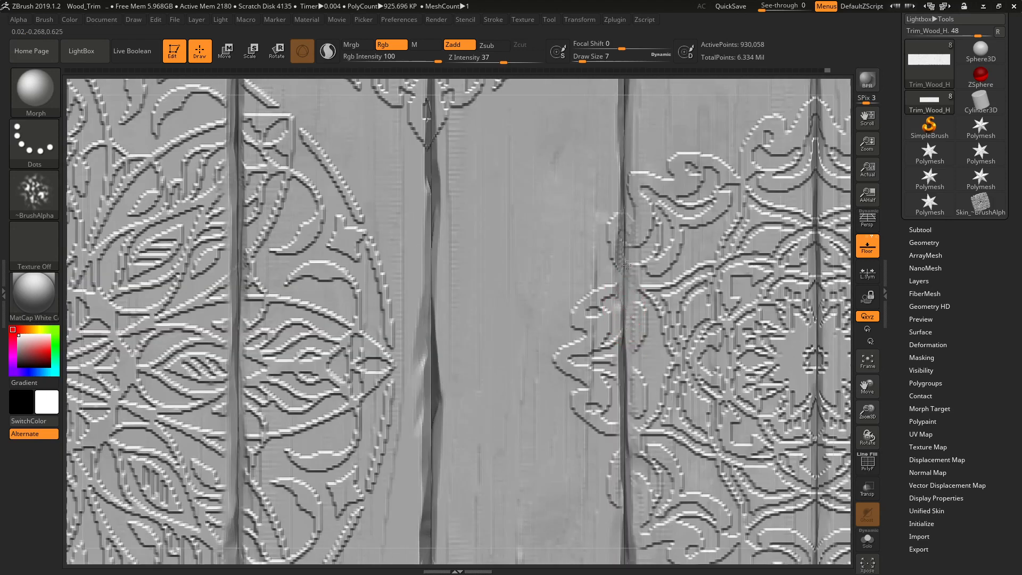
mouse_move(787, 144)
alt+right_down()
mouse_move(660, 272)
mouse_move(688, 216)
mouse_move(684, 168)
alt+right_up()
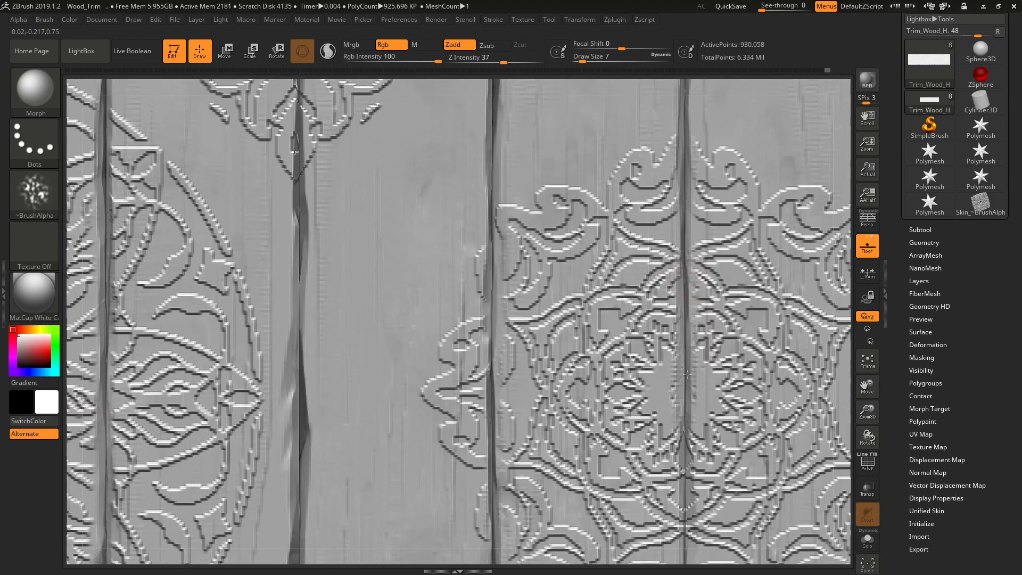
alt+right_drag(687, 374, 660, 354)
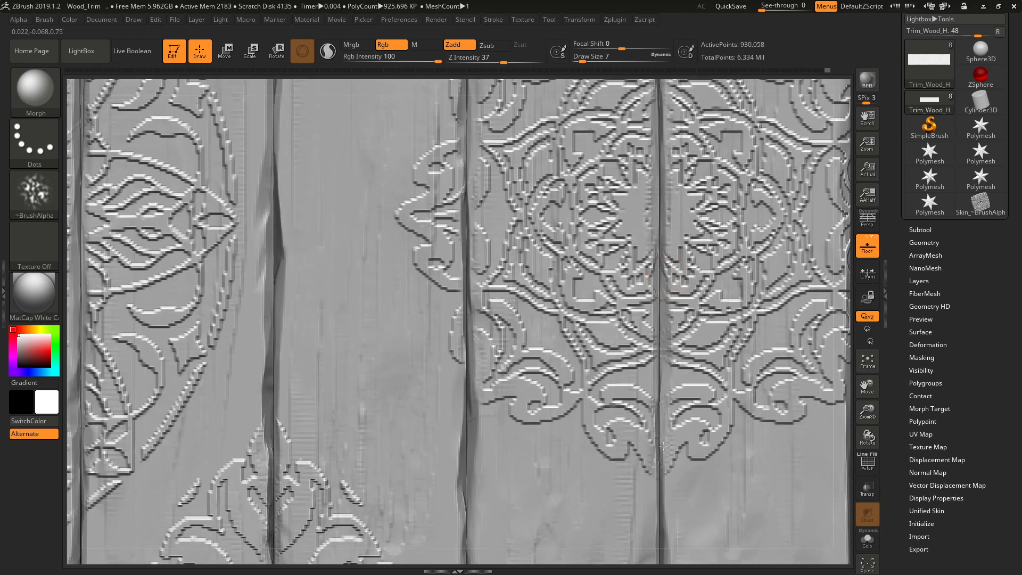
Wear away the upper corner ornament on the last plank along the plank's top and outer edges
ctrl+right_drag(676, 437, 628, 320)
alt+right_drag(434, 161, 456, 297)
alt+right_drag(484, 349, 467, 205)
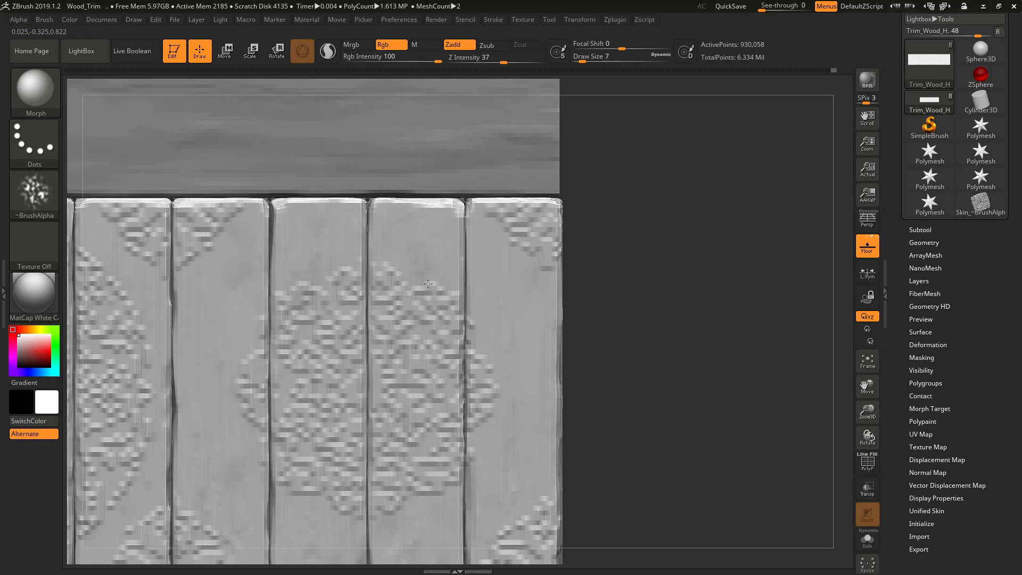
alt+right_drag(427, 284, 566, 302)
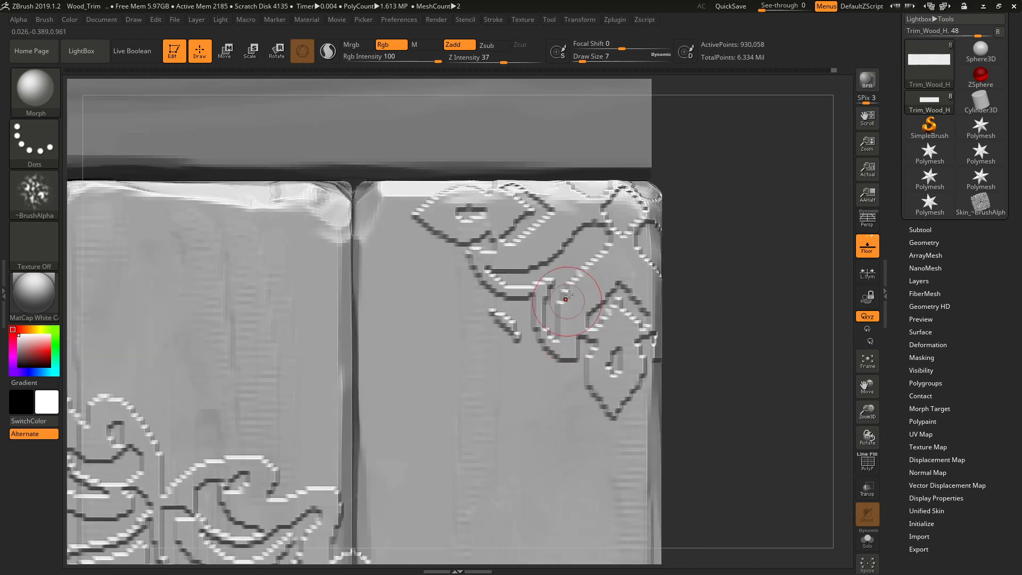
mouse_move(441, 187)
mouse_down()
mouse_move(638, 194)
mouse_move(580, 205)
mouse_move(538, 193)
mouse_up()
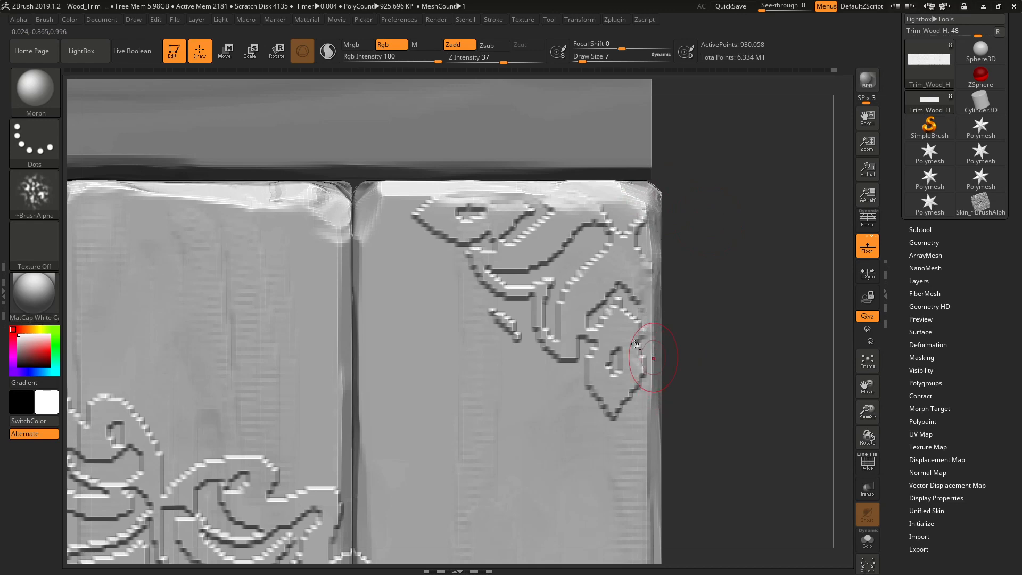
Fade the lower corner ornament on the last plank along the plank's bottom edge
ctrl+right_drag(646, 373, 586, 322)
alt+right_drag(637, 532, 627, 282)
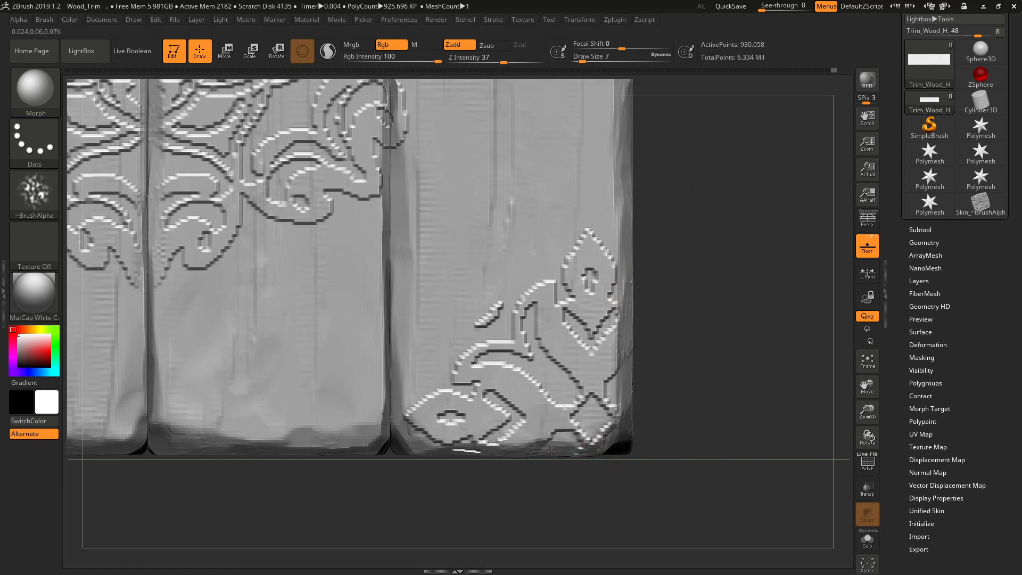
drag(551, 451, 447, 437)
Wear away the small rosette's carving along the gap between the last two planks
alt+right_drag(418, 278, 408, 373)
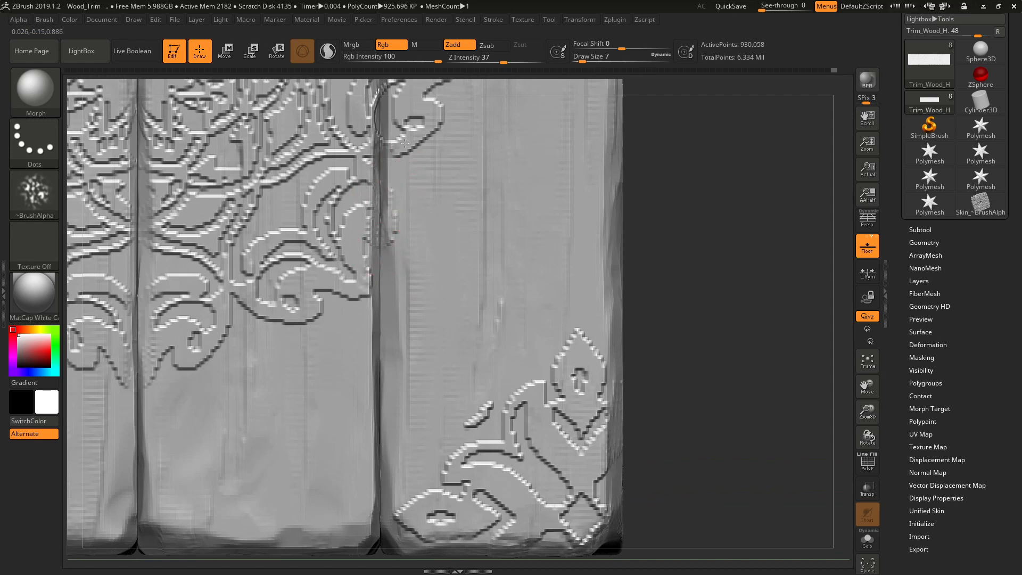
alt+right_drag(405, 142, 417, 311)
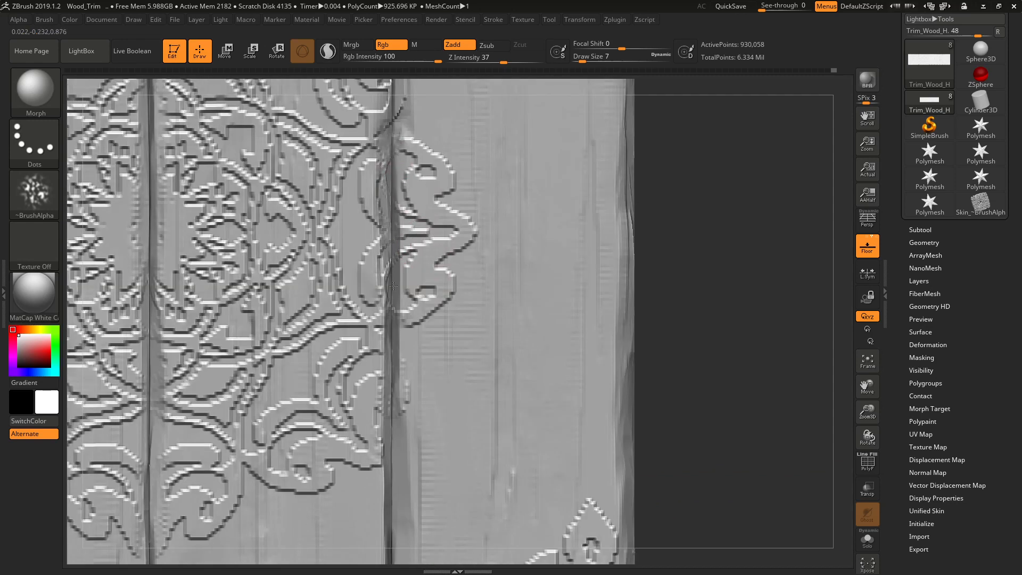
alt+right_drag(403, 338, 433, 482)
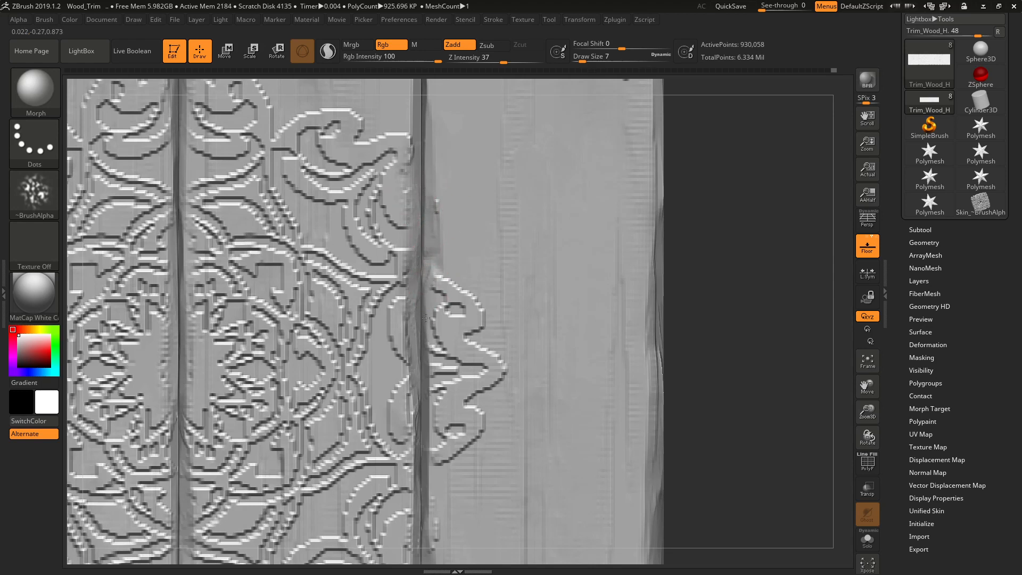
drag(411, 385, 411, 439)
Check the worn carvings across the ornamented planks, the star tile and the whole trim sheet
ctrl+right_drag(437, 367, 477, 318)
ctrl+right_drag(342, 320, 486, 342)
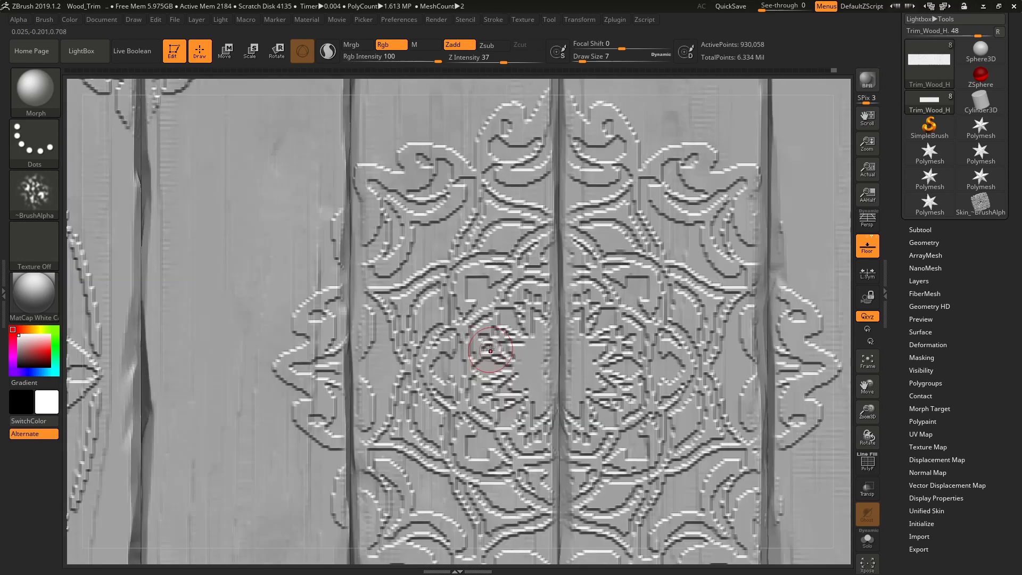
alt+right_drag(260, 378, 495, 344)
ctrl+right_drag(434, 319, 627, 322)
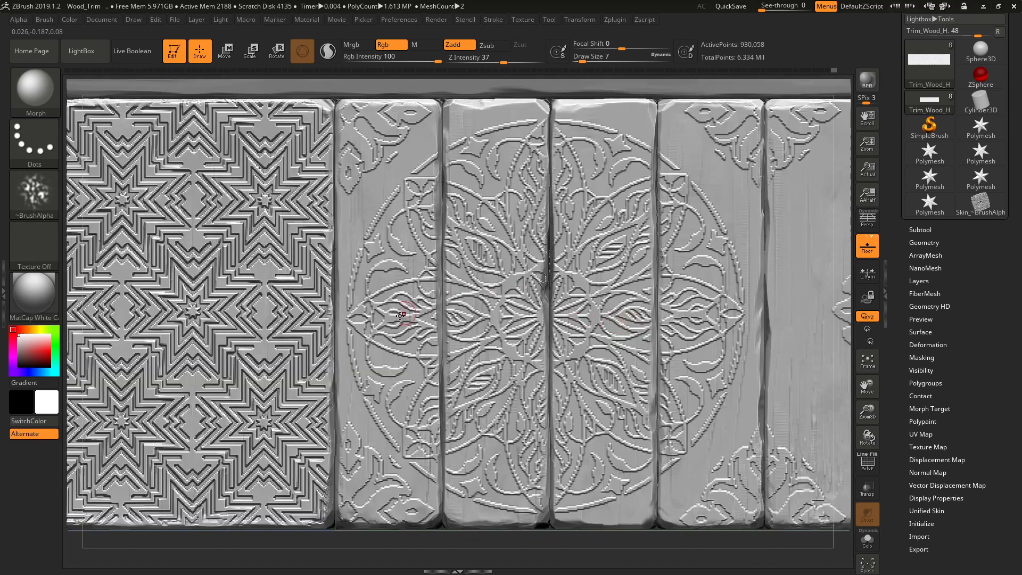
ctrl+right_drag(383, 415, 250, 393)
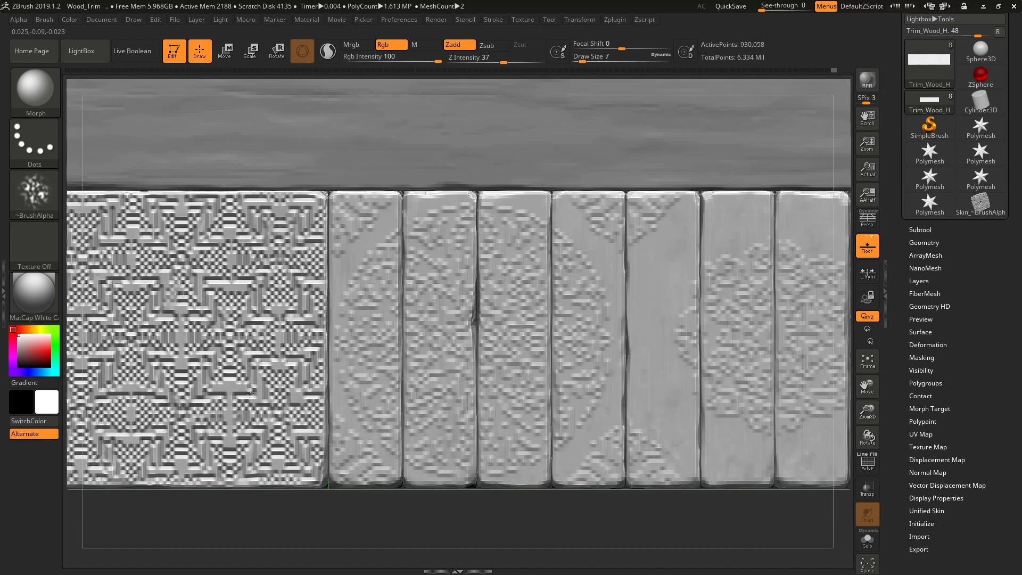
ctrl+right_drag(445, 353, 445, 295)
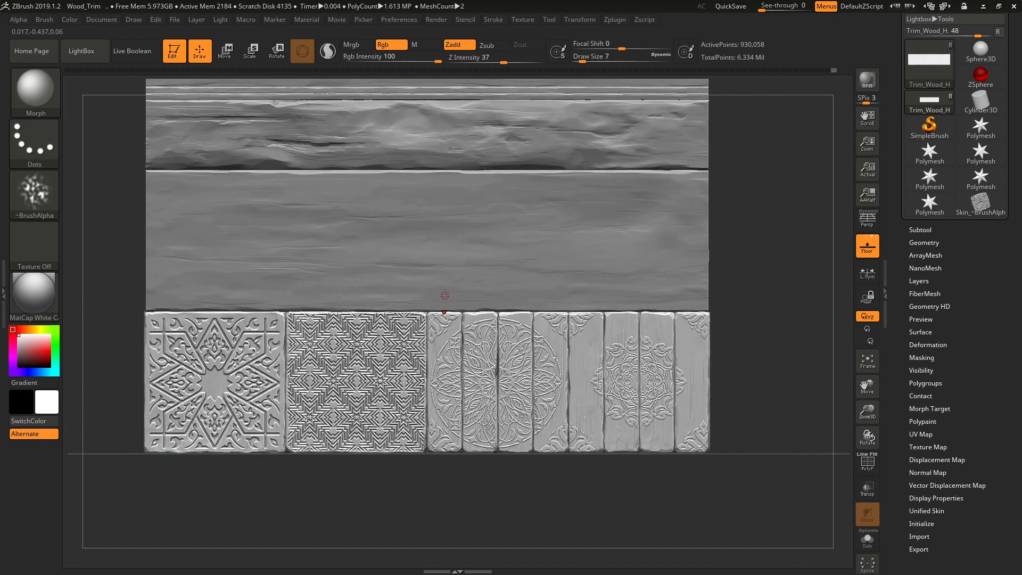
Save the project over Wood_Trim.ZPR in the Art/Personal/2020/Carpet Merchant/Blockout/Wood trim folder
key(ctrl+s)
scroll(418, 222, up, 1)
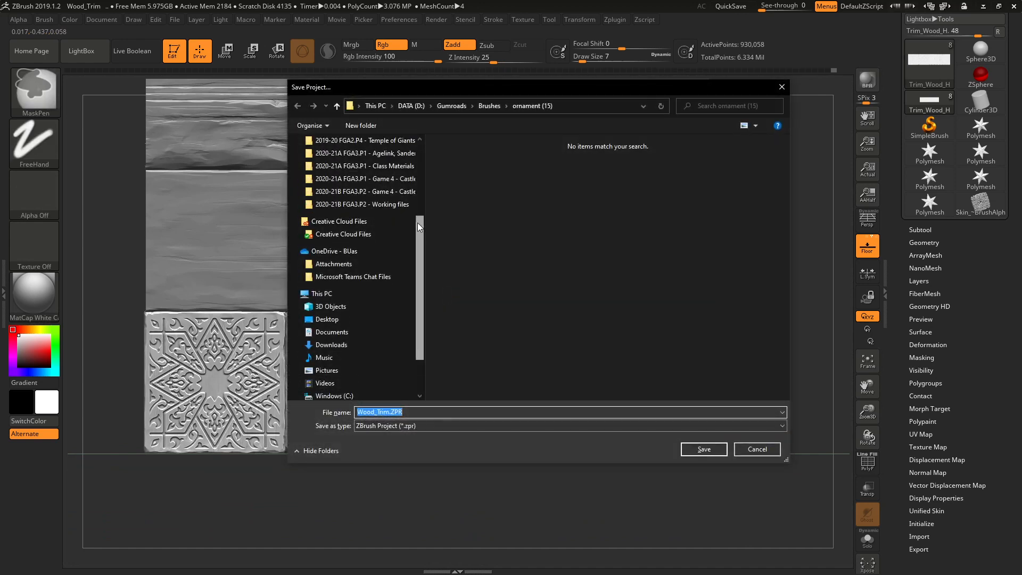
scroll(418, 223, up, 3)
scroll(420, 176, up, 1)
click(345, 162)
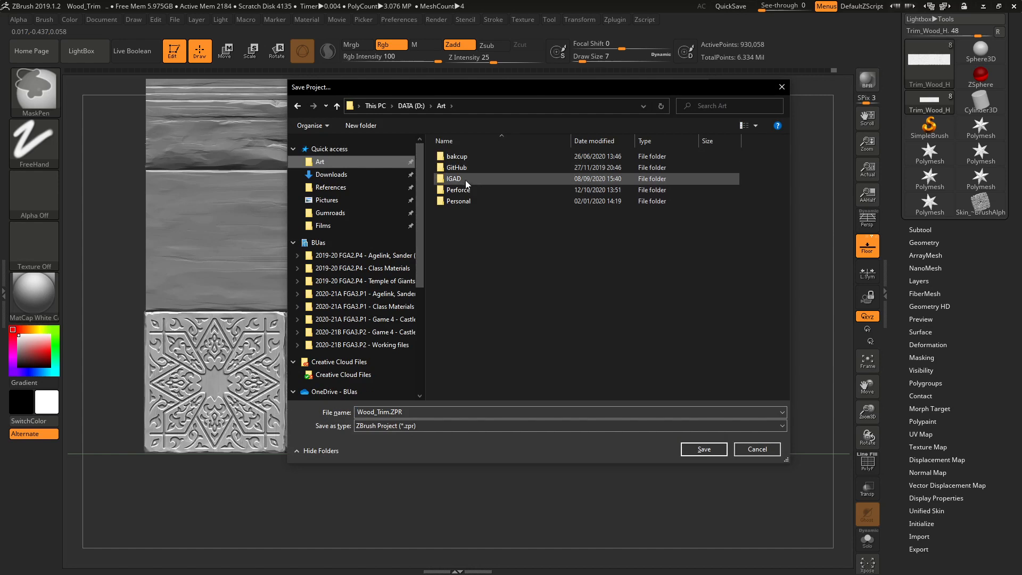
double_click(456, 201)
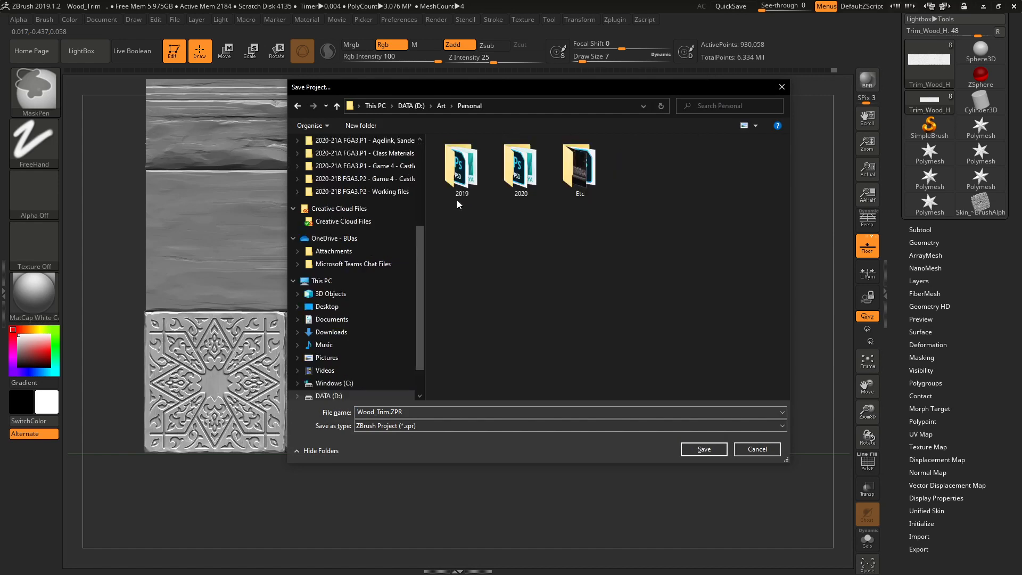
double_click(504, 174)
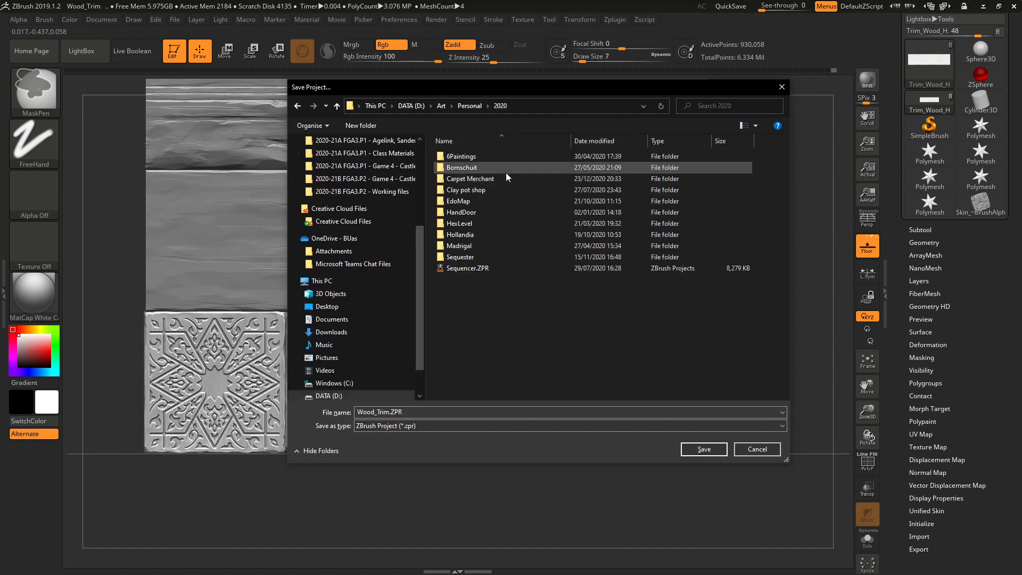
double_click(475, 179)
double_click(472, 179)
double_click(469, 167)
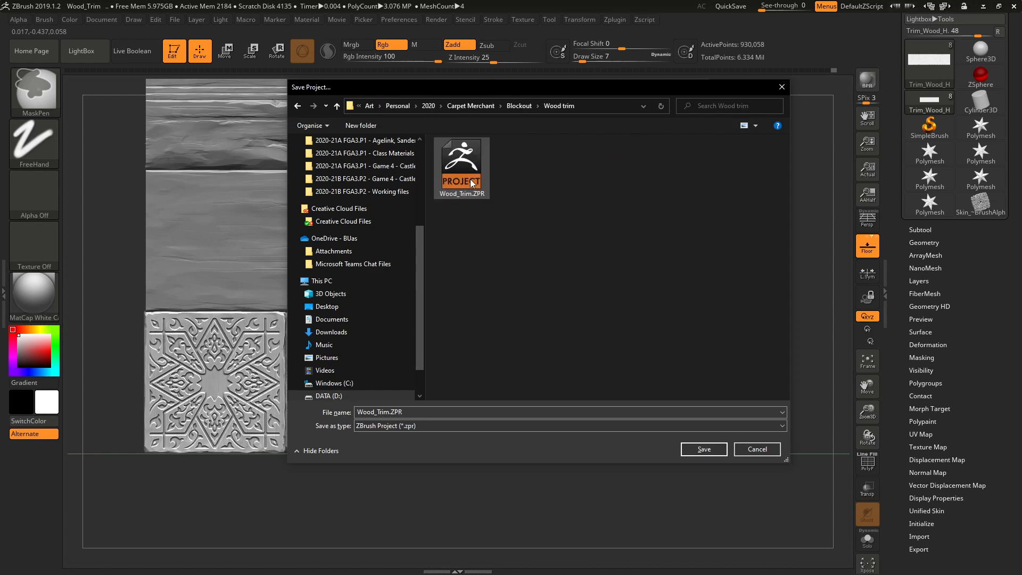
double_click(471, 182)
click(542, 287)
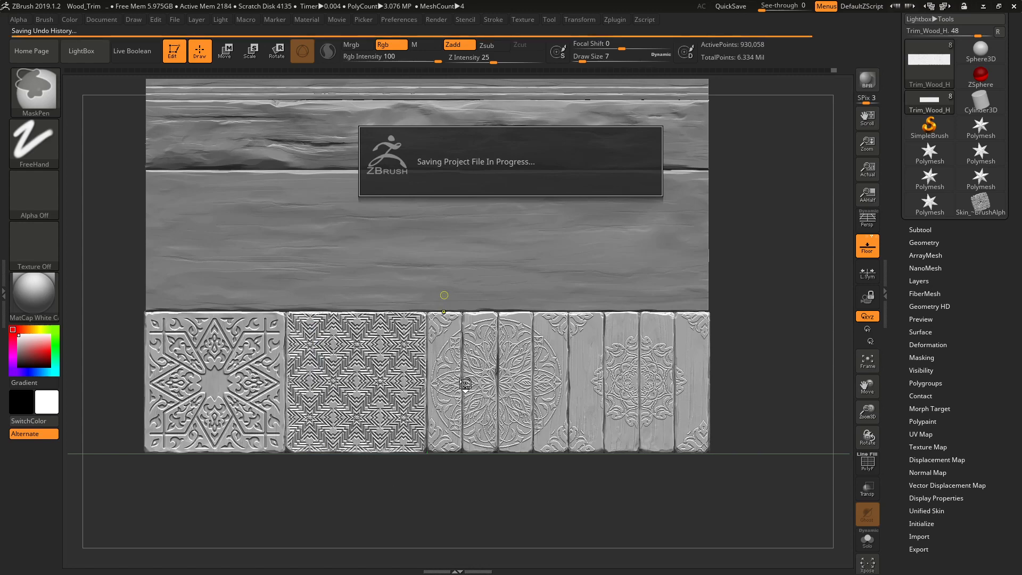
Set the Morph brush's Z Intensity to 17 and wear away the large rosette's center beside the gap between its middle planks
ctrl+right_drag(363, 402, 427, 447)
mouse_move(519, 425)
ctrl+right_down()
mouse_move(556, 460)
mouse_move(469, 414)
mouse_move(511, 411)
ctrl+right_up()
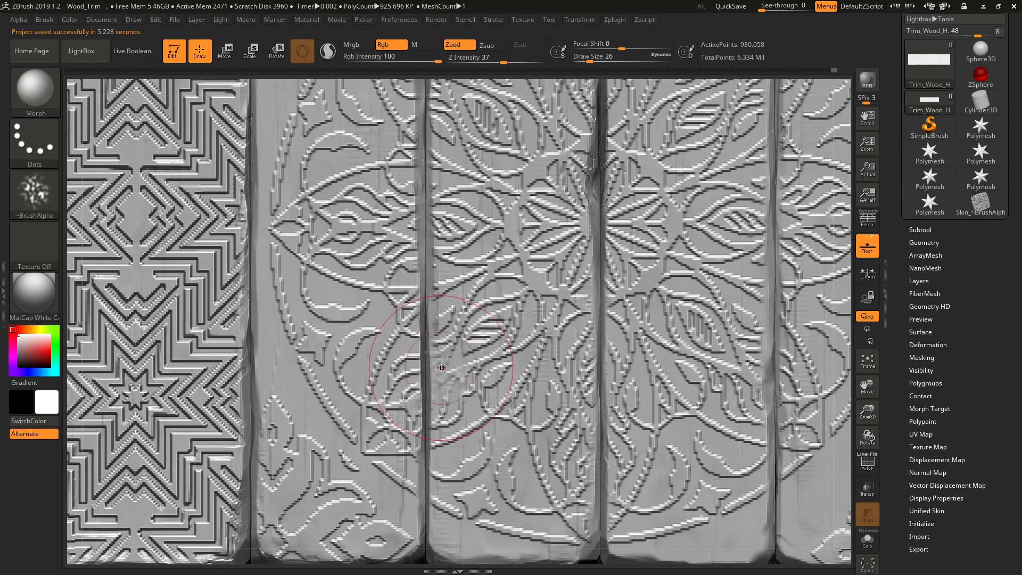
key(bracketright)
key(shift)
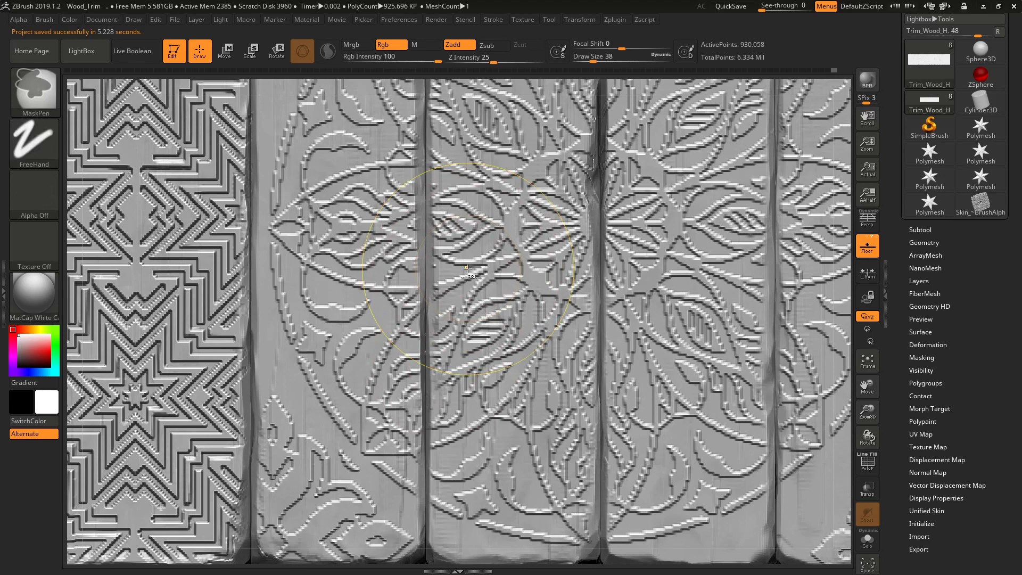
click(485, 60)
drag(485, 59, 485, 59)
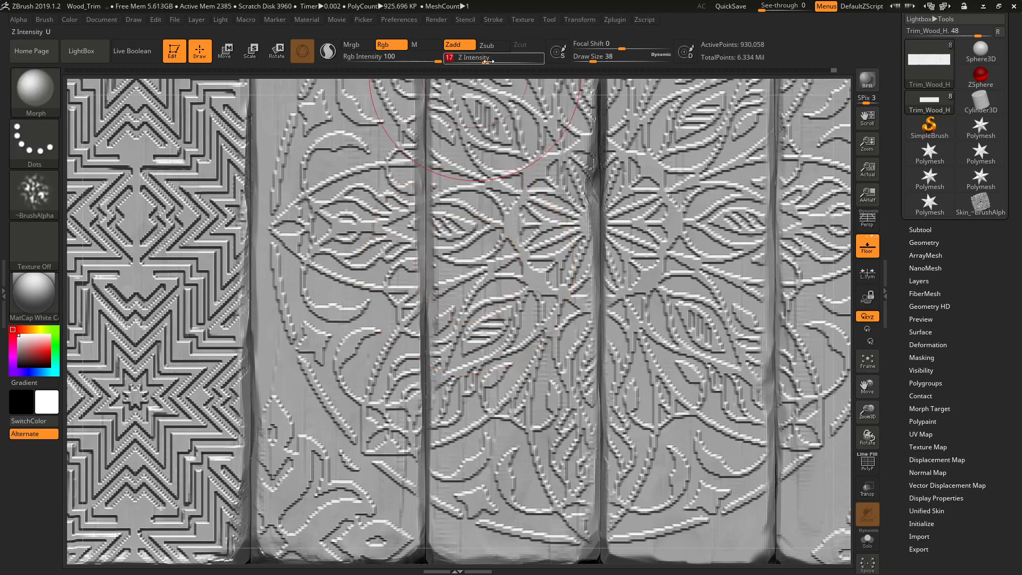
key(bracketleft)
key(bracketleft)
key(bracketleft)
key(bracketleft)
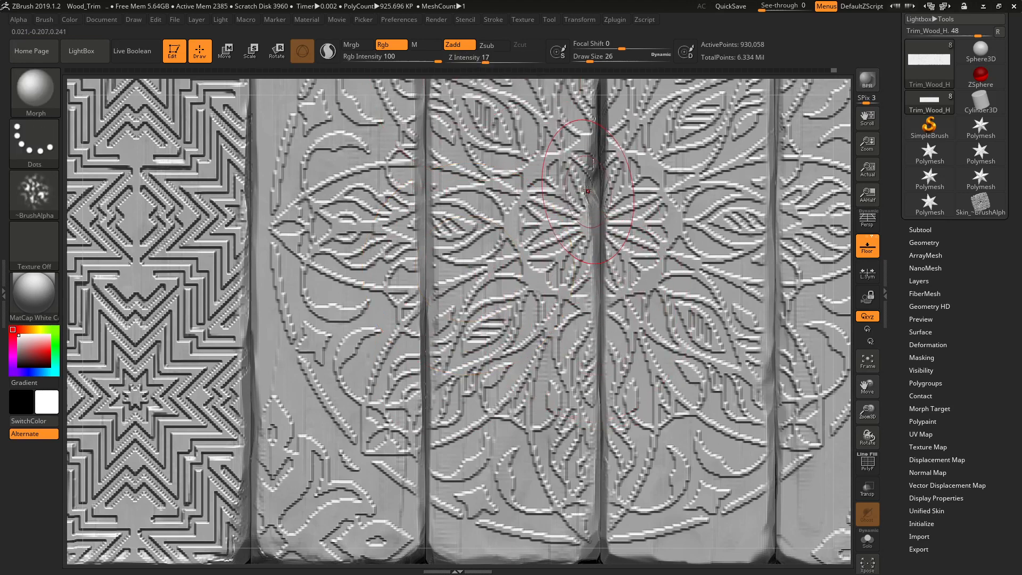
key(bracketright)
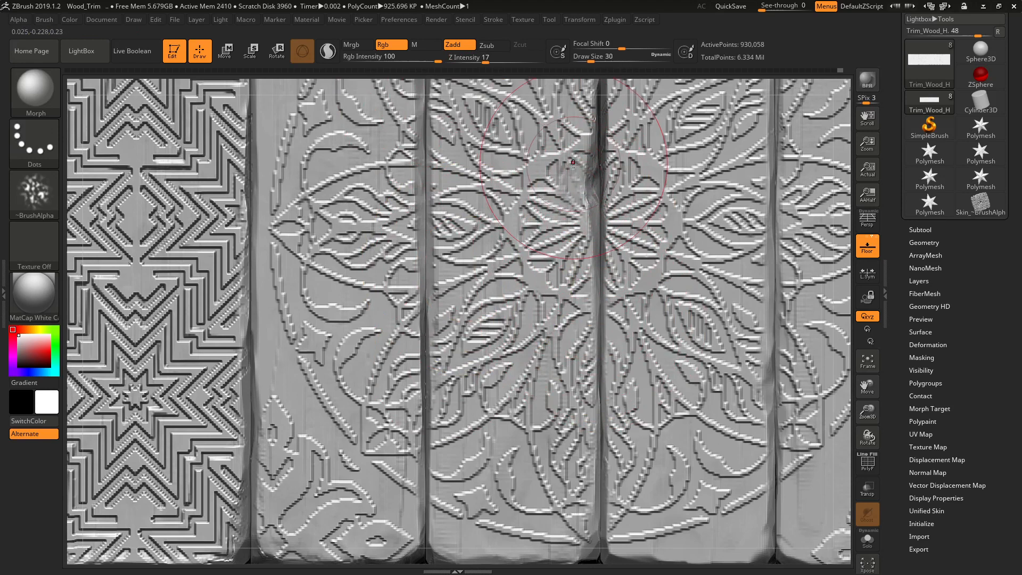
key(bracketright)
key(bracketright)
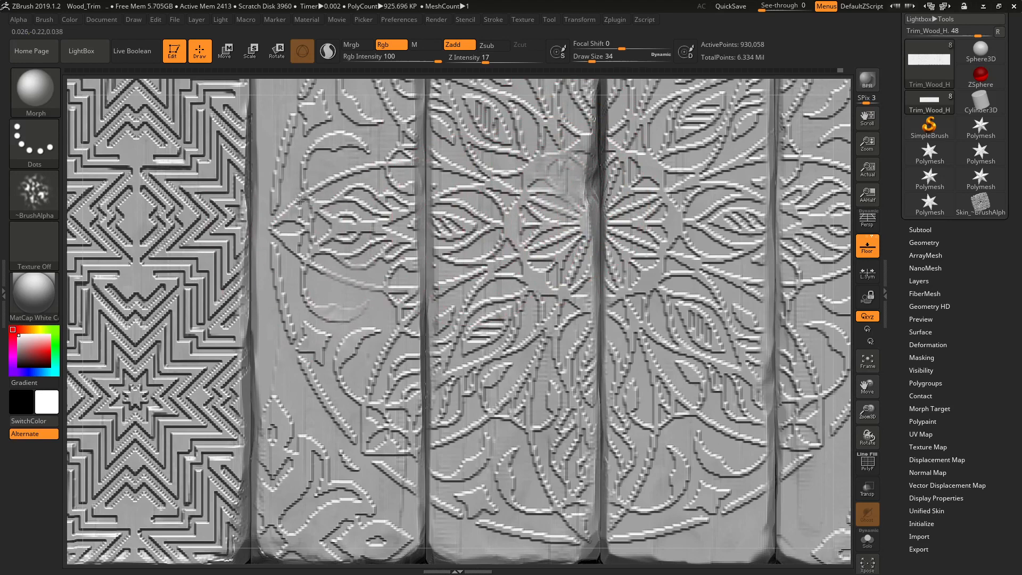
Fade the large rosette's upper and outer right-hand carving with the Morph brush at draw size 34
alt+right_drag(405, 155, 328, 347)
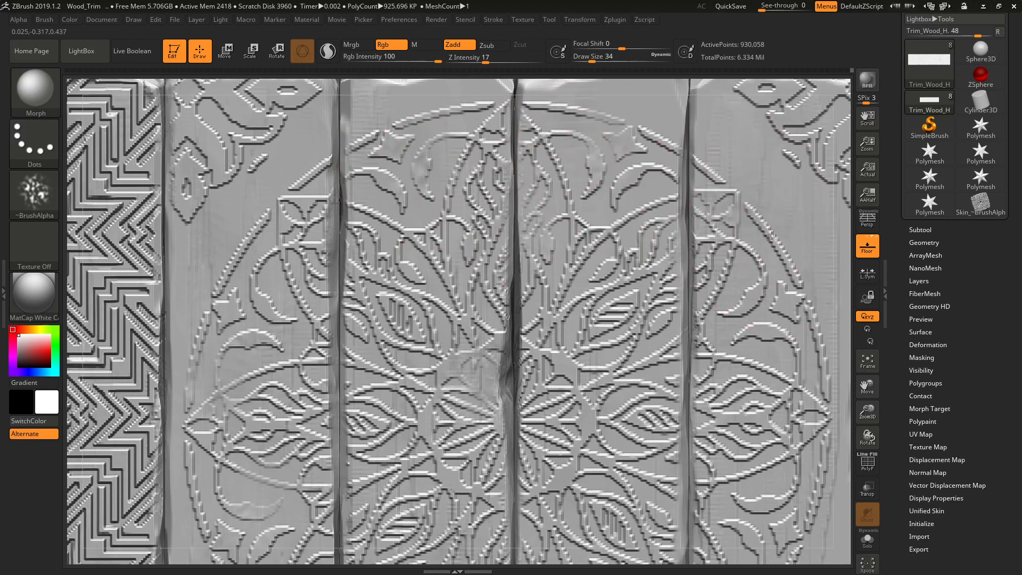
drag(773, 432, 751, 447)
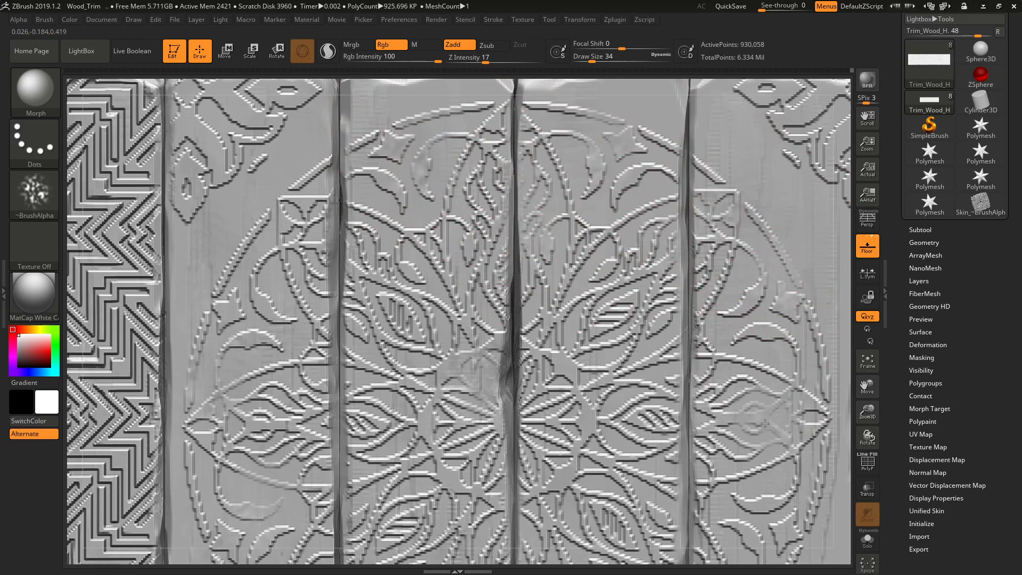
mouse_move(710, 333)
mouse_down()
mouse_move(668, 316)
mouse_move(670, 445)
mouse_move(655, 413)
mouse_up()
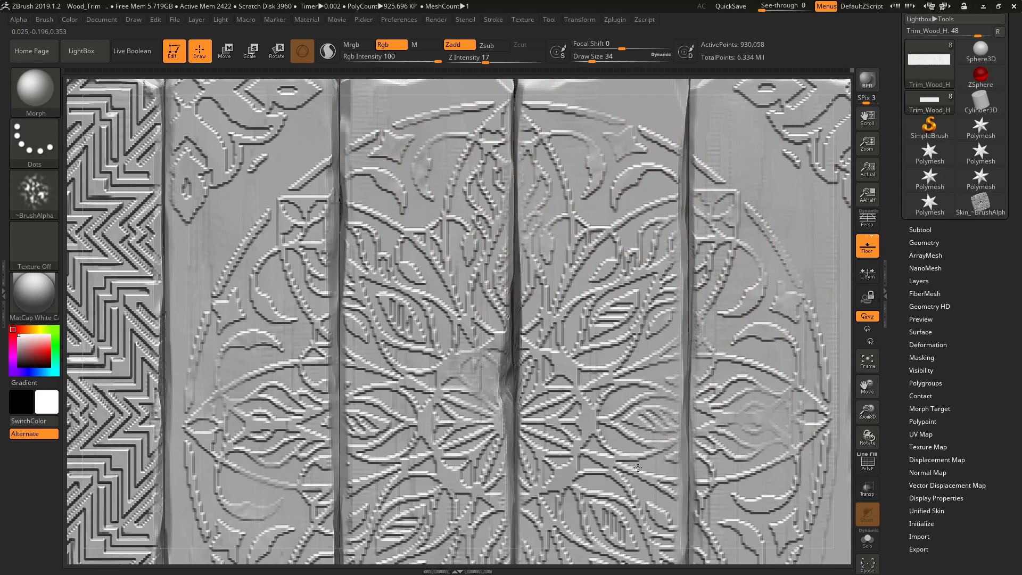
mouse_move(655, 409)
alt+right_down()
mouse_move(728, 442)
mouse_move(633, 324)
mouse_move(656, 403)
alt+right_up()
mouse_move(680, 412)
mouse_down()
mouse_move(622, 442)
mouse_move(567, 392)
mouse_up()
mouse_move(548, 340)
mouse_down()
mouse_move(519, 336)
mouse_move(516, 352)
mouse_up()
key(f)
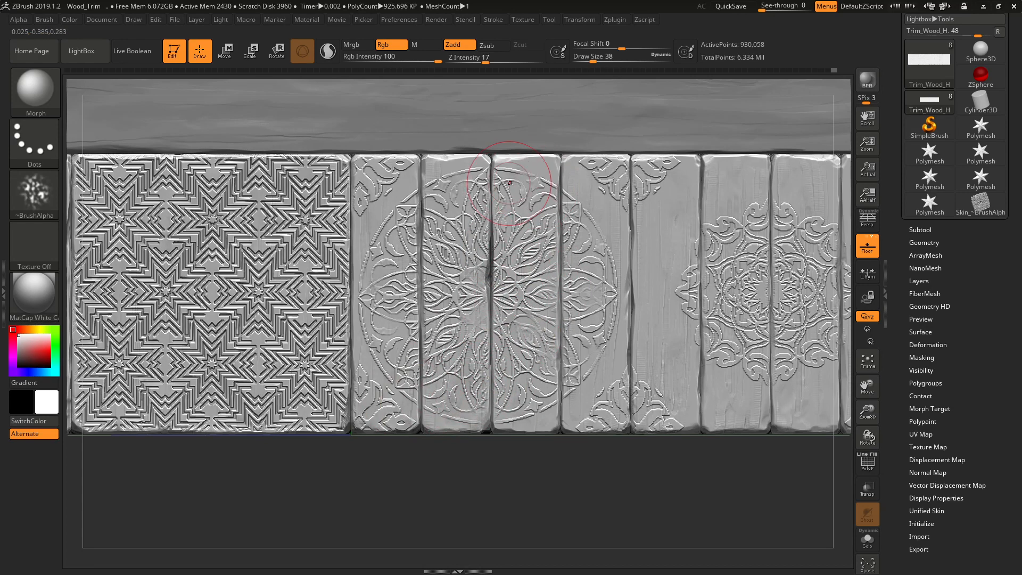
Soften the large rosette's outer ring and the lower corner ornaments beside it, reducing the Morph brush's draw size to 30
key(bracketleft)
key(bracketright)
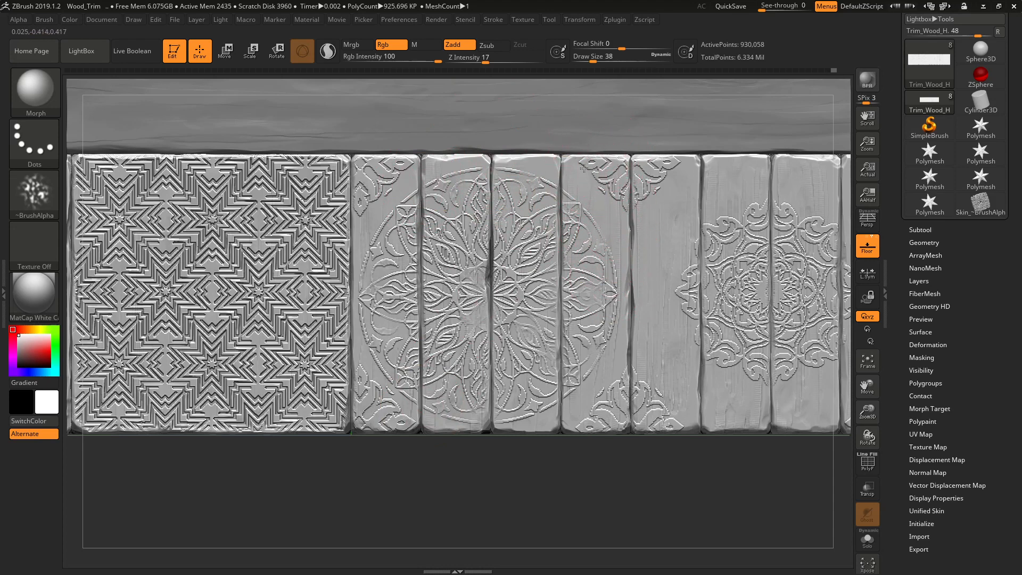
key(bracketleft)
drag(360, 217, 377, 390)
drag(365, 437, 389, 432)
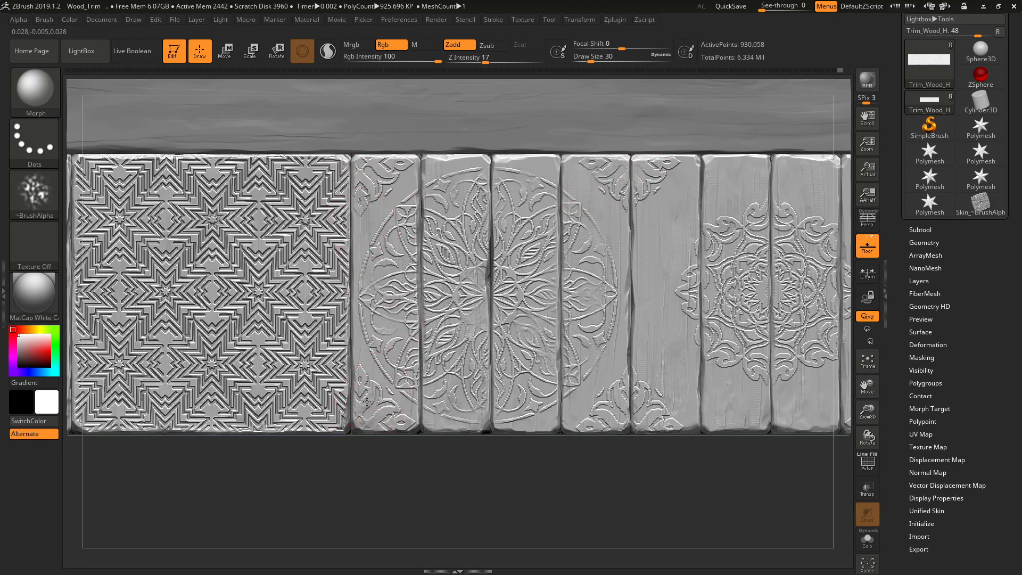
mouse_move(612, 383)
mouse_down()
mouse_move(654, 405)
mouse_move(636, 394)
mouse_up()
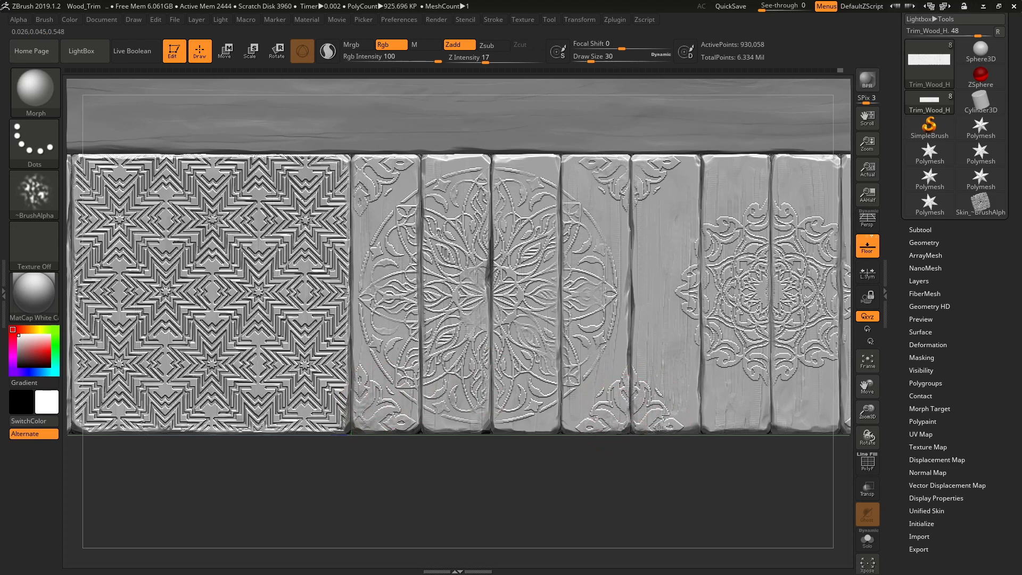
Wear down the small rosette and the last plank's upper corner ornament, using draw sizes of 30 and 34
alt+right_drag(718, 367, 456, 352)
drag(584, 399, 613, 405)
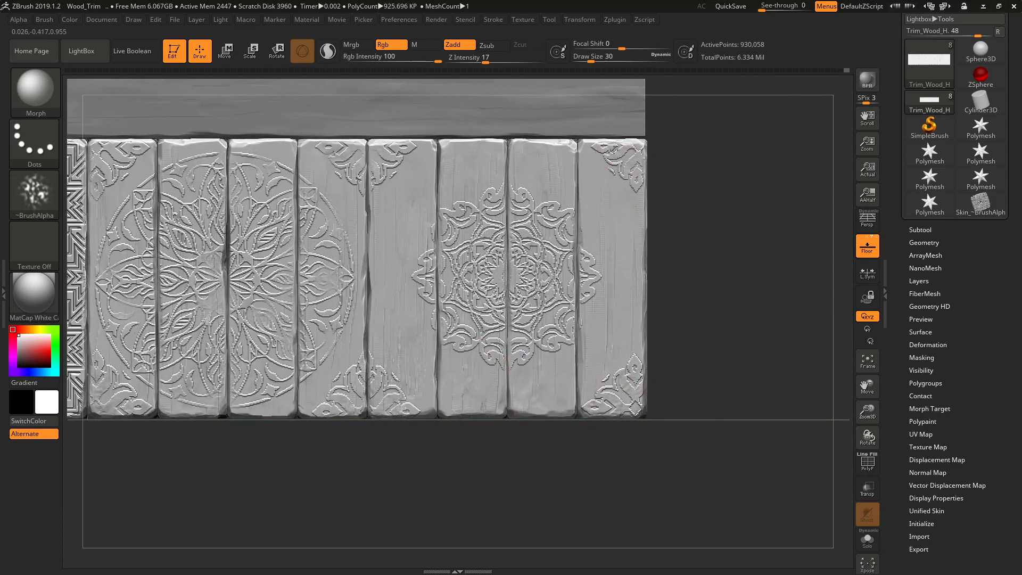
drag(630, 170, 576, 234)
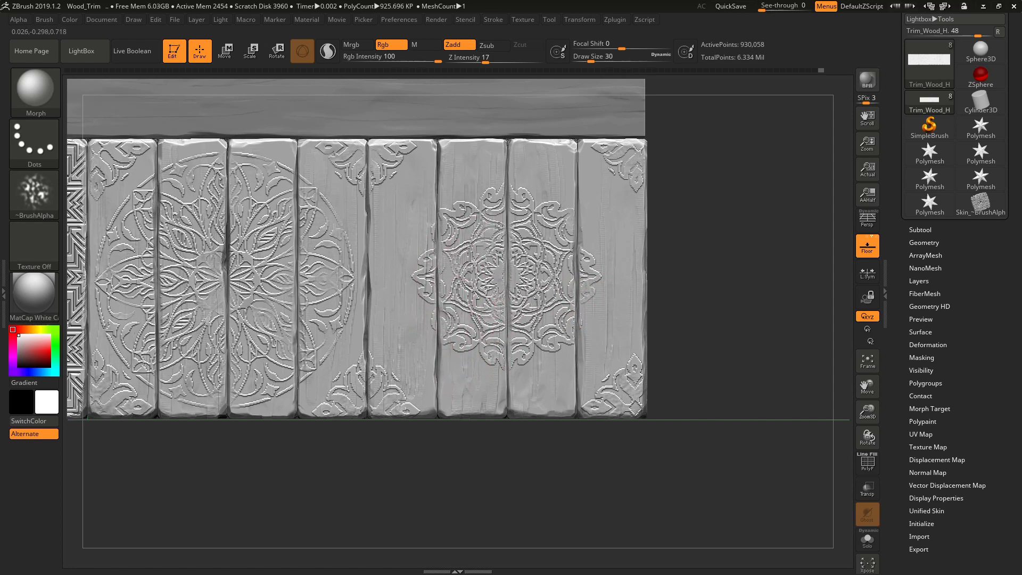
key(])
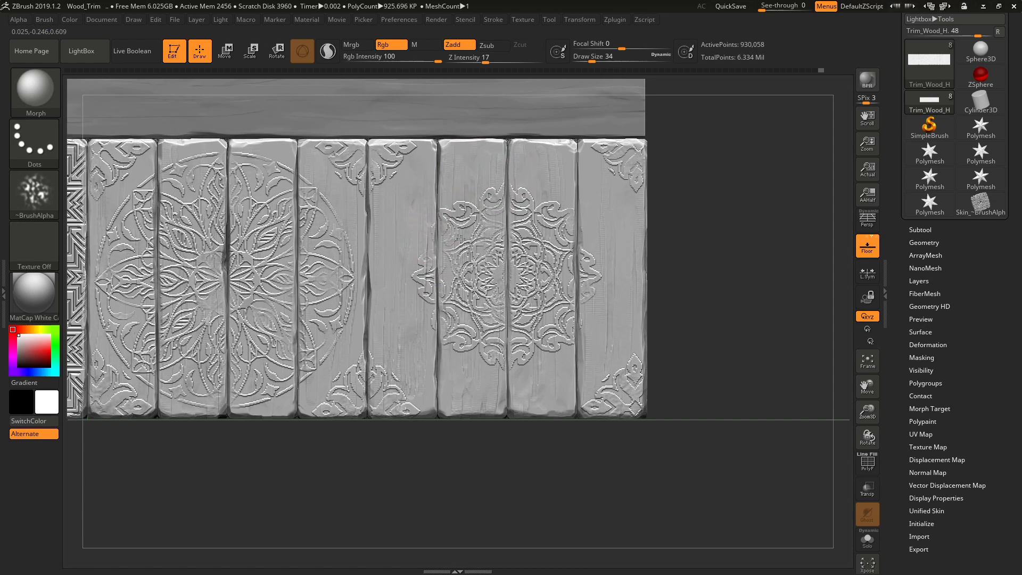
key(ctrl)
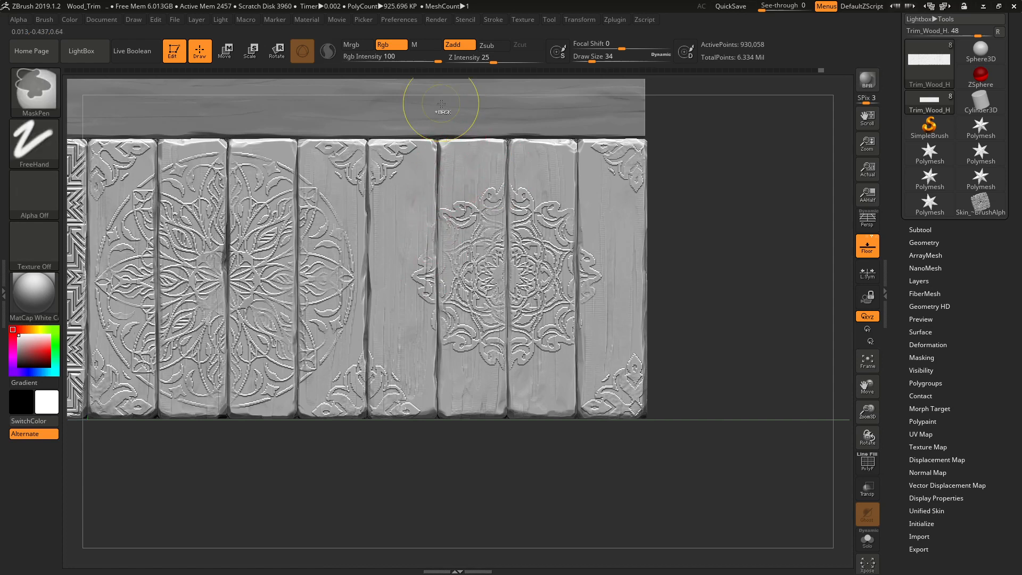
Blend the wear over the large rosette's planks with the Morph brush enlarged to draw size 50
key(])
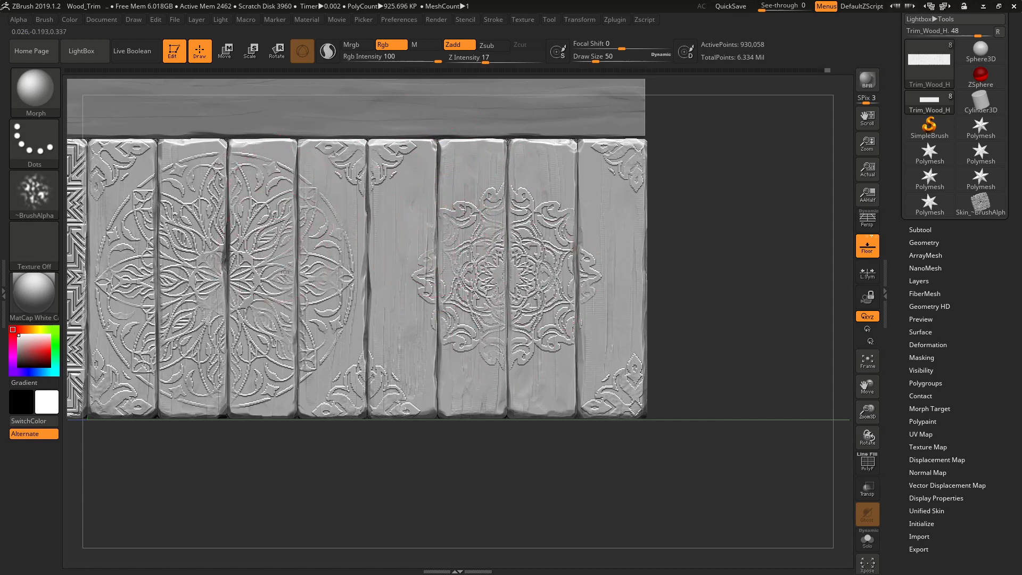
alt+right_drag(313, 202, 229, 199)
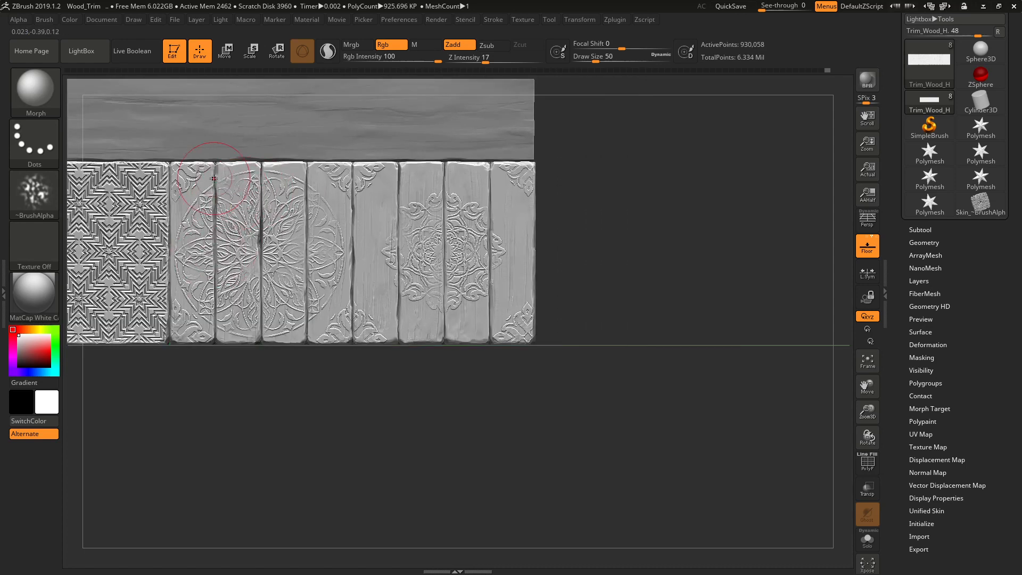
mouse_move(228, 164)
alt+right_down()
mouse_move(382, 238)
mouse_move(490, 229)
alt+right_up()
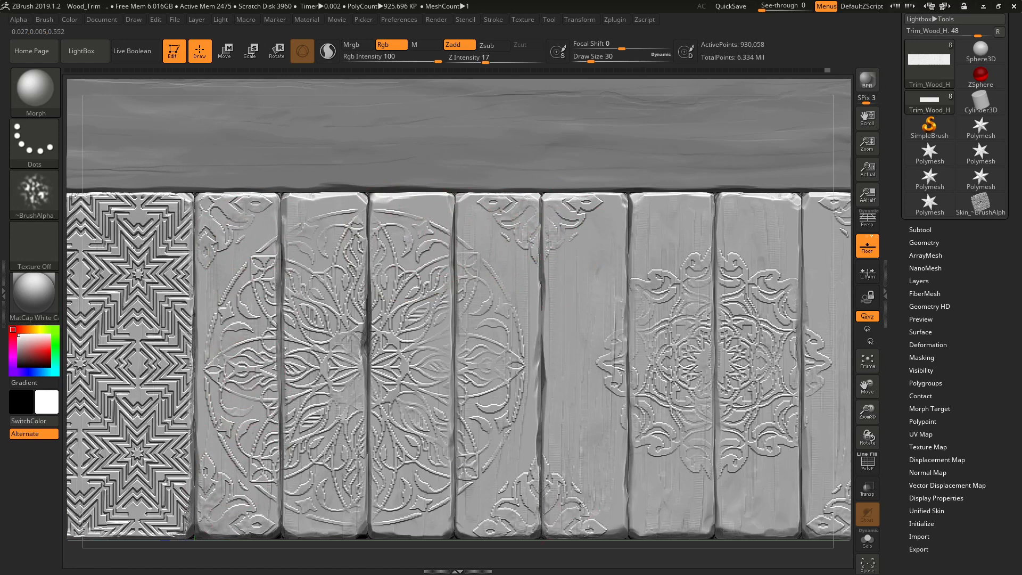
Check the worn planks and tiles across the trim sheet and save the project over the existing Wood_Trim file
ctrl+right_drag(526, 459, 535, 417)
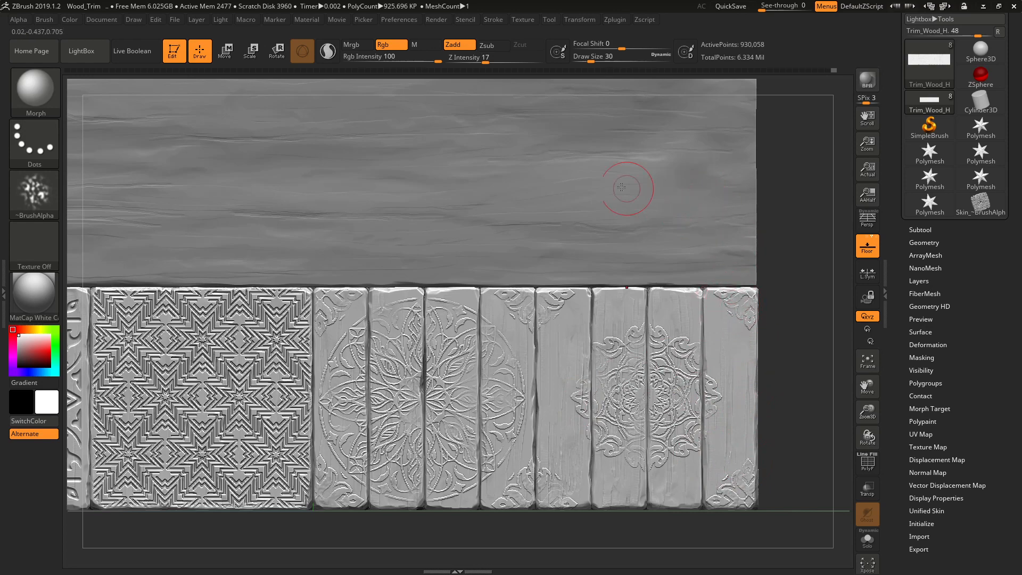
ctrl+right_drag(520, 241, 437, 234)
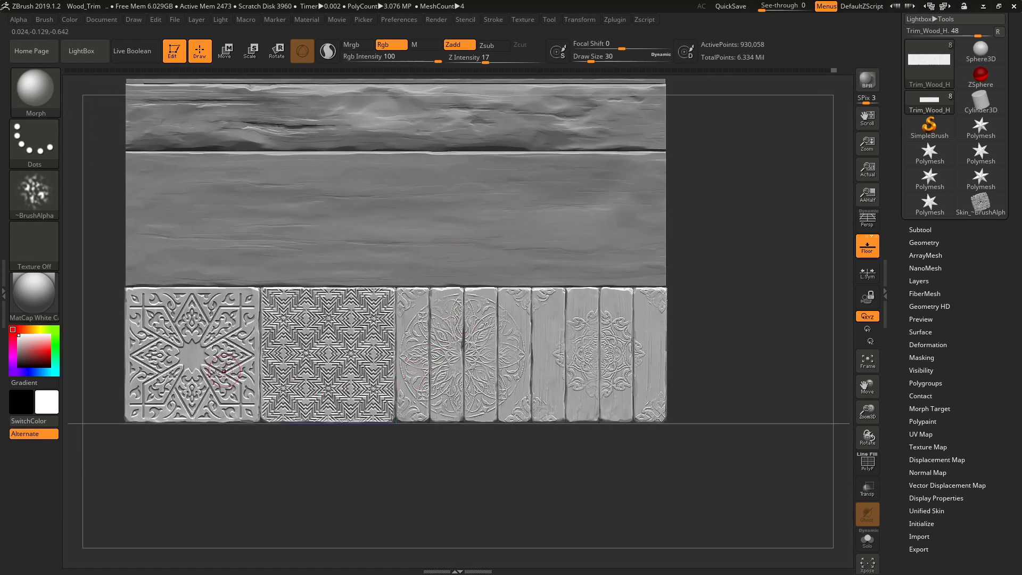
ctrl+right_drag(464, 387, 399, 333)
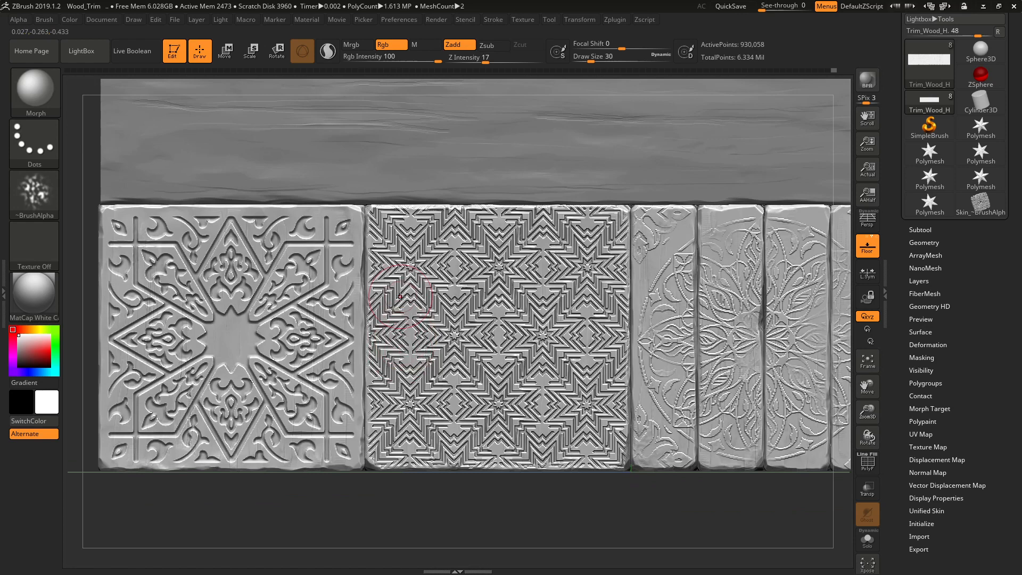
key(ctrl+s)
key(Return)
click(535, 288)
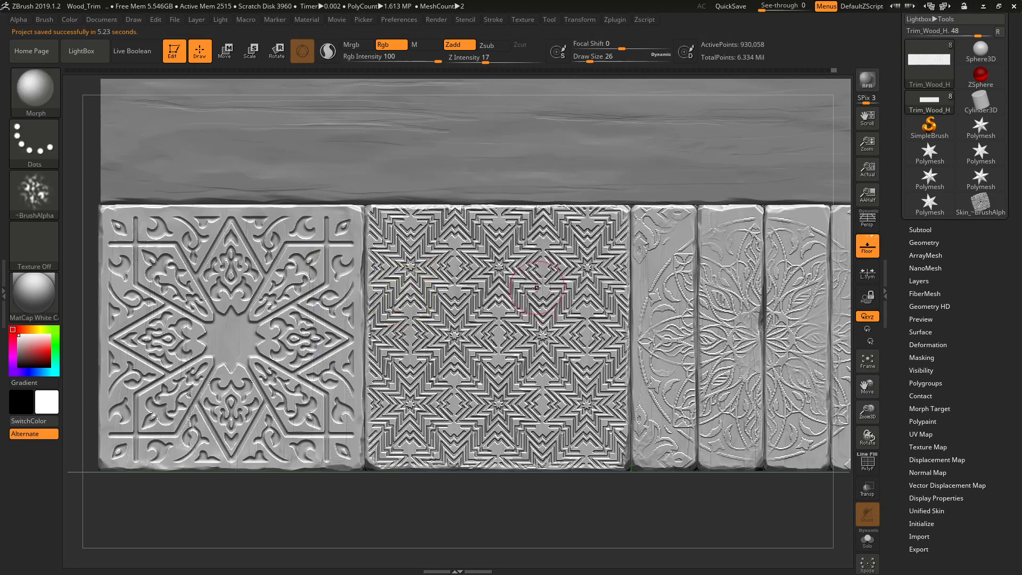
Try to rub out patches of the middle tile's zigzag star pattern with the Morph brush and undo the strokes
ctrl+right_drag(544, 289, 530, 296)
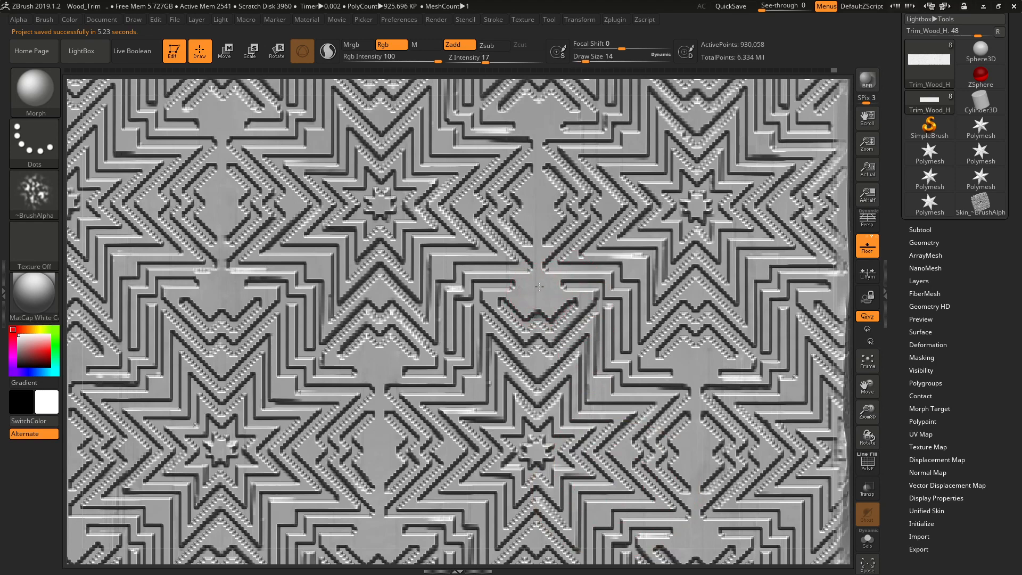
mouse_move(545, 284)
mouse_down()
mouse_move(541, 213)
mouse_move(541, 228)
mouse_up()
right_drag(542, 228, 524, 206)
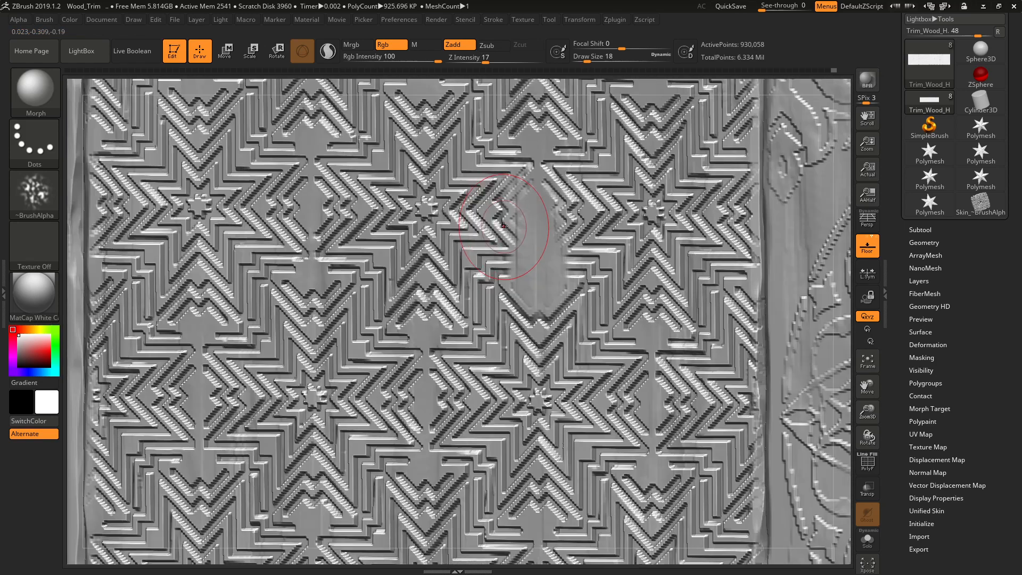
key(ctrl+z)
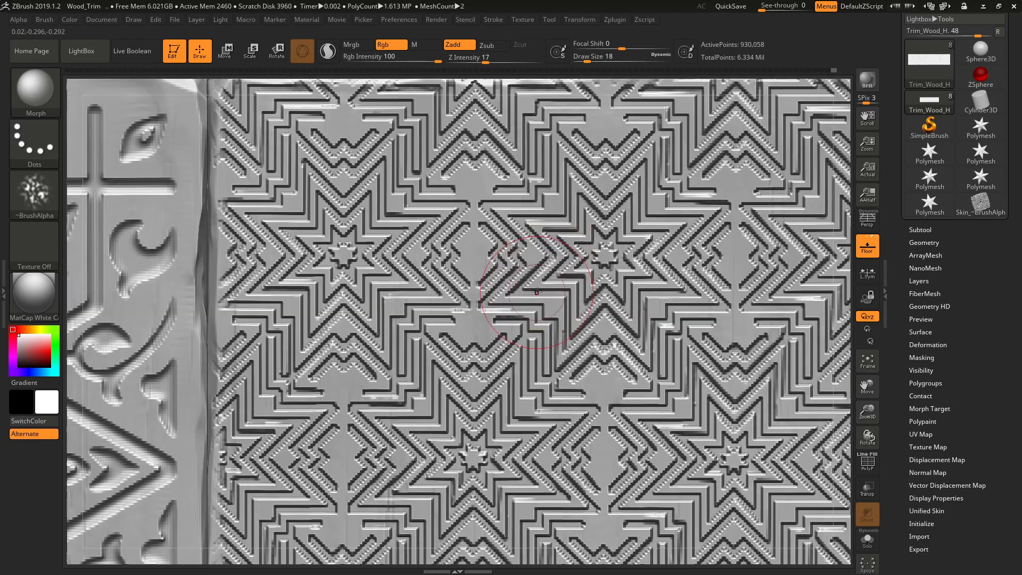
mouse_move(586, 273)
mouse_down()
mouse_move(594, 269)
mouse_move(524, 270)
mouse_move(362, 245)
mouse_move(392, 269)
mouse_move(368, 219)
mouse_move(301, 178)
mouse_up()
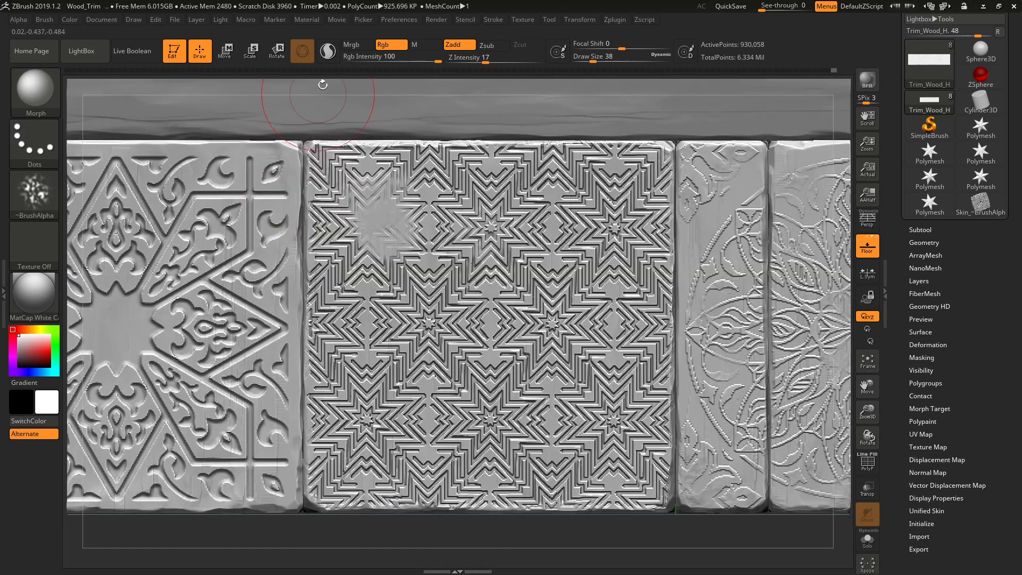
key(ctrl+z)
key(ctrl+z)
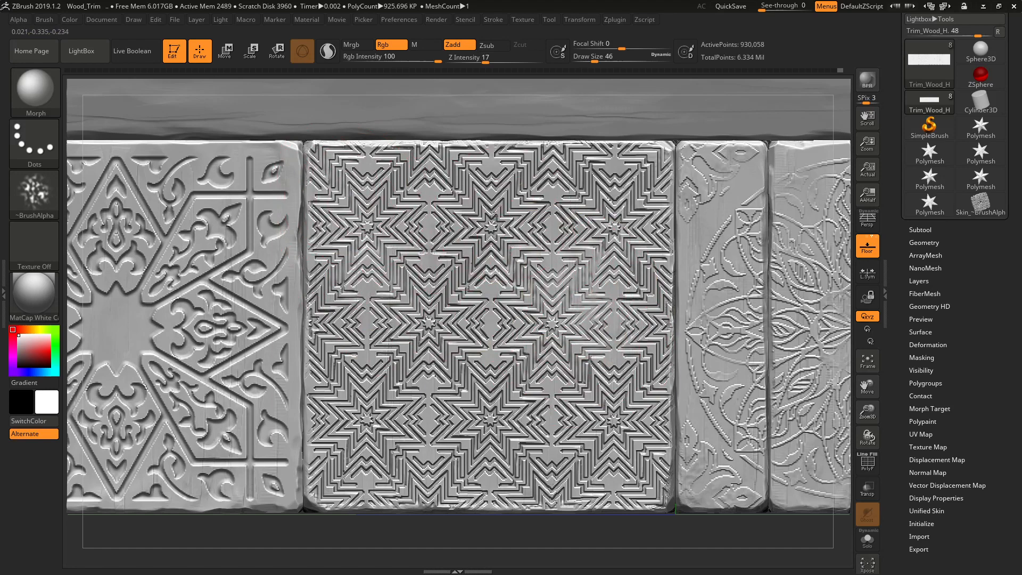
Lightly fade parts of the middle tile's zigzag star pattern with the Morph brush at draw size 46
ctrl+right_drag(491, 224, 482, 325)
right_drag(431, 398, 447, 365)
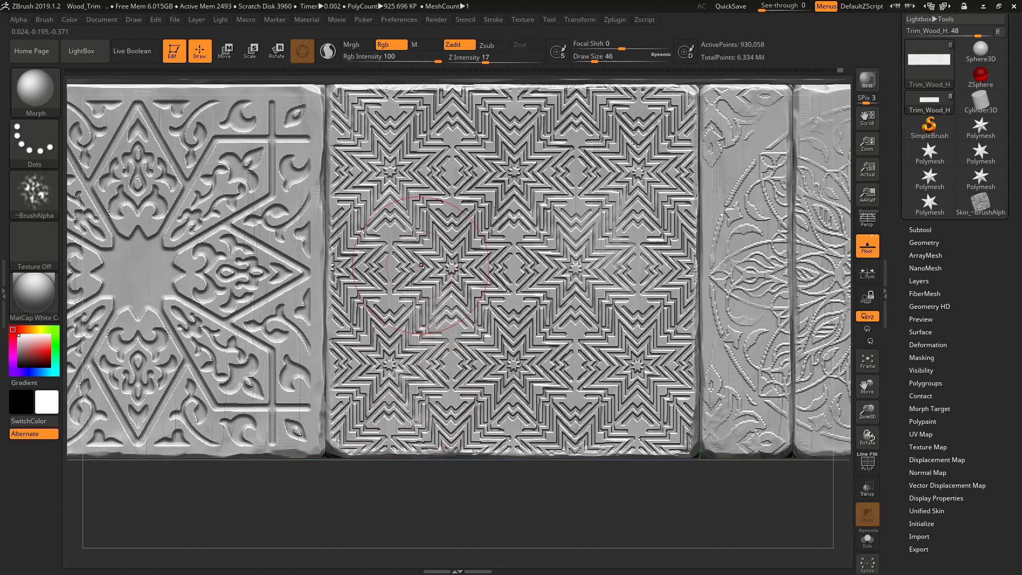
ctrl+right_drag(377, 227, 347, 123)
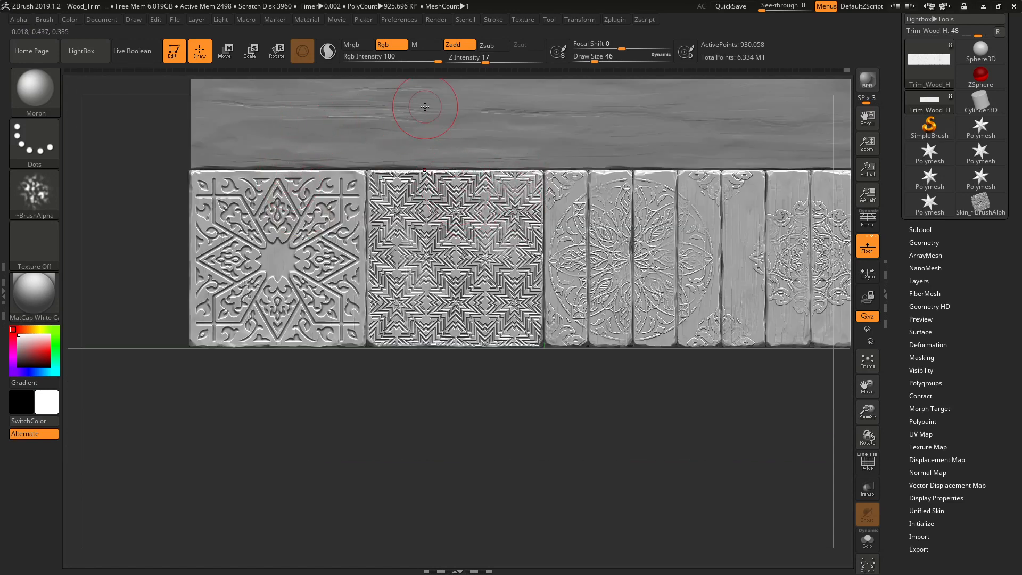
ctrl+right_drag(433, 197, 470, 243)
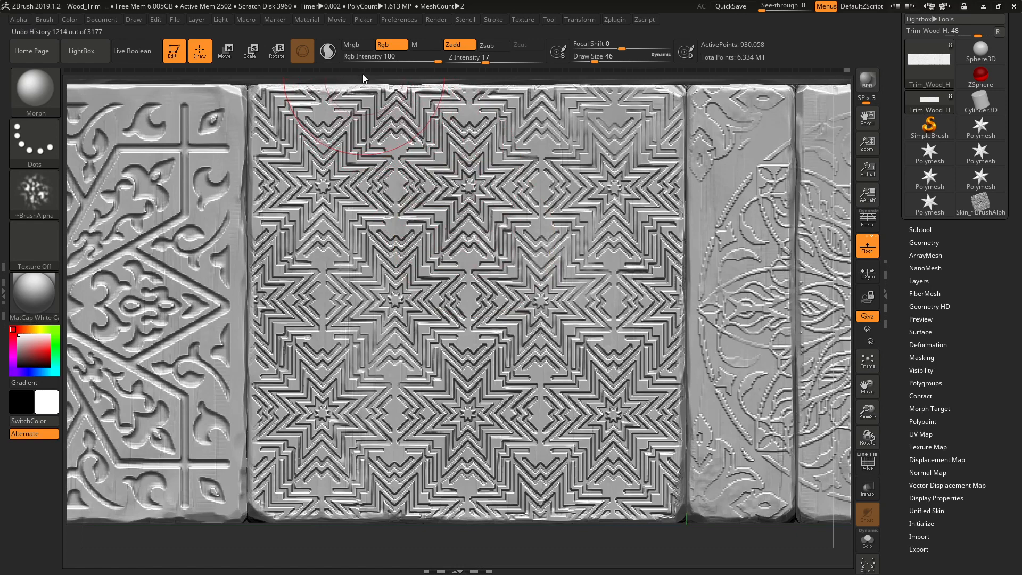
Lightly fade the lower part of the middle tile's zigzag star pattern with the Morph brush enlarged to draw size 90
key(ctrl)
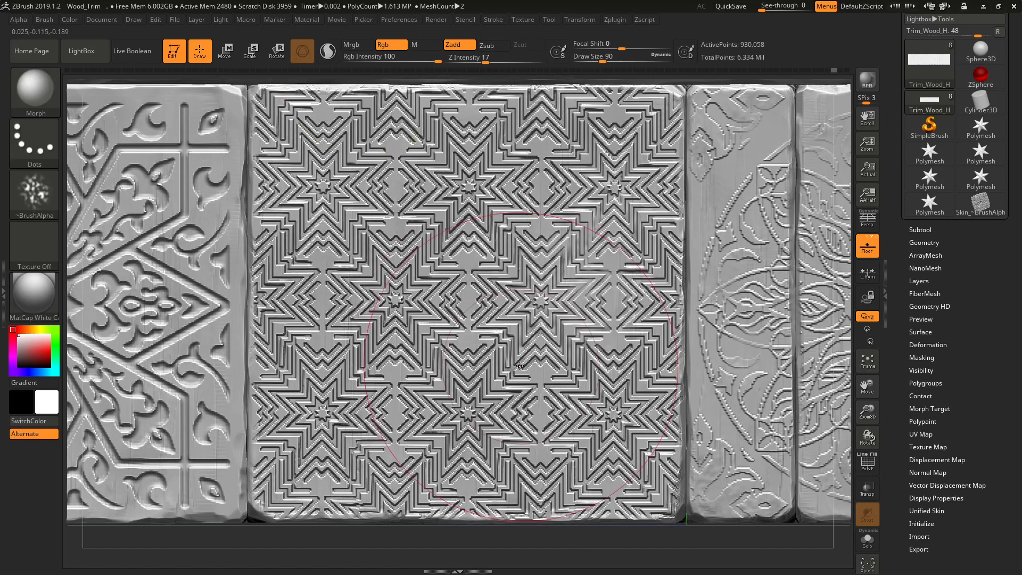
click(522, 358)
click(518, 400)
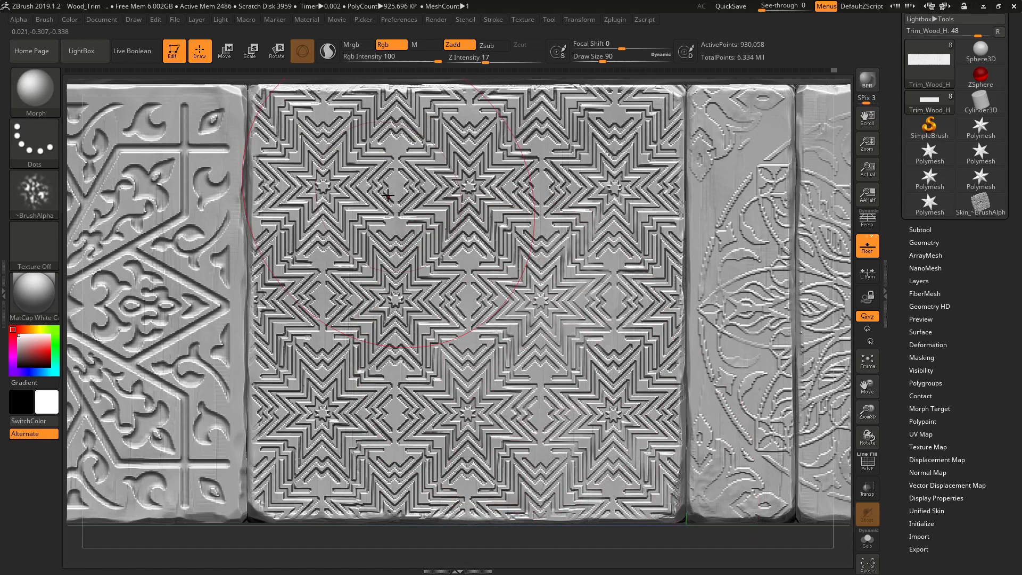
key(bracketleft)
key(bracketleft)
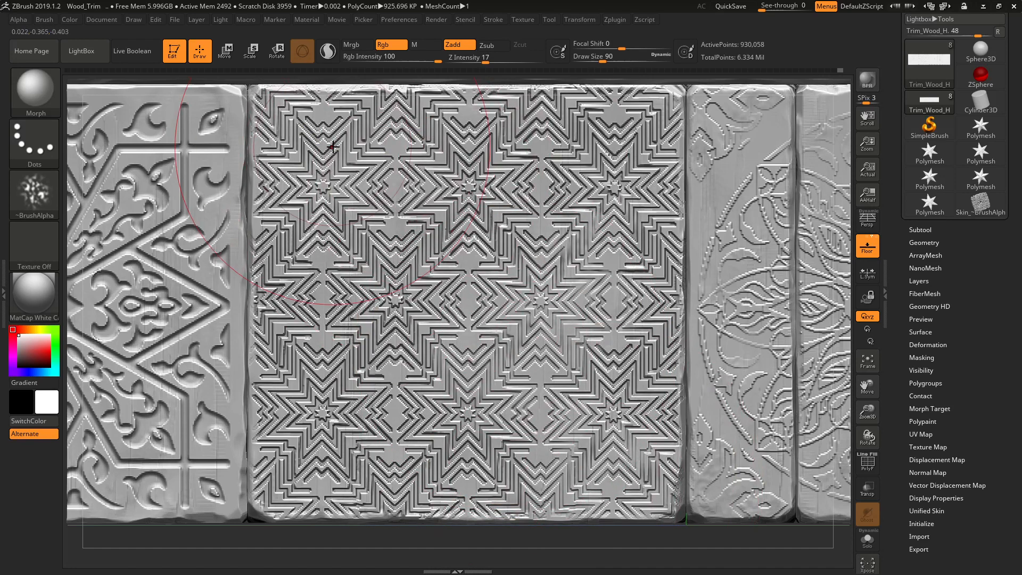
Softly wear down the large star tile's floral carving with the Morph brush at draw size 82
key(bracketleft)
key(bracketleft)
key(bracketleft)
key(bracketleft)
key(bracketleft)
key(bracketleft)
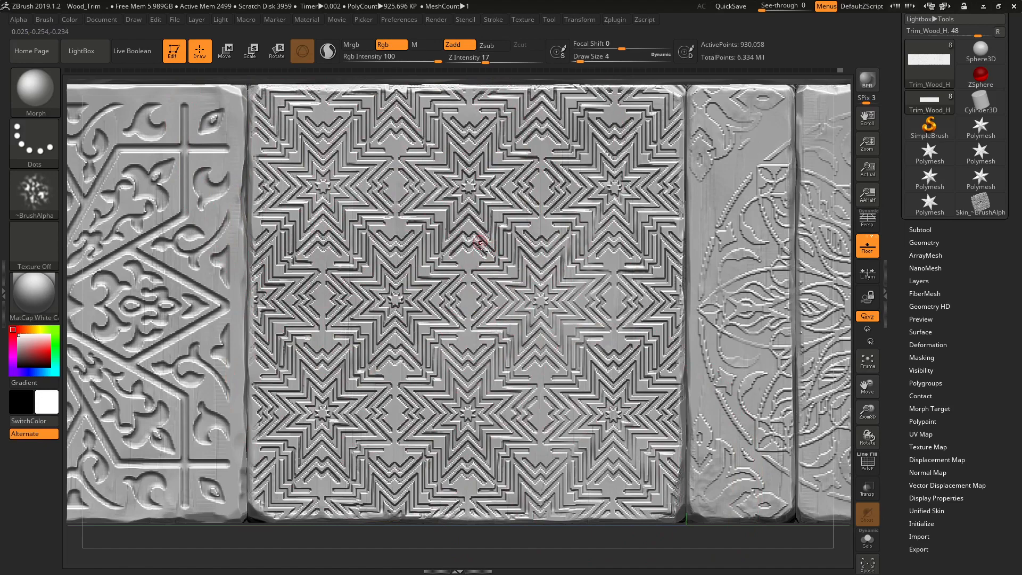
ctrl+right_drag(481, 243, 524, 308)
ctrl+right_drag(495, 242, 601, 286)
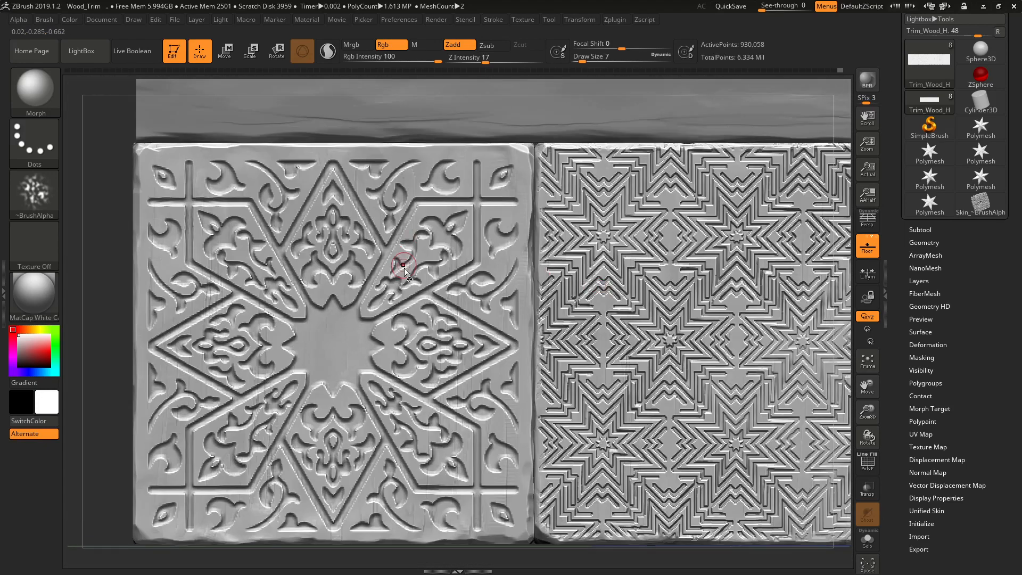
key(bracketright)
key(bracketright)
key(bracketright)
key(bracketright)
key(bracketright)
key(bracketright)
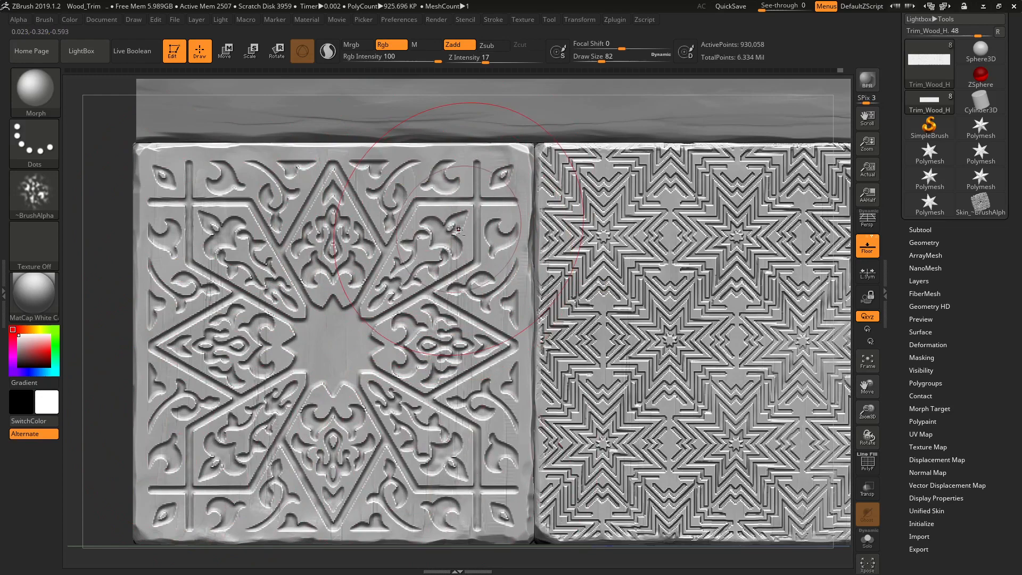
ctrl+right_drag(458, 230, 401, 215)
mouse_move(467, 243)
ctrl+right_down()
mouse_move(417, 239)
mouse_move(426, 254)
ctrl+right_up()
Save the project over the existing Wood_Trim.ZPR file
key(f)
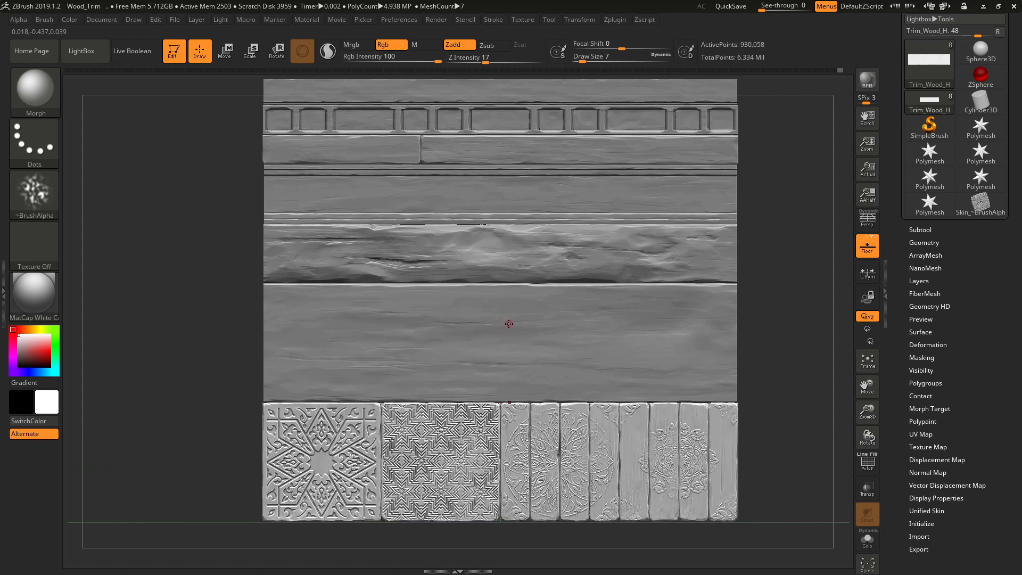
key(ctrl+s)
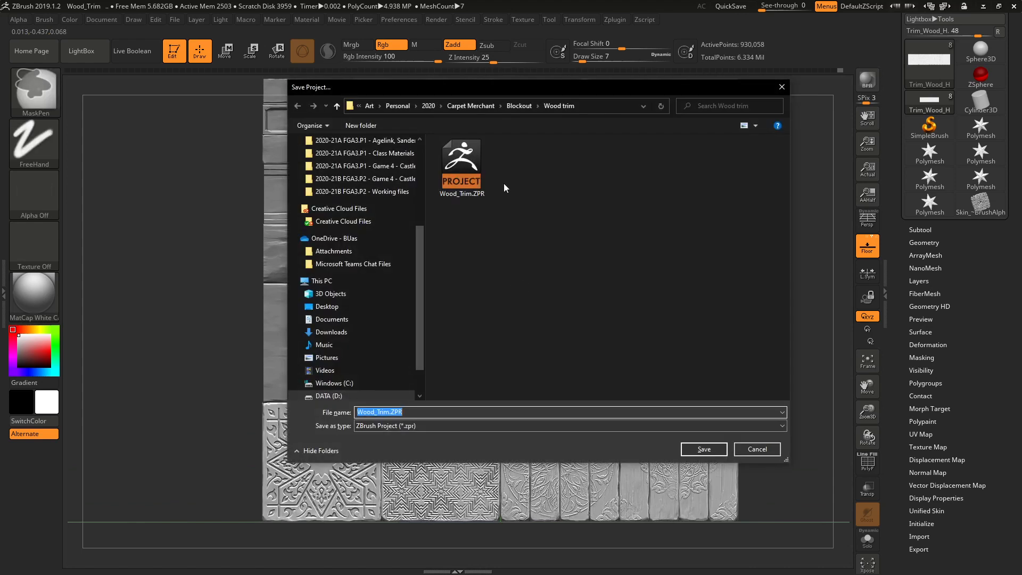
double_click(470, 189)
click(541, 286)
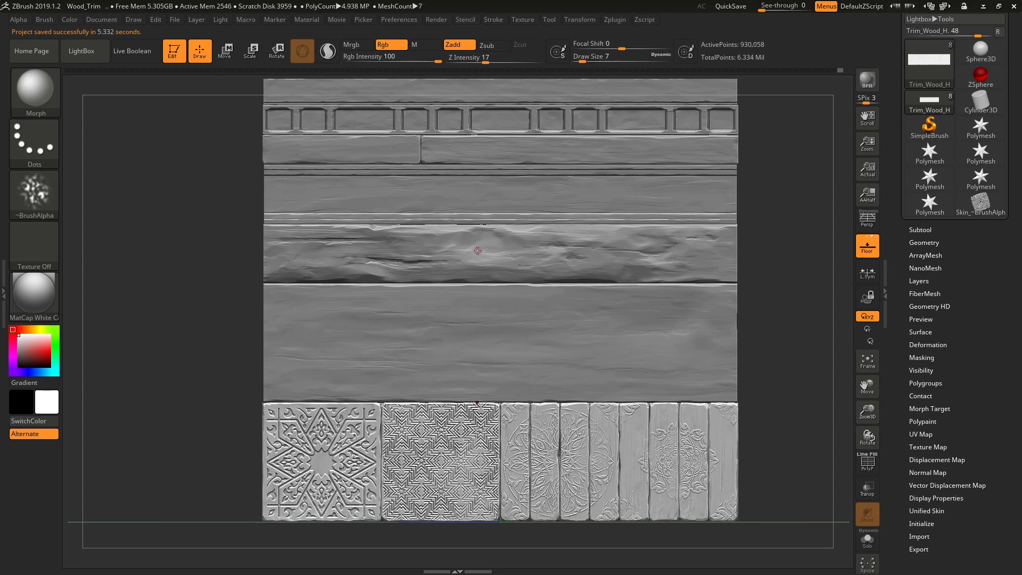
mouse_move(489, 241)
alt+right_down()
mouse_move(488, 329)
mouse_move(490, 252)
alt+right_up()
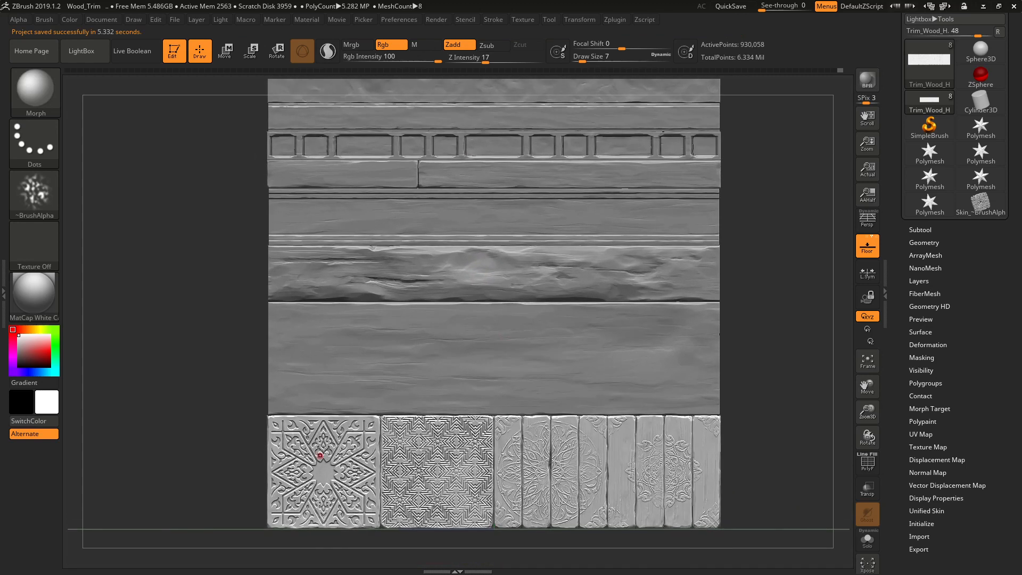
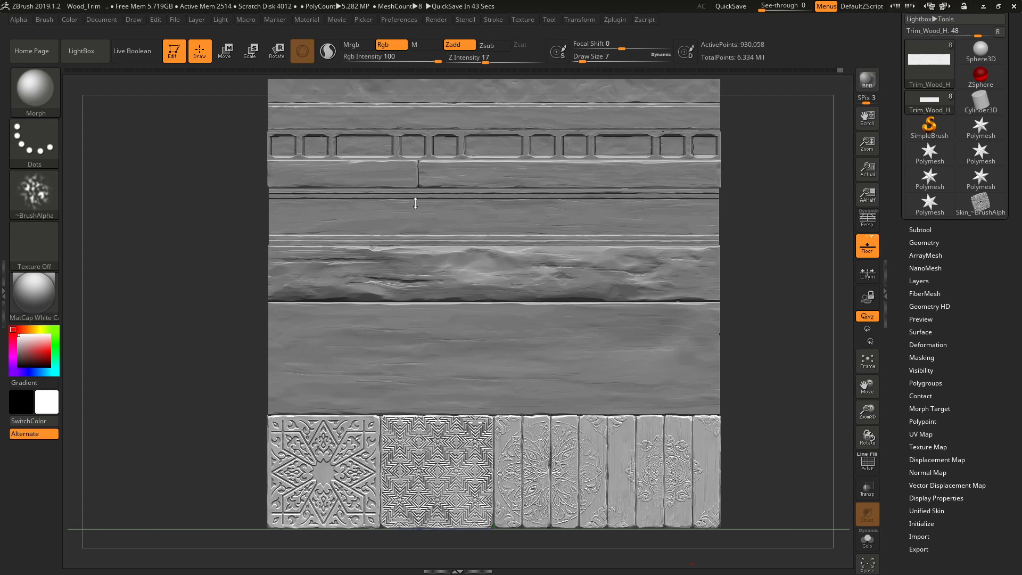
Select the Trim_Wood_D subtool, the board strip beneath the row of recessed panels, and set the draw size to 22
right_drag(410, 170, 410, 281)
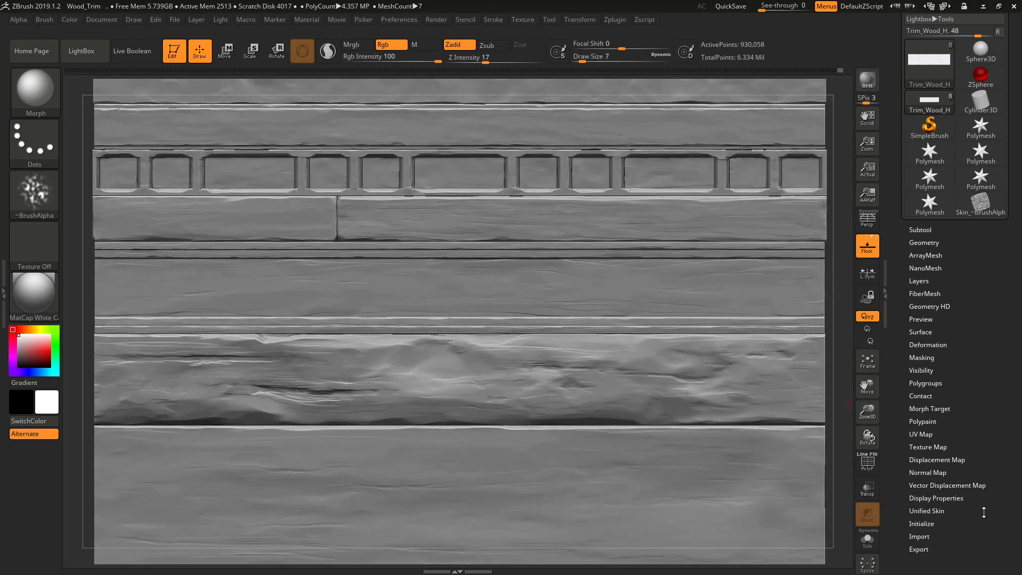
key(bracketright)
key(bracketright)
key(bracketright)
click(917, 229)
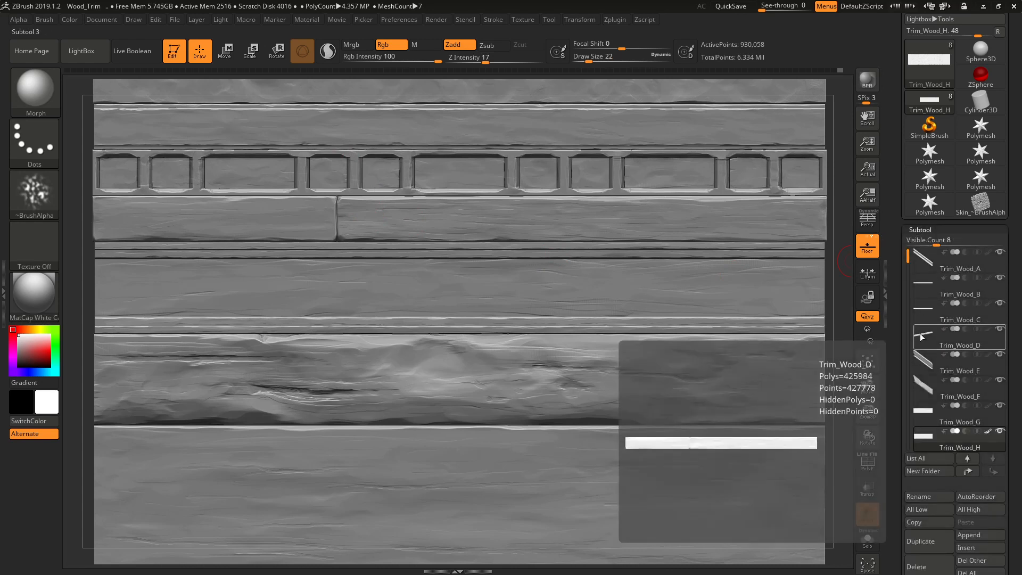
click(922, 330)
click(921, 231)
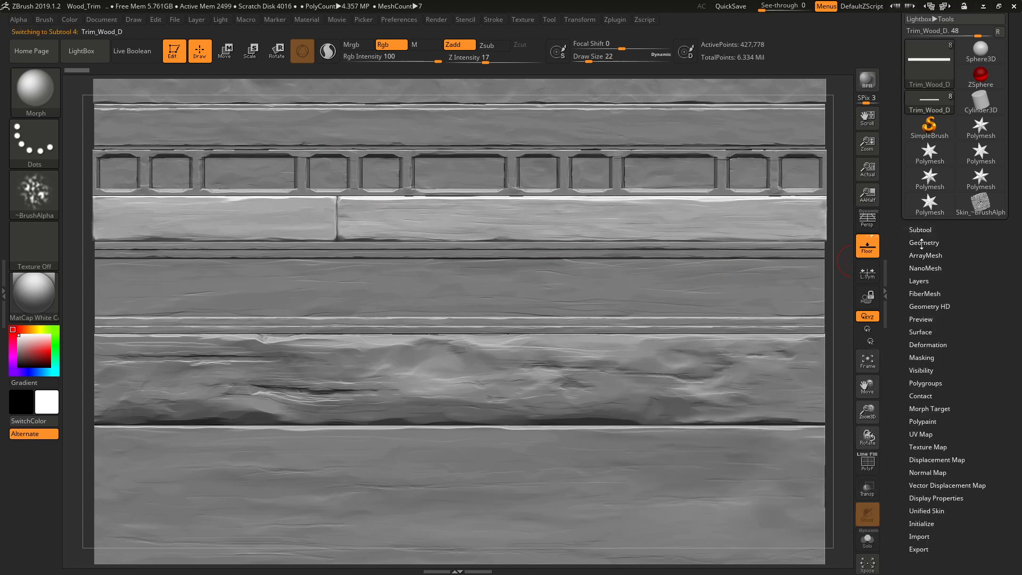
Add a new layer named Ornament to the Trim_Wood_D subtool
click(922, 280)
click(916, 433)
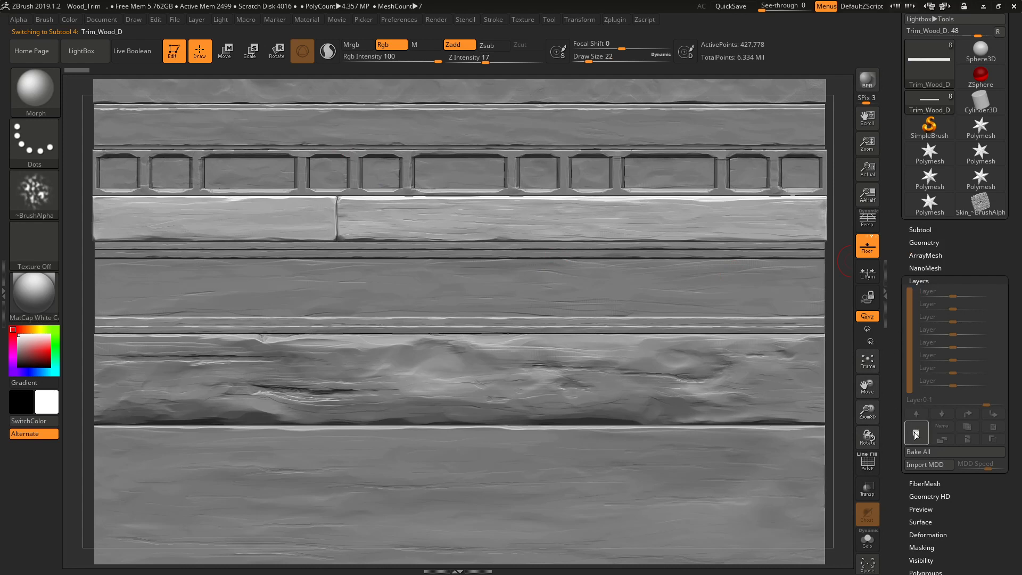
click(938, 428)
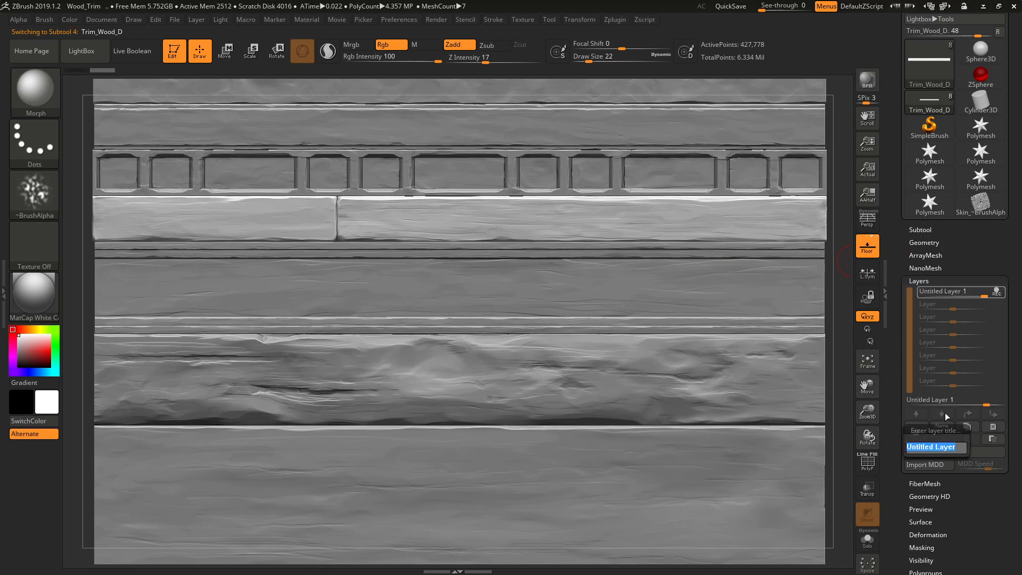
text(Ornament)
key(Return)
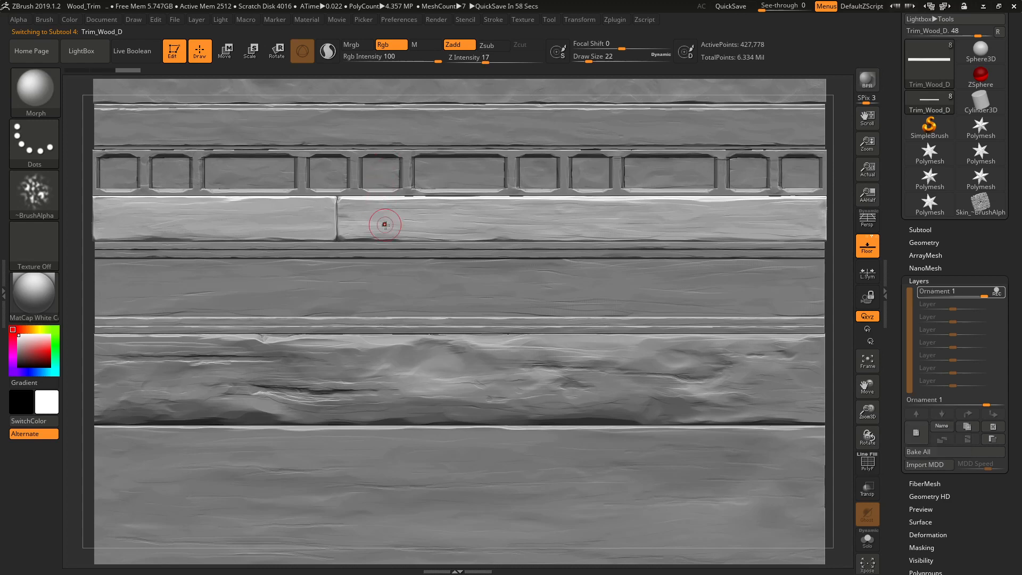
key(f)
click(350, 250)
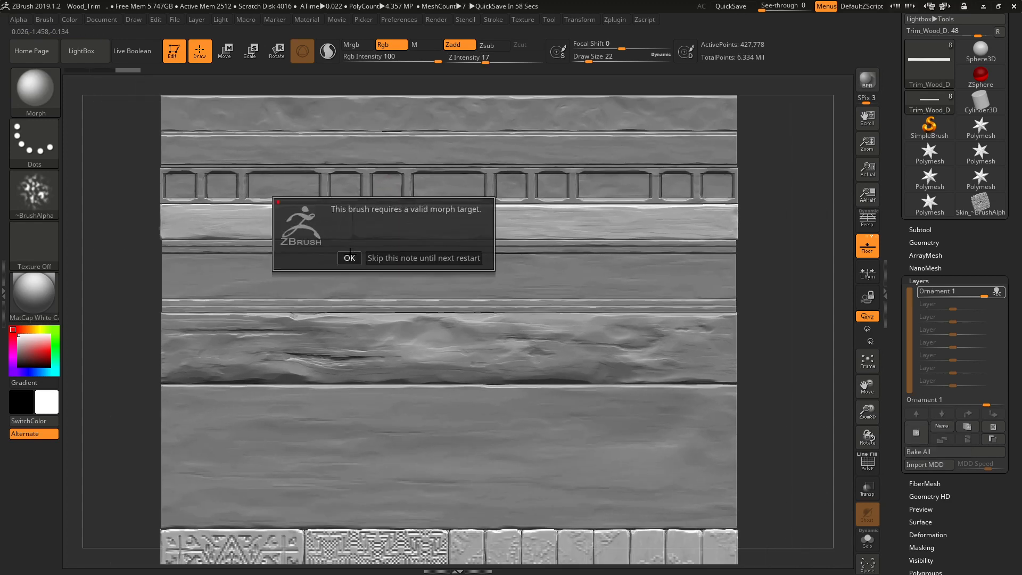
click(349, 259)
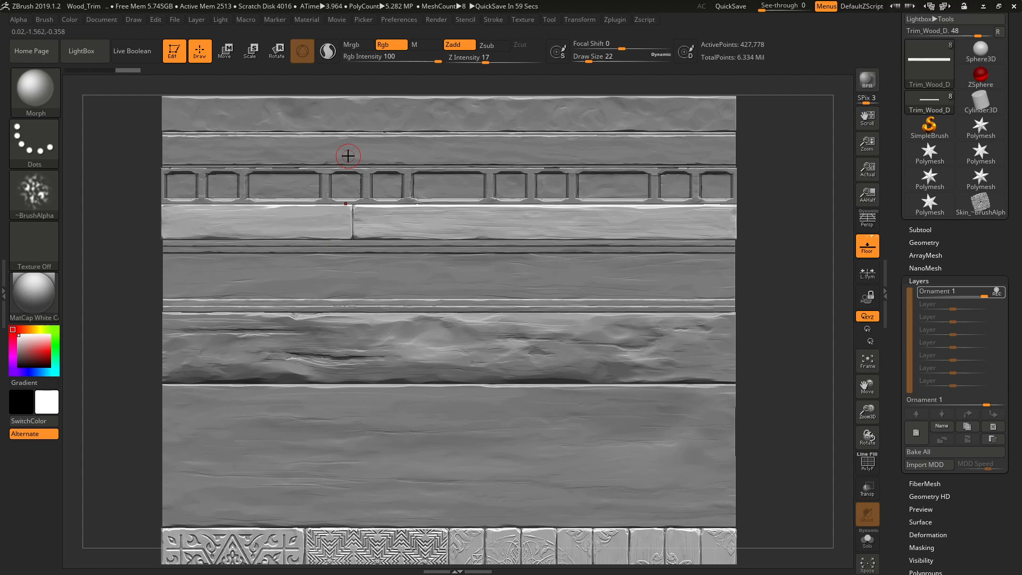
Switch to the ClayBuildup brush at draw size 42 and mask the shorter board of Trim_Wood_D
key(b)
key(c)
key(b)
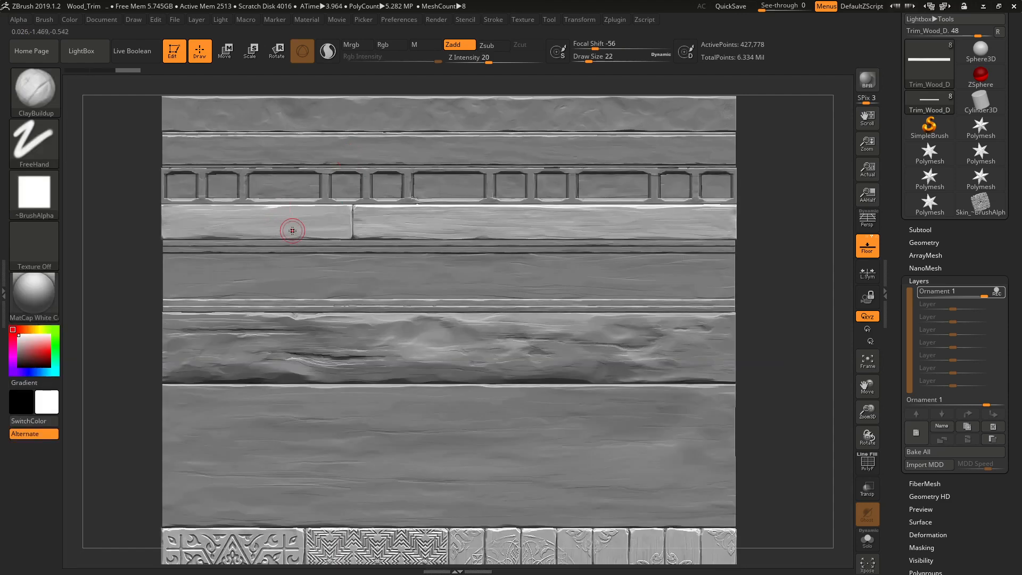
key(bracketright)
mouse_move(324, 224)
ctrl+mouse_down()
mouse_move(339, 240)
mouse_move(340, 213)
mouse_move(315, 237)
mouse_move(229, 239)
mouse_move(206, 213)
mouse_move(181, 224)
mouse_move(204, 243)
ctrl+mouse_up()
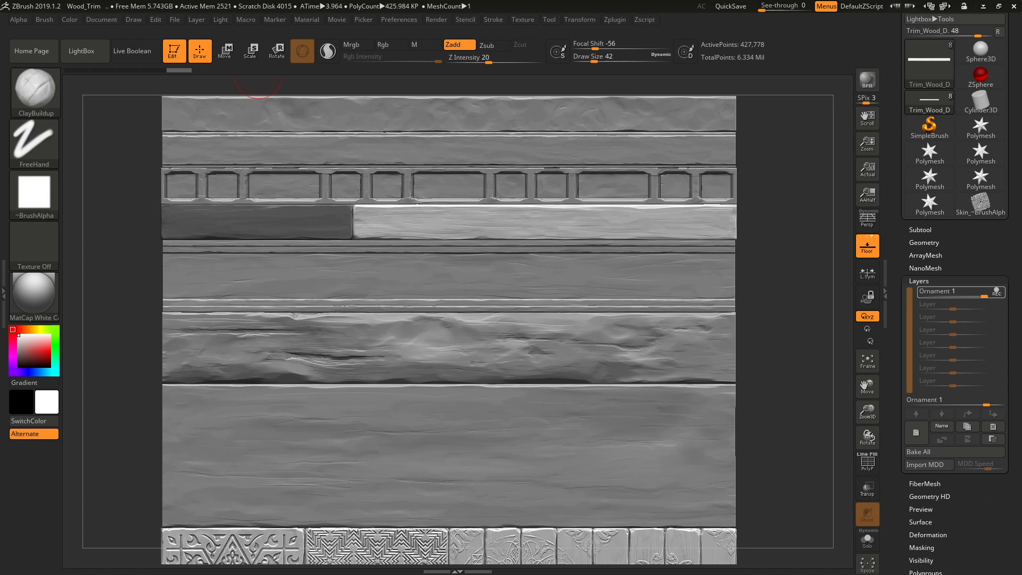
click(27, 151)
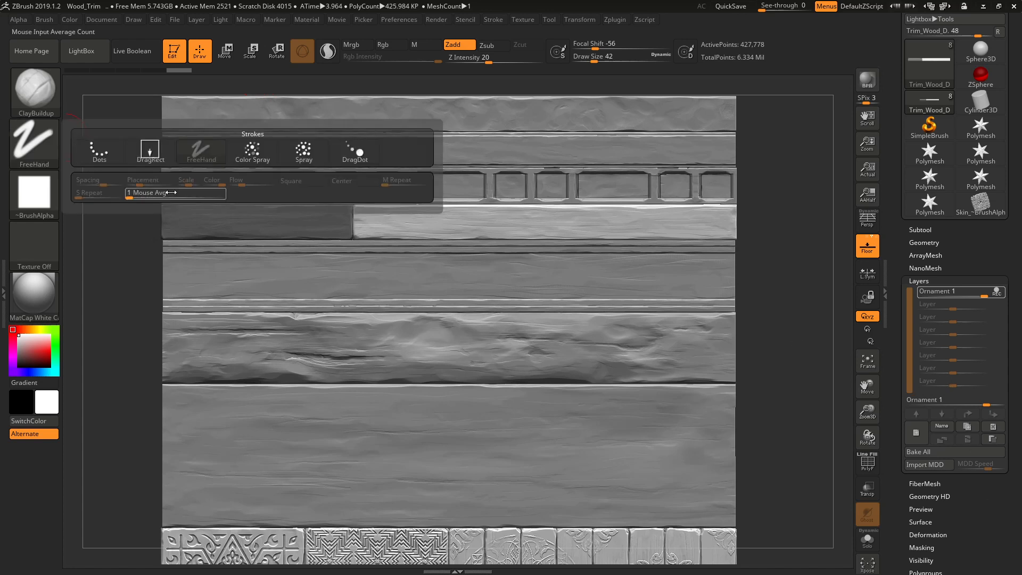
click(28, 146)
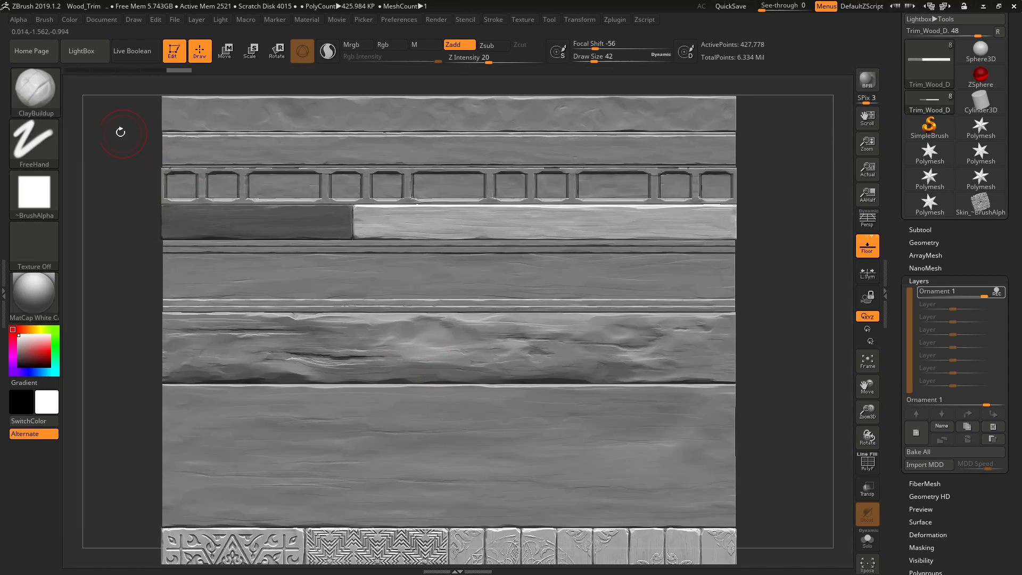
click(40, 104)
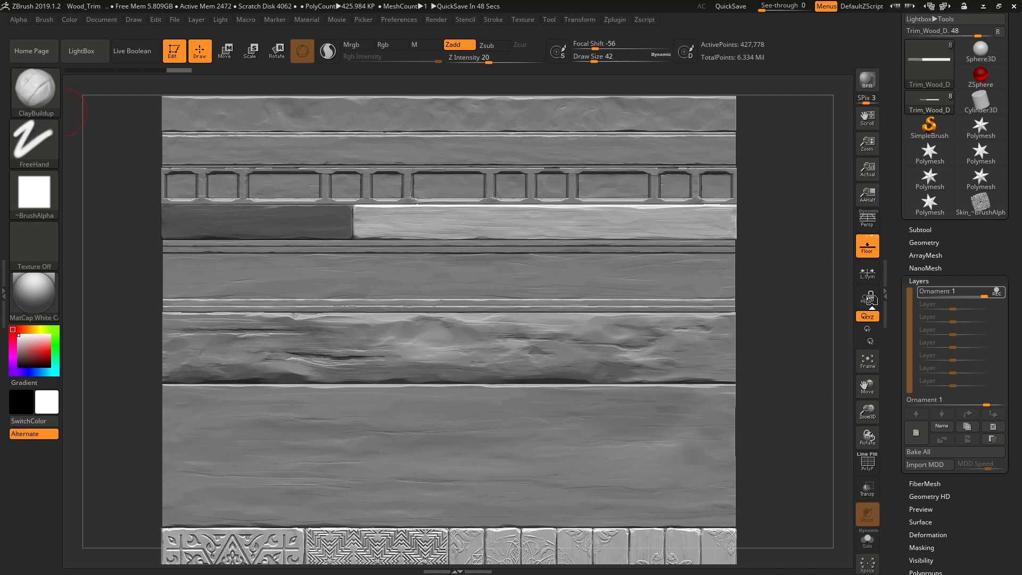
Look over the ornament alphas in the Brushes PNG folder and examine the carved wooden beams in the reference photo
drag(0, 8, 642, 7)
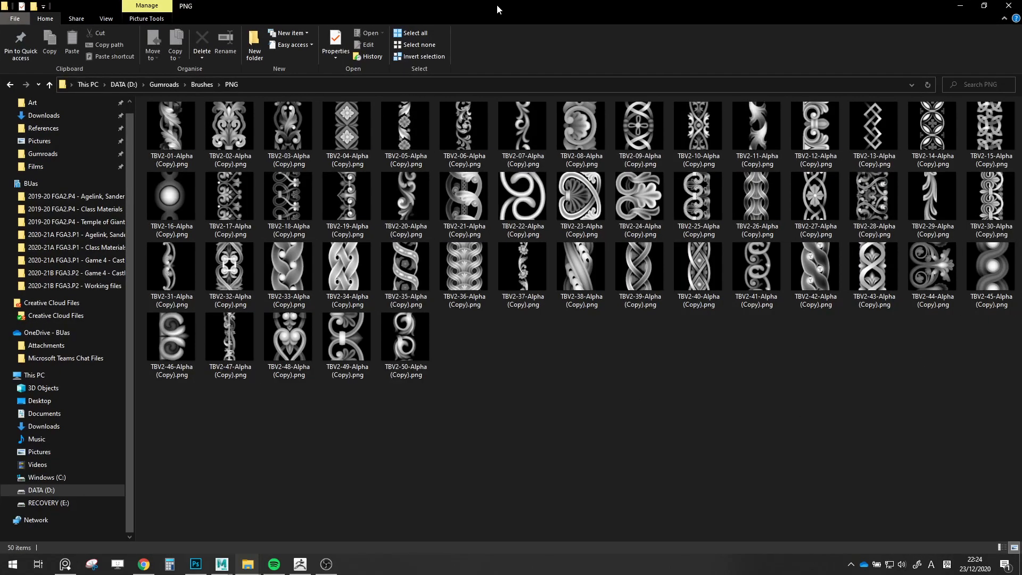
drag(497, 9, 0, 9)
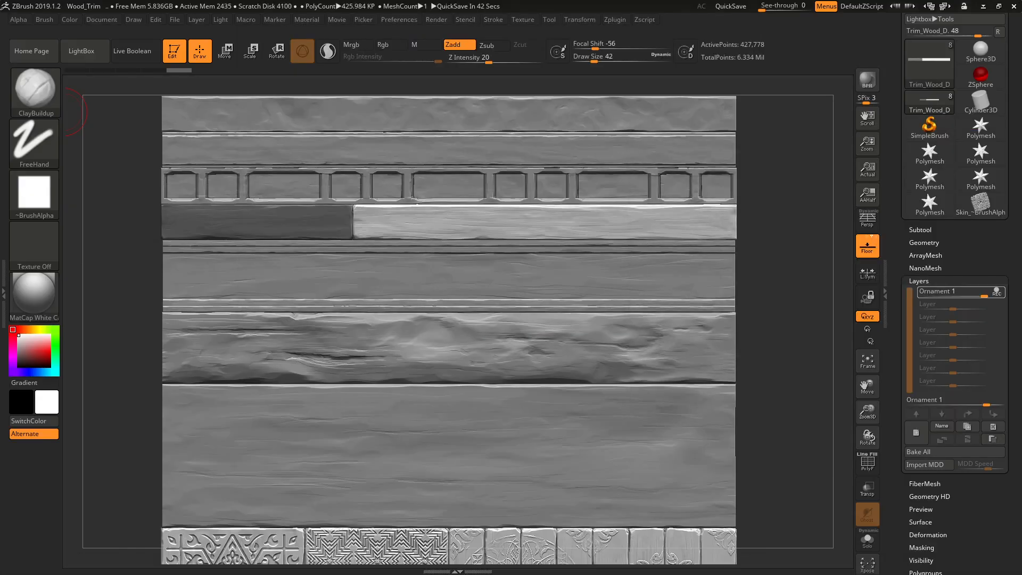
right_drag(1021, 358, 631, 321)
scroll(631, 321, up, 7)
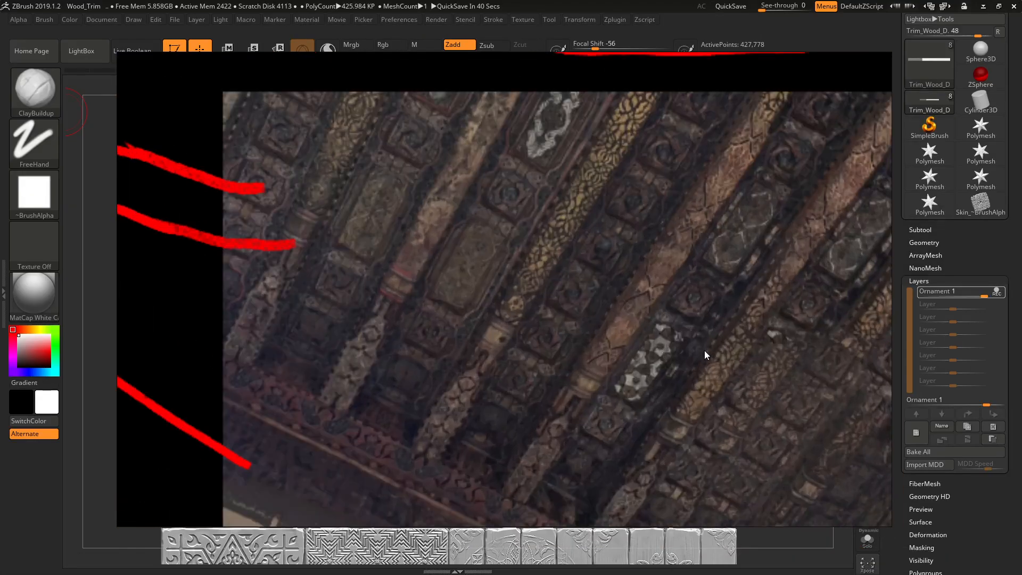
middle_drag(704, 350, 555, 351)
middle_drag(646, 358, 578, 366)
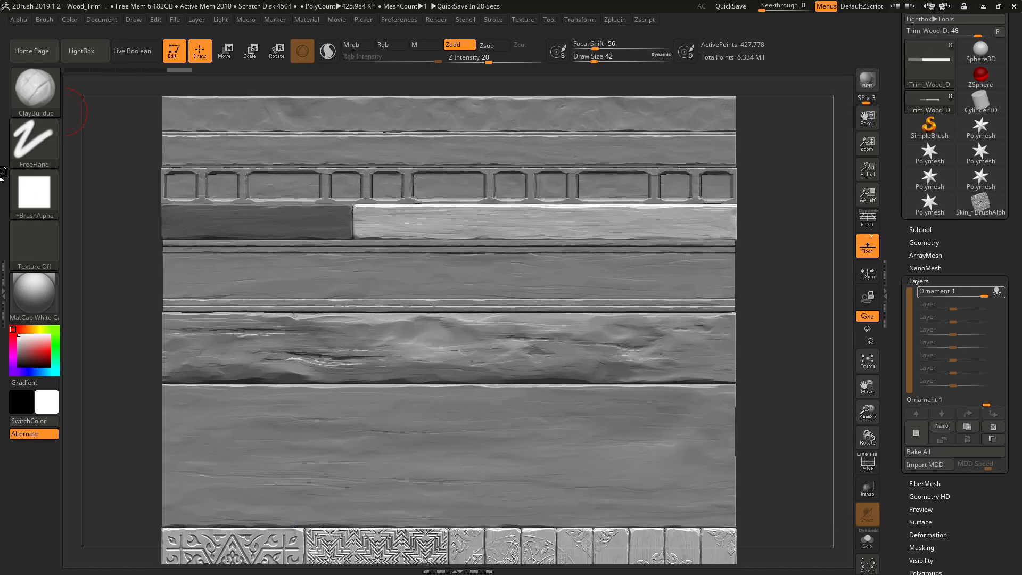
Start loading a brush preset, go to the Brushes folder in Gumroads and display its folders as large icons
click(18, 154)
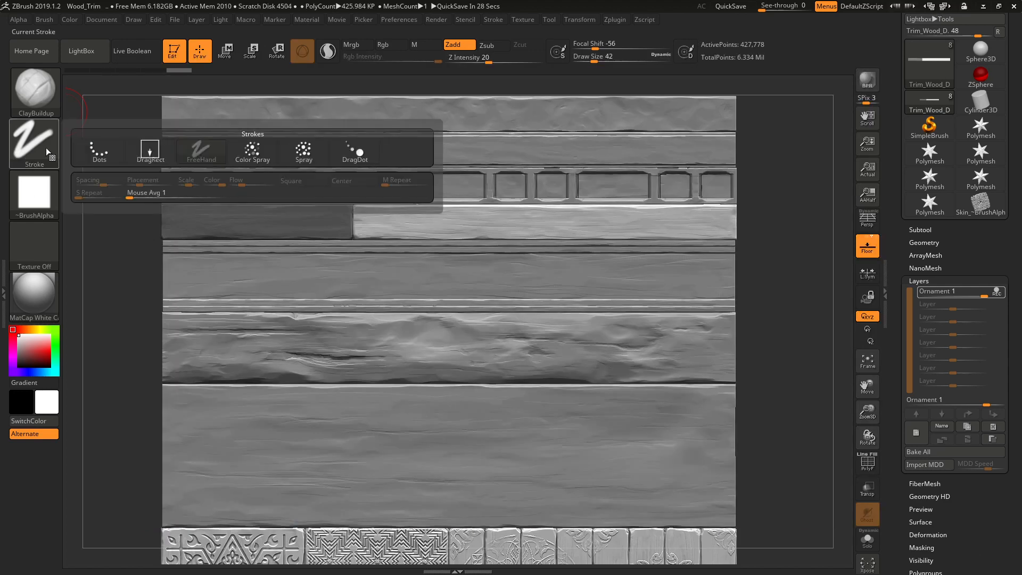
click(22, 111)
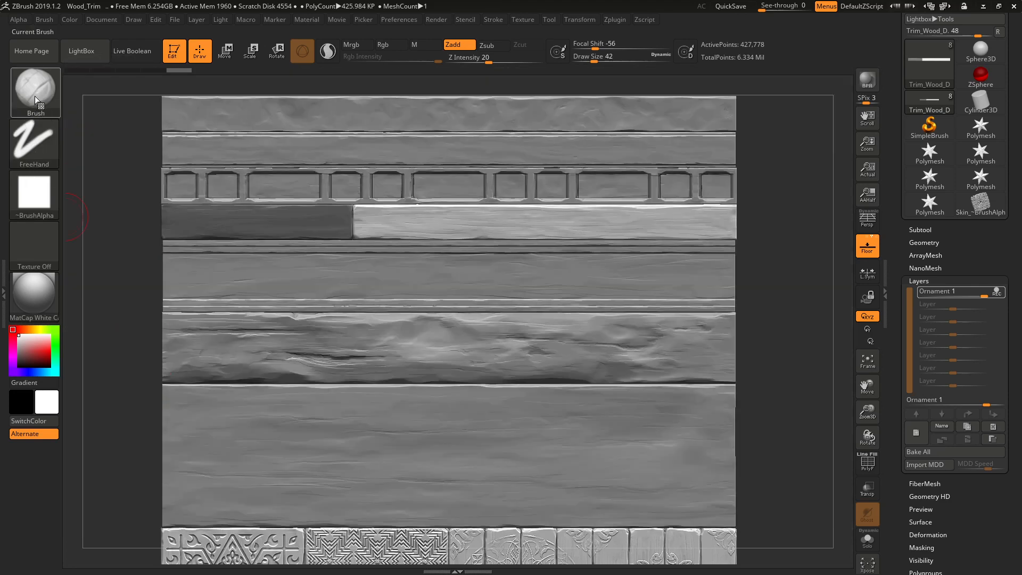
click(34, 96)
click(99, 510)
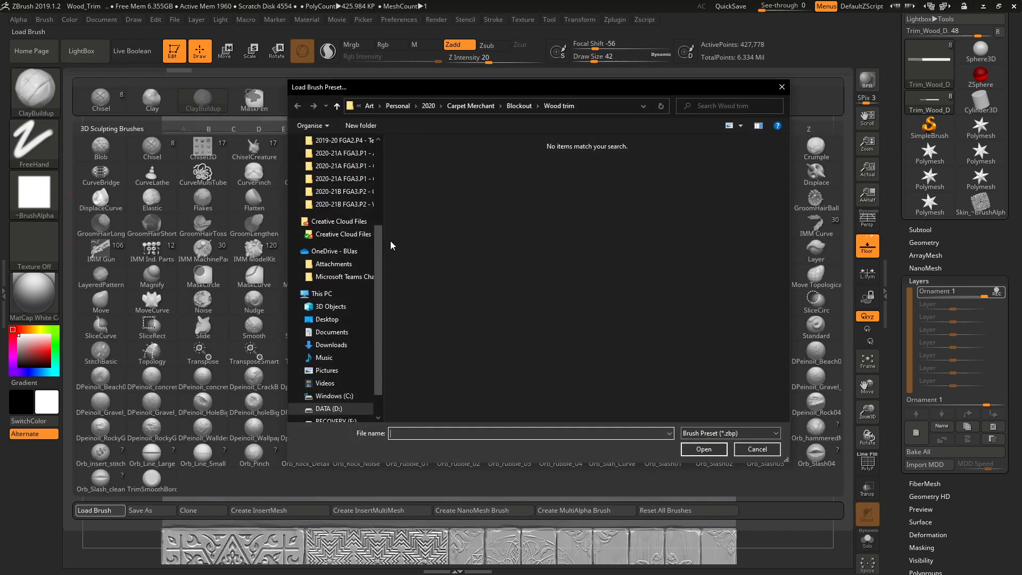
scroll(364, 225, up, 2)
click(341, 213)
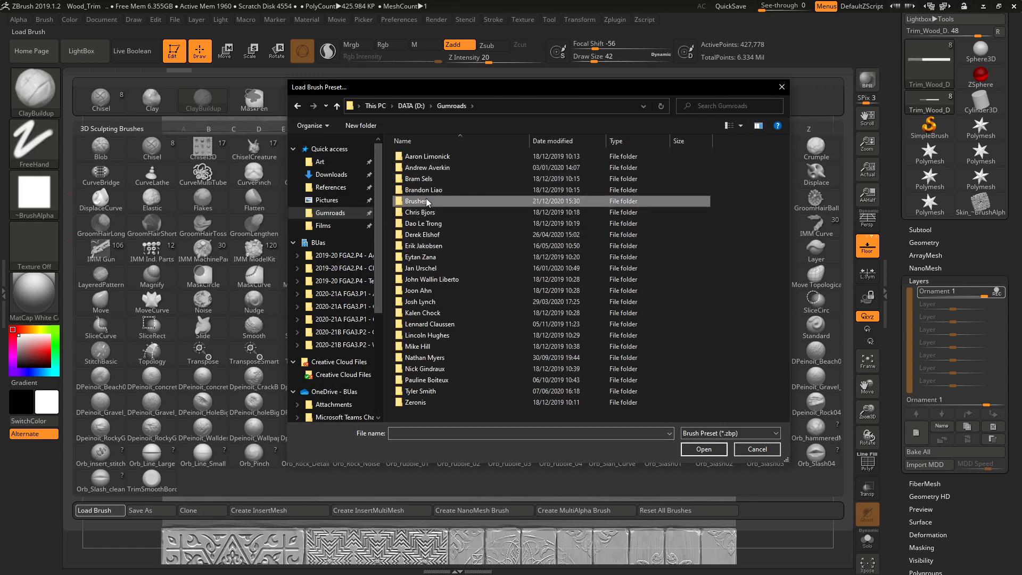
double_click(420, 201)
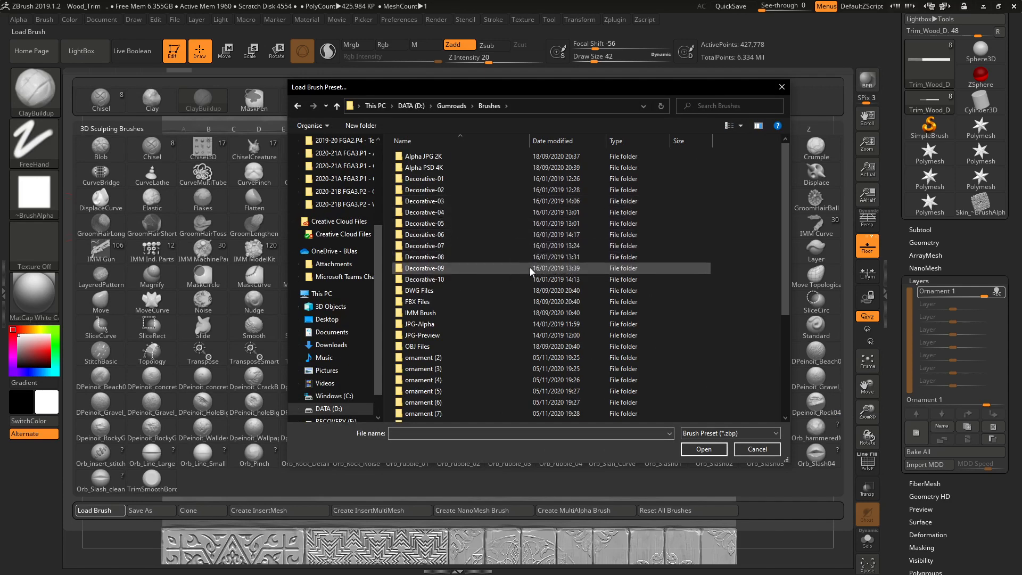
scroll(533, 279, down, 5)
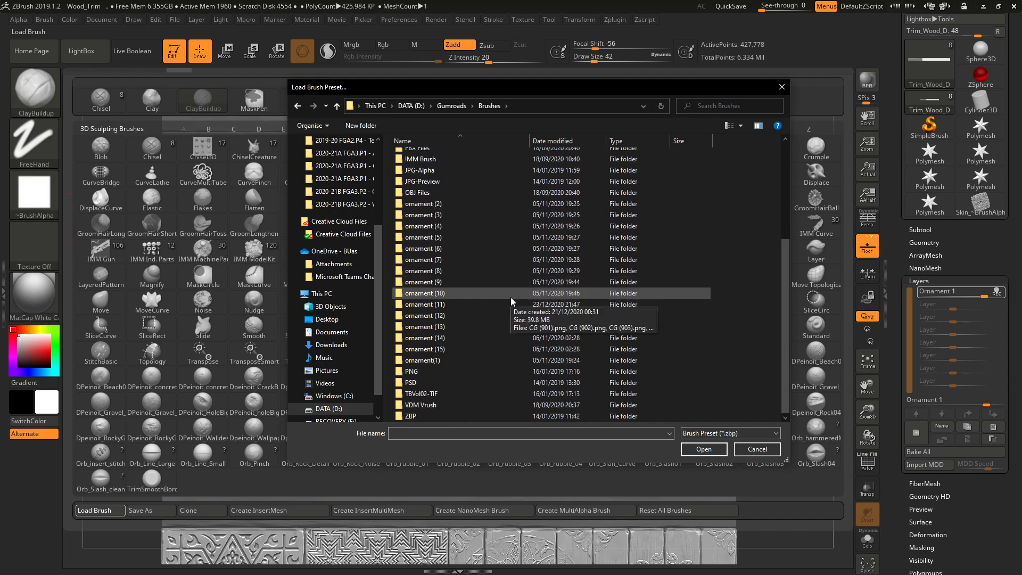
right_click(753, 216)
mouse_move(788, 224)
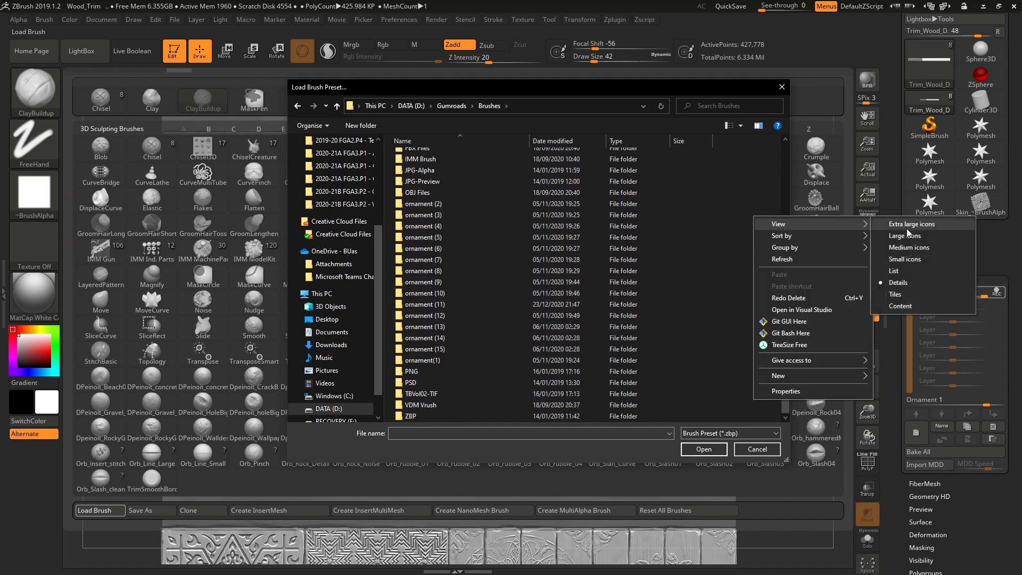
click(906, 238)
scroll(630, 235, down, 3)
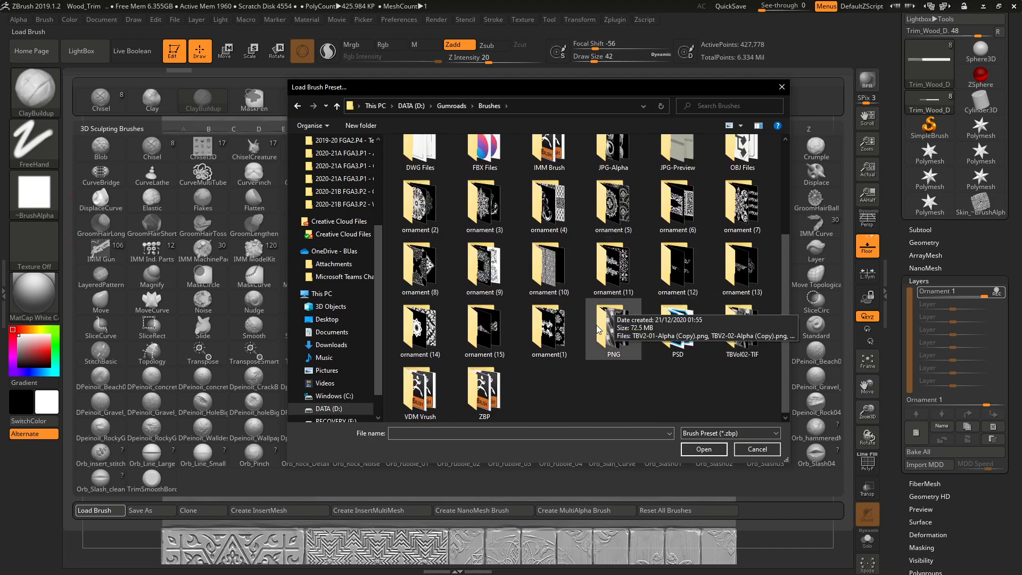
Load the TBV2-10.ZBP ornament brush from the ZBP folder
double_click(424, 416)
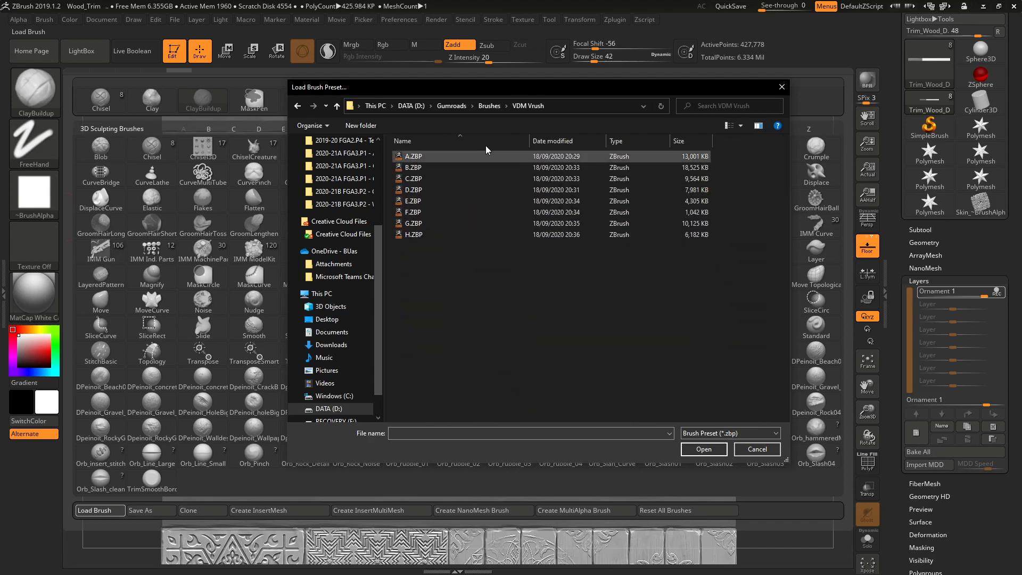
click(489, 106)
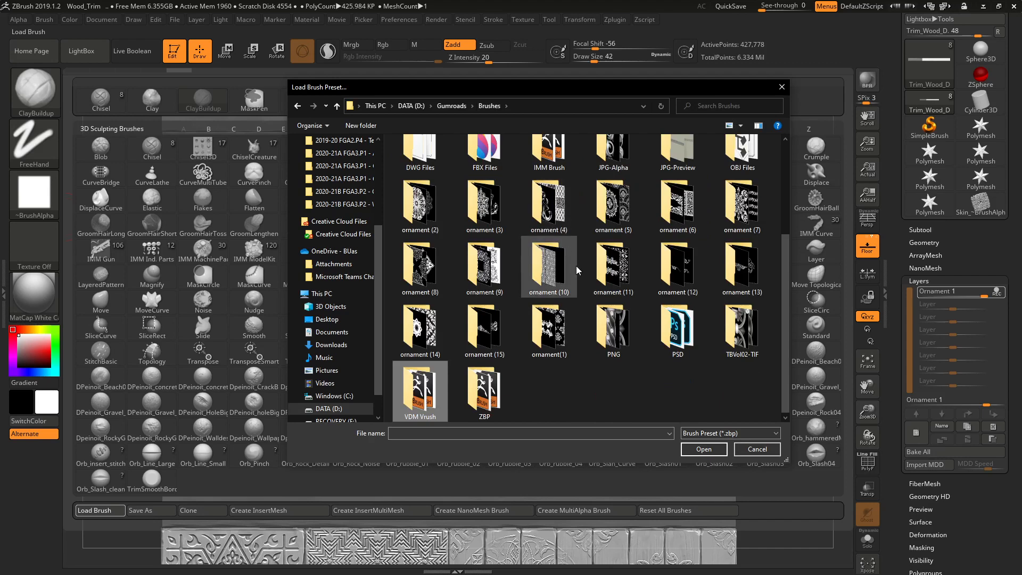
double_click(484, 393)
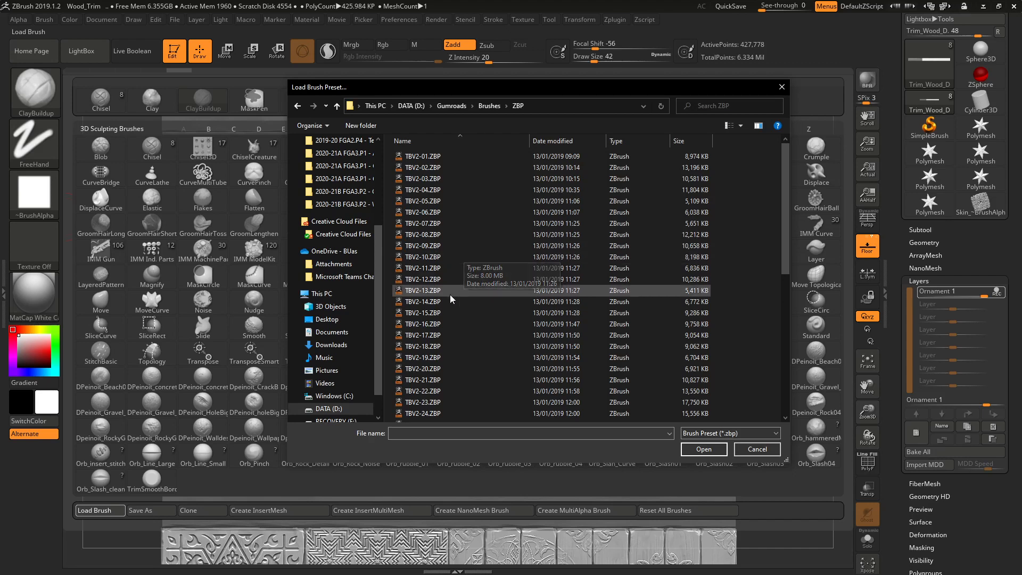
click(434, 258)
double_click(433, 258)
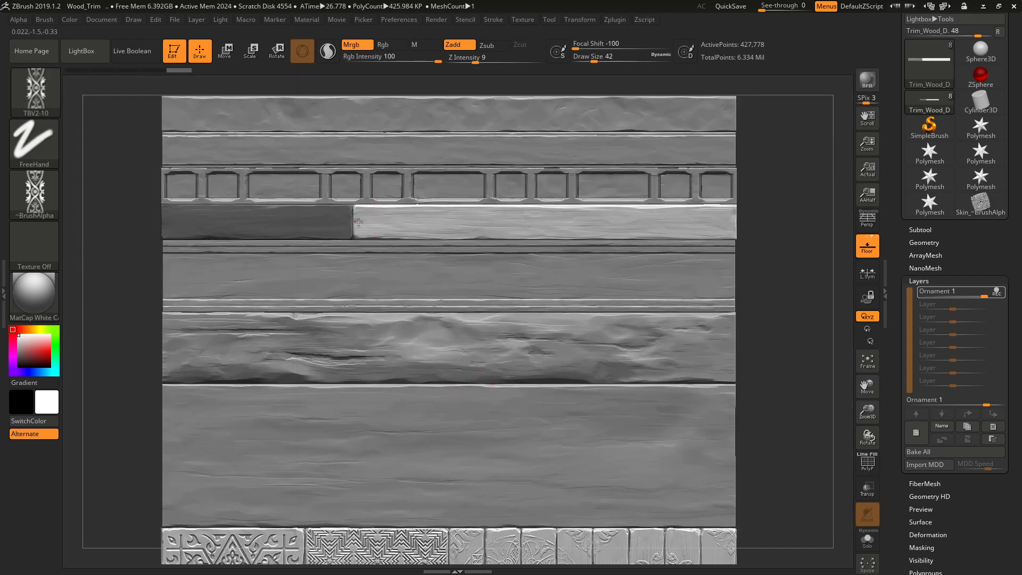
Set the draw size to 98, try the TBV2-10 ornament along the longer board, and undo the strokes
drag(356, 218, 580, 222)
key(ctrl+z)
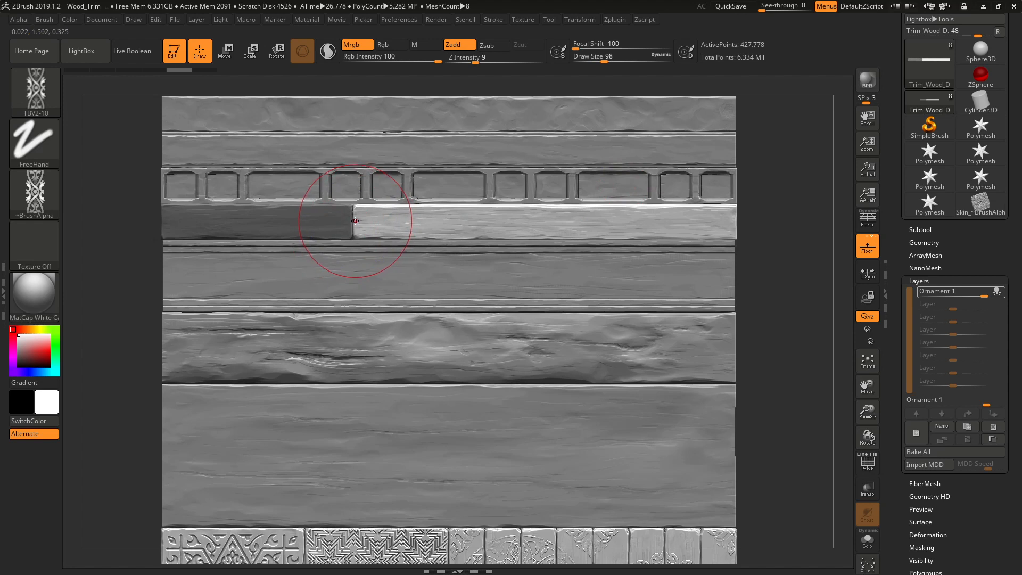
drag(385, 223, 749, 222)
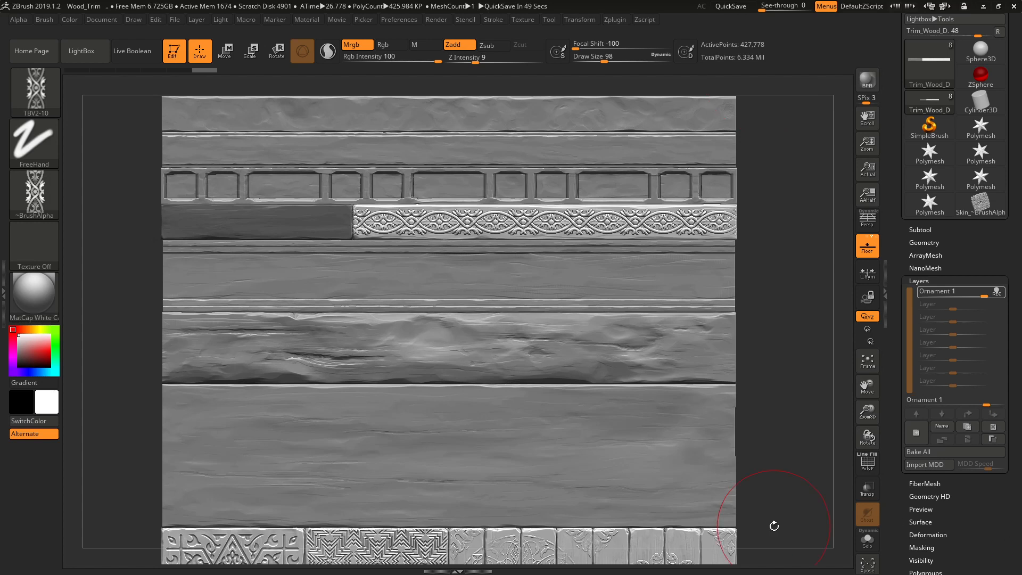
key(ctrl+z)
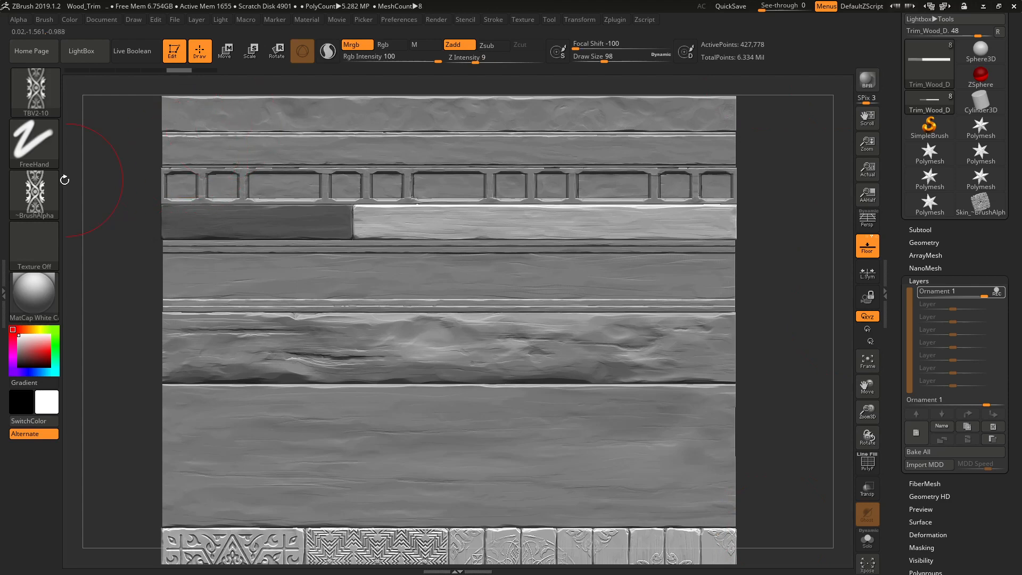
Load the TBV2-14.ZBP ornament brush from the ZBP folder
click(34, 195)
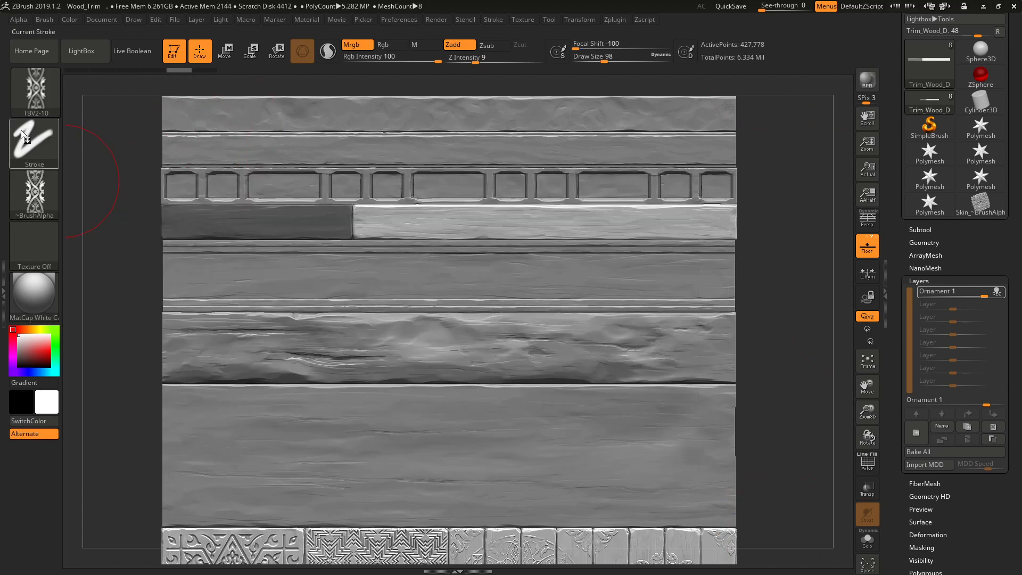
click(18, 91)
click(37, 100)
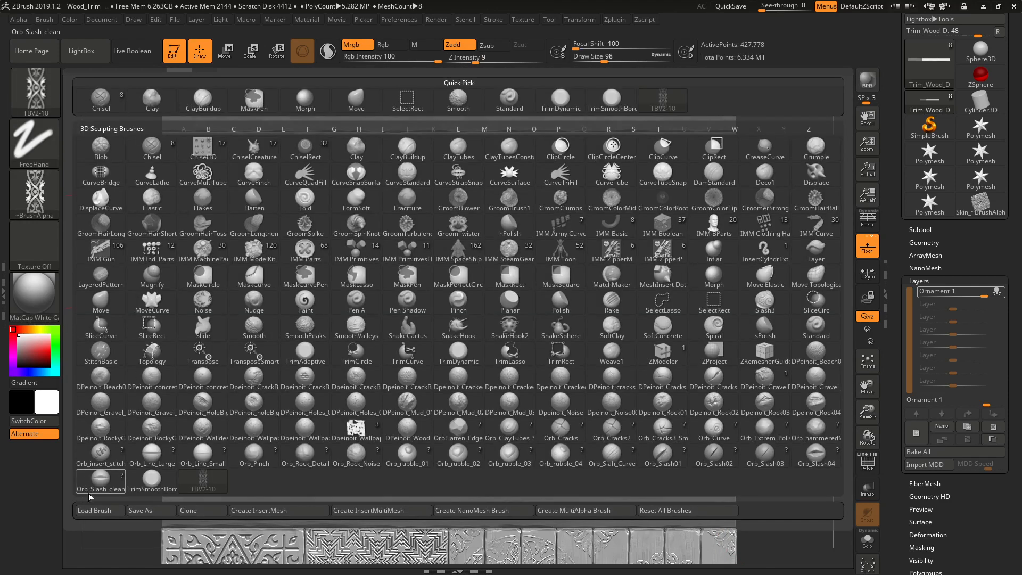
click(94, 510)
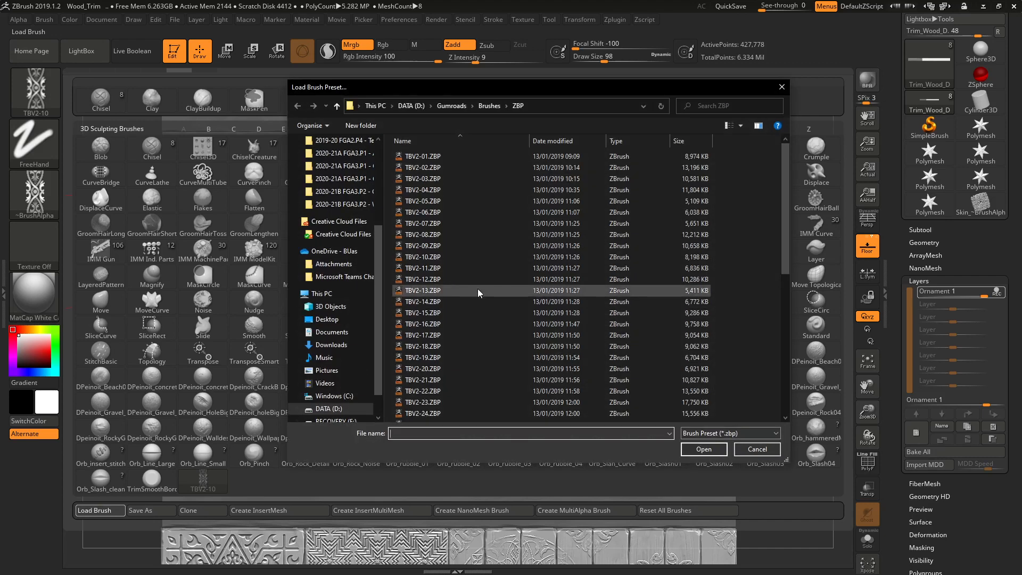
scroll(490, 311, down, 1)
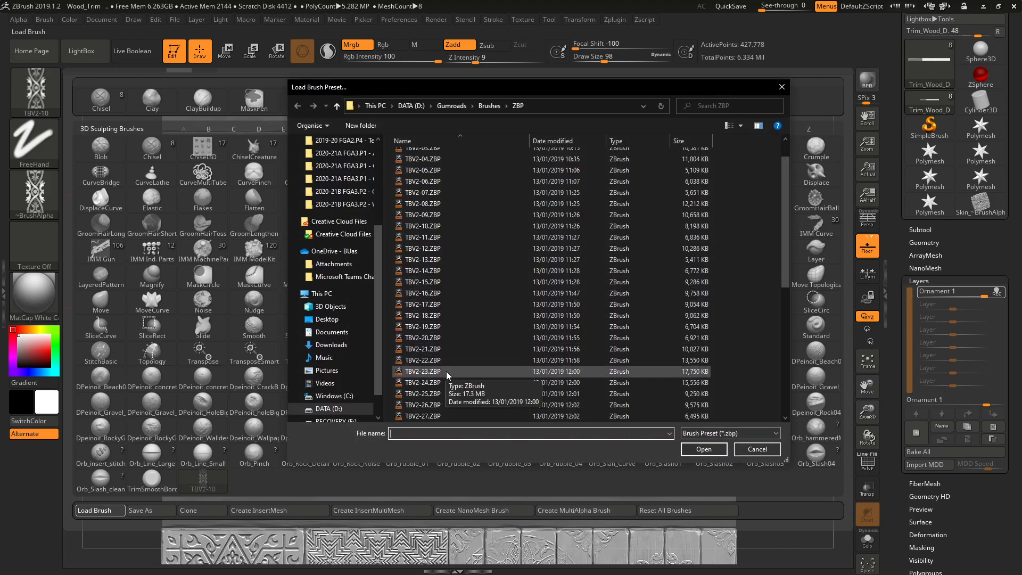
click(425, 272)
double_click(425, 273)
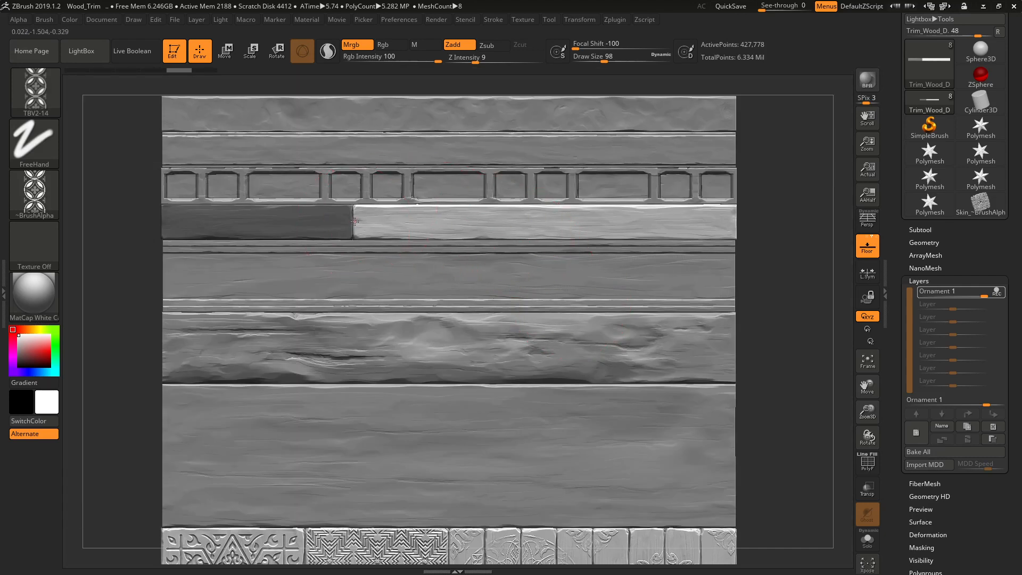
Try the TBV2-14 circle ornament along the longer board and undo the stroke
drag(354, 222, 780, 217)
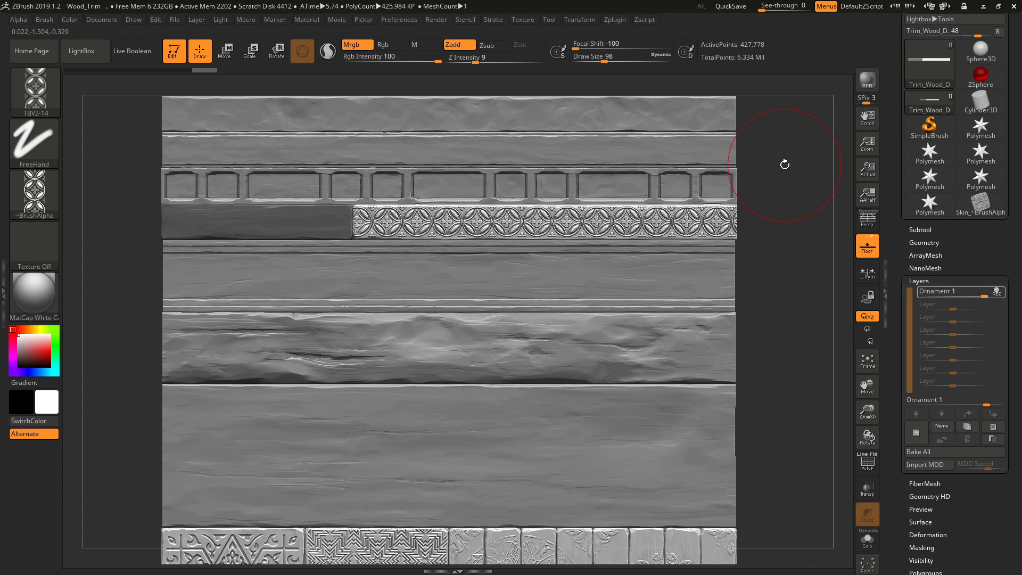
ctrl+right_drag(488, 228, 456, 160)
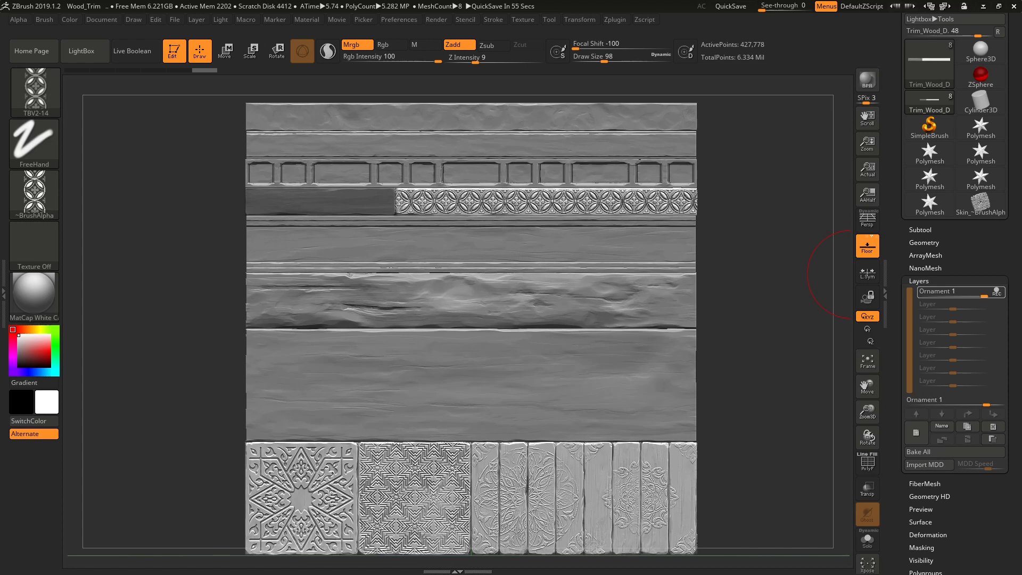
key(ctrl+z)
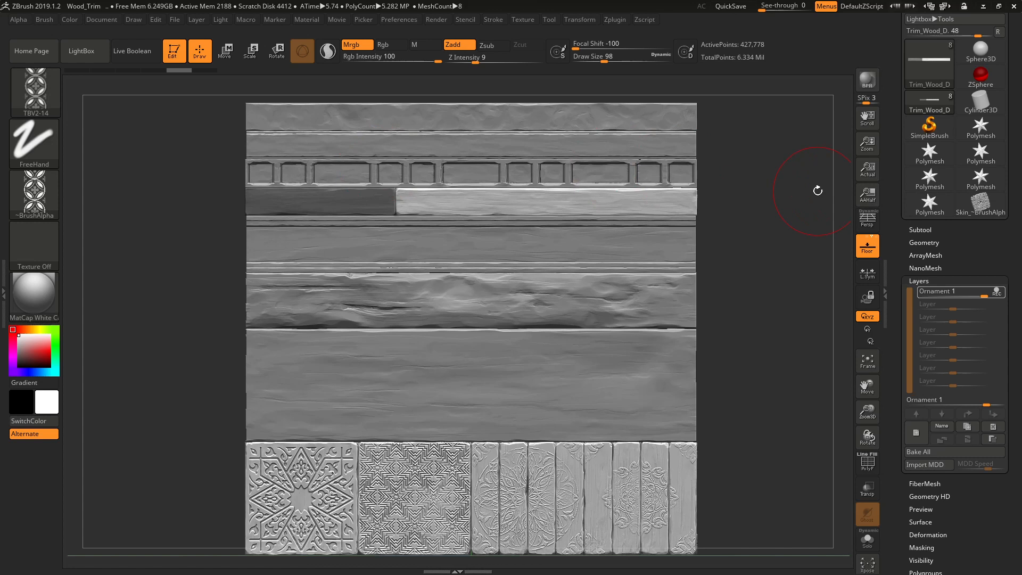
Load the TBV2-32.ZBP ornament brush from the ZBP folder
mouse_move(21, 196)
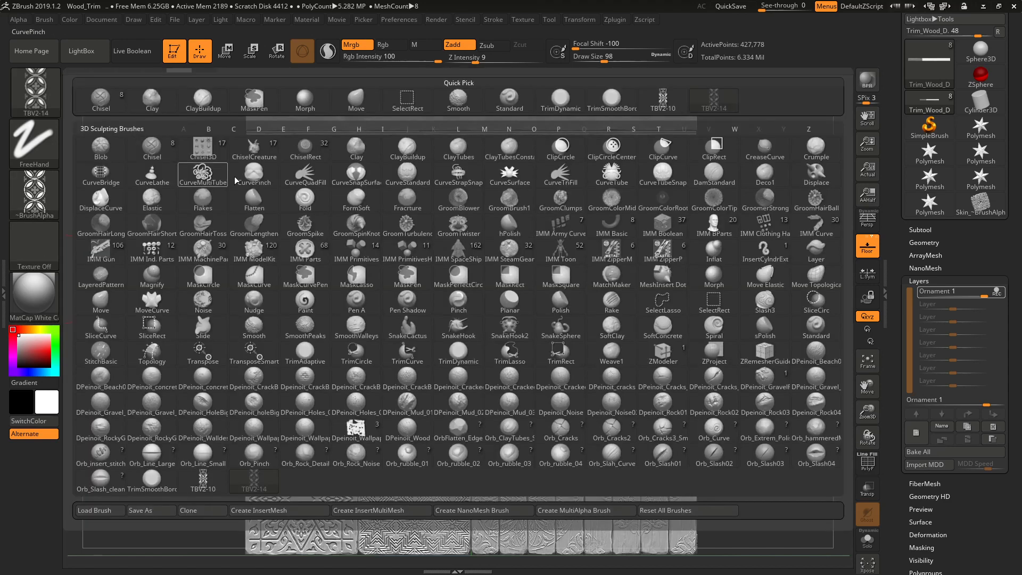
click(96, 510)
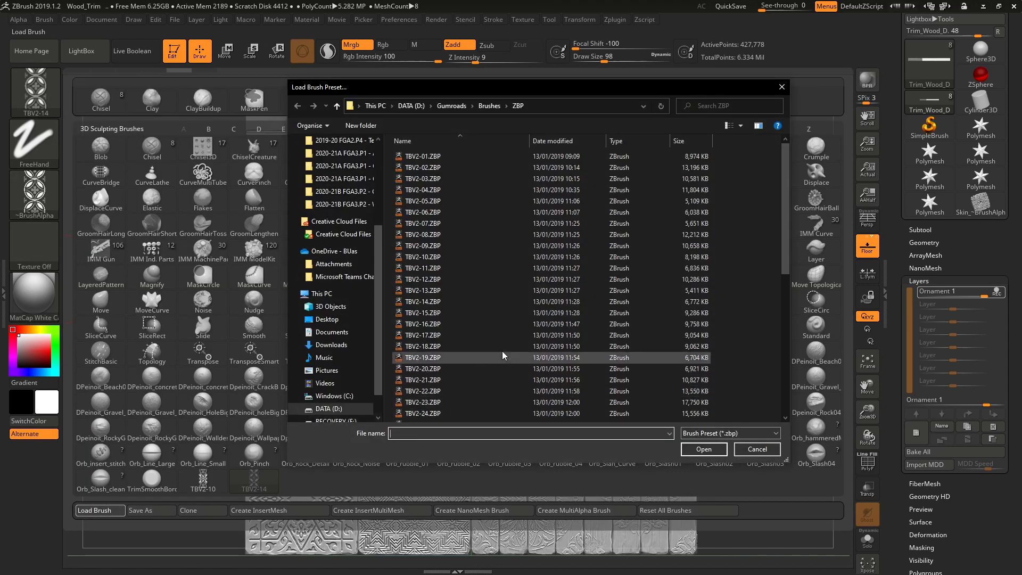
scroll(525, 334, down, 3)
double_click(429, 407)
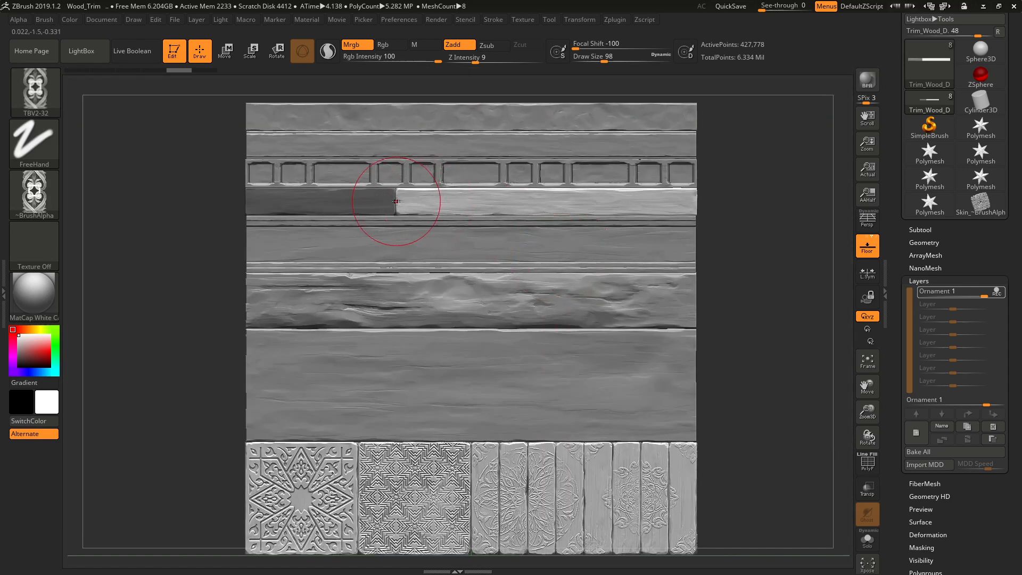
Try the TBV2-32 ornament along the longer board, check it up close, and undo the stroke
drag(396, 202, 728, 203)
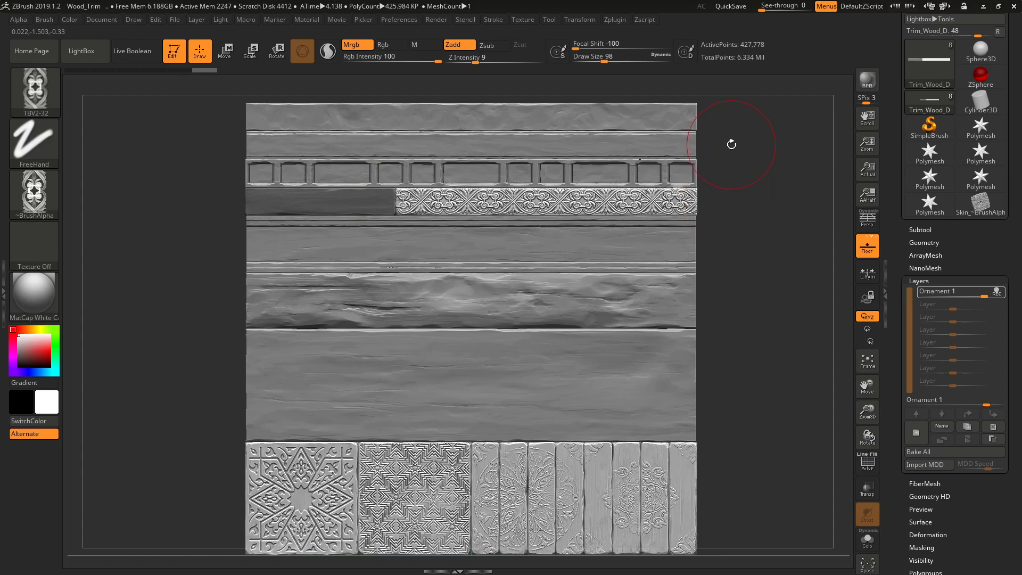
alt+drag(731, 144, 491, 194)
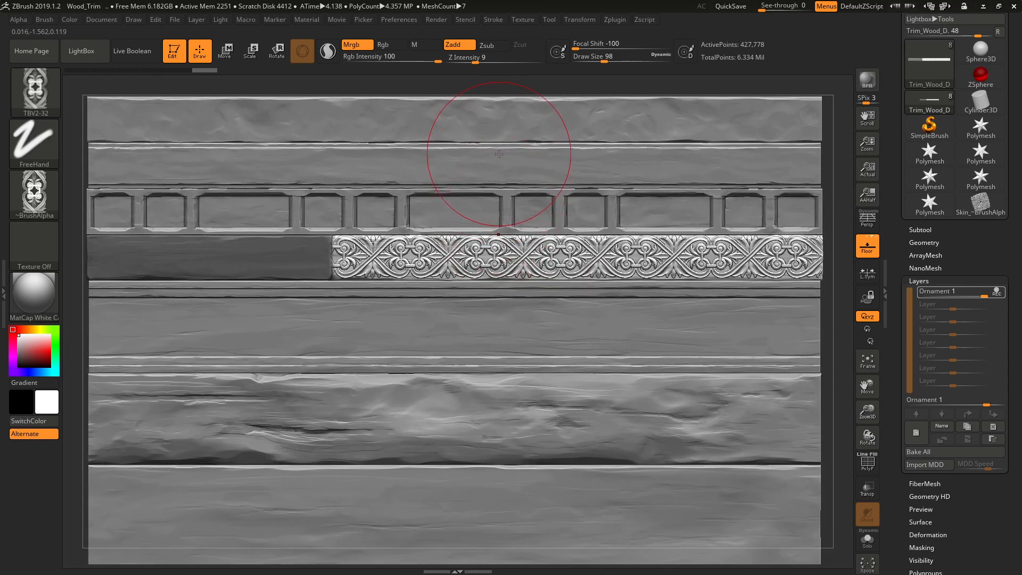
alt+drag(498, 149, 474, 104)
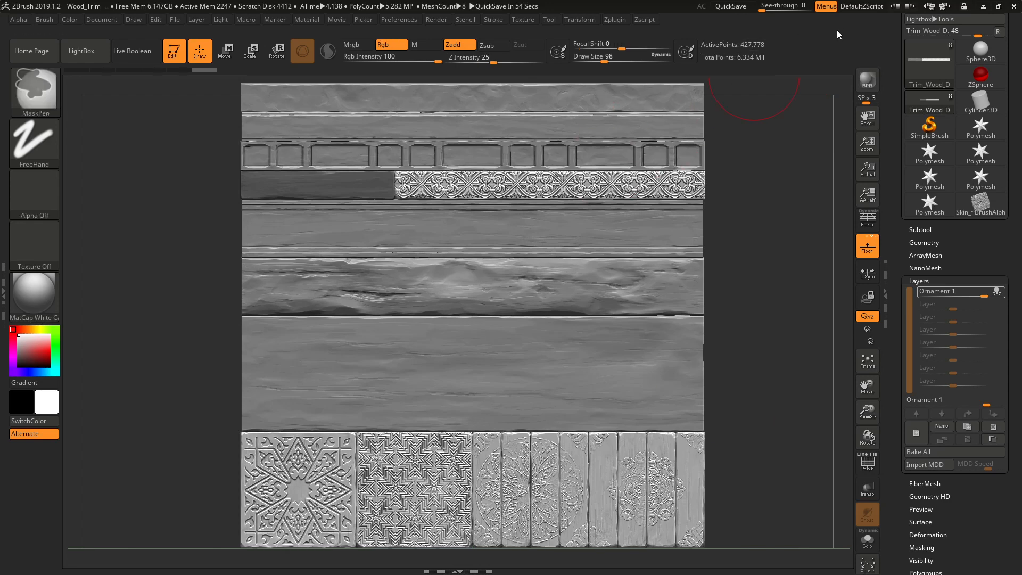
key(ctrl+z)
Switch back to the TBV2-10 brush, try its ornament along the longer board, and undo the stroke
click(47, 193)
click(40, 99)
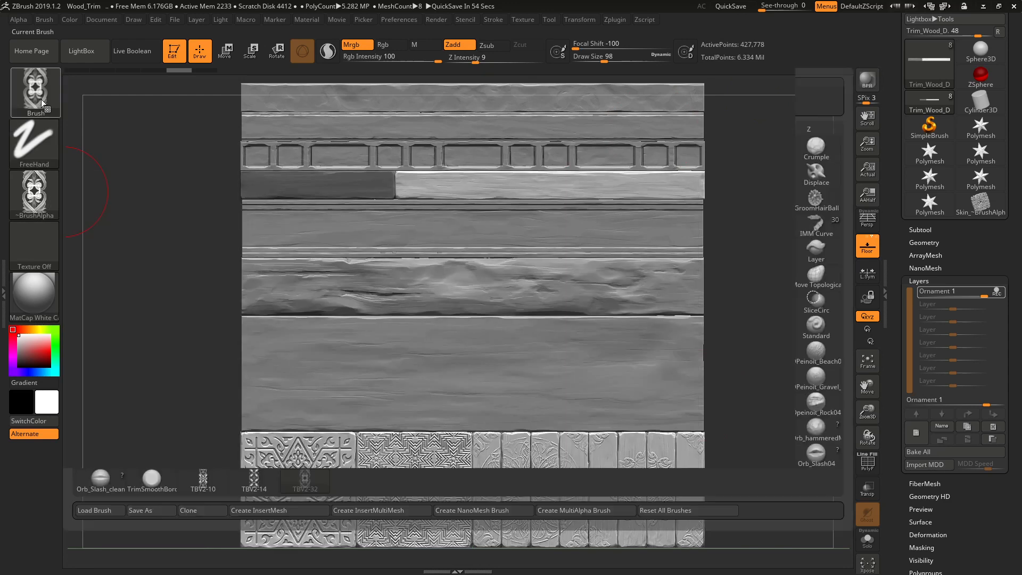
click(226, 482)
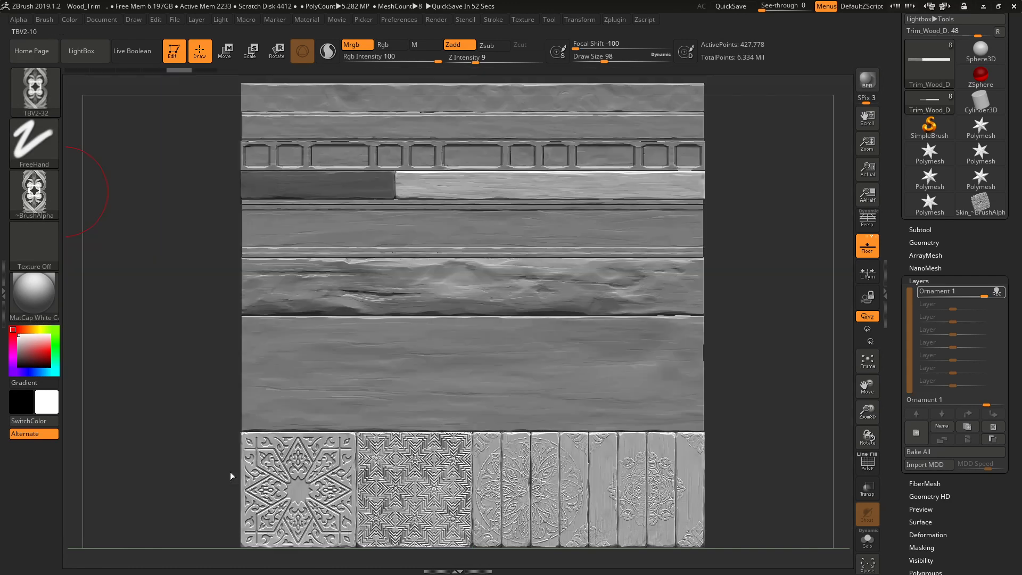
mouse_move(353, 184)
mouse_down()
mouse_move(719, 191)
mouse_move(739, 181)
mouse_up()
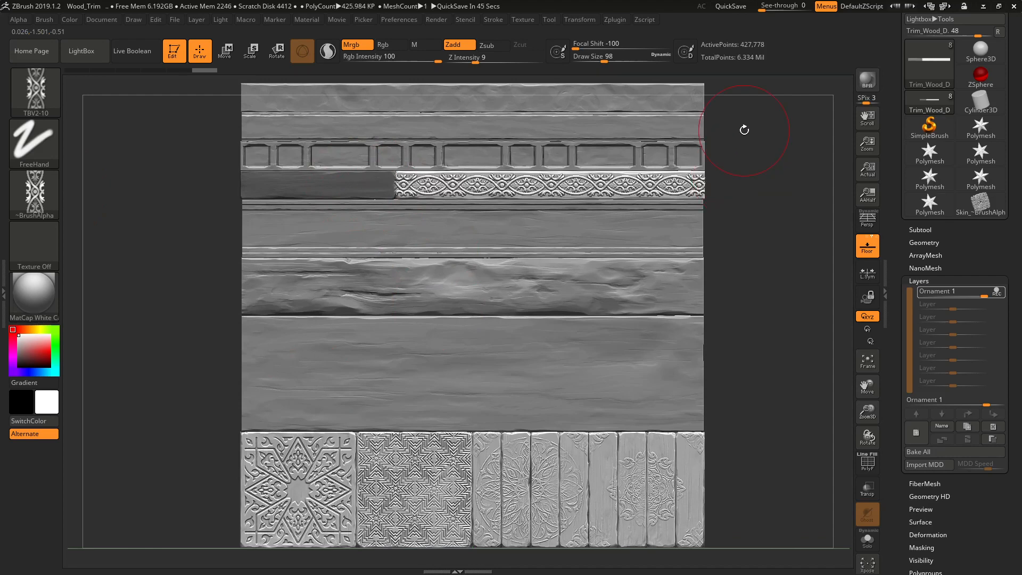
key(ctrl+z)
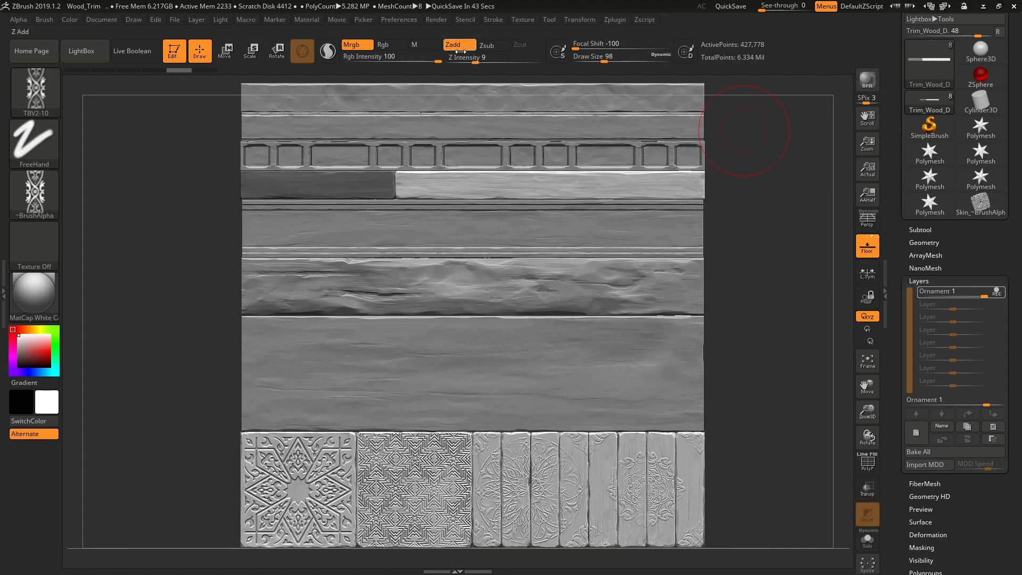
Set the Z Intensity to 3 and carve the TBV2-10 ornament along the full length of the longer board
mouse_move(351, 186)
mouse_down()
mouse_move(692, 187)
mouse_move(733, 183)
mouse_move(730, 165)
mouse_up()
key(ctrl)
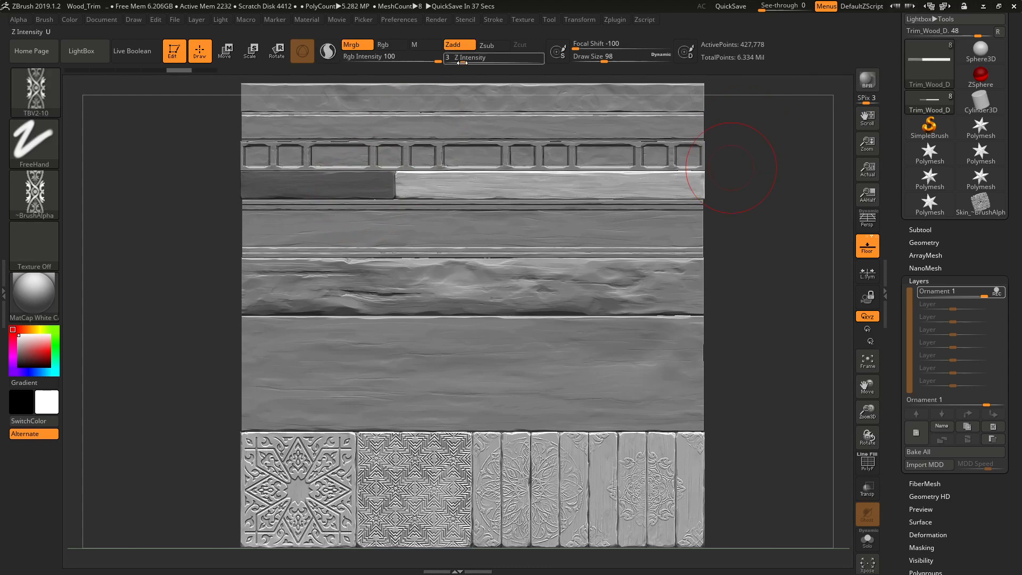
drag(356, 185, 733, 182)
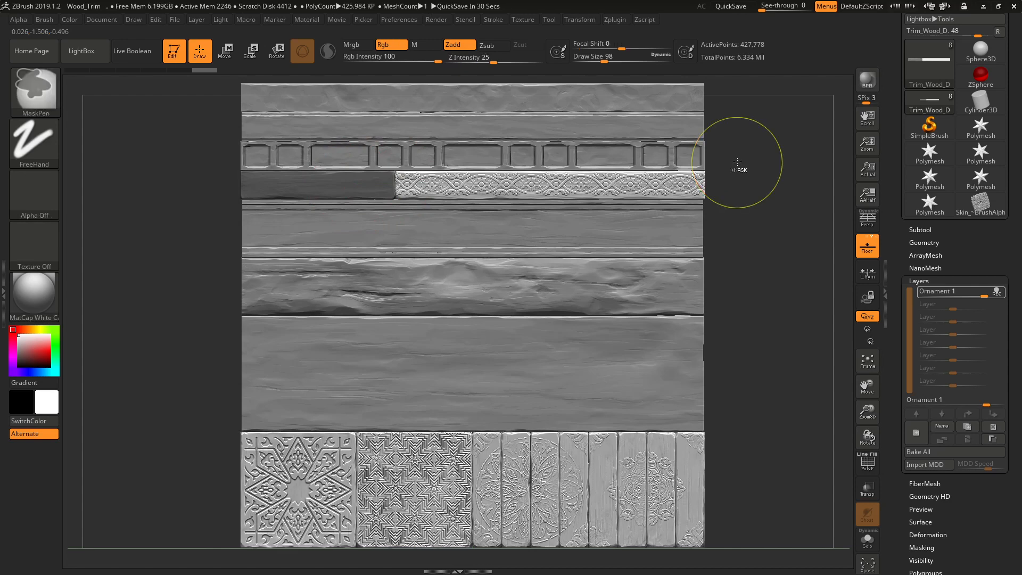
Undo the last ornament carving, enlarge the draw size to 106, and retry the TBV2-10 ornament along the longer board
key(ctrl+z)
drag(465, 61, 464, 61)
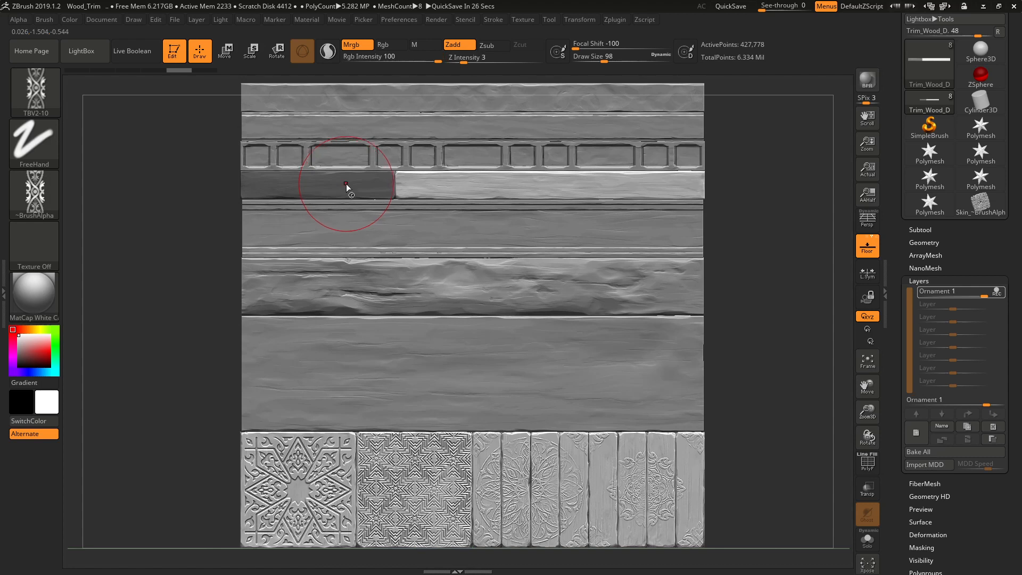
key(])
drag(346, 184, 745, 182)
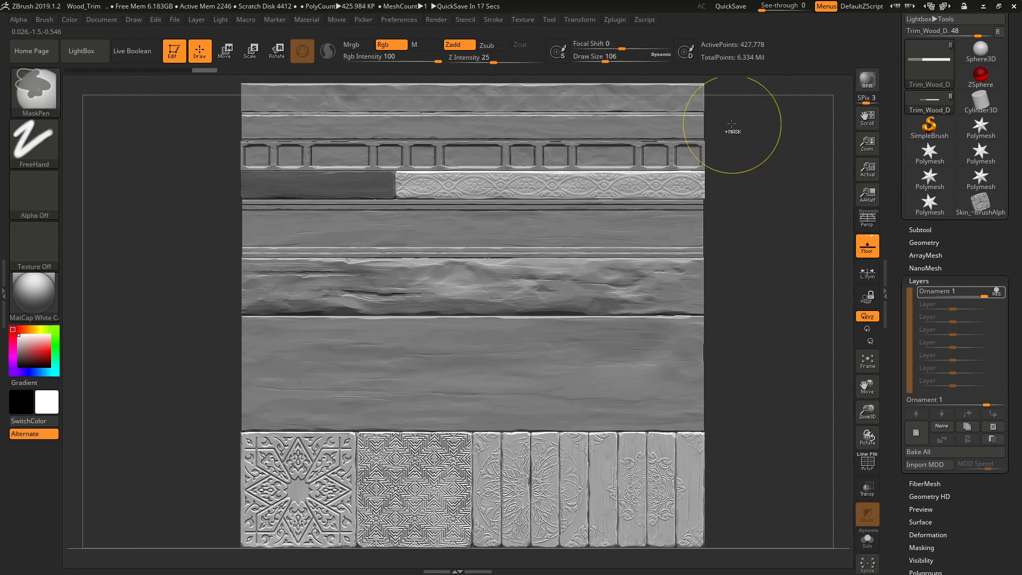
Switch to the TBV2-32 brush and try its ornament along the longer board
click(48, 199)
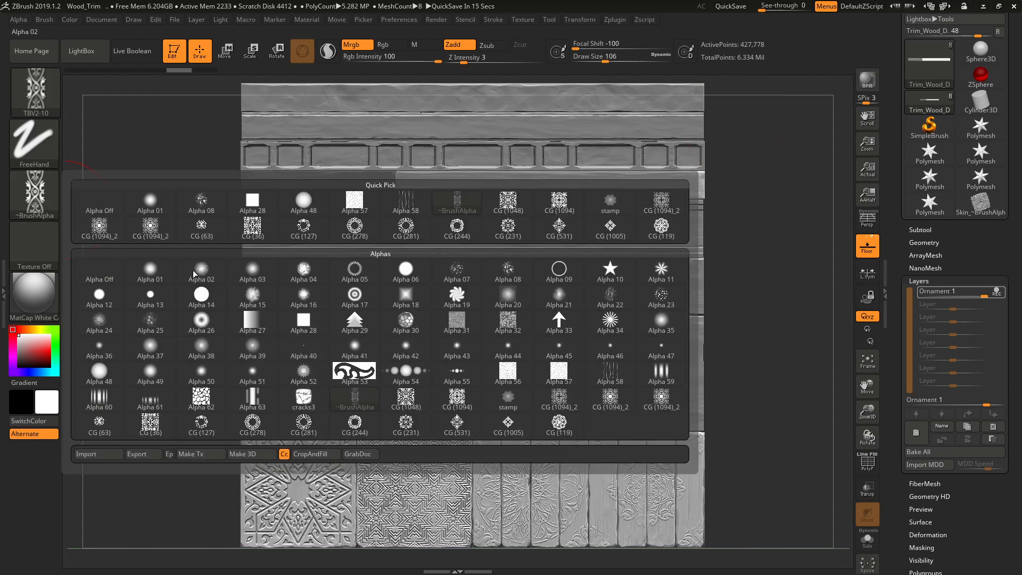
click(23, 88)
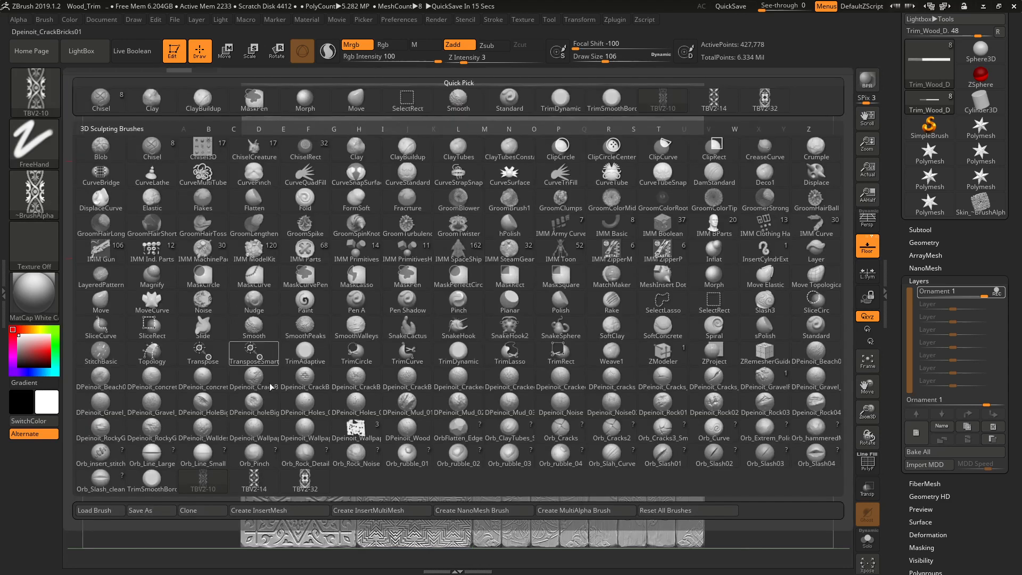
click(302, 482)
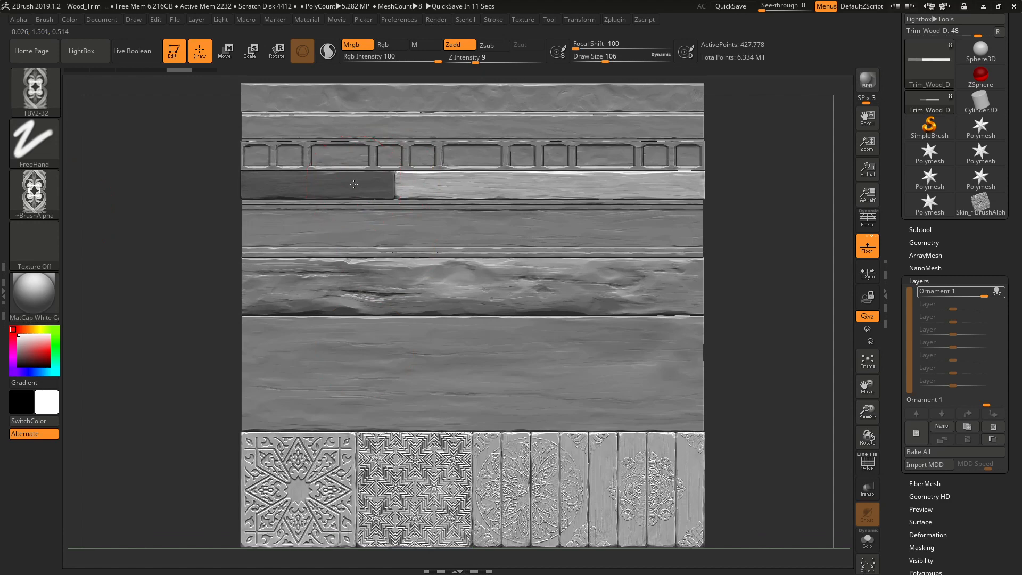
drag(354, 185, 737, 185)
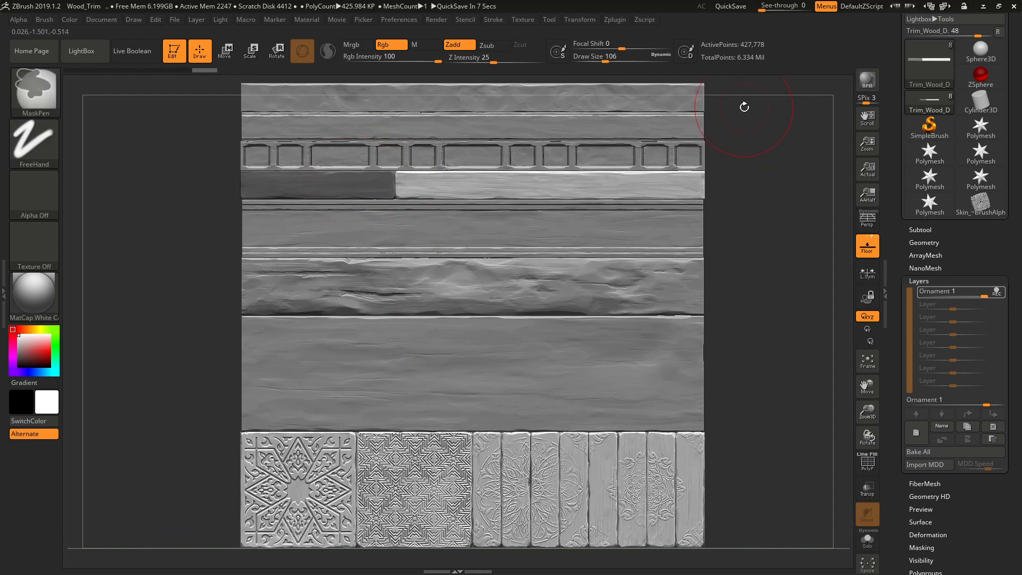
Try the TBV2-14 brush's ornament along the full length of the longer board, and undo the stroke
click(34, 102)
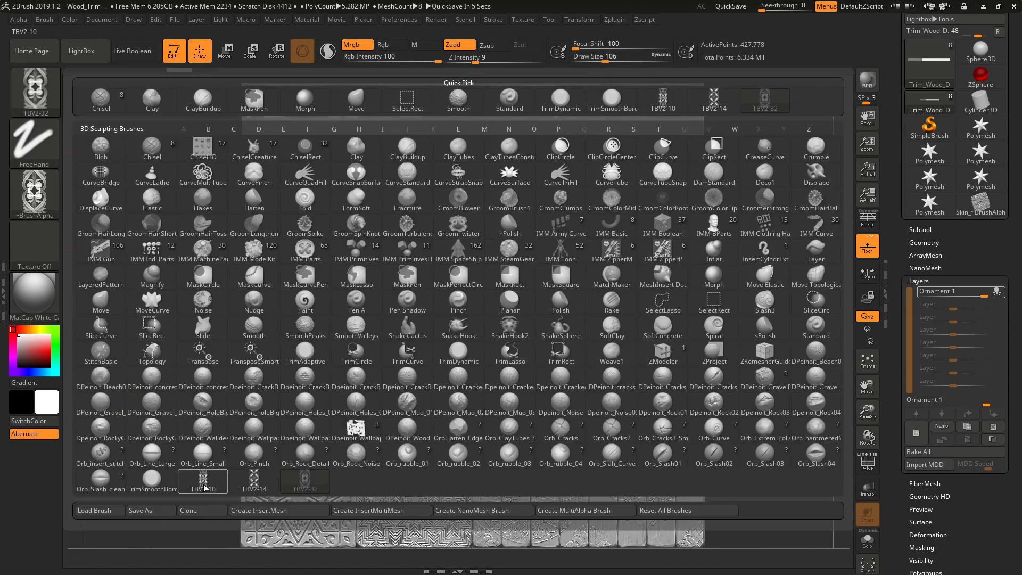
click(254, 482)
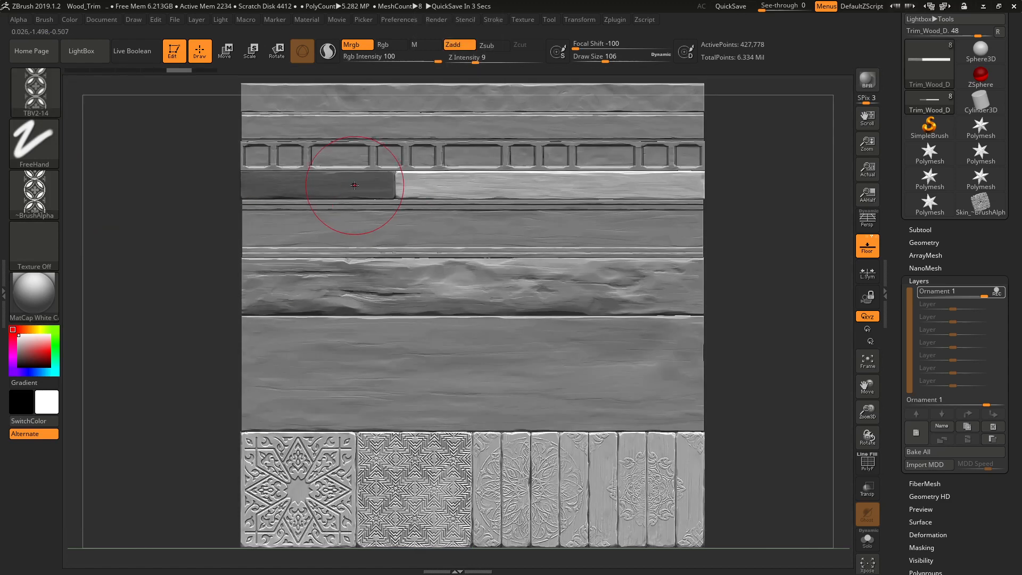
drag(353, 185, 739, 183)
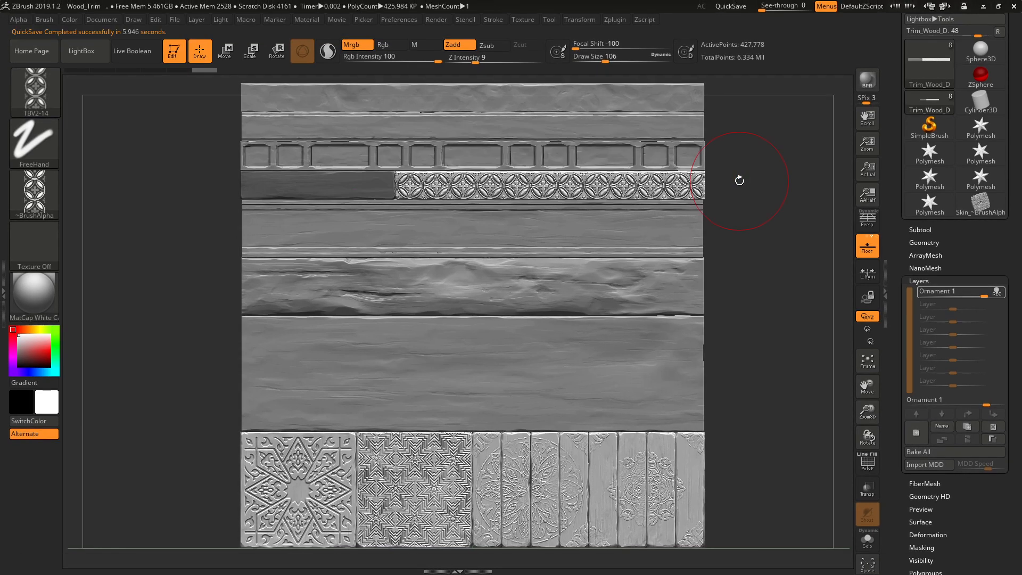
key(ctrl+z)
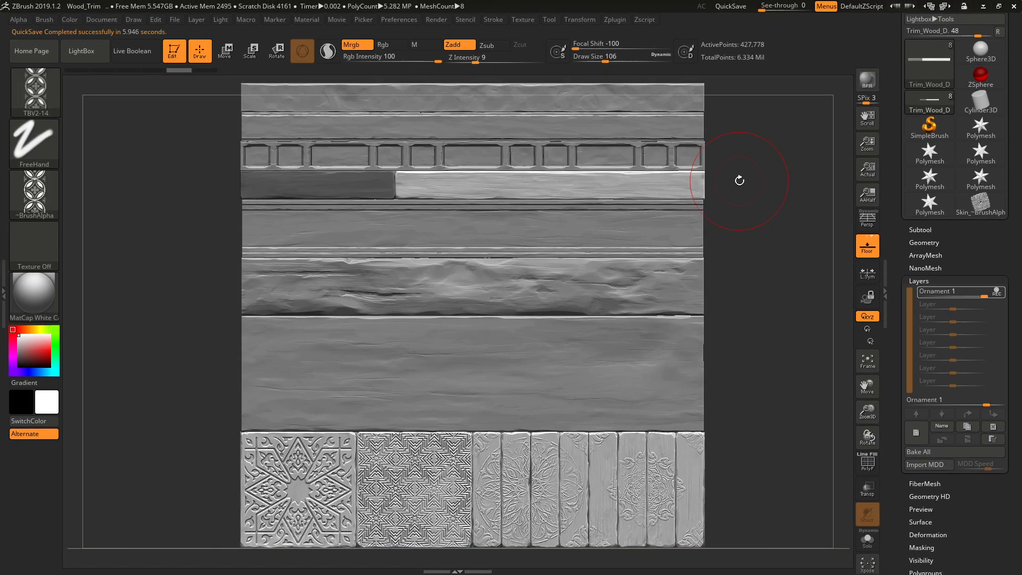
Return to the TBV2-10 brush and carve its ornament along the longer board at Z Intensity 3, undoing and redrawing the stroke to improve its placement
click(35, 88)
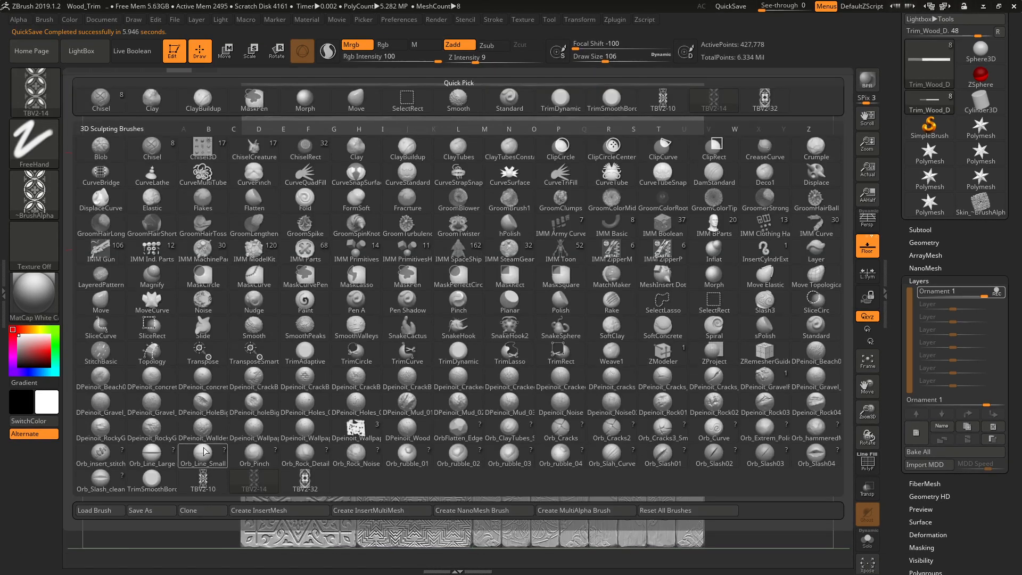
click(203, 466)
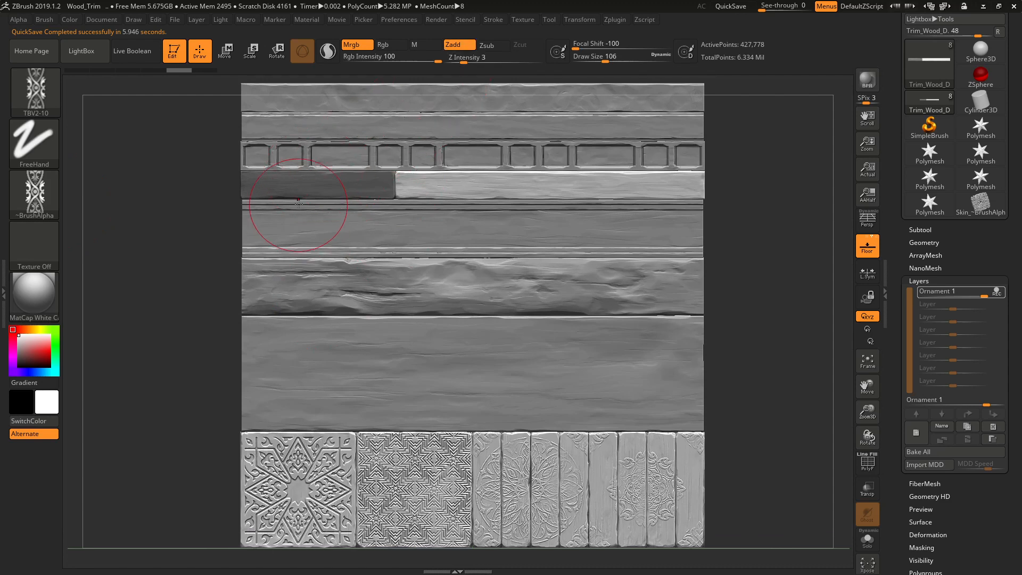
shift+drag(340, 185, 752, 183)
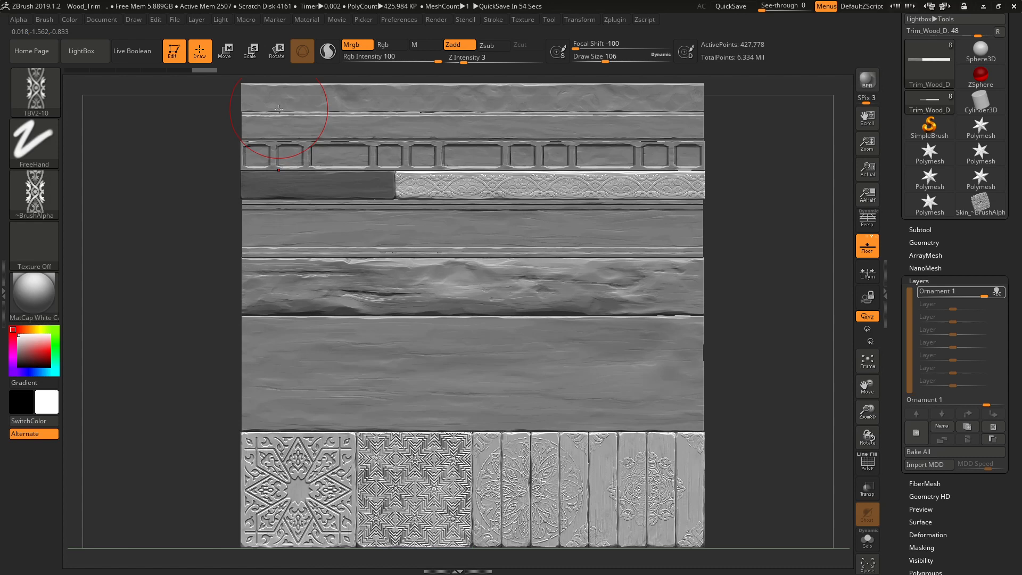
key(ctrl+z)
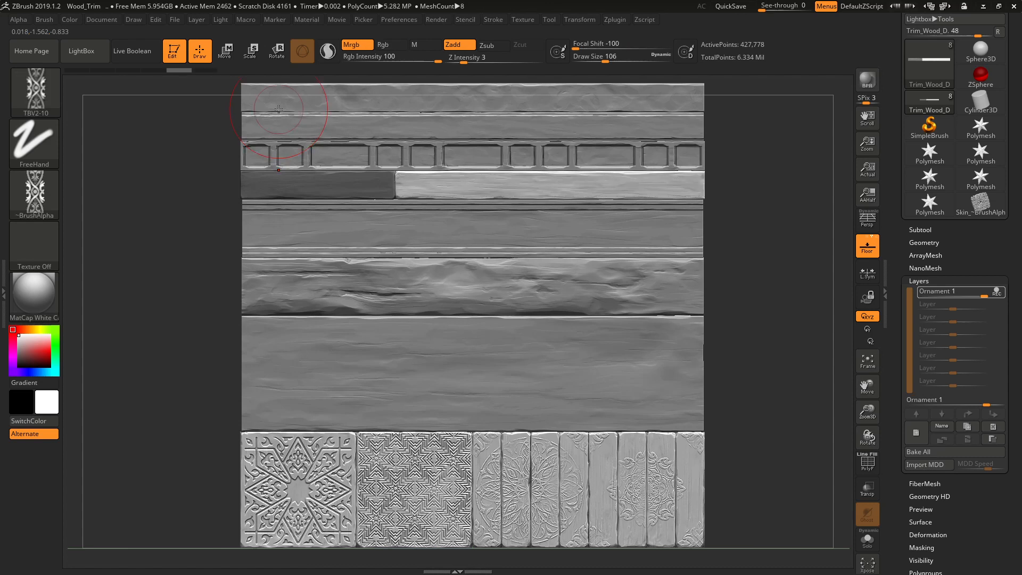
drag(345, 184, 737, 183)
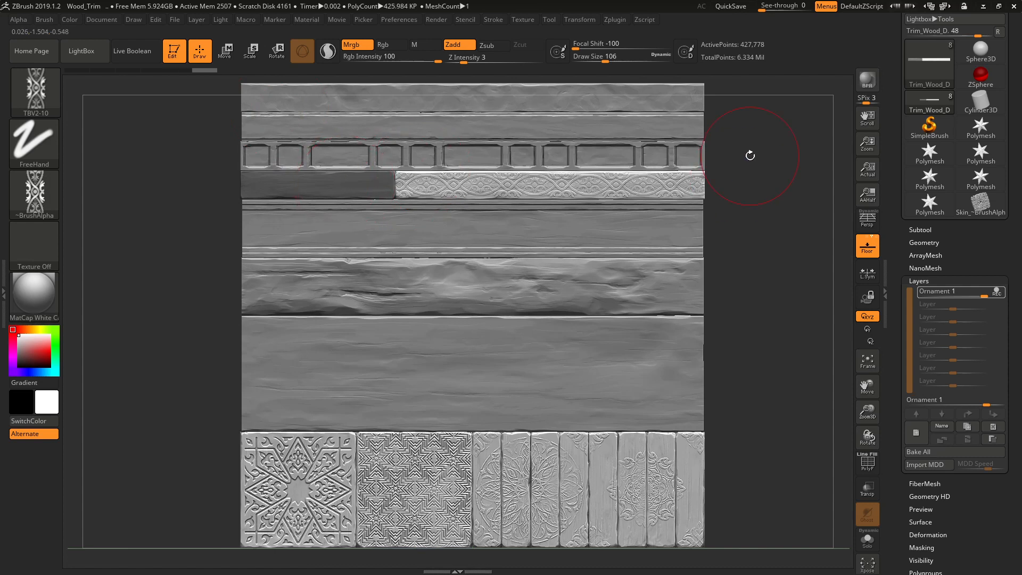
key(ctrl+z)
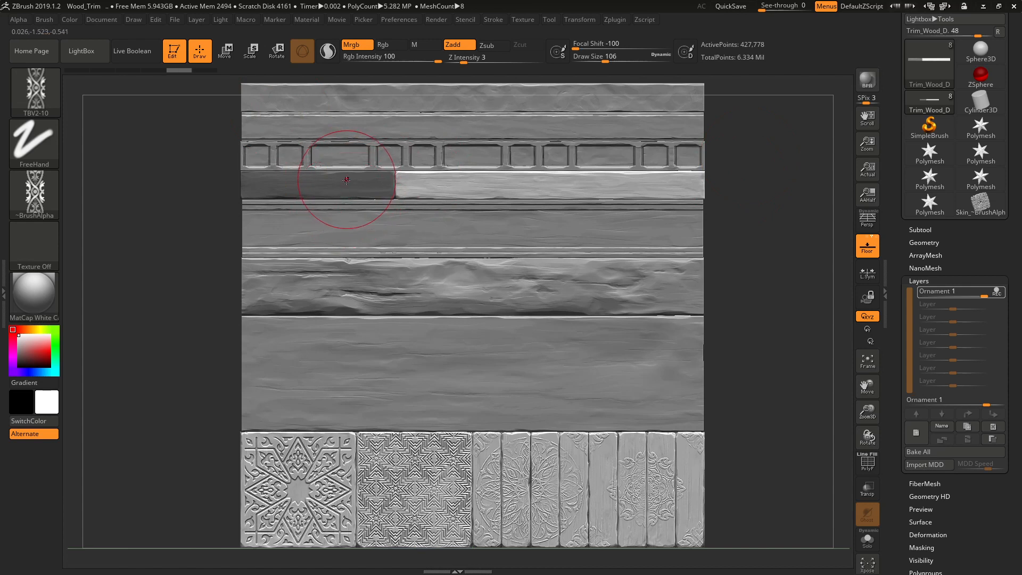
mouse_move(343, 184)
mouse_down()
mouse_move(738, 184)
mouse_move(752, 182)
mouse_move(757, 160)
mouse_up()
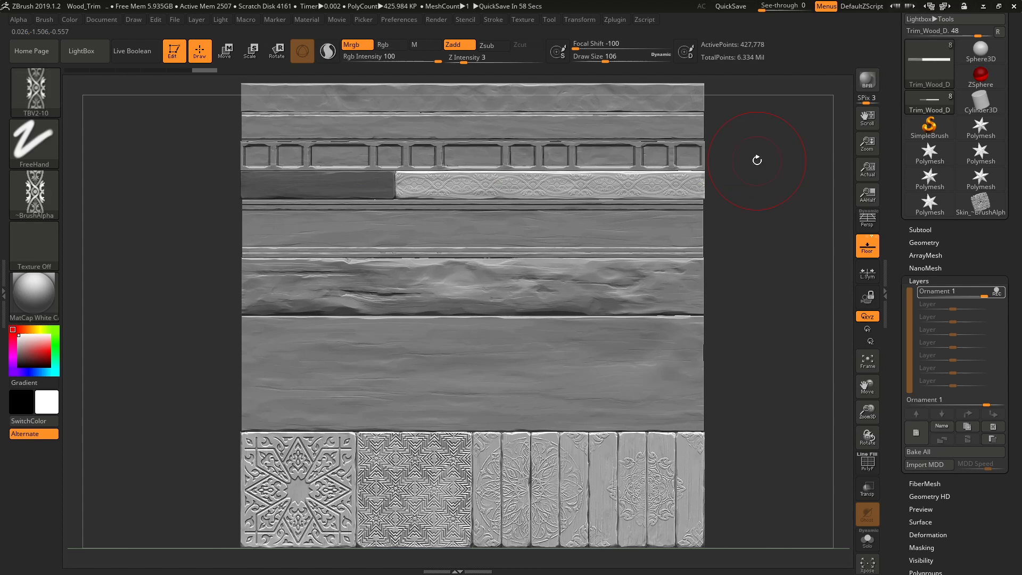
key(ctrl+z)
key(ctrl+z)
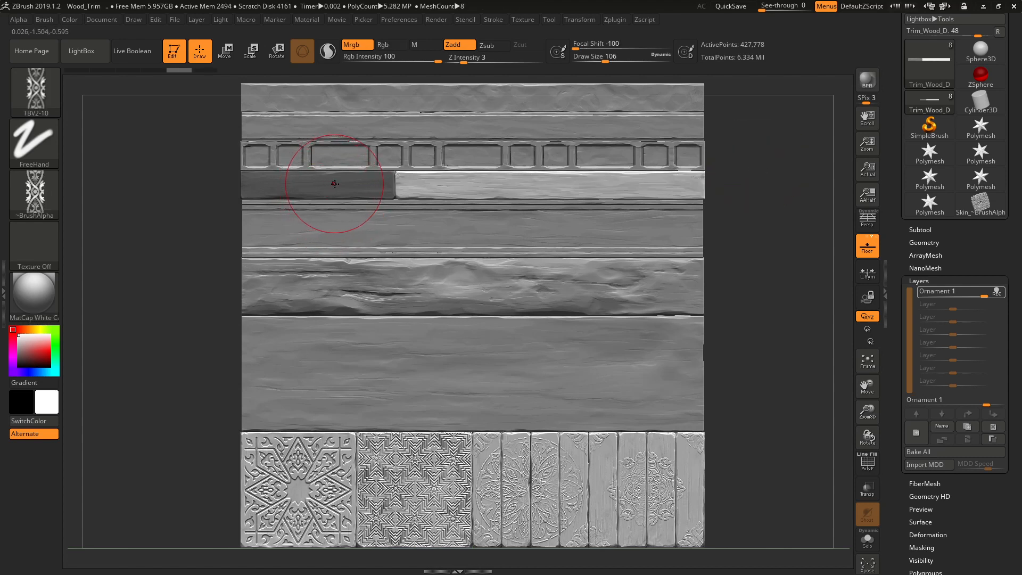
drag(344, 183, 743, 183)
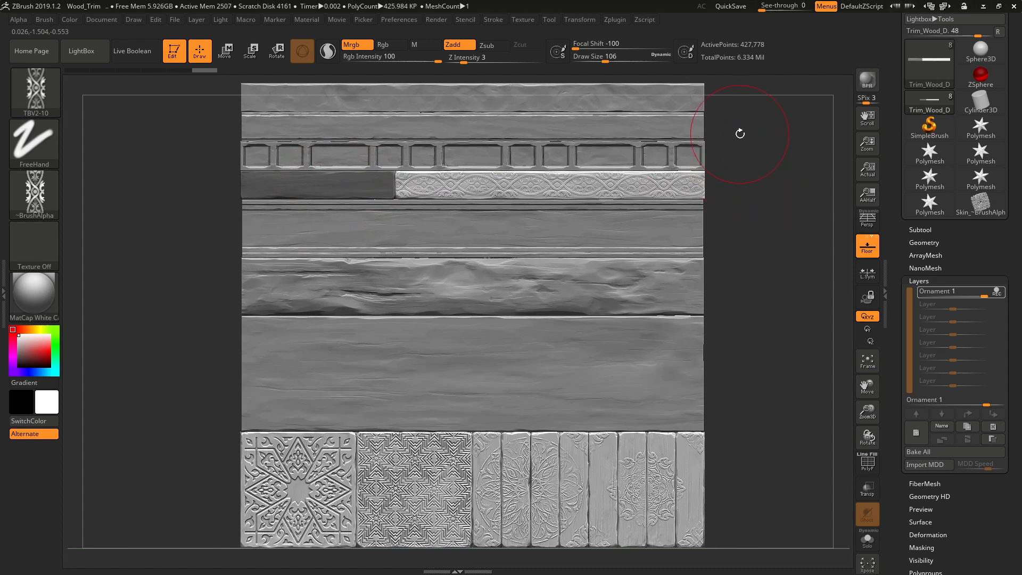
key(ctrl+z)
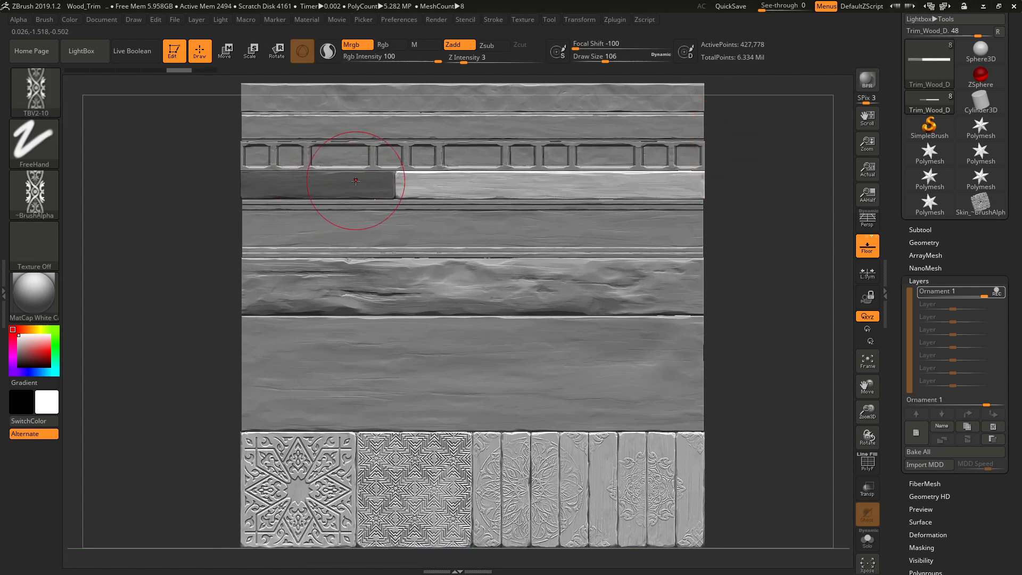
mouse_move(352, 184)
mouse_down()
mouse_move(606, 199)
mouse_move(742, 182)
mouse_move(745, 160)
mouse_up()
key(ctrl+z)
key(ctrl+shift+z)
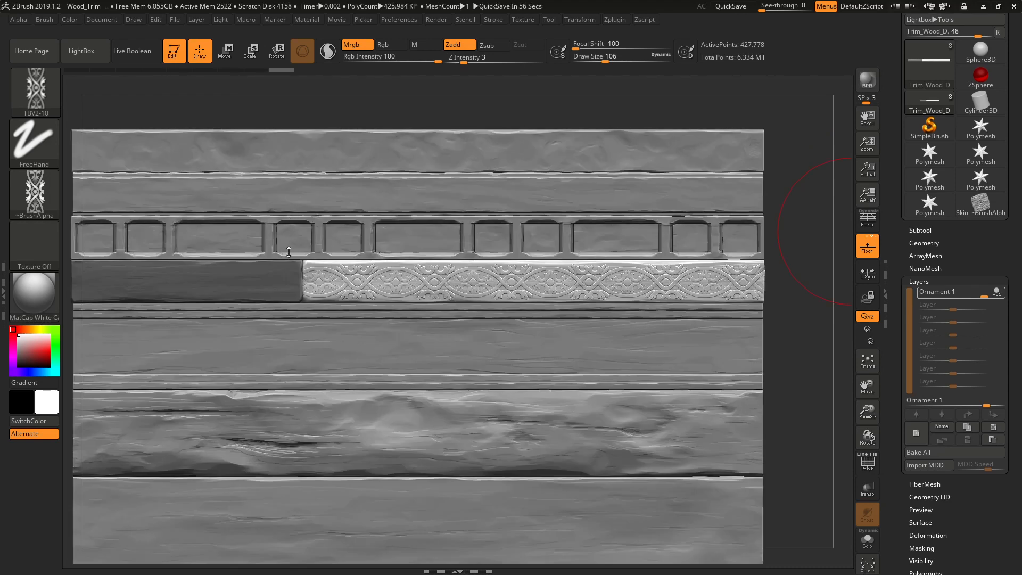
Clear the mask from the shorter board beside the carved one and reduce the draw size to 66
right_drag(442, 280, 388, 267)
key(space)
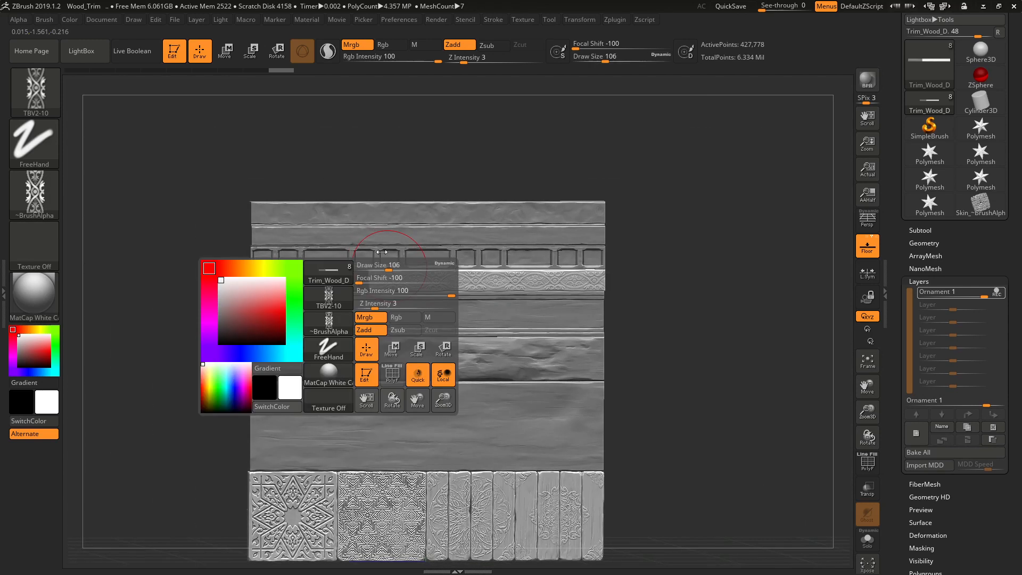
mouse_move(392, 228)
ctrl+right_down()
mouse_move(456, 233)
mouse_move(342, 240)
ctrl+right_up()
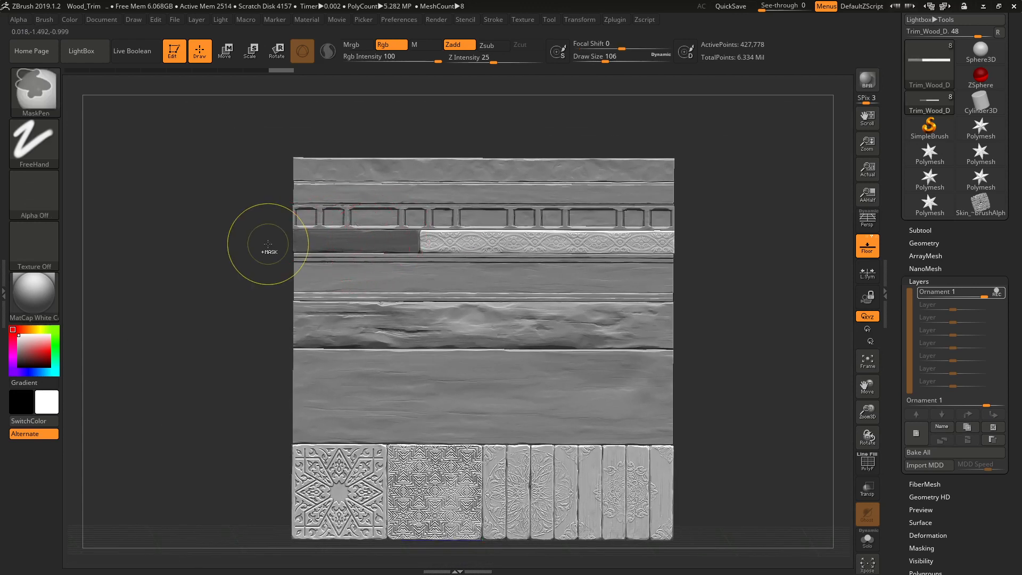
ctrl+drag(259, 246, 259, 237)
ctrl+right_drag(287, 226, 297, 196)
key(bracketleft)
key(bracketleft)
key(bracketleft)
key(bracketleft)
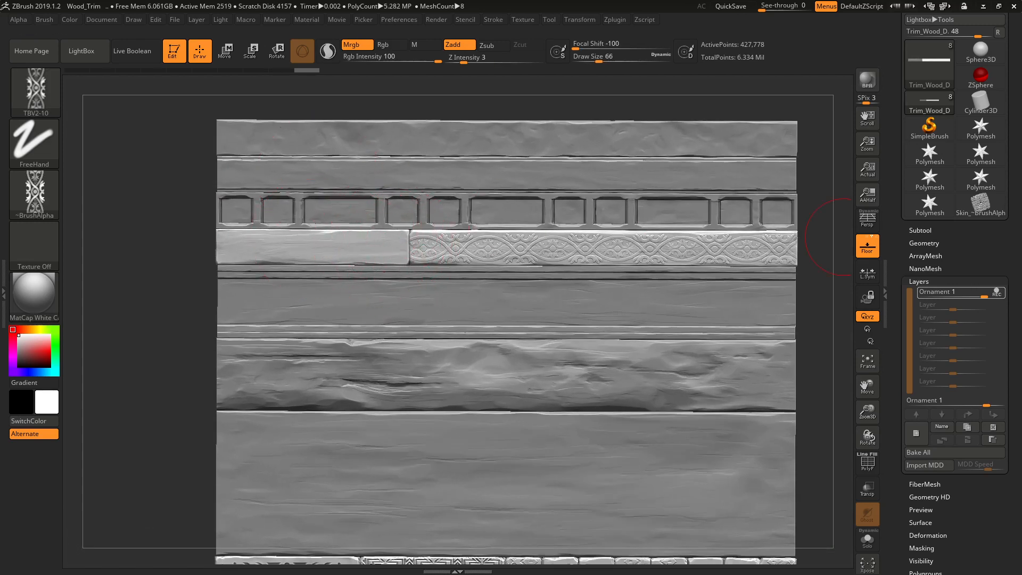
Switch to the reference board and examine the carved wooden ceiling beams up close
key(alt+Tab)
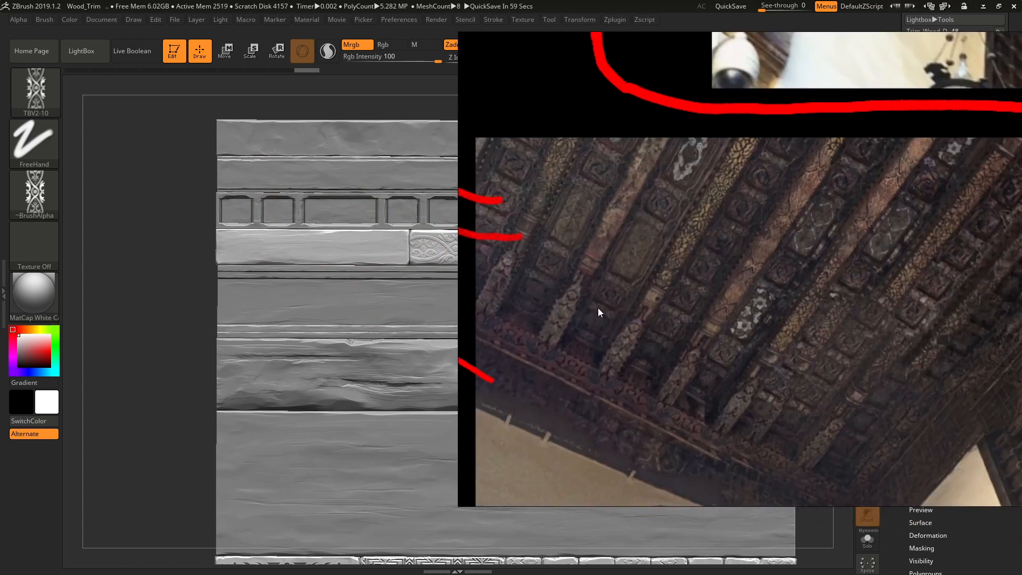
scroll(598, 308, up, 3)
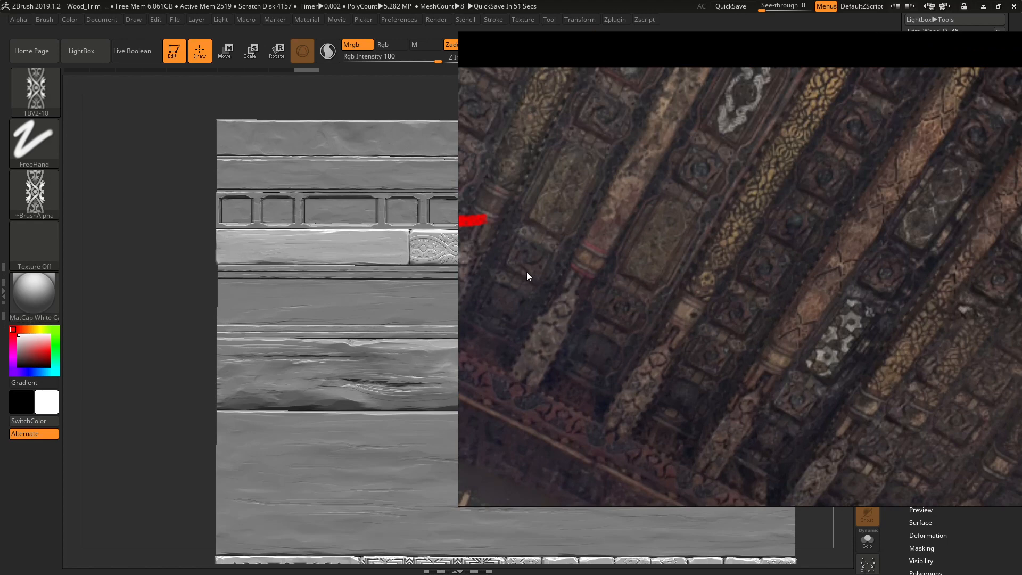
key(alt+Tab)
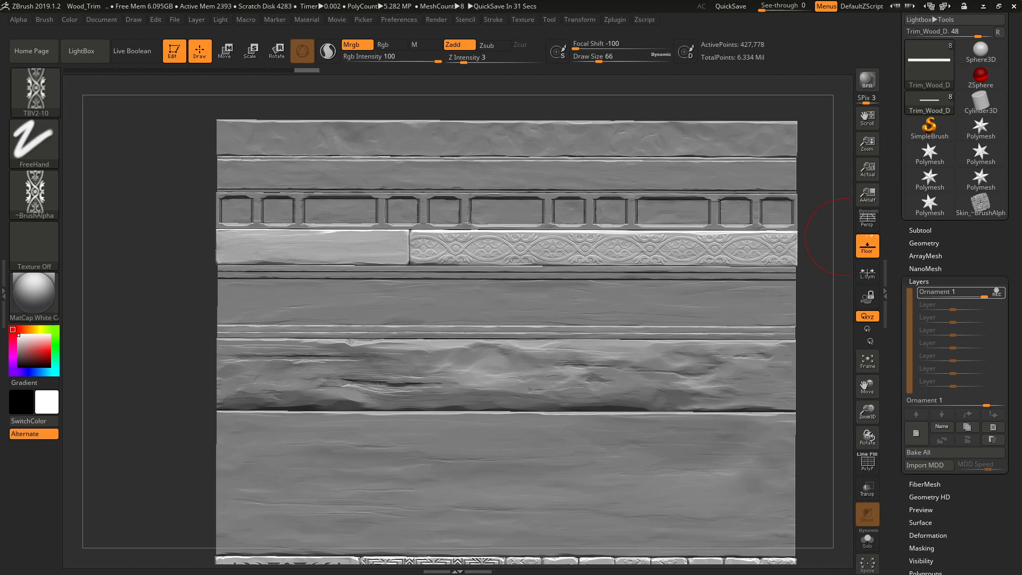
Switch to File Explorer, browse the ornament(1) folder's patterns, and preview the border ornaments in CG (12).png
drag(1021, 4, 600, 0)
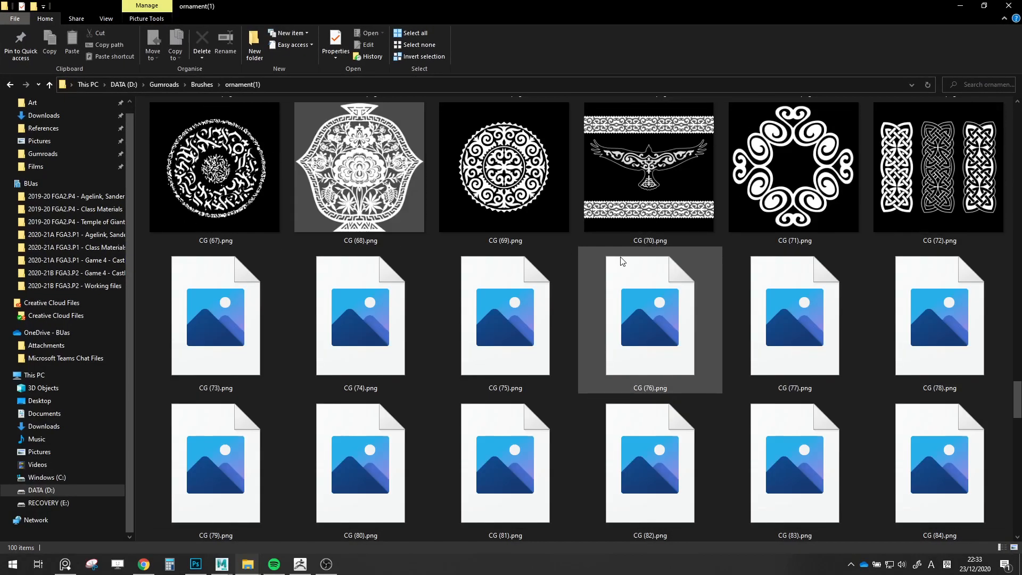
scroll(630, 263, down, 3)
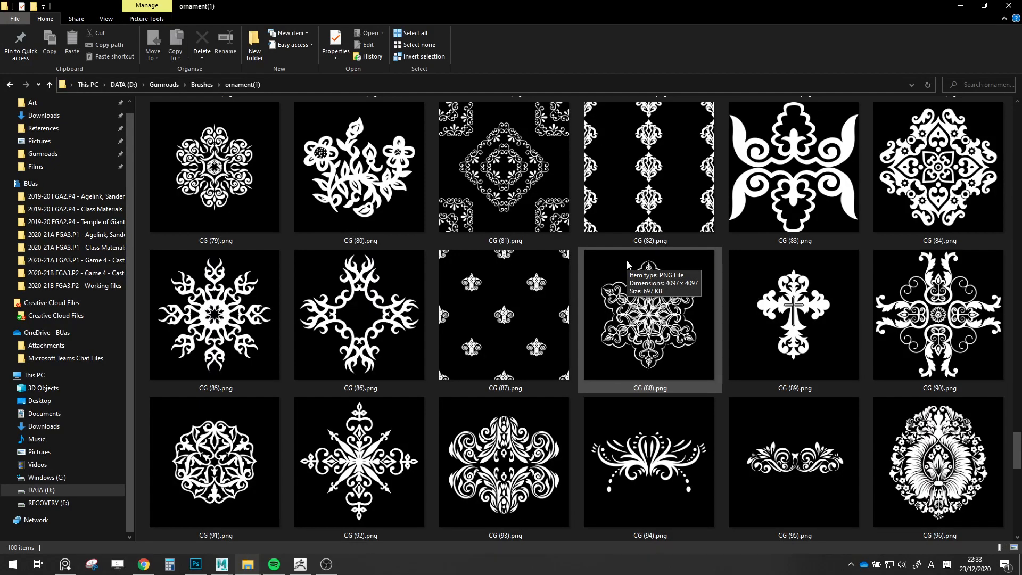
scroll(628, 265, down, 2)
scroll(627, 261, up, 10)
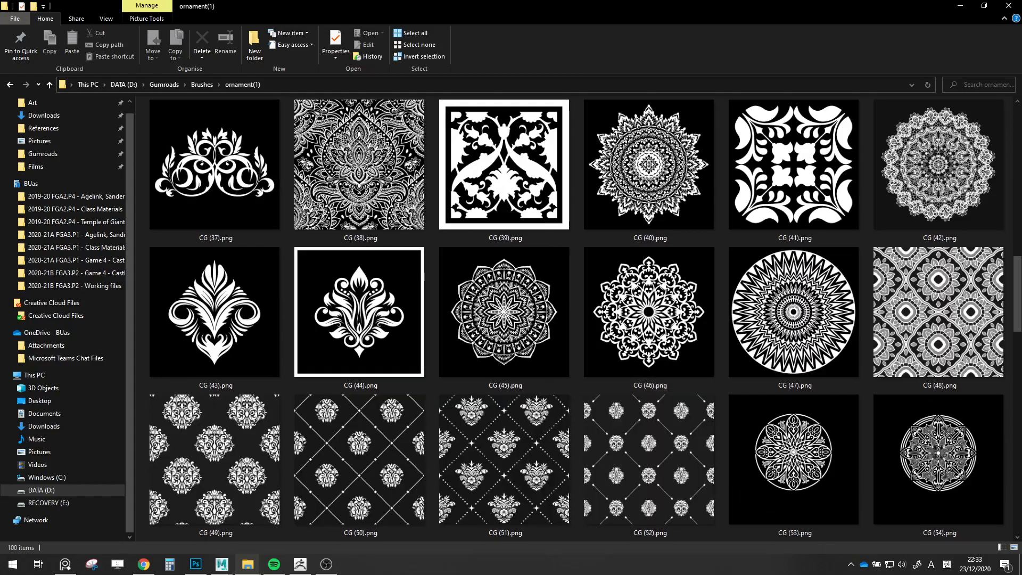
scroll(420, 279, up, 8)
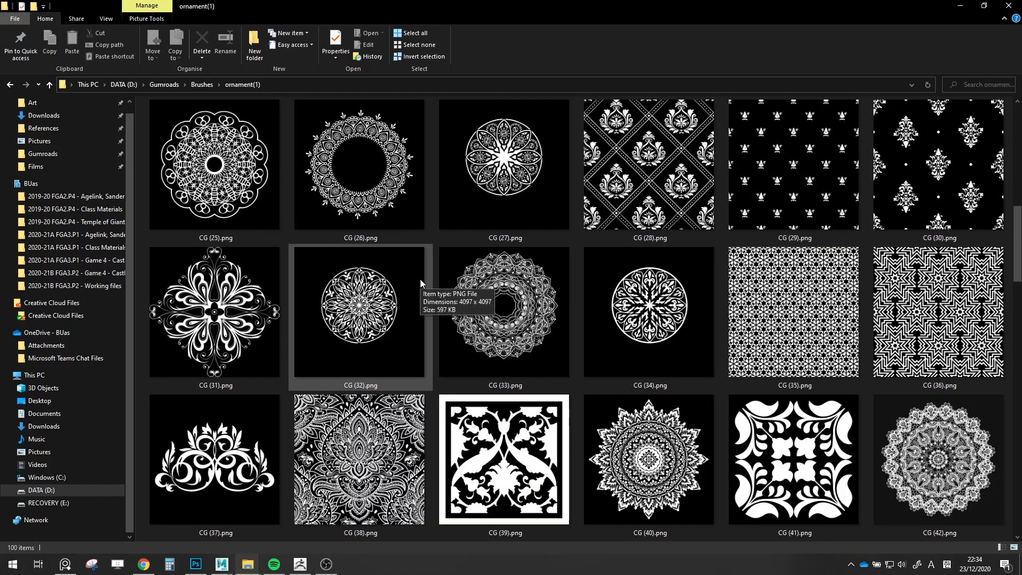
scroll(447, 293, up, 2)
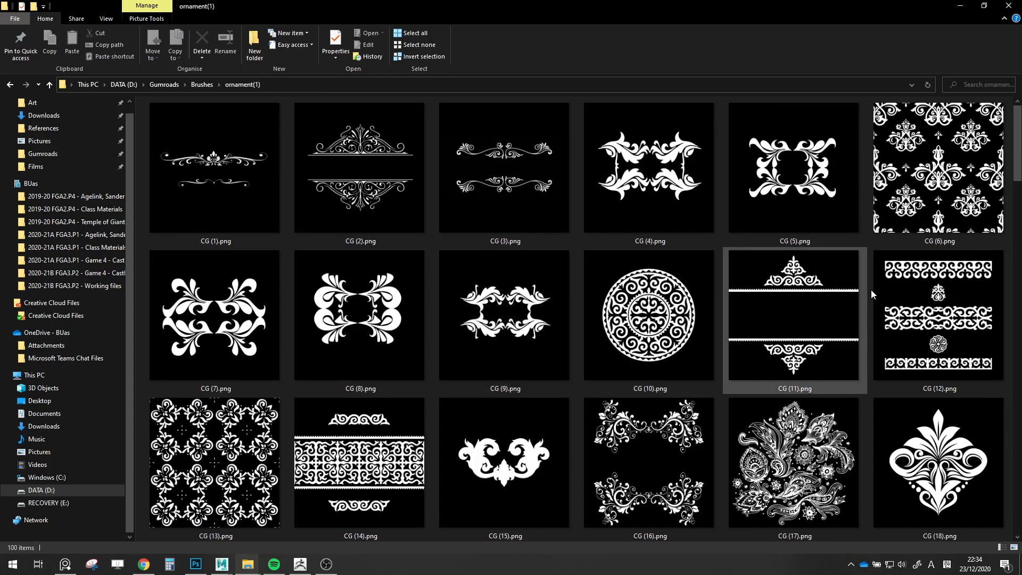
double_click(894, 287)
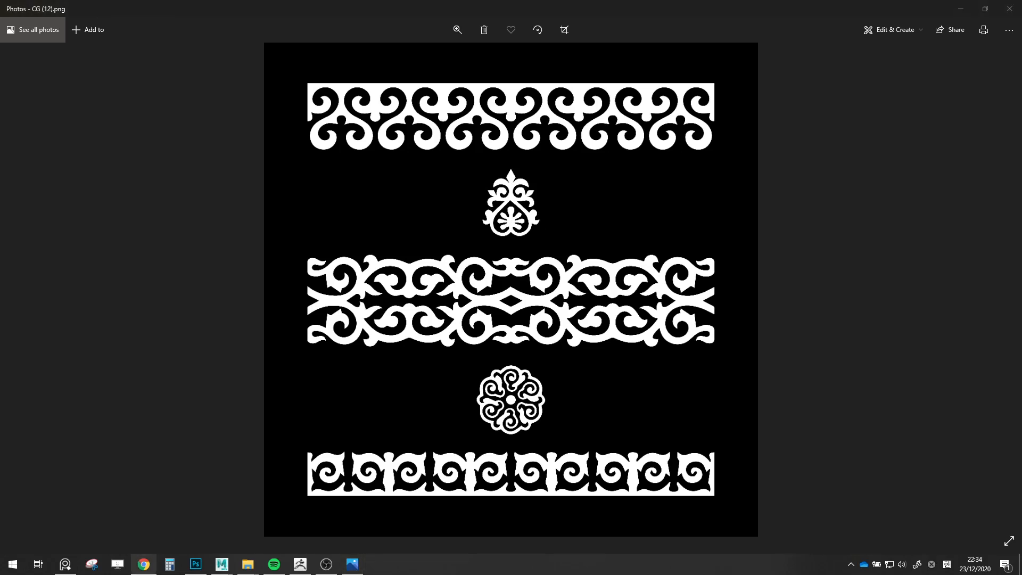
click(1010, 8)
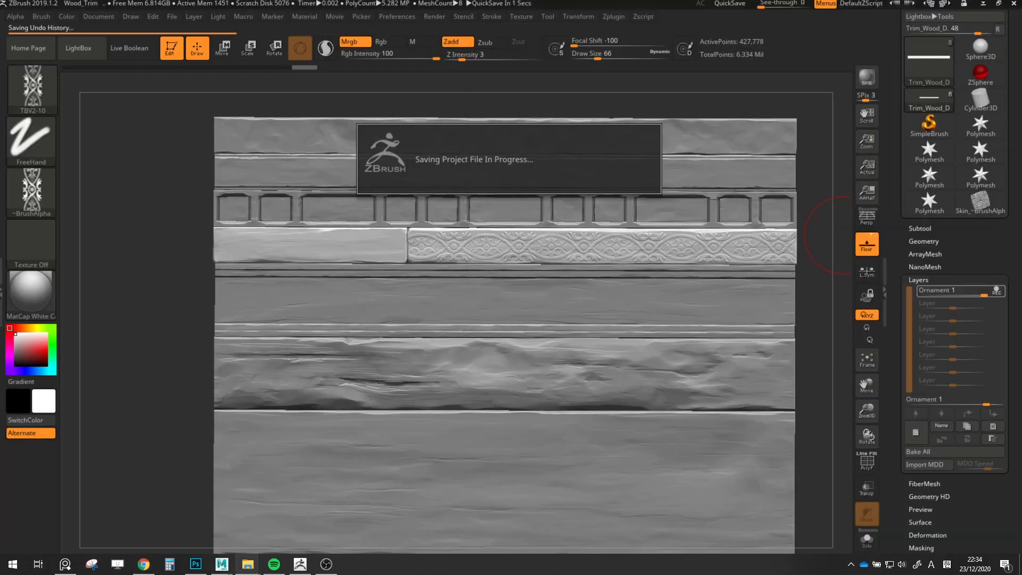
Replace the TBV2-10 brush with the Standard brush for stamping single ornaments
click(37, 193)
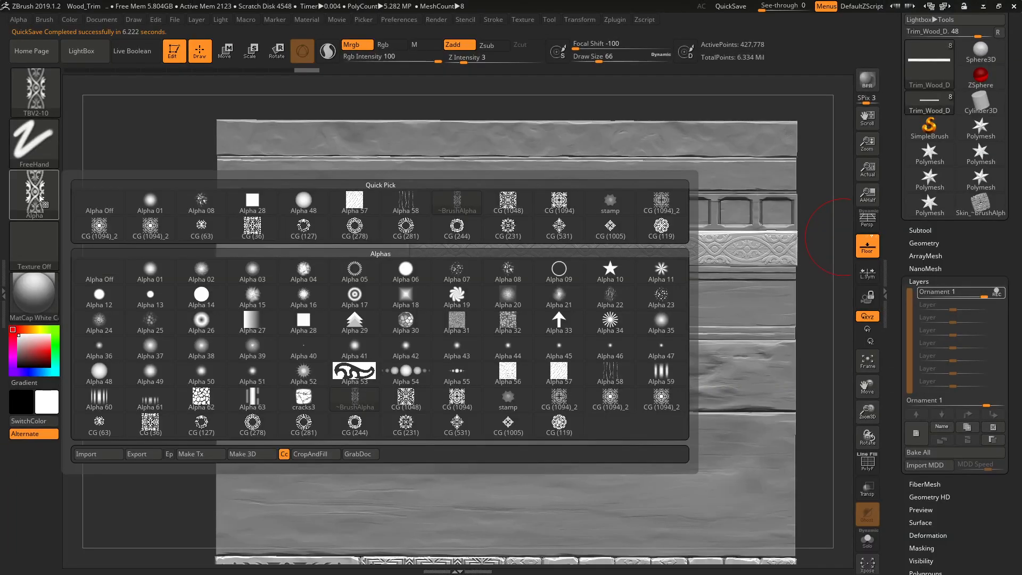
click(34, 108)
click(40, 101)
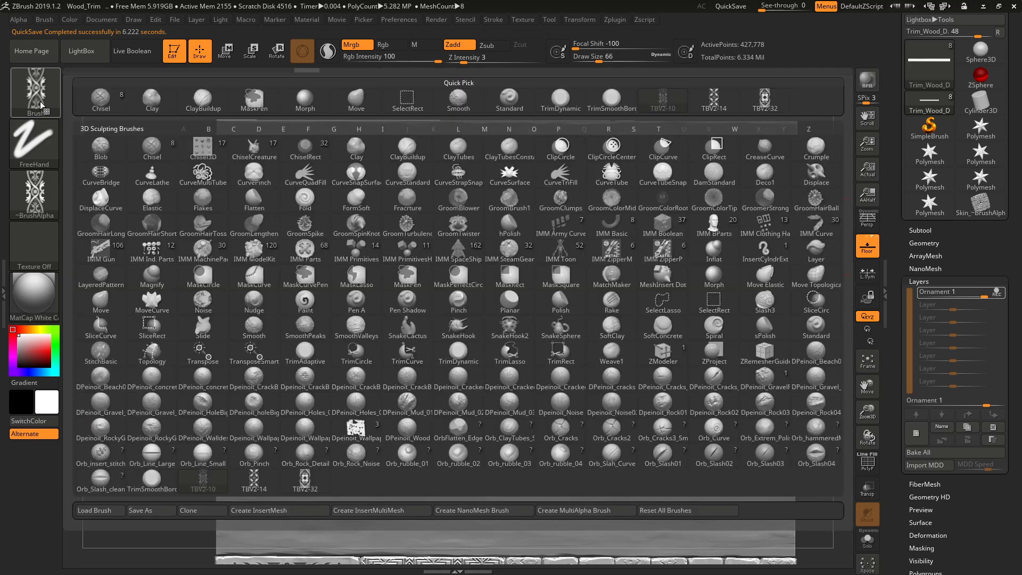
key(b)
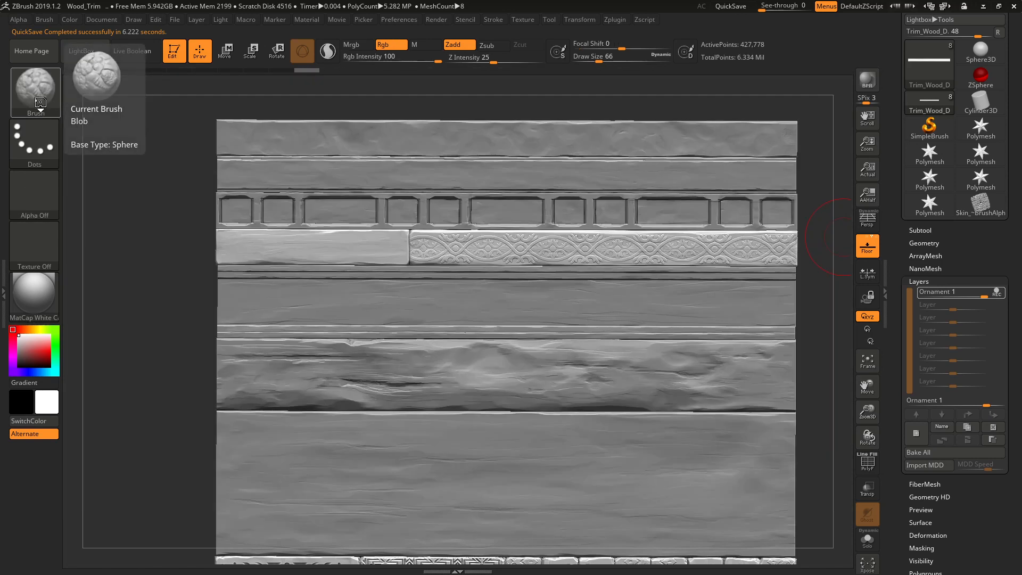
click(40, 101)
click(91, 108)
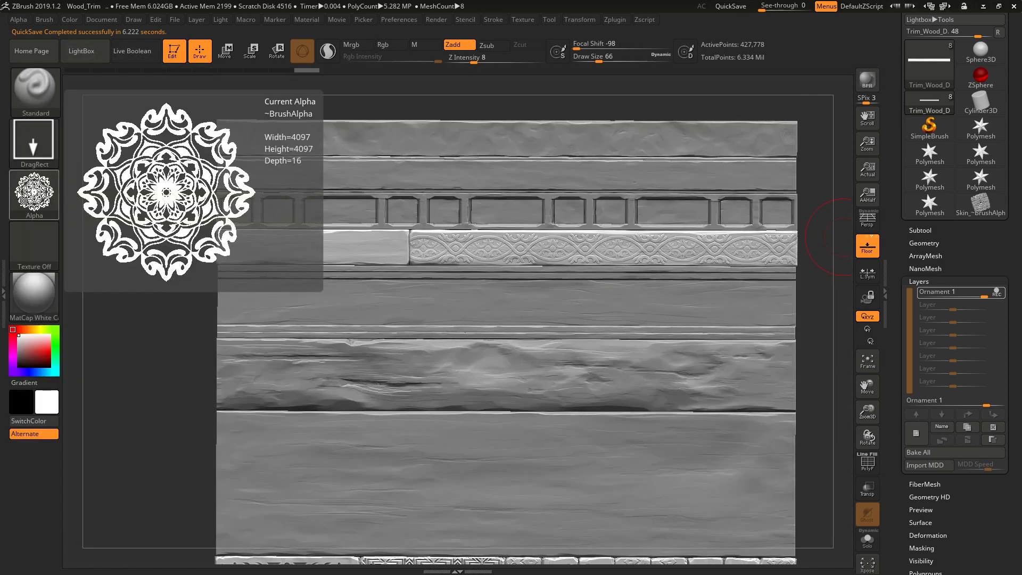
Browse the ornament(1) folder inside Brushes and import CG (12).png as the brush alpha
click(34, 192)
click(37, 208)
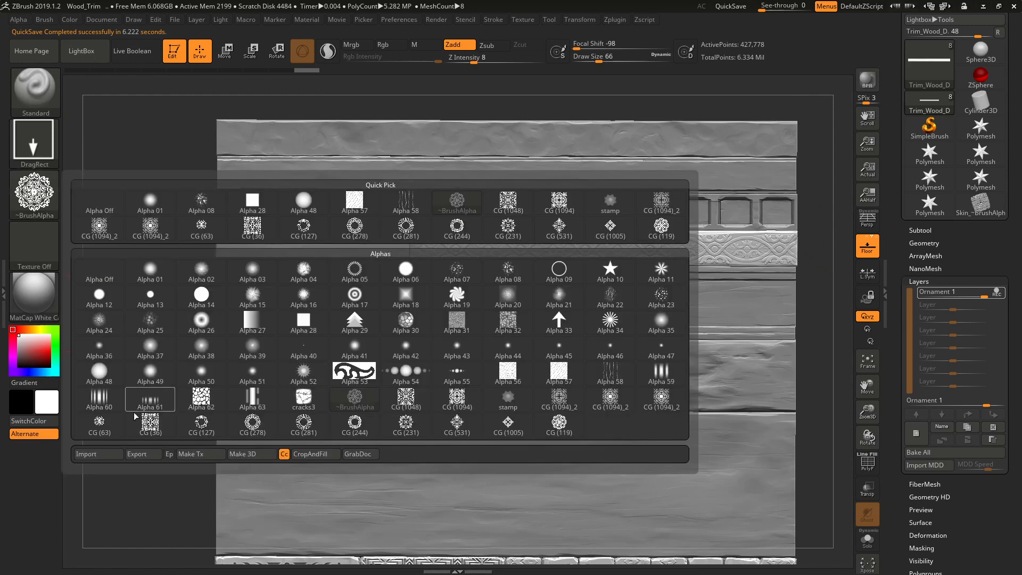
click(85, 454)
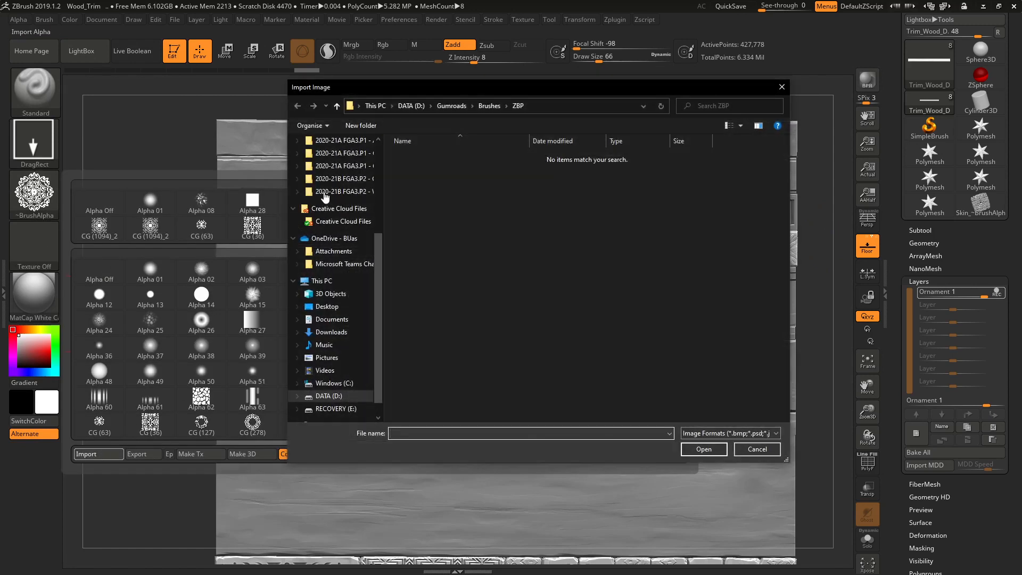
click(488, 105)
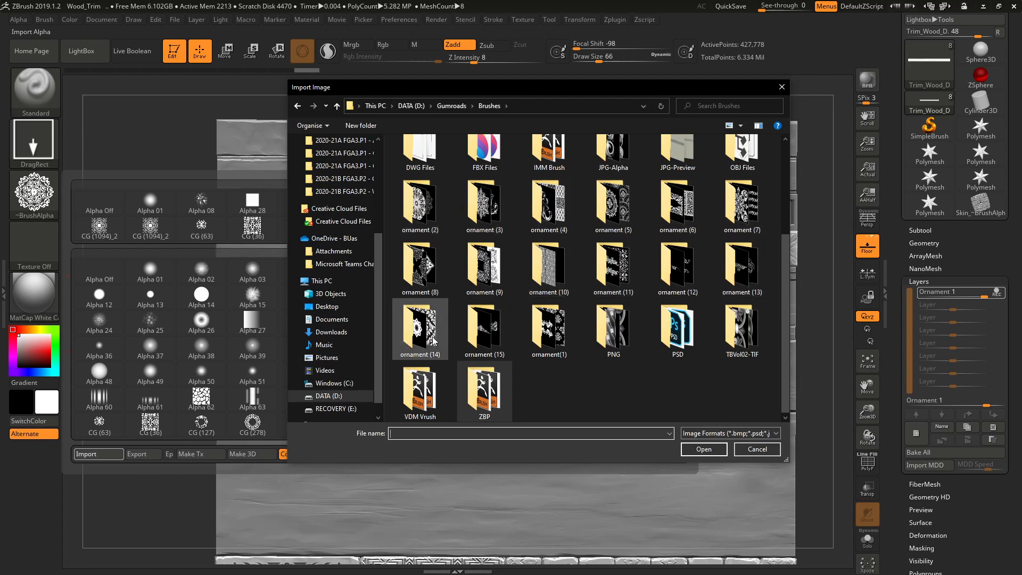
double_click(558, 346)
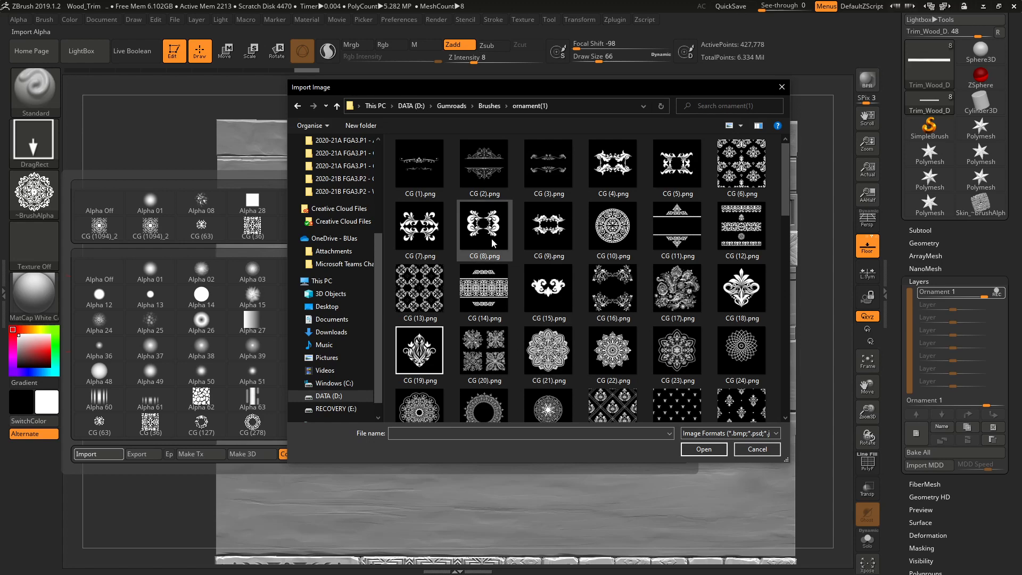
scroll(498, 247, down, 5)
scroll(495, 243, down, 6)
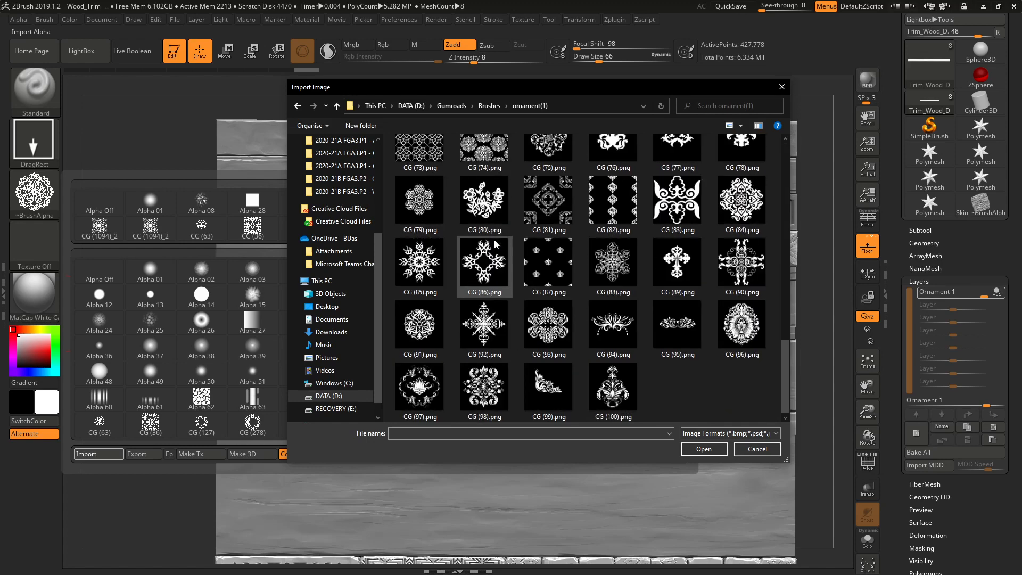
scroll(495, 244, up, 2)
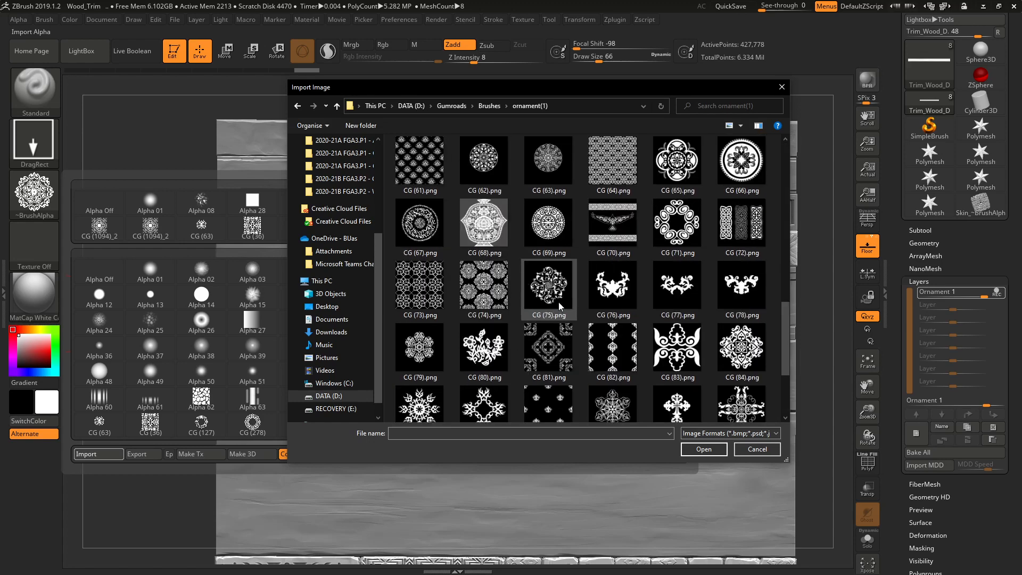
scroll(559, 306, up, 10)
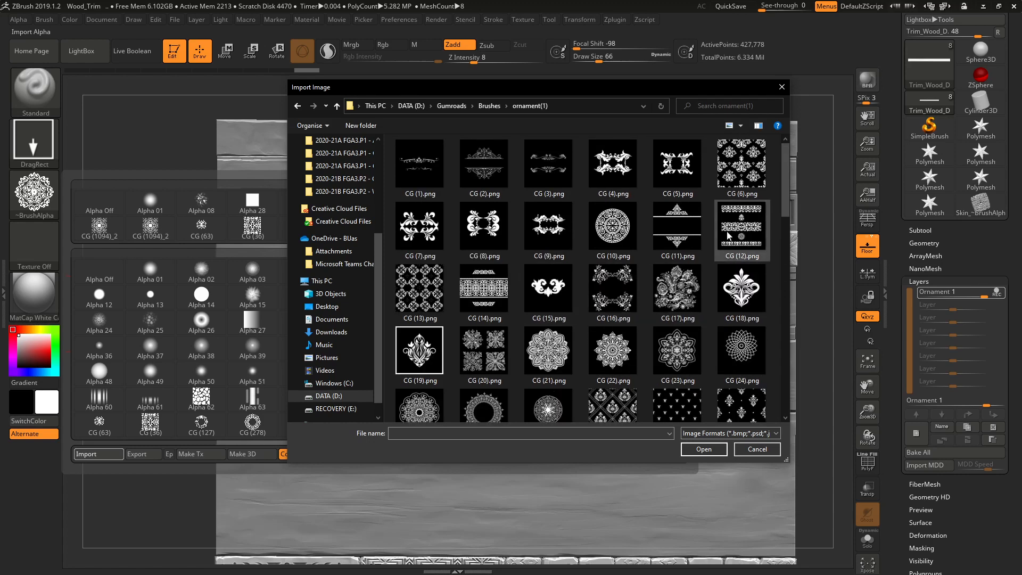
double_click(730, 236)
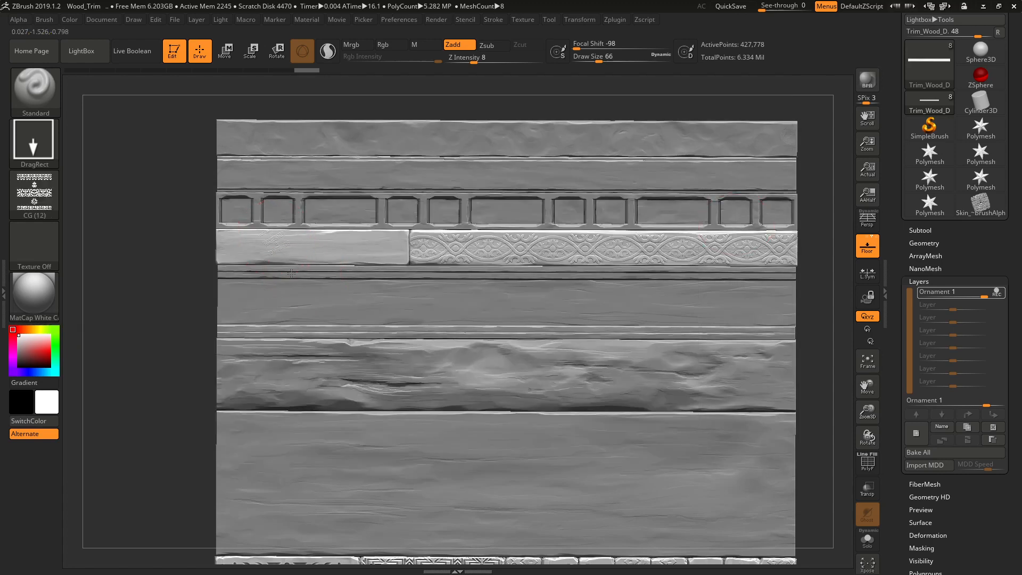
Try stamping the CG (12) floral motif on the shorter board, inside a round spot isolated with an inverted mask, at Z Intensity 8
mouse_move(291, 273)
mouse_down()
mouse_move(349, 277)
mouse_move(430, 244)
mouse_up()
key(ctrl+z)
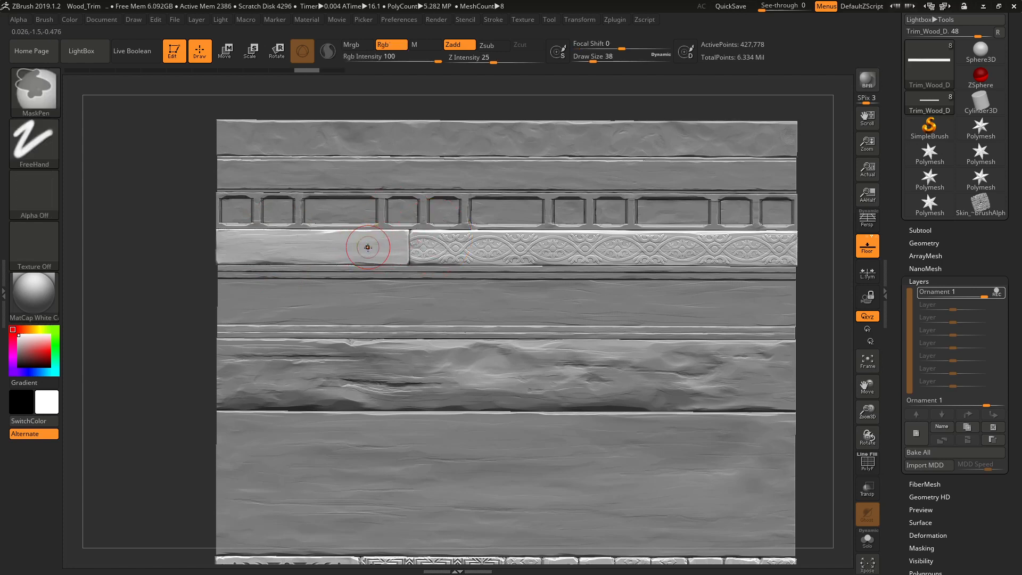
ctrl+drag(367, 243, 366, 249)
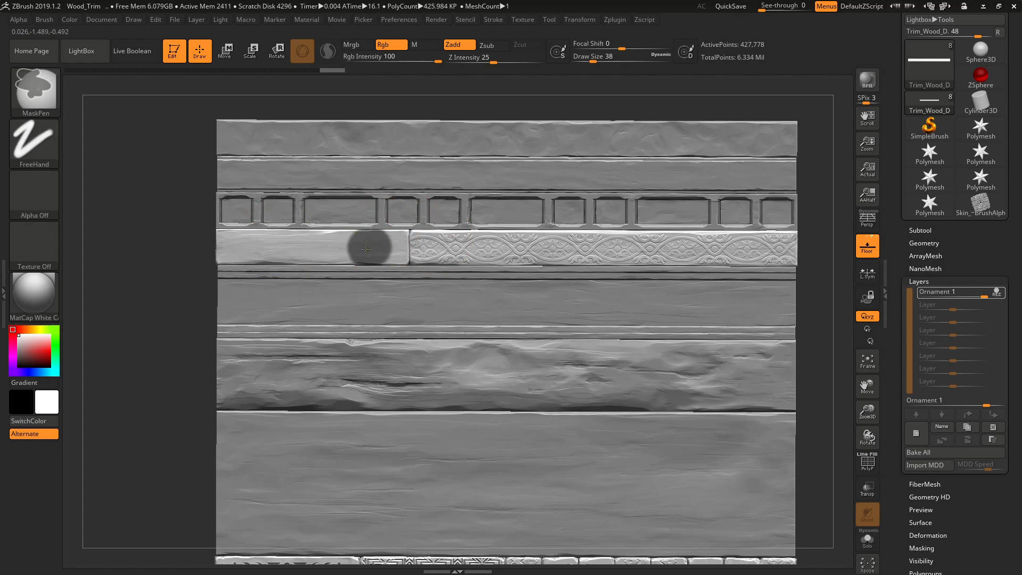
ctrl+click(367, 247)
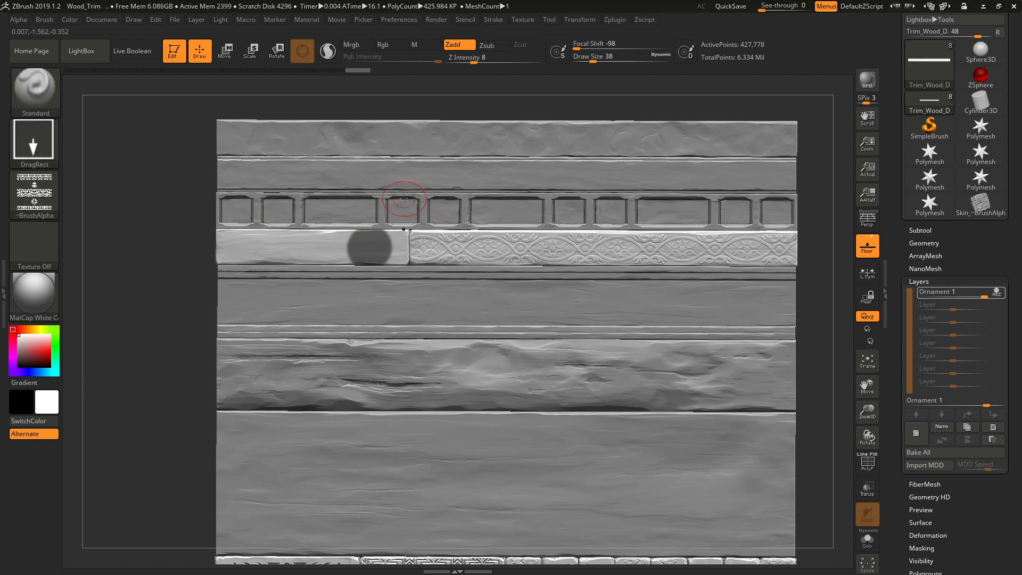
key(ctrl+i)
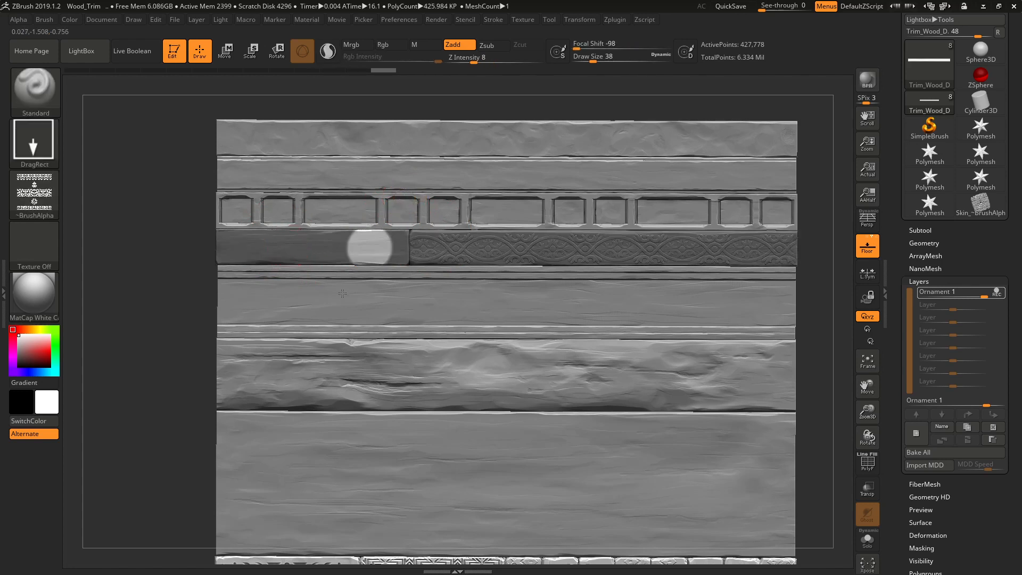
drag(393, 325, 503, 339)
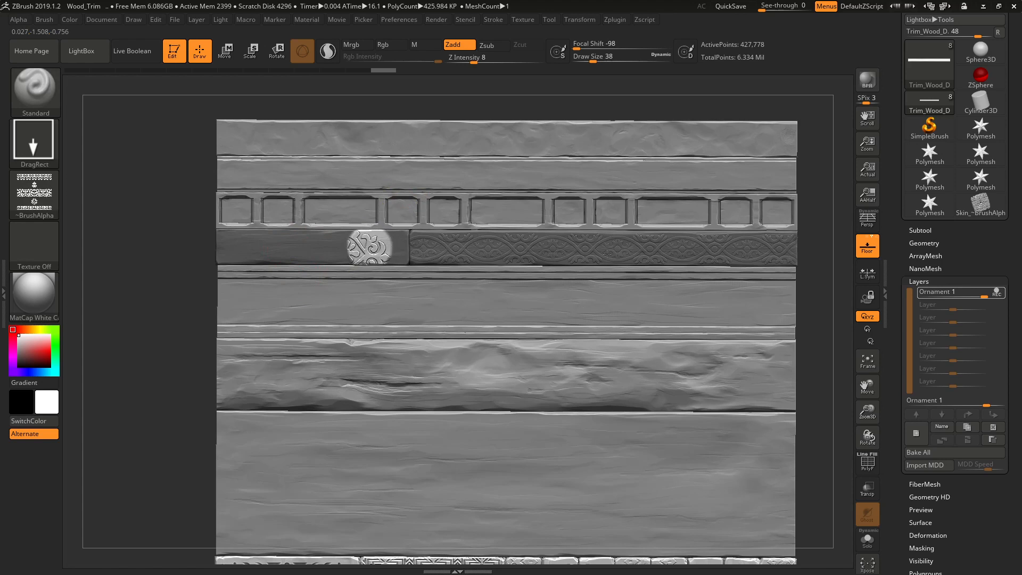
key(ctrl+z)
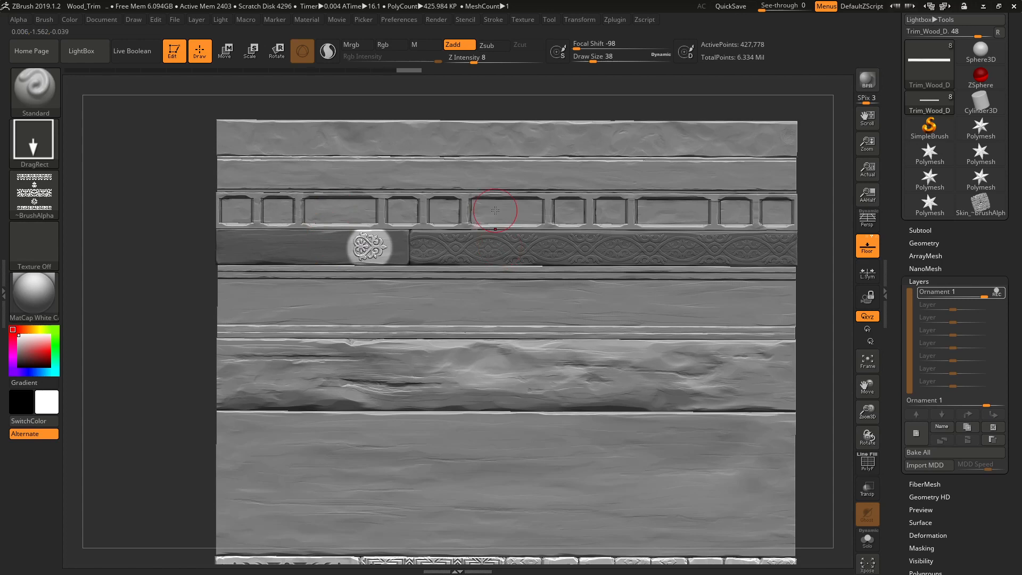
Redo the floral stamp in the round spot at Z Intensity 5 and clear the mask
scroll(353, 241, up, 5)
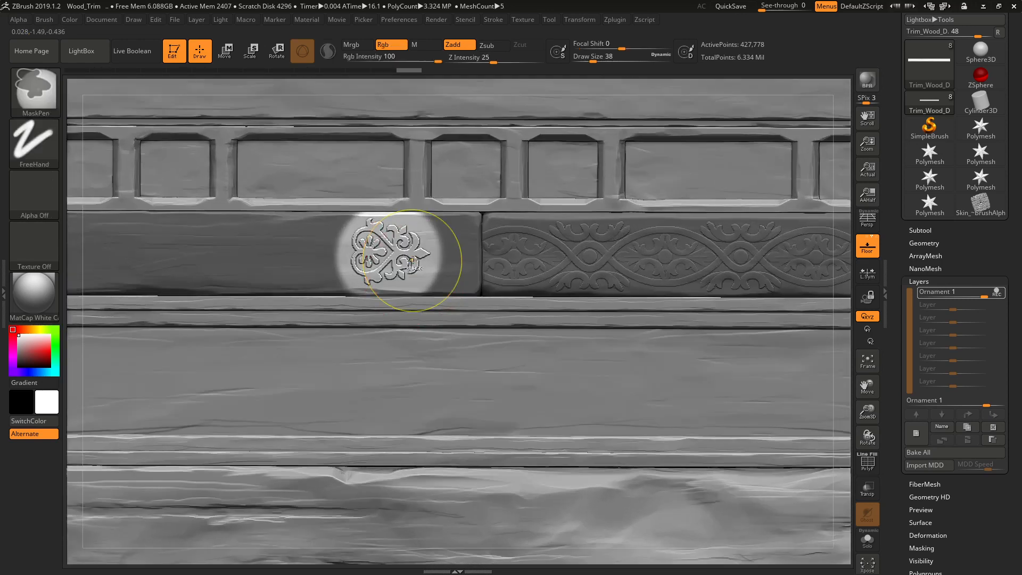
key(ctrl+z)
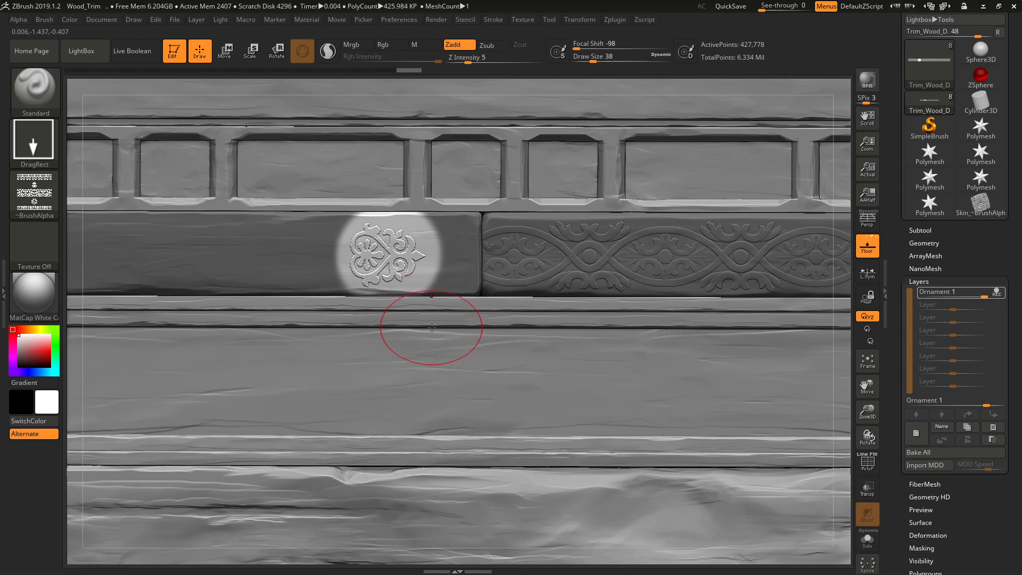
key(space)
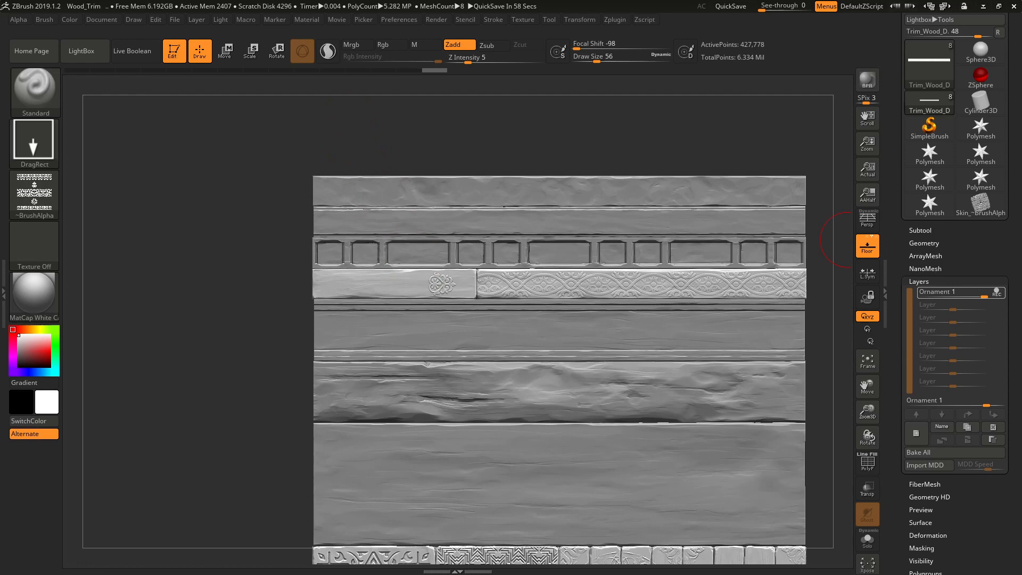
Undo the floral stamp on the shorter board and clear the mask around it
scroll(423, 286, up, 5)
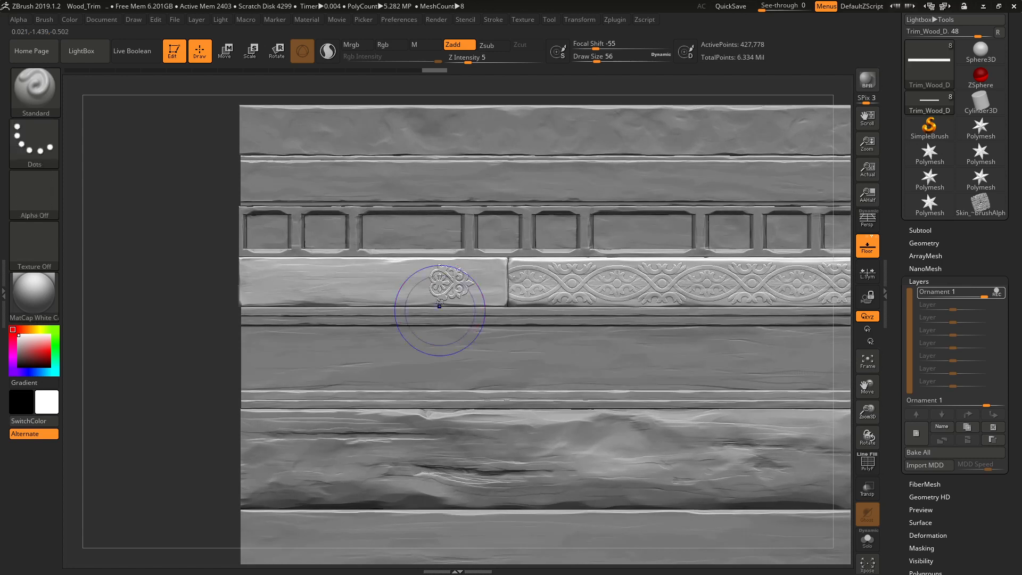
key(ctrl+h)
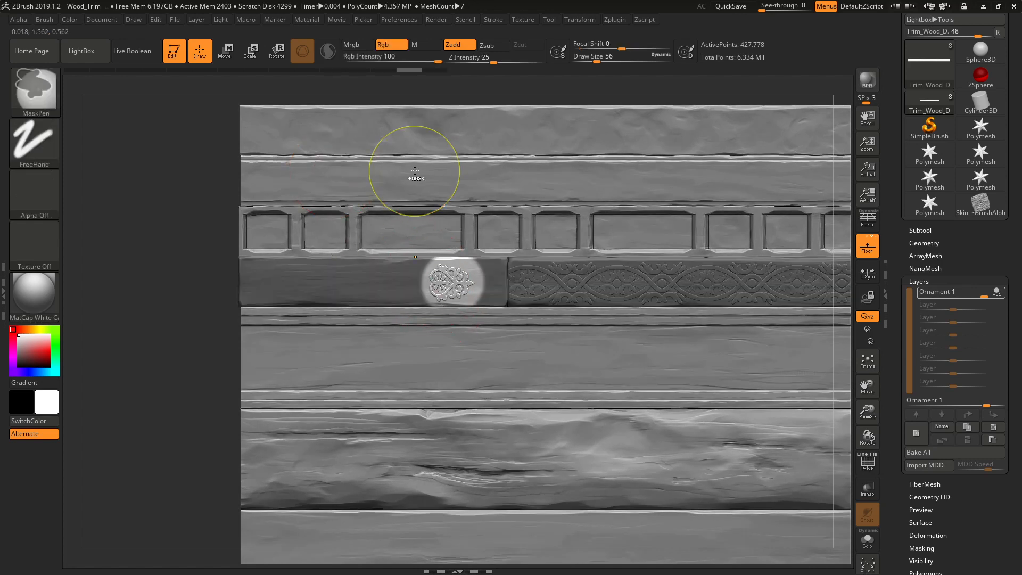
key(ctrl+z)
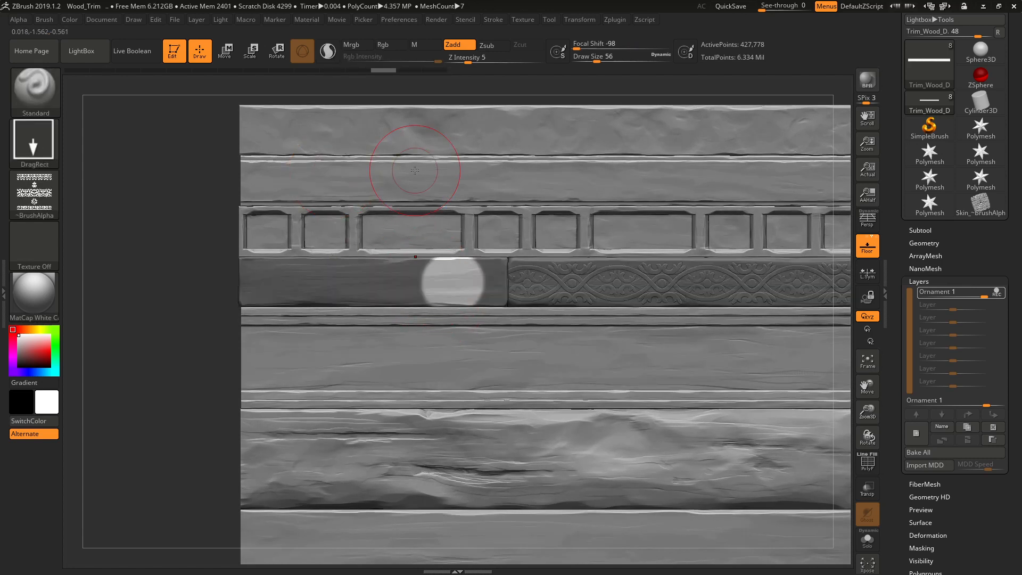
ctrl+drag(193, 261, 194, 297)
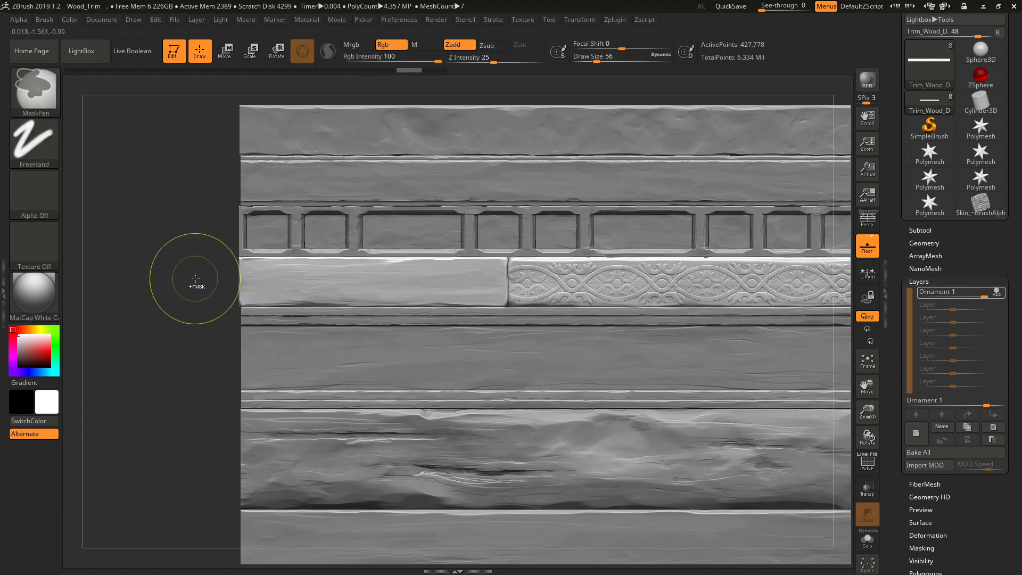
Mask a soft round spot on the shorter board at draw size 44, re-placing it once, and invert the mask
ctrl+click(429, 280)
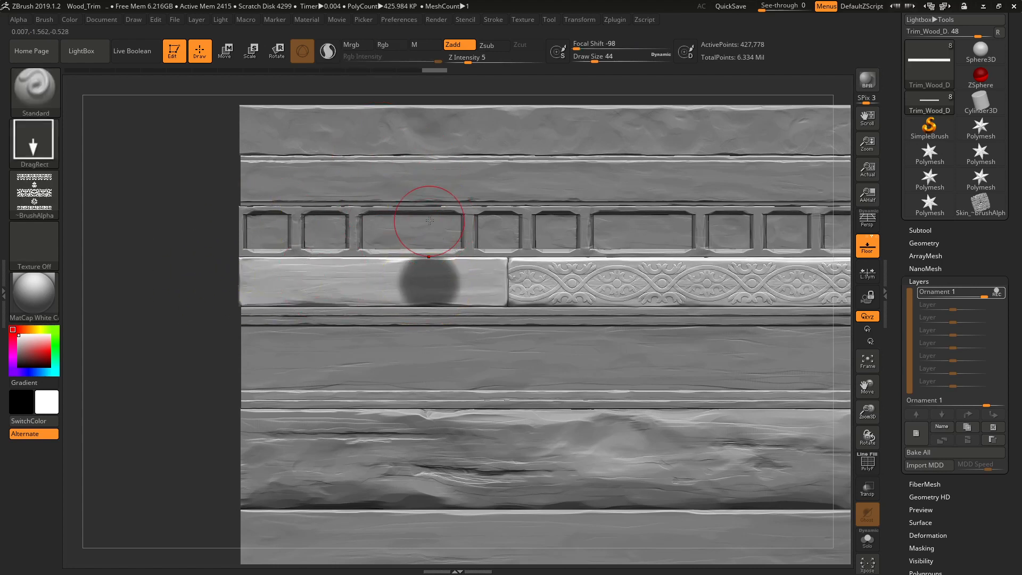
key(ctrl+z)
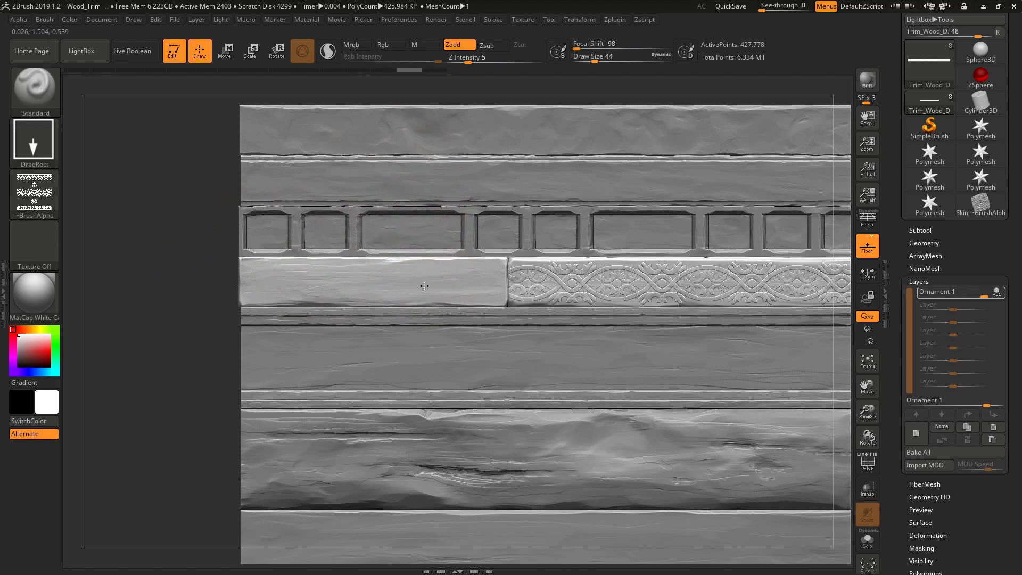
ctrl+click(426, 282)
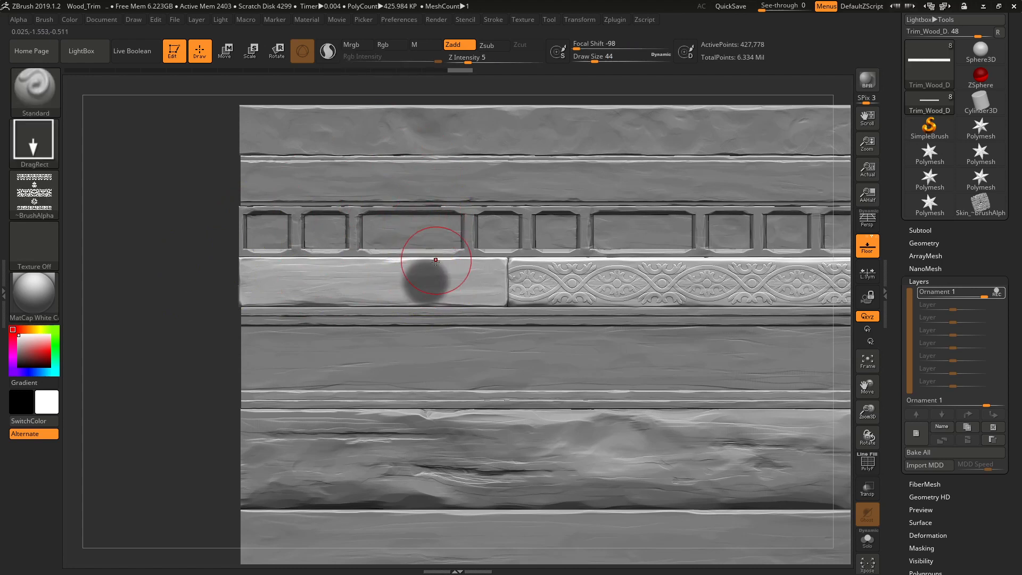
key(ctrl+i)
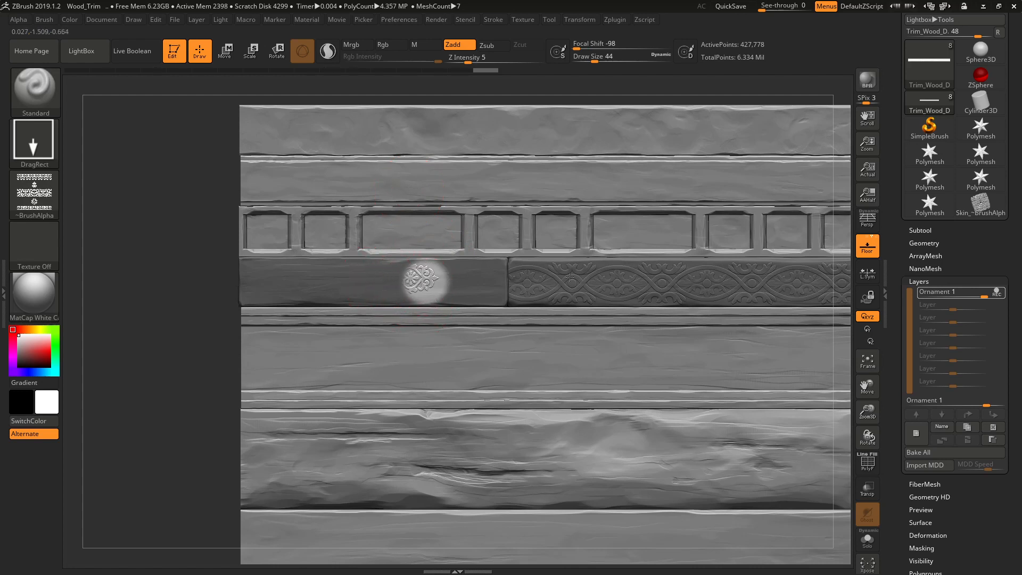
Stamp the CG (12) floral motif centred in the unmasked round spot at Z Intensity 5, undoing and redrawing as needed, and clear the mask
key(ctrl+z)
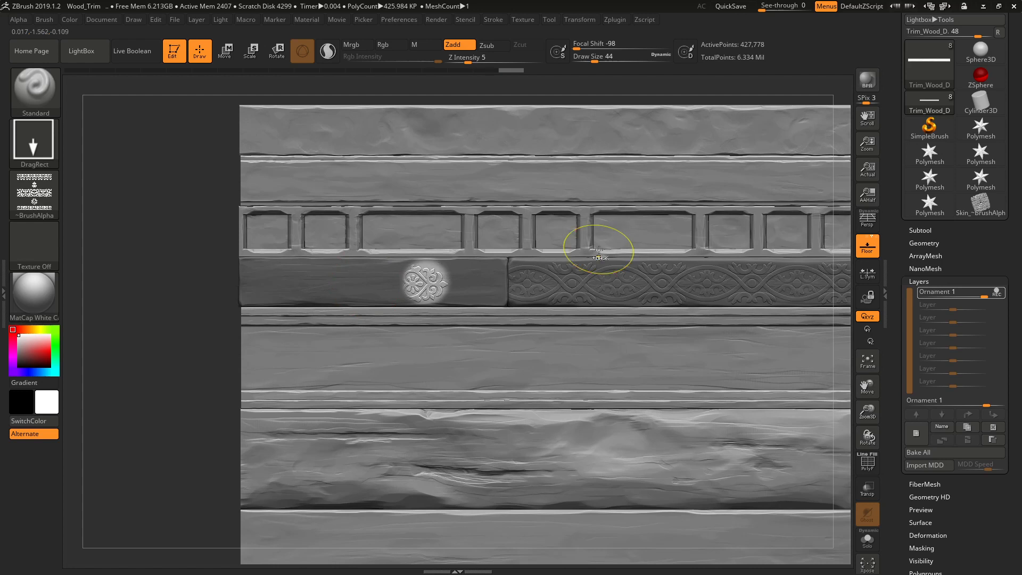
key(ctrl+z)
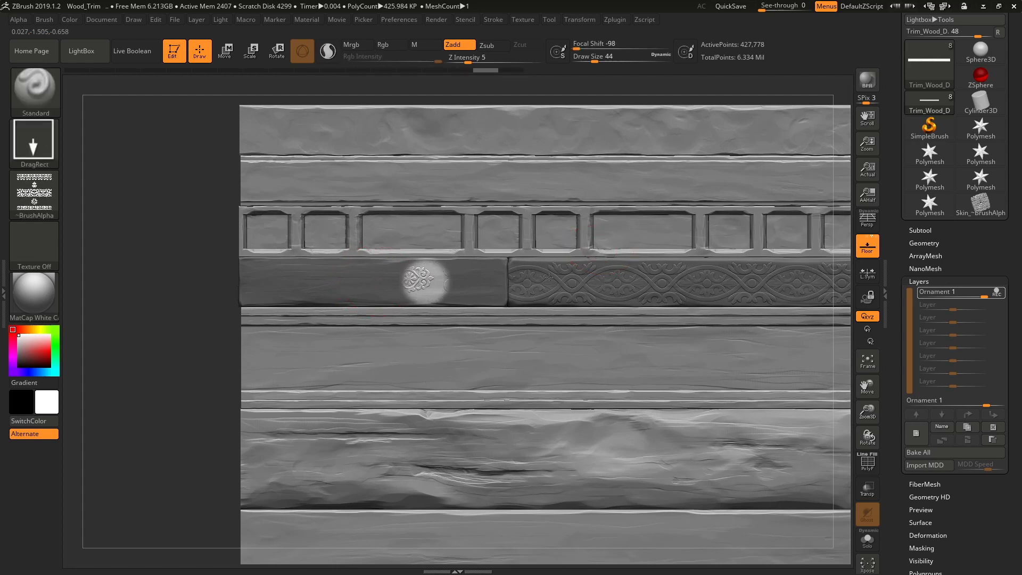
key(ctrl+z)
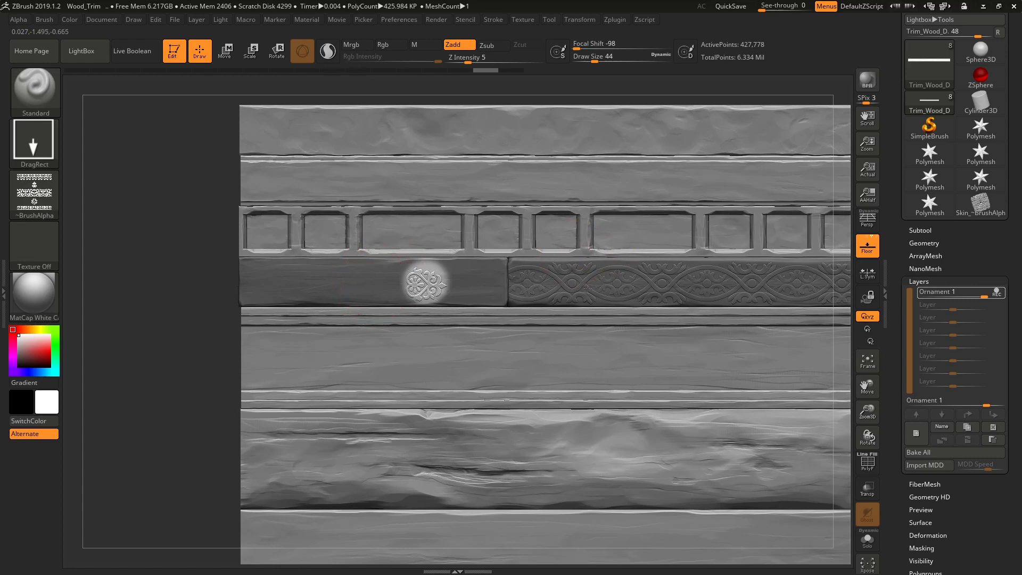
key(ctrl+z)
drag(381, 283, 565, 281)
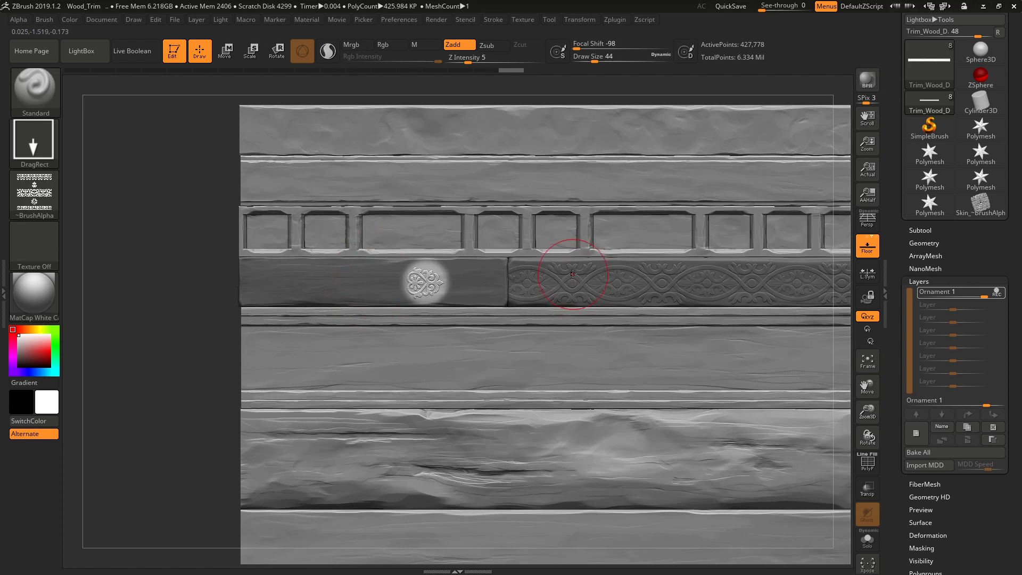
ctrl+click(186, 258)
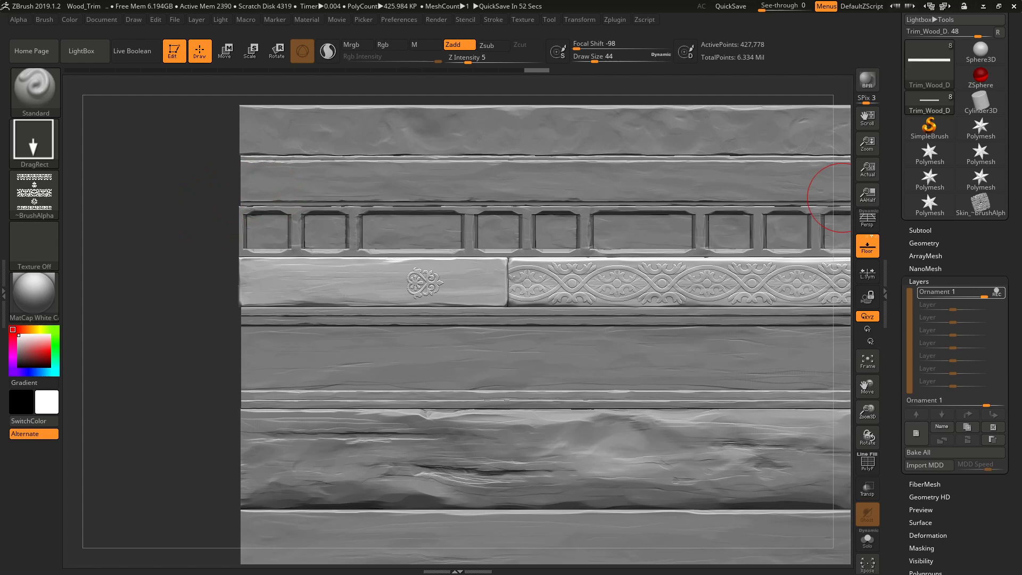
Import CG (8).png from the ornament(1) folder as a new alpha
click(34, 195)
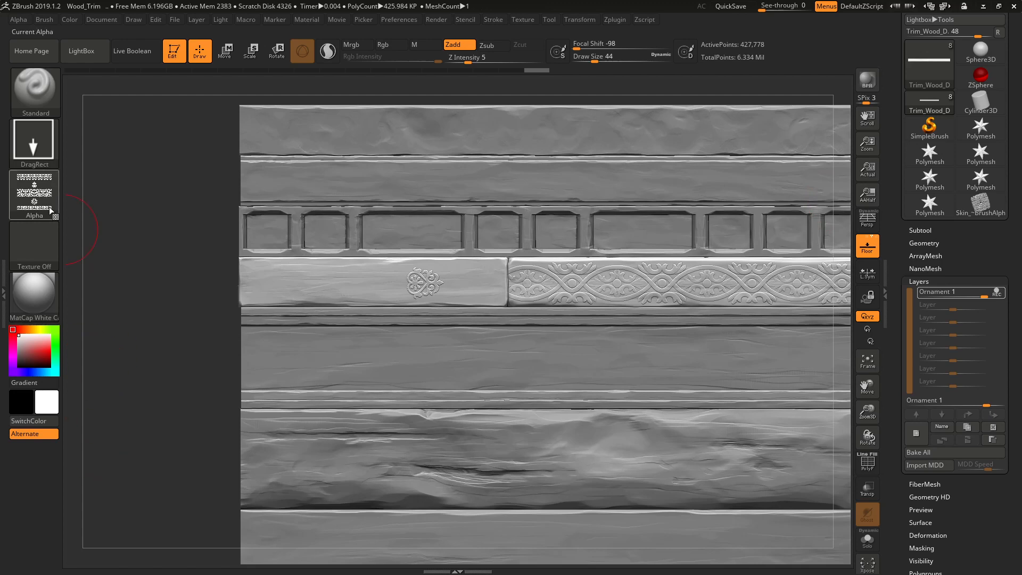
click(34, 195)
click(97, 479)
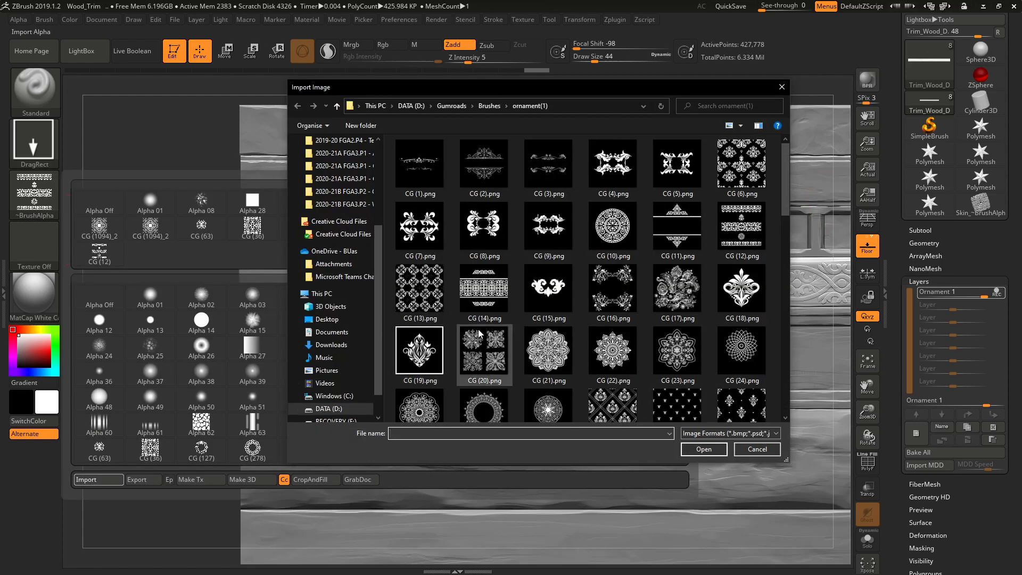
double_click(494, 237)
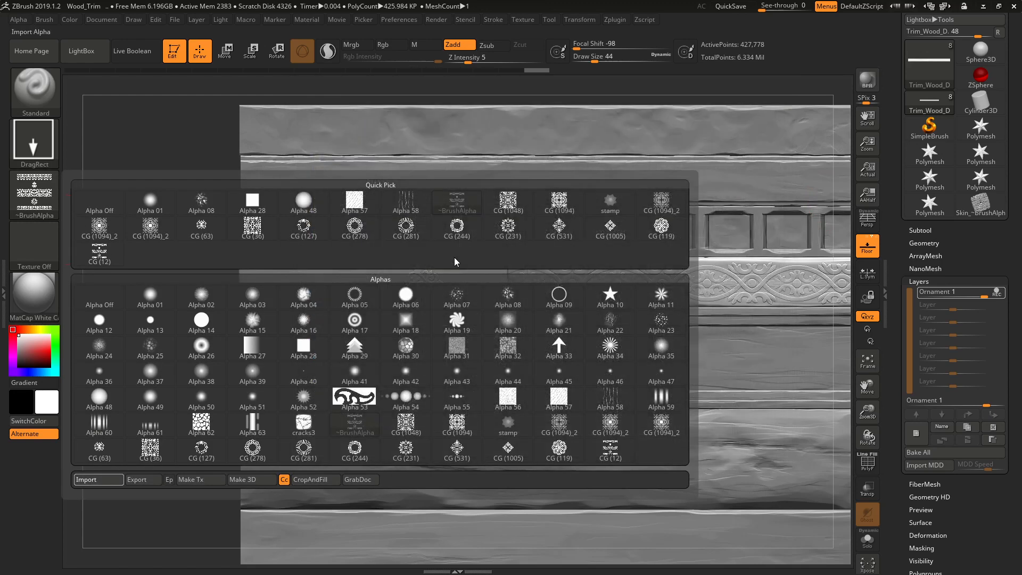
Try stamping the CG (8) ornament on the plain plank beside the small round medallion, undoing each attempt
drag(328, 275, 352, 354)
key(ctrl+z)
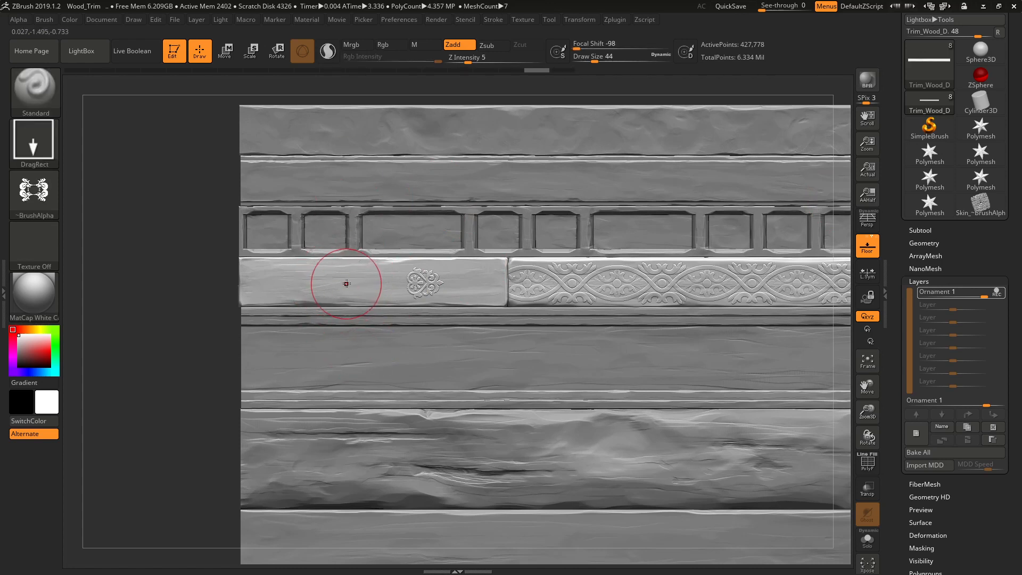
drag(342, 281, 343, 346)
key(ctrl+z)
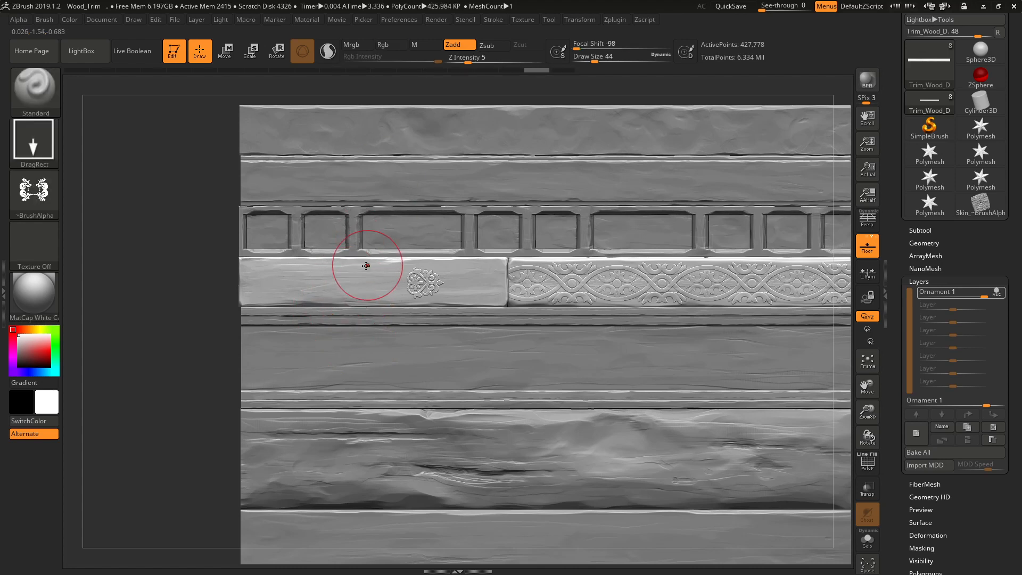
drag(354, 279, 361, 303)
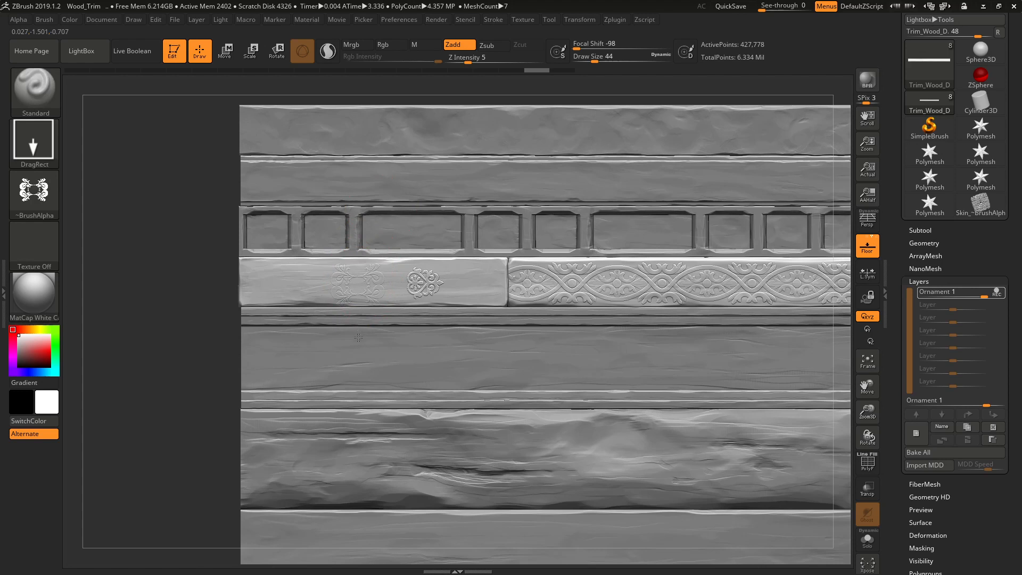
drag(356, 337, 360, 331)
key(ctrl+z)
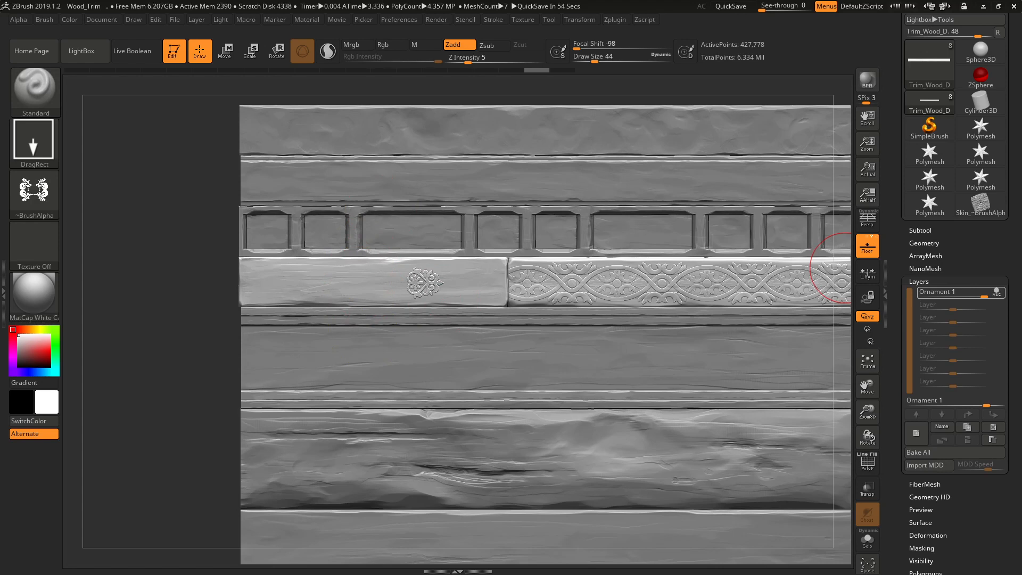
Switch to File Explorer and examine the ornament (8), (7) and (6) folders under Brushes for another ornament image
click(33, 191)
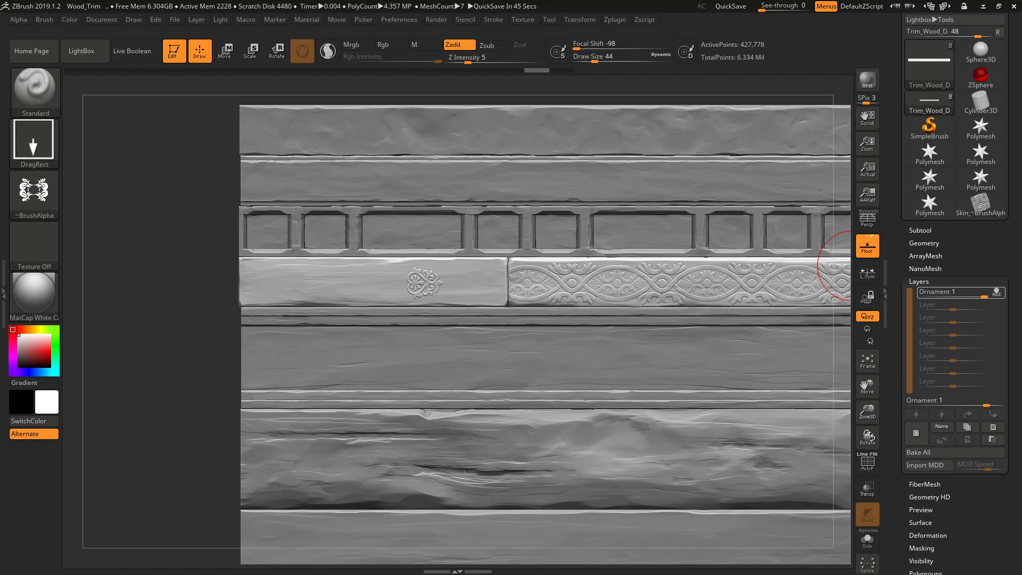
key(alt+Tab)
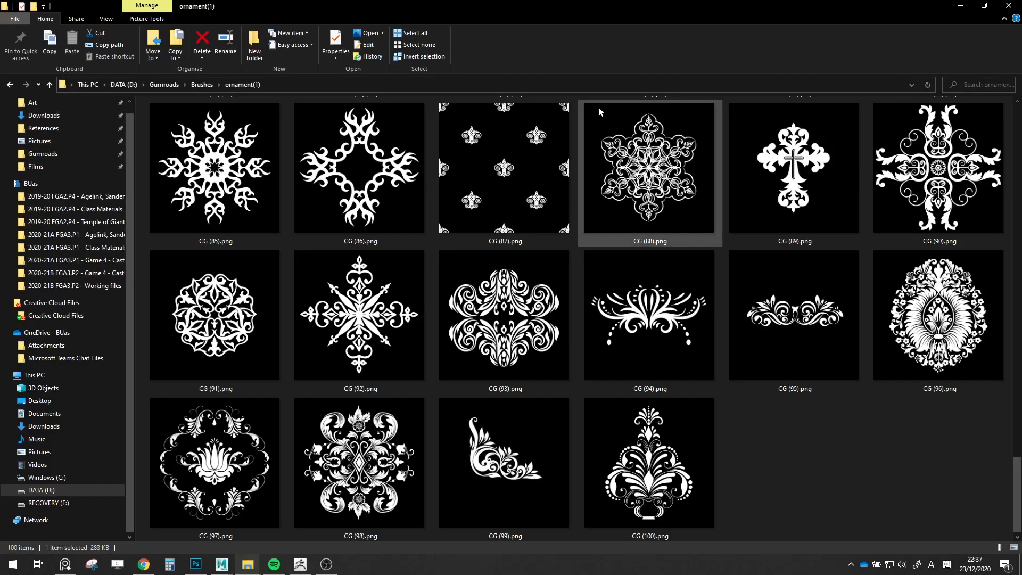
click(205, 86)
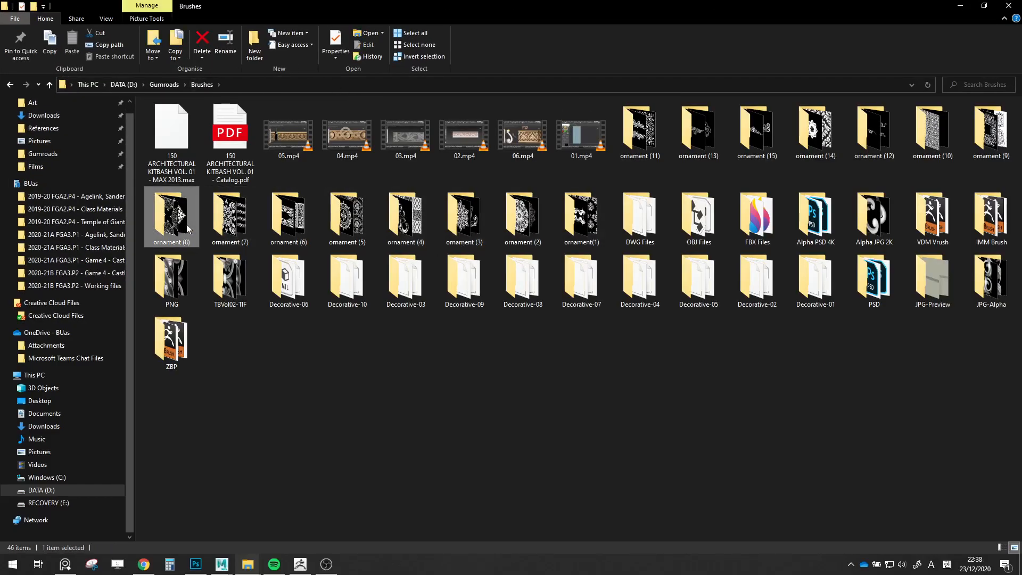
double_click(186, 225)
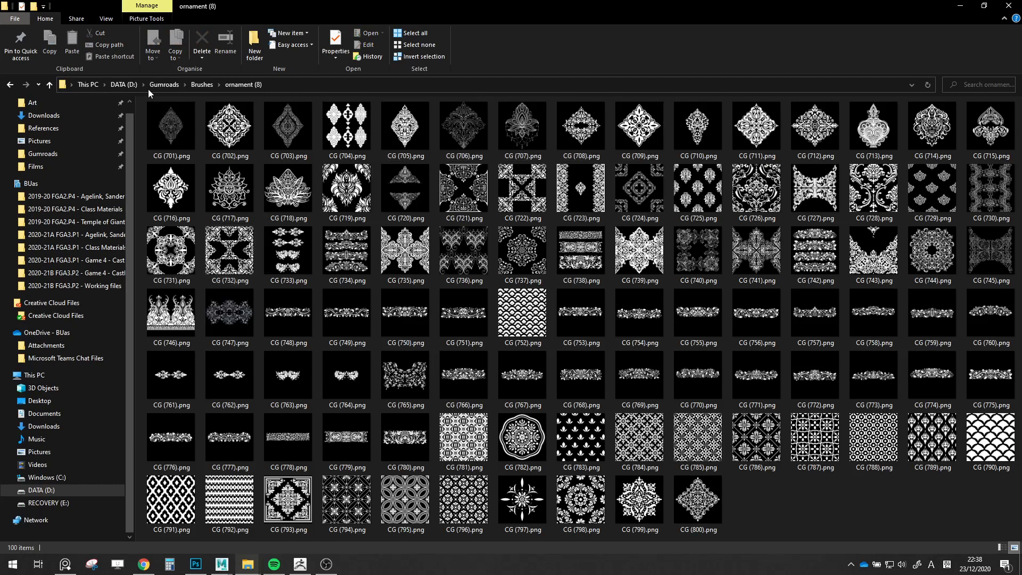
click(196, 84)
double_click(237, 206)
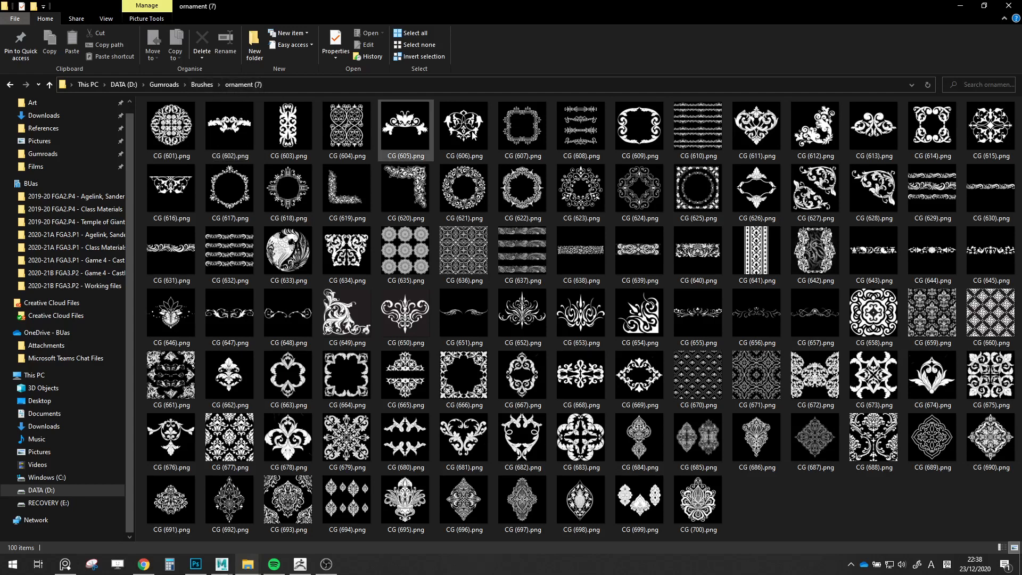
click(204, 86)
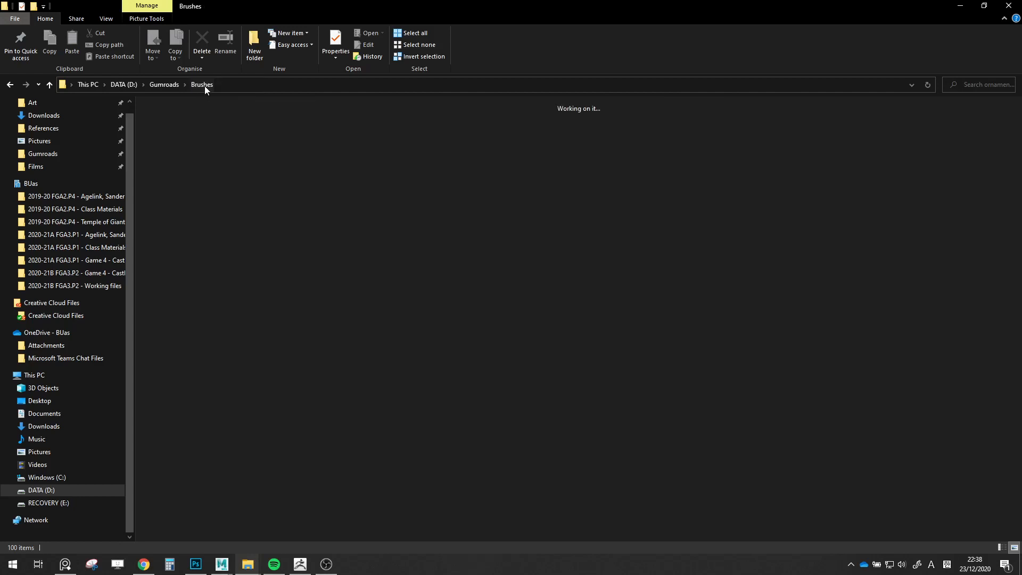
double_click(296, 215)
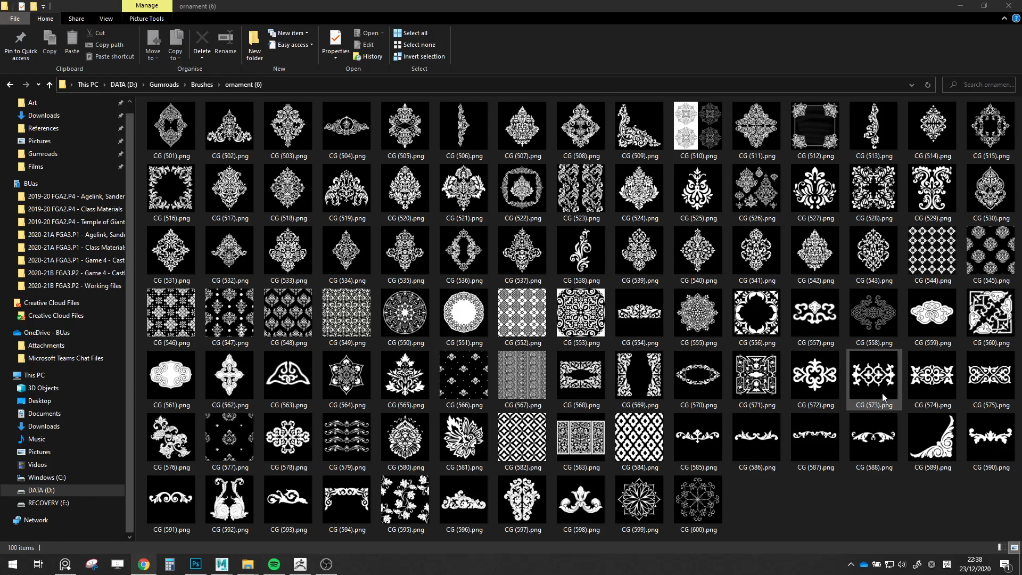
click(930, 386)
key(alt+Tab)
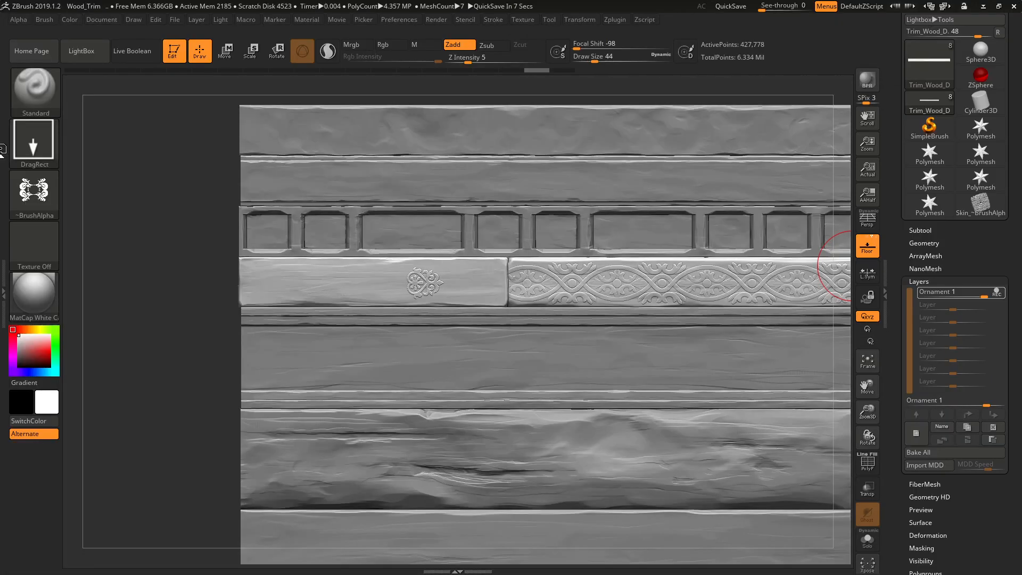
Import CG (574).png from the Brushes ornament (6) folder as the brush alpha in ZBrush
click(33, 191)
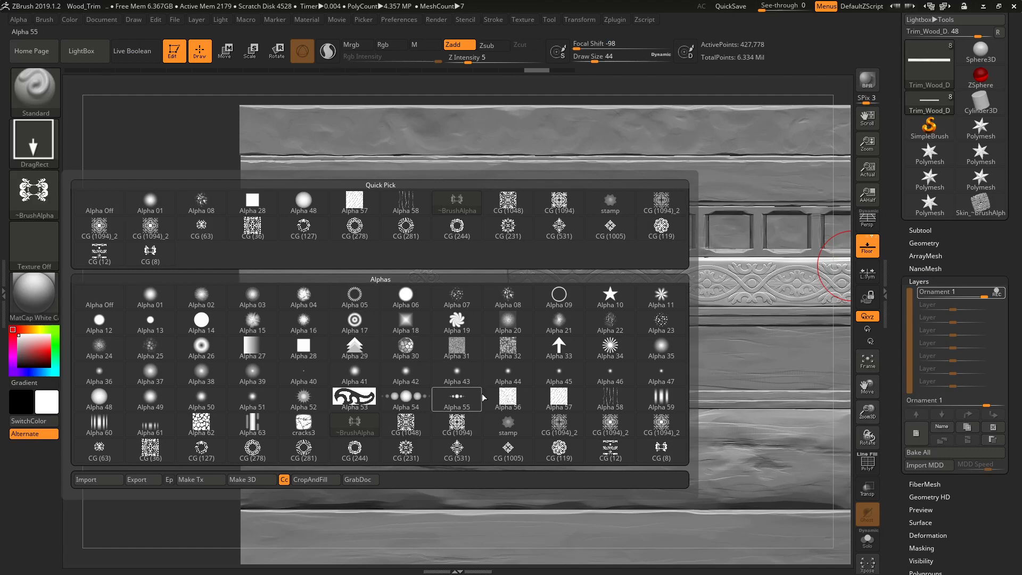
click(95, 479)
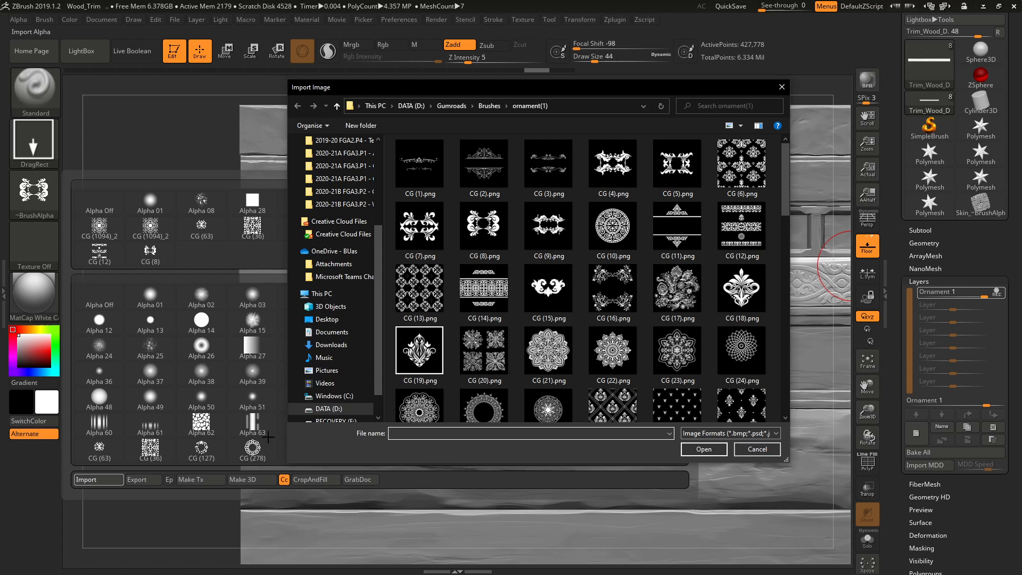
click(489, 106)
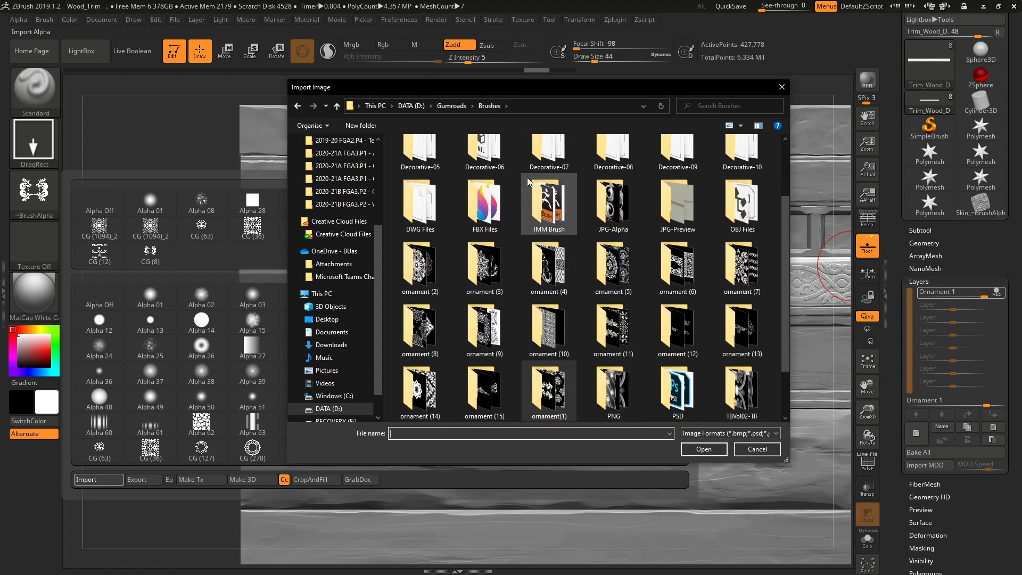
double_click(664, 283)
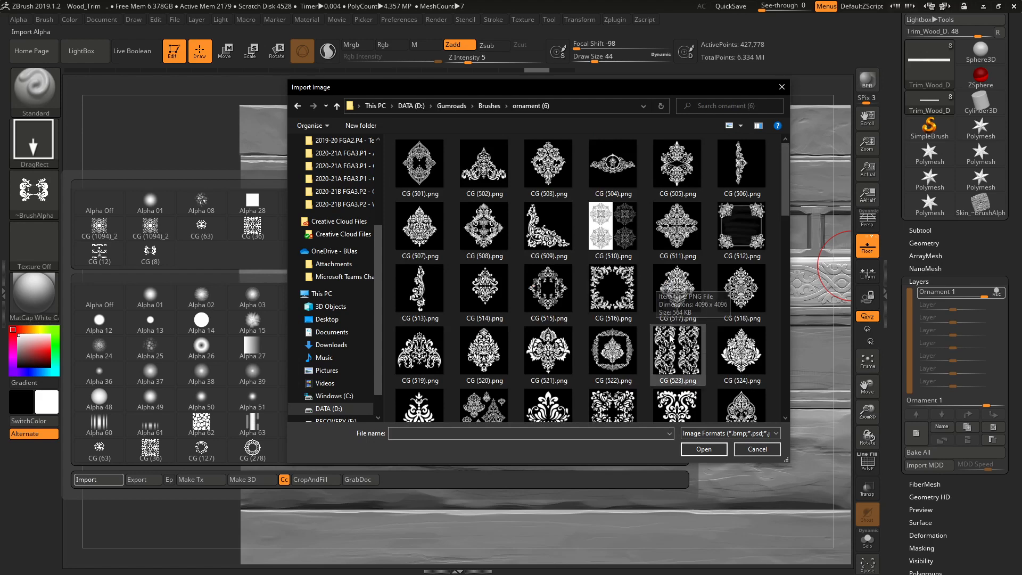
scroll(672, 347, down, 5)
scroll(691, 401, down, 3)
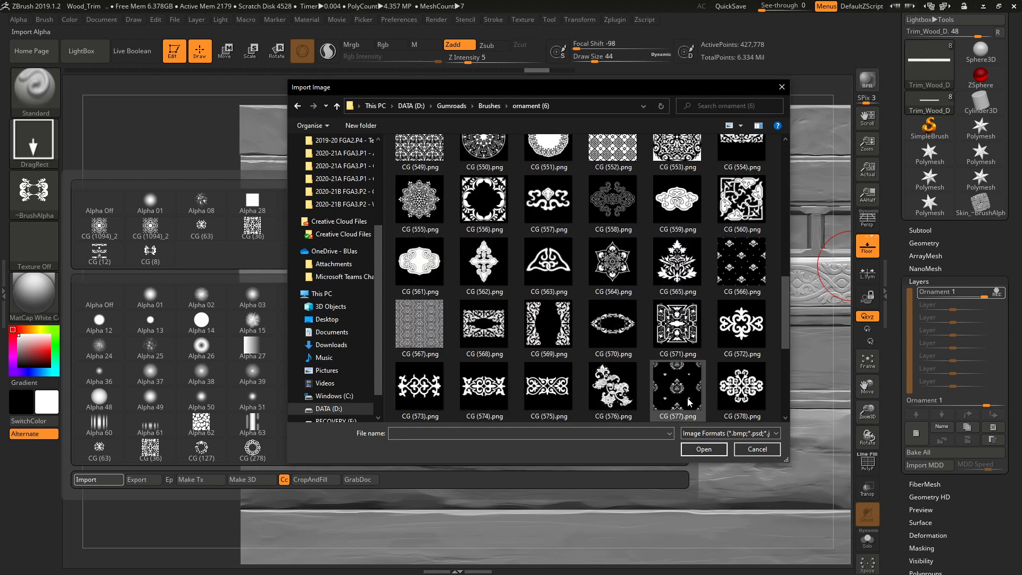
double_click(491, 403)
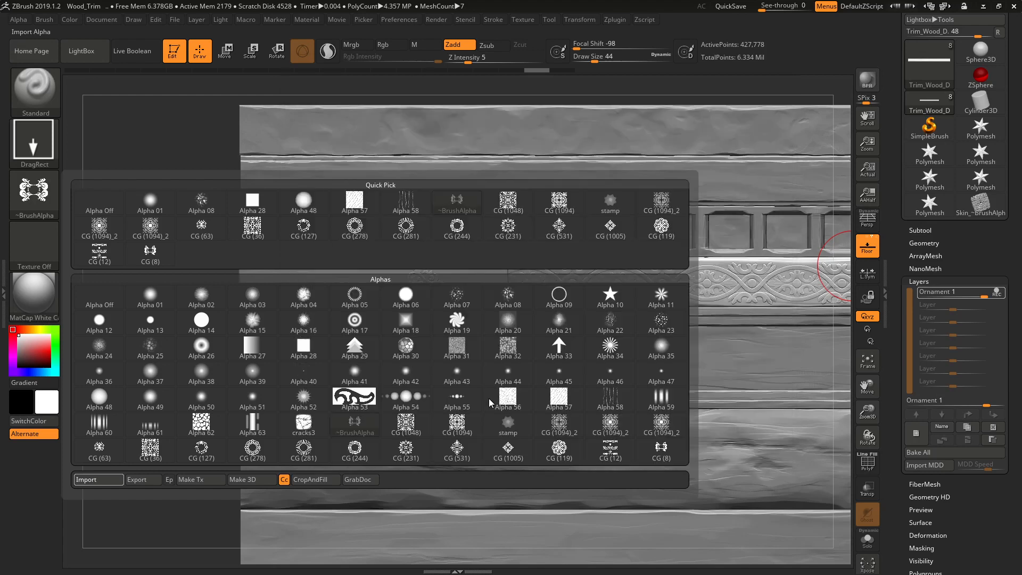
Try stamping the CG (574) ornament at the outer end of the plain plank, and undo it
drag(271, 281, 306, 304)
drag(346, 380, 266, 355)
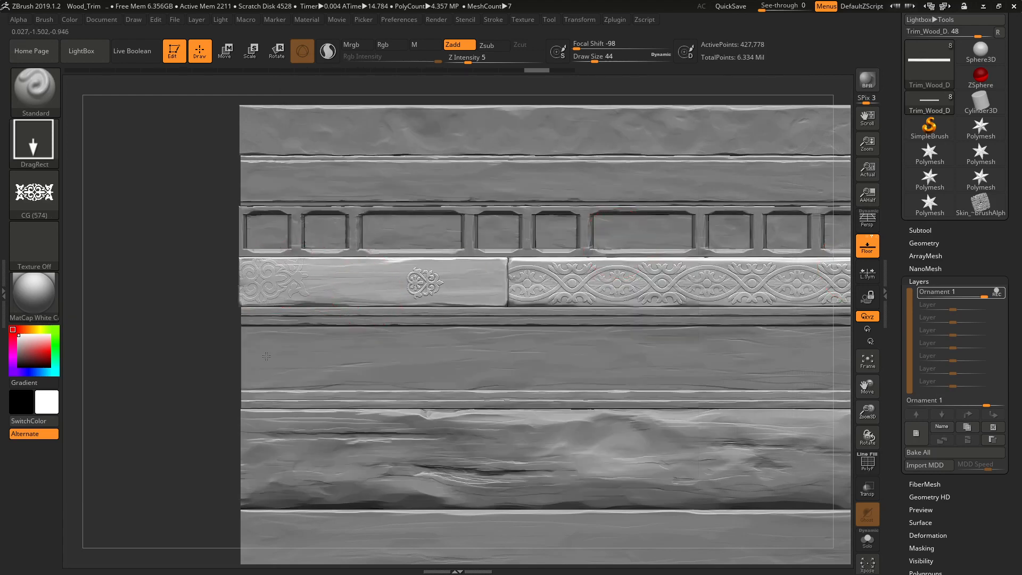
key(ctrl+z)
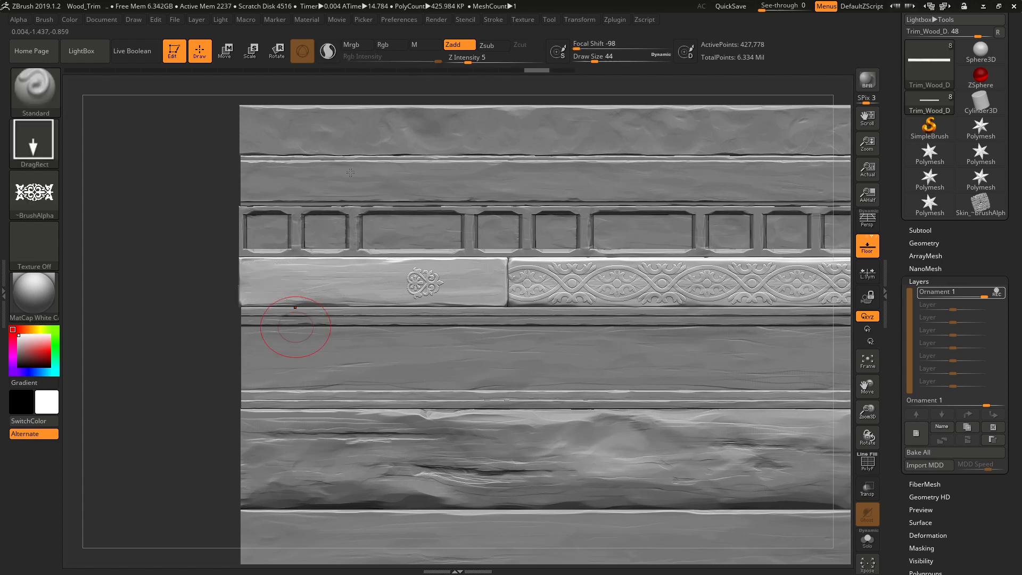
Set Z Intensity to 8 and stamp the CG (574) ornament across the plank's height at its outer end
drag(468, 62, 474, 61)
drag(307, 281, 148, 228)
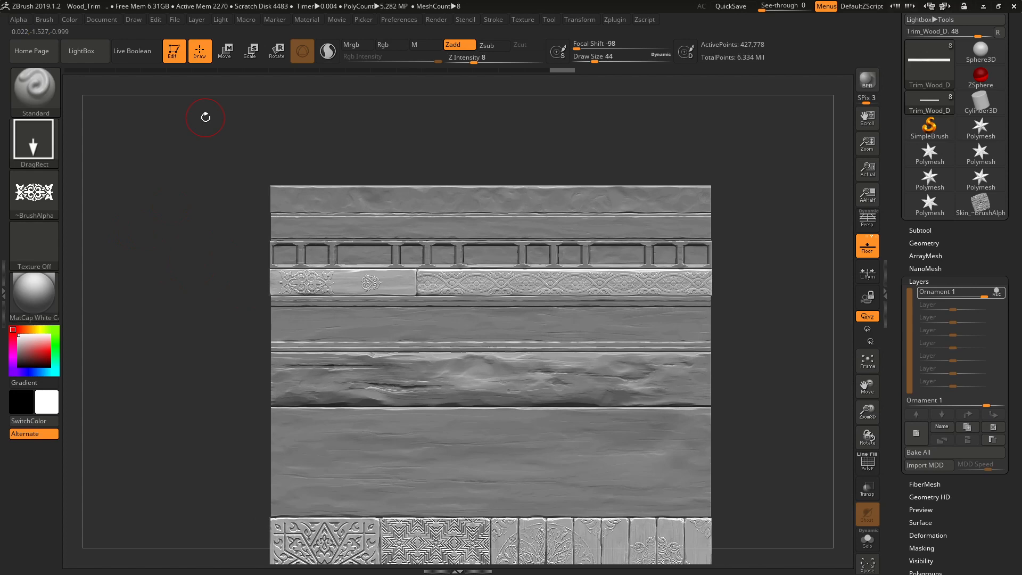
key(ctrl+z)
ctrl+right_drag(283, 230, 336, 316)
mouse_move(333, 302)
mouse_down()
mouse_move(351, 396)
mouse_move(334, 403)
mouse_up()
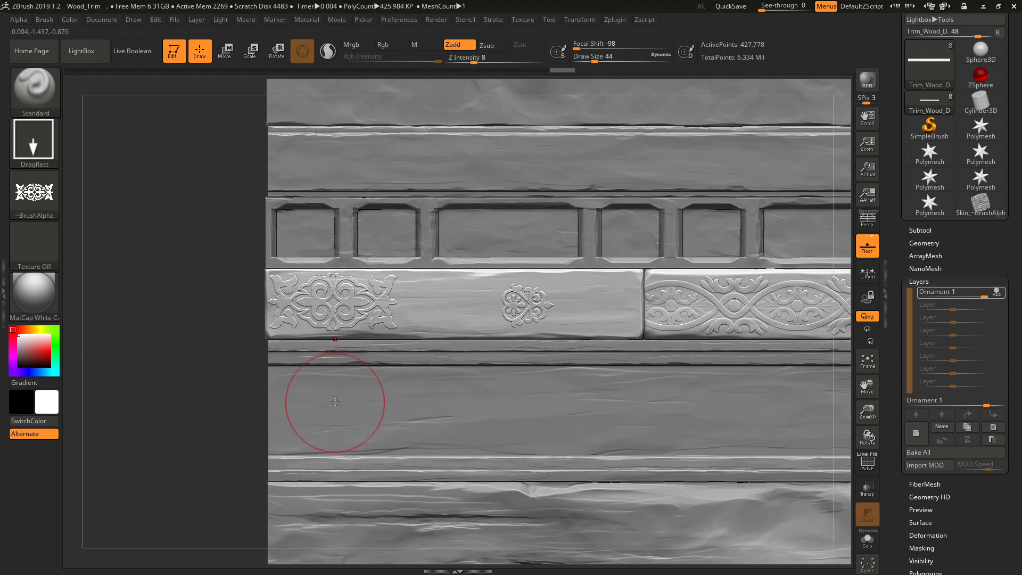
mouse_move(280, 237)
alt+right_down()
mouse_move(248, 229)
mouse_move(258, 216)
alt+right_up()
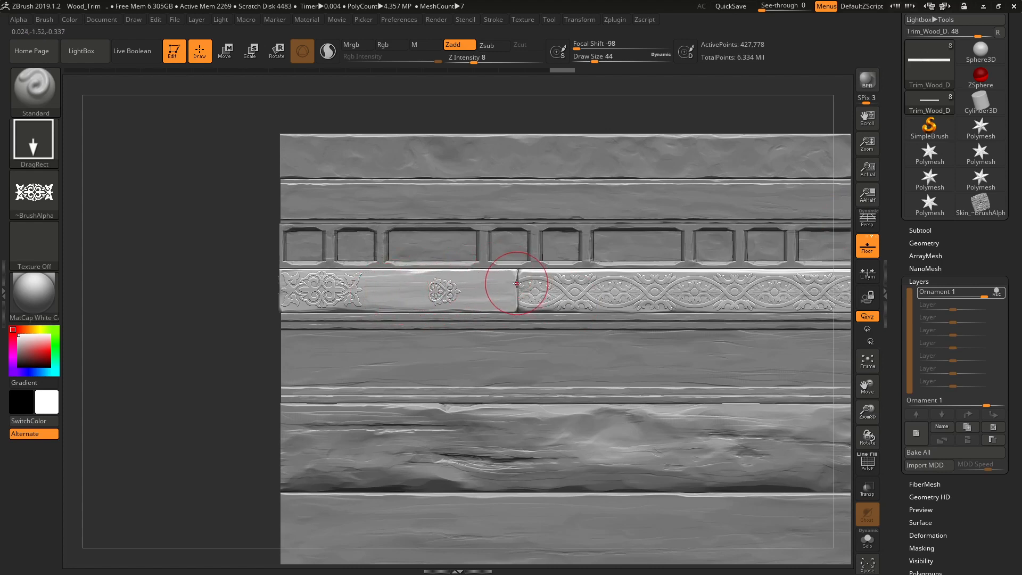
Set up the Standard brush with Alpha 28, the FreeHand stroke and a Draw Size of 8
key(bracketleft)
key(bracketleft)
key(bracketleft)
key(bracketleft)
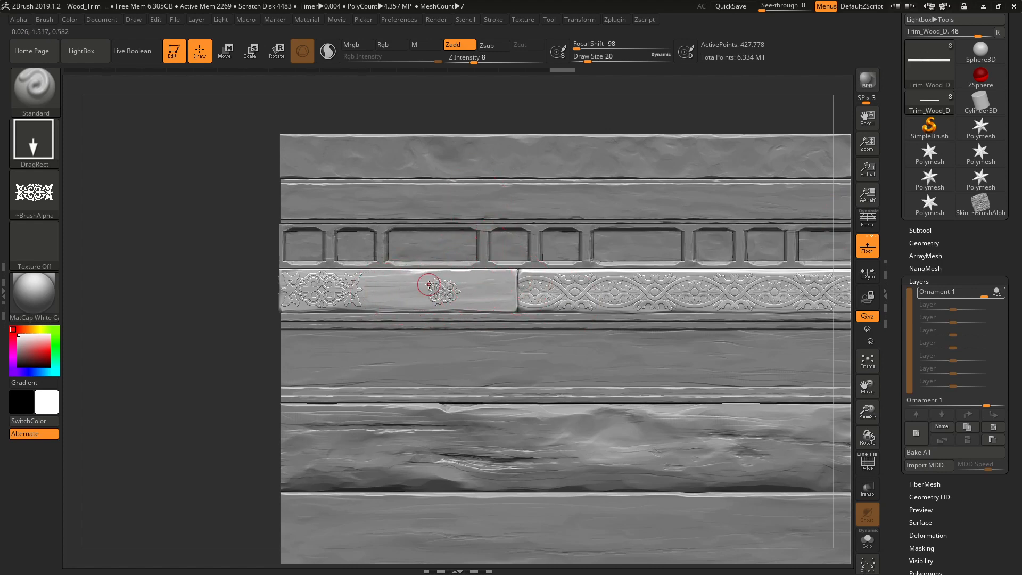
click(47, 199)
click(252, 204)
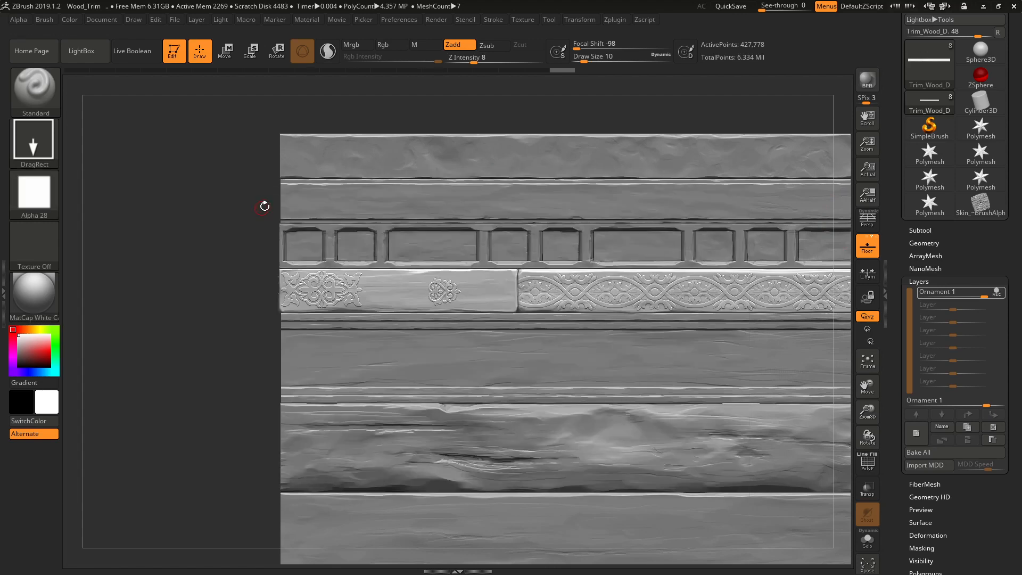
key(bracketleft)
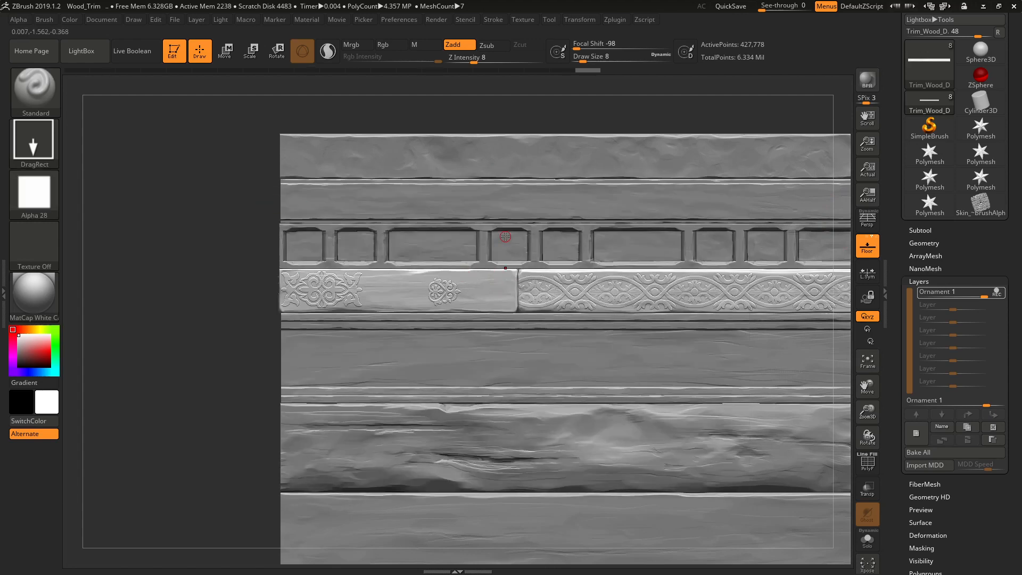
click(34, 143)
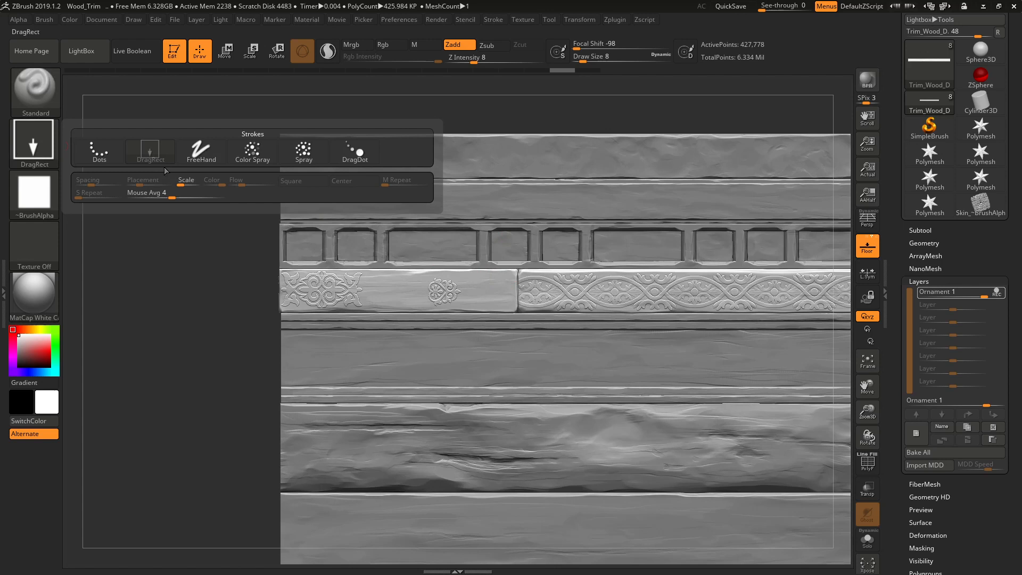
click(201, 152)
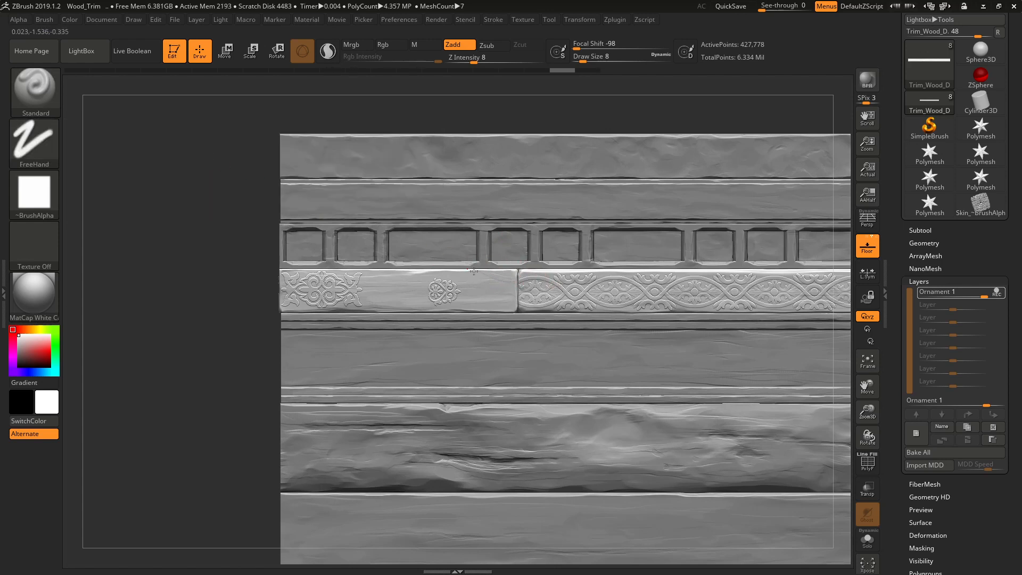
Try drawing curved freehand strokes between the medallion and the plank joint, raising Z Intensity to 24, and undo them
drag(474, 271, 508, 303)
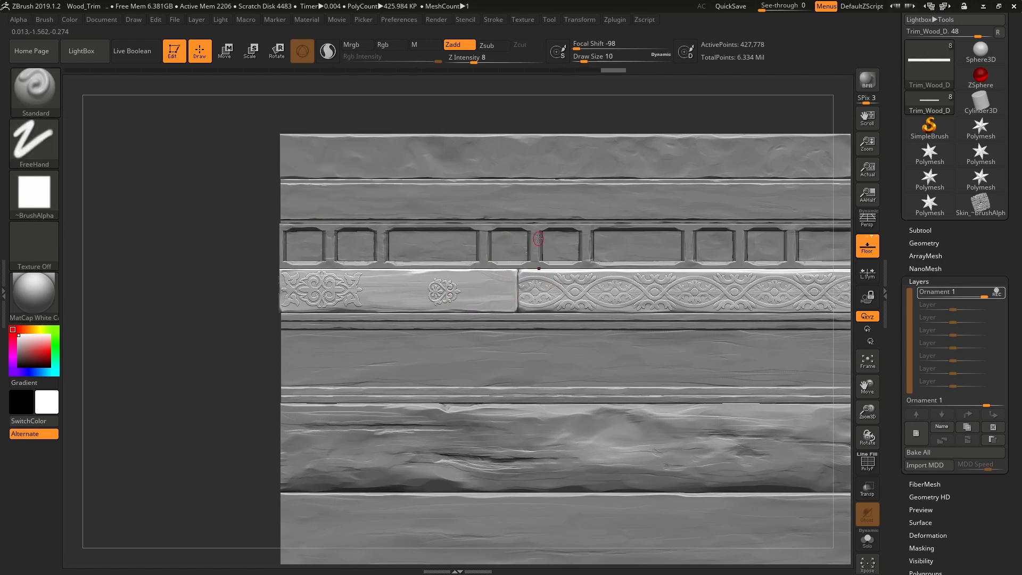
key(ctrl)
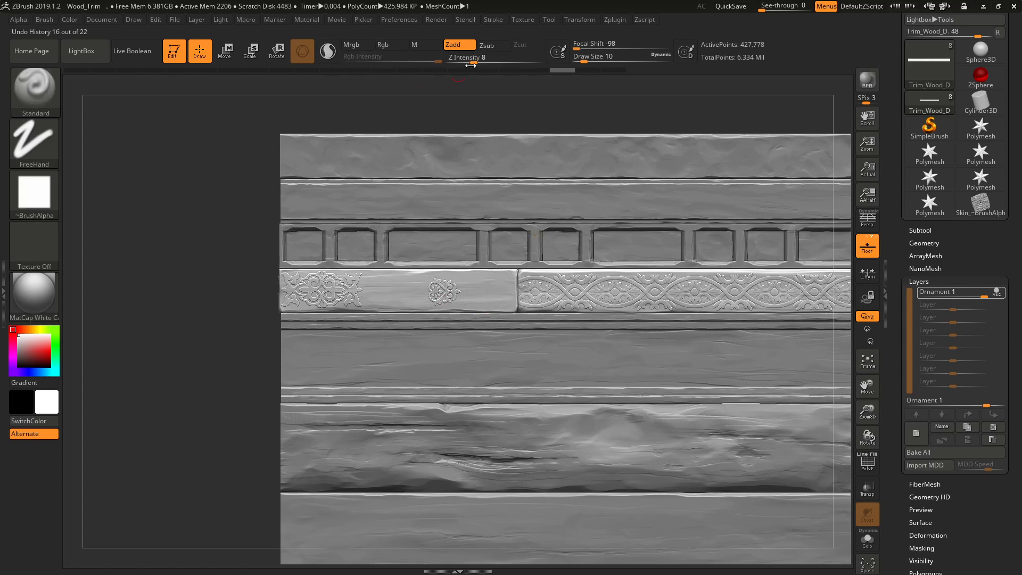
mouse_move(492, 307)
mouse_down()
mouse_move(478, 310)
mouse_move(494, 279)
mouse_move(481, 274)
mouse_up()
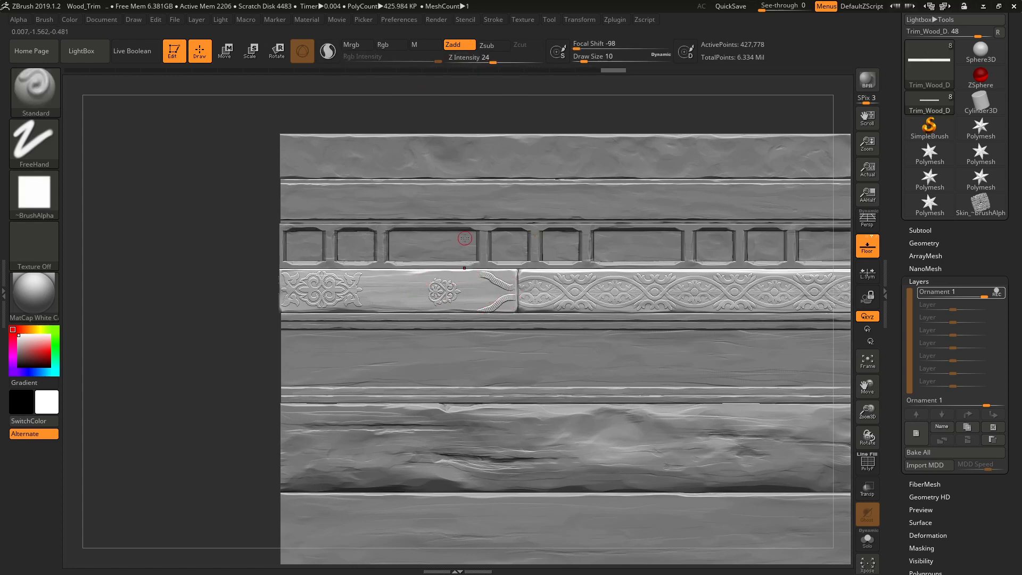
key(ctrl+z)
key(ctrl+z)
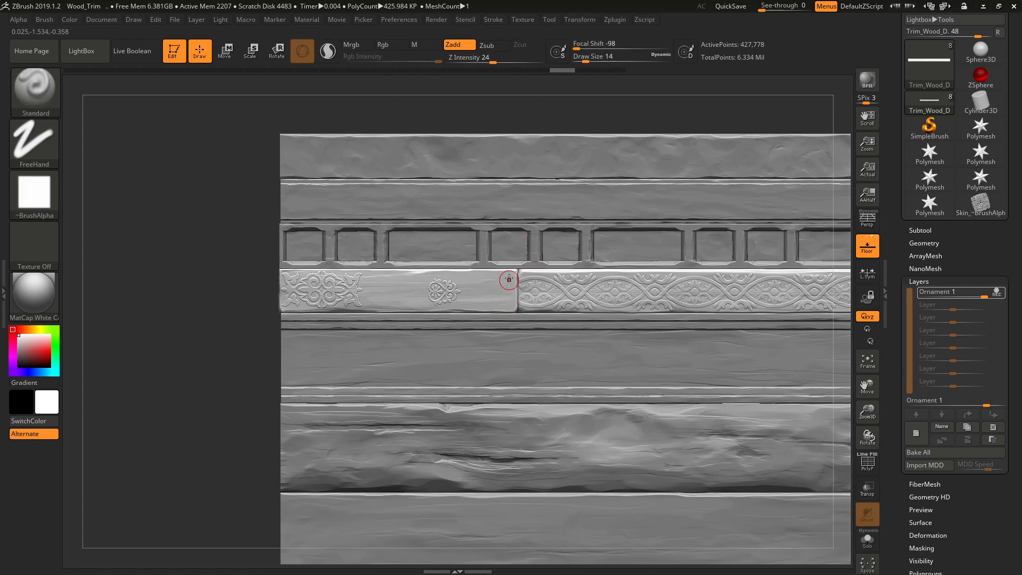
Draw vertical freehand bands on the plain plank next to the joint, and try curved strokes toward the medallion, undoing the curves
drag(511, 270, 514, 306)
mouse_move(479, 274)
mouse_down()
mouse_move(478, 308)
mouse_move(467, 283)
mouse_move(409, 275)
mouse_up()
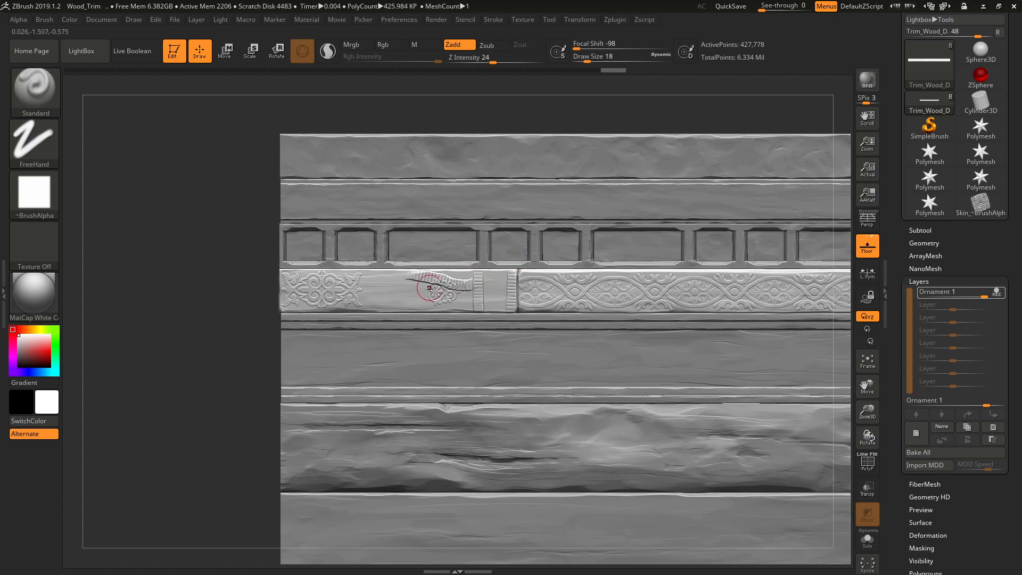
drag(470, 294, 424, 307)
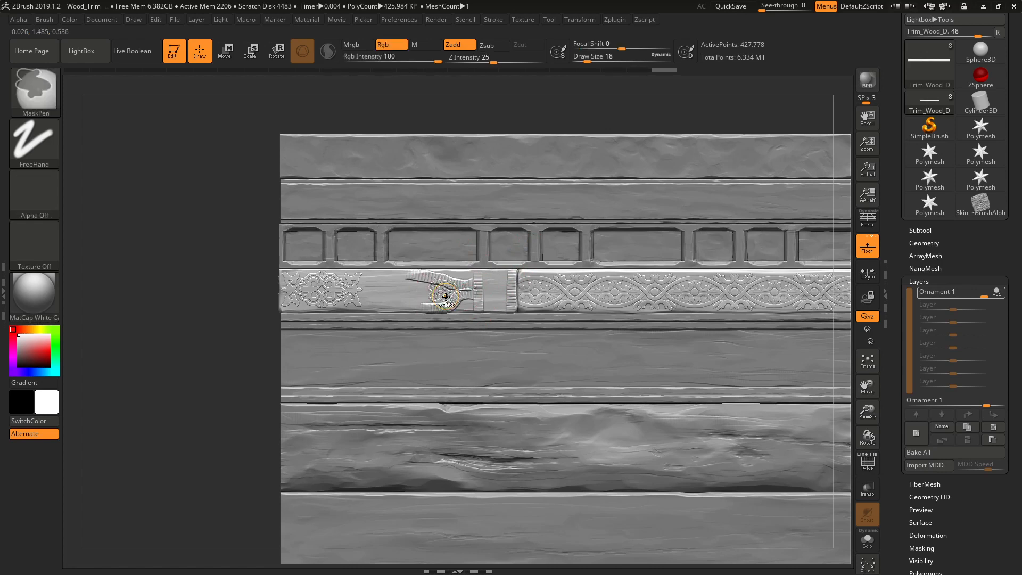
key(ctrl+z)
key(ctrl+z)
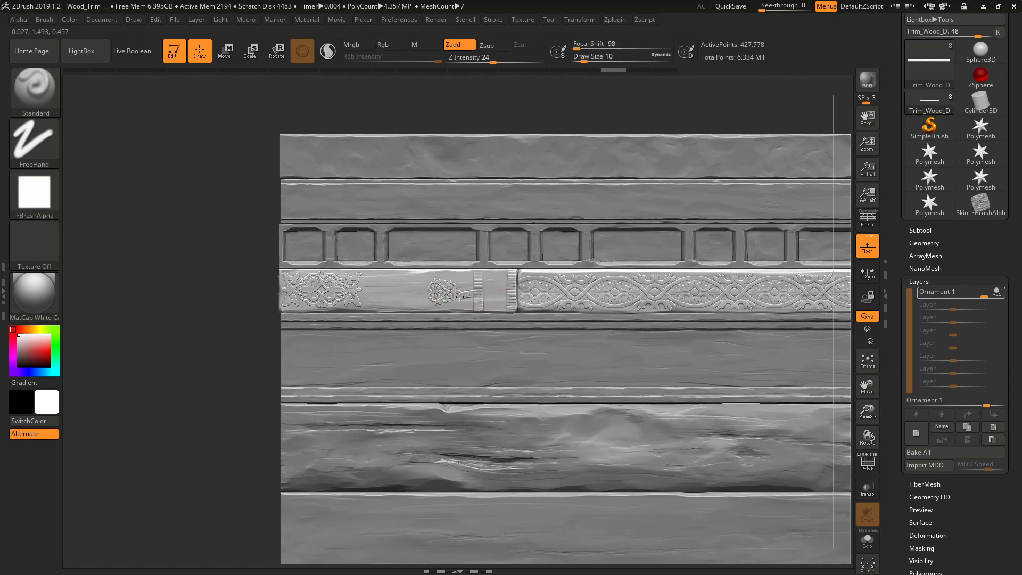
Try freehand curves around the medallion and an oval beside it, and undo them together with the vertical bands at the joint
mouse_move(460, 296)
mouse_down()
mouse_move(424, 309)
mouse_move(473, 288)
mouse_up()
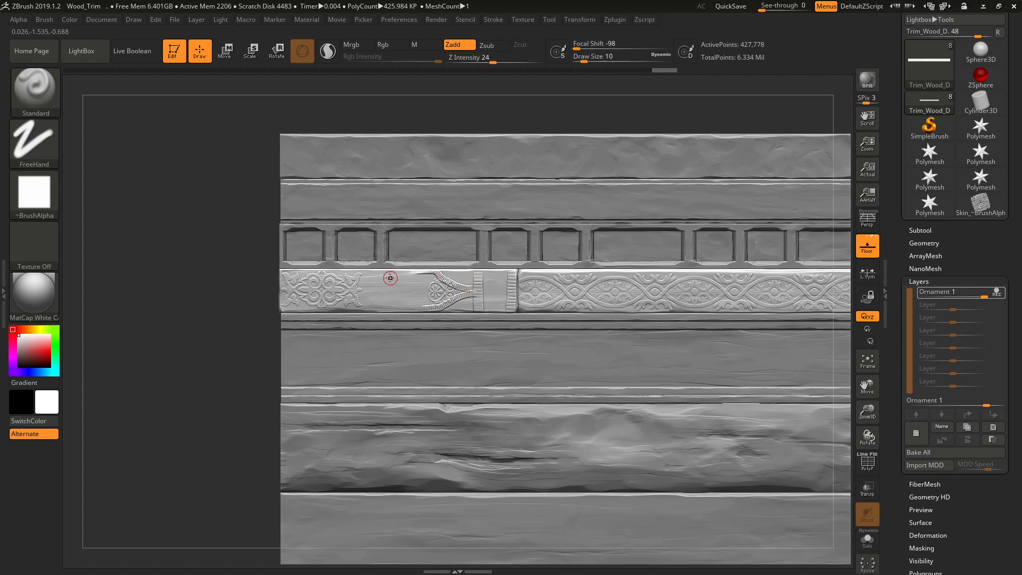
drag(381, 283, 395, 286)
click(443, 294)
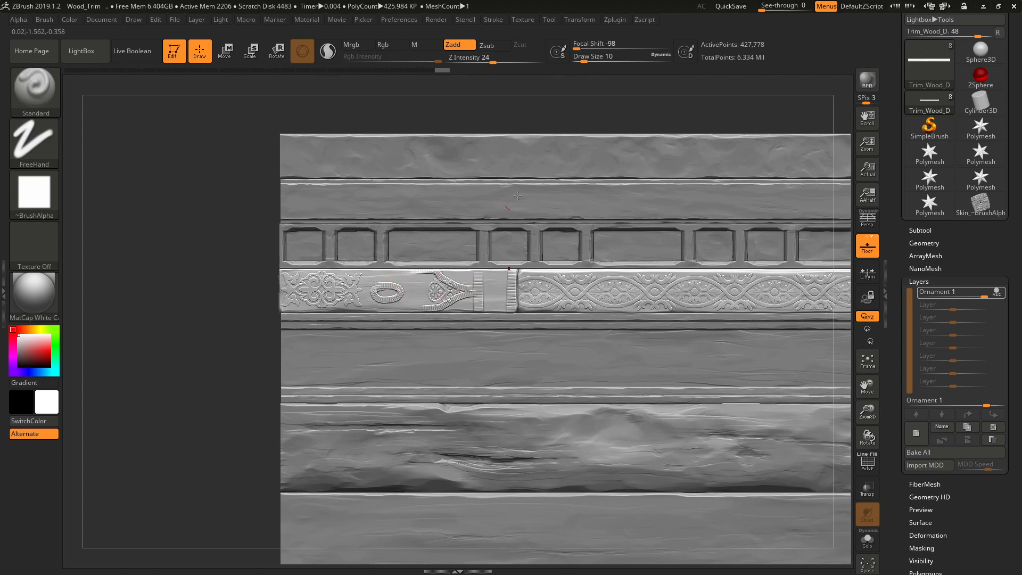
key(ctrl+z)
key(ctrl+z)
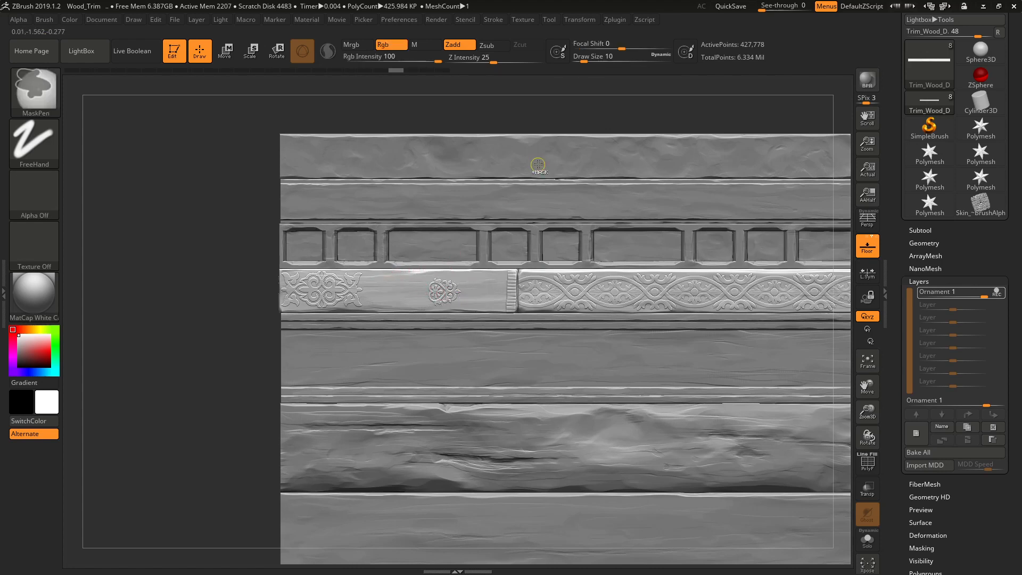
key(ctrl+z)
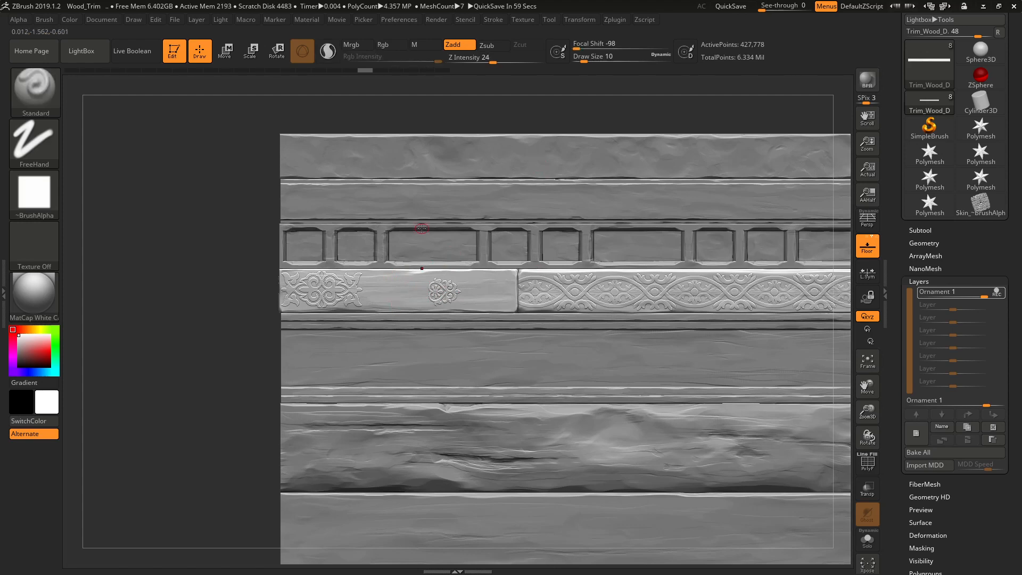
Erase the small medallion near the middle of the plain plank with the Morph brush at Draw Size 34
key(b)
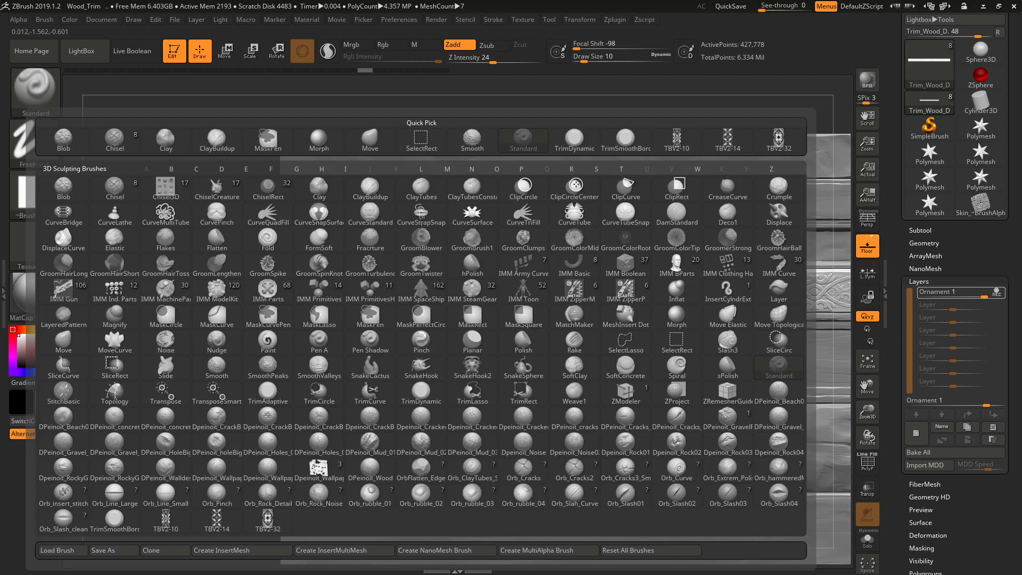
key(m)
key(o)
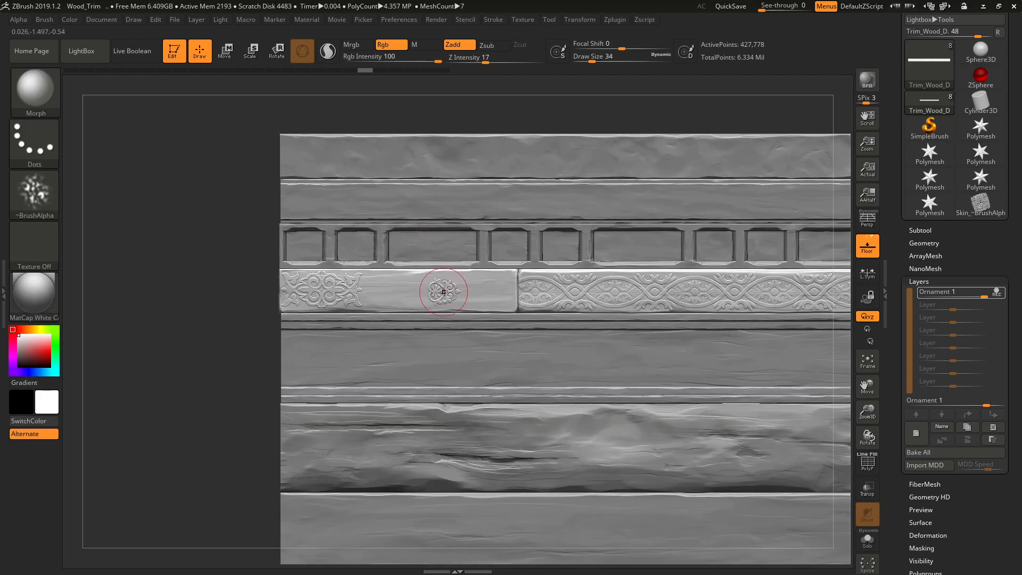
drag(443, 292, 437, 291)
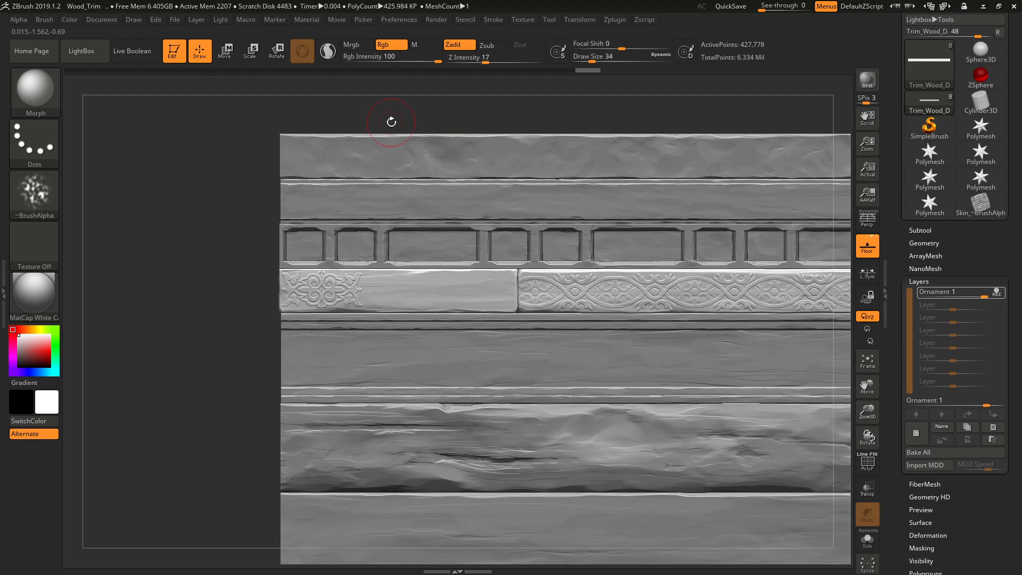
Set up the Standard brush with the DragRect stroke and the CG (12) alpha
key(b)
key(s)
key(t)
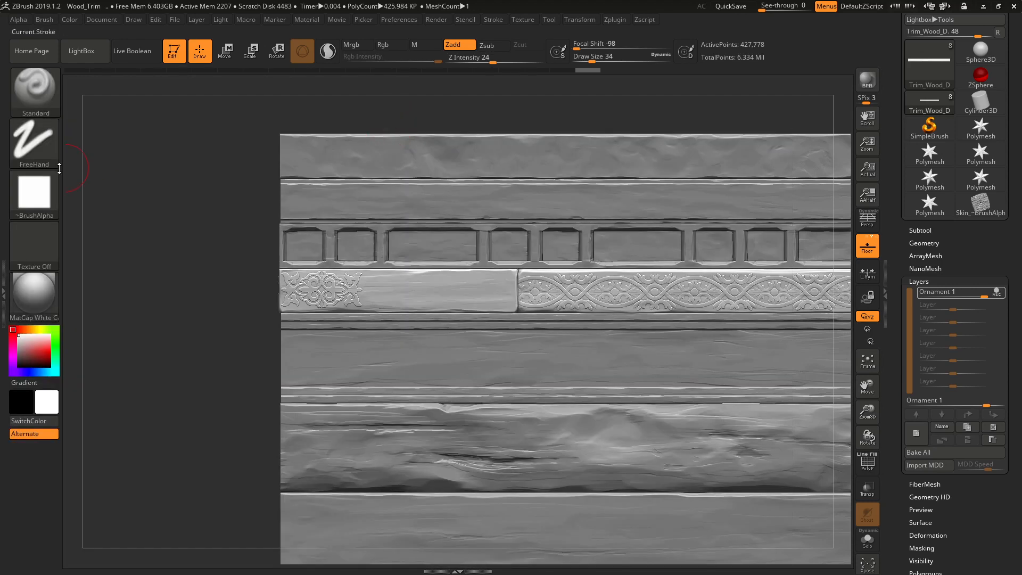
click(35, 186)
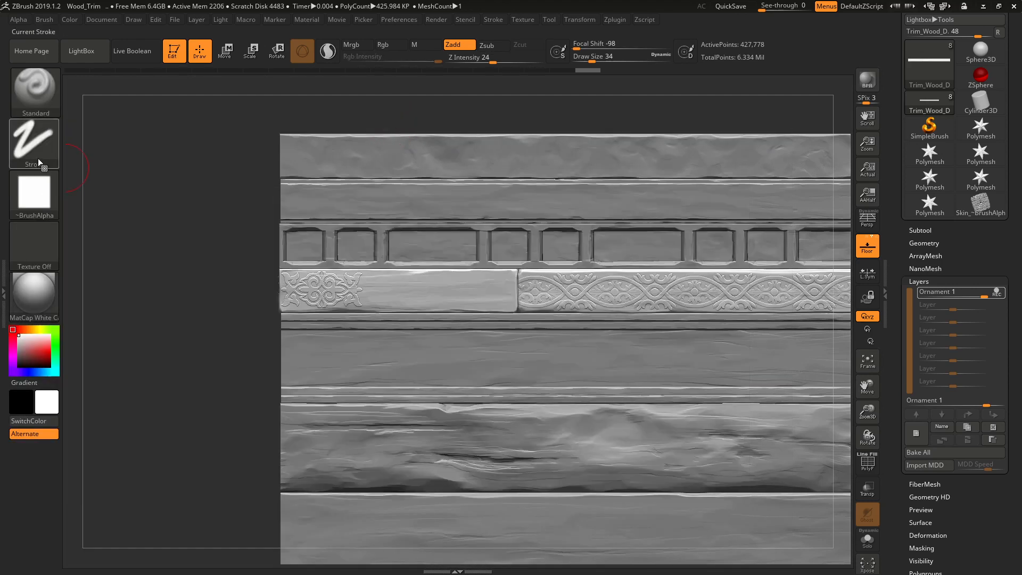
click(37, 158)
click(150, 153)
click(34, 192)
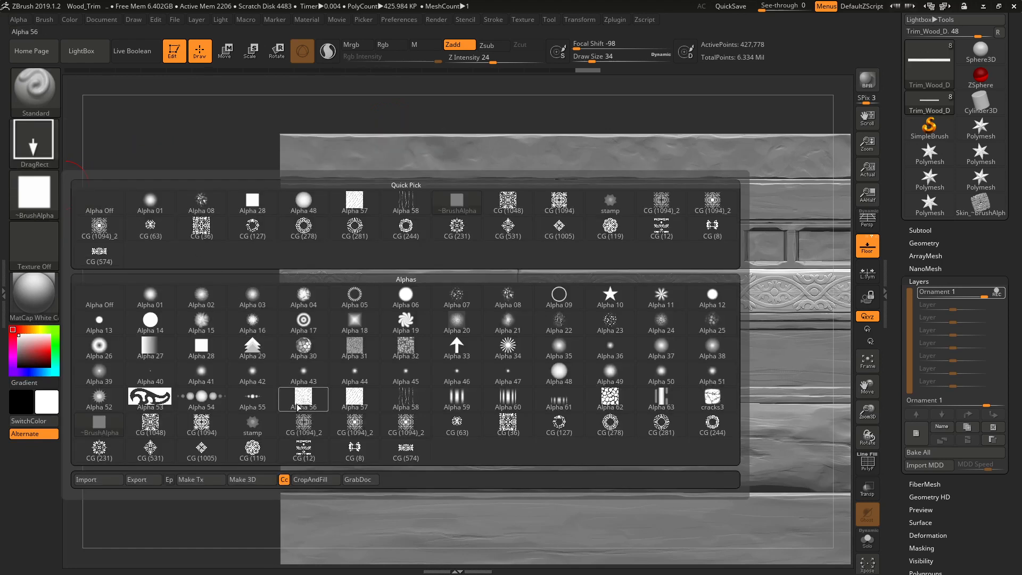
click(309, 454)
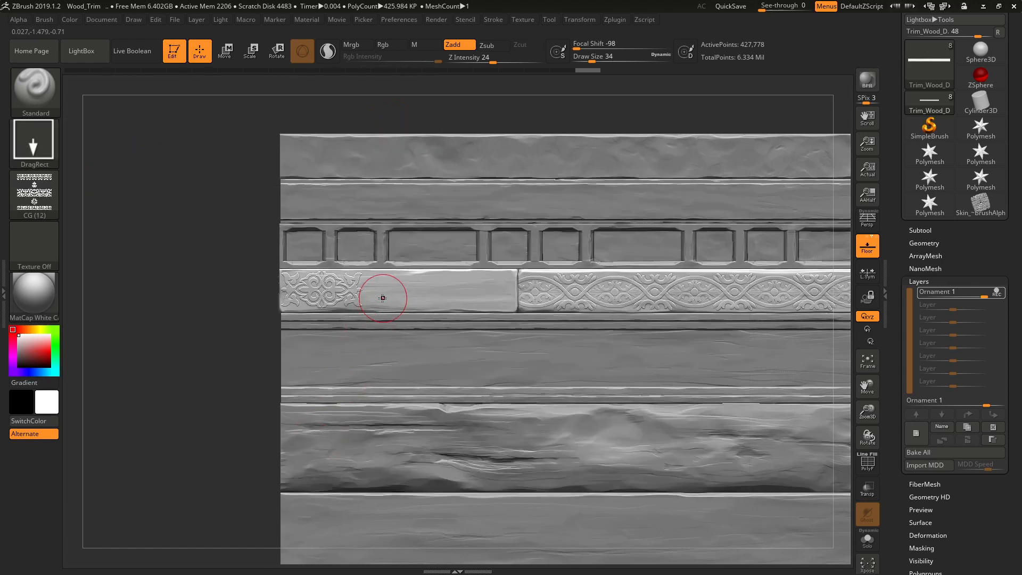
Mask a circle on the plank beside the end ornament at Draw Size 26 and invert the mask
key(ctrl)
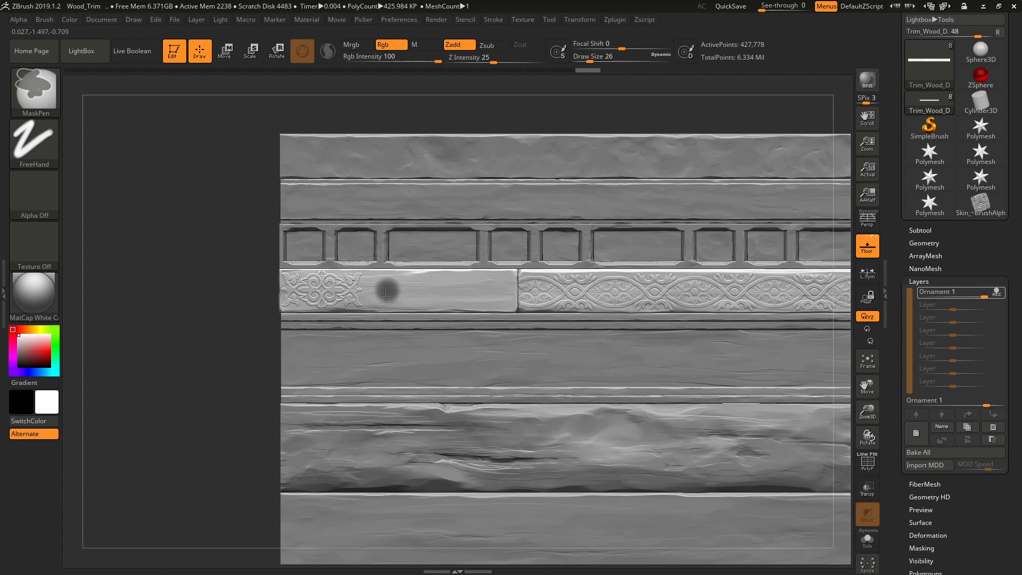
ctrl+click(385, 295)
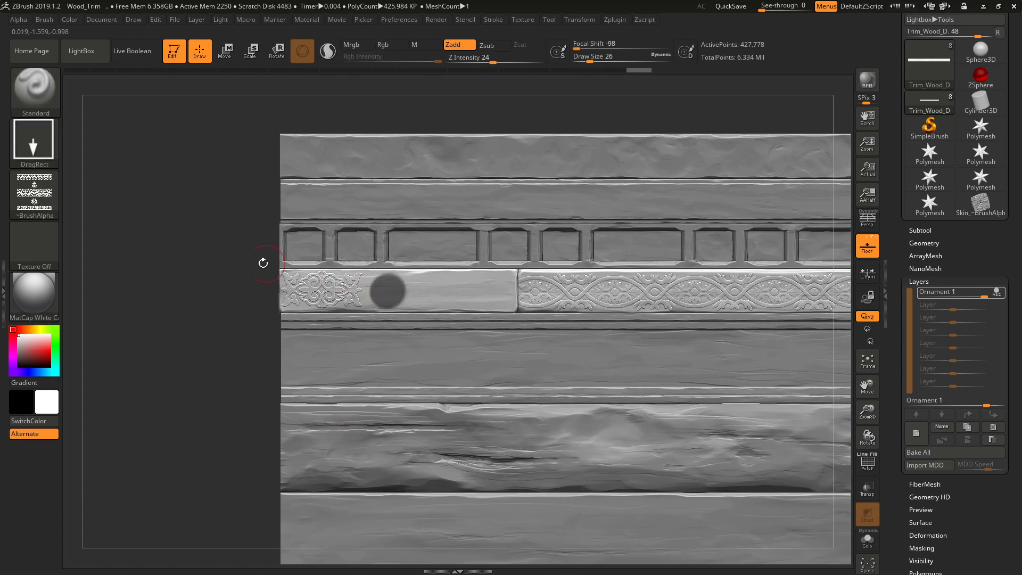
ctrl+click(225, 182)
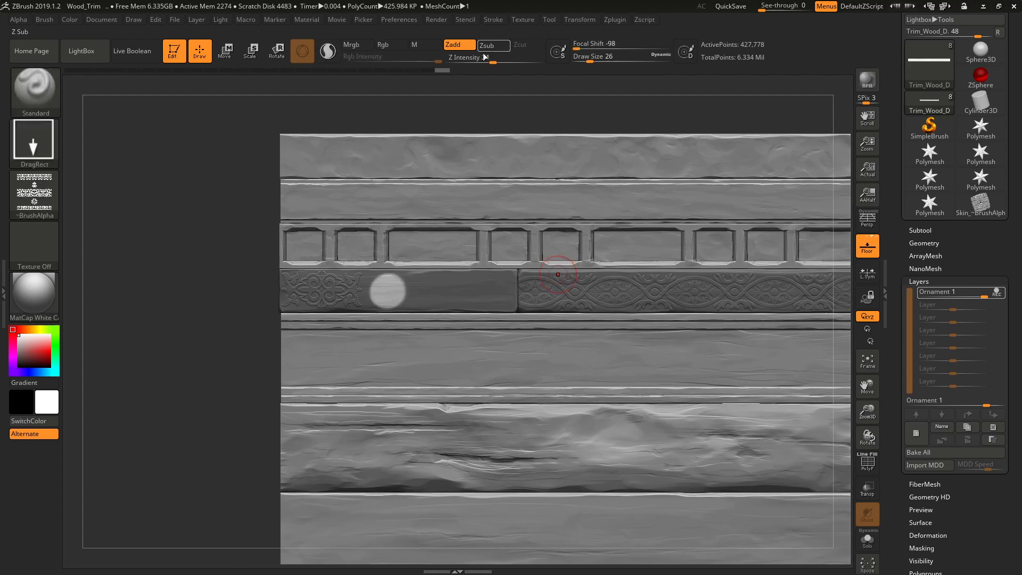
Stamp the CG (12) round motif inside the unmasked circle at Z Intensity 6, undoing a first try at 7, and clear the mask
drag(484, 57, 472, 58)
drag(387, 291, 461, 282)
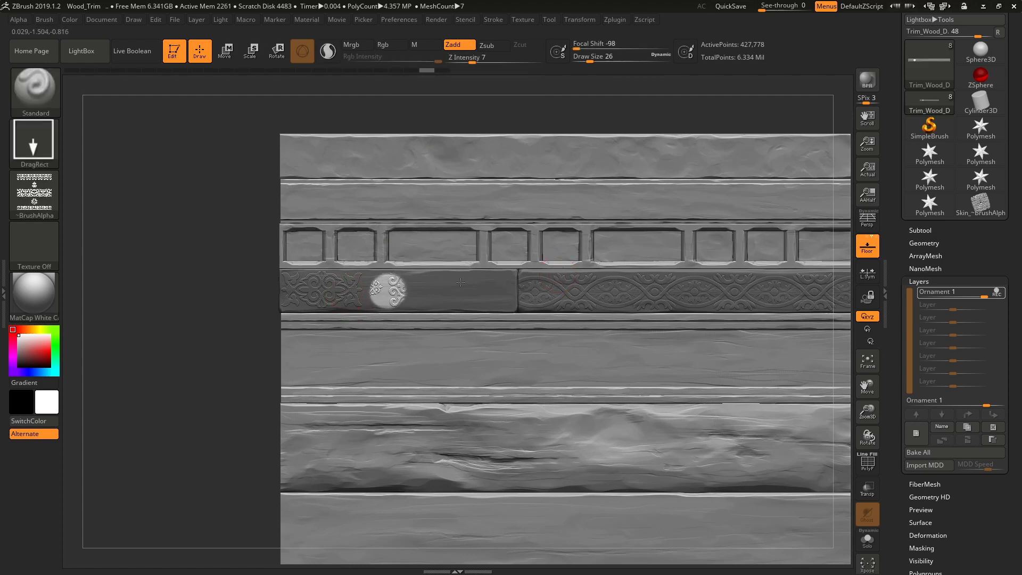
key(ctrl+z)
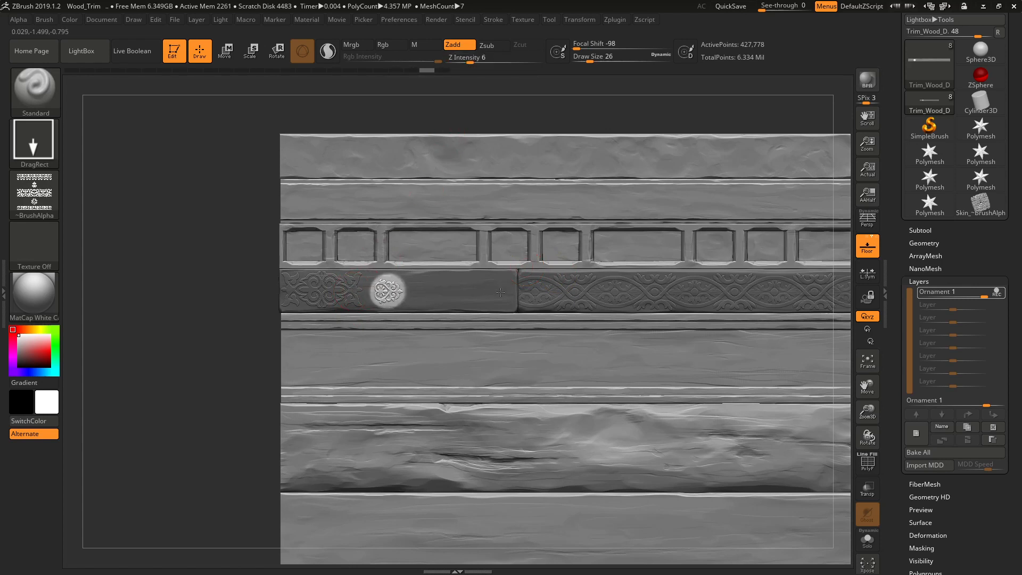
drag(501, 292, 500, 292)
ctrl+drag(196, 283, 196, 277)
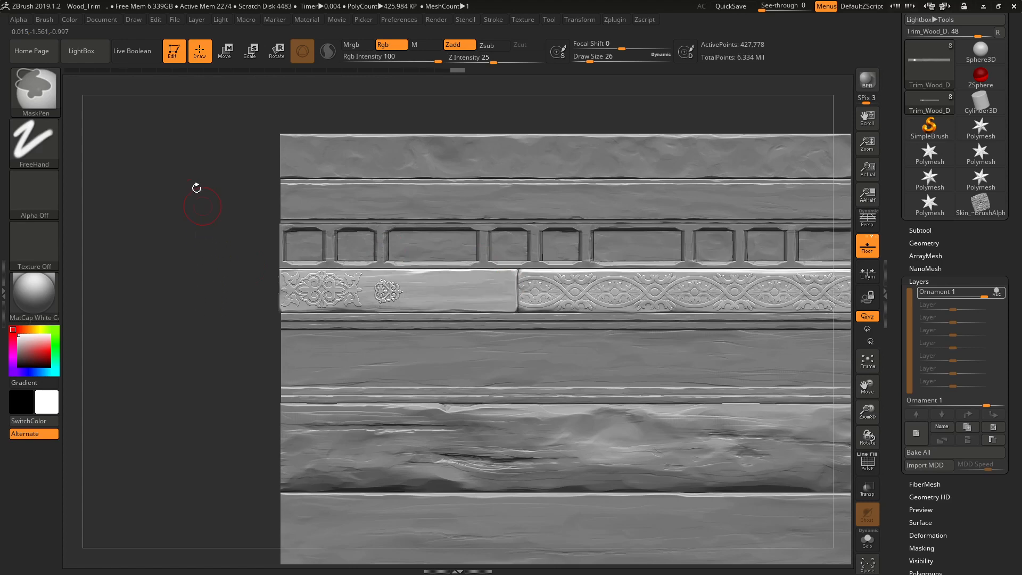
Try softening the small medallion with the Morph brush at Draw Sizes 34 and 42, and undo the strokes
alt+drag(258, 270, 376, 400)
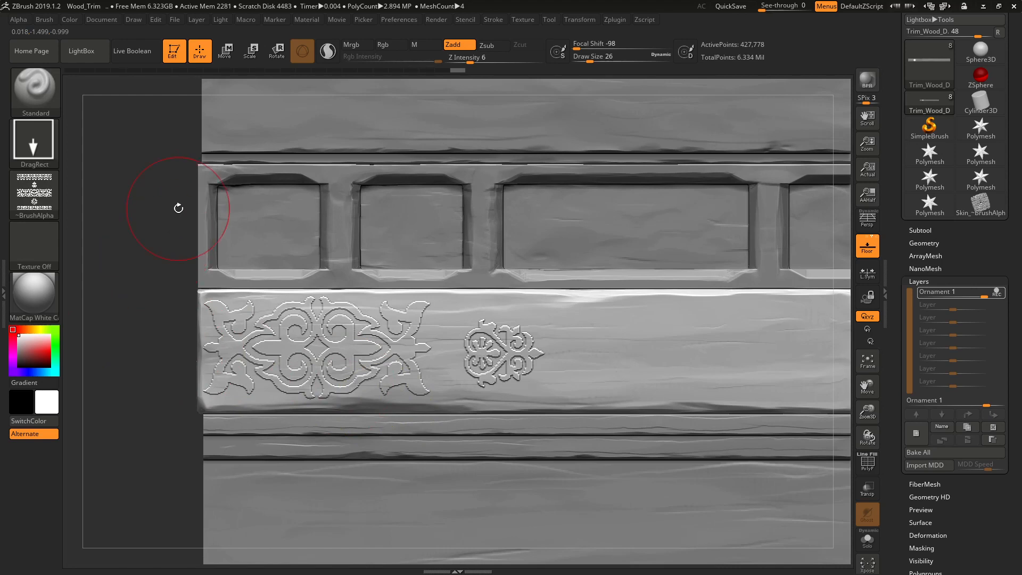
key(b)
key(m)
key(o)
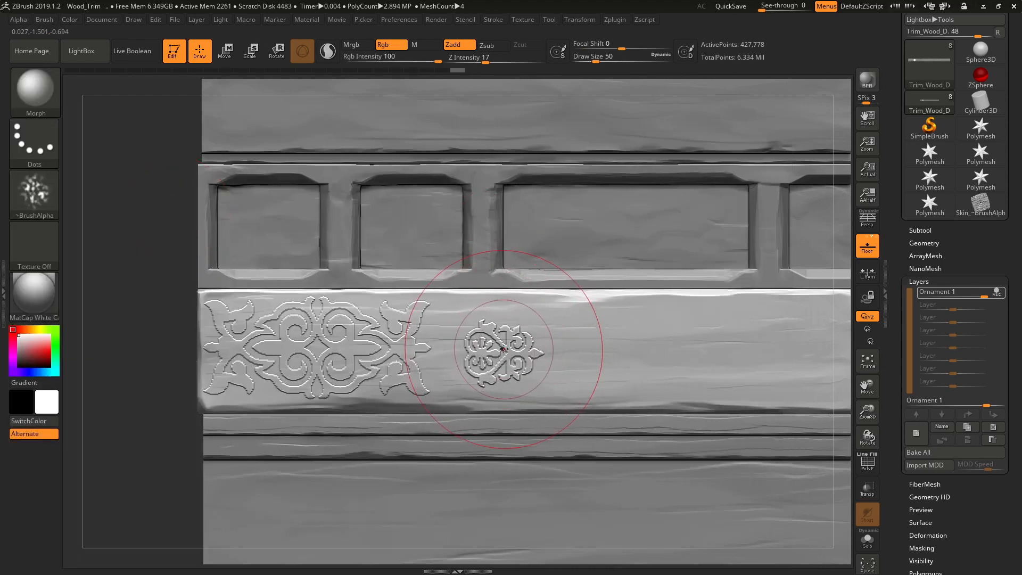
key([)
key([)
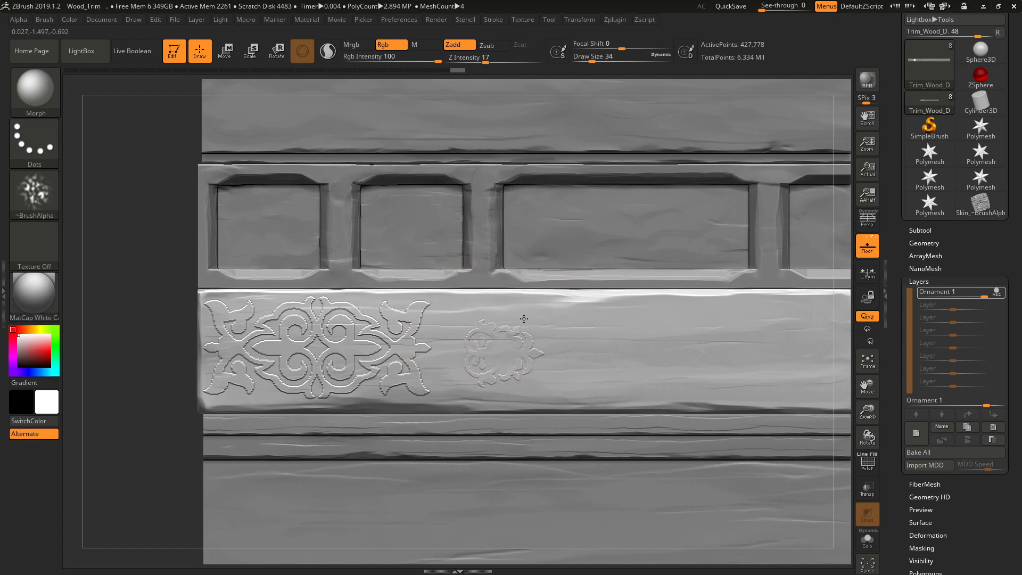
key(])
drag(532, 312, 532, 306)
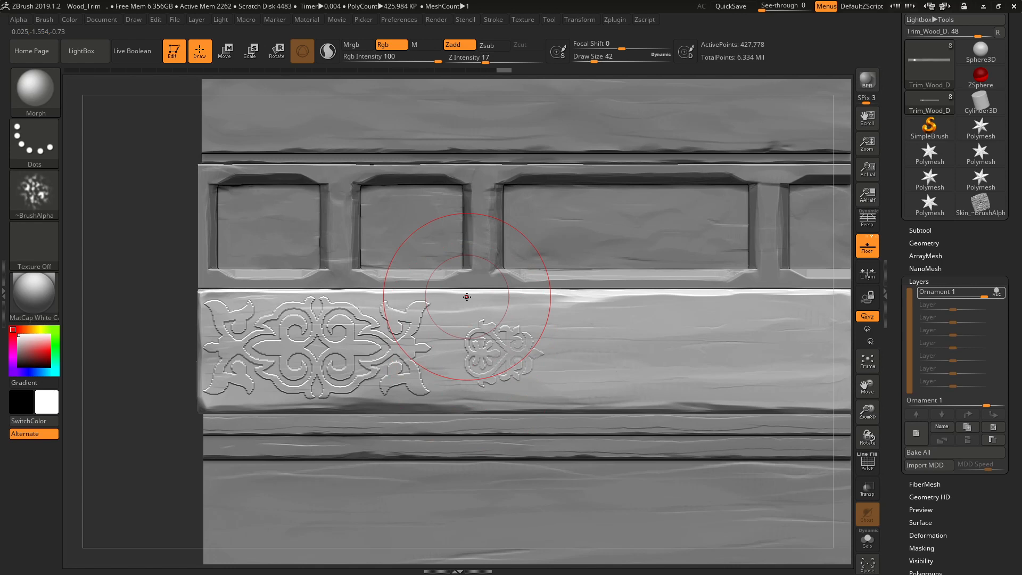
key(ctrl+z)
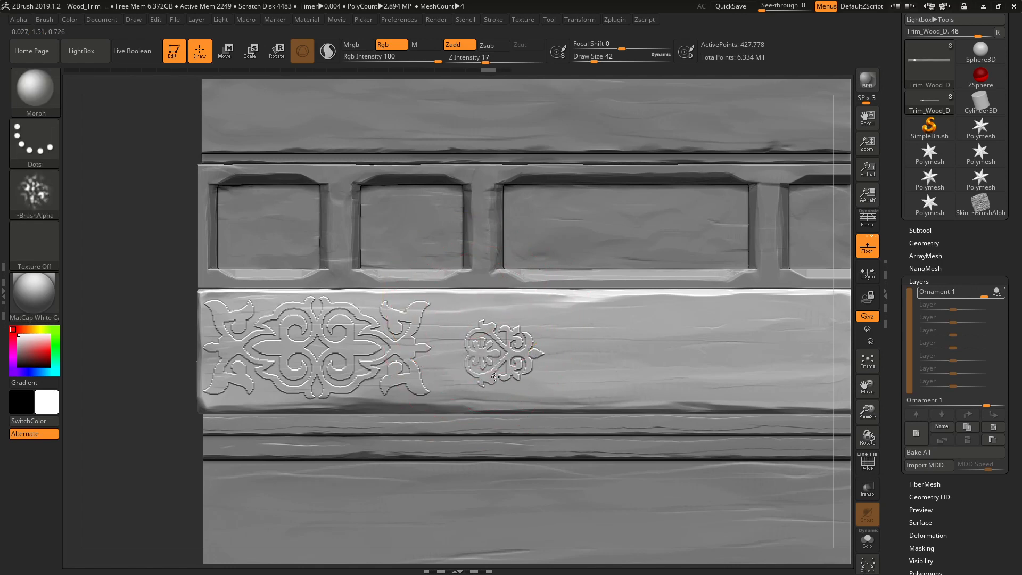
Mask the ornament at the plank's end, try fading the medallion with the Morph brush at Draw Size 130, and clear the mask
key(ctrl)
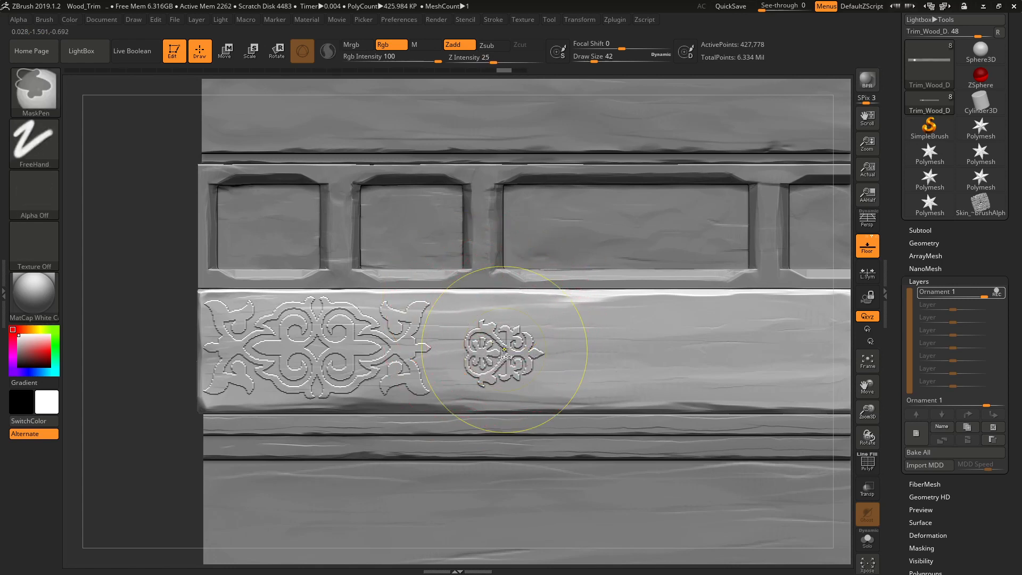
ctrl+drag(404, 351, 290, 354)
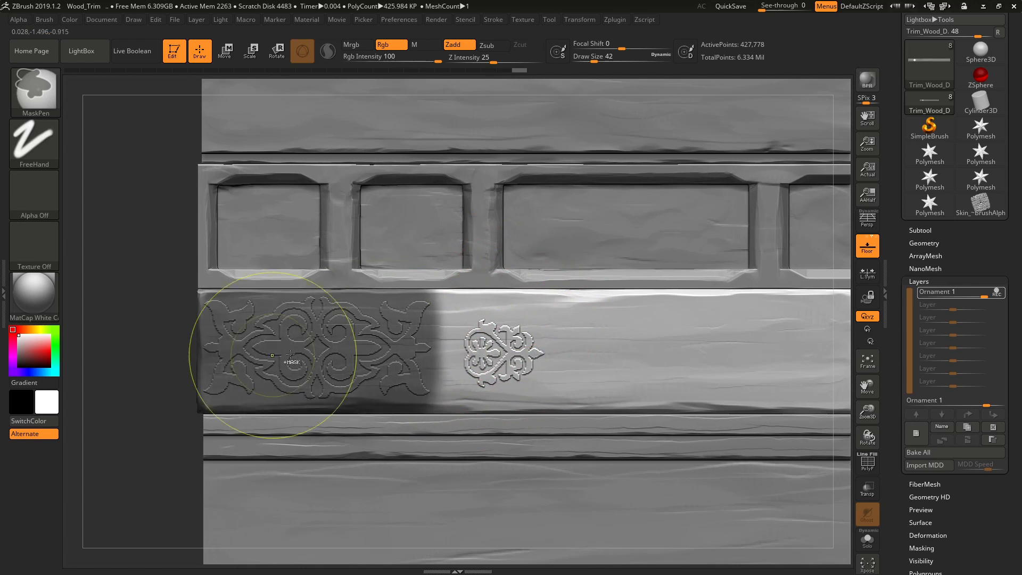
key(bracketright)
key(bracketright)
key(bracketright)
key(bracketright)
key(bracketright)
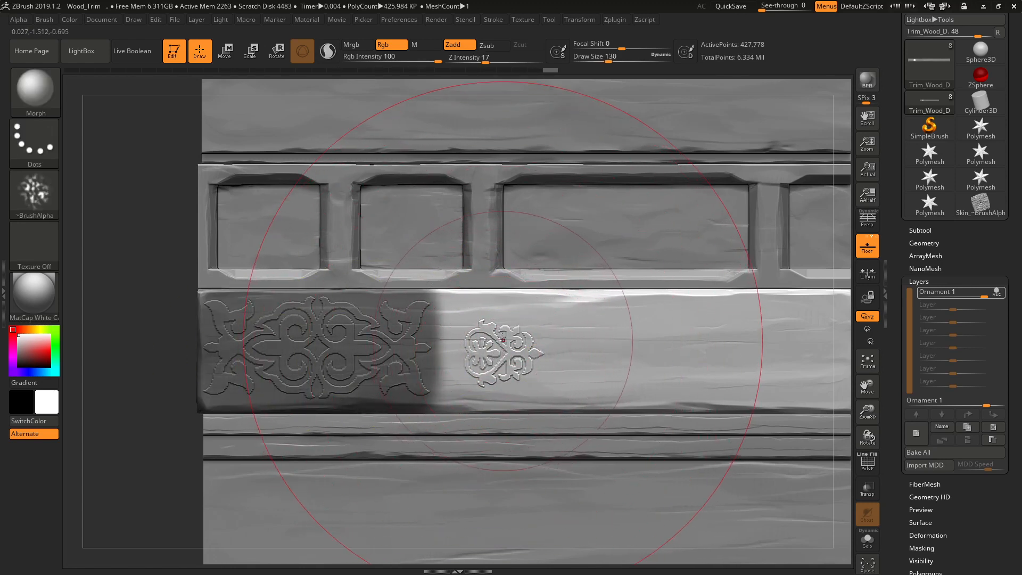
ctrl+click(167, 337)
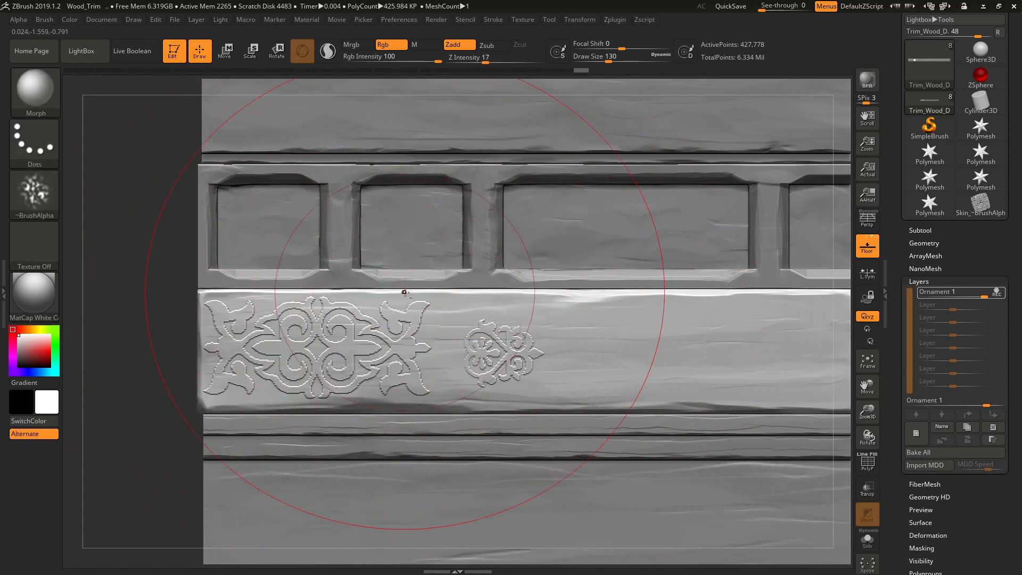
Undo the mask clearing and the Morph fade on the medallion, and clear the restored mask again
mouse_move(405, 292)
ctrl+right_down()
mouse_move(312, 255)
mouse_move(389, 354)
ctrl+right_up()
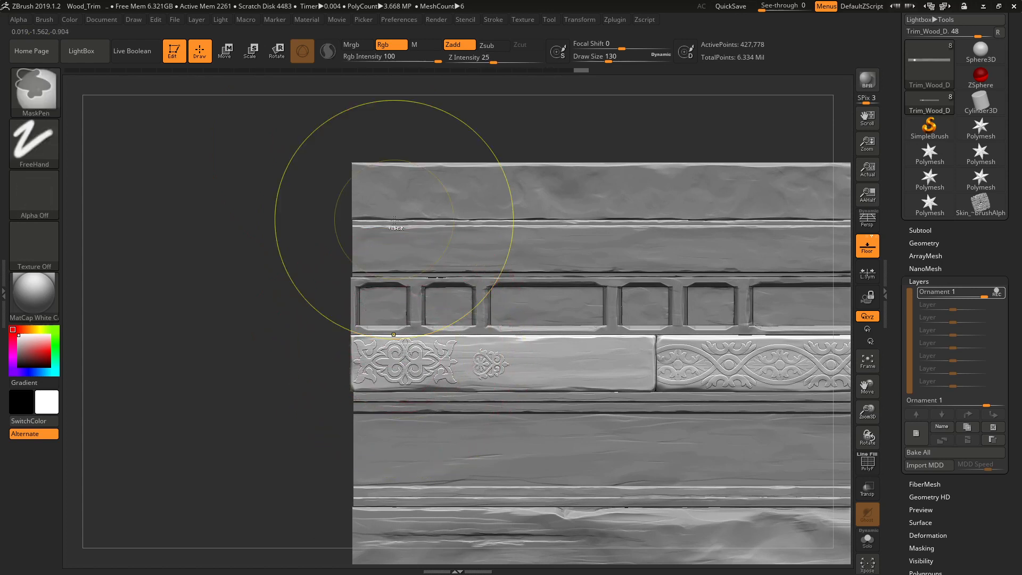
key(ctrl+z)
key(ctrl+z)
ctrl+drag(182, 288, 196, 300)
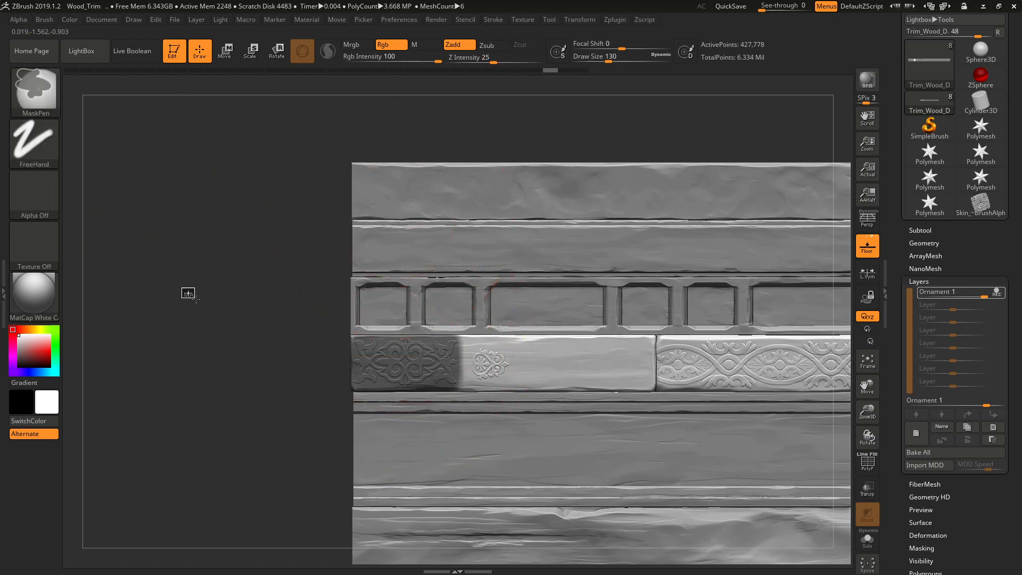
alt+right_drag(231, 260, 176, 253)
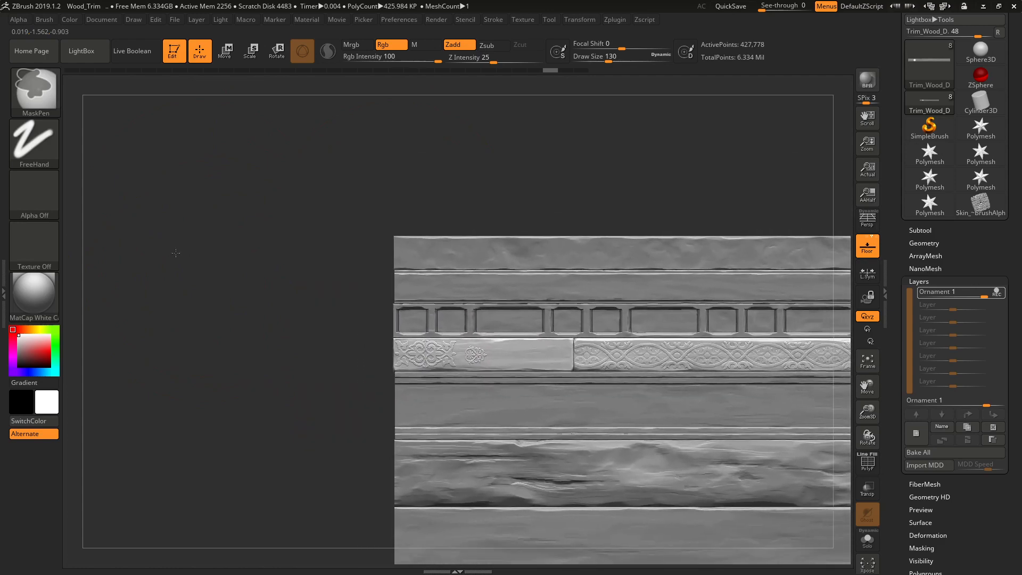
Close the CG (568) image preview, look through the ornament(1) folder under Brushes in File Explorer, and return to ZBrush
mouse_move(516, 370)
ctrl+right_down()
mouse_move(591, 453)
mouse_move(543, 394)
mouse_move(584, 439)
ctrl+right_up()
alt+right_drag(583, 381, 479, 356)
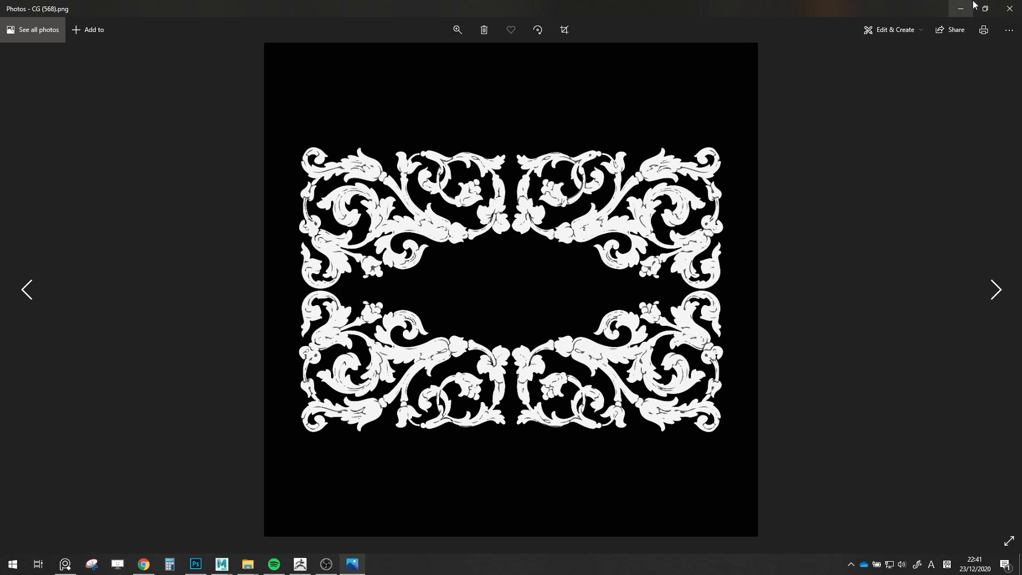
click(1010, 8)
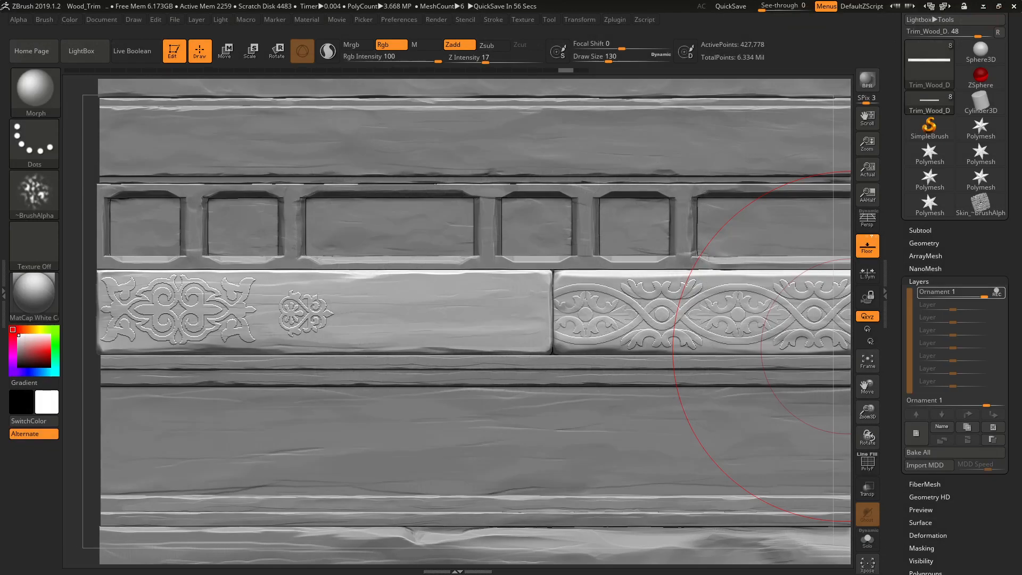
drag(1021, 14, 659, 0)
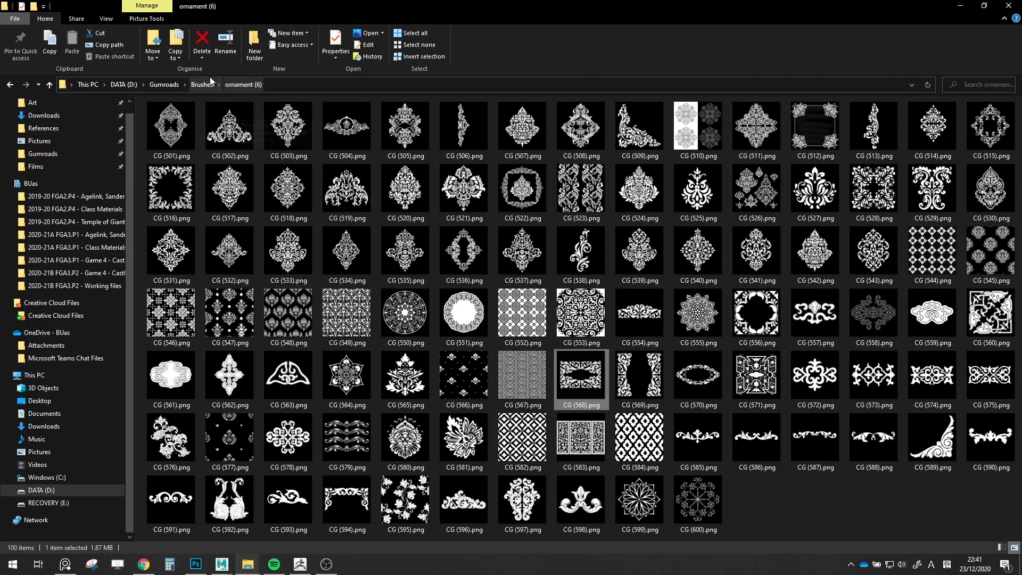
click(202, 84)
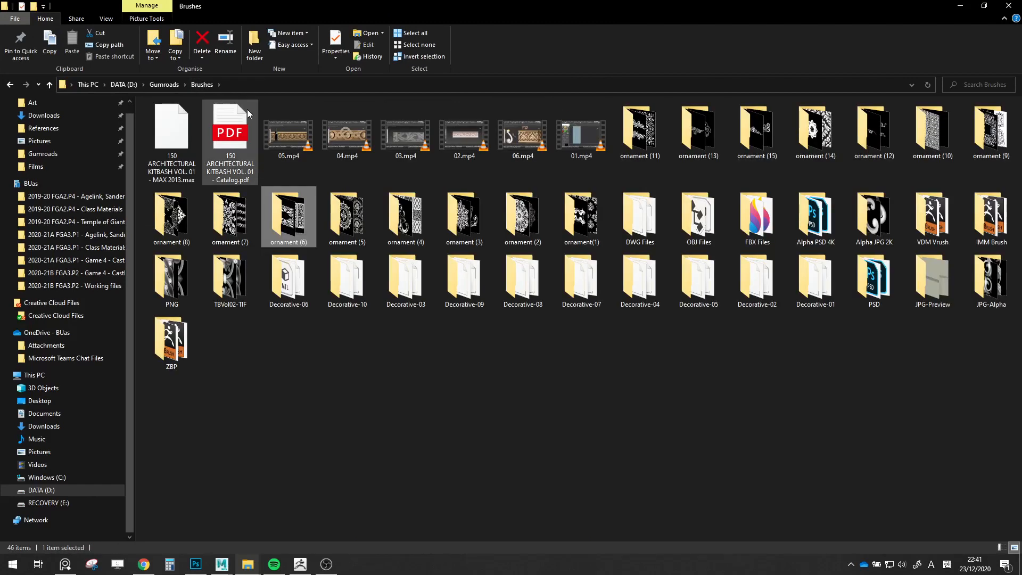
double_click(564, 231)
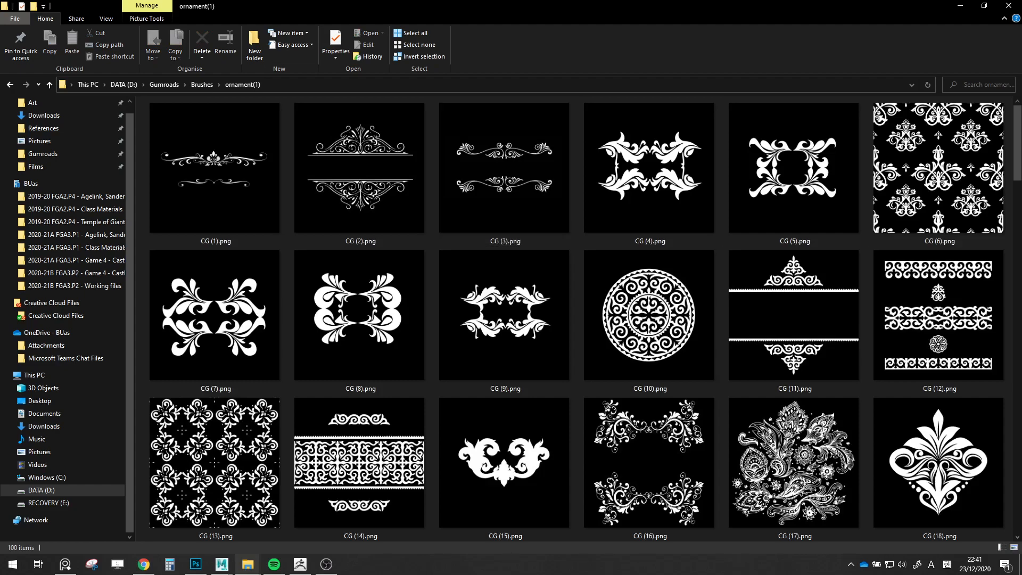
key(alt+Tab)
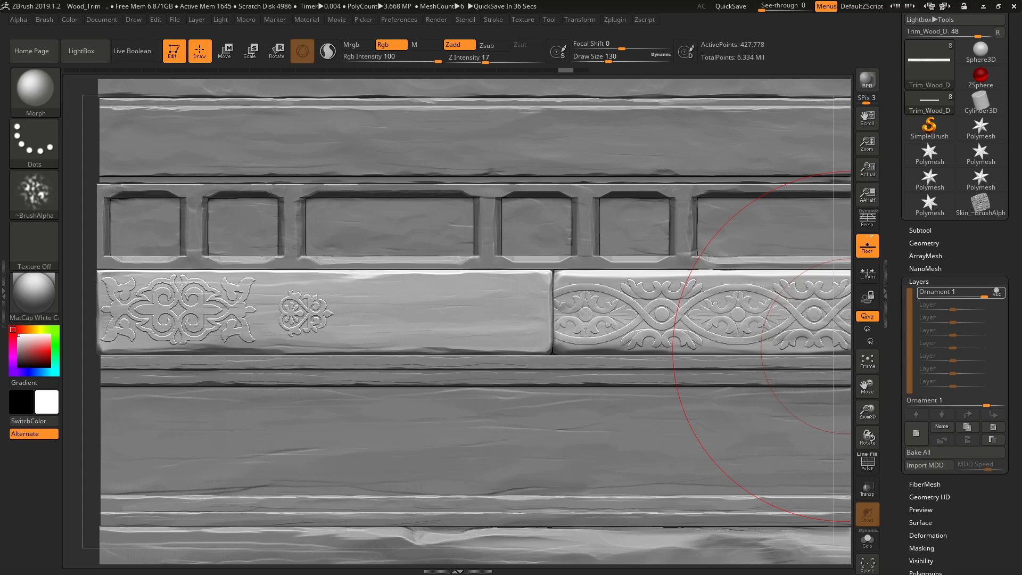
Switch to File Explorer and look through the remaining ornament images in the ornament(1) folder
key(alt+Tab)
scroll(722, 275, down, 2)
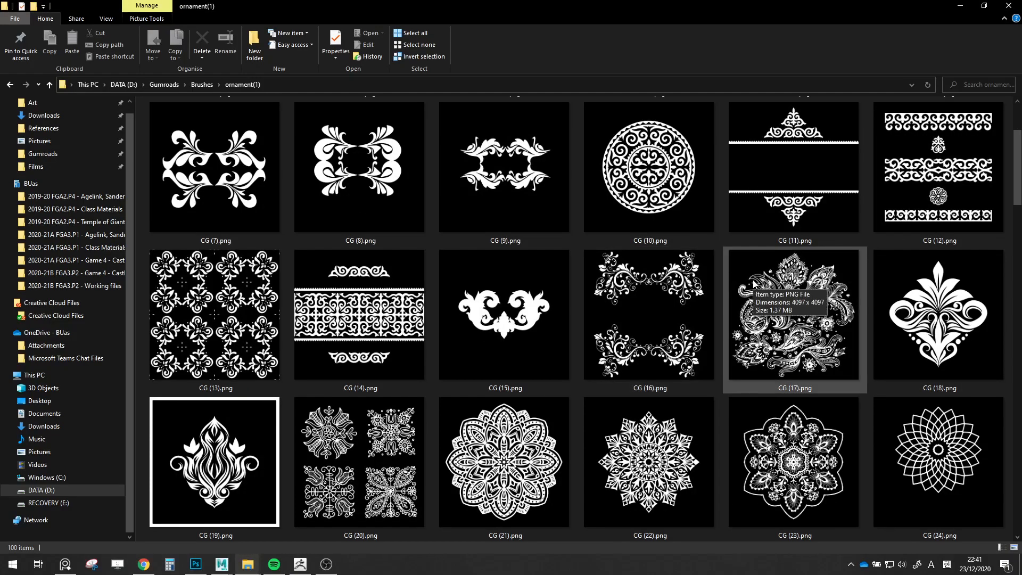
scroll(753, 283, down, 12)
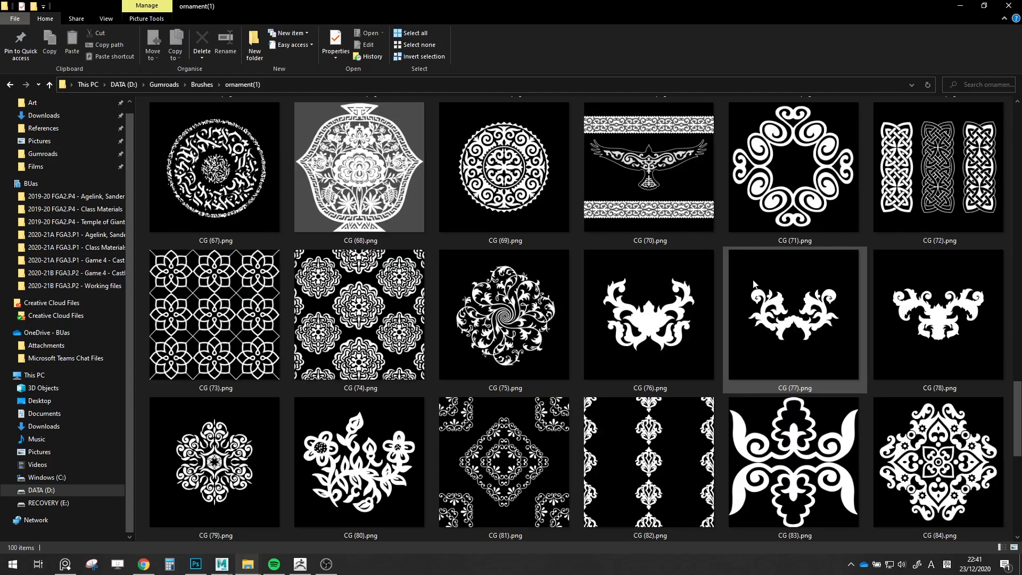
scroll(754, 284, up, 2)
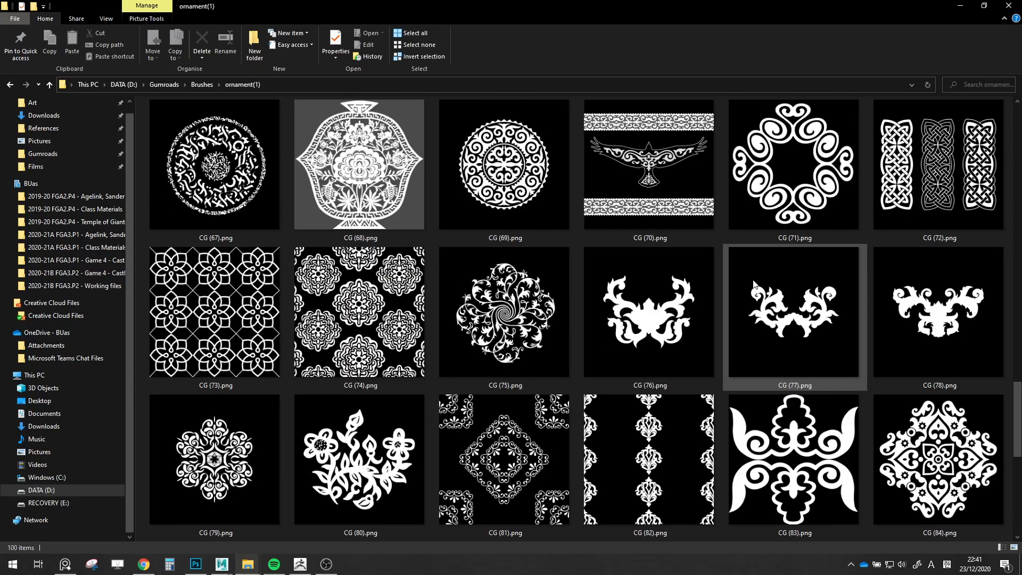
scroll(753, 283, down, 3)
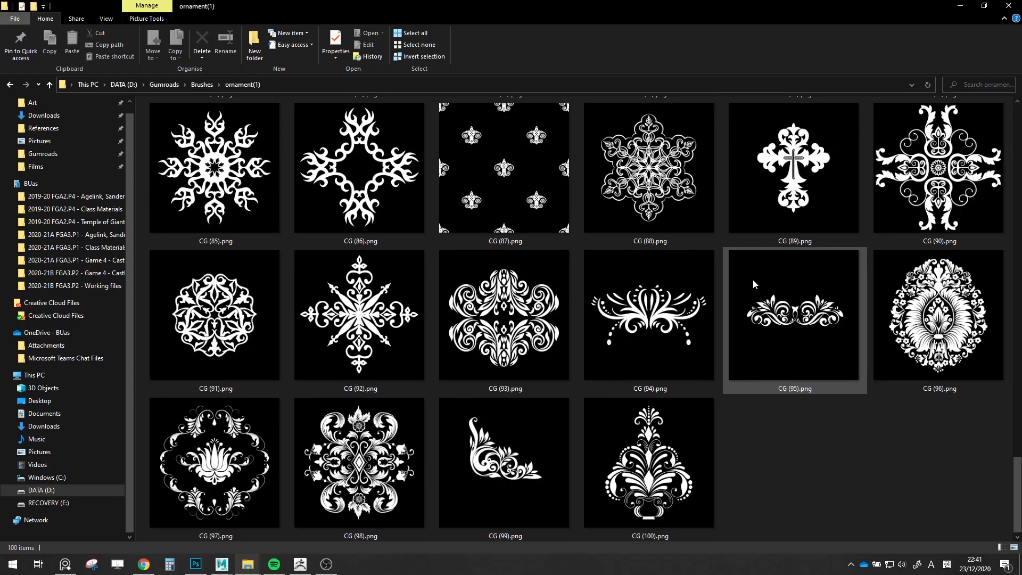
Open the ornament (13) folder under Brushes and preview the CG (238) and CG (260) images
click(201, 85)
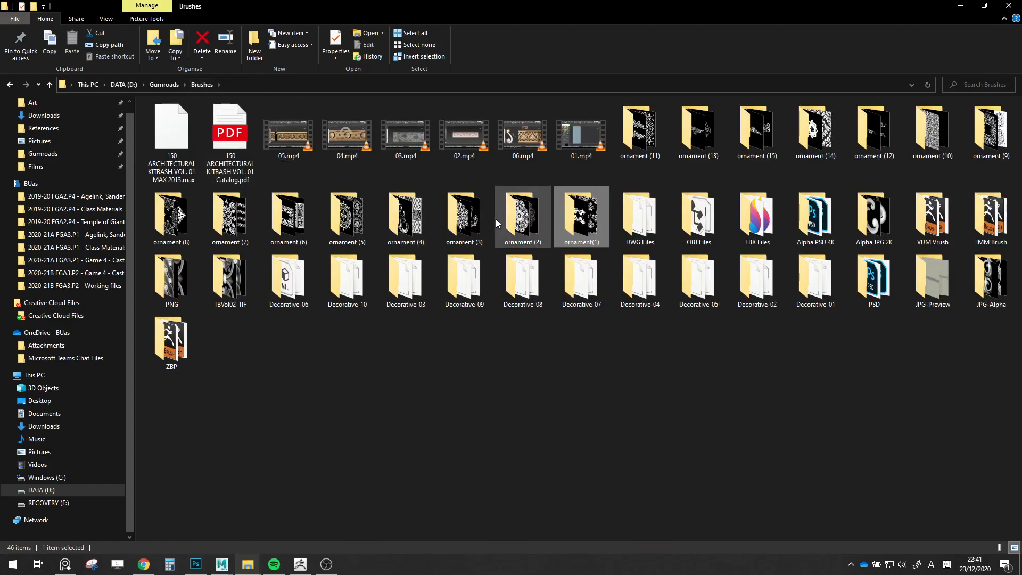
double_click(707, 128)
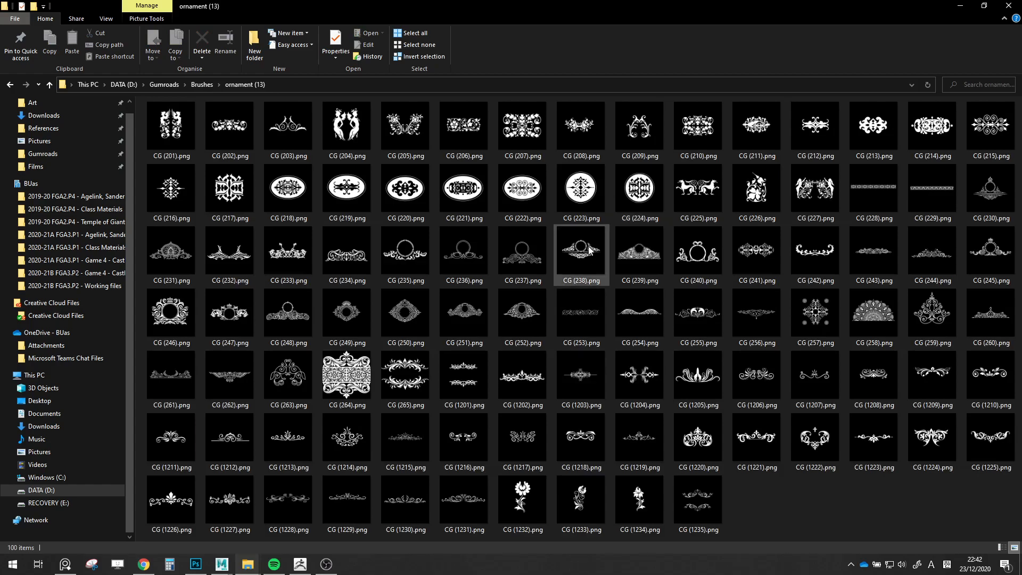
click(590, 258)
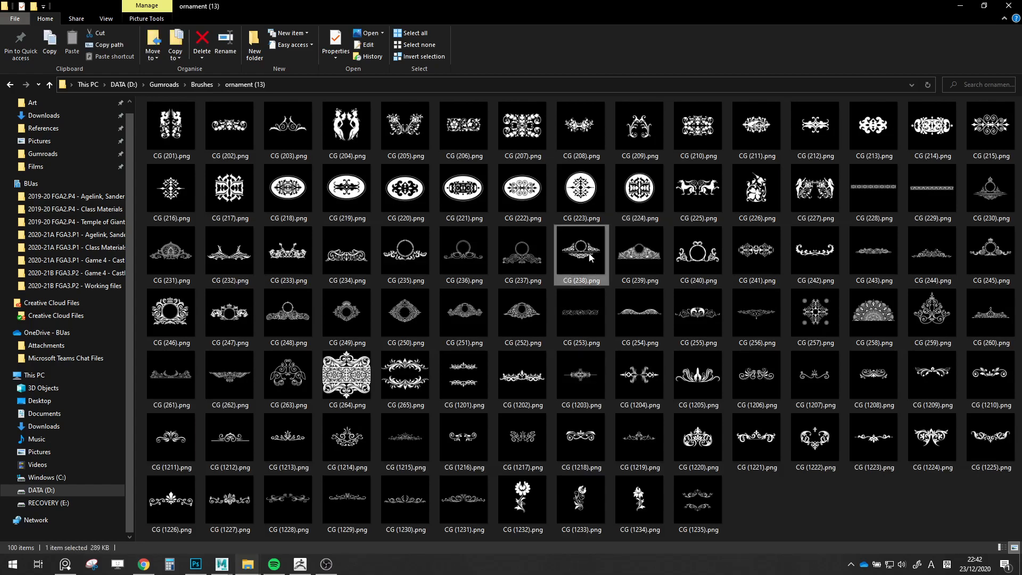
double_click(590, 258)
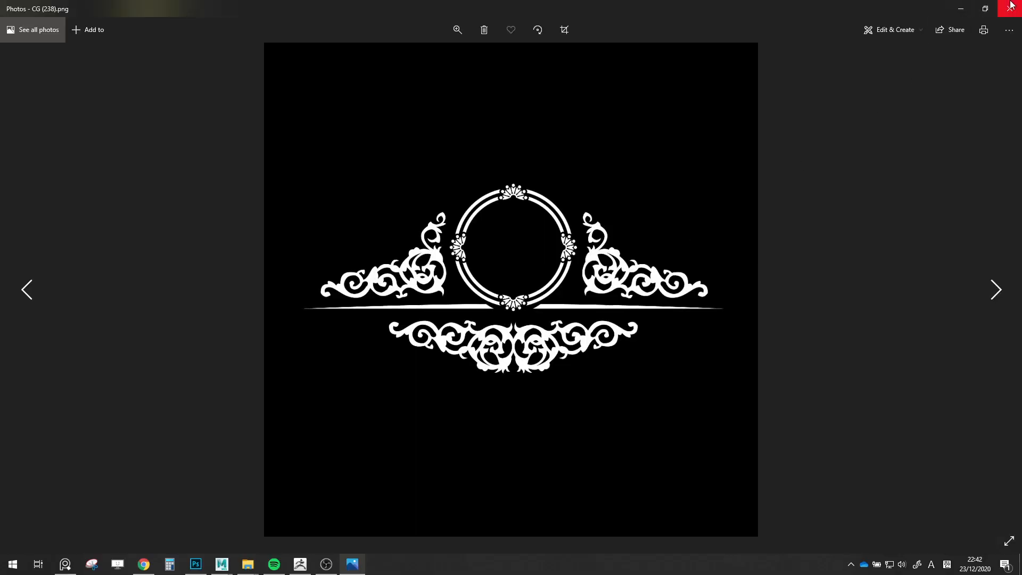
click(1011, 7)
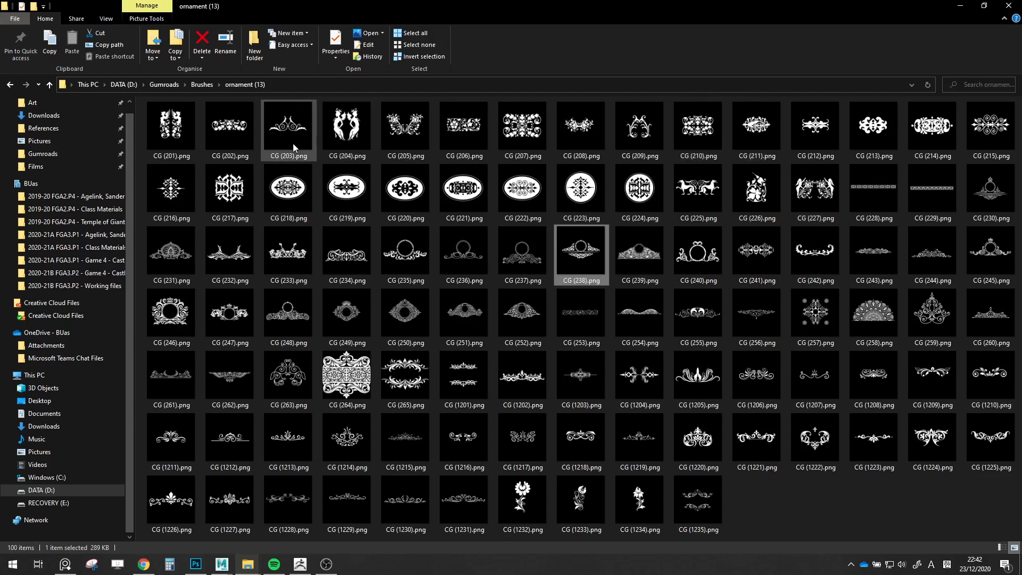
mouse_move(291, 143)
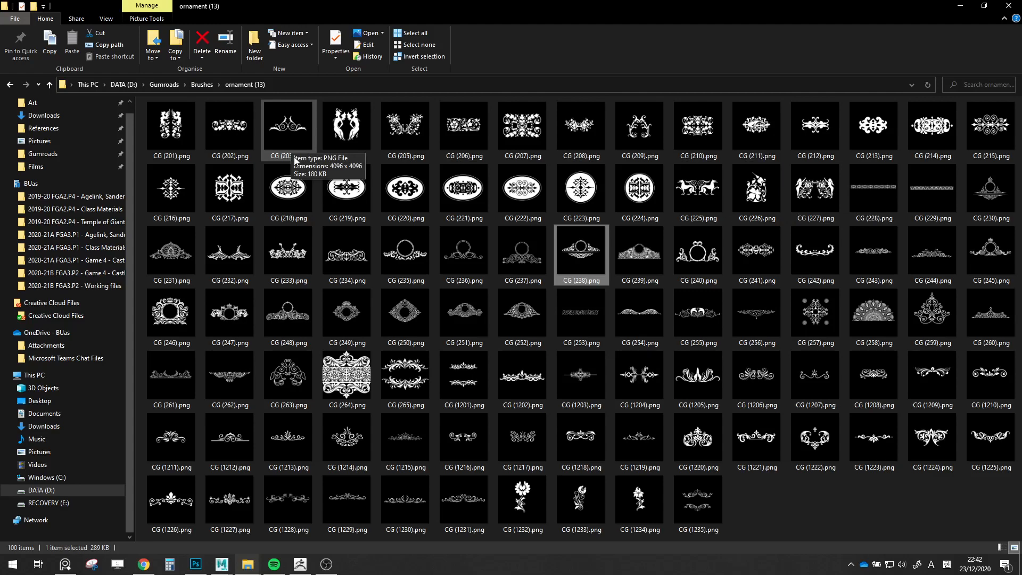
double_click(997, 326)
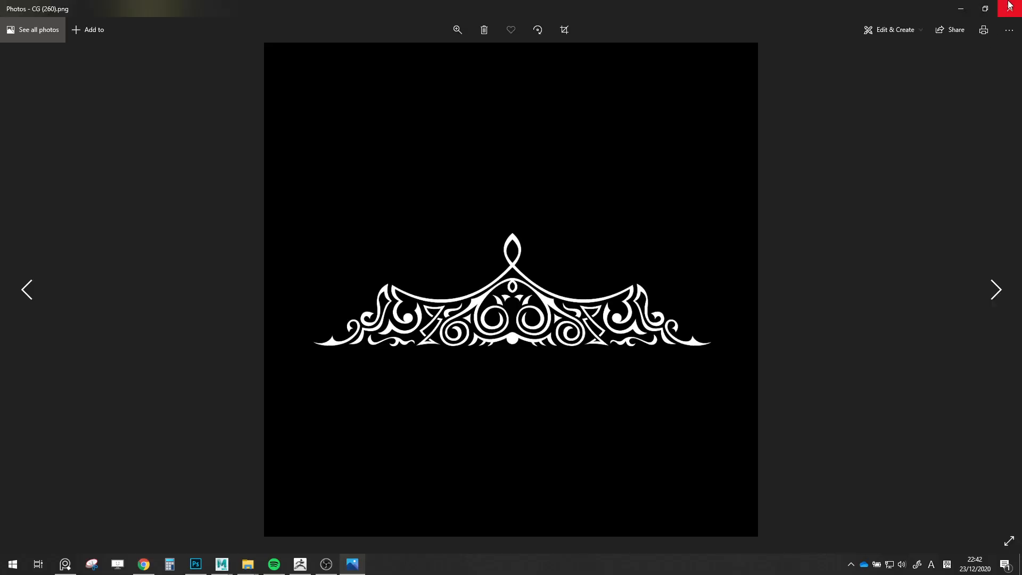
click(1009, 6)
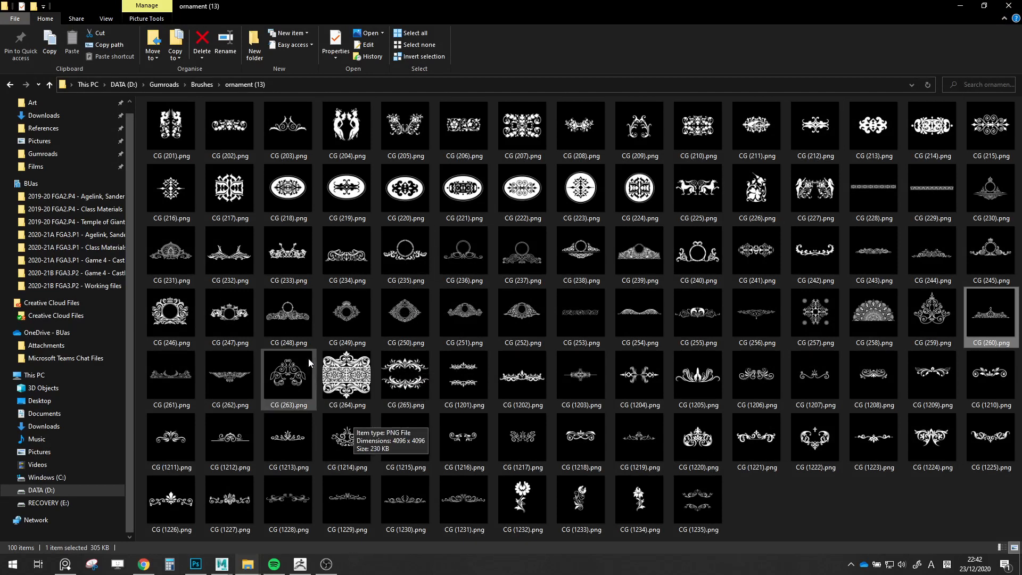
Open the ornament (11) folder under Brushes, preview the CG (1016) image, and return to ZBrush
click(201, 86)
double_click(625, 152)
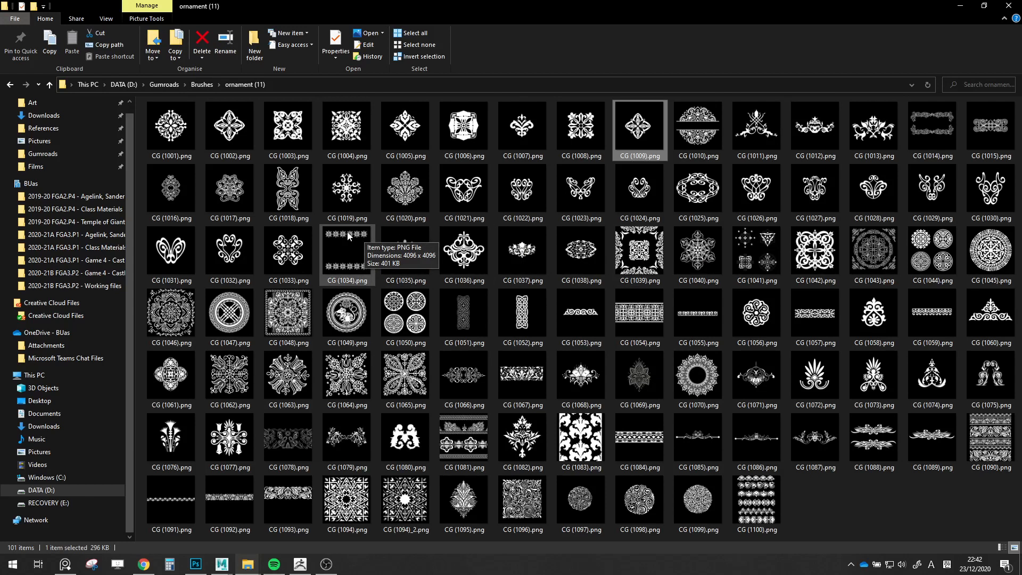
double_click(188, 200)
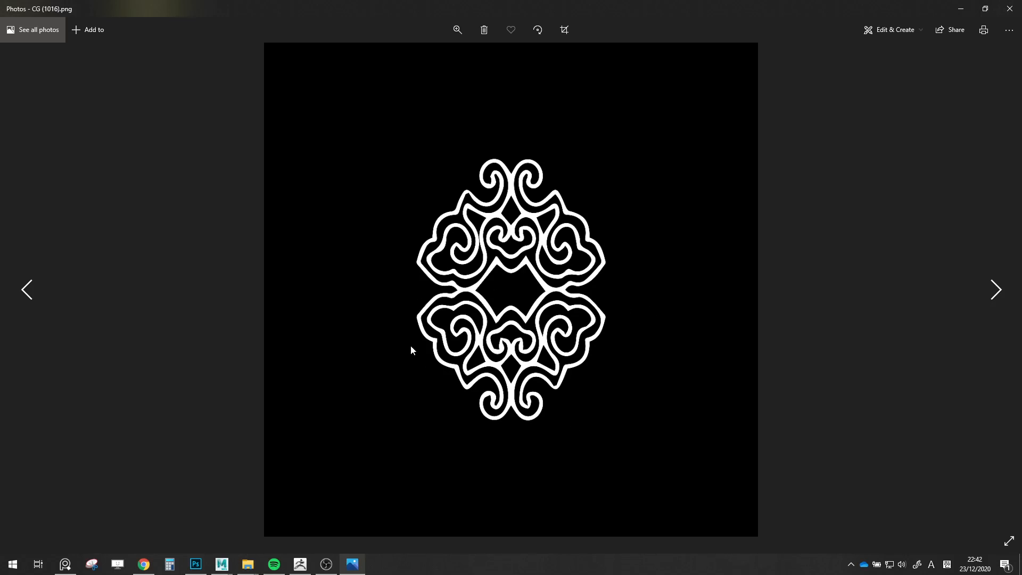
click(1007, 5)
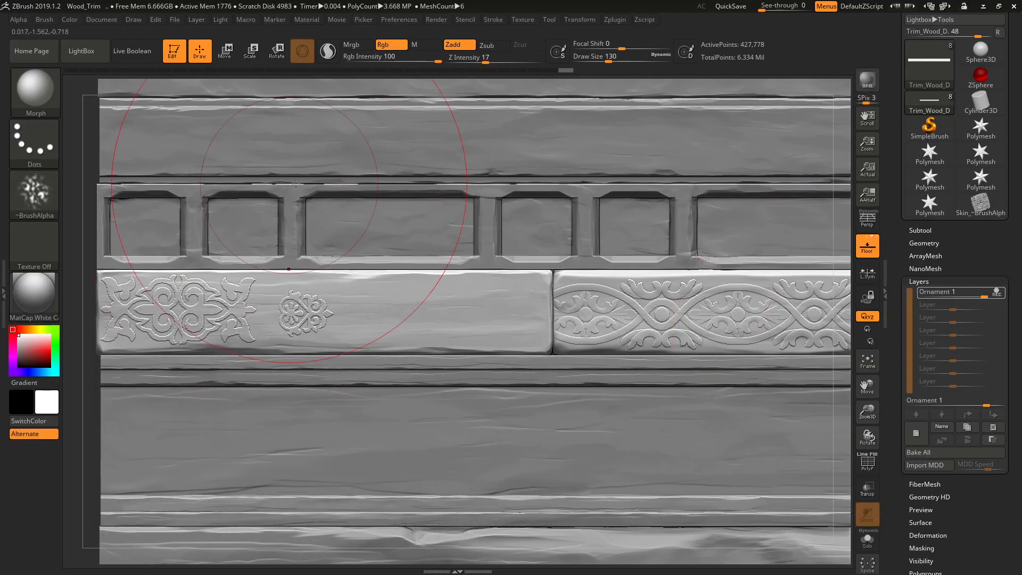
Select the Standard brush and assign Alpha 28 to it
key(b)
key(s)
key(t)
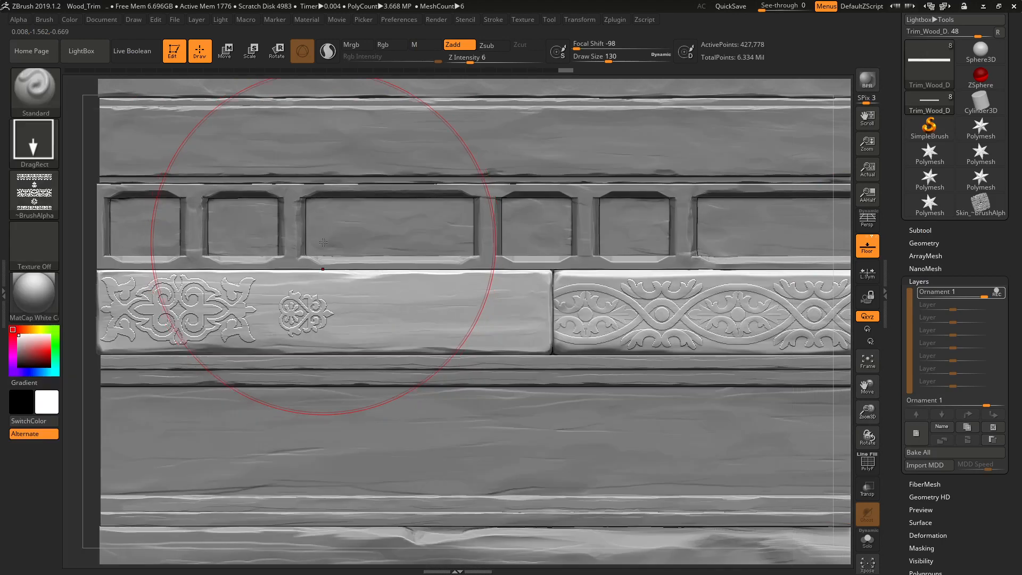
click(34, 195)
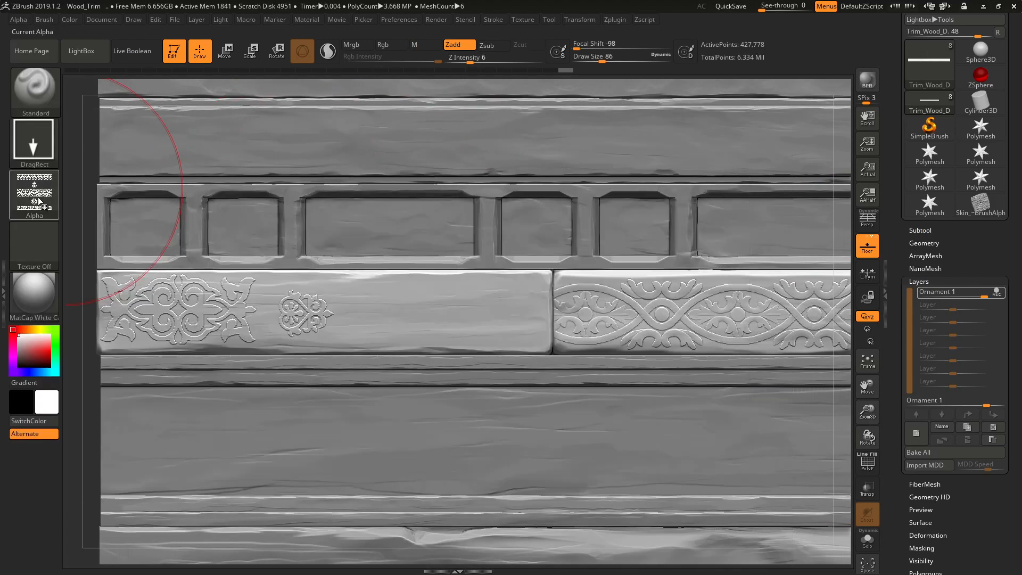
click(246, 204)
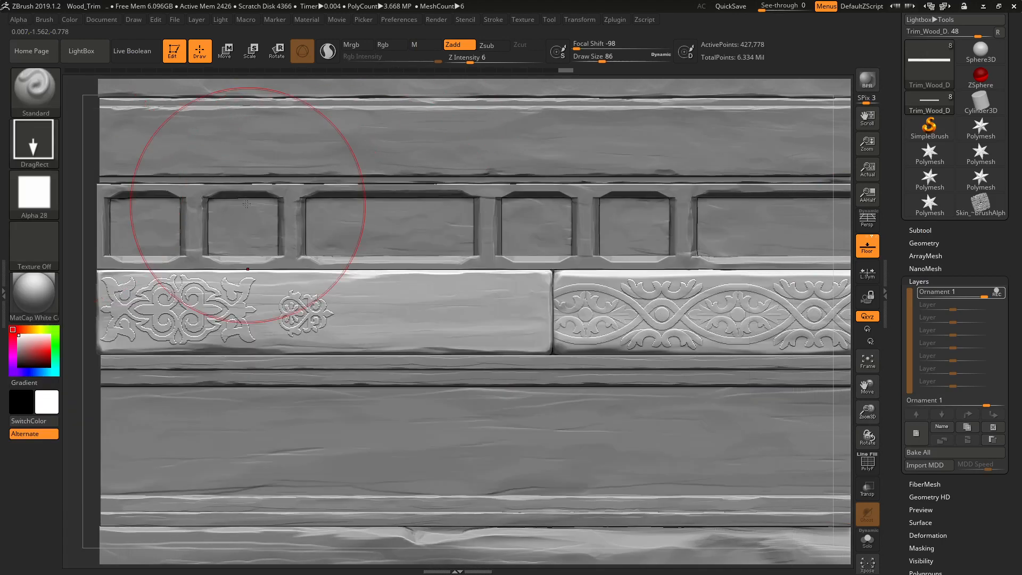
click(44, 143)
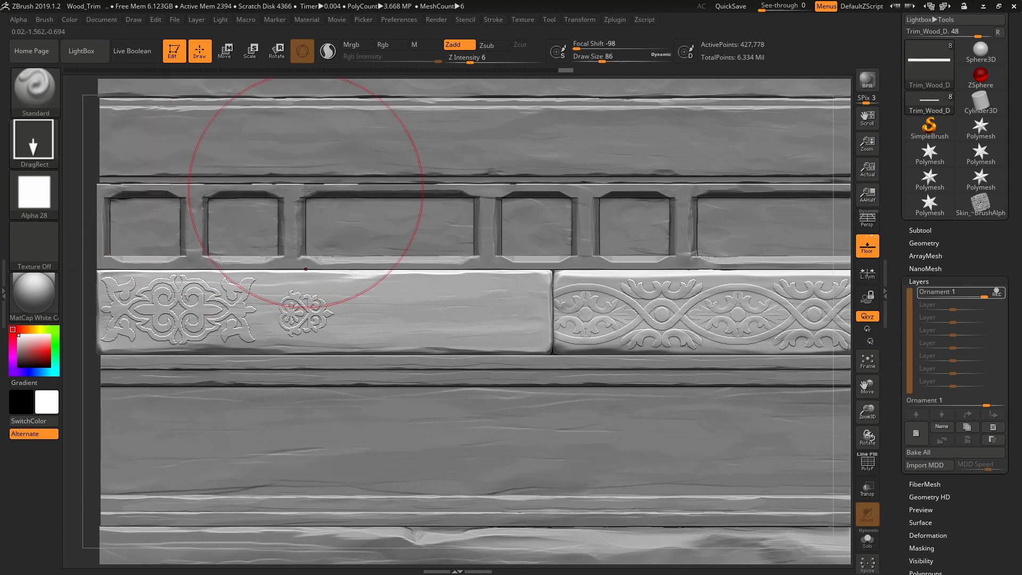
Try building up a vertical strip at the plain plank's end with the ClayBuildup brush at Draw Size 18, and undo it
click(43, 112)
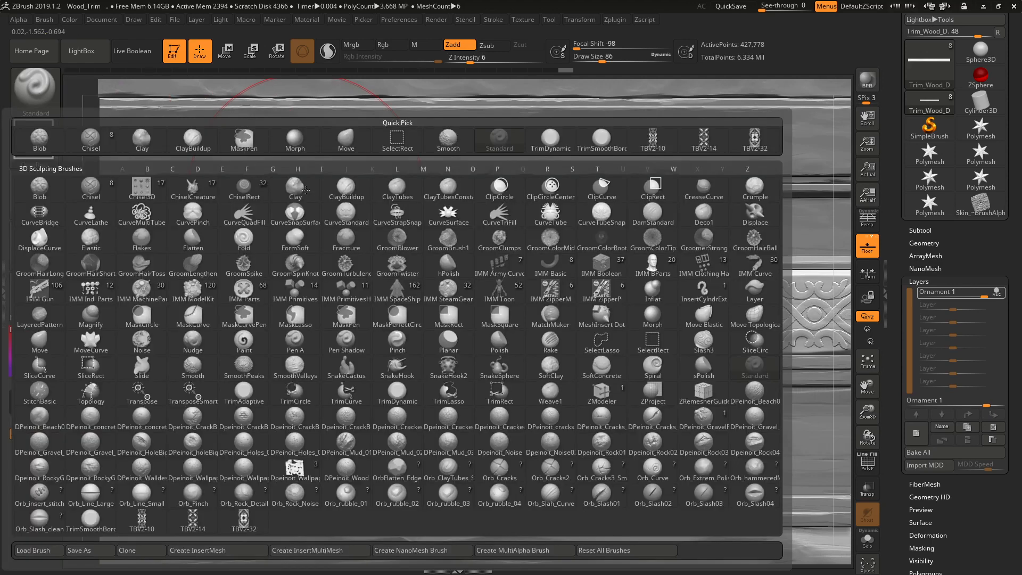
key(c)
key(b)
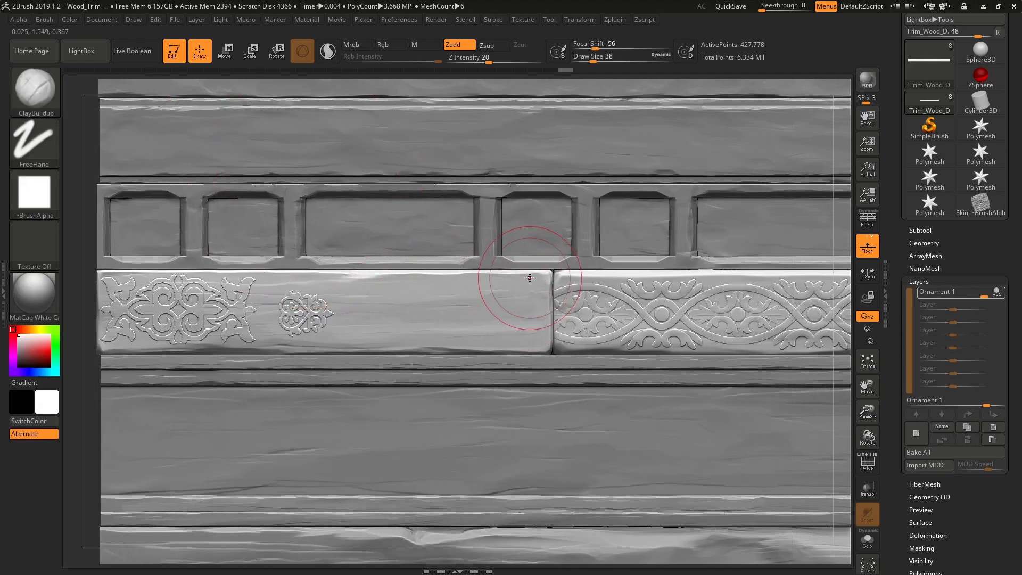
key(bracketleft)
key(bracketleft)
drag(543, 274, 544, 302)
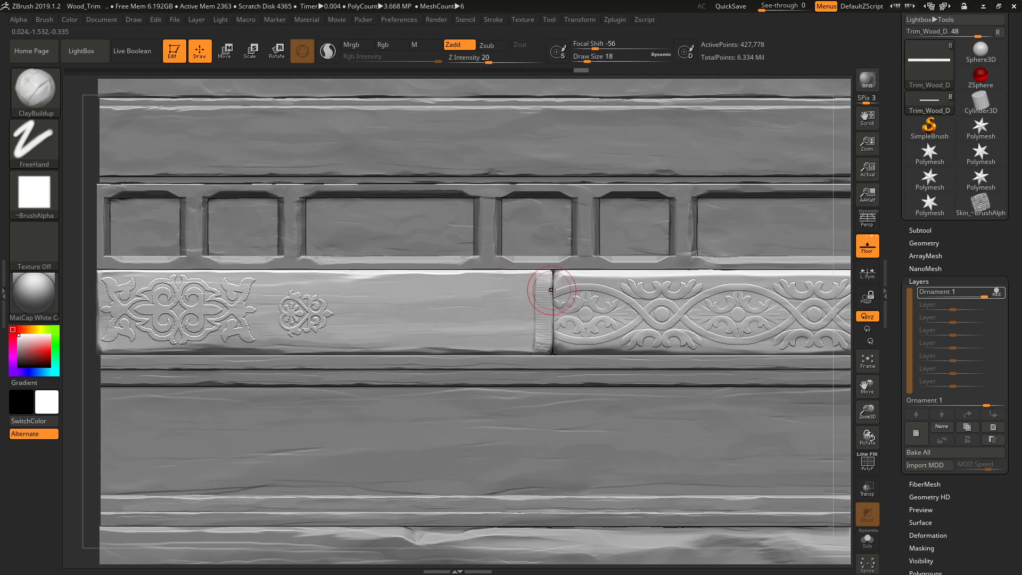
key(ctrl+z)
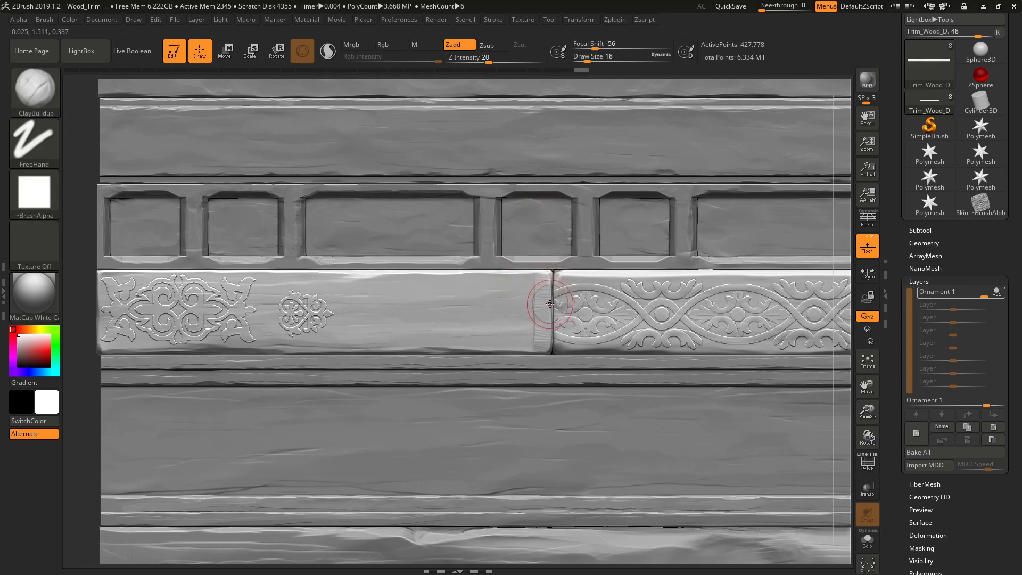
Try a stroke at the plank's end with the TBV2-10 brush using Alpha 28 at Draw Size 8, and undo it
click(39, 201)
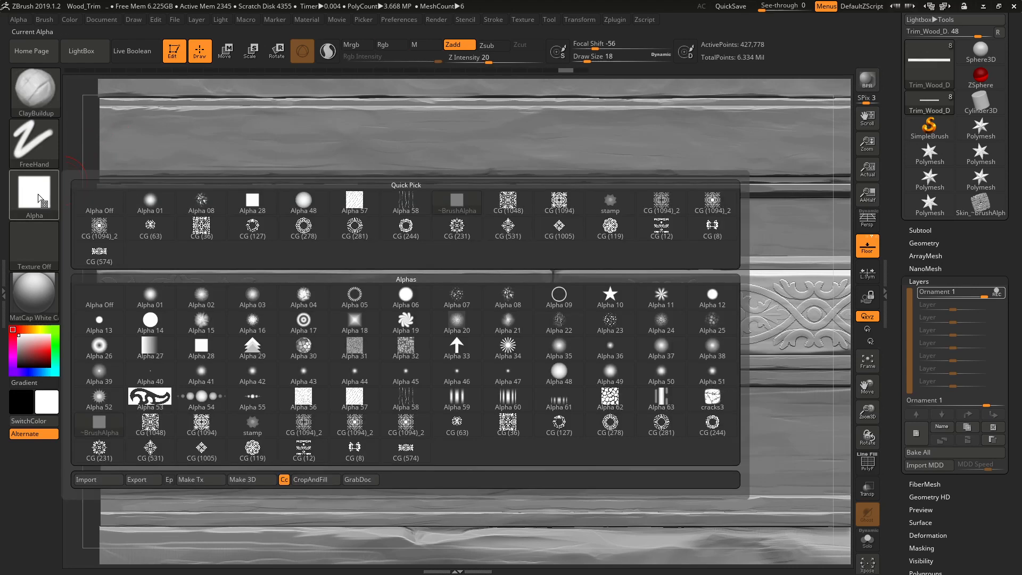
click(34, 139)
click(43, 96)
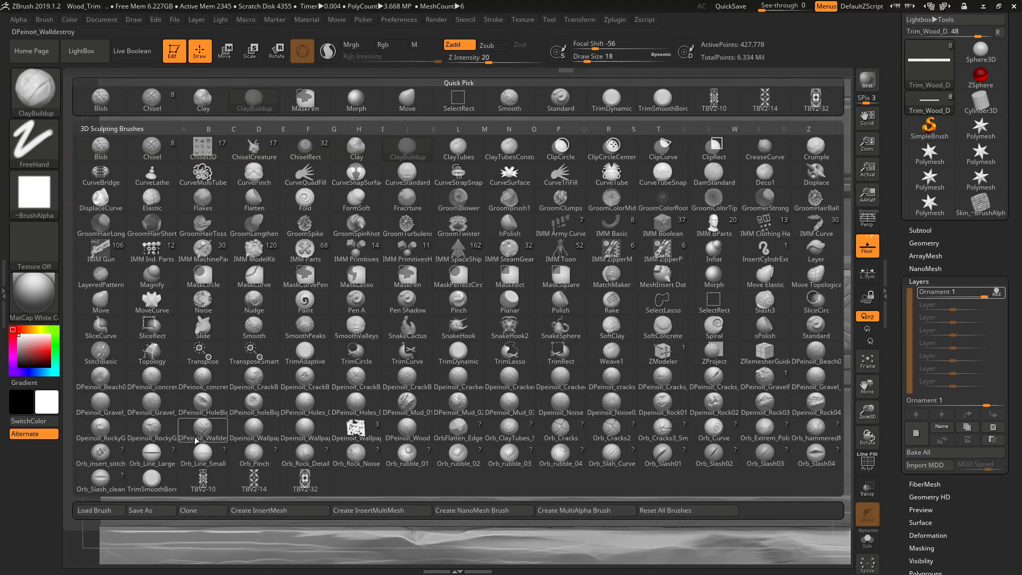
click(203, 480)
click(44, 191)
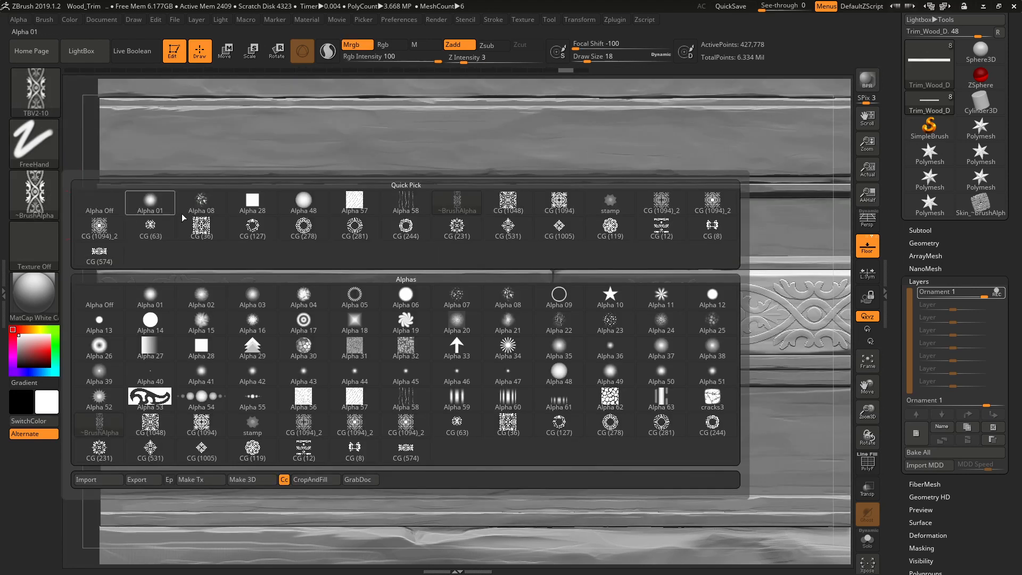
click(252, 202)
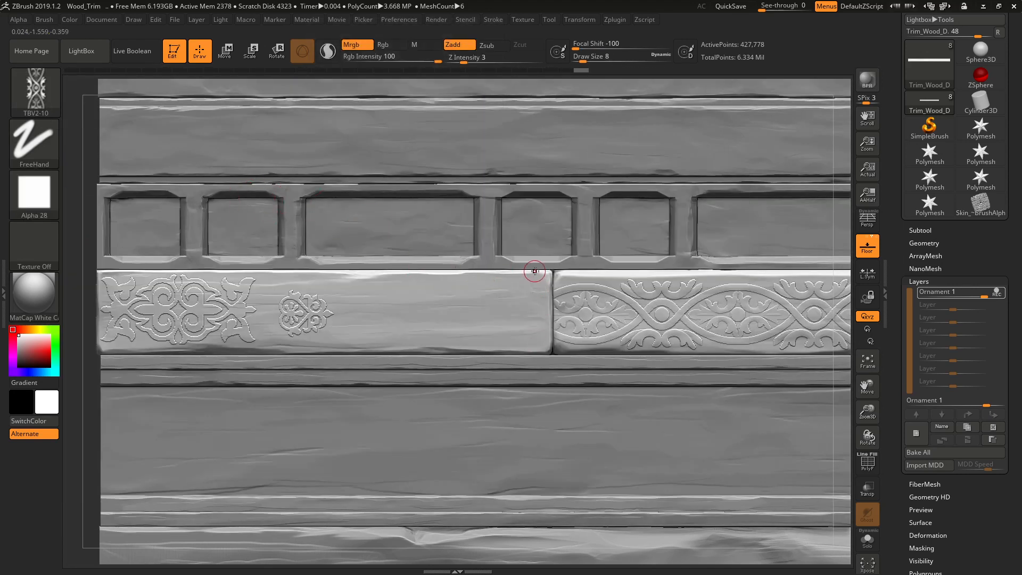
drag(535, 351, 541, 361)
key(ctrl+z)
key(ctrl+z)
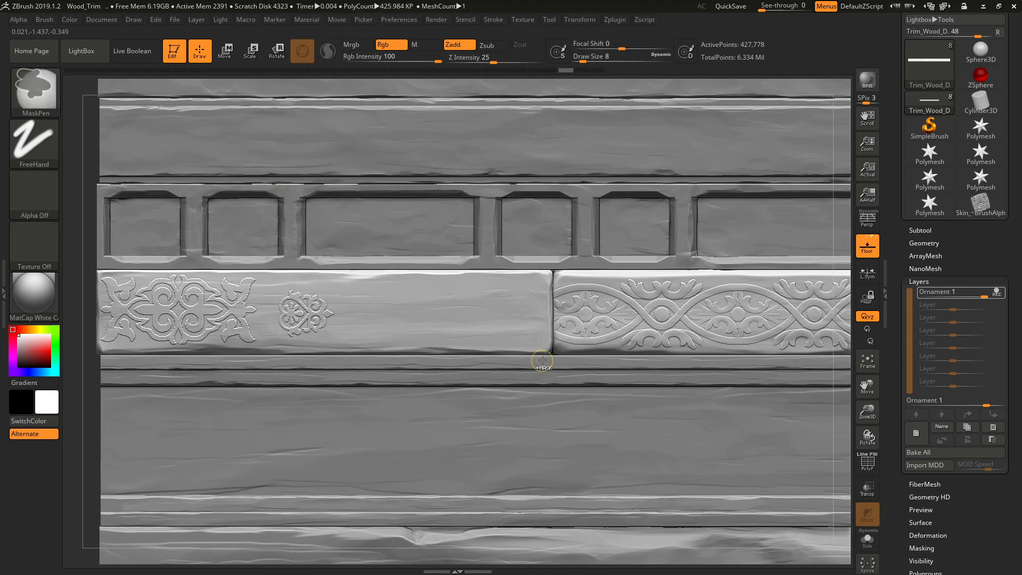
Set the TBV2-10 brush's Z Intensity to 36 and try another vertical stroke at the plain plank's end
drag(463, 58, 503, 60)
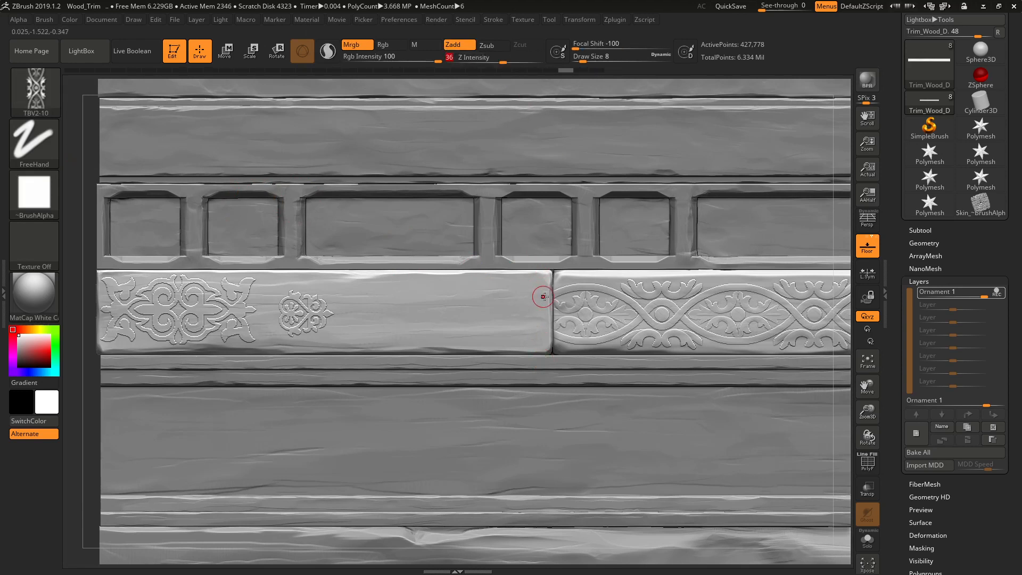
drag(545, 315, 548, 346)
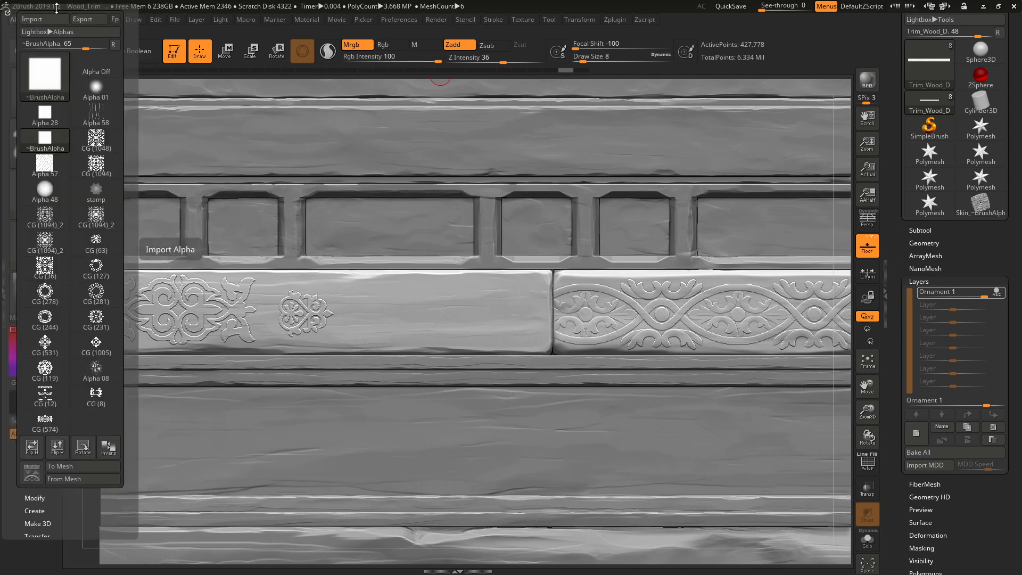
mouse_move(46, 24)
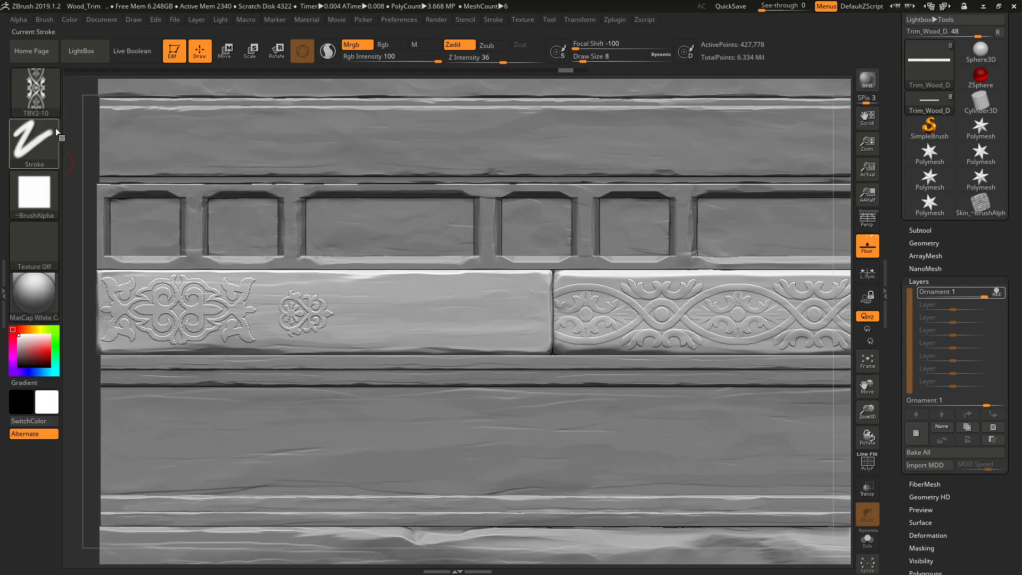
Decline the switch prompt of the mistakenly chosen Blob brush and reselect the Standard brush
click(30, 95)
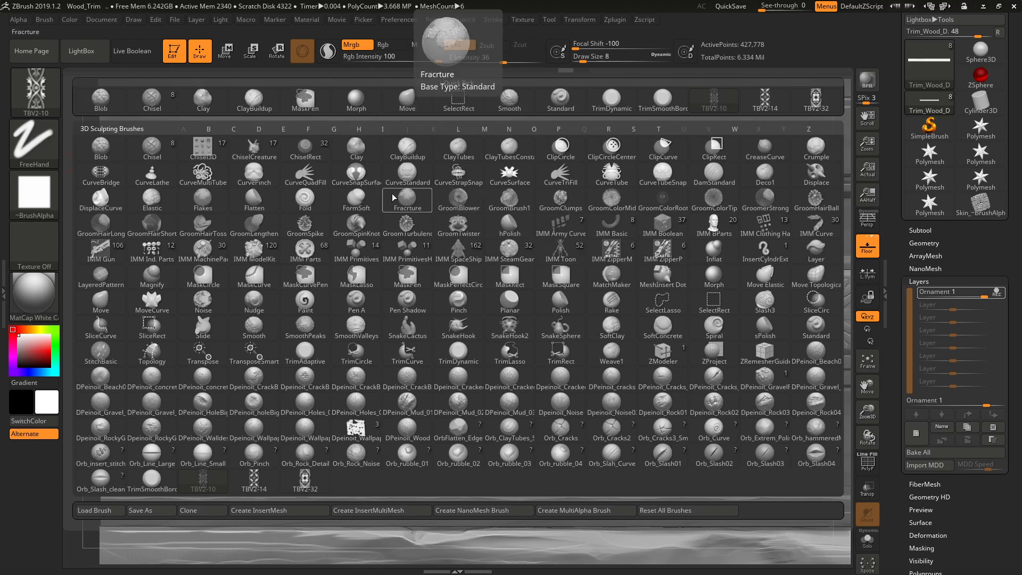
key(b)
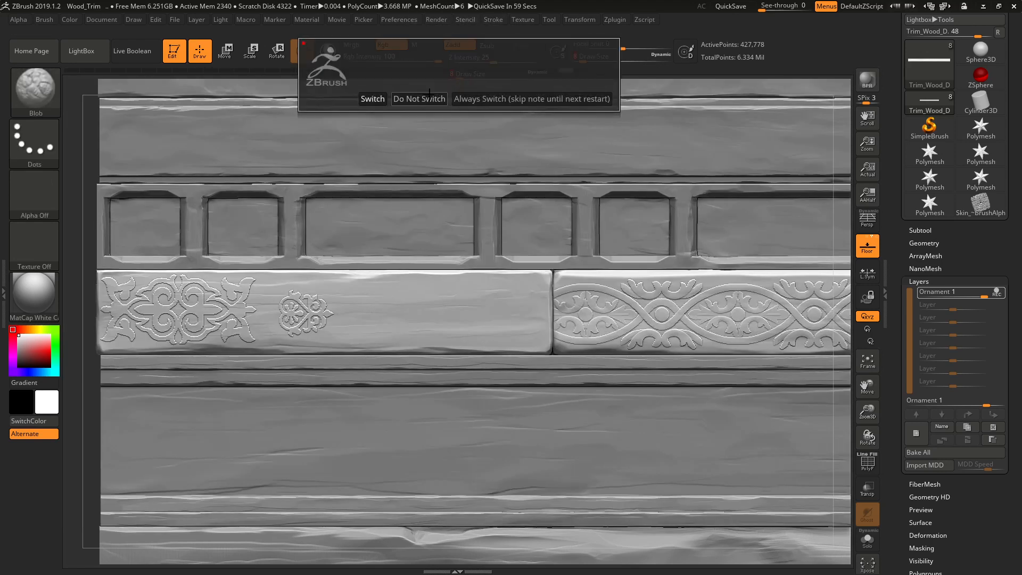
click(397, 99)
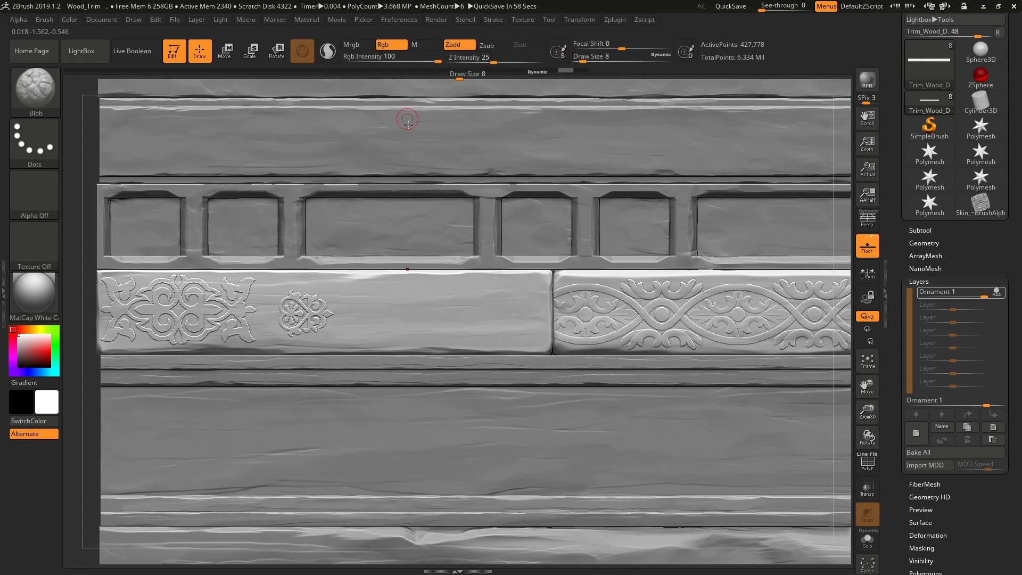
key(b)
key(s)
key(t)
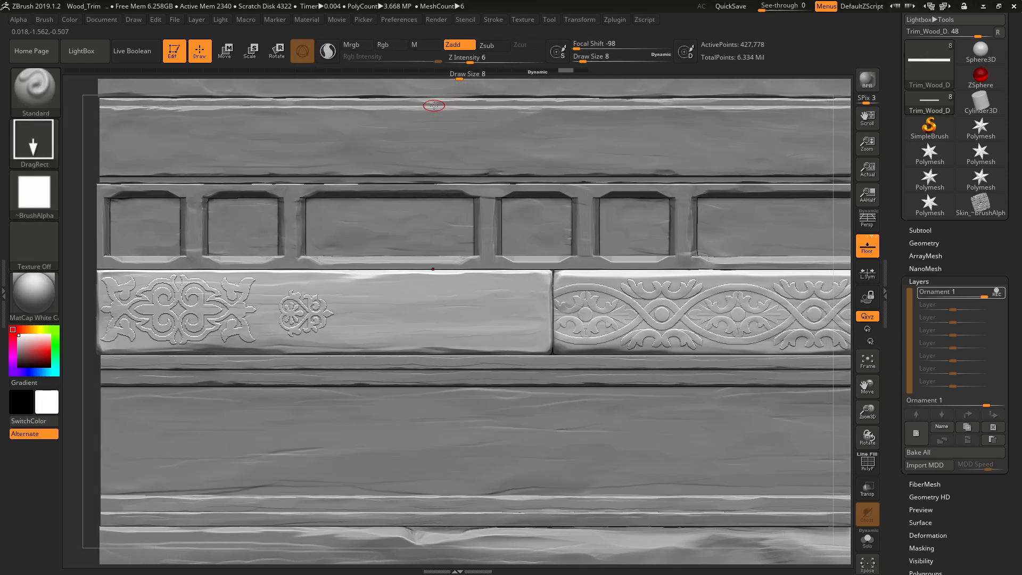
Try a FreeHand stroke with the Standard brush at Z Intensity 23 down the plain plank's end, and undo it
click(36, 154)
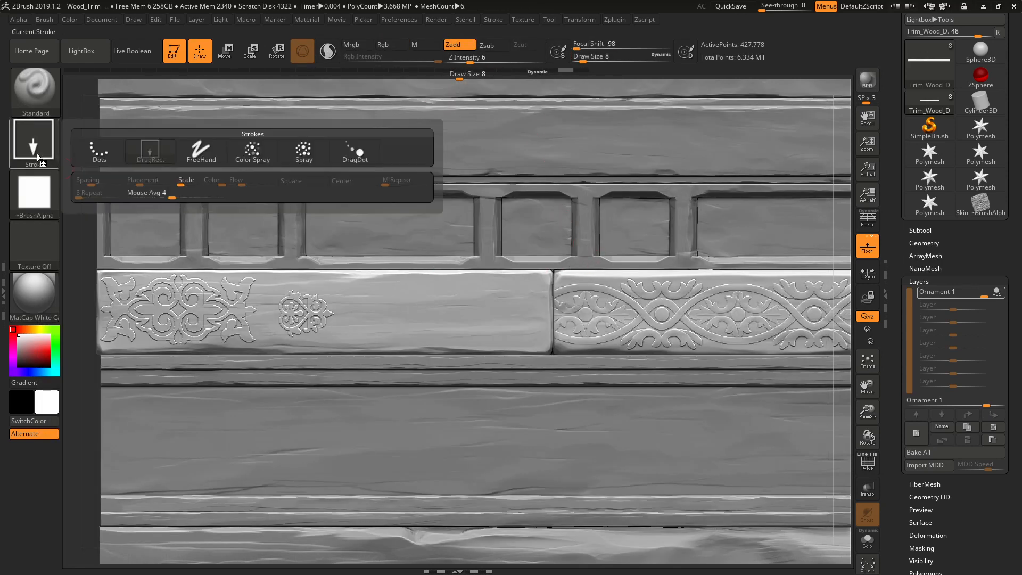
click(196, 155)
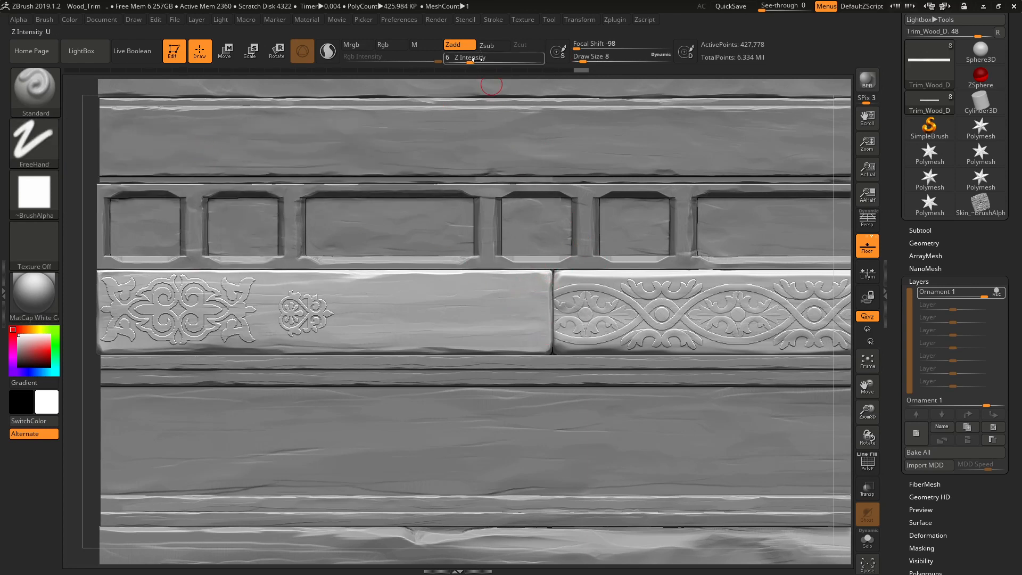
drag(470, 62, 487, 64)
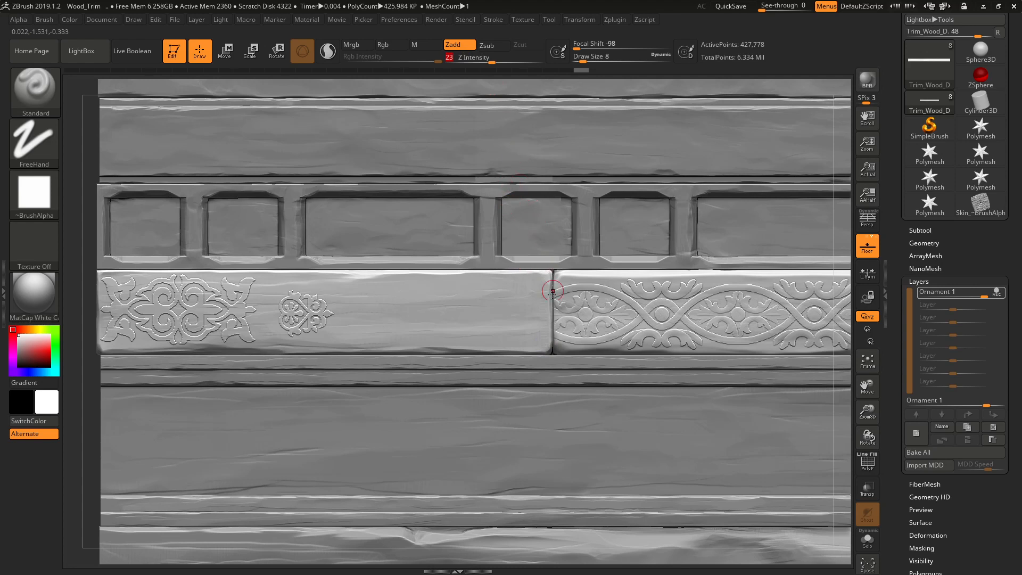
drag(540, 271, 541, 345)
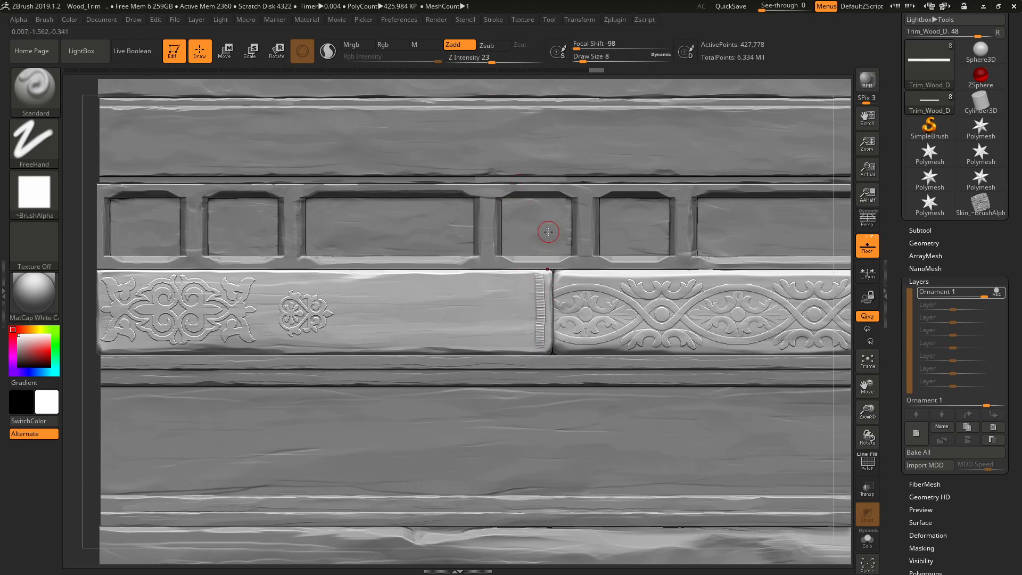
key(ctrl+z)
Try two vertical ridged strips near the plank's end at Draw Size 14, smooth them, and revert to the undecorated plank
key(bracketright)
key(bracketright)
drag(540, 277, 542, 352)
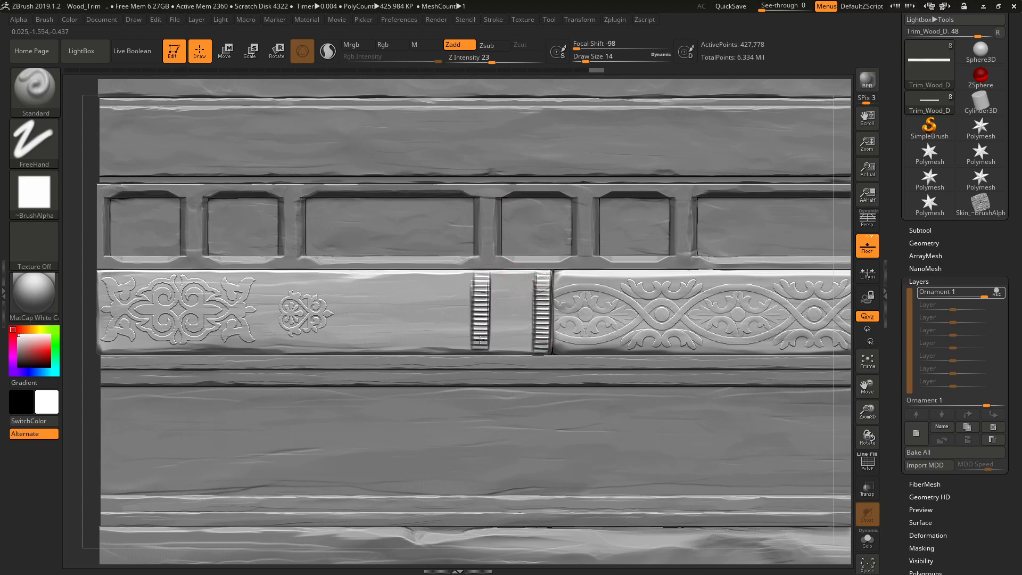
shift+drag(482, 275, 482, 341)
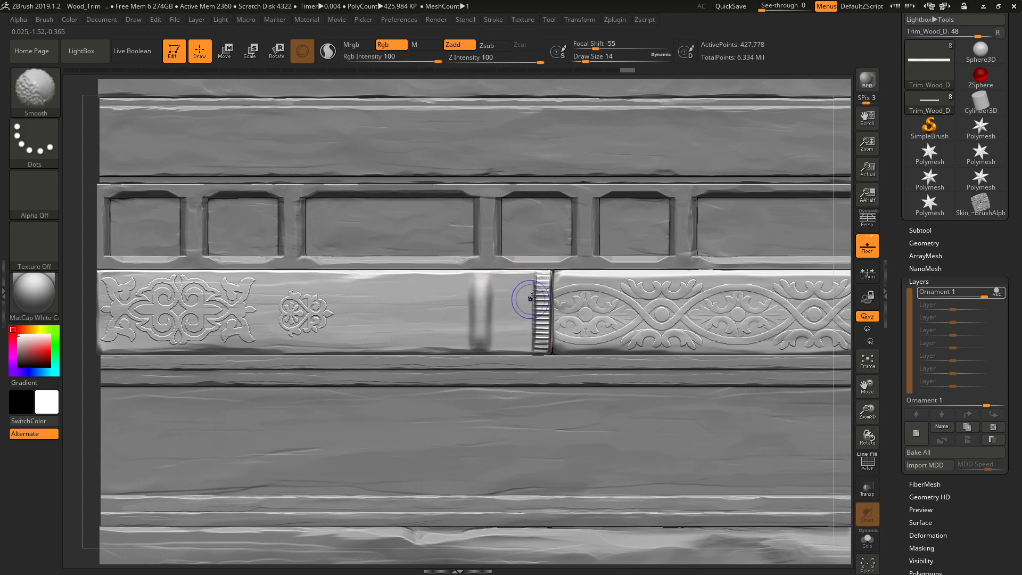
shift+drag(543, 273, 542, 352)
mouse_move(516, 274)
ctrl+right_down()
mouse_move(524, 314)
mouse_move(497, 262)
mouse_move(545, 305)
mouse_move(583, 388)
mouse_move(497, 262)
ctrl+right_up()
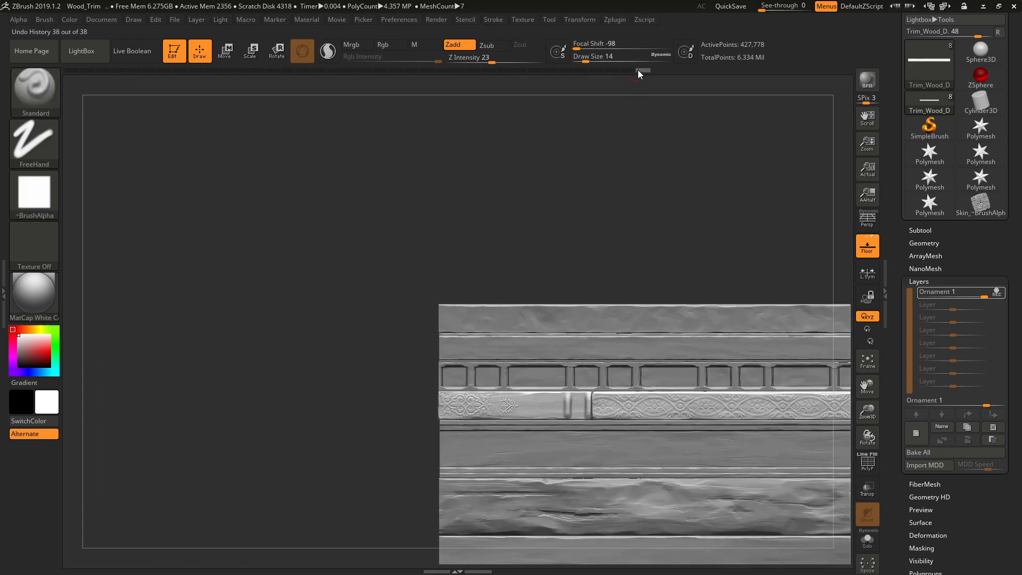
click(566, 69)
mouse_move(575, 263)
ctrl+right_down()
mouse_move(602, 470)
mouse_move(607, 368)
mouse_move(618, 447)
mouse_move(625, 399)
mouse_move(439, 261)
ctrl+right_up()
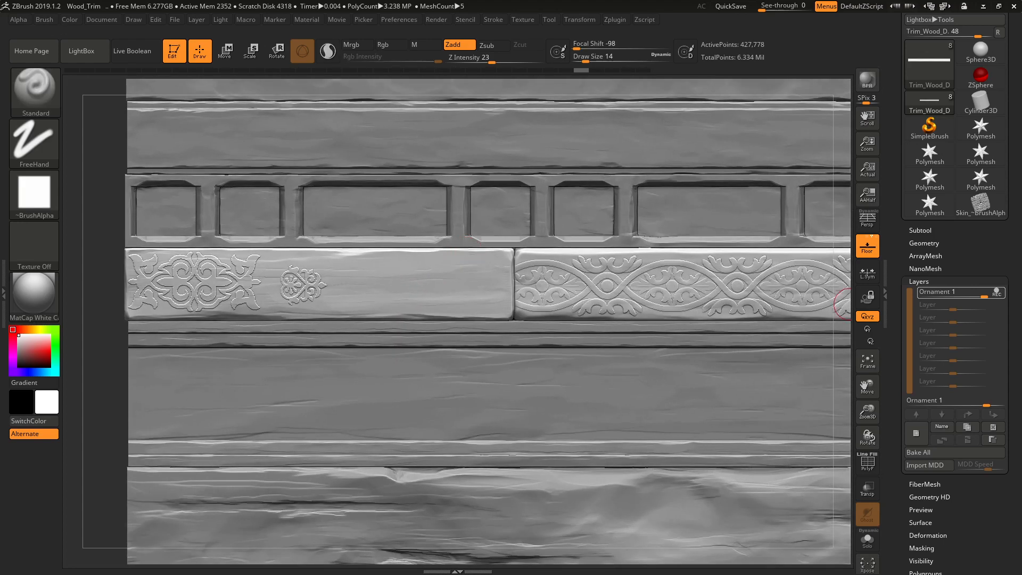
Browse the ornament (11) image folder and preview CG (1058).png as a possible pattern, closing the preview
key(alt+Tab)
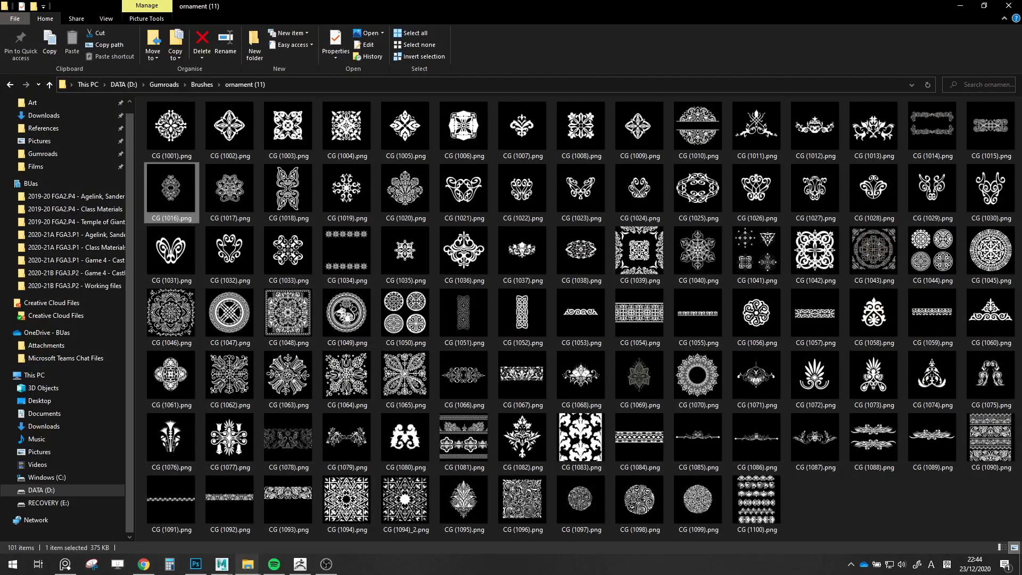
key(alt+Tab)
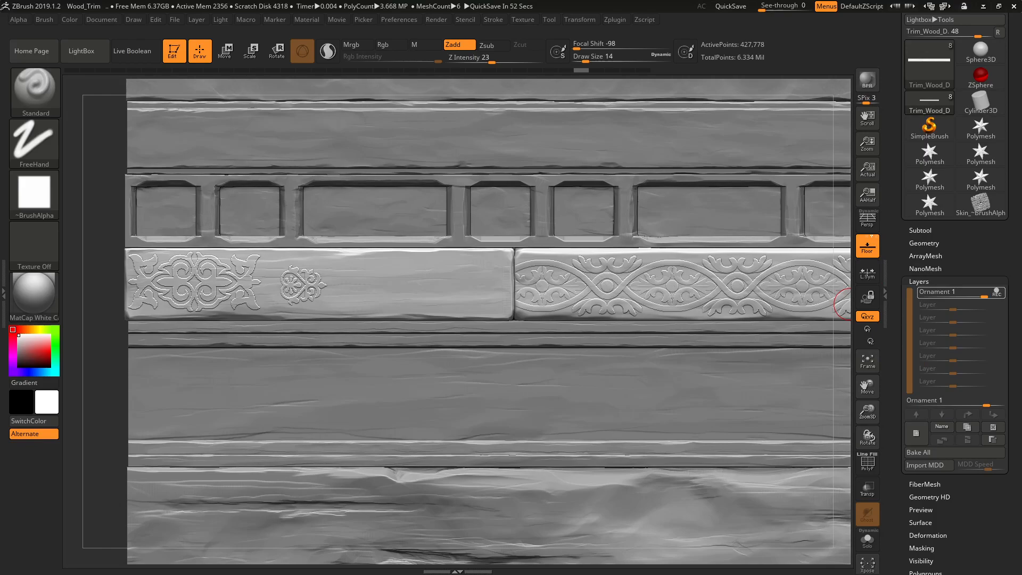
key(alt+Tab)
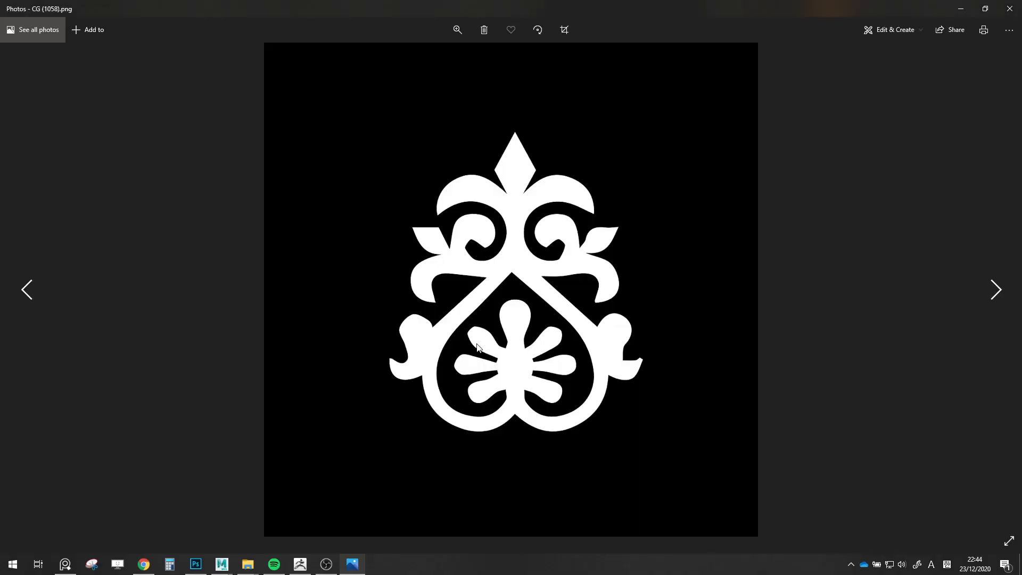
click(1010, 9)
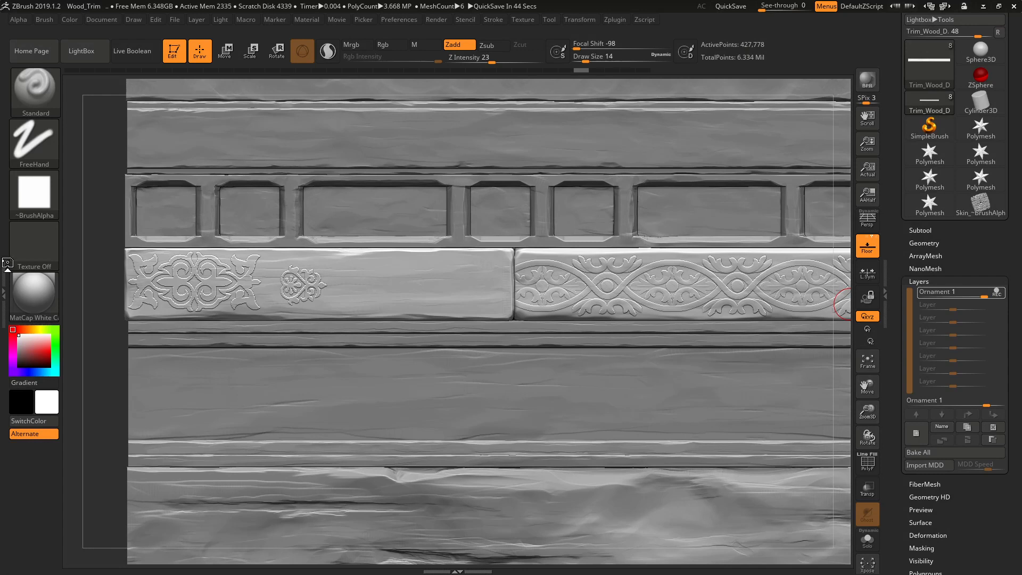
Switch the brush to the DragRect stroke and import CG (1057).png from the ornament (11) folder as its alpha
click(34, 141)
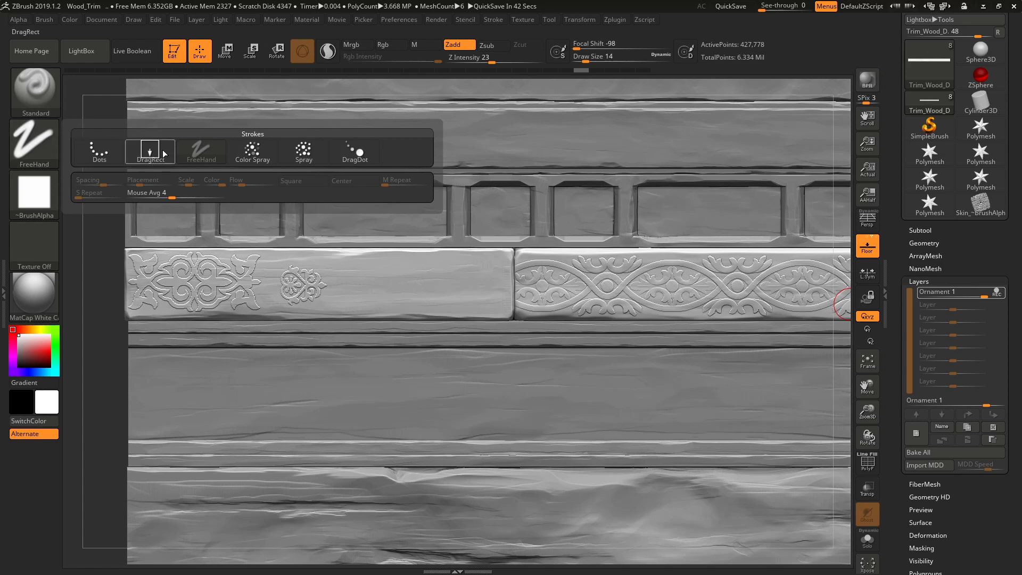
click(146, 152)
click(34, 191)
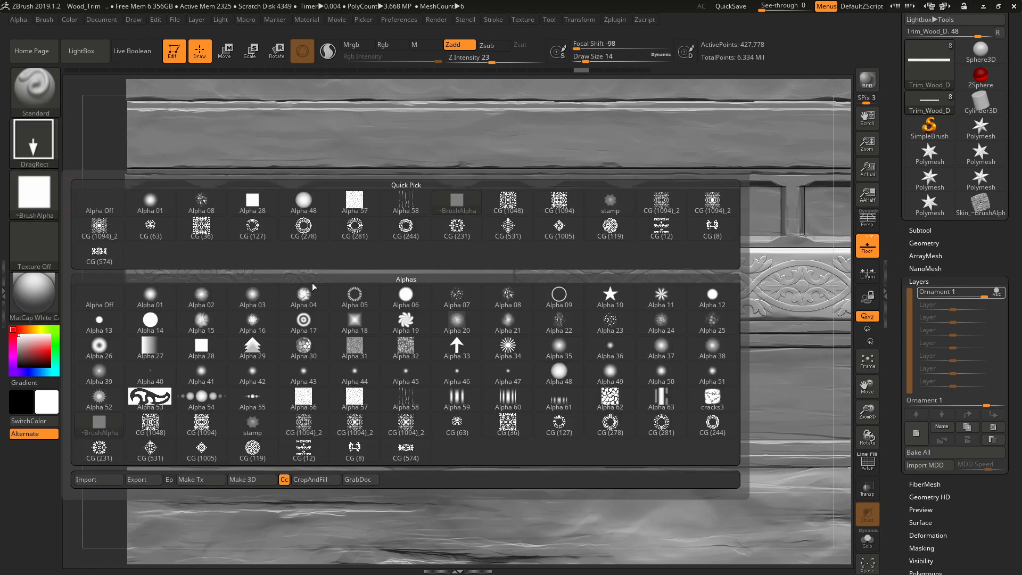
click(84, 479)
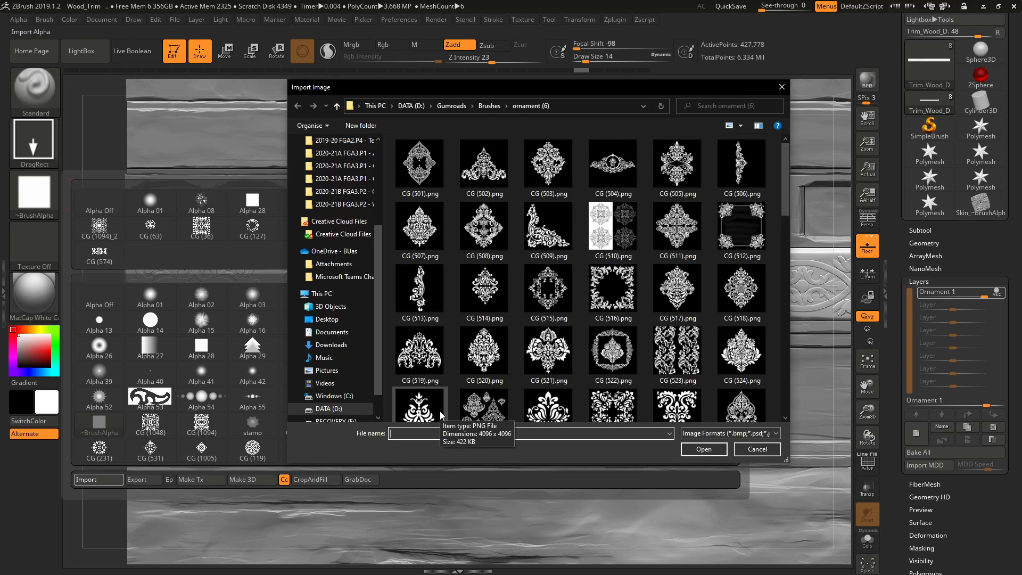
click(495, 107)
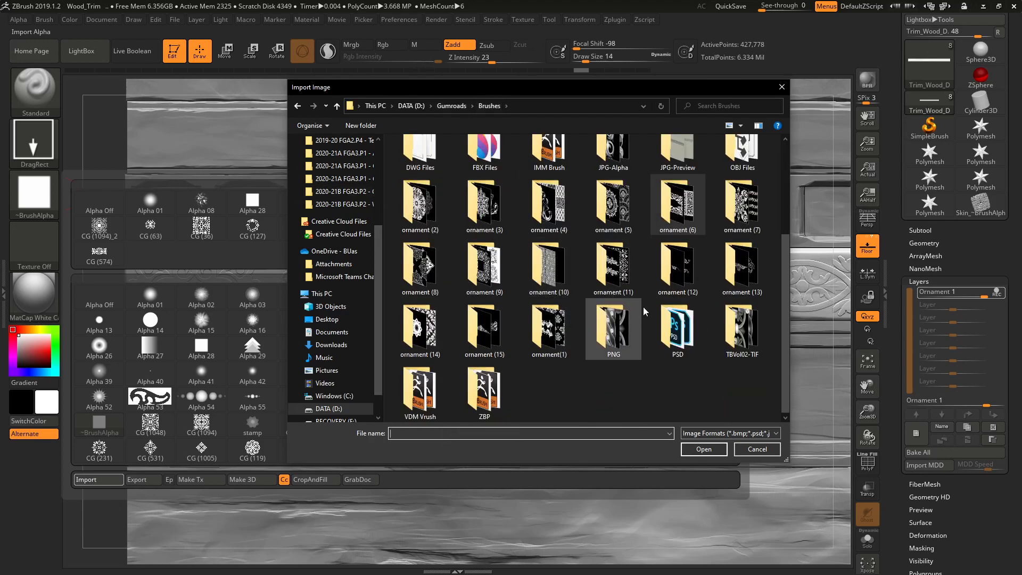
double_click(601, 281)
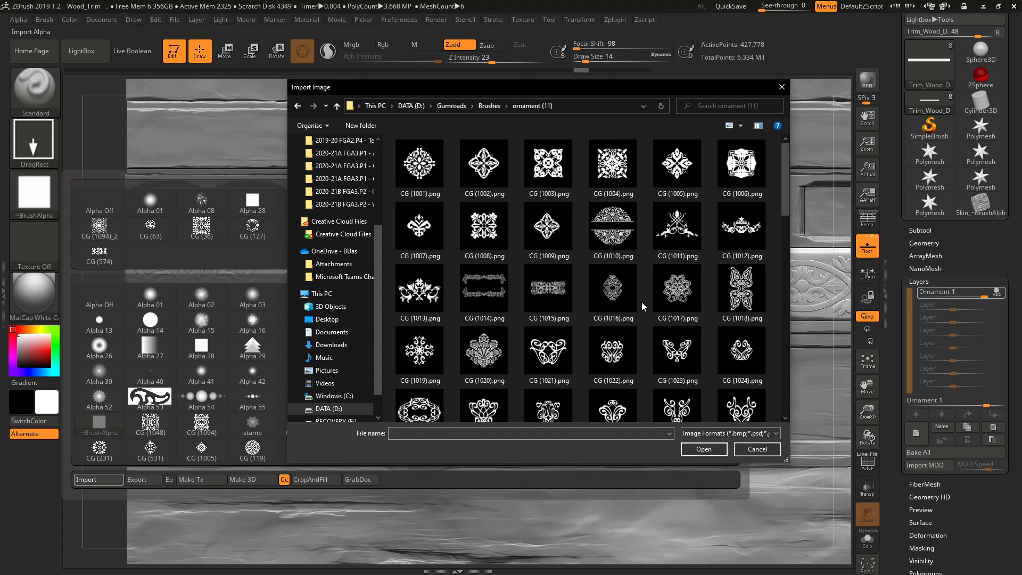
scroll(641, 302, down, 3)
scroll(641, 302, down, 5)
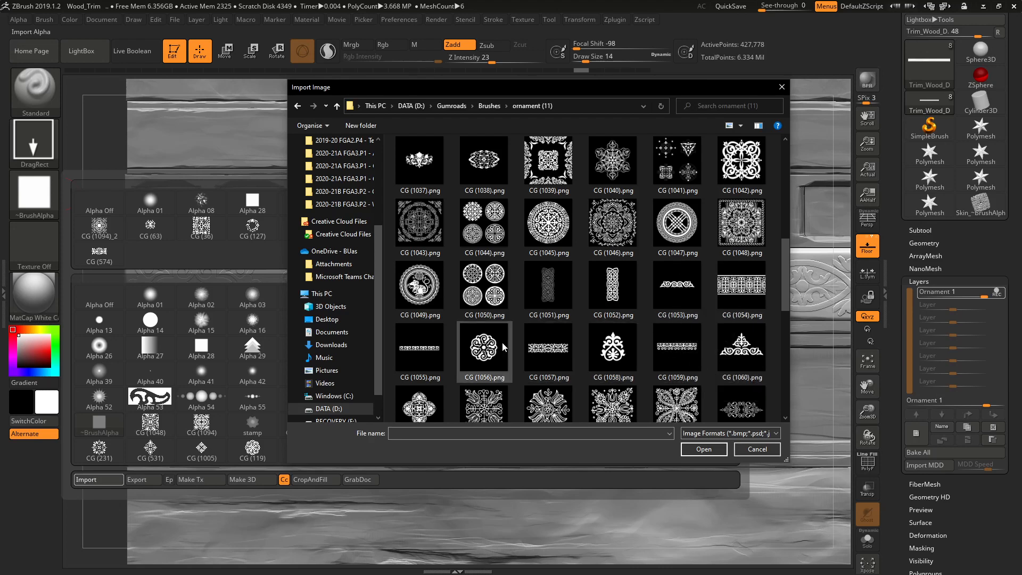
double_click(545, 372)
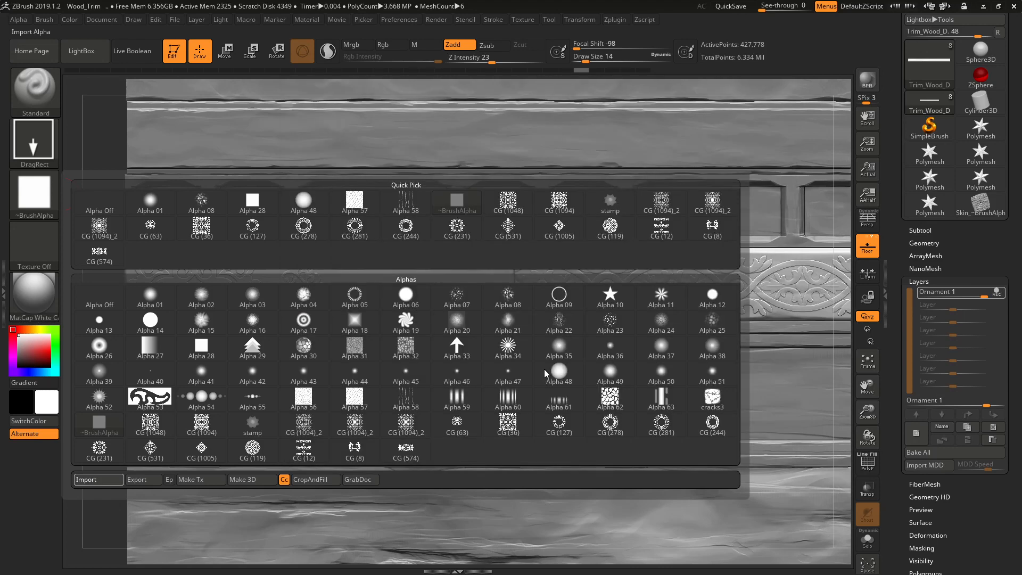
Try stamping the CG (1057) scrollwork across the empty part of the plain plank, and undo it
drag(404, 287, 396, 172)
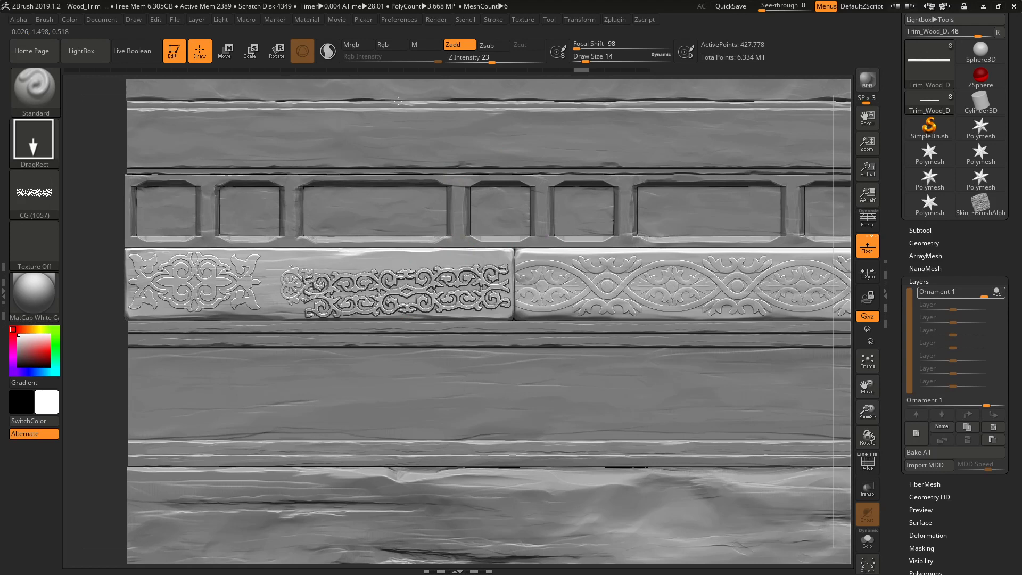
key(ctrl+z)
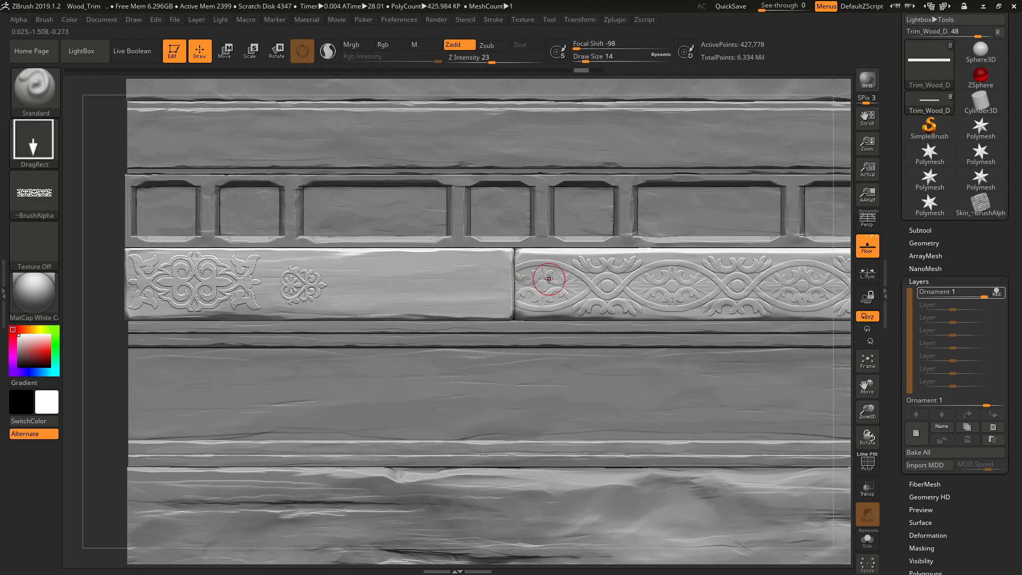
Mask the section of the carved plank adjoining the plain plank's end with the MaskPen brush
mouse_move(538, 285)
ctrl+mouse_down()
mouse_move(537, 254)
mouse_move(527, 302)
ctrl+mouse_up()
mouse_move(532, 253)
ctrl+mouse_down()
mouse_move(564, 282)
mouse_move(612, 284)
mouse_move(594, 266)
mouse_move(629, 288)
mouse_move(581, 319)
mouse_move(671, 287)
mouse_move(729, 282)
mouse_move(687, 269)
mouse_move(590, 318)
ctrl+mouse_up()
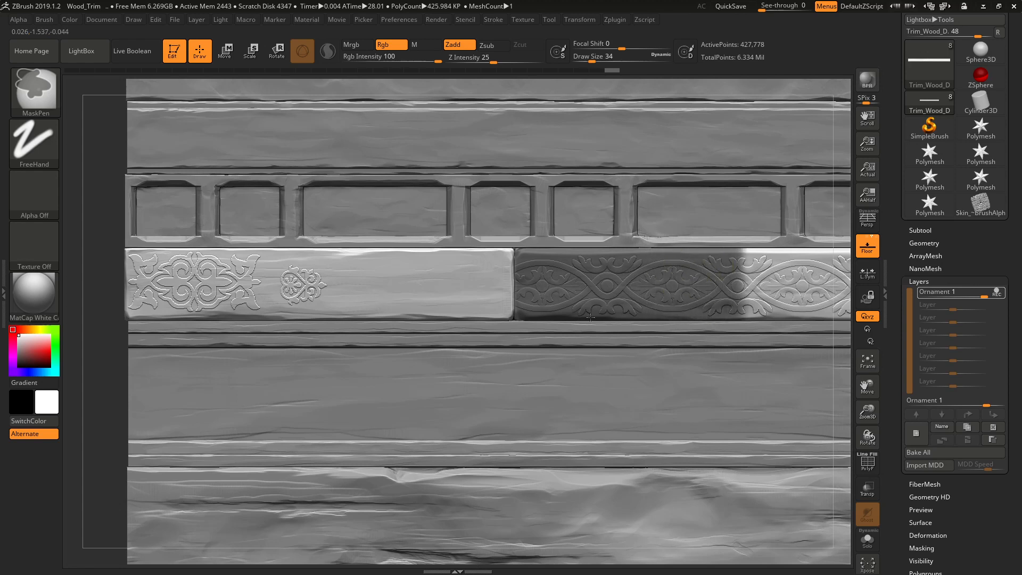
Try two more scrollwork stamps against the masked plank at Z Intensity 23, undoing each one
mouse_move(487, 285)
mouse_down()
mouse_move(433, 280)
mouse_move(509, 306)
mouse_move(452, 420)
mouse_move(456, 448)
mouse_up()
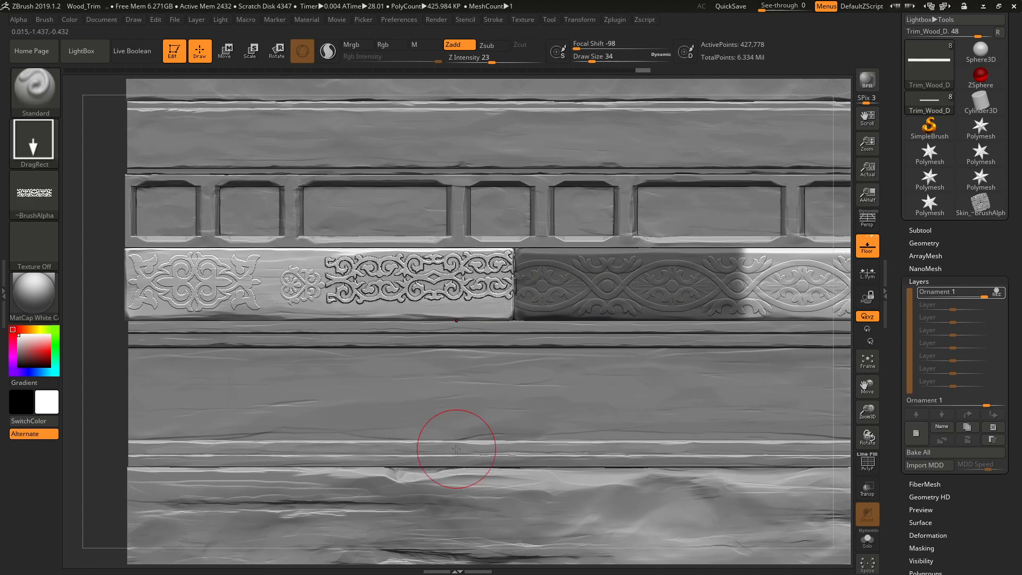
key(ctrl+z)
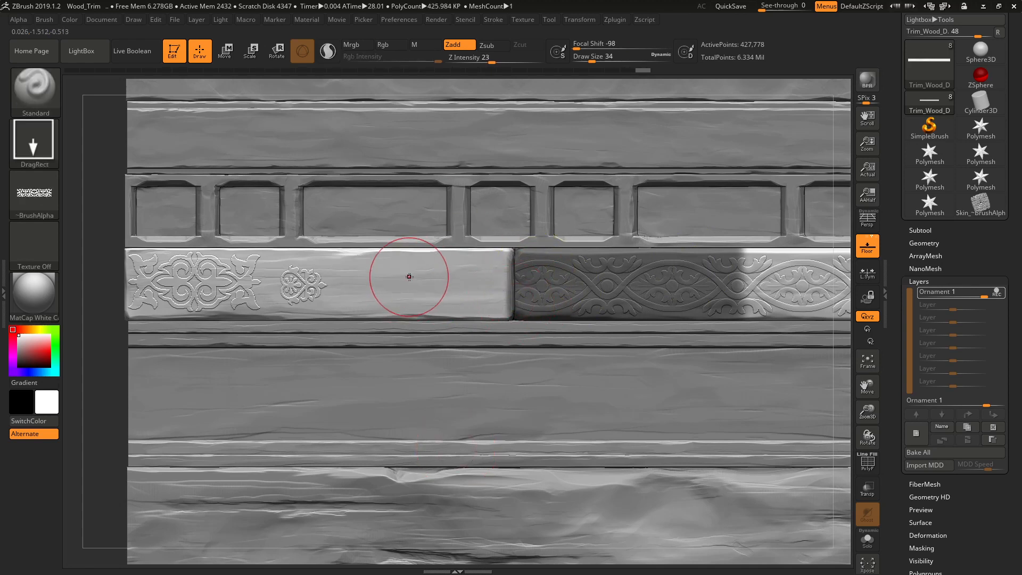
mouse_move(420, 282)
mouse_down()
mouse_move(418, 342)
mouse_move(439, 440)
mouse_up()
key(ctrl+z)
Set the Standard brush's Z Intensity to 6
click(474, 58)
text(8)
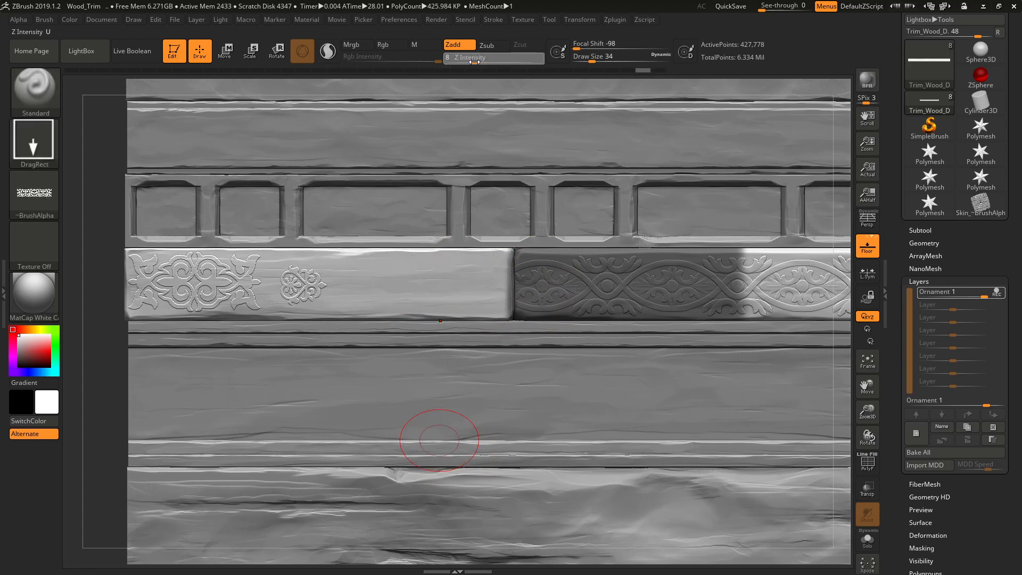
key(Return)
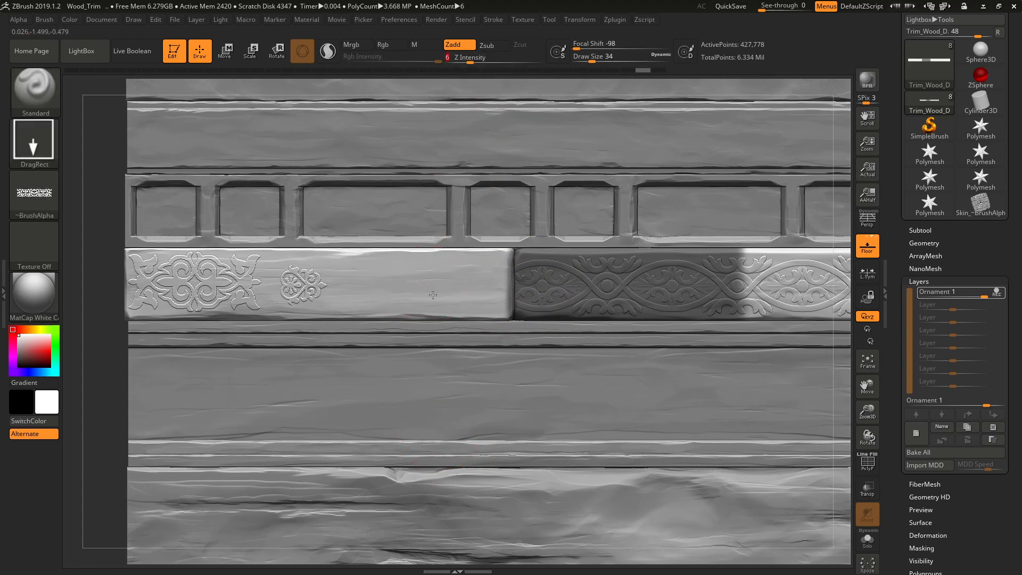
Try shallow scrollwork stamps of different sizes and positions near the plain plank's end, undoing each attempt
drag(433, 295, 467, 415)
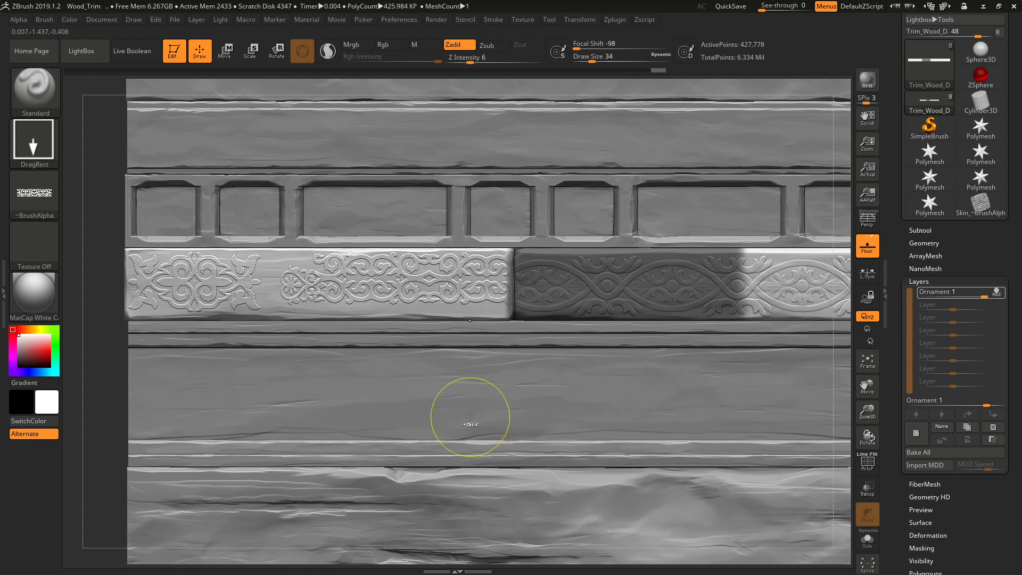
key(ctrl+z)
drag(433, 376, 442, 378)
key(ctrl+z)
key(ctrl+z)
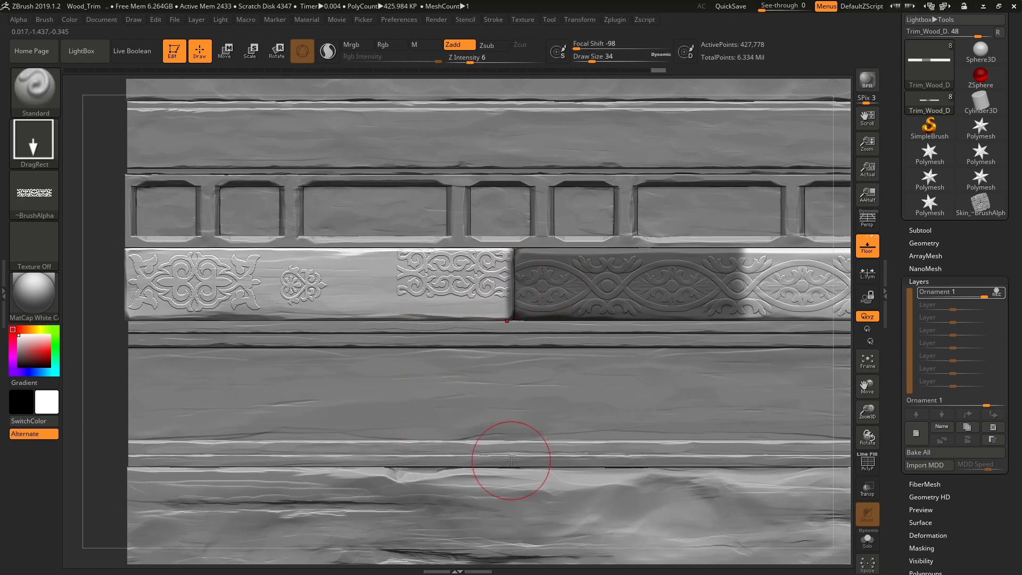
key(ctrl+z)
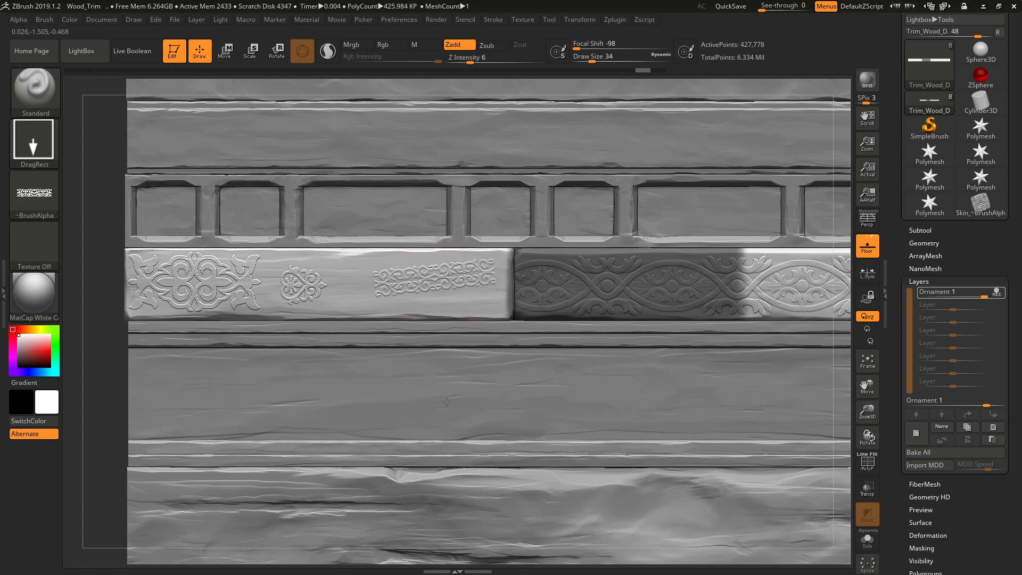
drag(446, 402, 435, 439)
key(ctrl+z)
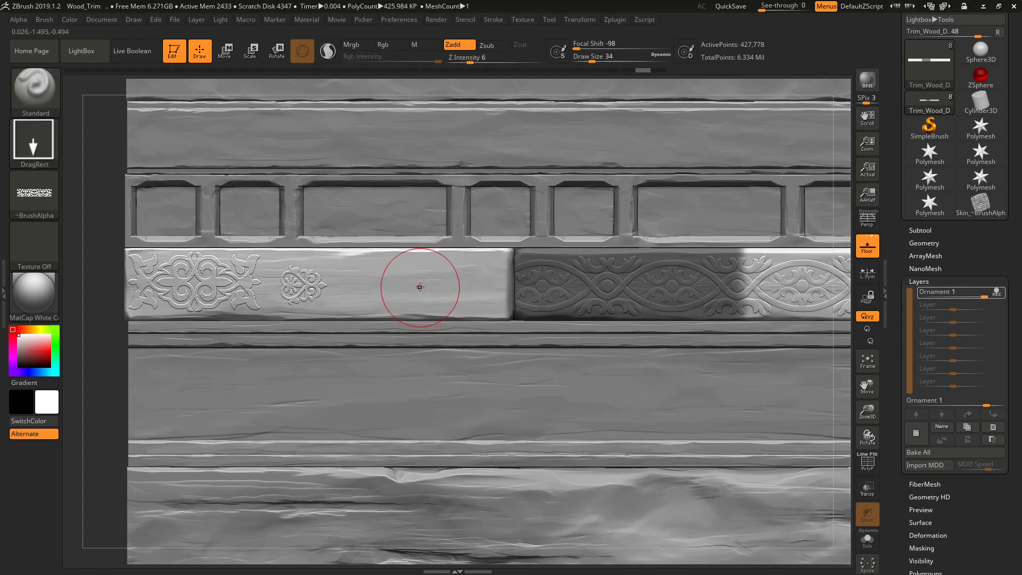
key(ctrl+z)
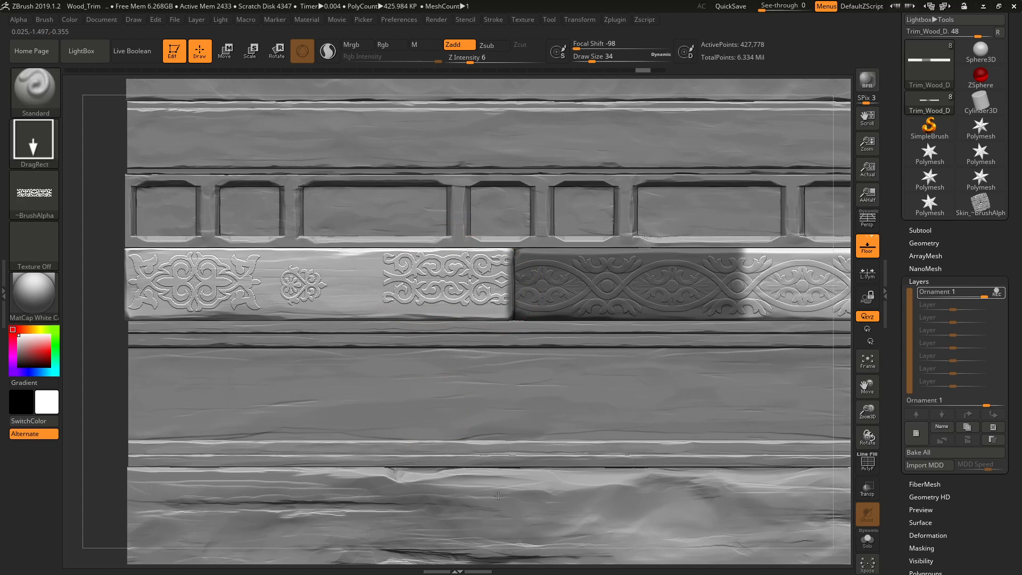
key(ctrl+z)
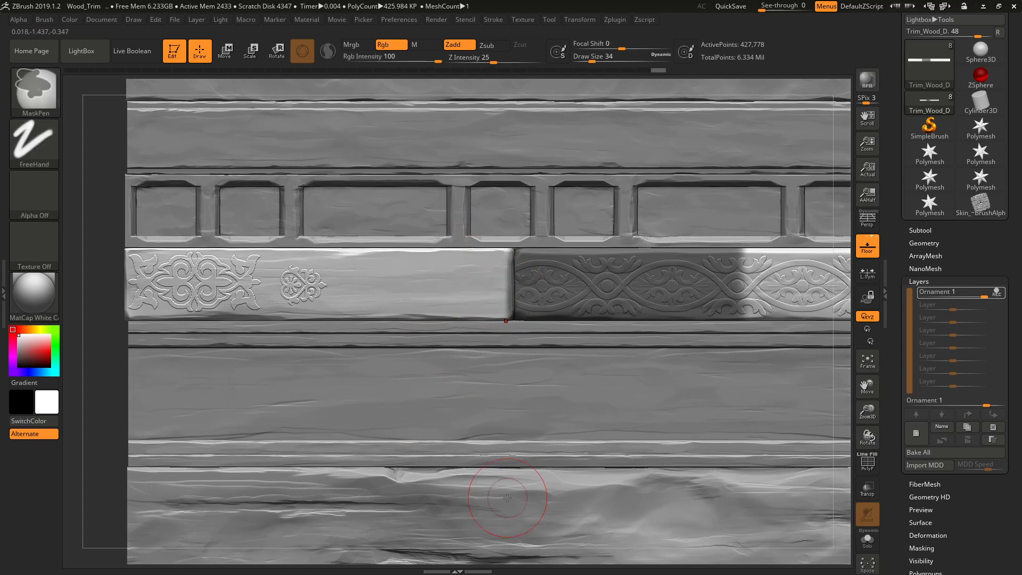
Try one more scrollwork stamp at the plank's end, check it against the whole trim sheet, and undo it
drag(504, 289, 379, 282)
drag(501, 510, 502, 490)
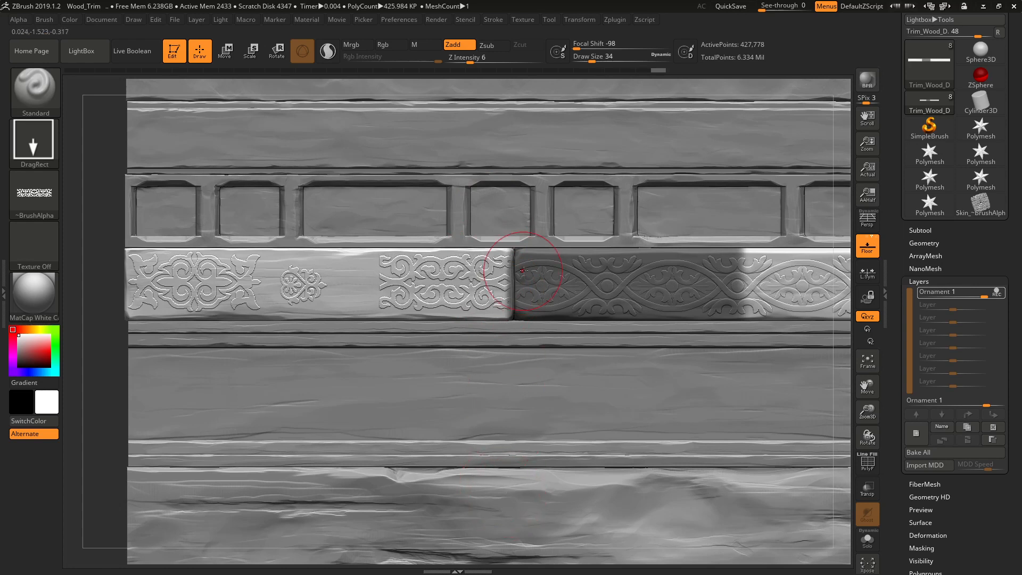
ctrl+right_drag(513, 304, 394, 263)
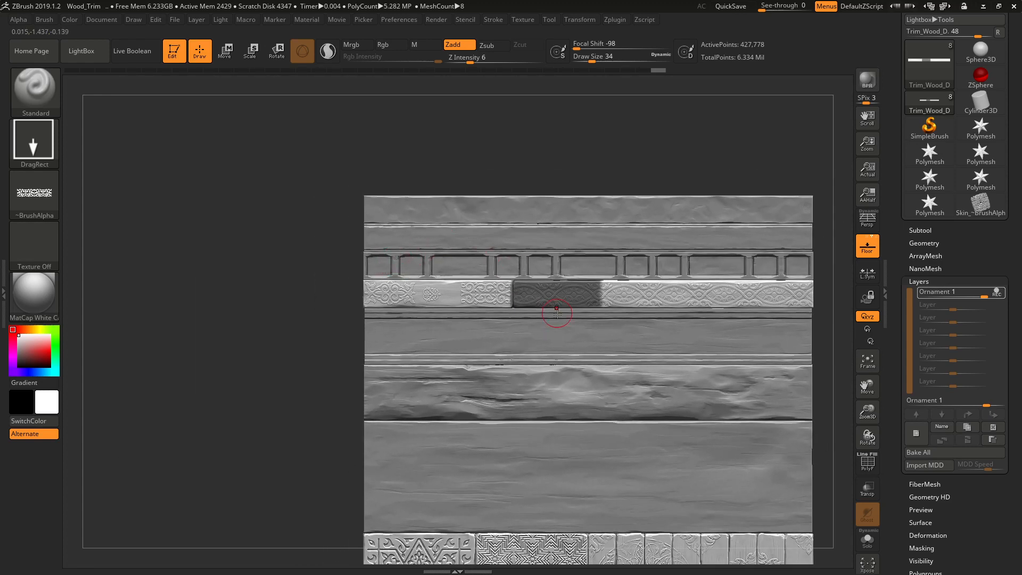
alt+right_drag(557, 315, 617, 392)
key(ctrl+z)
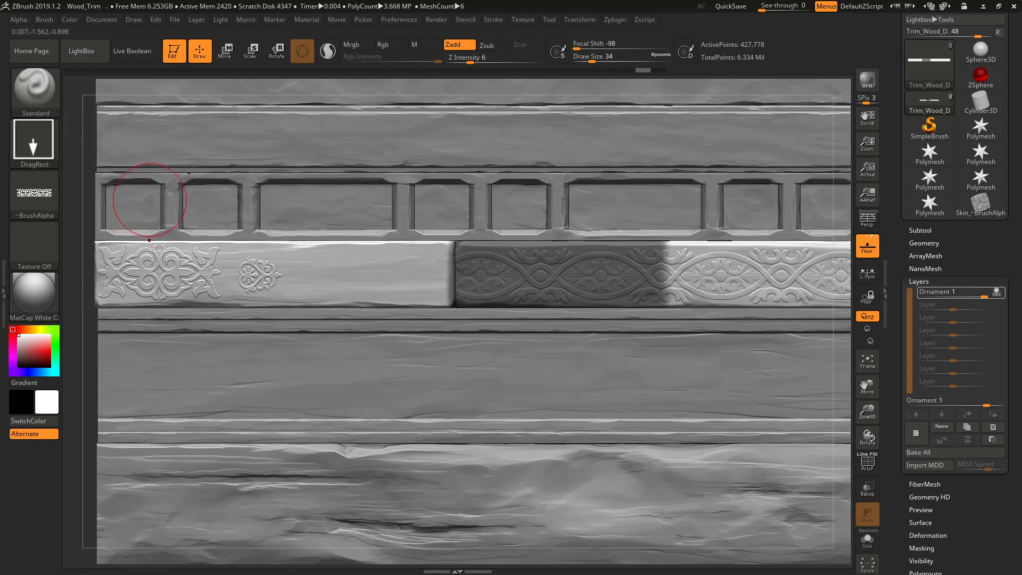
Switch to Photoshop, duplicate the rosette layer in CG (1056).png and shift the copy to the left of the canvas
key(alt+Tab)
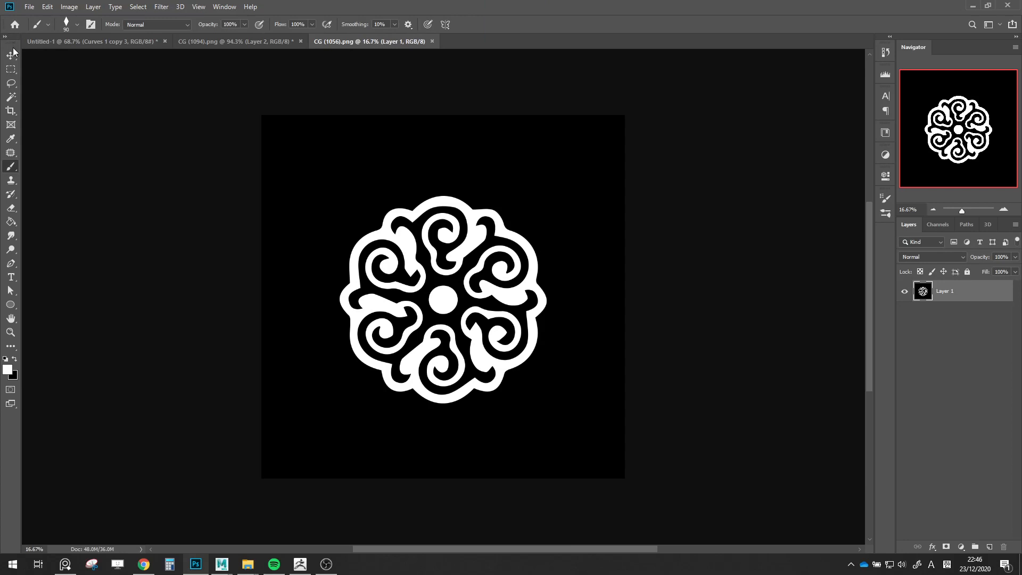
click(12, 54)
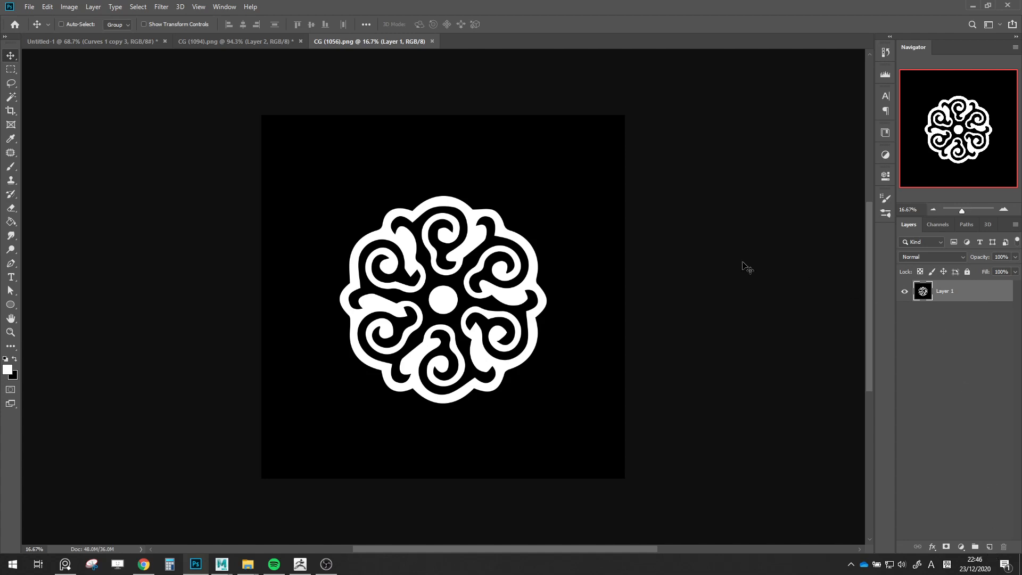
click(17, 332)
alt+scroll(380, 297, down, 1)
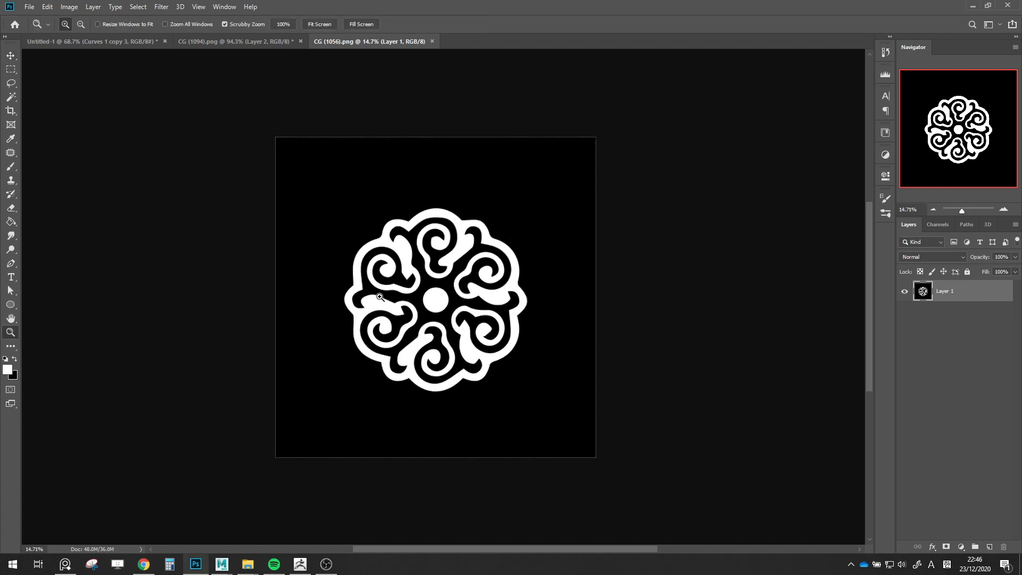
drag(938, 301, 990, 547)
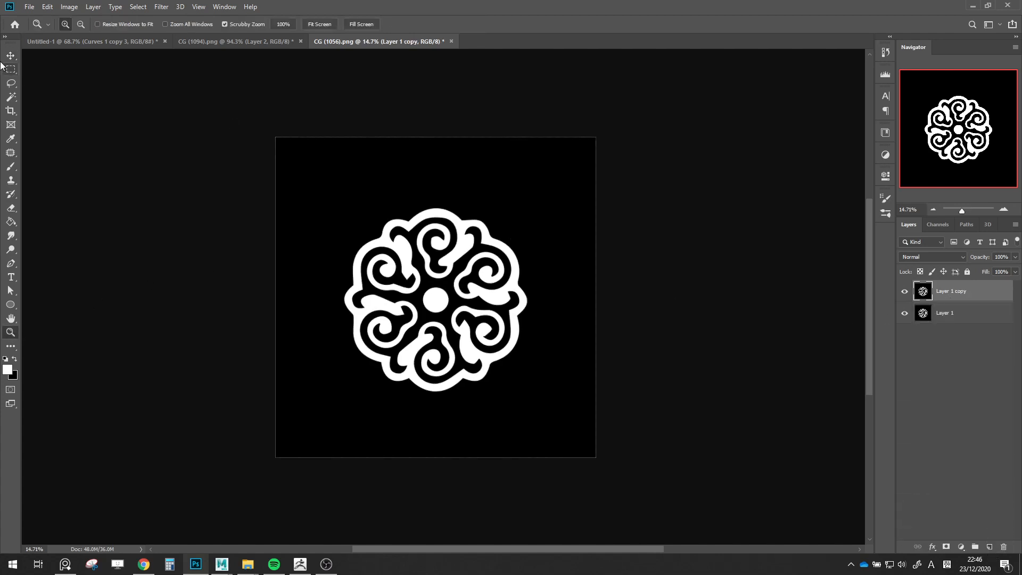
key(v)
drag(394, 221, 354, 220)
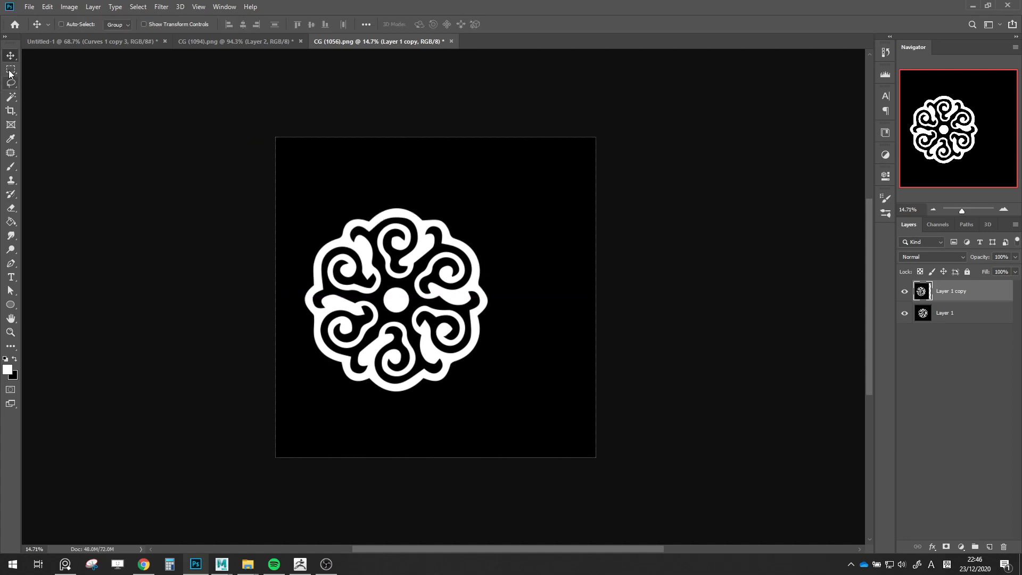
Cover the right half of the shifted rosette with a black-filled rectangle on a new layer
click(9, 71)
mouse_move(570, 137)
mouse_down()
mouse_move(529, 255)
mouse_move(418, 479)
mouse_move(398, 484)
mouse_up()
click(10, 222)
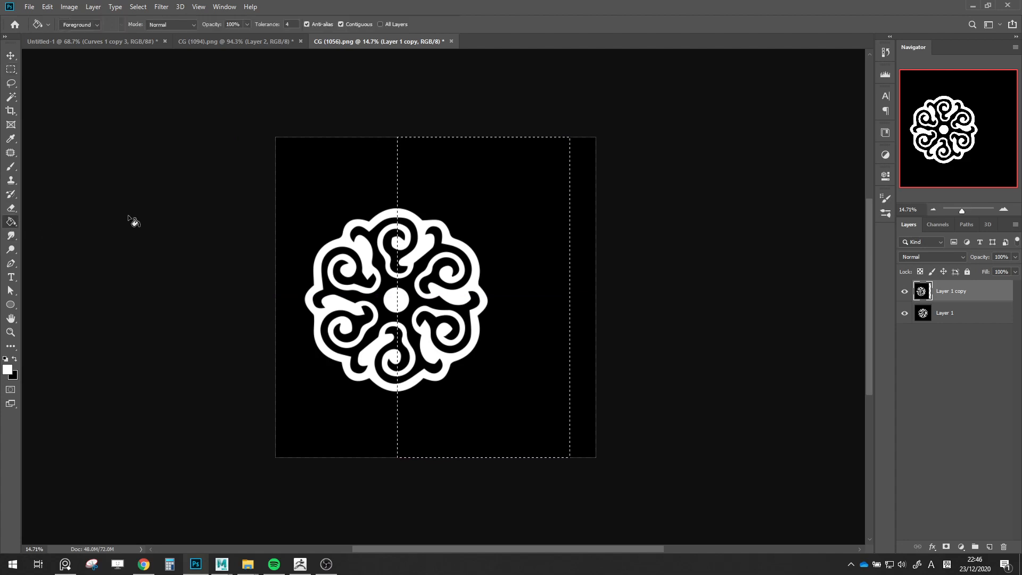
alt+click(427, 181)
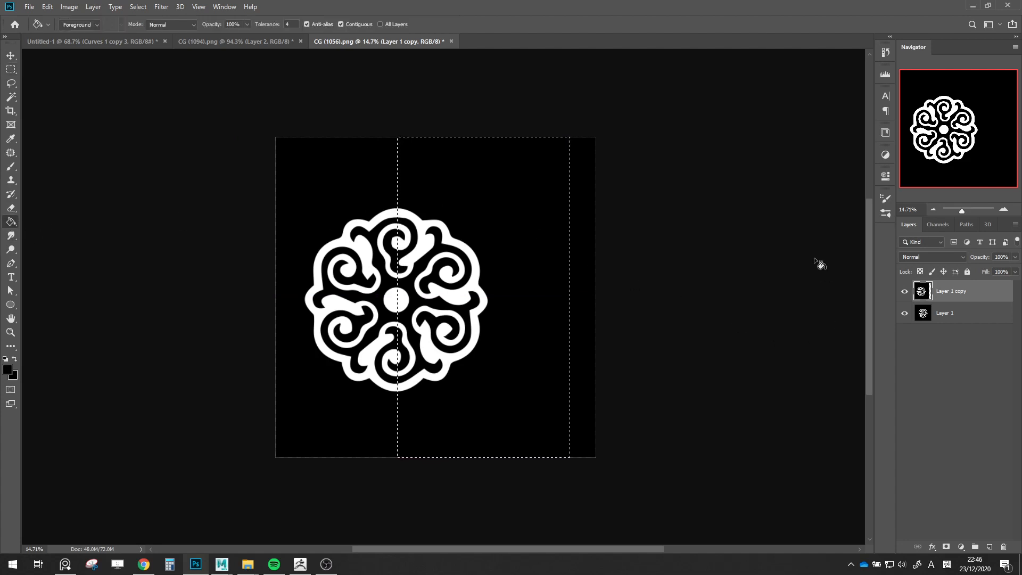
click(989, 547)
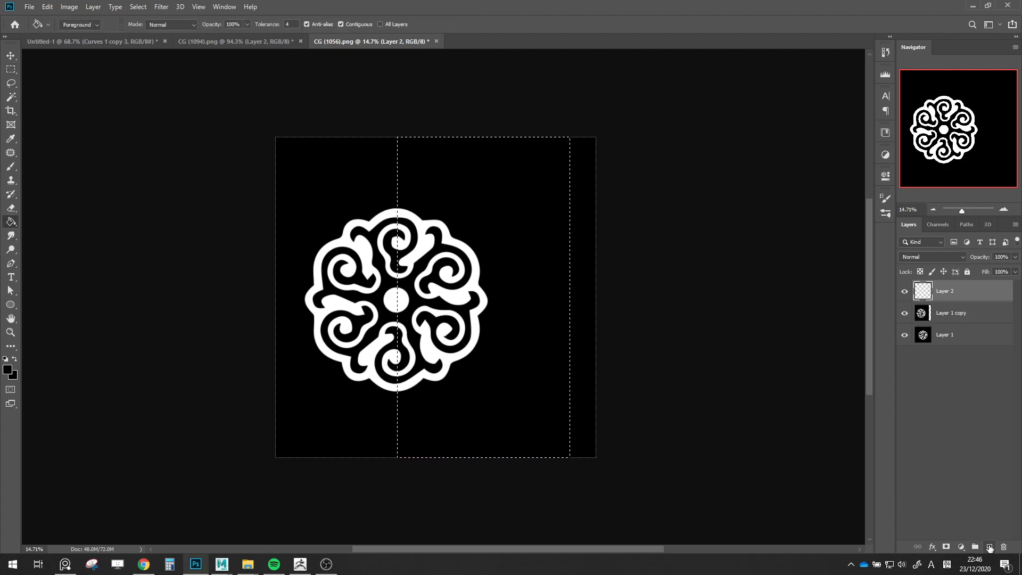
key(ctrl+z)
click(989, 547)
click(472, 163)
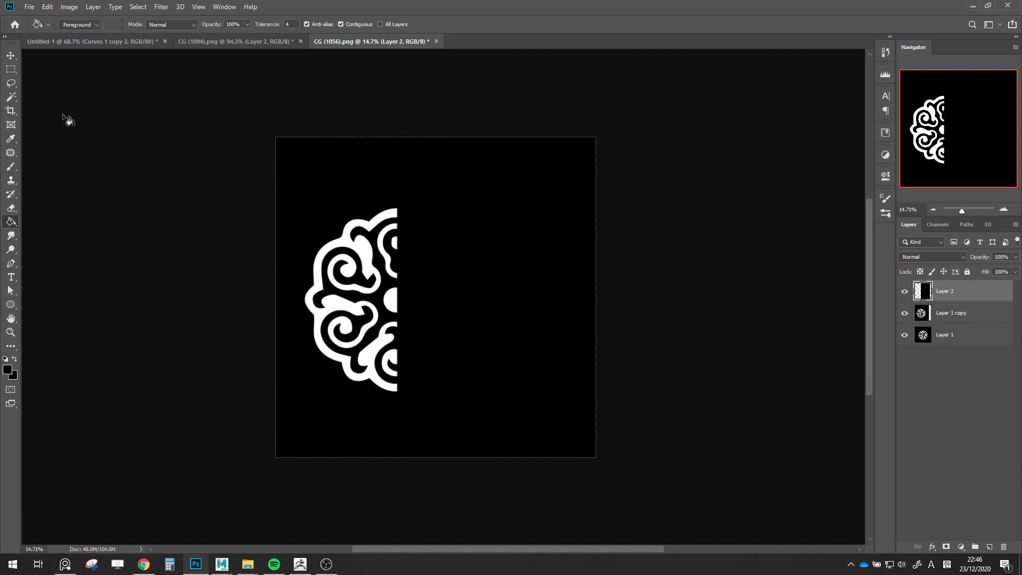
Select a narrow full-height strip beside the half rosette and fill it with white on a new layer
click(11, 69)
drag(415, 137, 403, 474)
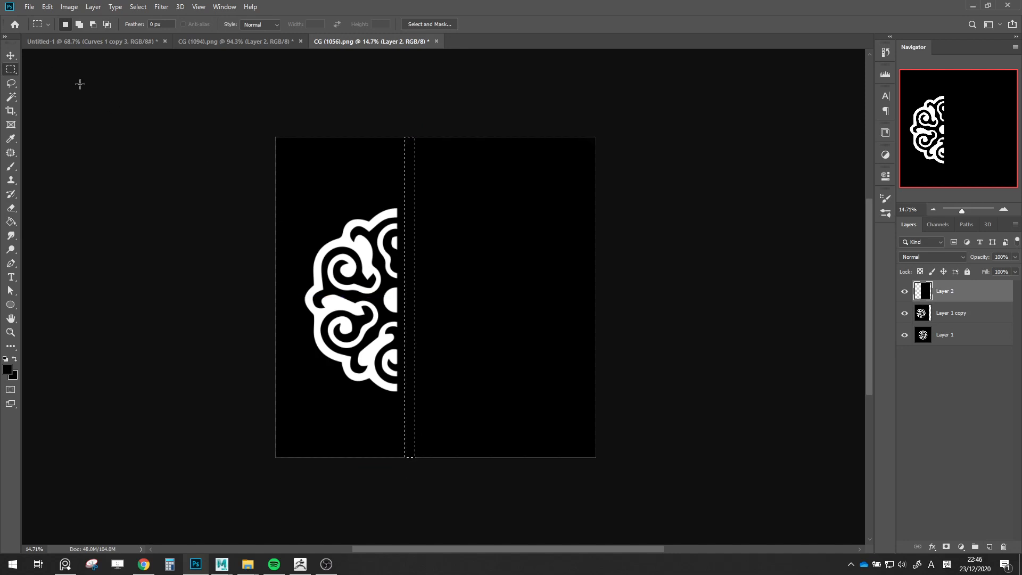
drag(425, 132, 415, 455)
click(11, 222)
click(5, 359)
click(14, 359)
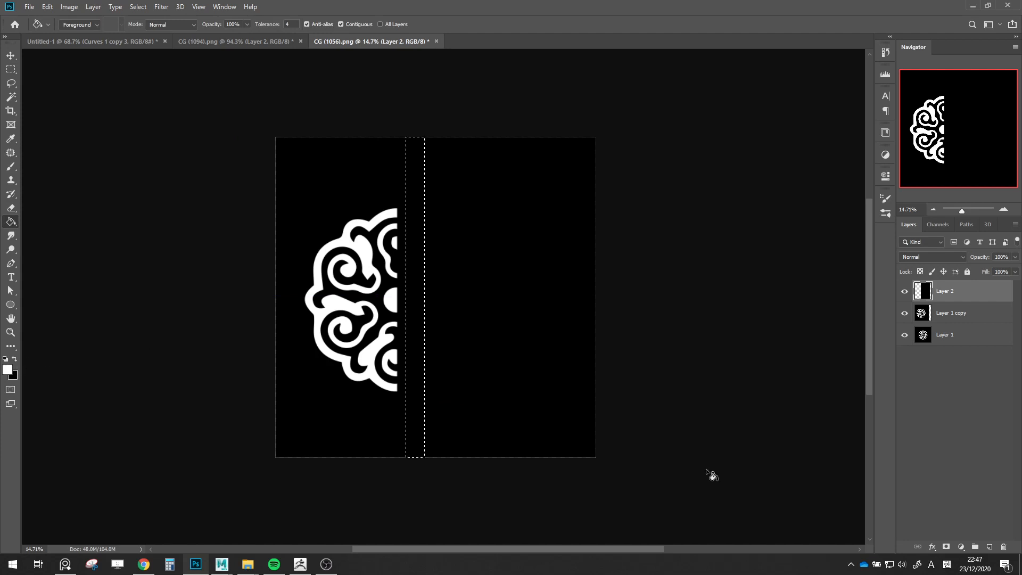
click(989, 547)
key(alt+BackSpace)
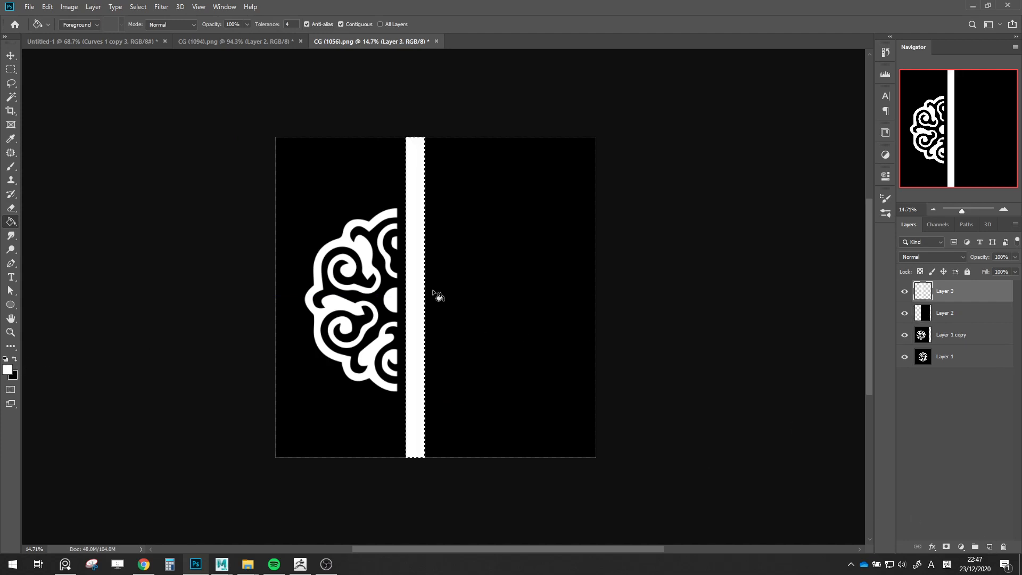
Move the white strip against the rosette's cut edge and place a duplicate strip at the canvas's right edge
key(ctrl+d)
key(v)
key(shift+Left)
key(shift+Left)
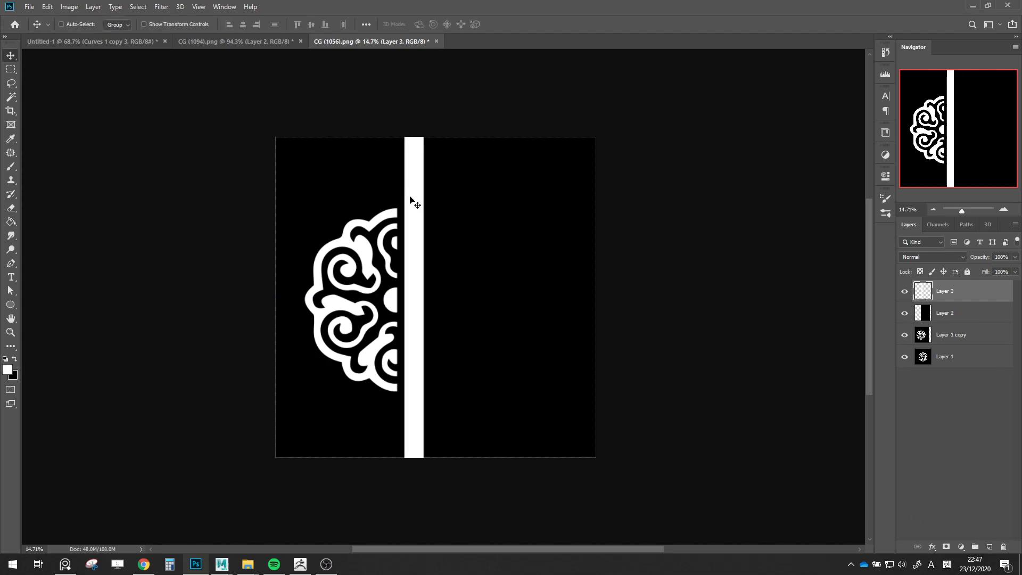
drag(410, 202, 402, 201)
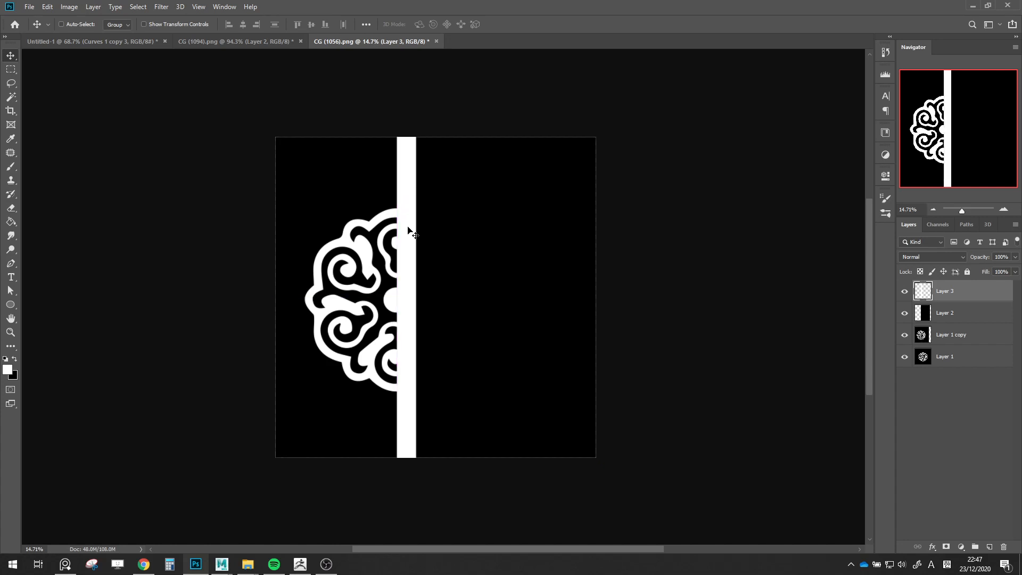
drag(404, 243, 583, 241)
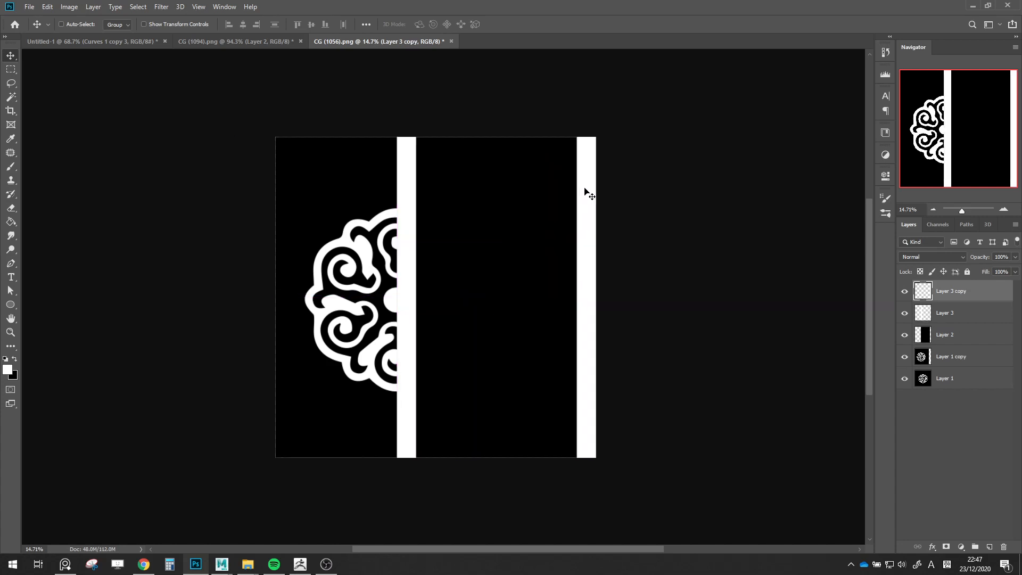
Move Layer 3, Layer 2 and Layer 1 copy together to the right so the rosette's cut edge sits at the canvas center
key(alt+bracketleft)
shift+click(943, 358)
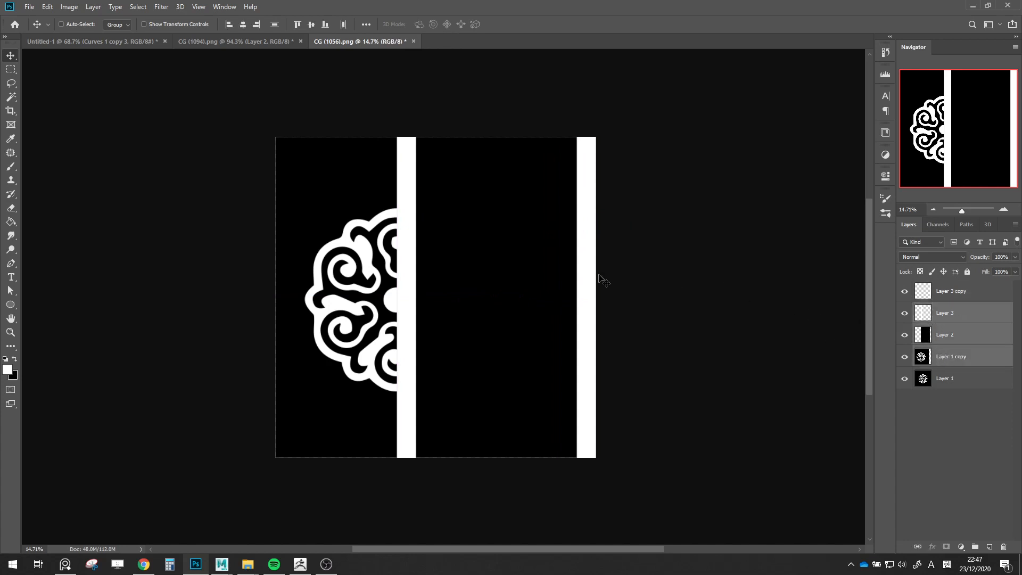
drag(393, 279, 426, 270)
mouse_move(453, 274)
mouse_down()
mouse_move(442, 272)
mouse_move(455, 272)
mouse_up()
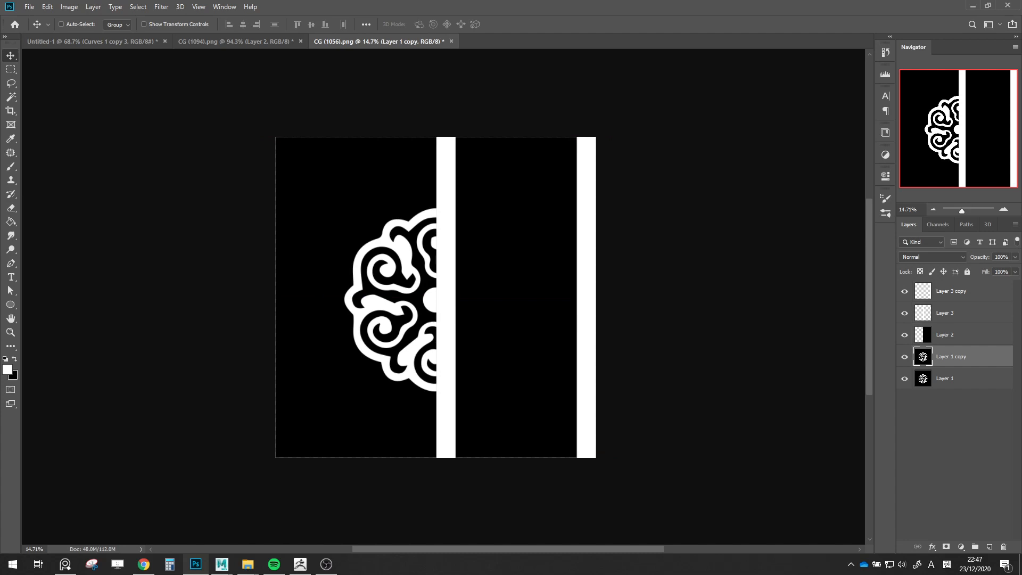
Place the CG (1060) scrollwork above Layer 1 copy, rotated a quarter turn, with its base against the central white strip
drag(663, 372, 612, 367)
shift+drag(612, 238, 386, 137)
drag(456, 187, 417, 192)
key(Return)
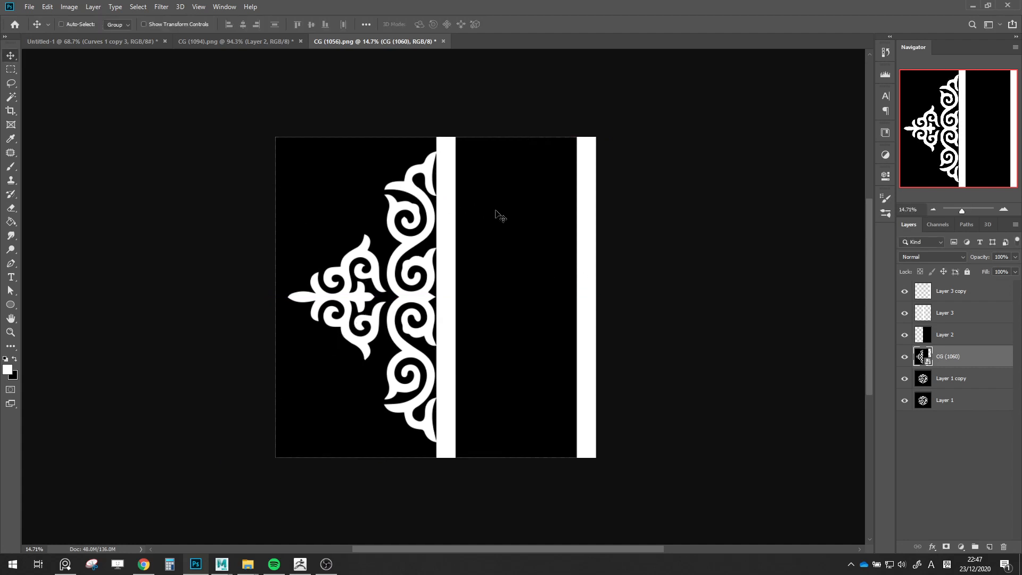
Save the composition as the PNG file CG (1056)_1.png in the ornament (11) folder
click(47, 6)
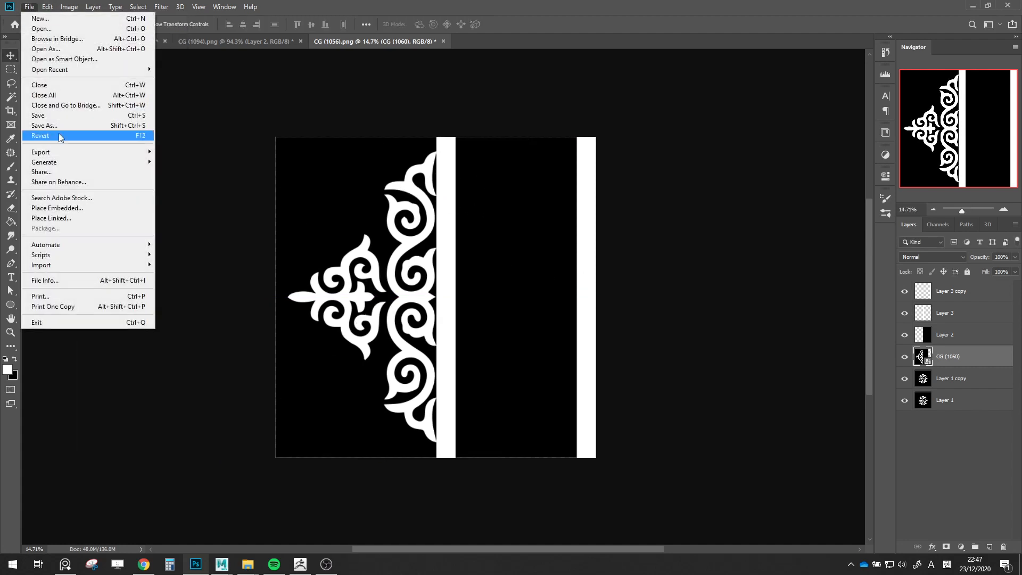
click(80, 125)
click(429, 377)
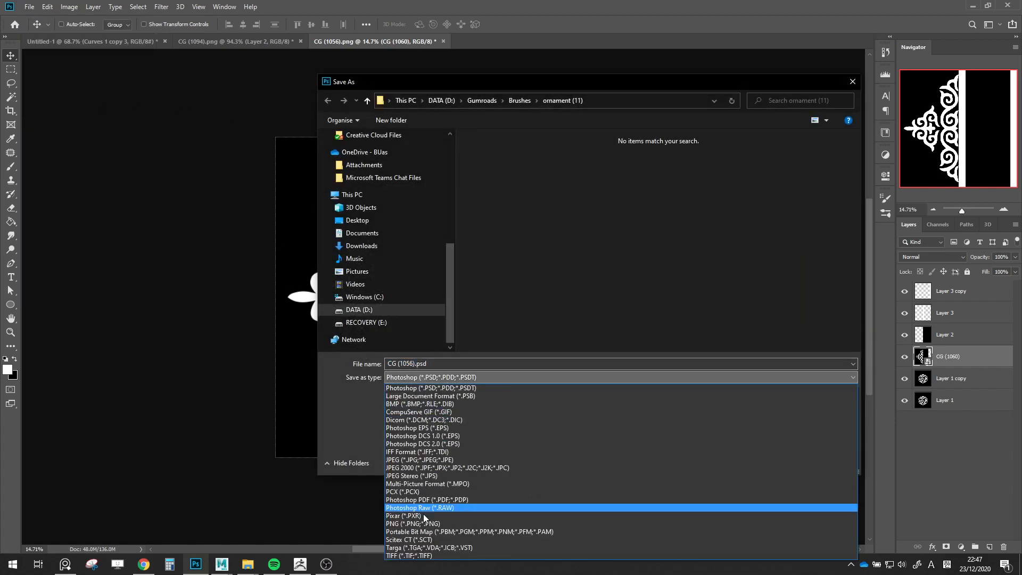
click(429, 525)
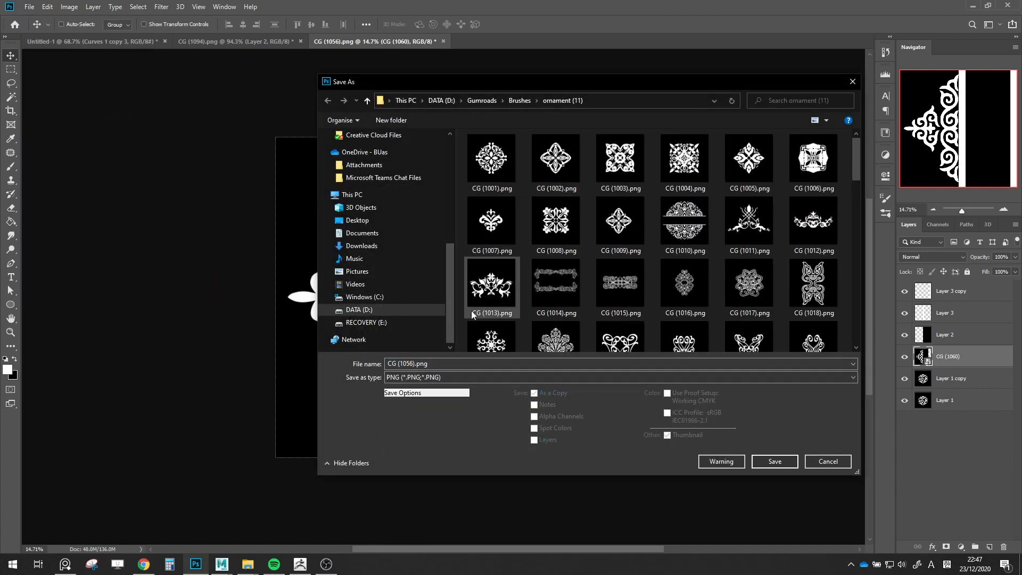
click(415, 366)
click(415, 364)
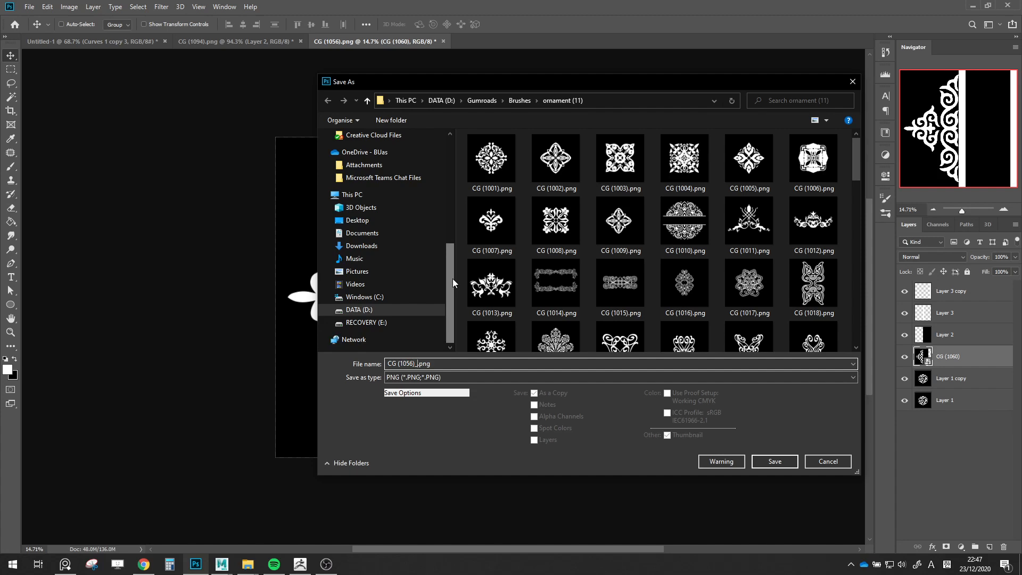
key(Return)
key(Return)
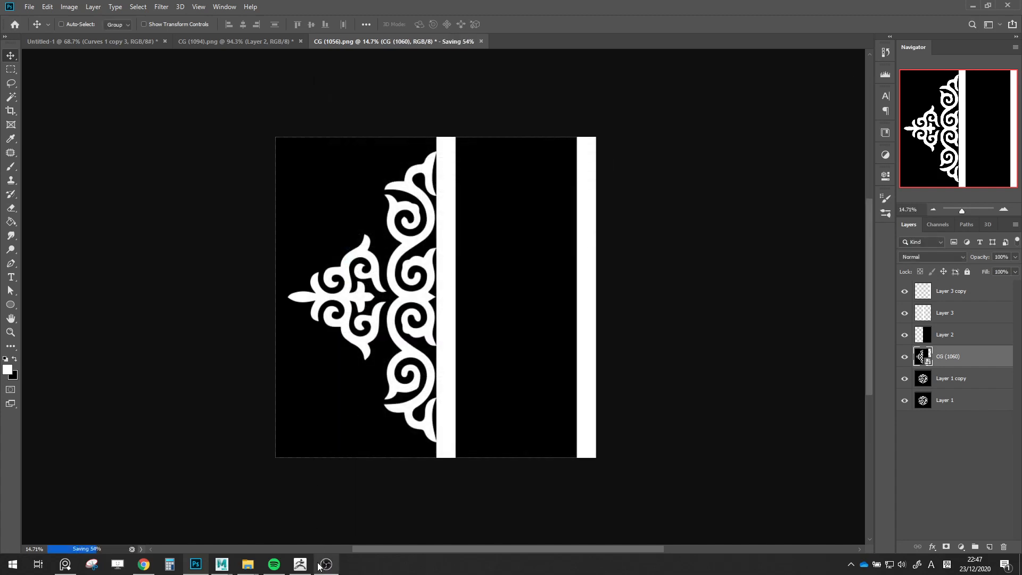
Switch to ZBrush and import CG (1056)_1.png as the brush alpha
click(325, 564)
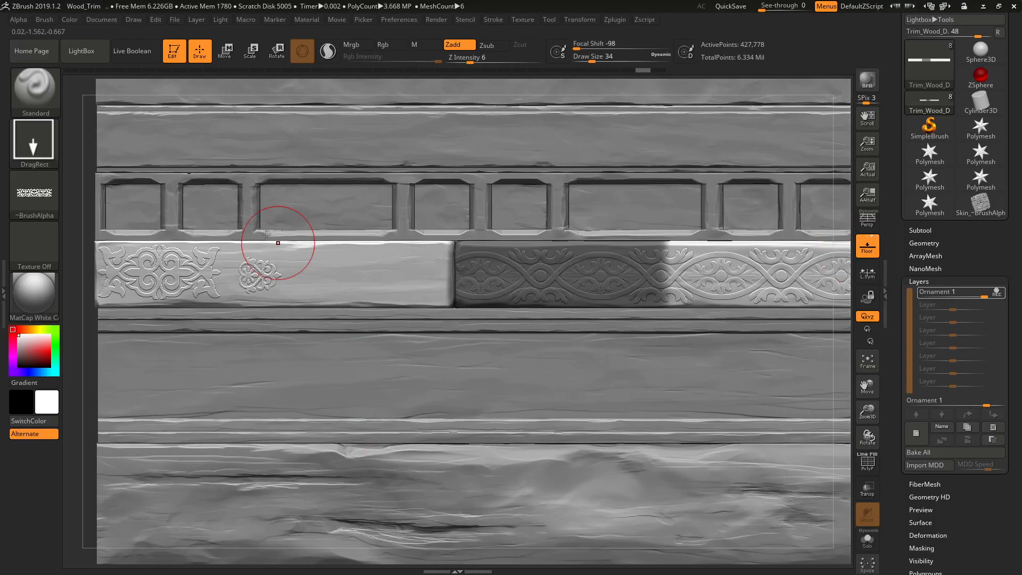
click(54, 196)
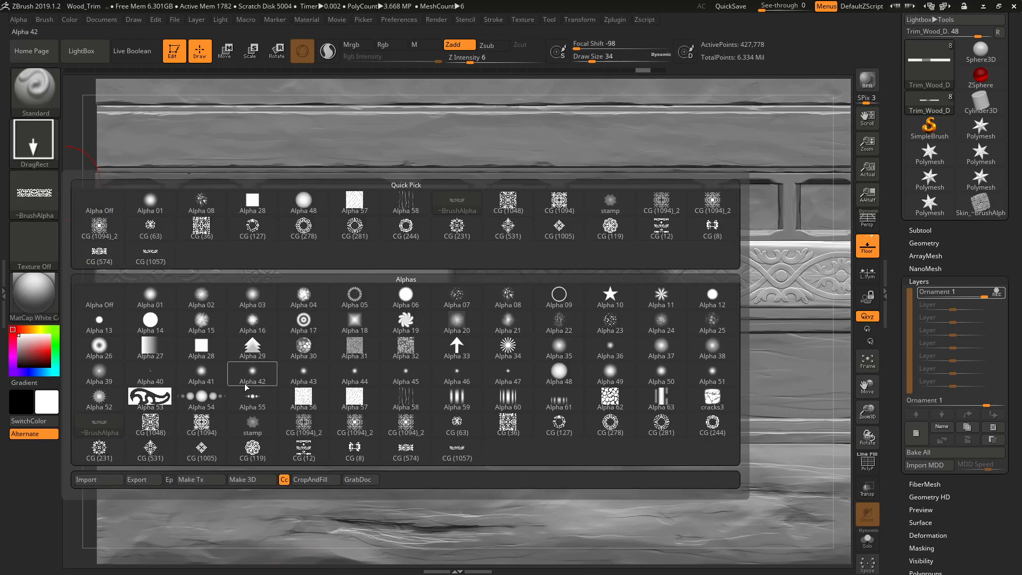
click(99, 481)
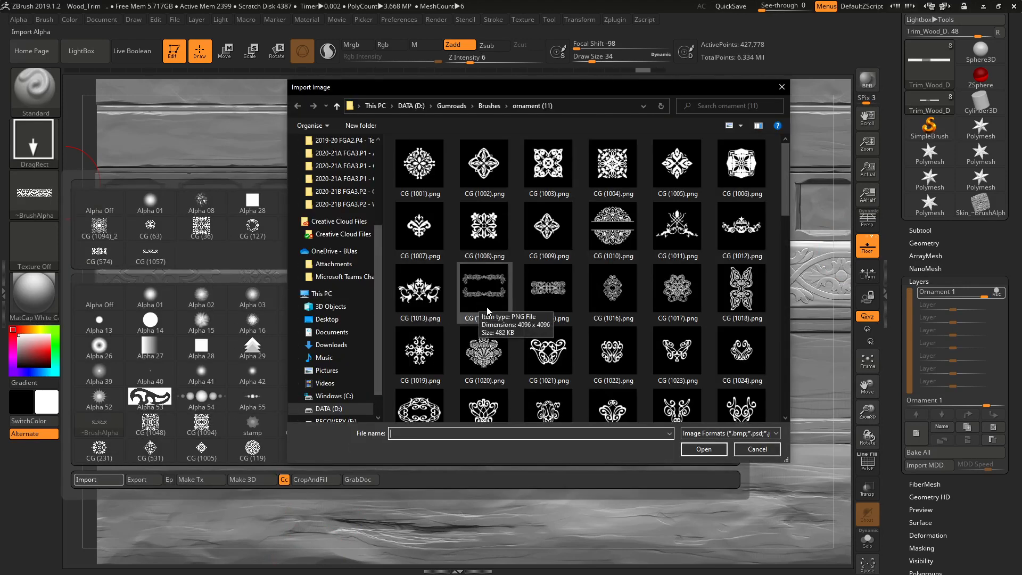
scroll(481, 307, down, 5)
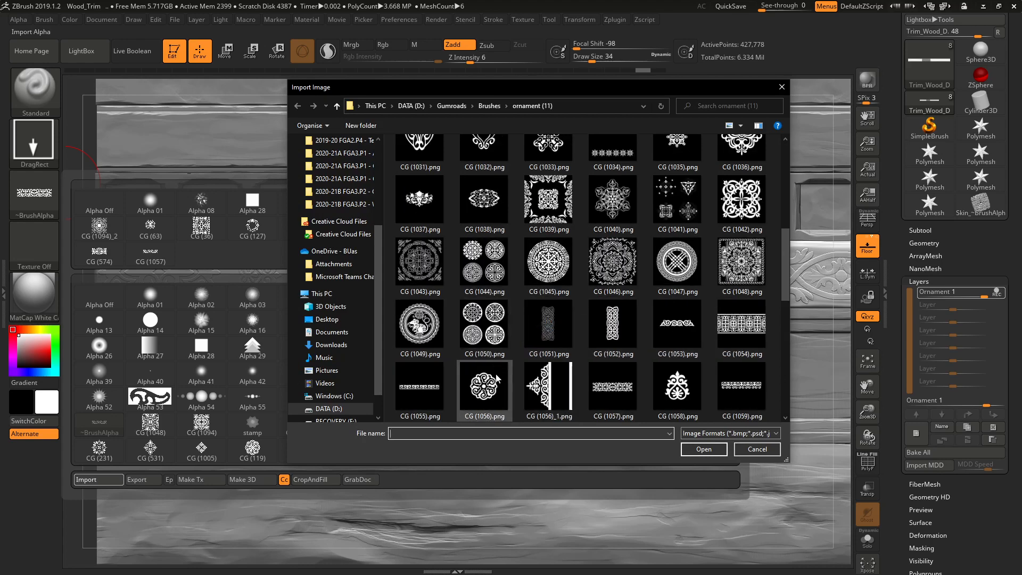
double_click(548, 388)
Try stamping the new border alpha near the plank's end at Z Intensity 6 and 9, undoing each stamp
drag(374, 270, 382, 223)
key(ctrl+z)
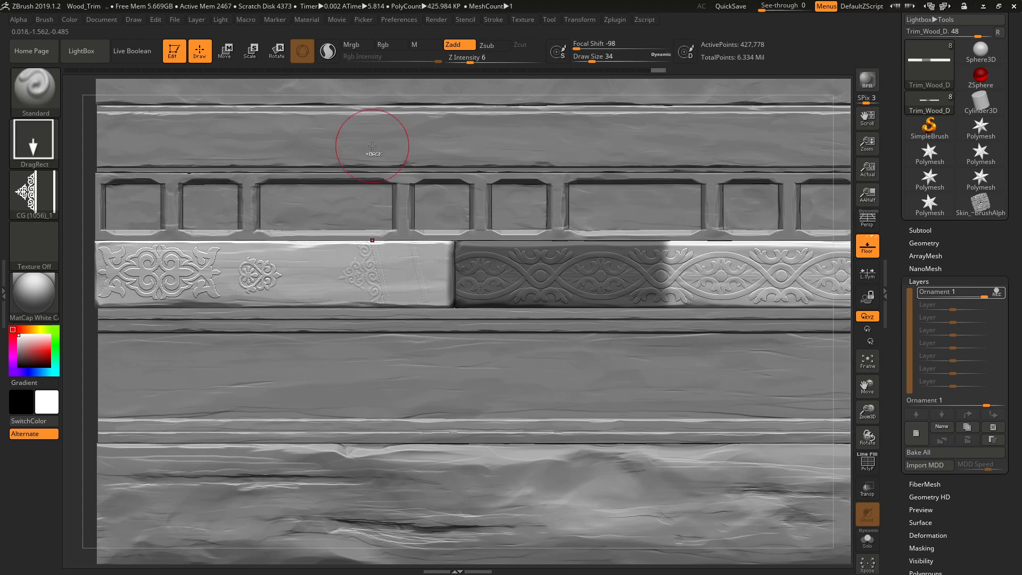
drag(470, 62, 476, 63)
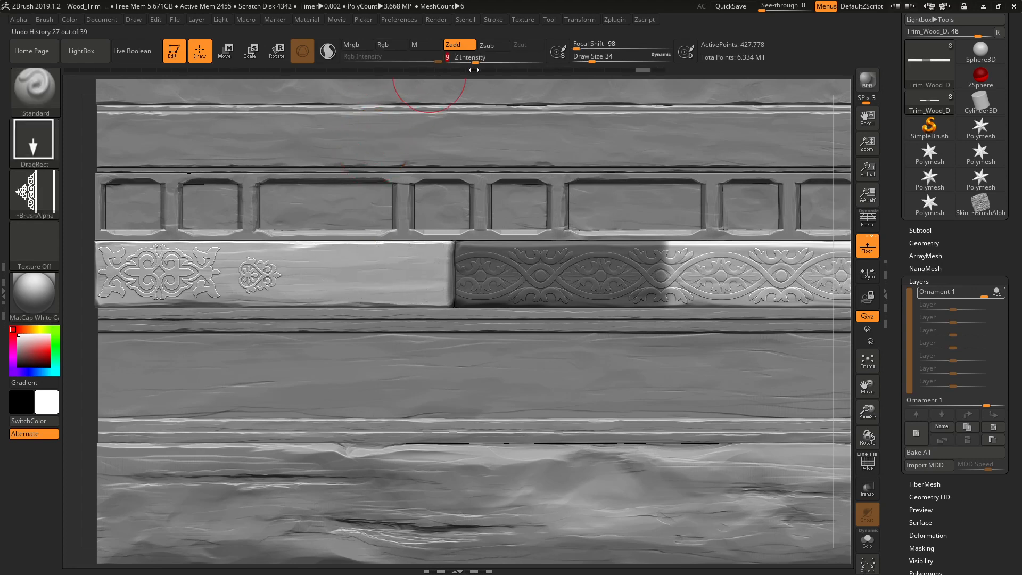
drag(365, 270, 357, 139)
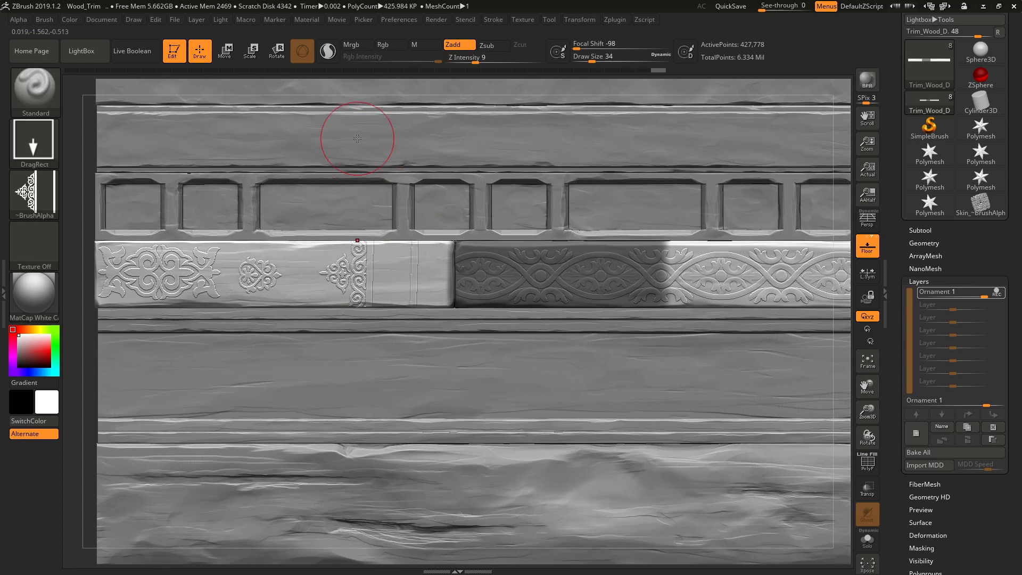
key(ctrl+z)
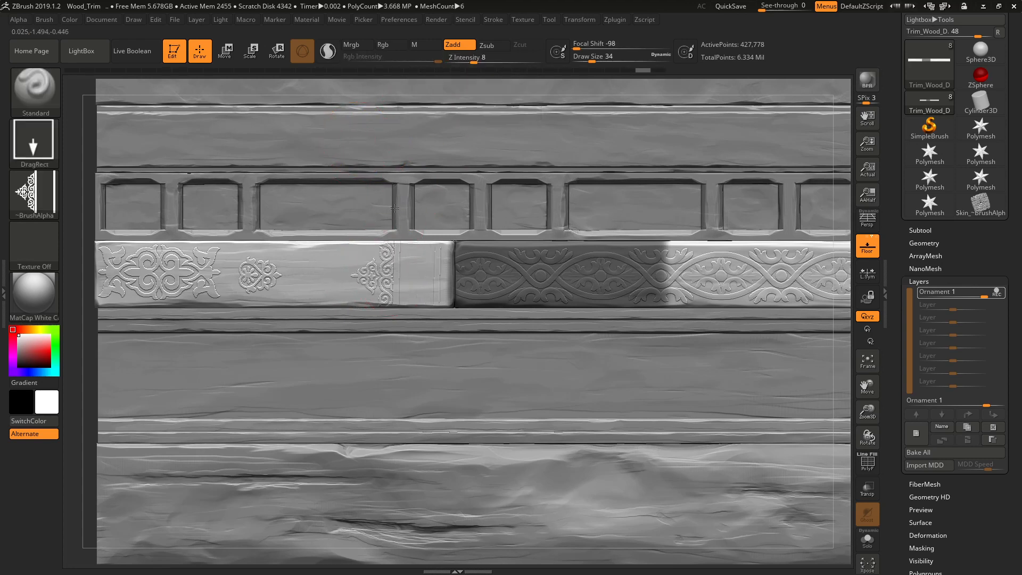
Stamp the border alpha across the plain plank's end at Z Intensity 8, undoing the first try and reducing Draw Size to 10
drag(394, 208, 394, 197)
key(ctrl+z)
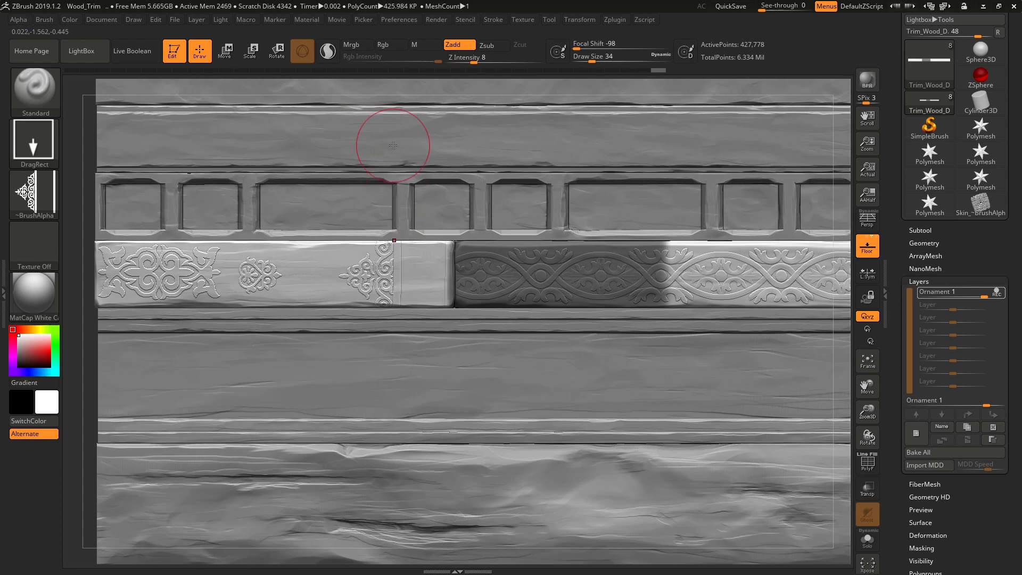
key([)
key([)
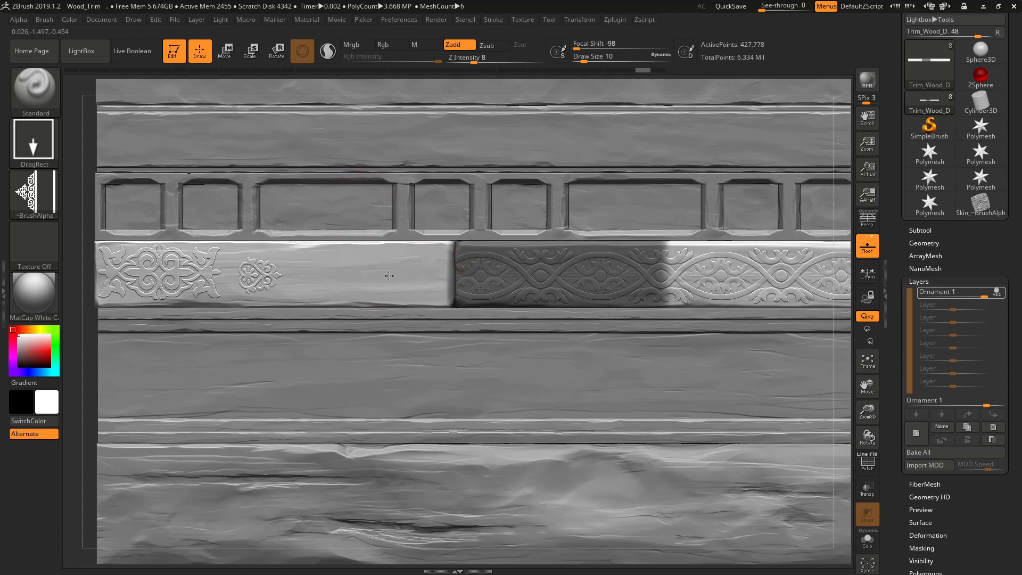
drag(389, 276, 391, 181)
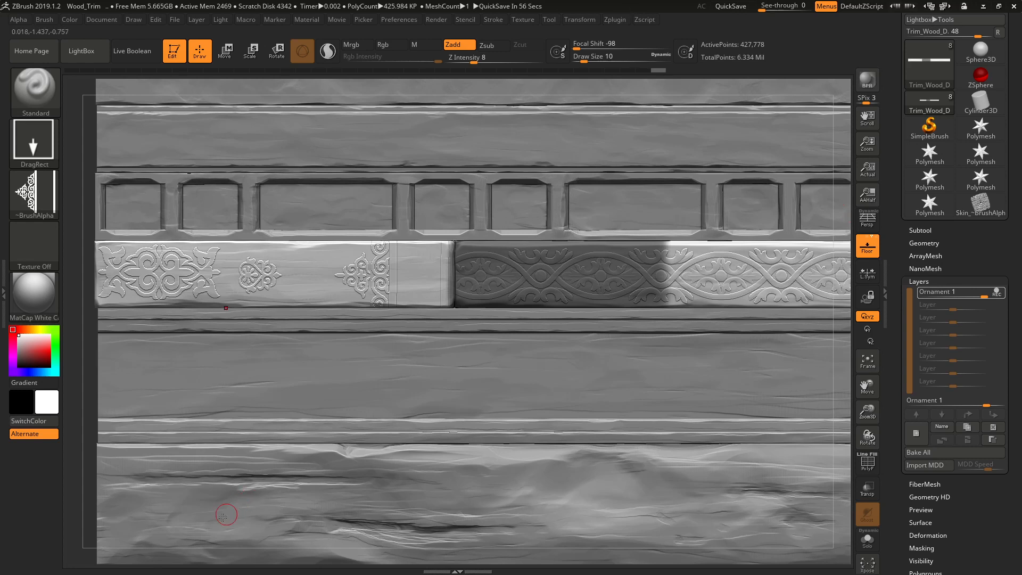
Switch to Photoshop, narrow the white strip beside the scrollwork to about half its width and widen the outer edge strip
key(alt+Tab)
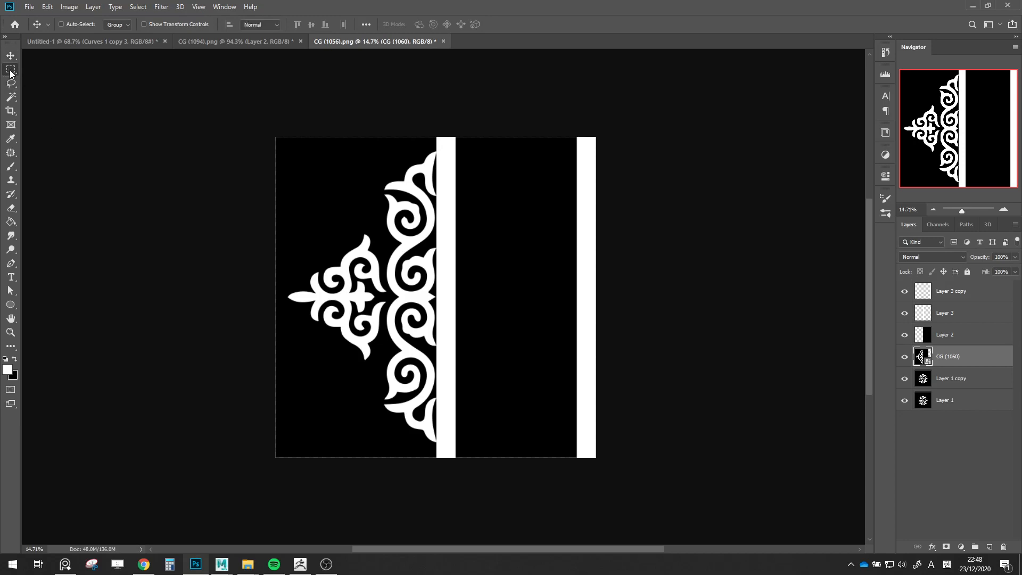
click(10, 70)
click(918, 312)
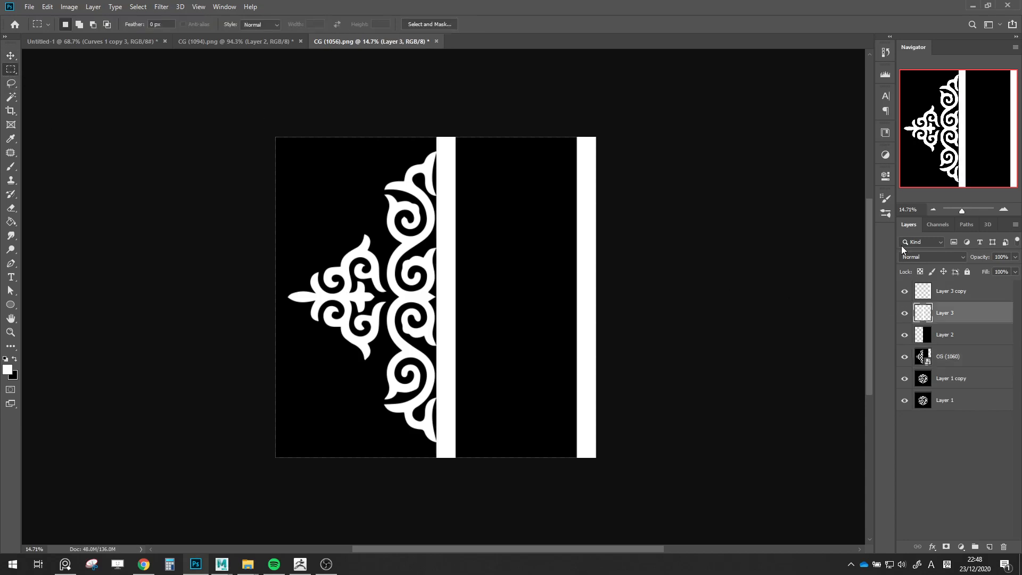
key(ctrl+t)
drag(438, 297, 446, 292)
key(Return)
click(917, 293)
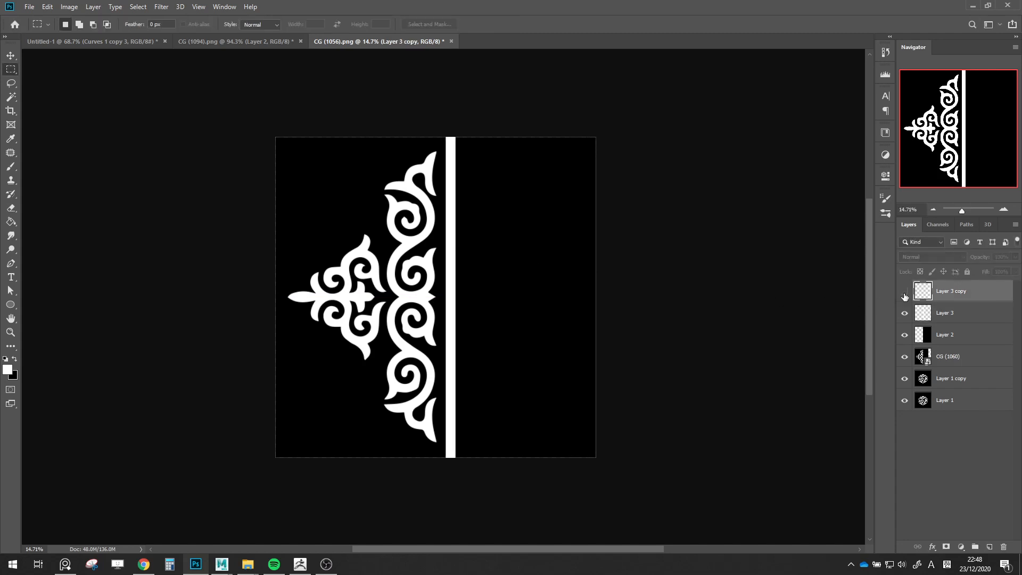
key(ctrl+t)
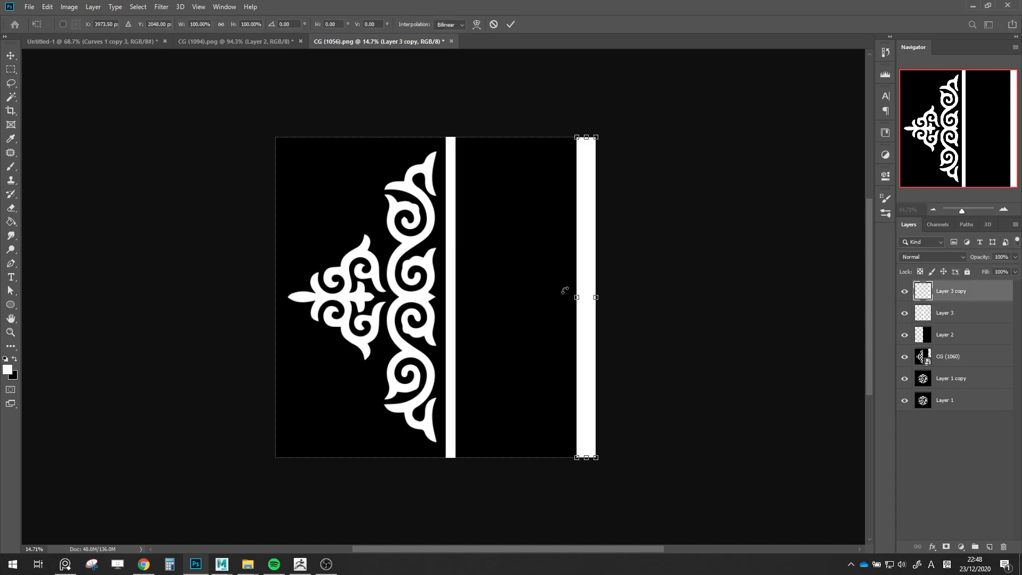
drag(577, 297, 569, 297)
key(Return)
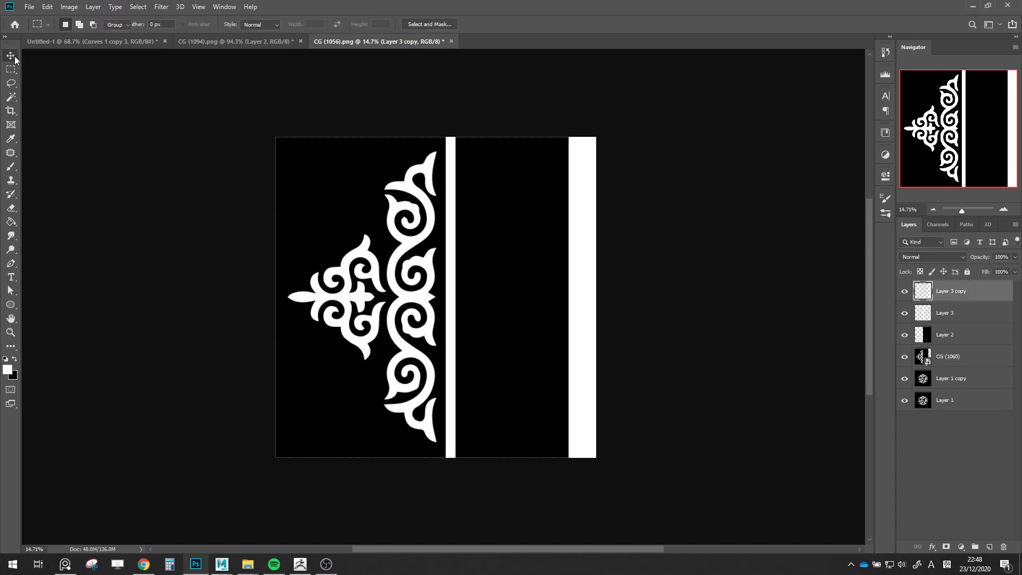
Move the narrow strip next to the wide edge strip, leaving a thin black gap, and merge the two strip layers
click(14, 56)
click(931, 318)
drag(427, 225, 530, 224)
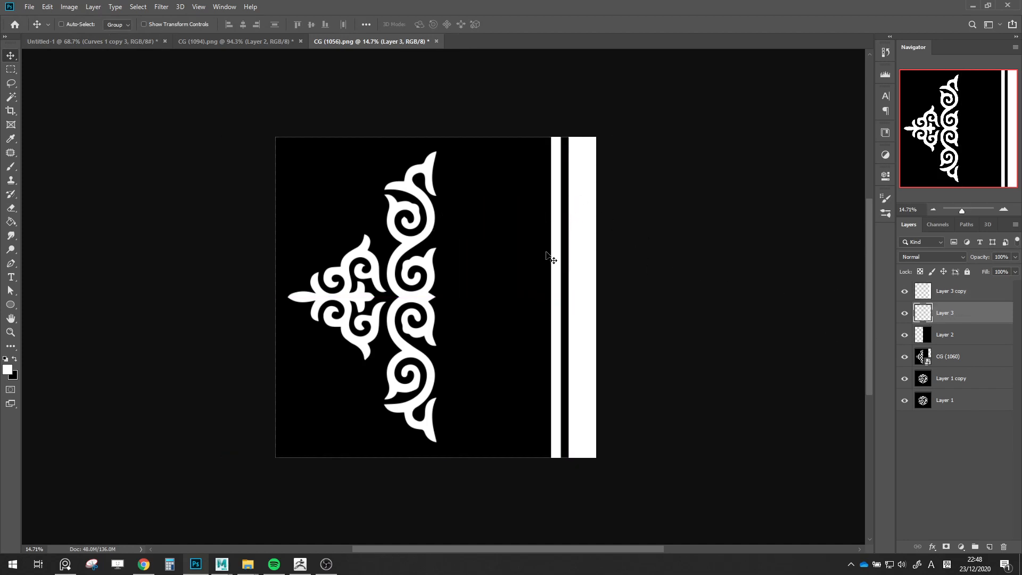
drag(551, 258, 544, 259)
ctrl+click(941, 294)
right_click(944, 294)
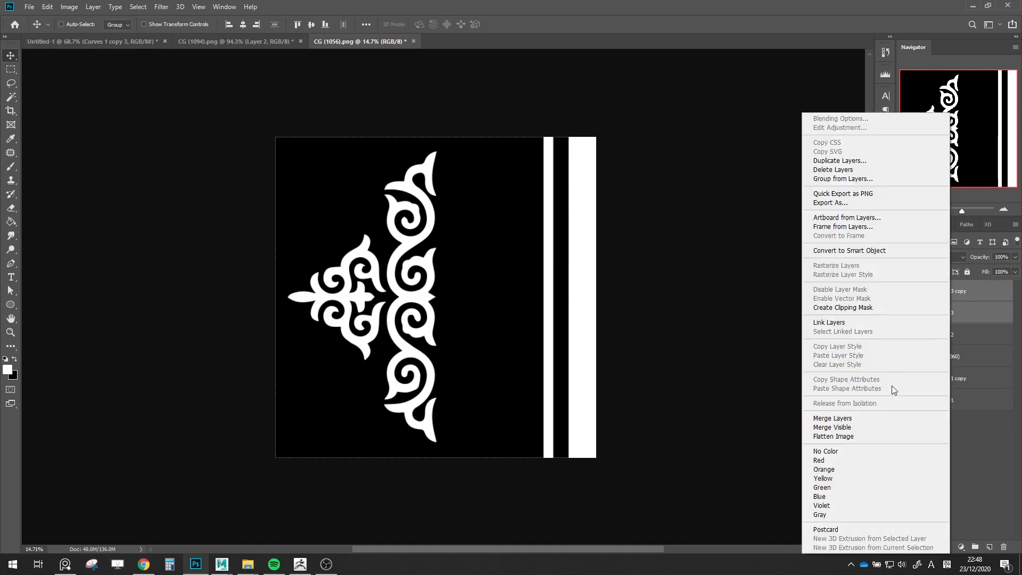
click(866, 417)
Duplicate the merged strip pair, rotate the copy 180 degrees and place it over the scrollwork's straight side
alt+drag(556, 292, 444, 292)
key(ctrl+t)
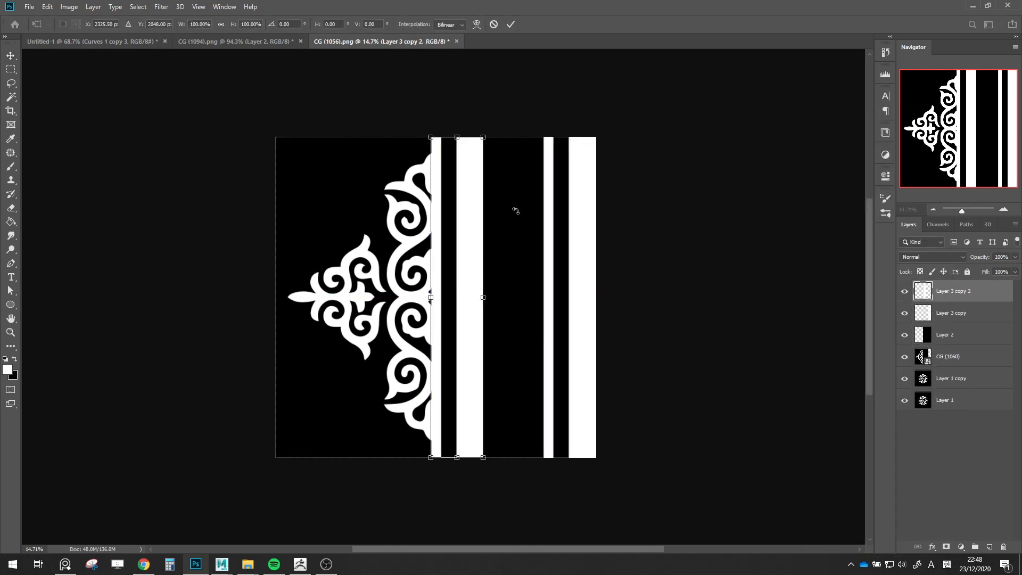
drag(516, 211, 400, 392)
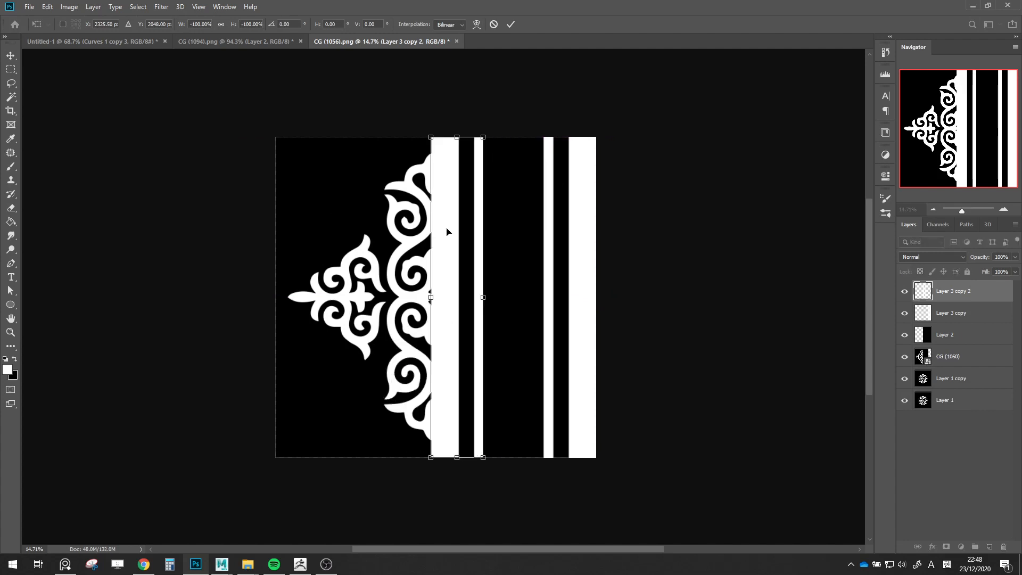
drag(446, 231, 403, 237)
key(Return)
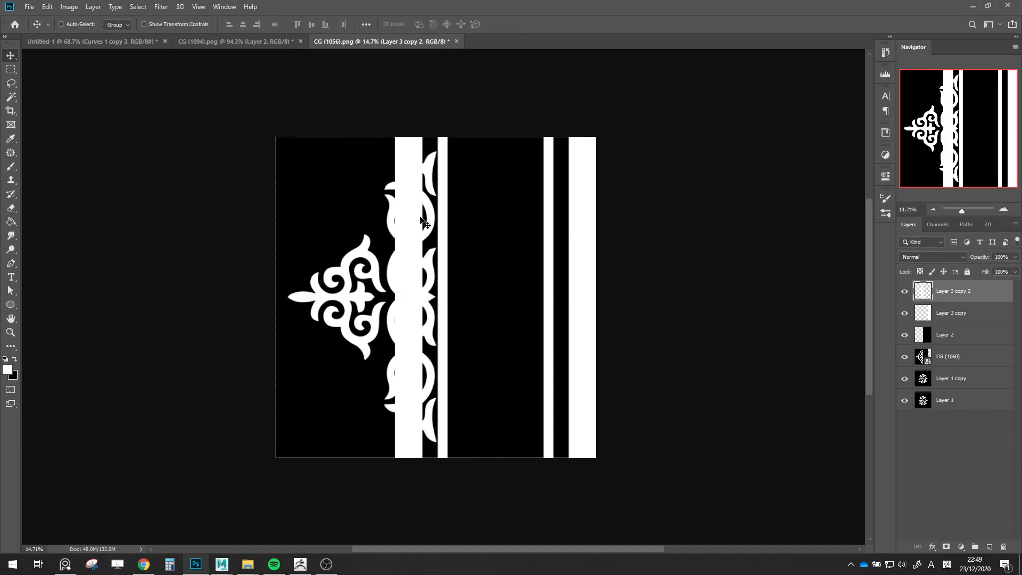
Extend the canvas on the scrollwork's pointed side and move the CG (1060) scrollwork against the wide strip of the copied pair
click(9, 111)
drag(276, 297, 248, 296)
key(v)
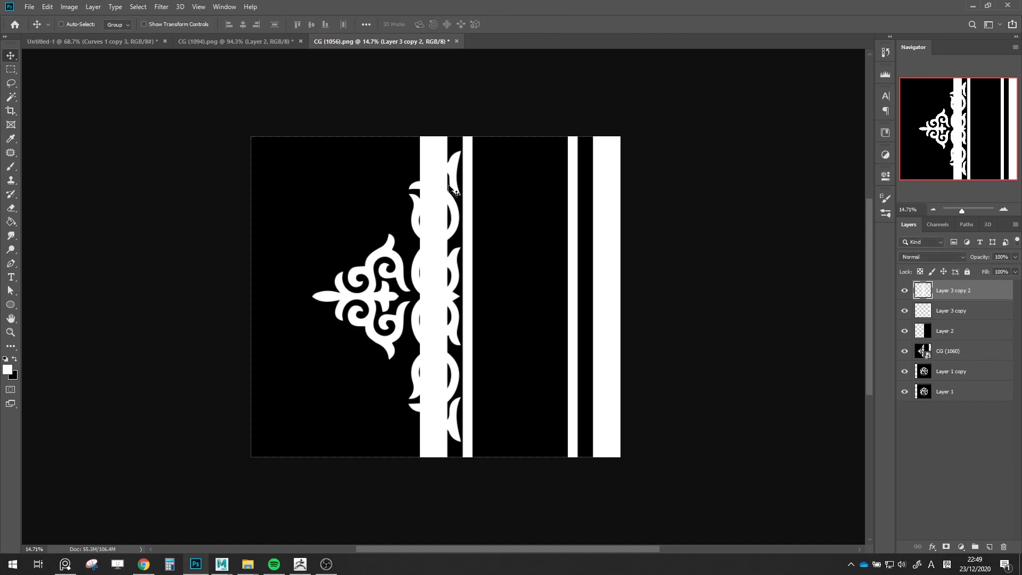
click(924, 351)
drag(377, 277, 334, 269)
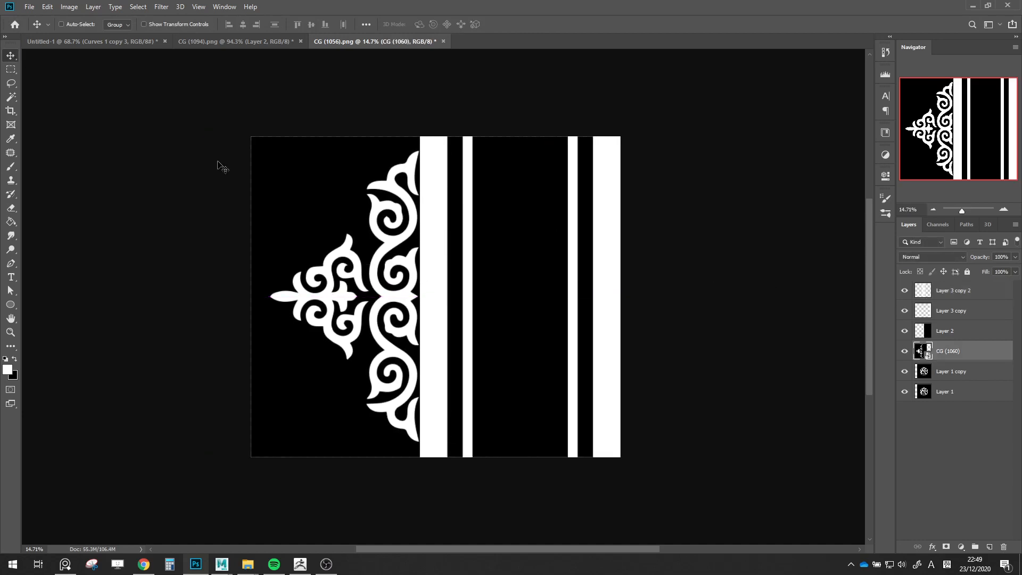
Crop the canvas closer to the scrollwork's pointed tip
click(11, 111)
drag(252, 289, 266, 287)
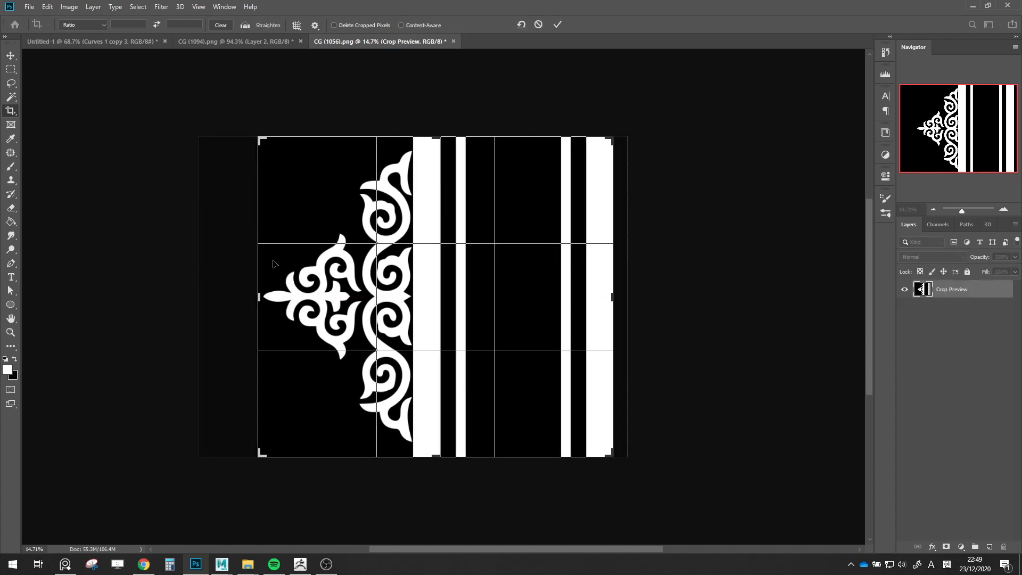
key(Return)
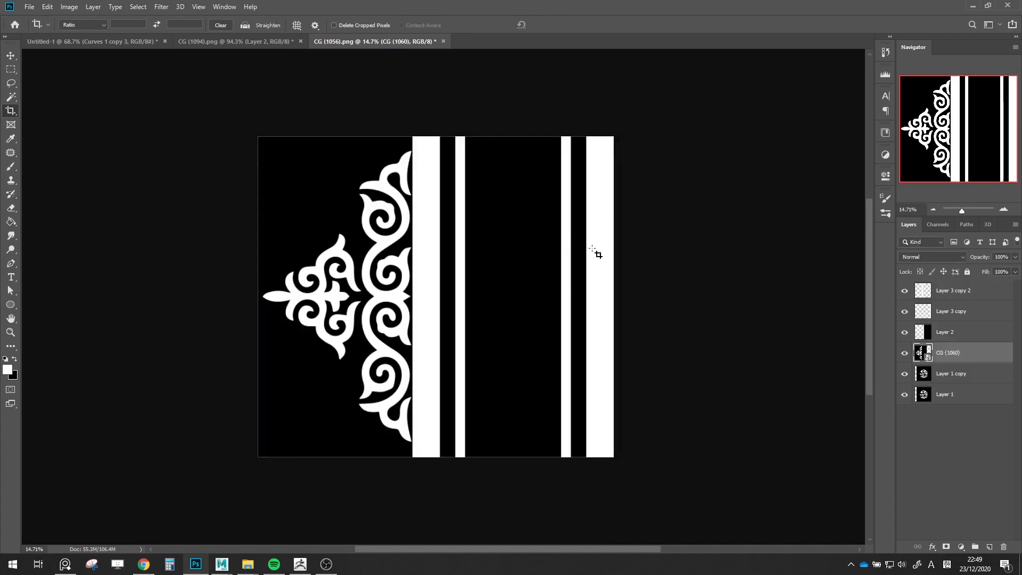
Save the revised composition as a PNG in the ornament (11) folder, overwriting CG (1056)_1.png
click(30, 7)
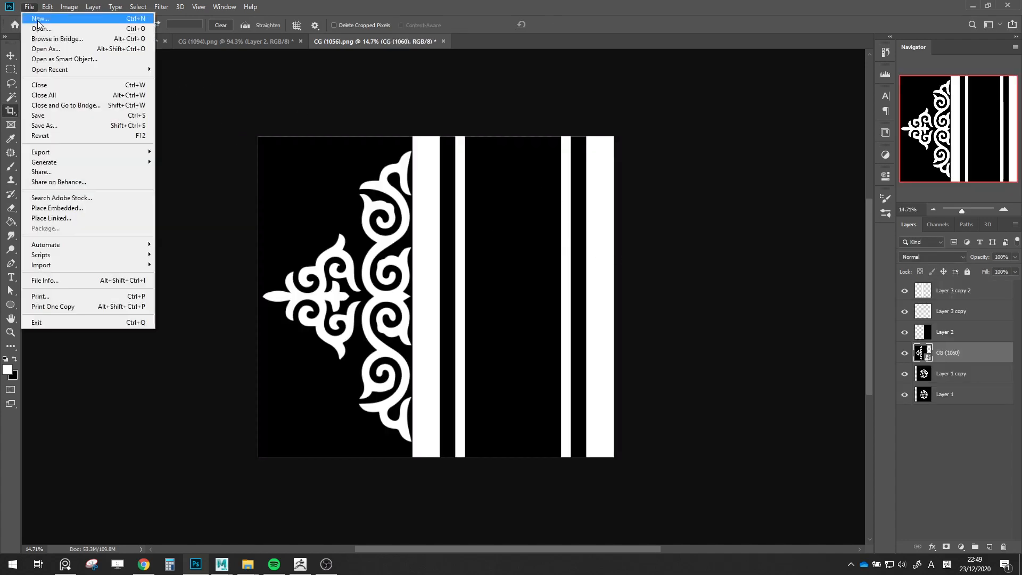
click(238, 203)
key(ctrl+shift+s)
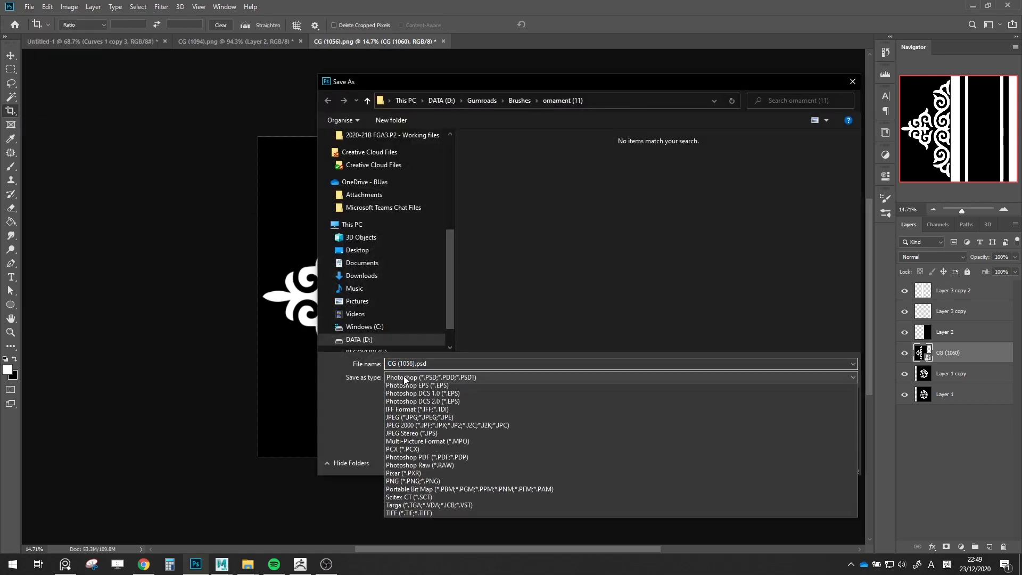
click(437, 377)
click(426, 507)
scroll(614, 263, down, 10)
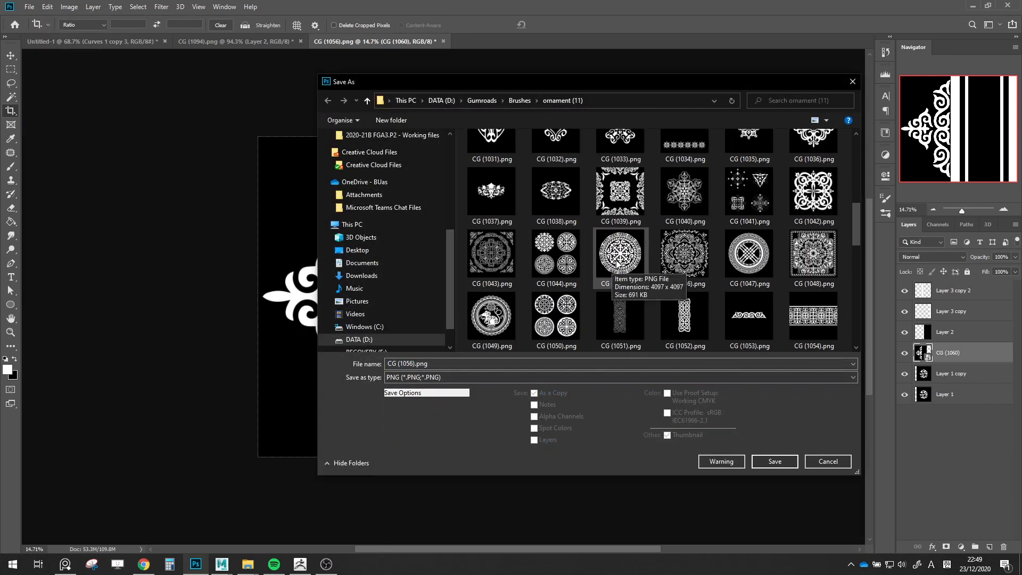
scroll(666, 248, up, 7)
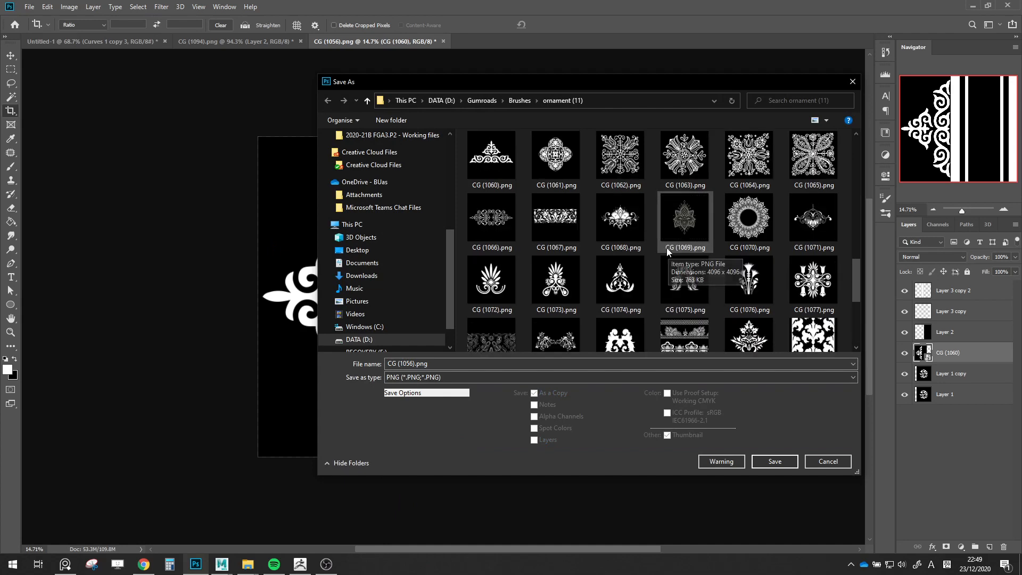
double_click(626, 324)
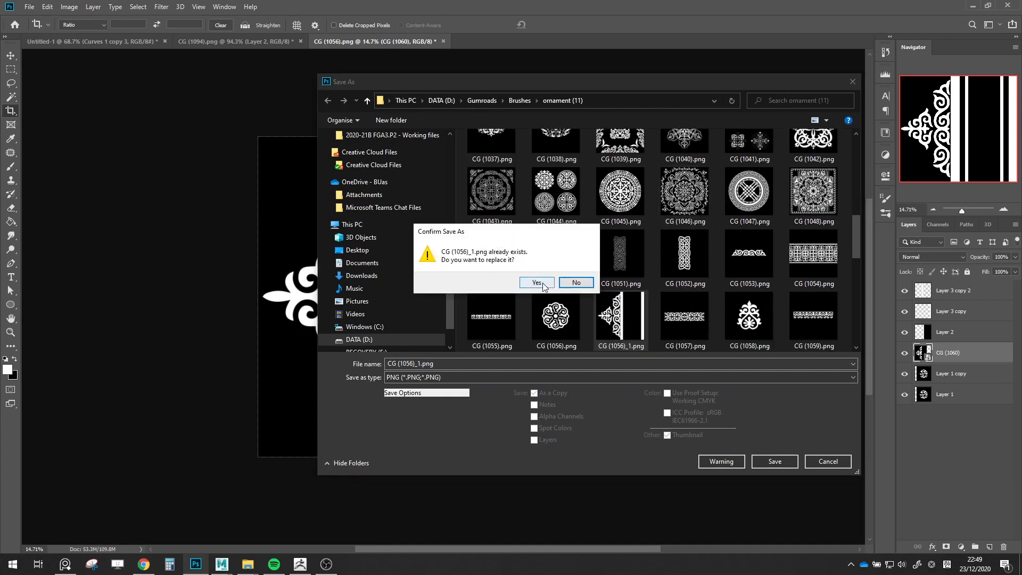
click(535, 282)
click(561, 192)
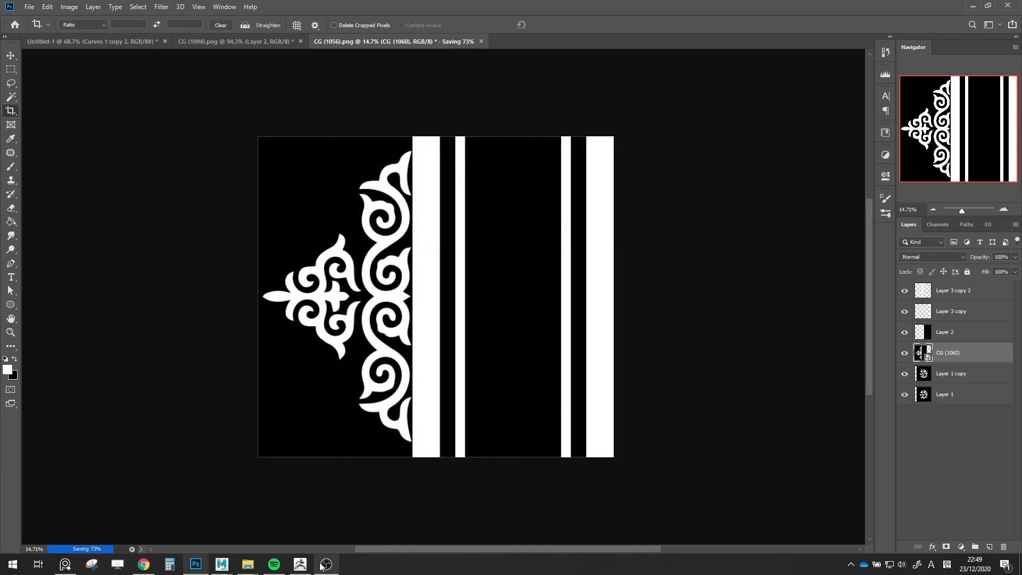
Switch to ZBrush, import the updated CG (1056)_1.png as the brush alpha and undo the earlier border stamp
click(301, 564)
click(33, 193)
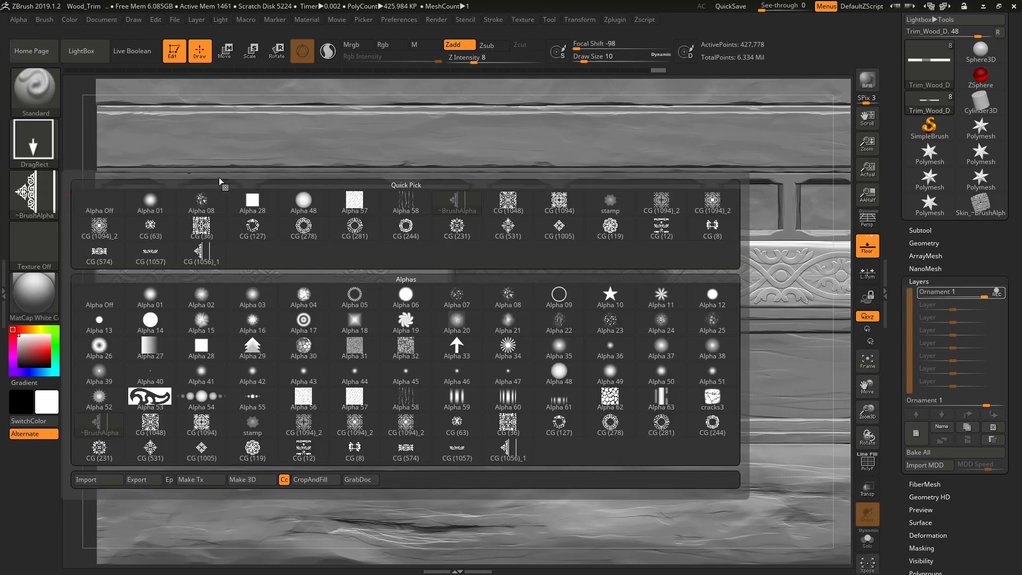
click(106, 479)
scroll(532, 244, down, 5)
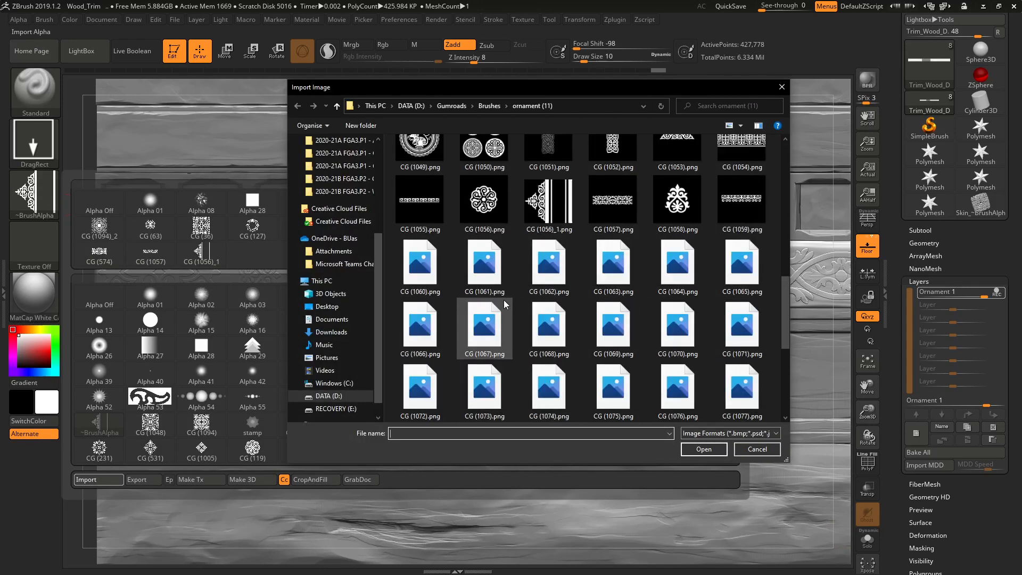
double_click(549, 159)
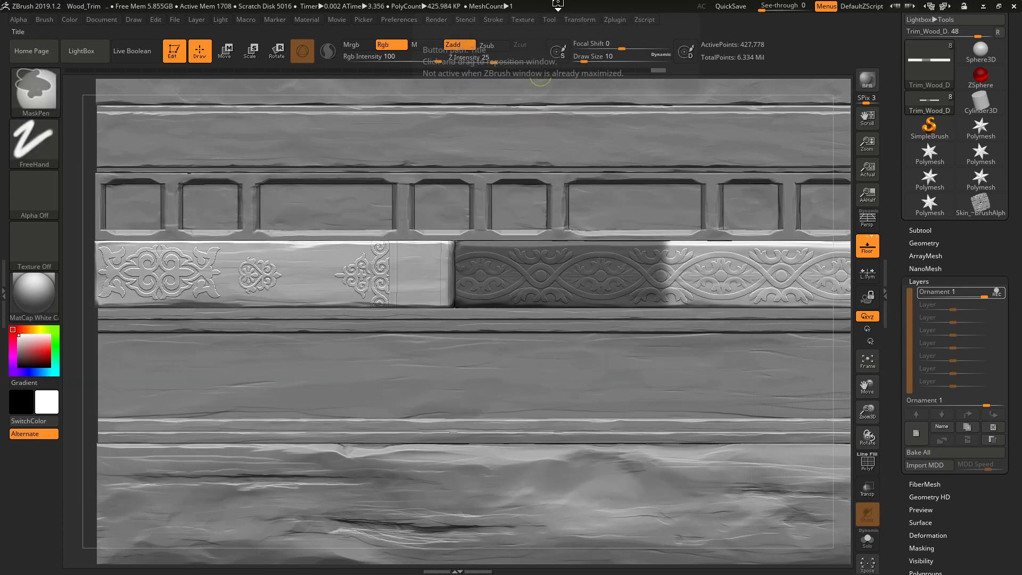
key(ctrl+z)
Try stamping the updated border alpha near the plank's end at Z Intensity 8, undoing each stamp
drag(374, 274, 375, 210)
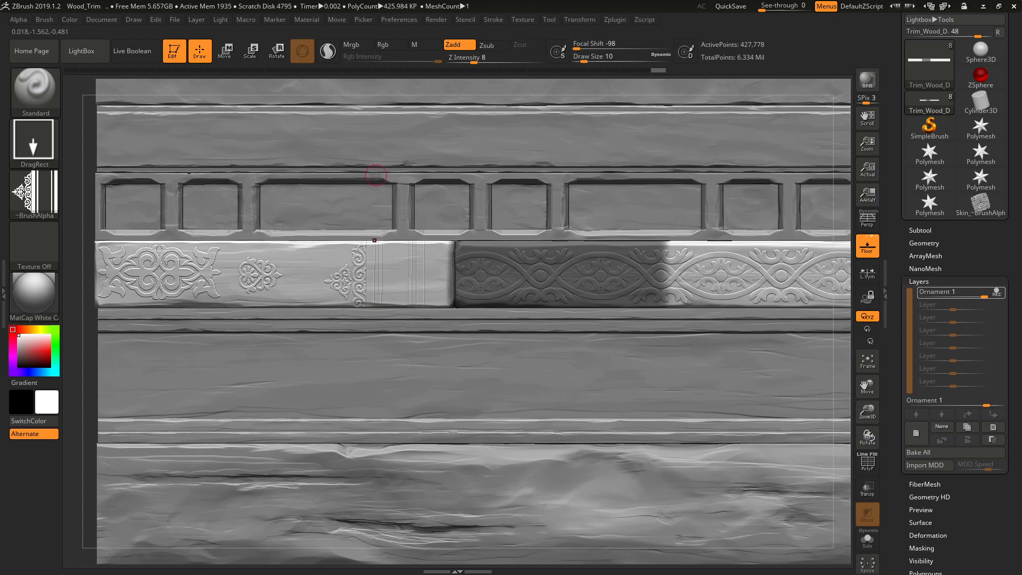
key(ctrl+z)
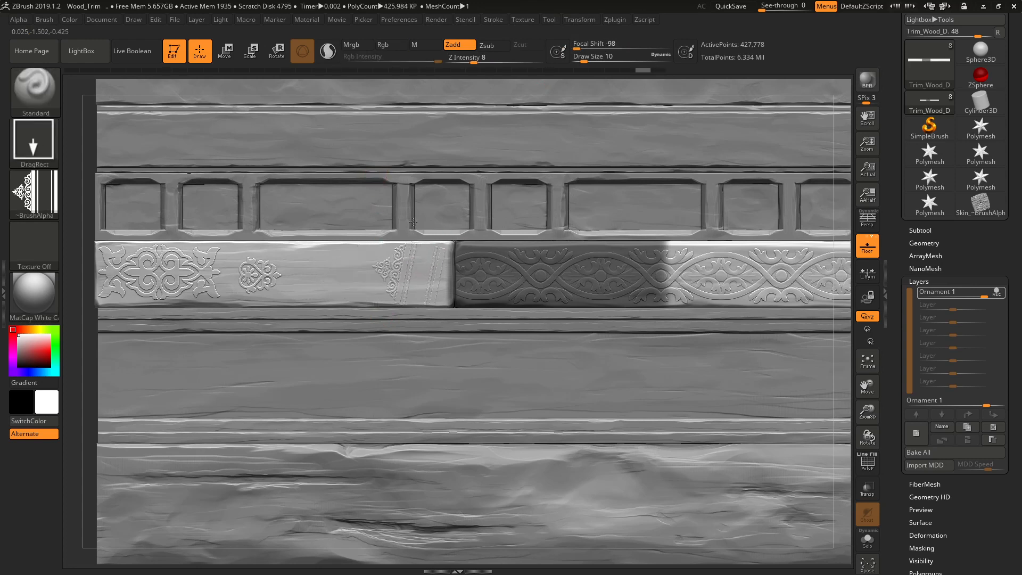
drag(413, 222, 406, 220)
key(ctrl+z)
Stamp the border alpha across the plank's end at Z Intensity 9 and Draw Size 46, undoing the earlier tries
drag(473, 62, 475, 62)
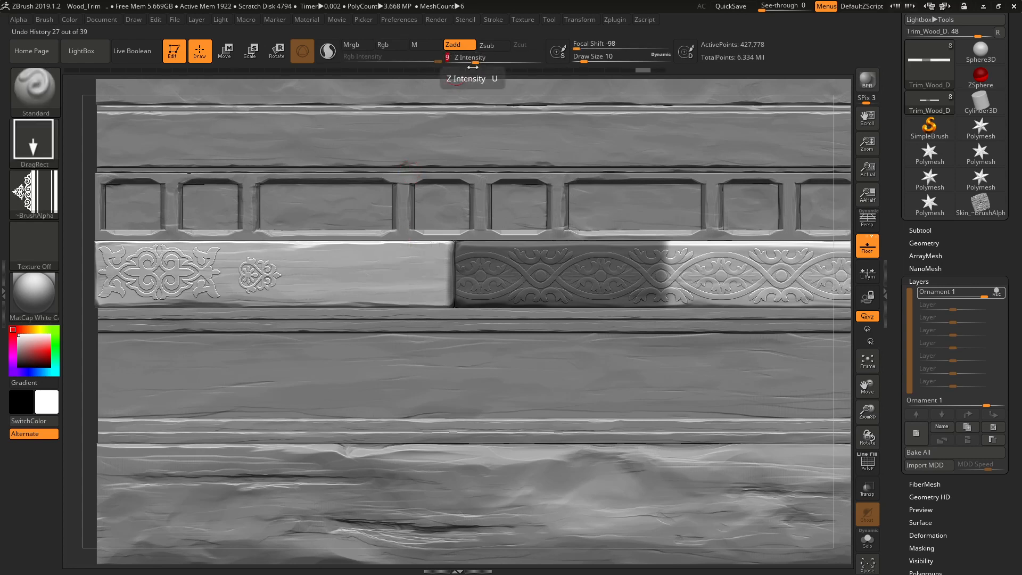
click(427, 256)
drag(412, 233, 416, 194)
key(ctrl+z)
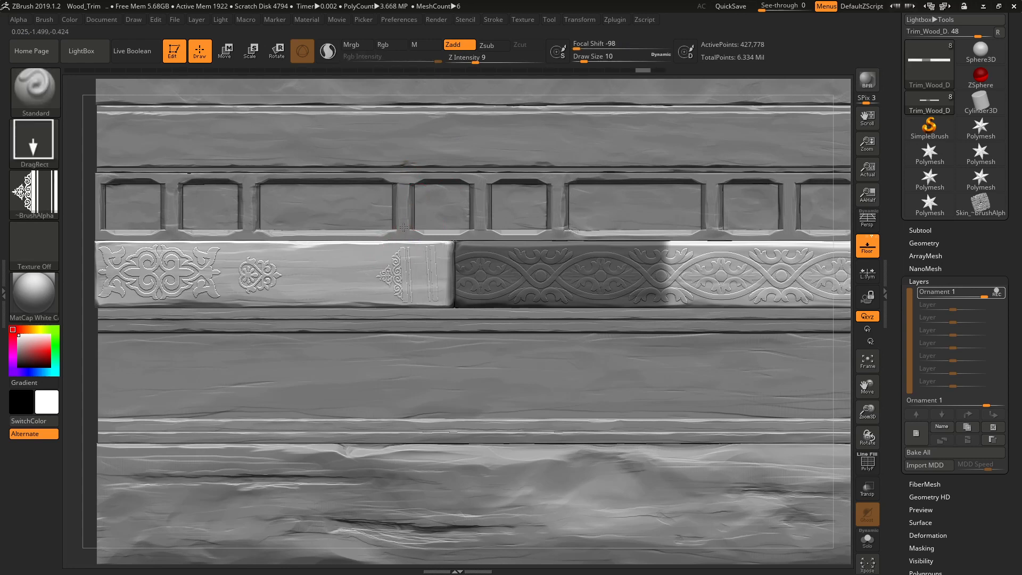
drag(404, 227, 430, 257)
key(space)
mouse_move(424, 246)
ctrl+right_down()
mouse_move(454, 170)
mouse_move(437, 246)
mouse_move(282, 234)
mouse_move(322, 244)
ctrl+right_up()
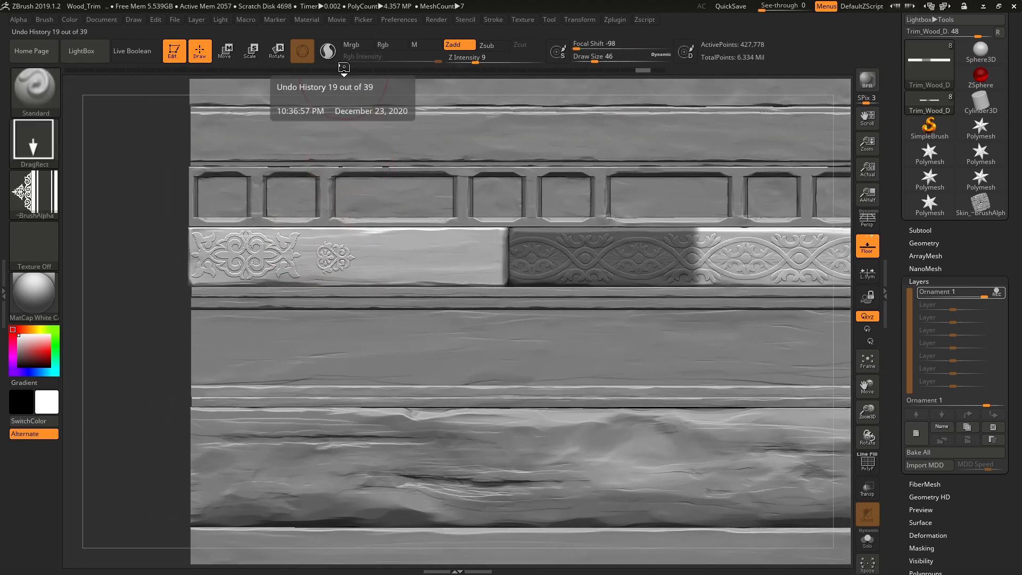
drag(468, 259, 471, 240)
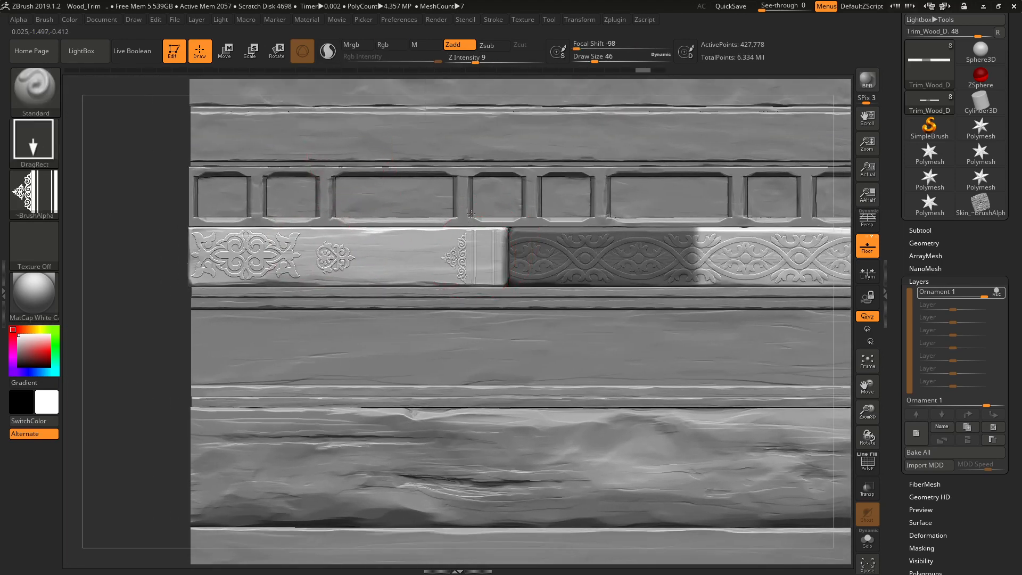
drag(470, 212, 471, 206)
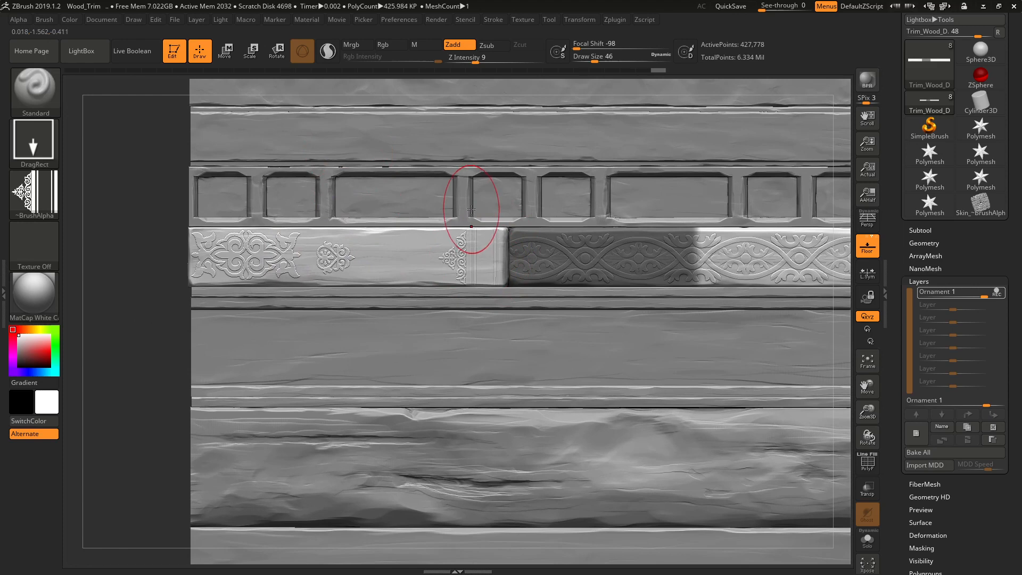
mouse_move(542, 233)
alt+right_down()
mouse_move(474, 181)
mouse_move(330, 155)
alt+right_up()
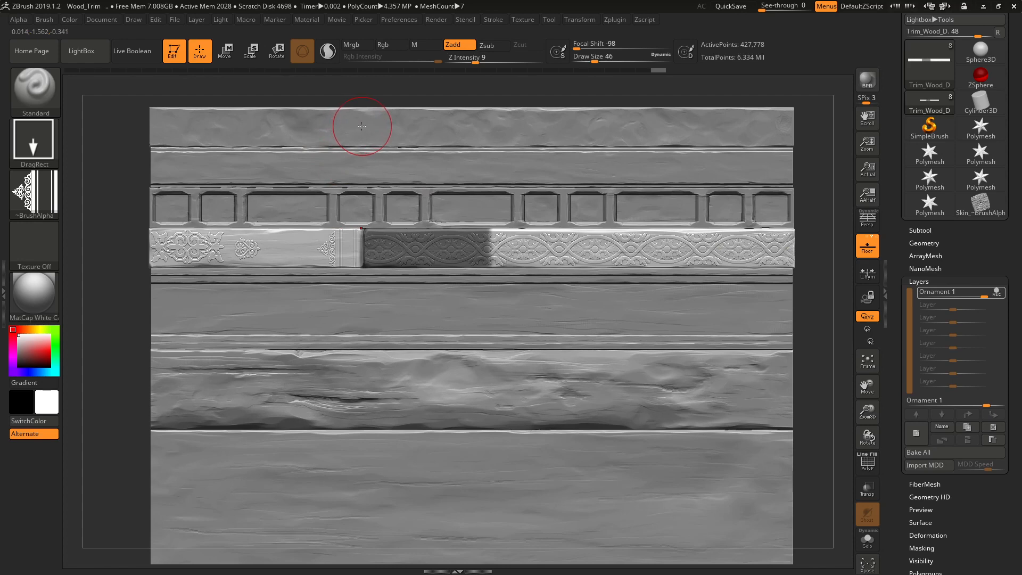
mouse_move(366, 147)
alt+right_down()
mouse_move(353, 146)
mouse_move(312, 246)
alt+right_up()
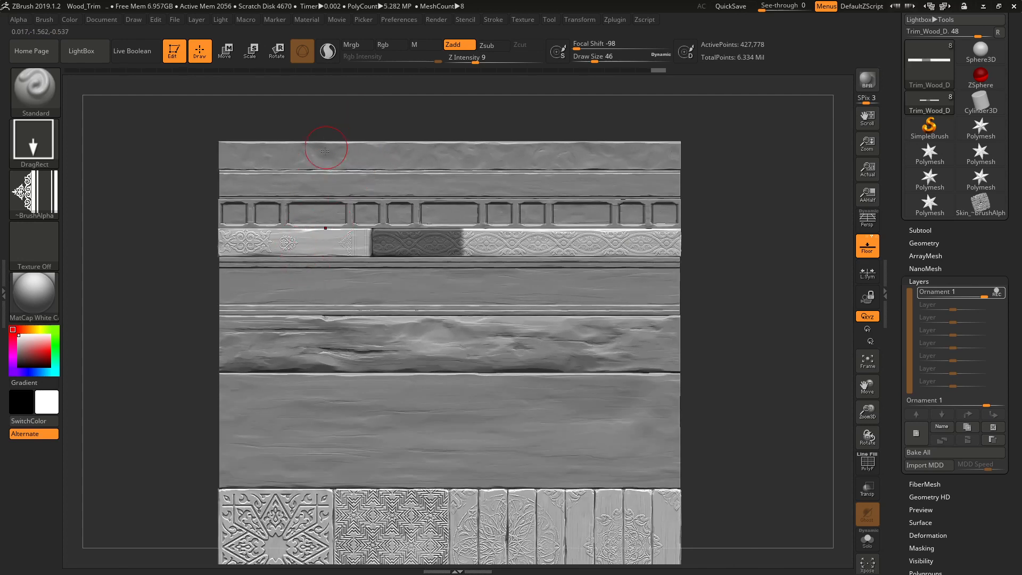
drag(327, 238, 327, 238)
key(ctrl+z)
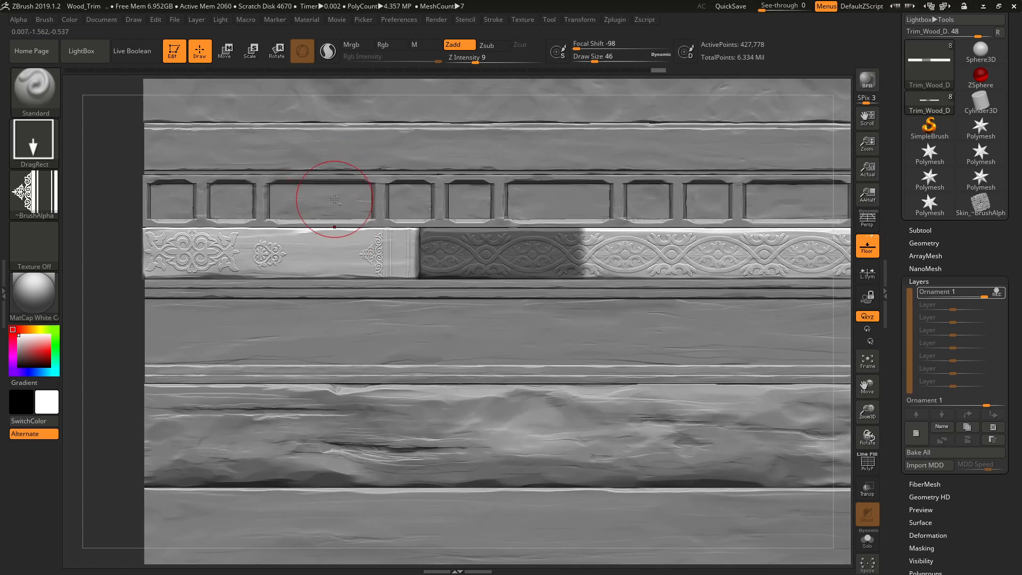
ctrl+right_drag(325, 206, 284, 198)
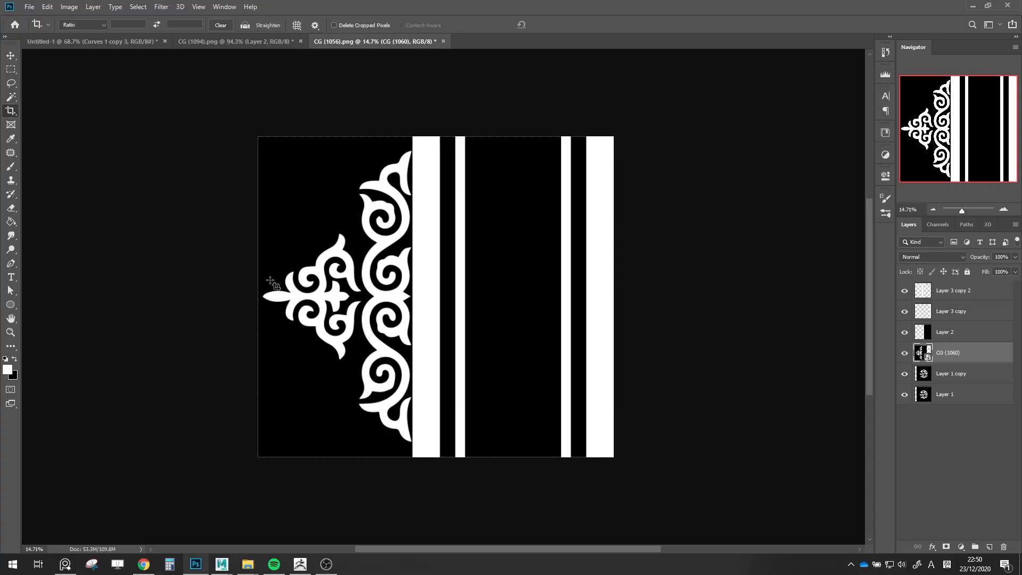
Switch to Photoshop, extend the canvas on its left side with the Crop tool and move the CG (1060) scrollwork left into the new space
drag(258, 292, 205, 289)
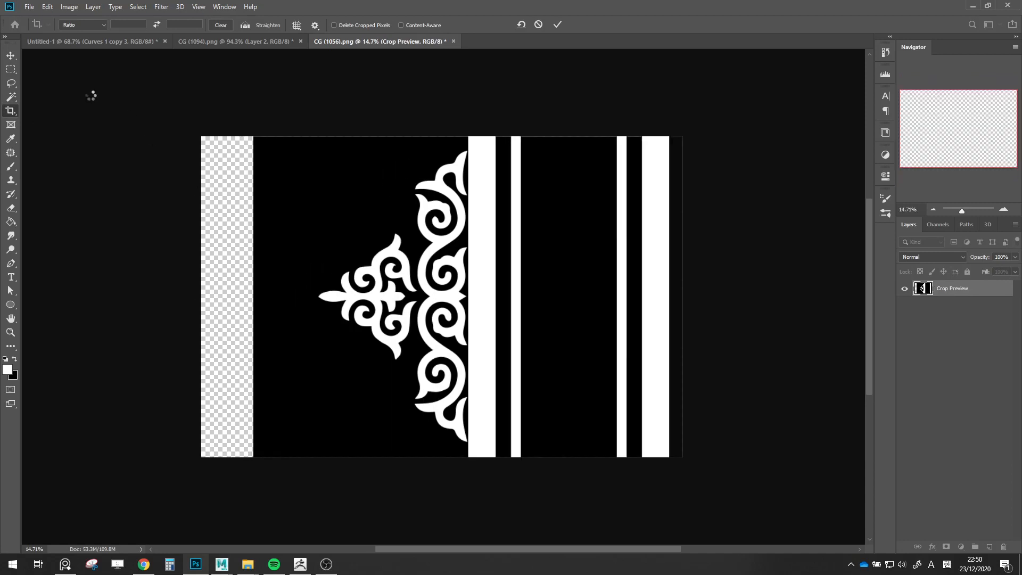
key(v)
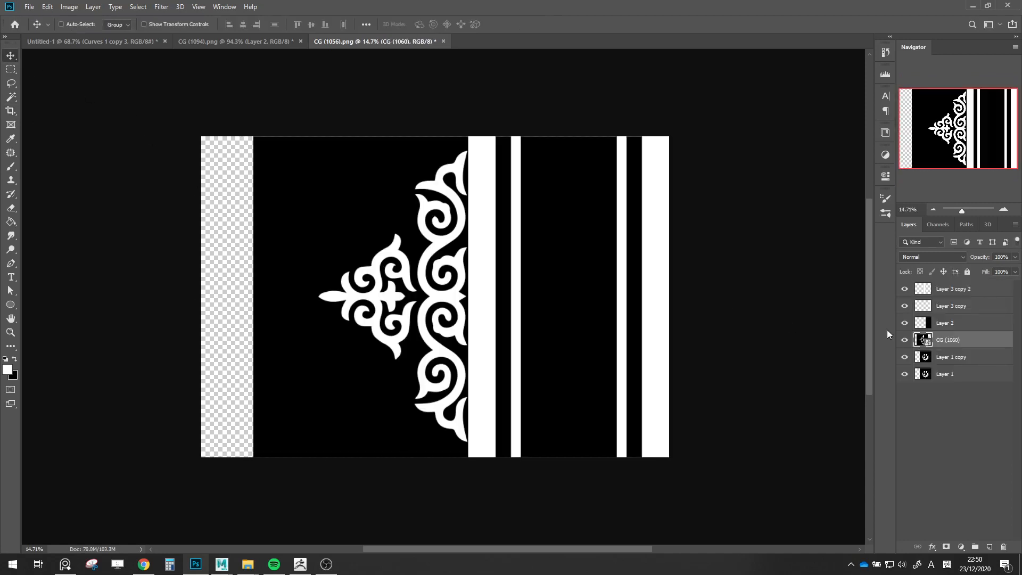
drag(389, 266, 325, 267)
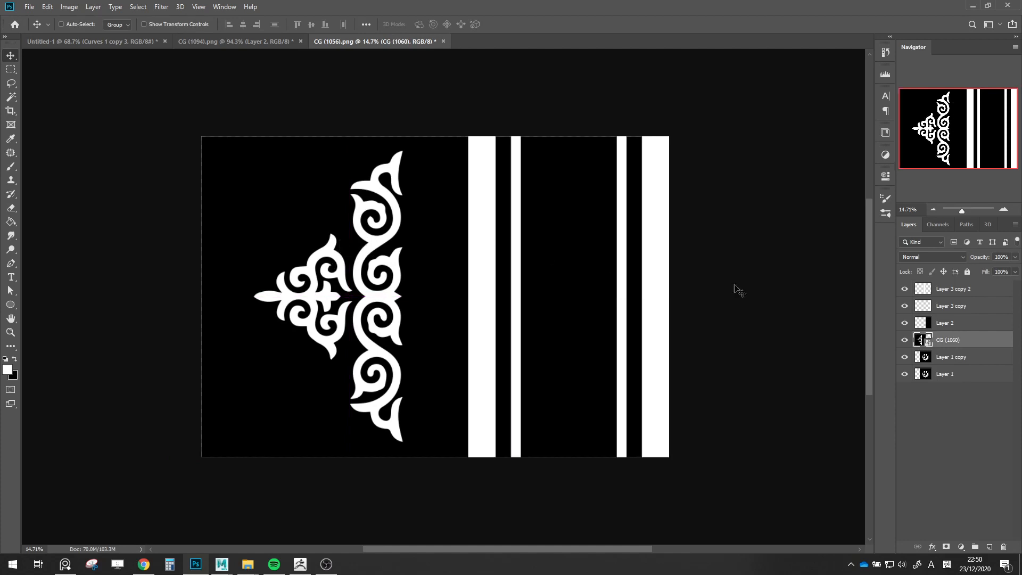
Stretch the two double-strip layers, Layer 3 copy and Layer 3 copy 2, leftward until they reach the scrollwork
click(929, 306)
shift+click(952, 289)
key(ctrl+t)
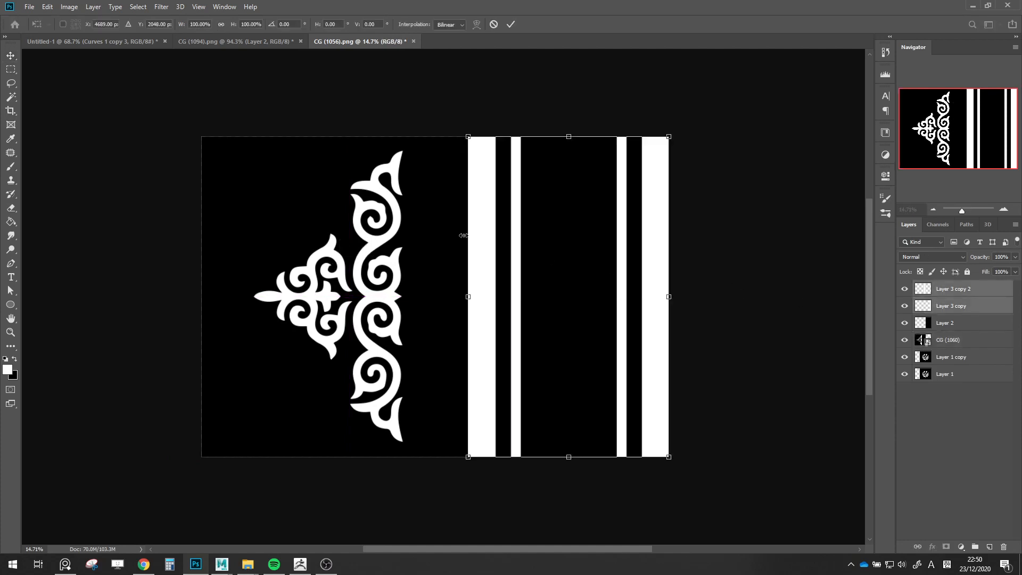
drag(467, 297, 404, 297)
key(Return)
Nudge the CG (1060) scrollwork slightly left to leave a narrow black gap before the strips, and adjust black Layer 2
click(946, 341)
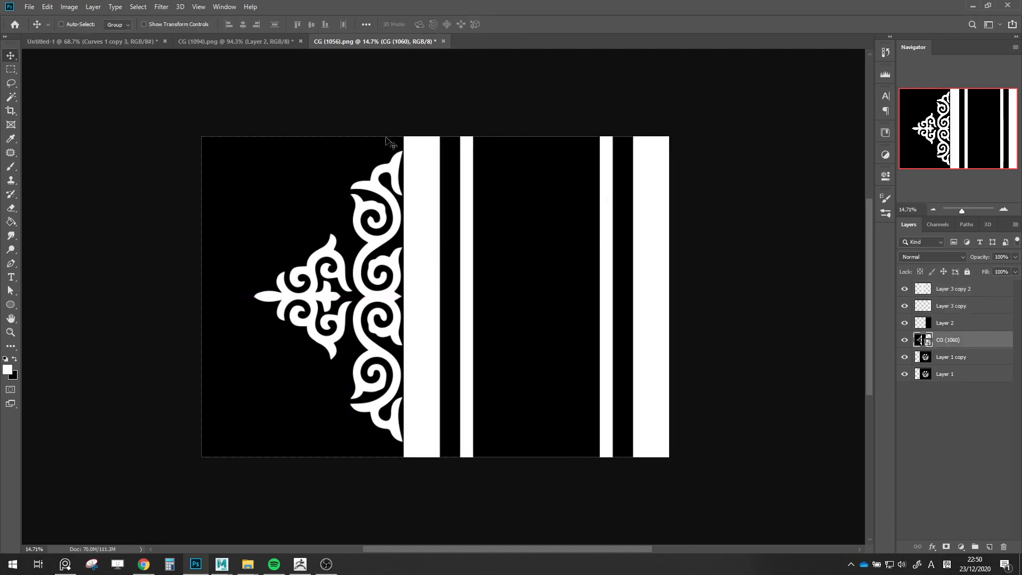
drag(328, 233, 340, 209)
click(937, 324)
drag(607, 280, 603, 276)
click(29, 7)
click(44, 126)
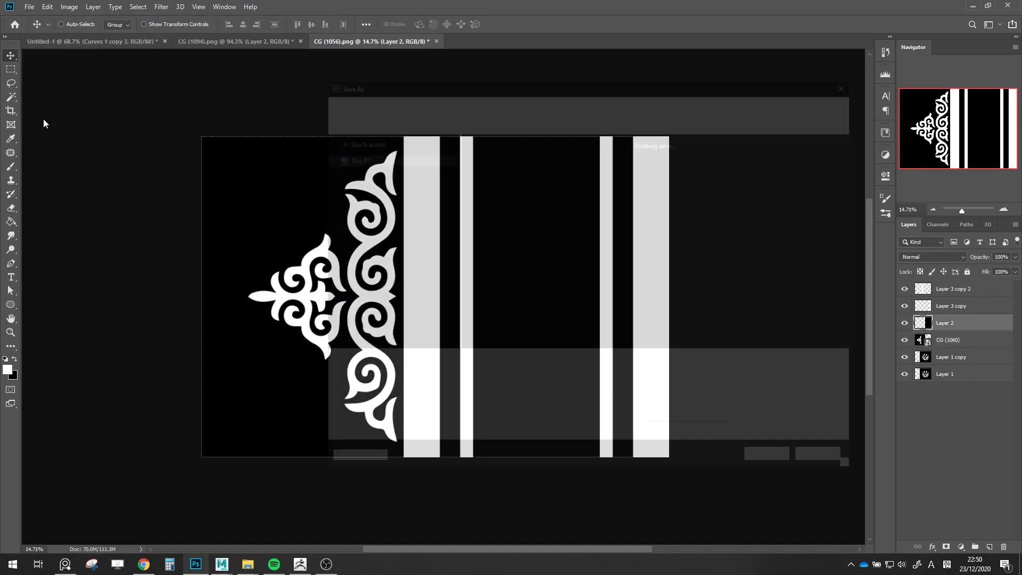
click(828, 461)
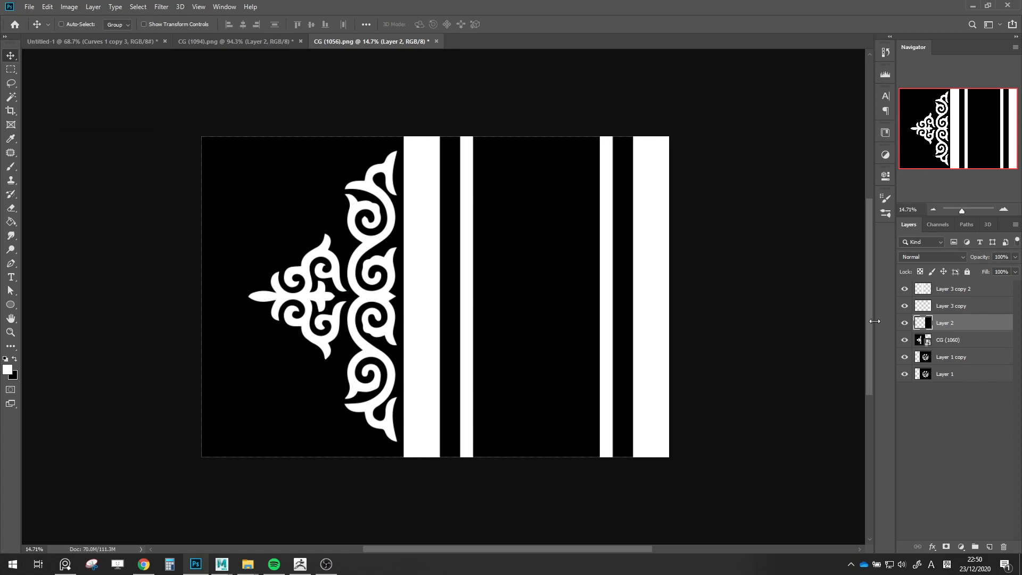
Move the scrollwork together with Layer 2 farther left, and shift the inner double strip on Layer 3 copy 2 toward it
click(937, 306)
drag(425, 259, 403, 257)
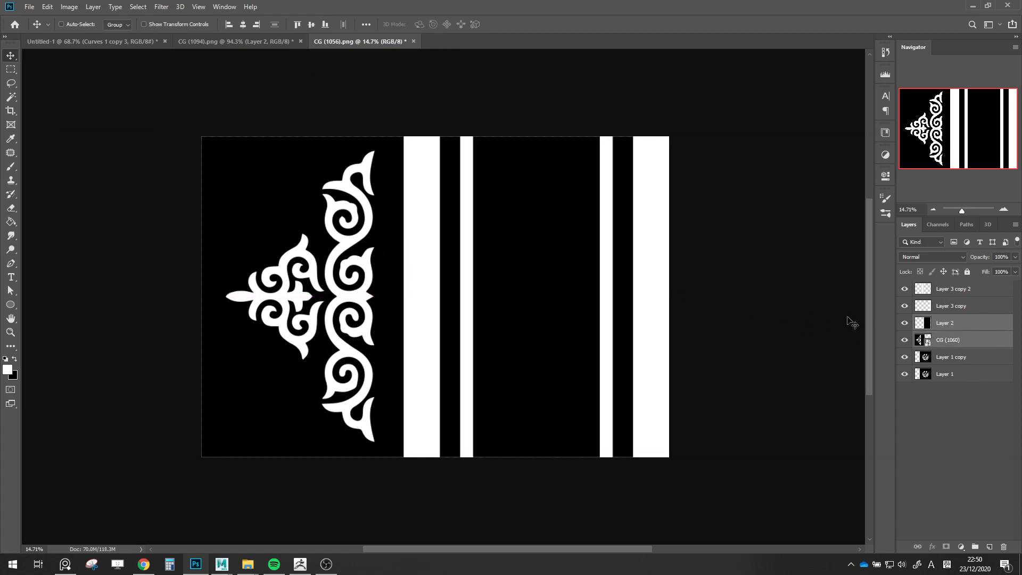
mouse_move(554, 286)
mouse_down()
mouse_move(568, 287)
mouse_move(558, 286)
mouse_up()
key(alt+])
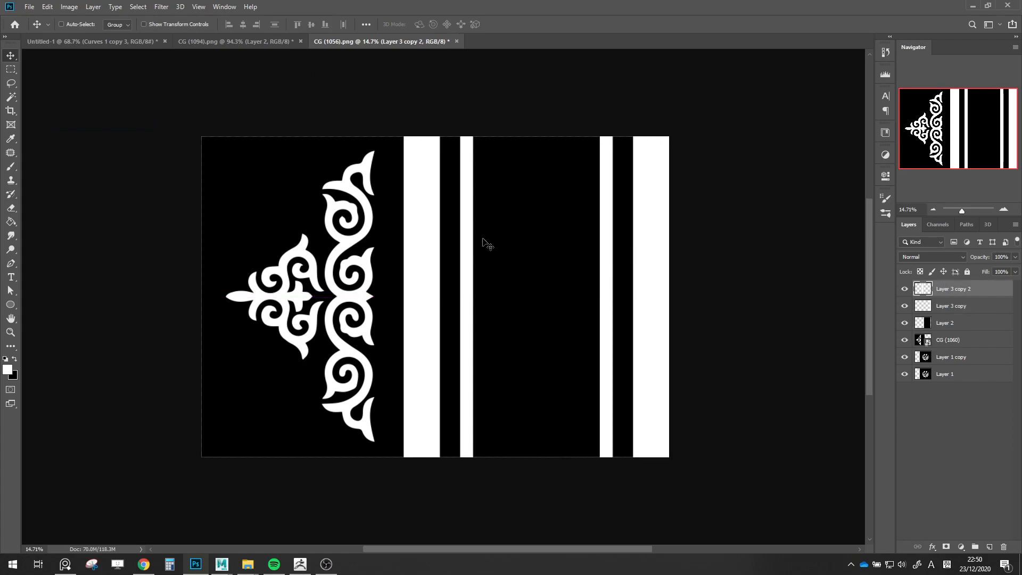
drag(486, 238, 455, 227)
Save the widened composition as a PNG in the ornament (11) folder, overwriting CG (1056)_1.png
click(30, 6)
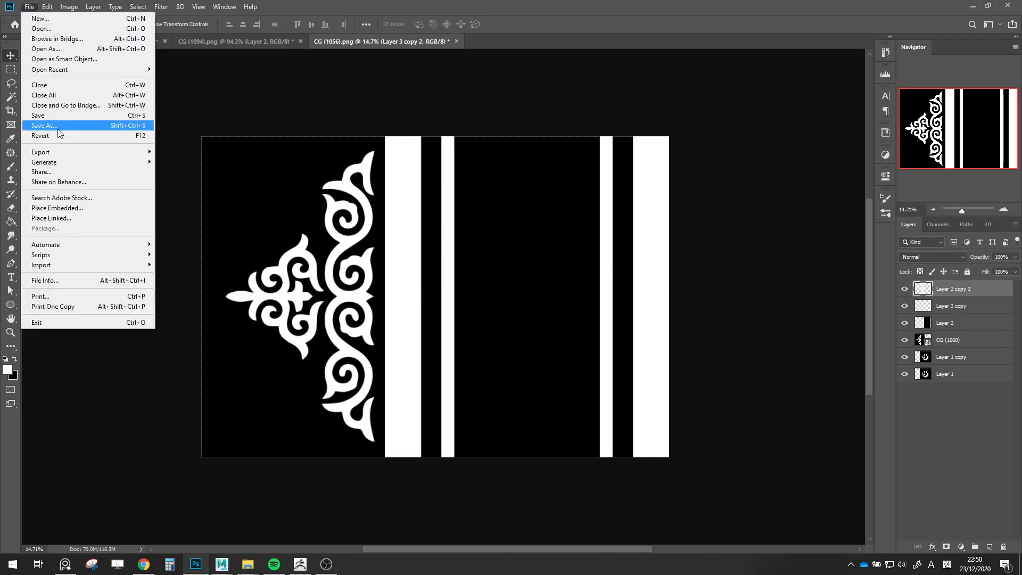
click(80, 131)
click(532, 376)
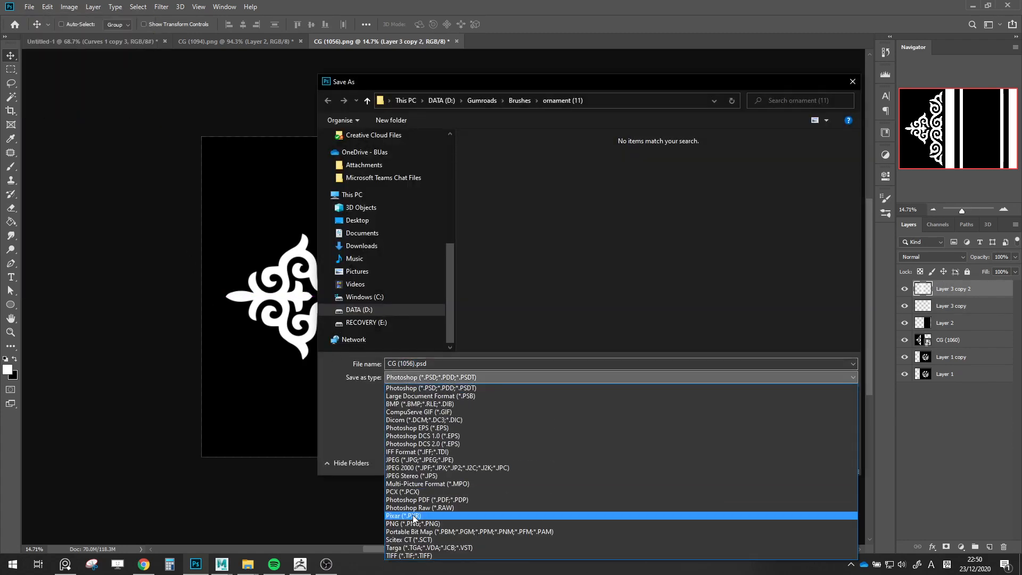
click(479, 518)
drag(857, 197, 857, 261)
click(604, 214)
double_click(604, 215)
click(548, 279)
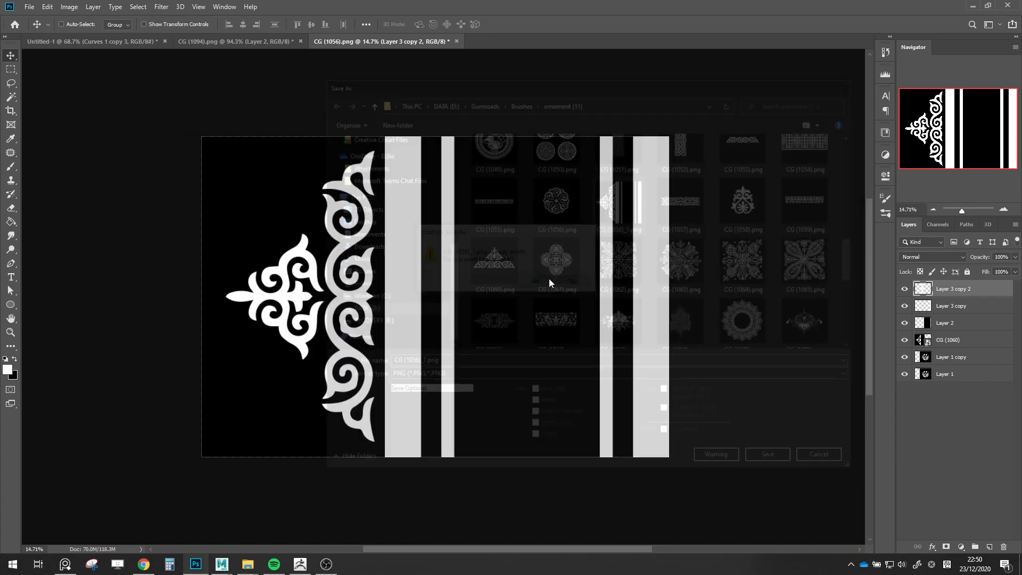
click(580, 188)
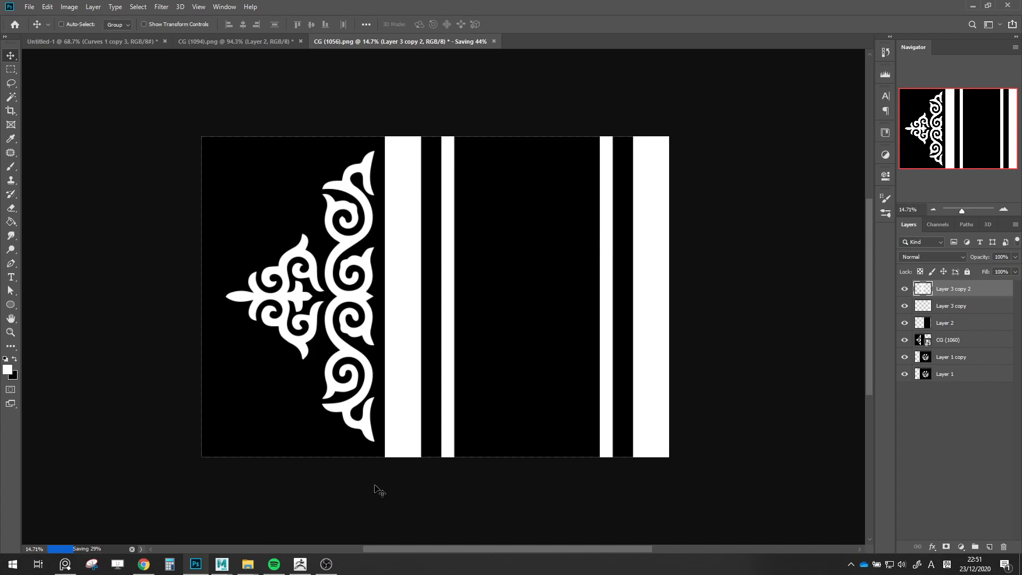
Switch to ZBrush, import the updated CG (1056)_1.png as the brush alpha and replace the earlier border stamp on the plank's end
click(323, 566)
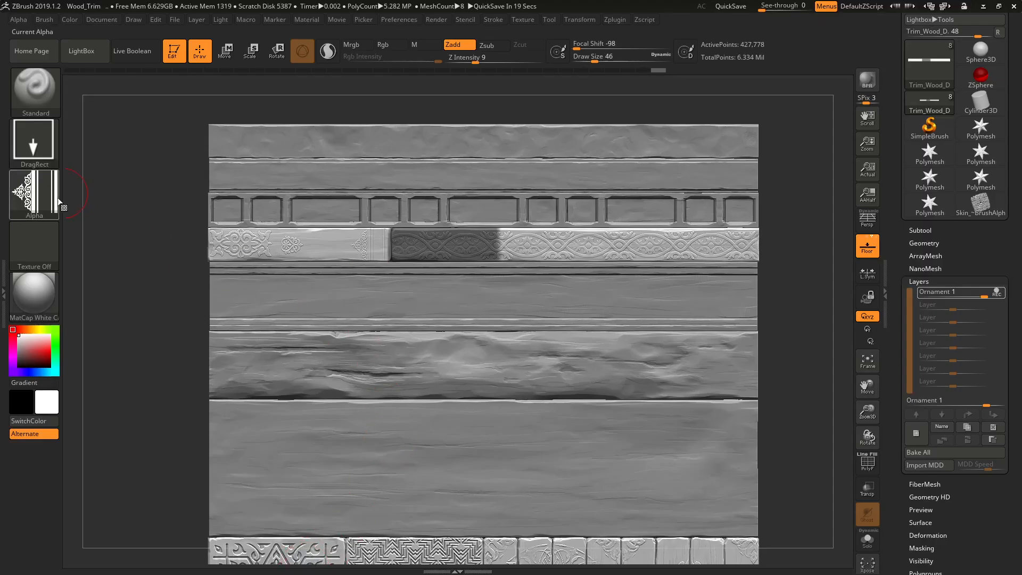
click(55, 198)
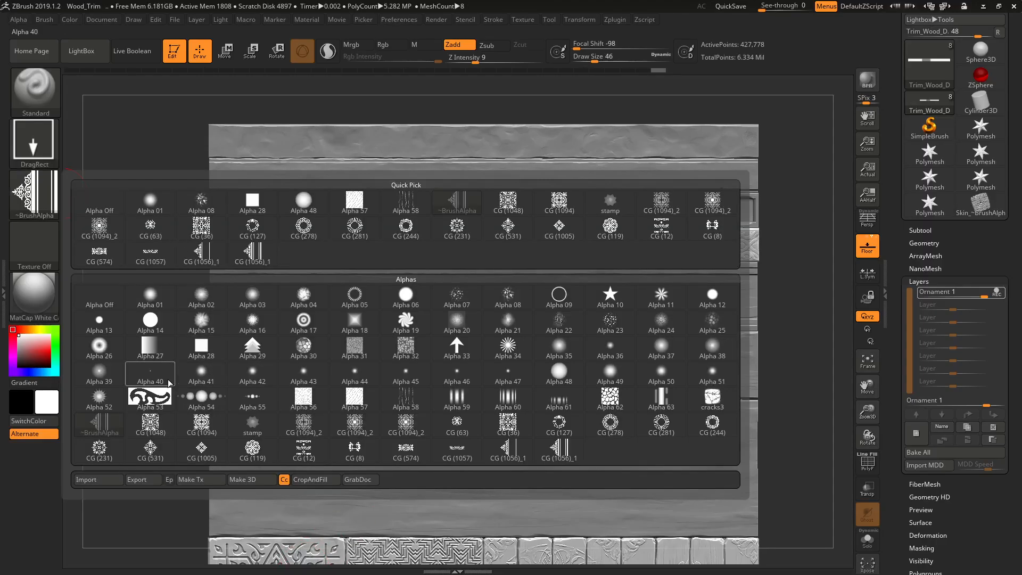
click(100, 479)
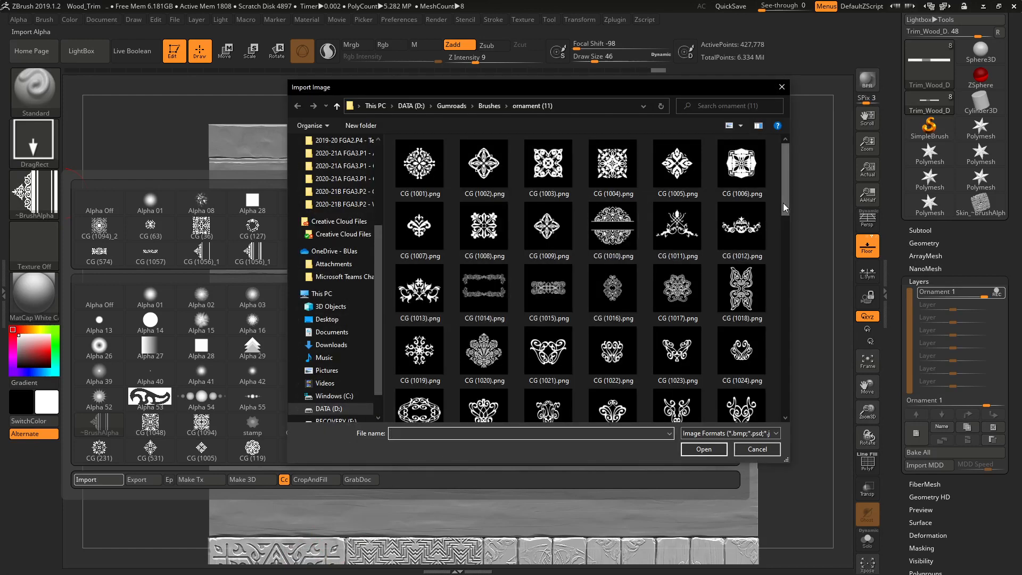
scroll(786, 310, down, 1)
double_click(548, 301)
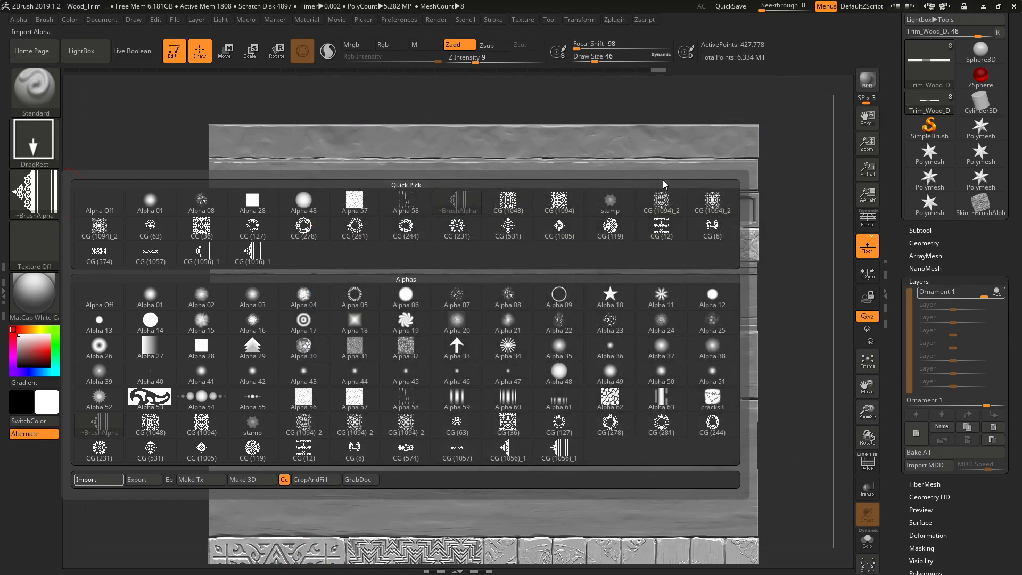
key(ctrl+z)
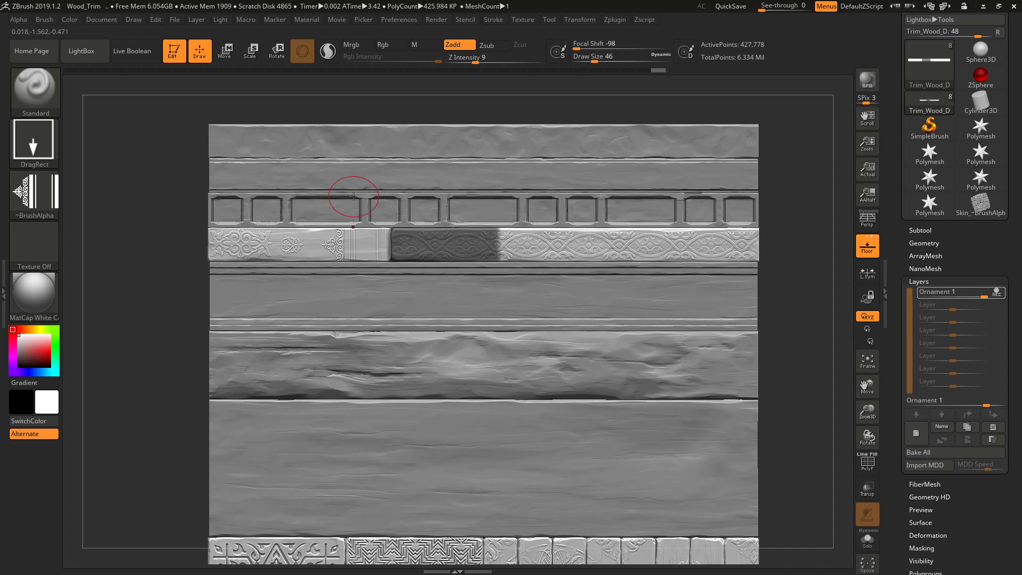
Inspect the new border stamp up close, choose the Standard brush and reduce its Draw Size to 10
scroll(337, 207, up, 5)
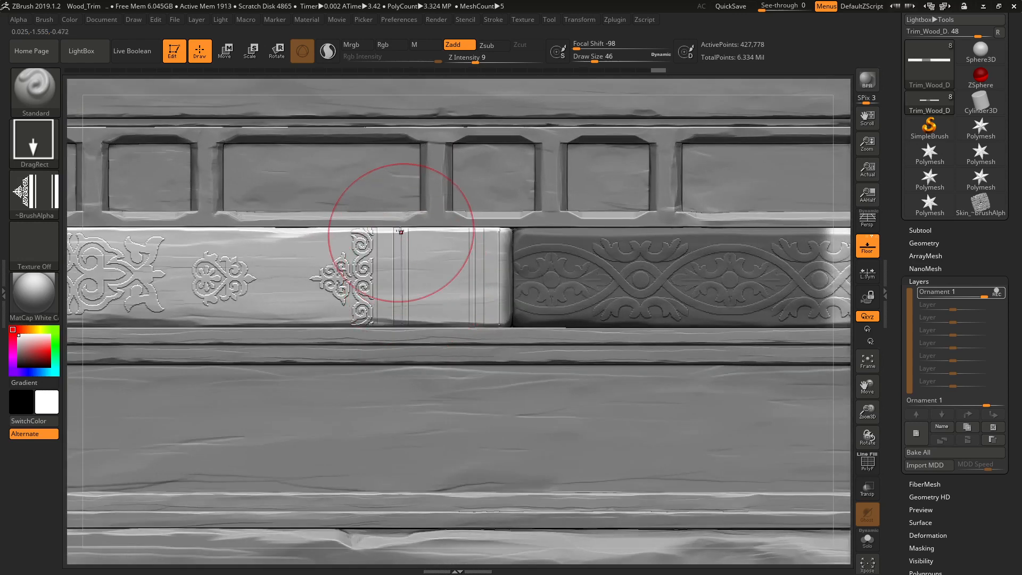
scroll(433, 226, down, 4)
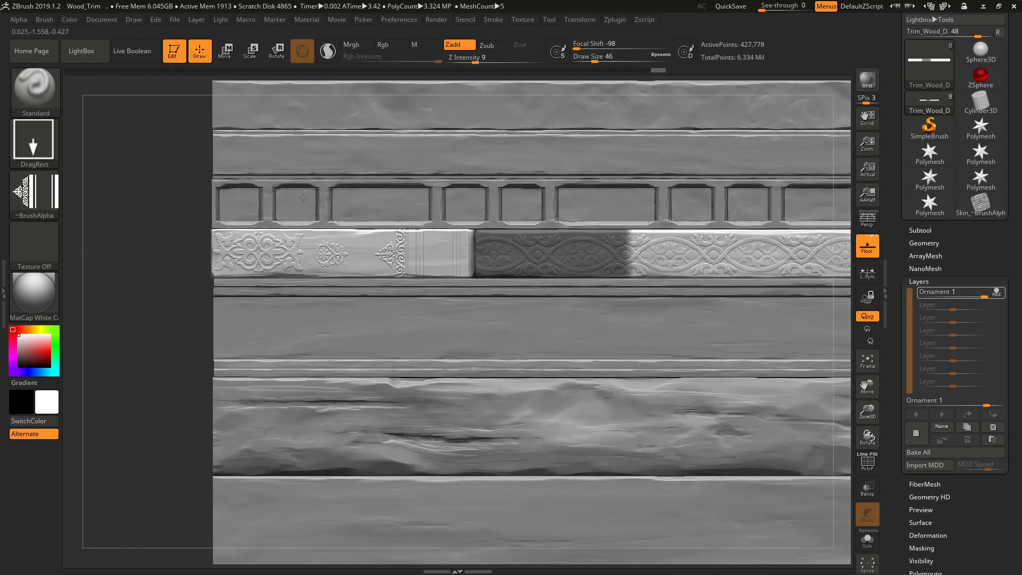
scroll(436, 225, down, 5)
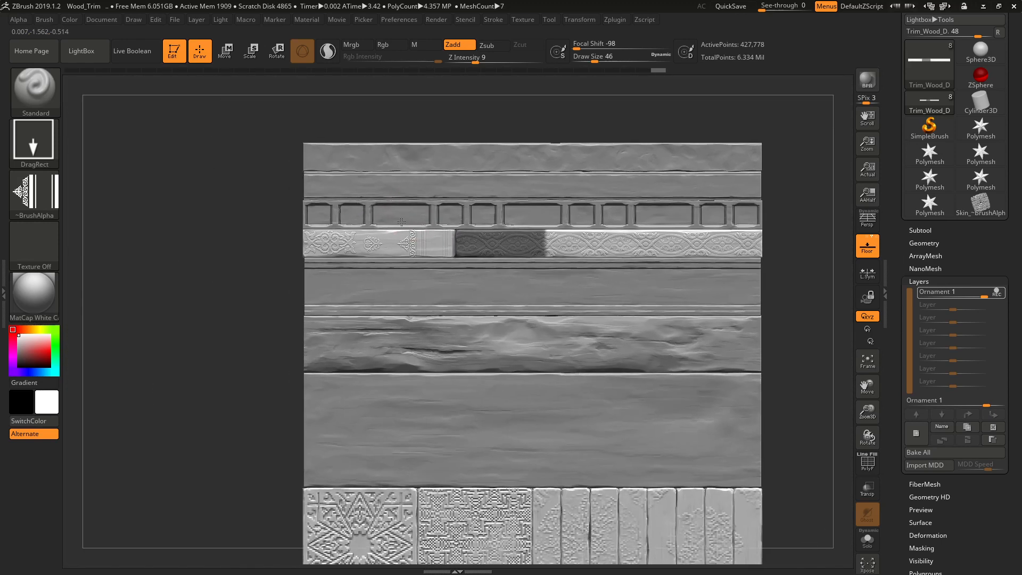
alt+right_drag(411, 312, 392, 244)
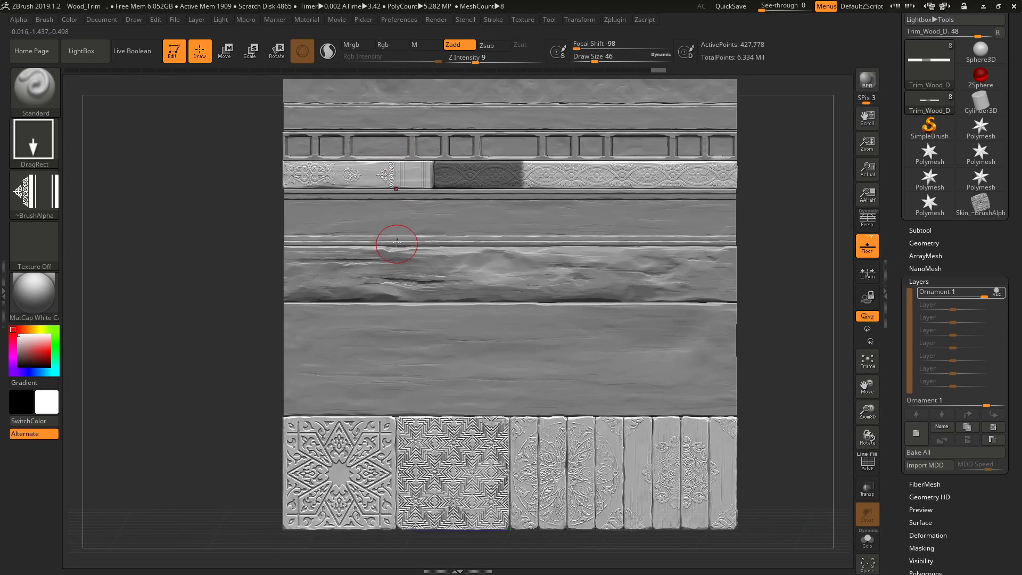
scroll(389, 189, up, 8)
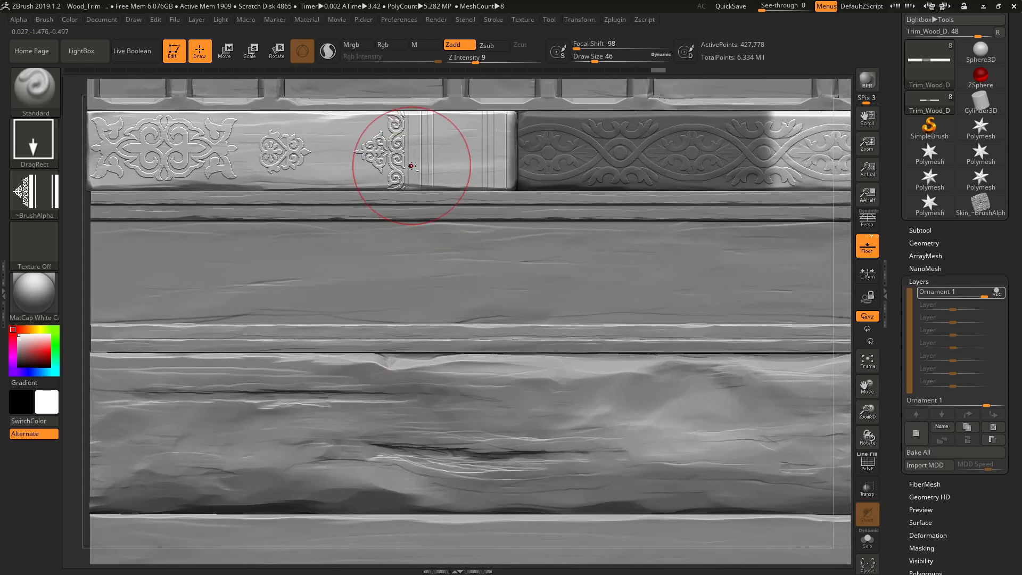
scroll(427, 247, up, 2)
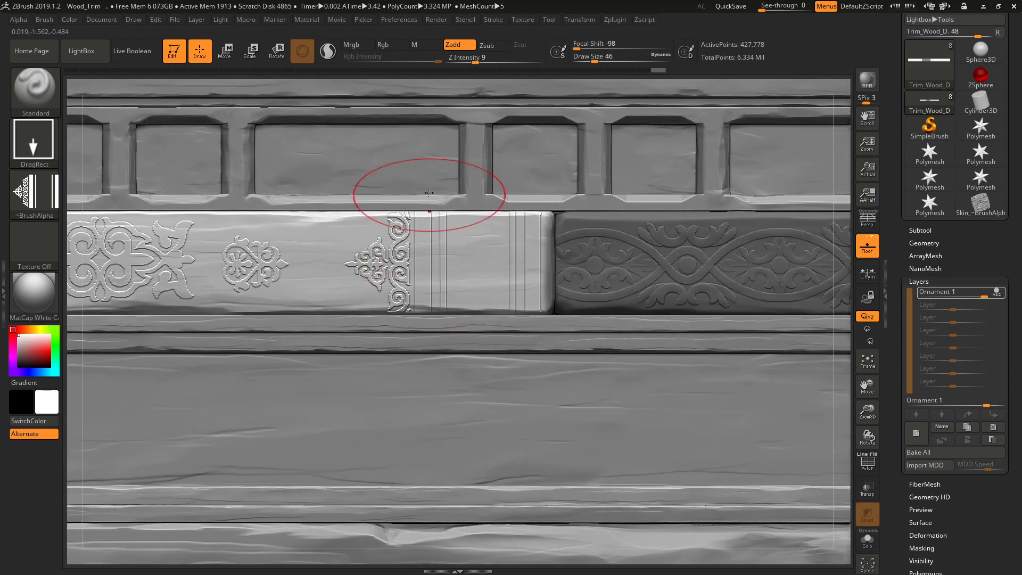
key(b)
key(s)
key(t)
key(bracketleft)
key(bracketleft)
key(bracketleft)
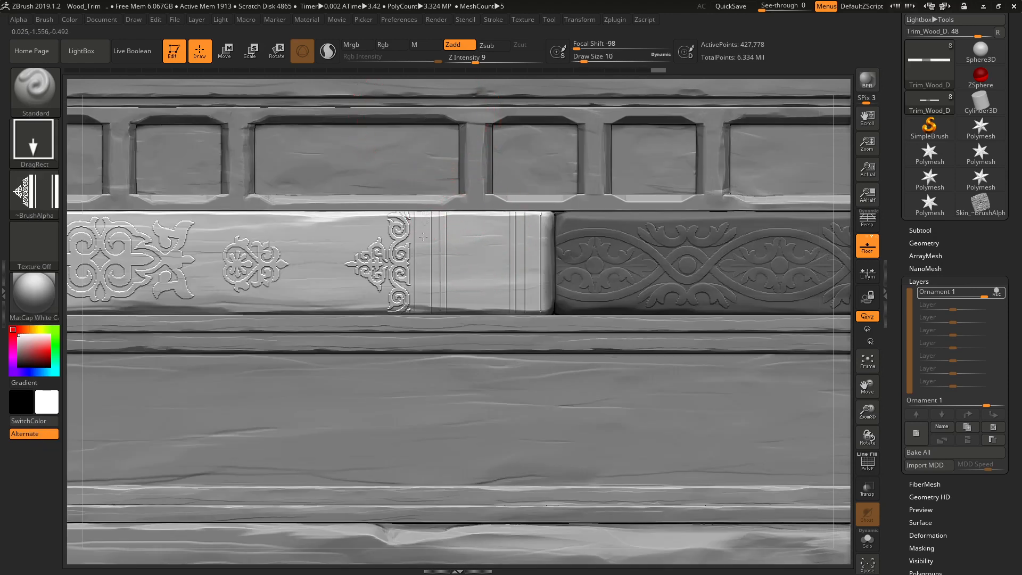
Set the Standard brush to a FreeHand stroke with Alpha 01
click(42, 145)
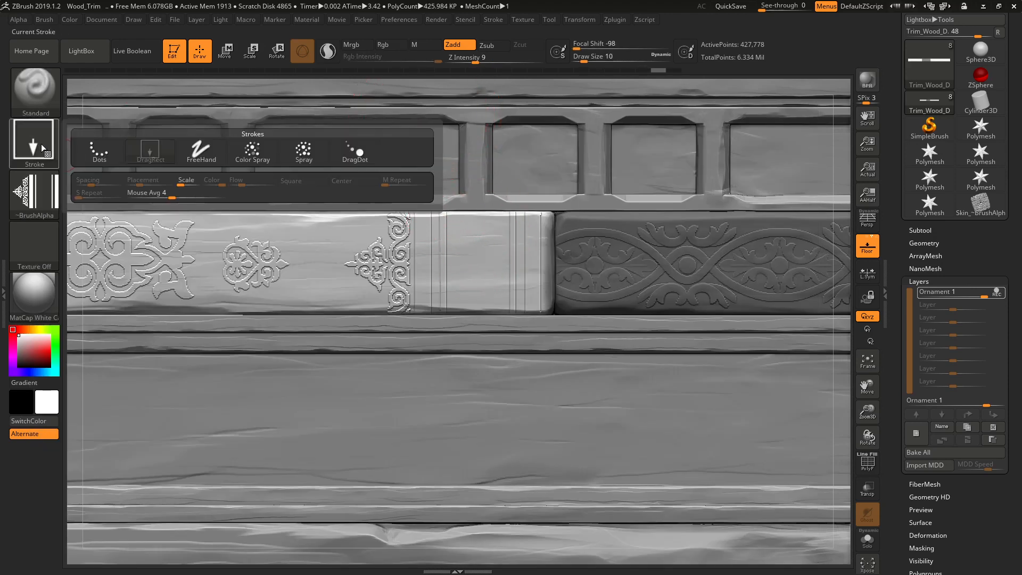
click(195, 153)
click(34, 193)
click(150, 203)
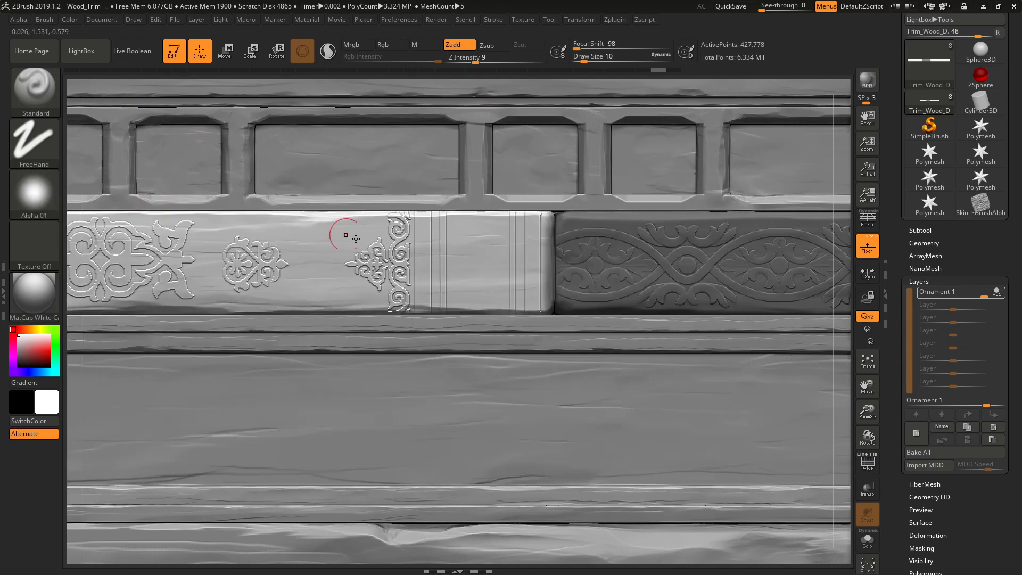
Try sculpting a vertical band beside the scrollwork at Draw Size 7 and Z Intensity 28, undoing the test strokes
click(423, 250)
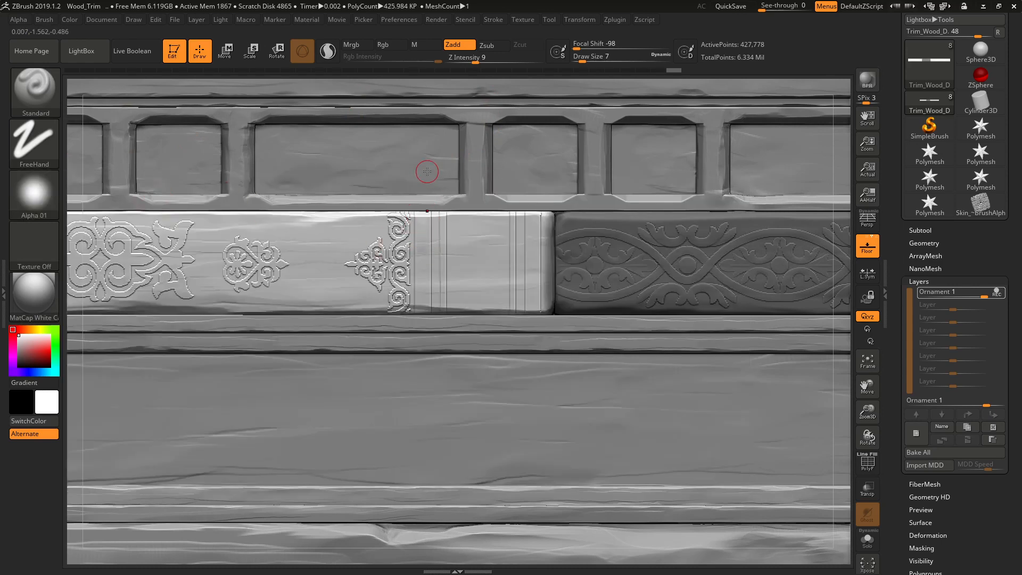
key(ctrl+z)
click(506, 61)
click(503, 69)
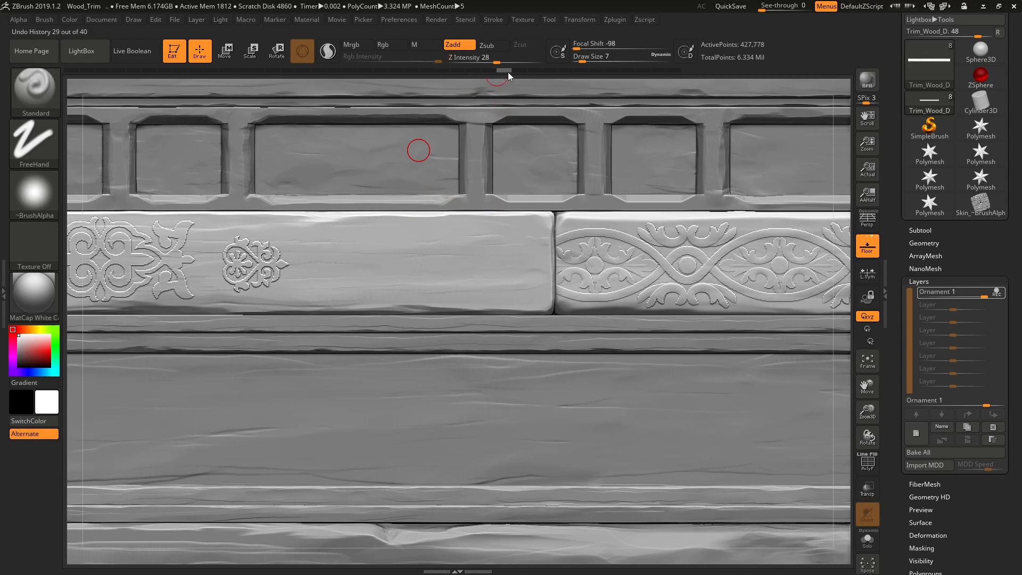
drag(508, 72, 689, 68)
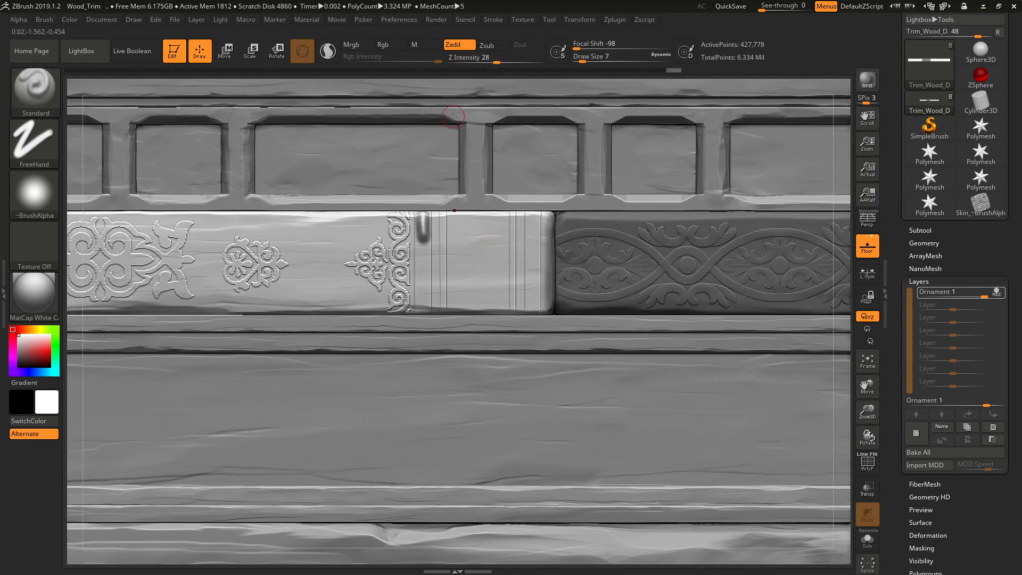
key(ctrl+z)
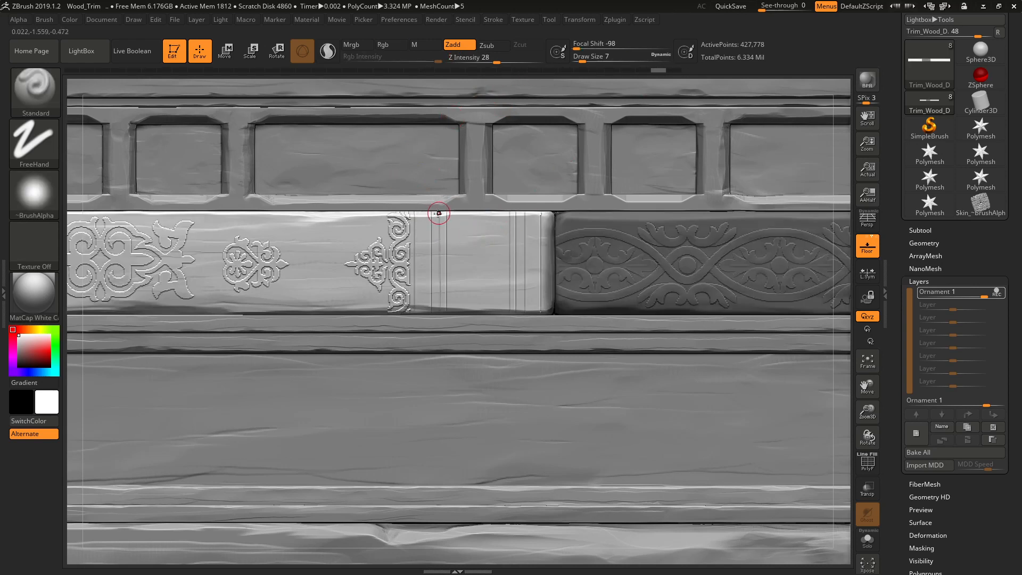
Sculpt a vertical band between the scrollwork and the strips at Z Intensity 34 and Draw Size 9, undoing the weaker tries
text(u16)
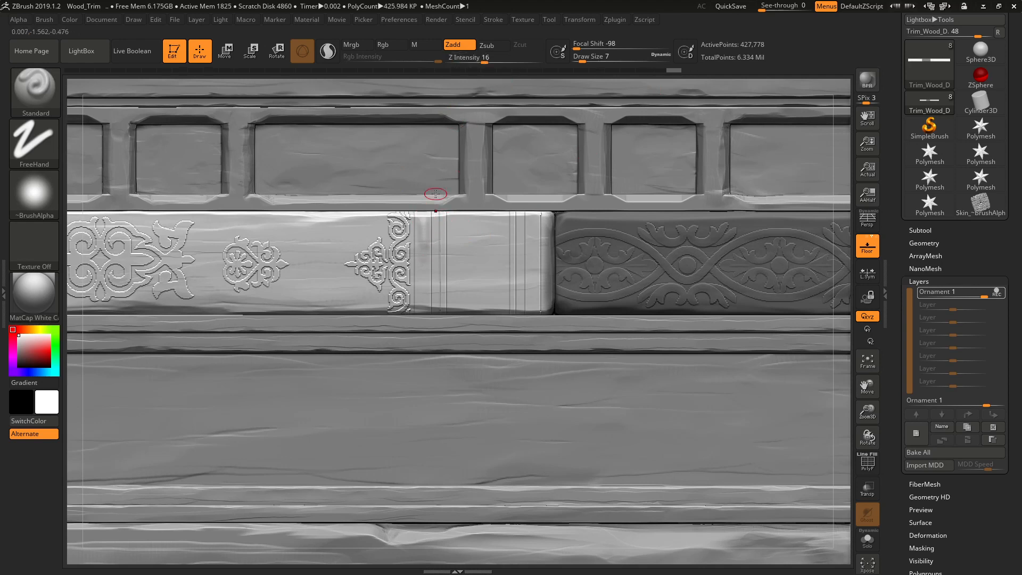
drag(485, 58, 501, 58)
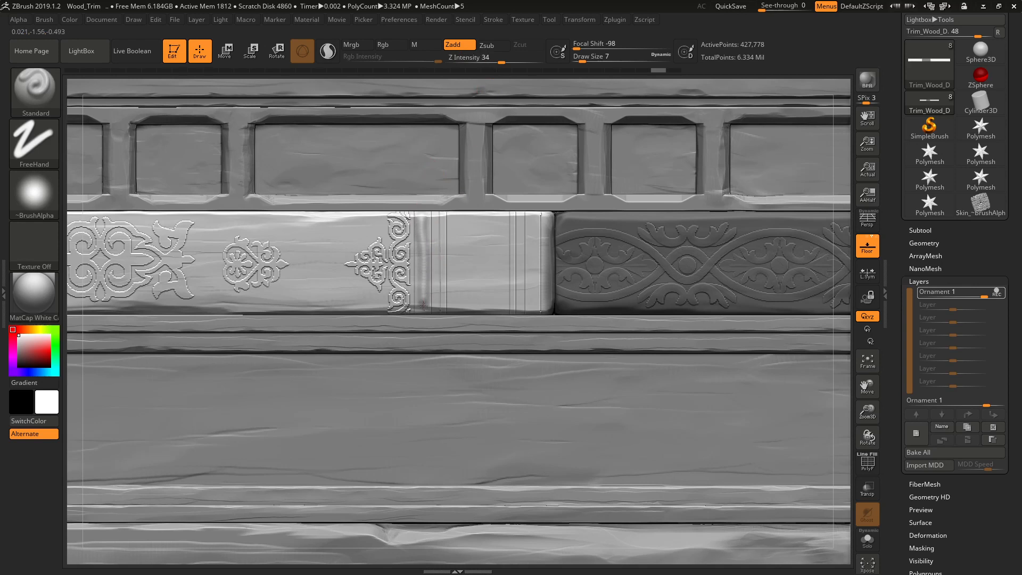
key(ctrl+z)
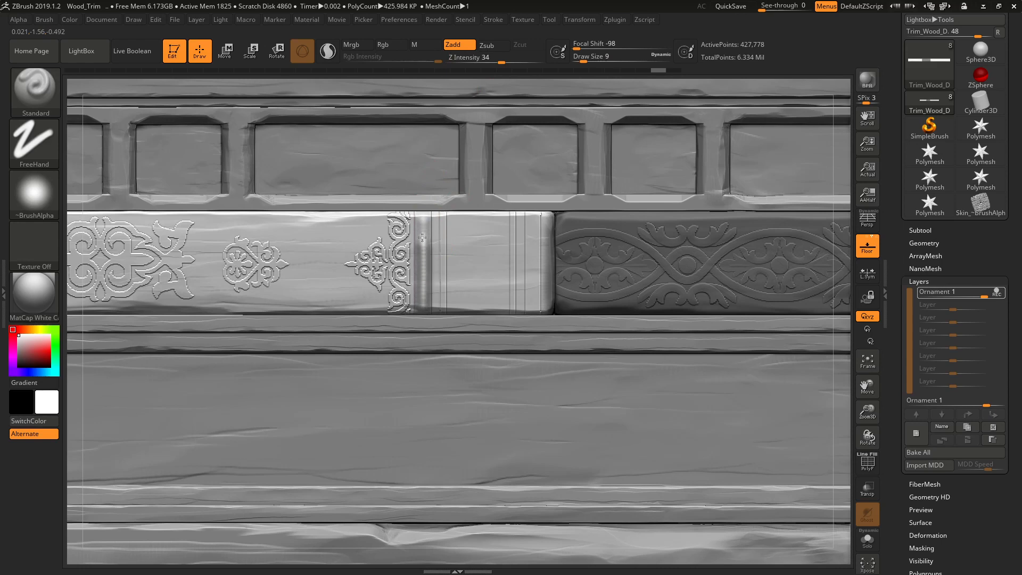
mouse_move(422, 237)
mouse_down()
mouse_move(422, 306)
mouse_move(421, 214)
mouse_up()
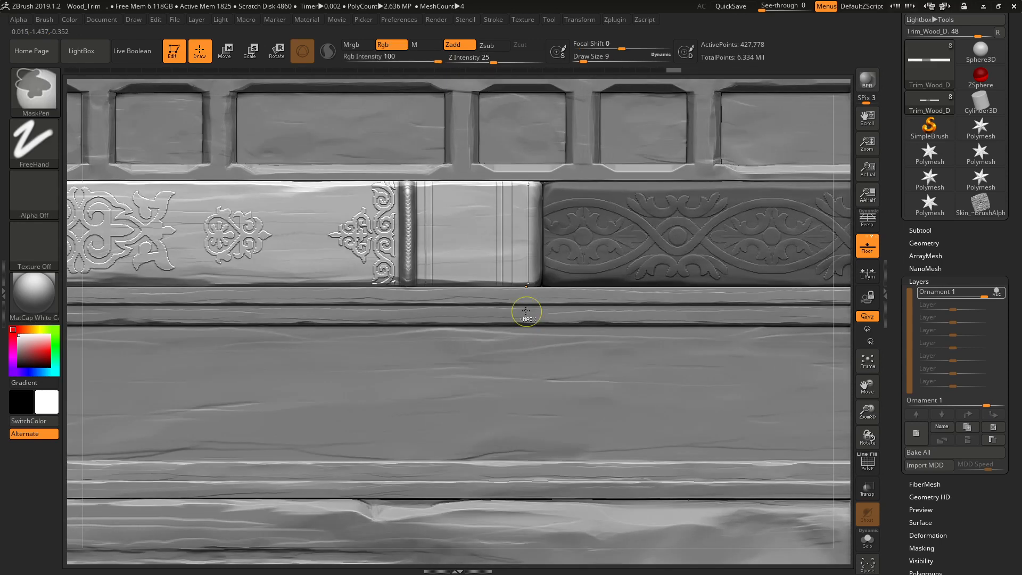
Undo the sculpted band beside the scrollwork and switch to the Chisel brush
key(ctrl+z)
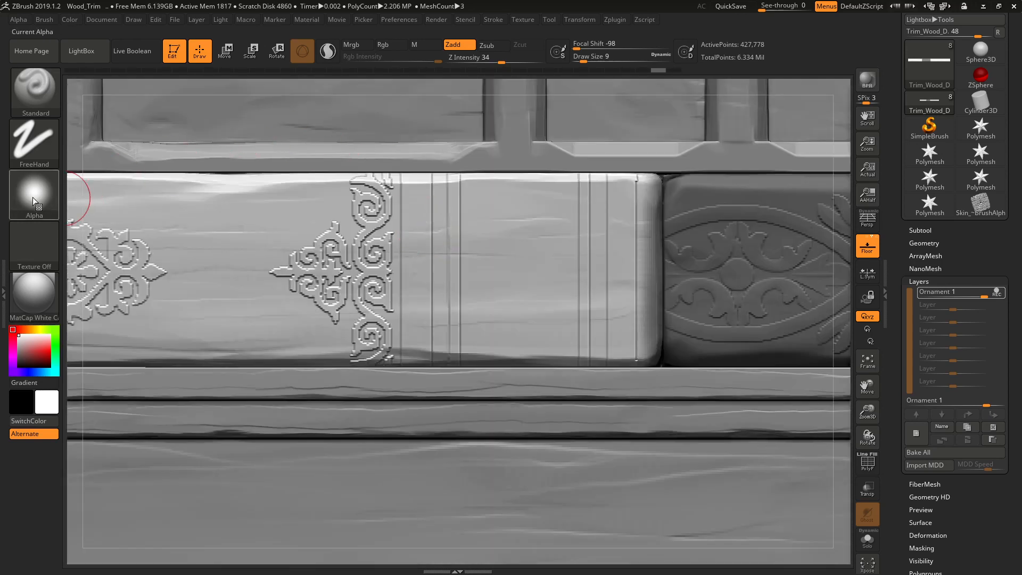
key(b)
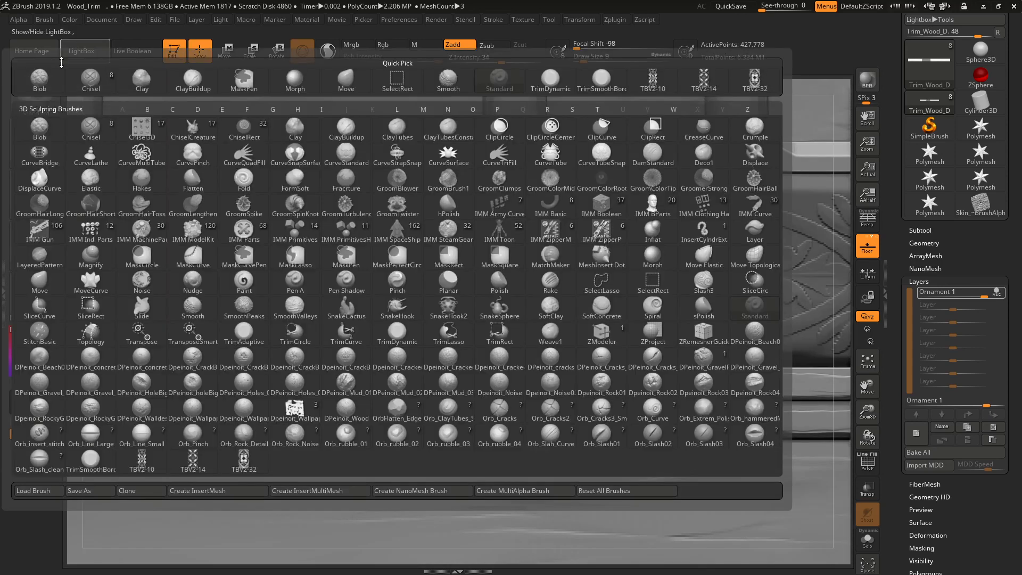
key(s)
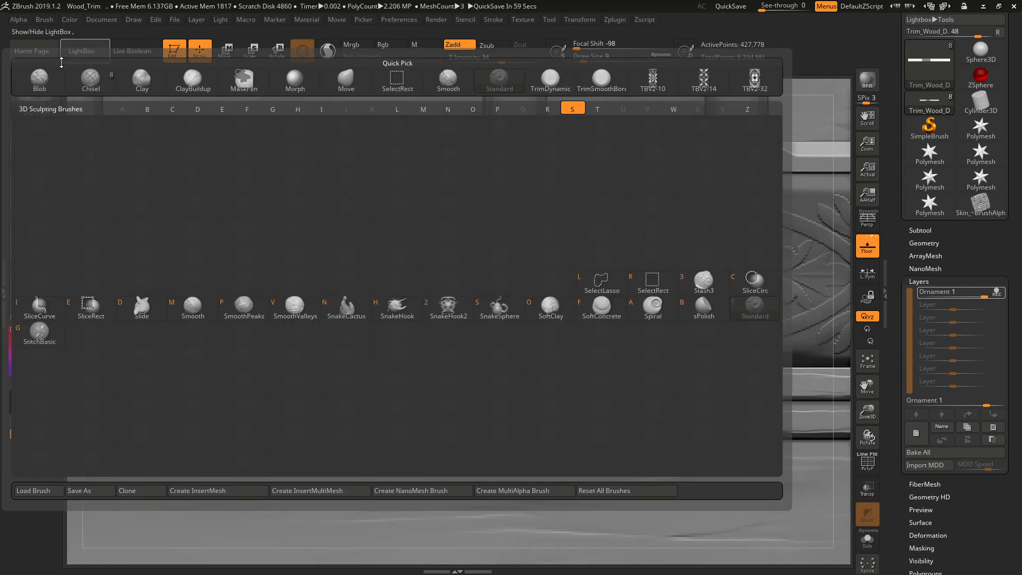
key(t)
key(b)
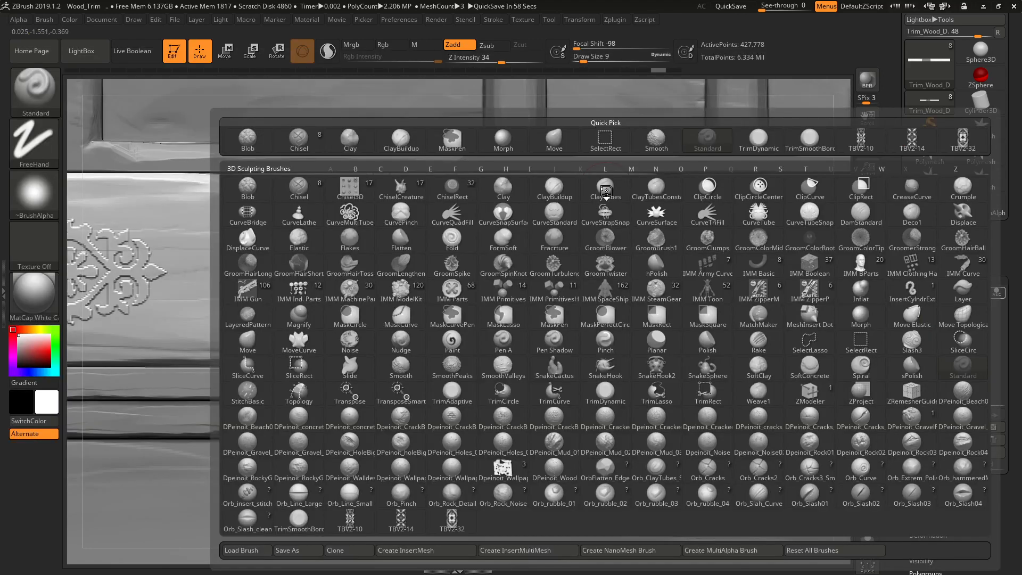
click(280, 191)
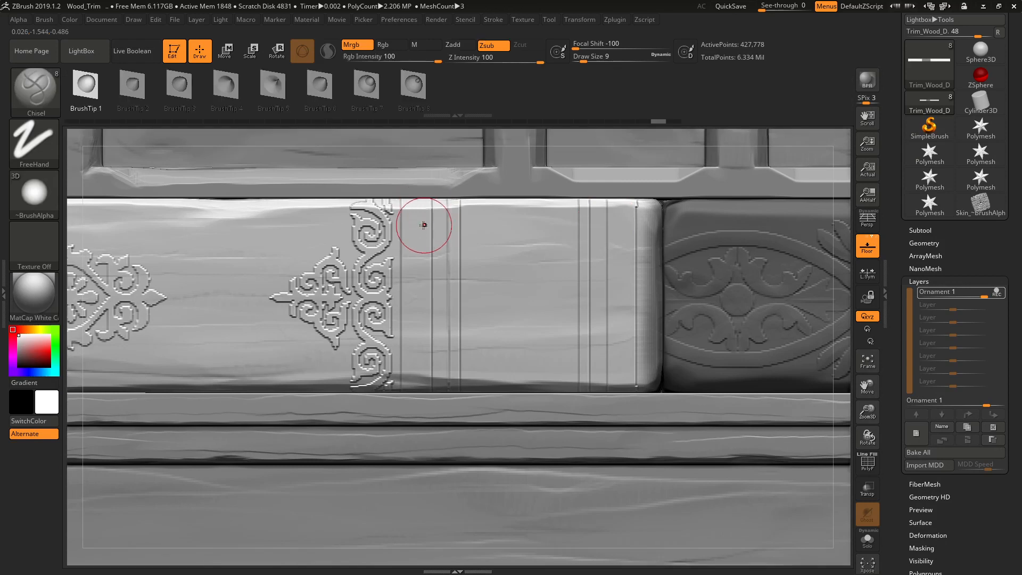
Try chiselling a vertical band between the scrollwork and the strips at Draw Size 8 and Rgb Intensity 21, undoing each stroke
drag(419, 209, 430, 375)
key(ctrl+z)
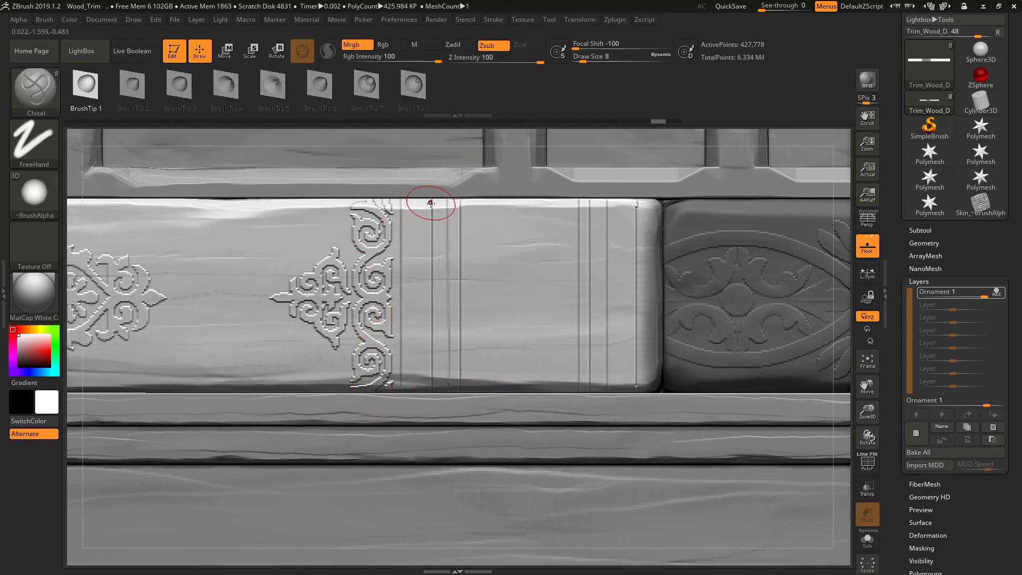
mouse_move(415, 232)
mouse_down()
mouse_move(422, 372)
mouse_move(445, 377)
mouse_up()
key(ctrl+z)
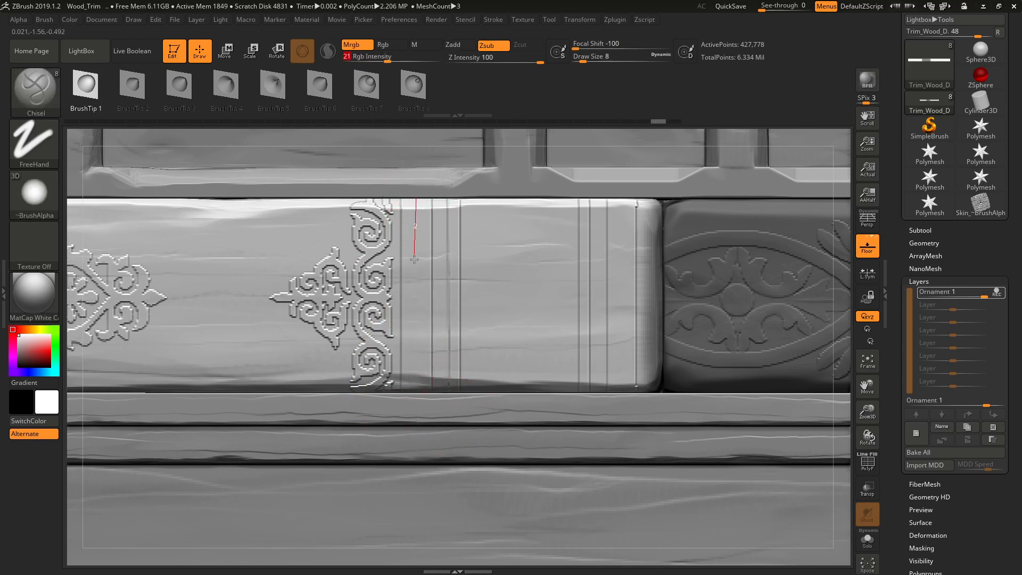
drag(414, 259, 450, 376)
key(ctrl+z)
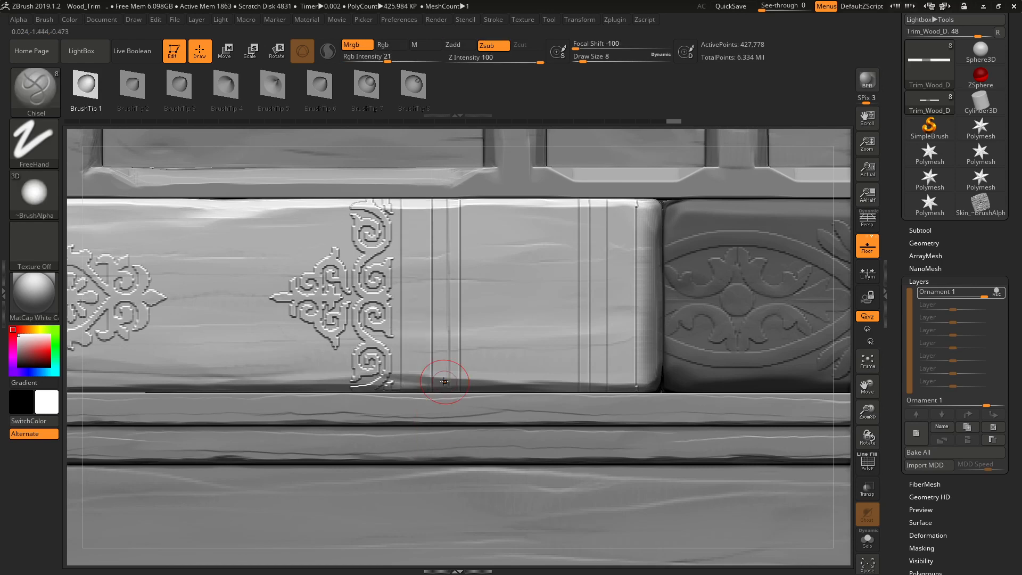
Try chiselling the band beside the scrollwork at Draw Size 18, then at 9, and undo the strokes
key(bracketright)
drag(416, 201, 416, 209)
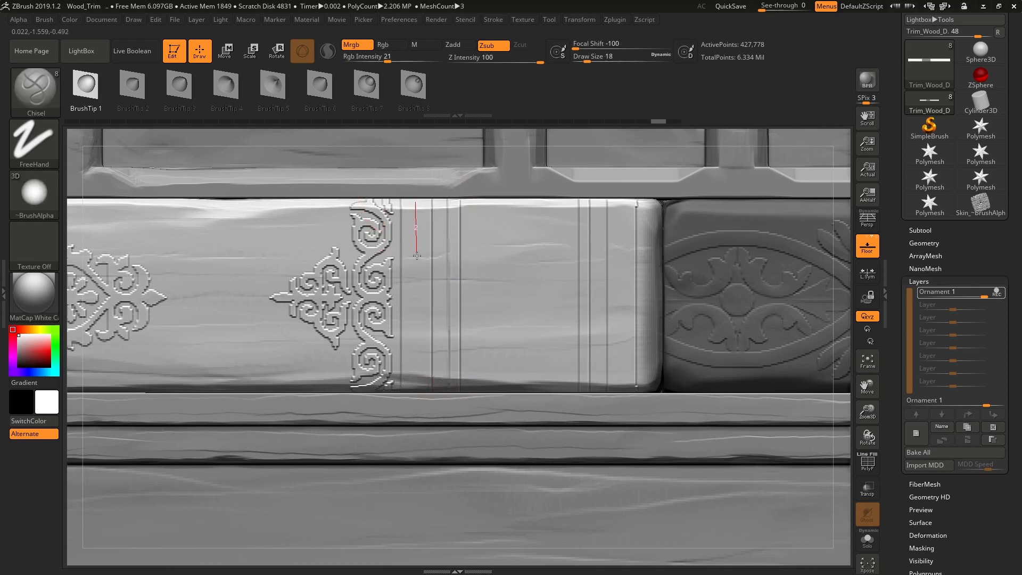
drag(417, 255, 452, 319)
key(ctrl+z)
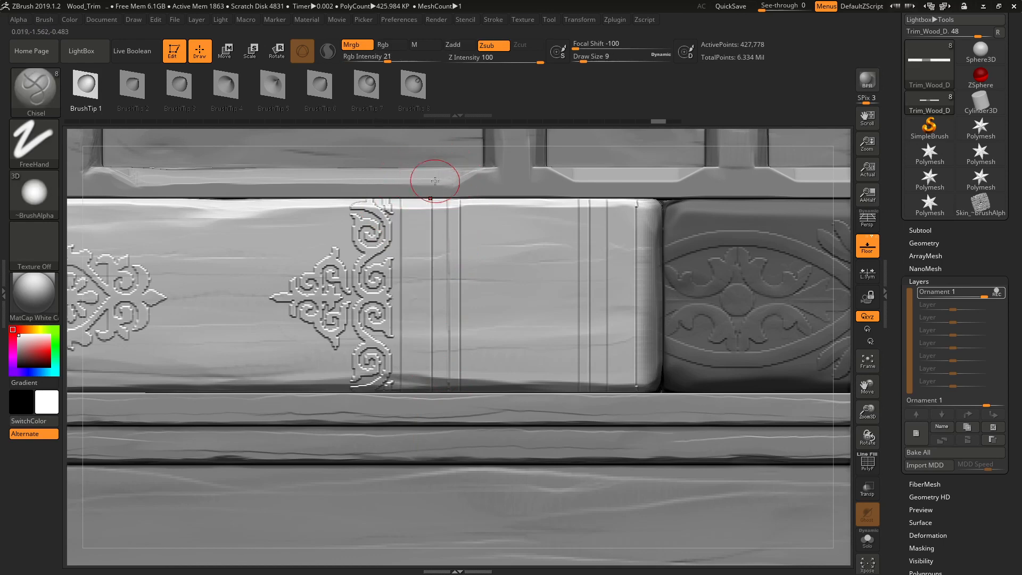
drag(417, 222, 418, 418)
alt+right_drag(472, 308, 416, 230)
alt+right_drag(507, 312, 594, 445)
key(ctrl+z)
Try the Chisel band at Rgb Intensity 4 and check it against the whole trim sheet
drag(384, 60, 364, 60)
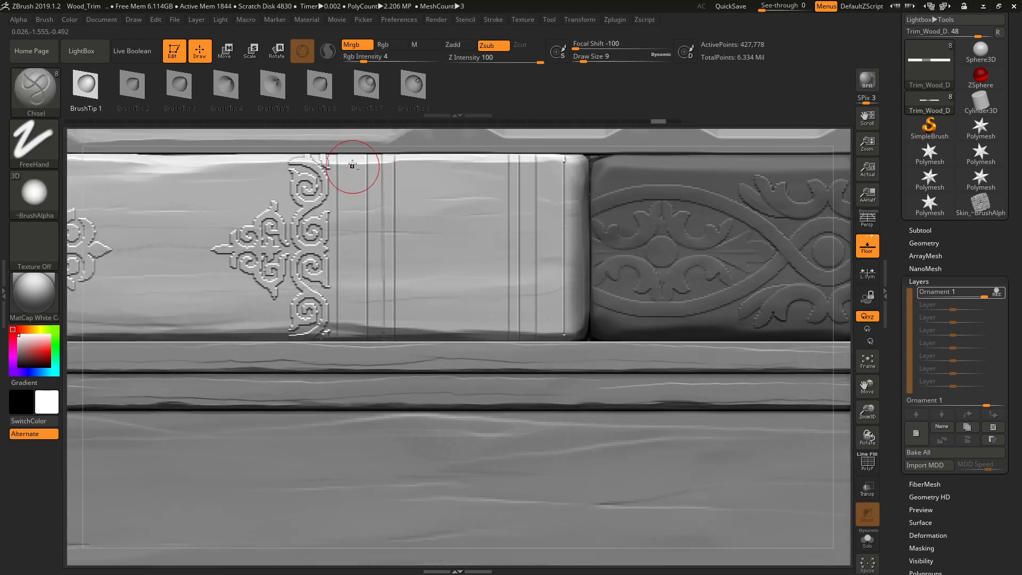
drag(355, 215, 355, 362)
scroll(411, 265, down, 5)
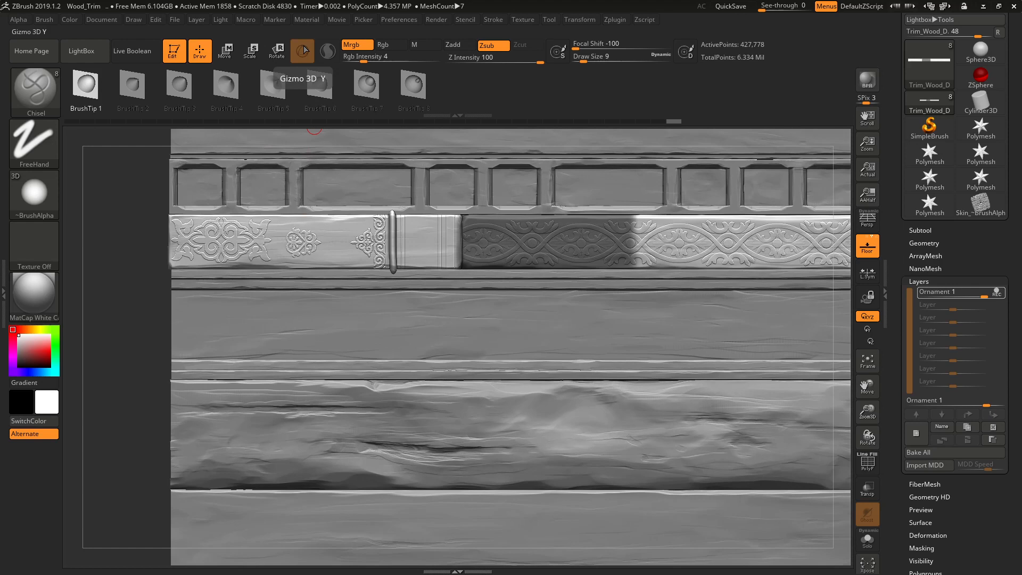
scroll(396, 214, down, 4)
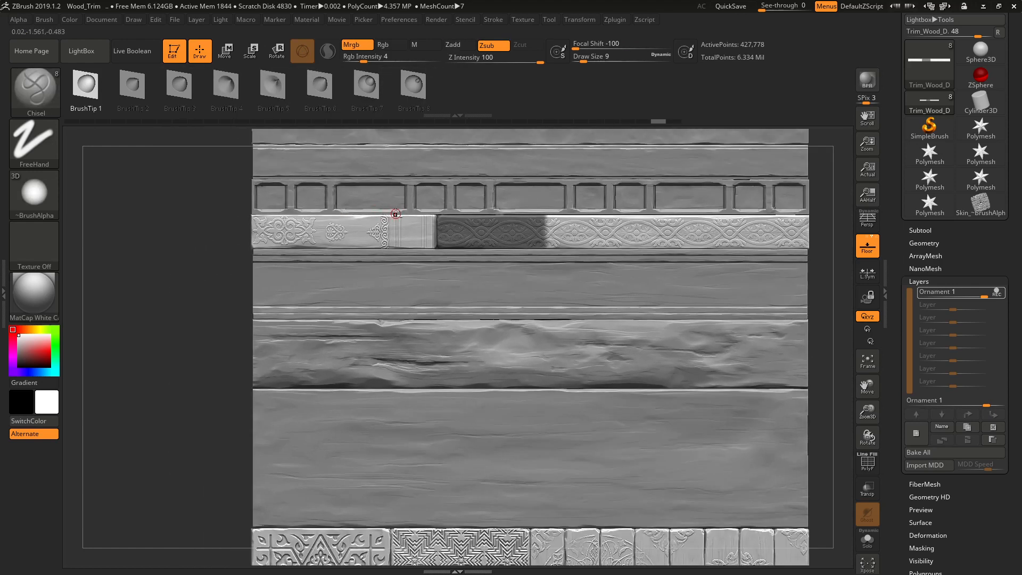
Try a square-edged Chisel band beside the scrollwork using Alpha 28 and compare it with the surrounding ornaments
scroll(395, 214, up, 5)
click(39, 196)
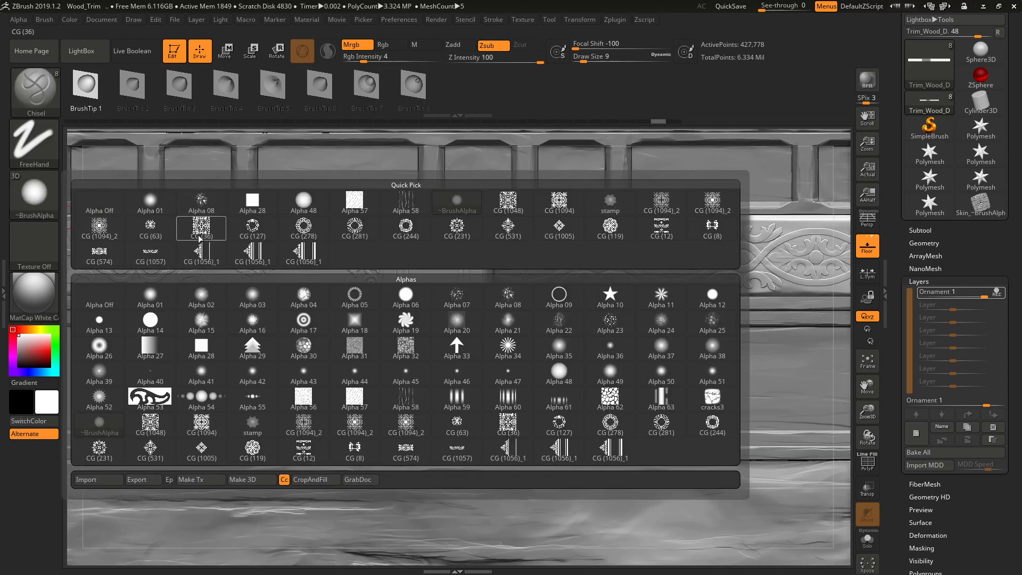
click(252, 202)
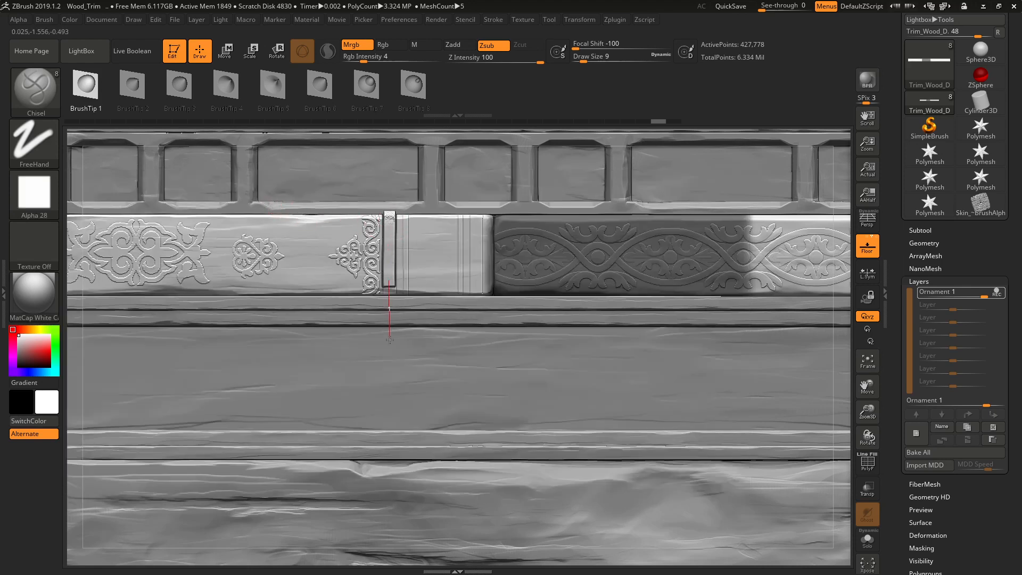
scroll(406, 258, up, 5)
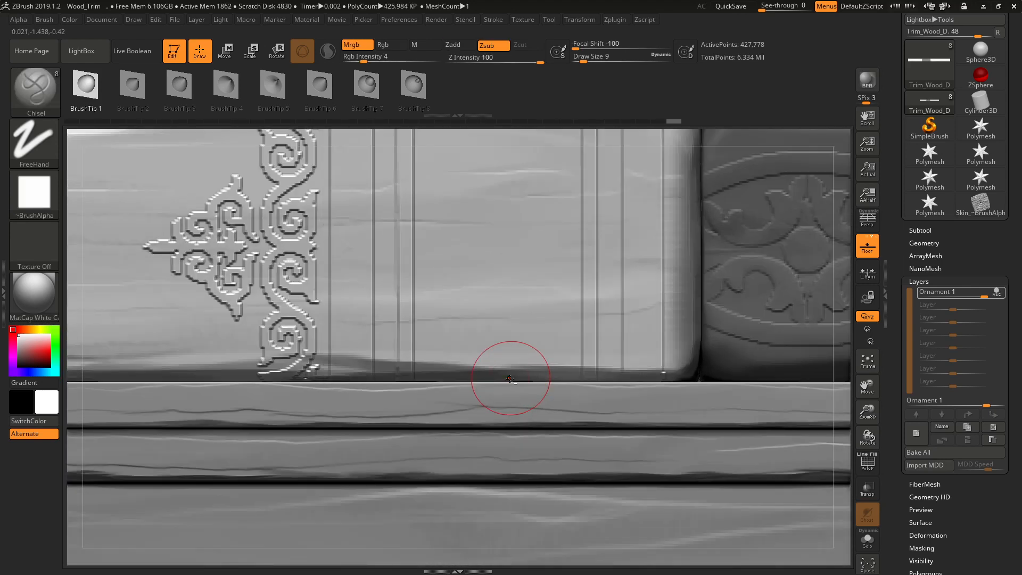
alt+right_drag(409, 203, 433, 258)
drag(377, 188, 375, 434)
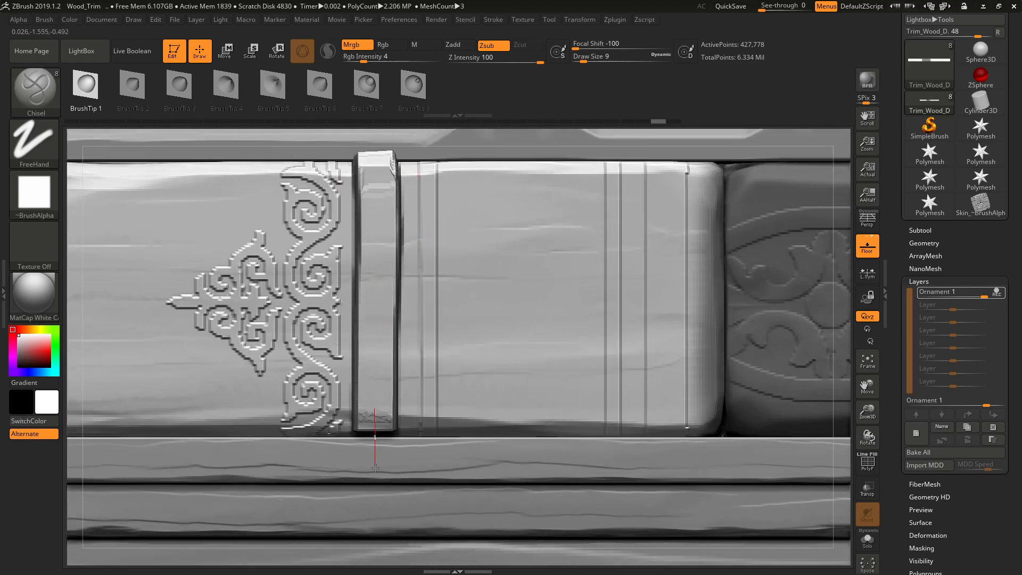
scroll(375, 236, down, 5)
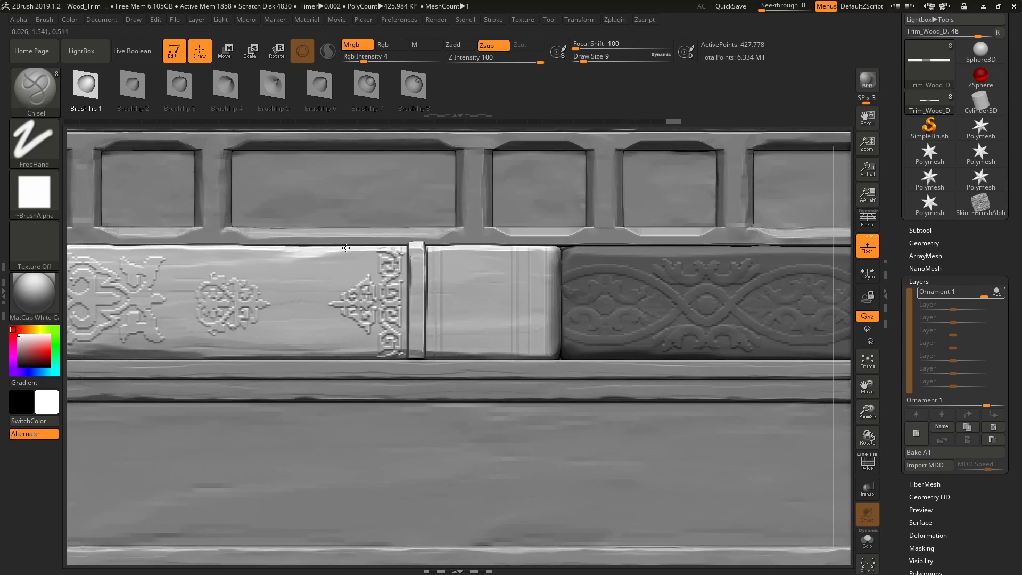
scroll(313, 194, down, 5)
scroll(546, 460, up, 5)
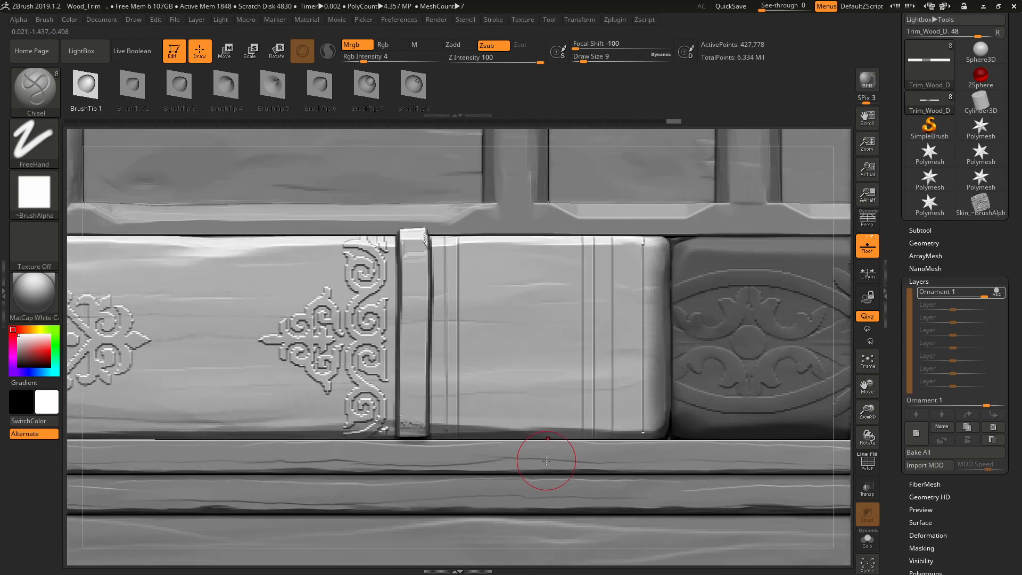
Try the square-edged Chisel band again at Rgb Intensity 2, raising the Draw Size to 10, and undo the strokes
click(355, 59)
text(1)
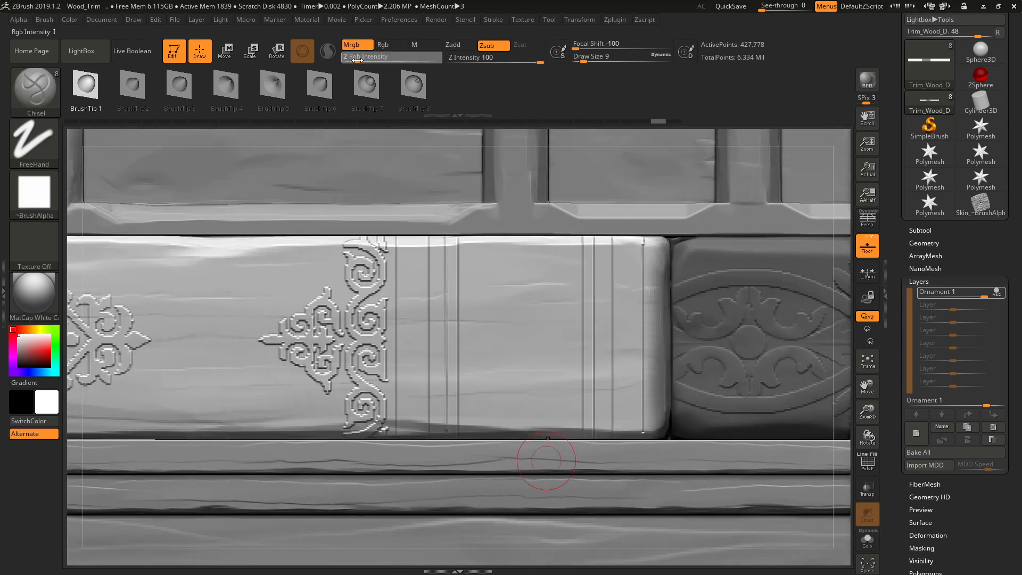
key(Return)
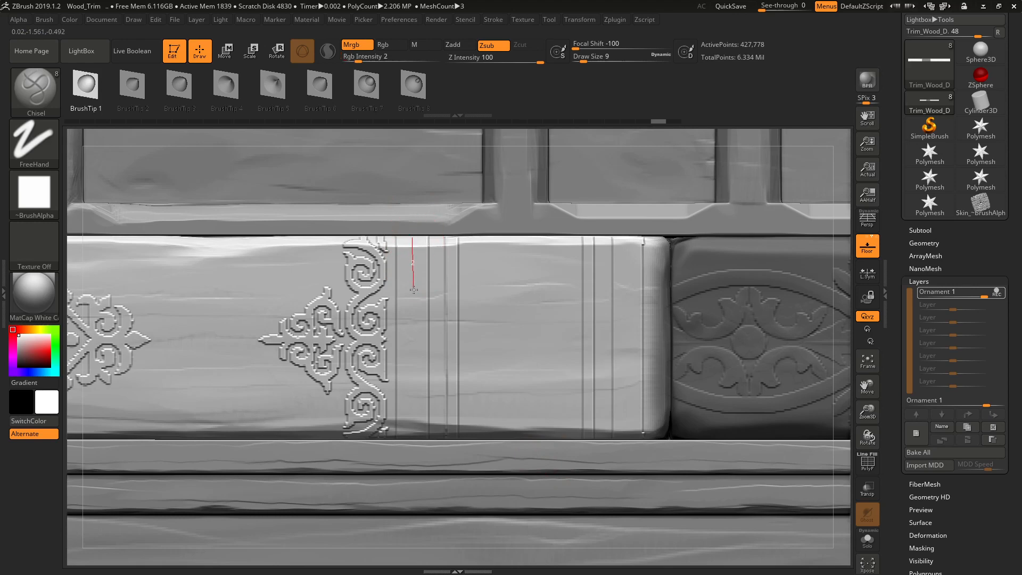
drag(414, 290, 412, 322)
drag(412, 396, 412, 468)
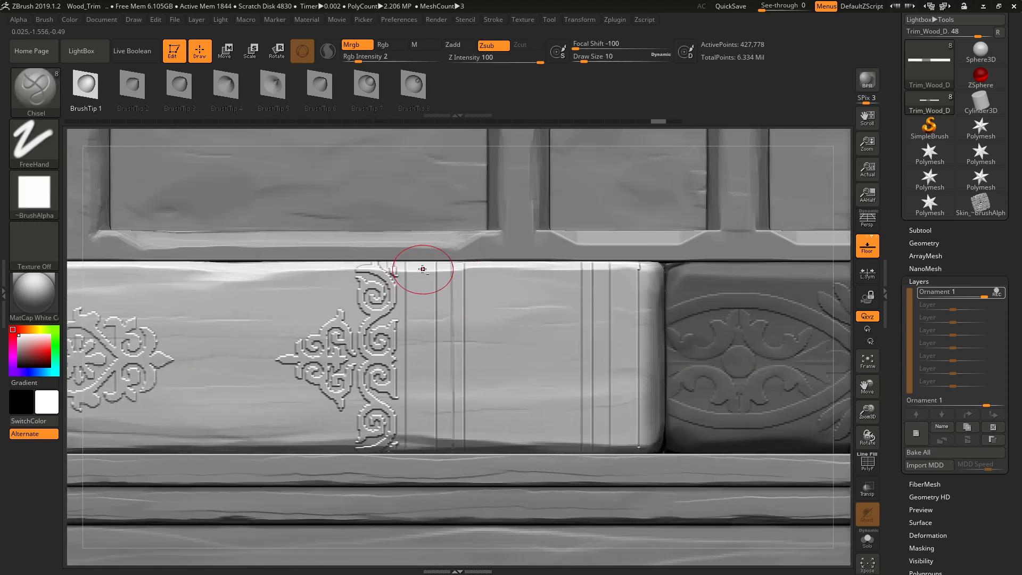
drag(421, 358, 421, 489)
mouse_move(450, 421)
ctrl+right_down()
mouse_move(342, 254)
mouse_move(342, 271)
mouse_move(349, 215)
mouse_move(368, 207)
mouse_move(527, 392)
ctrl+right_up()
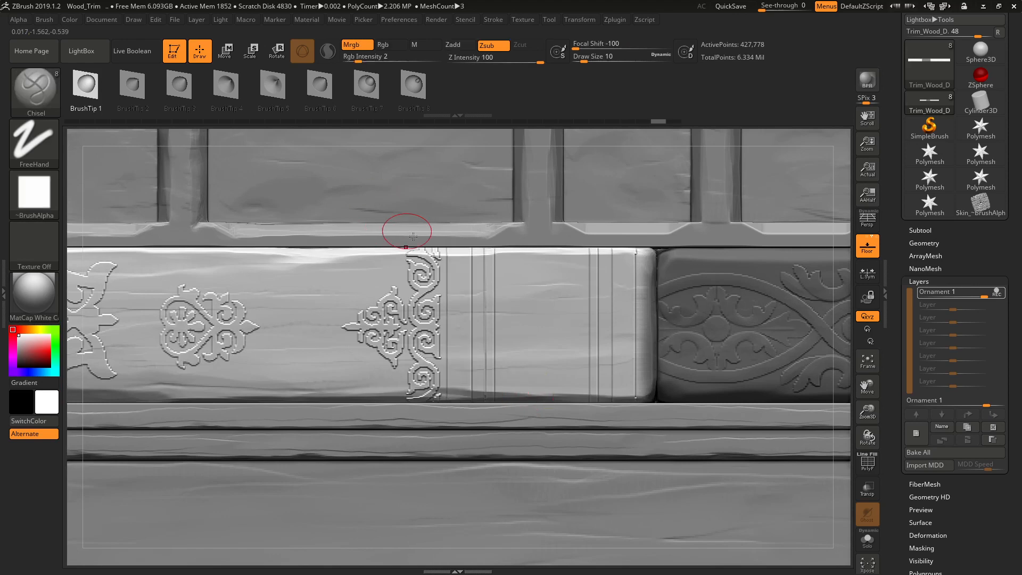
Return to the Standard brush and clear the mask from the dark section of the ornamented plank
ctrl+right_drag(406, 228, 276, 89)
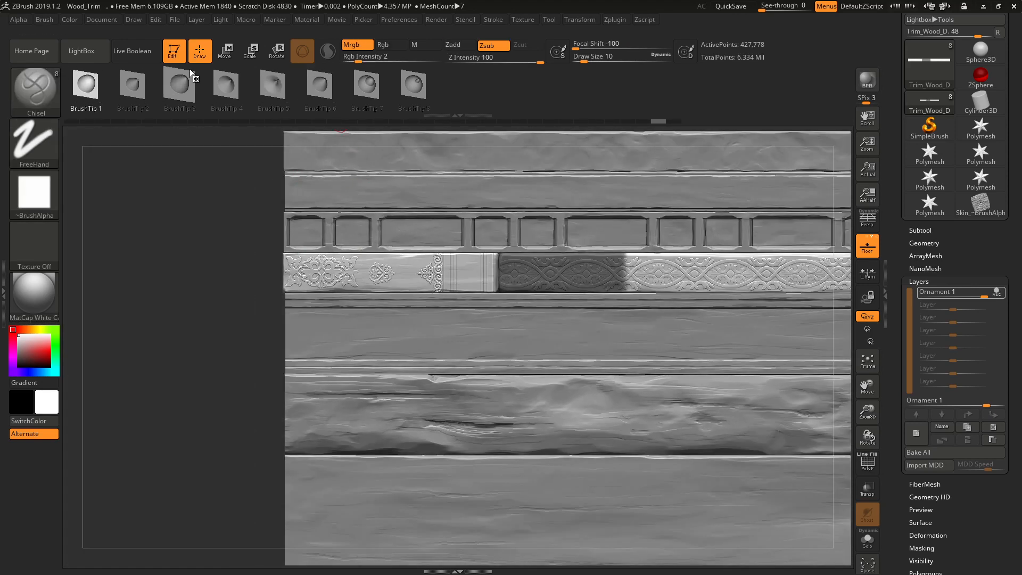
key(b)
key(s)
key(t)
ctrl+right_drag(441, 273, 384, 245)
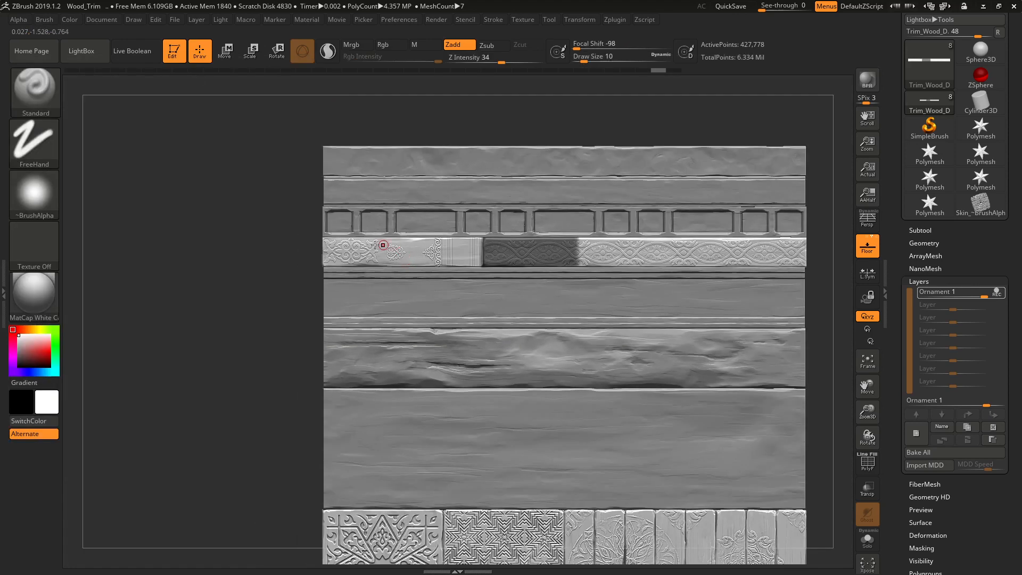
ctrl+drag(289, 261, 300, 255)
ctrl+right_drag(410, 271, 336, 216)
Save the project as Wood_Trim.ZPR in the Carpet Merchant project's Blockout > Wood trim folder, replacing the existing file
key(ctrl+s)
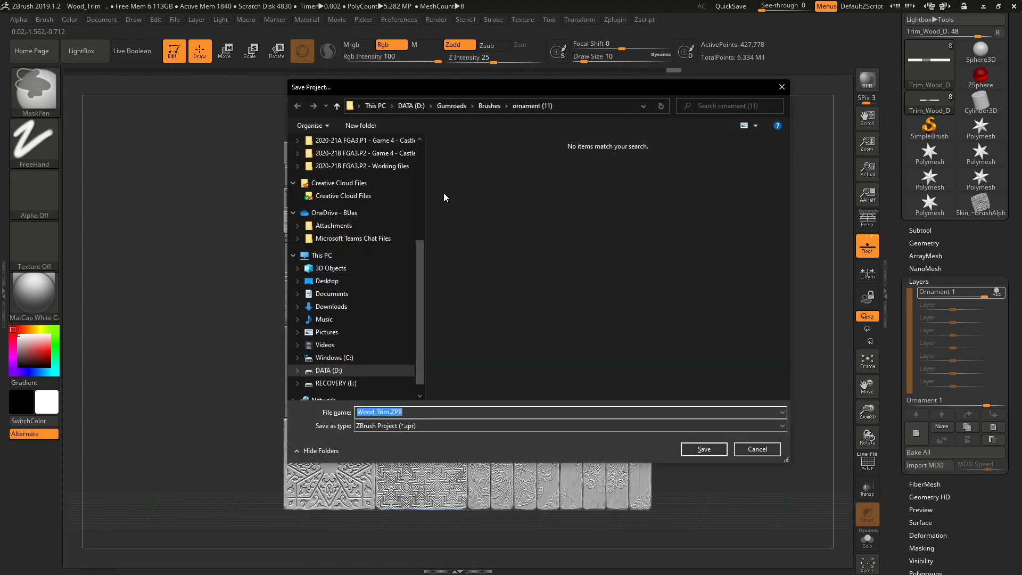
click(414, 106)
click(448, 157)
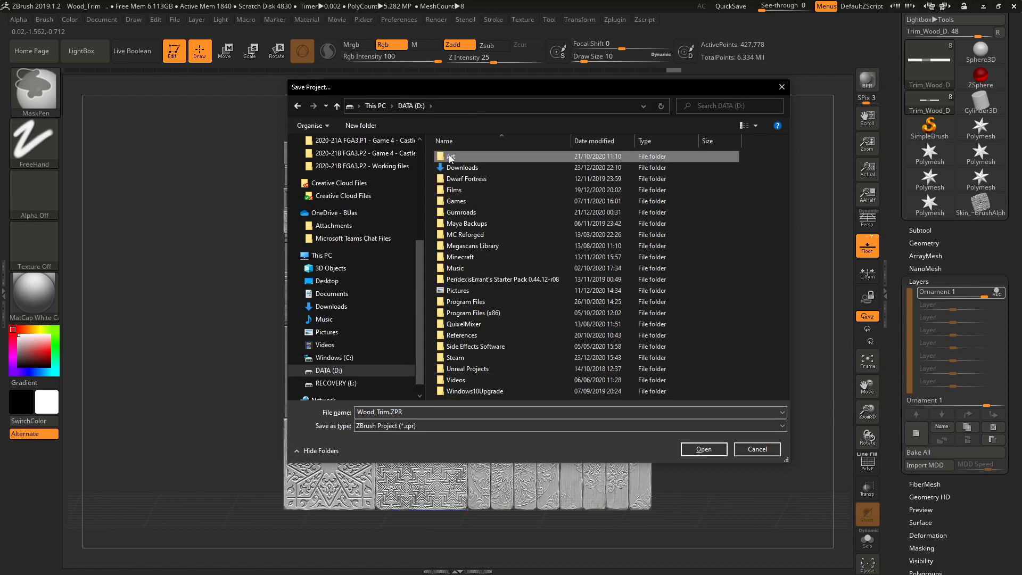
double_click(449, 157)
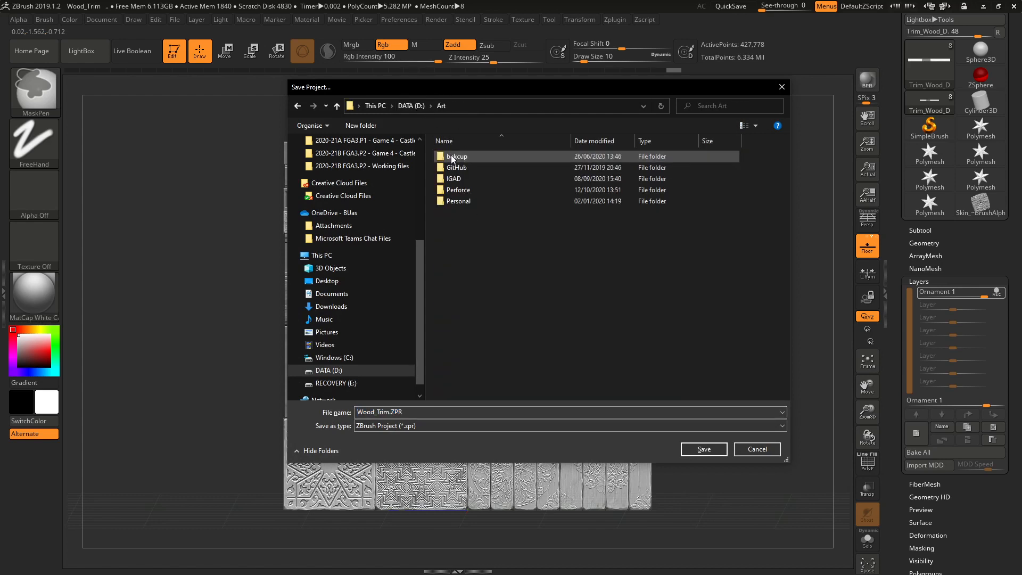
double_click(461, 200)
click(514, 164)
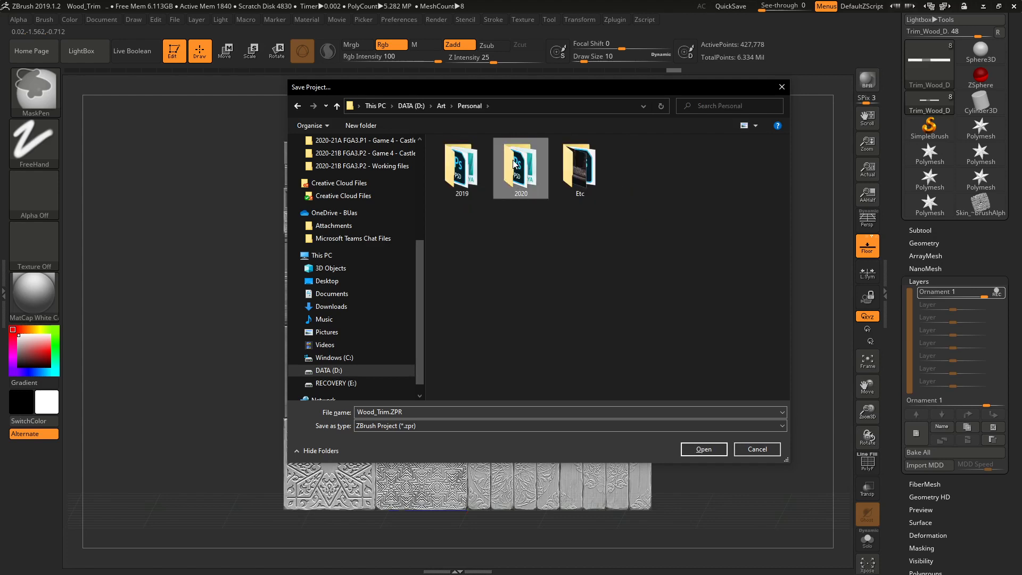
double_click(514, 164)
double_click(479, 176)
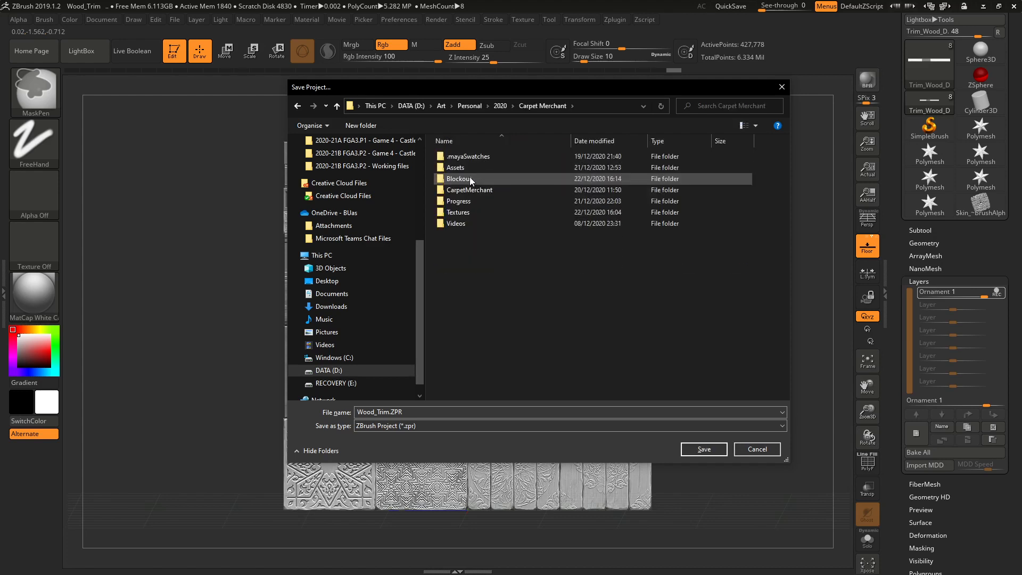
double_click(468, 178)
double_click(468, 168)
double_click(469, 168)
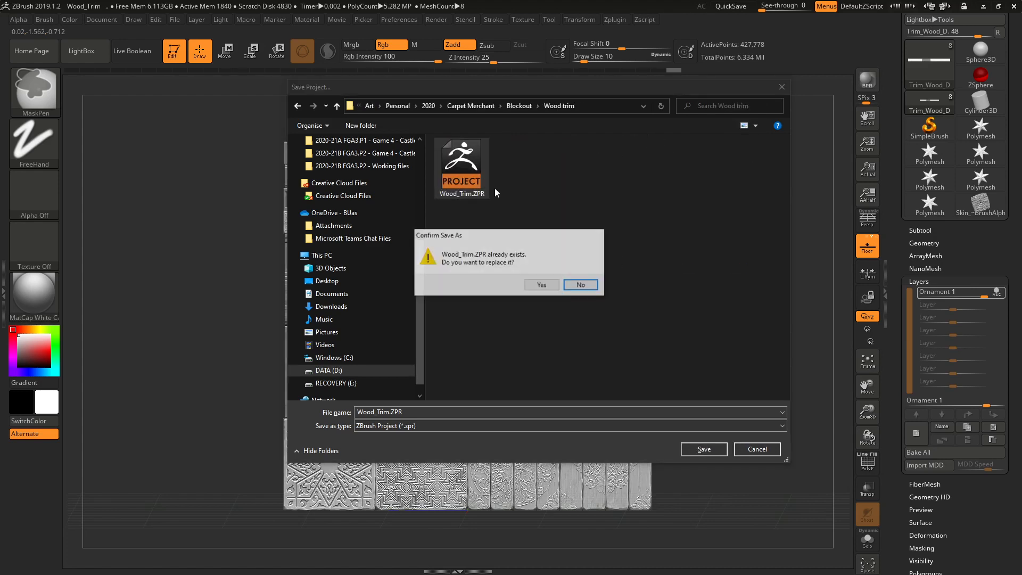
click(542, 284)
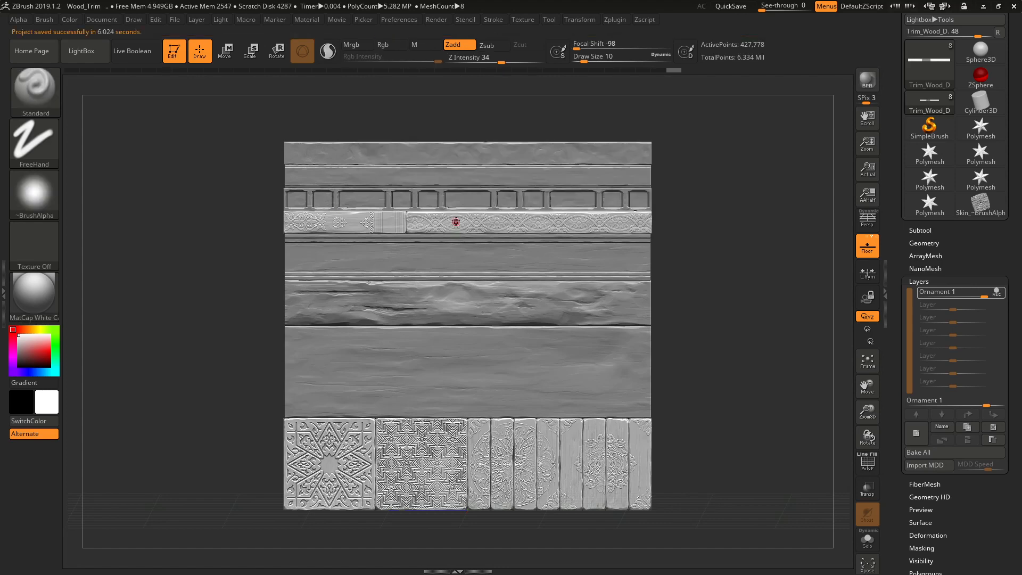
Choose the Morph brush for the carved ornament plank and enlarge its Draw Size to 38
mouse_move(442, 259)
alt+right_down()
mouse_move(444, 248)
mouse_move(454, 263)
mouse_move(454, 218)
alt+right_up()
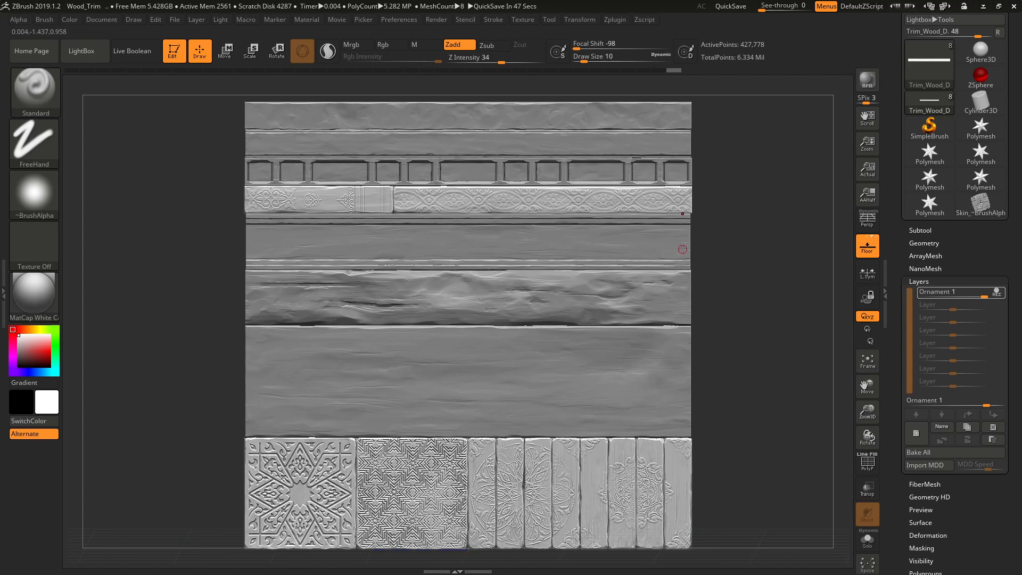
ctrl+right_drag(348, 197, 404, 169)
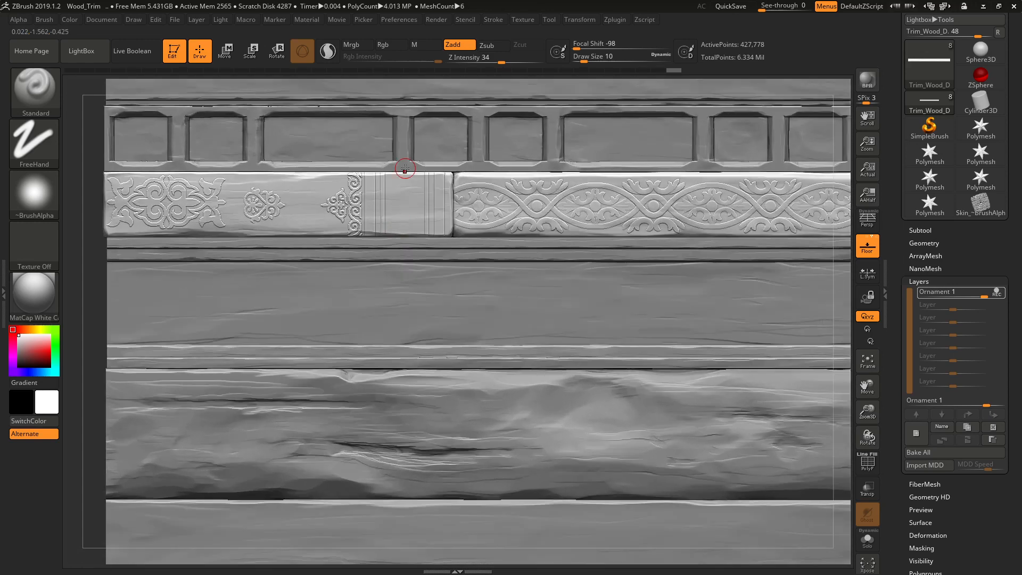
key(b)
key(m)
key(o)
key(bracketright)
key(bracketright)
key(bracketright)
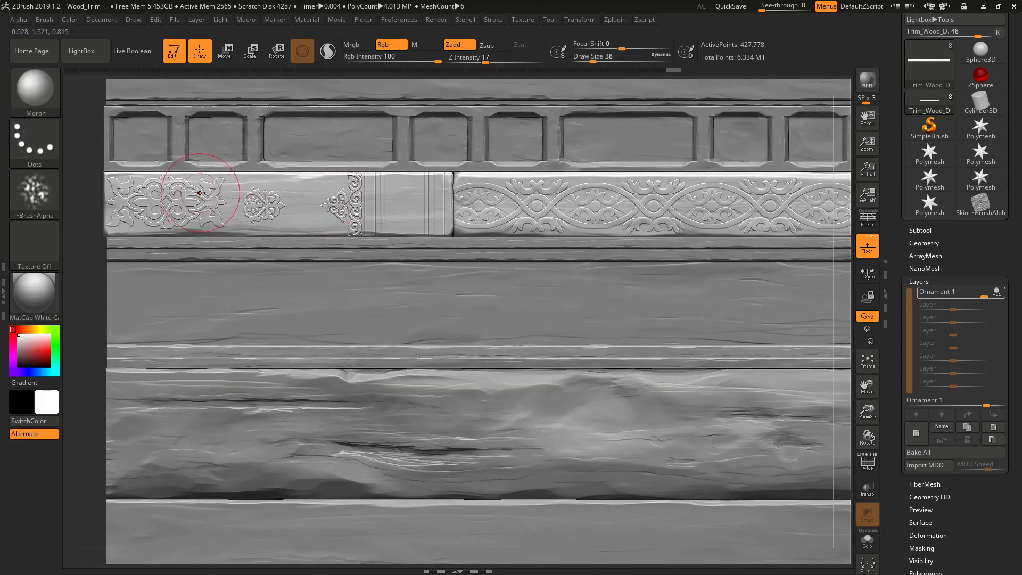
Wear down the interlaced scrollwork near the left end of the long carved plank with the Morph brush at Draw Size 50
key(bracketleft)
key(bracketleft)
mouse_move(494, 206)
alt+right_down()
mouse_move(426, 261)
mouse_move(502, 251)
alt+right_up()
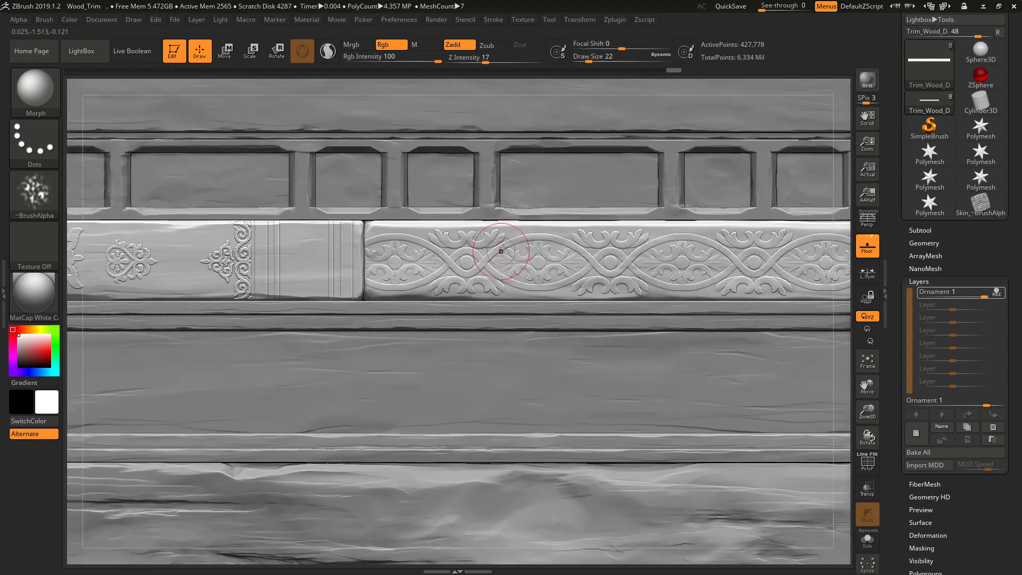
key(bracketright)
key(bracketright)
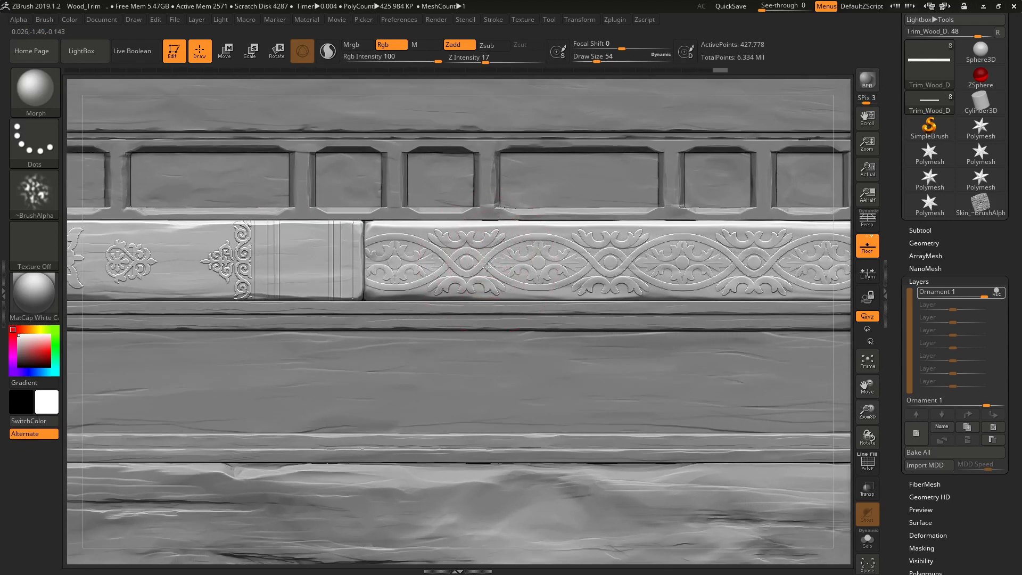
key(bracketright)
key(bracketright)
click(437, 238)
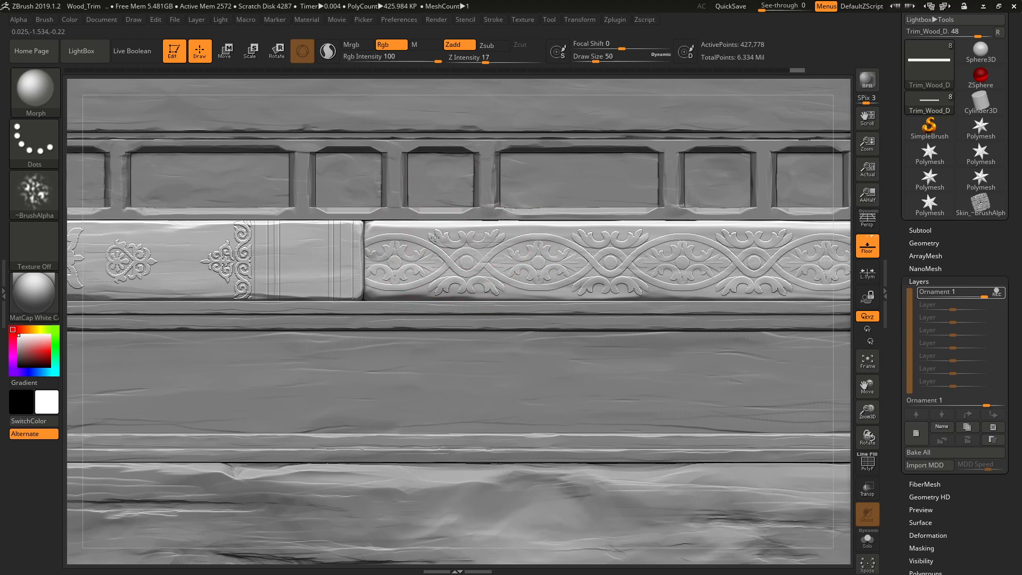
click(438, 235)
key(bracketleft)
drag(401, 278, 397, 235)
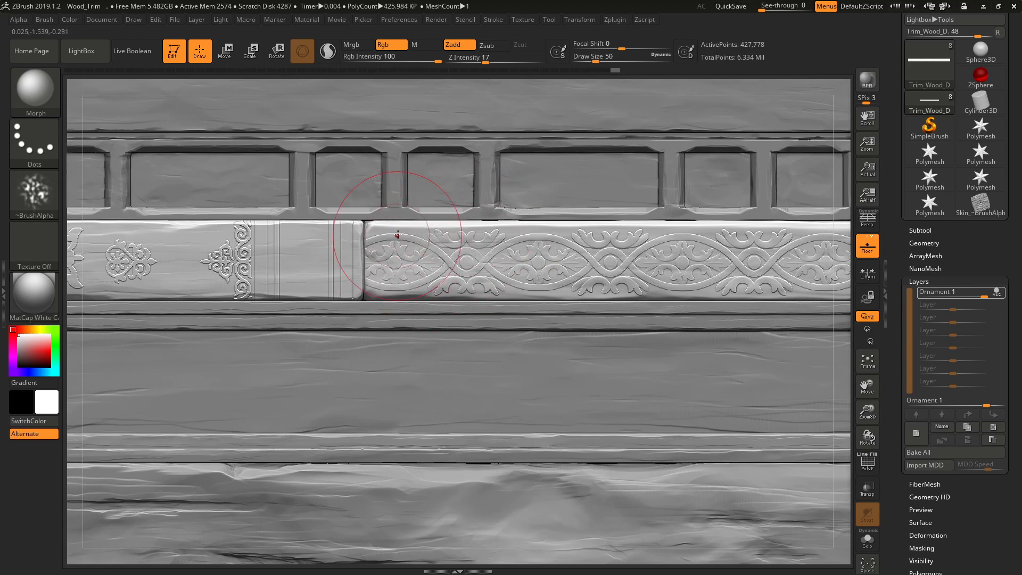
click(417, 225)
mouse_move(550, 251)
mouse_down()
mouse_move(609, 234)
mouse_move(582, 293)
mouse_move(532, 255)
mouse_up()
Undo the latest Morph strokes and fade the interlaced scrollwork again along the long plank with a resized brush
key(bracketleft)
key(bracketleft)
key(bracketleft)
key(bracketleft)
key(bracketleft)
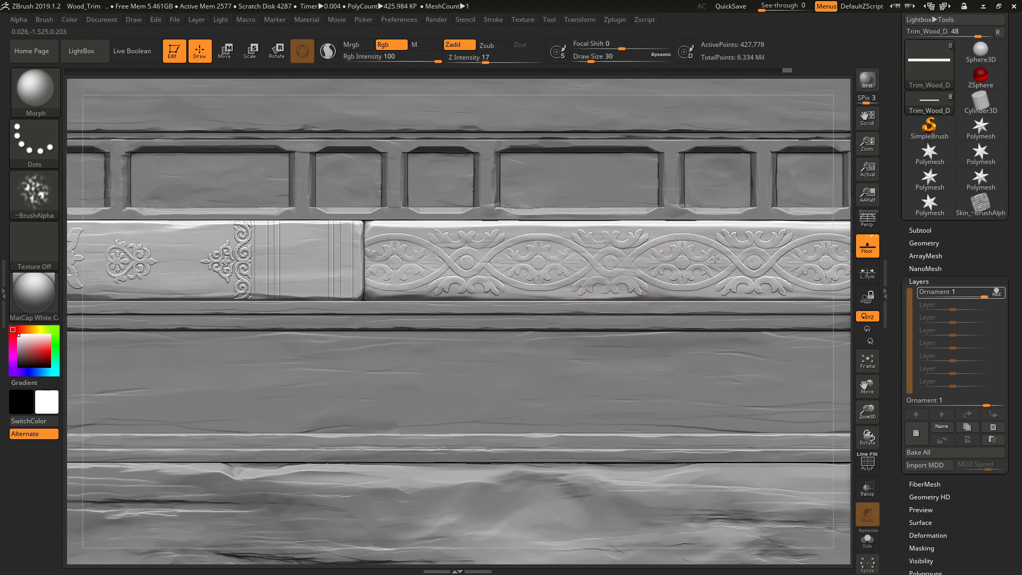
key(ctrl+z)
key(ctrl+z)
key(ctrl+z)
key(ctrl+z)
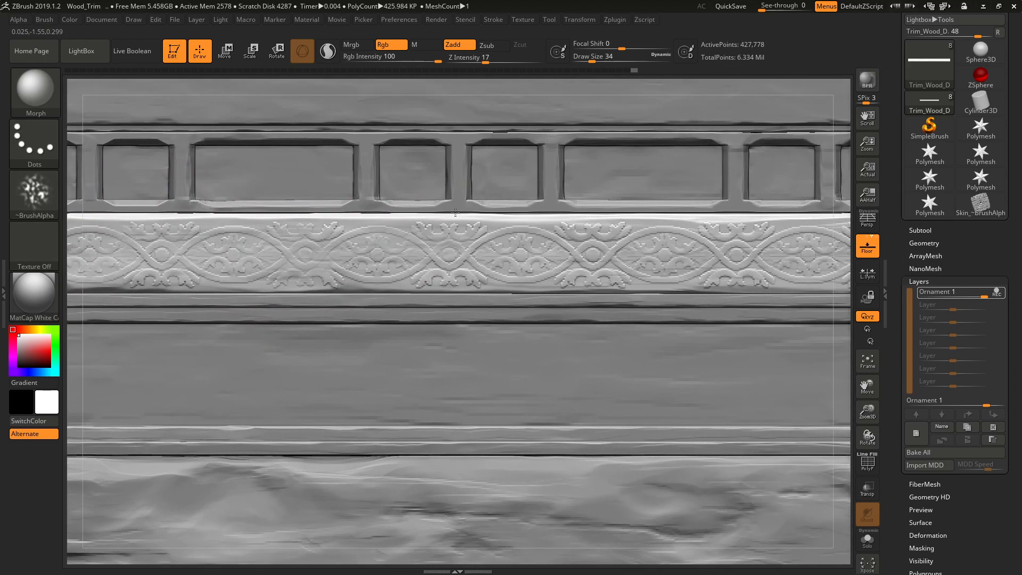
key(ctrl+z)
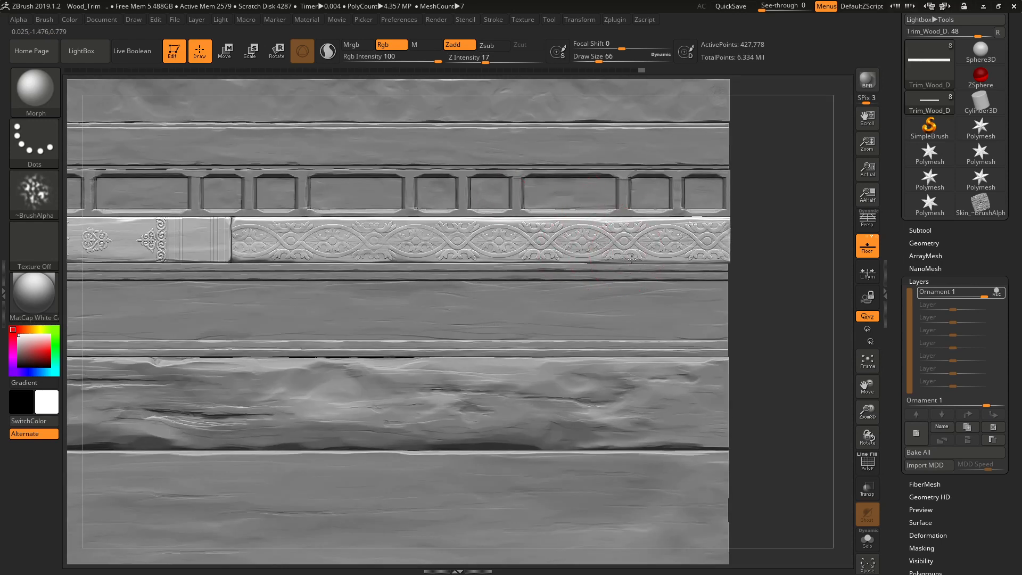
mouse_move(543, 249)
mouse_down()
mouse_move(499, 250)
mouse_move(607, 222)
mouse_move(658, 227)
mouse_move(353, 240)
mouse_move(547, 228)
mouse_move(687, 248)
mouse_move(589, 224)
mouse_move(264, 224)
mouse_up()
scroll(236, 231, up, 4)
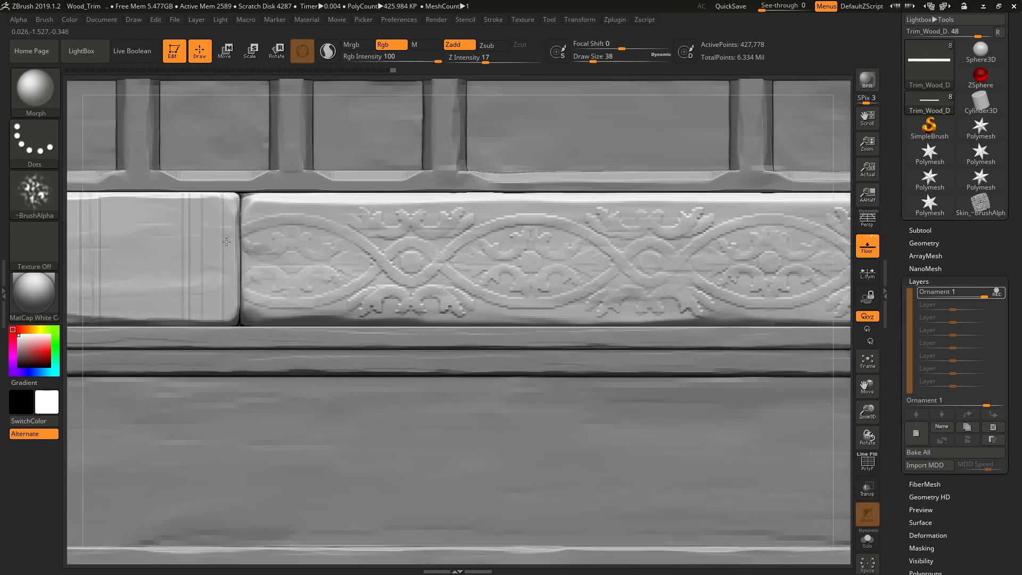
Soften the ends of the engraved vertical lines at the short plank's edges with the Morph brush at Draw Size 6 to 9
key(bracketleft)
key(bracketleft)
key(bracketleft)
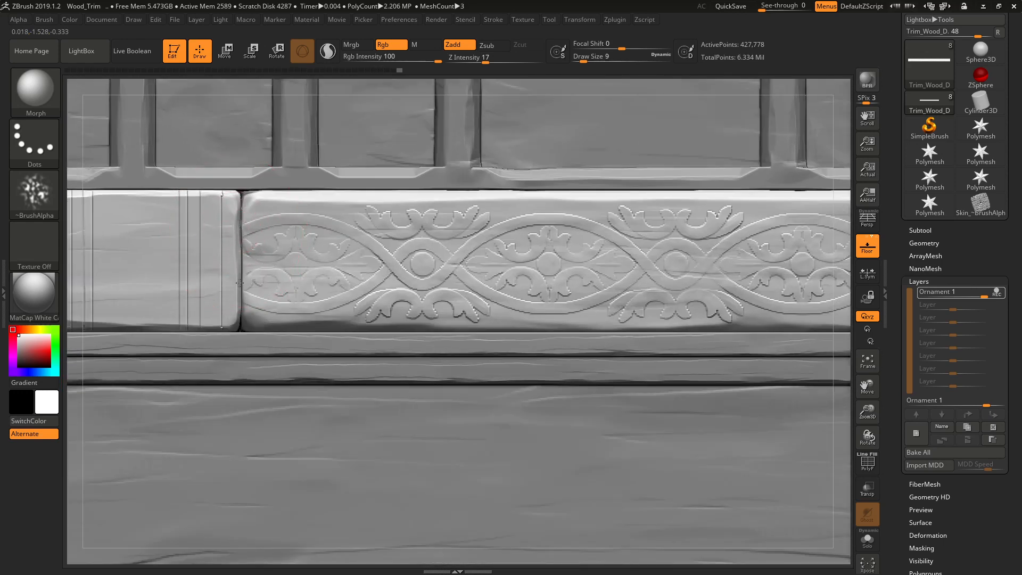
drag(243, 226, 373, 292)
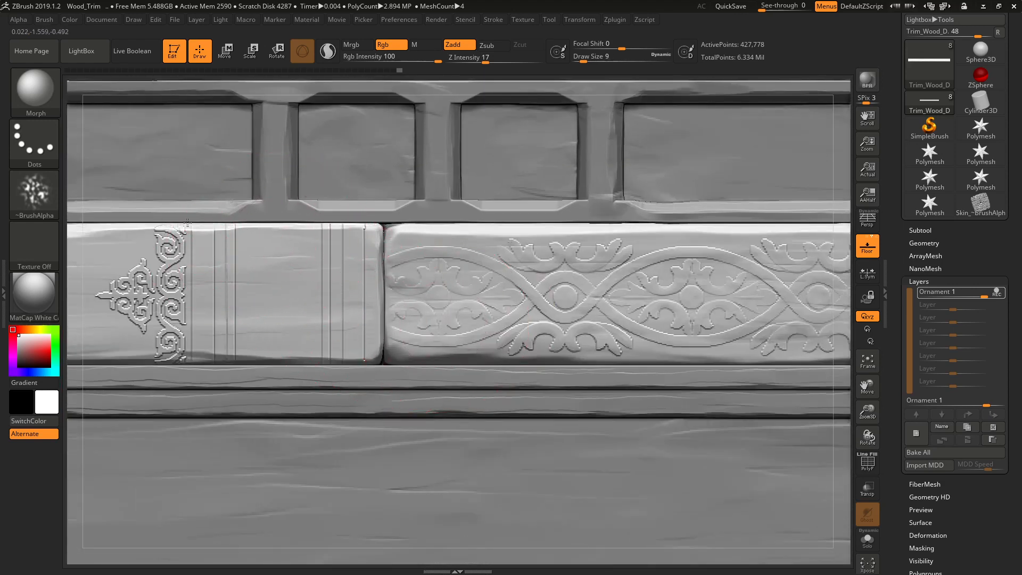
key(bracketleft)
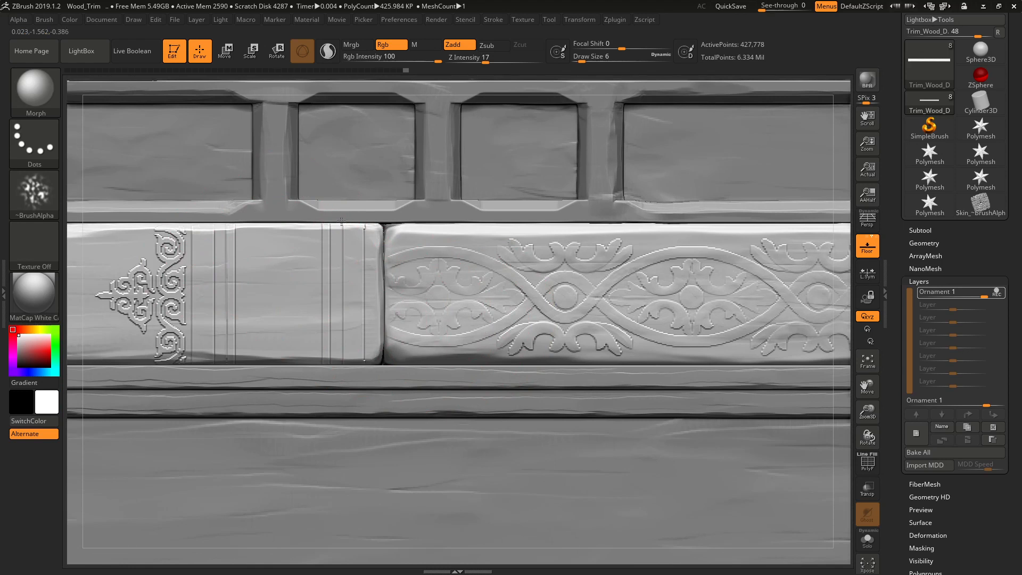
key(bracketright)
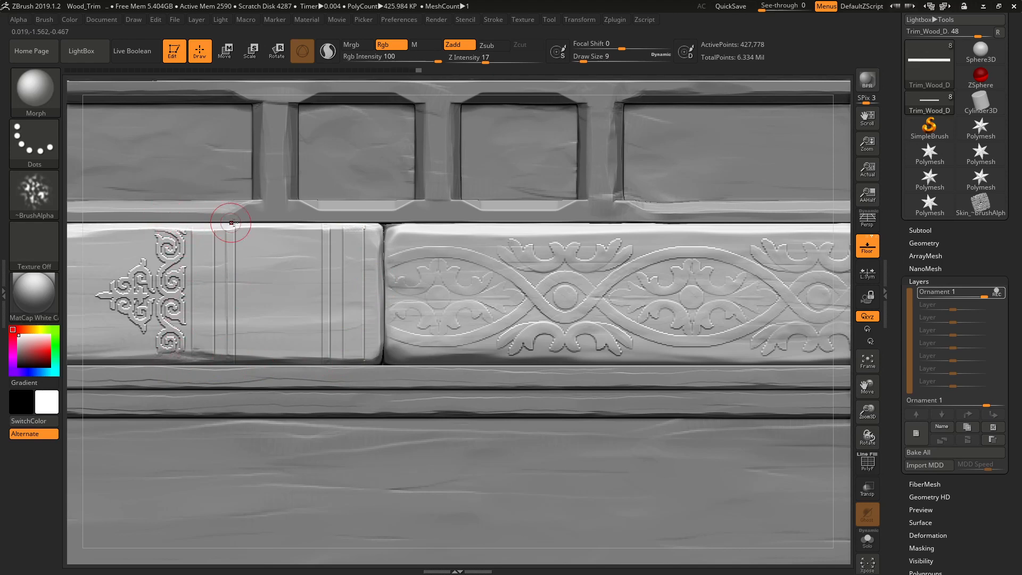
Fade the vertical lines, scroll border and carved medallions on the short plank with the Morph brush at Draw Size 46
alt+right_drag(322, 241, 479, 349)
alt+right_drag(478, 293, 260, 158)
alt+right_drag(584, 313, 531, 316)
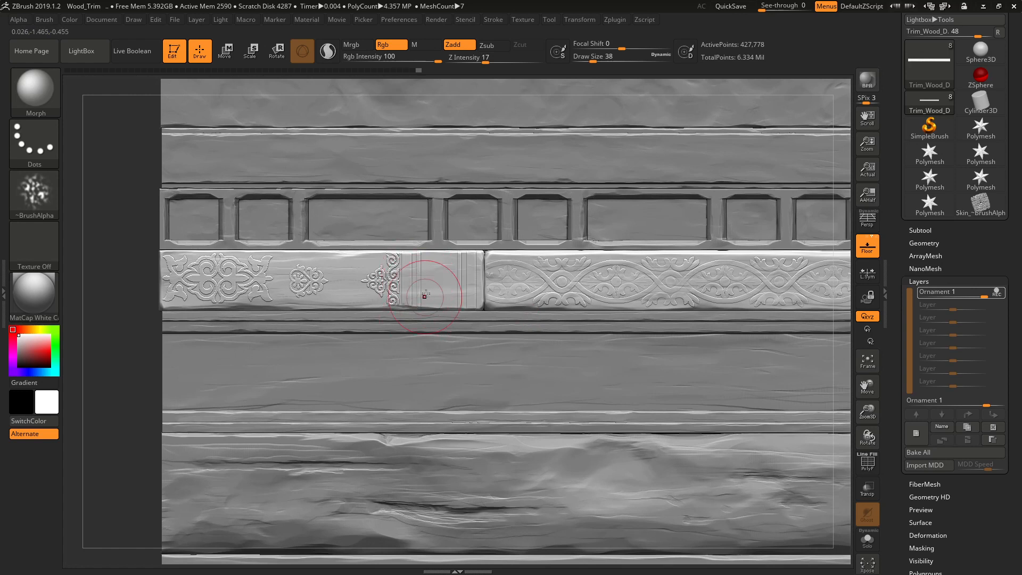
alt+click(470, 258)
key(])
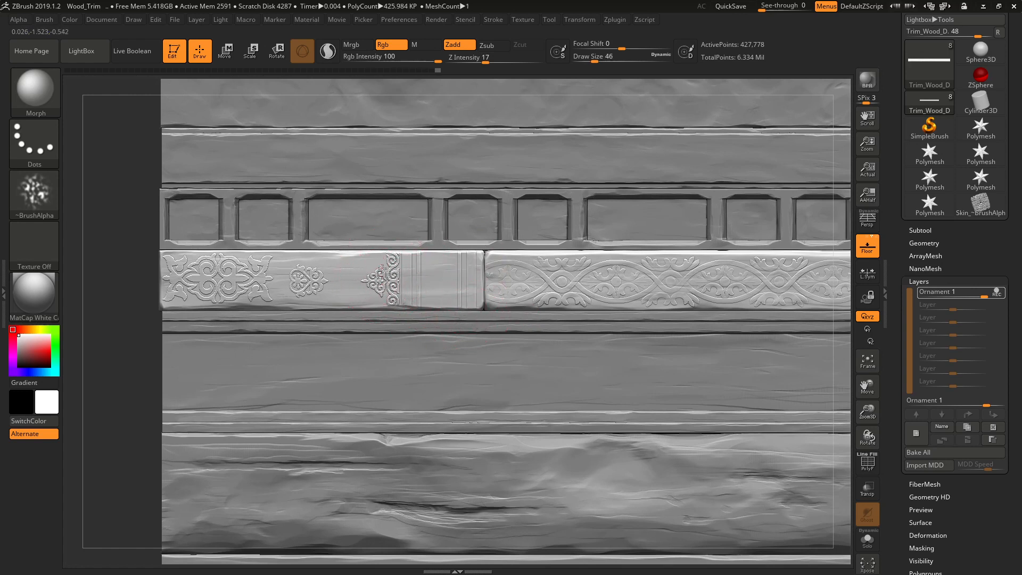
drag(374, 282, 393, 281)
mouse_move(307, 279)
mouse_down()
mouse_move(299, 265)
mouse_move(248, 264)
mouse_move(241, 291)
mouse_move(242, 267)
mouse_up()
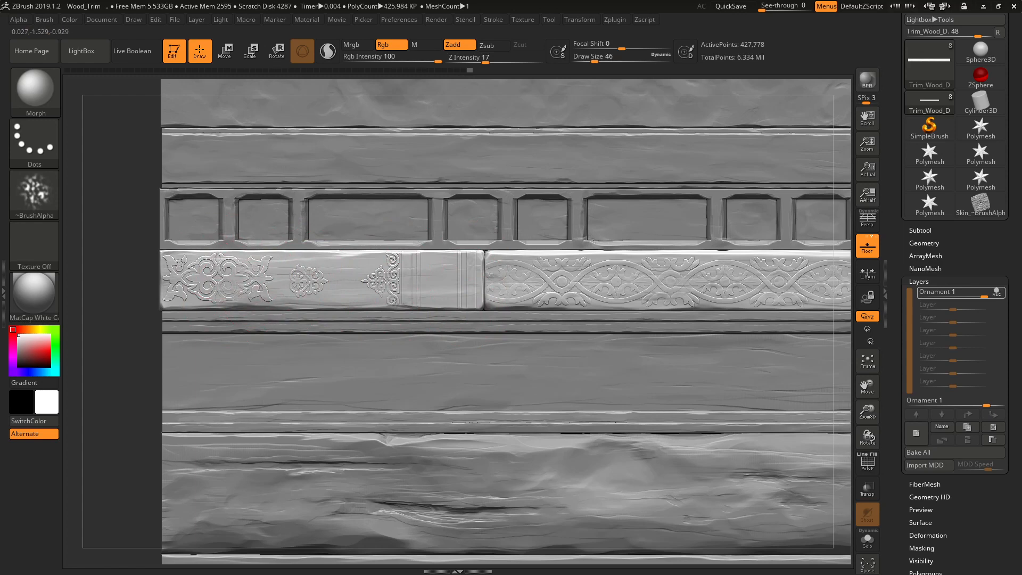
drag(180, 263, 173, 279)
Blend the large scroll ornament and the small rosette further into the short plank with additional Morph strokes
ctrl+right_drag(283, 308, 346, 221)
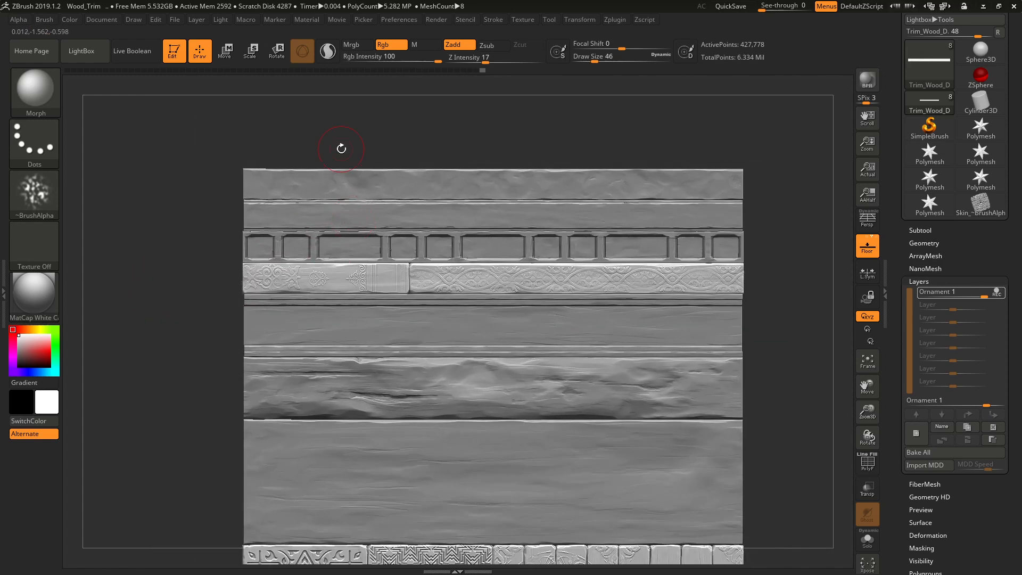
key(ctrl)
ctrl+right_drag(277, 241, 352, 296)
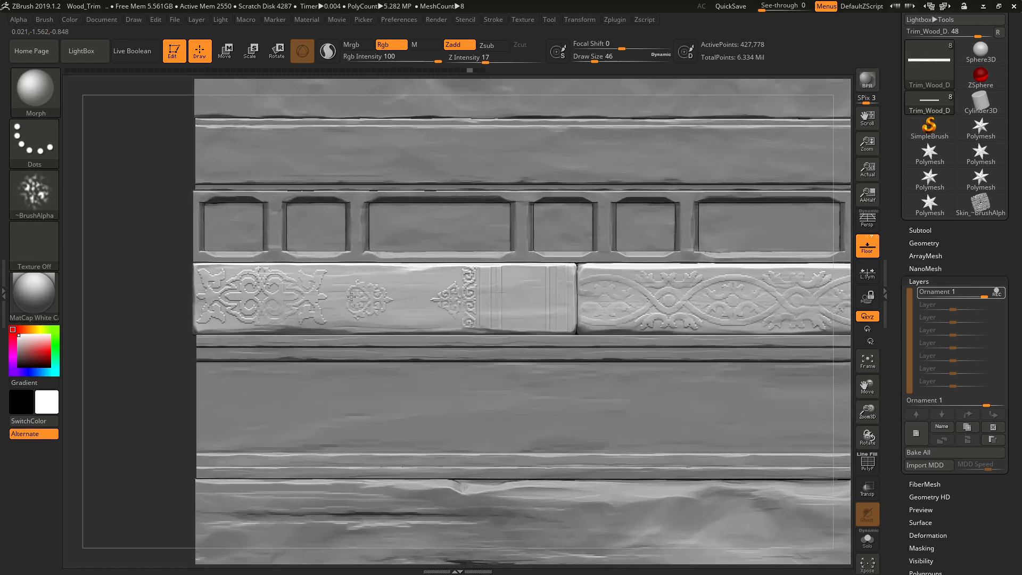
key(ctrl)
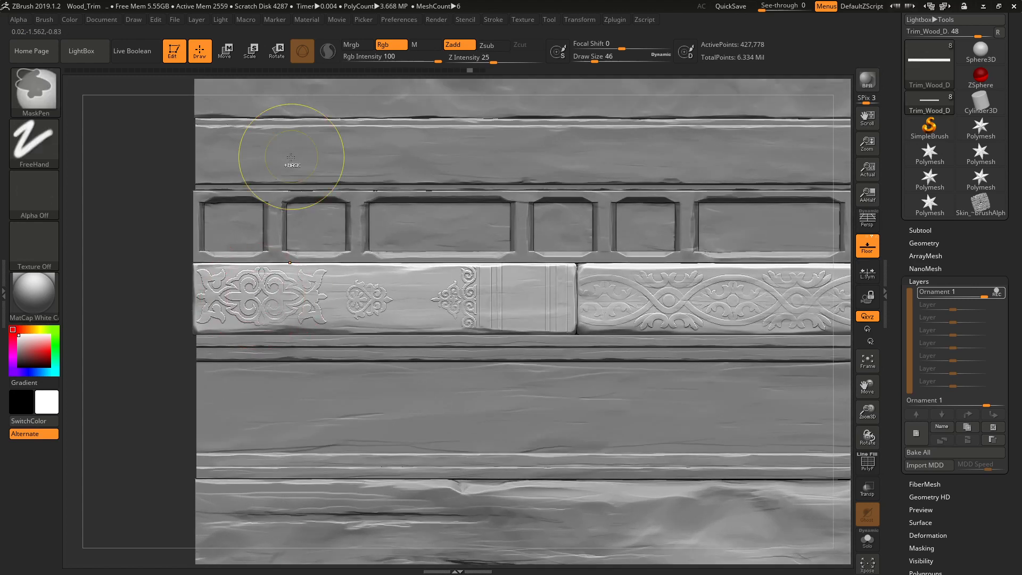
key(ctrl)
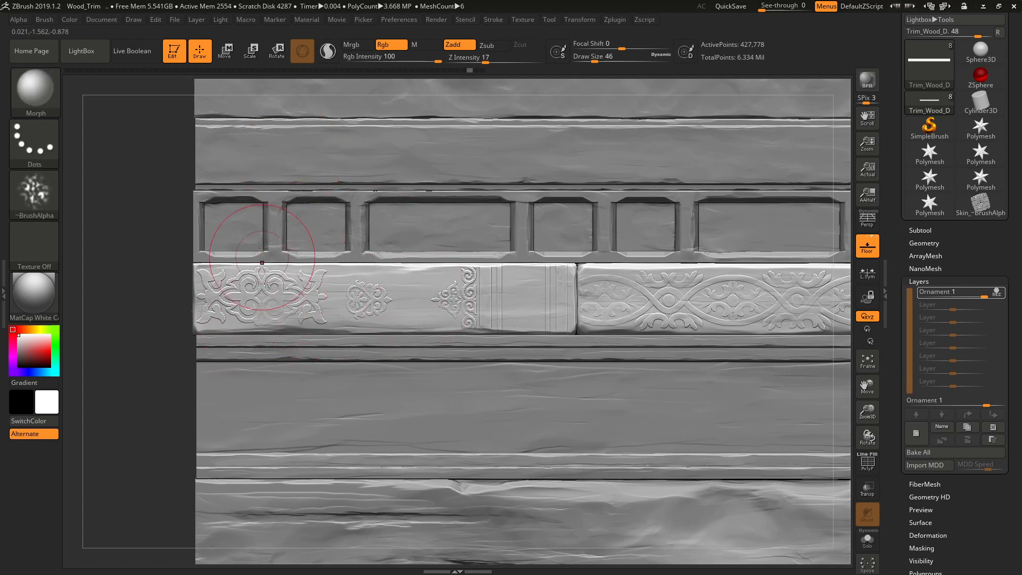
key(ctrl)
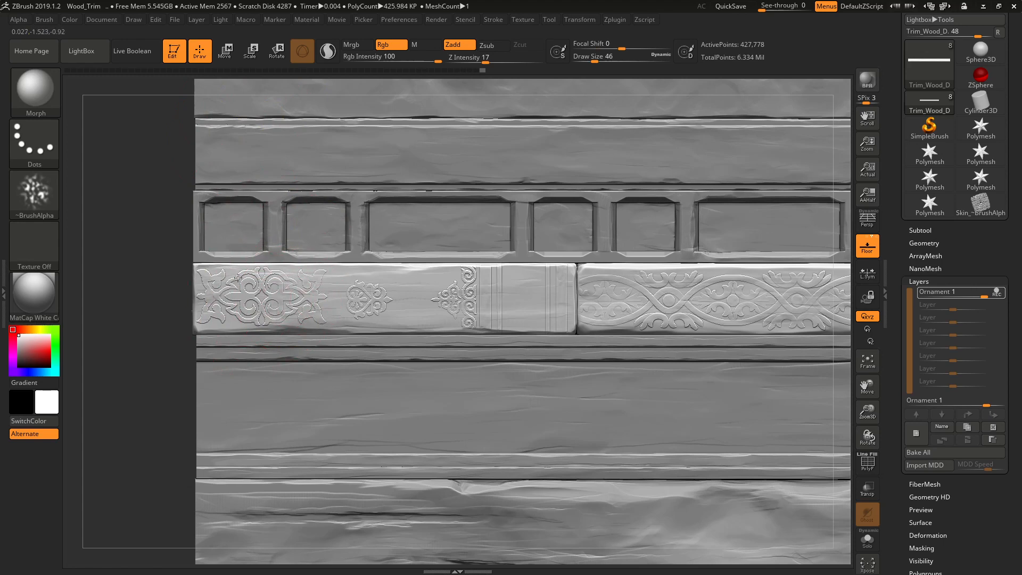
mouse_move(274, 285)
ctrl+right_down()
mouse_move(216, 243)
mouse_move(458, 243)
ctrl+right_up()
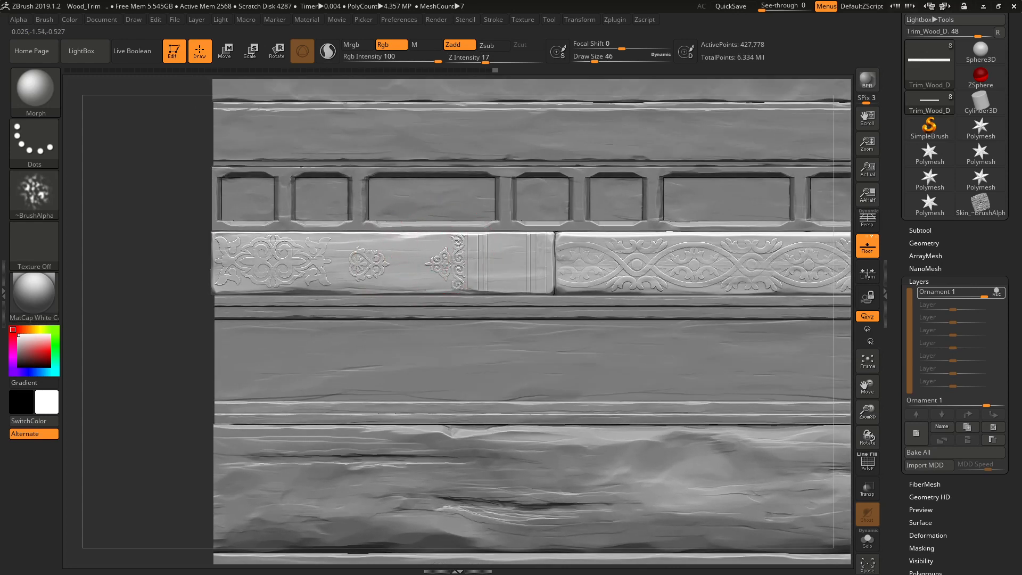
drag(361, 259, 393, 254)
Save the project over Wood_Trim.ZPR in the Wood trim folder, confirming the replacement
ctrl+right_drag(393, 253, 461, 276)
key(ctrl+s)
double_click(461, 167)
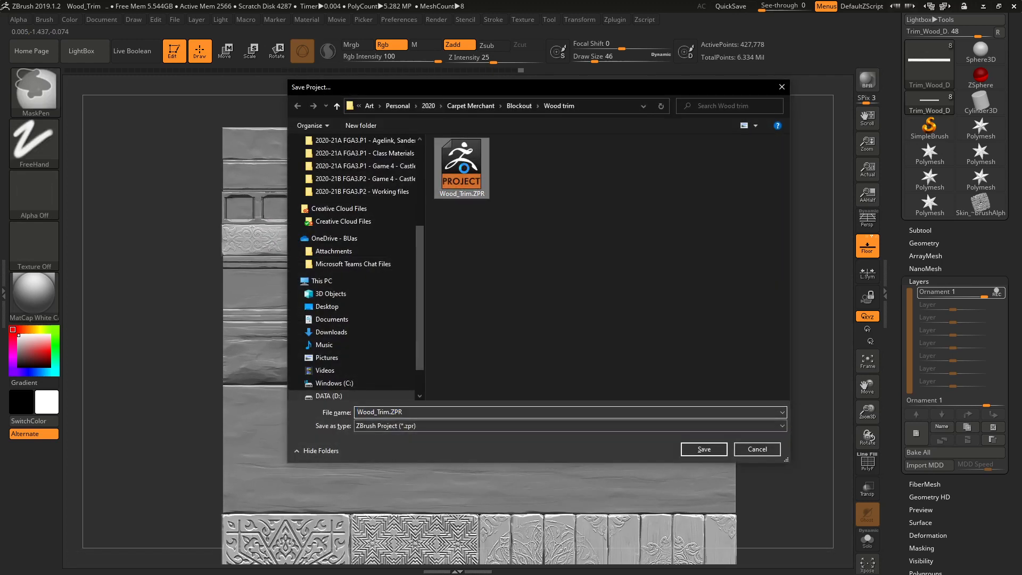
click(530, 284)
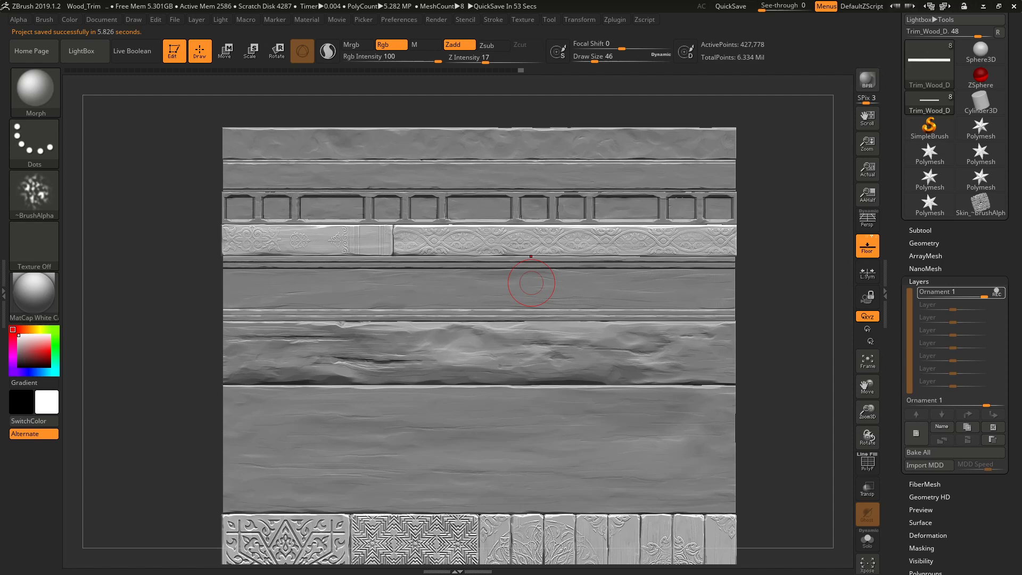
Make the panelled strip subtool Trim_Wood_C, directly above the carved planks, the active subtool
right_drag(364, 181, 390, 214)
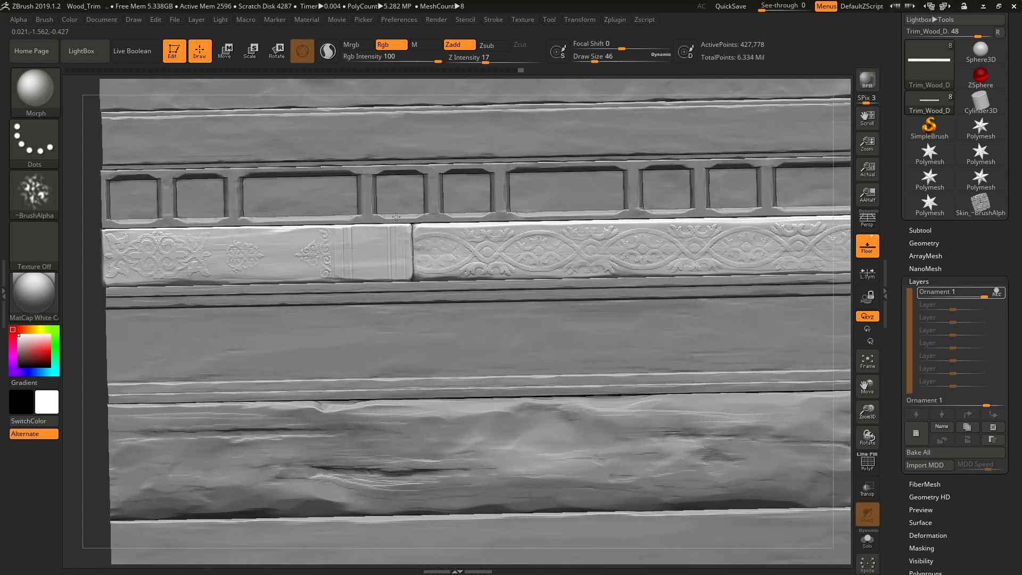
key(f)
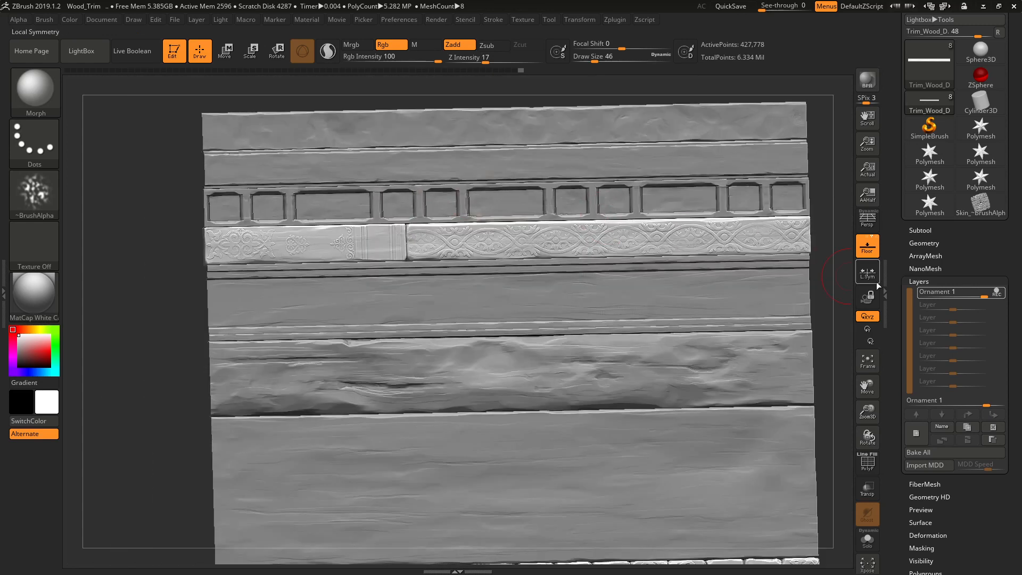
click(918, 281)
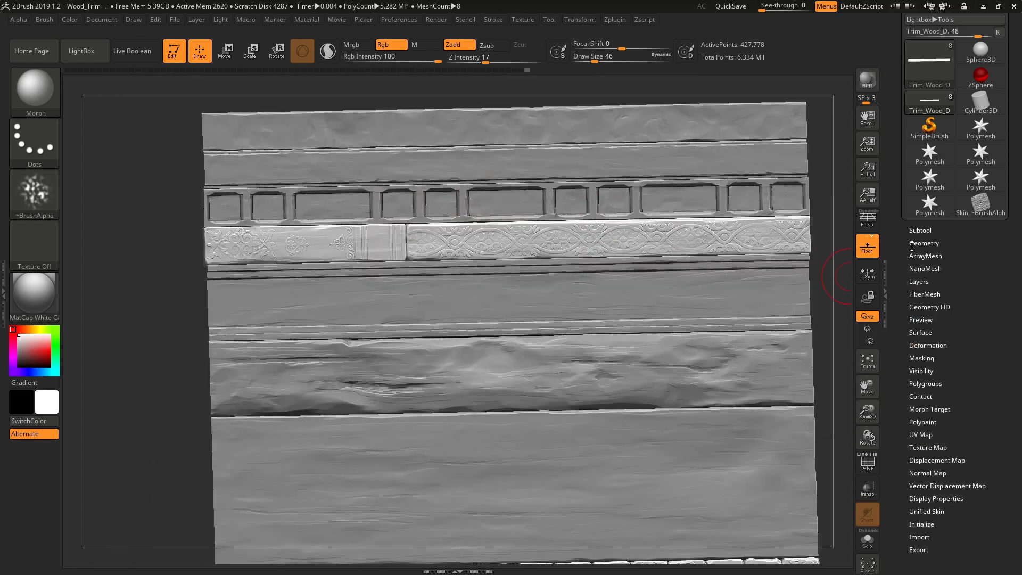
click(919, 230)
key(Up)
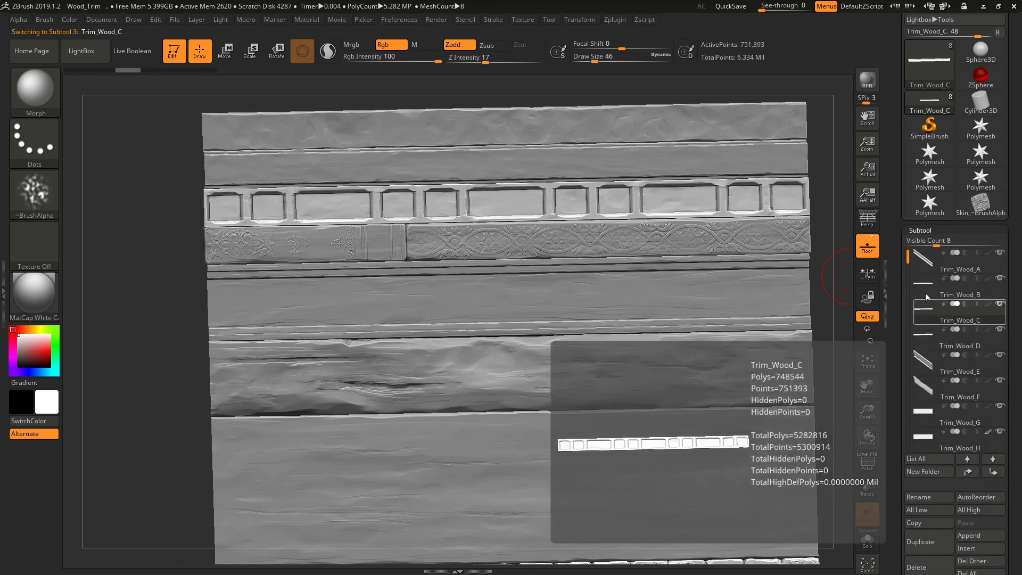
Add a new sculpting layer to Trim_Wood_C and name it Ornaments
click(921, 230)
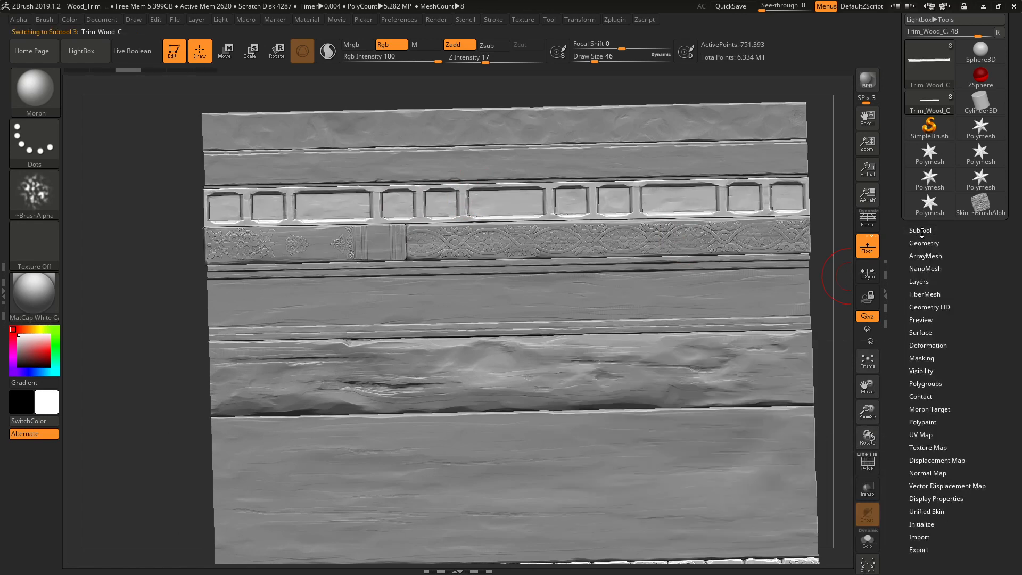
click(919, 281)
click(919, 433)
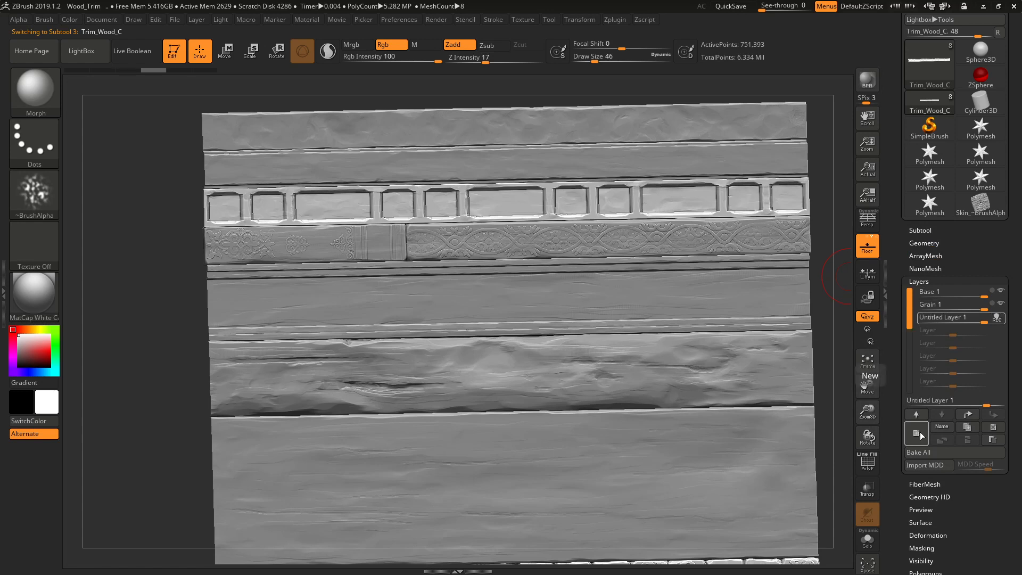
click(939, 426)
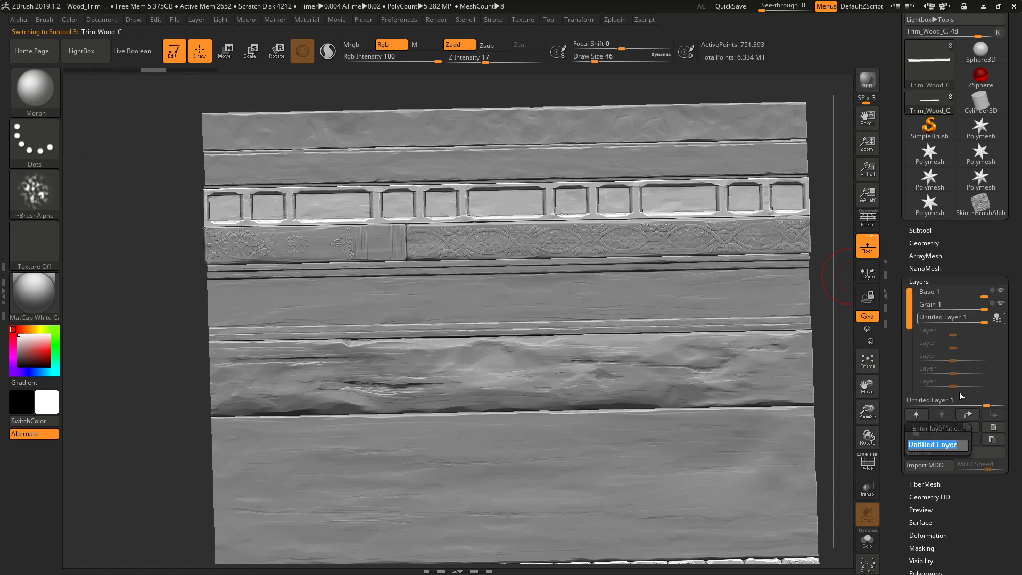
text(Ornaments)
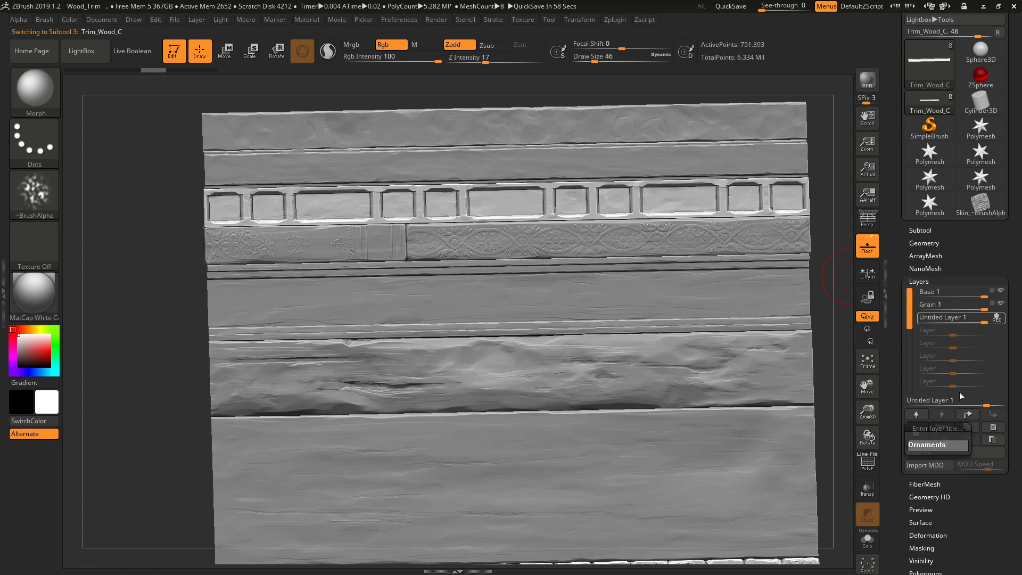
key(Return)
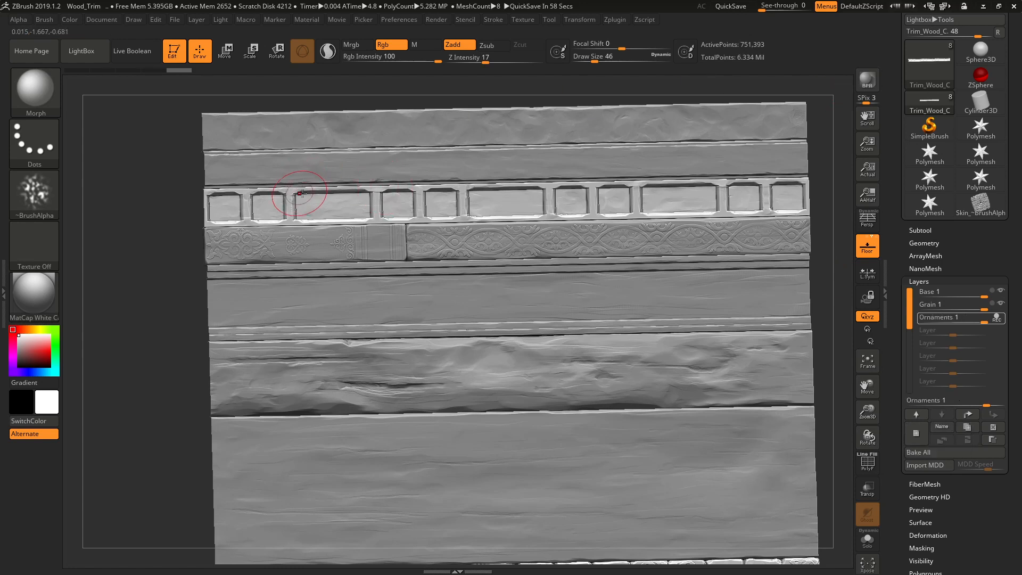
Try the Morph brush on the panelled Trim_Wood_C strip
shift+right_drag(403, 208, 386, 218)
click(386, 218)
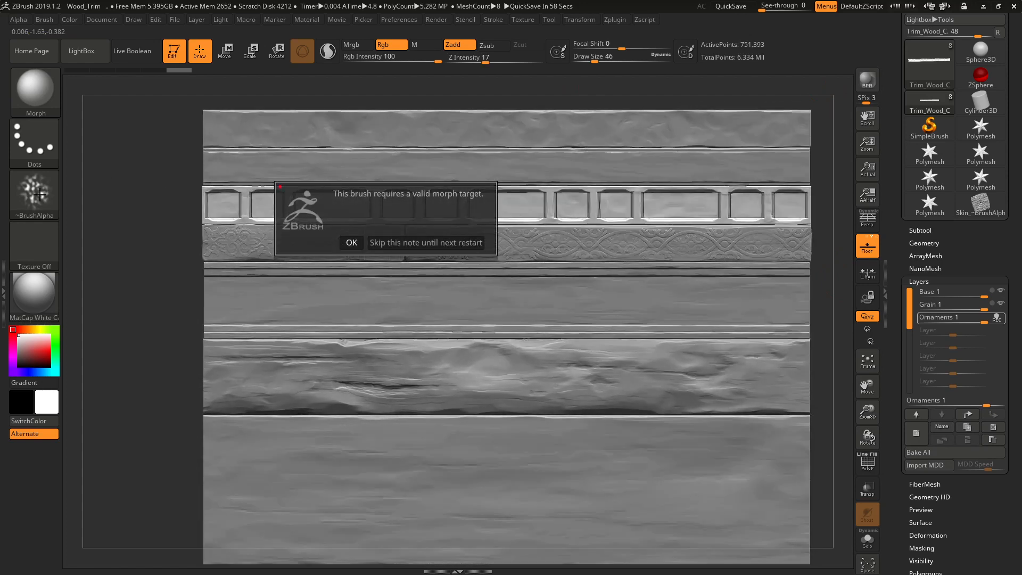
click(351, 242)
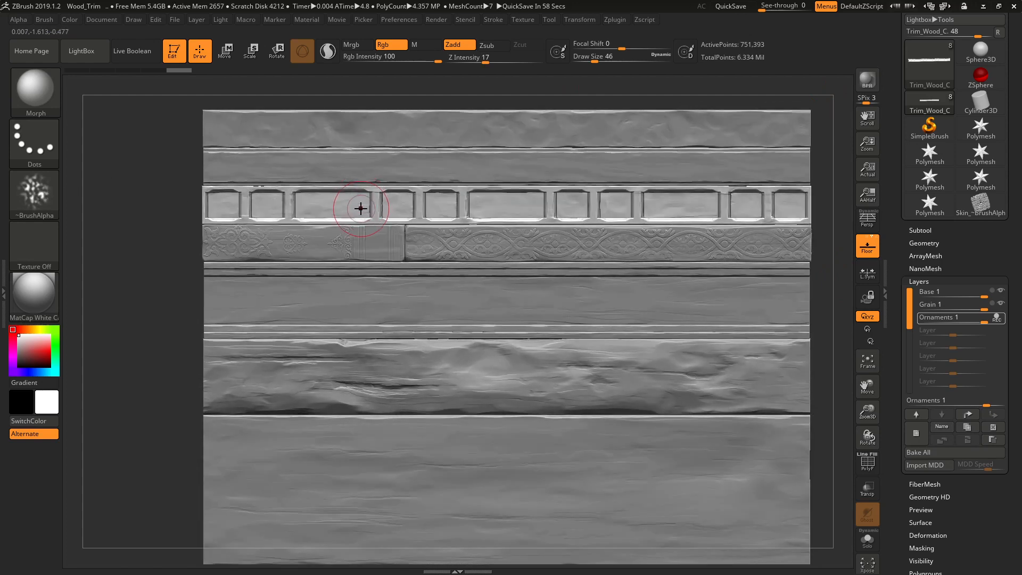
click(916, 281)
click(915, 281)
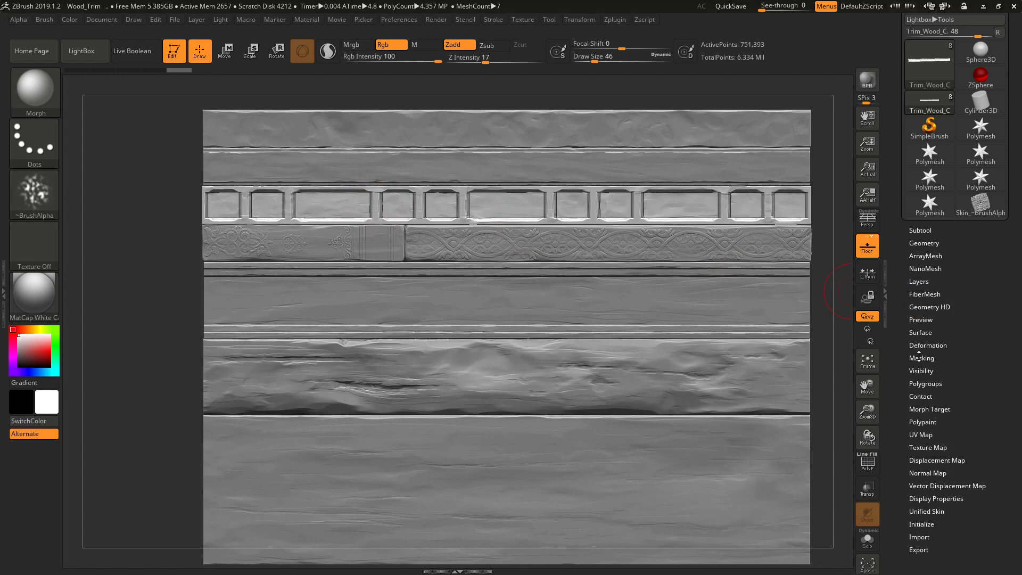
Store a morph target for the panelled Trim_Wood_C strip
click(923, 409)
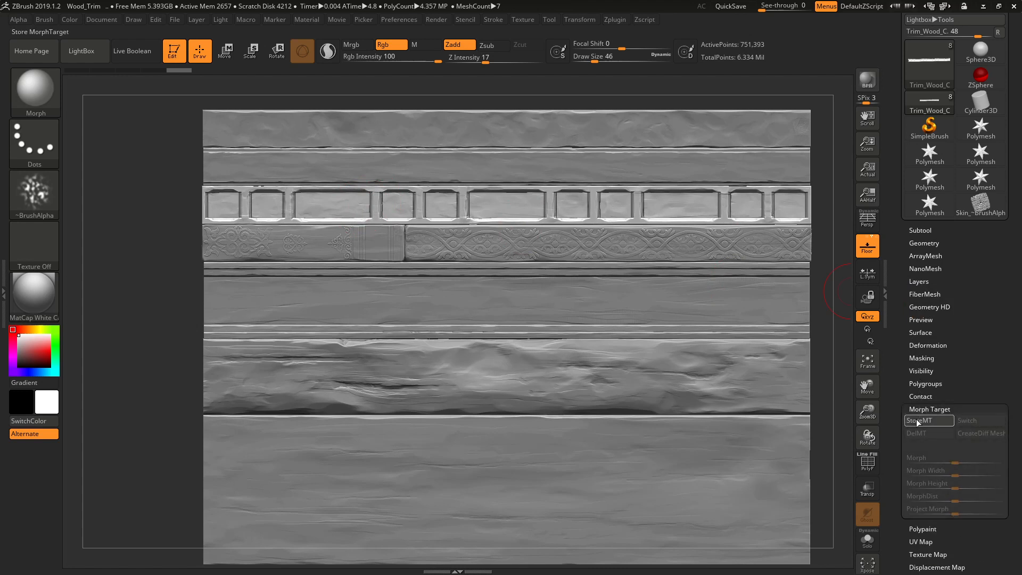
click(924, 422)
click(924, 408)
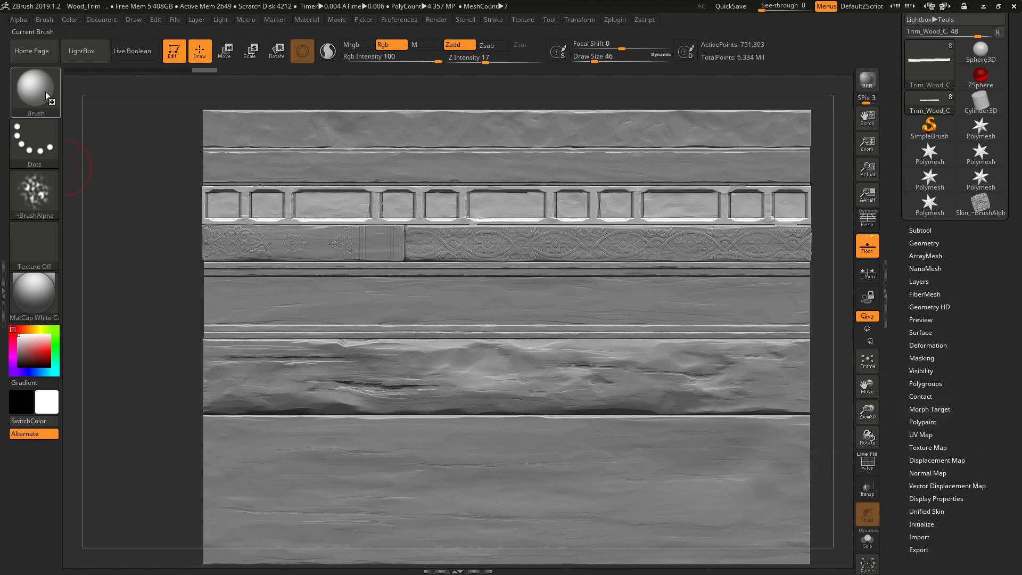
Set up the Standard brush with the DragRect stroke and the star-shaped stamp alpha
key(b)
key(s)
key(t)
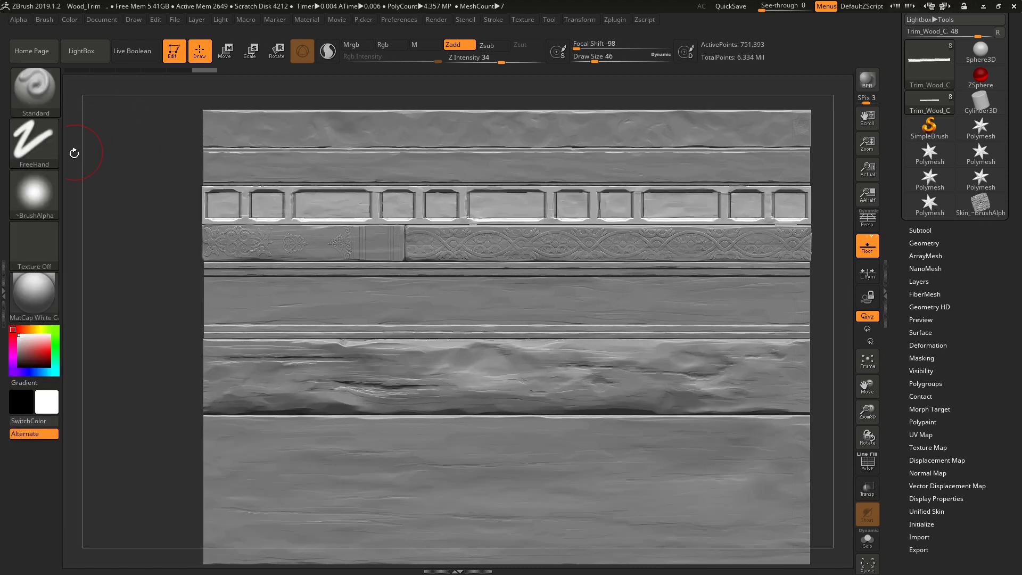
click(53, 154)
click(148, 153)
click(33, 191)
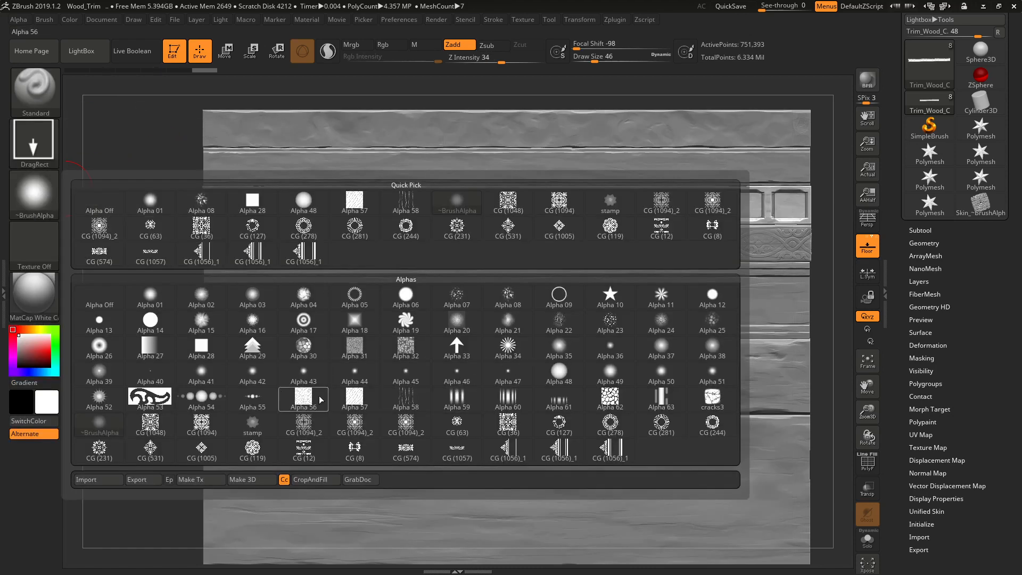
click(254, 426)
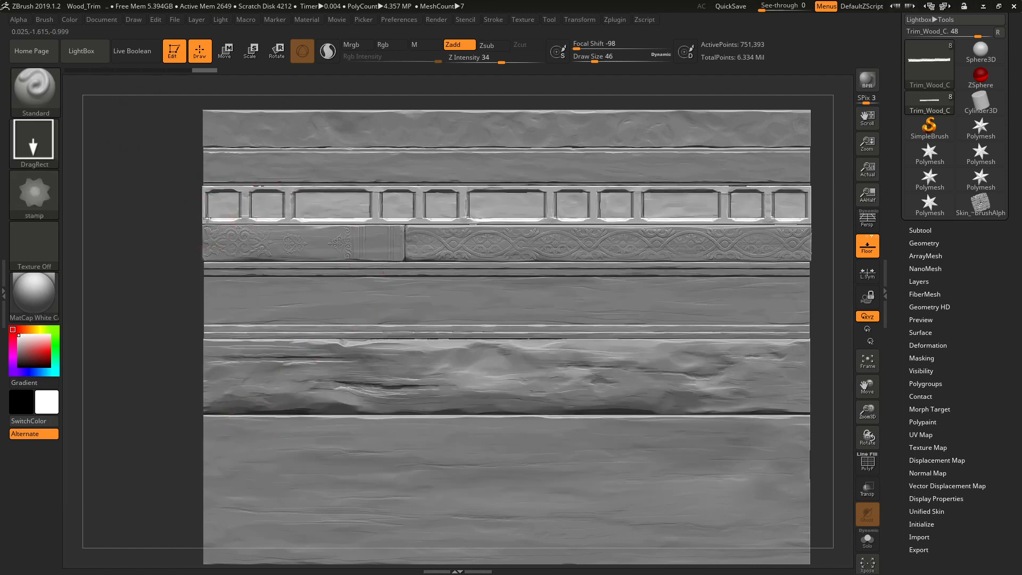
Stamp a raised star rosette in the centre of each of the first two square panels of the strip
ctrl+right_drag(262, 206, 277, 340)
mouse_move(264, 199)
mouse_down()
mouse_move(265, 269)
mouse_move(240, 257)
mouse_up()
key(ctrl+z)
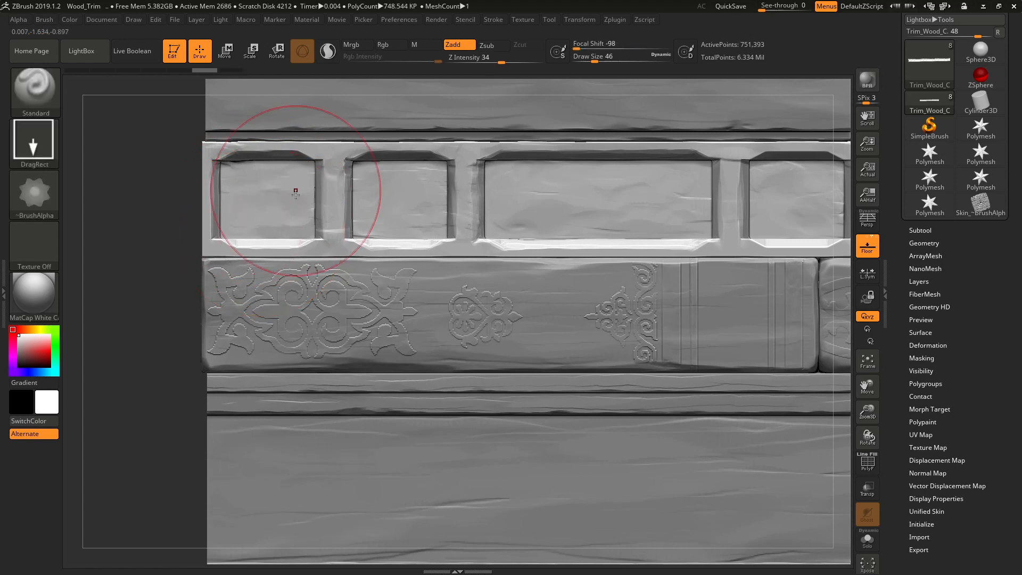
drag(265, 200, 243, 256)
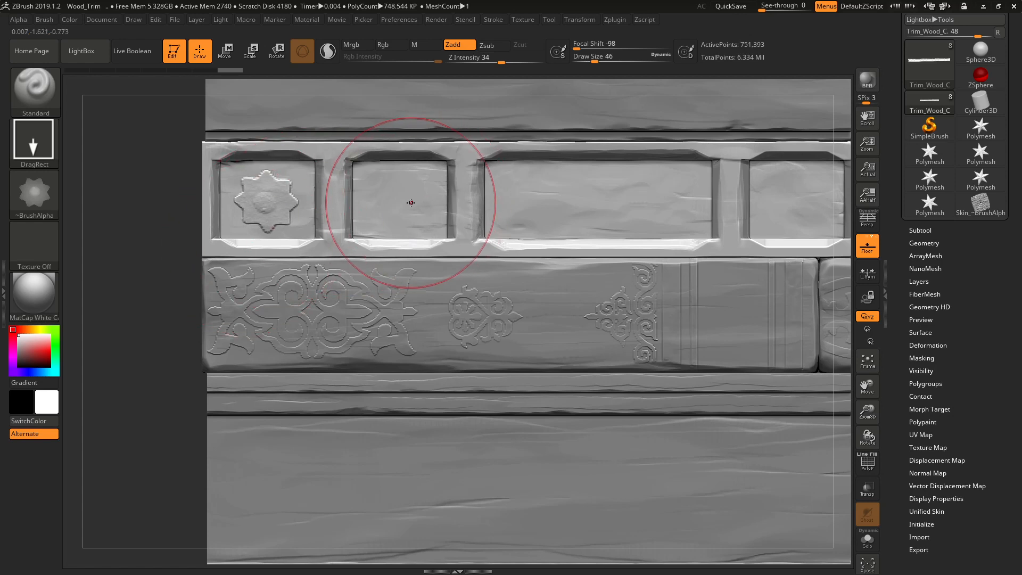
drag(400, 200, 375, 142)
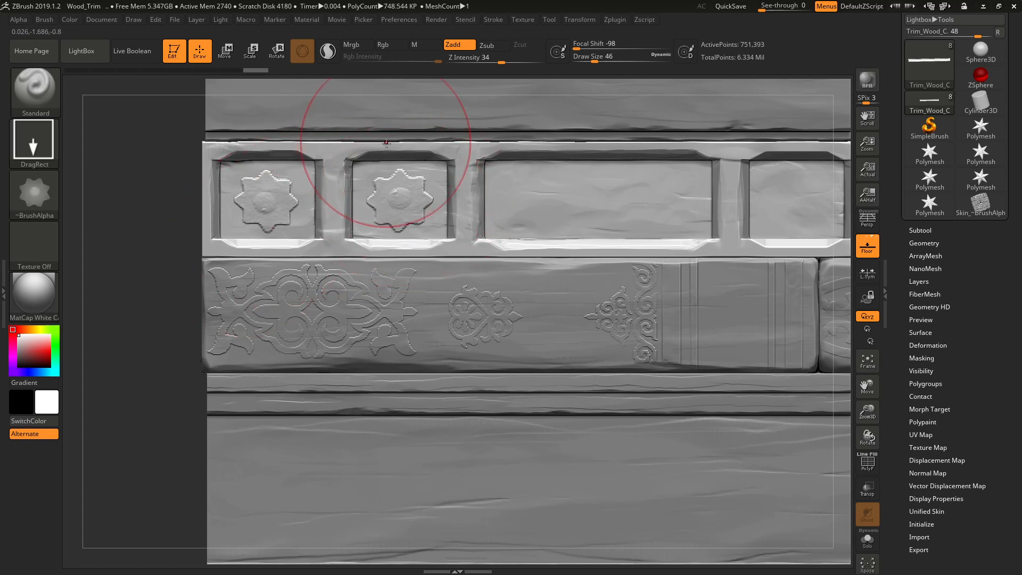
Switch to the Gayer-Anderson Museum Street View in the browser and examine the ornaments in the ceiling's square and long panels
mouse_move(457, 240)
ctrl+right_down()
mouse_move(339, 202)
mouse_move(392, 161)
mouse_move(375, 147)
mouse_move(225, 190)
ctrl+right_up()
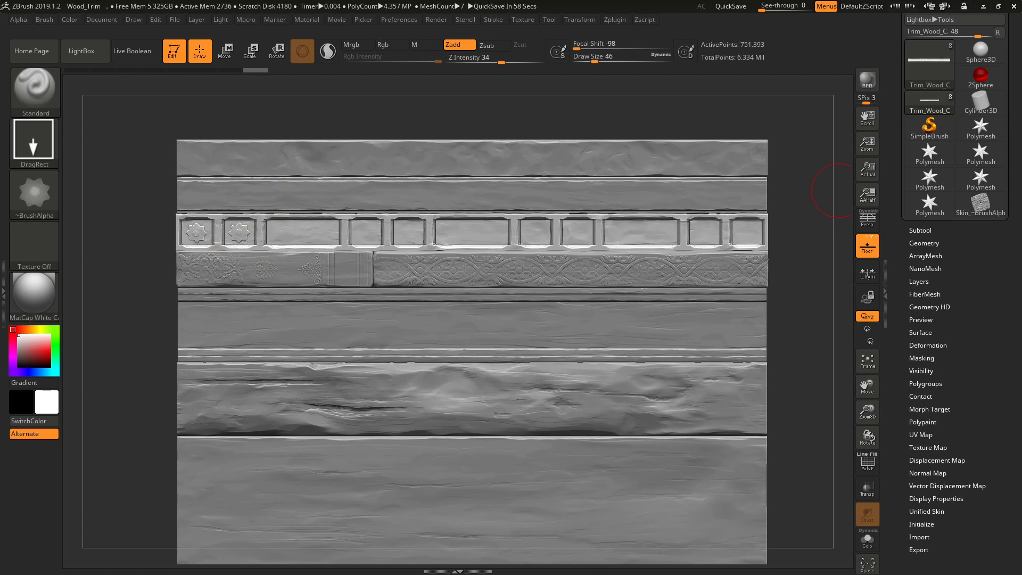
key(alt+Tab)
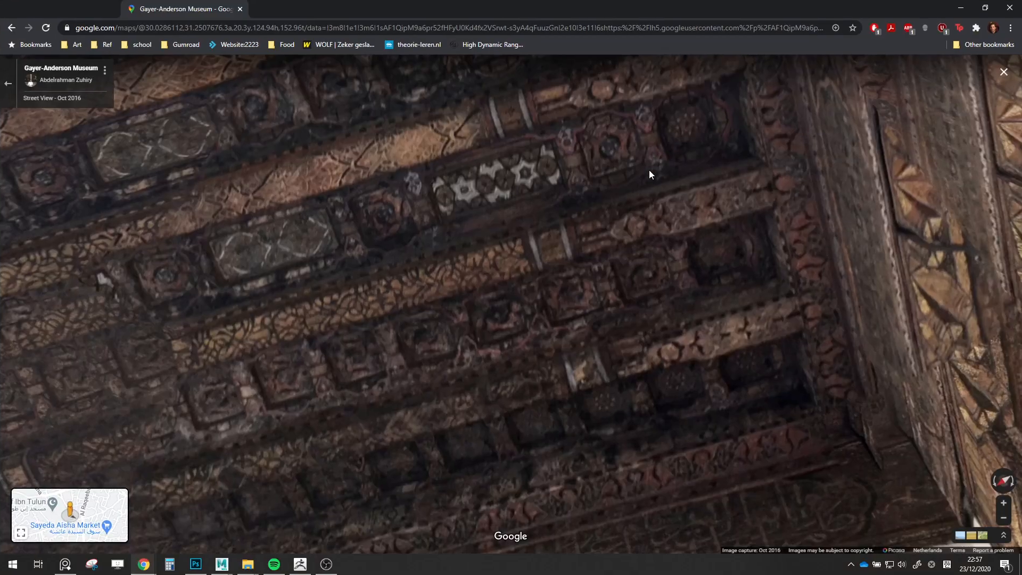
drag(650, 173, 465, 242)
scroll(465, 242, up, 2)
drag(391, 225, 947, 345)
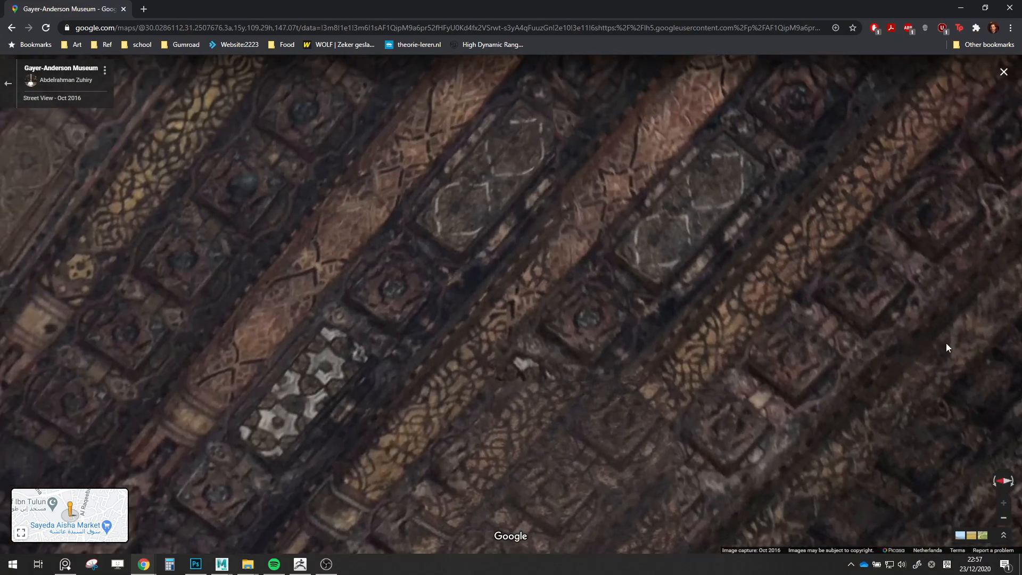
drag(349, 278, 369, 306)
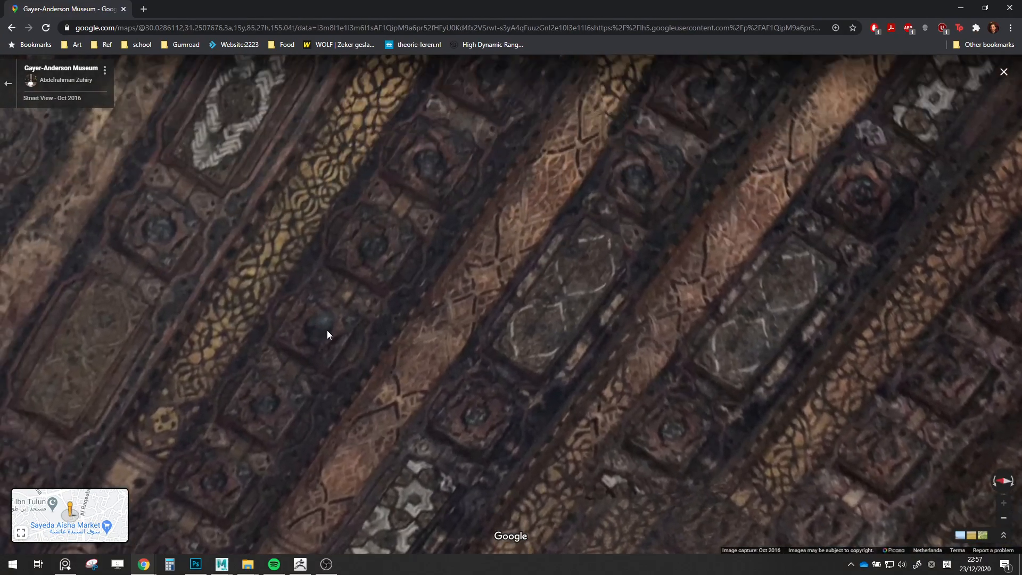
drag(327, 334, 391, 371)
key(alt+Tab)
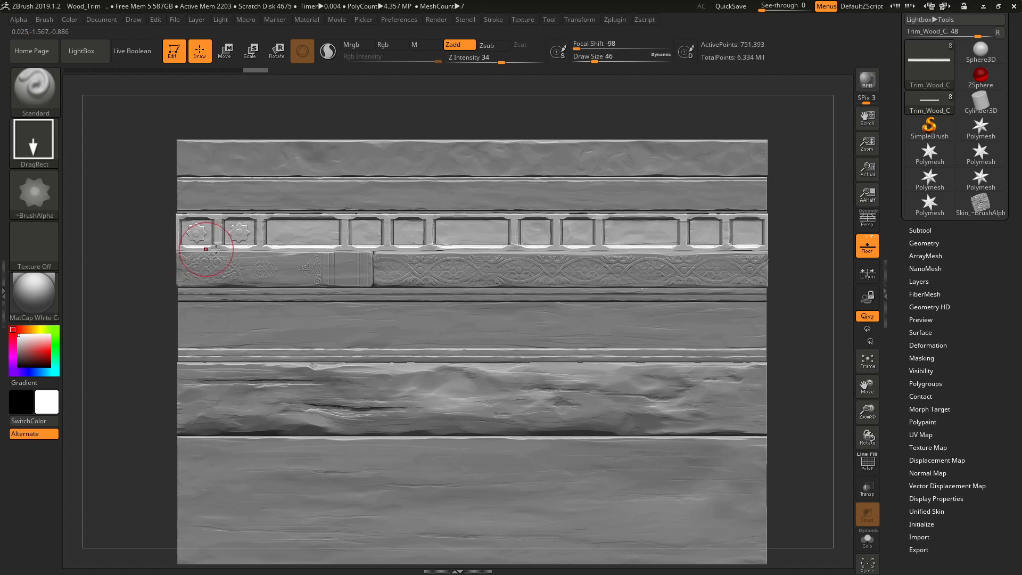
Back in ZBrush, try the star stamp in the first square panel after the first long panel
ctrl+right_drag(307, 237, 381, 242)
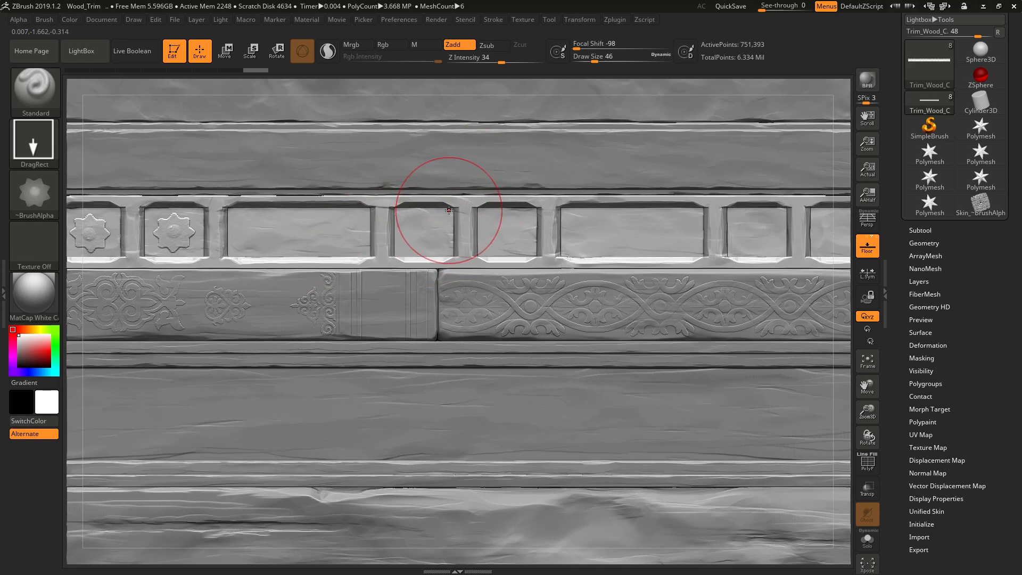
alt+right_drag(434, 195, 256, 170)
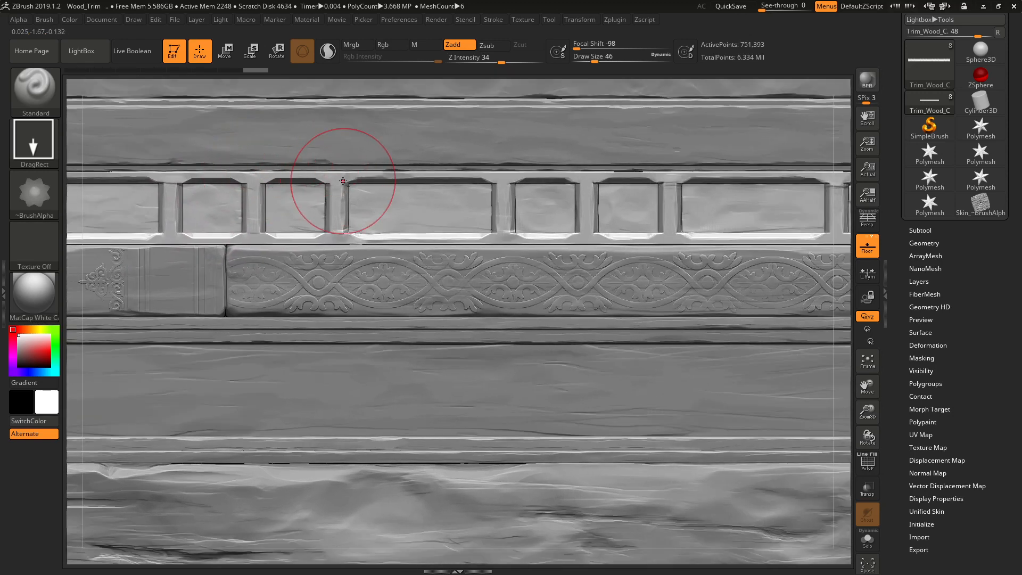
alt+right_drag(342, 171, 459, 216)
key(ctrl)
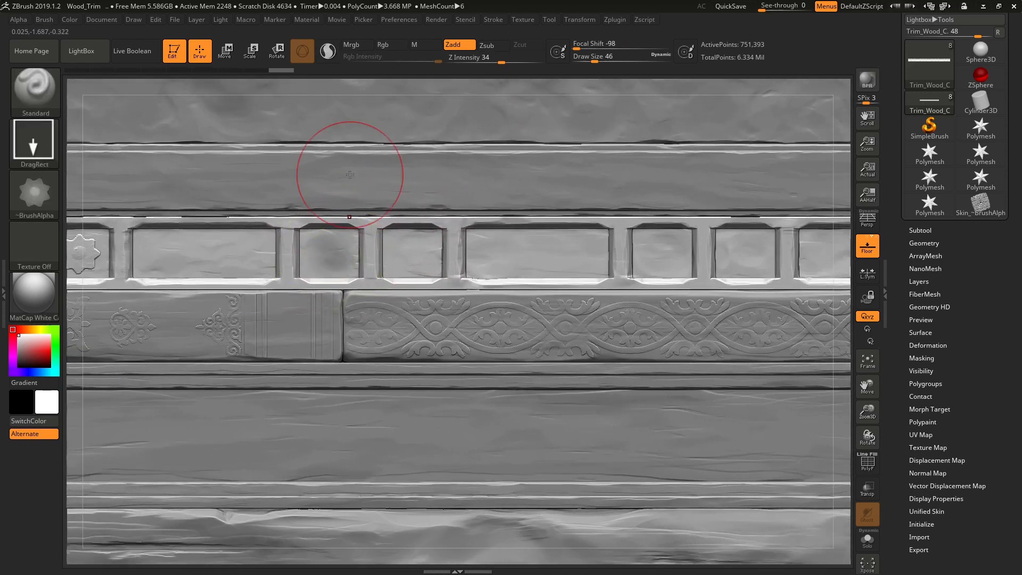
key(ctrl)
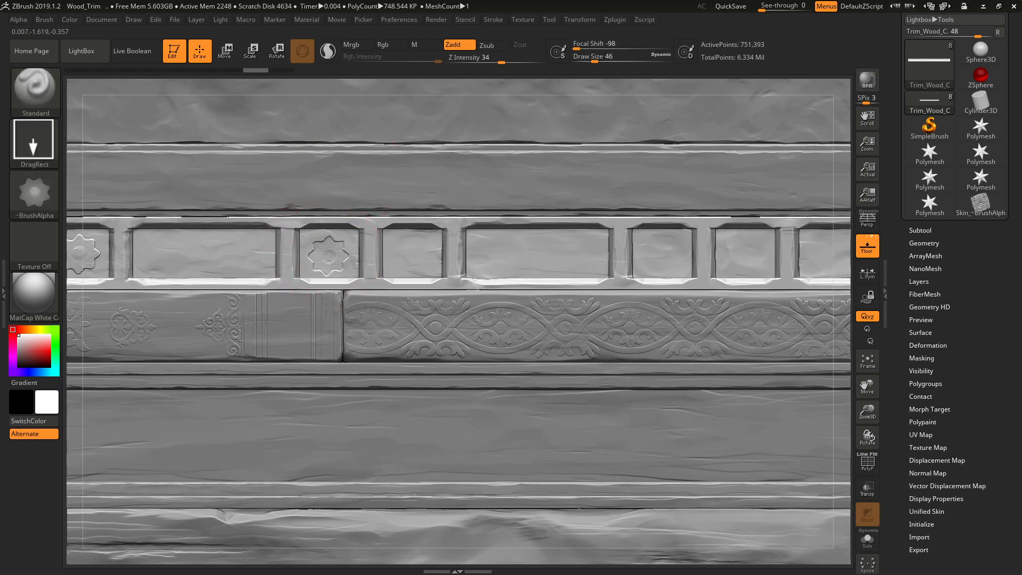
key(ctrl)
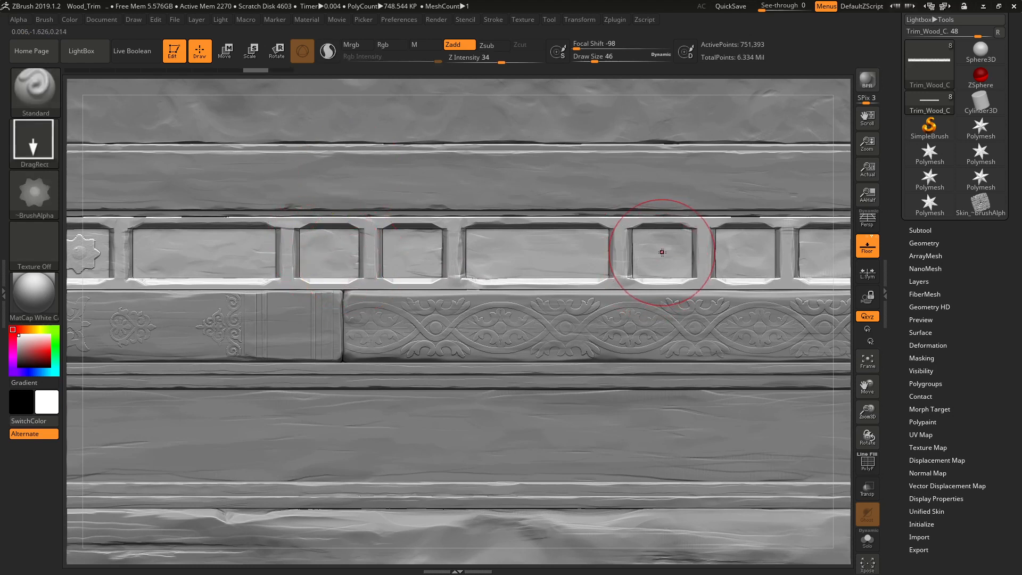
Try the star stamp in the first square panel after the second long panel and undo the attempts
drag(663, 255, 679, 291)
key(ctrl)
key(ctrl+z)
alt+right_drag(685, 271, 543, 287)
key(ctrl+z)
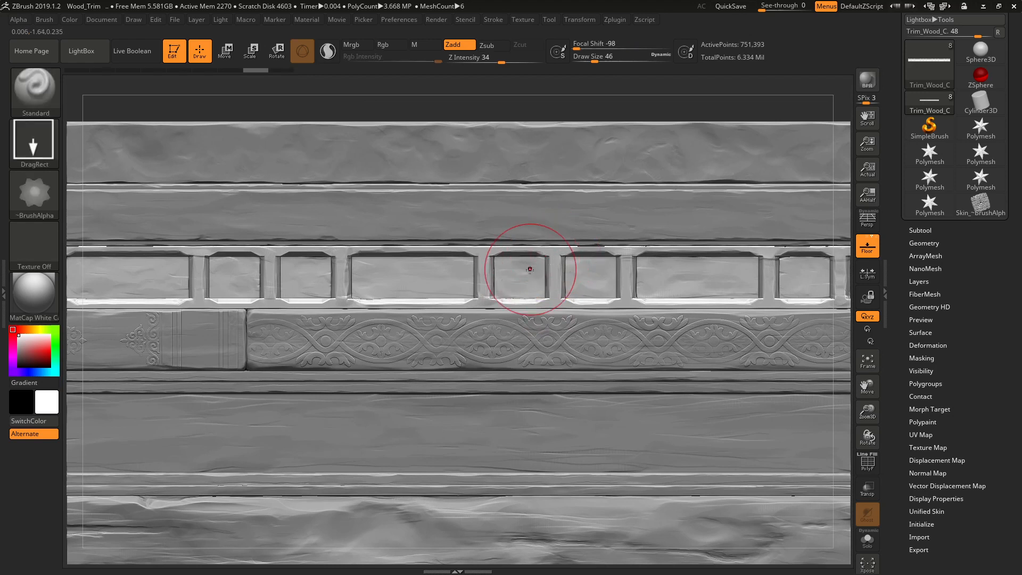
drag(519, 280, 534, 223)
key(ctrl+z)
key(ctrl+z)
key(ctrl+z)
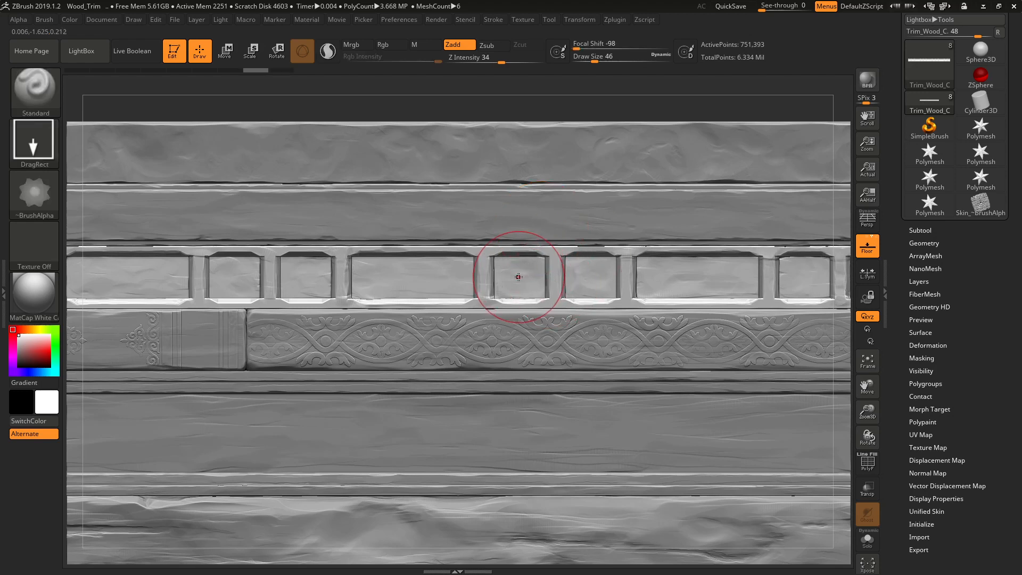
Stamp a star rosette in each of the two square panels between the second and third long panels
drag(519, 277, 530, 241)
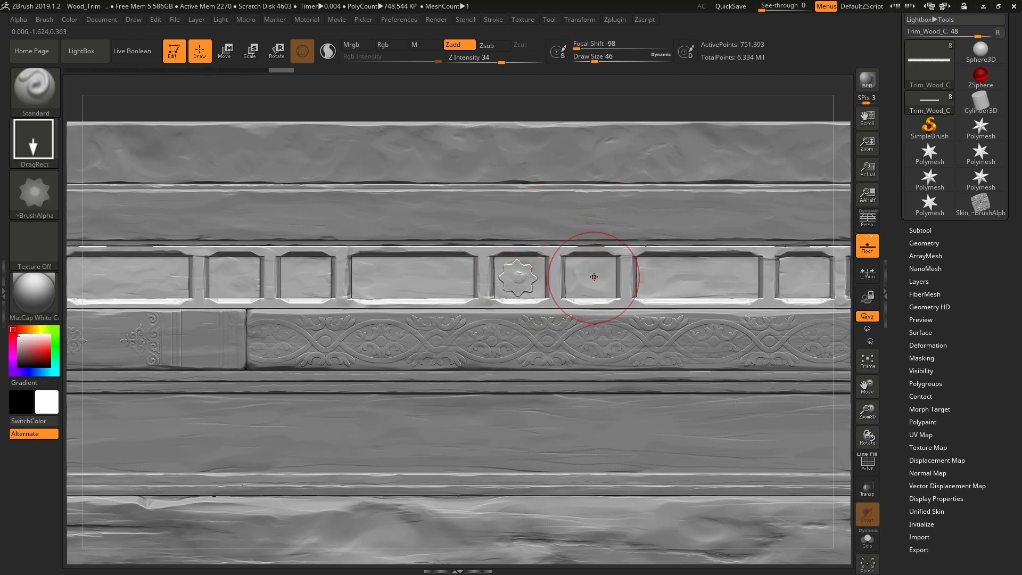
drag(594, 277, 579, 312)
key(ctrl+z)
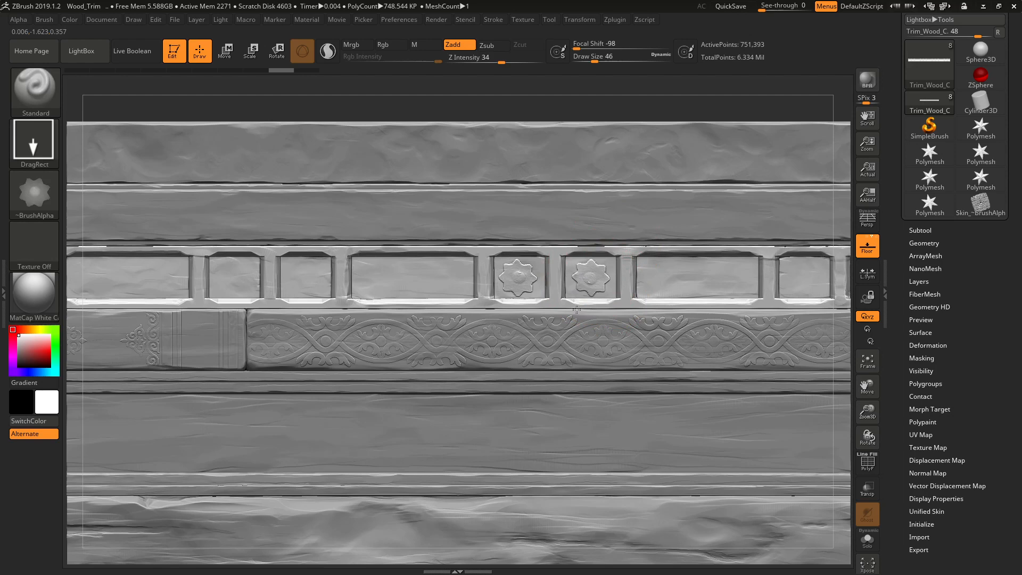
alt+right_drag(782, 274, 473, 270)
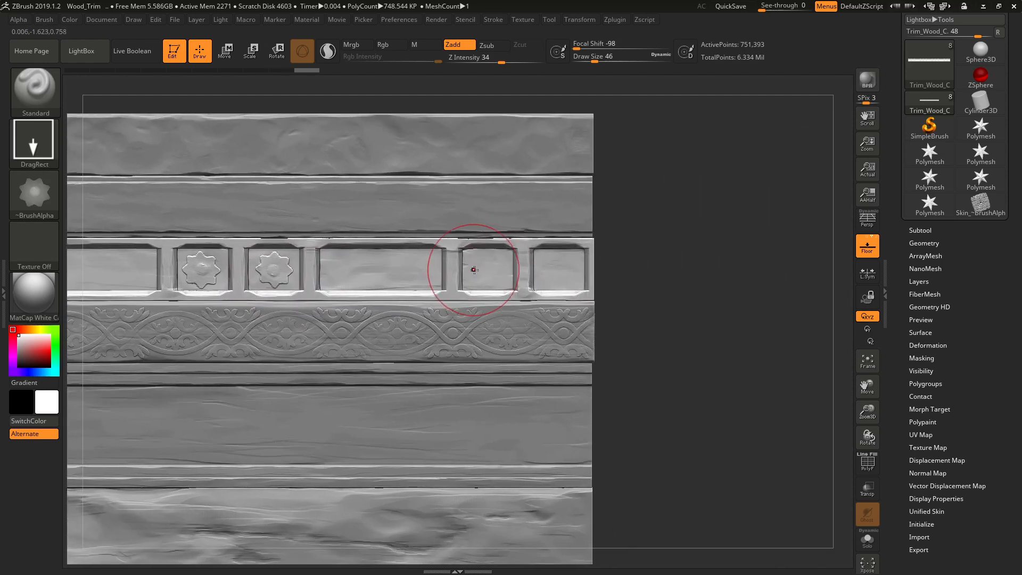
mouse_move(488, 270)
mouse_down()
mouse_move(450, 257)
mouse_move(480, 269)
mouse_up()
key(ctrl+z)
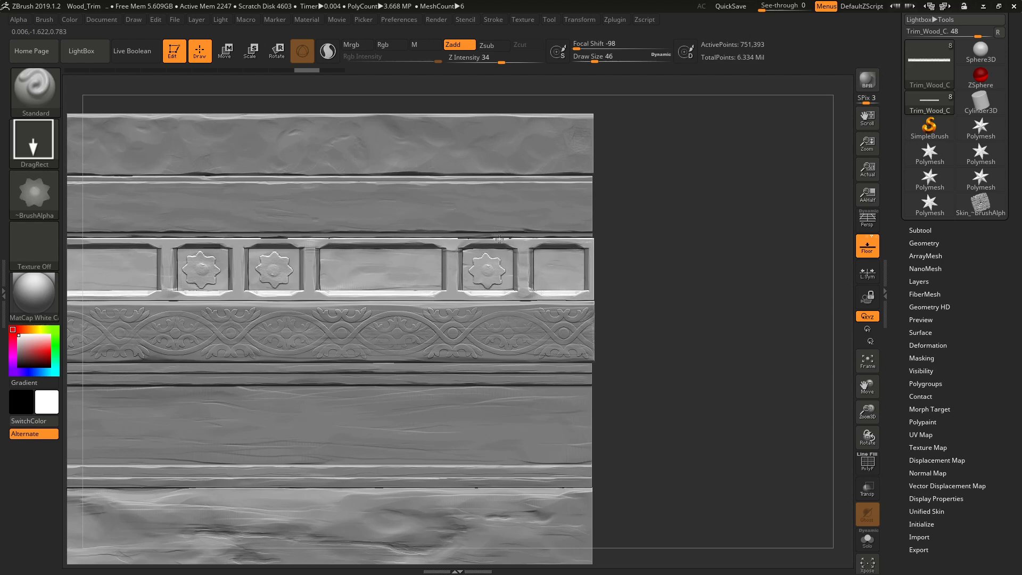
drag(499, 239, 488, 269)
key(ctrl+z)
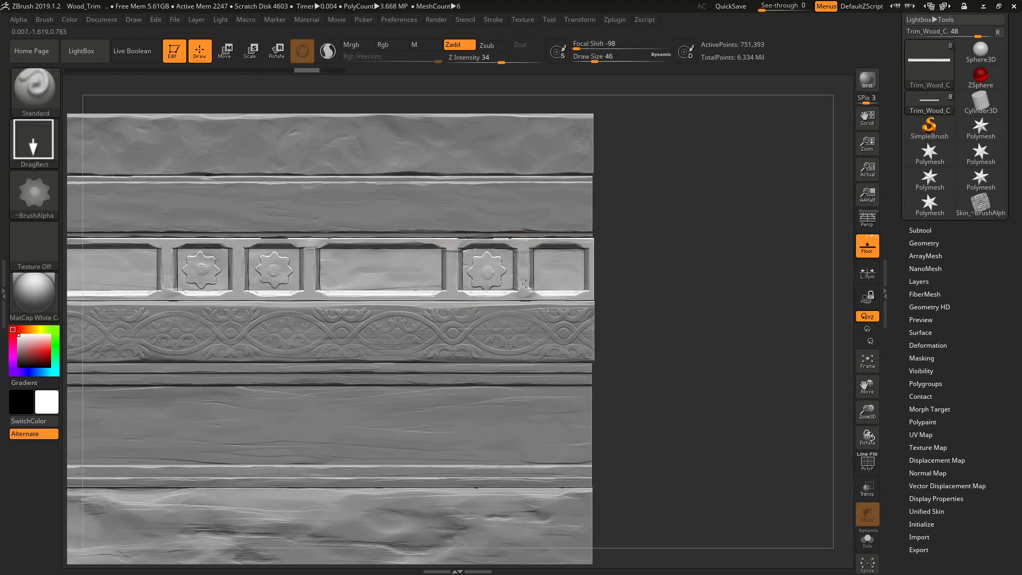
drag(526, 285, 526, 284)
key(ctrl+z)
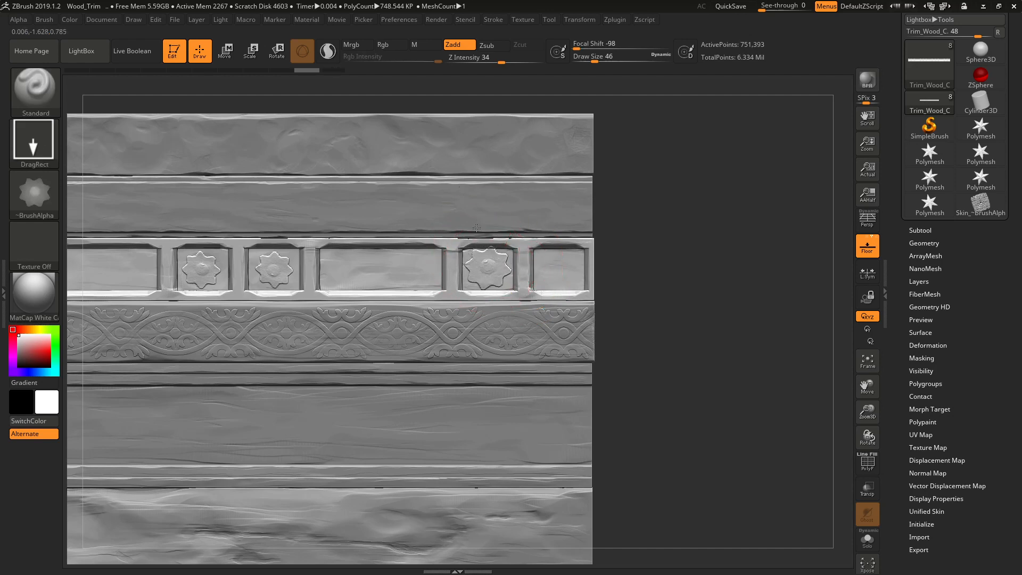
key(ctrl+z)
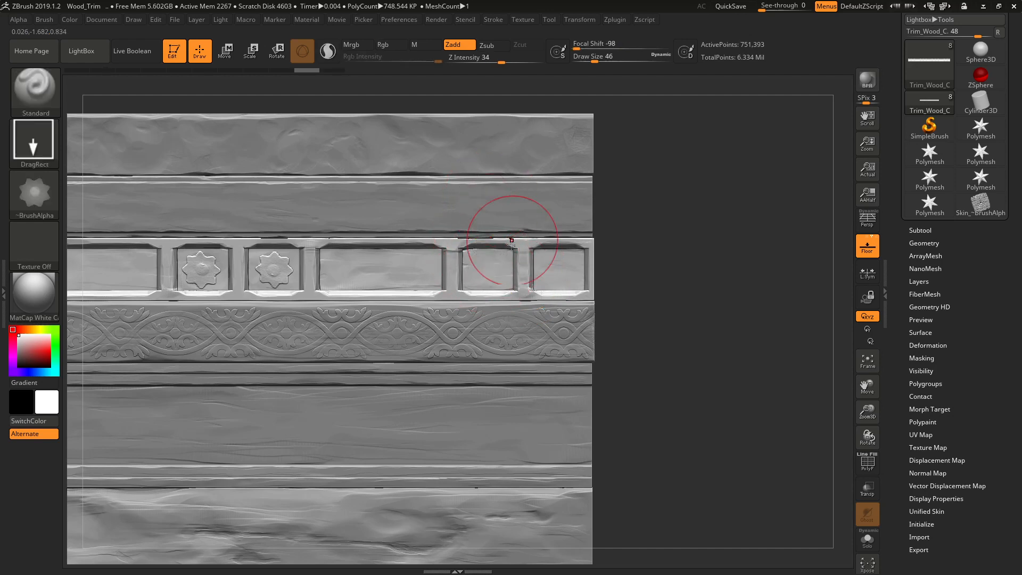
Stamp the eight-pointed star ornament into the centres of the two empty square panels at the right end of the carved frieze
drag(486, 270, 500, 249)
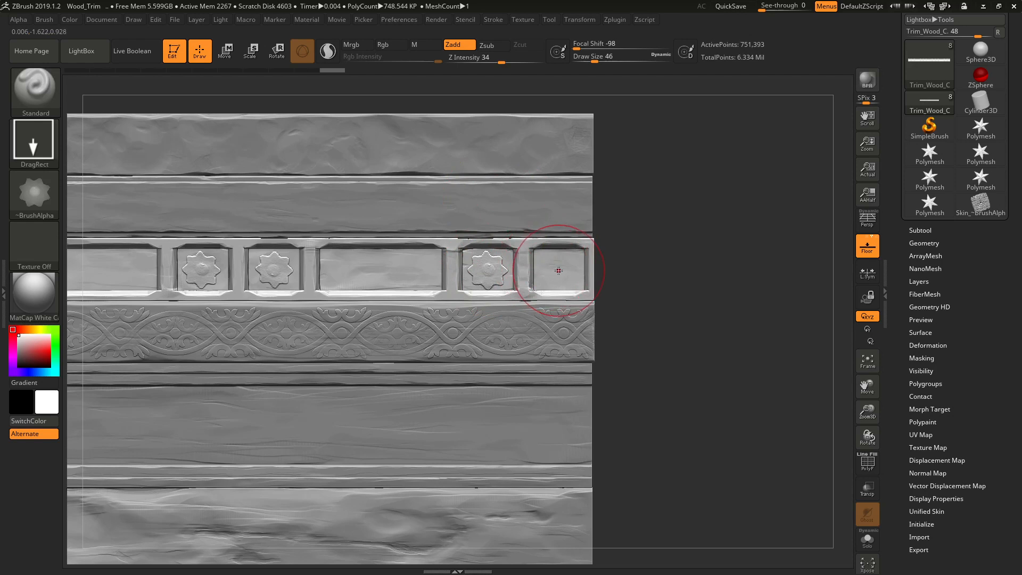
key(ctrl+z)
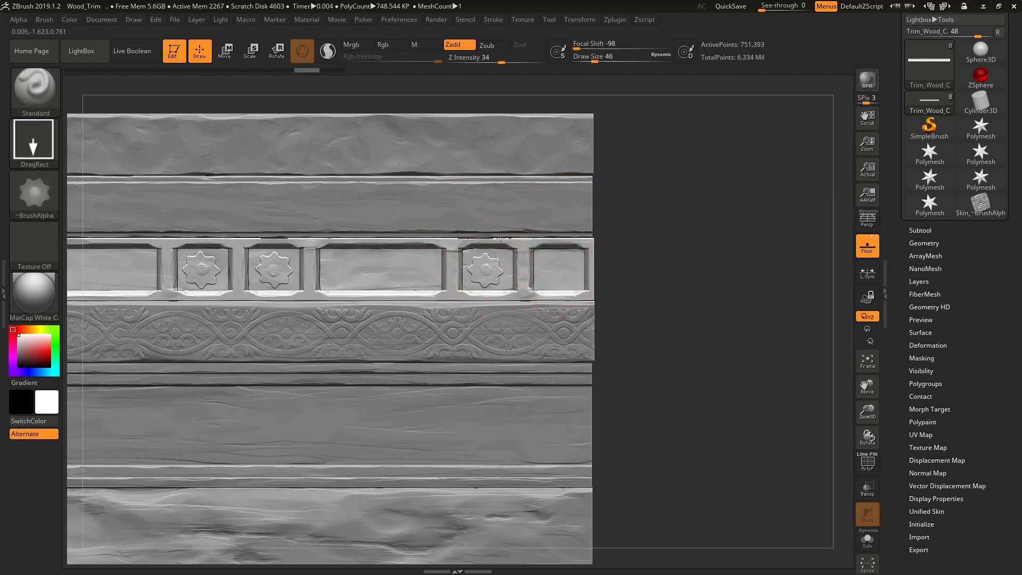
drag(501, 238, 500, 236)
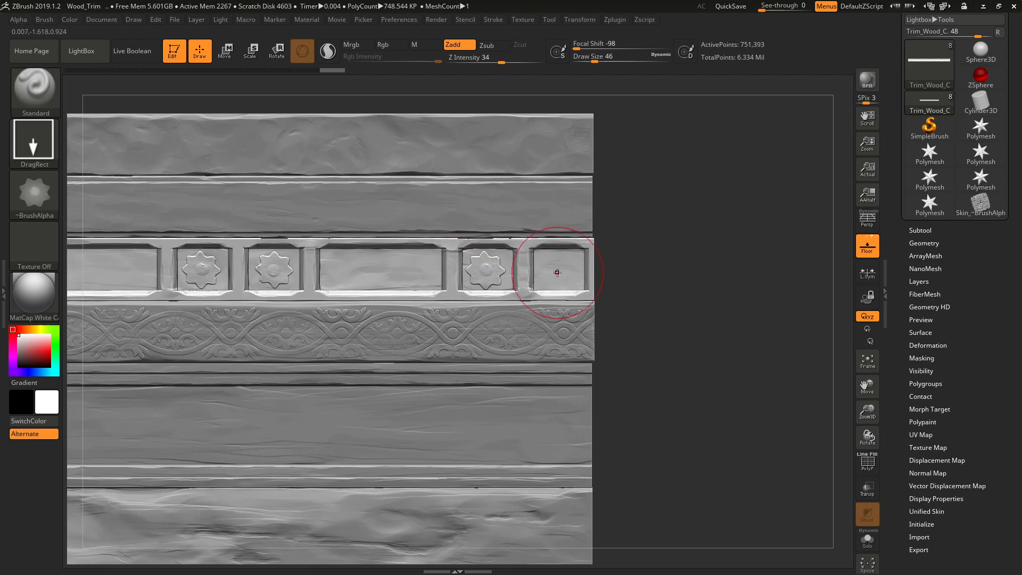
drag(556, 301, 541, 302)
alt+right_drag(545, 297, 447, 242)
alt+right_drag(360, 276, 475, 295)
alt+right_drag(413, 304, 393, 277)
mouse_move(394, 277)
mouse_down()
mouse_move(413, 234)
mouse_move(388, 239)
mouse_move(378, 228)
mouse_up()
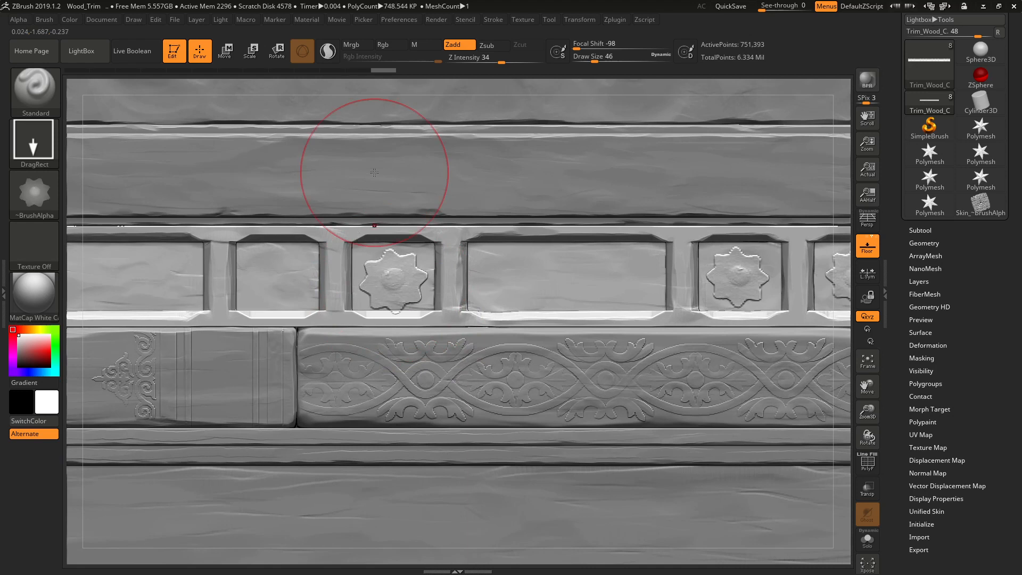
key(ctrl+z)
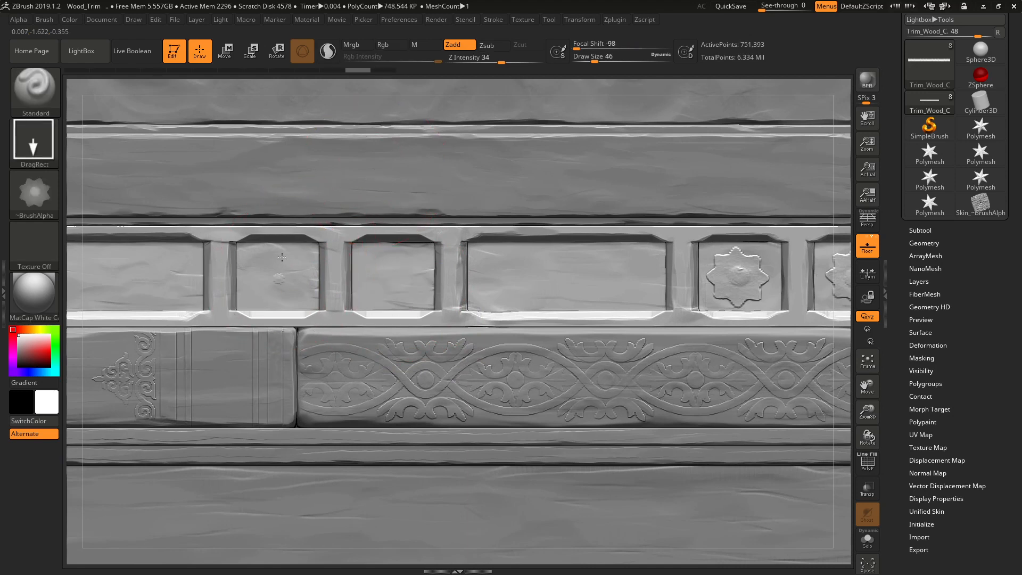
drag(278, 275, 302, 224)
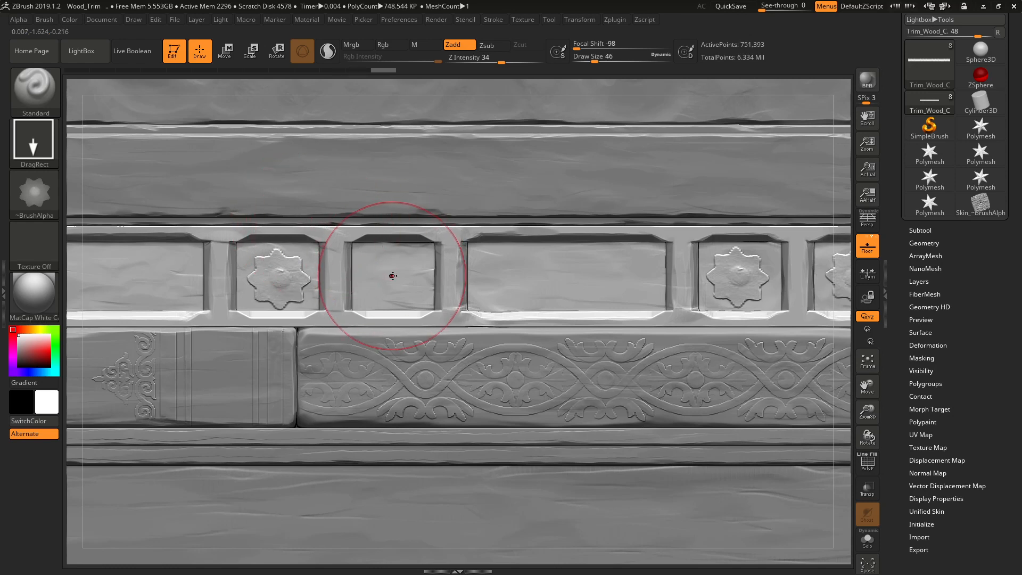
mouse_move(393, 275)
mouse_down()
mouse_move(380, 334)
mouse_move(368, 331)
mouse_up()
key(ctrl+z)
key(ctrl+z)
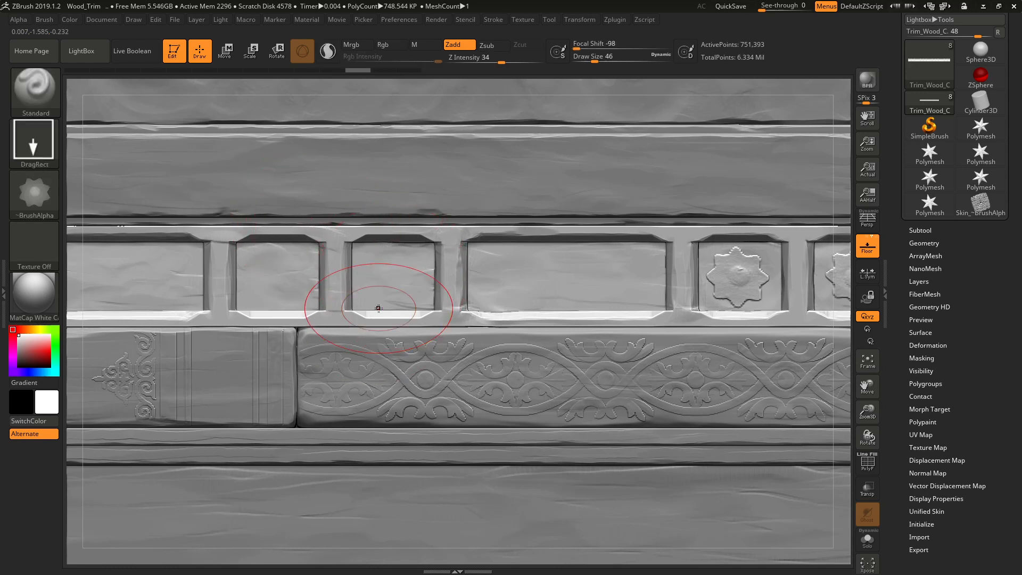
drag(392, 275, 379, 331)
key(ctrl+z)
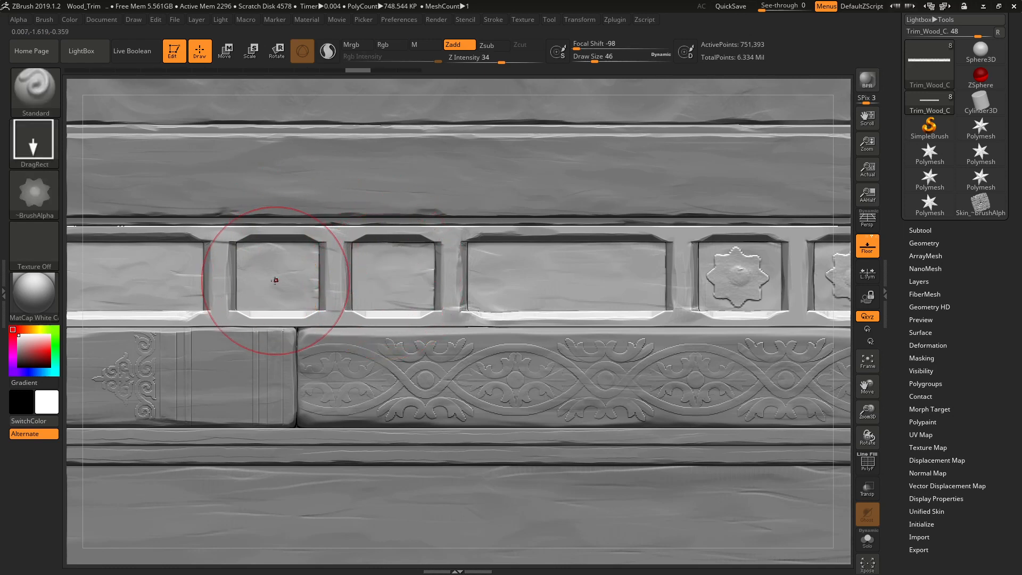
Stamp the star ornament into the centres of the remaining pair of empty square panels above the carved scroll band
drag(274, 278, 219, 257)
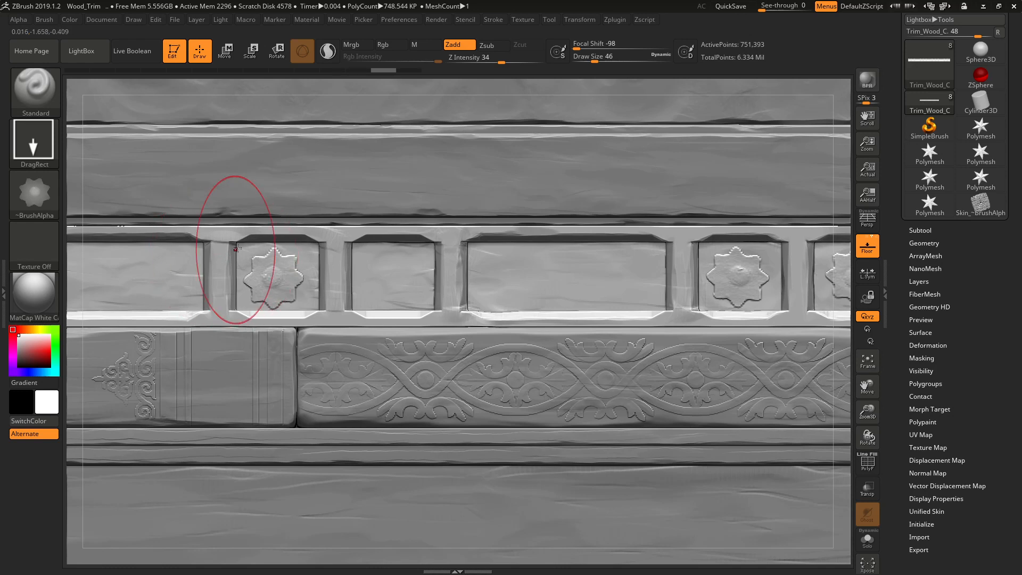
drag(392, 276, 370, 331)
key(ctrl+z)
Reduce the brush draw size to 22
ctrl+right_drag(435, 265, 365, 196)
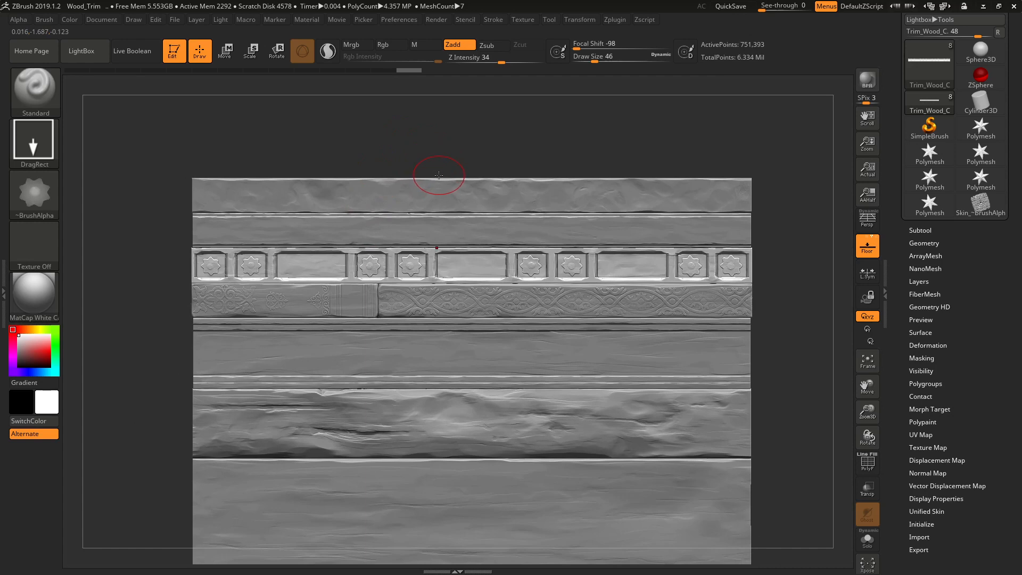
ctrl+right_drag(480, 221, 490, 250)
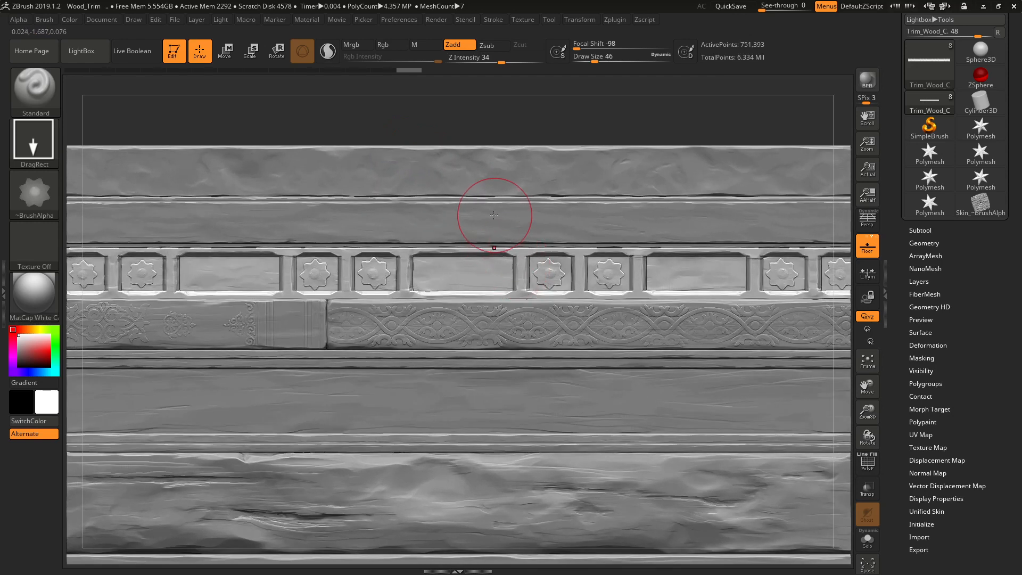
key(bracketleft)
key(bracketleft)
key(bracketleft)
key(bracketleft)
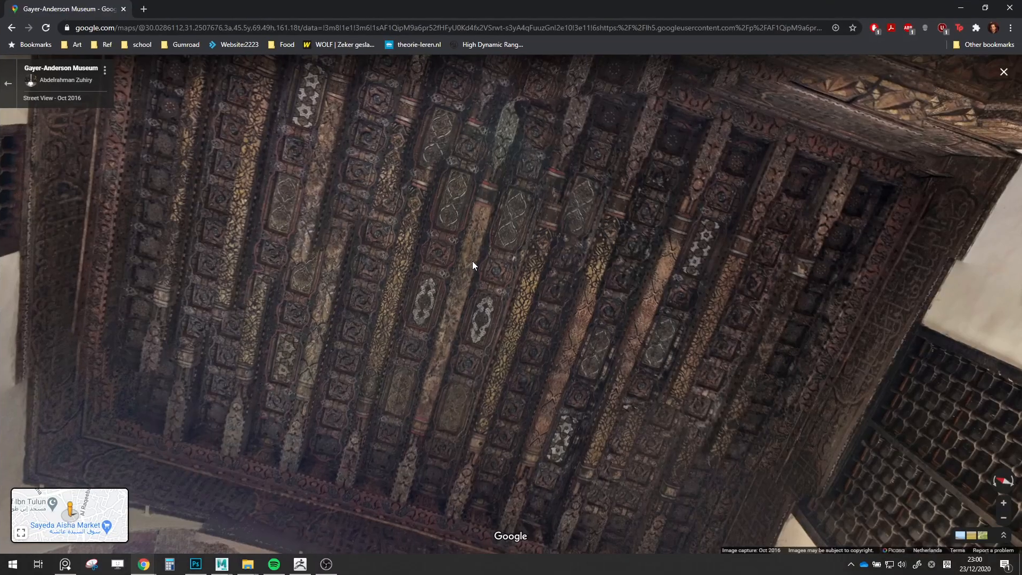
Consult the museum ceiling photo in the browser, and preview CG (568).png from the ornament (6) folder in File Explorer
scroll(472, 261, up, 3)
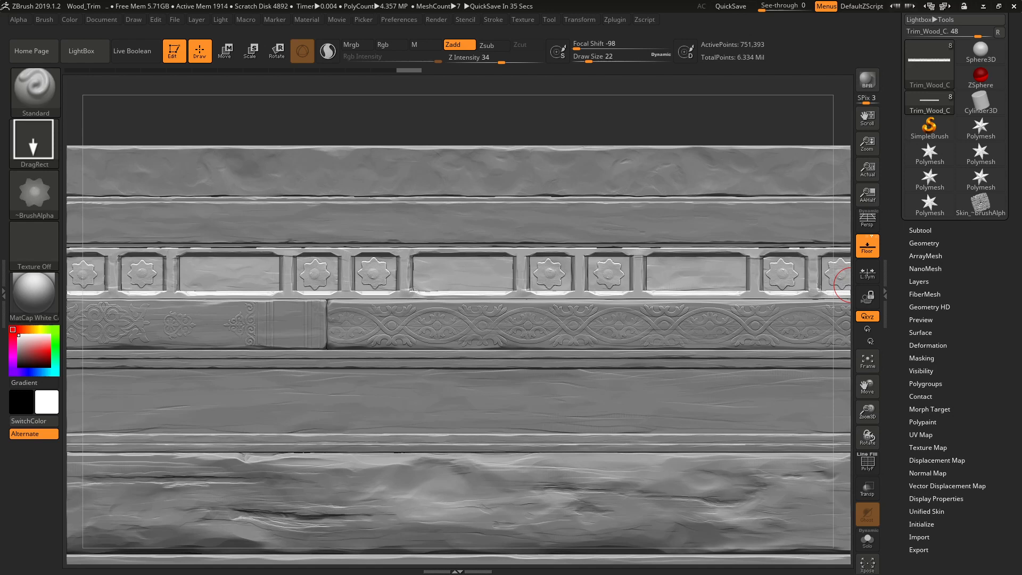
key(alt+Tab)
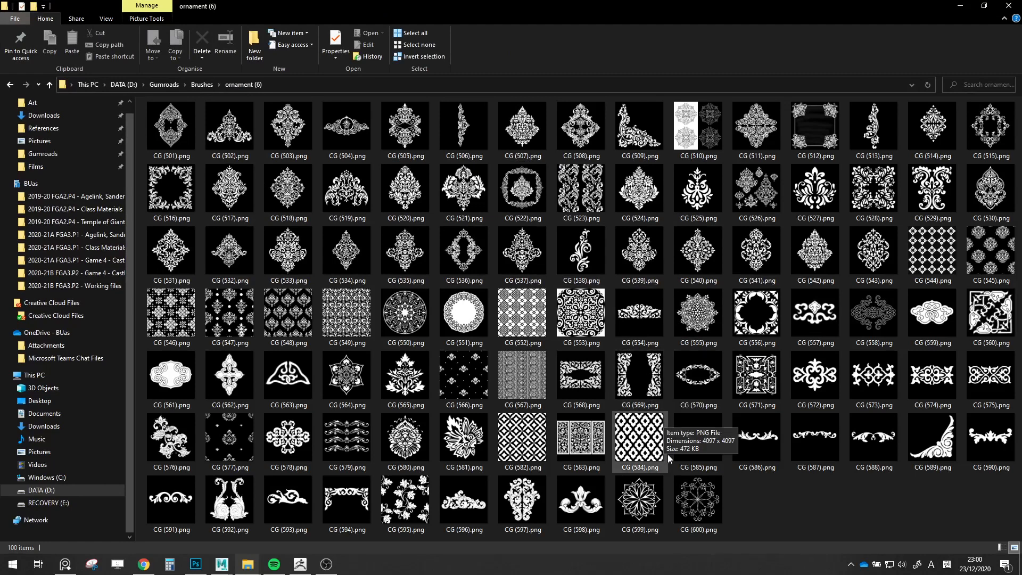
double_click(582, 384)
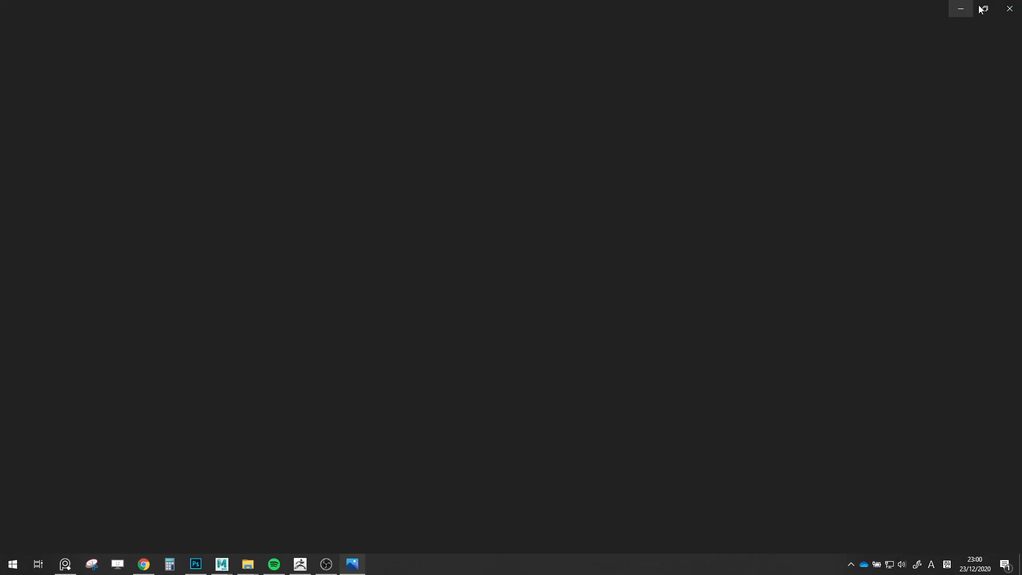
click(1010, 9)
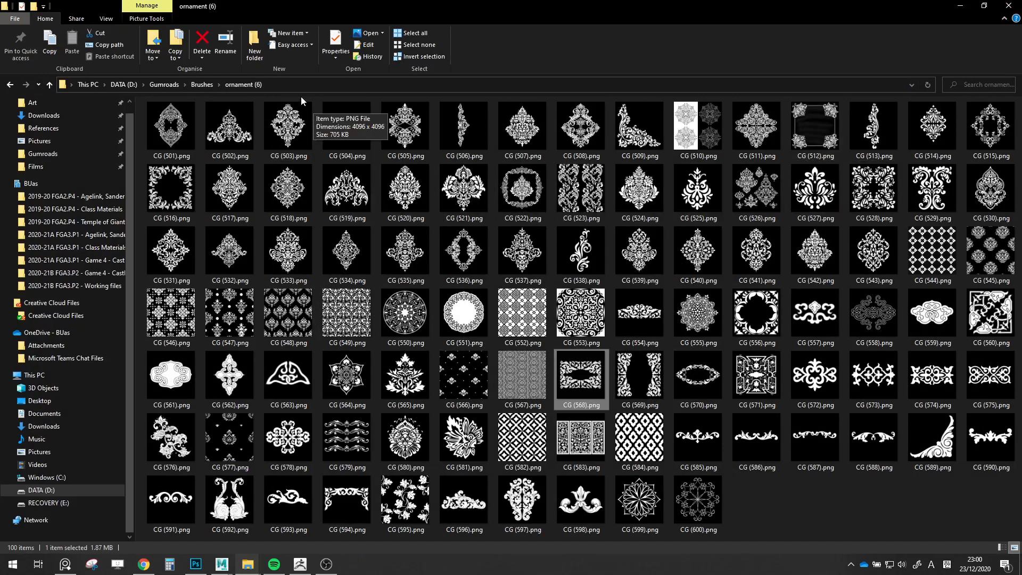
Look through the ornament (5), ornament (4) and ornament (2) folders in Brushes for an alpha that suits the long panels
click(205, 84)
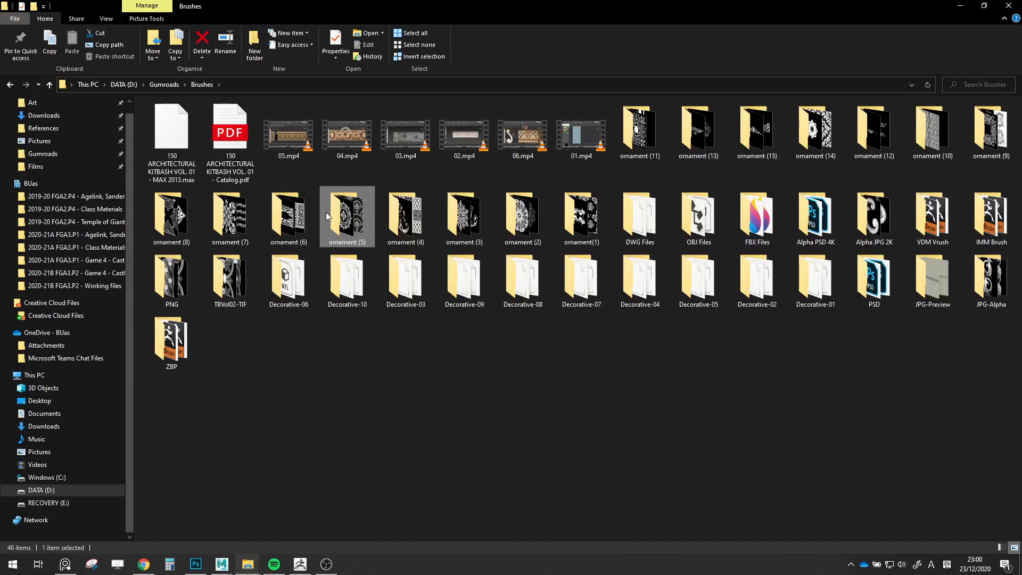
double_click(325, 213)
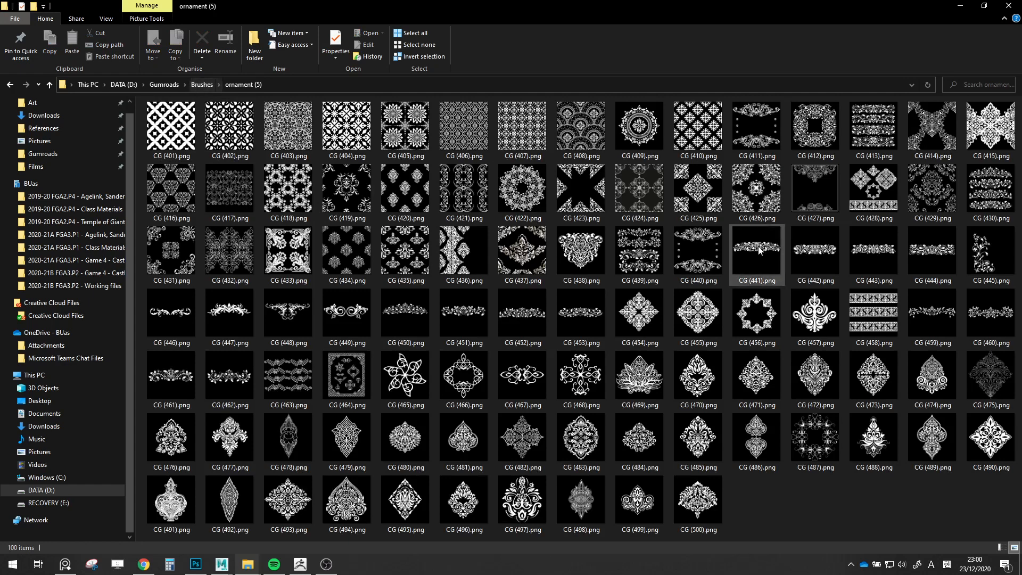
click(199, 85)
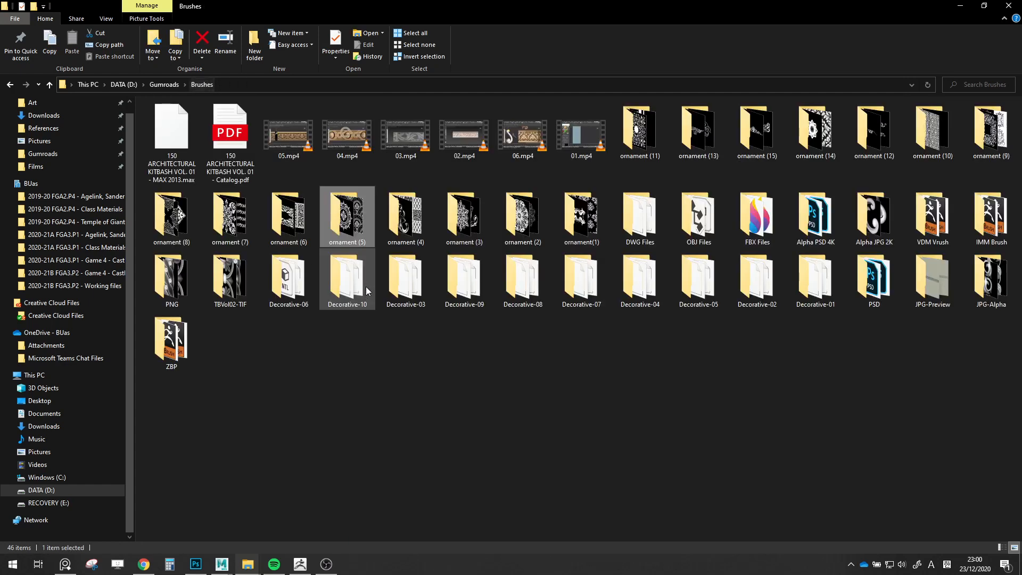
double_click(394, 221)
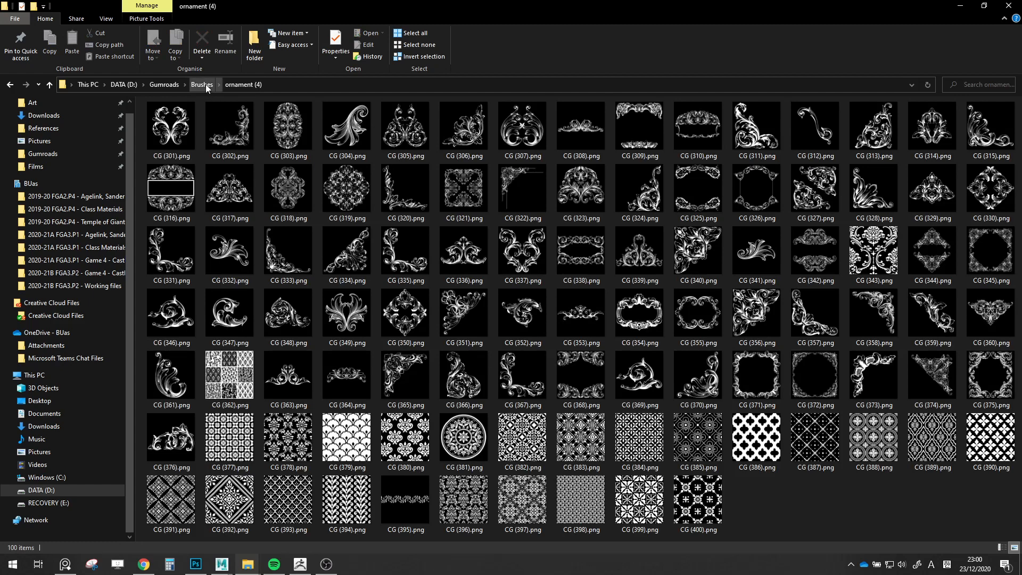
click(206, 84)
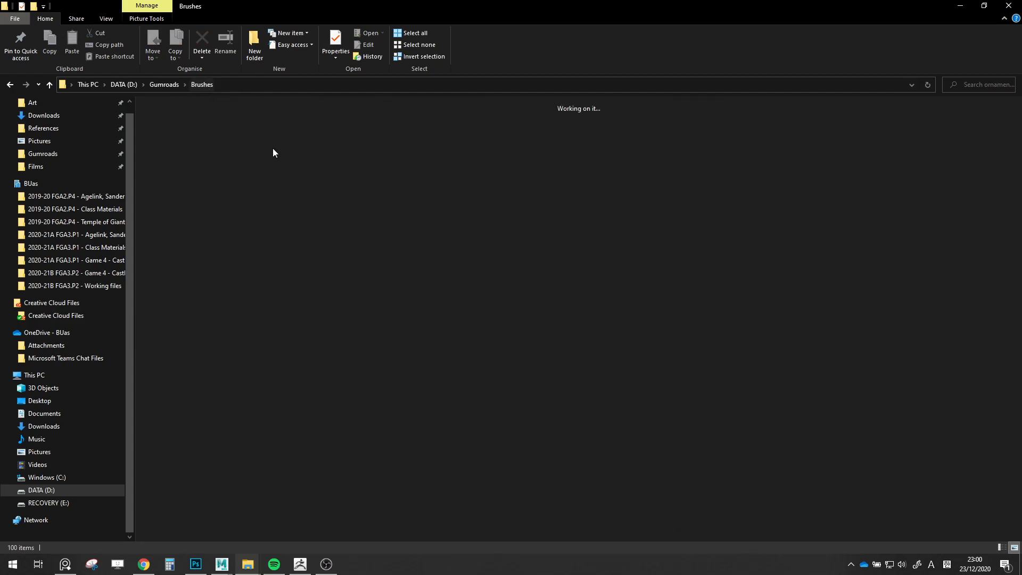
click(542, 229)
double_click(542, 229)
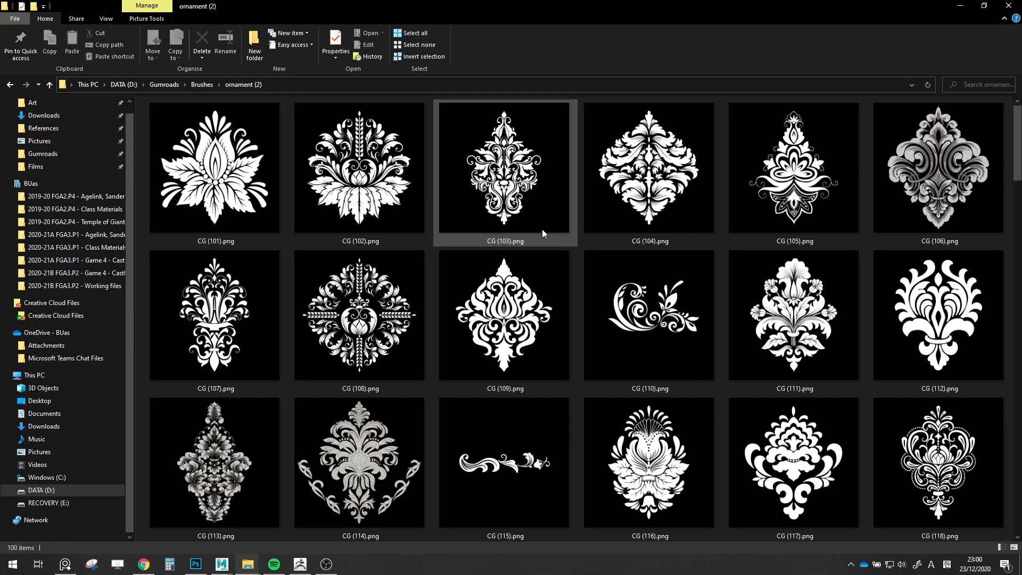
scroll(542, 229, down, 15)
scroll(542, 229, up, 5)
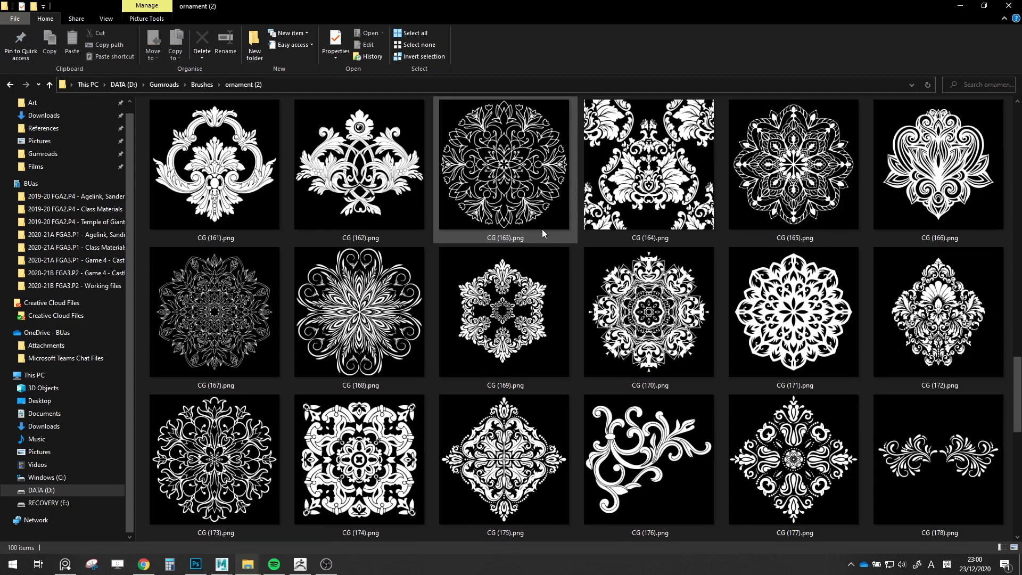
scroll(542, 229, down, 5)
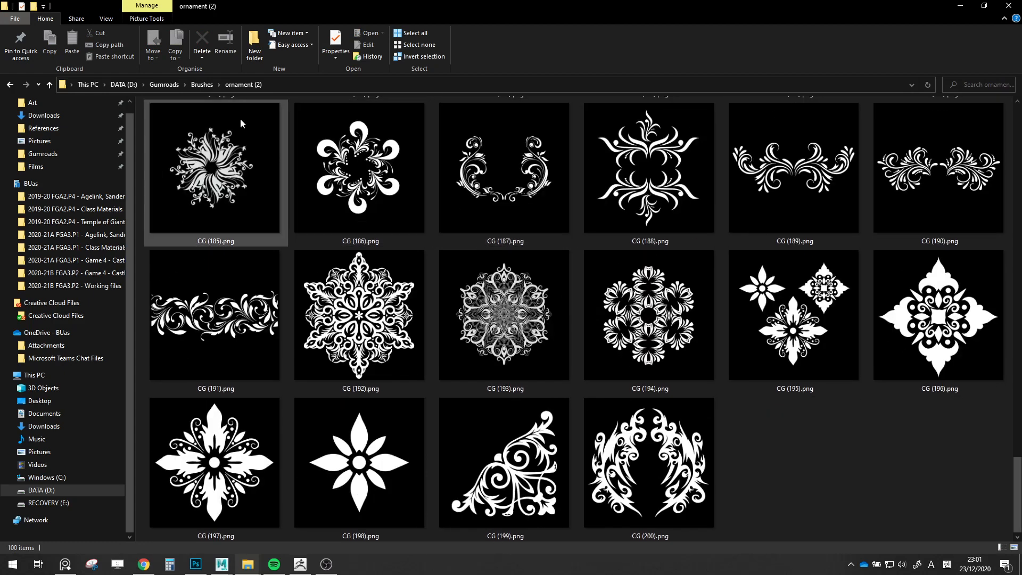
Look through the whole ornament(1) folder for a suitable alpha and open the ornament (8) folder
click(202, 84)
click(572, 224)
double_click(571, 224)
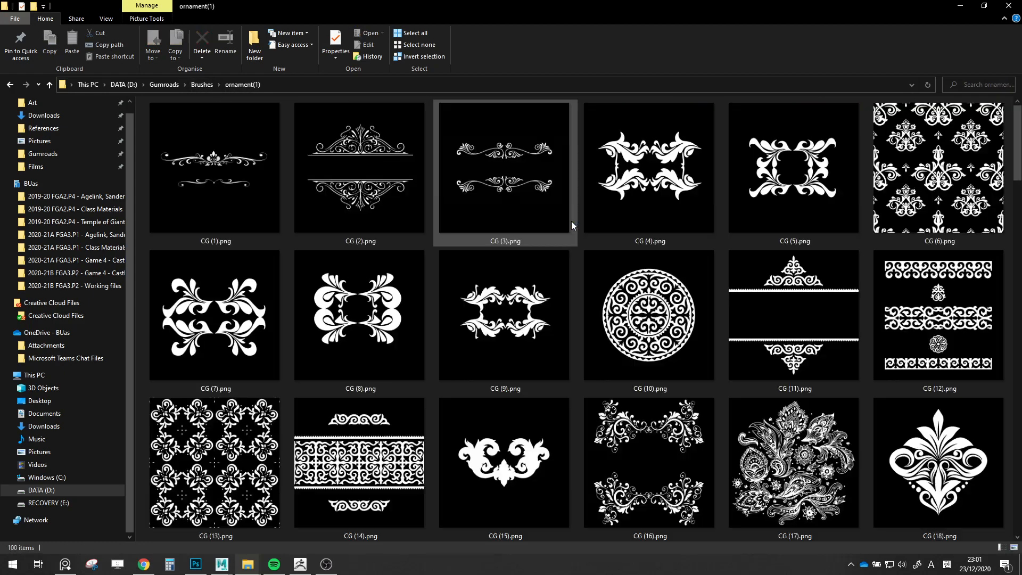
scroll(560, 238, down, 1)
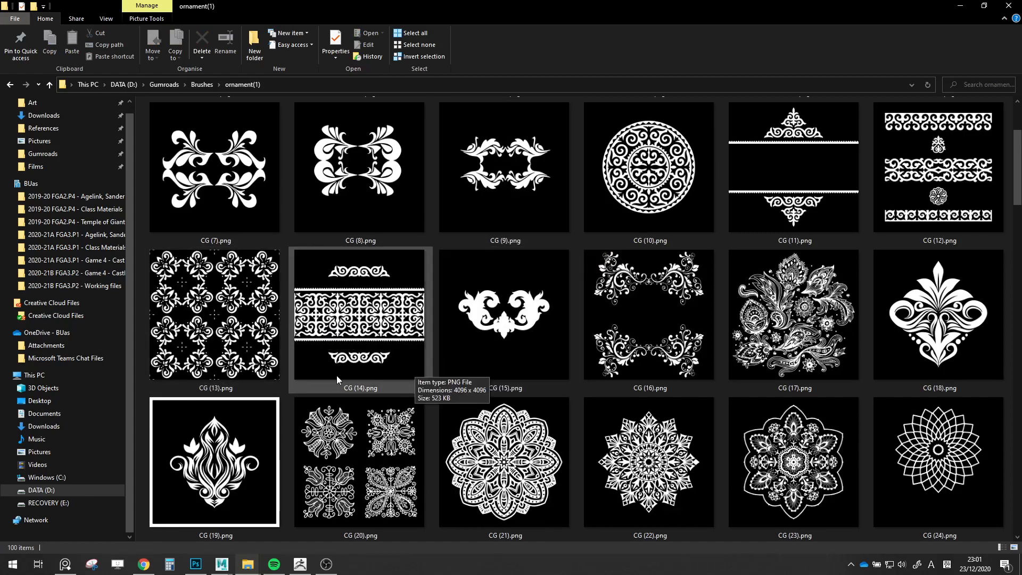
scroll(366, 310, down, 6)
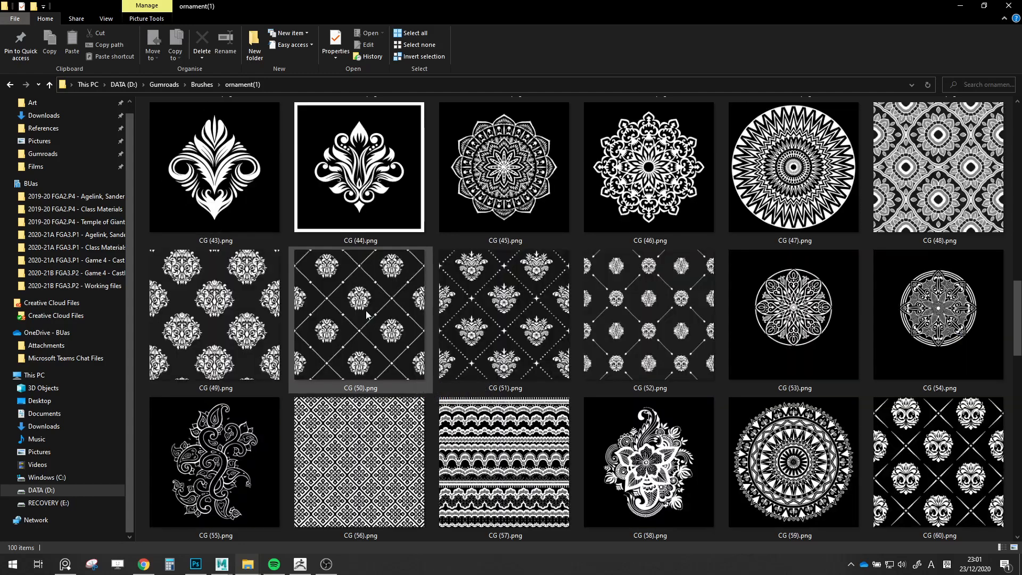
scroll(366, 311, down, 4)
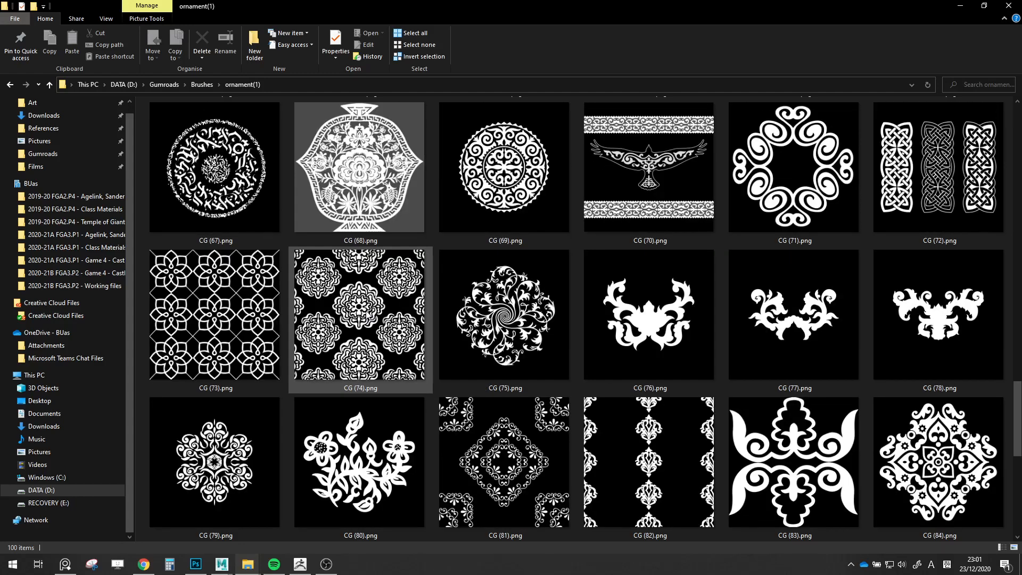
scroll(365, 311, down, 3)
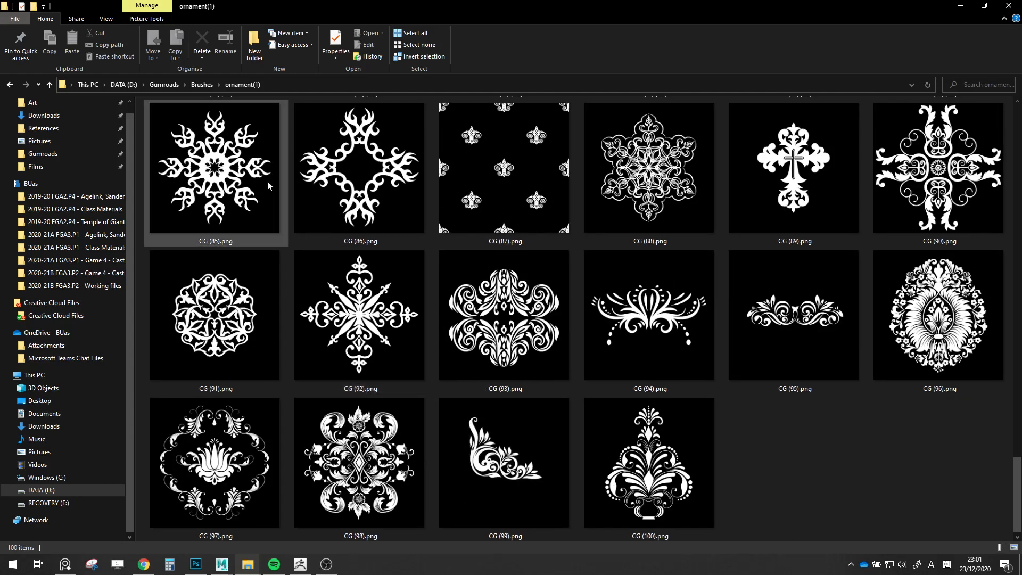
click(201, 85)
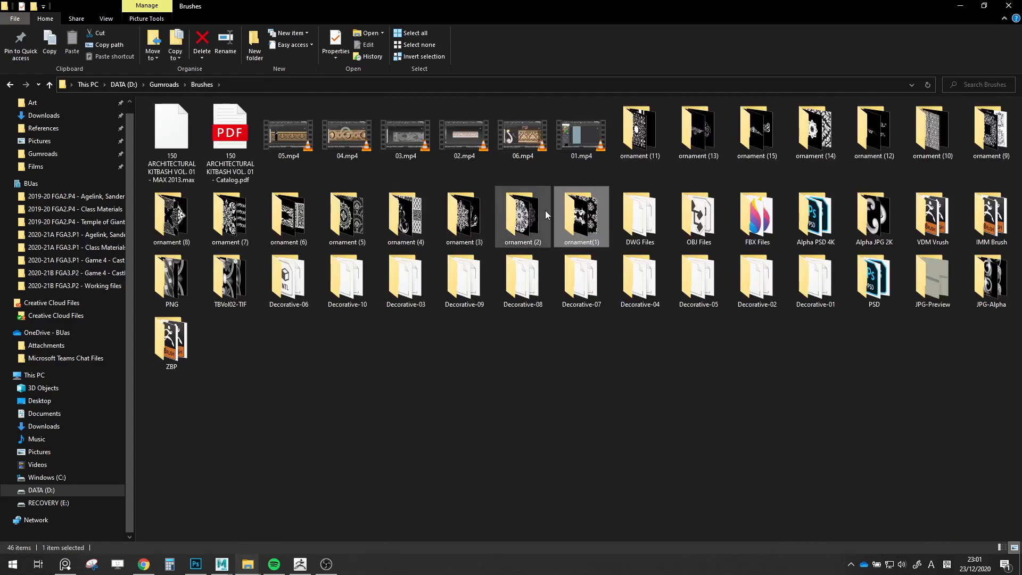
double_click(160, 228)
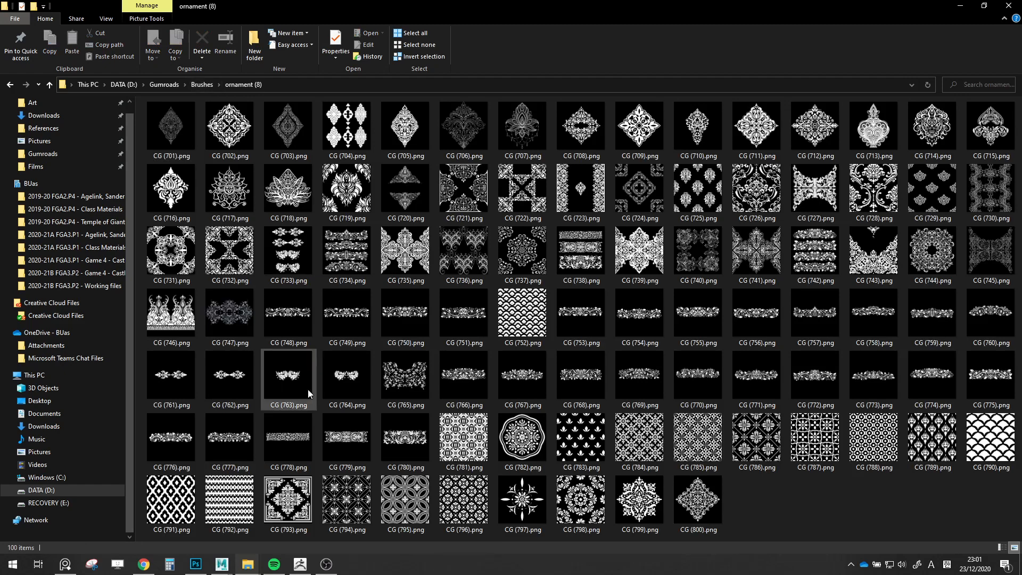
Page through the band ornaments in the ornament (8) folder from CG (780).png back to CG (754).png
double_click(404, 437)
scroll(545, 344, up, 3)
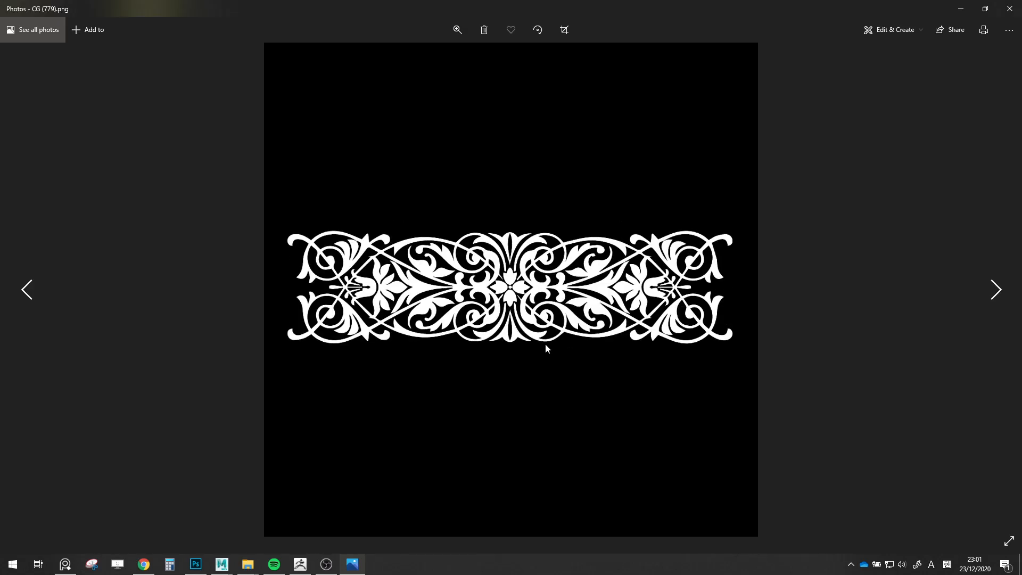
scroll(545, 343, up, 4)
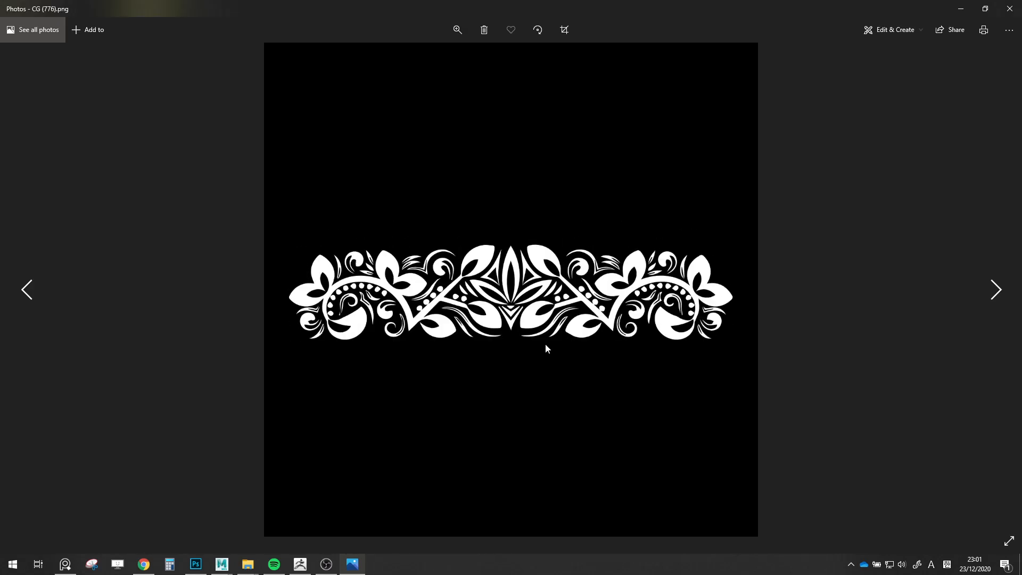
scroll(545, 349, up, 6)
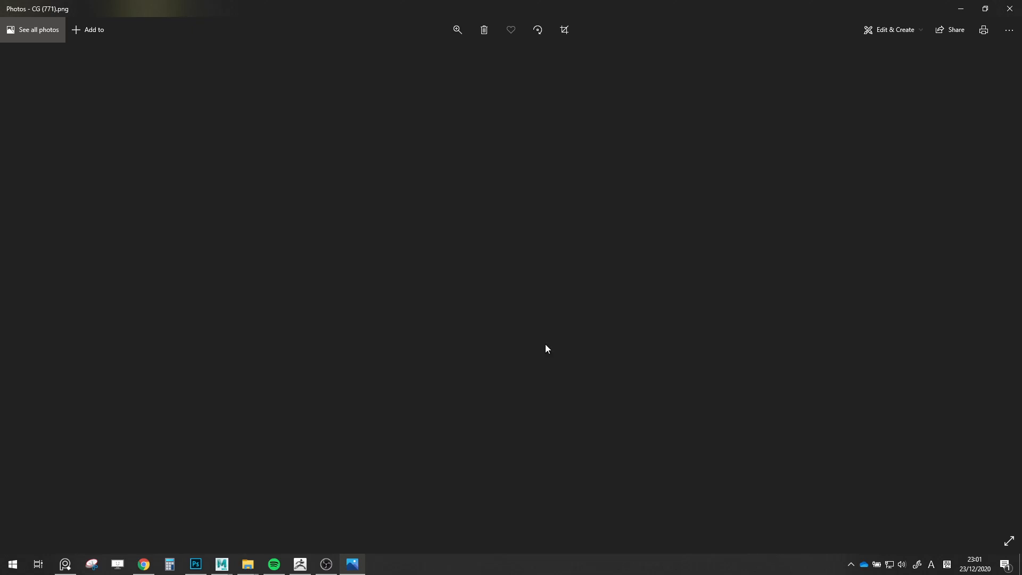
scroll(546, 346, up, 7)
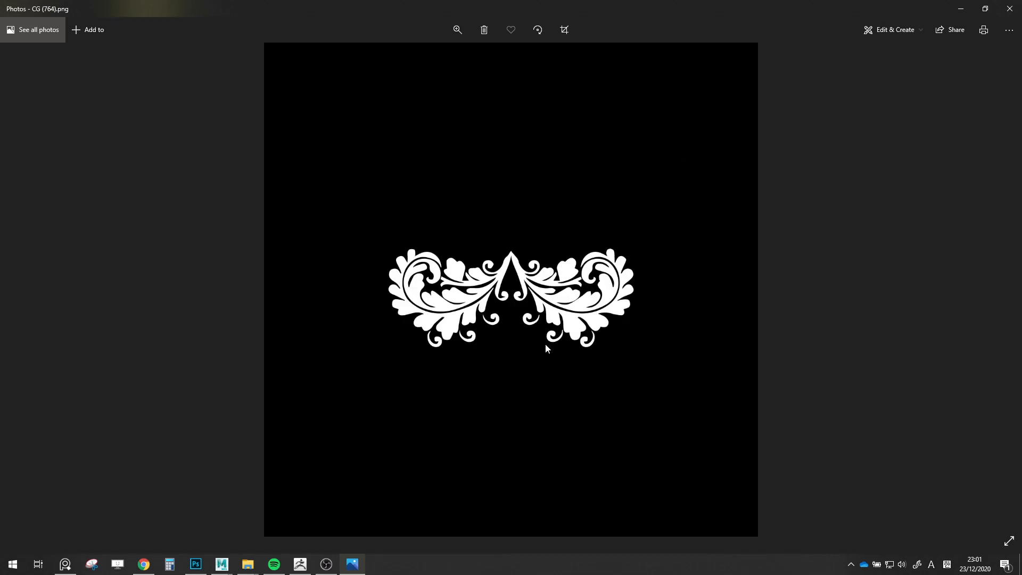
scroll(546, 349, up, 5)
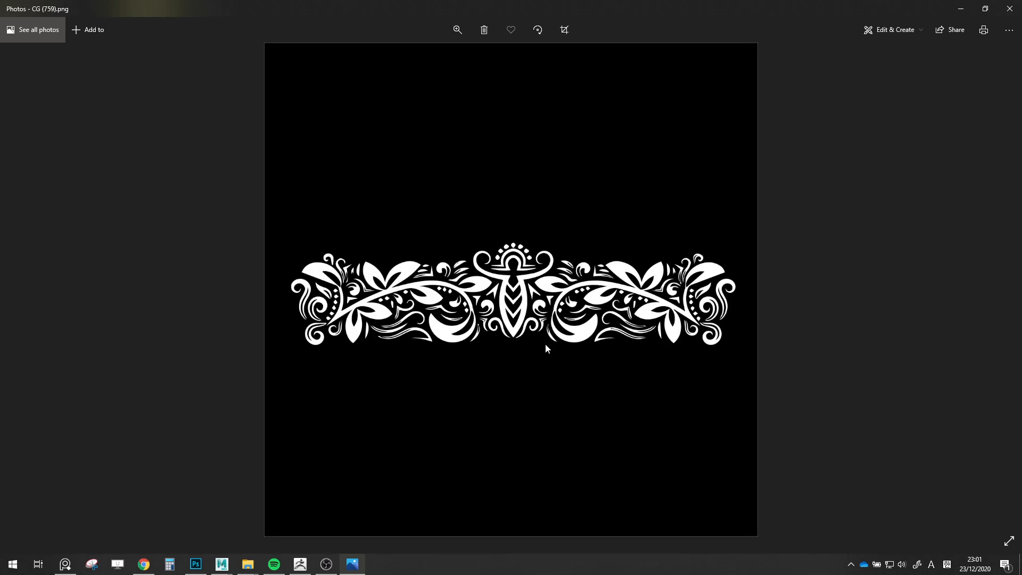
scroll(546, 348, up, 2)
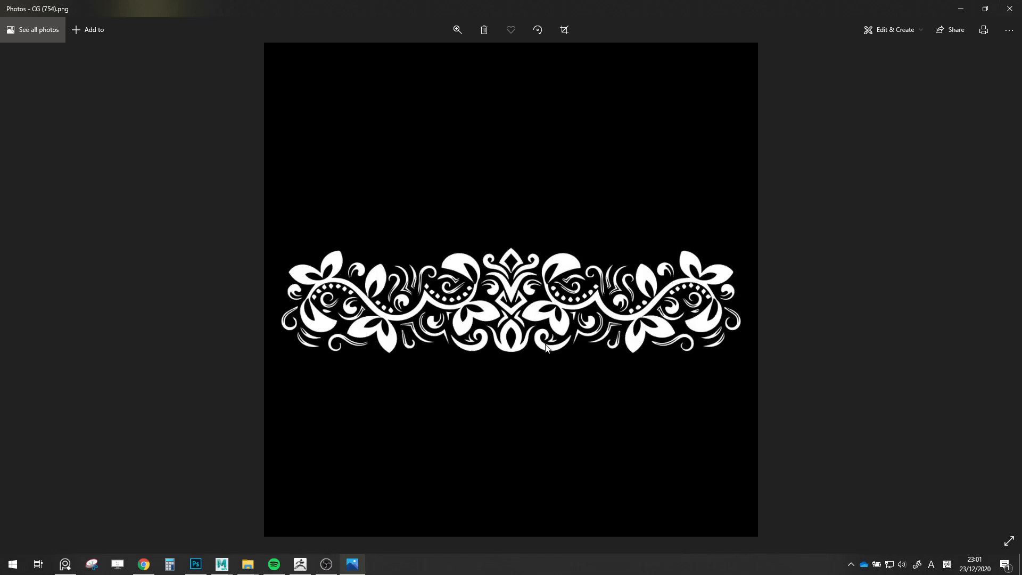
click(1010, 8)
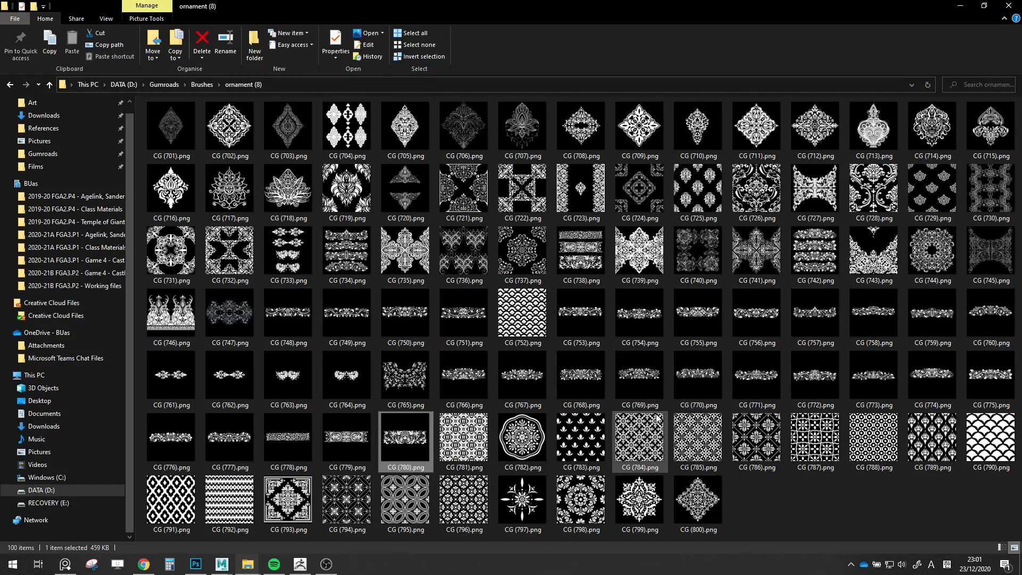
Preview CG (738).png with the three stacked ornament bands from the ornament (8) folder
double_click(563, 249)
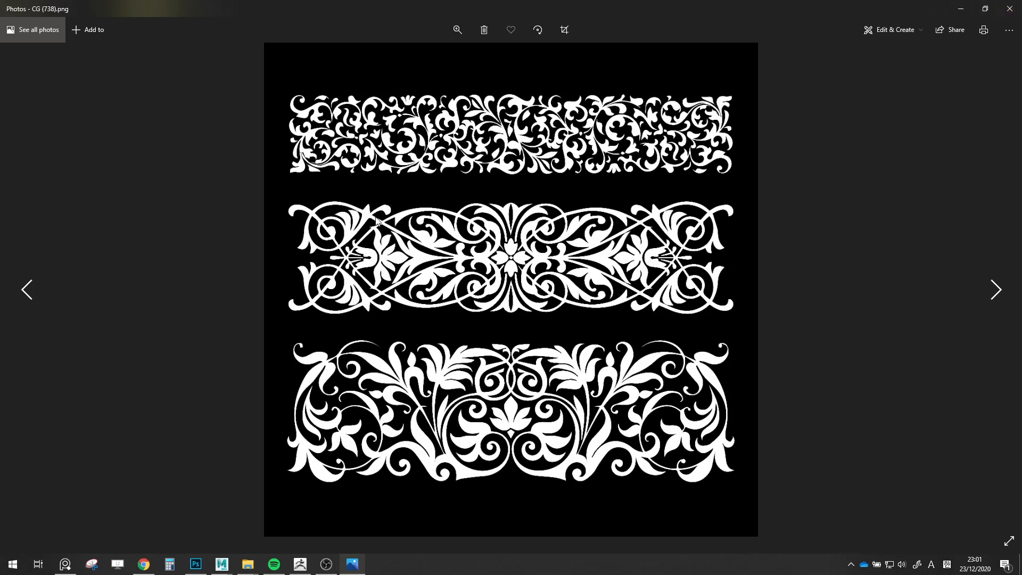
click(994, 7)
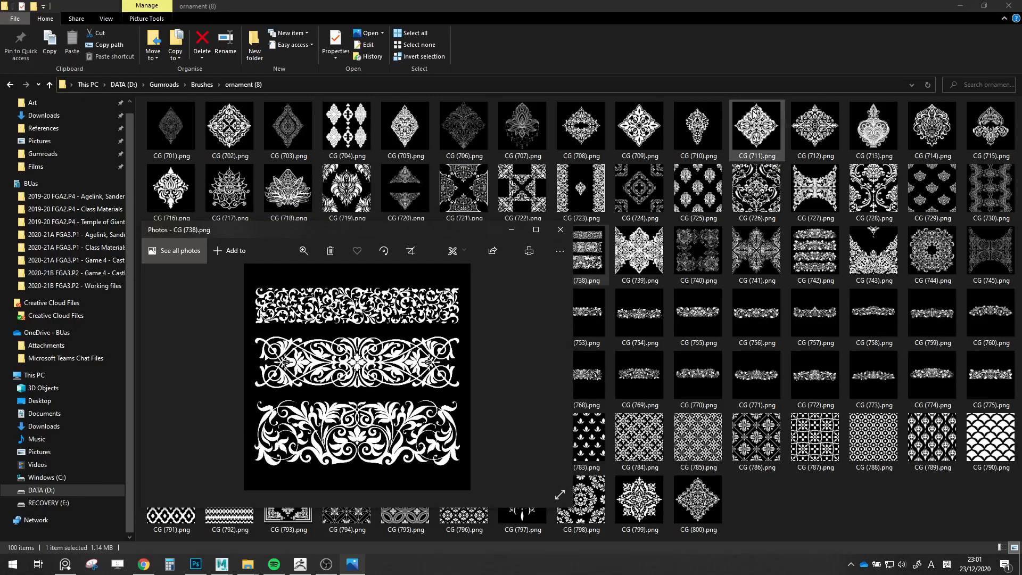
click(560, 230)
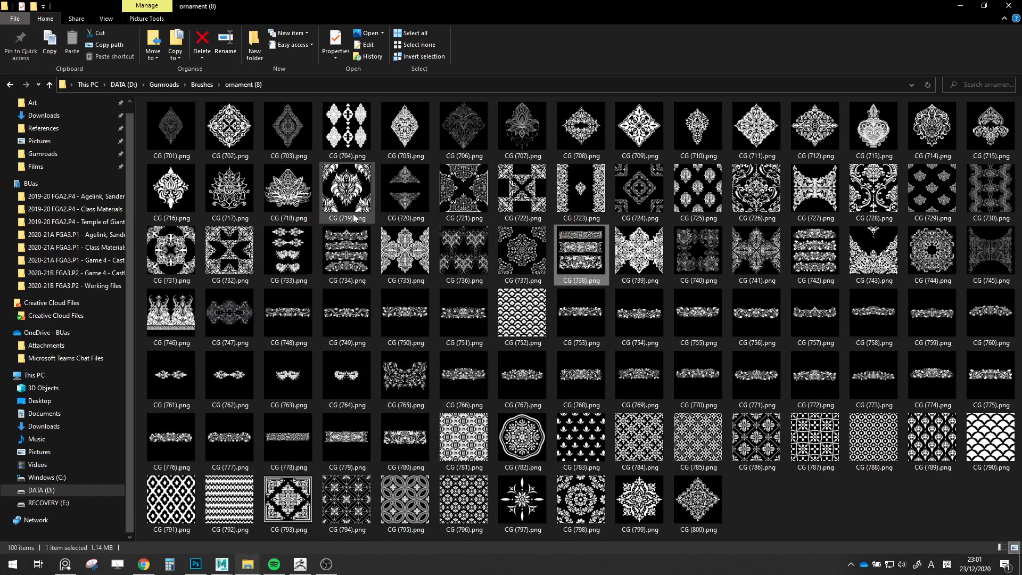
Look through the ornament (7) and ornament (6) folders in Brushes, previewing CG (510).png and CG (583).png in the latter
click(207, 85)
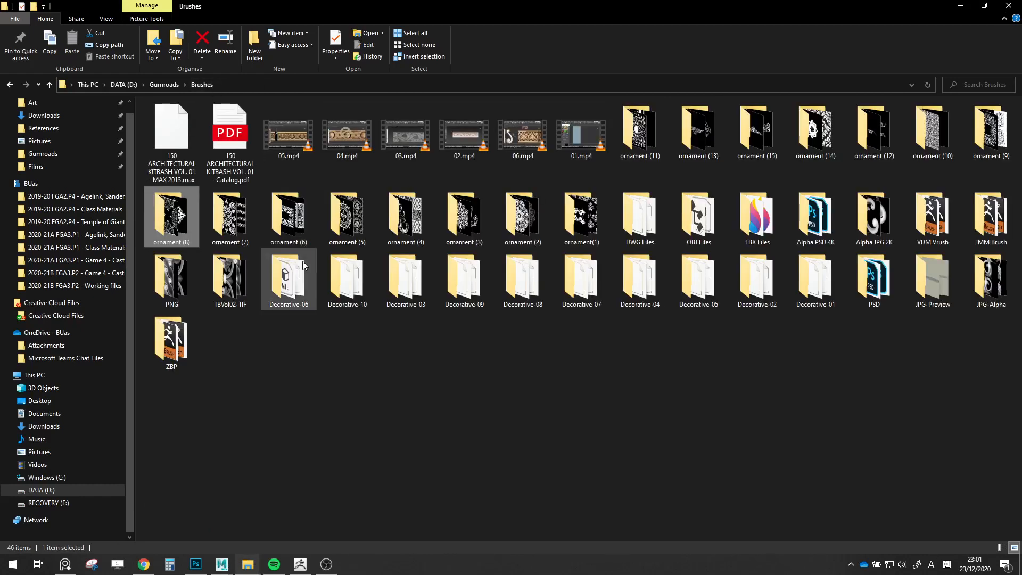
double_click(248, 211)
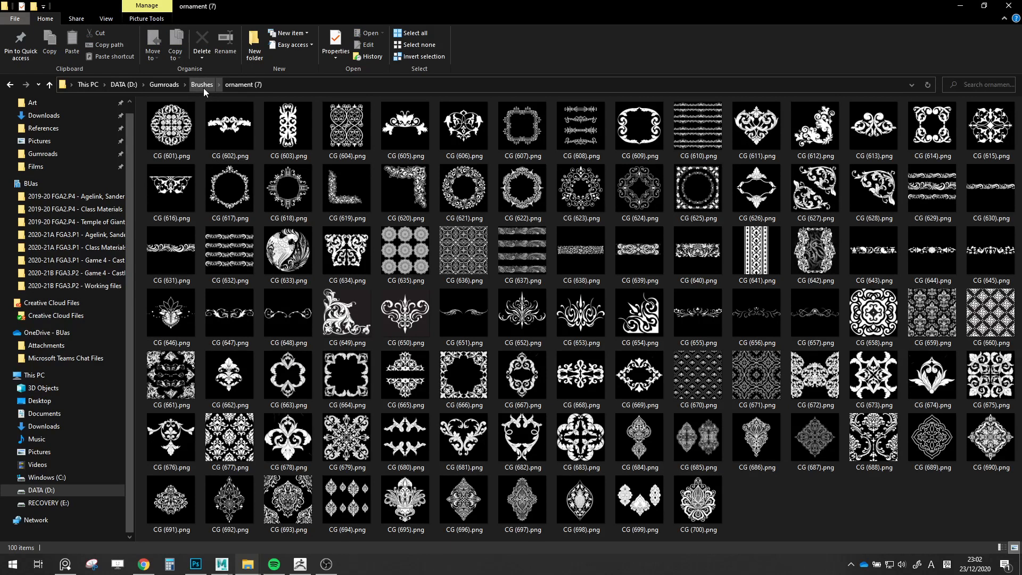
click(203, 86)
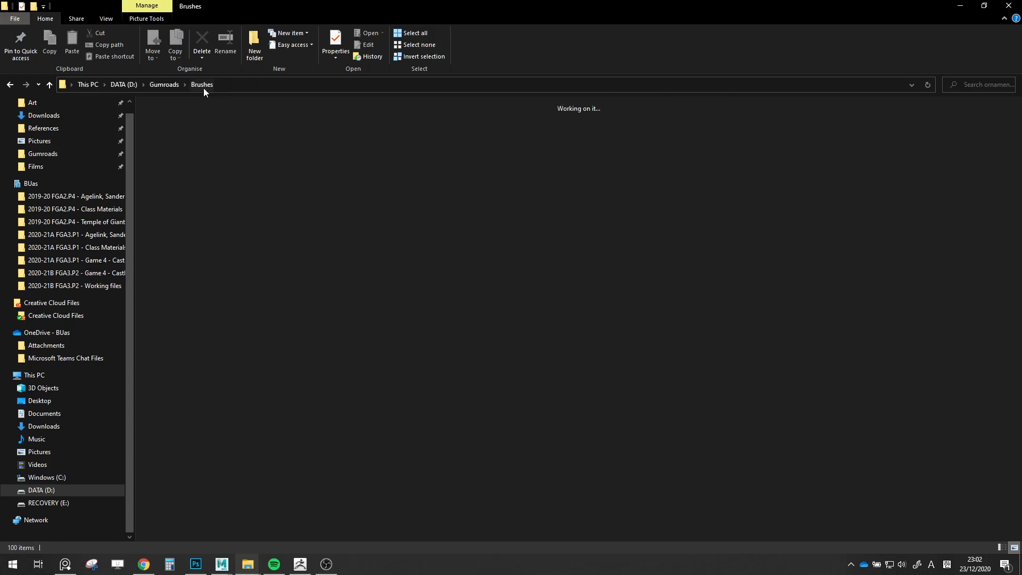
double_click(293, 215)
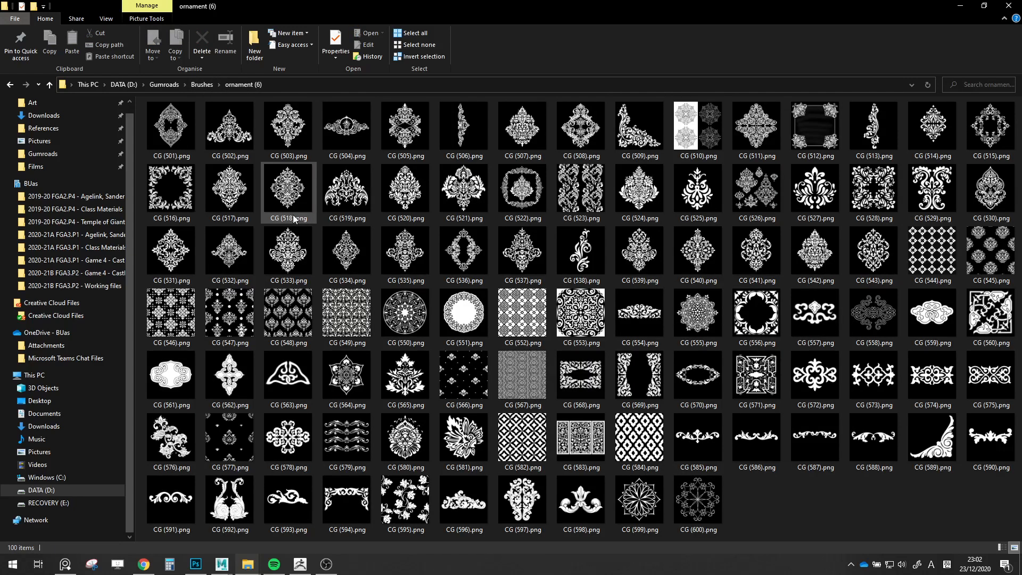
double_click(719, 124)
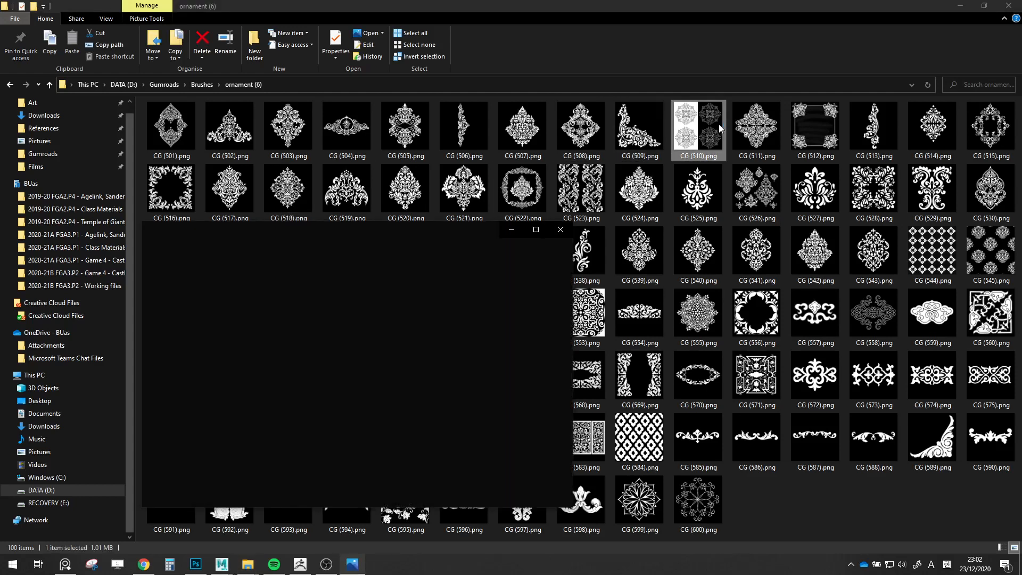
click(560, 234)
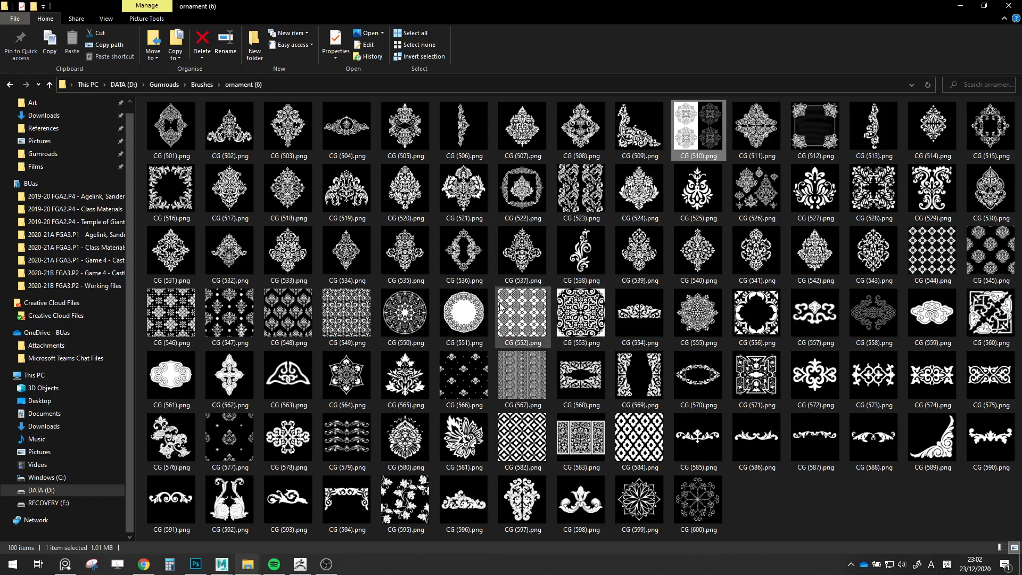
double_click(578, 443)
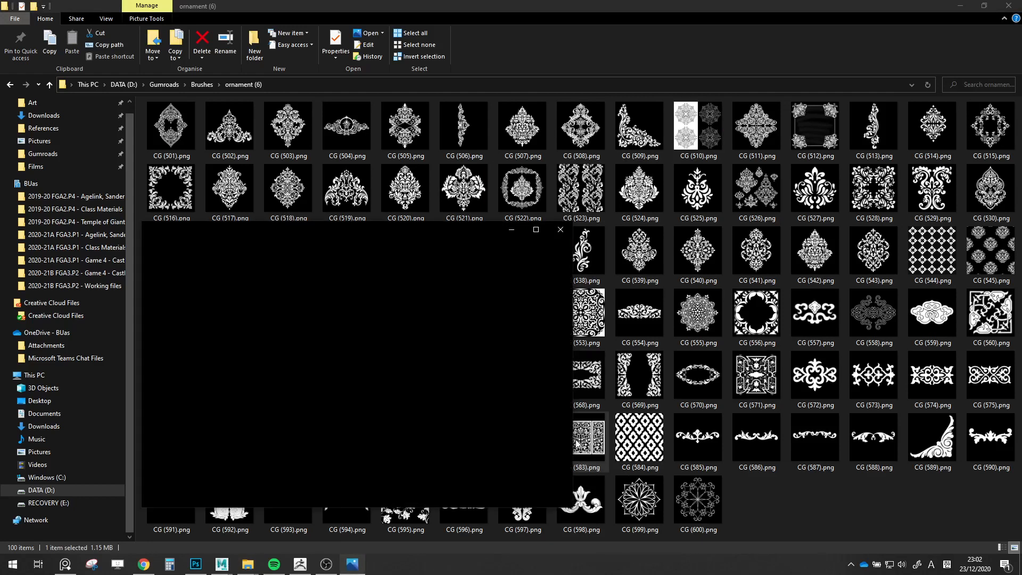
click(563, 230)
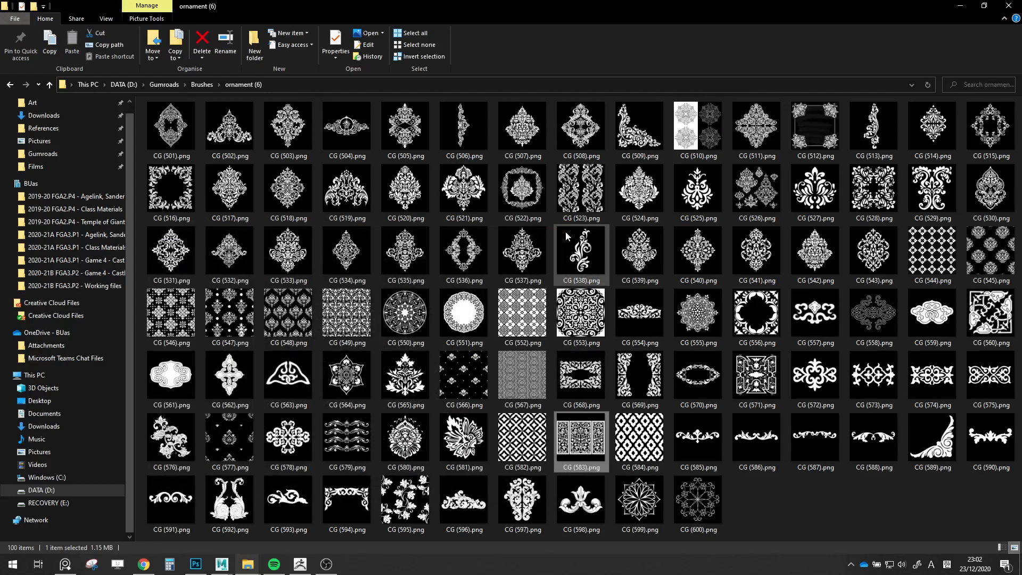
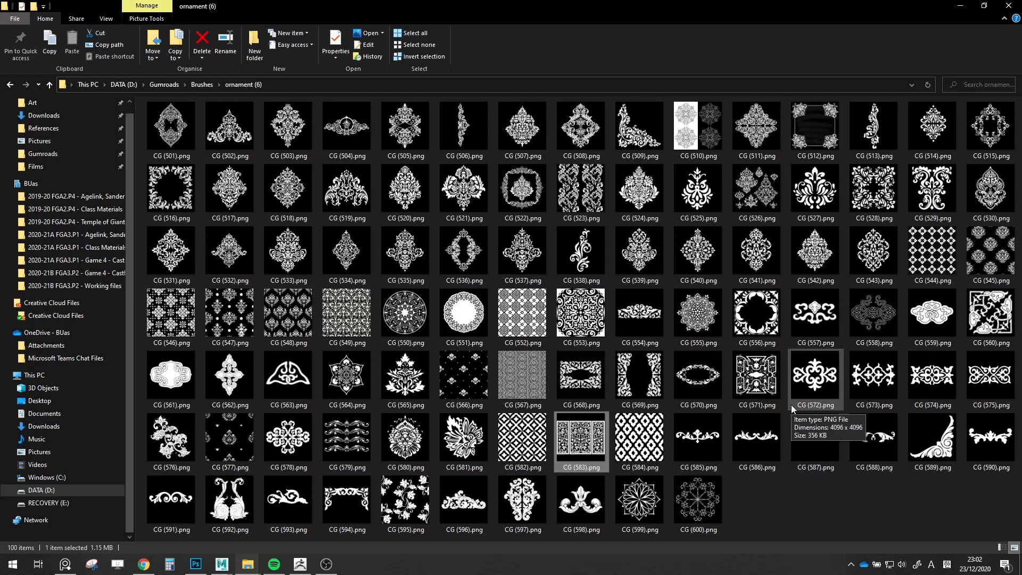
Look through the ornament (5) folder in Brushes, previewing CG (458).png and CG (421).png as panel candidates
click(201, 85)
double_click(347, 213)
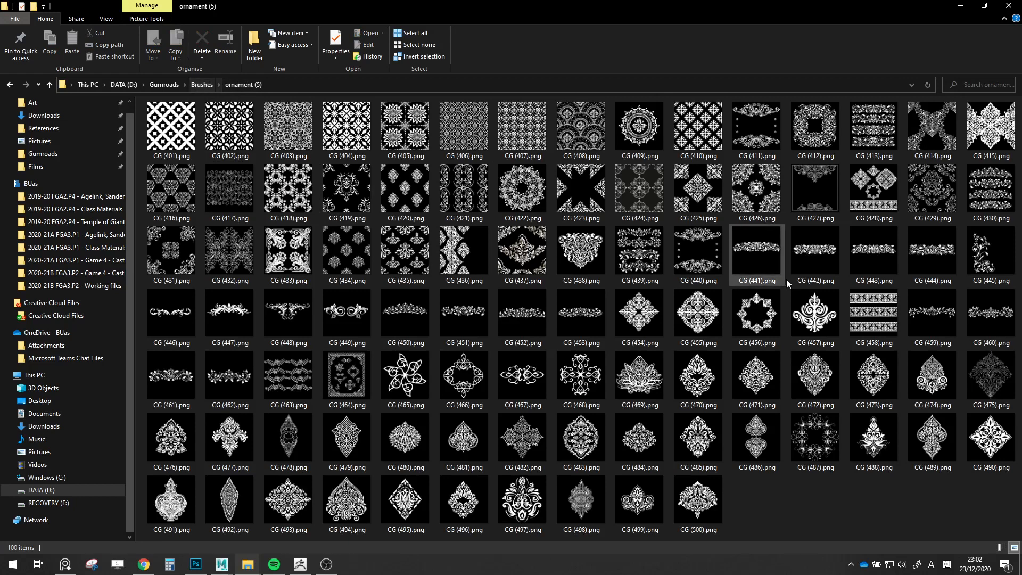
double_click(811, 299)
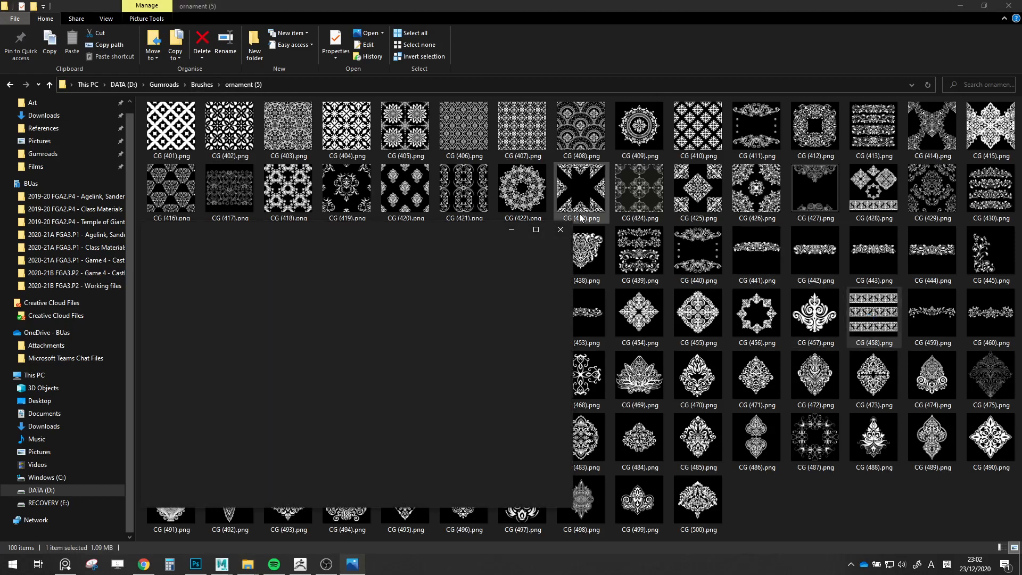
click(560, 230)
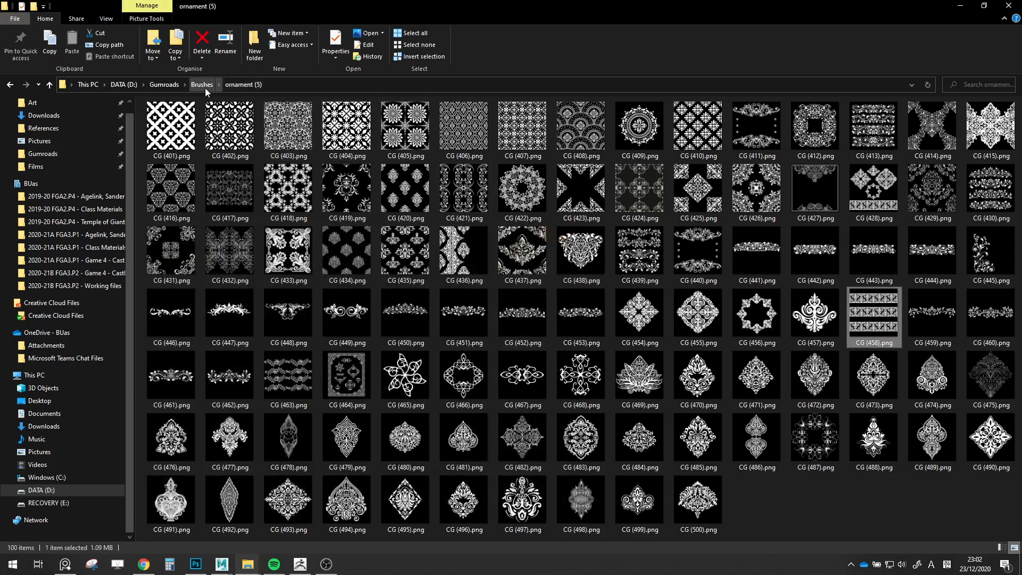
double_click(463, 189)
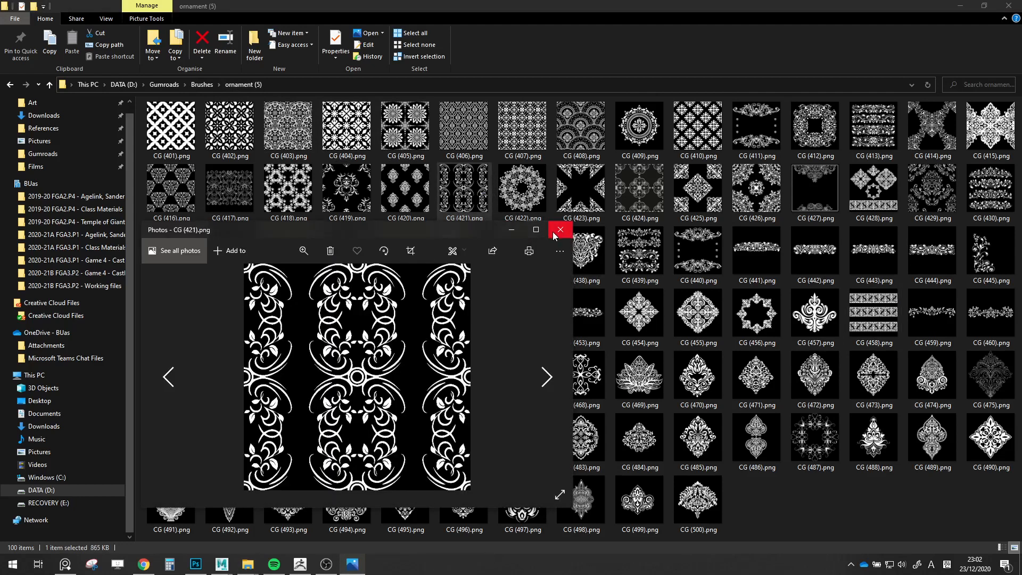
click(554, 234)
Reopen the ornament (5) folder from Brushes and preview the floral bands in CG (413).png
click(202, 85)
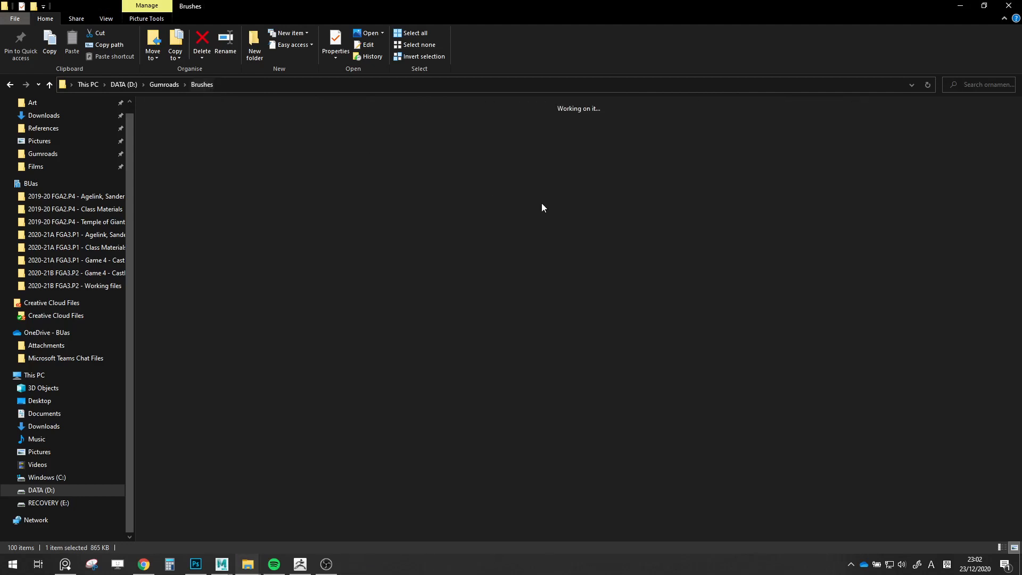
double_click(343, 218)
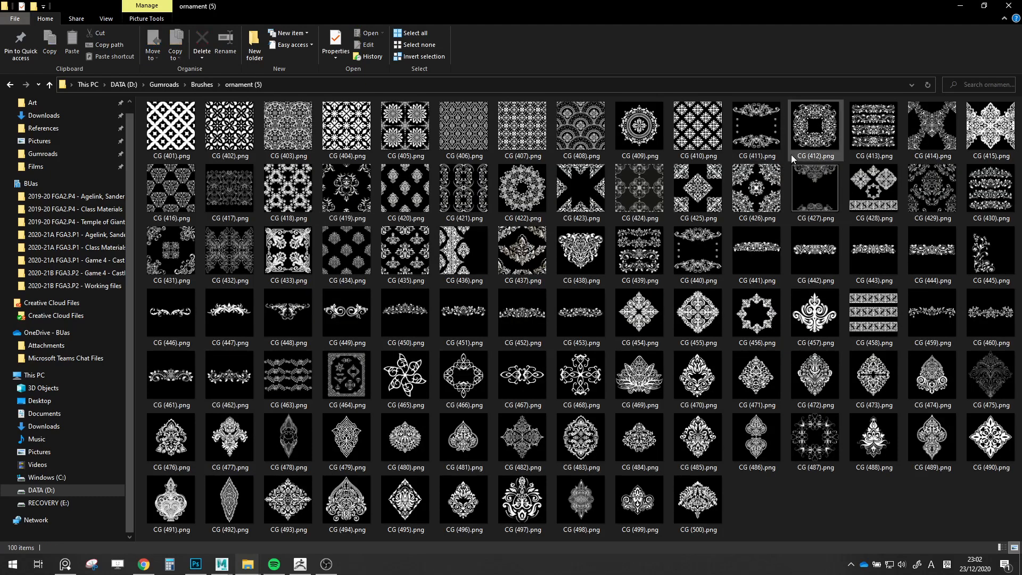
click(873, 138)
double_click(874, 138)
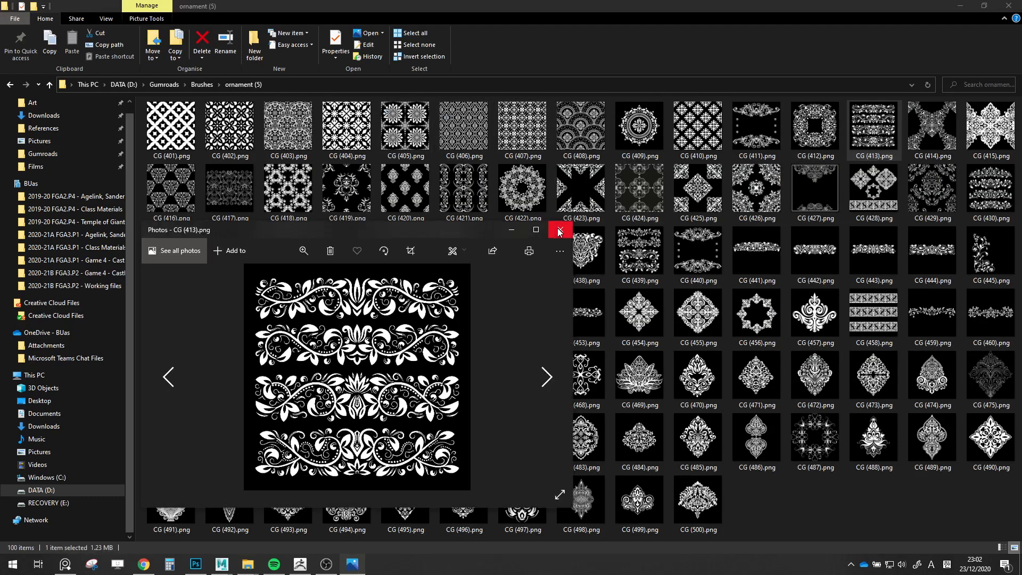
click(554, 234)
Look through the ornament (4) and ornament (3) folders in Brushes and preview CG (245).png from ornament (3)
click(202, 84)
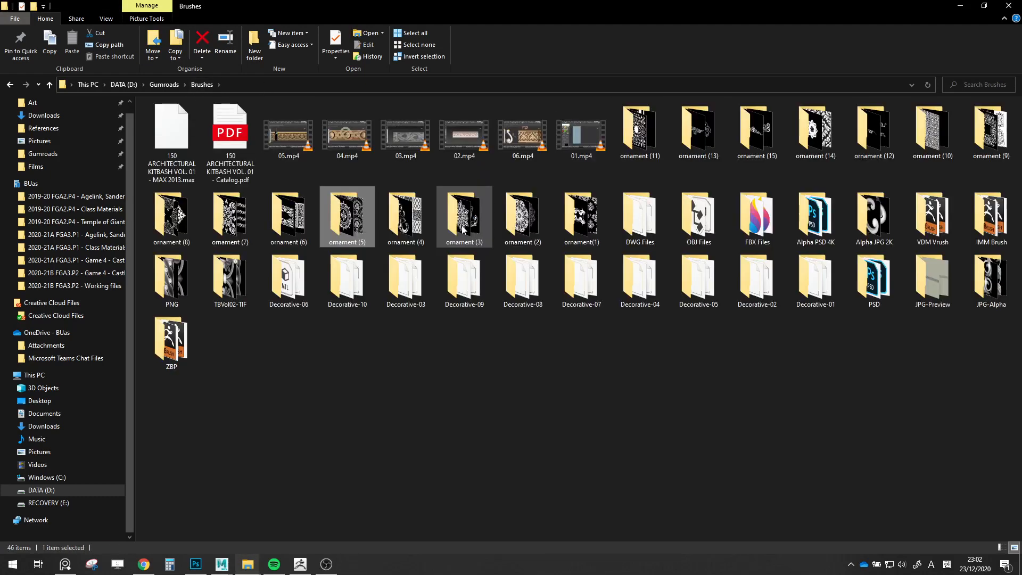
double_click(414, 232)
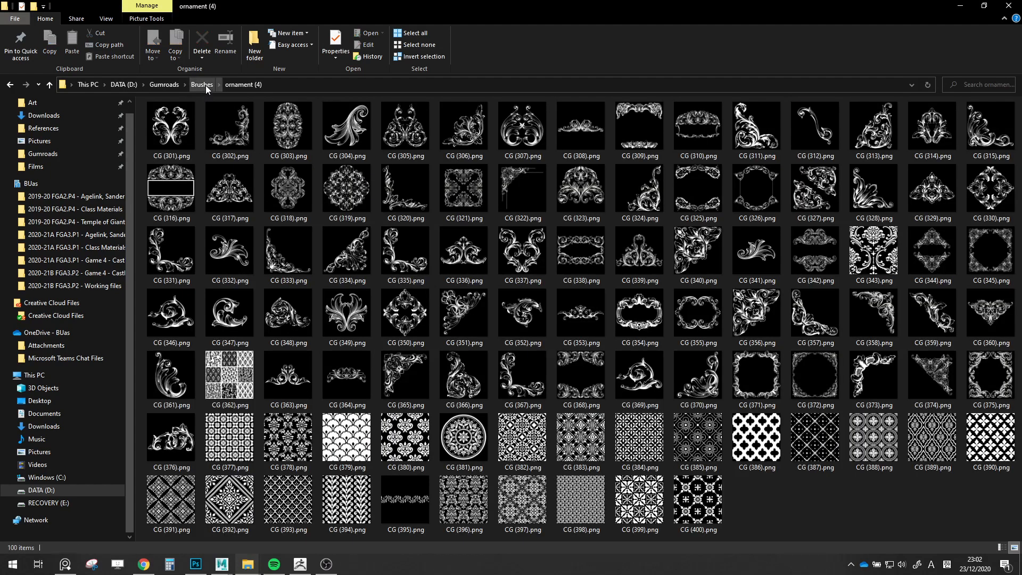
click(205, 85)
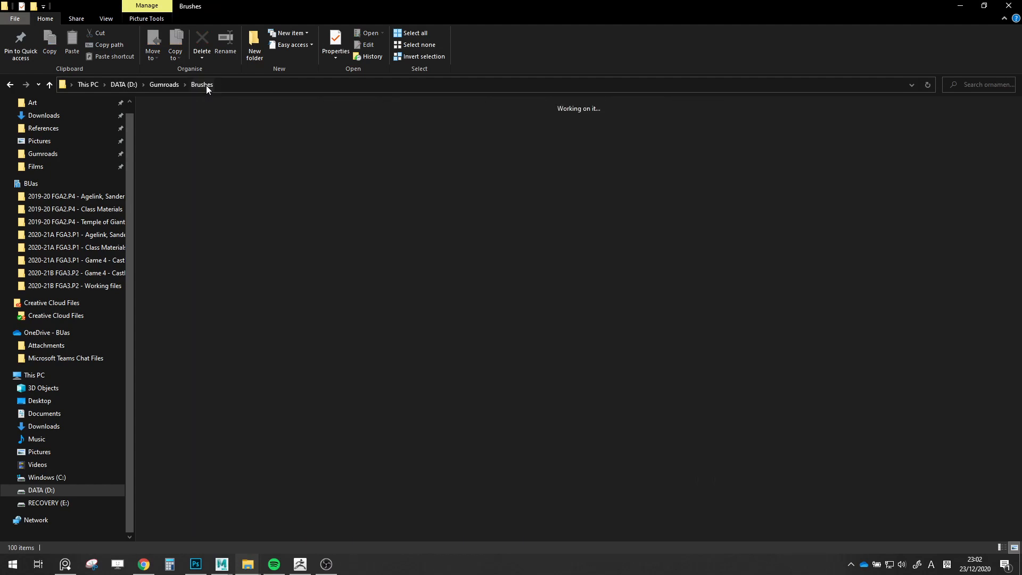
double_click(433, 206)
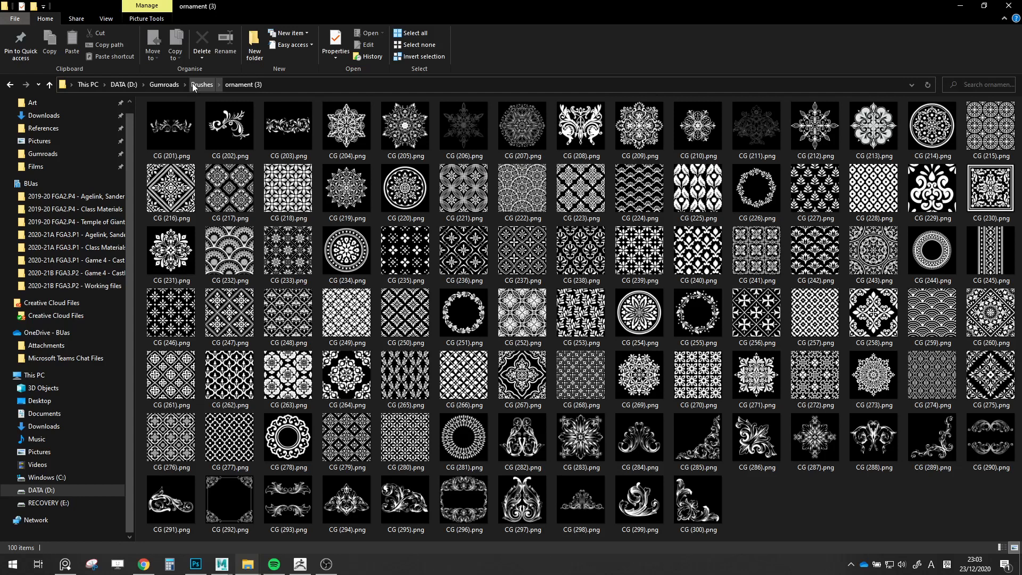
double_click(932, 250)
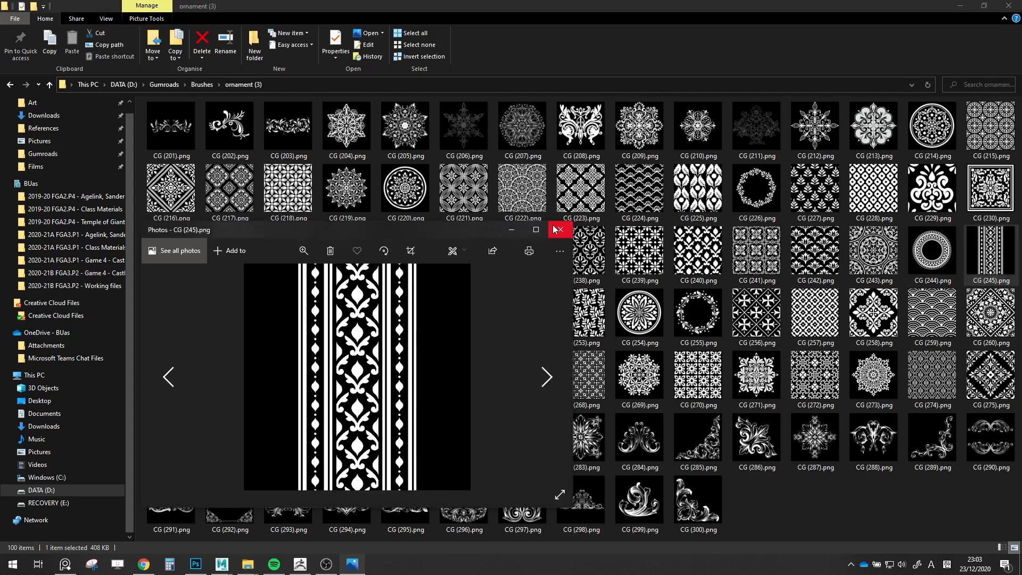
click(556, 230)
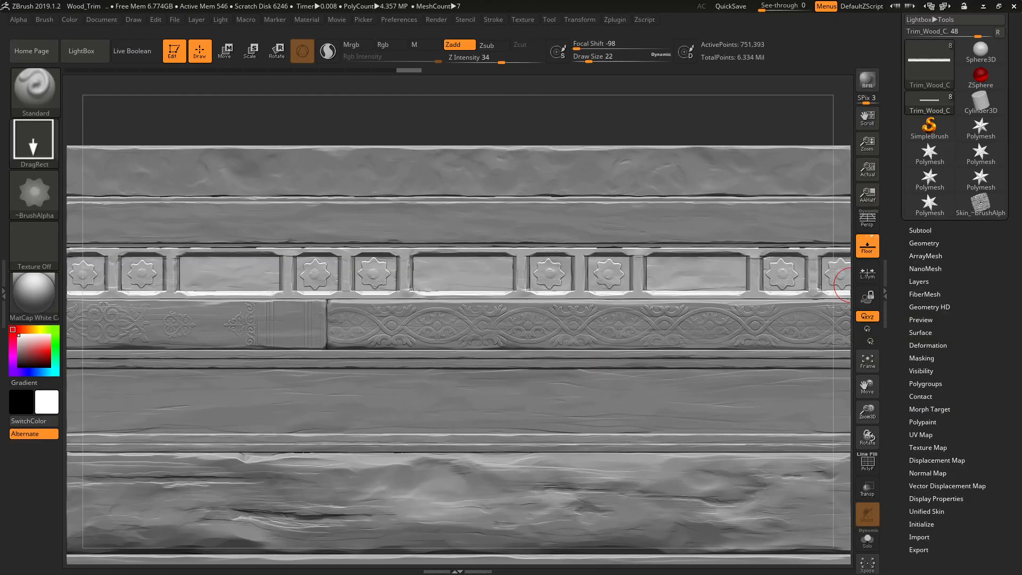
Start importing an alpha image and browse to the Brushes folder inside Gumroads
click(43, 154)
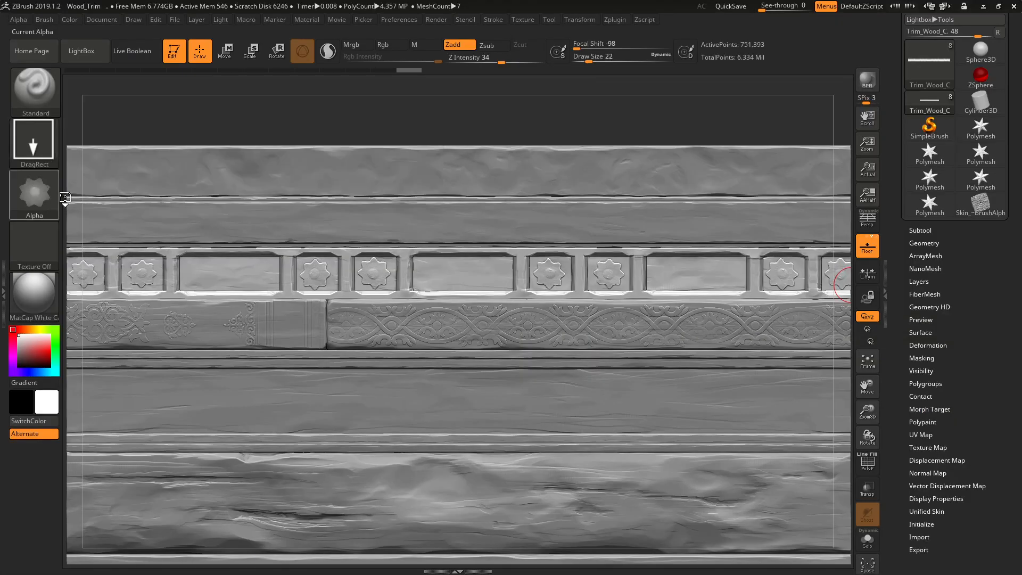
click(43, 213)
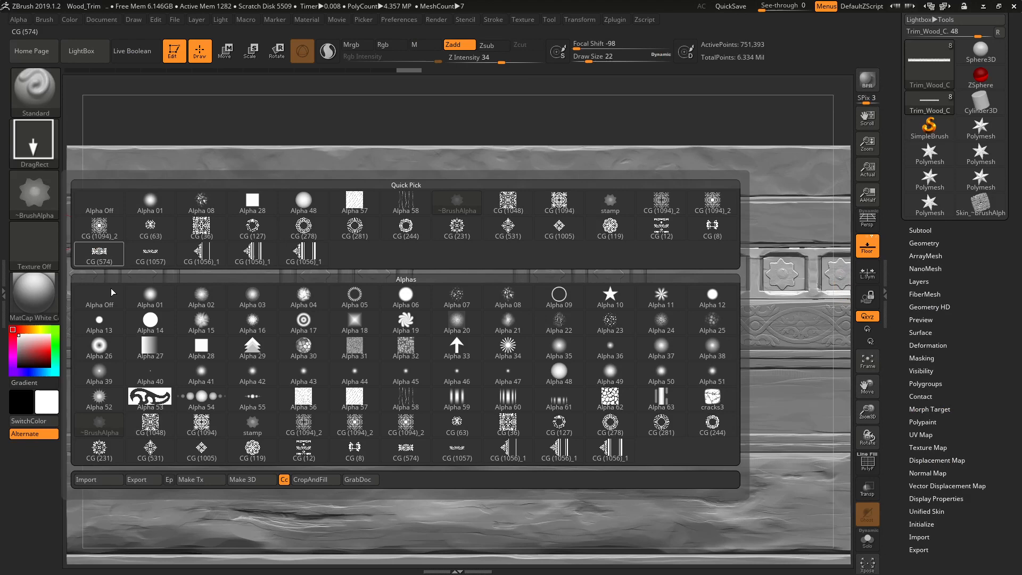
click(98, 480)
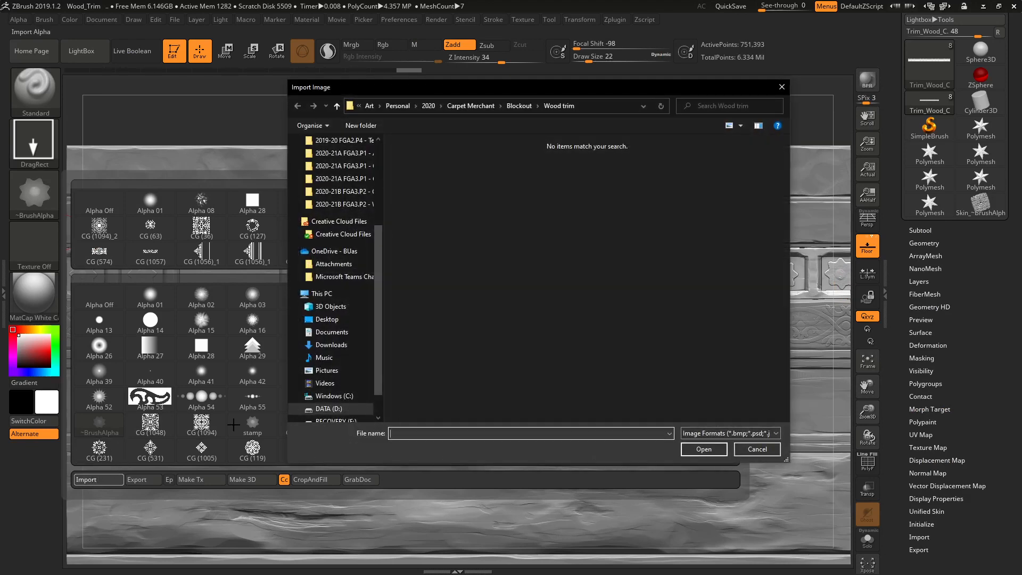
click(470, 105)
scroll(336, 208, up, 3)
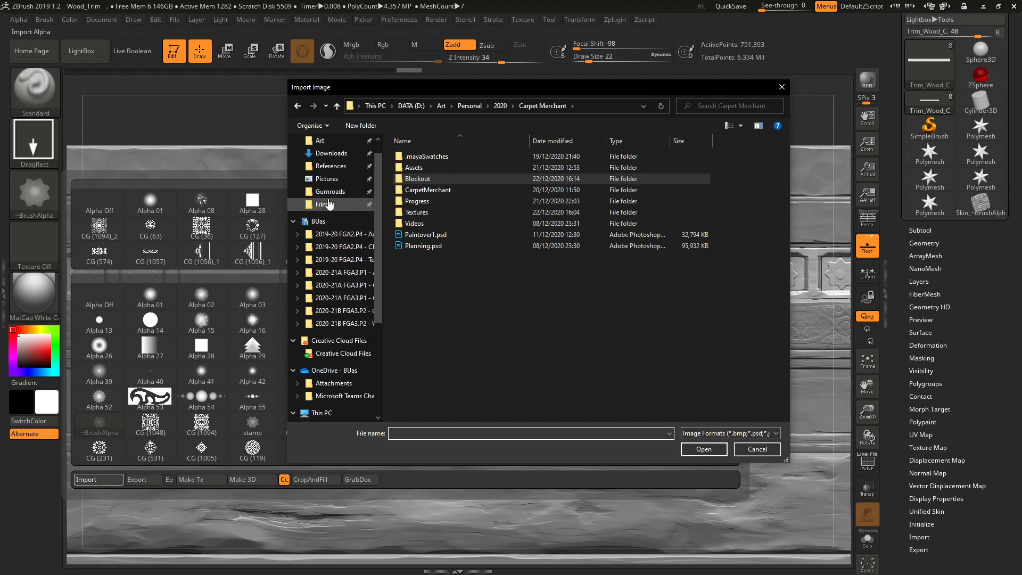
click(331, 191)
double_click(417, 201)
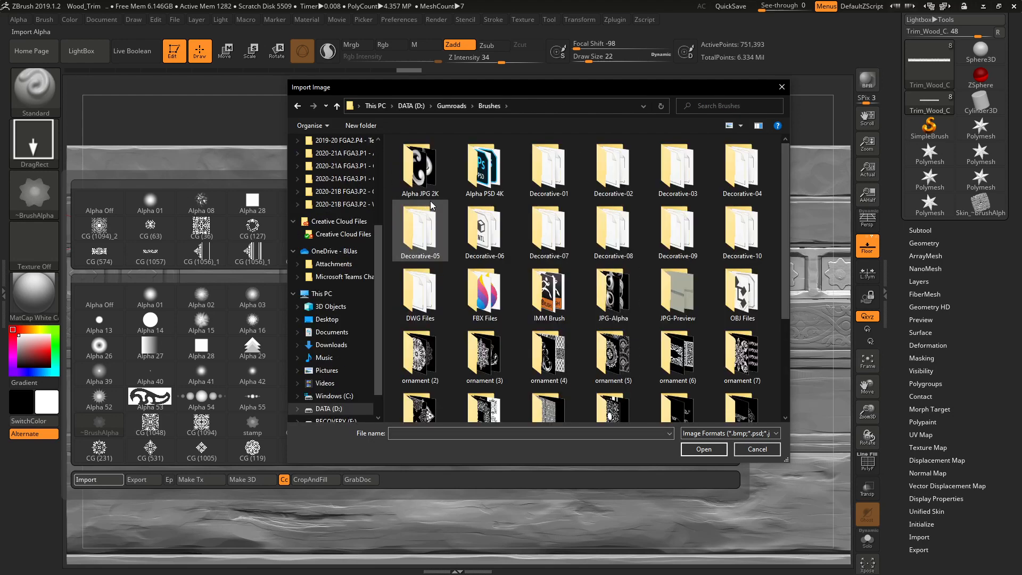
Import CG (245).png from the ornament (3) folder as the brush alpha
scroll(549, 226, down, 3)
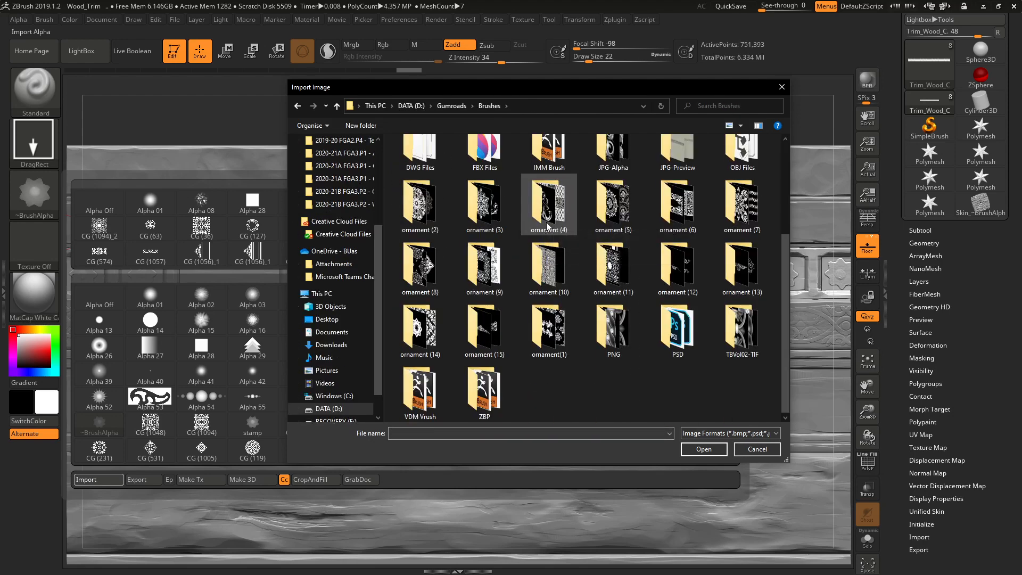
double_click(494, 226)
scroll(554, 248, down, 3)
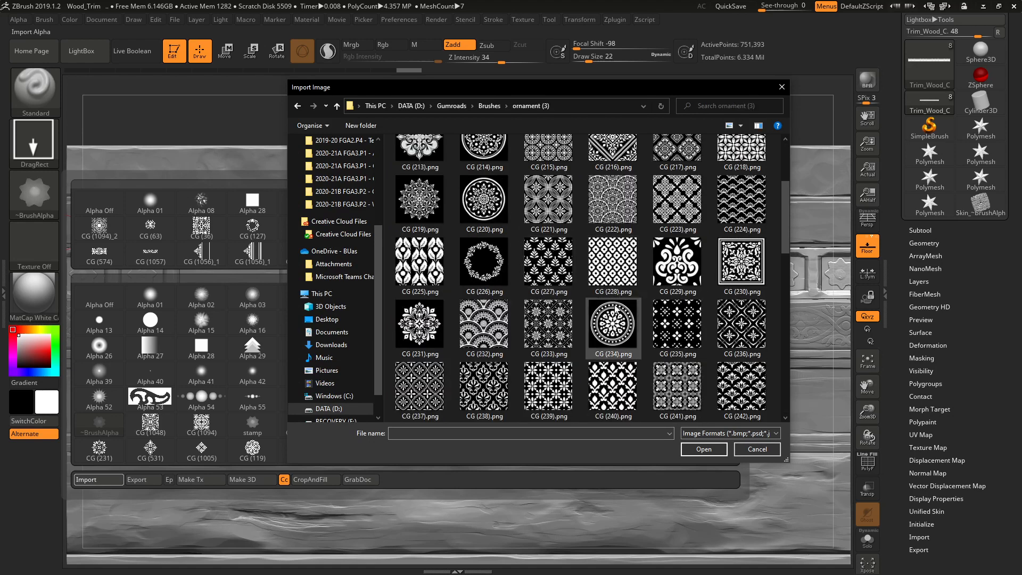
scroll(617, 320, down, 2)
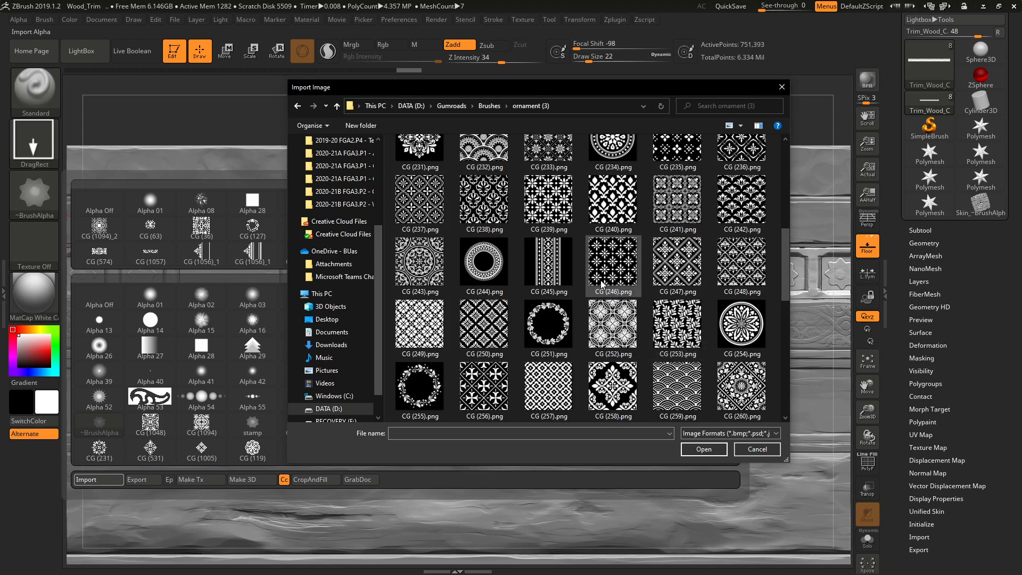
double_click(548, 260)
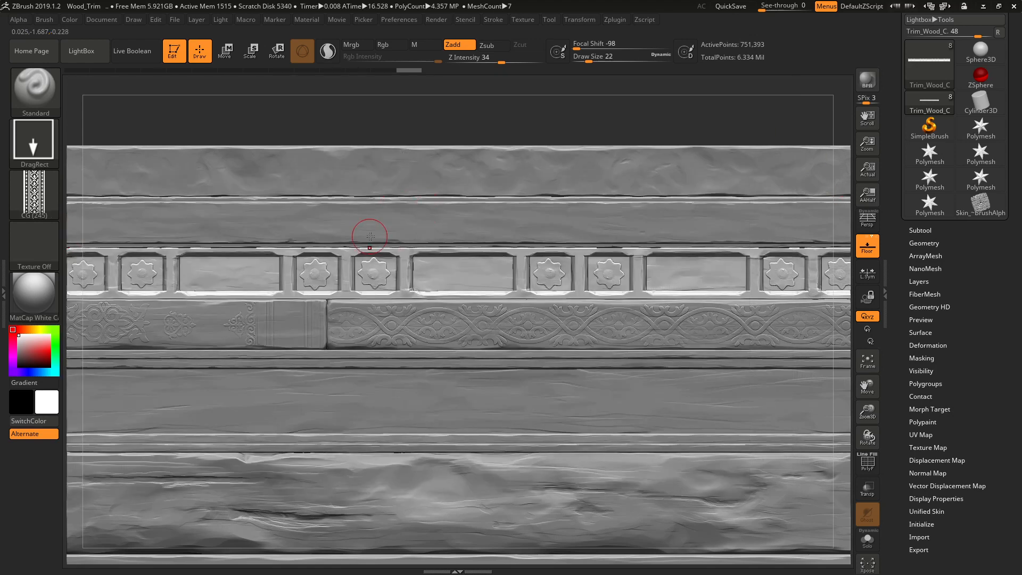
Try stamping the CG (245) ornament across the middle long panel, and undo it
mouse_move(449, 272)
mouse_down()
mouse_move(446, 290)
mouse_move(381, 269)
mouse_move(395, 248)
mouse_up()
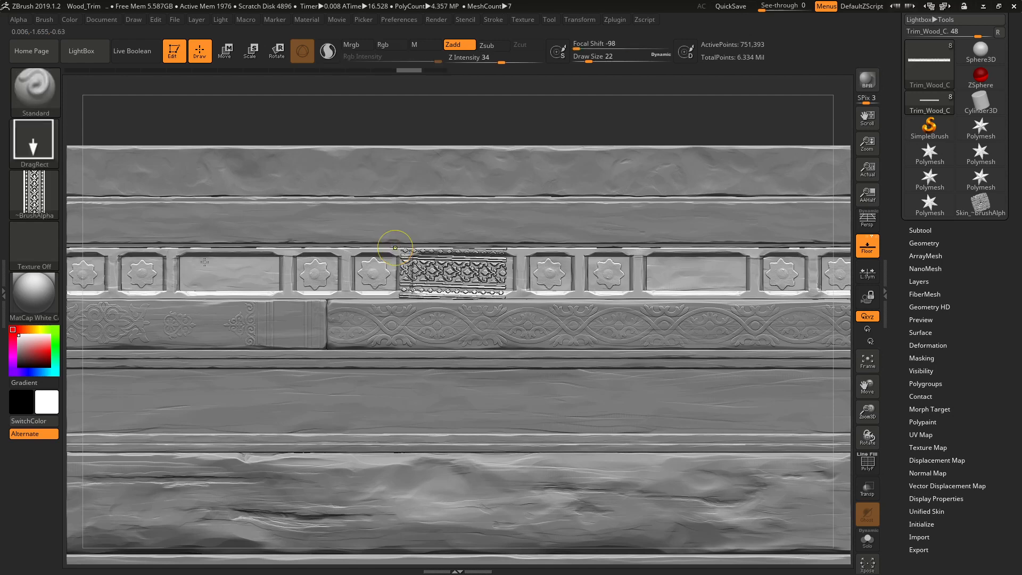
key(ctrl+z)
Paint a freehand mask over the flat face of the first long panel, adjusting the brush size for its edges
mouse_move(209, 269)
alt+right_down()
mouse_move(298, 299)
mouse_move(310, 292)
alt+right_up()
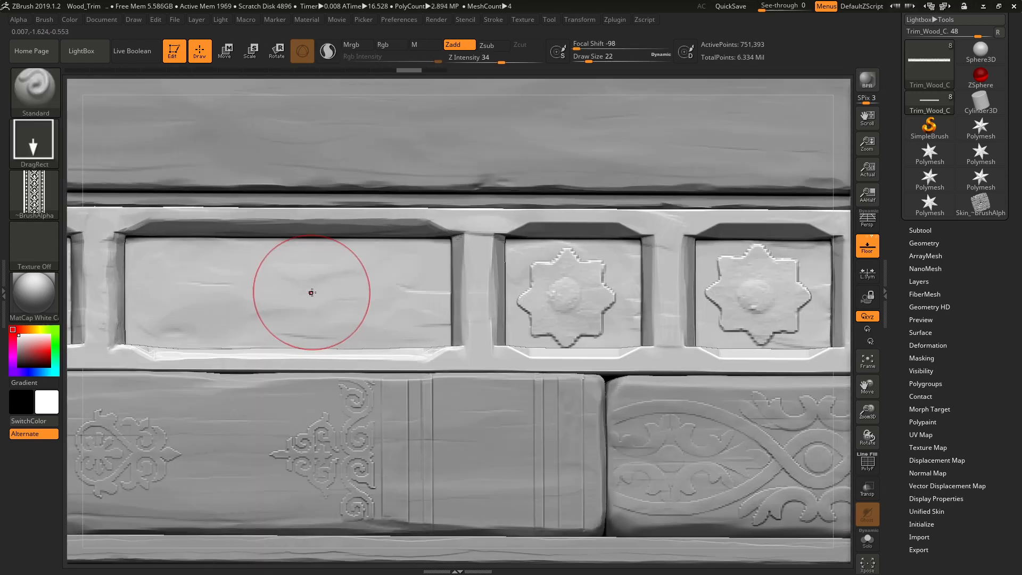
key(bracketleft)
key(bracketleft)
click(423, 273)
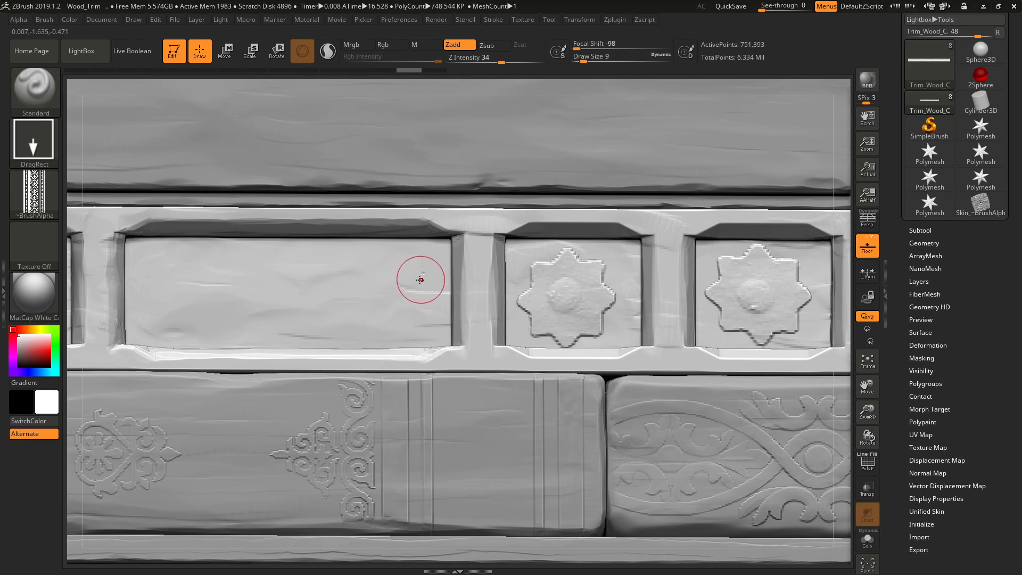
mouse_move(419, 283)
ctrl+mouse_down()
mouse_move(439, 253)
mouse_move(426, 324)
ctrl+mouse_up()
key(bracketright)
key(bracketright)
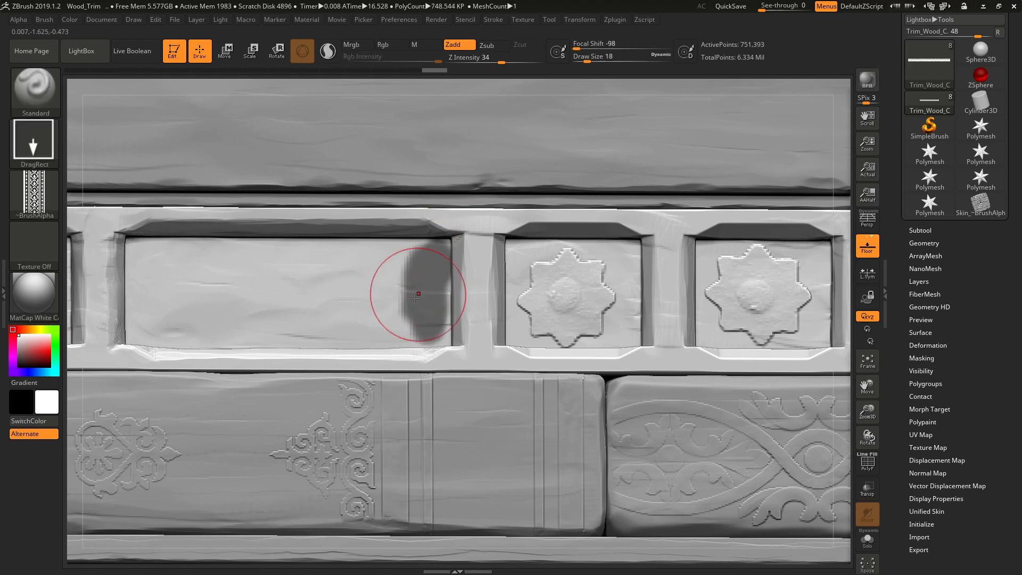
ctrl+drag(396, 293, 189, 285)
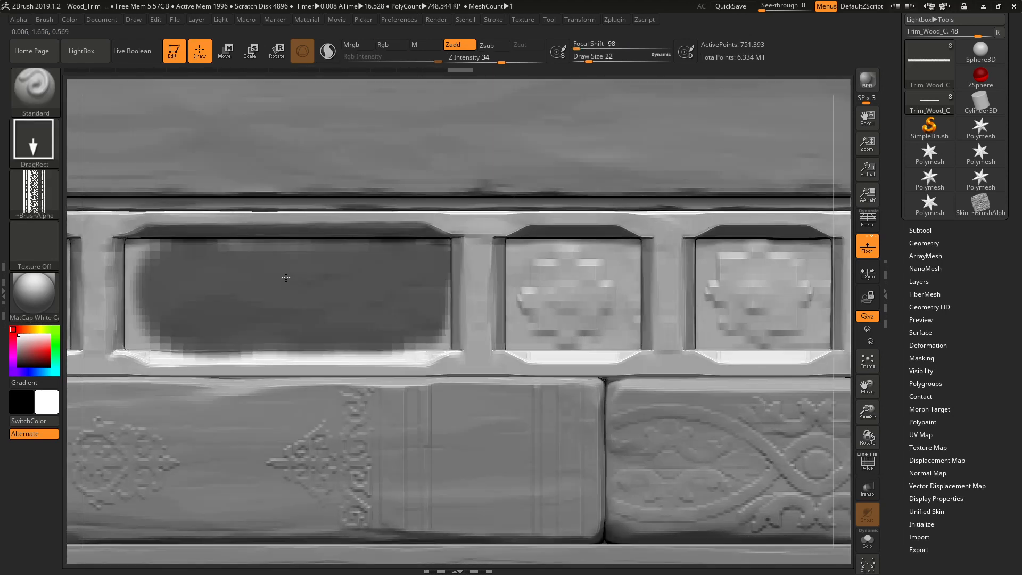
key(bracketleft)
key(bracketleft)
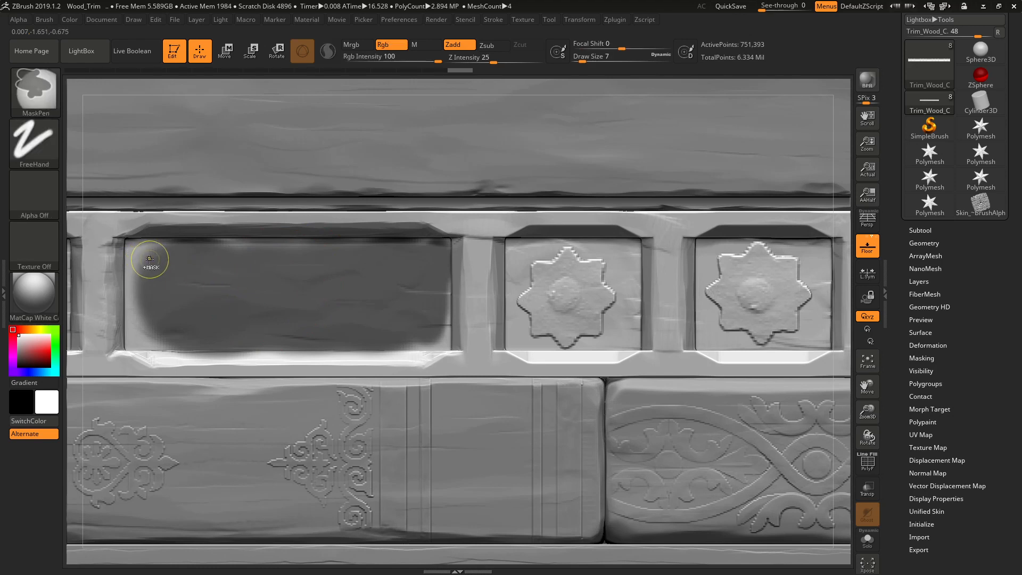
Set the MaskPen stroke to Rect and mask the whole flat face of the first long panel
key(ctrl)
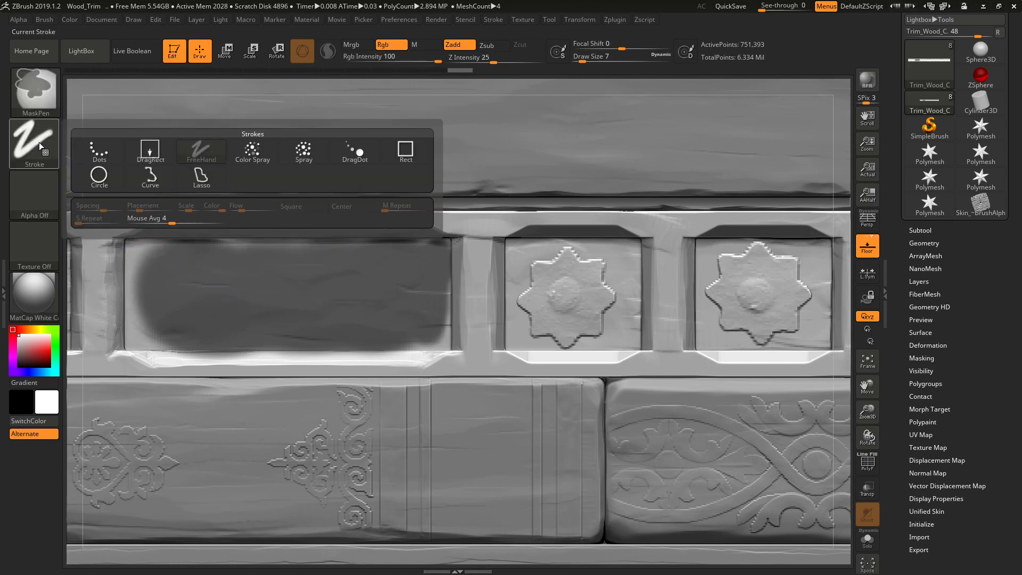
click(404, 151)
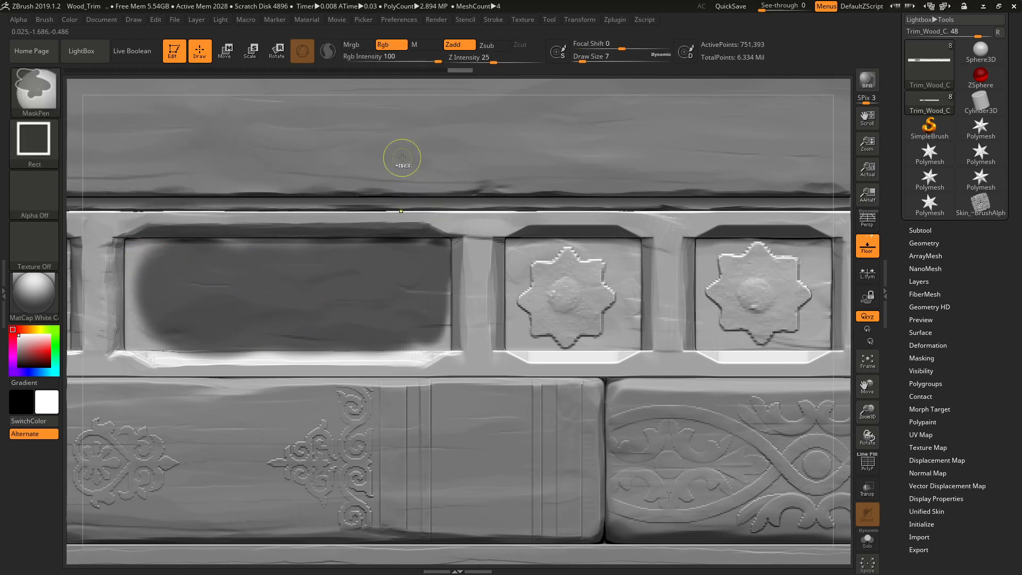
mouse_move(127, 240)
mouse_down()
mouse_move(222, 297)
mouse_move(449, 352)
mouse_up()
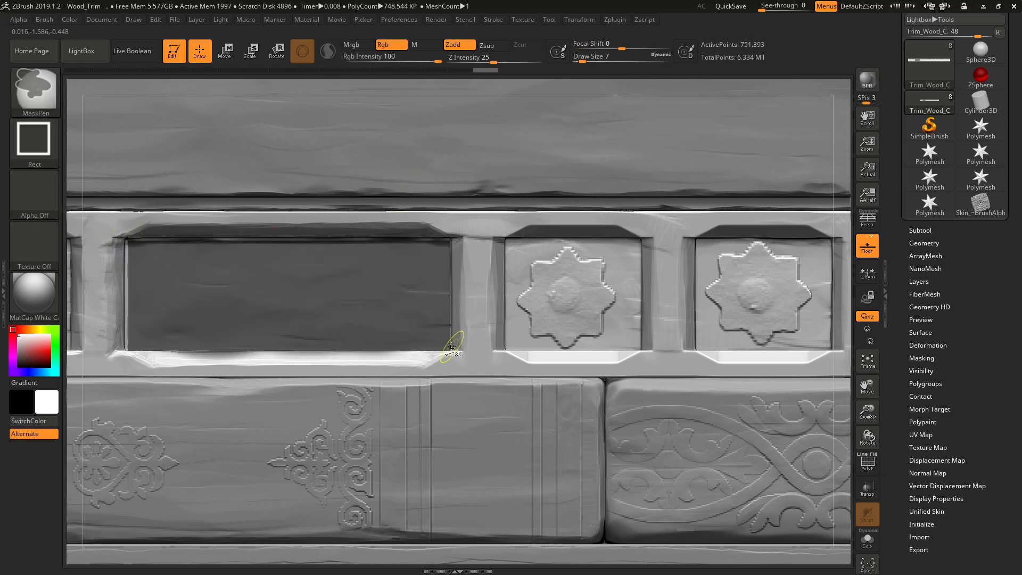
mouse_move(127, 242)
mouse_down()
mouse_move(425, 366)
mouse_move(451, 351)
mouse_up()
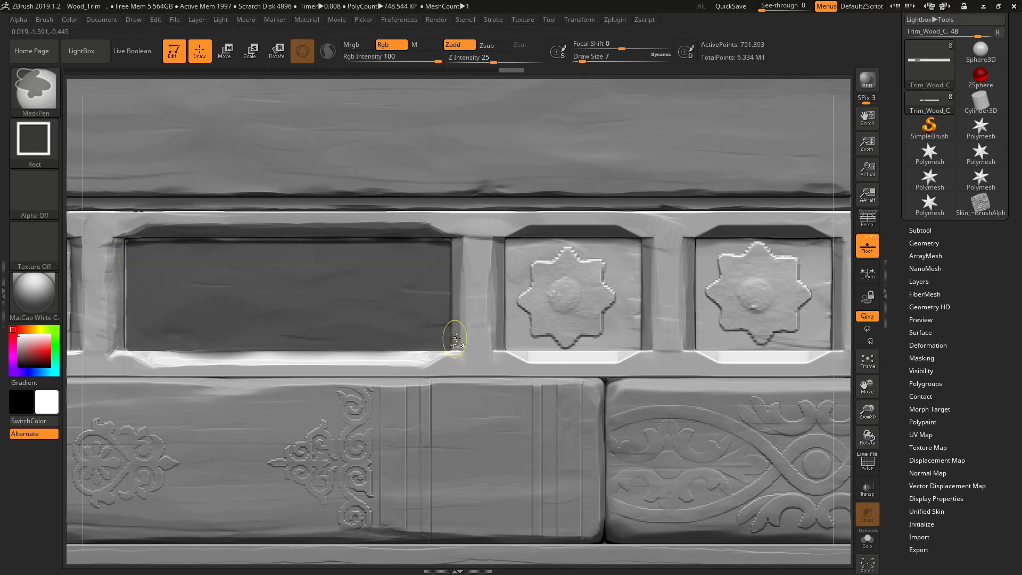
Mask the flat face of the middle long panel with rectangular masks reaching its edges
alt+right_drag(566, 346, 211, 348)
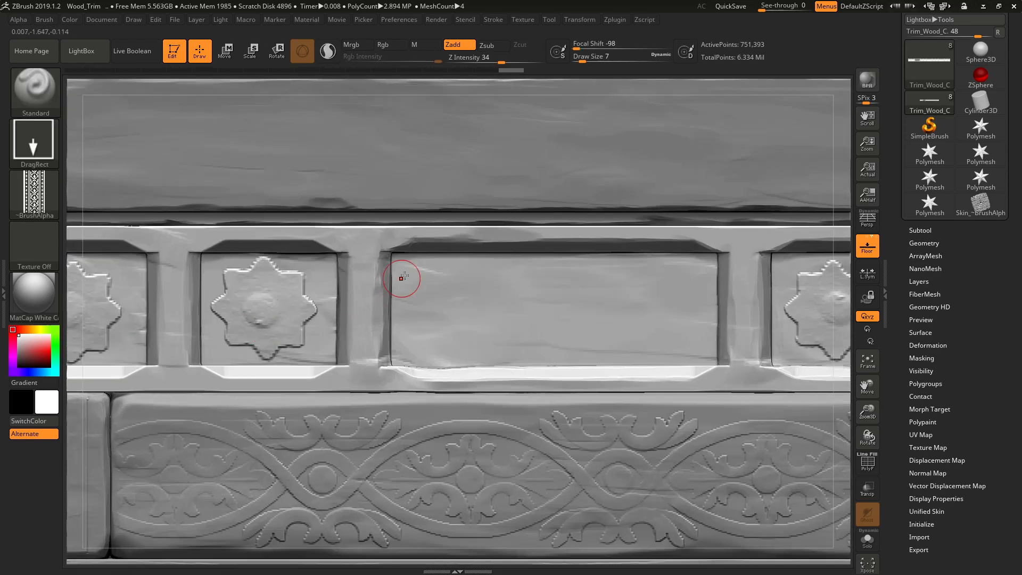
key(ctrl)
ctrl+drag(394, 256, 716, 362)
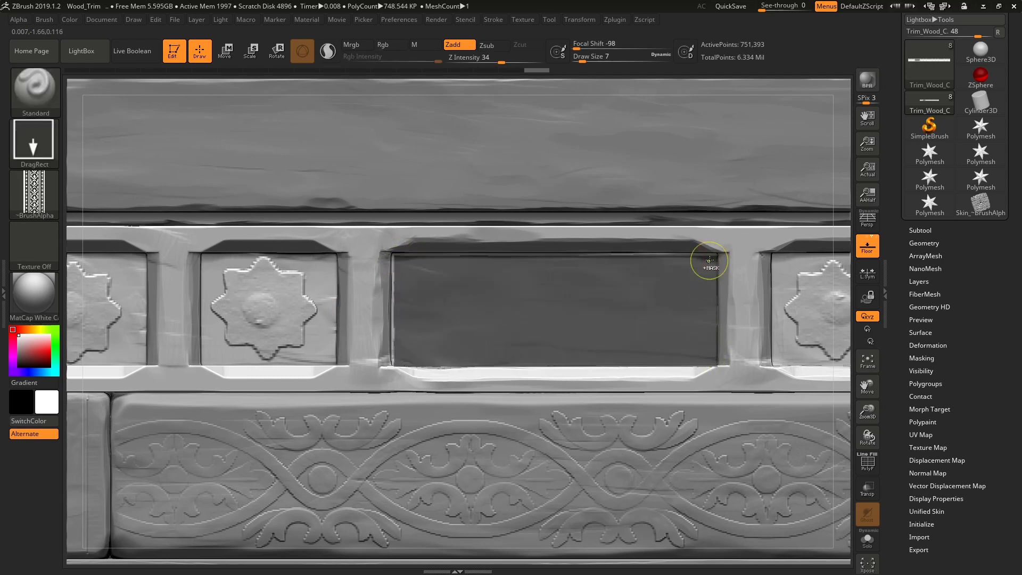
mouse_move(714, 256)
ctrl+mouse_down()
mouse_move(650, 285)
mouse_move(399, 346)
mouse_move(391, 367)
ctrl+mouse_up()
Mask the flat face of the last long panel with rectangular masks reaching its edges
alt+right_drag(586, 339, 192, 357)
alt+right_drag(738, 315, 270, 267)
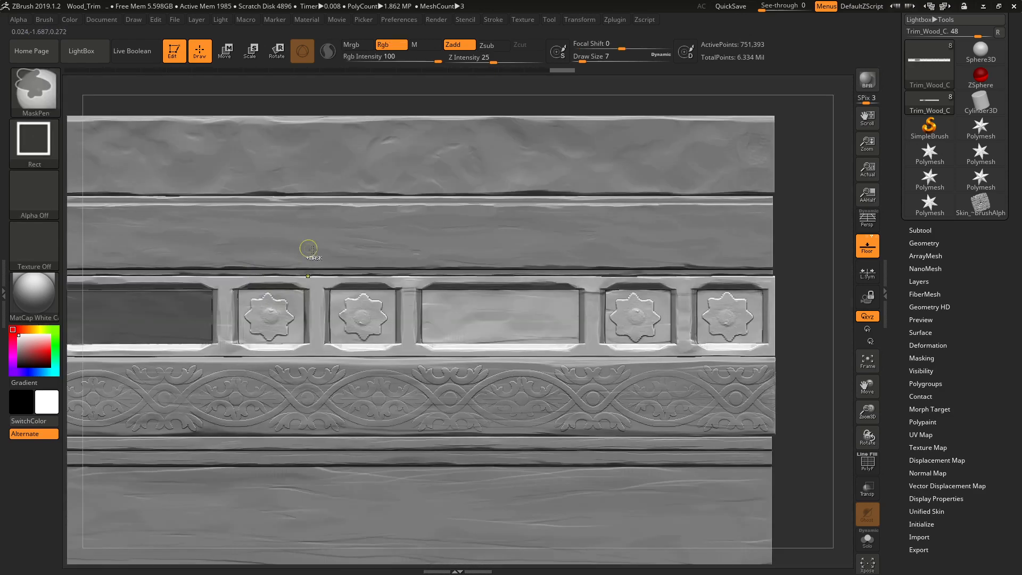
ctrl+right_drag(438, 301, 452, 362)
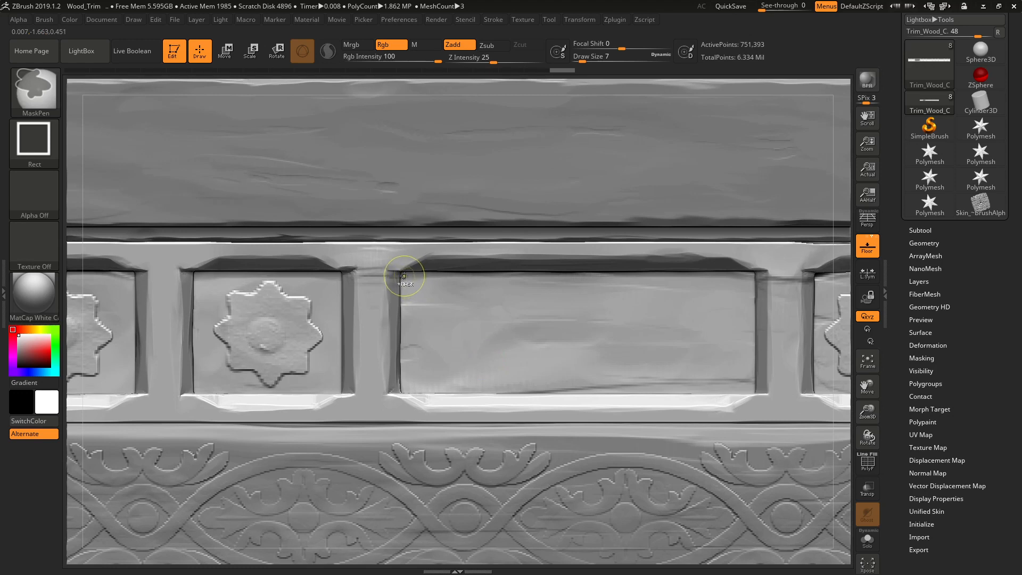
ctrl+drag(404, 276, 753, 397)
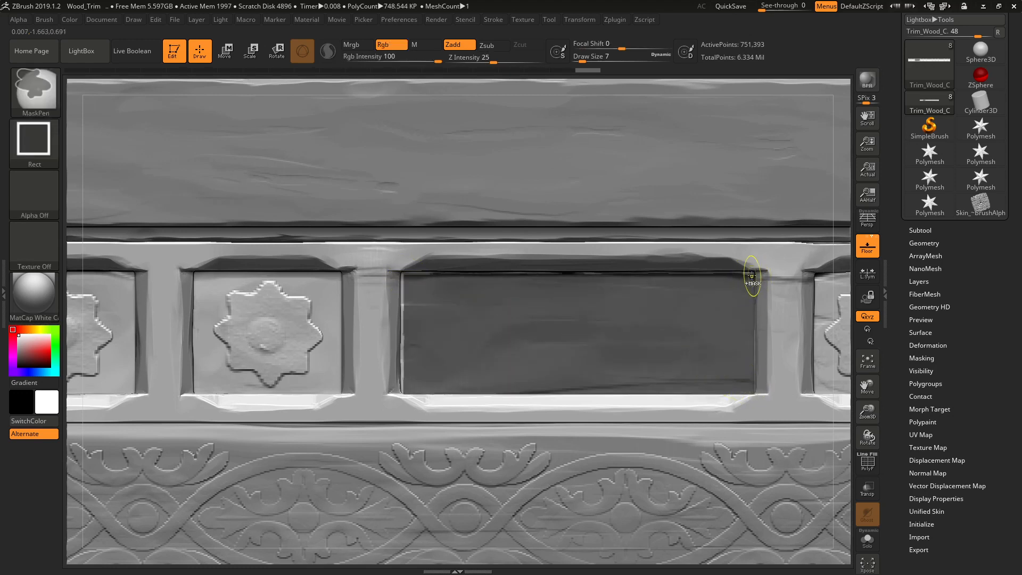
ctrl+drag(752, 275, 407, 393)
Invert the mask so only the three long panel faces are left unmasked
alt+right_drag(459, 336, 331, 330)
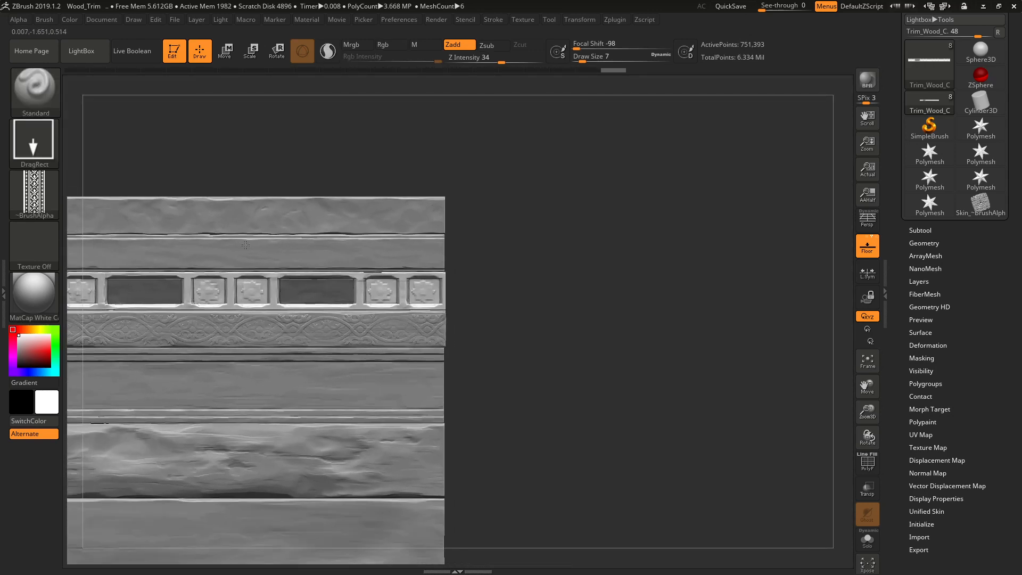
ctrl+right_drag(423, 295, 401, 228)
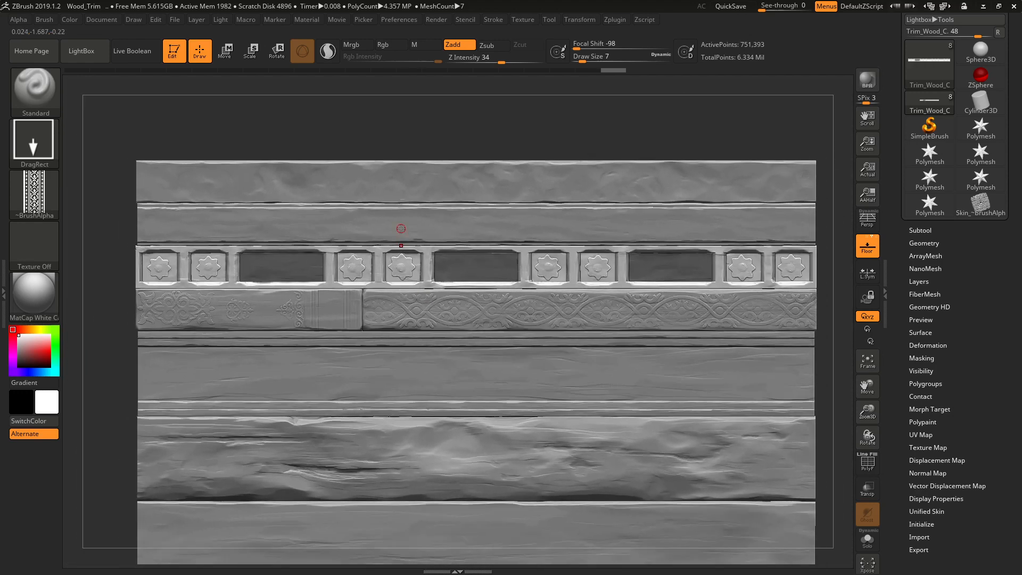
key(ctrl+shift+z)
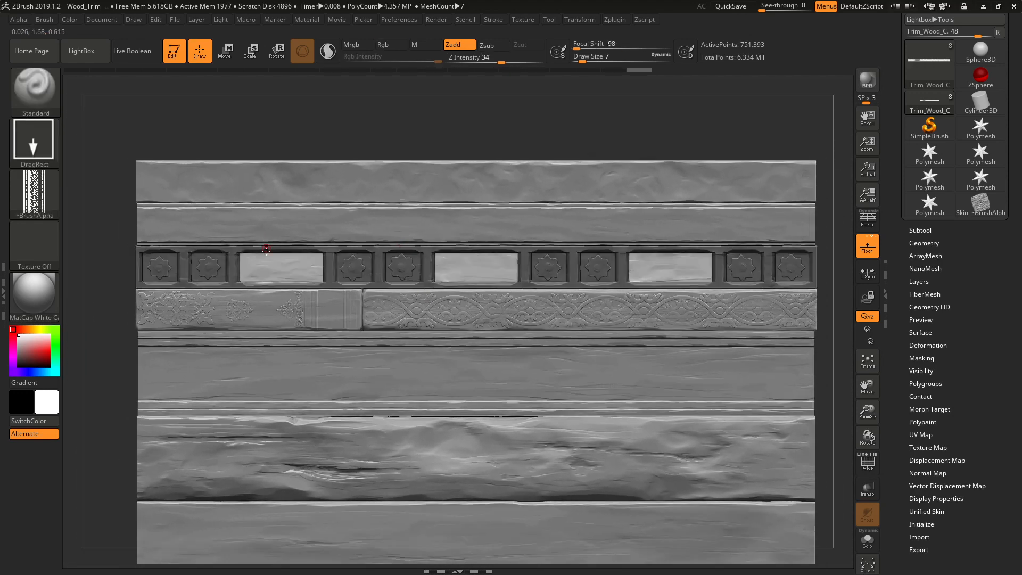
Try stamping the ornament band across the first long panel at Z Intensity 34, and undo it
ctrl+right_drag(266, 249, 330, 308)
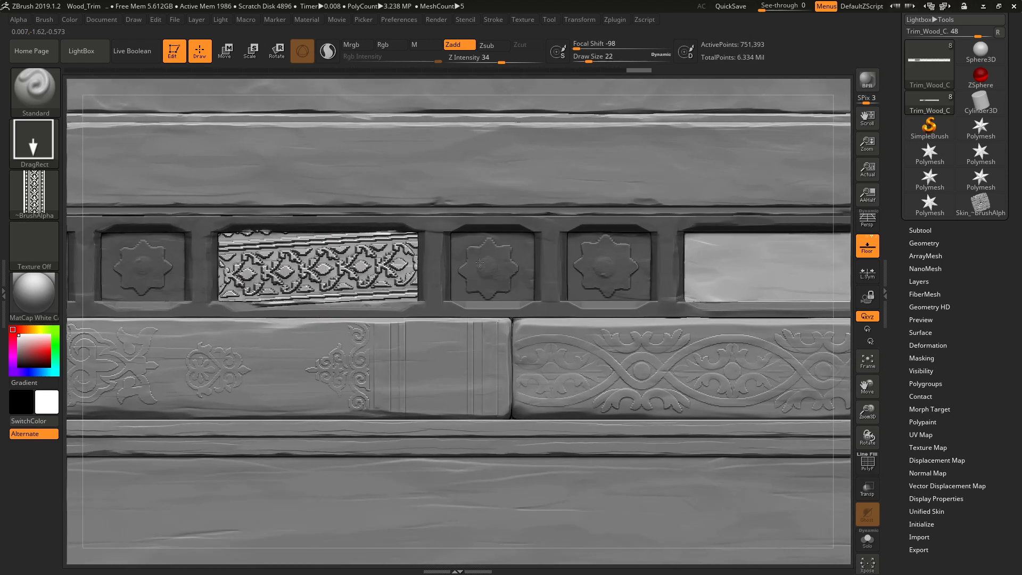
key(ctrl+shift+z)
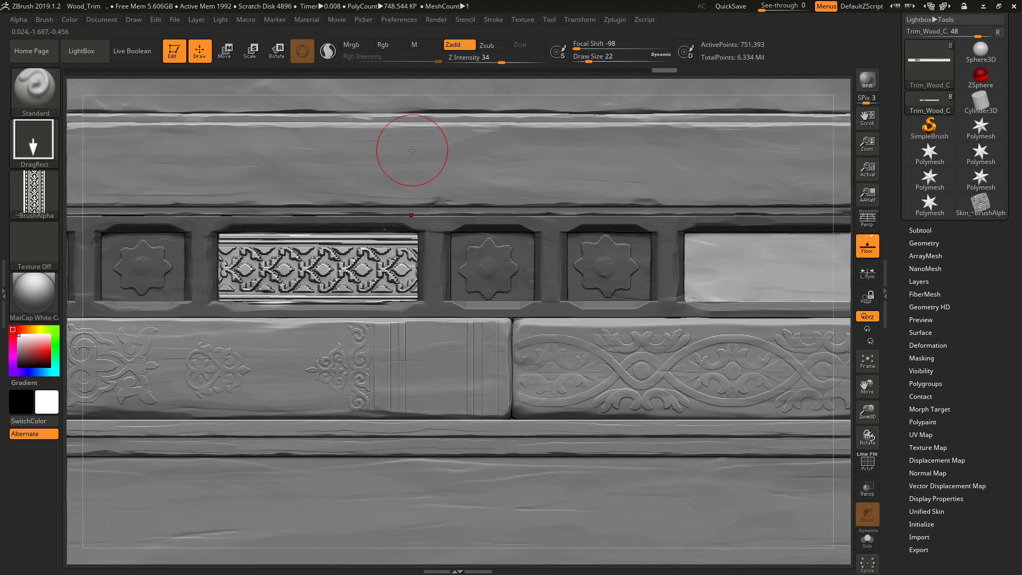
key(ctrl+z)
Lower Z Intensity to 8, try the ornament stamp on the first long panel, and undo it
click(474, 57)
text(9)
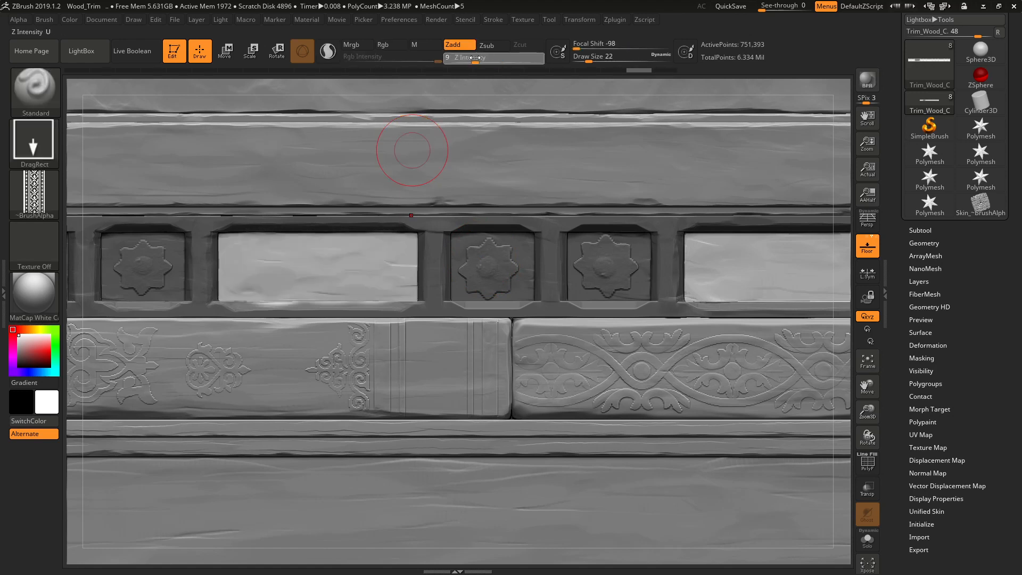
key(Return)
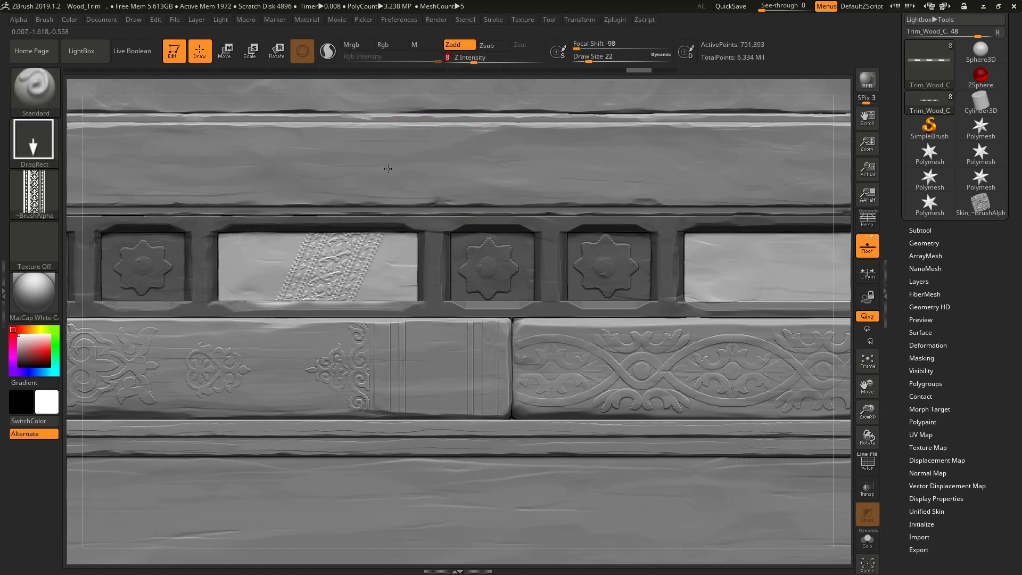
key(ctrl+z)
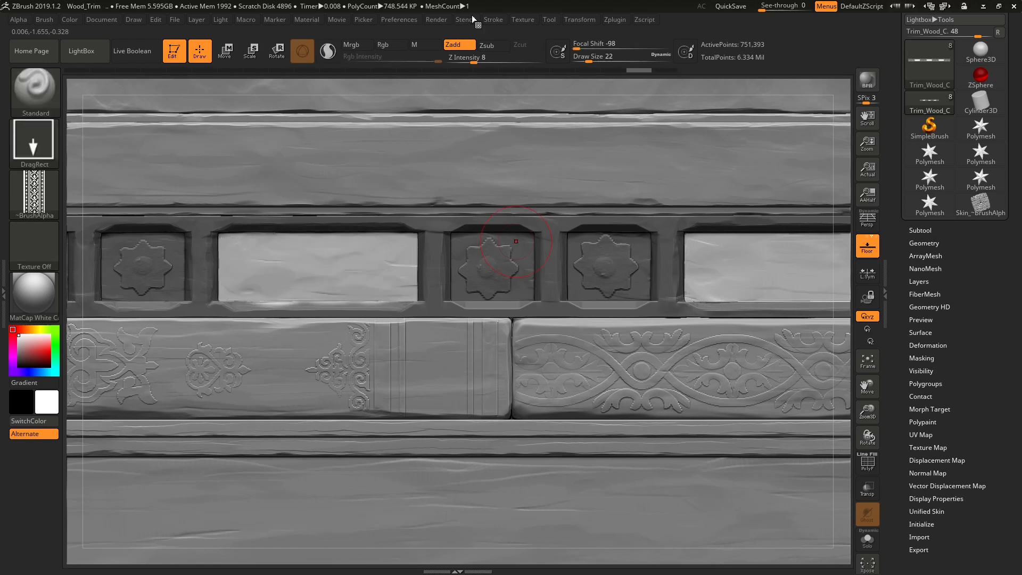
Set Z Intensity to 6 and try stamping the ornament band across the first long panel, undoing the misplaced stamps
click(470, 58)
key(Return)
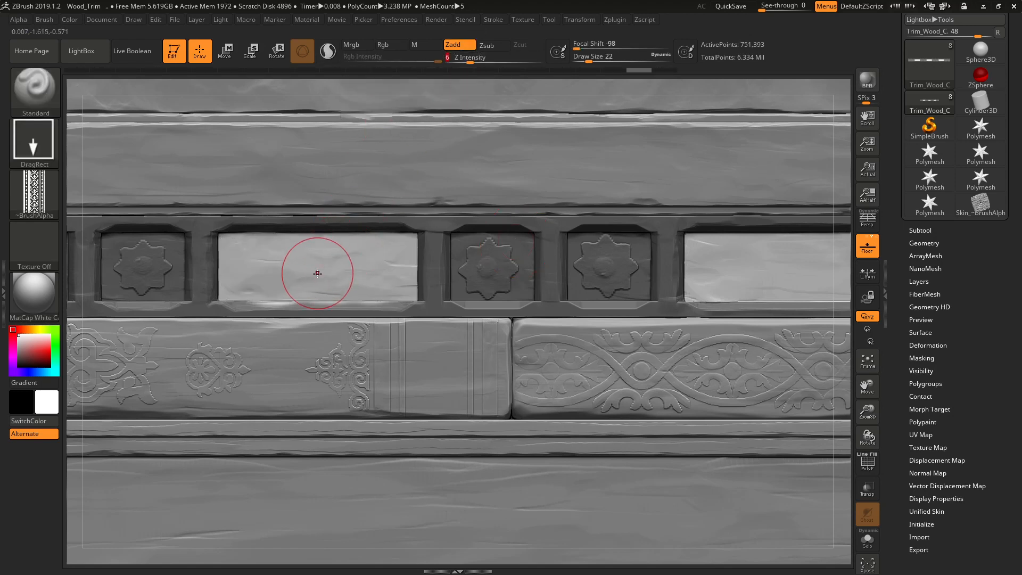
drag(433, 228, 494, 244)
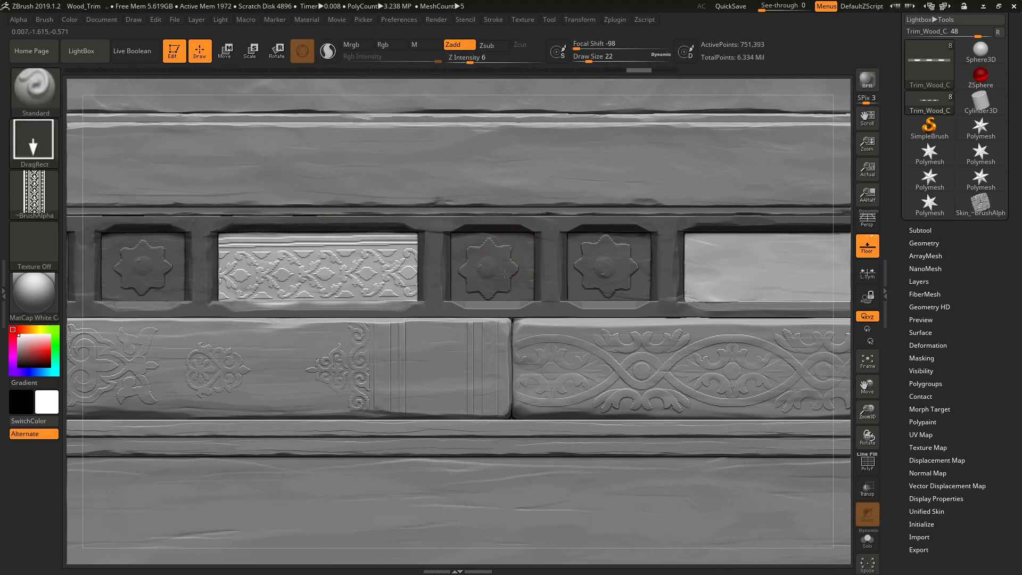
key(ctrl+z)
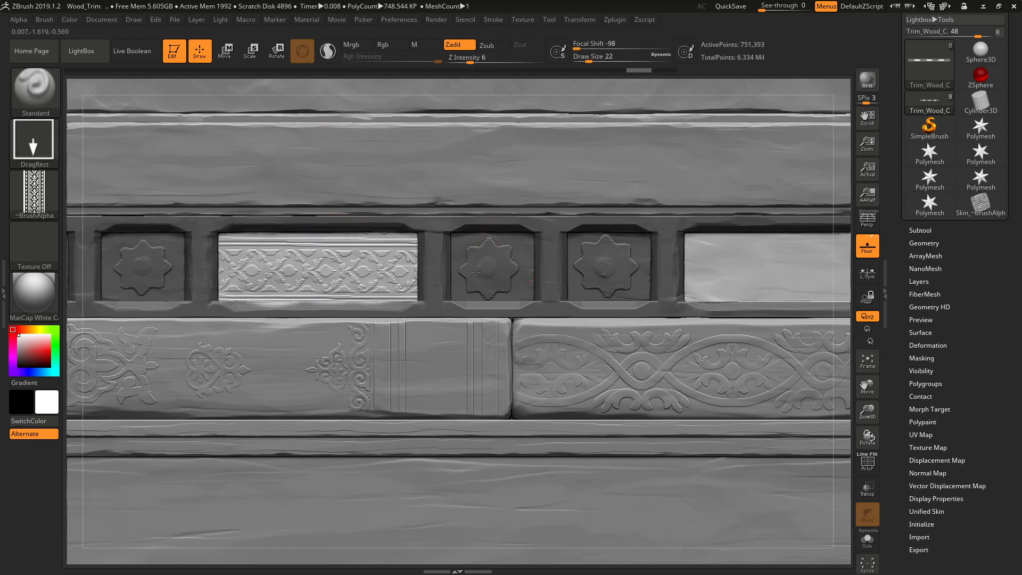
key(ctrl+z)
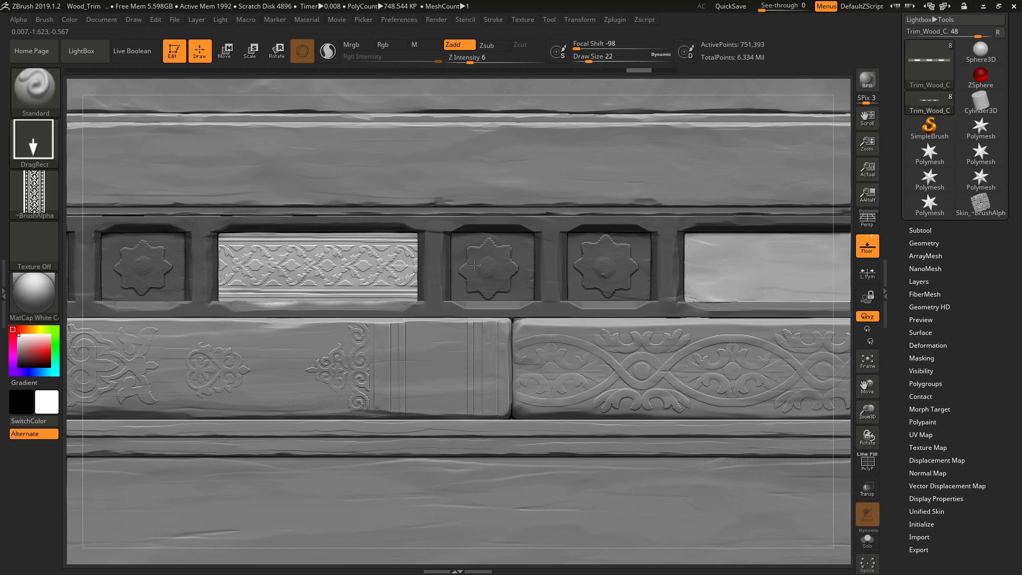
drag(474, 265, 476, 263)
ctrl+right_drag(461, 233, 423, 198)
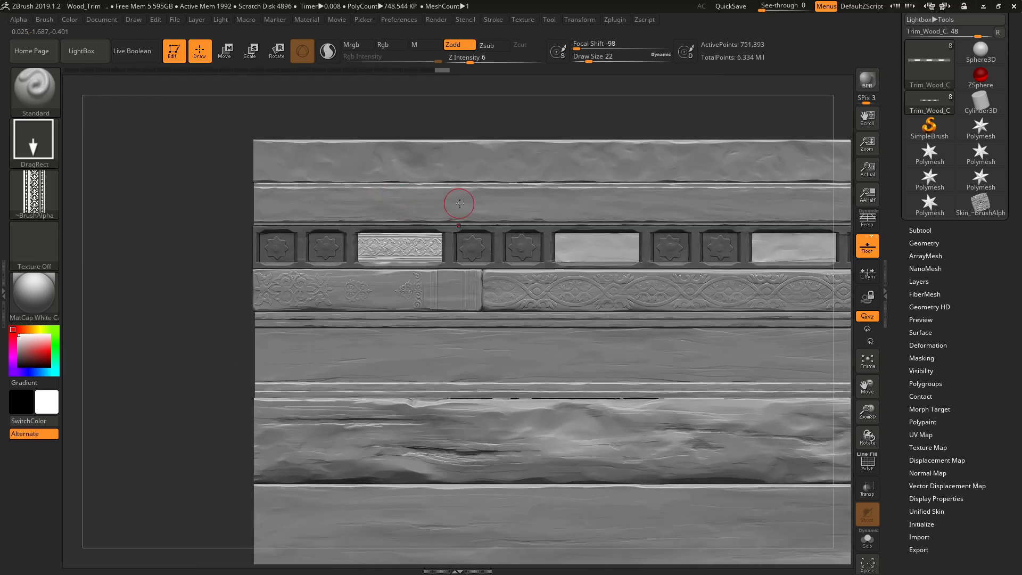
mouse_move(491, 219)
ctrl+right_down()
mouse_move(599, 380)
mouse_move(593, 356)
ctrl+right_up()
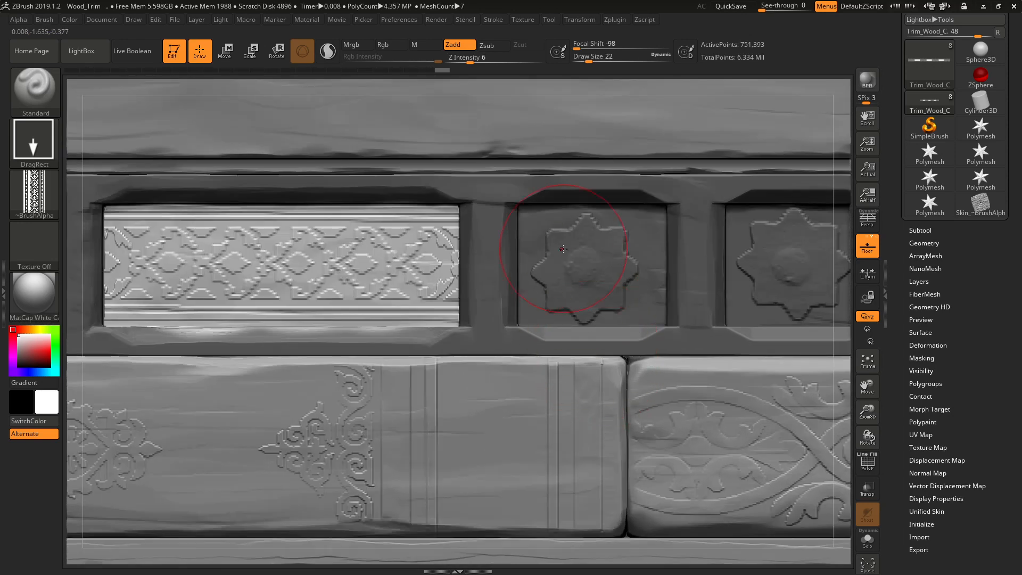
key(ctrl+z)
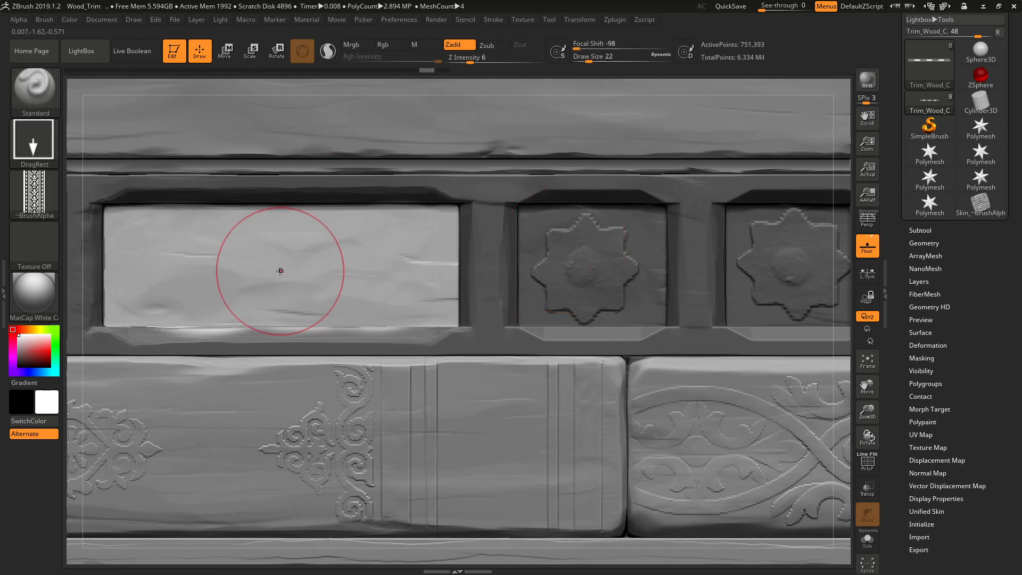
Stamp the ornament band horizontally across the first long panel, redoing it until the pattern is centred between its upper and lower edges
drag(460, 267, 582, 263)
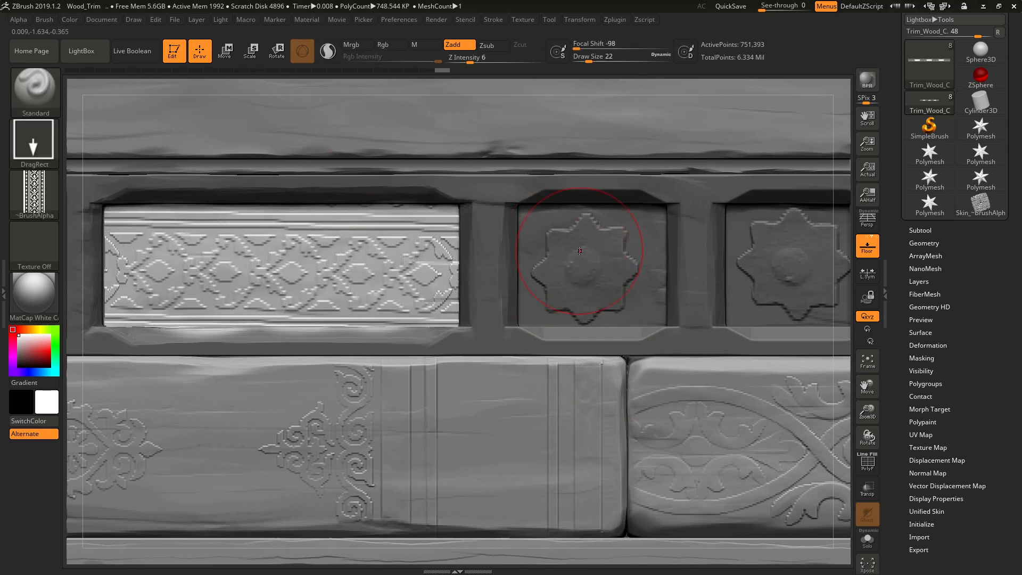
key(ctrl+z)
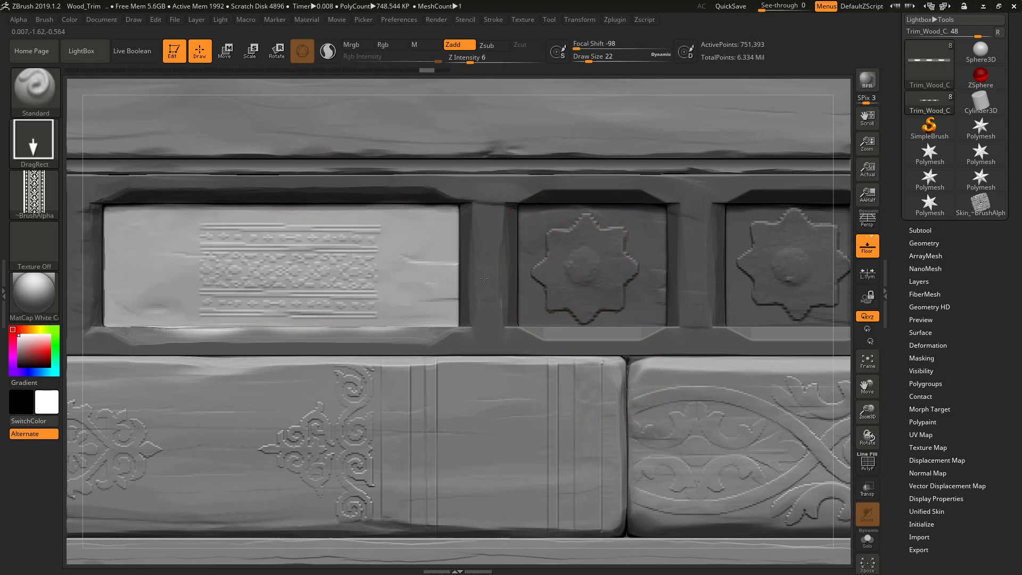
drag(484, 277, 560, 268)
key(ctrl+z)
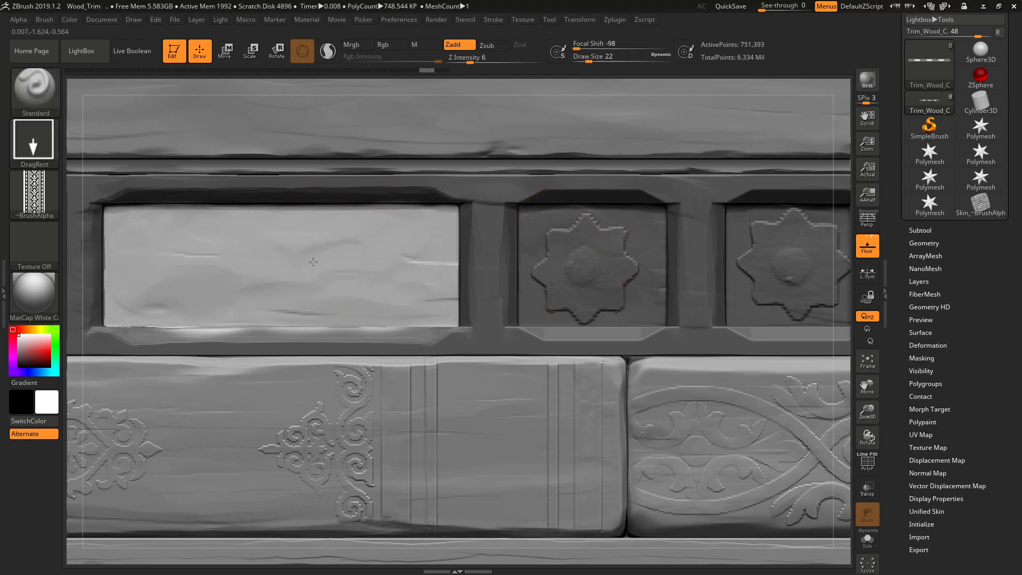
drag(313, 262, 578, 263)
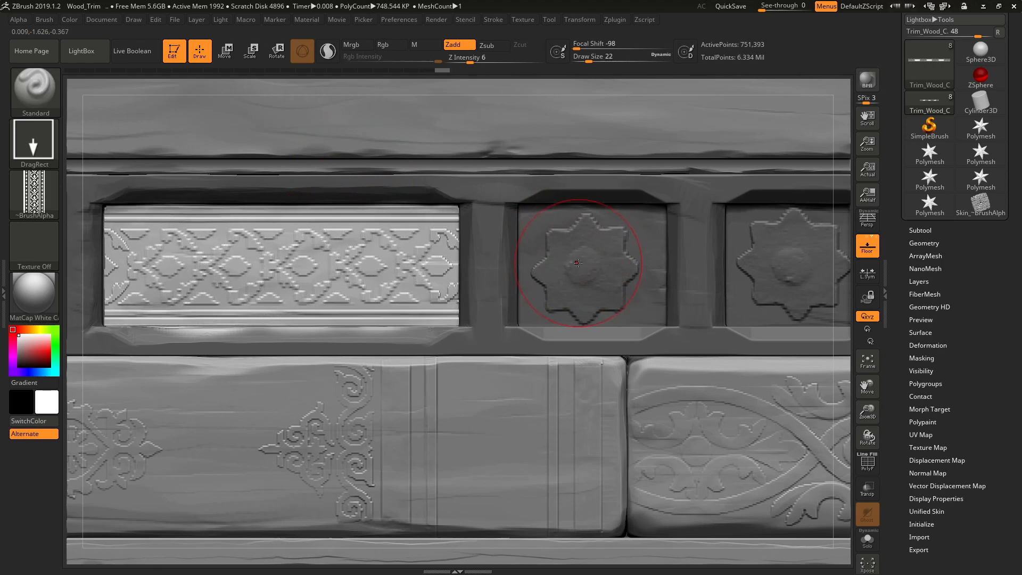
ctrl+right_drag(553, 230, 483, 193)
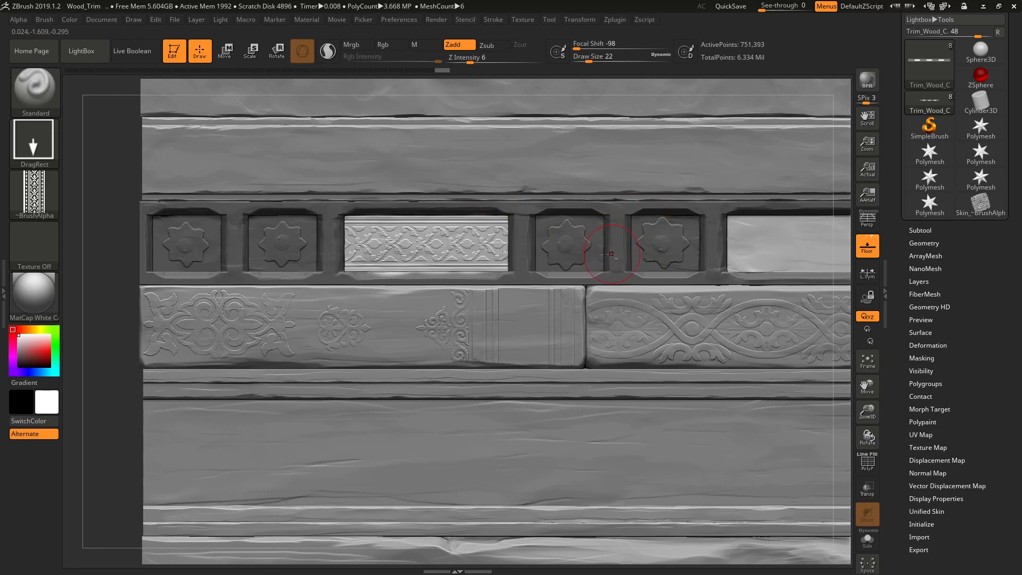
Stamp the same ornament band across the last long panel, redoing it until the pattern is centred and fills the panel
key(ctrl+z)
key(ctrl+z)
key(ctrl+z)
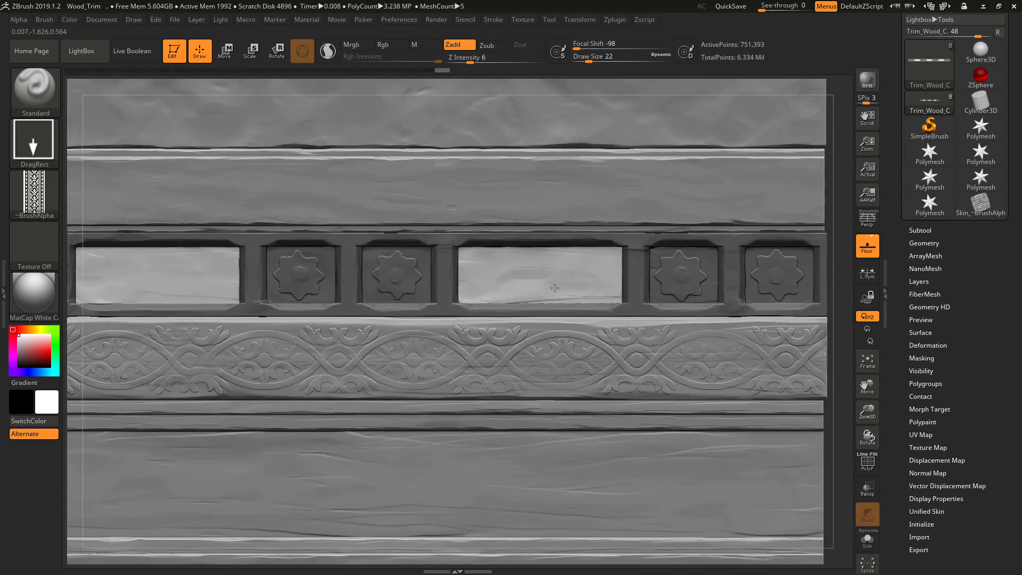
ctrl+right_drag(554, 287, 552, 291)
mouse_move(548, 277)
mouse_down()
mouse_move(382, 295)
mouse_move(343, 275)
mouse_move(242, 274)
mouse_up()
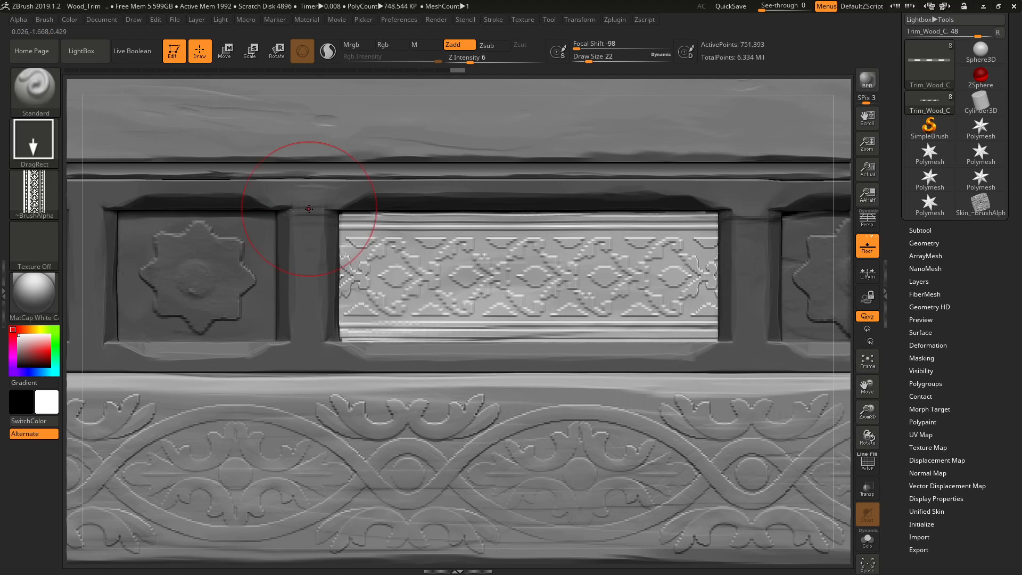
key(ctrl+z)
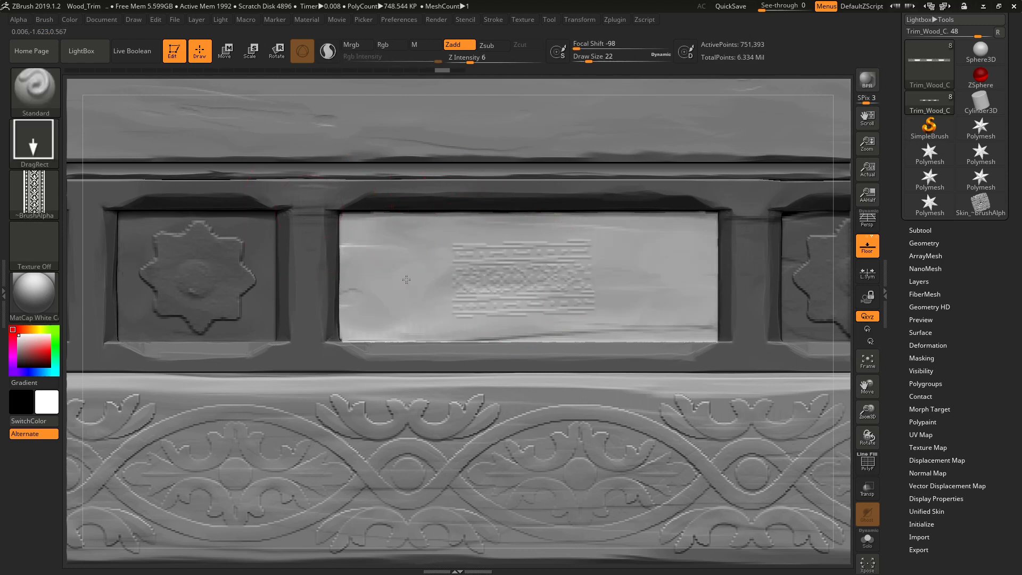
drag(316, 279, 241, 277)
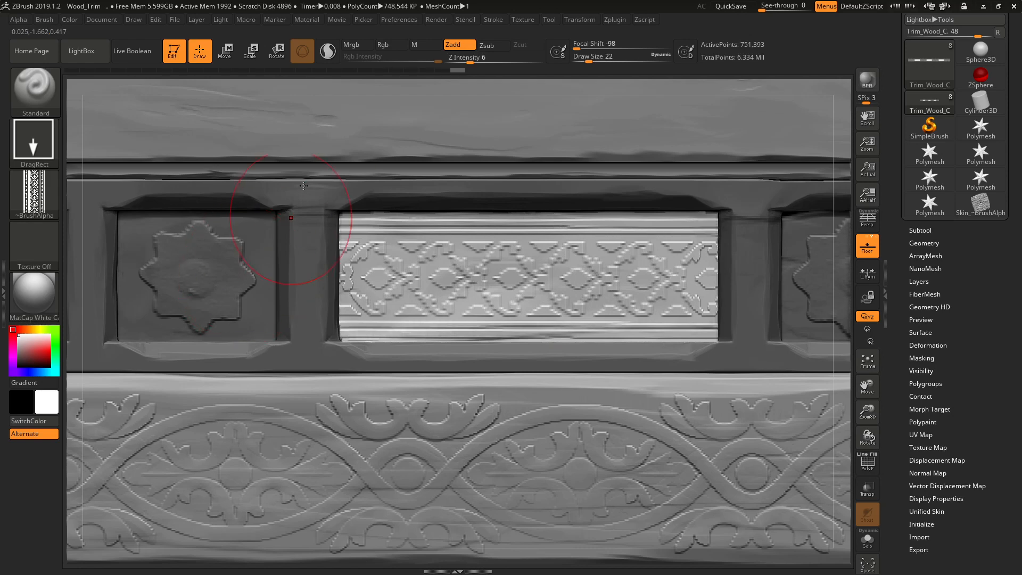
key(ctrl+z)
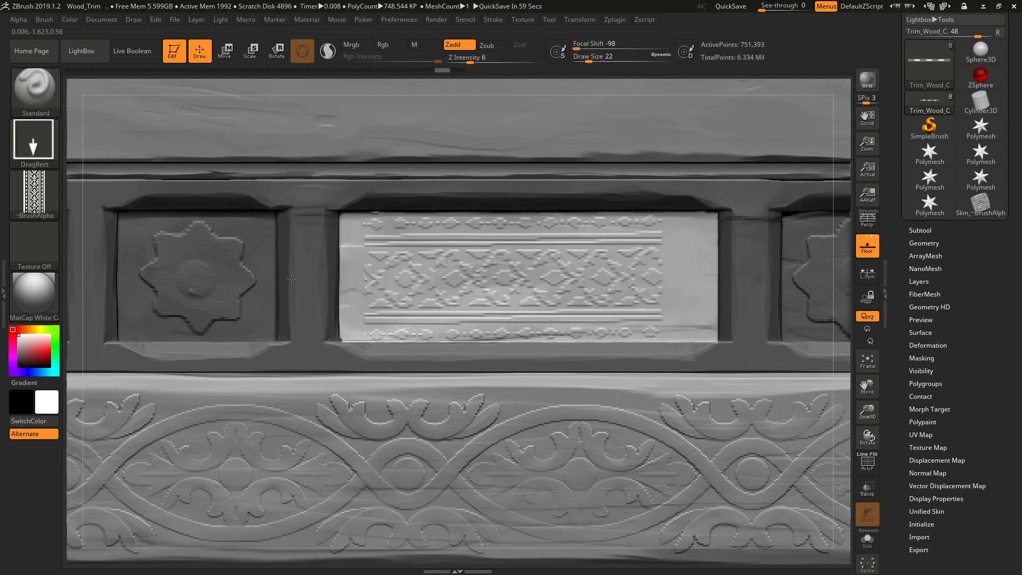
drag(291, 279, 224, 278)
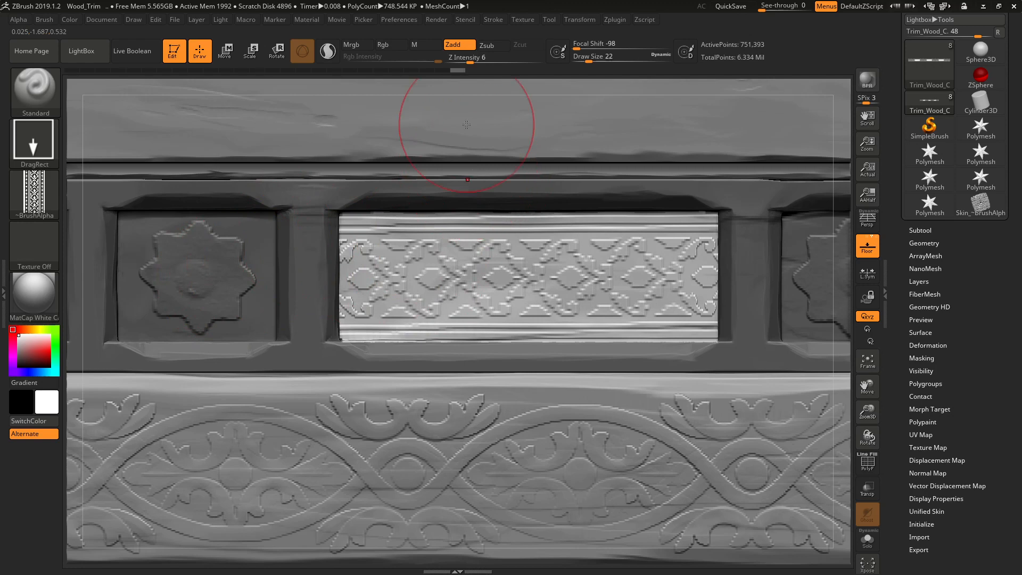
key(ctrl+z)
drag(506, 276, 213, 277)
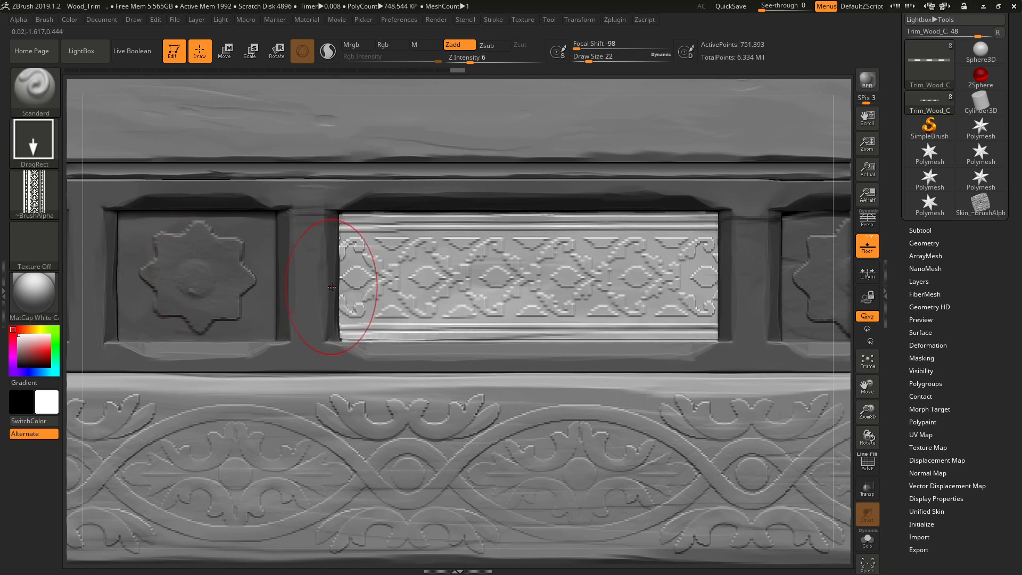
Close the image preview and import CG (241).png from the ornament (3) folder as the brush alpha for the middle long panel
alt+right_drag(404, 291, 260, 238)
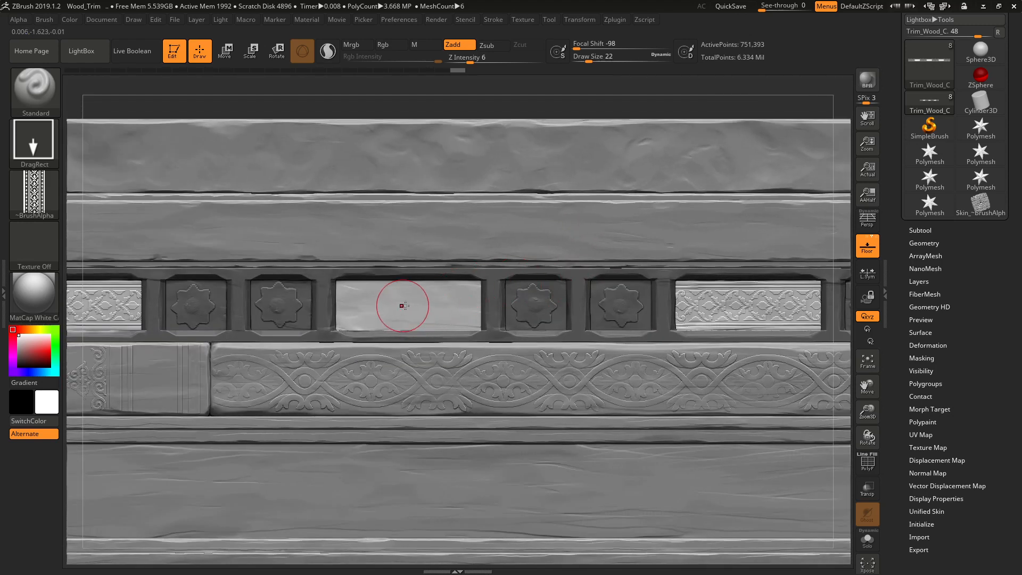
alt+right_drag(405, 306, 455, 331)
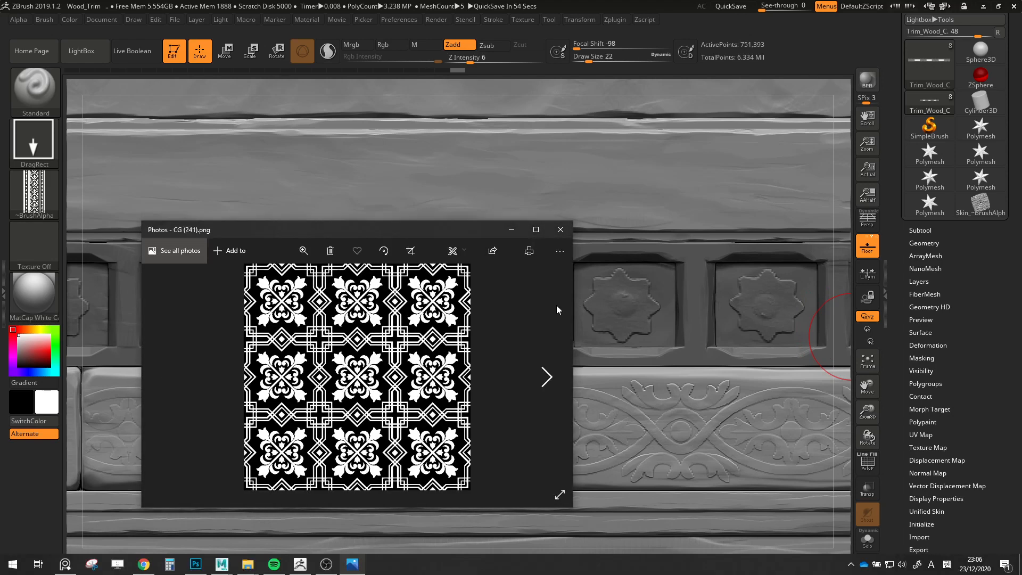
click(560, 229)
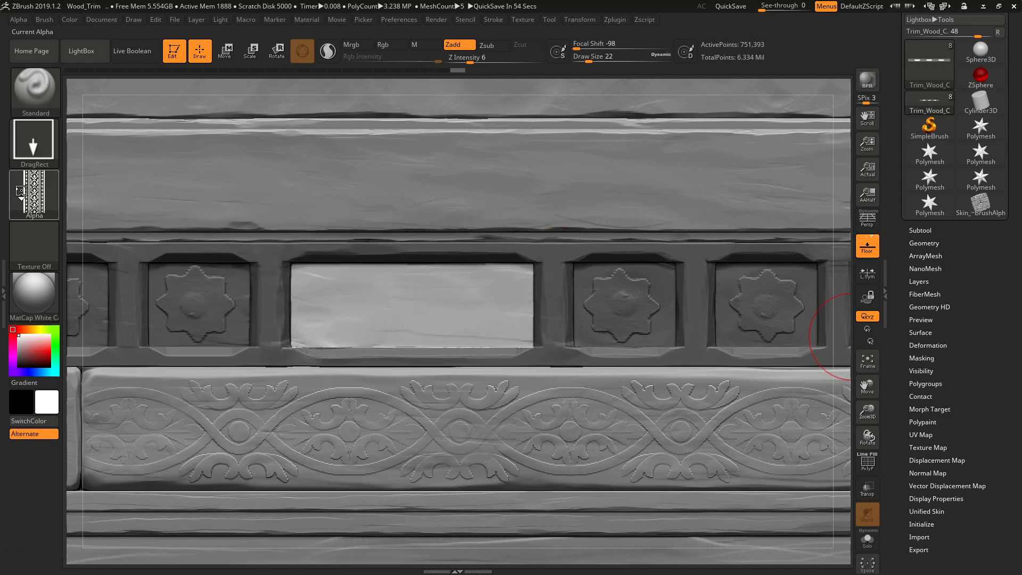
click(33, 194)
click(94, 479)
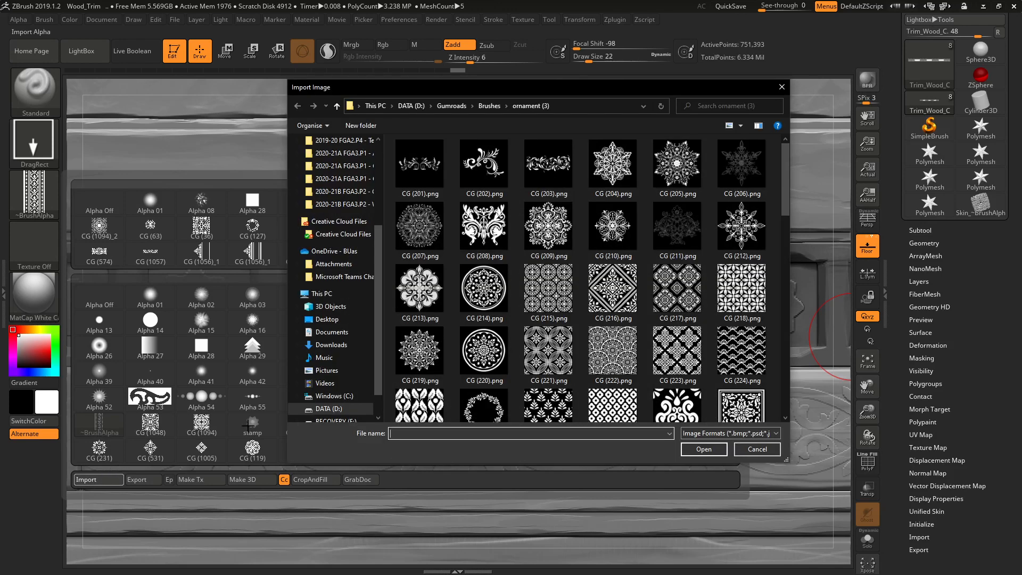
scroll(615, 342, down, 3)
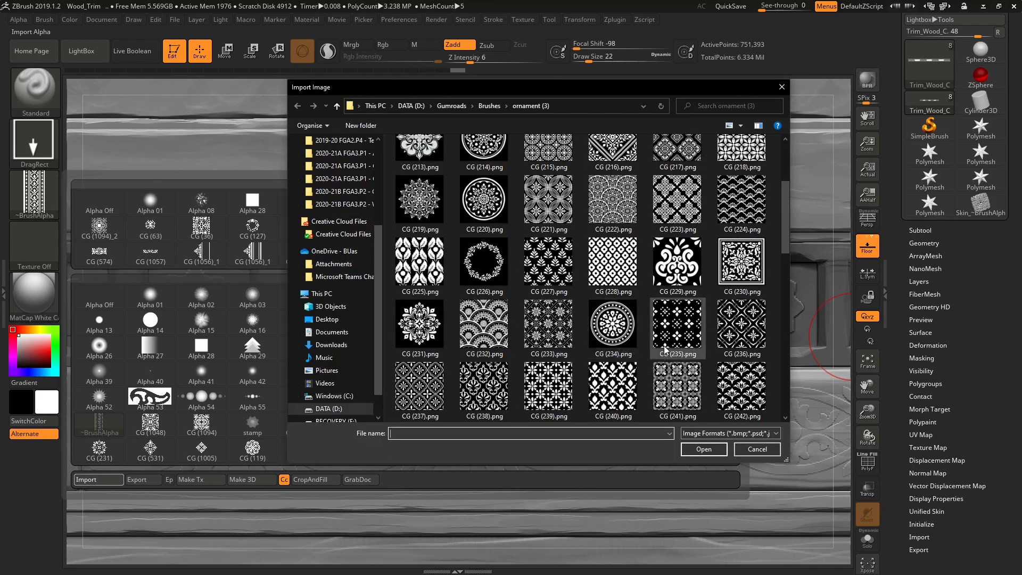
double_click(686, 375)
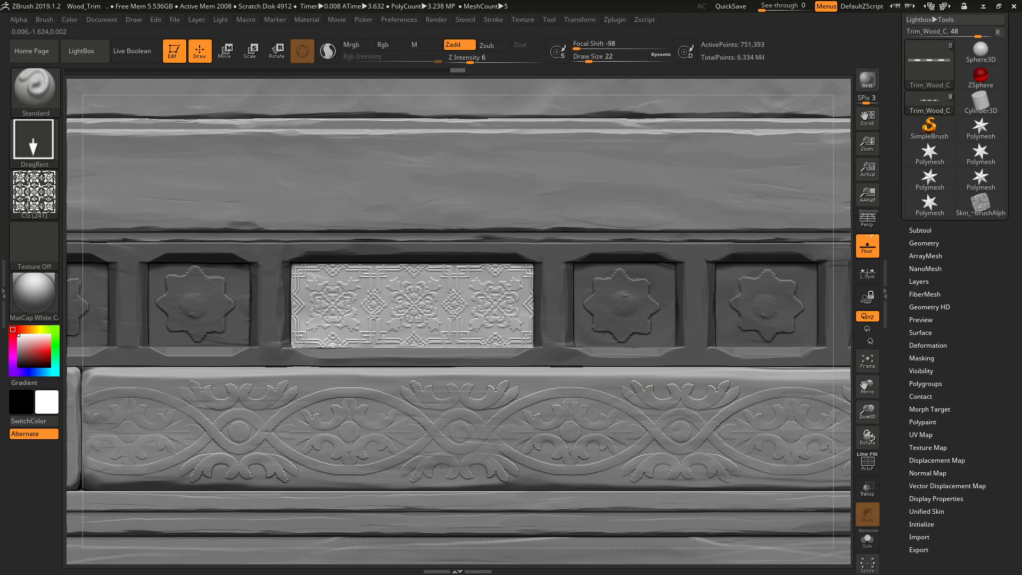
Stamp the CG (241) pattern across the middle long panel, redoing it until three motifs fit side by side in the panel
key(ctrl+z)
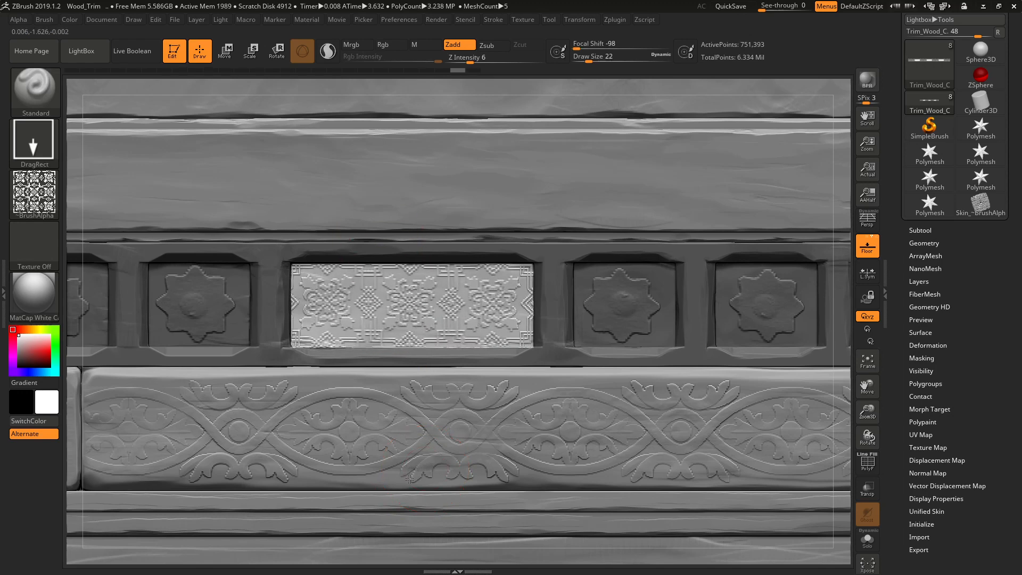
key(ctrl+z)
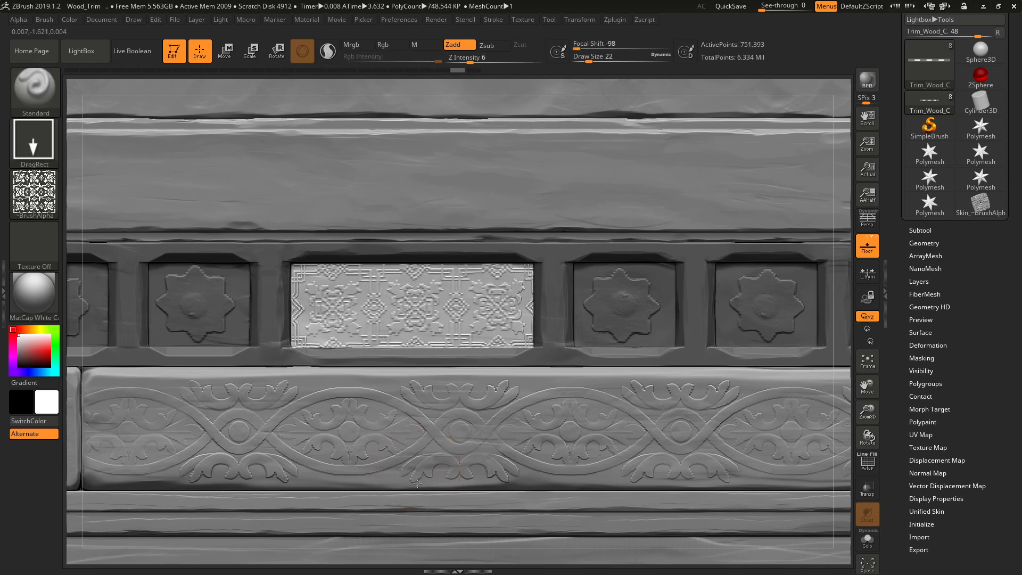
key(ctrl+z)
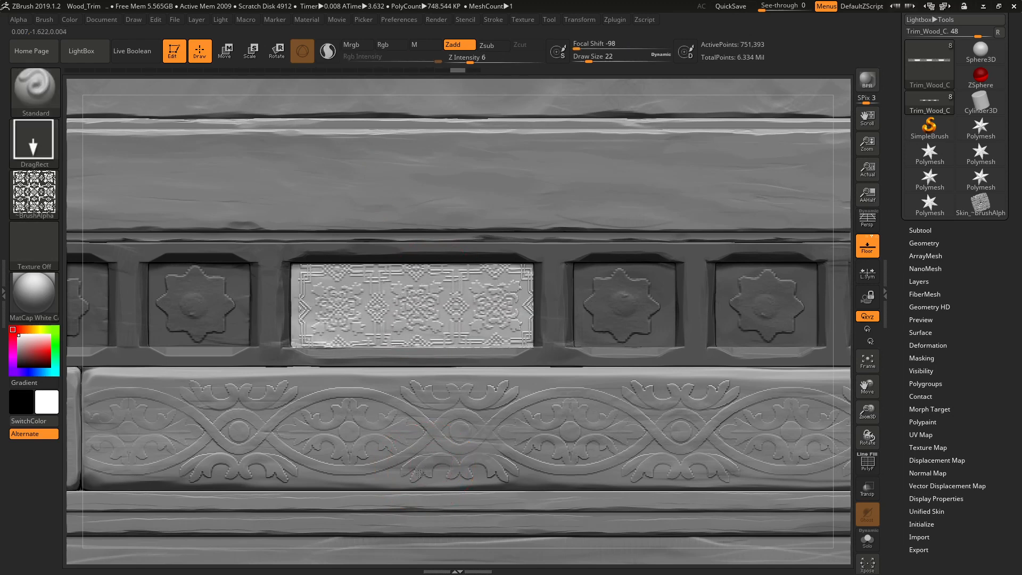
key(ctrl+z)
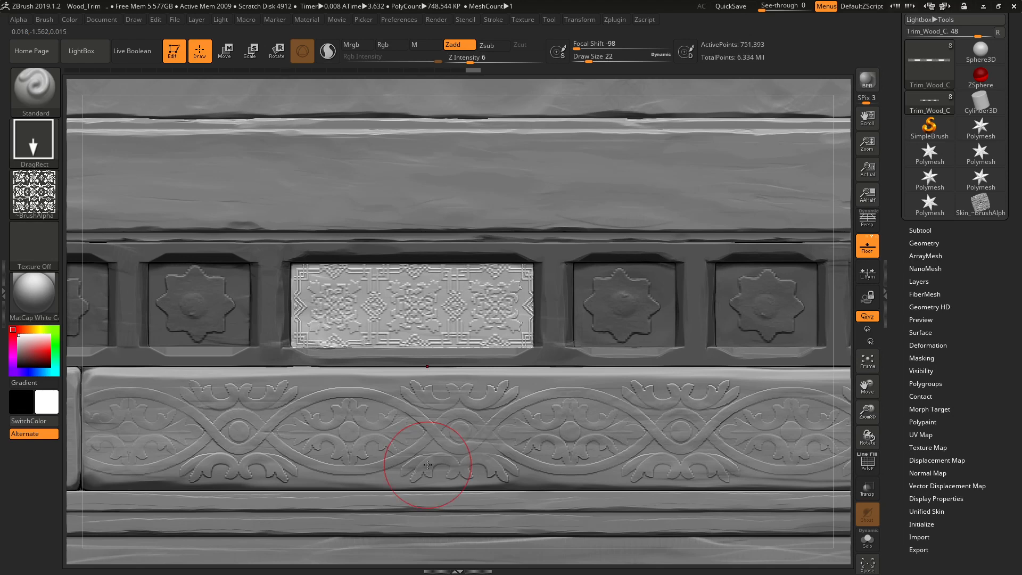
key(ctrl+z)
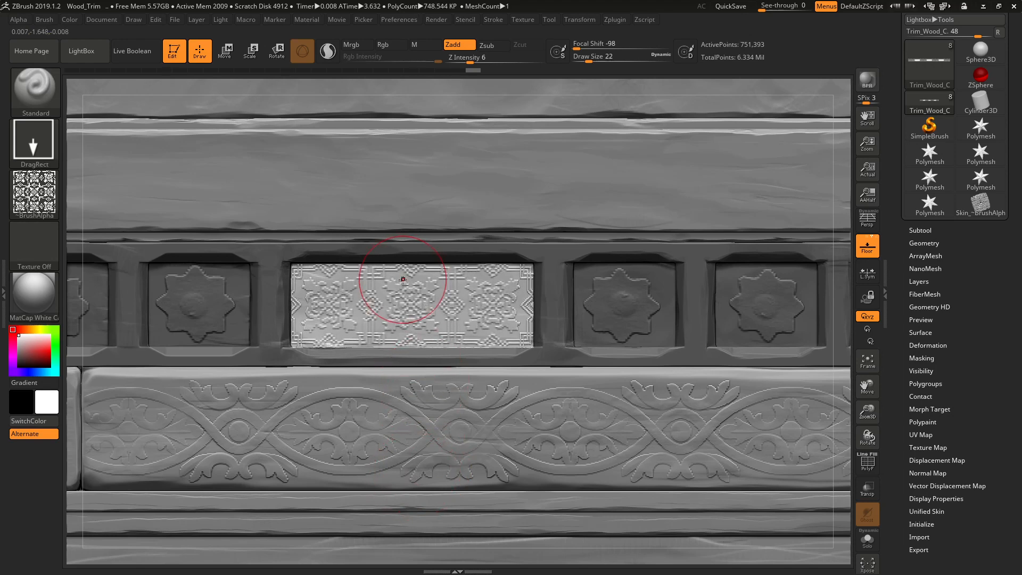
Clear the mask from the trim and inspect the decorated row of panels up close and from a distance
mouse_move(394, 298)
ctrl+right_down()
mouse_move(346, 288)
mouse_move(354, 204)
ctrl+right_up()
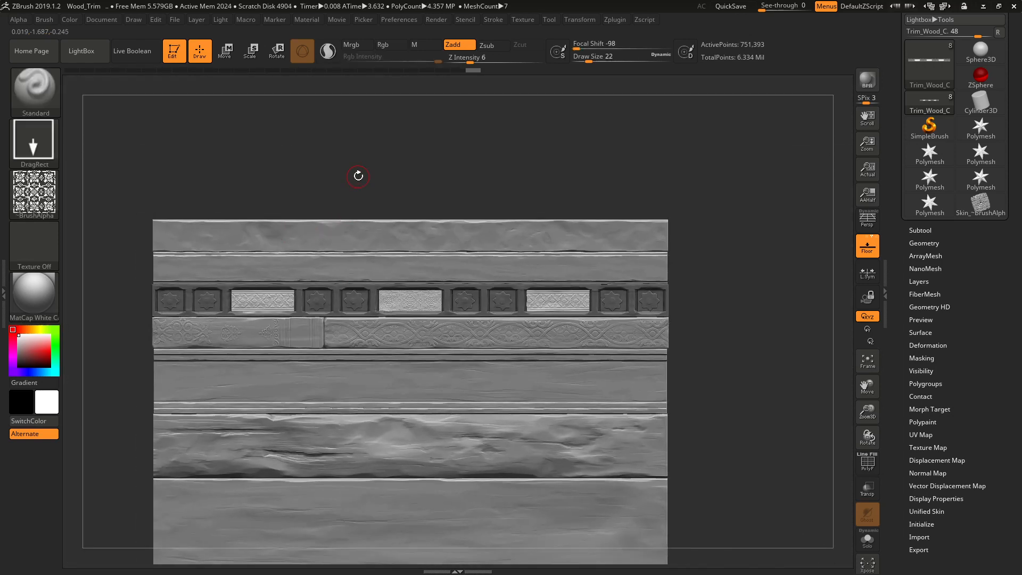
ctrl+drag(357, 177, 365, 178)
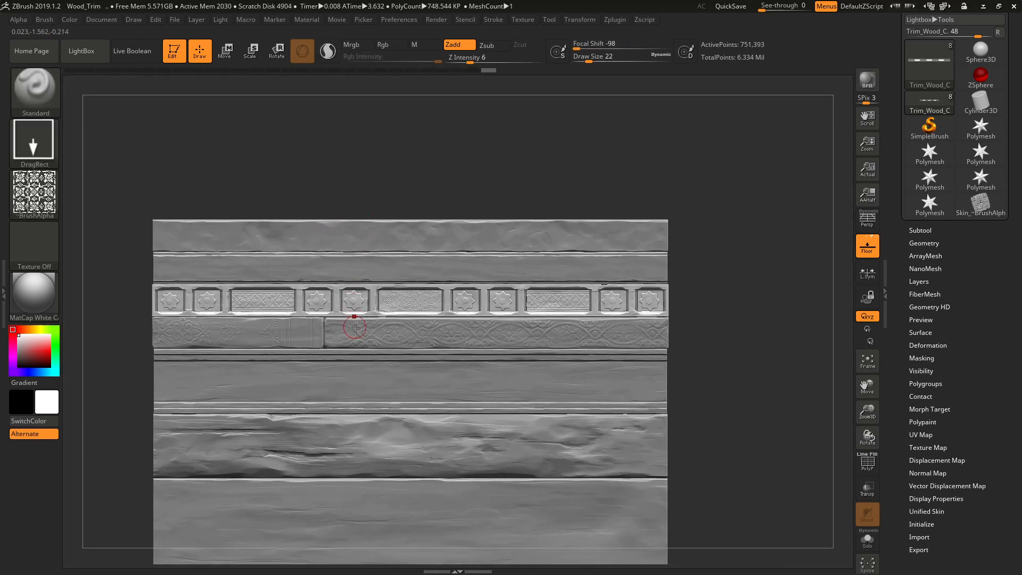
ctrl+right_drag(355, 327, 422, 393)
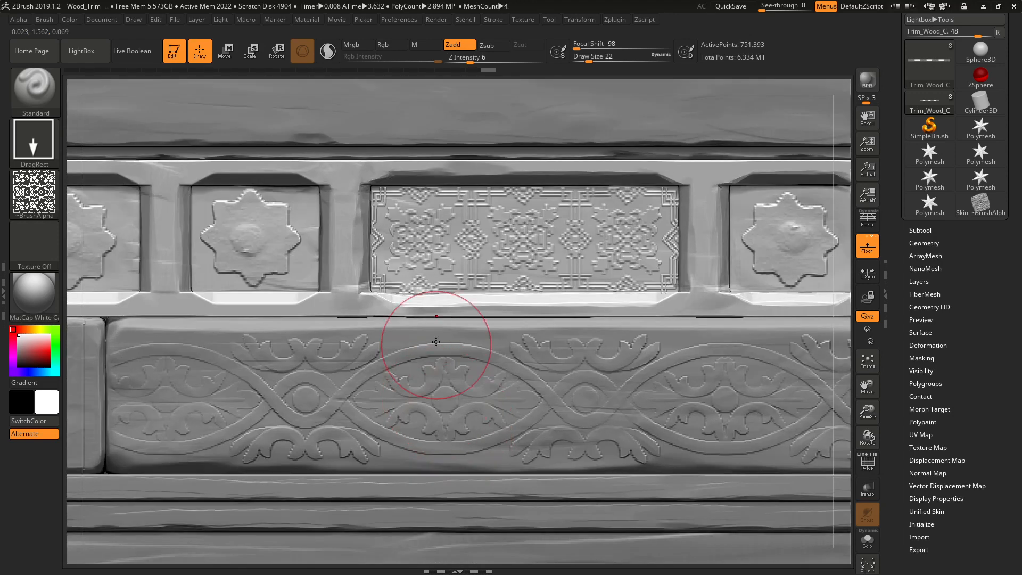
ctrl+right_drag(488, 261, 467, 251)
ctrl+right_drag(408, 203, 346, 112)
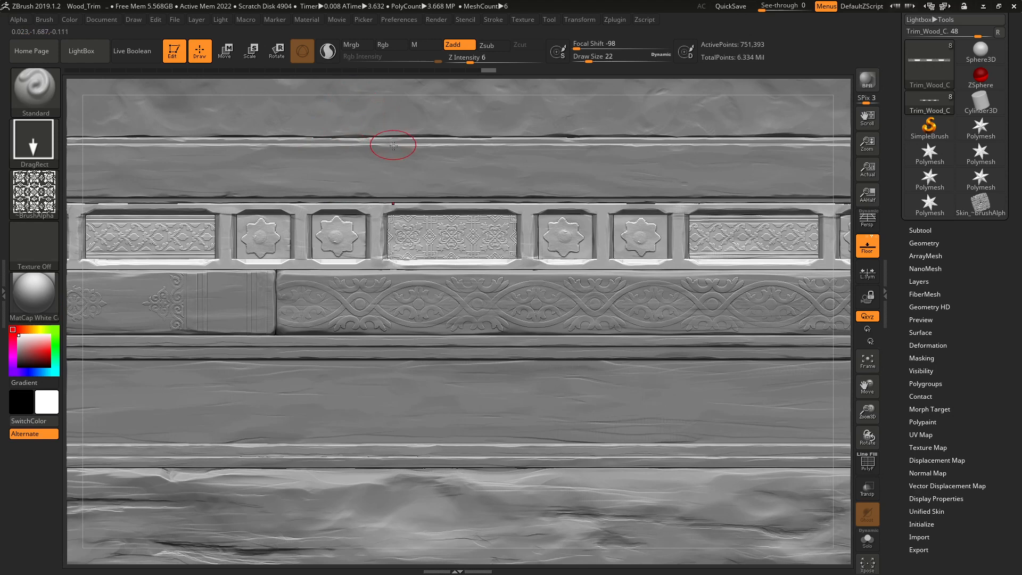
ctrl+right_drag(452, 215, 426, 179)
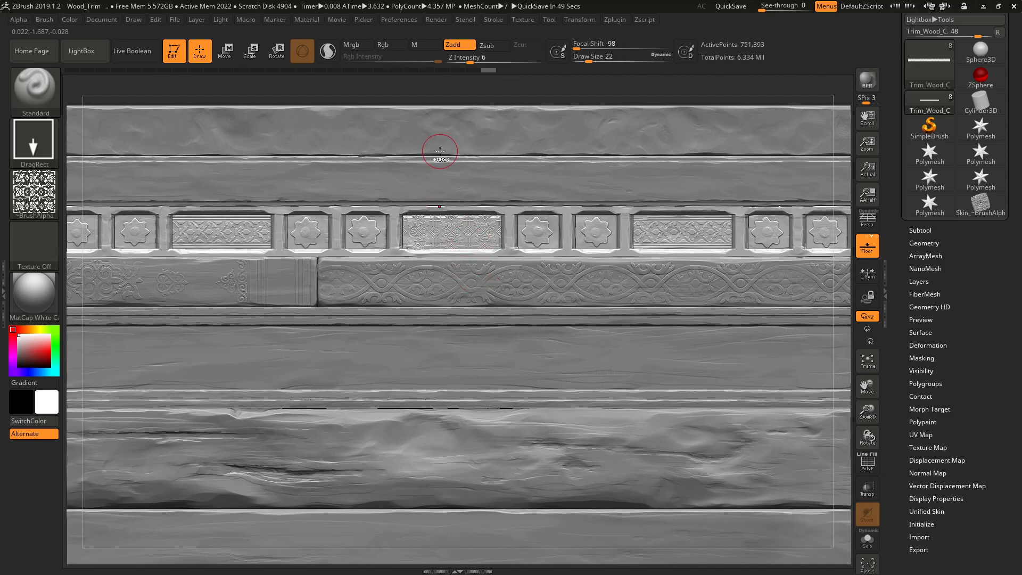
Remove the stamp from the middle long panel and stamp the CG (245) ornament band there instead, redoing it once to fit the panel
key(ctrl+z)
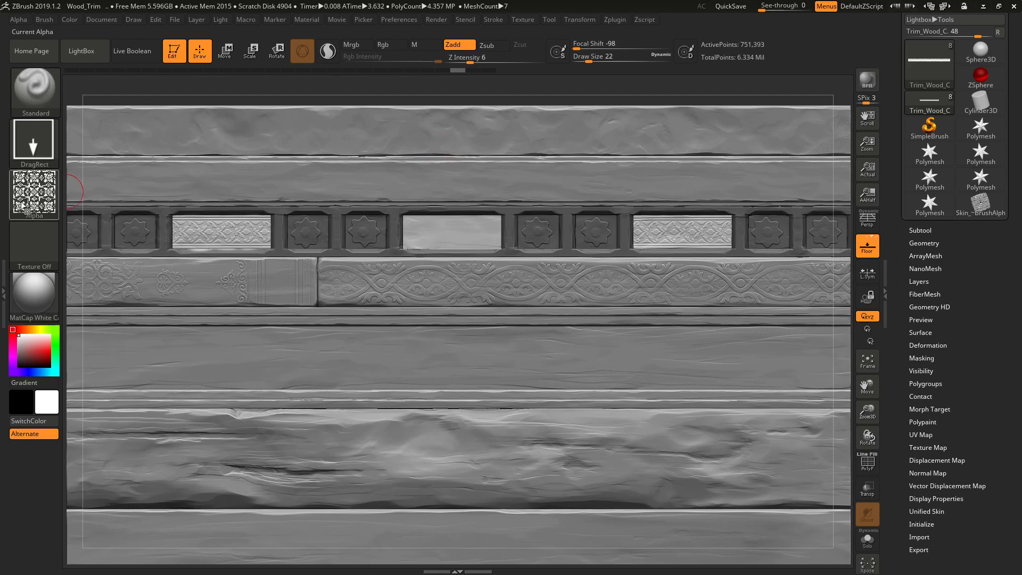
click(34, 194)
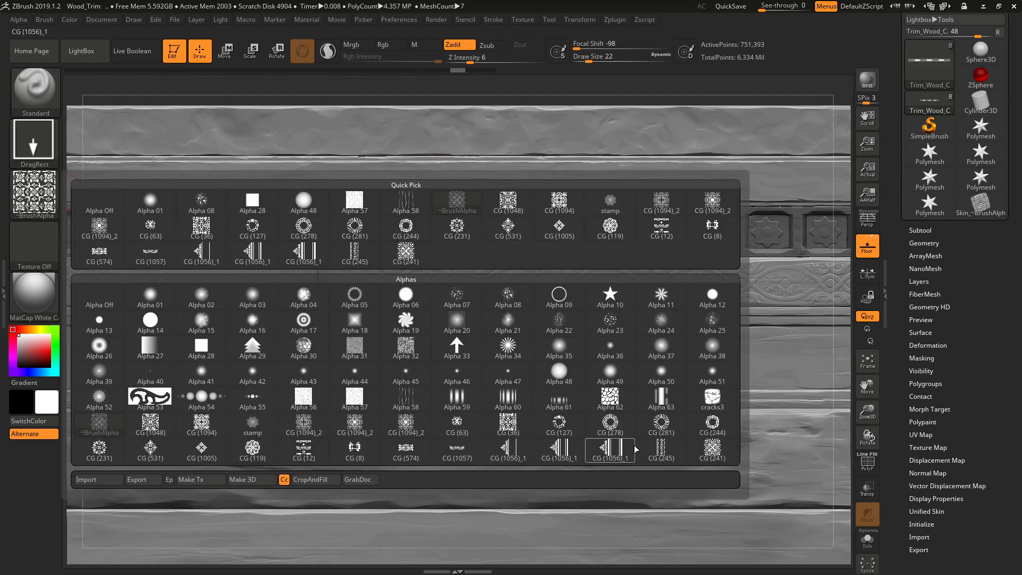
click(658, 451)
scroll(452, 230, up, 5)
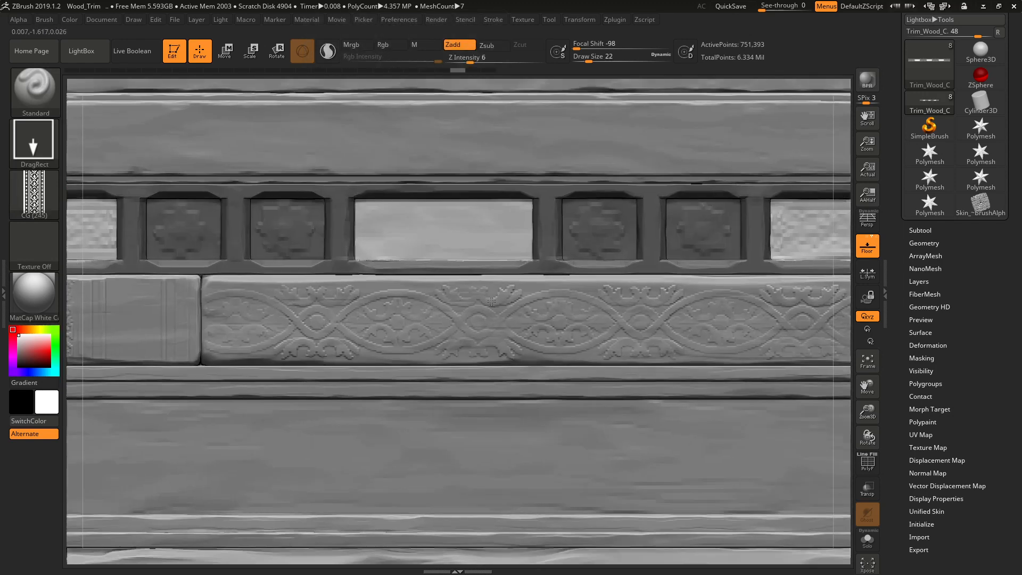
mouse_move(442, 234)
mouse_down()
mouse_move(609, 224)
mouse_move(612, 232)
mouse_up()
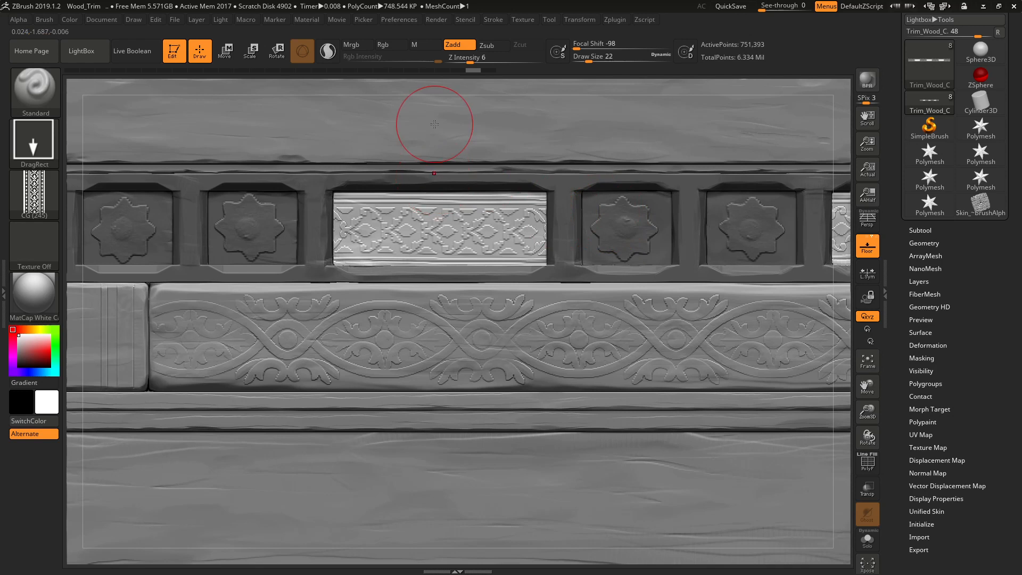
key(ctrl)
key(ctrl+z)
mouse_move(438, 228)
mouse_down()
mouse_move(511, 330)
mouse_move(609, 232)
mouse_up()
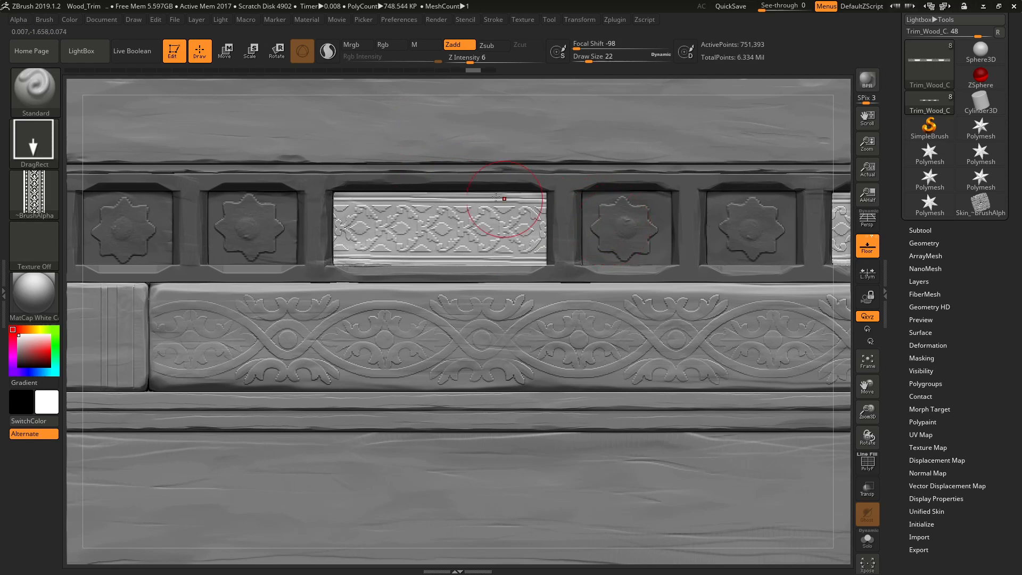
Erase the central ornament from the middle panel with the Morph brush at Z Intensity 79, keeping only the upper and lower border lines
key(b)
key(m)
key(r)
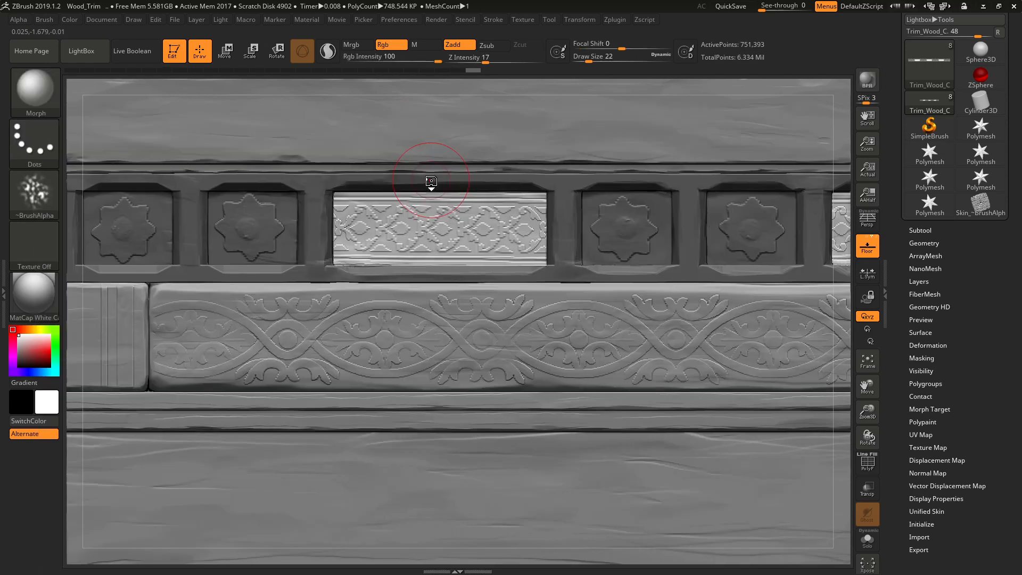
click(507, 228)
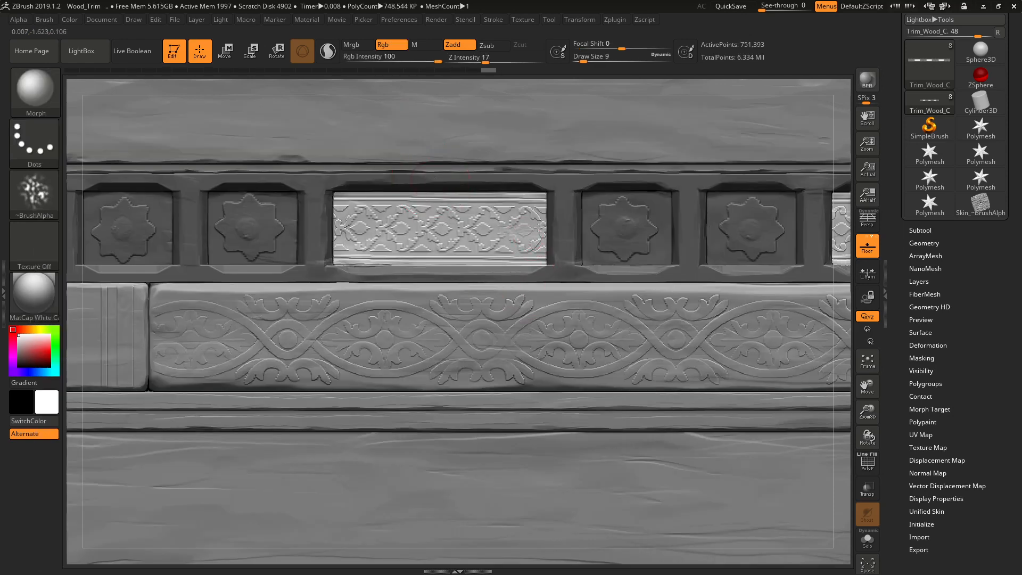
drag(511, 228, 532, 220)
click(529, 58)
mouse_move(516, 242)
mouse_down()
mouse_move(540, 245)
mouse_move(347, 235)
mouse_move(439, 246)
mouse_move(417, 245)
mouse_up()
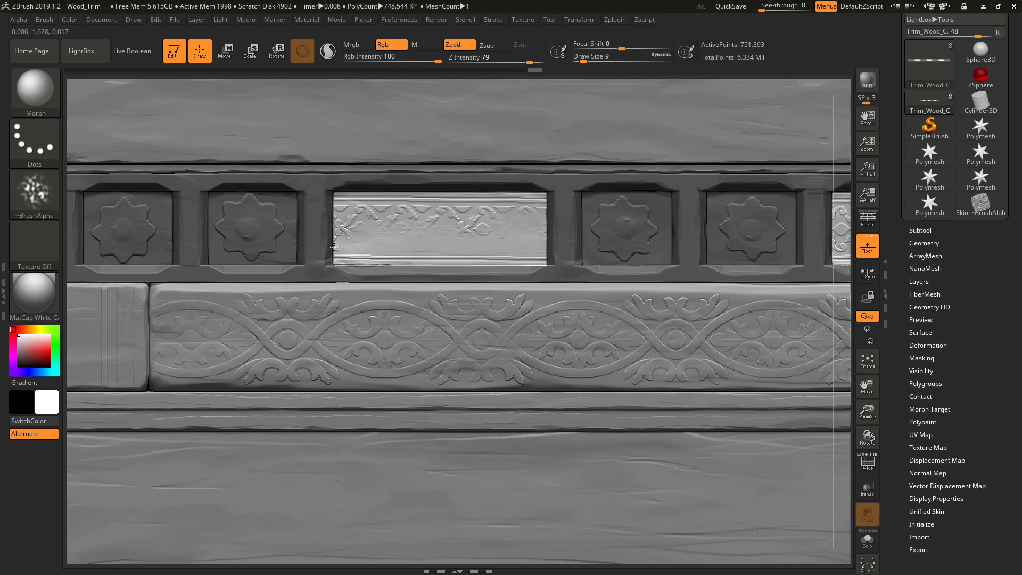
mouse_move(335, 246)
mouse_down()
mouse_move(375, 211)
mouse_move(479, 240)
mouse_move(420, 210)
mouse_up()
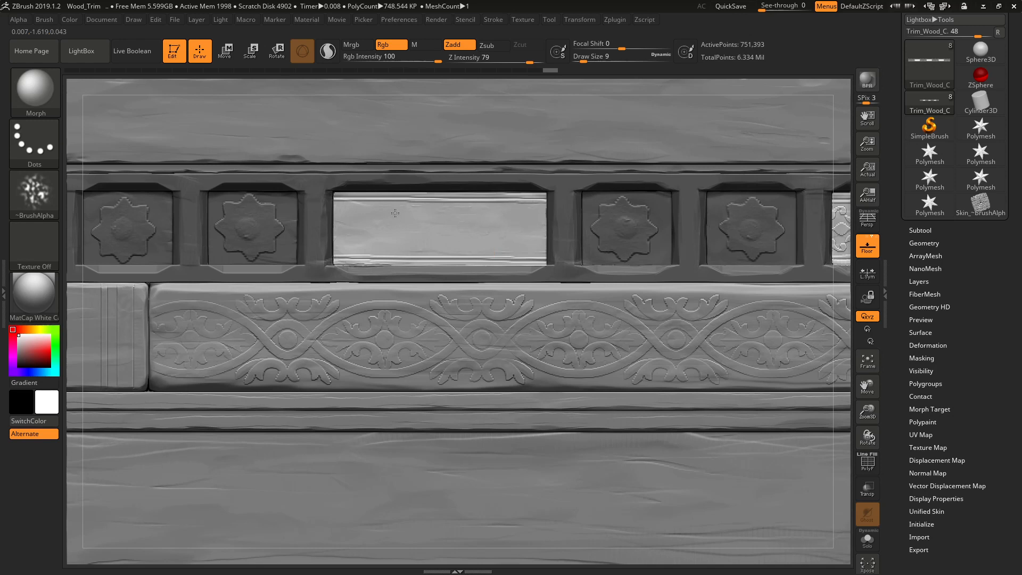
drag(443, 225, 450, 221)
Mask the border lines along the middle panel's upper and lower edges and return to the Standard brush
key(ctrl)
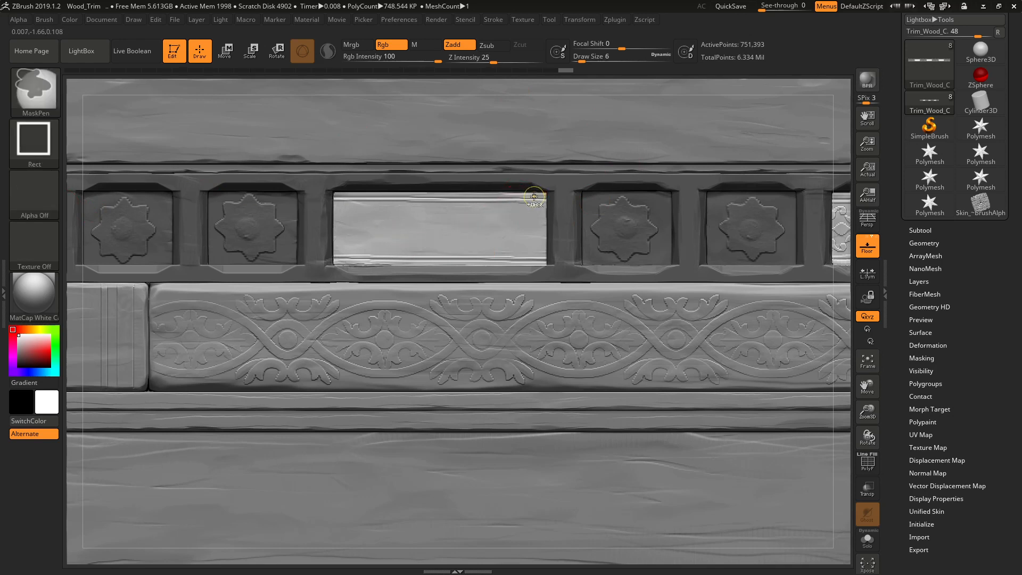
ctrl+drag(566, 185, 283, 202)
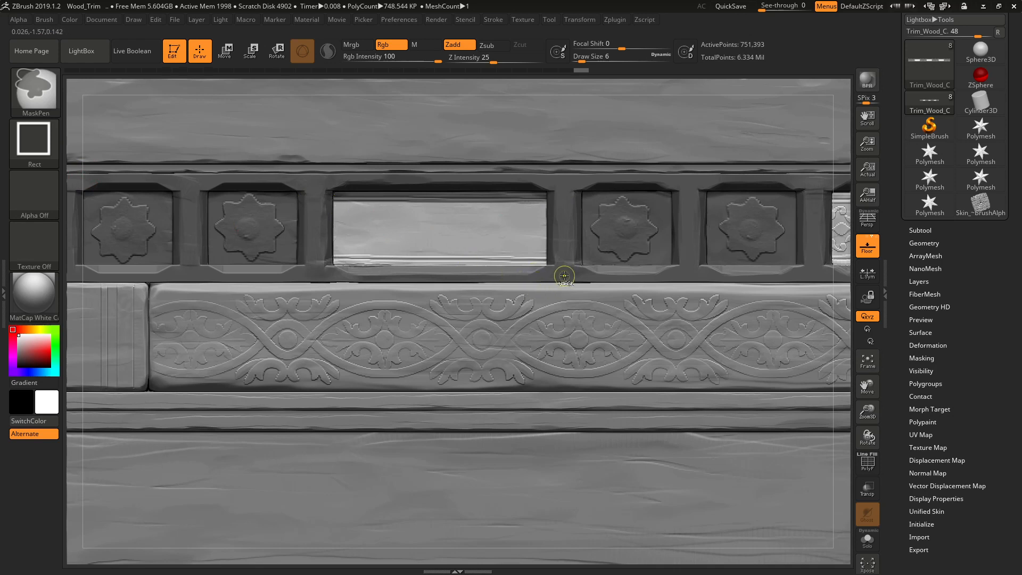
mouse_move(557, 260)
ctrl+mouse_down()
mouse_move(447, 278)
mouse_move(312, 278)
mouse_move(620, 259)
mouse_move(617, 268)
ctrl+mouse_up()
mouse_move(311, 264)
ctrl+mouse_down()
mouse_move(456, 271)
mouse_move(588, 256)
ctrl+mouse_up()
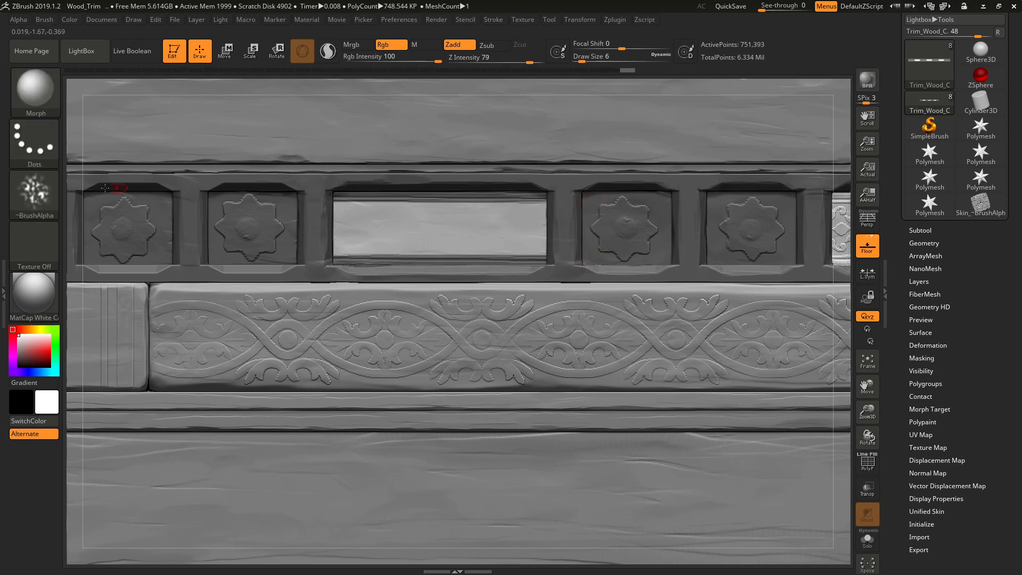
key(b)
key(s)
key(t)
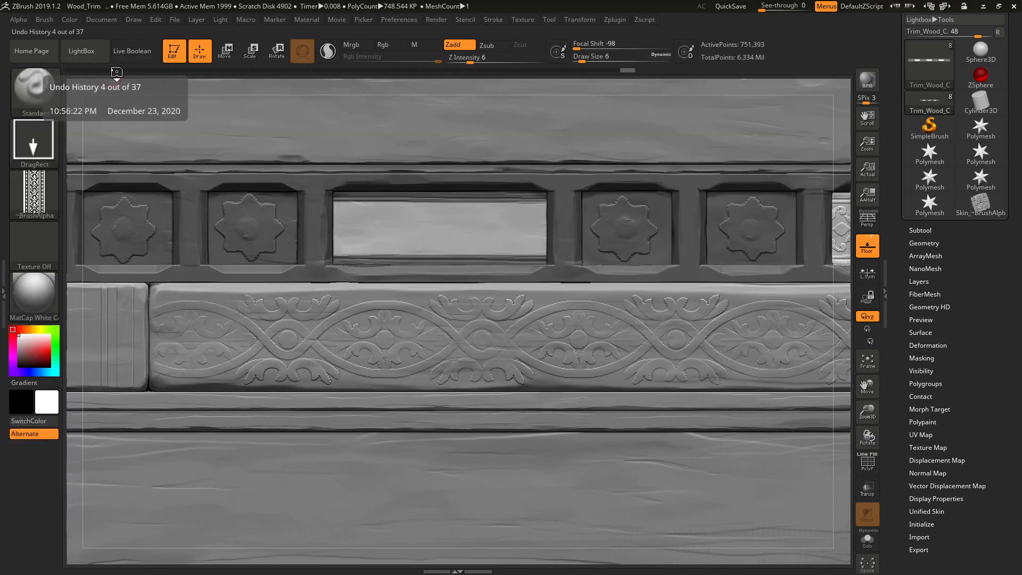
Try the CG (1057) scroll alpha across the middle panel between the border lines, restamping it once and viewing it from a distance
click(34, 193)
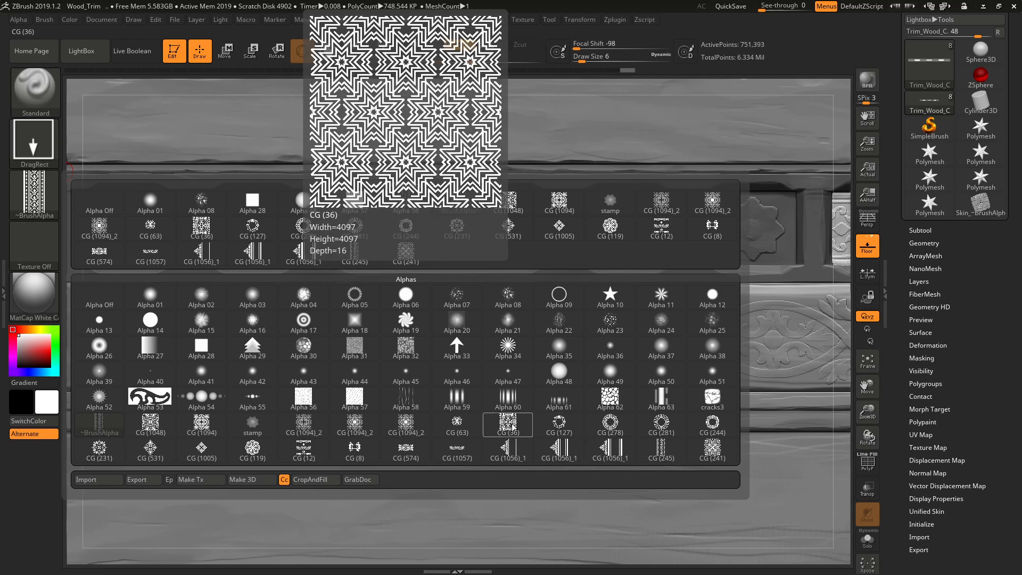
click(462, 451)
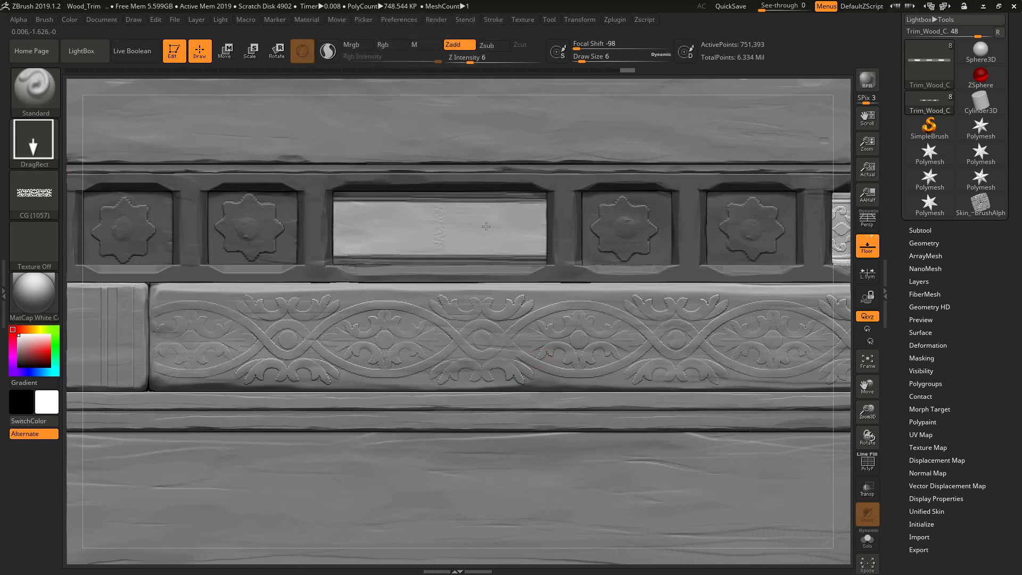
drag(433, 229, 432, 254)
drag(616, 301, 546, 229)
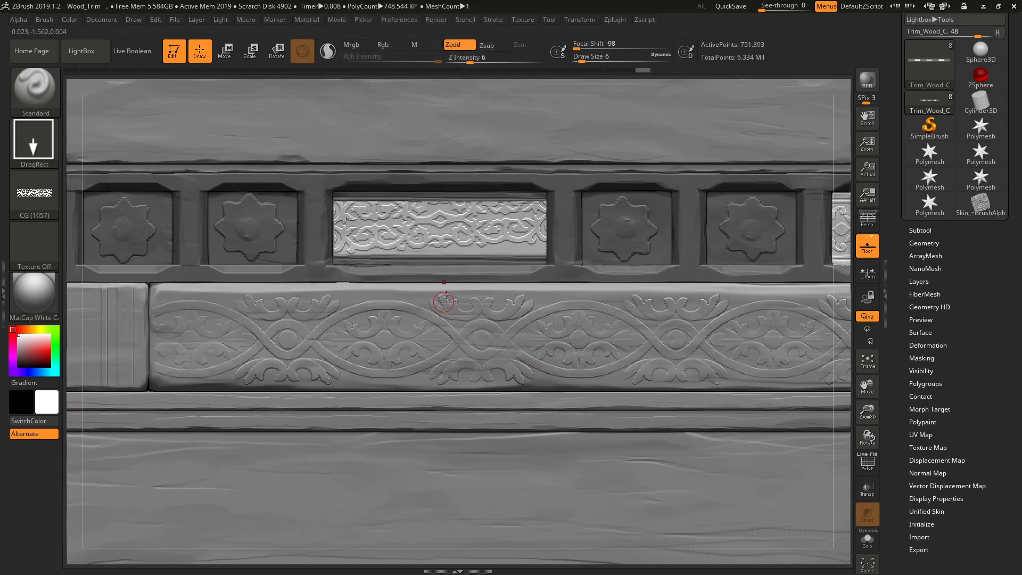
key(ctrl+z)
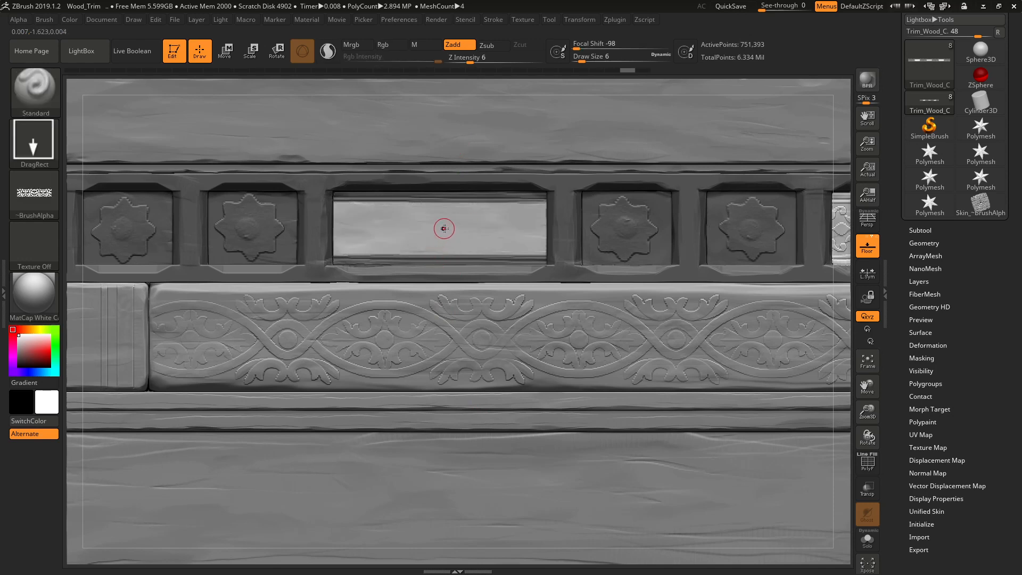
drag(444, 228, 451, 299)
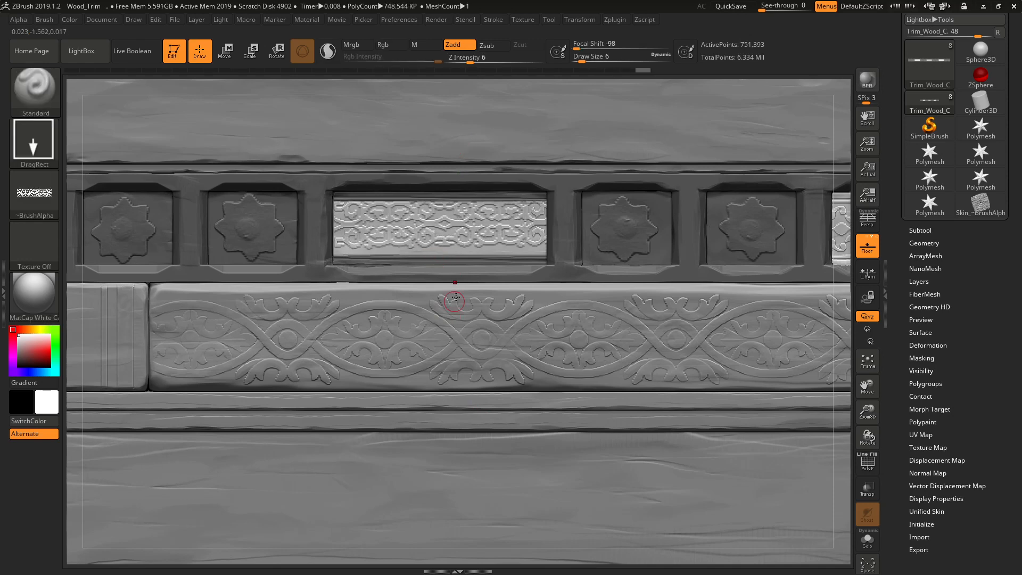
right_drag(452, 299, 405, 88)
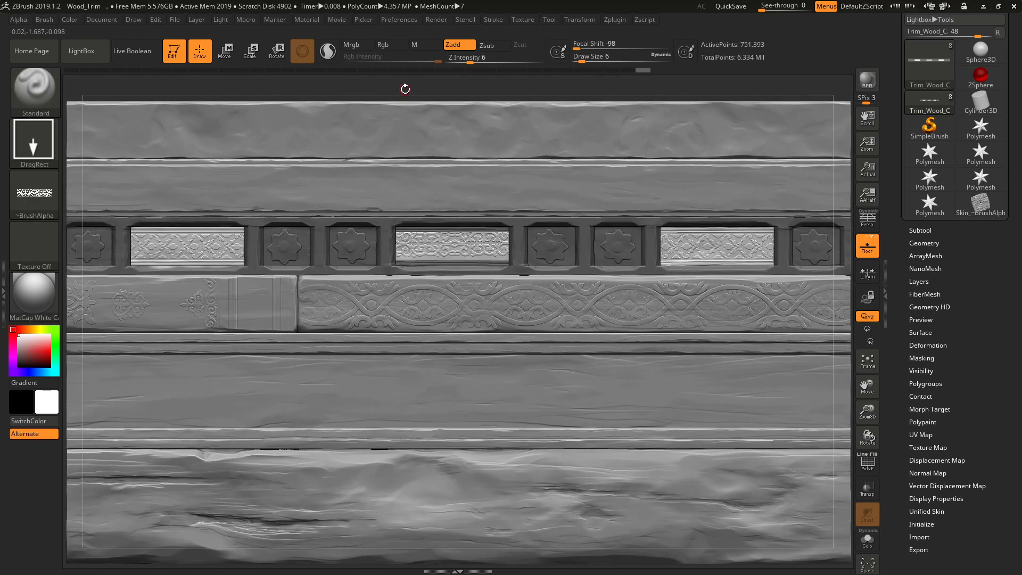
Replace the middle panel's scroll pattern with a trial stamp of the CG (241) alpha, and undo that stamp
click(34, 195)
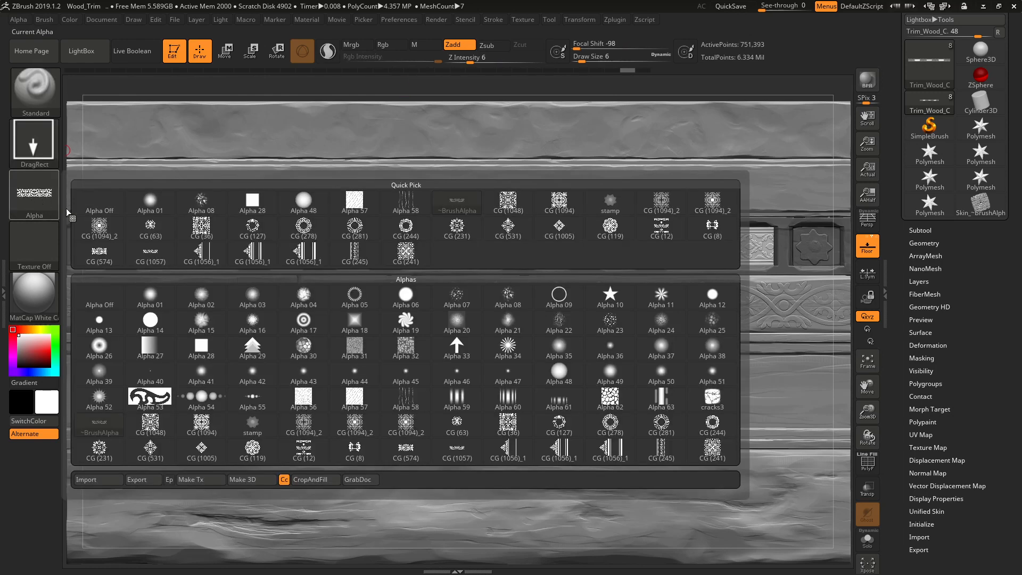
click(712, 451)
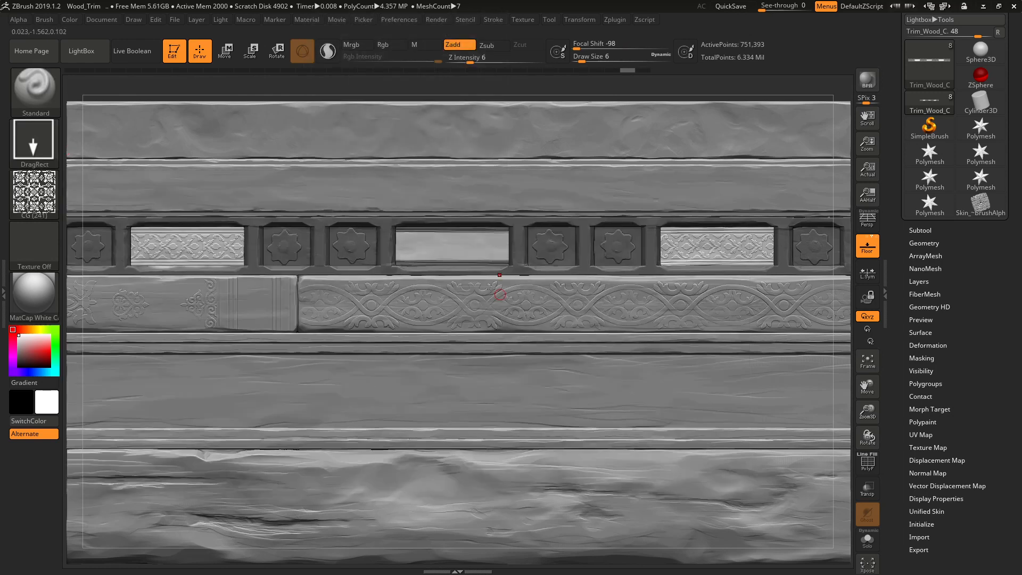
mouse_move(455, 249)
mouse_down()
mouse_move(455, 353)
mouse_move(449, 343)
mouse_up()
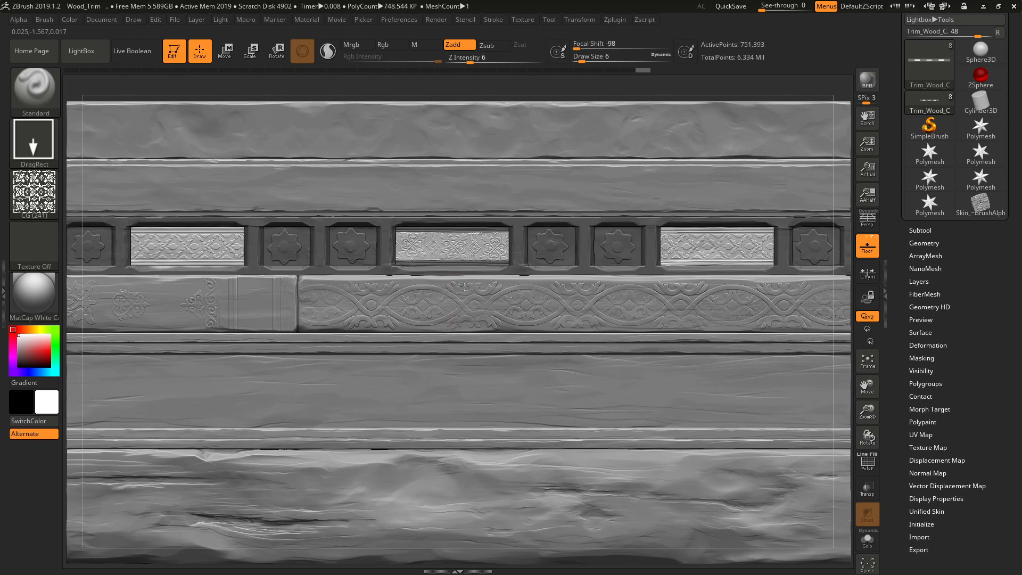
ctrl+right_drag(450, 333, 495, 369)
key(ctrl+z)
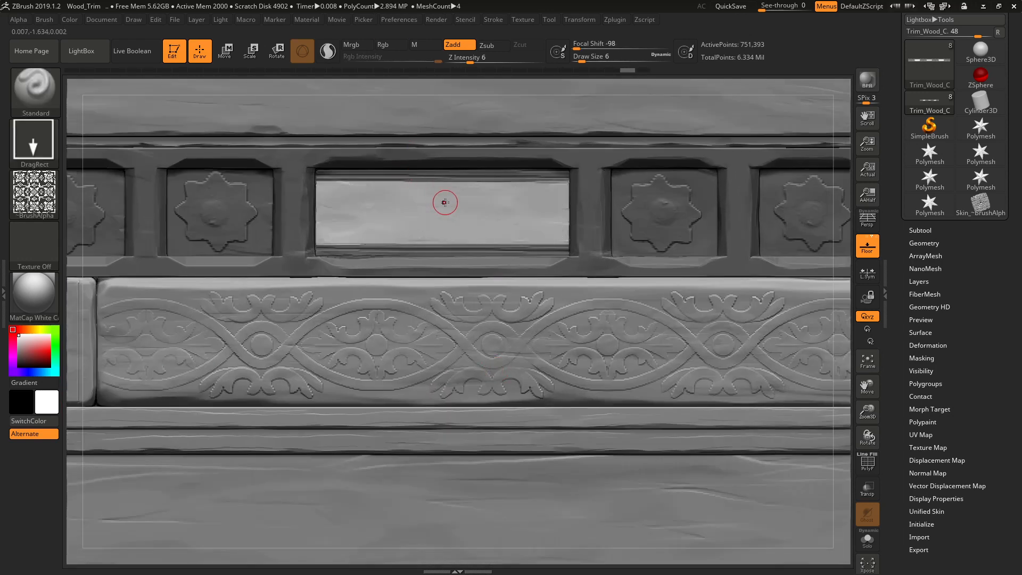
Restamp CG (241) between the masked border lines of the middle panel, redoing it until three motifs sit centred side by side
mouse_move(444, 214)
mouse_down()
mouse_move(453, 390)
mouse_move(543, 288)
mouse_move(444, 393)
mouse_up()
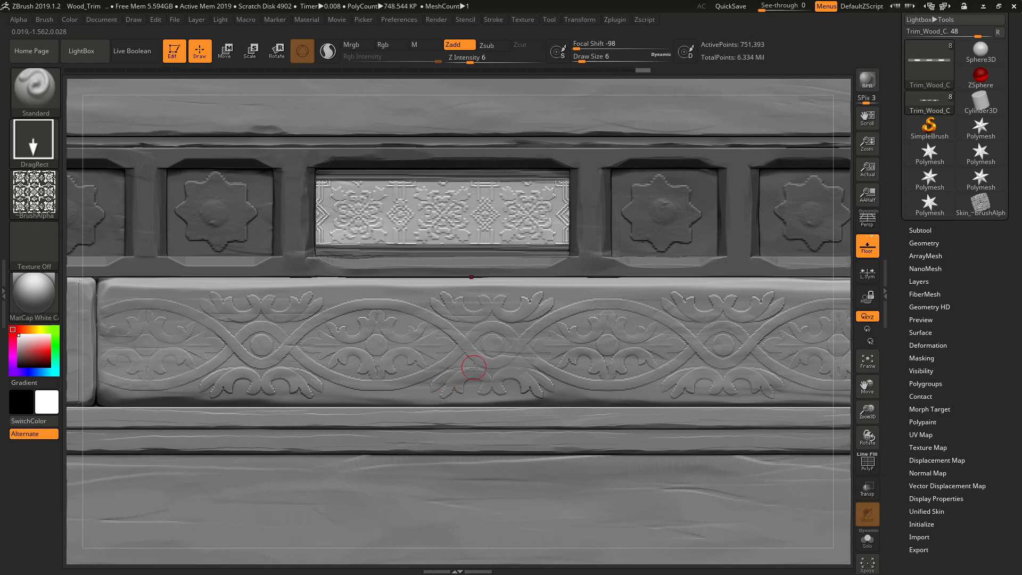
key(ctrl+z)
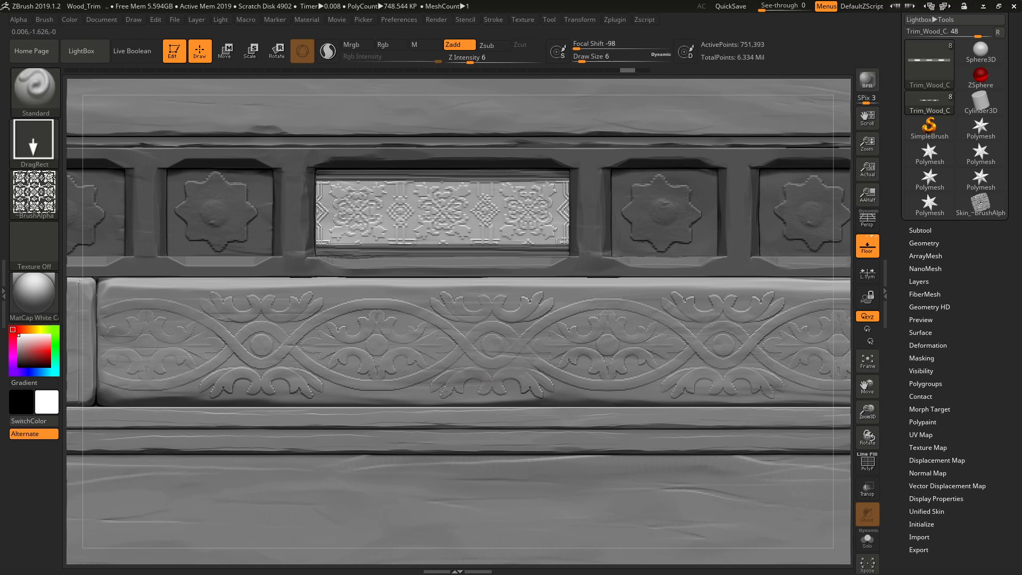
key(ctrl+z)
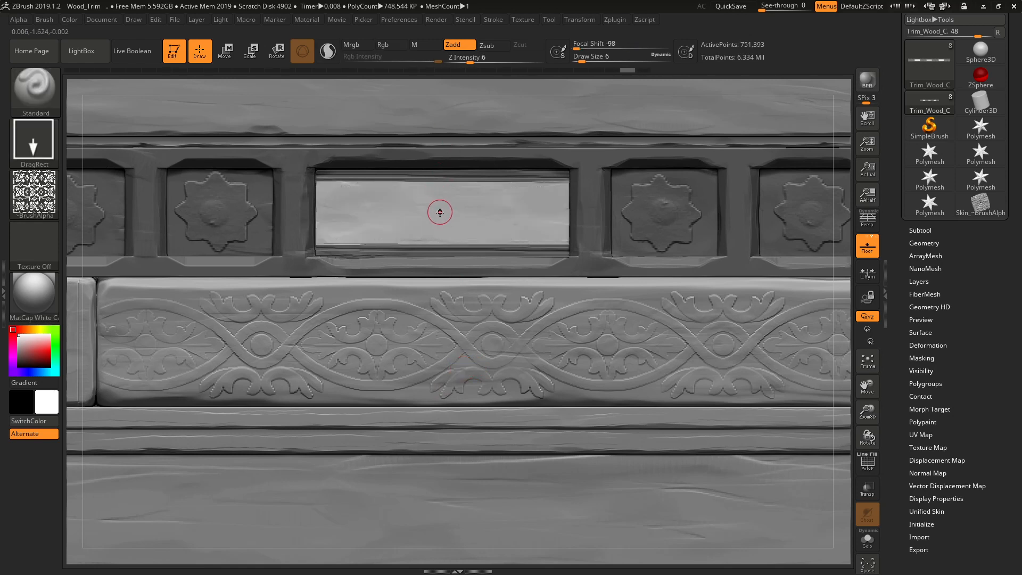
drag(441, 381, 442, 394)
key(ctrl+z)
drag(440, 213, 440, 396)
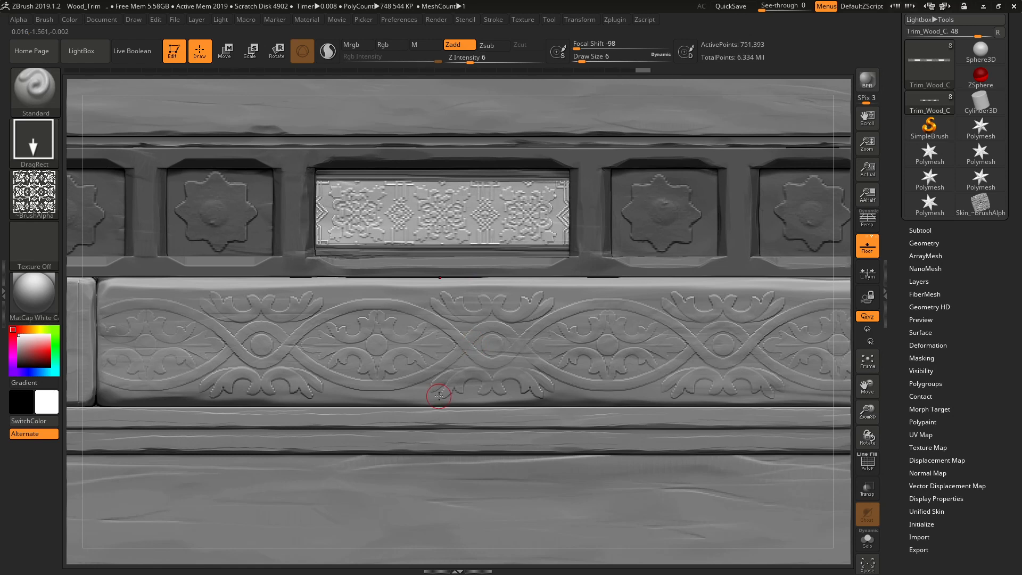
key(ctrl+z)
drag(445, 219, 440, 215)
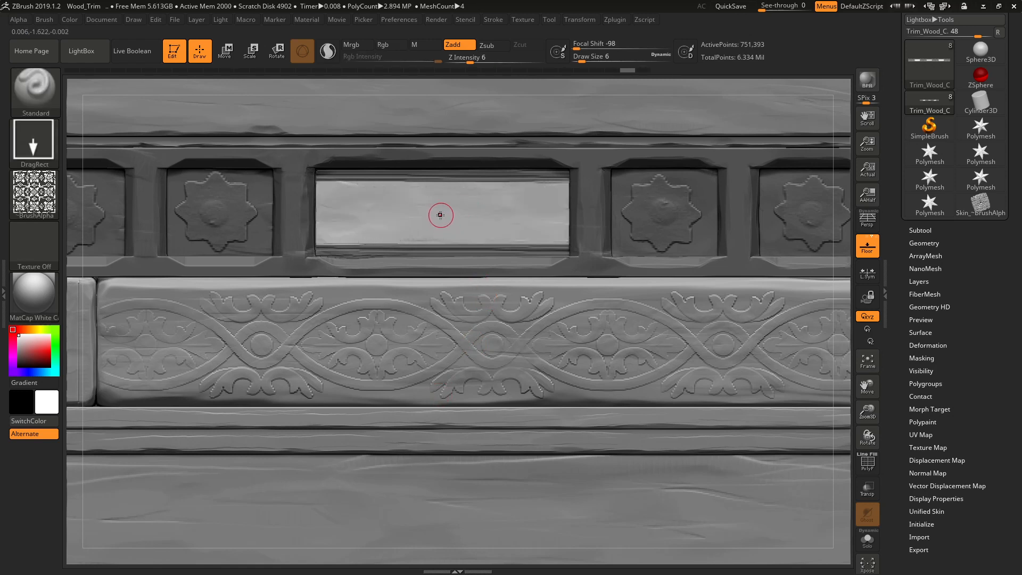
drag(442, 385, 441, 406)
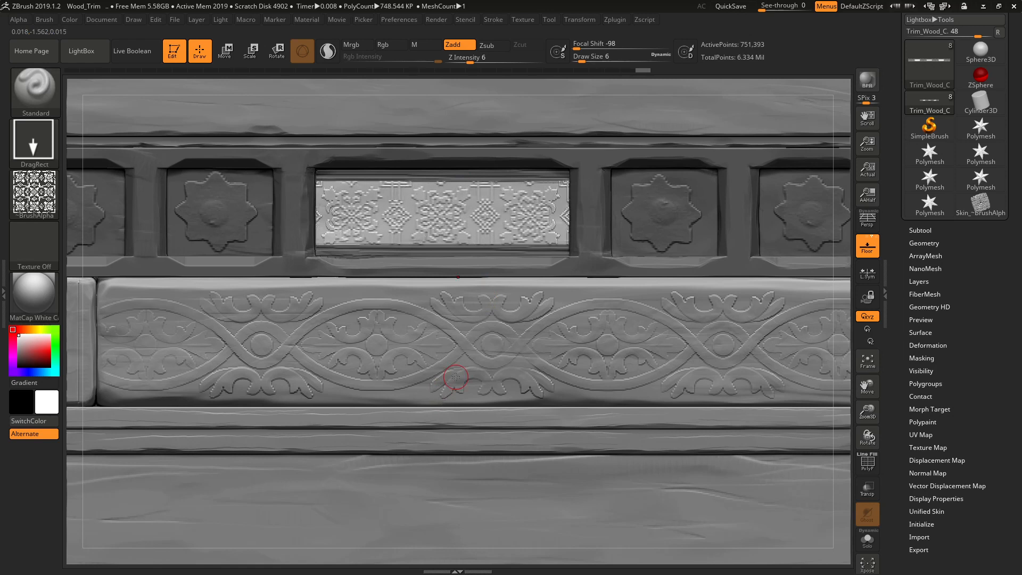
key(ctrl+z)
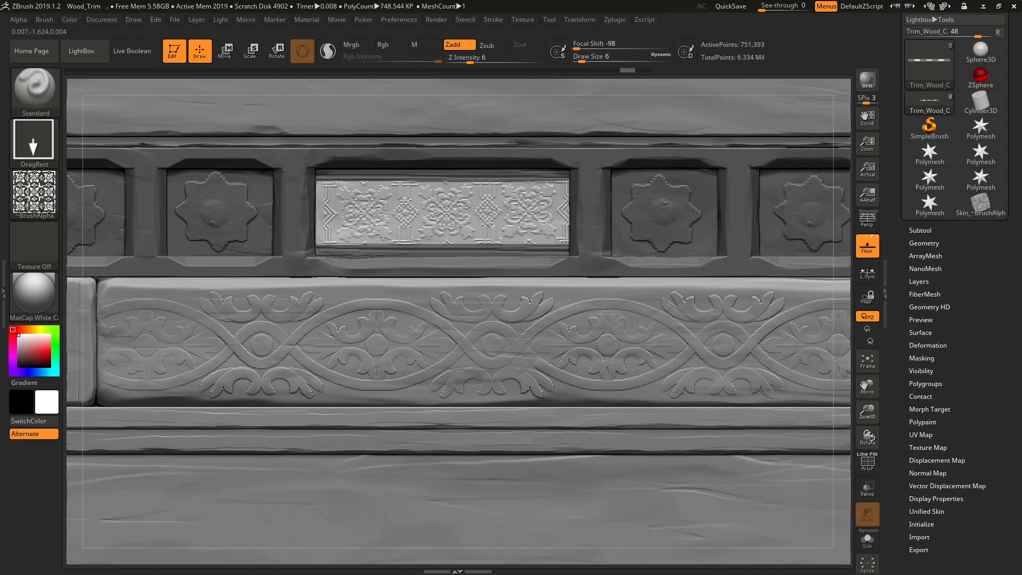
key(ctrl+z)
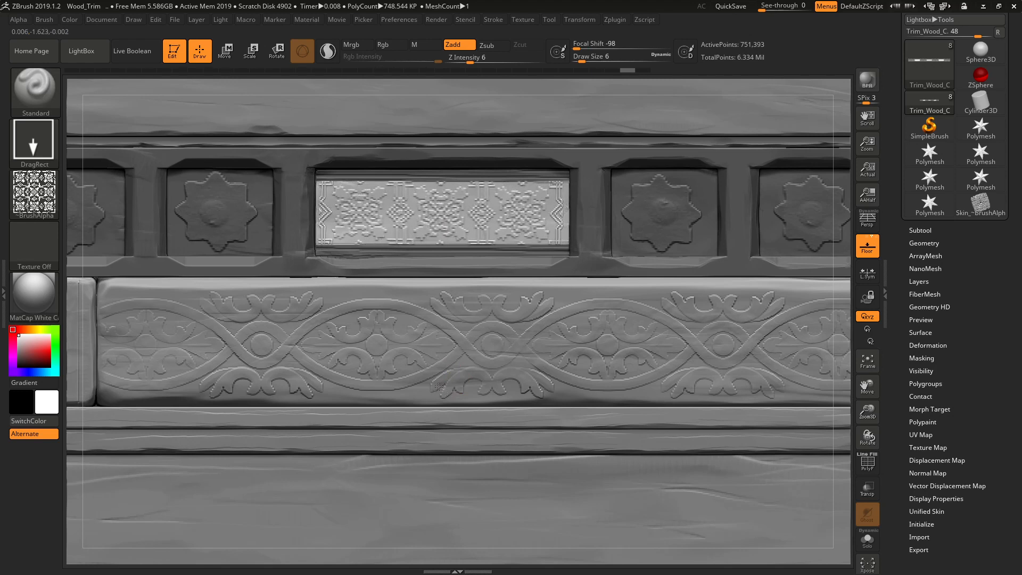
key(ctrl+z)
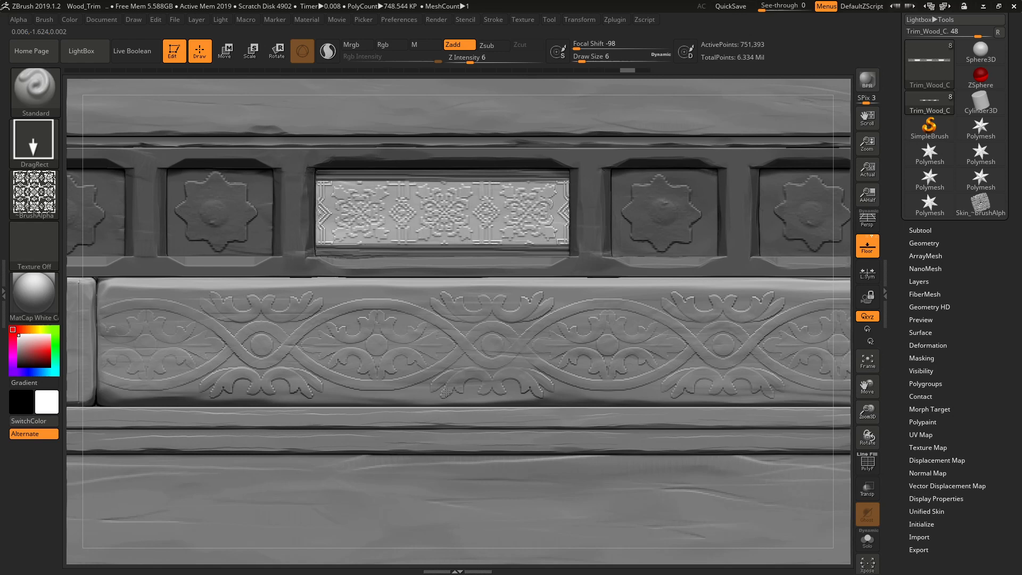
drag(446, 392, 443, 393)
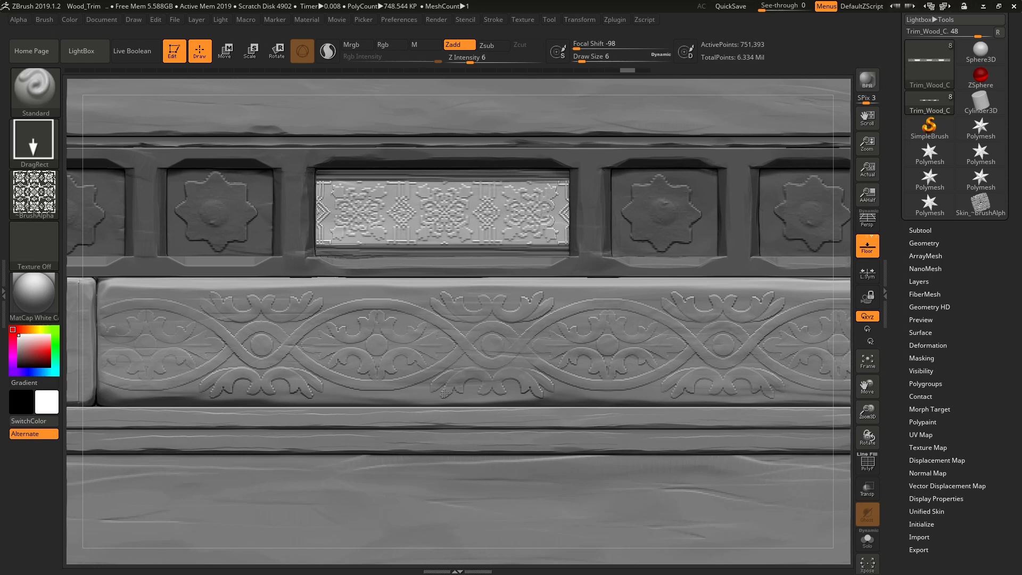
Clear the mask from the whole trim and check the middle panel's bordered ornament up close
key(f)
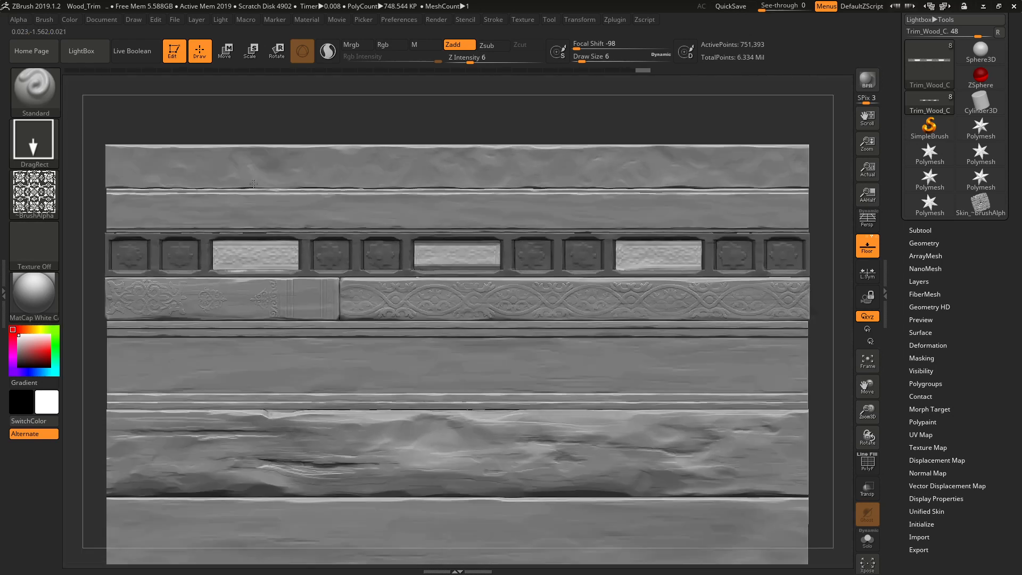
ctrl+right_drag(253, 184, 194, 149)
ctrl+drag(198, 148, 210, 155)
mouse_move(469, 301)
alt+right_down()
mouse_move(497, 314)
mouse_move(525, 353)
alt+right_up()
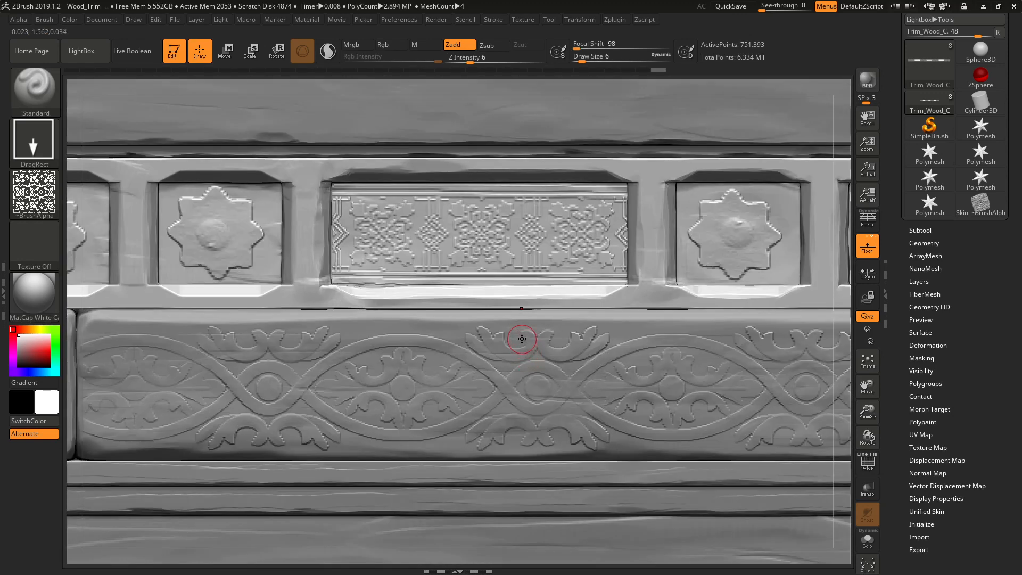
Restore the mask, undo the middle panel's motifs and restamp CG (241) until three motifs sit centred between the border lines
key(ctrl+z)
key(ctrl+z)
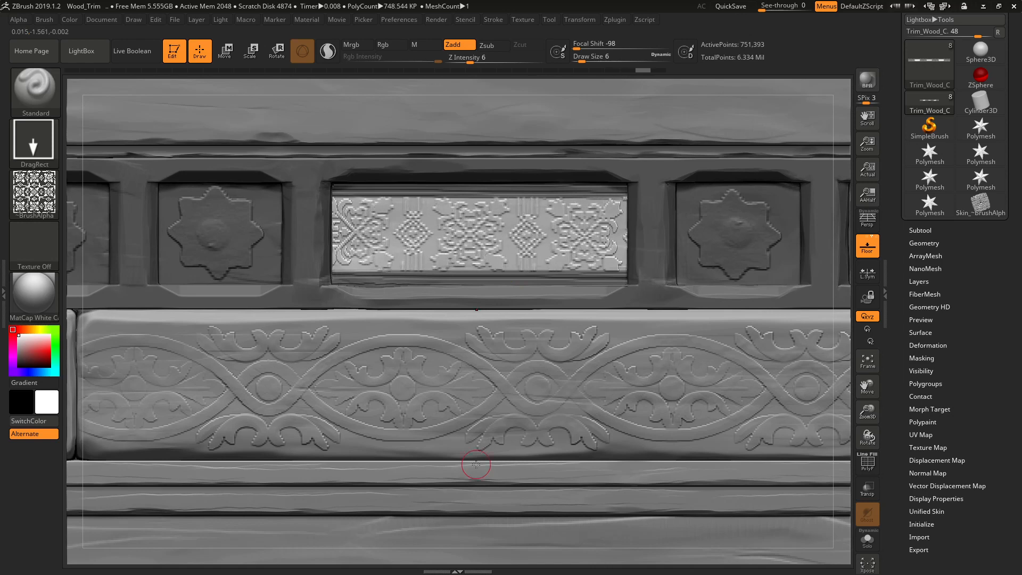
ctrl+shift+click(473, 469)
ctrl+shift+click(474, 374)
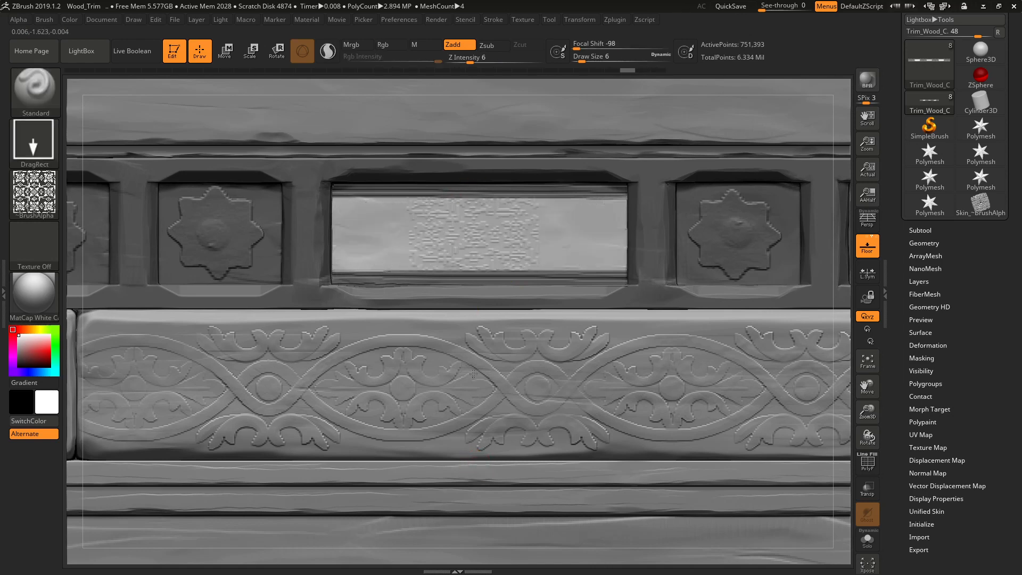
ctrl+shift+click(481, 425)
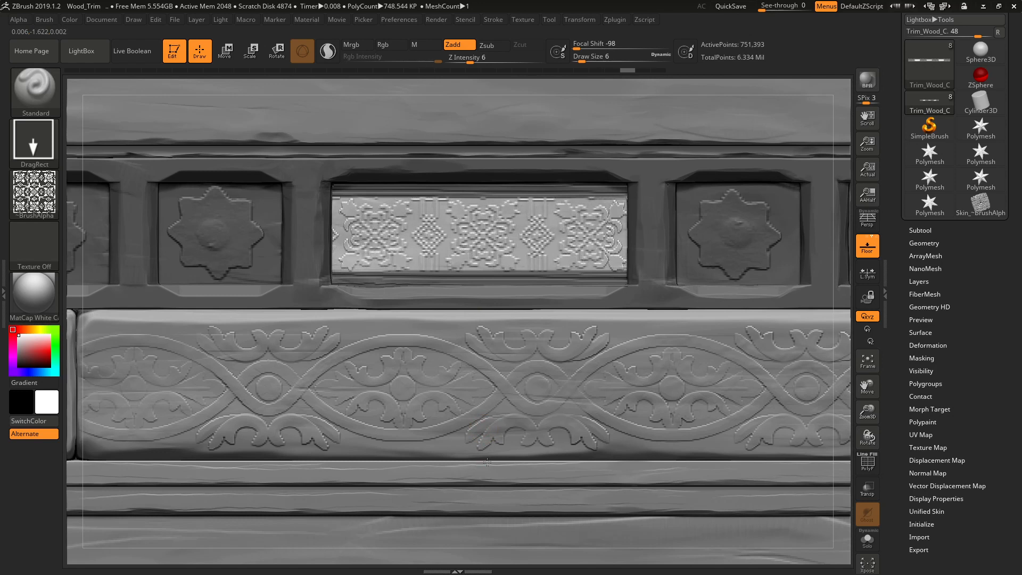
key(ctrl+z)
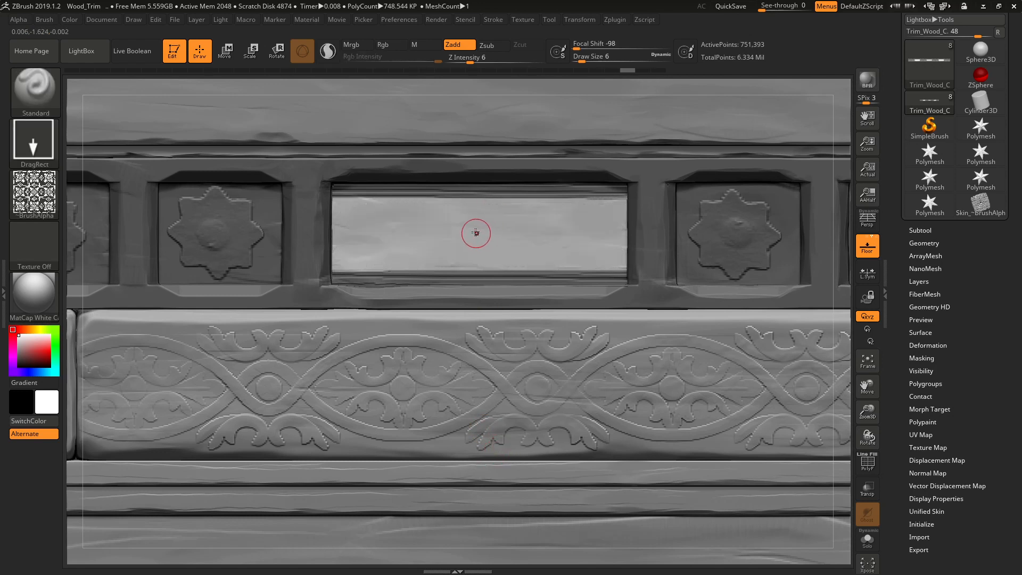
drag(470, 459, 473, 458)
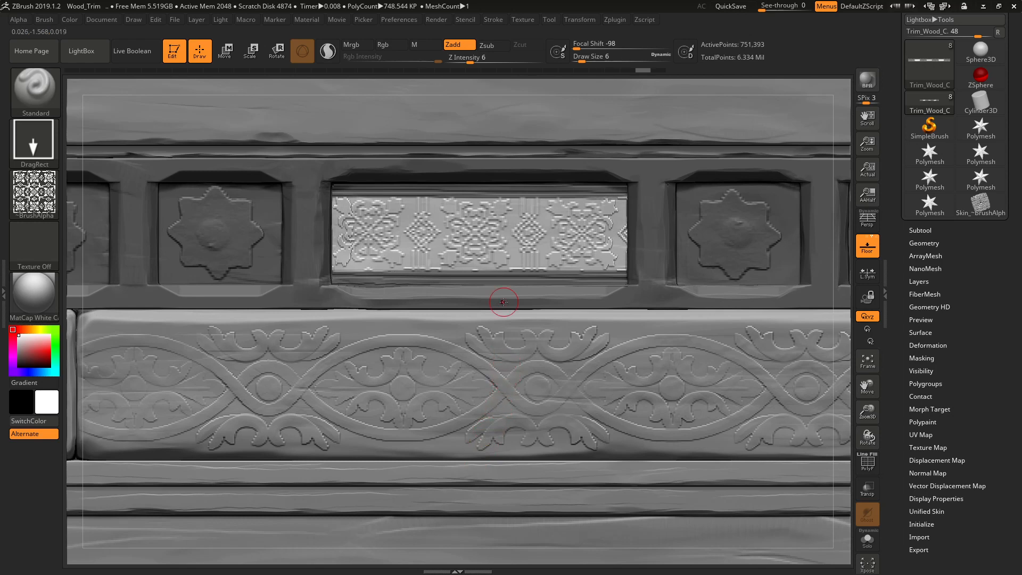
key(ctrl+z)
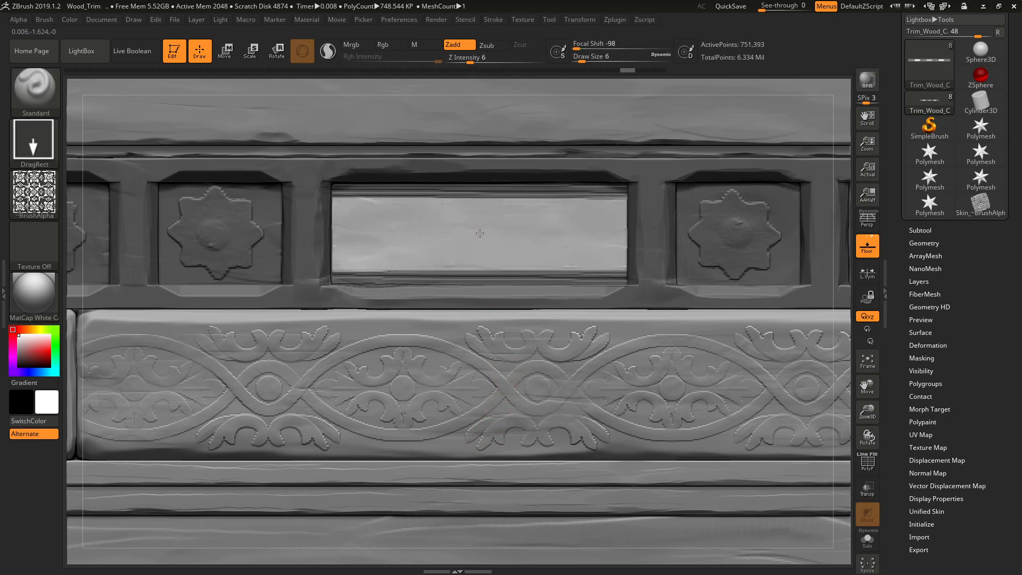
drag(480, 233, 480, 465)
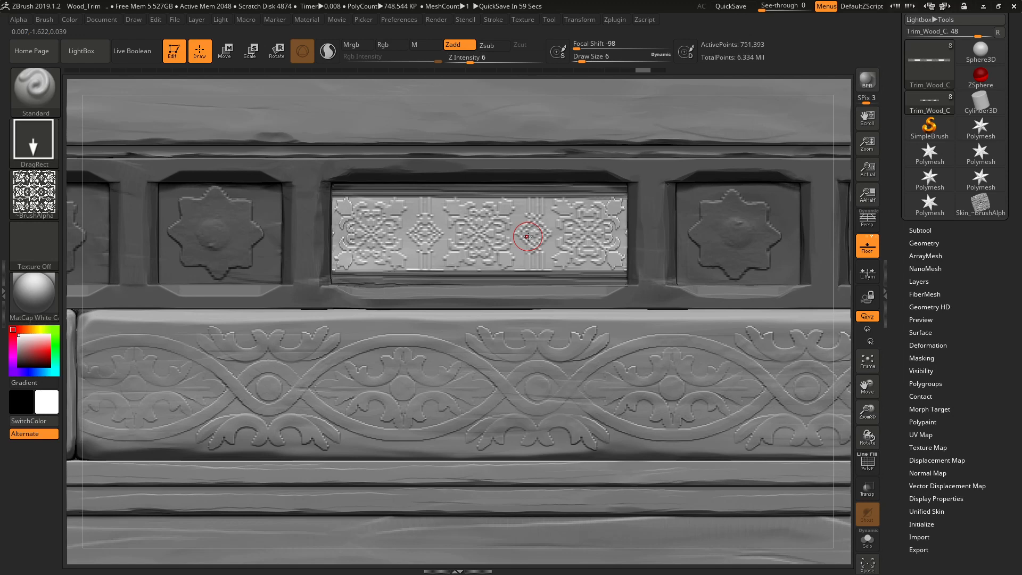
Erase the stray pattern edges along the middle panel's borders and around its outer motifs with the Morph brush
key(b)
click(486, 313)
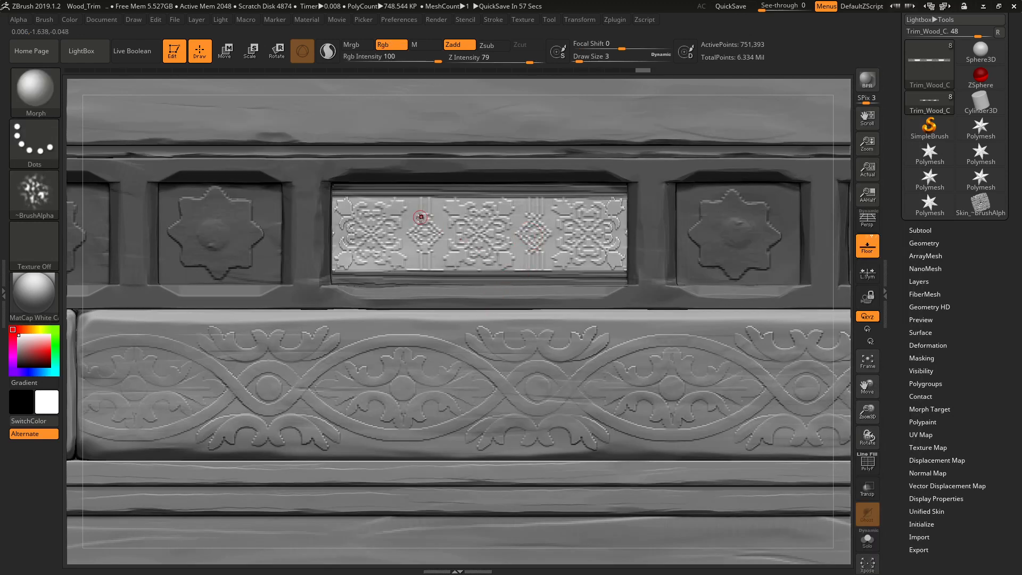
click(414, 269)
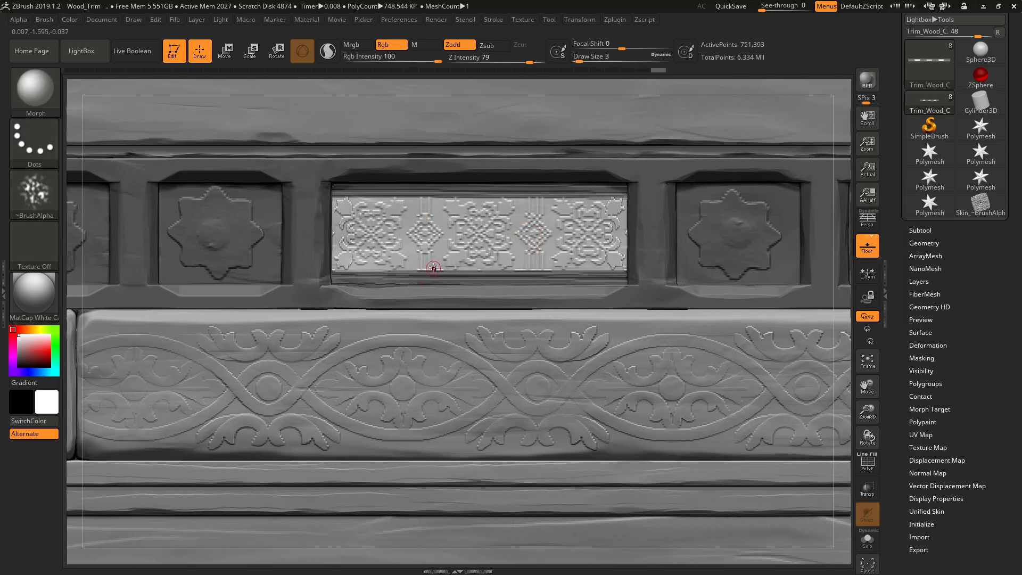
click(518, 273)
click(549, 270)
click(479, 269)
click(431, 193)
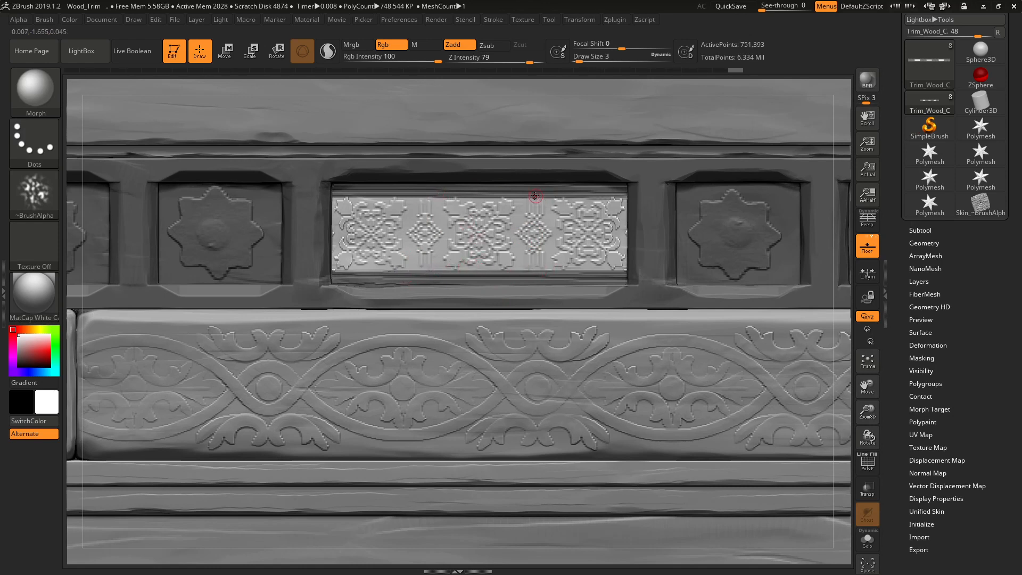
click(532, 194)
click(559, 201)
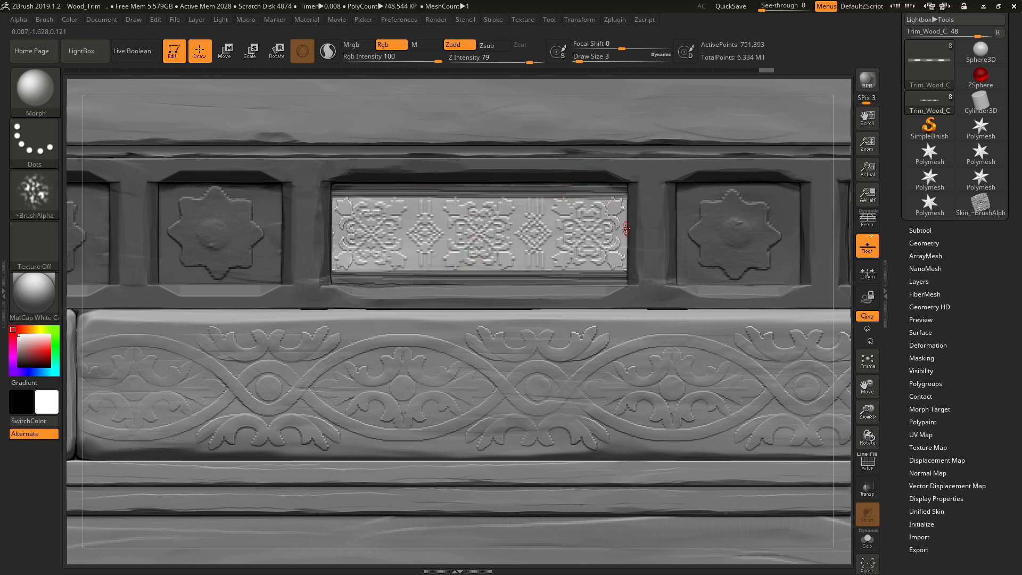
click(602, 263)
click(341, 243)
click(613, 257)
Clear the mask from the wooden trim and check the ornamented panels against the full trim sheet
alt+right_drag(477, 237, 216, 139)
ctrl+drag(192, 131, 213, 139)
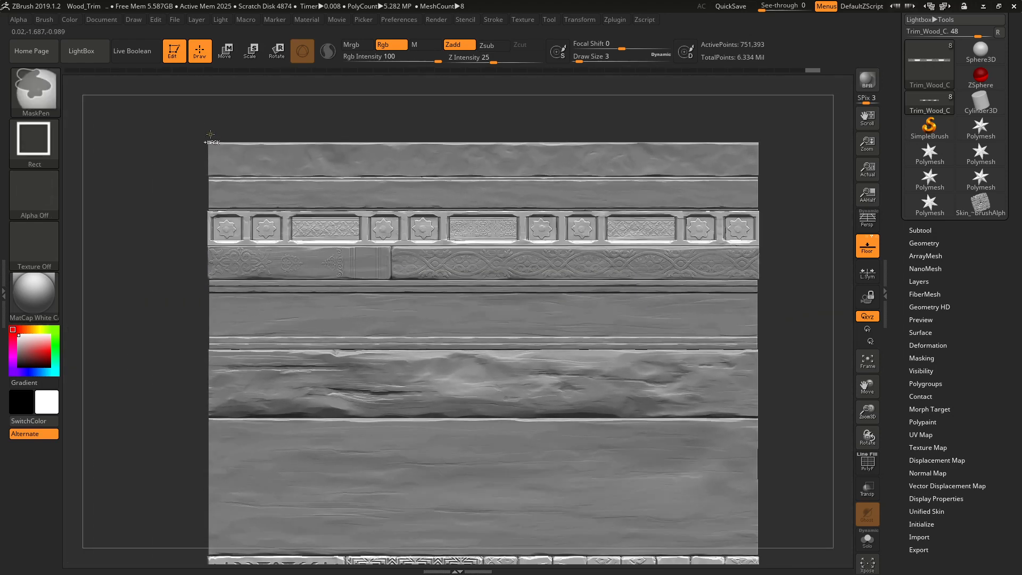
alt+right_drag(392, 245, 391, 170)
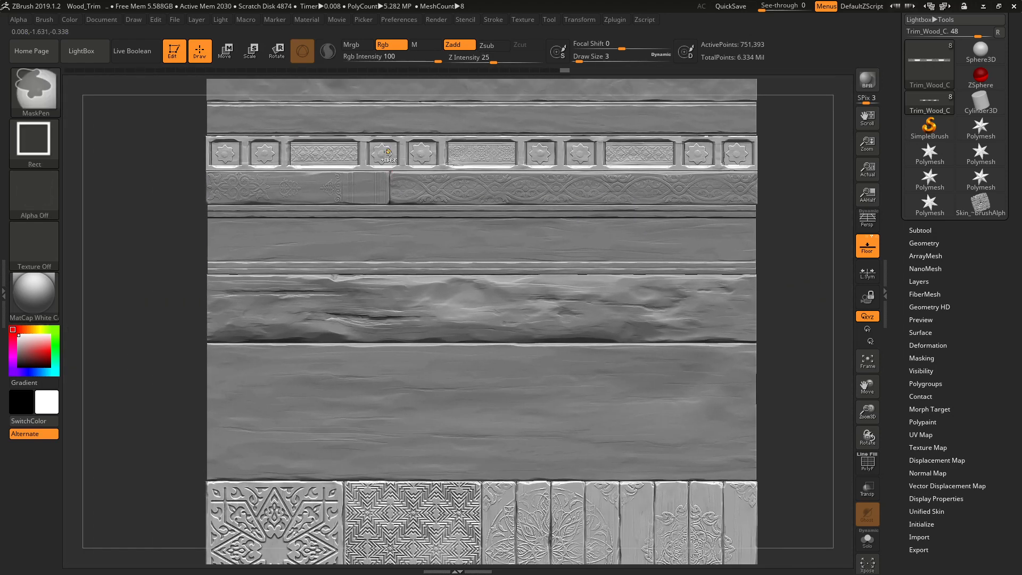
Start saving the project and go to the Art folder
key(ctrl+s)
scroll(417, 188, up, 2)
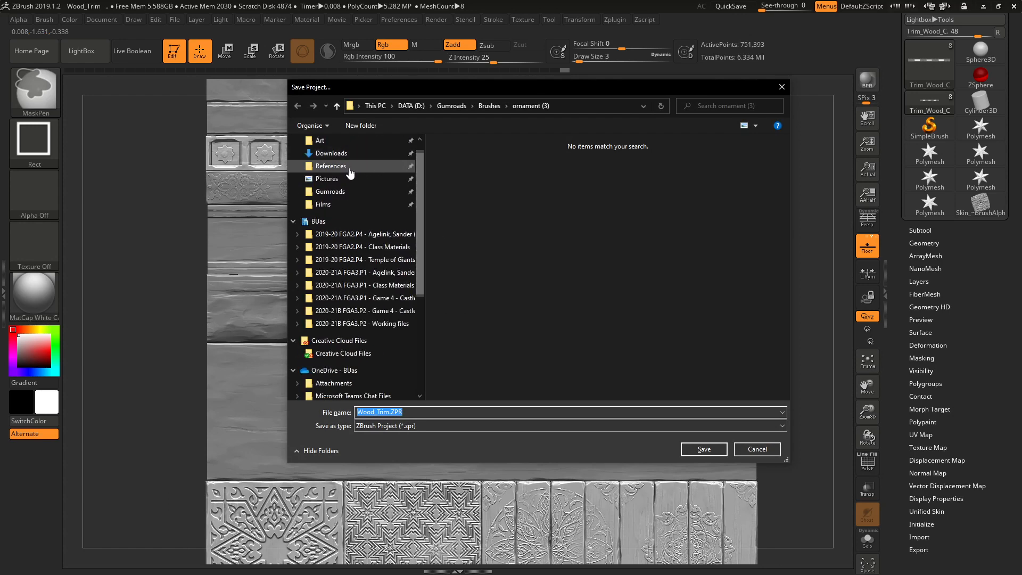
click(346, 143)
double_click(464, 178)
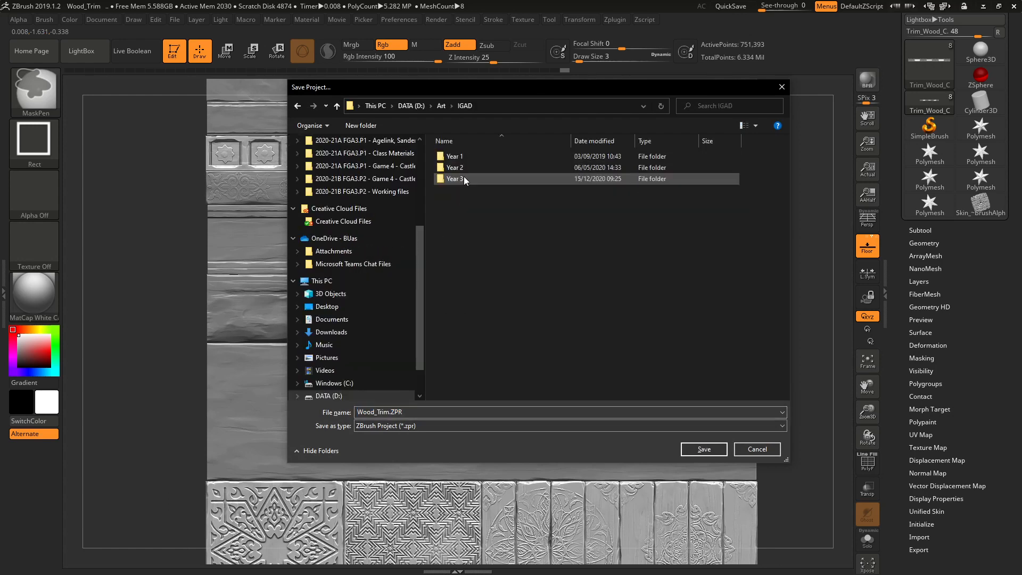
double_click(467, 179)
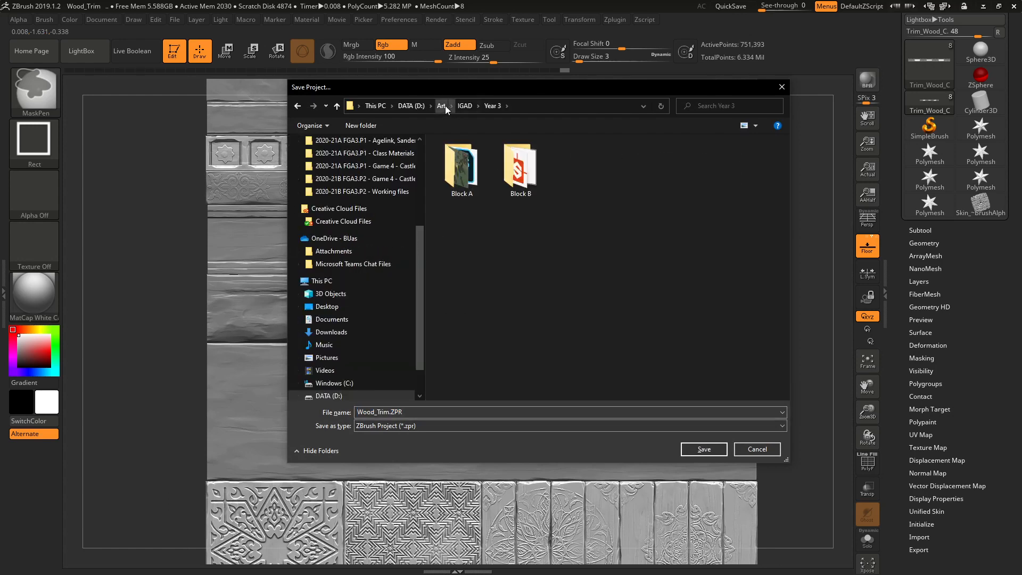
click(443, 105)
Save the project over Wood_Trim.ZPR in the Personal > 2020 > Carpet Merchant > Blockout > Wood trim folder
double_click(457, 197)
double_click(497, 172)
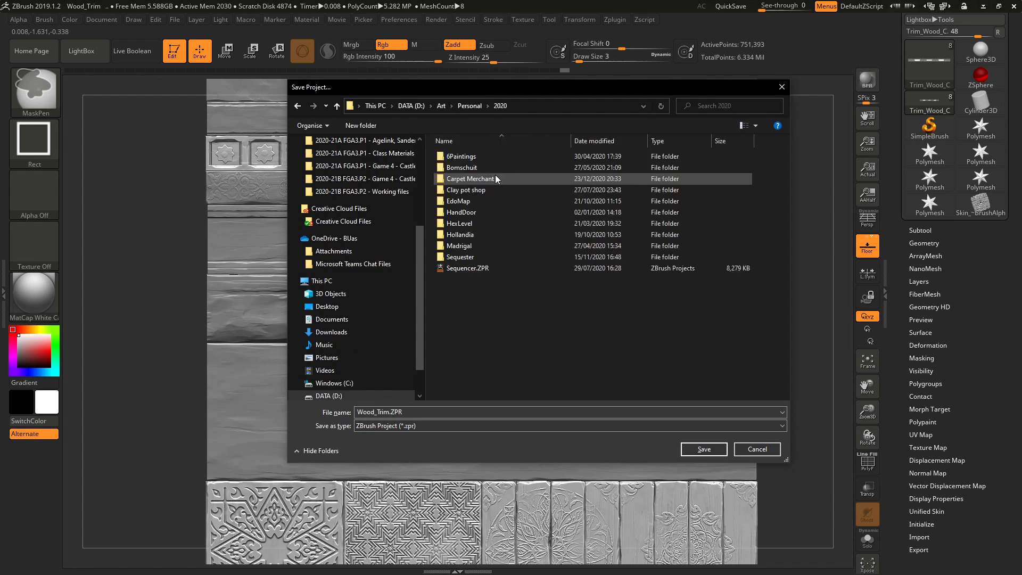
double_click(471, 179)
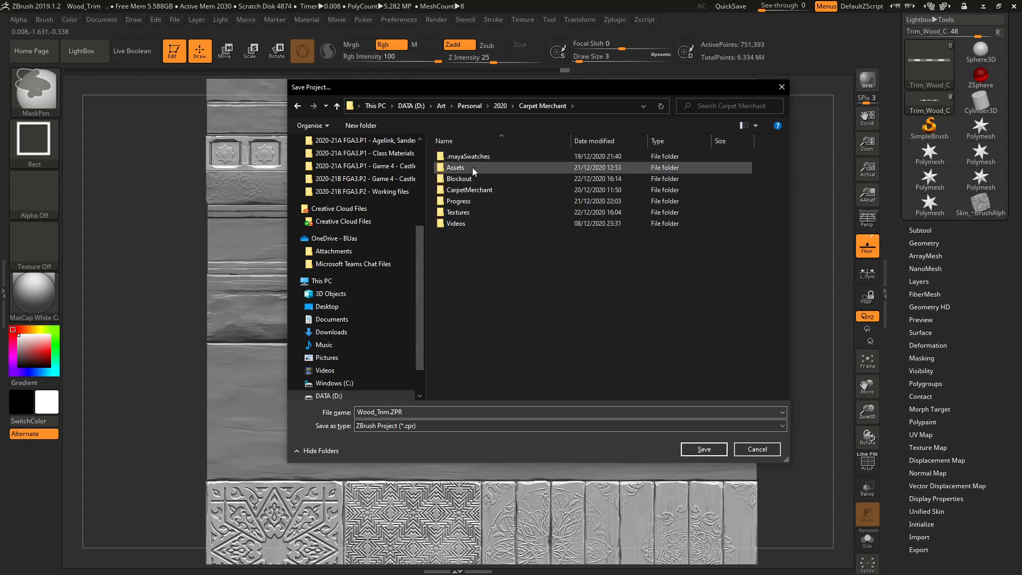
double_click(471, 176)
double_click(468, 168)
double_click(470, 165)
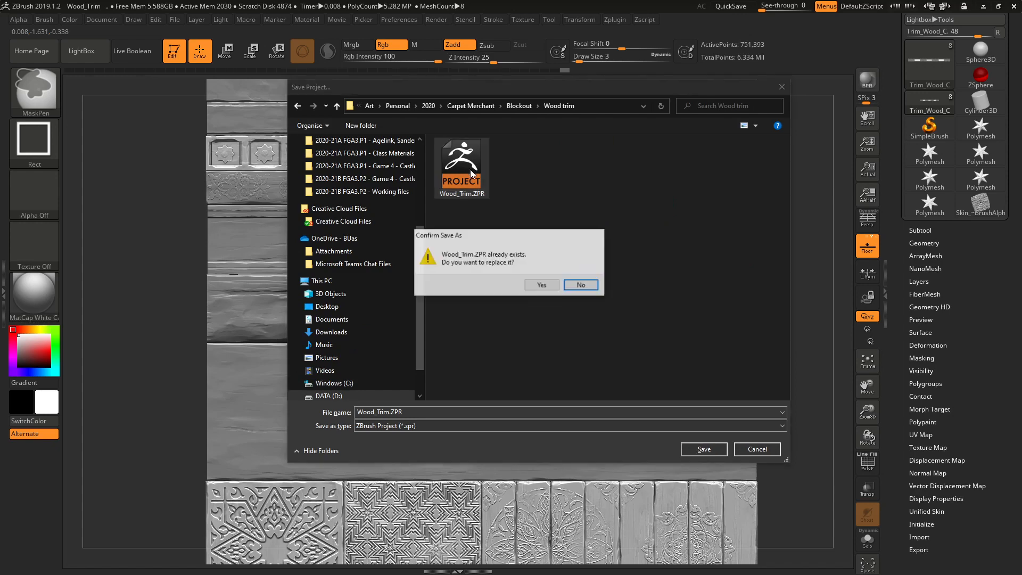
click(537, 284)
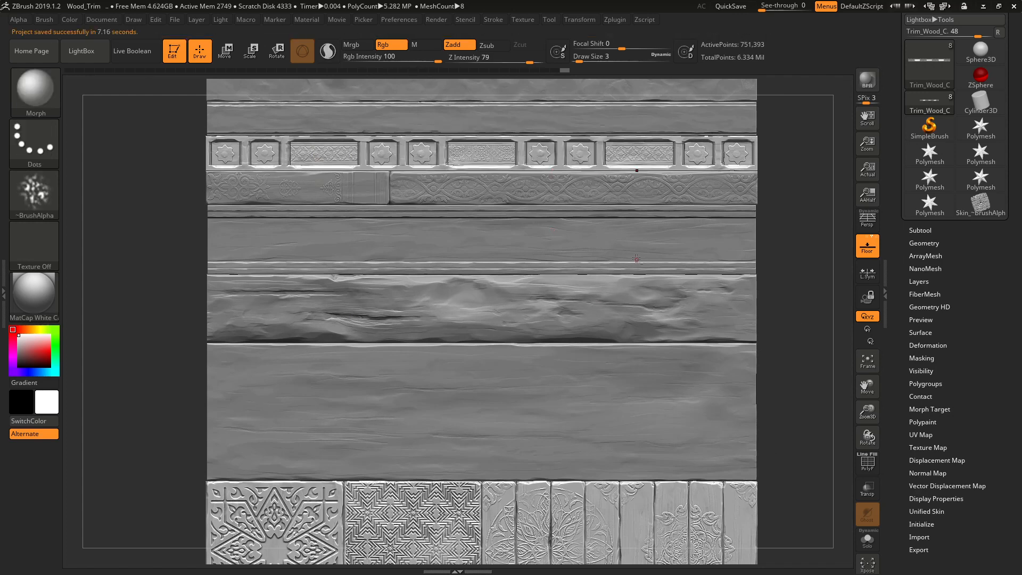
List the trim sheet's subtools and make the plain wide plank Trim_Wood_G the active one
ctrl+right_drag(636, 259, 607, 277)
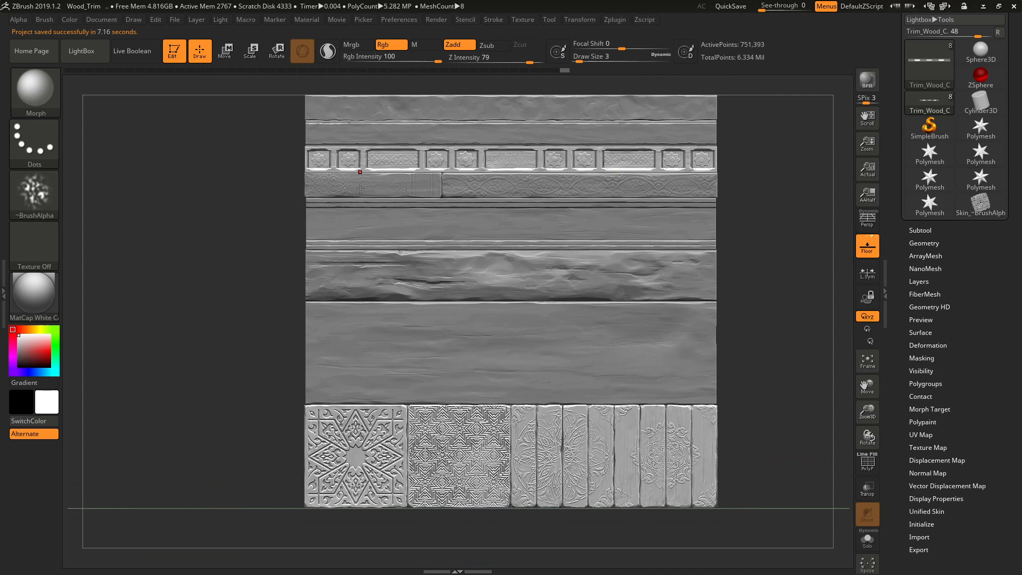
click(920, 243)
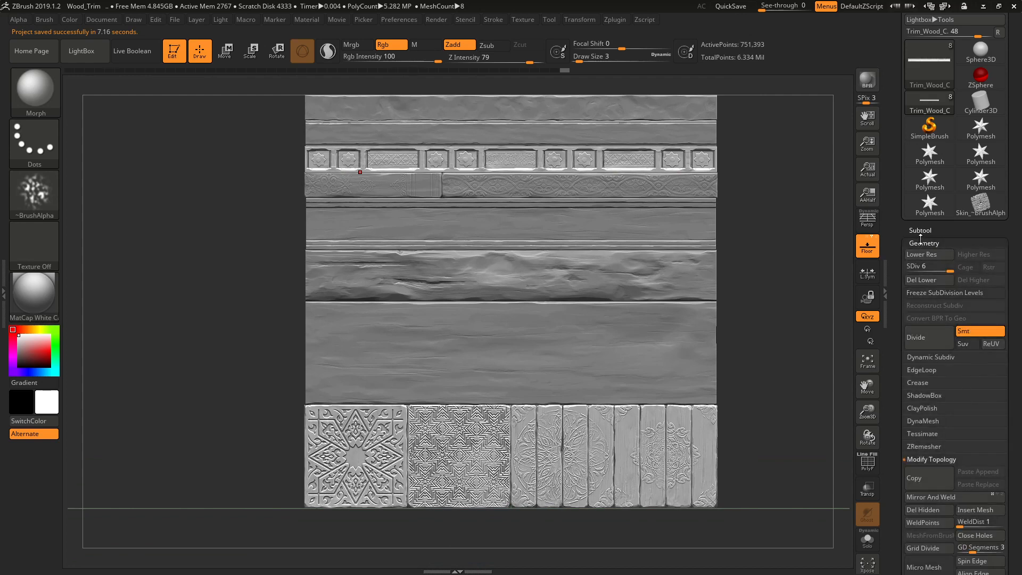
click(920, 240)
click(920, 230)
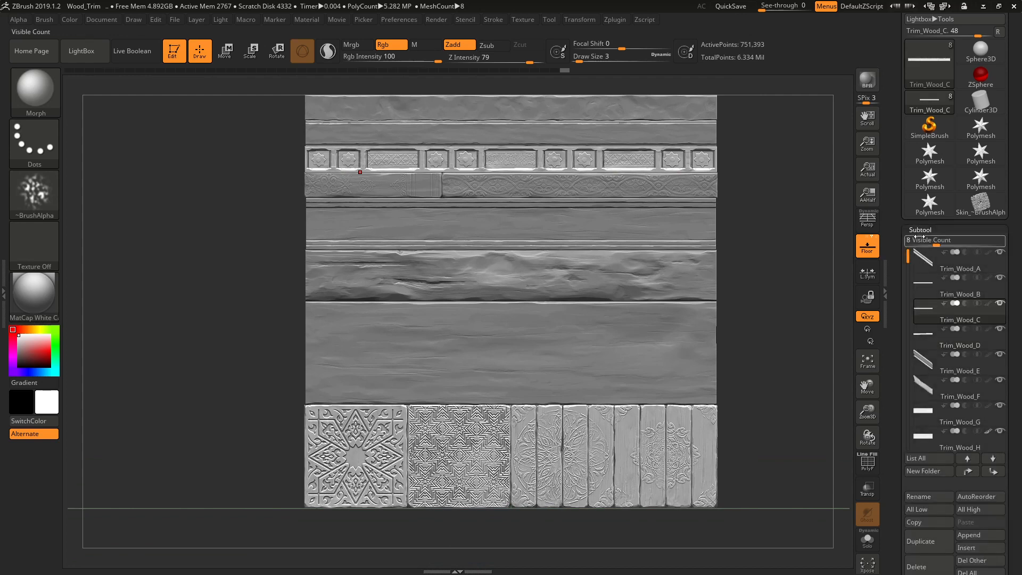
mouse_move(991, 437)
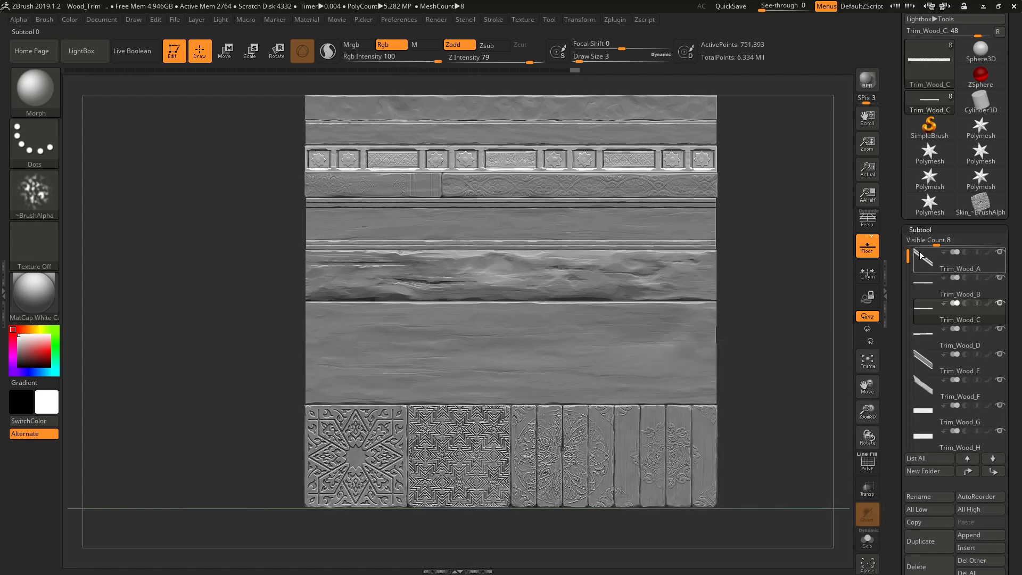
click(920, 435)
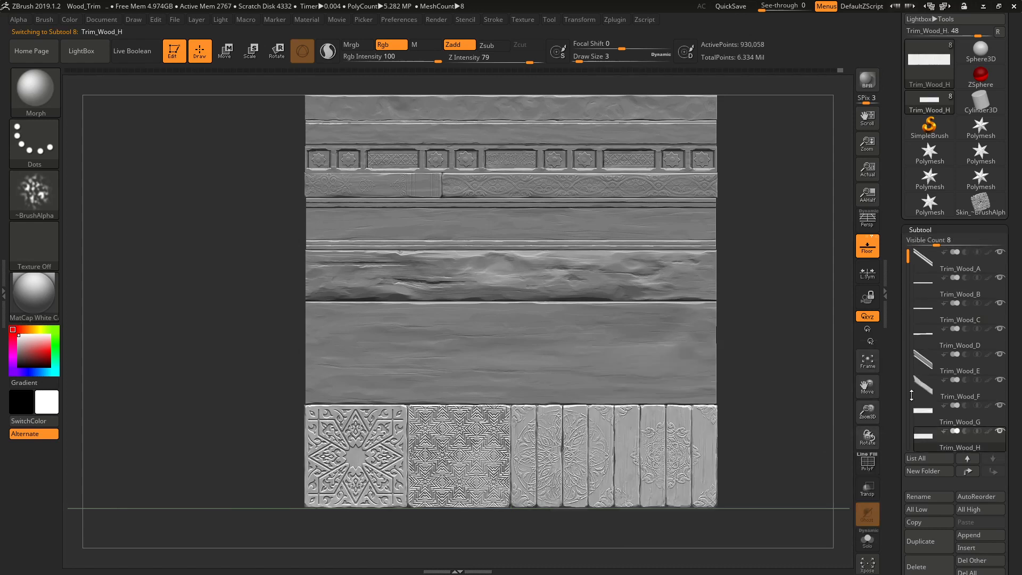
click(920, 419)
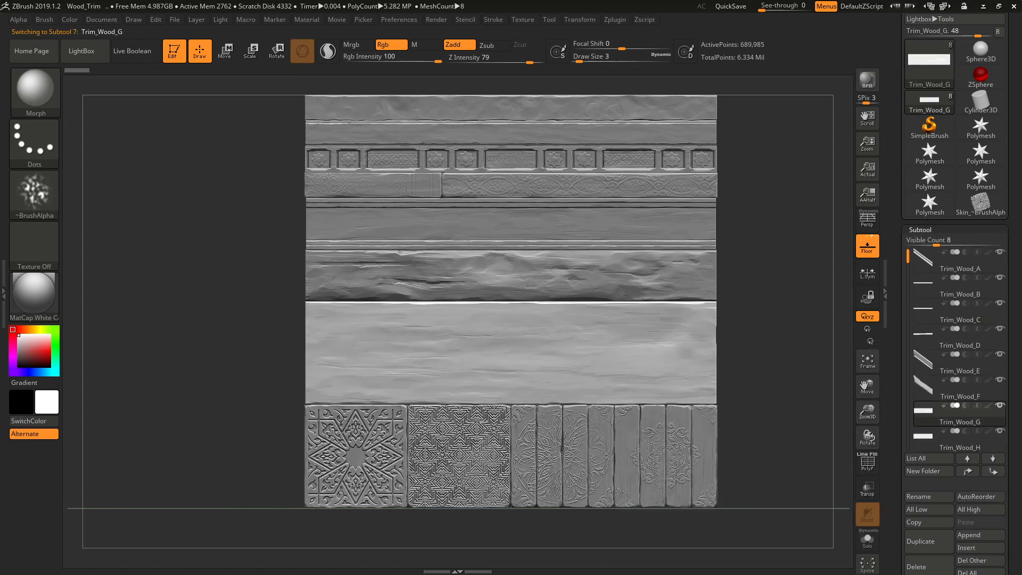
Switch to Photoshop's Untitled-1 document and hide all layers above the base seamless wood texture and background
key(alt+Tab)
click(90, 41)
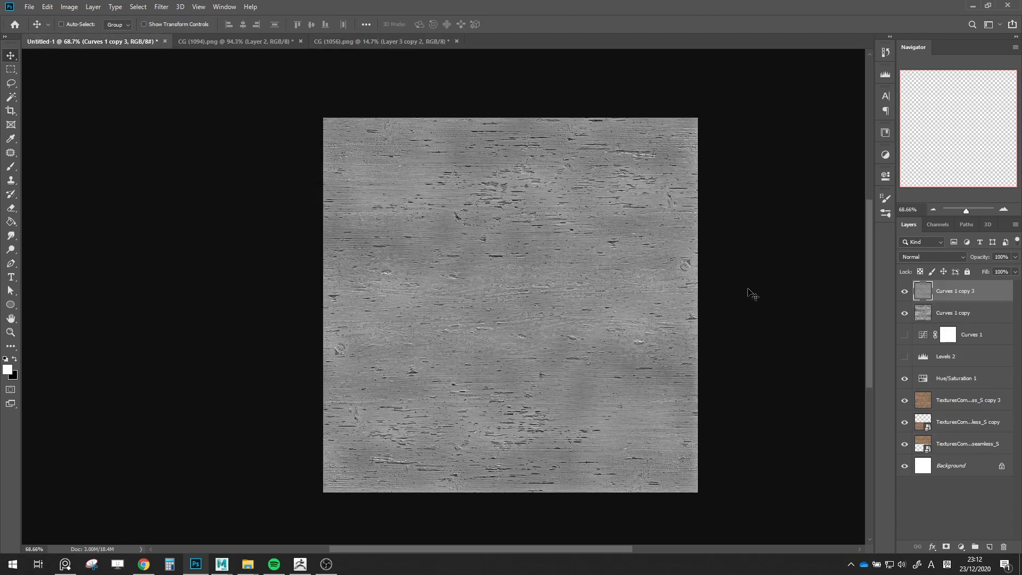
click(905, 291)
click(905, 313)
click(904, 379)
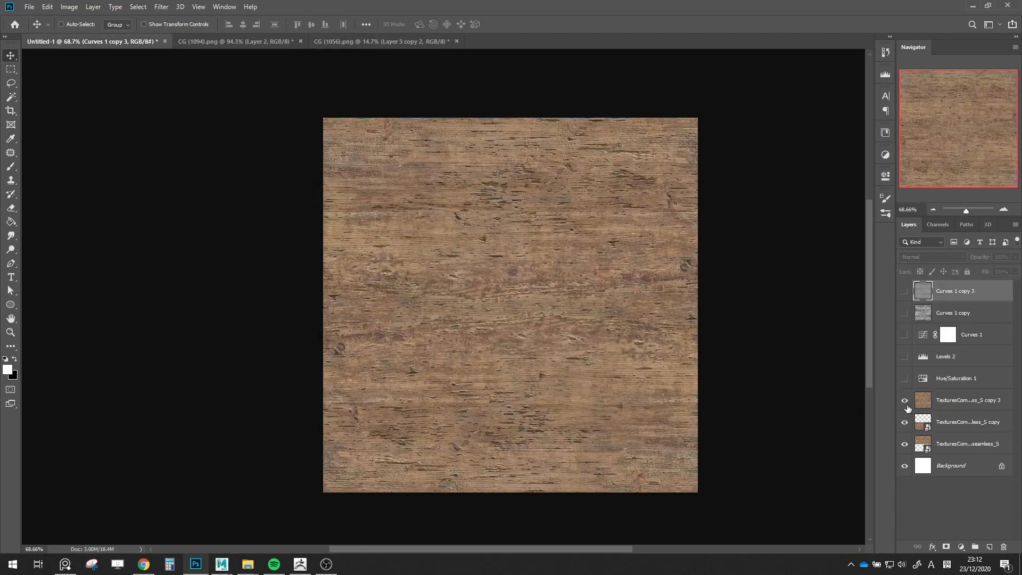
click(905, 401)
click(904, 423)
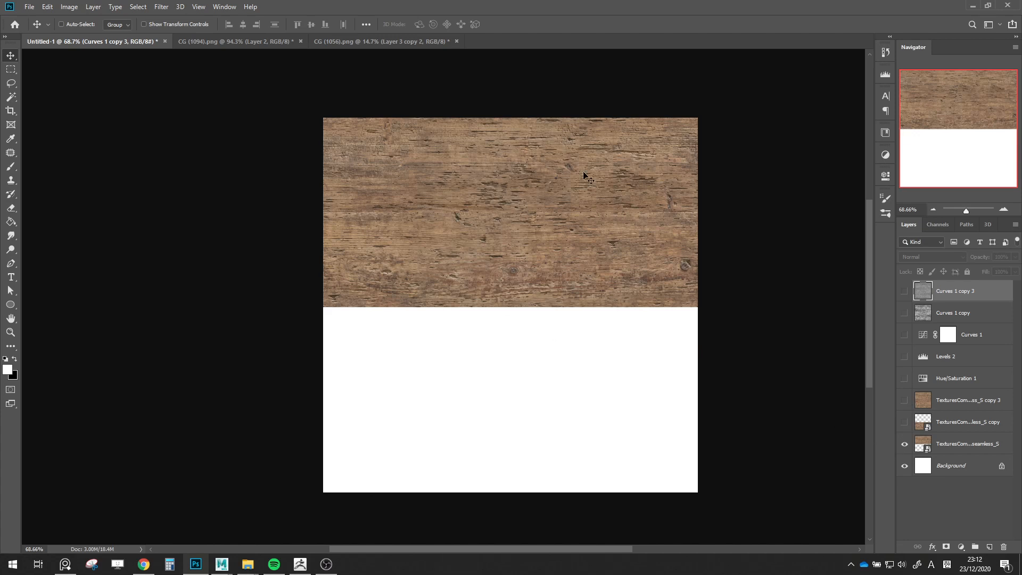
Show both copies of the seamless wood texture, toggling the lower copy to compare its effect
click(904, 422)
click(904, 400)
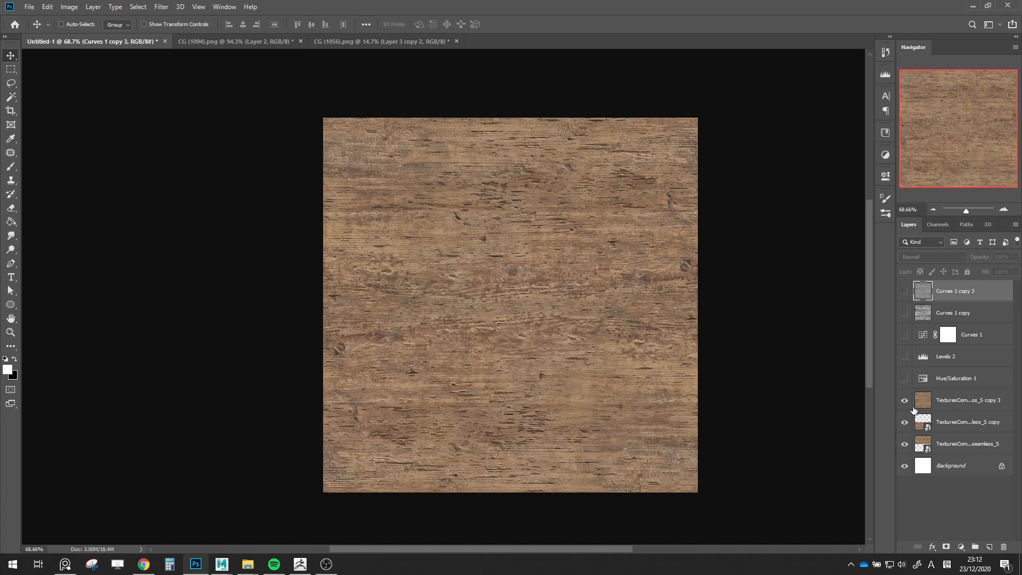
click(904, 422)
click(904, 423)
Show the Hue/Saturation 1, Levels 2 and Curves 1 adjustments plus both Curves 1 copies, and select Curves 1 copy 3
click(904, 378)
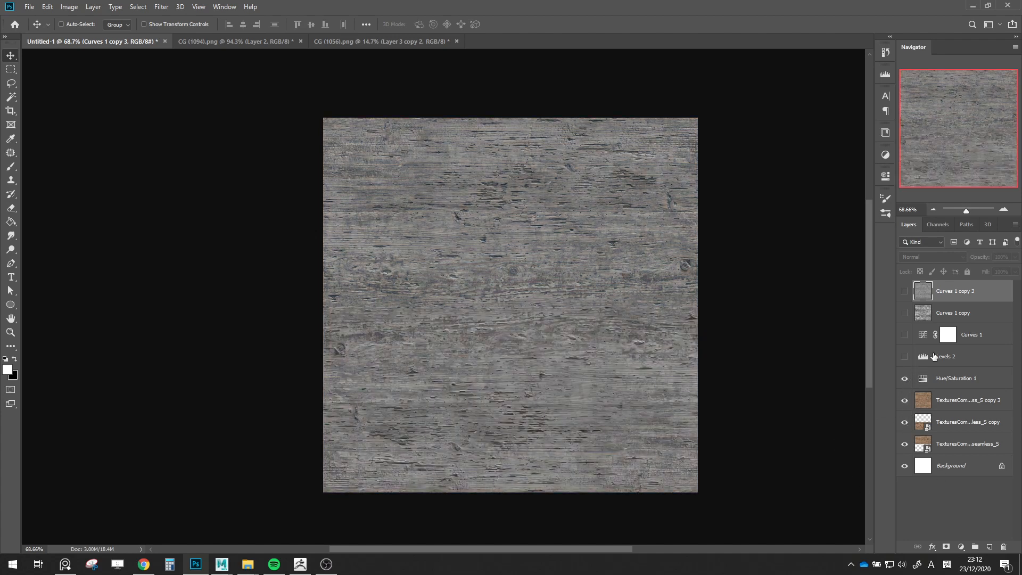
click(905, 358)
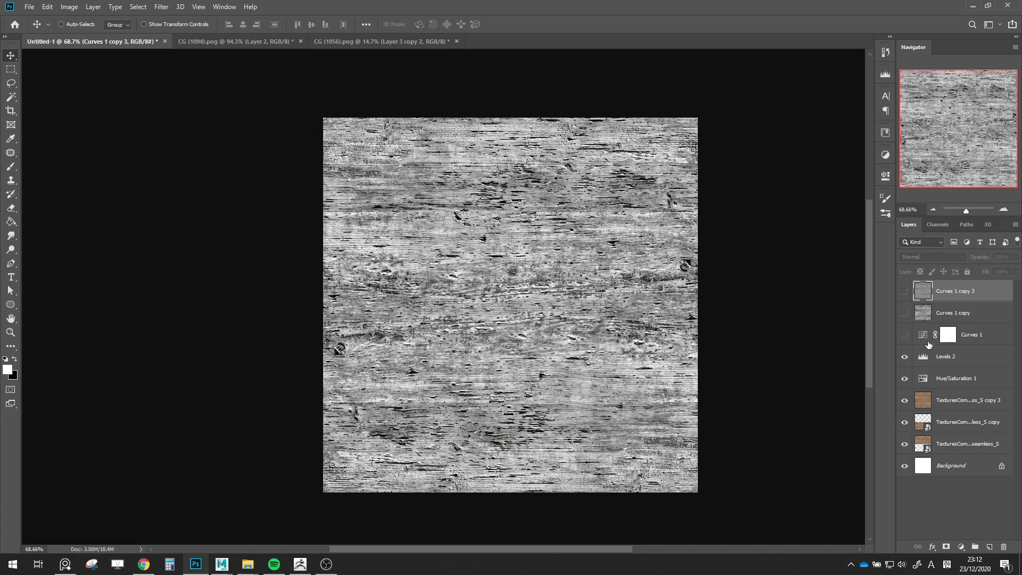
click(917, 357)
click(904, 336)
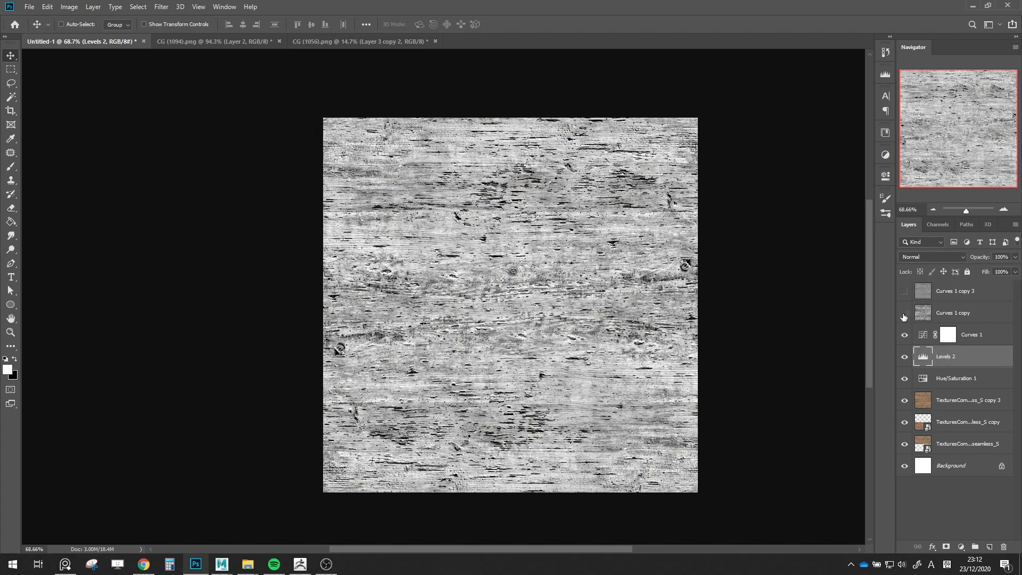
click(905, 291)
click(928, 291)
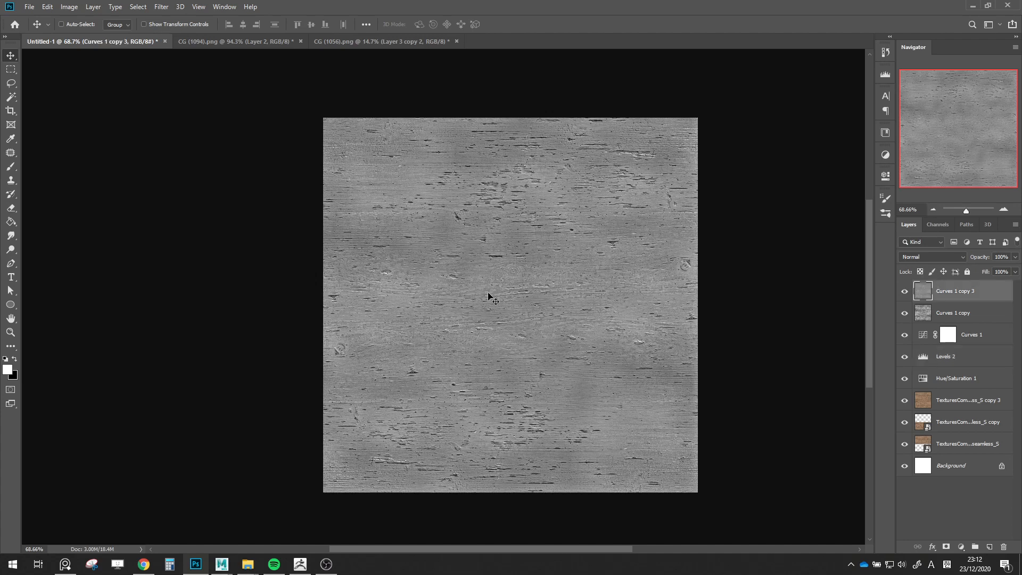
Hide the Curves 1 copy 3 and Curves 1 copy layers to expose the adjusted wood texture
click(11, 332)
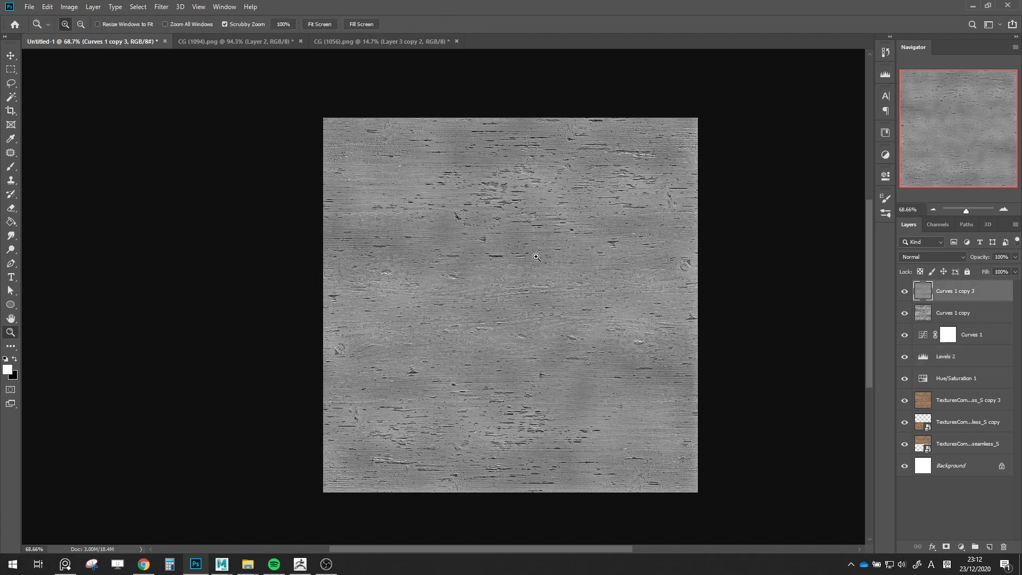
drag(538, 276, 586, 286)
drag(905, 291, 905, 336)
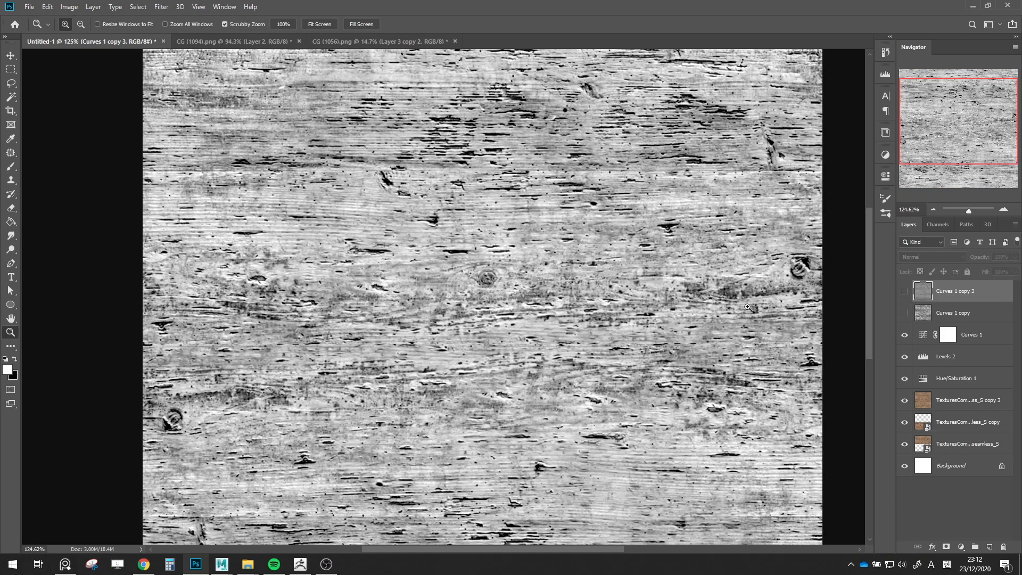
drag(748, 308, 772, 349)
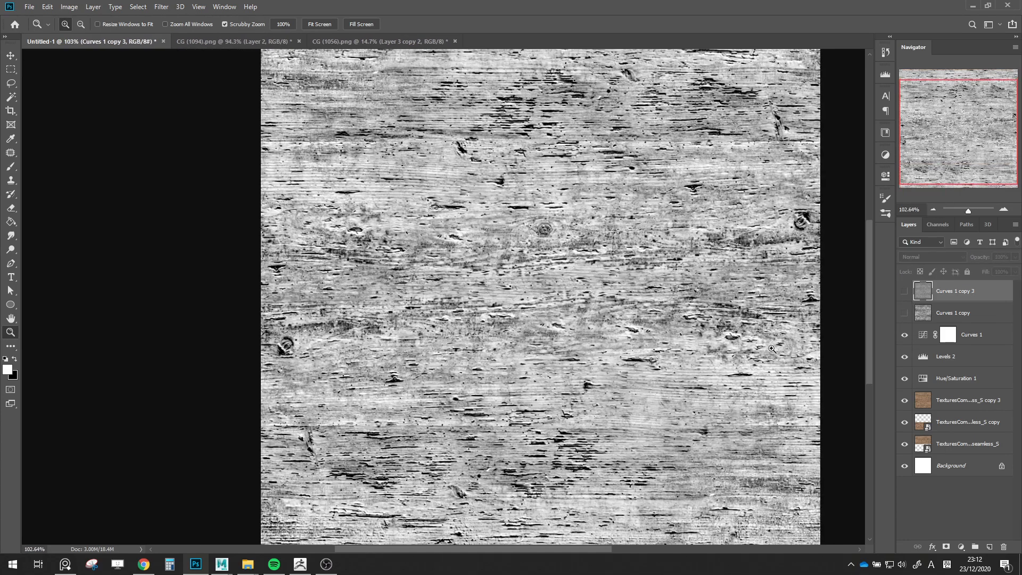
Brighten the wood texture by raising the Curves 1 adjustment's curve point at input 69
double_click(923, 334)
drag(824, 258, 809, 264)
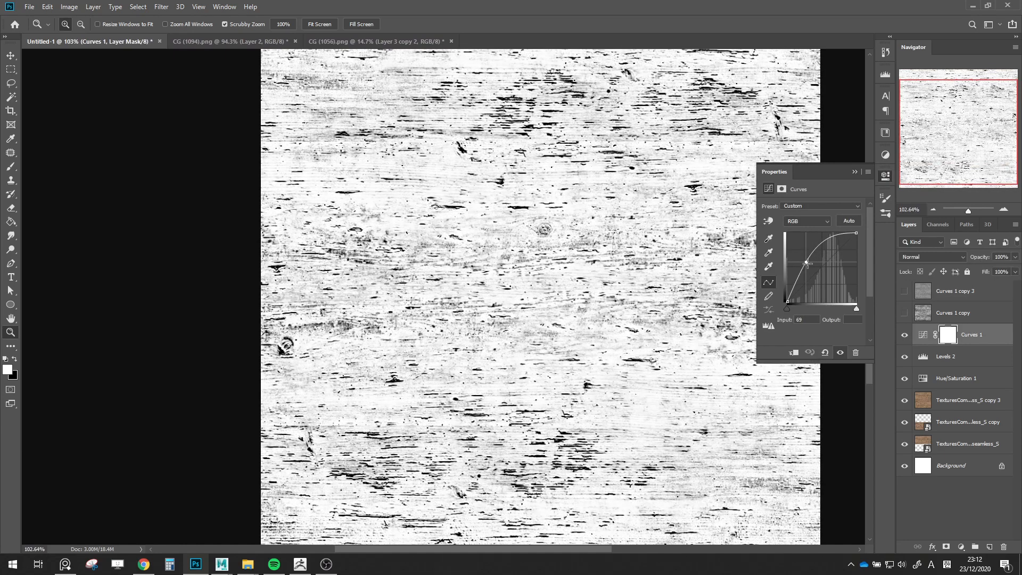
drag(602, 211, 554, 211)
drag(620, 184, 633, 134)
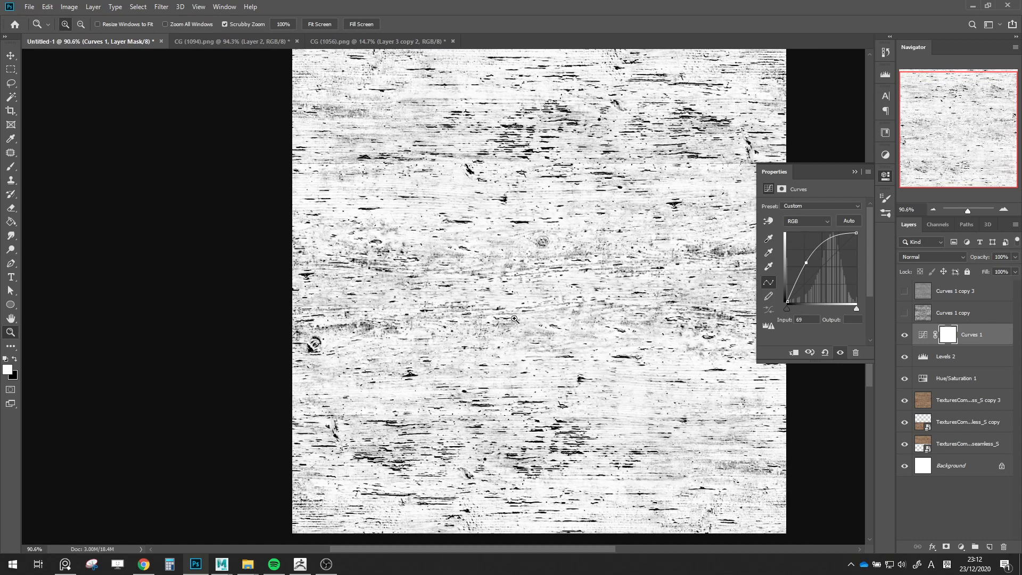
click(855, 171)
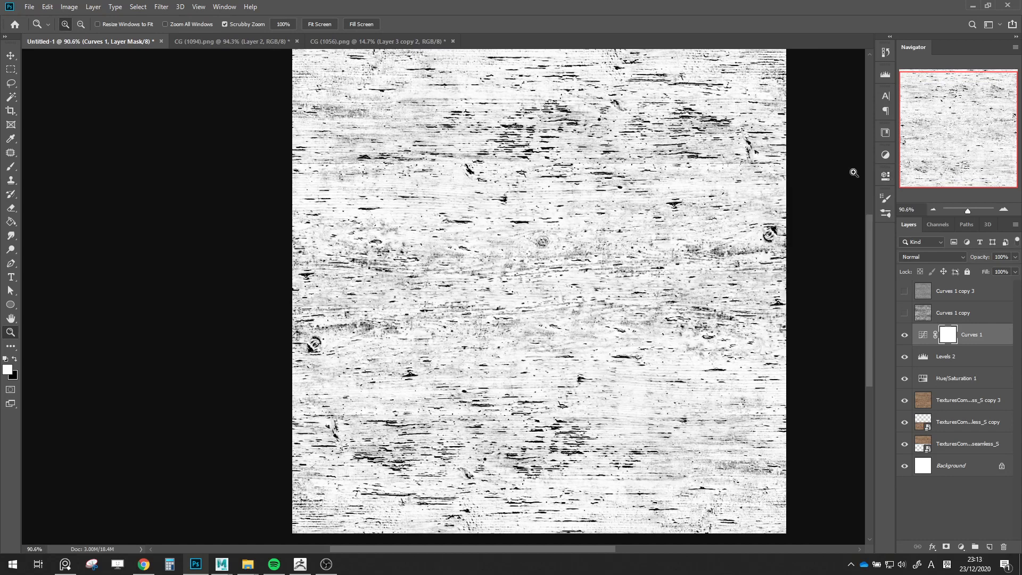
Delete the hidden Curves 1 copy 3 and Curves 1 copy layers
click(945, 291)
shift+click(957, 463)
click(949, 296)
shift+click(958, 314)
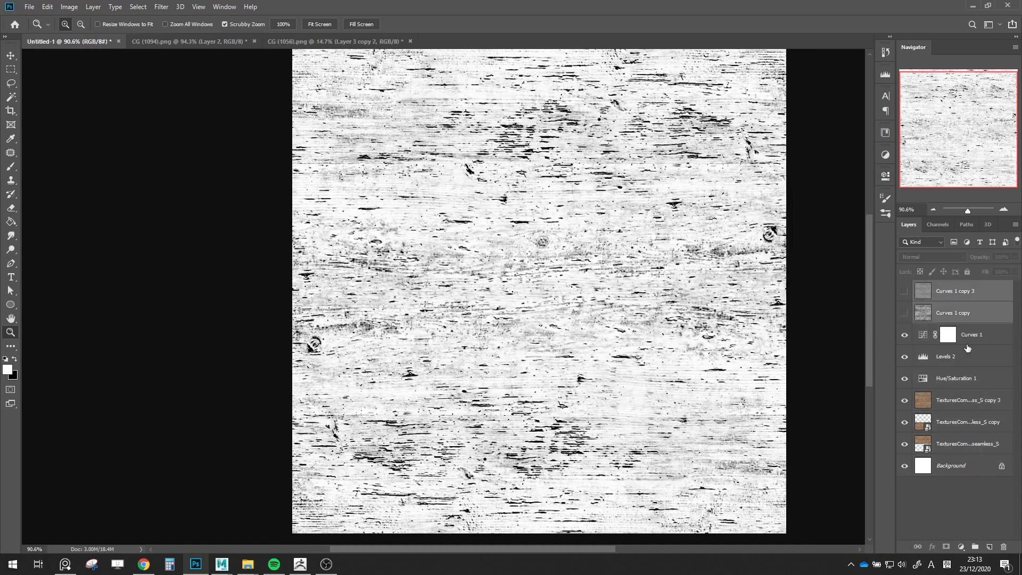
click(1001, 547)
Duplicate the entire layer stack from Curves 1 down to the background and merge the duplicates into one layer
shift+click(961, 421)
key(ctrl+j)
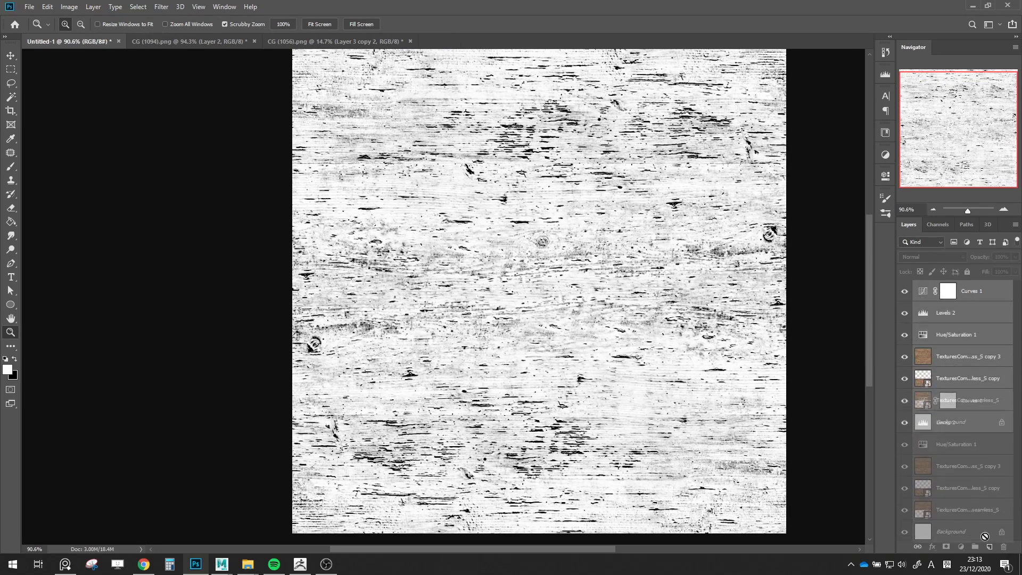
right_click(962, 376)
click(874, 419)
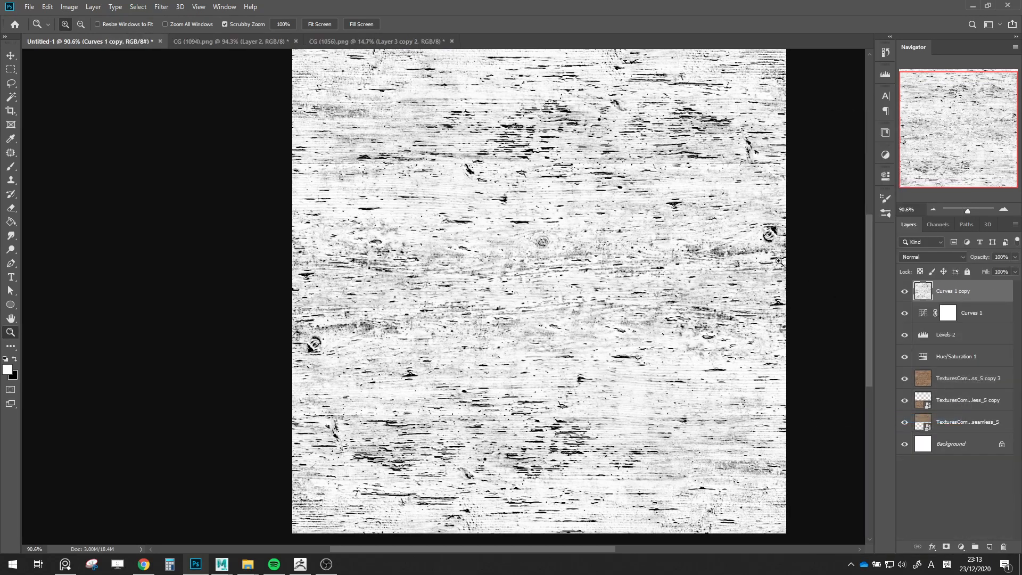
Start the Generate Bump Map filter on the merged Curves 1 copy layer
drag(204, 233, 160, 218)
drag(190, 181, 221, 198)
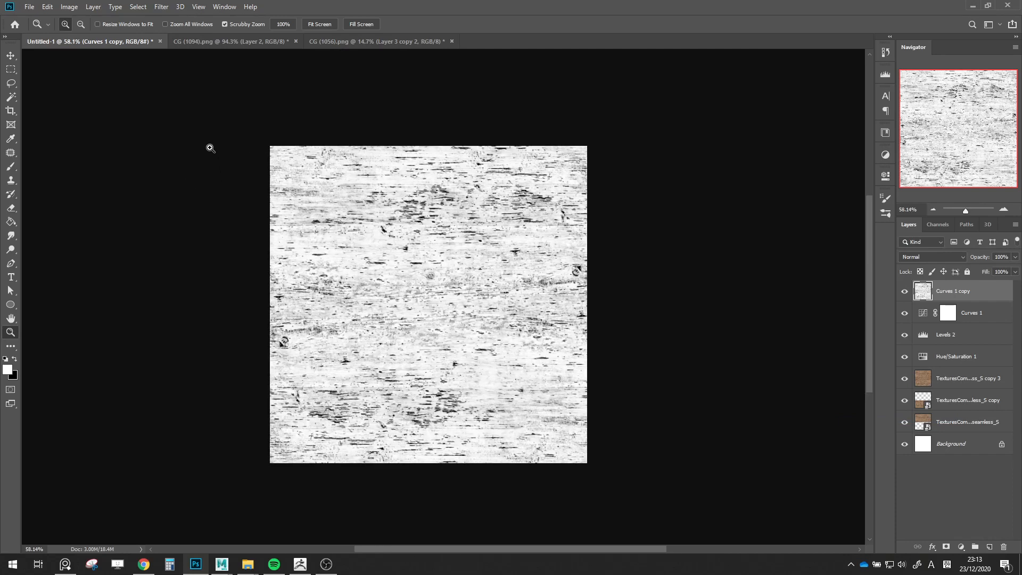
click(203, 7)
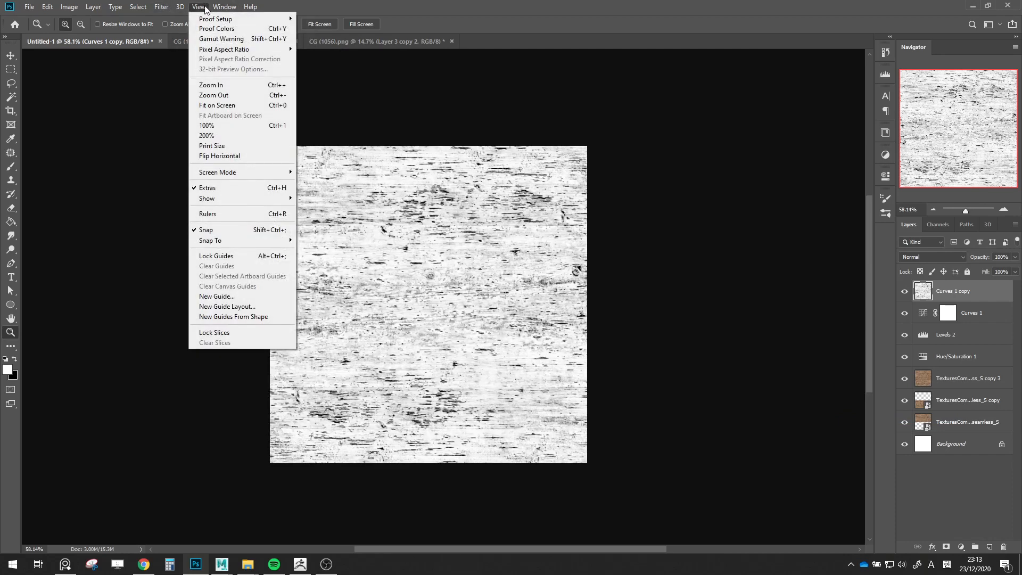
mouse_move(184, 9)
mouse_move(218, 6)
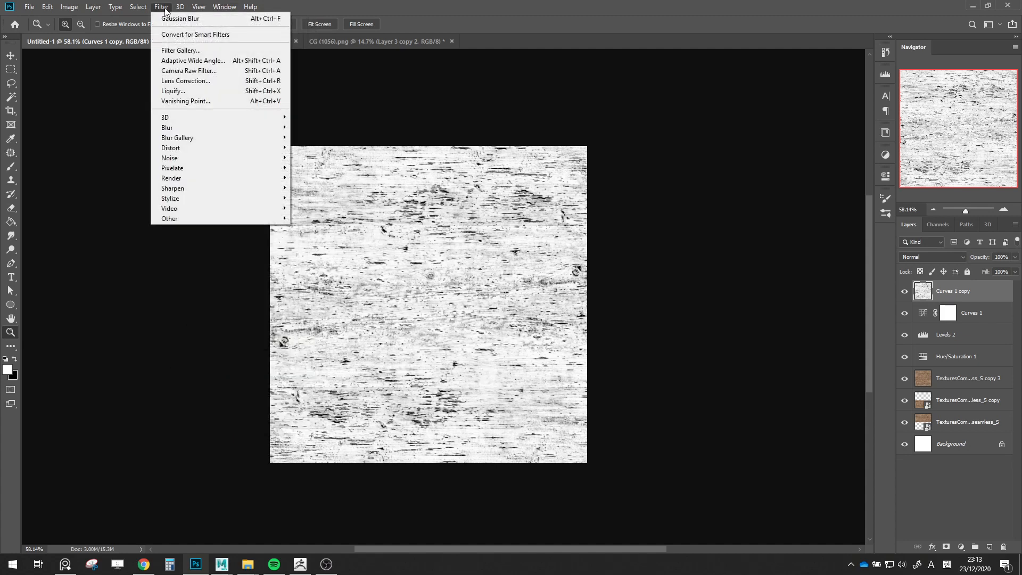
mouse_move(255, 117)
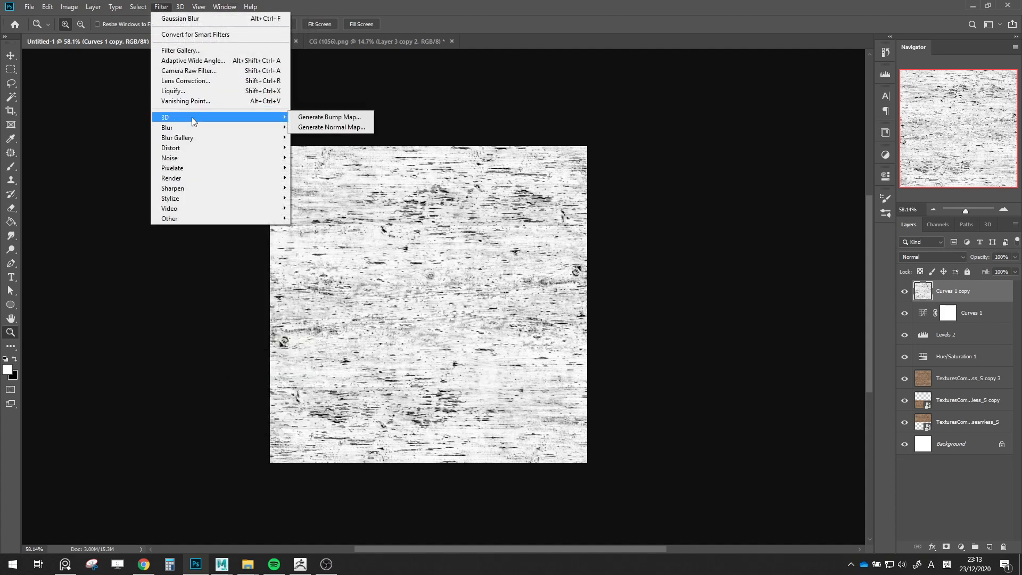
click(327, 122)
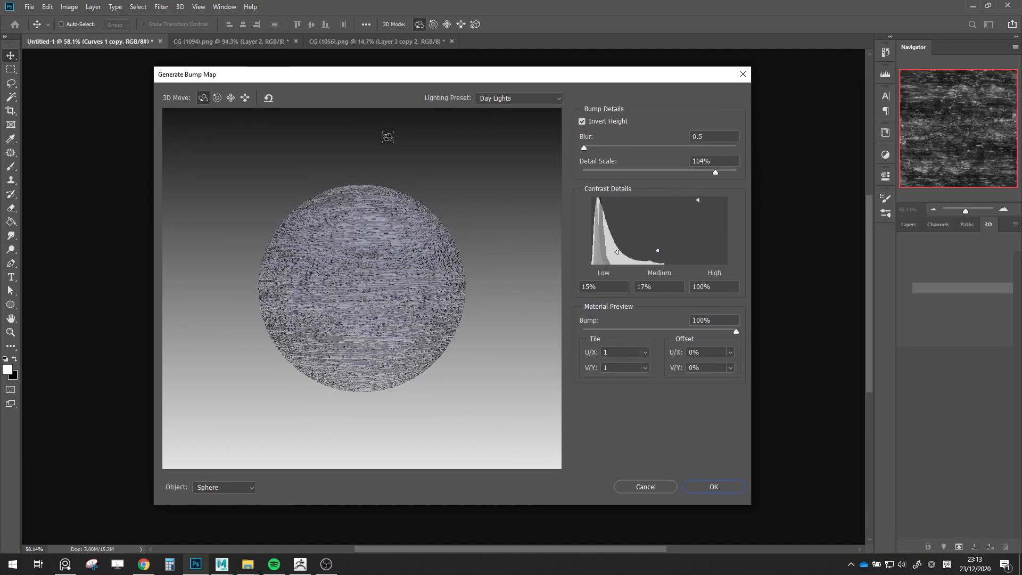
Compare the bump map with Invert Height off and on, and shrink and move the dialog to uncover the canvas
drag(377, 274, 396, 284)
click(582, 122)
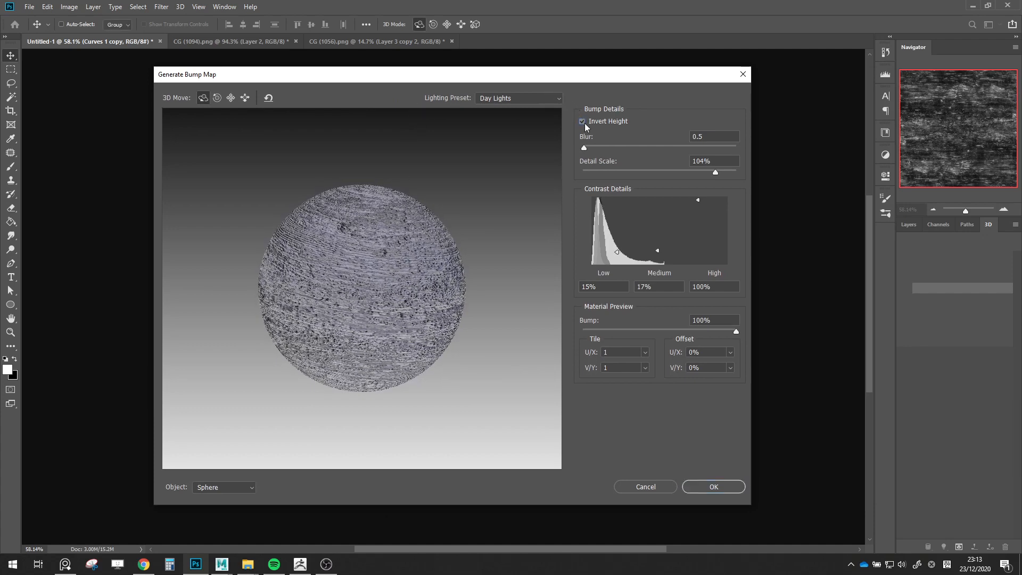
drag(564, 86, 693, 92)
key(Return)
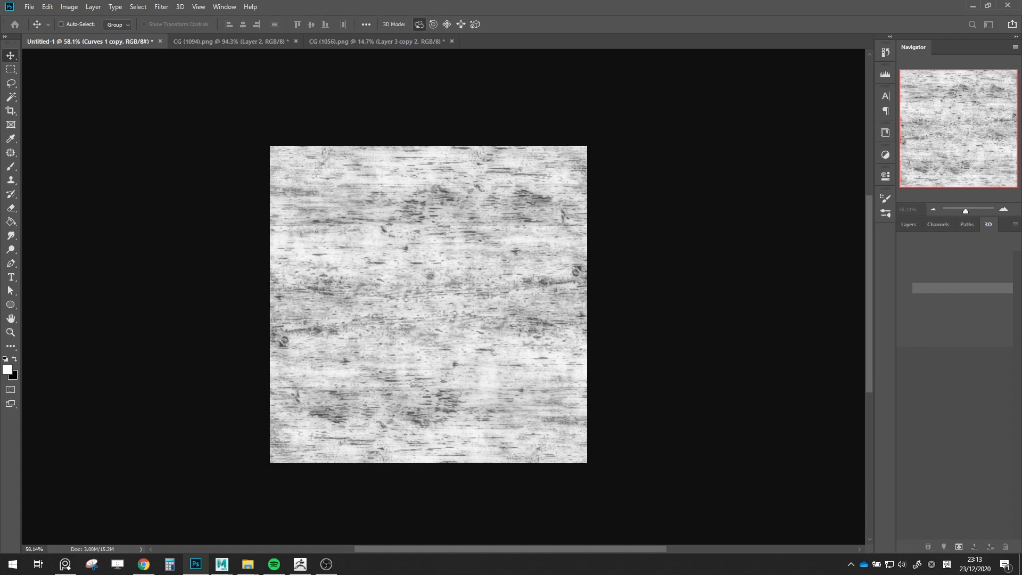
key(ctrl+i)
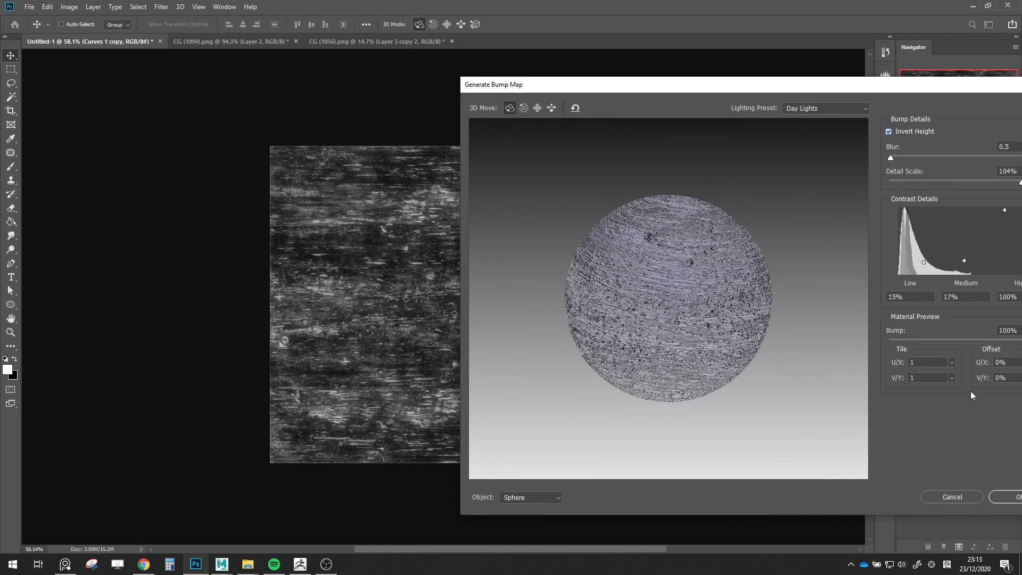
drag(956, 511, 838, 429)
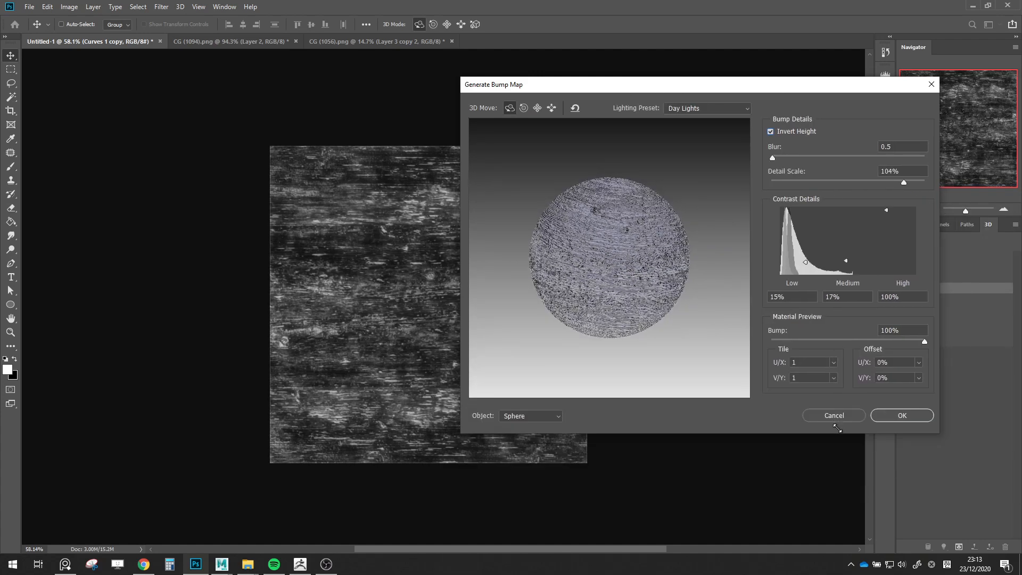
drag(755, 76, 833, 82)
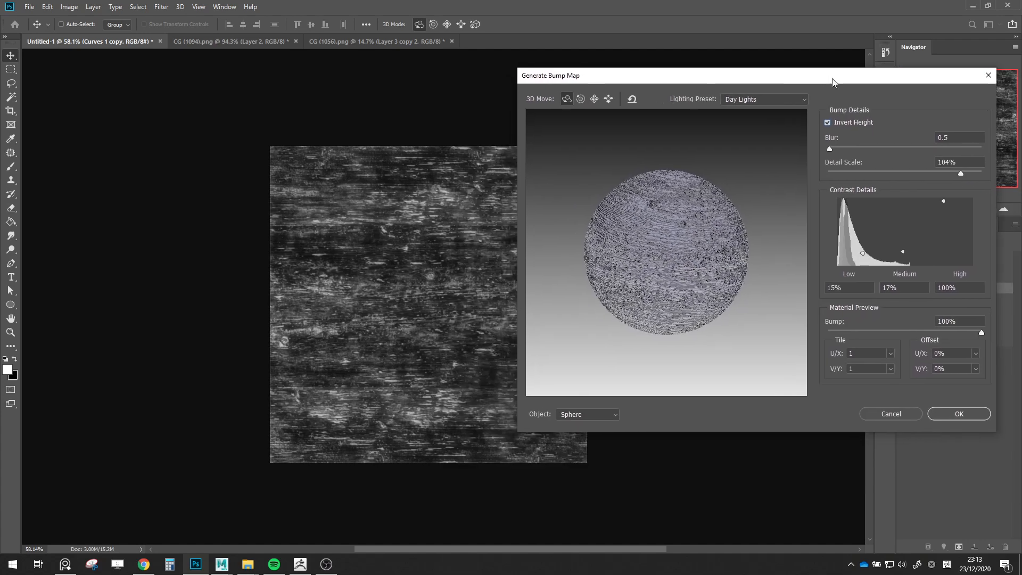
Set the bump map's contrast details to 26% low, 34% medium and 99% high
drag(904, 254, 903, 266)
click(890, 274)
drag(861, 253, 903, 241)
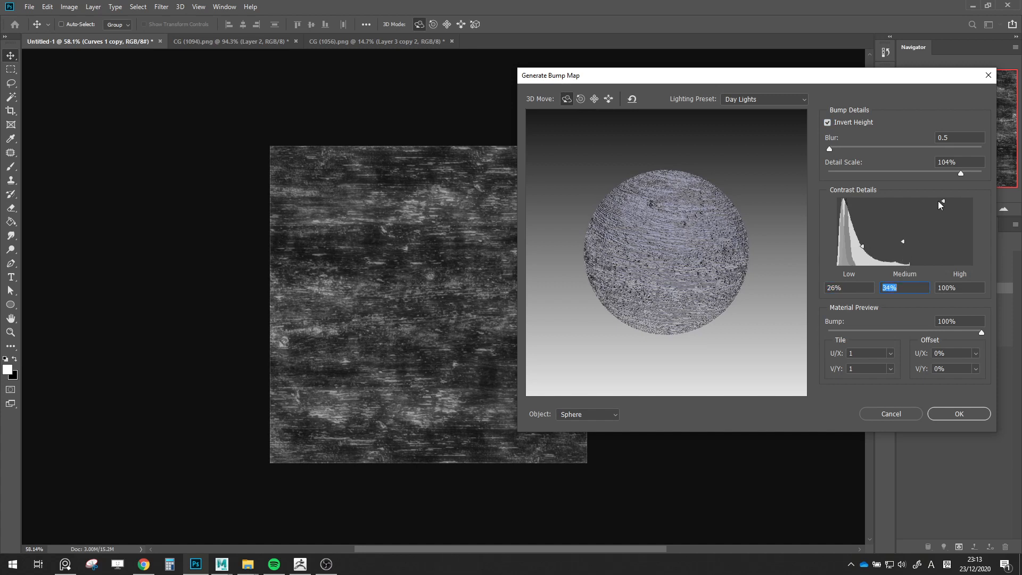
mouse_move(940, 204)
mouse_down()
mouse_move(938, 233)
mouse_move(937, 191)
mouse_up()
click(943, 201)
Set the bump map's blur to 0, adjust its detail scale, and apply the filter
drag(829, 150, 823, 152)
drag(960, 175, 940, 174)
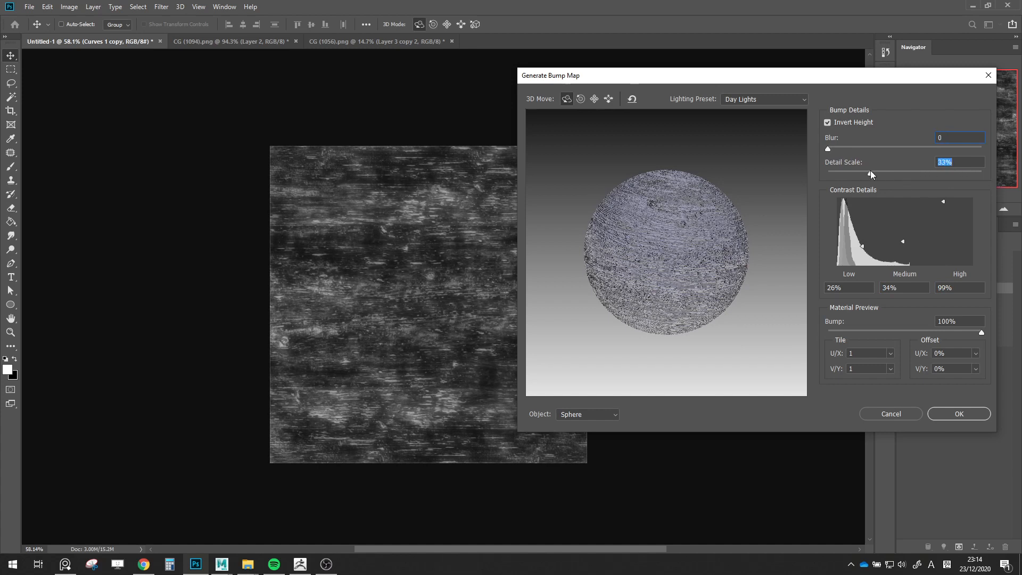
drag(878, 177, 968, 175)
click(958, 415)
Undo the generated bump map and bring back the layer list
click(11, 319)
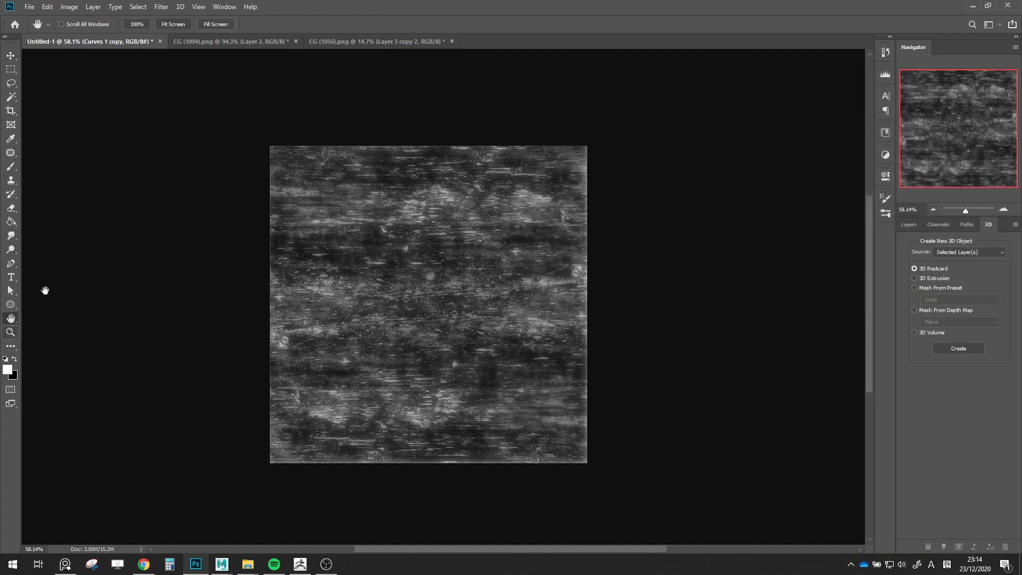
key(ctrl+i)
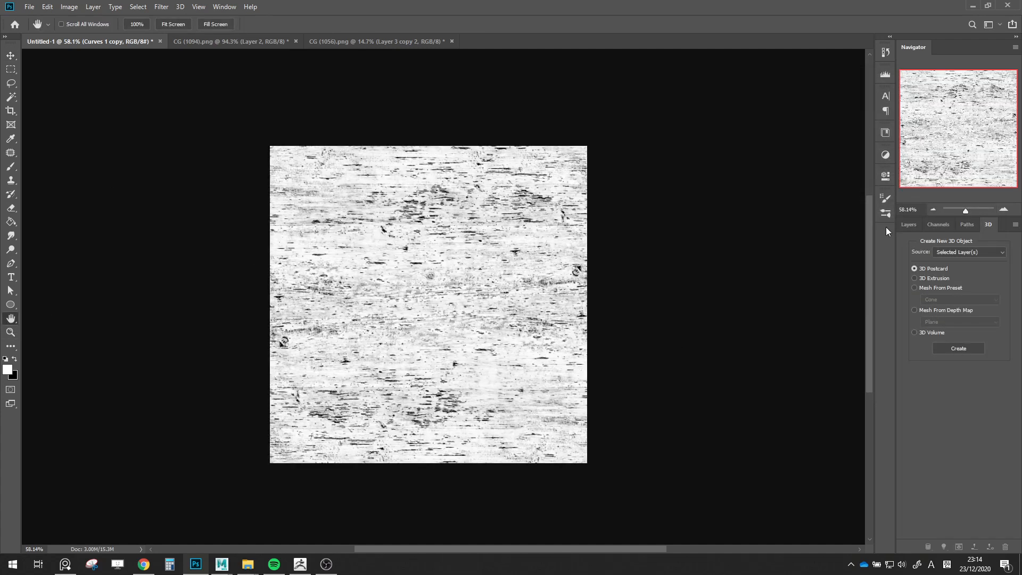
click(909, 225)
Try a full-canvas layer mask on Curves 1 copy and a shift of the layer
key(m)
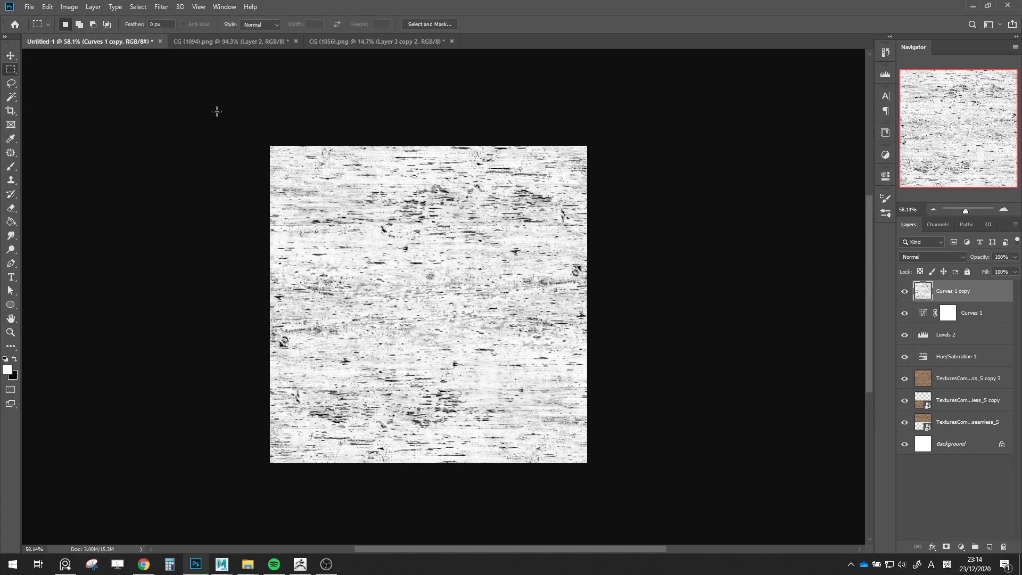
drag(217, 111, 628, 468)
click(947, 547)
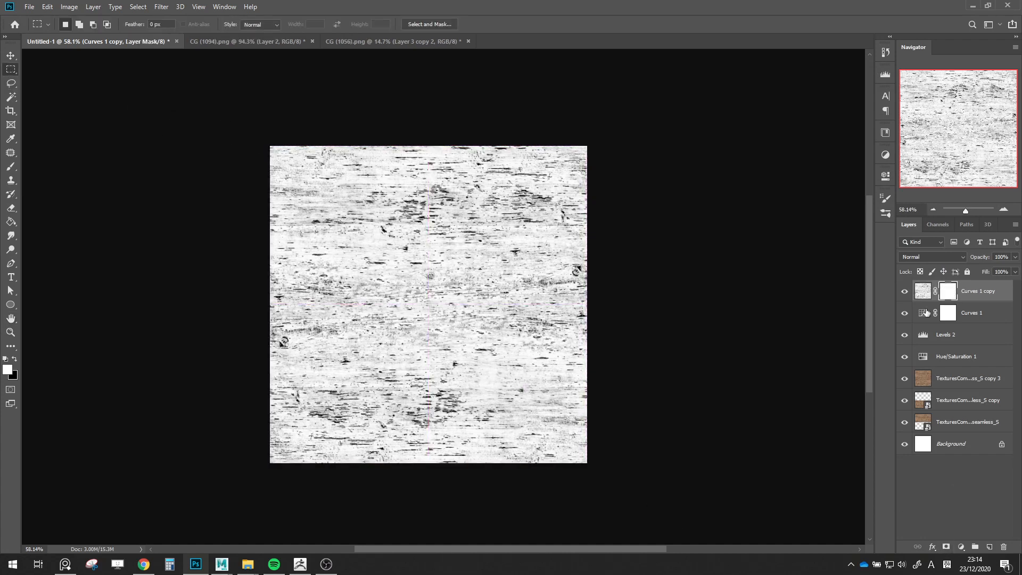
right_click(948, 292)
click(953, 323)
key(v)
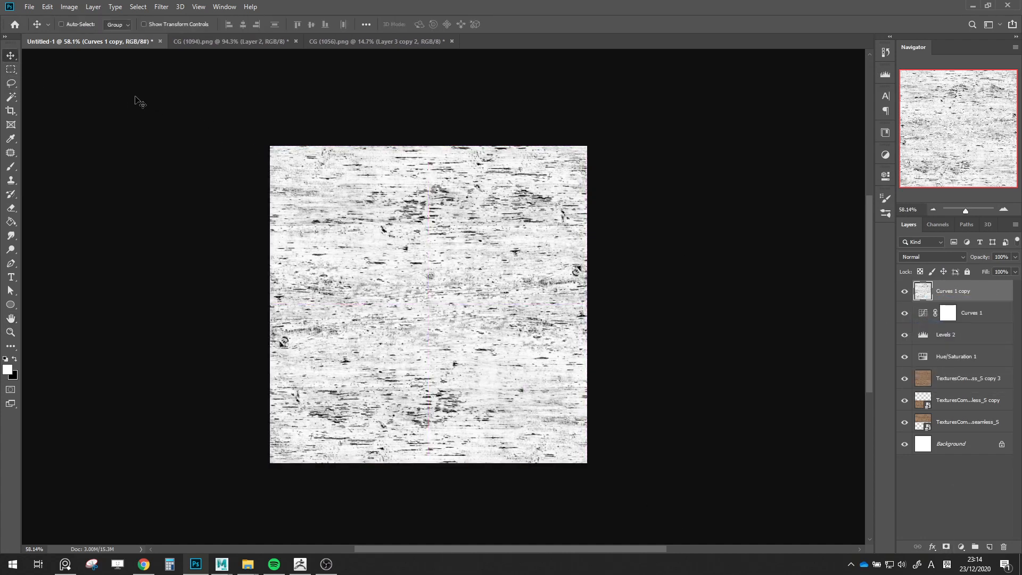
drag(369, 190, 324, 225)
key(ctrl+z)
click(180, 6)
click(205, 19)
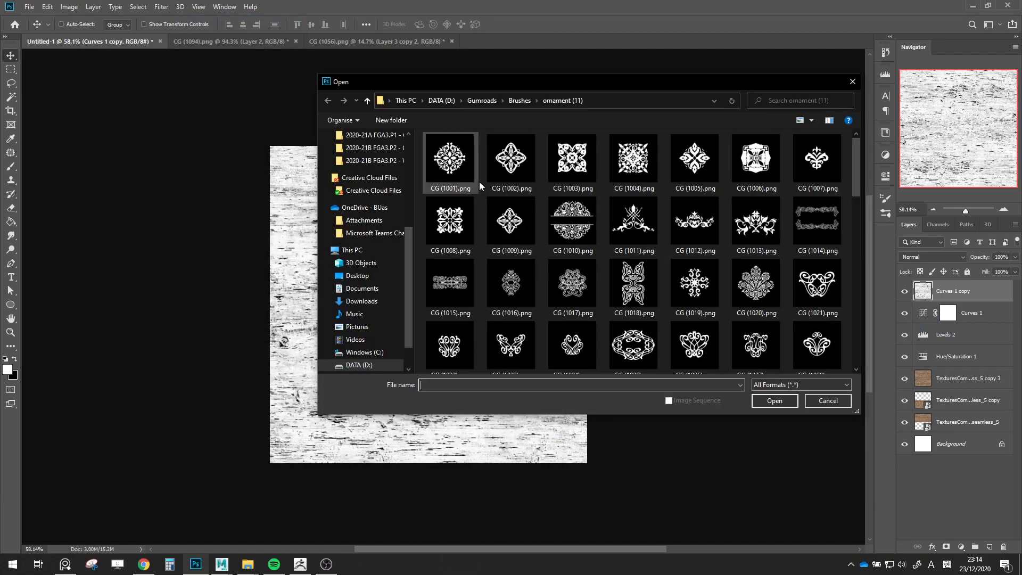
click(816, 400)
Reapply the last Generate Bump Map filter to the Curves 1 copy layer
click(196, 7)
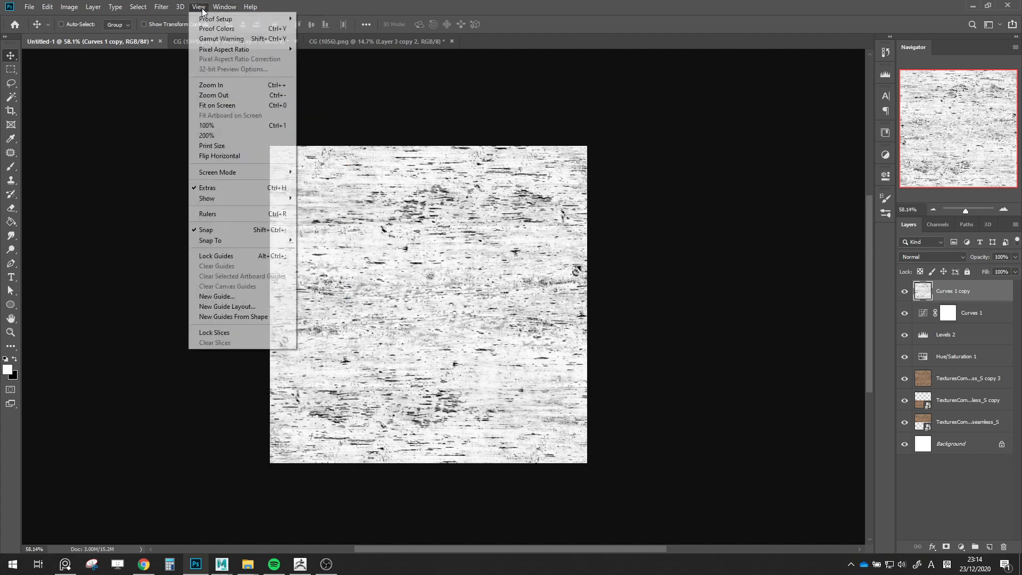
click(171, 20)
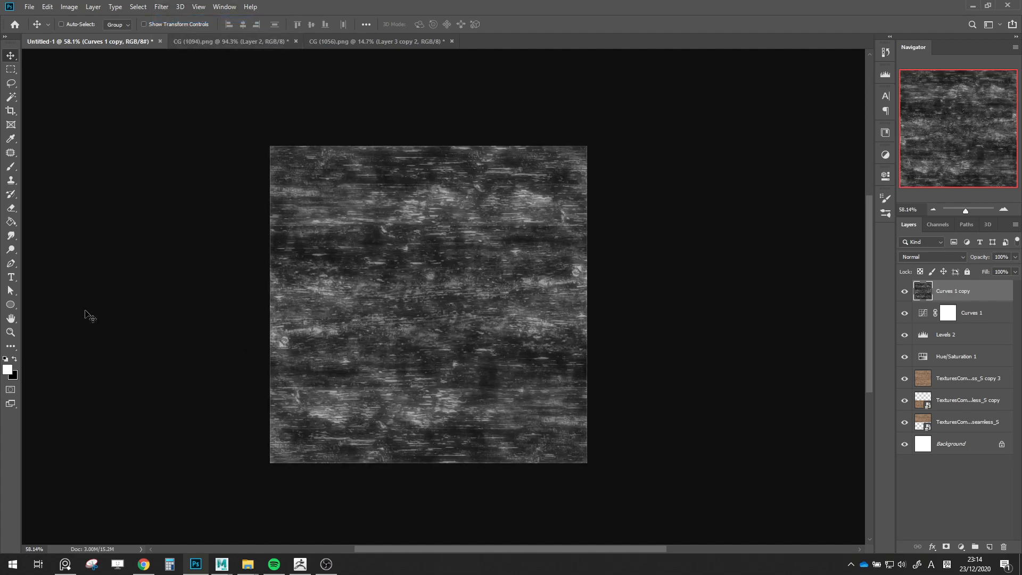
key(z)
drag(388, 358, 429, 361)
Add a Levels adjustment above Curves 1 copy and raise its black input level to 7
click(961, 547)
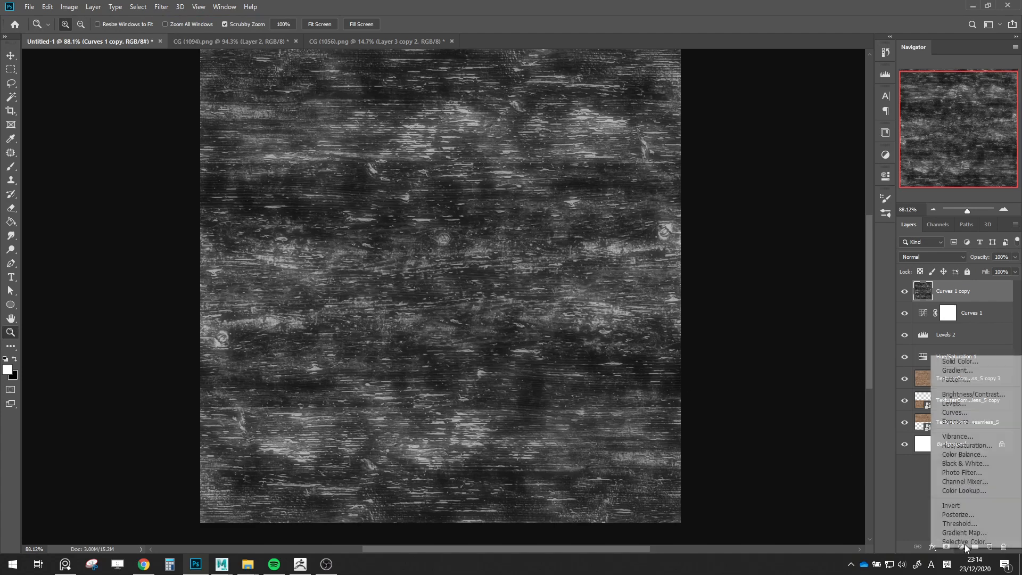
click(955, 403)
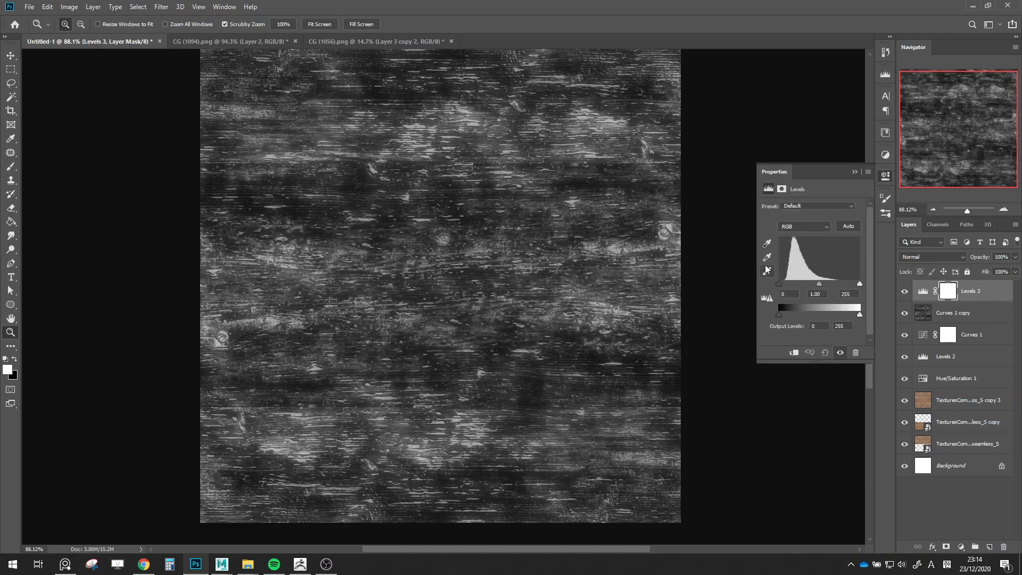
mouse_move(779, 284)
mouse_down()
mouse_move(806, 279)
mouse_move(778, 288)
mouse_up()
drag(414, 153, 460, 165)
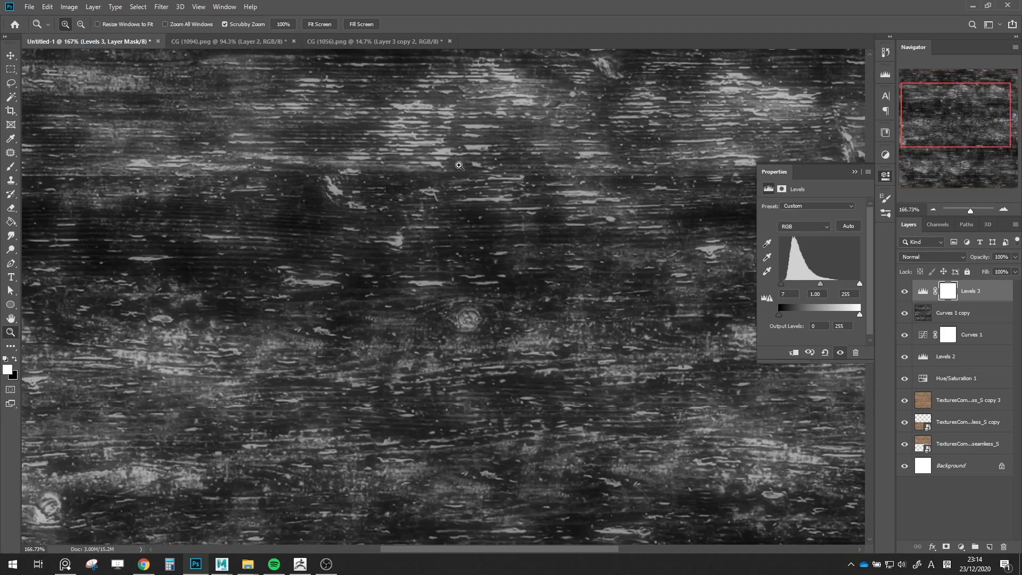
alt+drag(587, 286, 658, 286)
click(854, 172)
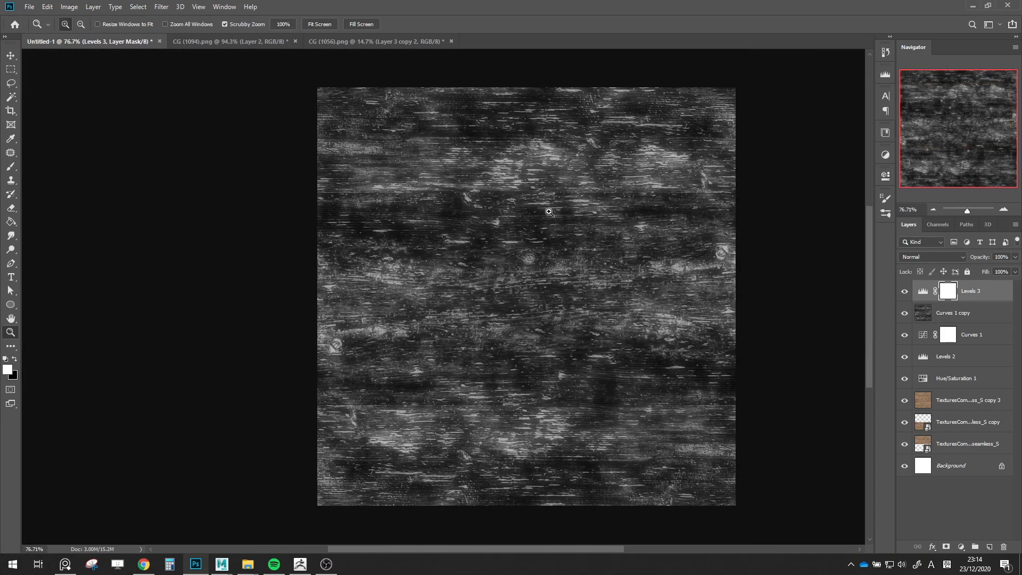
Toggle the Levels 3 adjustment to compare its effect on the bump map, ending with it hidden
mouse_move(655, 203)
mouse_down()
mouse_move(612, 204)
mouse_move(674, 203)
mouse_up()
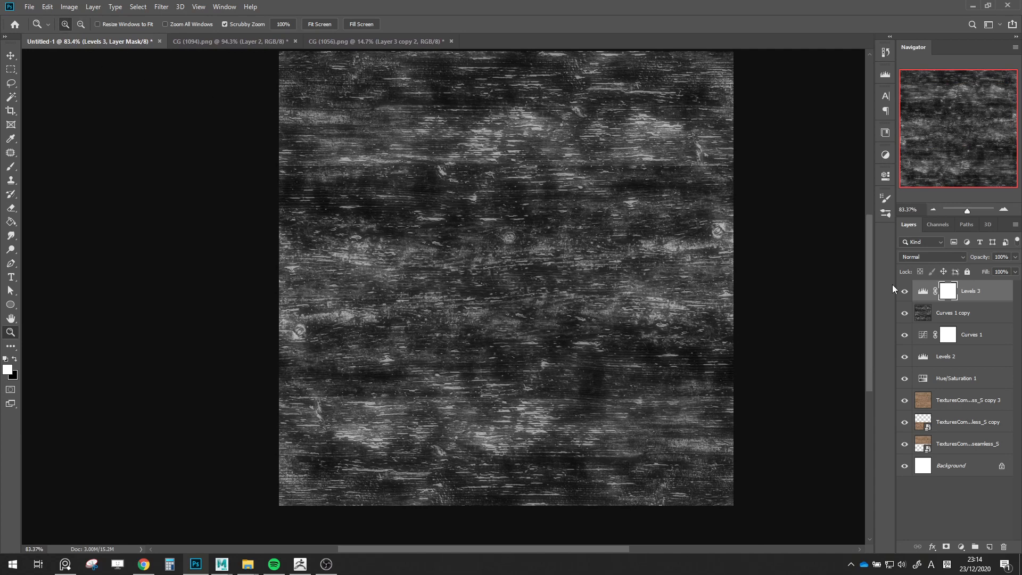
click(904, 291)
click(905, 291)
click(904, 291)
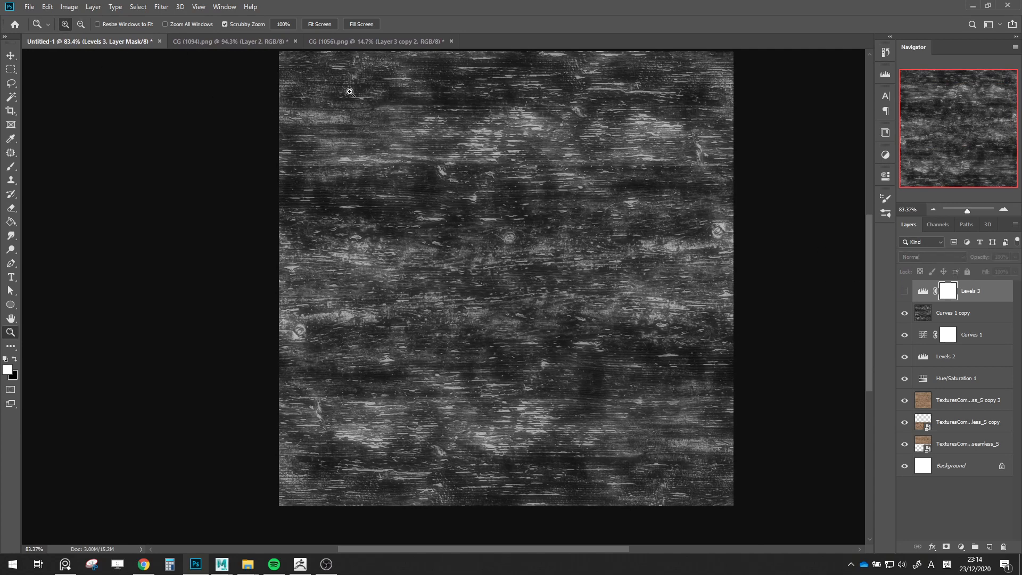
Save the wood-grain bump map as a PNG named WoodGrain_Height in the Downloads folder
click(29, 7)
click(49, 128)
click(434, 377)
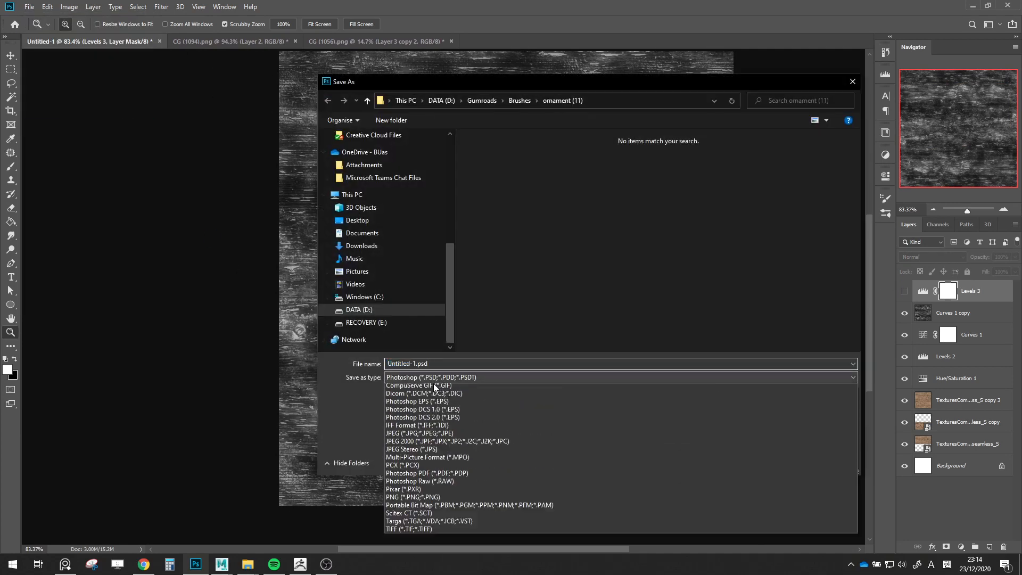
click(435, 460)
drag(450, 282, 445, 153)
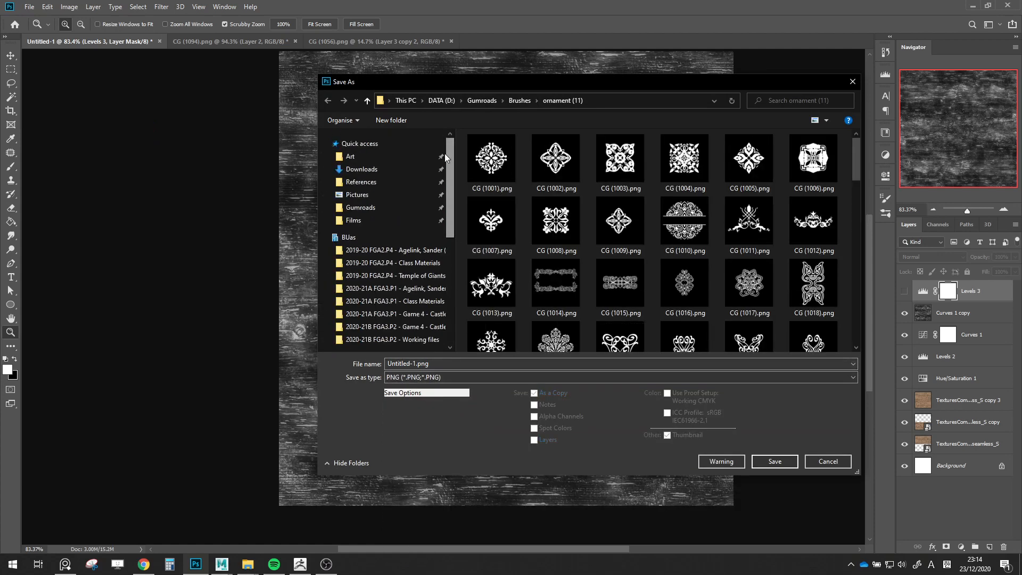
click(367, 169)
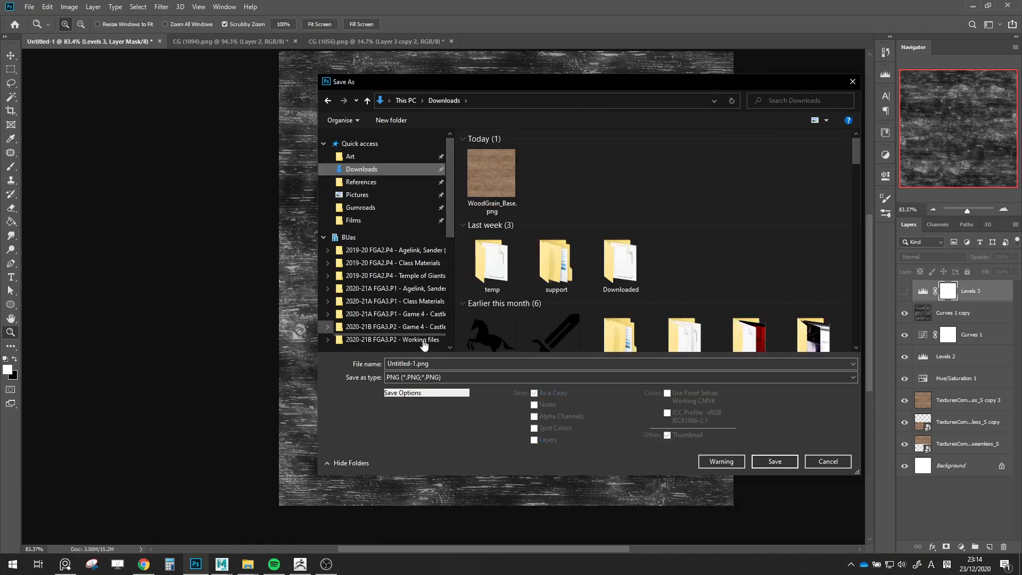
click(490, 176)
click(425, 363)
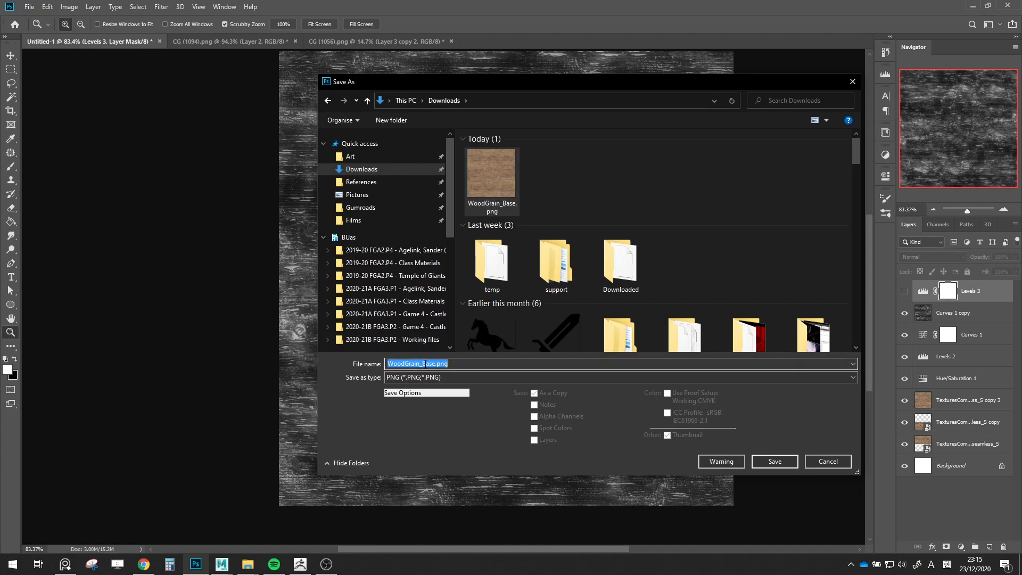
double_click(424, 364)
text(Height)
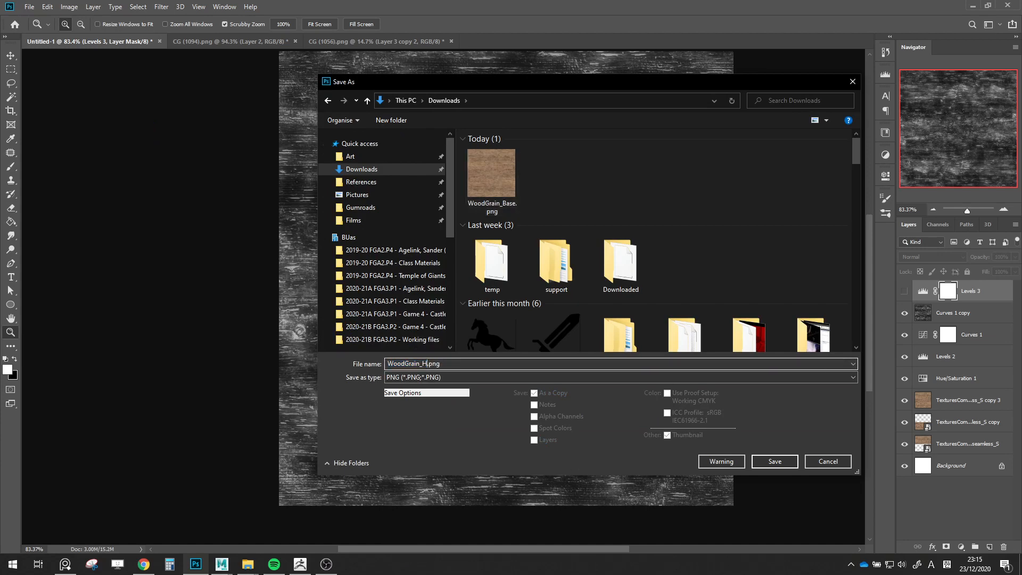
key(Return)
key(Return)
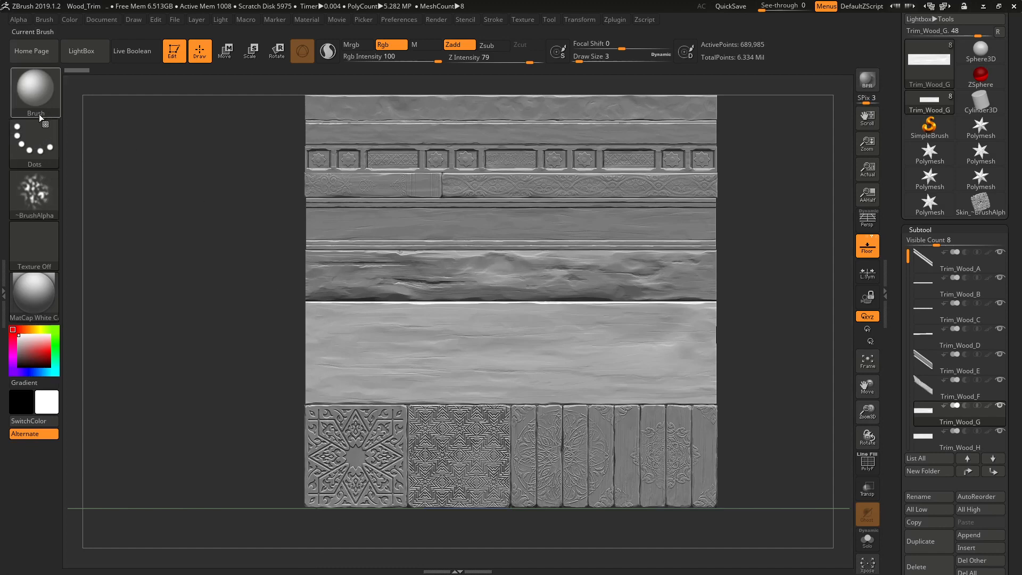
Switch to ZBrush, choose the Standard brush and import the WoodGrain_Height image from Downloads as its alpha
key(b)
click(346, 199)
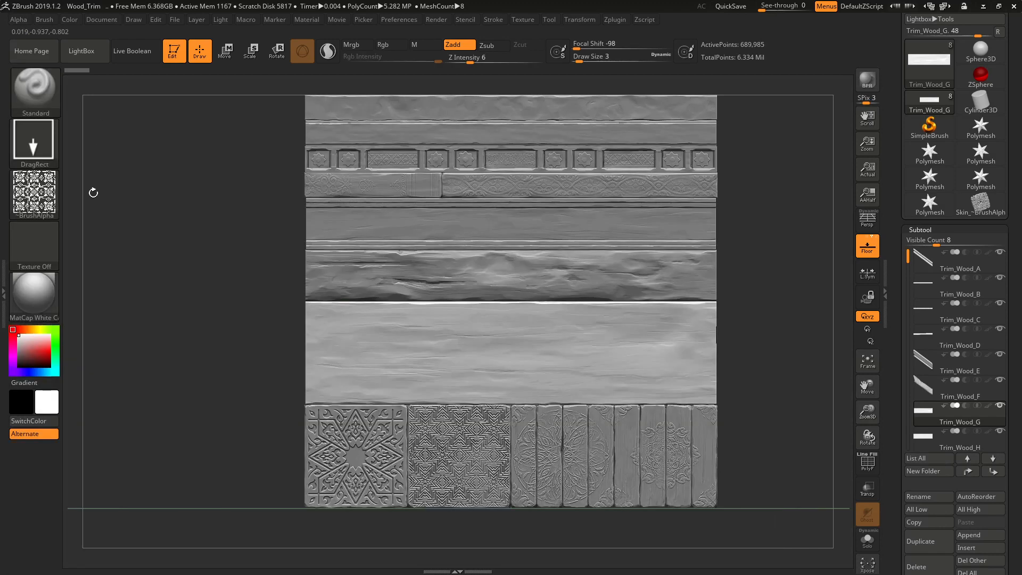
click(34, 194)
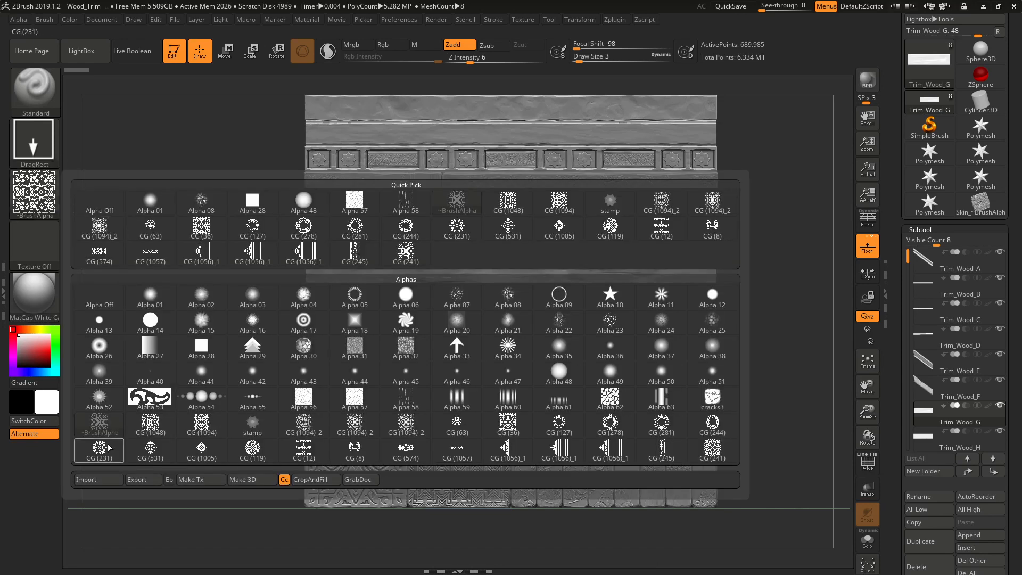
click(92, 479)
scroll(340, 239, up, 3)
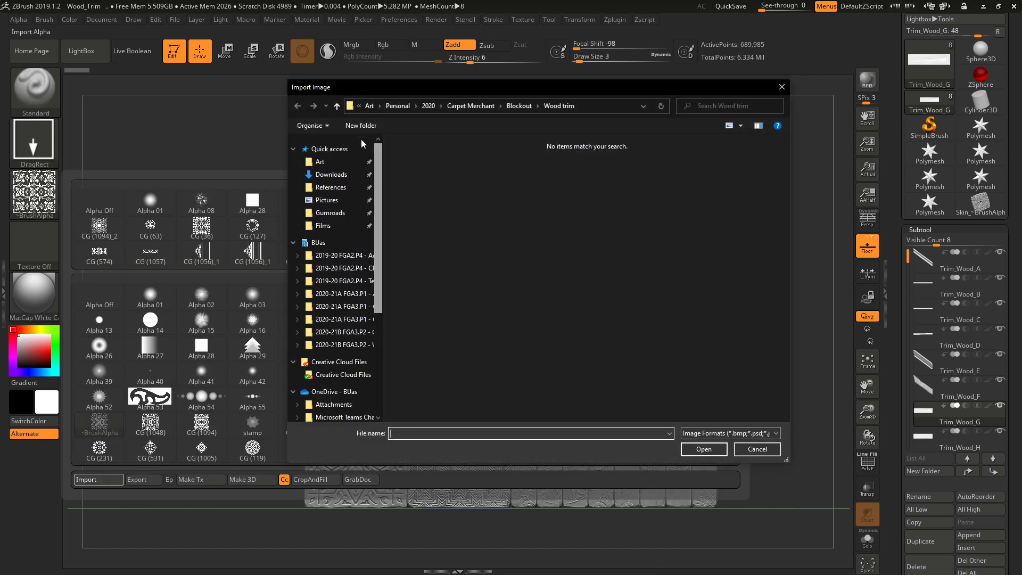
click(331, 174)
double_click(425, 190)
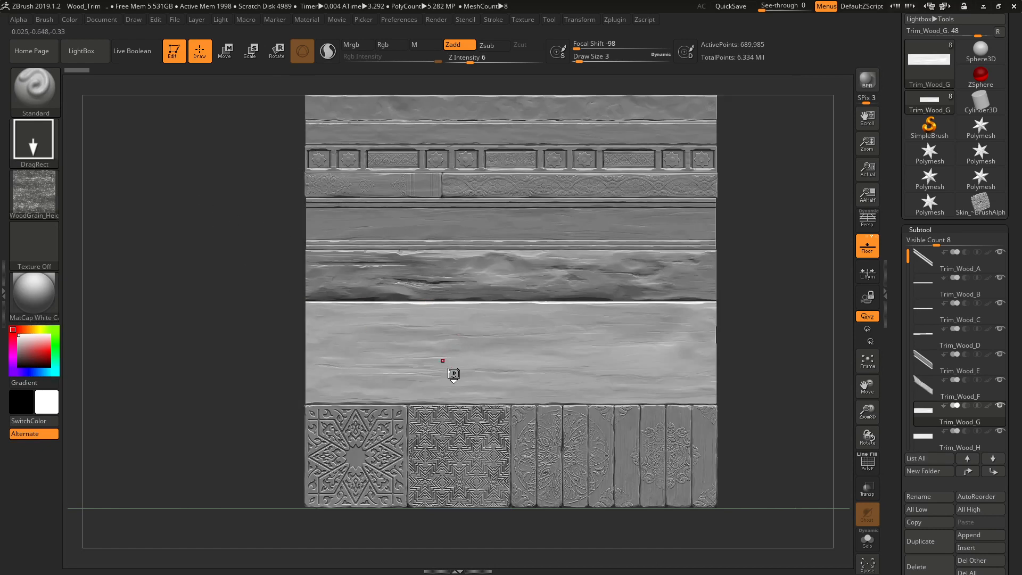
Set the brush's Focal Shift to 0, testing grain stamps on the large plain plank and undoing each one
drag(450, 497, 433, 539)
key(ctrl+z)
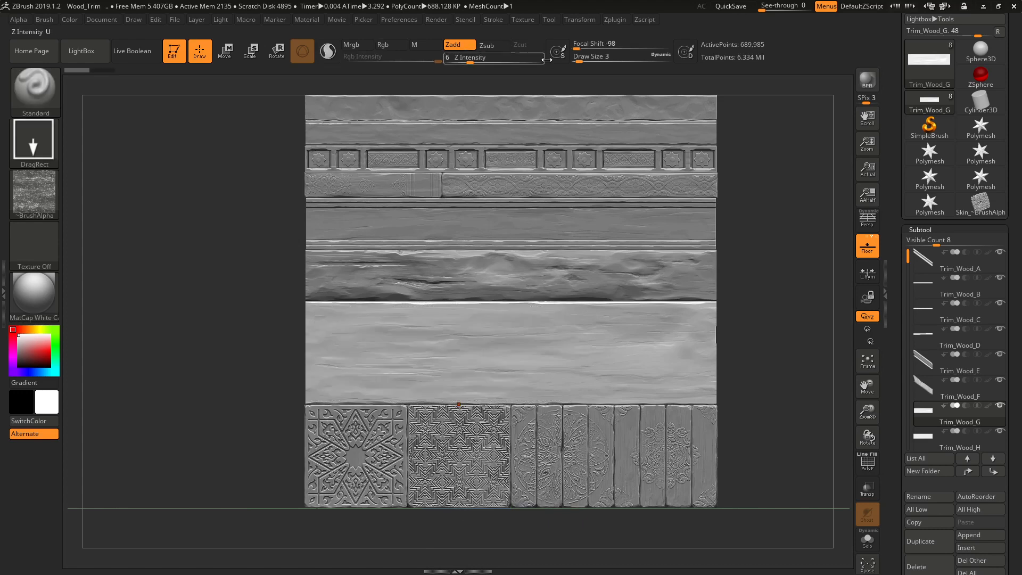
drag(604, 49, 588, 49)
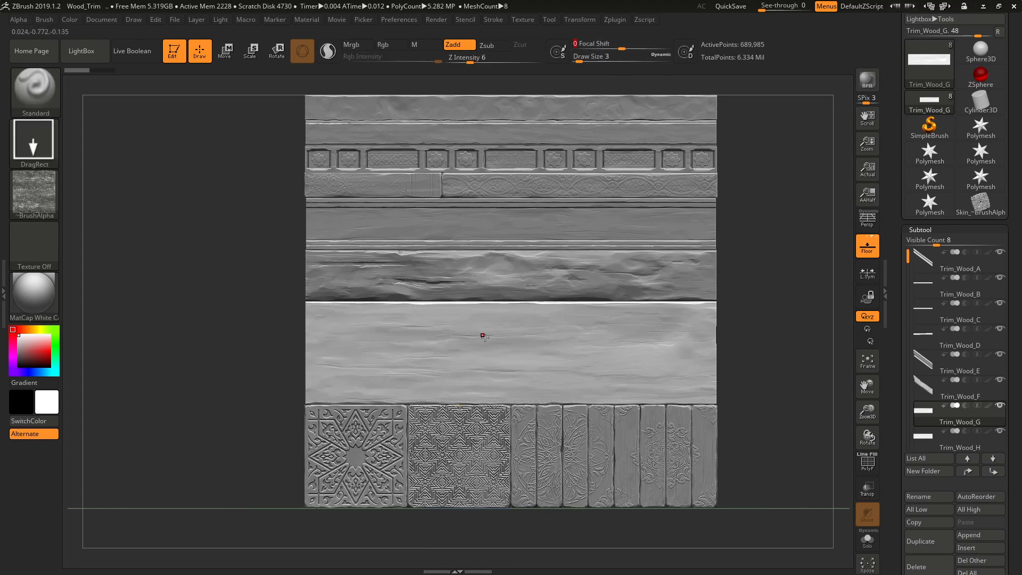
drag(503, 365, 387, 355)
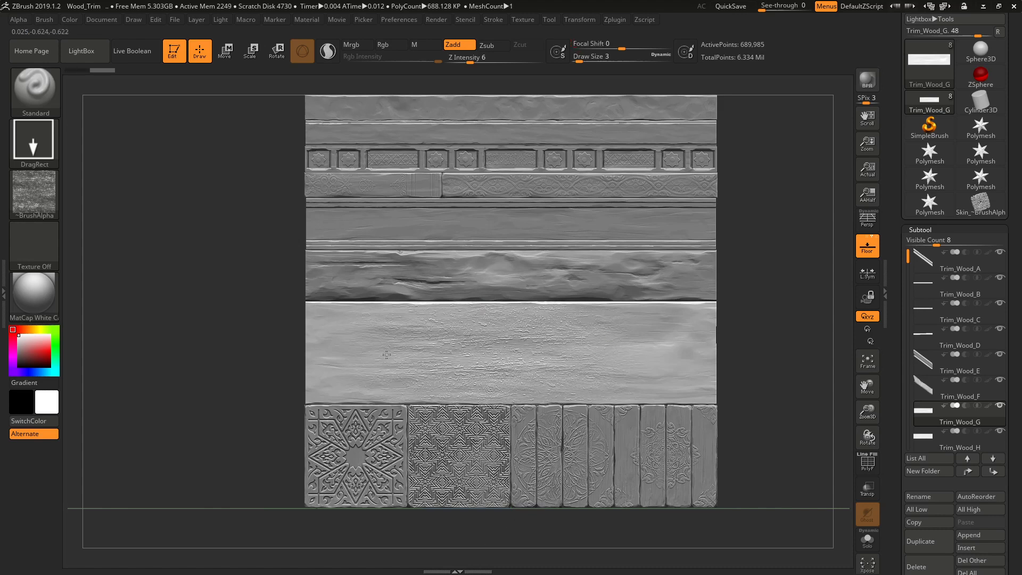
key(ctrl+z)
Test a grain stamp at Z Intensity 14, undo it, and set the Z Intensity to 10
drag(470, 61, 484, 60)
drag(503, 391, 520, 509)
key(ctrl+z)
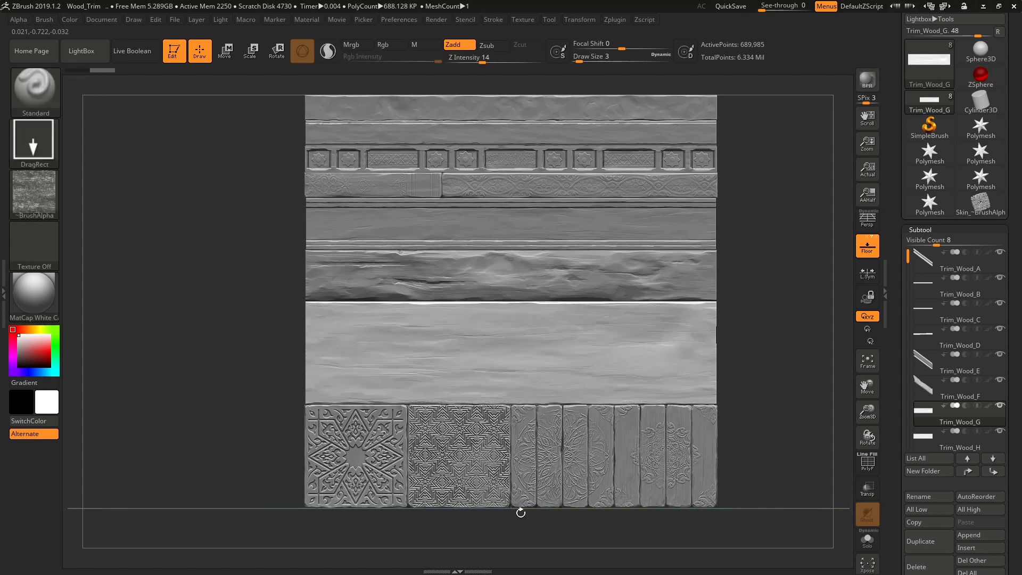
drag(482, 60, 465, 60)
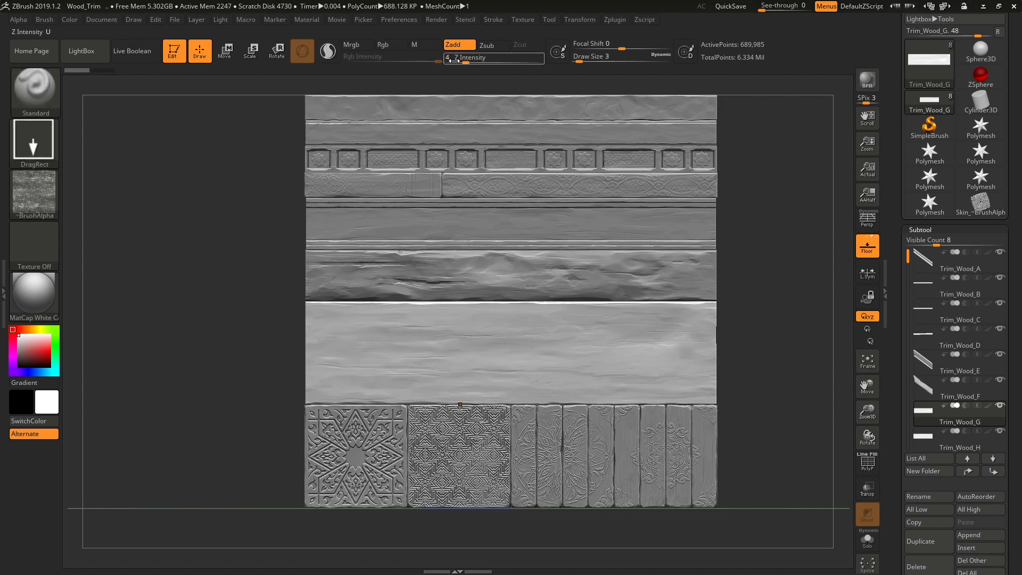
drag(466, 60, 476, 63)
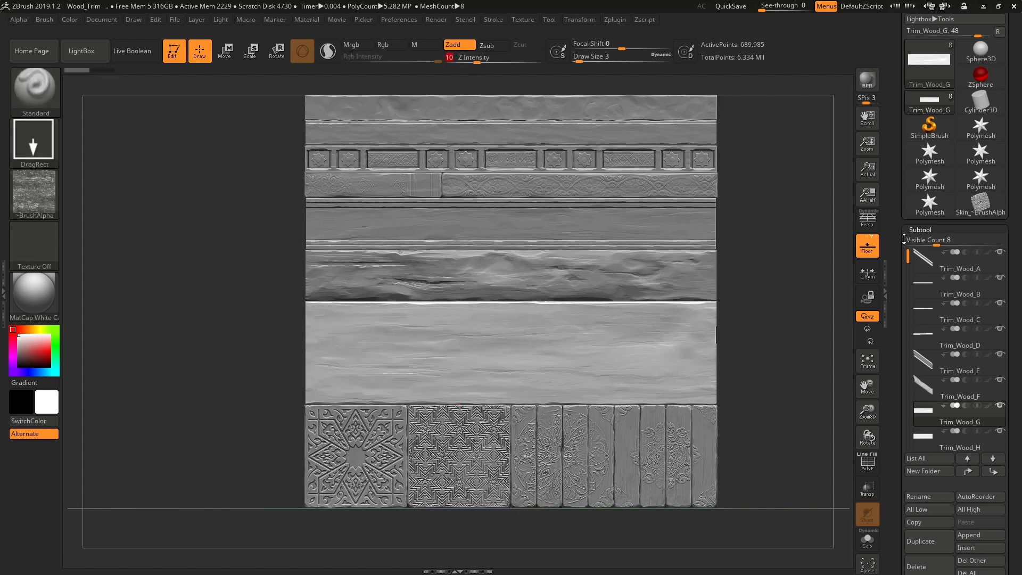
Add a new sculpt layer to the Trim_Wood_G plank and name it Detail
click(920, 230)
click(919, 280)
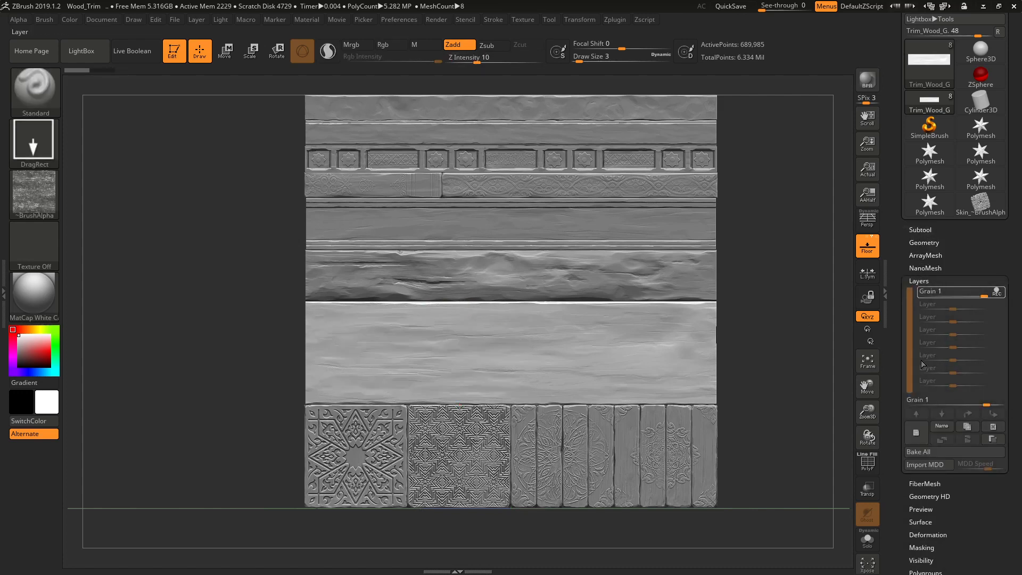
click(916, 433)
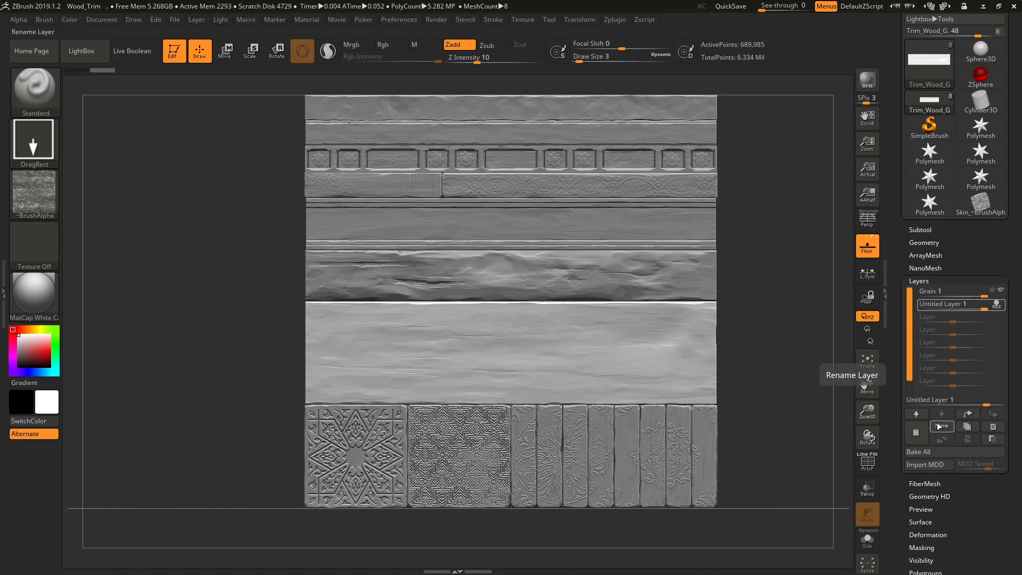
click(940, 425)
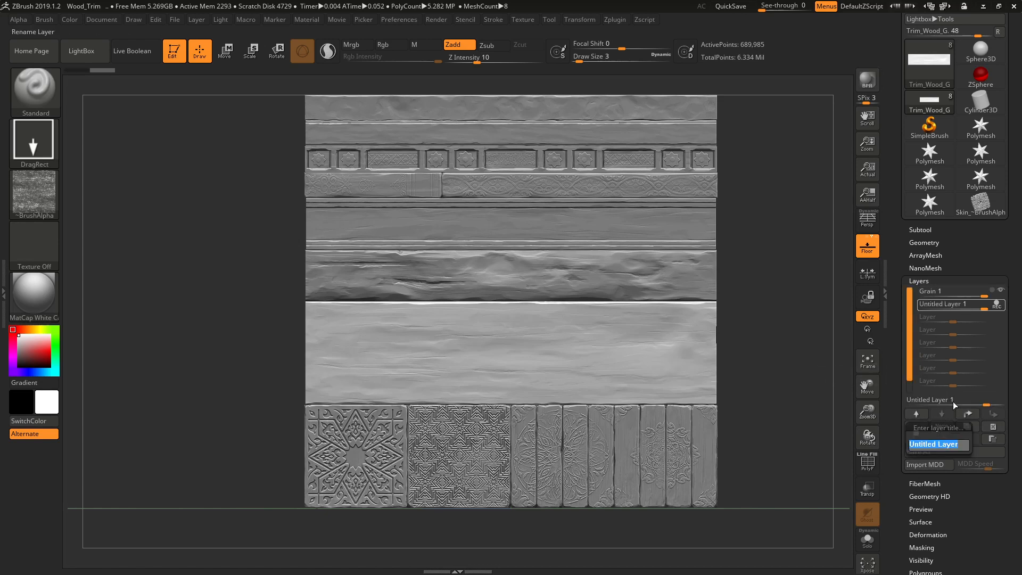
text(Detail)
key(Return)
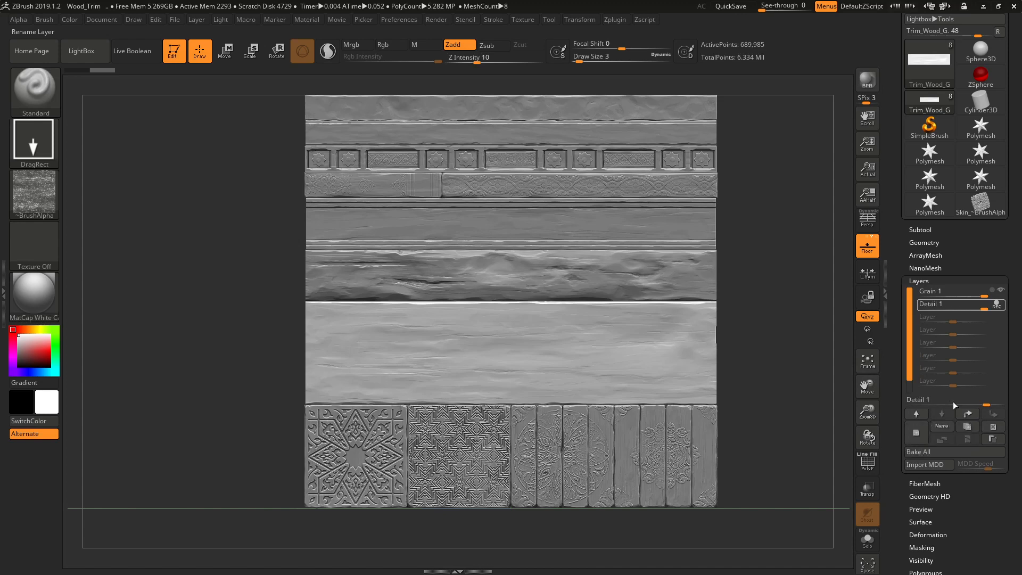
Discard a test grain stamp and store a morph target for the Trim_Wood_G plank
mouse_move(428, 394)
mouse_down()
mouse_move(433, 486)
mouse_move(434, 404)
mouse_up()
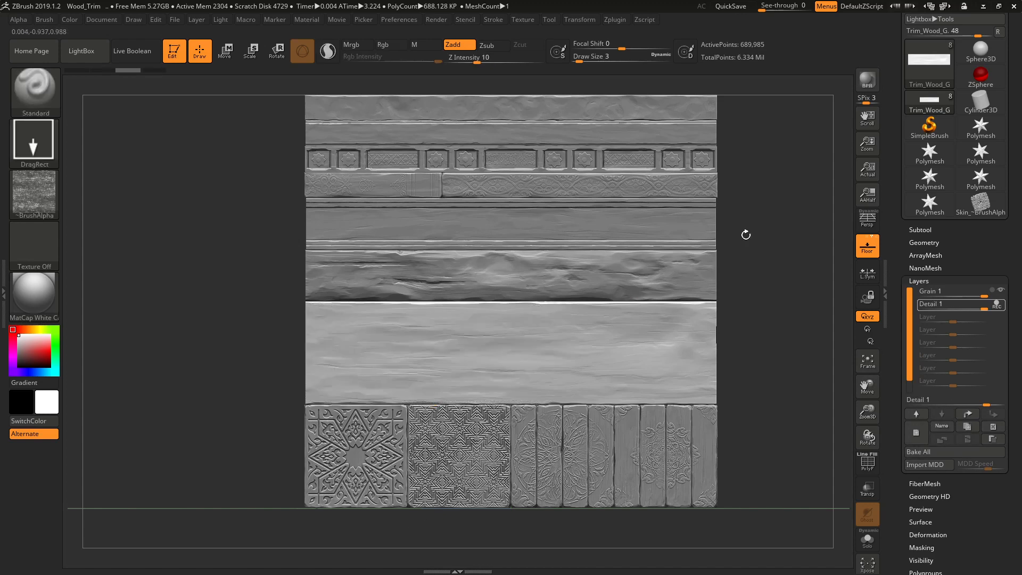
click(919, 281)
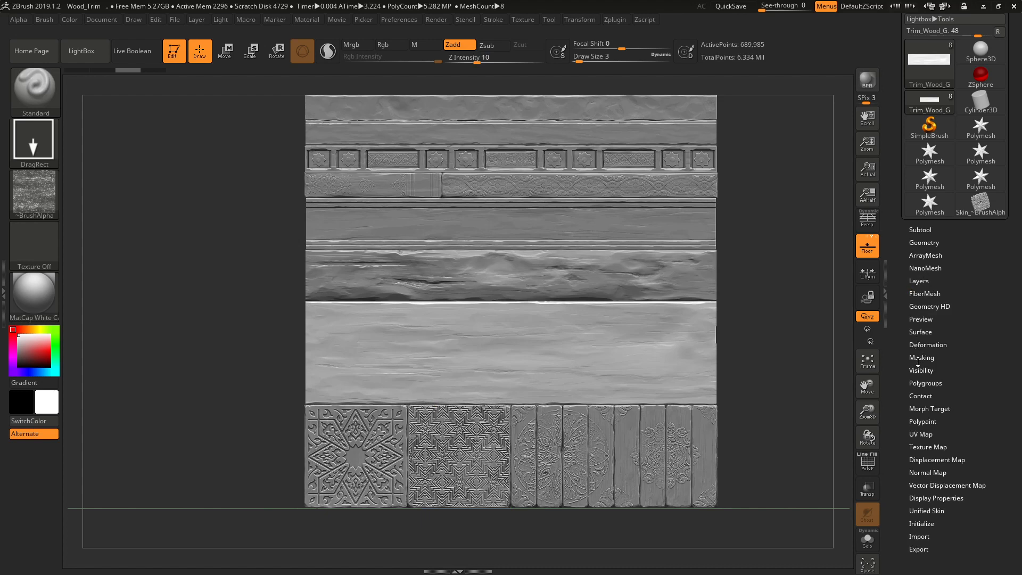
click(926, 409)
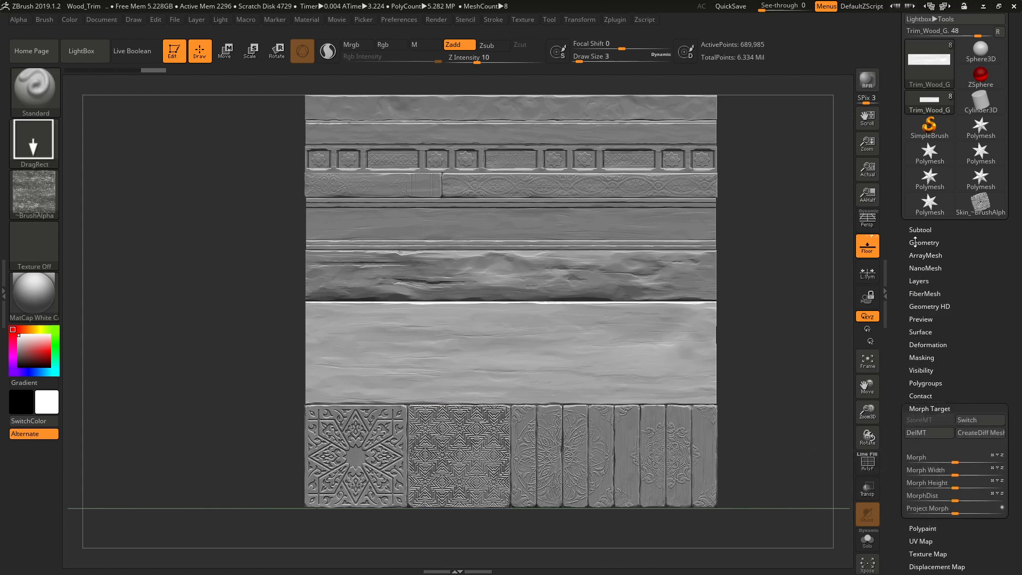
click(918, 281)
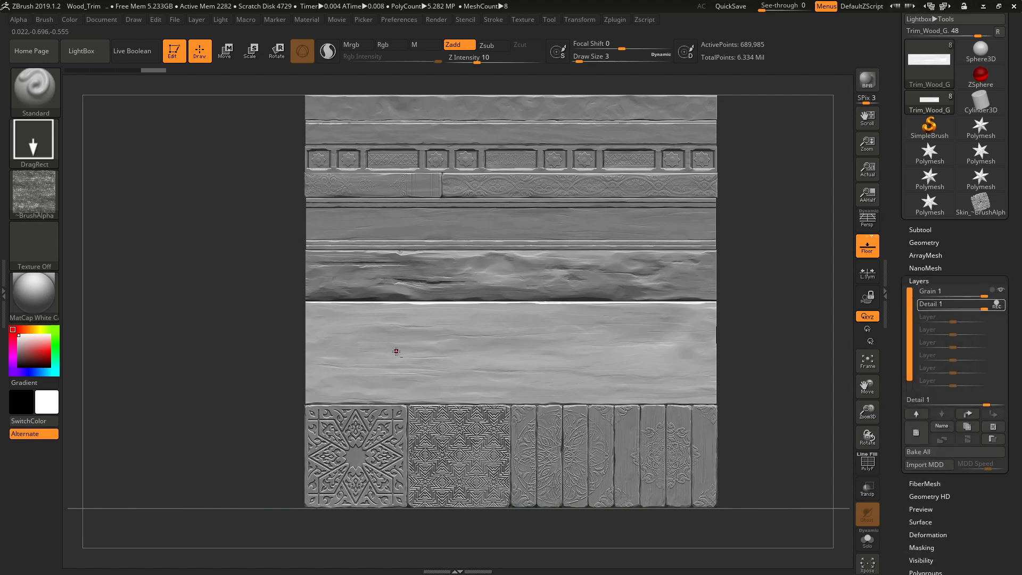
Try stamping the wood grain over both halves of the large plank, inspect it up close and undo the stamps
drag(421, 356, 362, 404)
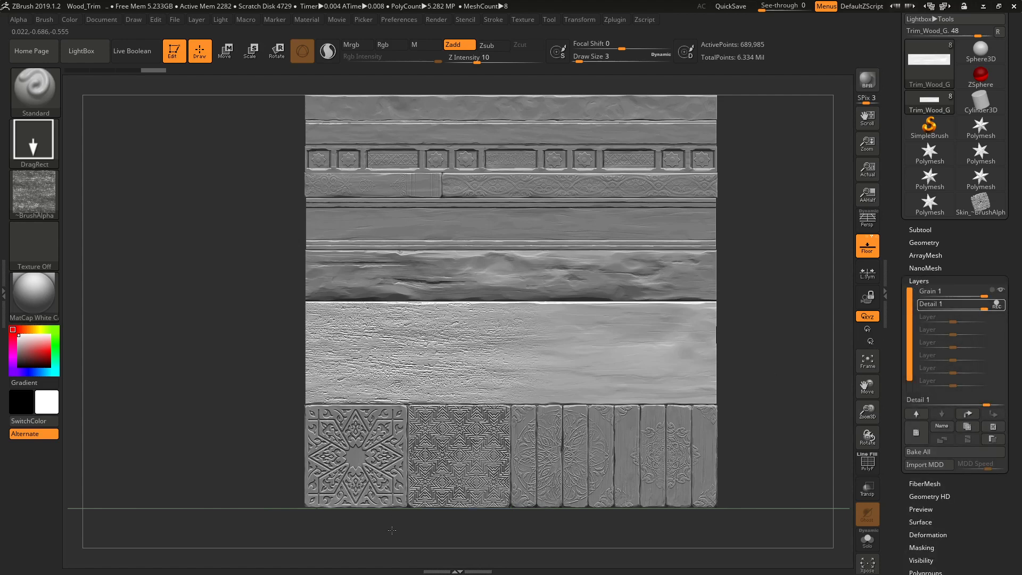
drag(594, 356, 610, 486)
ctrl+right_drag(553, 369, 590, 416)
alt+right_drag(456, 349, 528, 359)
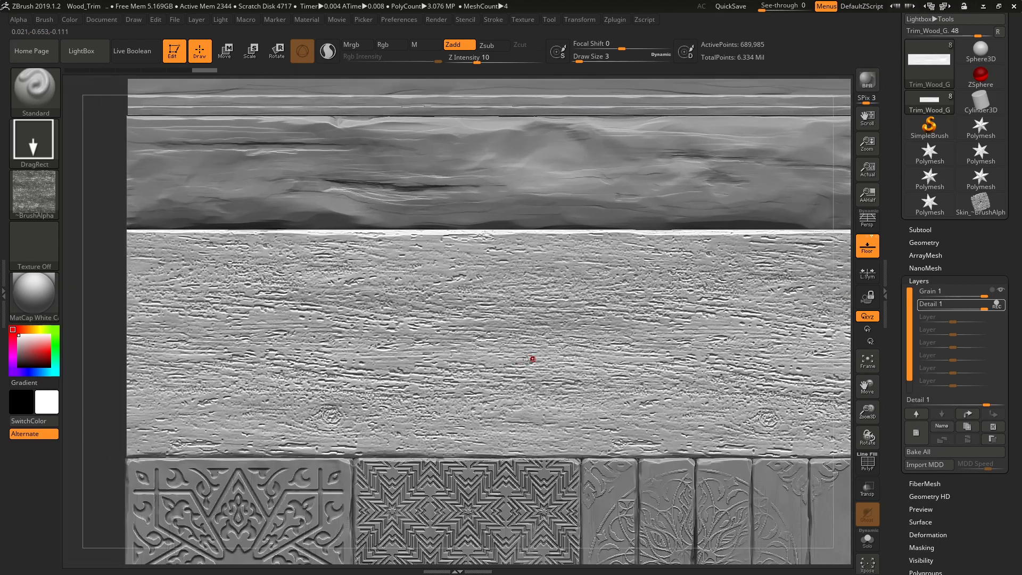
mouse_move(380, 343)
alt+right_down()
mouse_move(393, 347)
mouse_move(431, 414)
mouse_move(412, 207)
alt+right_up()
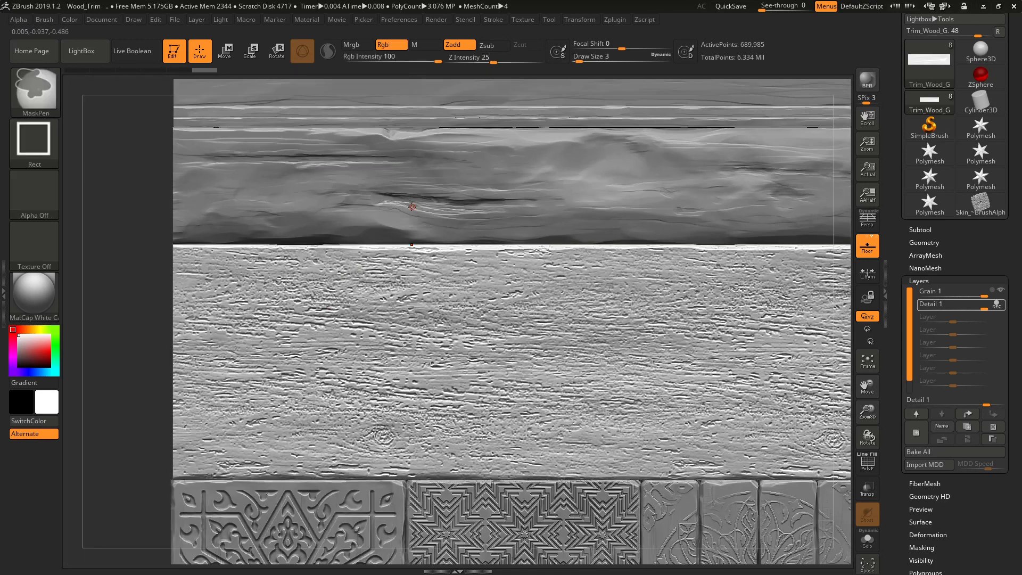
key(ctrl+z)
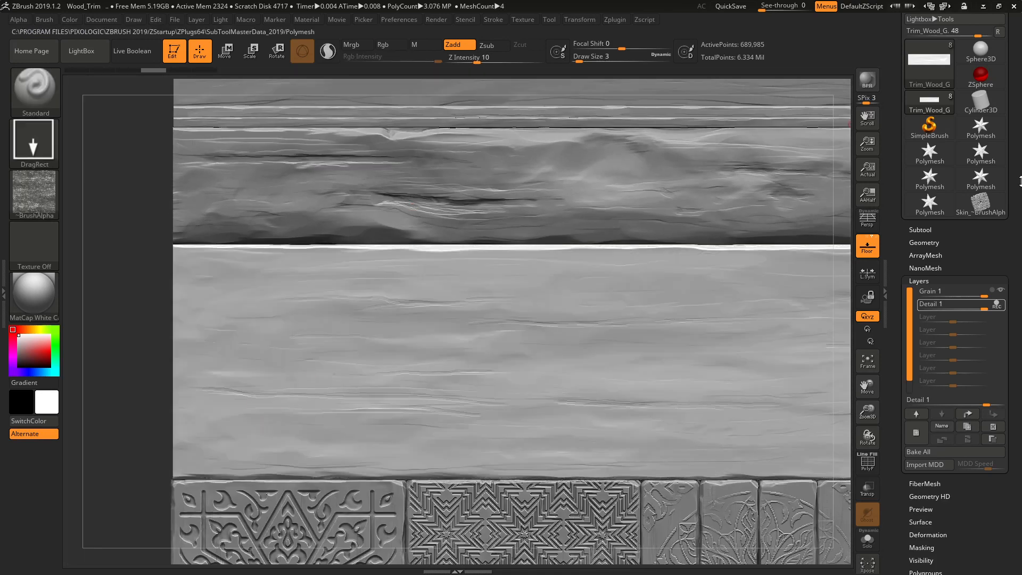
Switch to Photoshop and try resizing the wood-grain document to 2048 × 2048 px with Bicubic Sharper resampling, then undo it
key(alt+Tab)
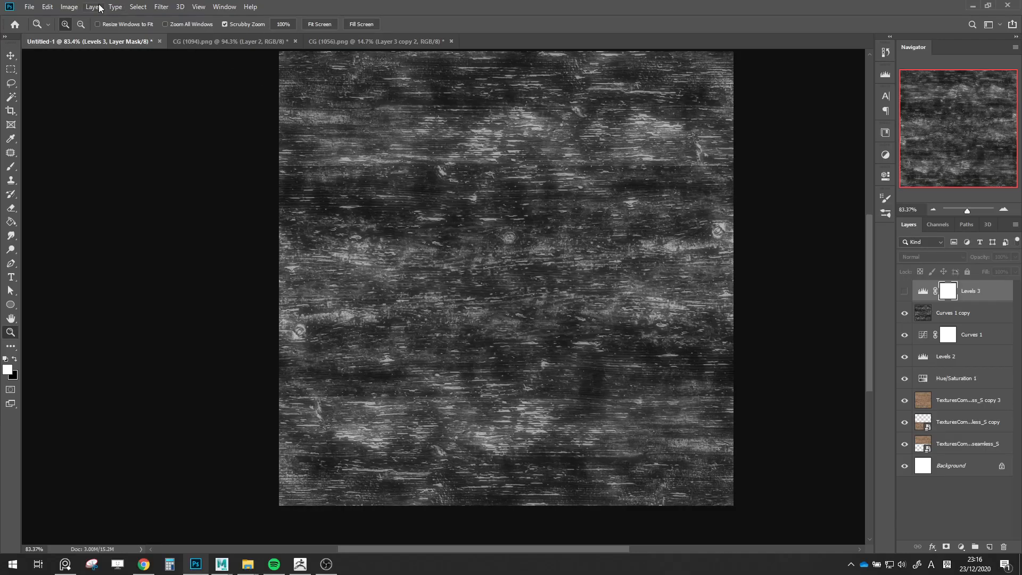
click(74, 7)
click(109, 85)
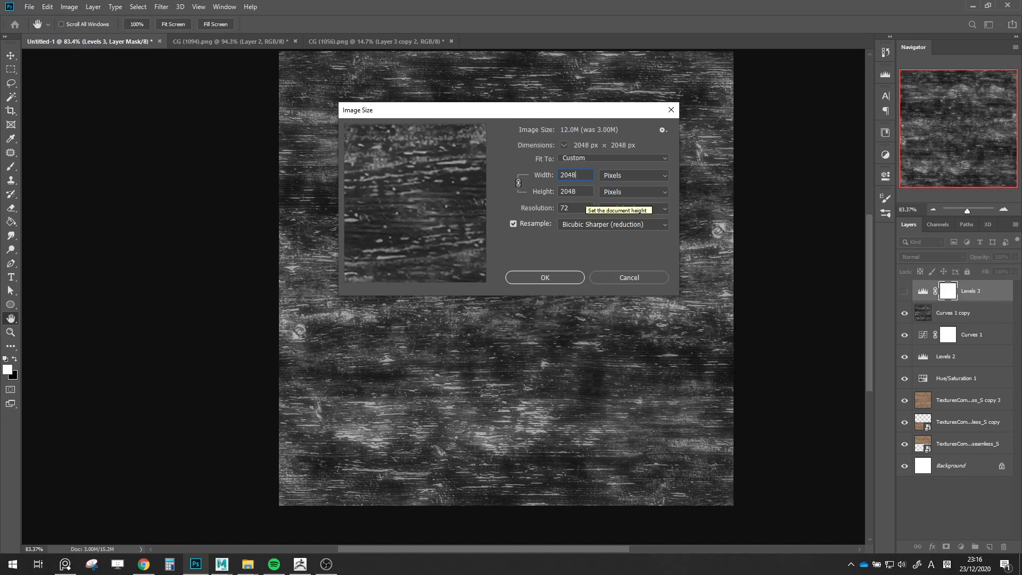
key(Return)
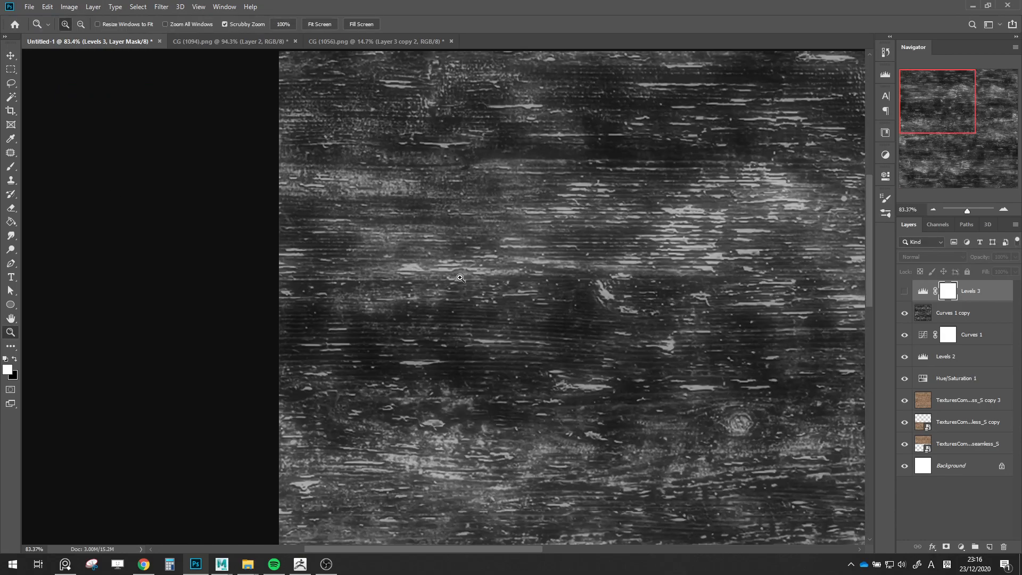
alt+scroll(460, 278, down, 10)
drag(615, 295, 697, 319)
key(ctrl+z)
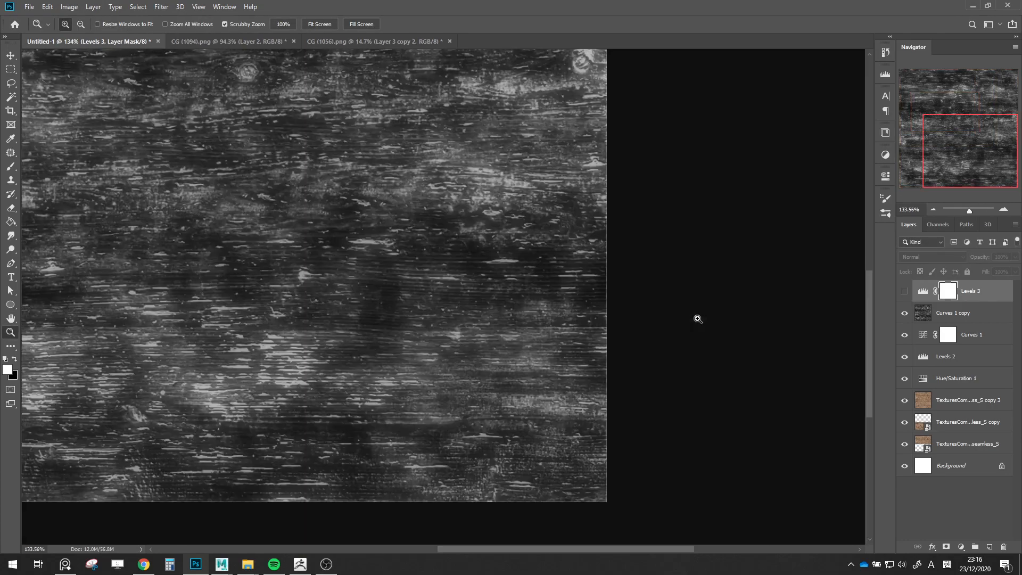
Resize the wood-grain document to 2048 × 2048 px with Preserve Details (enlargement) resampling
click(79, 10)
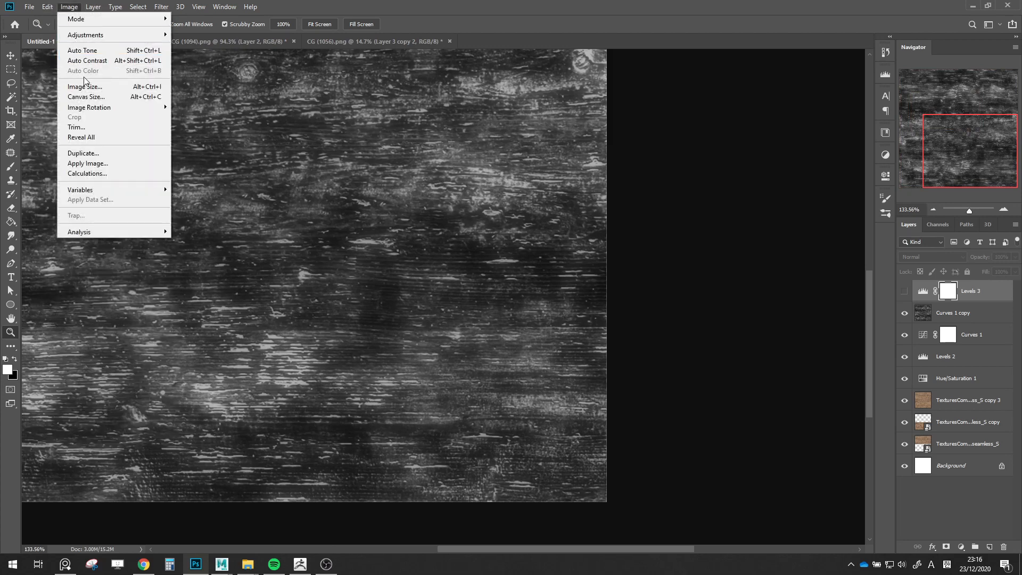
click(86, 86)
text(2048)
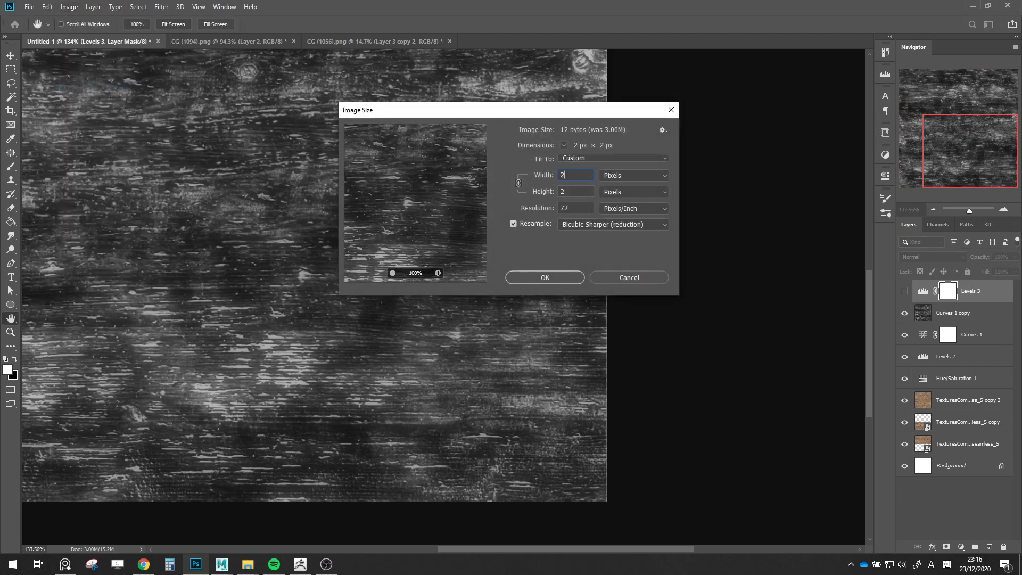
click(595, 224)
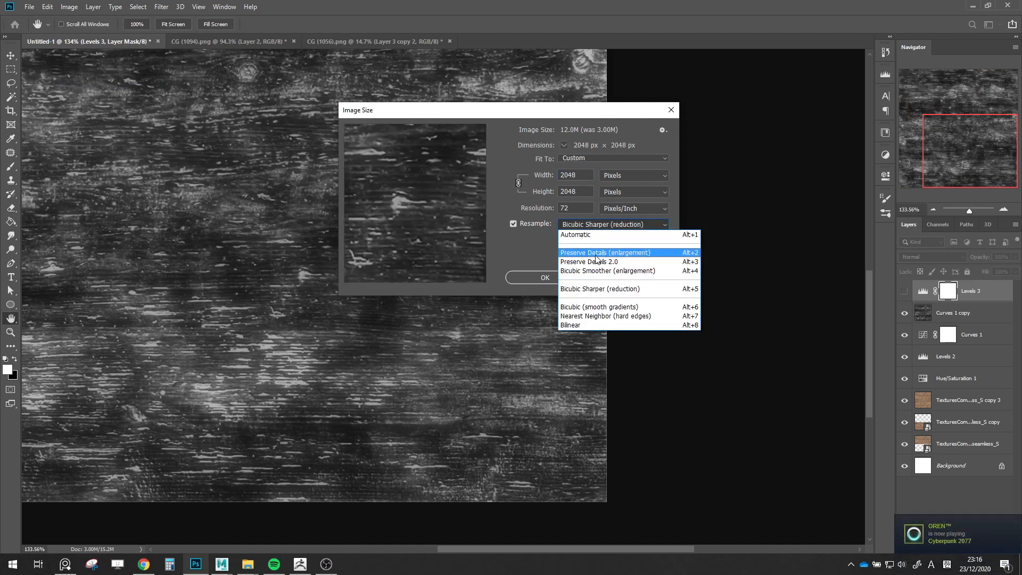
click(598, 254)
click(564, 274)
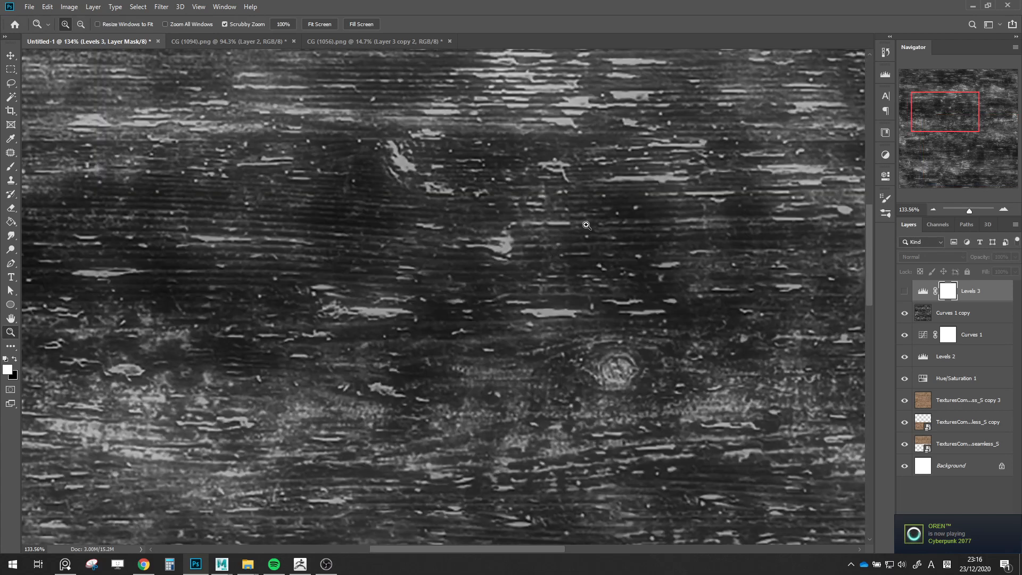
Apply the Sharpen filter to the Curves 1 copy layer twice and check the grain up close
click(162, 6)
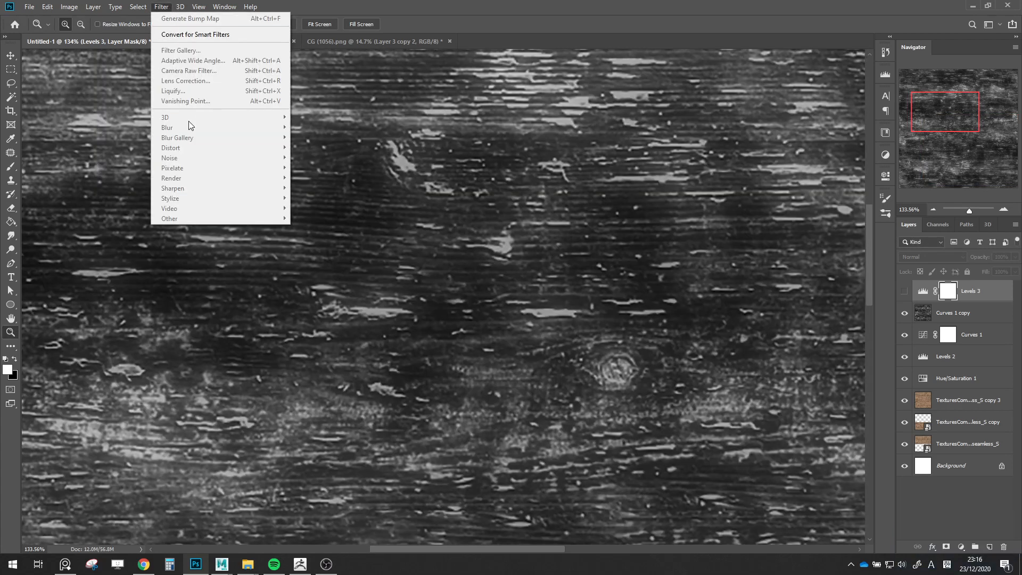
click(931, 314)
click(931, 315)
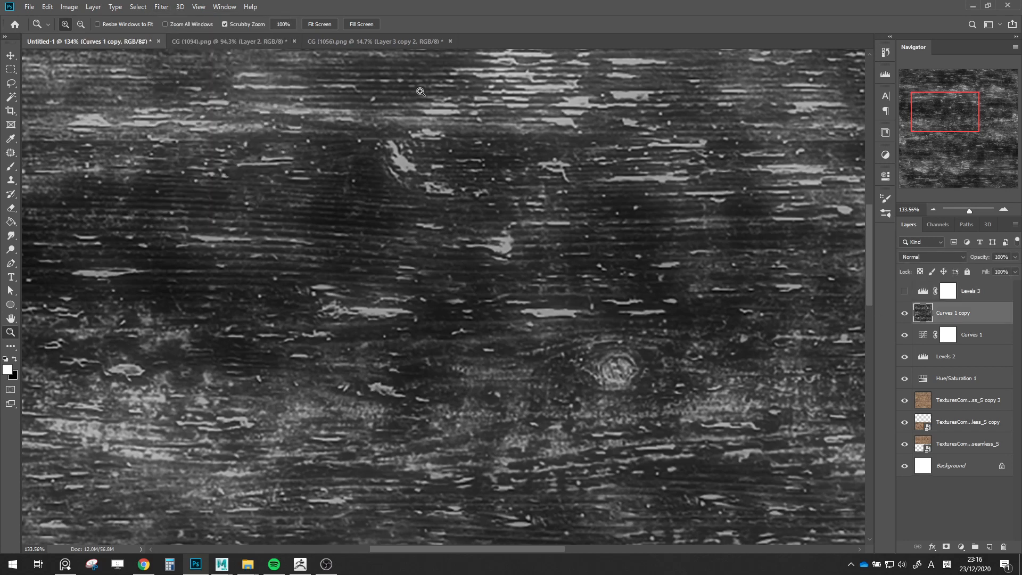
click(162, 6)
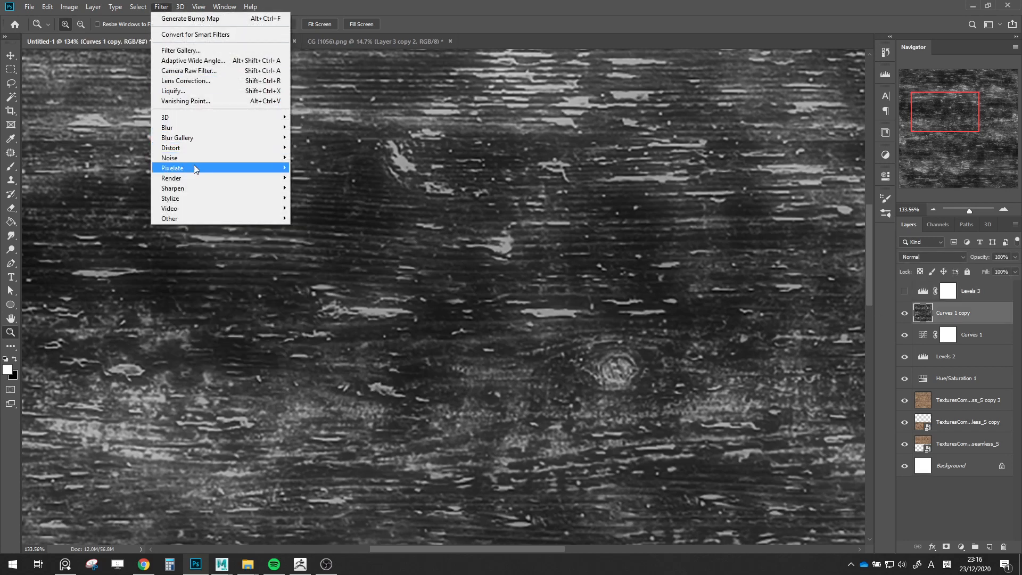
mouse_move(194, 188)
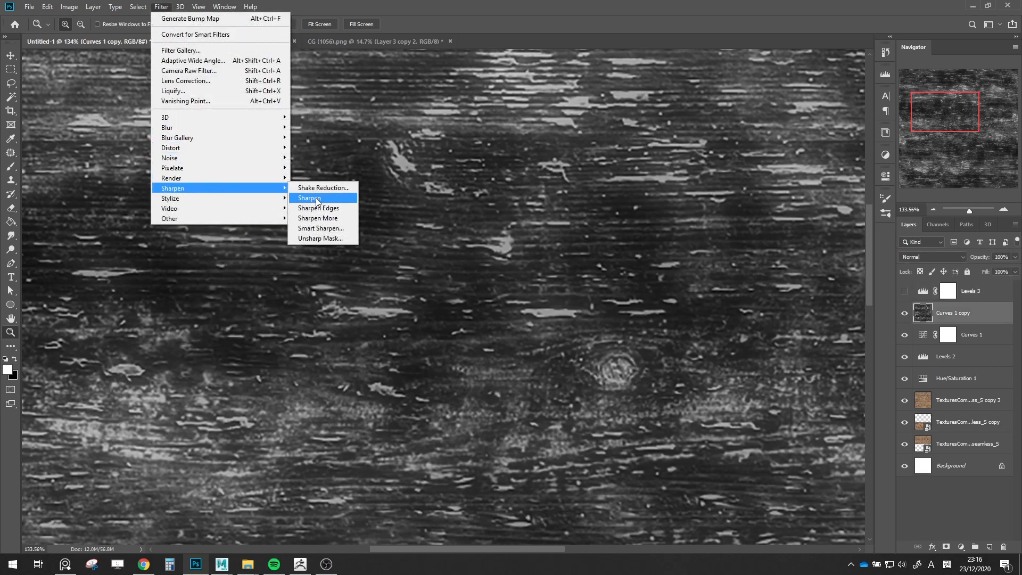
click(316, 199)
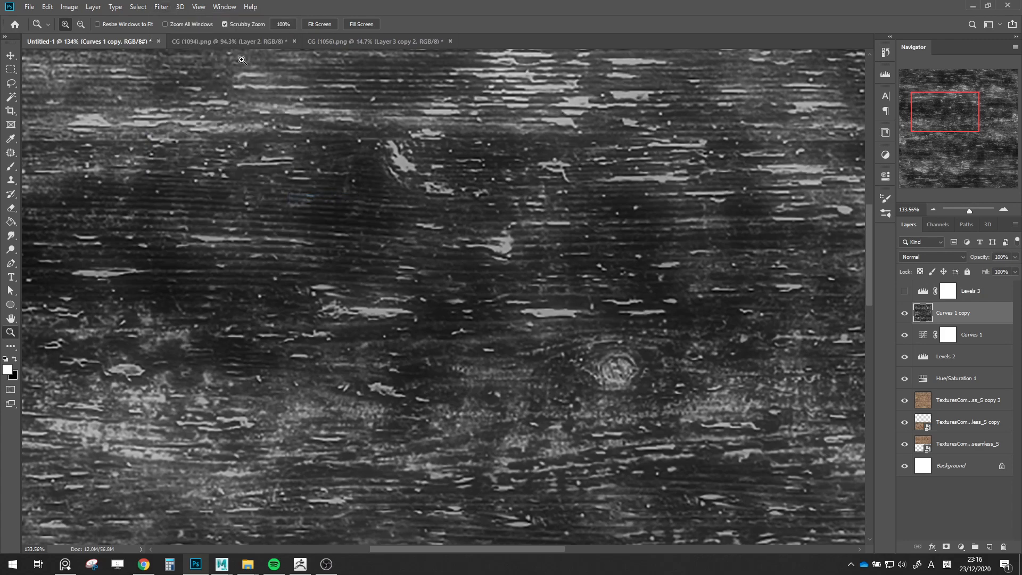
click(161, 7)
click(175, 14)
drag(418, 149, 391, 184)
drag(503, 304, 590, 293)
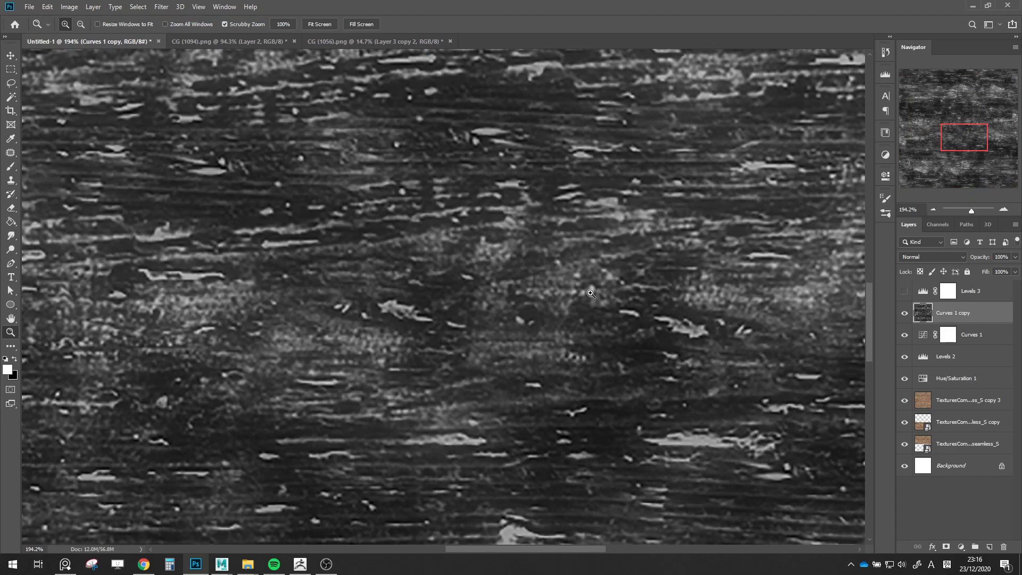
drag(500, 185, 359, 67)
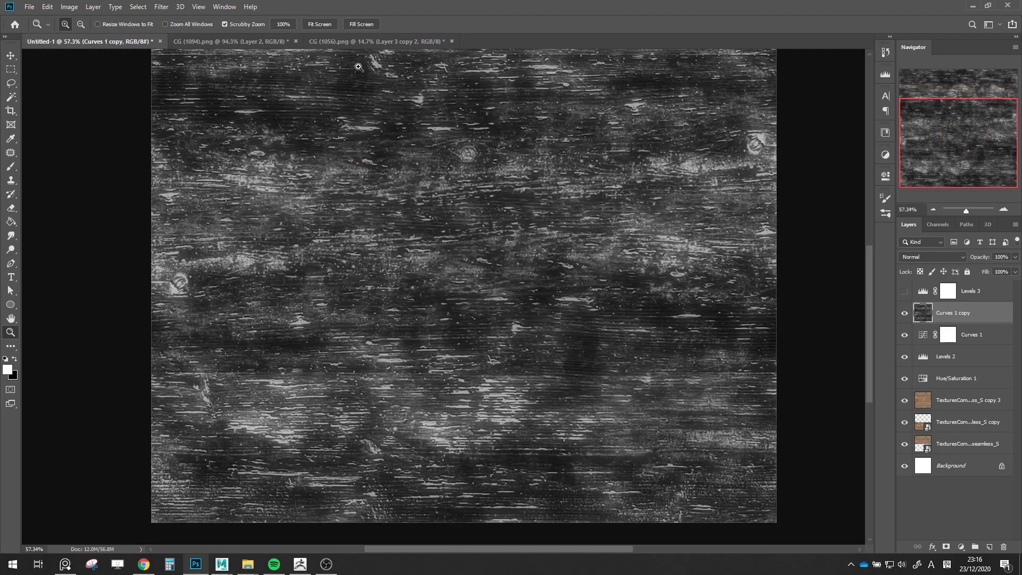
Save the sharpened wood grain as a PNG in Downloads, replacing WoodGrain_Height.png
click(166, 5)
click(29, 6)
click(84, 126)
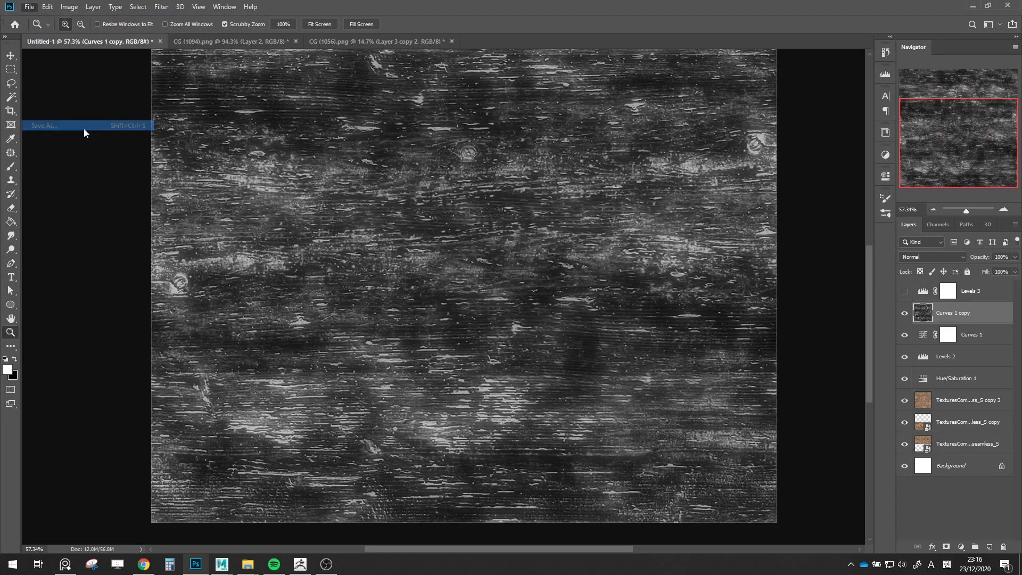
click(404, 377)
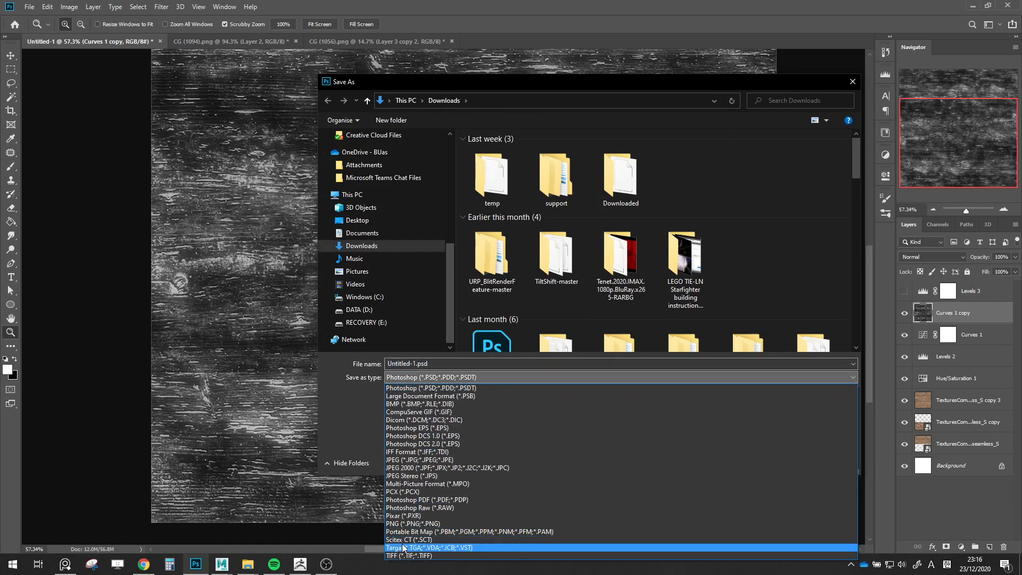
click(403, 524)
double_click(495, 179)
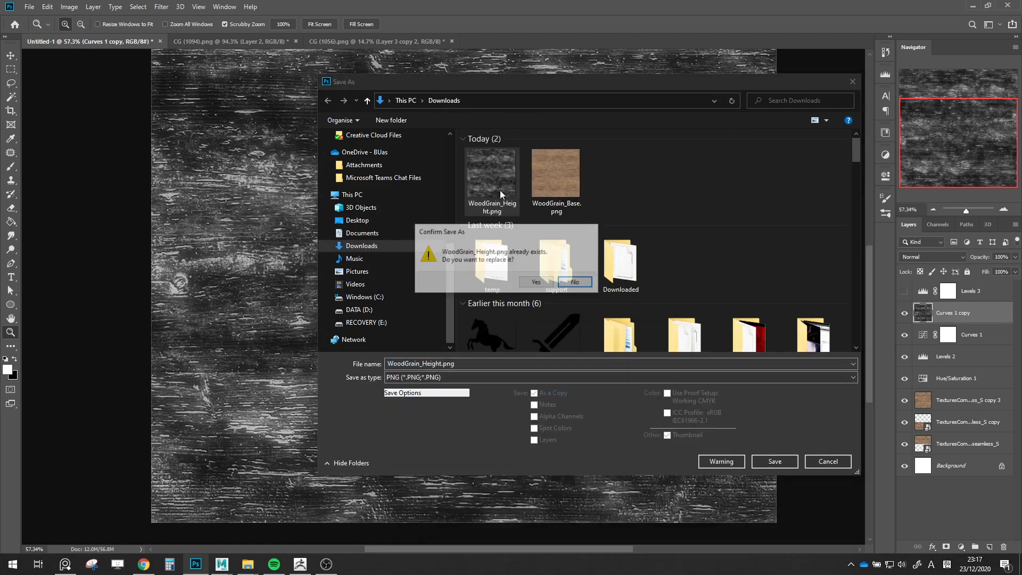
click(536, 281)
click(583, 188)
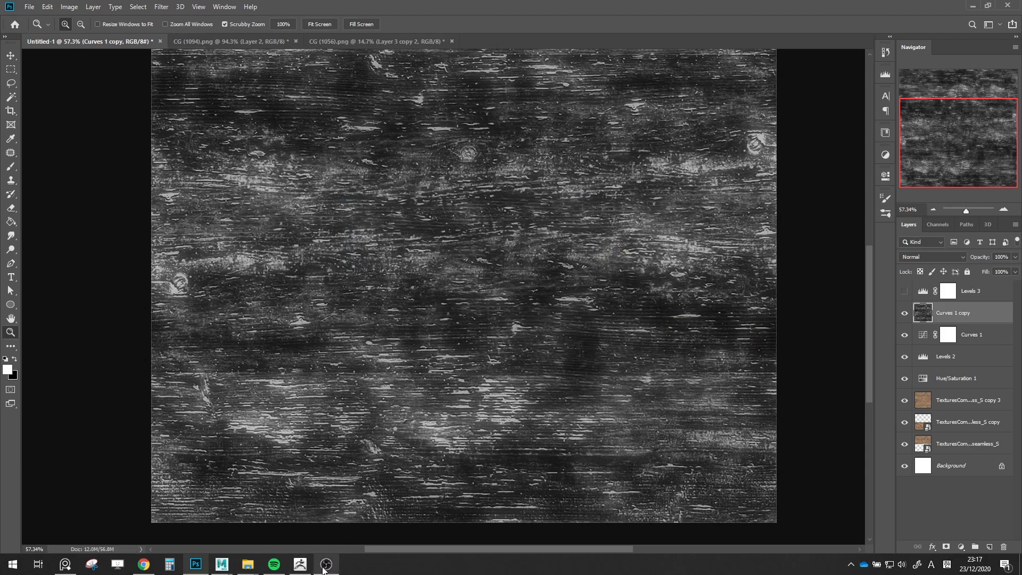
Switch to ZBrush and import WoodGrain_Height.png from Downloads as the brush alpha
click(301, 564)
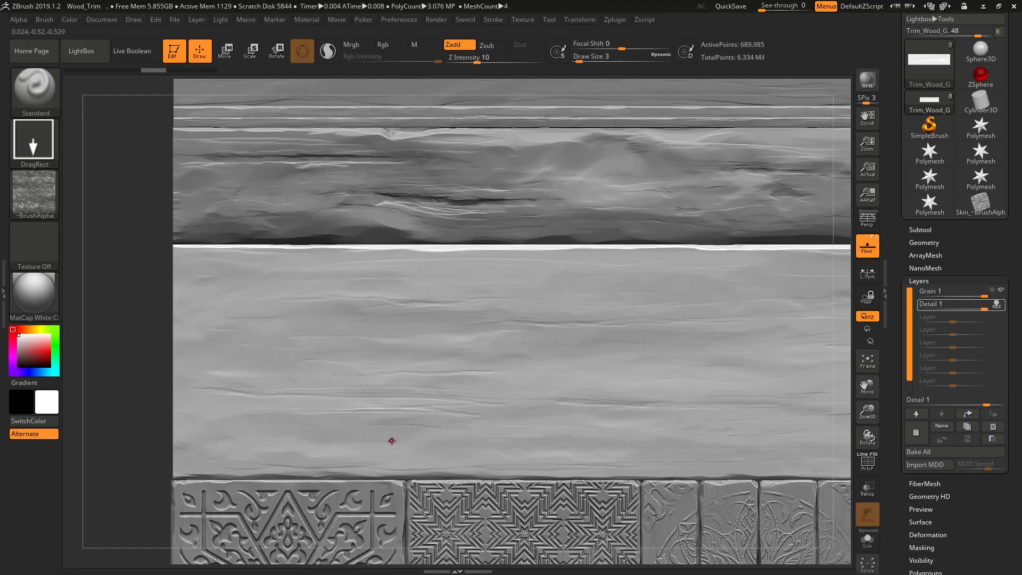
click(54, 191)
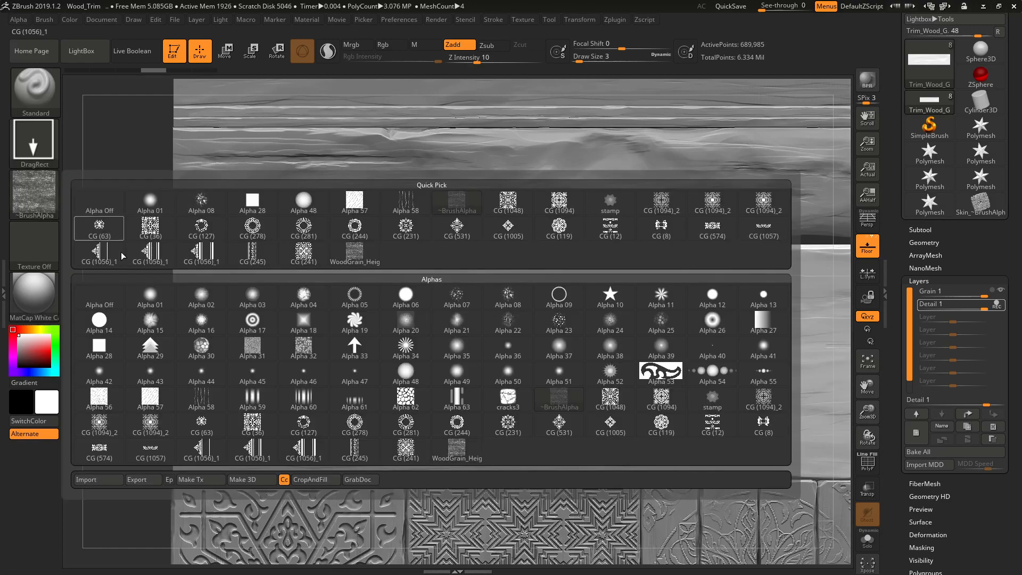
click(99, 480)
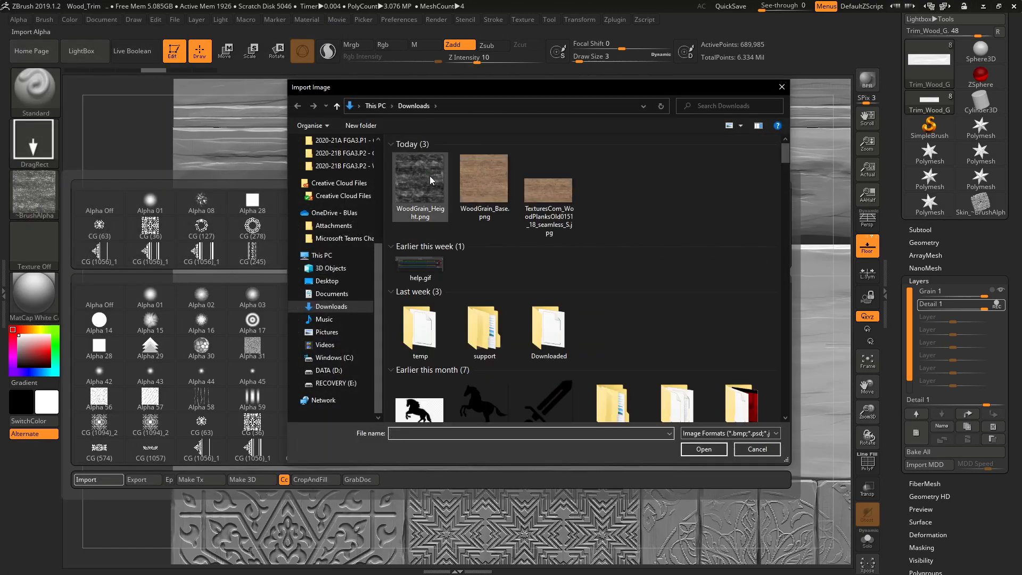
double_click(430, 181)
Try a stamp of the reimported grain alpha on the large plank and undo it
drag(402, 356, 422, 522)
key(ctrl+z)
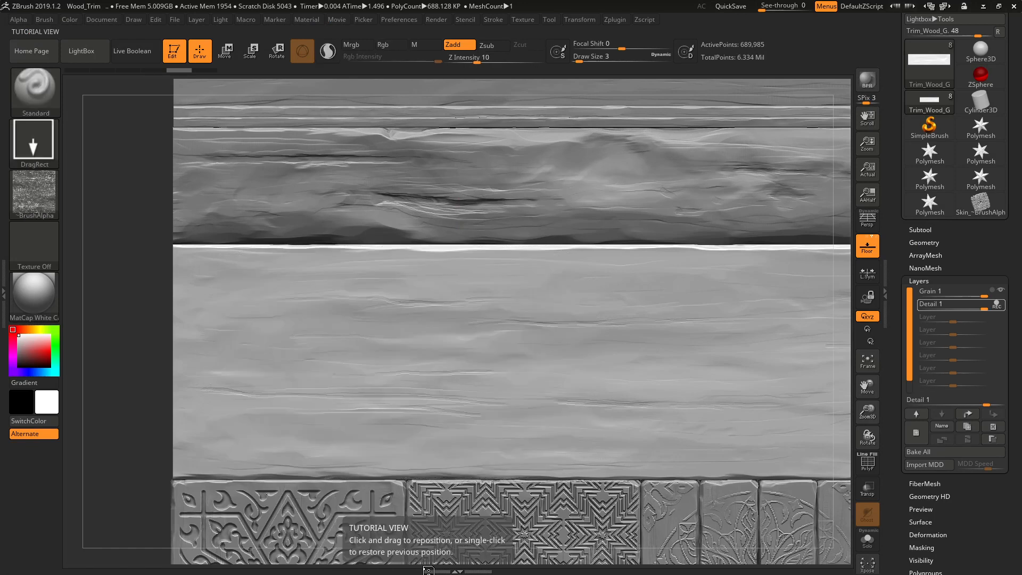
key(ctrl+z)
Switch to Photoshop, try inverting the Curves 1 copy layer for a PNG save, abandon it, restore the original tones and return to ZBrush
key(alt+Tab)
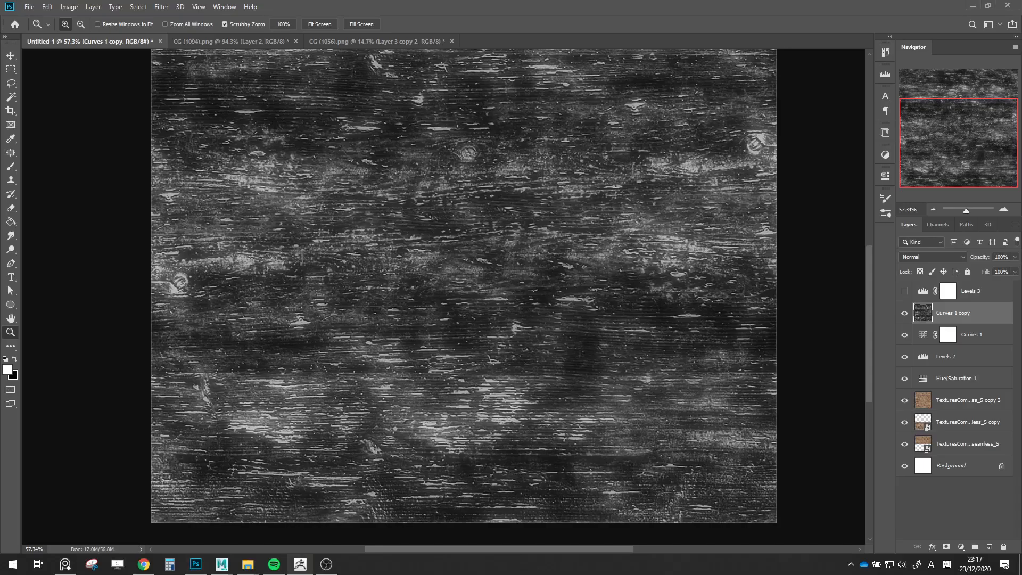
key(ctrl+i)
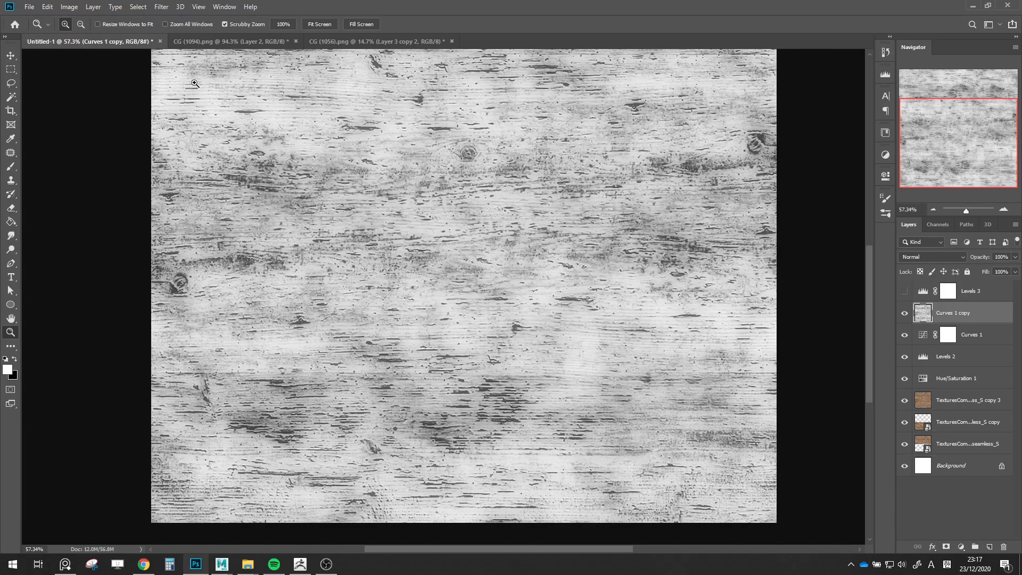
click(29, 6)
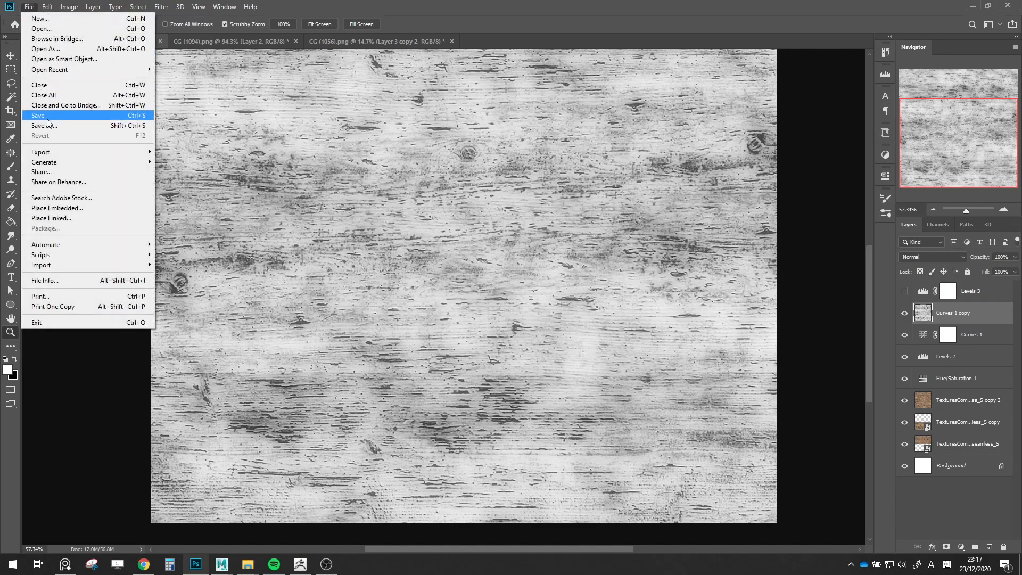
click(80, 121)
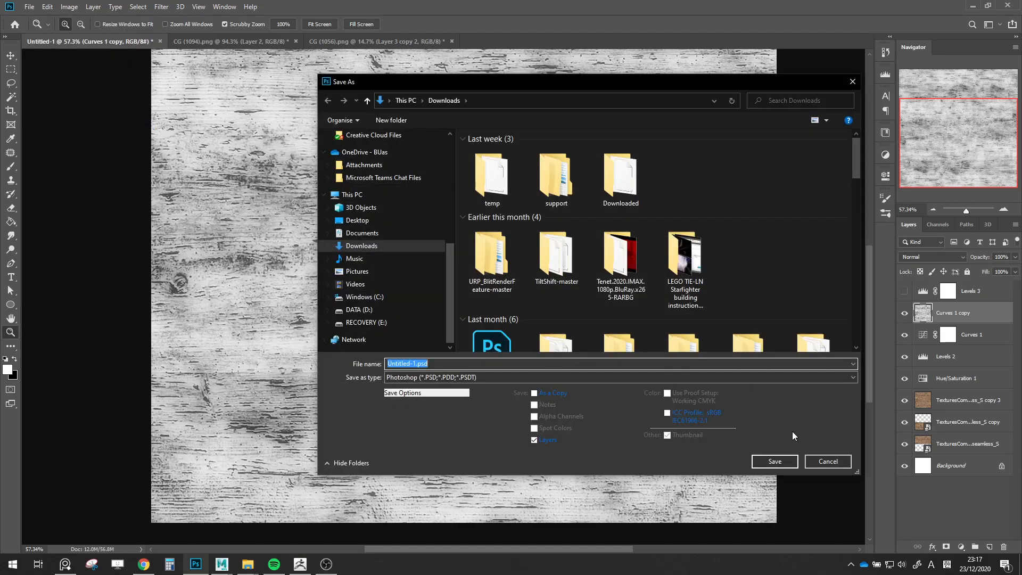
click(428, 377)
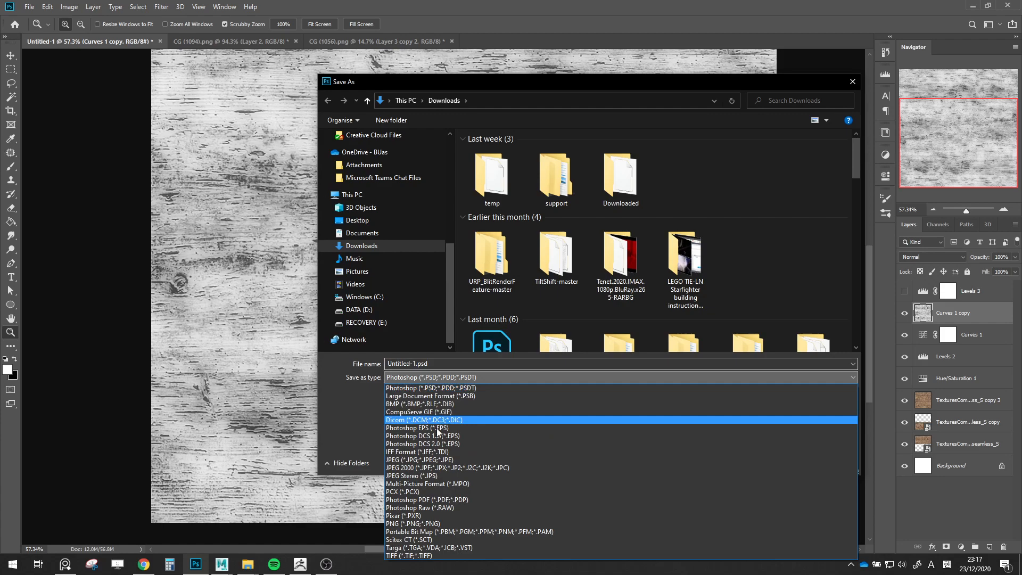
click(406, 523)
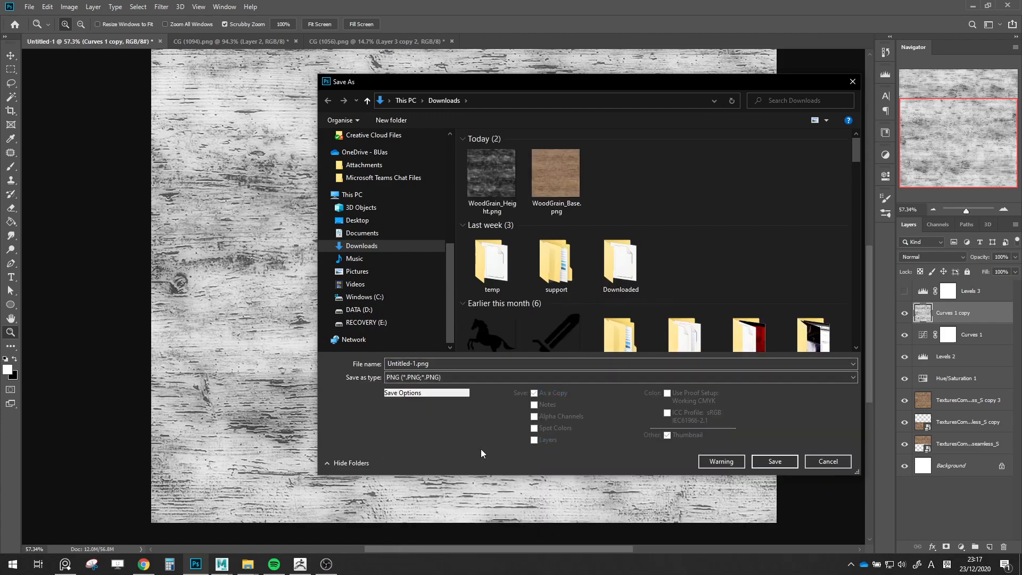
click(816, 462)
key(ctrl+i)
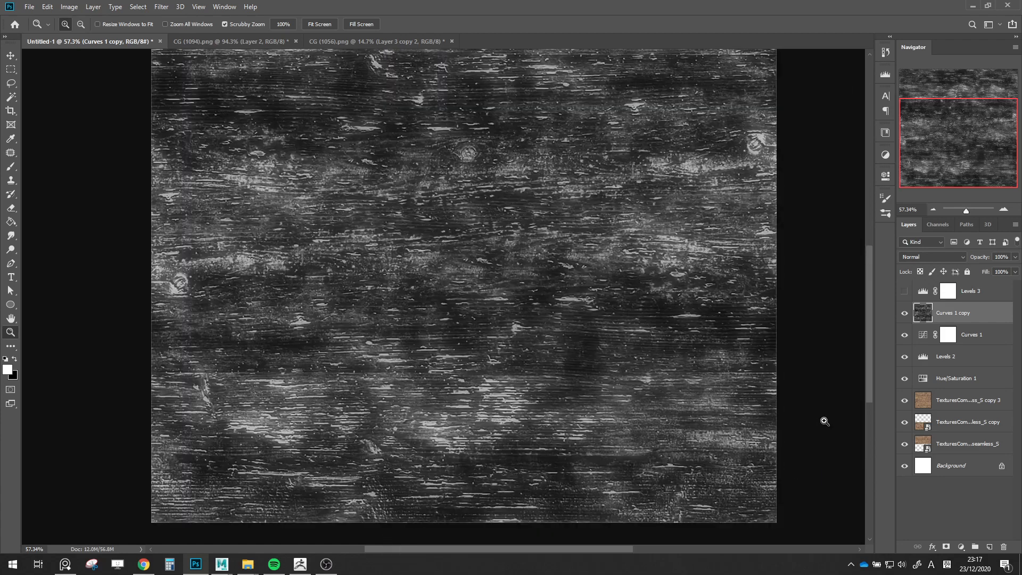
click(300, 564)
Try stamping the wood grain in overlapping patches along the full length of the large plank at Z Intensity 10, then undo the stamps
ctrl+right_drag(329, 334, 350, 337)
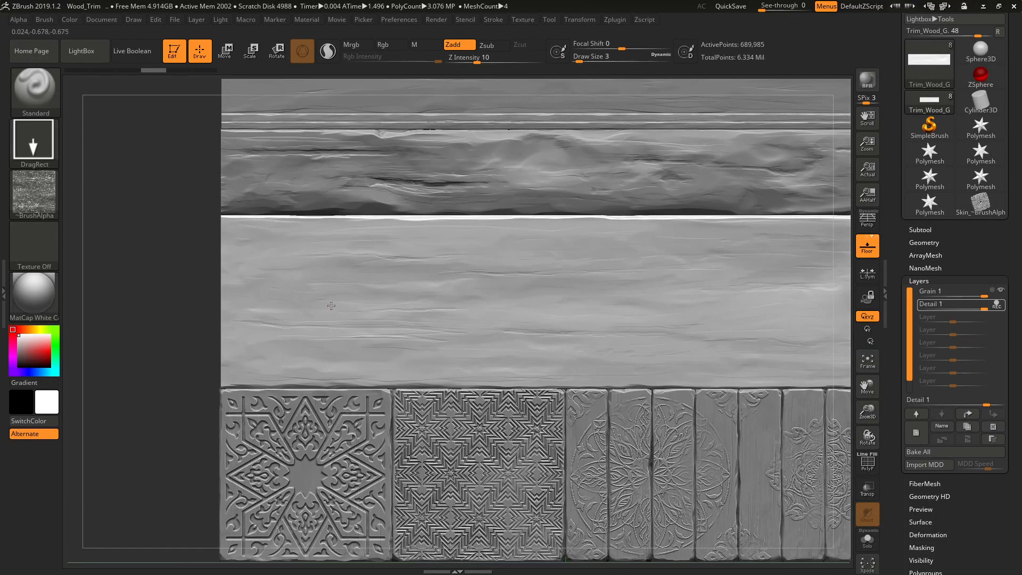
drag(331, 306, 506, 368)
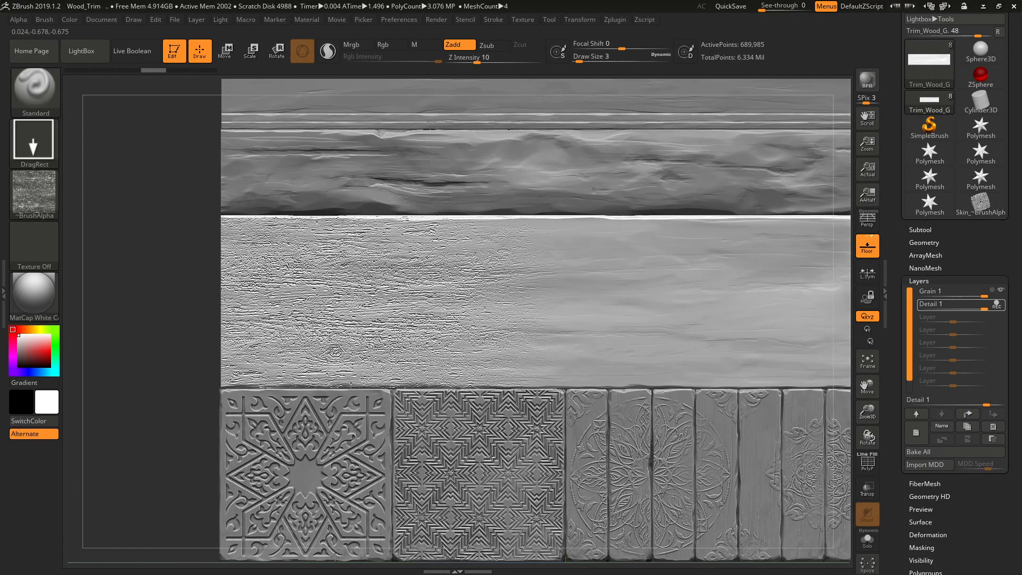
drag(381, 389, 381, 477)
key(ctrl+z)
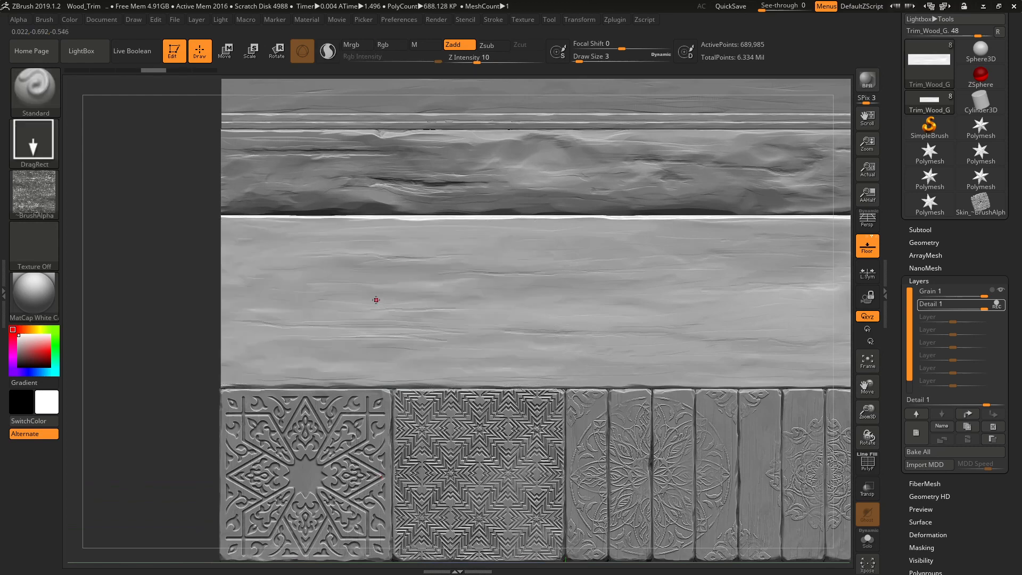
drag(375, 300, 384, 515)
alt+right_drag(596, 348, 434, 335)
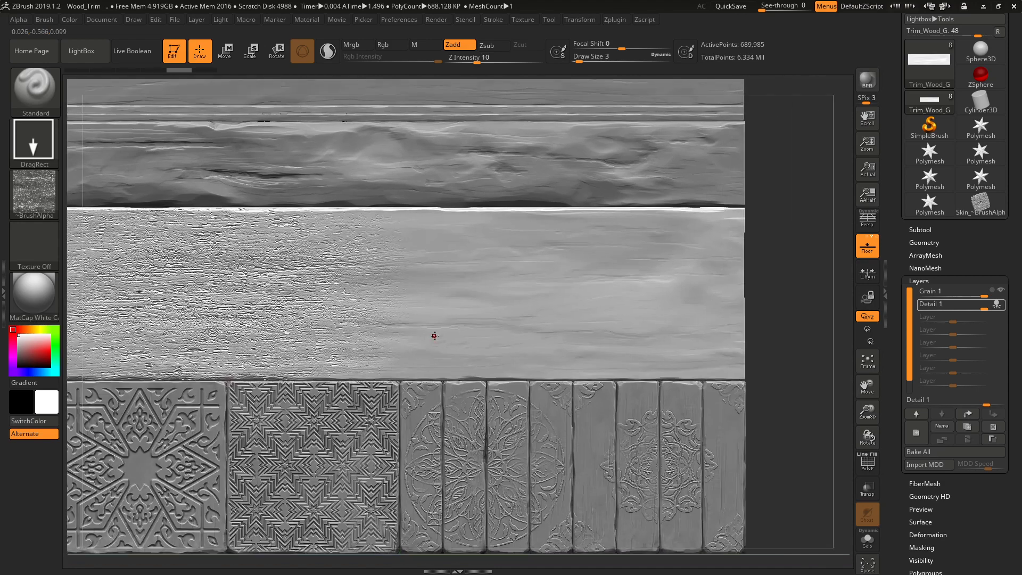
drag(471, 290, 481, 503)
drag(526, 380, 527, 403)
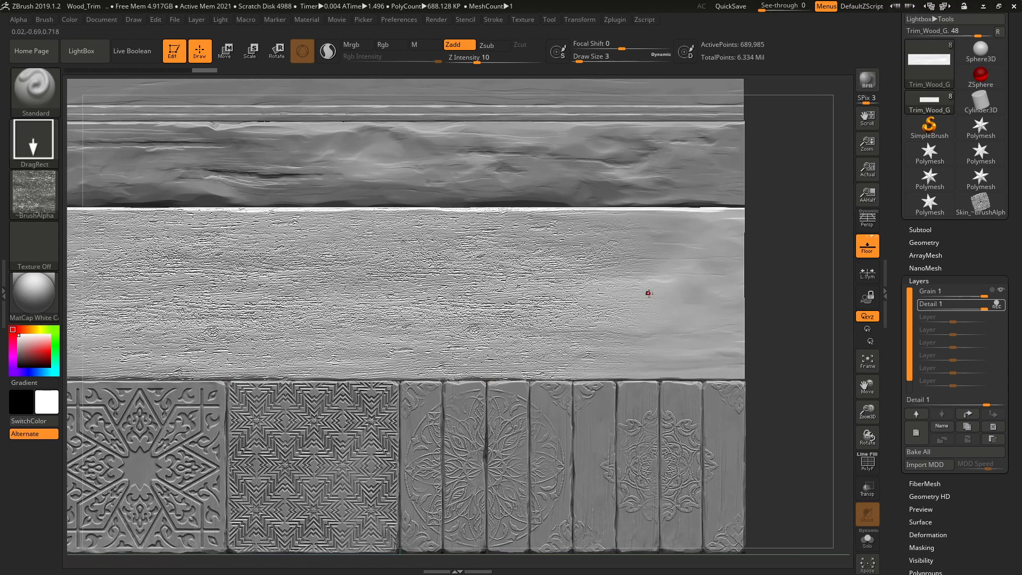
drag(655, 296, 658, 473)
ctrl+right_drag(481, 304, 472, 253)
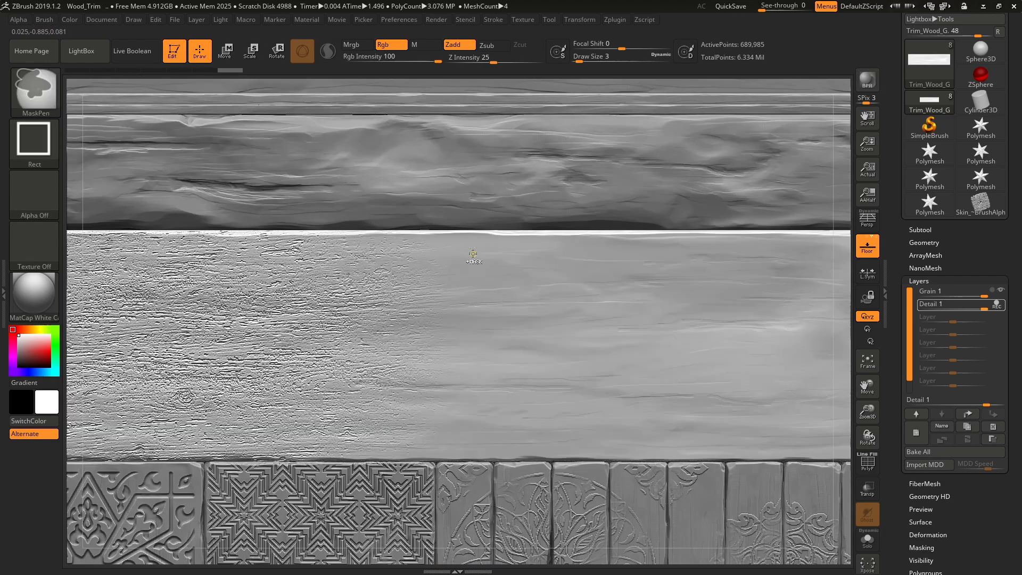
Lower the brush's Z Intensity to 5 and try a grain stamp at the middle of the large plank
click(473, 57)
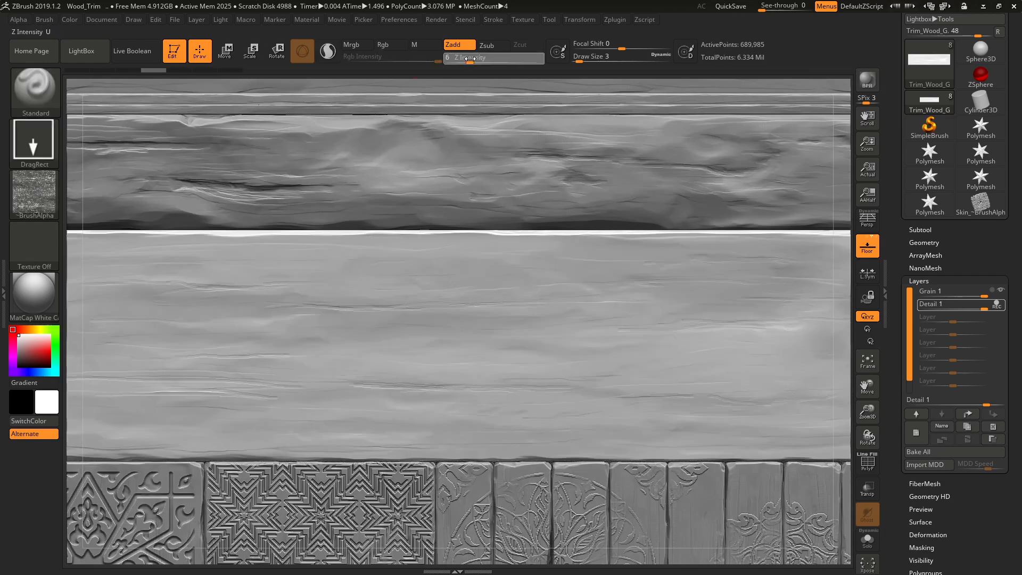
drag(469, 58, 468, 58)
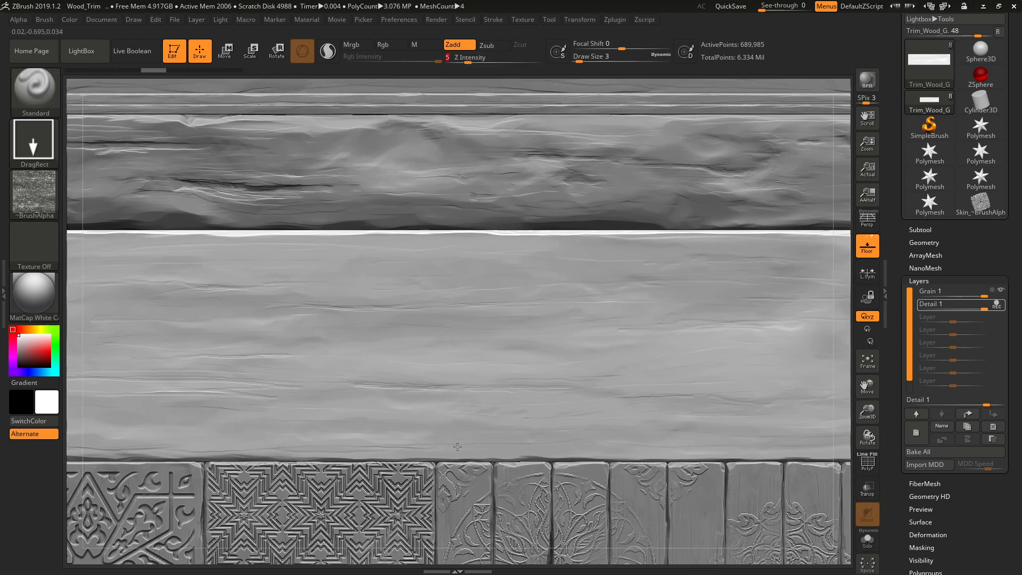
drag(460, 350, 493, 415)
ctrl+right_drag(493, 415, 481, 254)
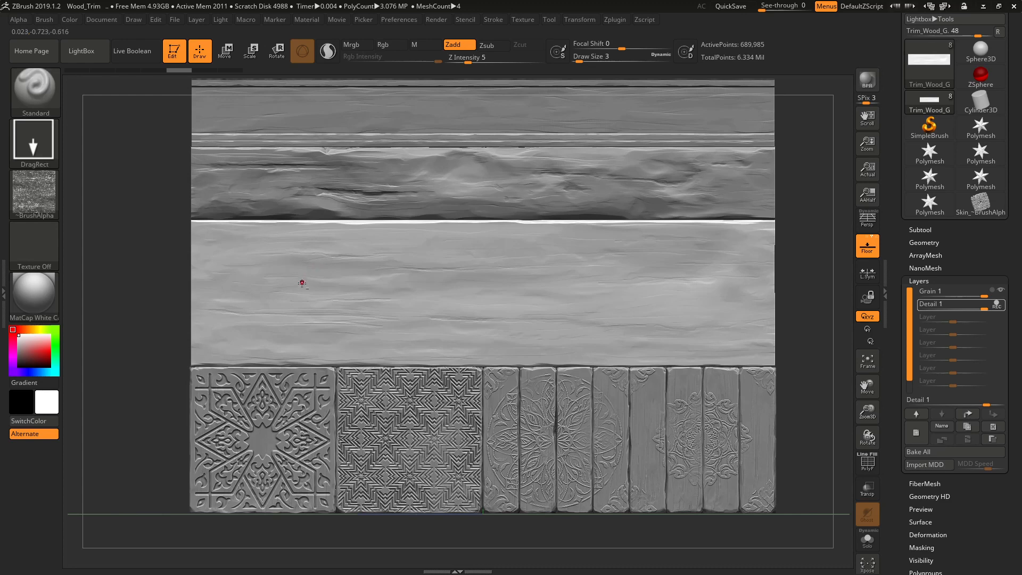
Stamp the wood-grain alpha in overlapping patches along the full length of the large plank at Z Intensity 5
drag(324, 474, 327, 525)
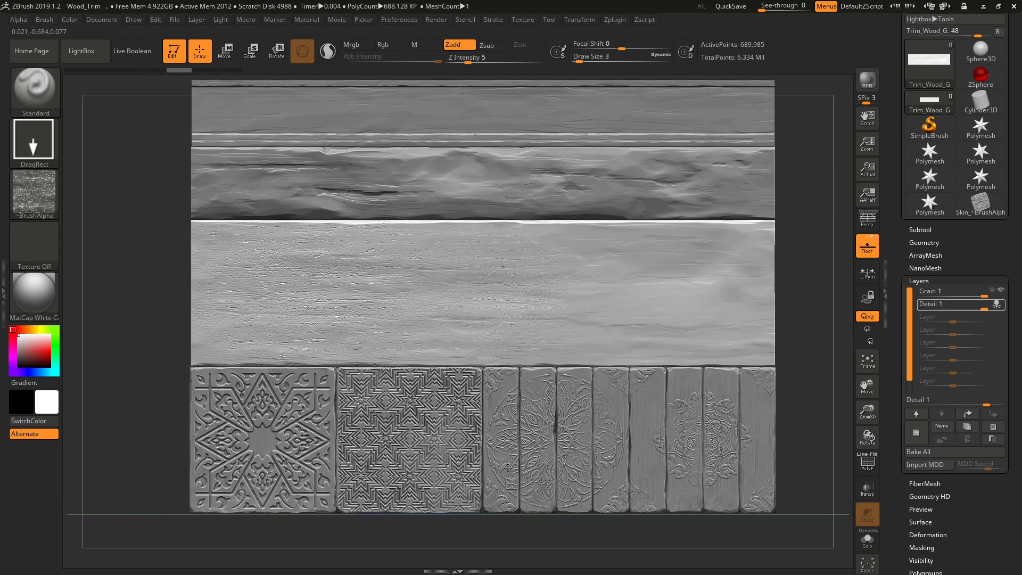
drag(508, 467, 512, 479)
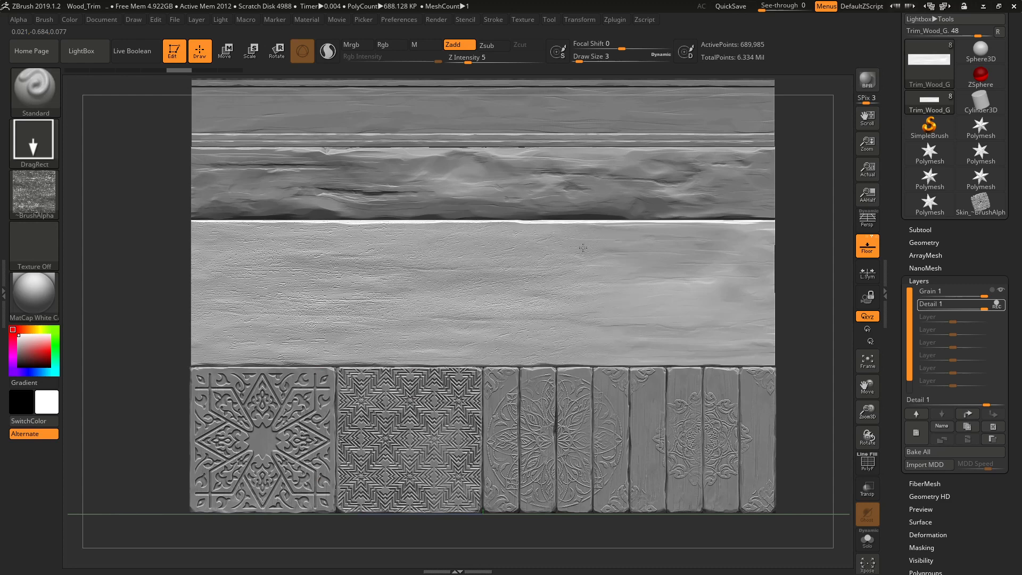
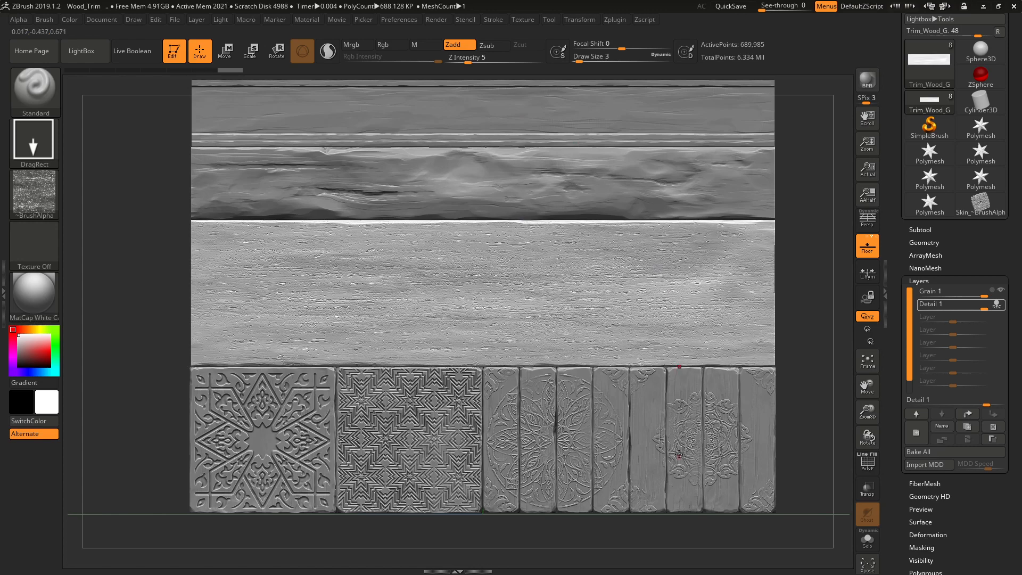
Switch to the Morph brush, enlarge it, and soften the stamped grain in a patch toward the large plank's right end
alt+right_drag(485, 348, 513, 369)
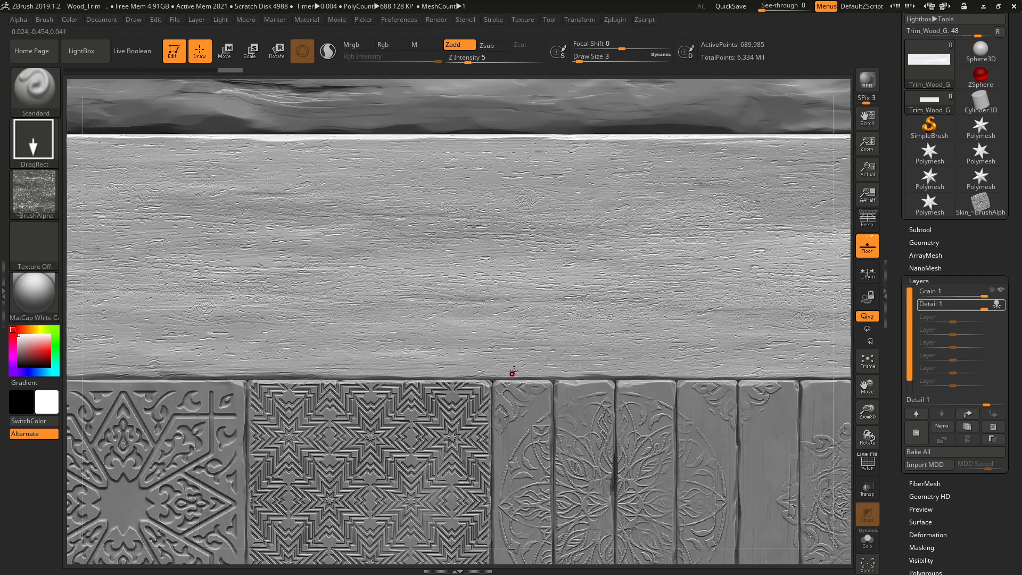
key(b)
key(m)
click(528, 328)
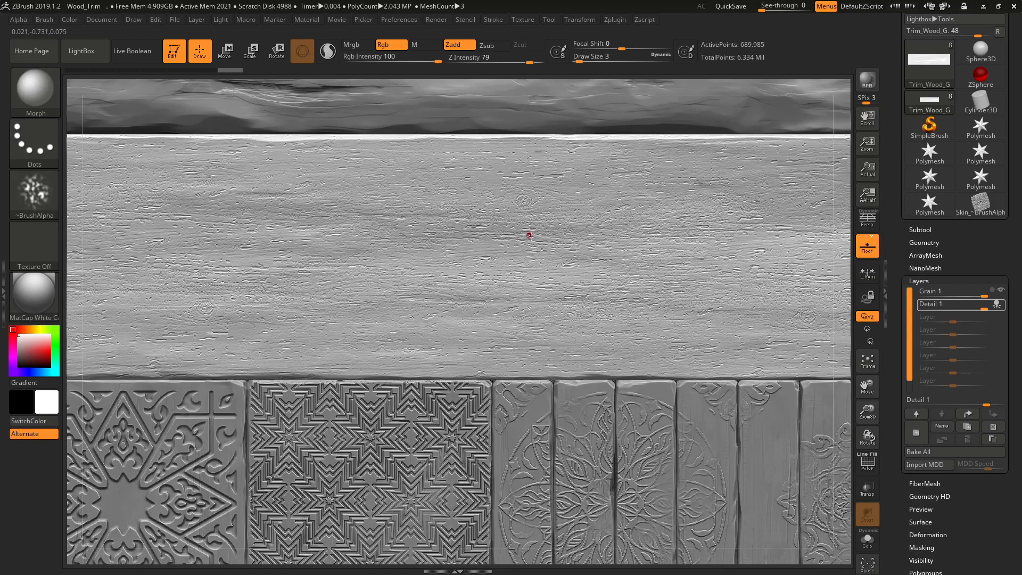
key(bracketright)
key(bracketright)
key(bracketleft)
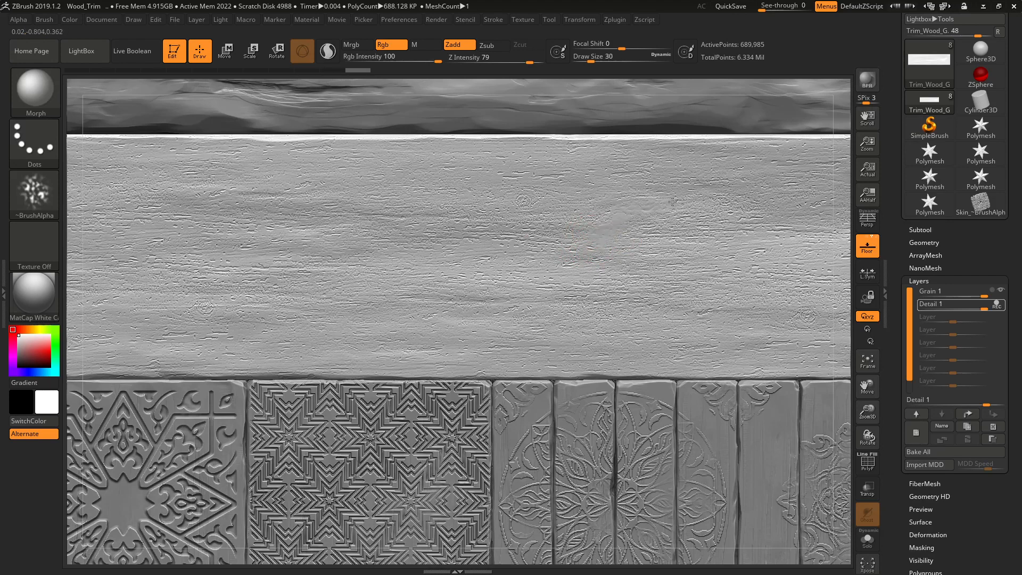
key(bracketright)
mouse_move(685, 215)
mouse_down()
mouse_move(703, 217)
mouse_move(660, 215)
mouse_up()
Set the Morph brush to Z Intensity 24 and Draw Size about 102, and fade the grain in soft patches across the large plank
key(bracketright)
key(bracketright)
click(489, 60)
drag(489, 60, 494, 61)
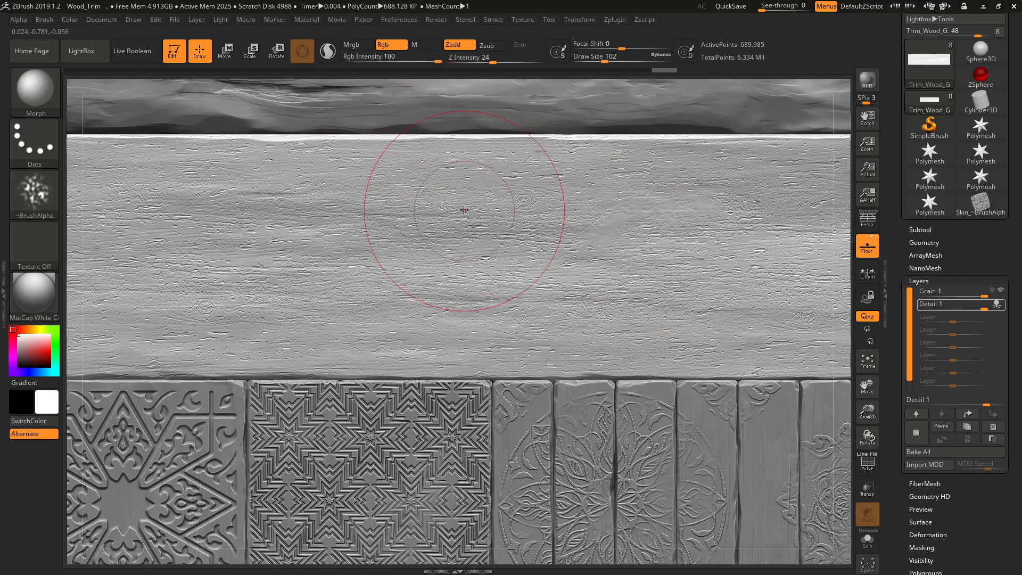
drag(395, 213, 367, 238)
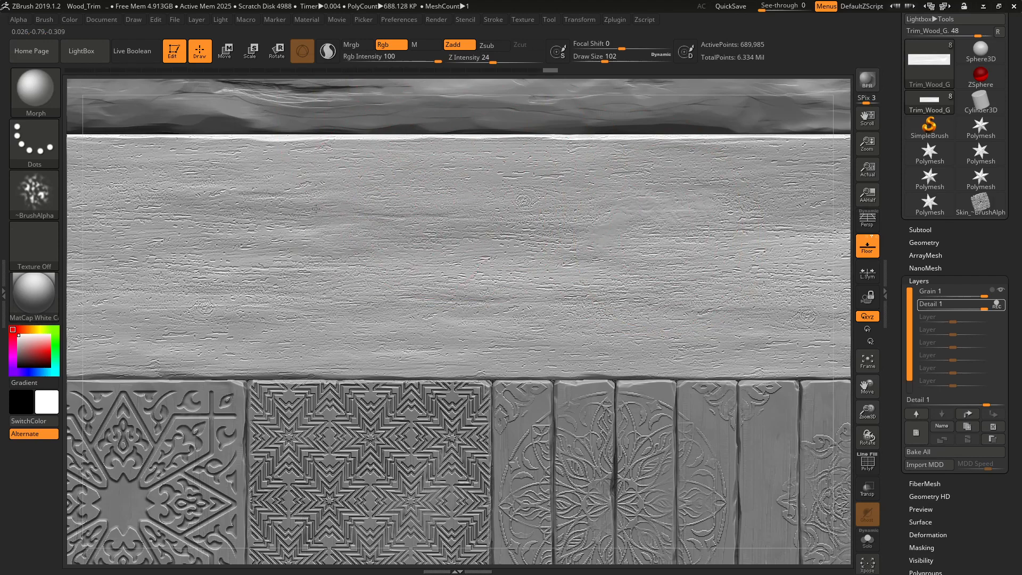
drag(316, 209, 228, 212)
mouse_move(229, 262)
mouse_down()
mouse_move(226, 230)
mouse_move(180, 217)
mouse_move(252, 226)
mouse_up()
ctrl+right_drag(314, 235, 262, 230)
drag(206, 254, 196, 241)
mouse_move(540, 266)
mouse_down()
mouse_move(662, 248)
mouse_move(644, 237)
mouse_move(605, 267)
mouse_up()
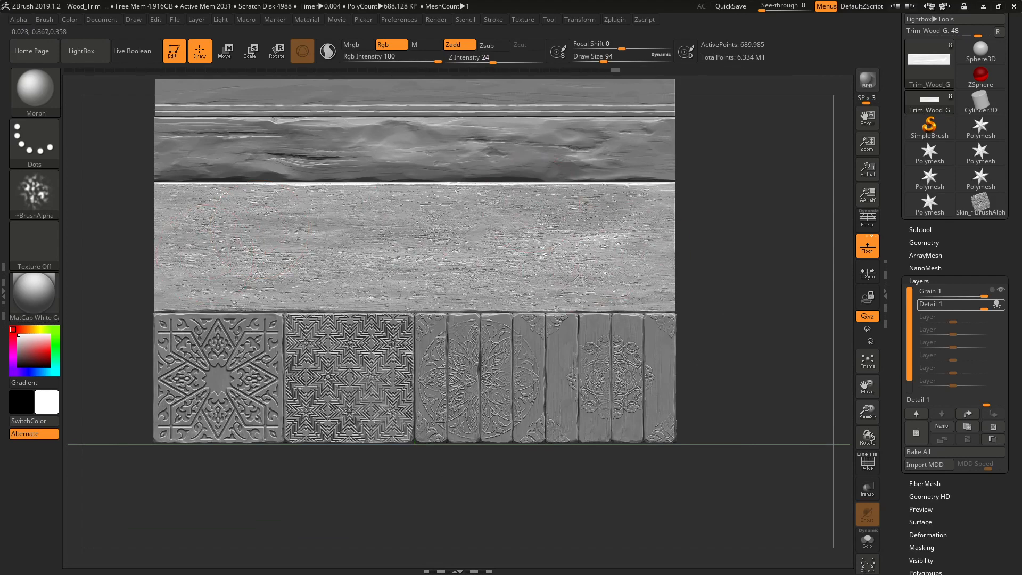
Check the large plank's subdivision levels, trying a lower resolution and returning to SDiv 7
alt+right_drag(359, 258, 379, 323)
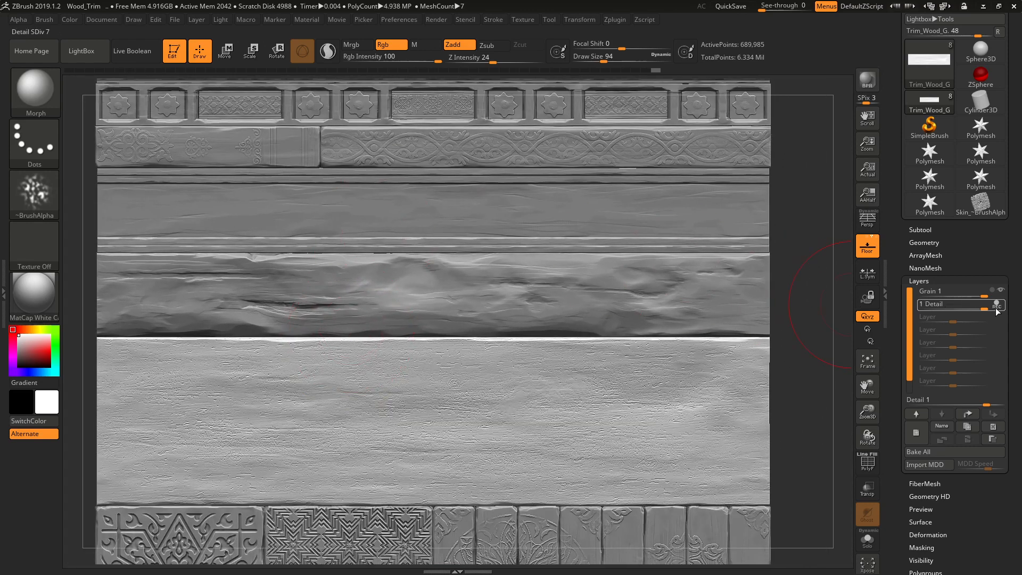
click(919, 280)
click(920, 243)
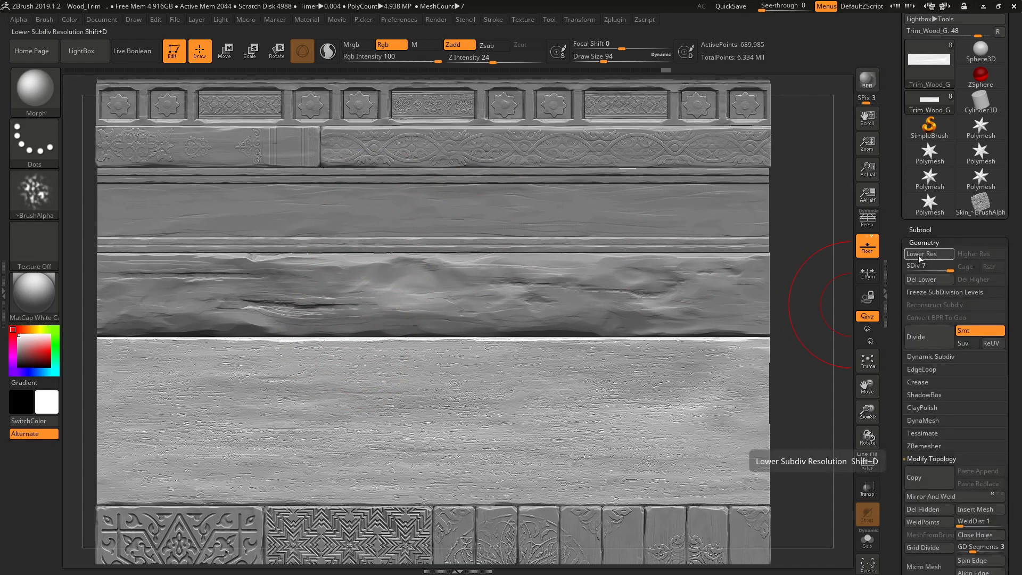
click(919, 253)
mouse_move(916, 184)
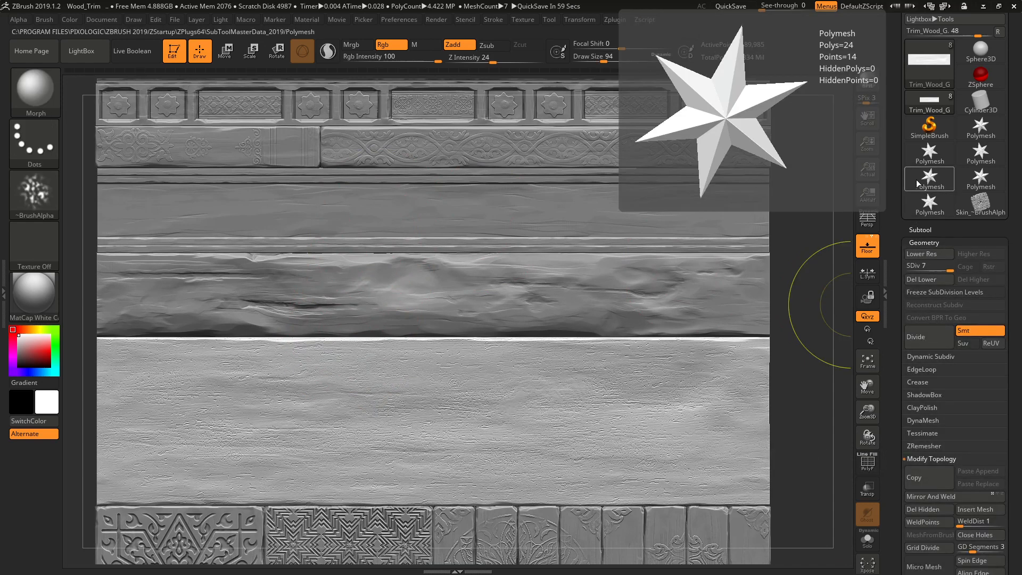
key(d)
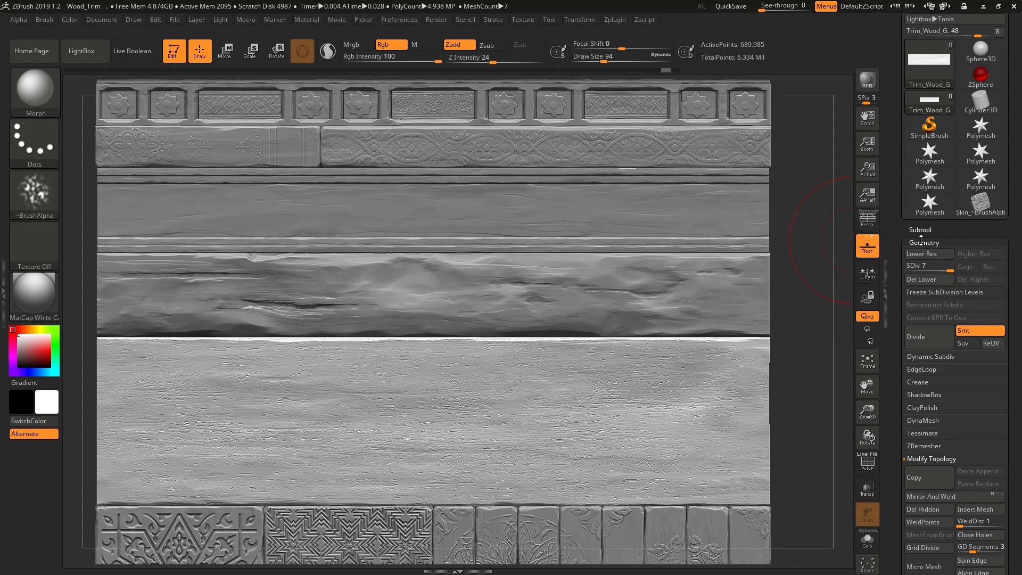
click(921, 243)
Go through the trim sheet's subtools and make Trim_Wood_B, the plain plank above the star panels, the active subtool
click(921, 230)
click(924, 285)
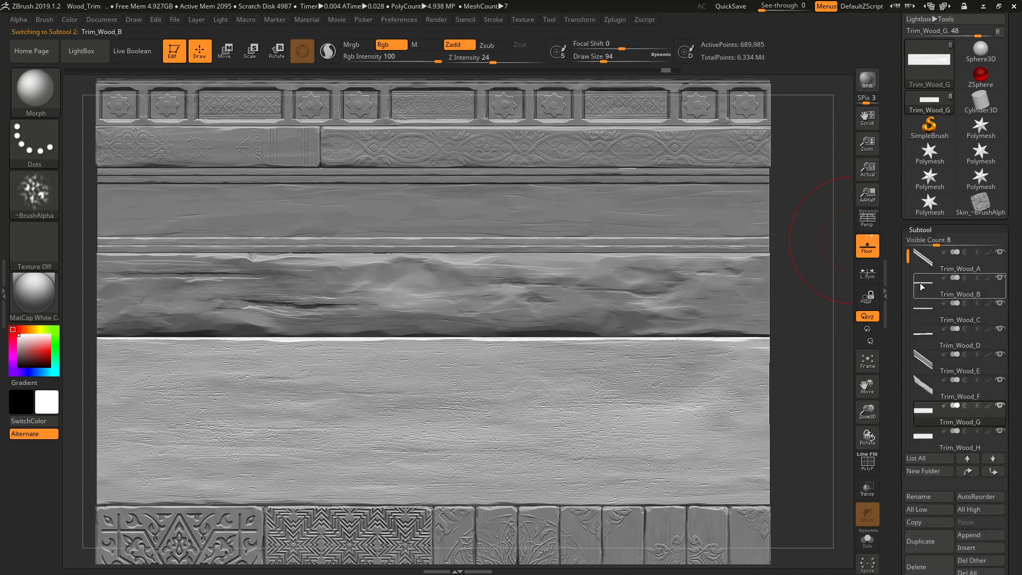
click(924, 310)
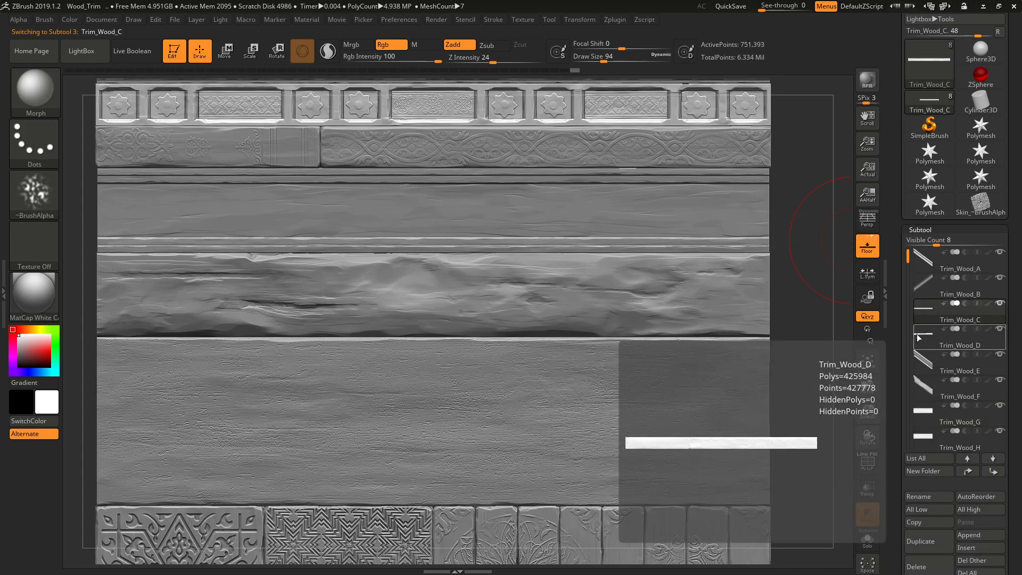
click(917, 334)
alt+right_drag(545, 178, 561, 347)
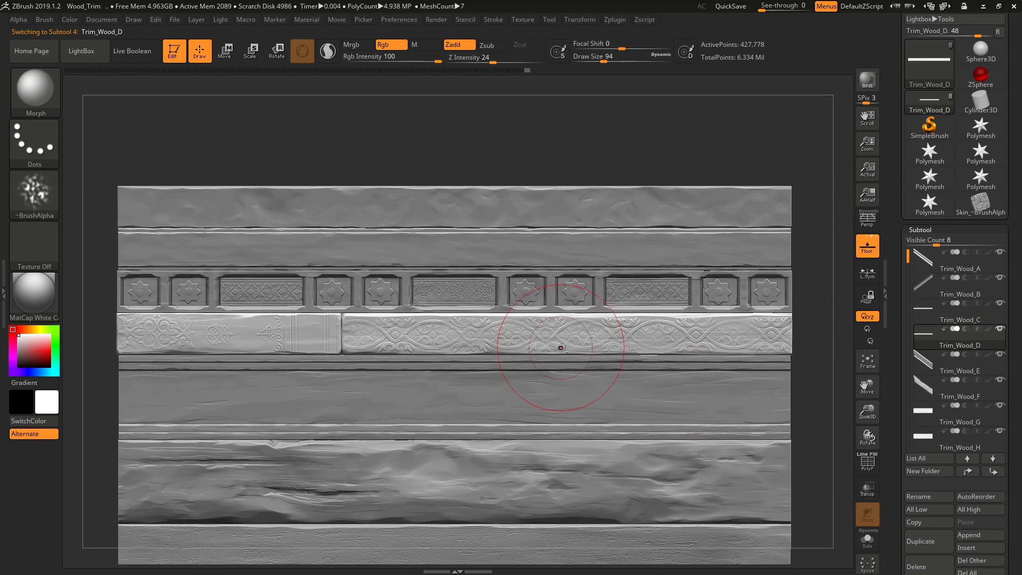
click(923, 288)
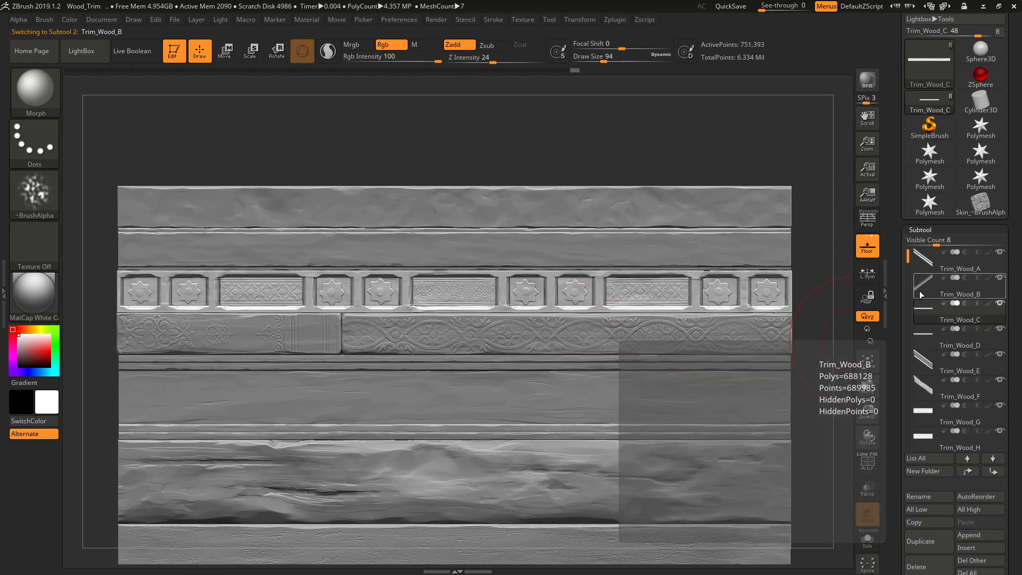
Add a new sculpt layer to Trim_Wood_B and name it Detail
click(921, 230)
click(919, 280)
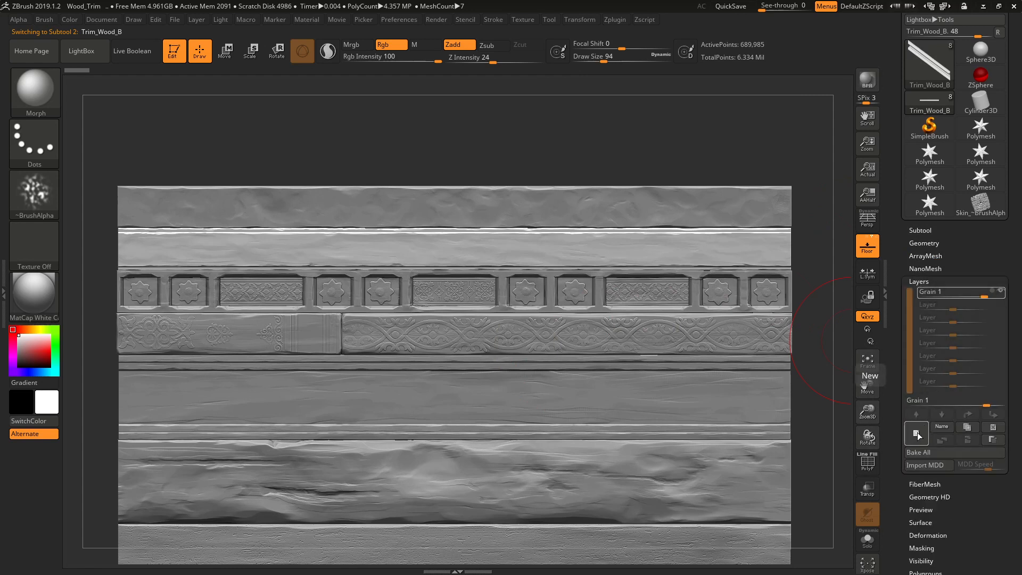
click(917, 434)
click(940, 425)
text(Detasi)
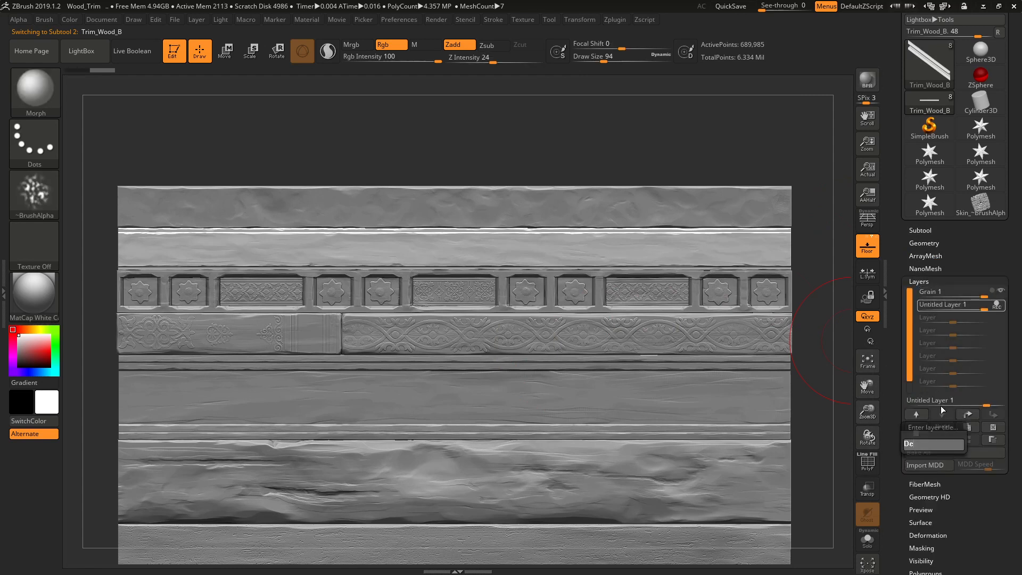
key(BackSpace)
key(BackSpace)
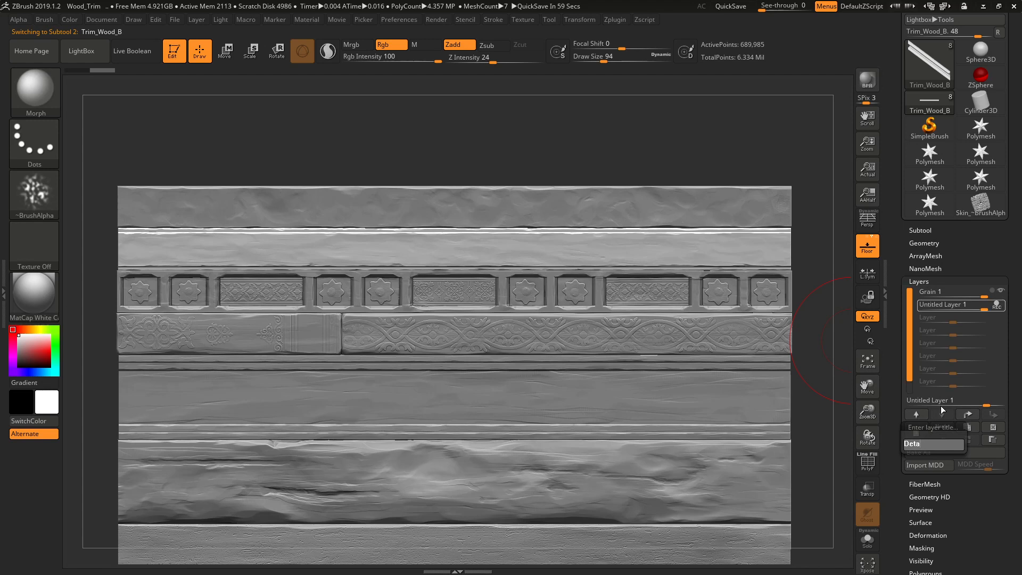
text(il)
key(Return)
Check Trim_Wood_B's Morph Target and Geometry settings, and return to its layer list
click(919, 282)
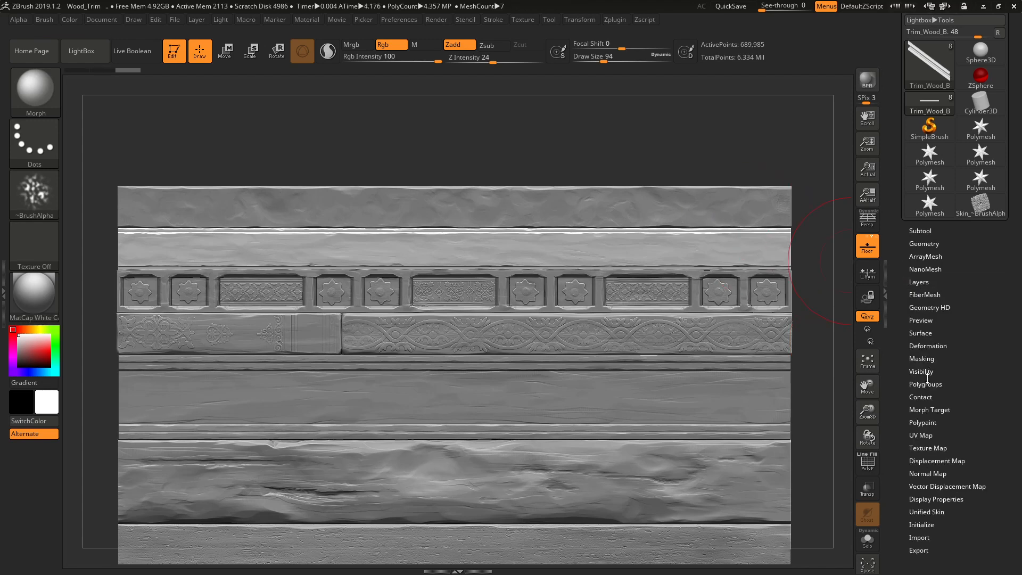
click(928, 410)
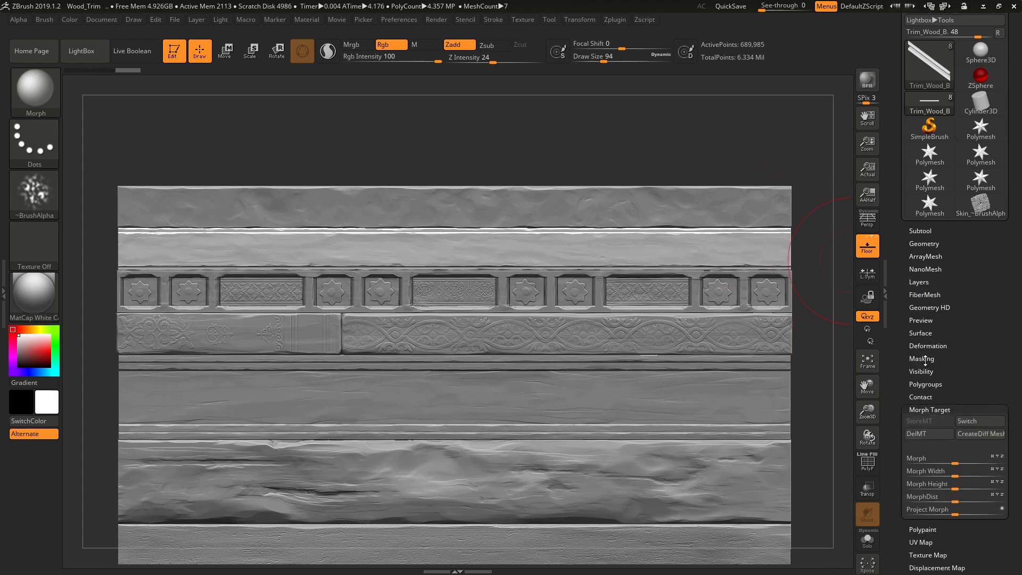
click(917, 245)
click(918, 246)
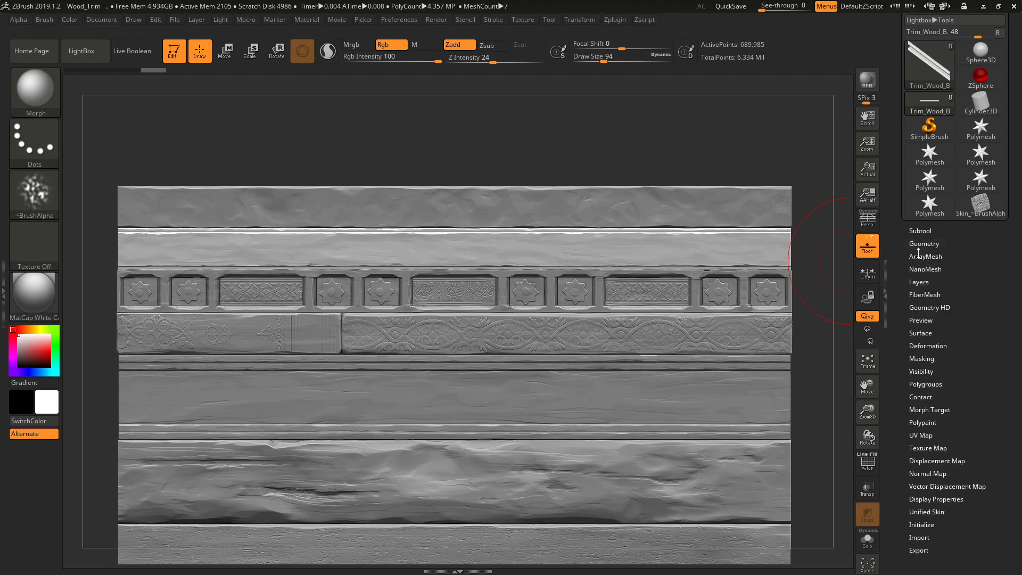
click(918, 283)
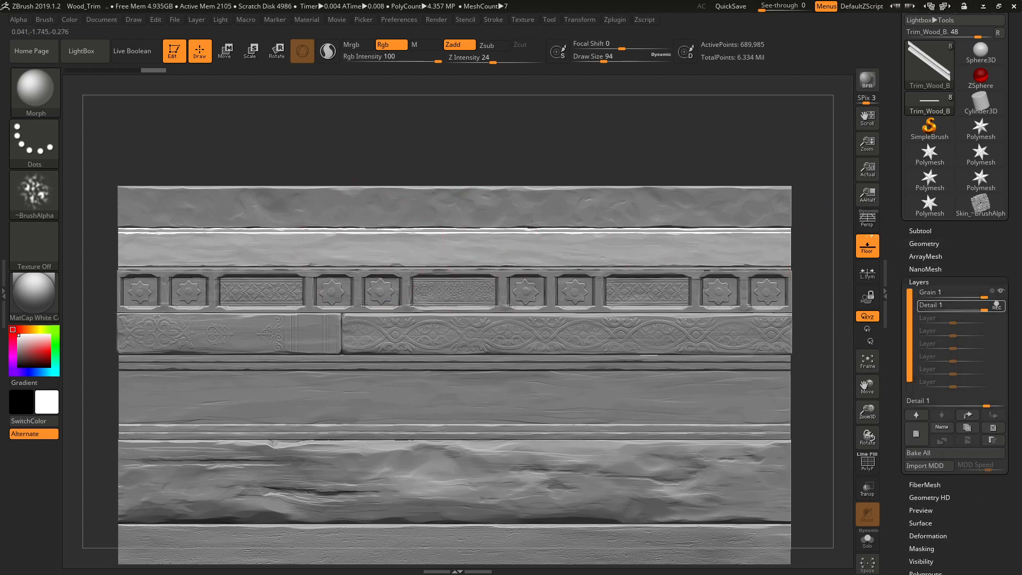
Switch to the Standard brush and stamp the wood-grain alpha in overlapping patches along the Trim_Wood_B plank at Z Intensity 5
key(b)
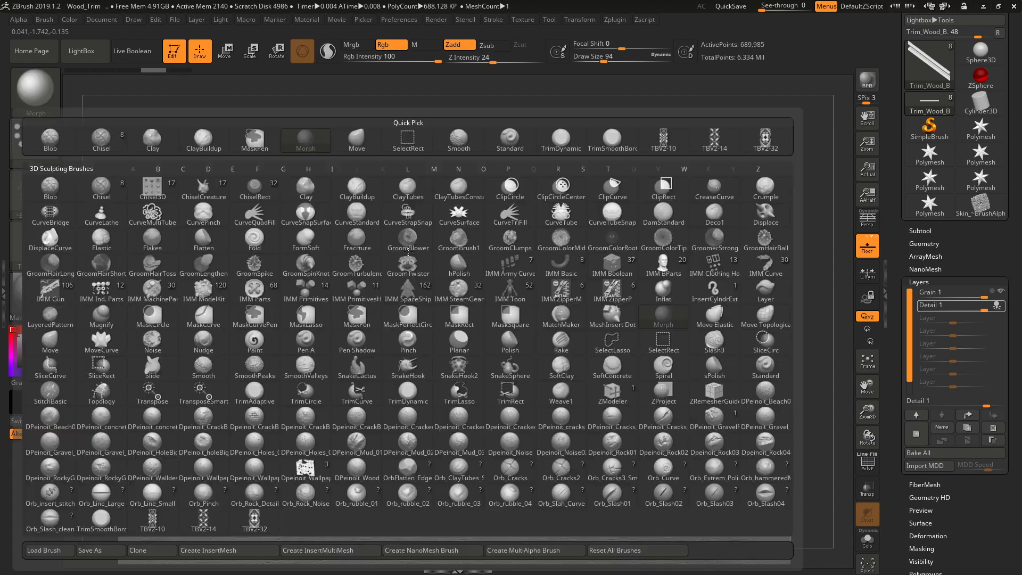
key(s)
key(t)
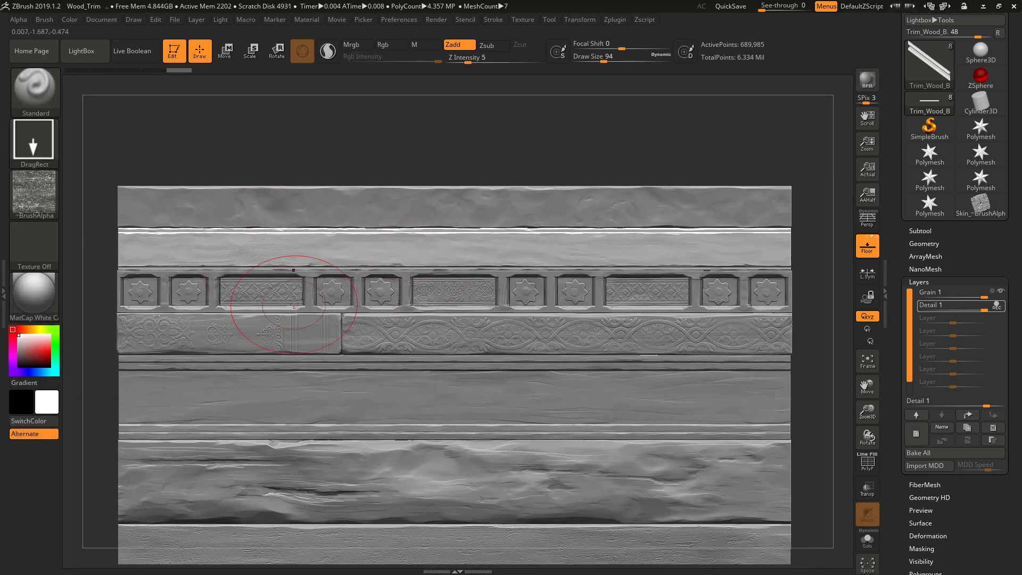
key(ctrl)
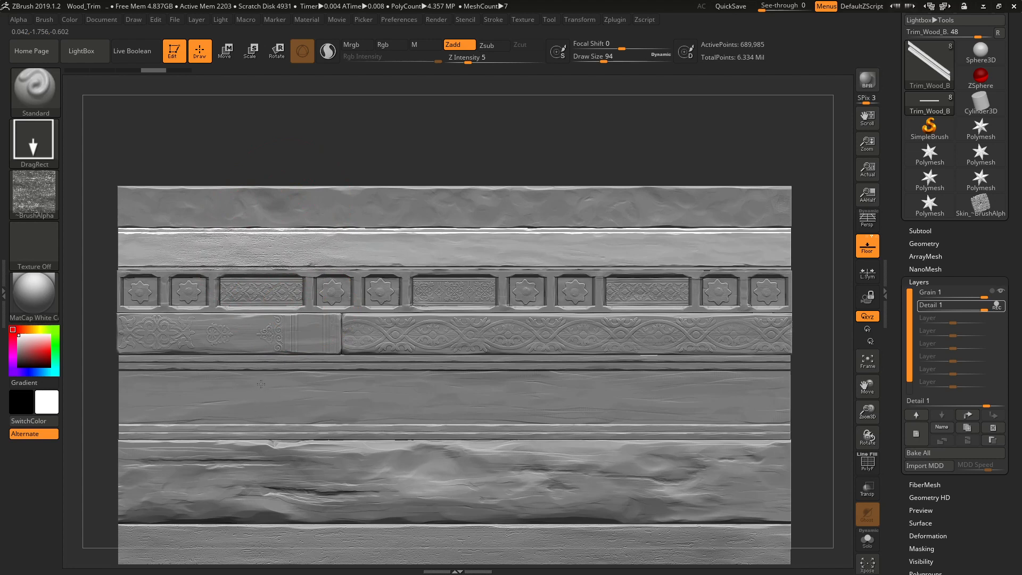
key(ctrl+shift+z)
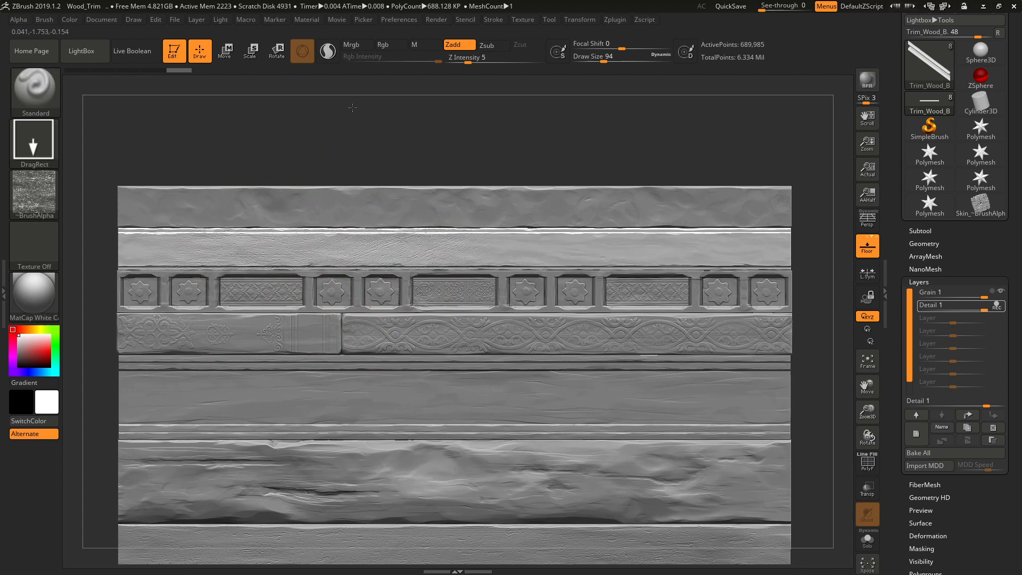
key(ctrl+shift+z)
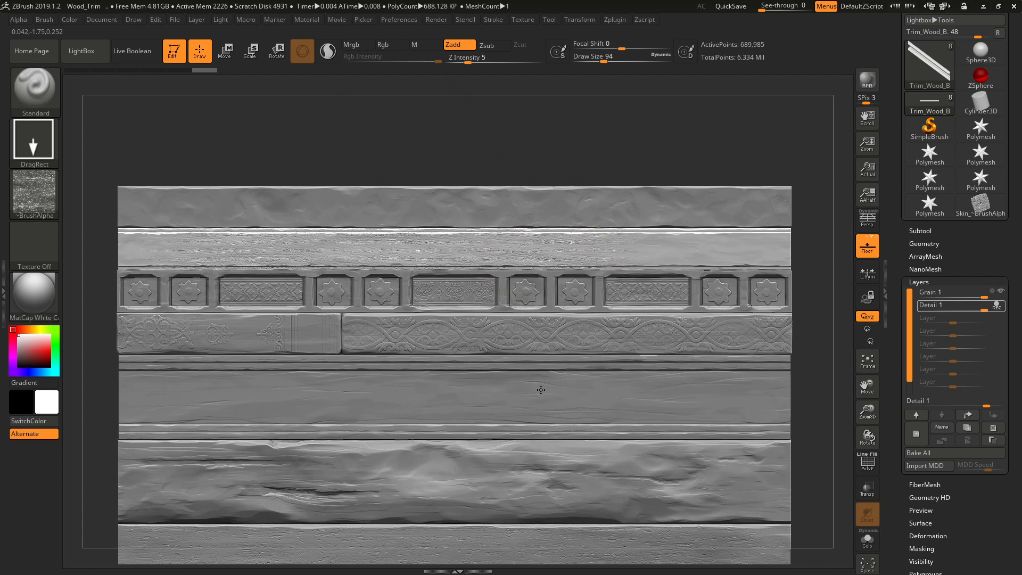
key(ctrl+shift+z)
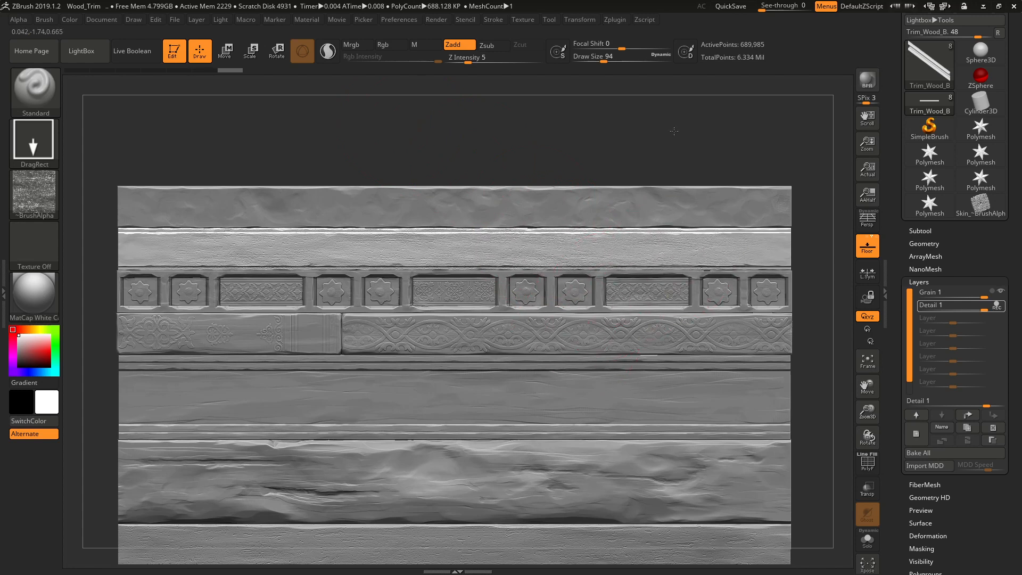
Redo the undone edits on the Trim_Wood_B strip
key(ctrl+shift+z)
key(ctrl+shift+z)
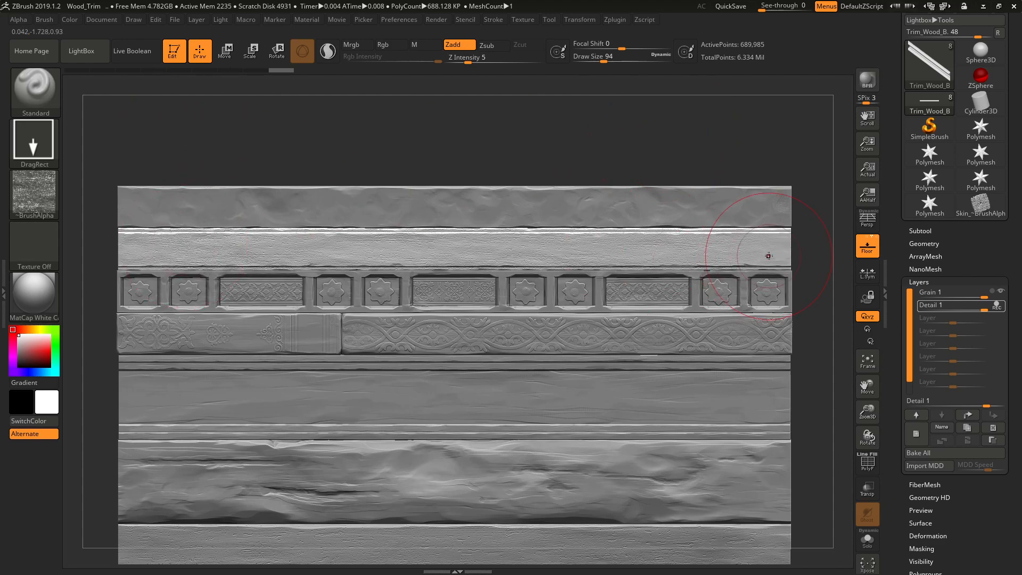
key(ctrl+shift+z)
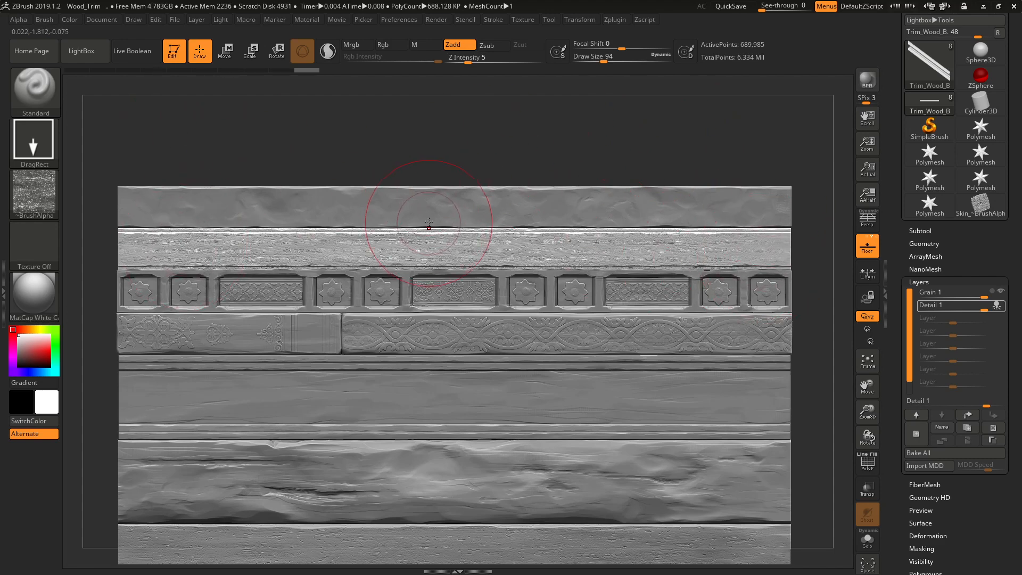
Brush over parts of the Trim_Wood_B strip with the Morph brush to soften its surface detail, using draw sizes of 50 and 74
key(b)
key(o)
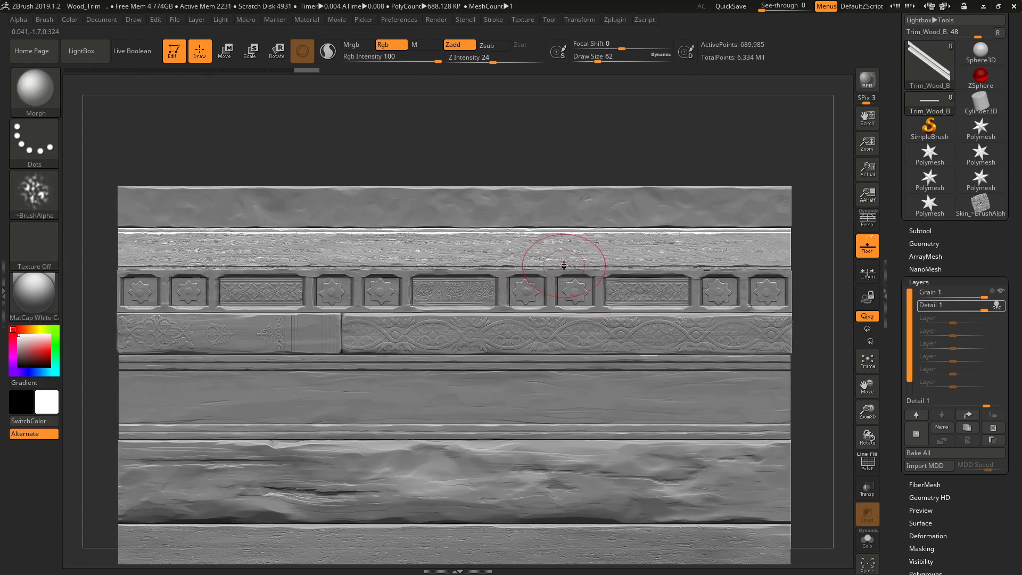
mouse_move(581, 258)
mouse_down()
mouse_move(588, 248)
mouse_move(715, 248)
mouse_move(540, 232)
mouse_up()
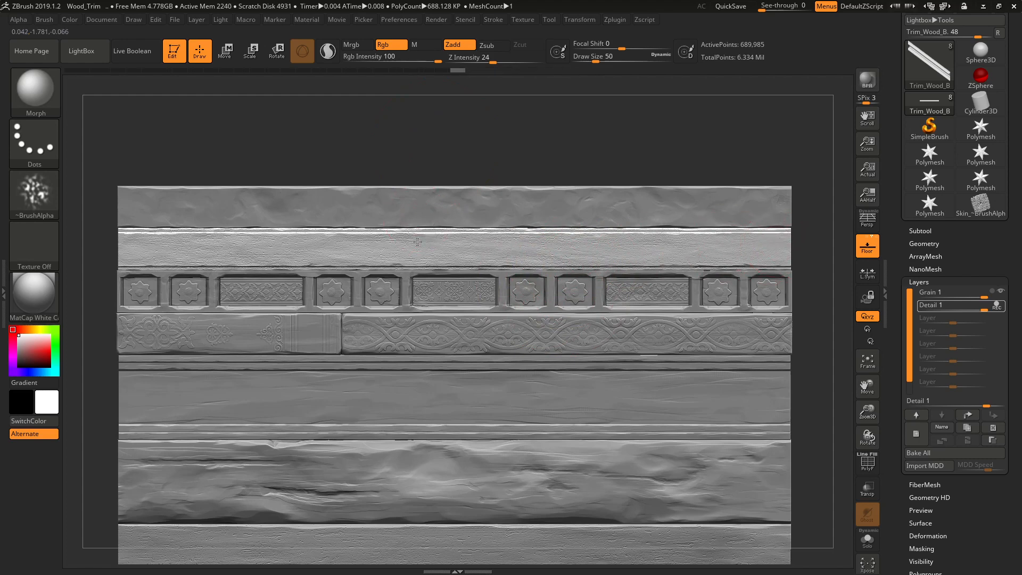
mouse_move(403, 242)
mouse_down()
mouse_move(221, 245)
mouse_move(269, 243)
mouse_up()
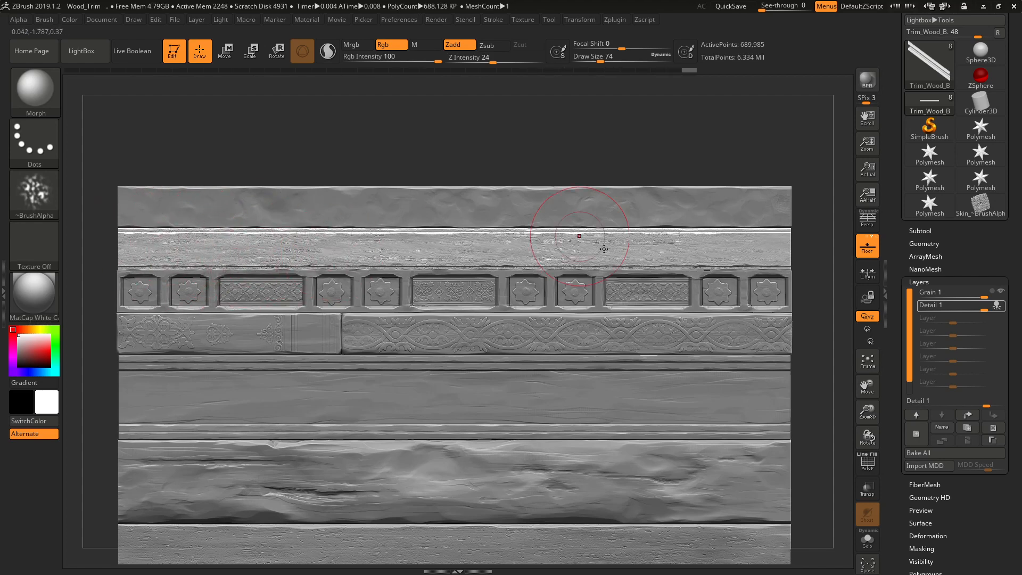
drag(579, 235, 662, 228)
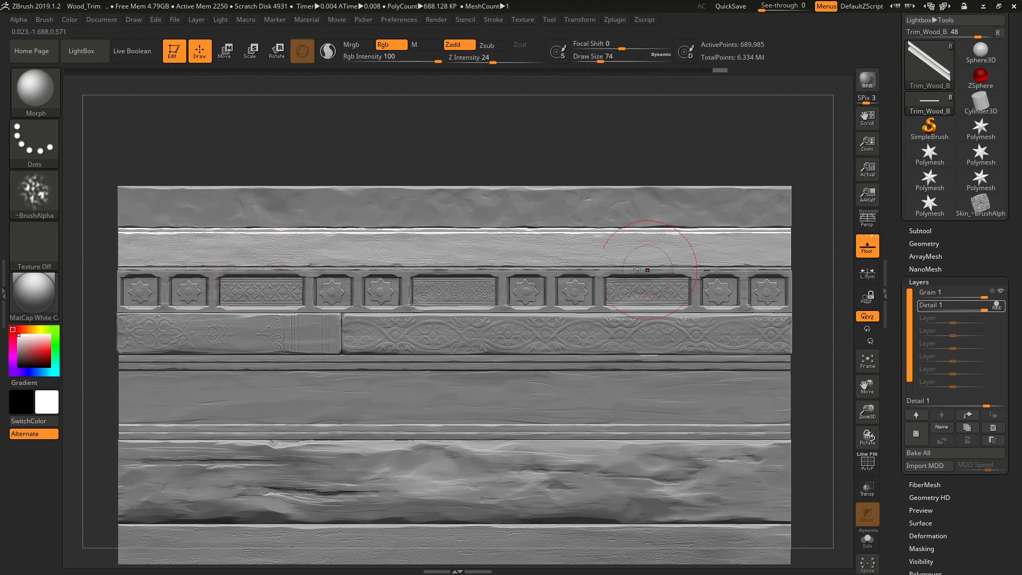
Make the Trim_Wood_C subtool, the strip with the star and rectangular panels, active
click(922, 269)
click(921, 229)
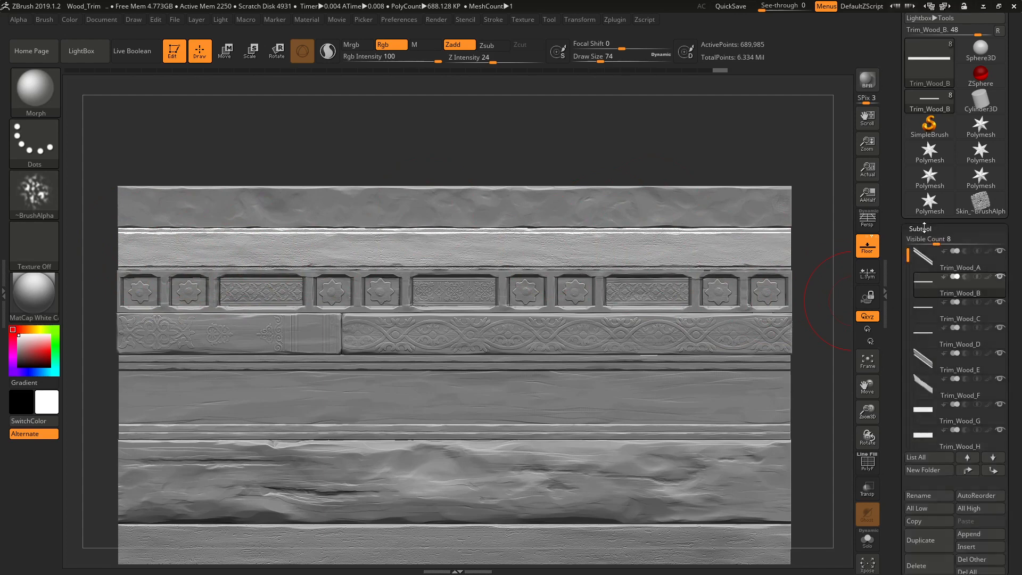
click(924, 308)
mouse_move(927, 266)
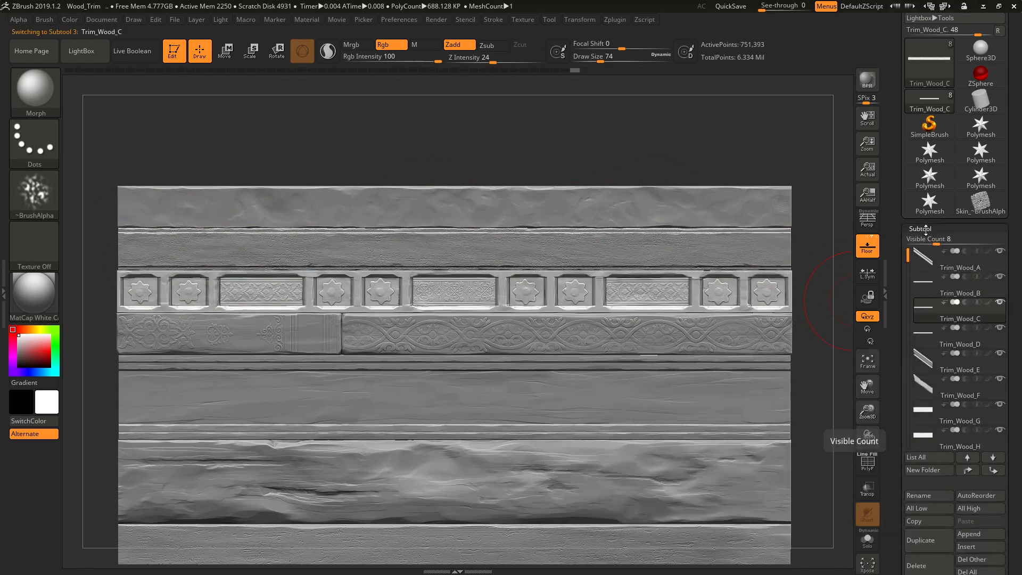
Add a new sculpting layer to Trim_Wood_C and name it Detail
click(924, 229)
click(924, 278)
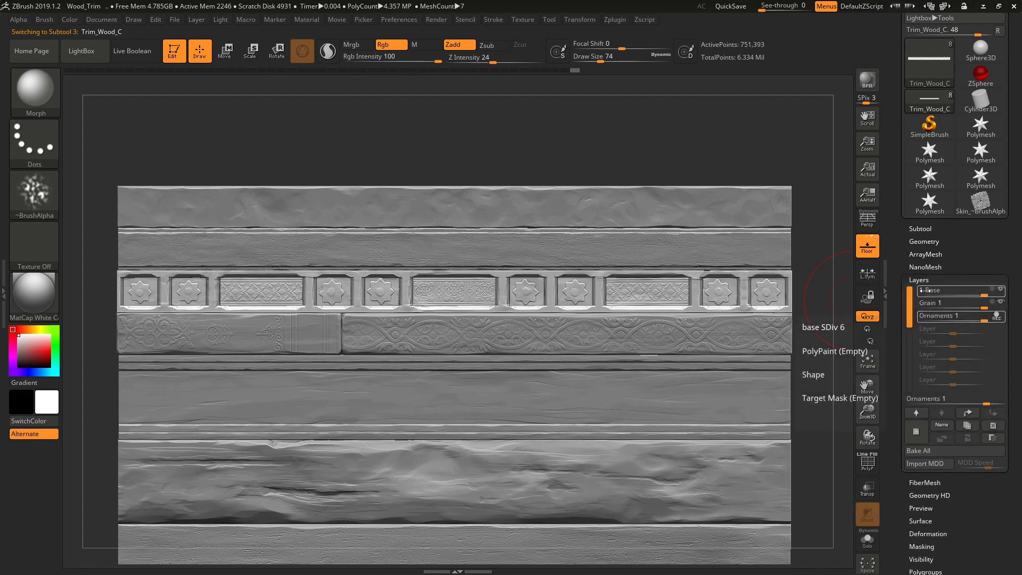
click(916, 431)
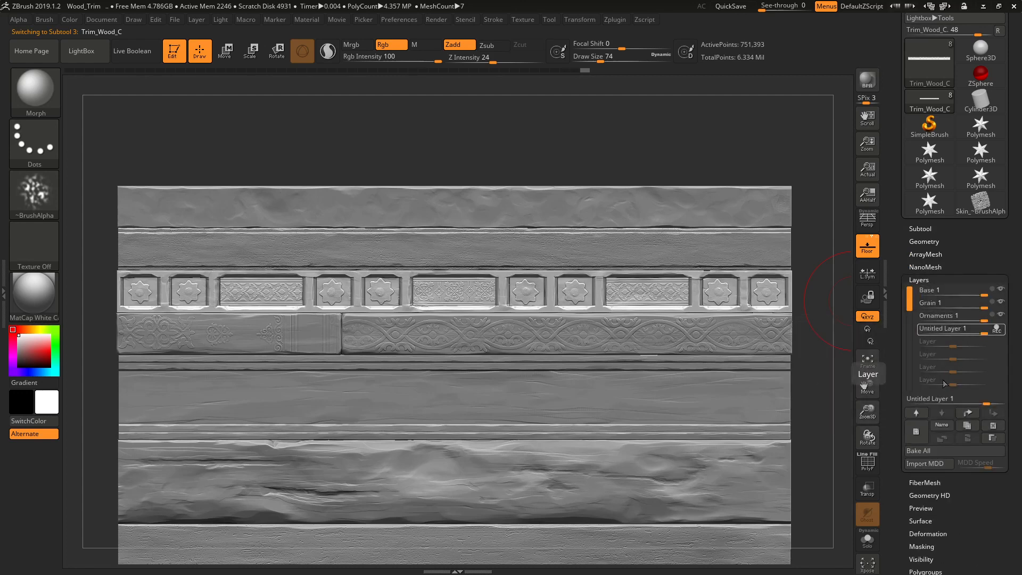
click(941, 425)
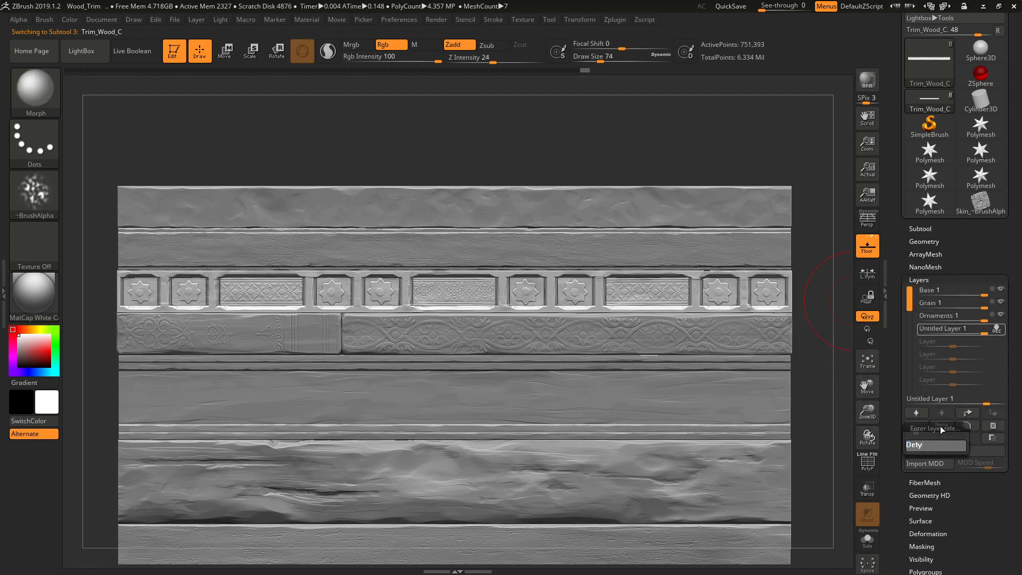
text(Det)
key(Return)
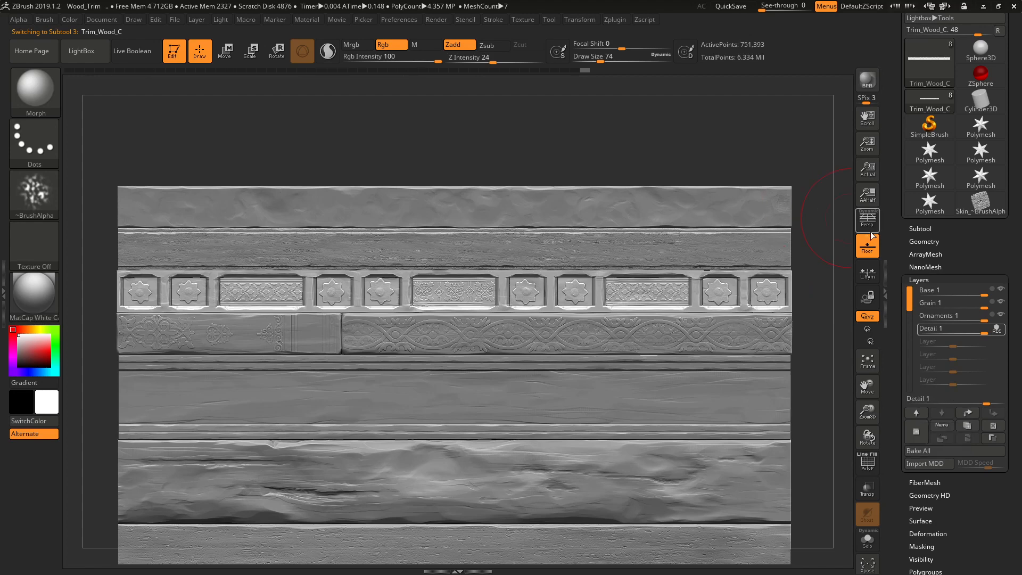
Delete the existing morph target of Trim_Wood_C
click(918, 279)
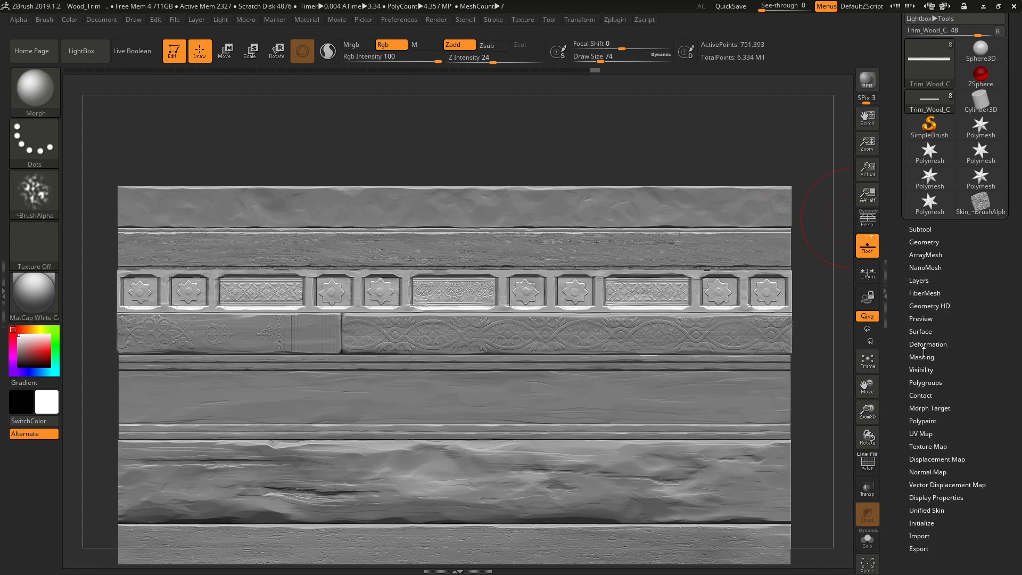
click(925, 407)
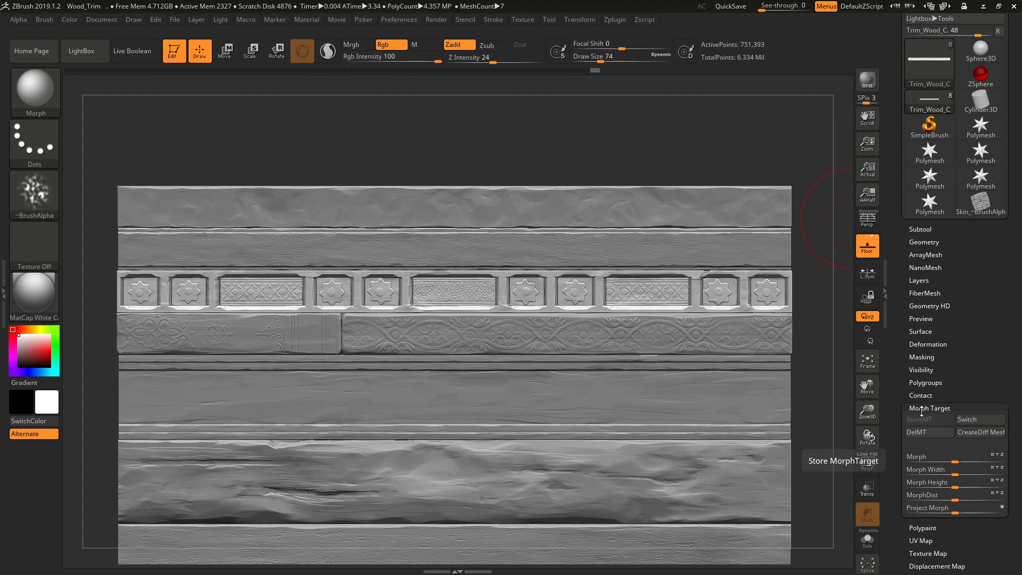
click(922, 409)
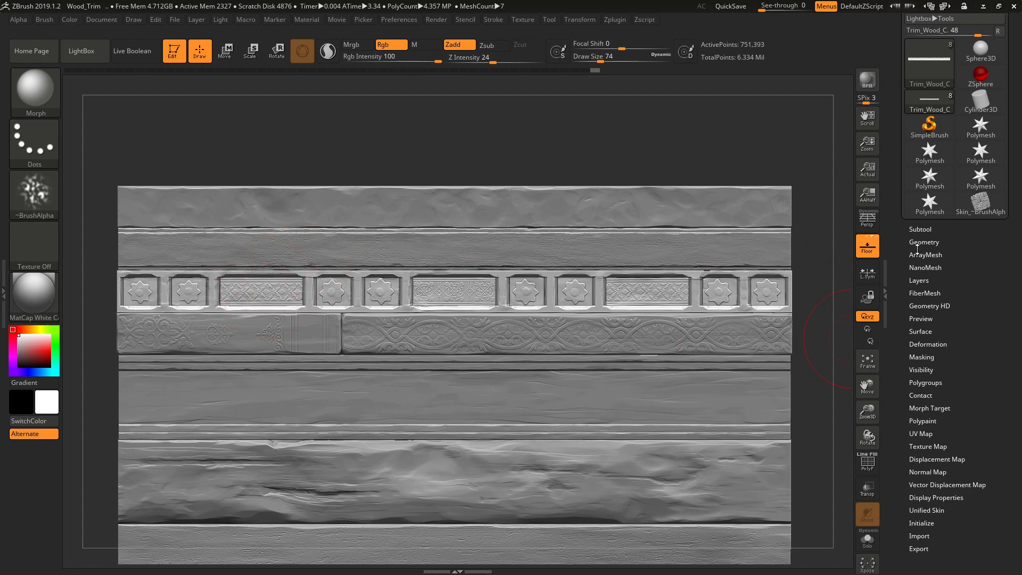
click(923, 280)
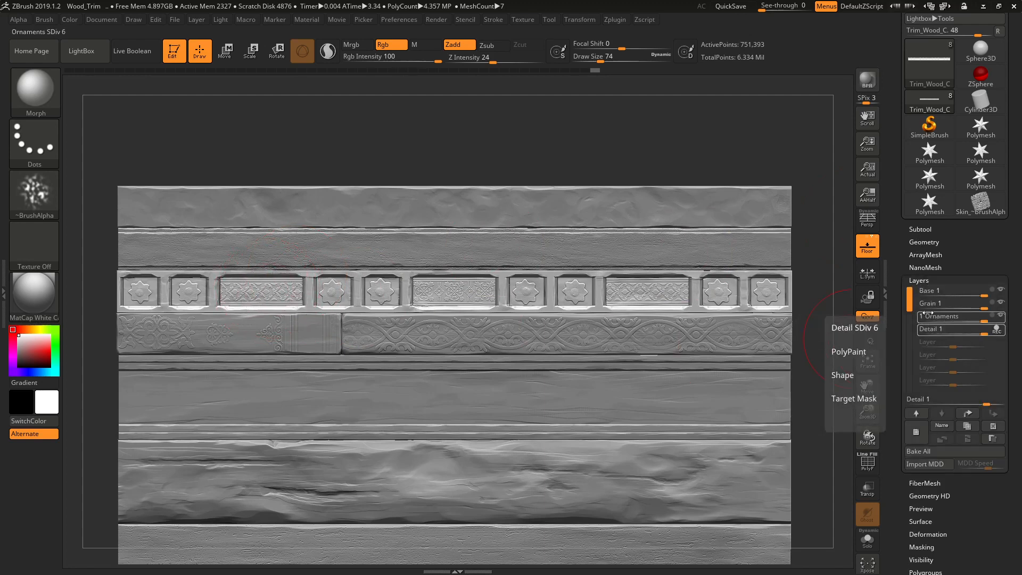
click(923, 281)
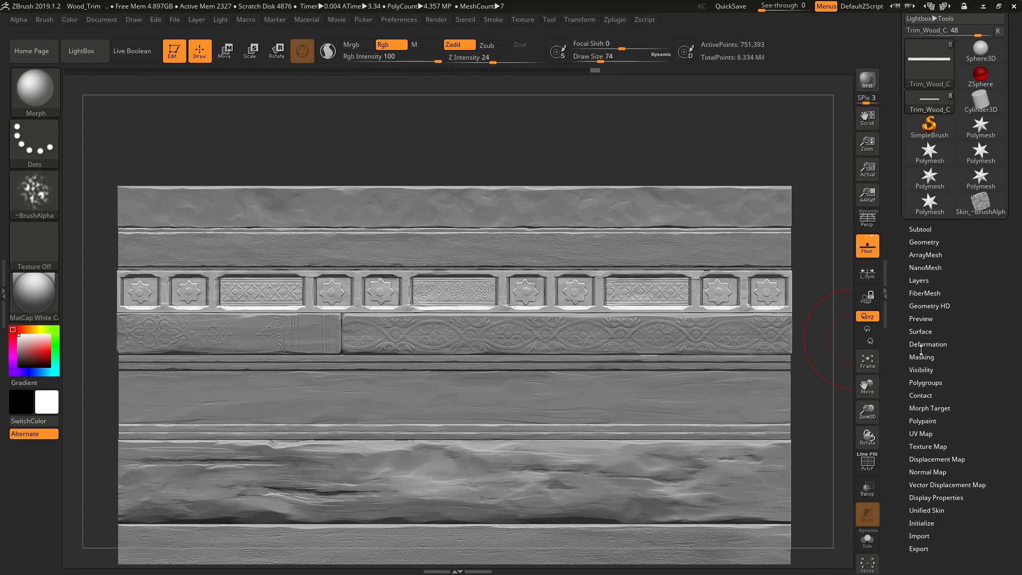
click(919, 409)
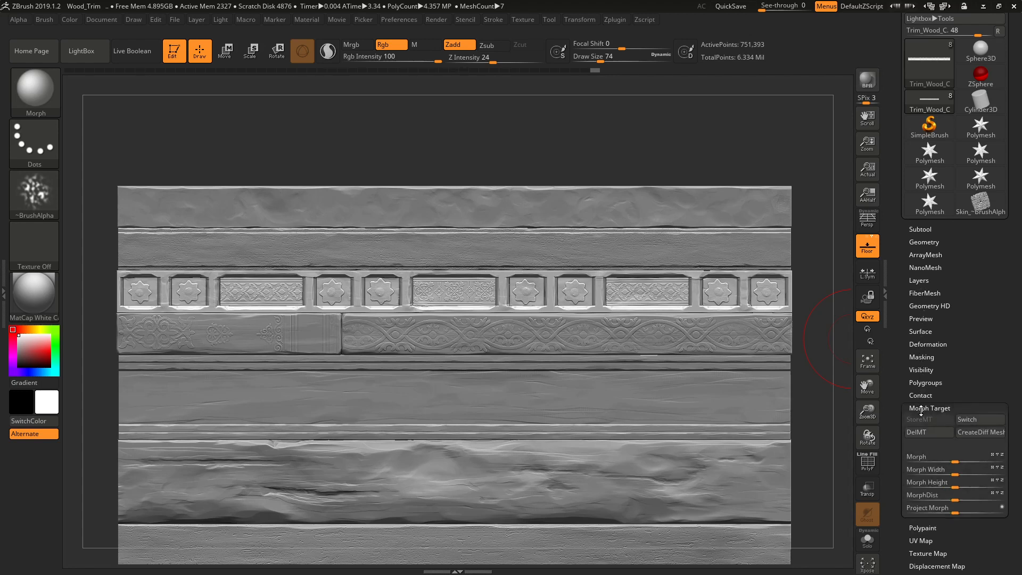
click(937, 432)
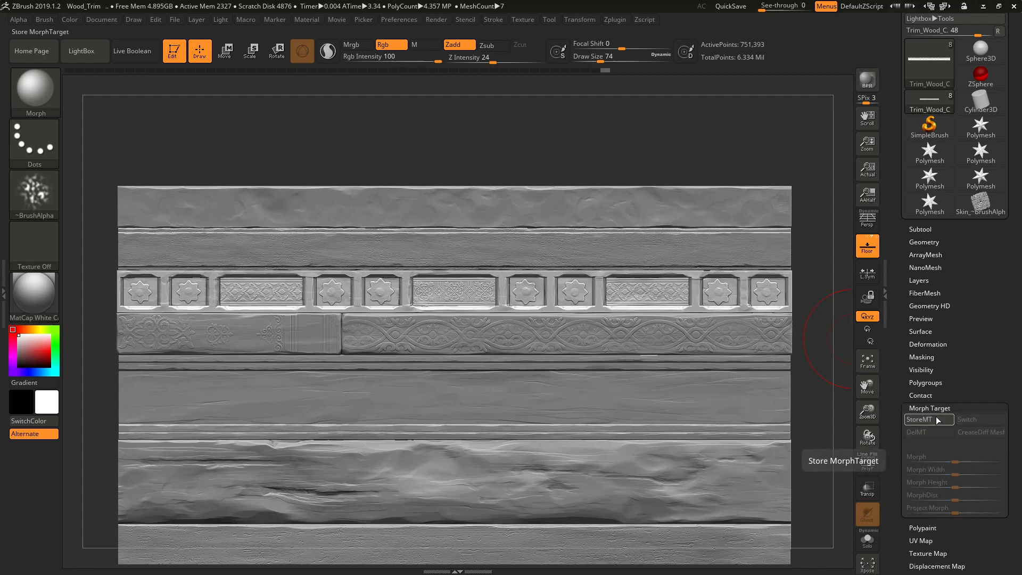
Store a new morph target for Trim_Wood_C
alt+right_drag(496, 286, 536, 303)
click(536, 302)
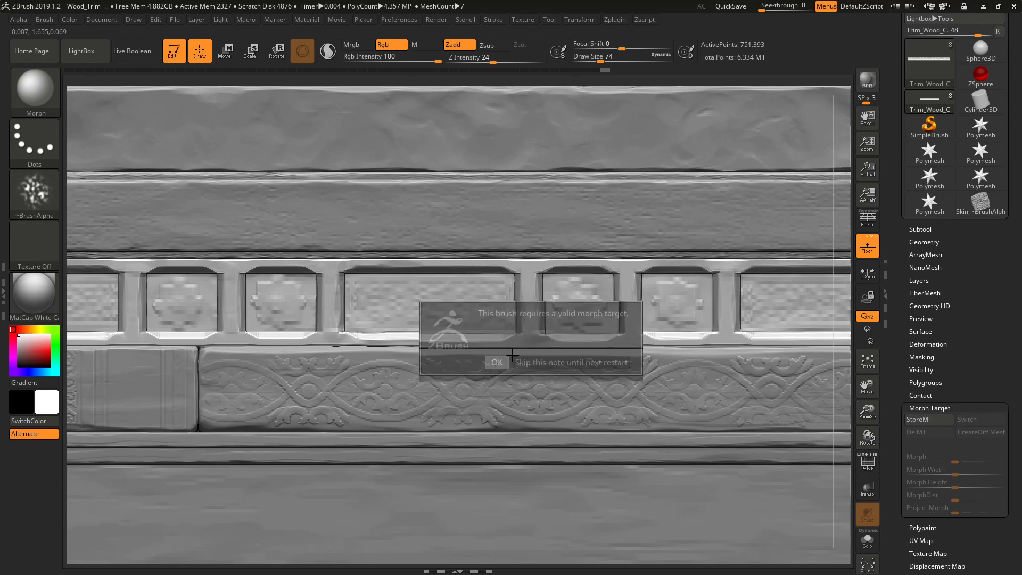
click(497, 362)
click(919, 419)
key(f)
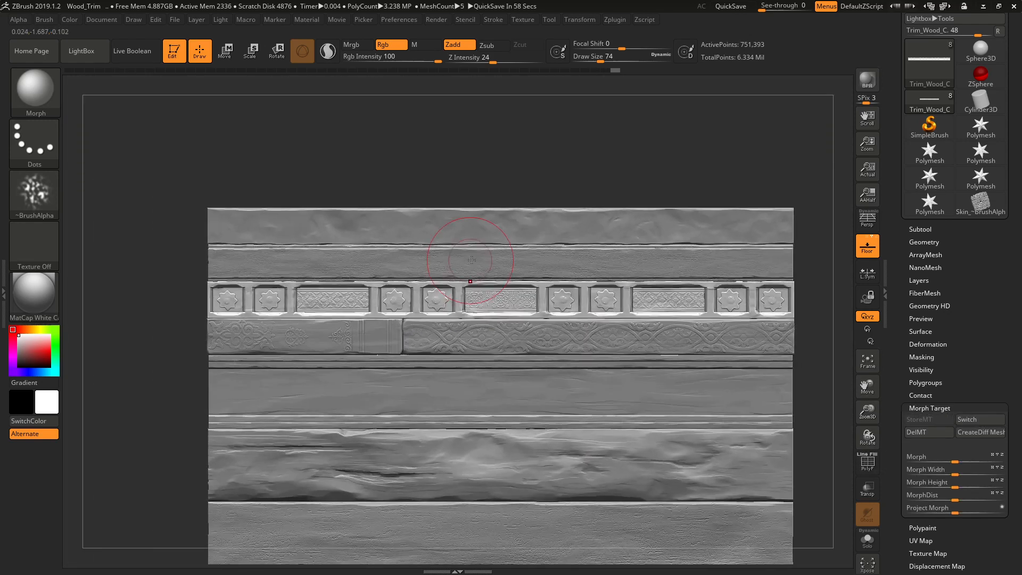
Try stamping the grain alpha onto the Trim_Wood_C panel strip with the Standard brush
key(b)
key(s)
key(t)
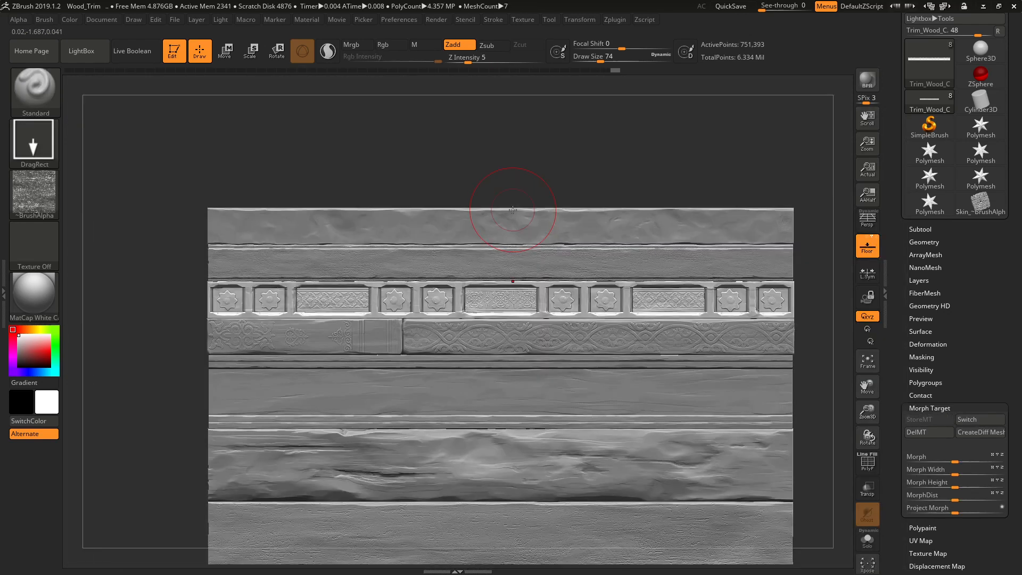
drag(488, 301, 495, 314)
alt+right_drag(530, 315, 400, 357)
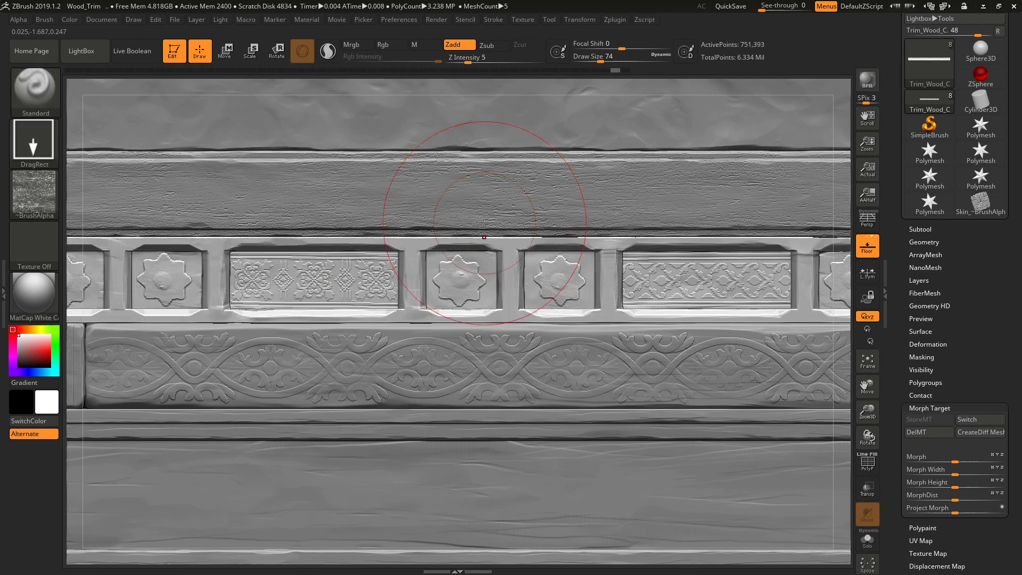
key(ctrl)
key(ctrl)
key(ctrl)
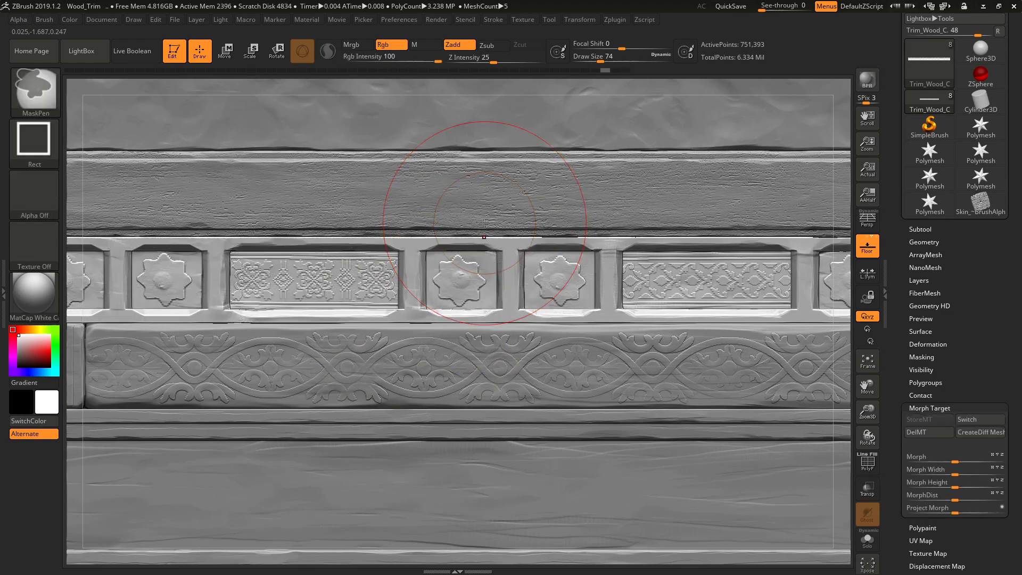
key(ctrl)
Choose the Morph brush at draw size 34 and set the Ornaments layer of Trim_Wood_C to record mode
key(b)
click(707, 296)
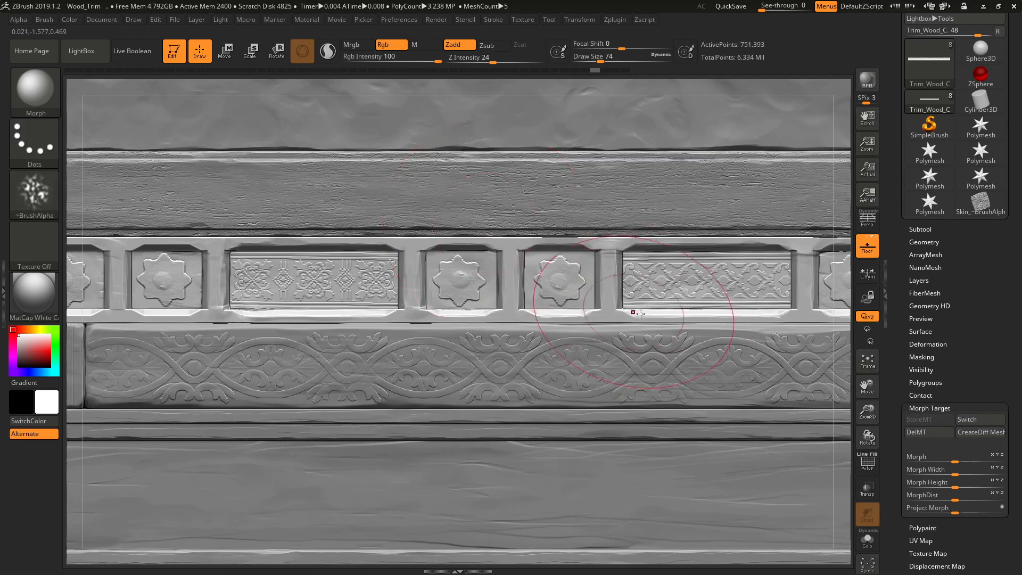
key(ctrl)
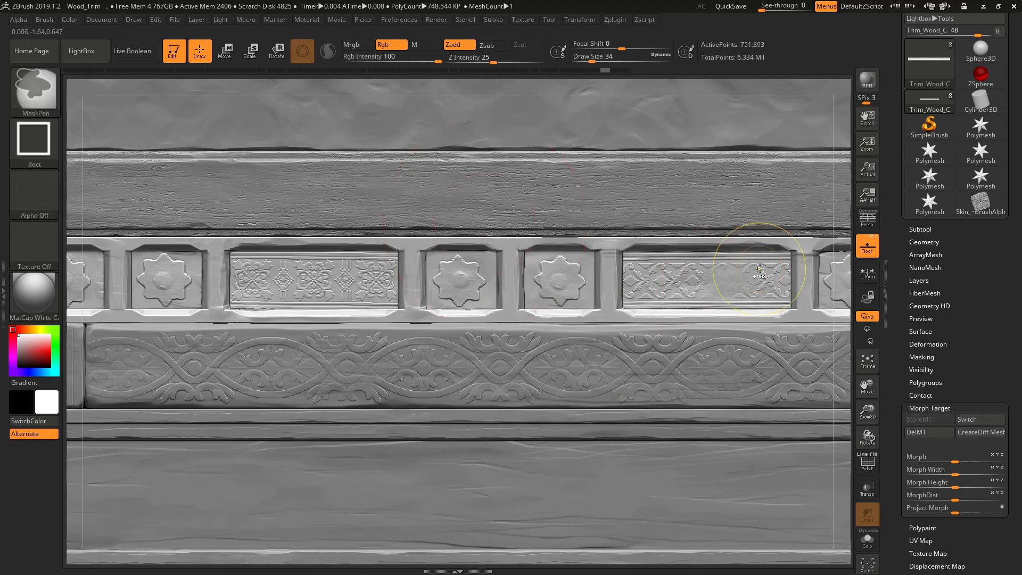
click(912, 280)
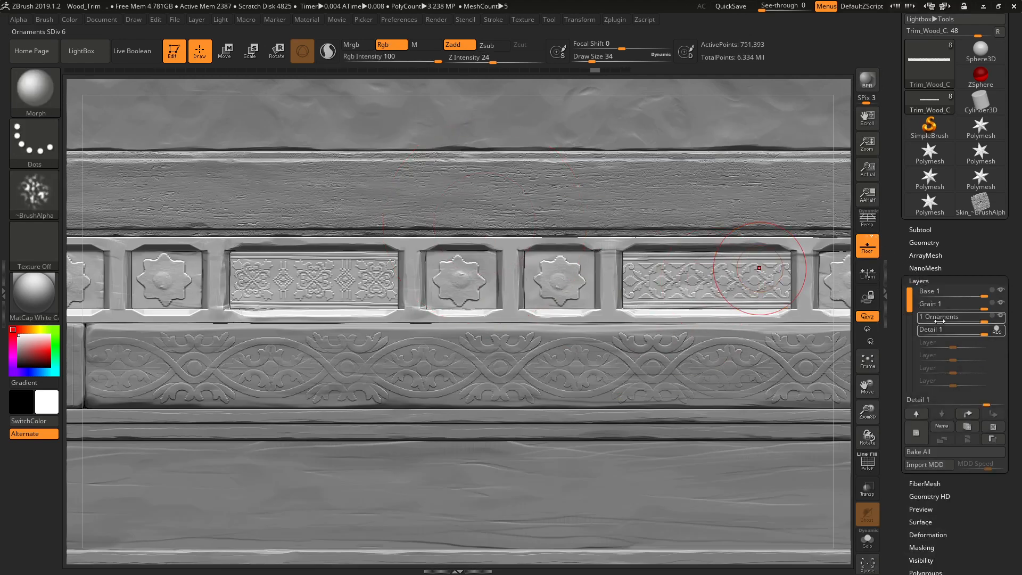
click(995, 316)
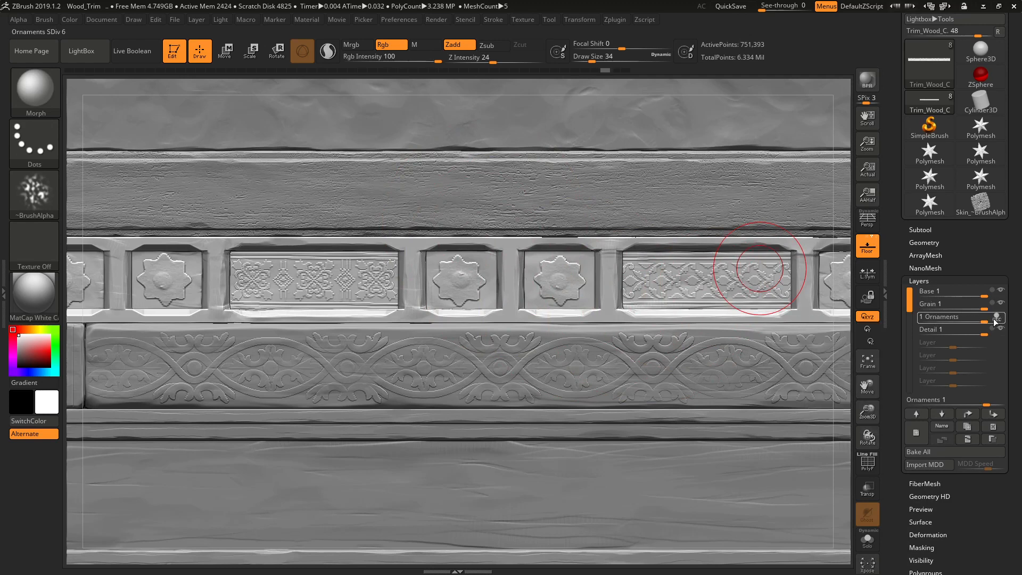
Set the Morph brush's Z Intensity to 12, keeping draw size 34
key([)
key([)
key([)
key([)
key(])
key(])
key(])
key(])
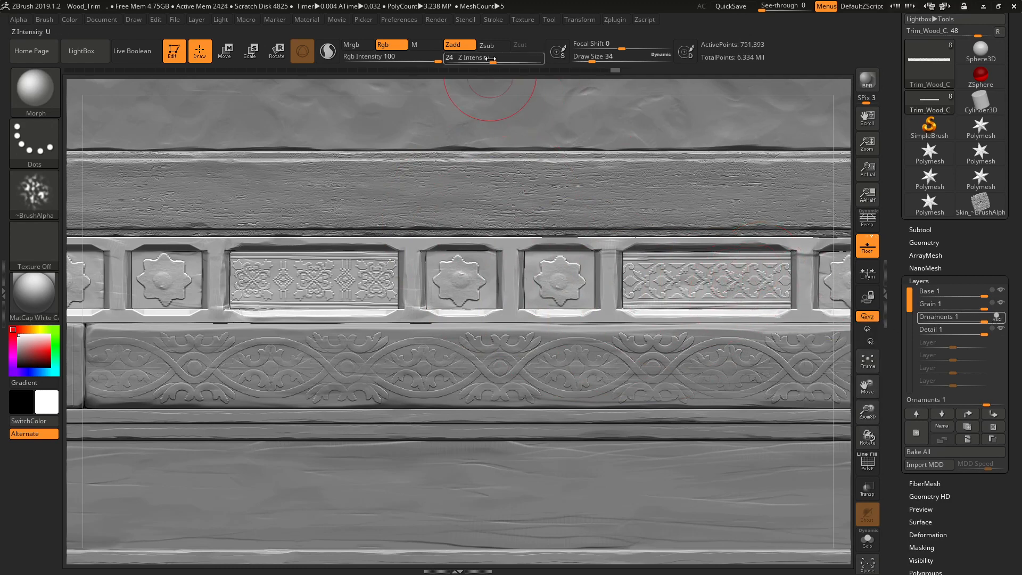
click(475, 60)
text(912)
key(Return)
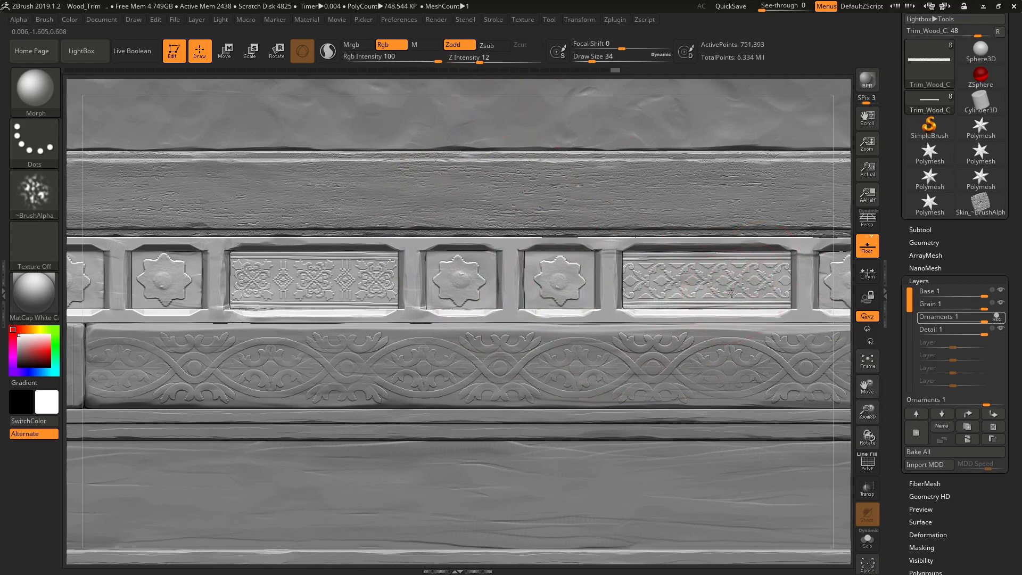
Partly fade the carved patterns in the rectangular panels of Trim_Wood_C with Morph brush strokes on the Ornaments layer
mouse_move(764, 288)
mouse_down()
mouse_move(732, 262)
mouse_move(666, 271)
mouse_up()
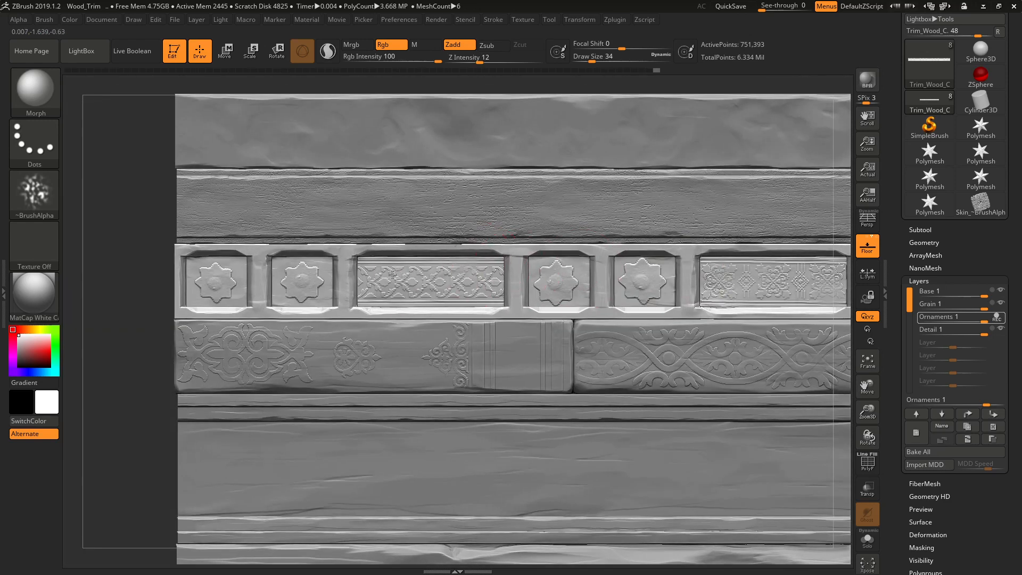
mouse_move(414, 290)
mouse_down()
mouse_move(392, 263)
mouse_move(409, 277)
mouse_up()
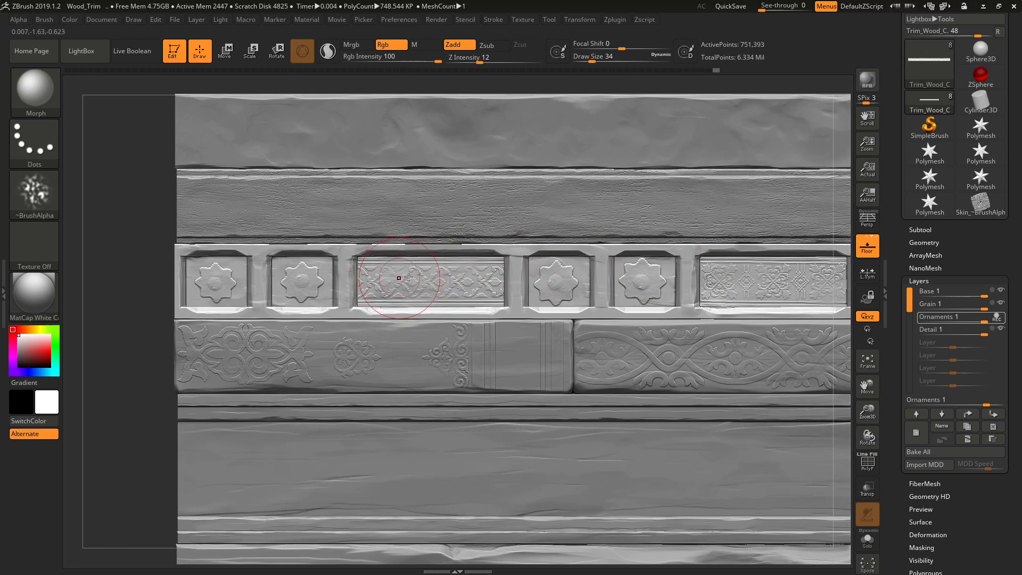
drag(485, 266, 373, 287)
mouse_move(475, 239)
alt+right_down()
mouse_move(464, 235)
mouse_move(613, 264)
mouse_move(585, 277)
mouse_move(382, 228)
alt+right_up()
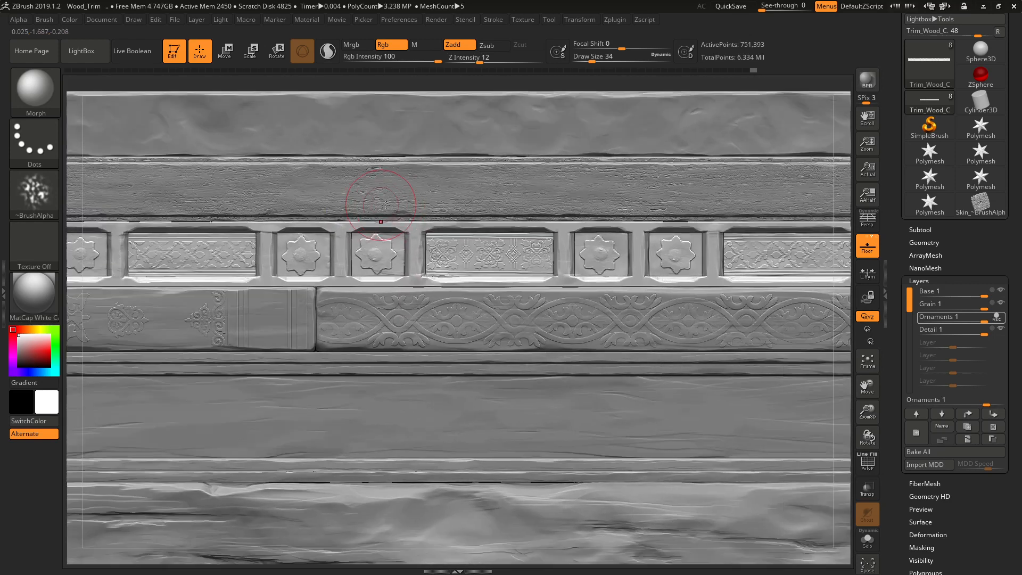
Switch recording back to the Detail layer of Trim_Wood_C and collapse the layer settings
click(996, 331)
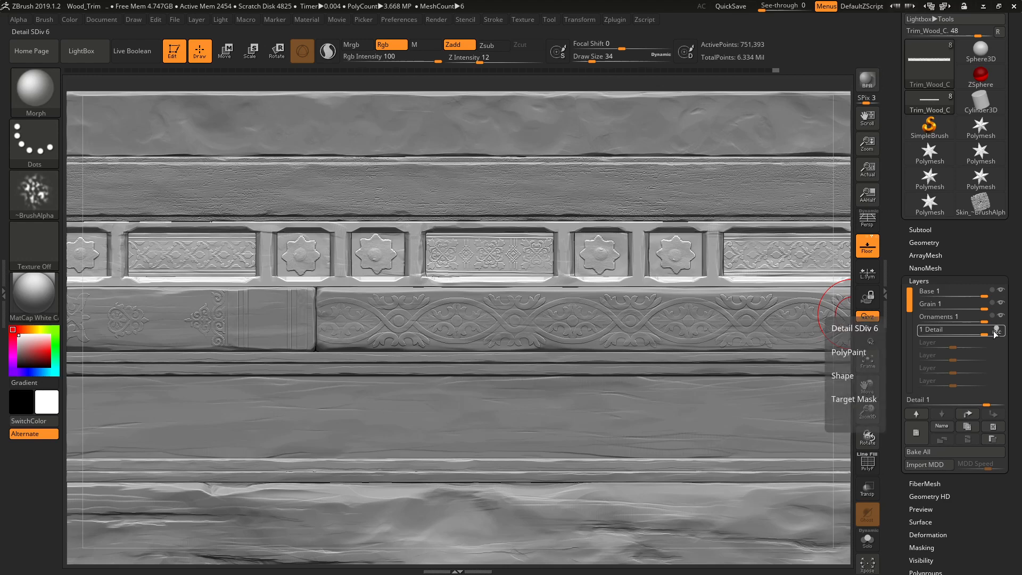
click(920, 280)
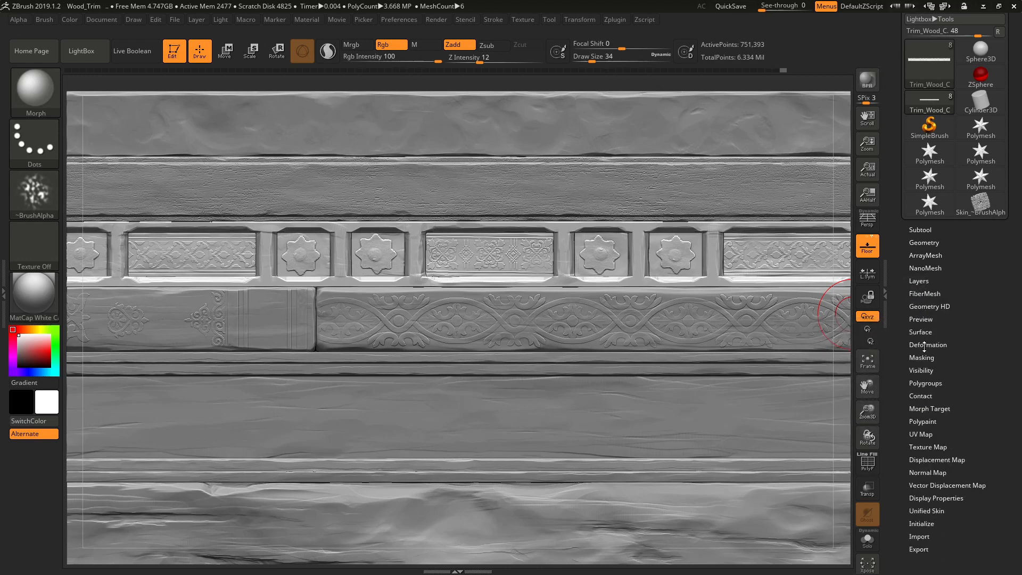
Store a morph target for Trim_Wood_C and reopen its layer settings
click(929, 409)
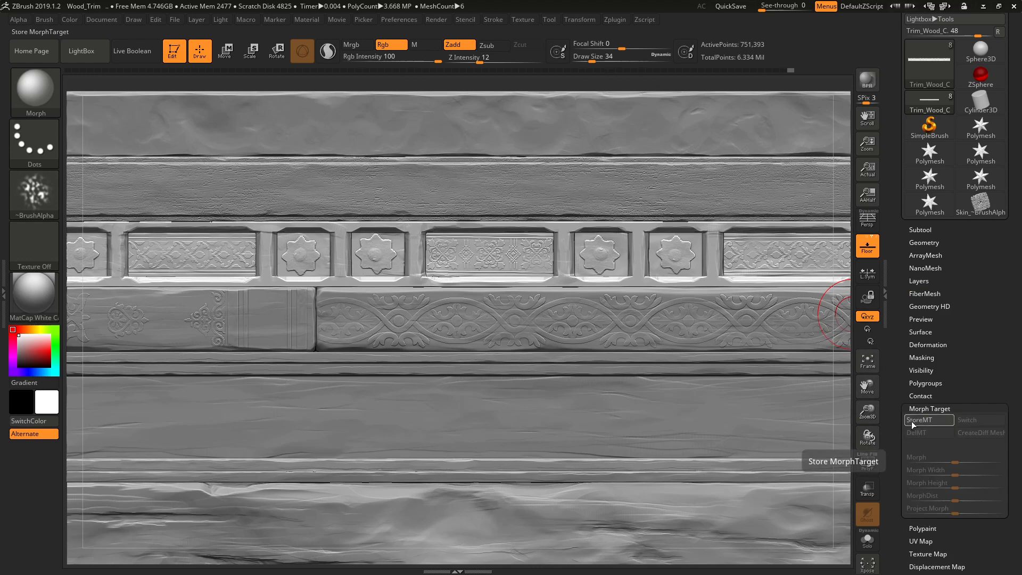
click(912, 420)
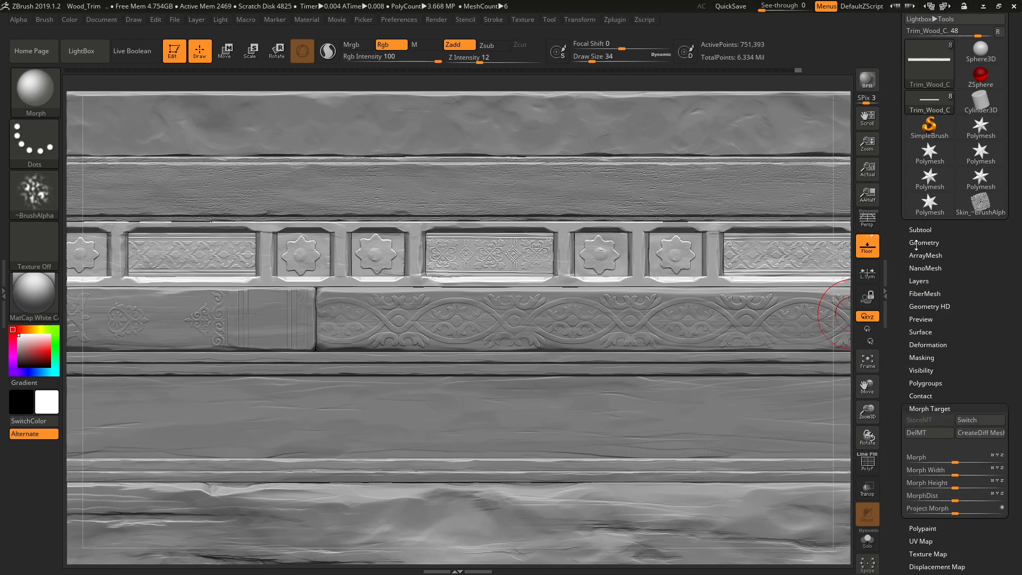
click(919, 281)
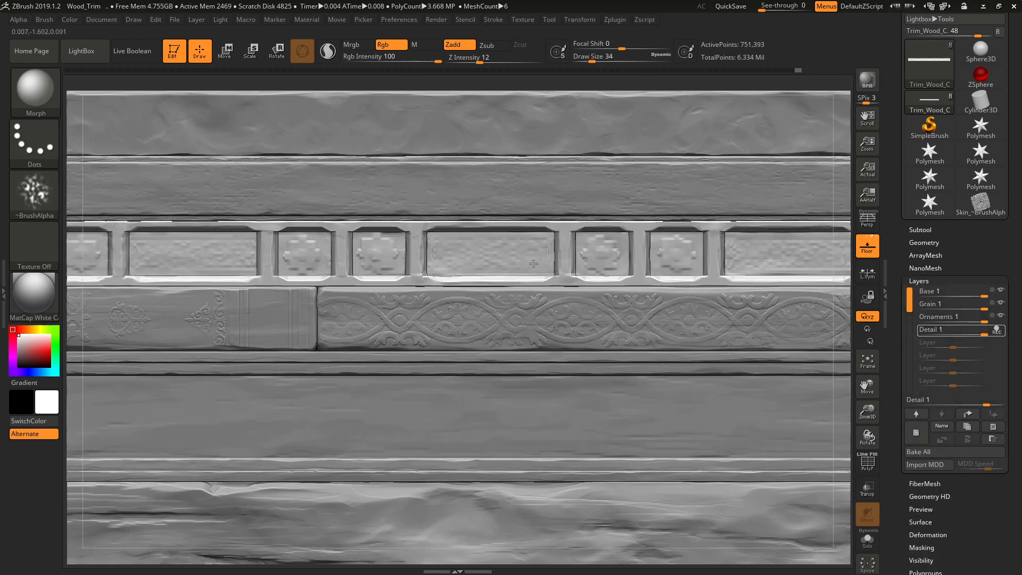
Stamp the wood grain alpha along the panelled Trim_Wood_C strip using the Standard brush with DragRect stroke and Z Intensity 5
alt+right_drag(503, 266, 503, 220)
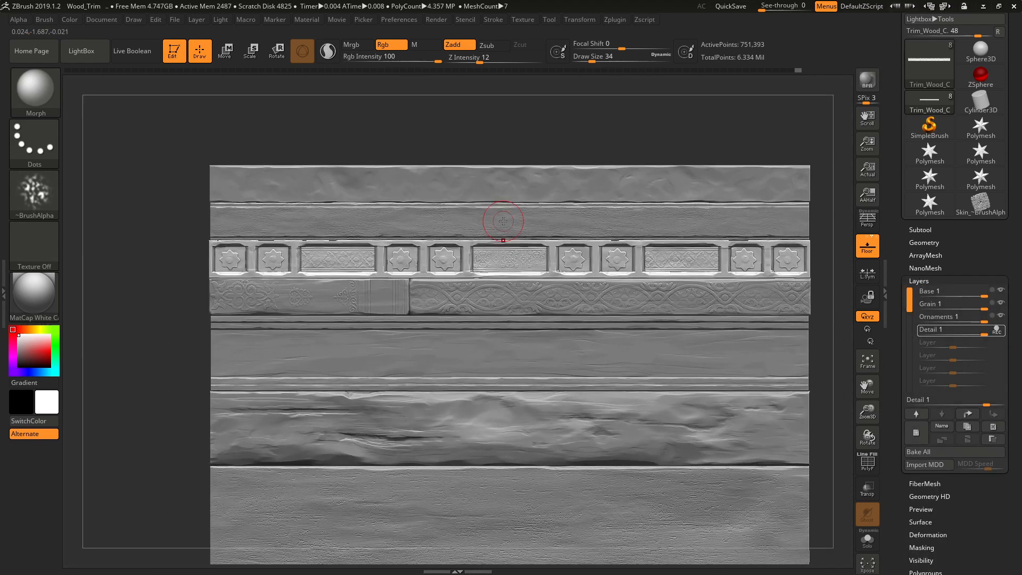
key(b)
key(s)
key(t)
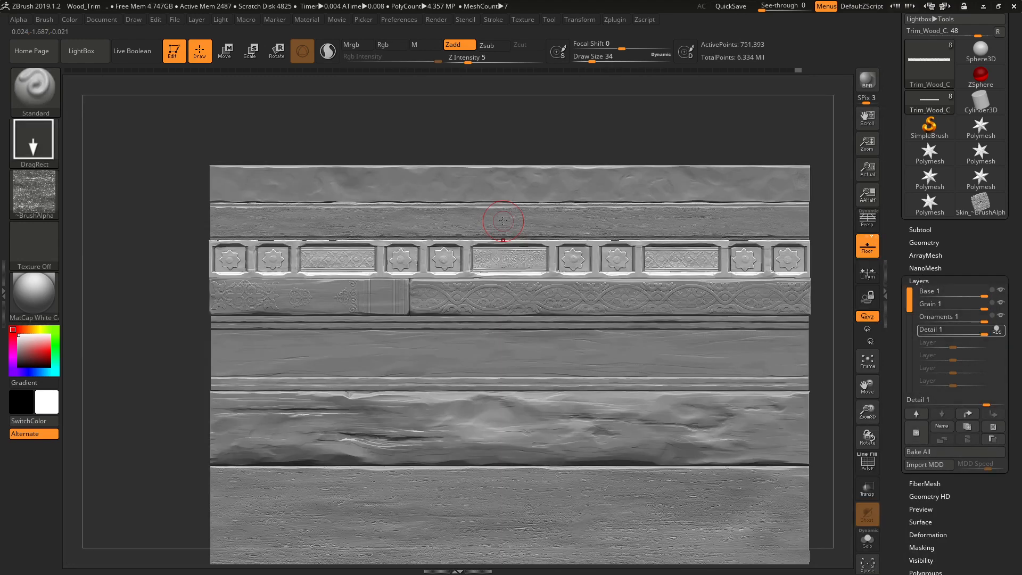
alt+right_drag(349, 250, 317, 363)
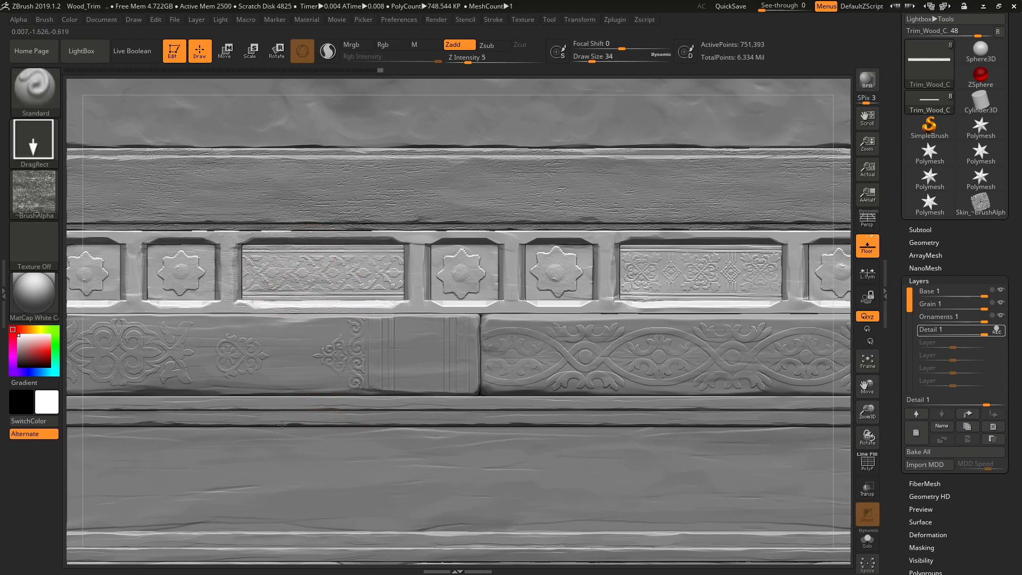
alt+right_drag(294, 412, 202, 282)
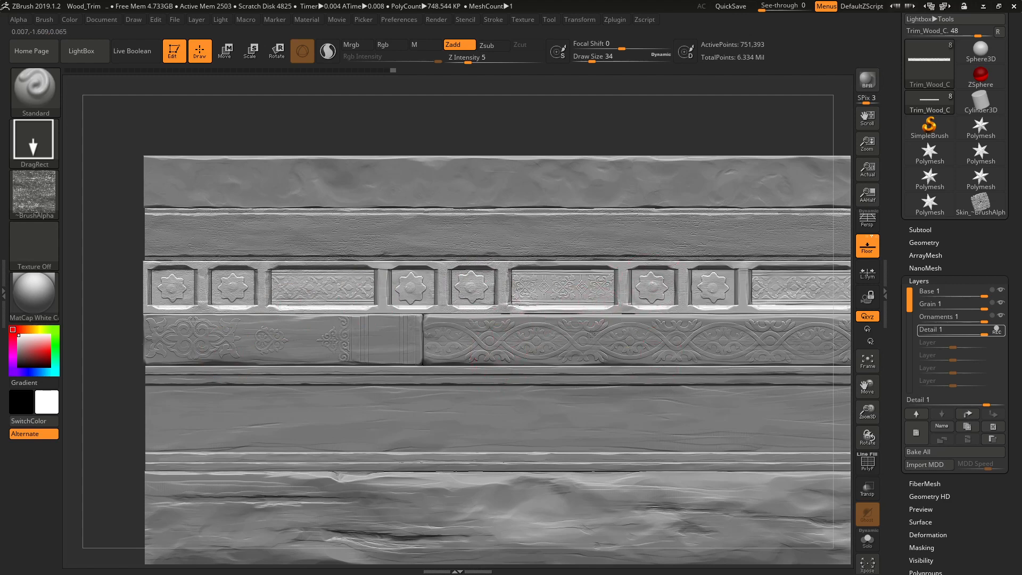
alt+right_drag(684, 298, 464, 276)
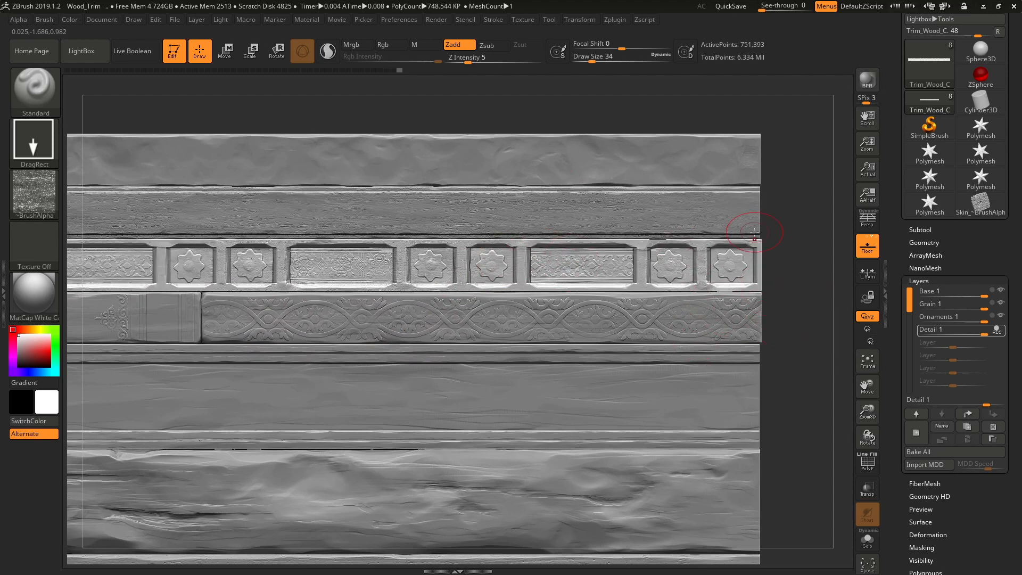
Switch to the Morph brush with draw size 18 and Z Intensity 71
key(b)
key(m)
key(o)
mouse_move(469, 272)
alt+right_down()
mouse_move(525, 279)
mouse_move(583, 256)
alt+right_up()
key(])
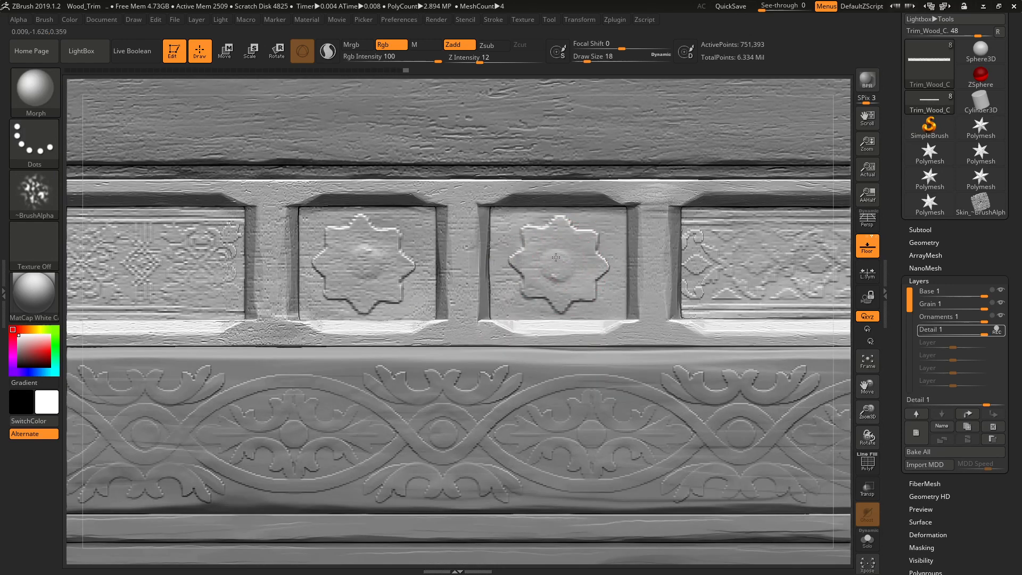
drag(471, 62, 526, 62)
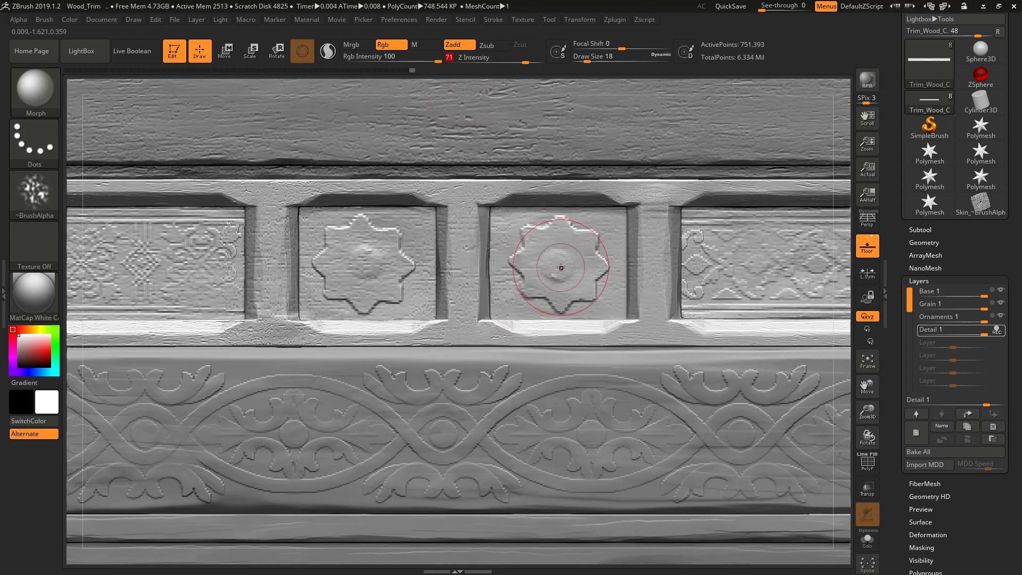
Remove the stamped grain from the star ornaments in the square panels with Morph brush strokes, using draw sizes between 10 and 22
drag(549, 263, 554, 273)
key([)
key([)
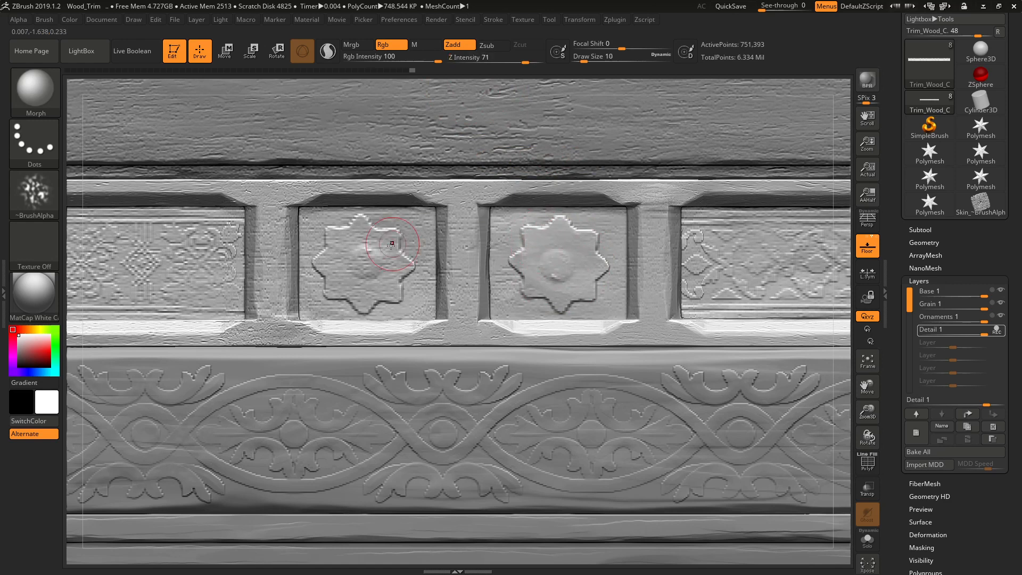
drag(391, 244, 379, 248)
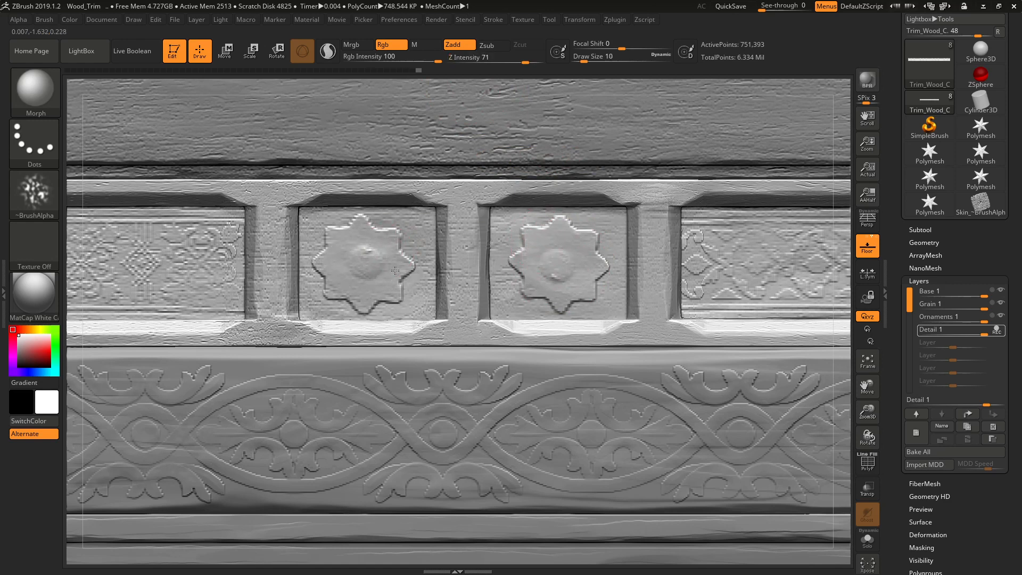
drag(365, 286, 373, 267)
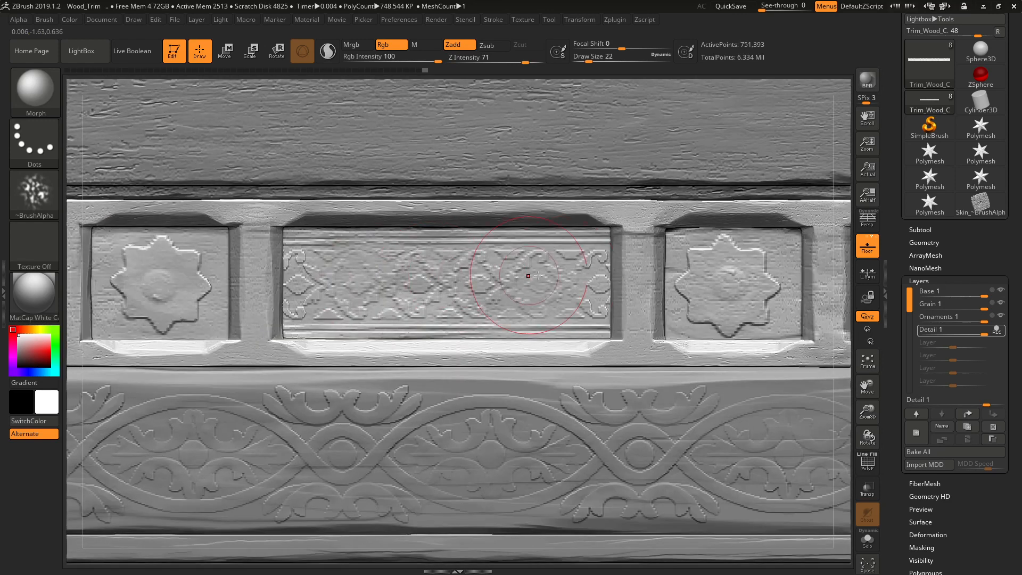
key([)
drag(735, 269, 724, 295)
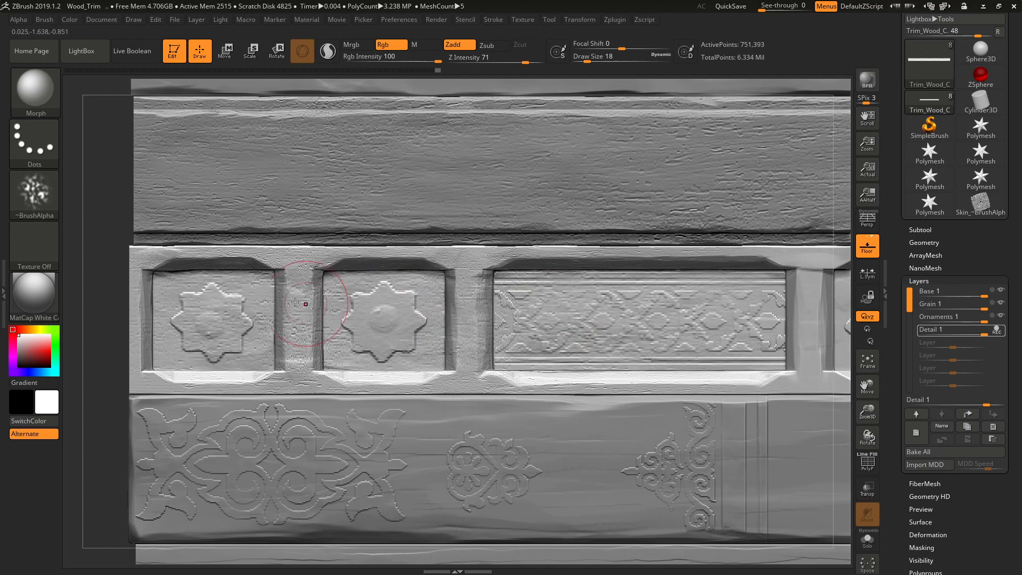
Partly fade the grain along the panelled Trim_Wood_C strip with the Morph brush at draw size 54 and Z Intensity 20
drag(492, 62, 485, 63)
key(s)
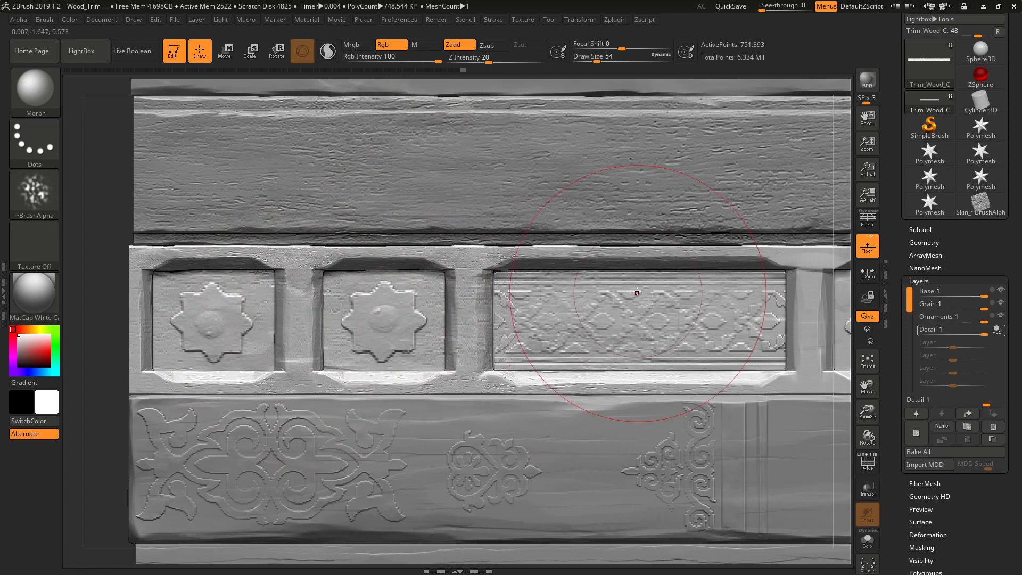
alt+right_drag(805, 287, 463, 303)
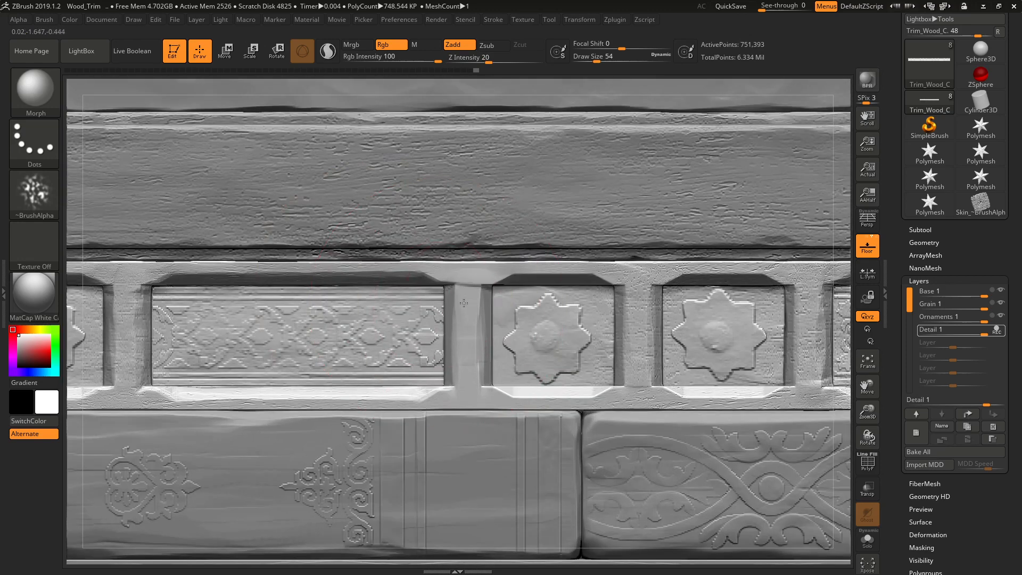
alt+right_drag(658, 289, 332, 269)
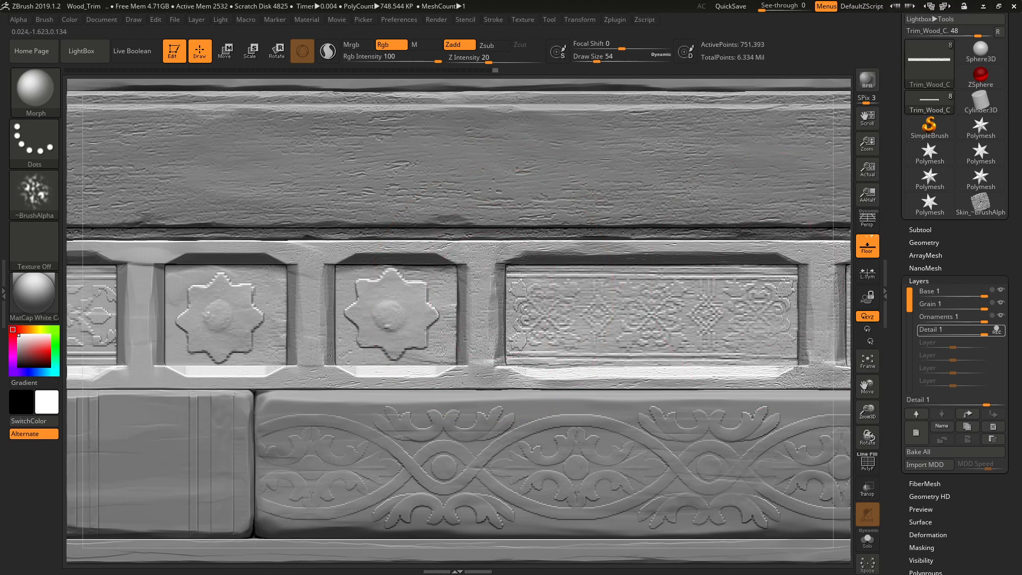
alt+right_drag(579, 266, 404, 319)
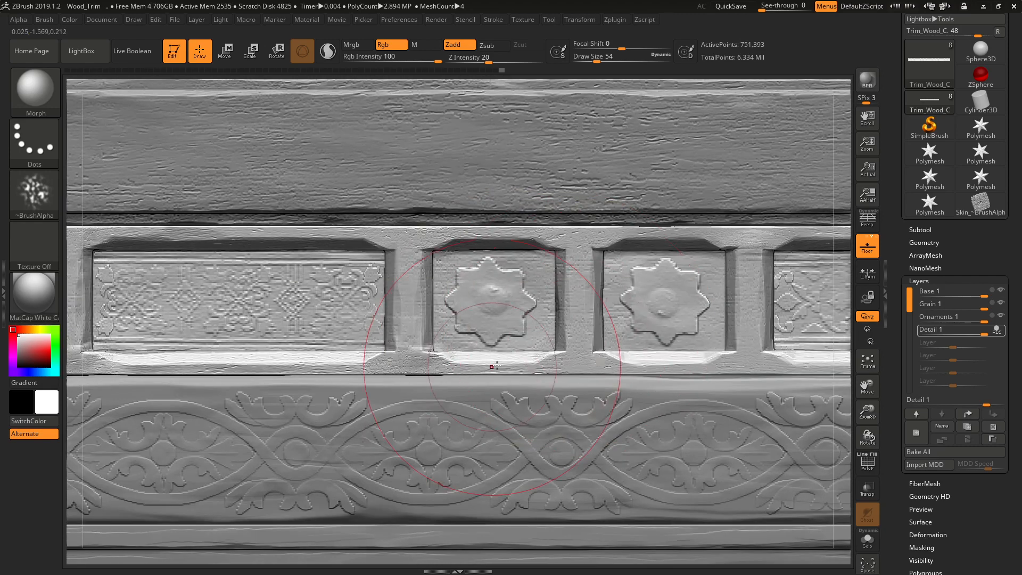
alt+right_drag(607, 298, 347, 322)
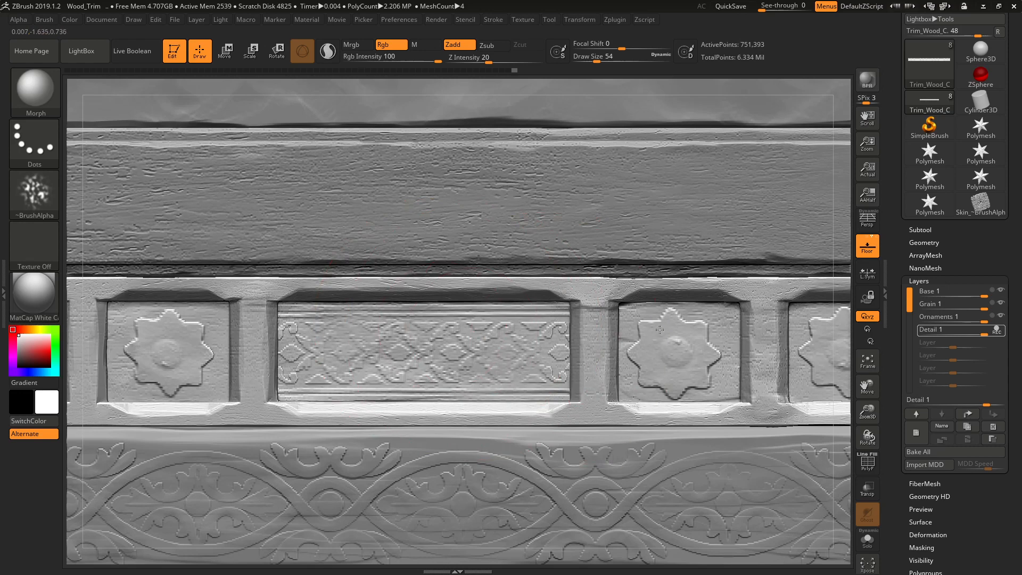
alt+right_drag(752, 183, 479, 250)
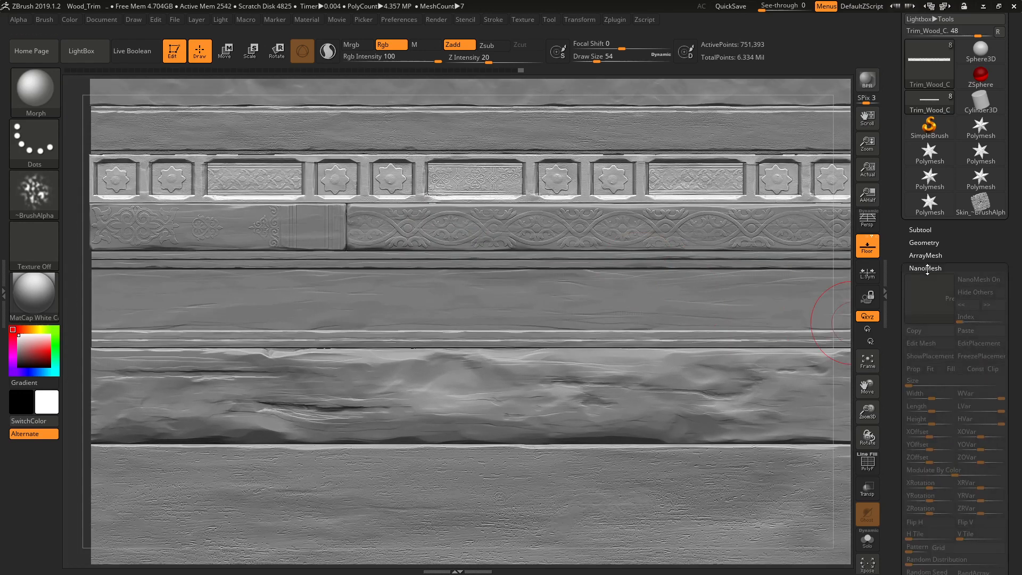
Make the carved strip Trim_Wood_D the active subtool and collapse the subtool list
click(920, 281)
click(920, 242)
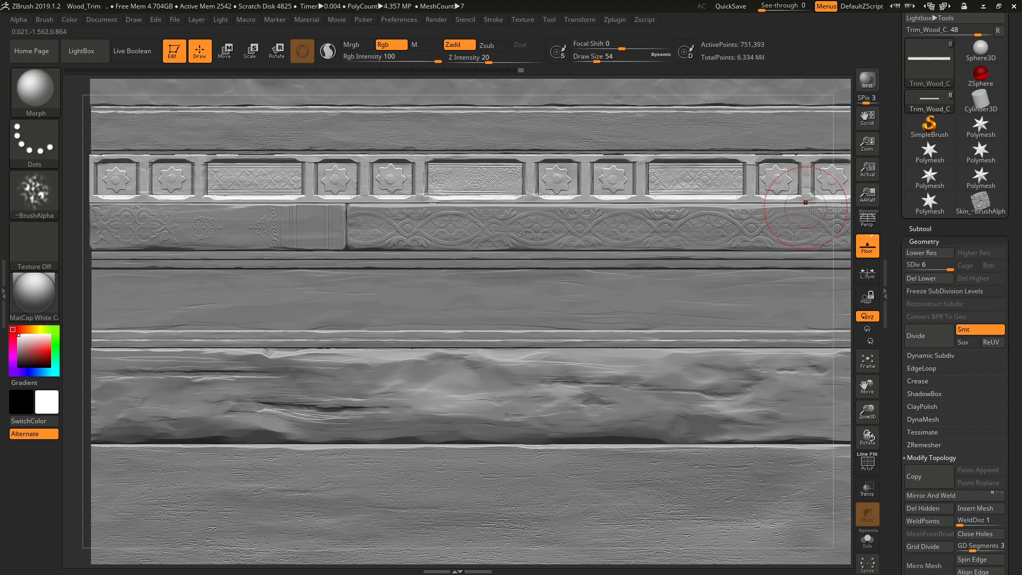
click(919, 228)
click(953, 335)
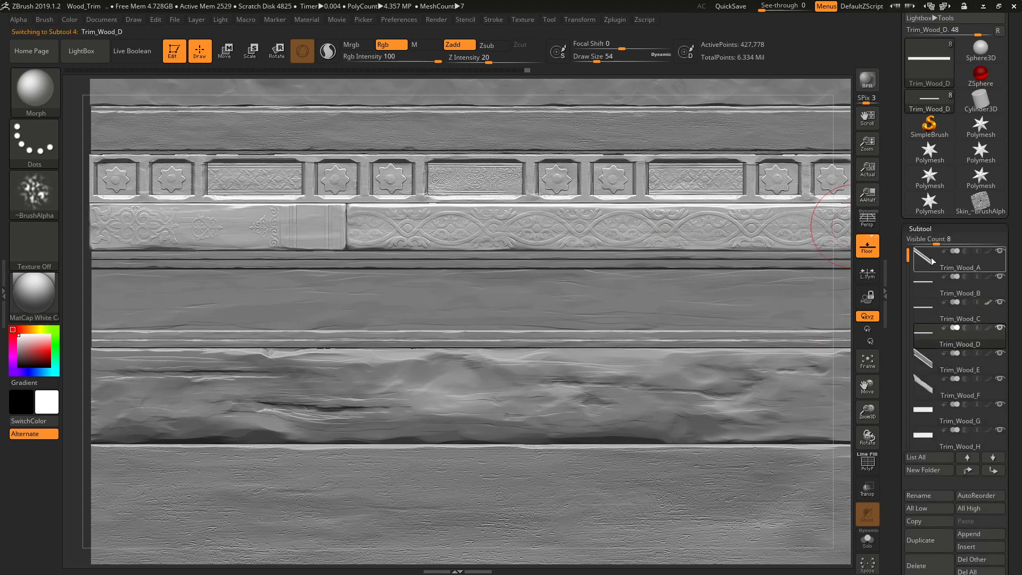
click(920, 230)
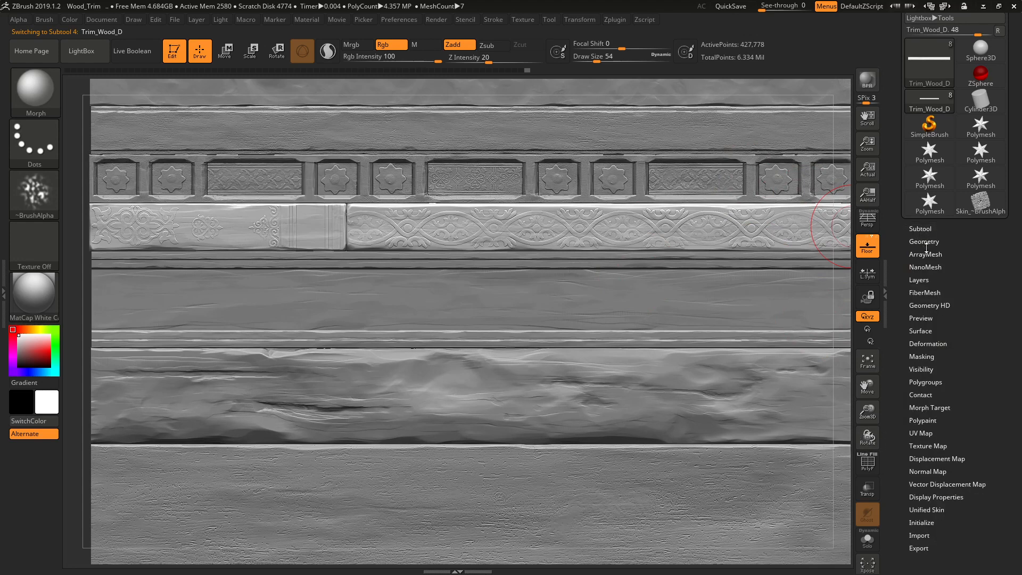
Add a new layer to Trim_Wood_D and name it Detail
click(919, 280)
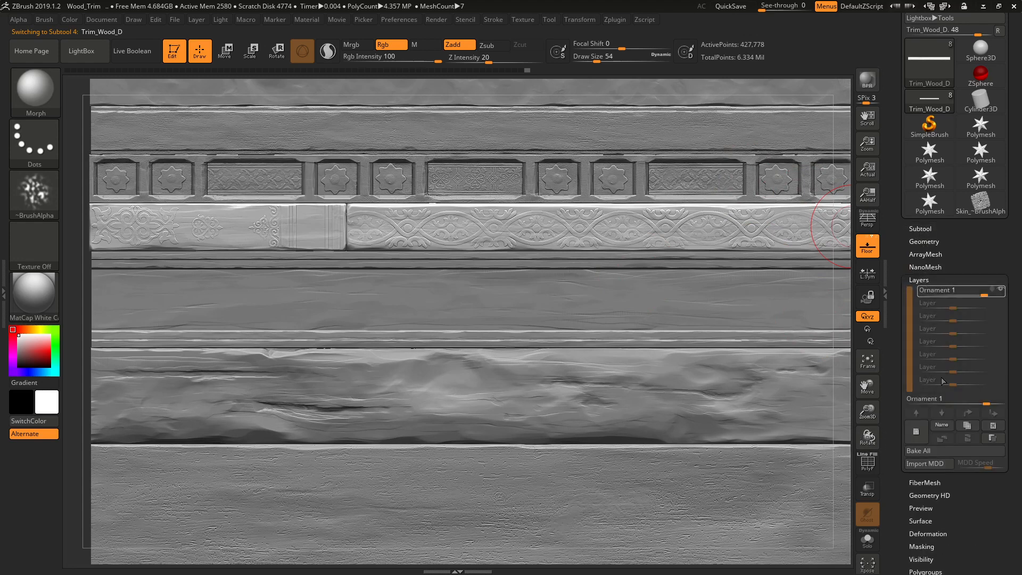
click(916, 435)
click(943, 425)
text(Detail)
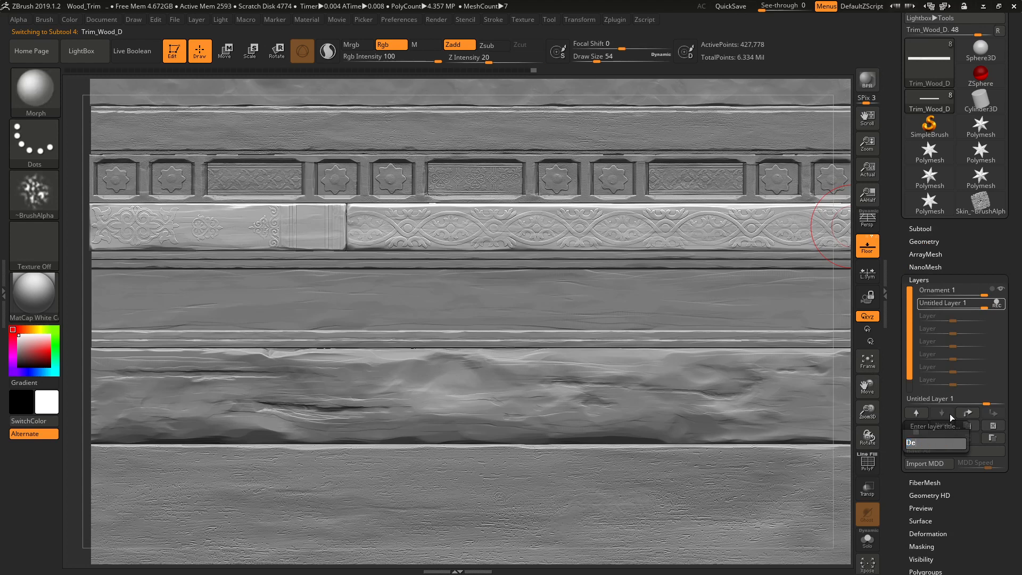
key(Return)
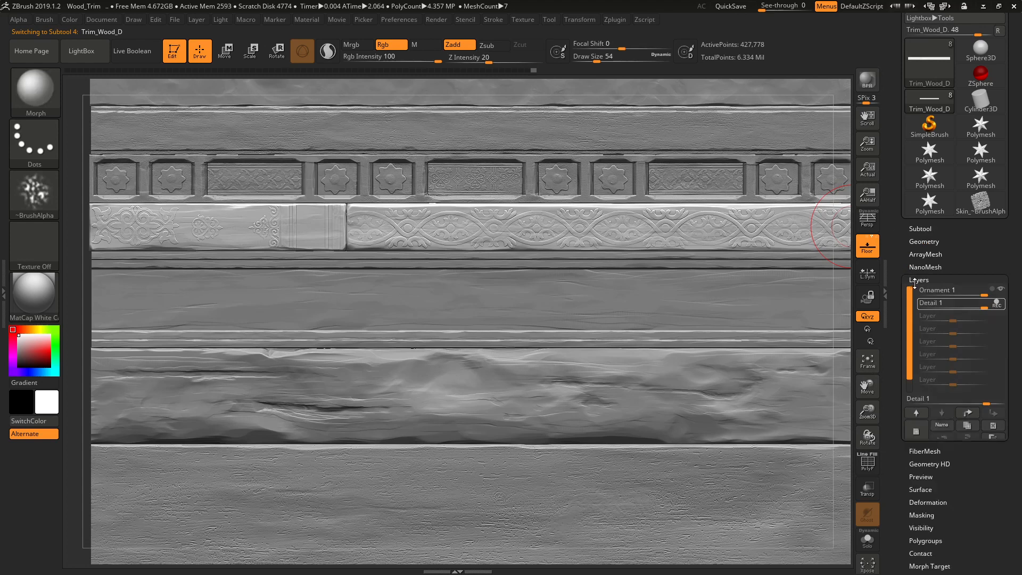
Store a morph target for Trim_Wood_D and reopen its layer settings
click(916, 280)
click(924, 408)
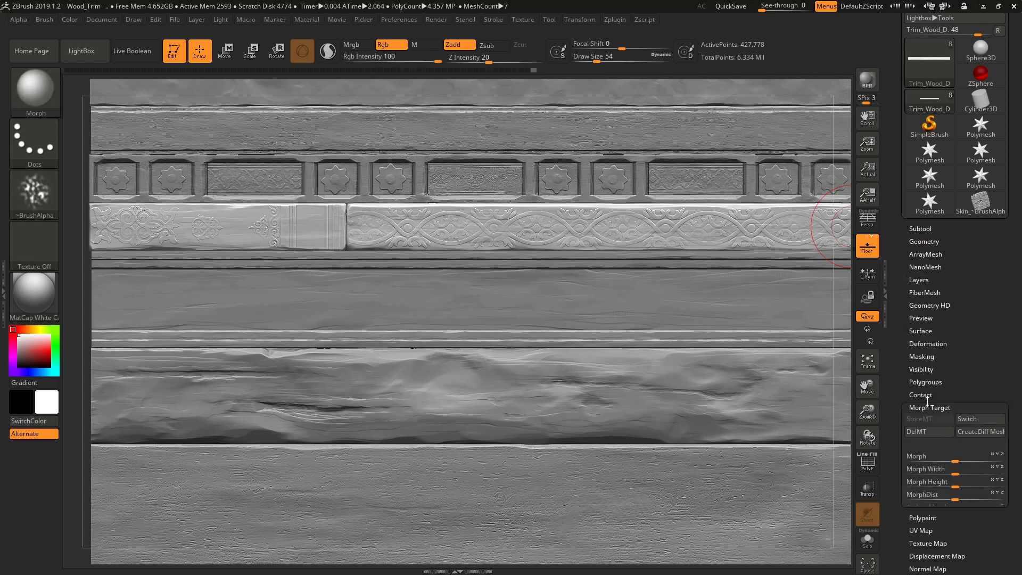
click(929, 419)
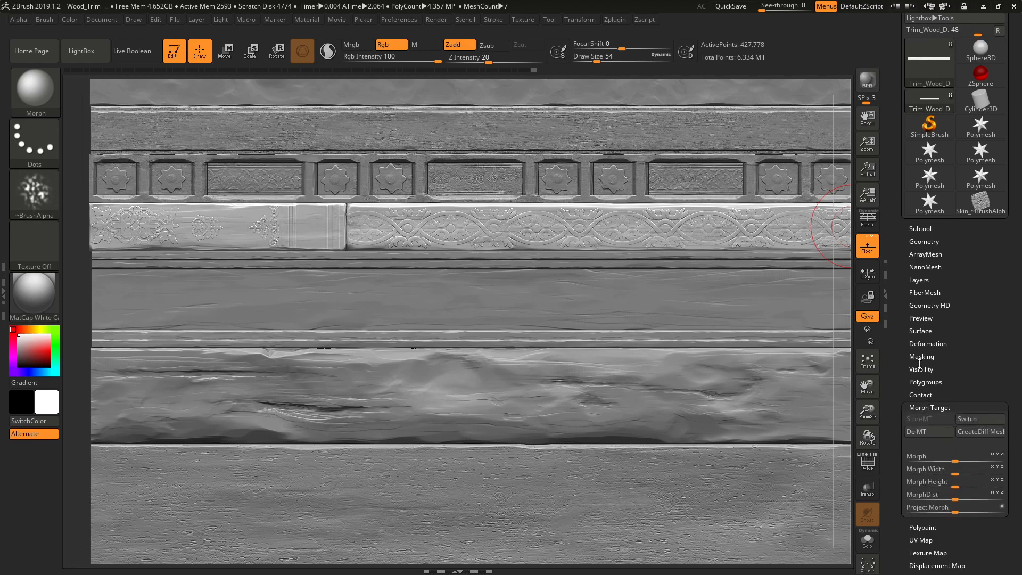
click(925, 242)
click(921, 241)
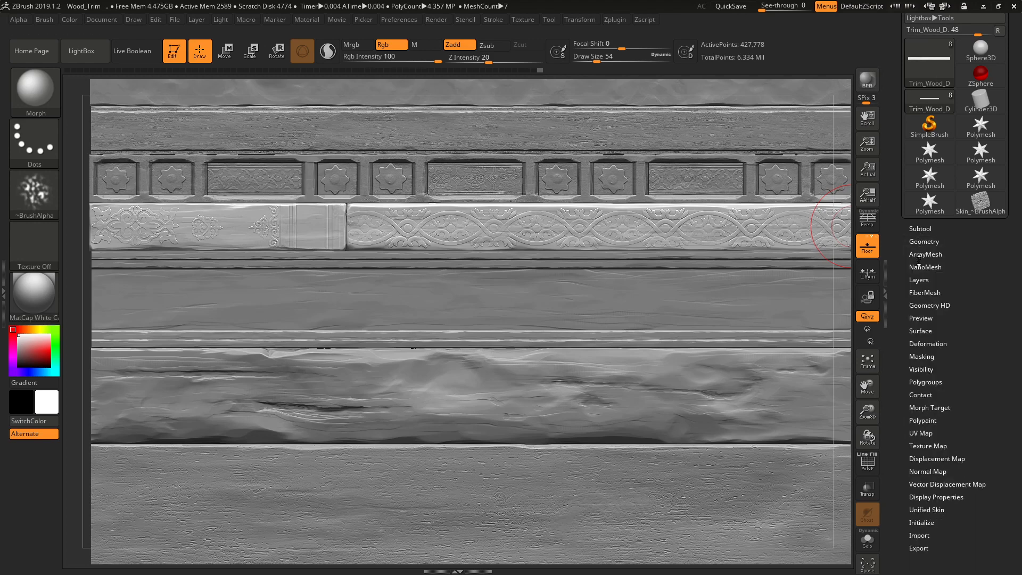
click(918, 279)
Stamp the wood grain alpha across the carved Trim_Wood_D strip with the Standard brush at Z Intensity 5, undoing an unwanted stamp
ctrl+right_drag(555, 228, 504, 267)
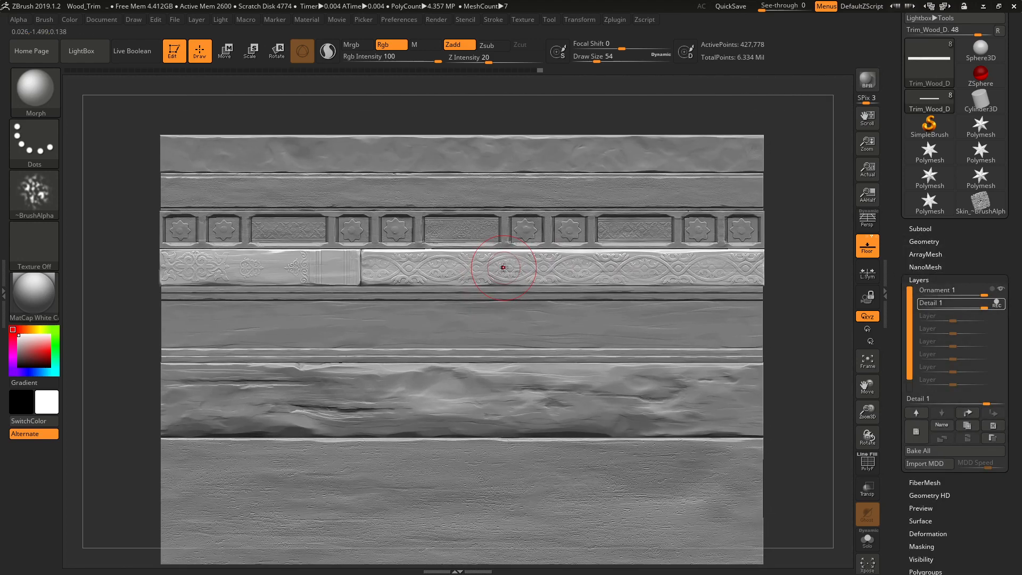
key(b)
key(s)
key(t)
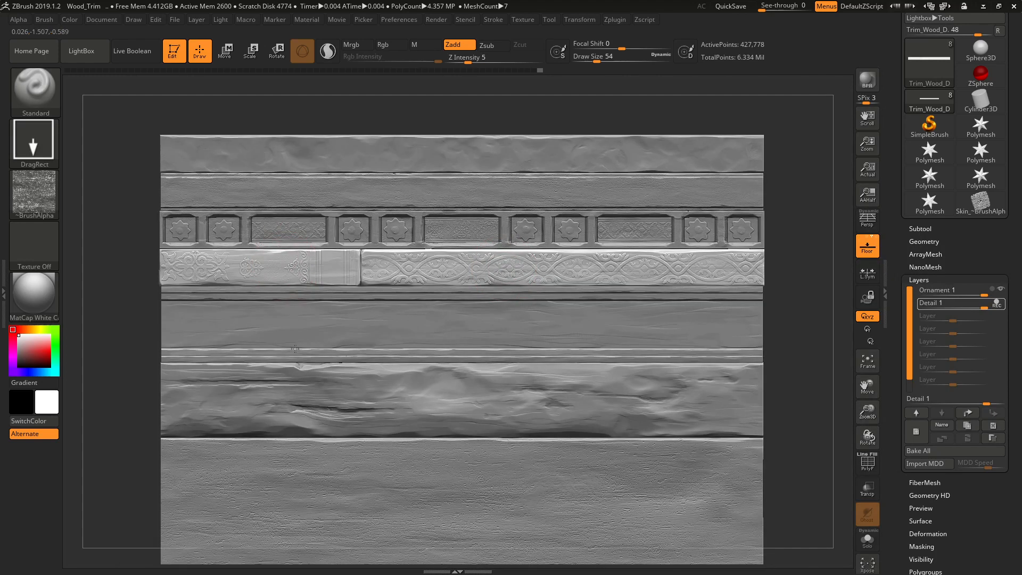
key(ctrl+z)
drag(271, 270, 267, 341)
drag(280, 385, 280, 384)
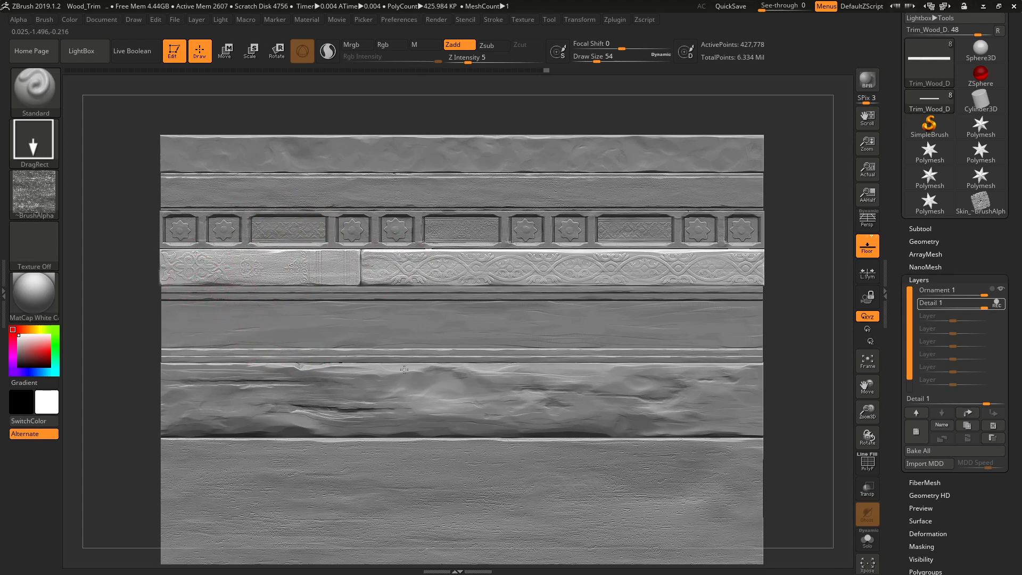
drag(404, 364, 404, 363)
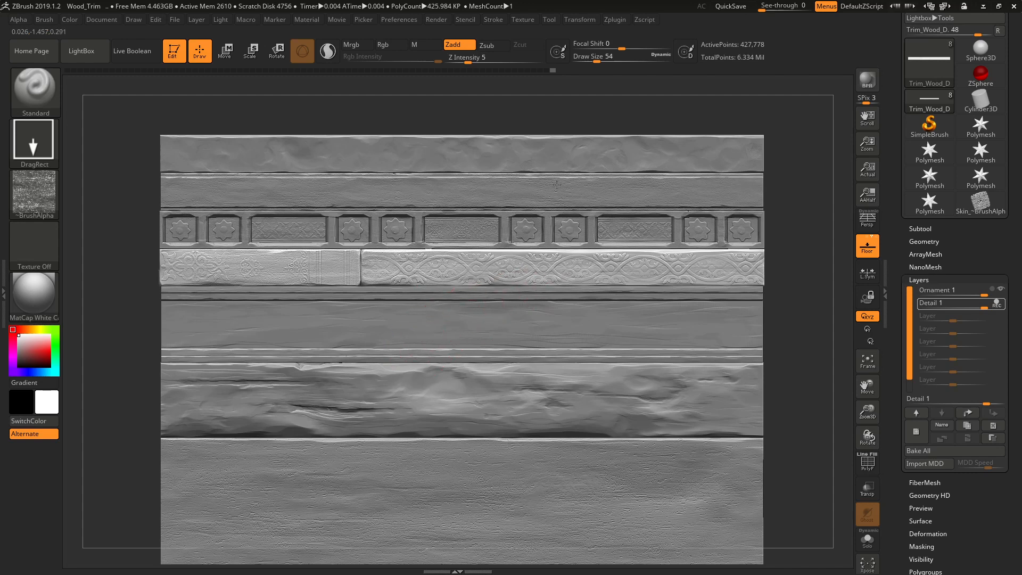
click(671, 367)
Fade the stamped grain in patches along Trim_Wood_D with the Morph brush at Draw Size 62
key(b)
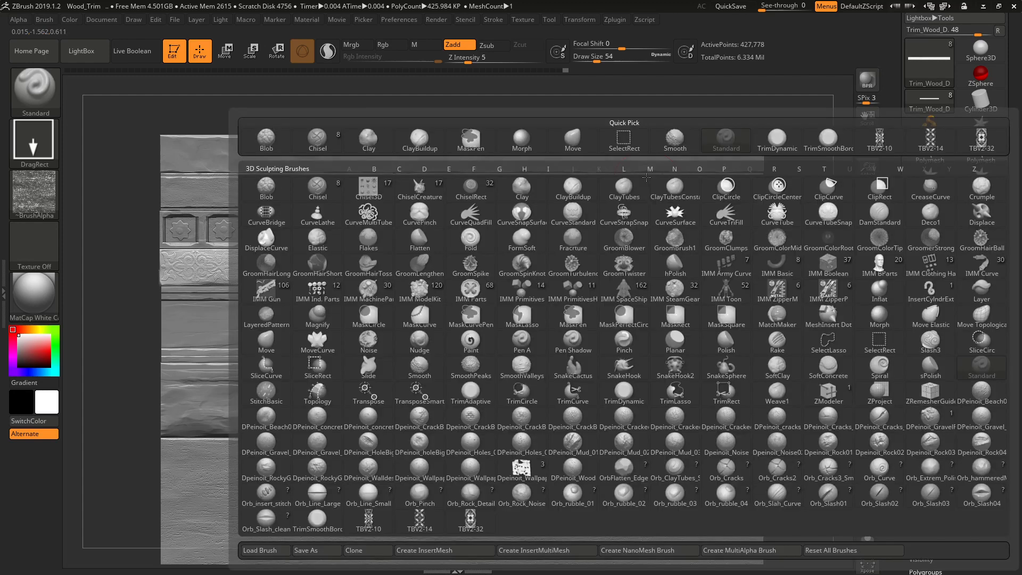
key(m)
key(o)
key(])
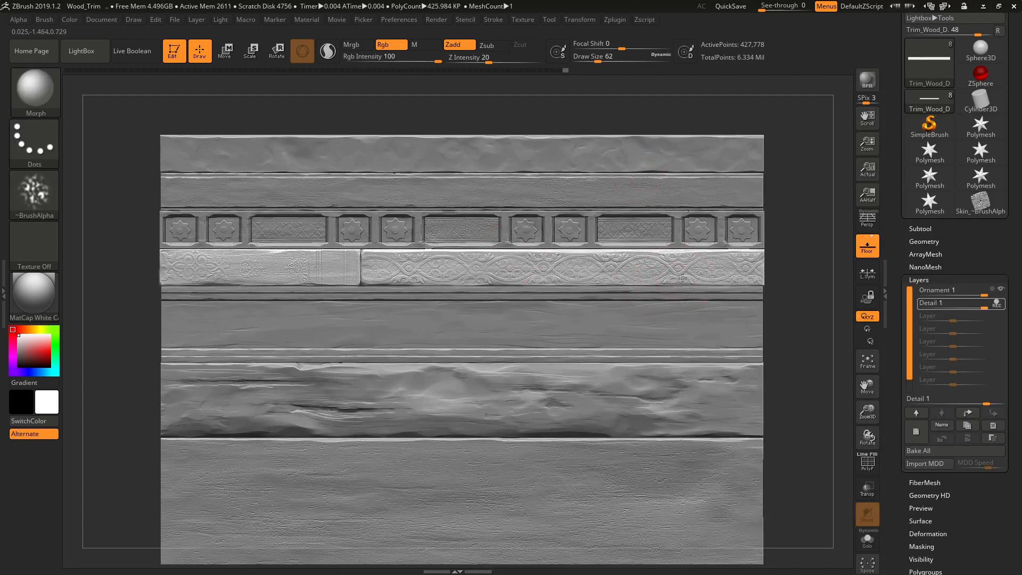
mouse_move(685, 267)
mouse_down()
mouse_move(725, 269)
mouse_move(645, 253)
mouse_up()
mouse_move(580, 279)
mouse_down()
mouse_move(331, 256)
mouse_move(358, 256)
mouse_move(251, 264)
mouse_move(292, 269)
mouse_move(314, 256)
mouse_up()
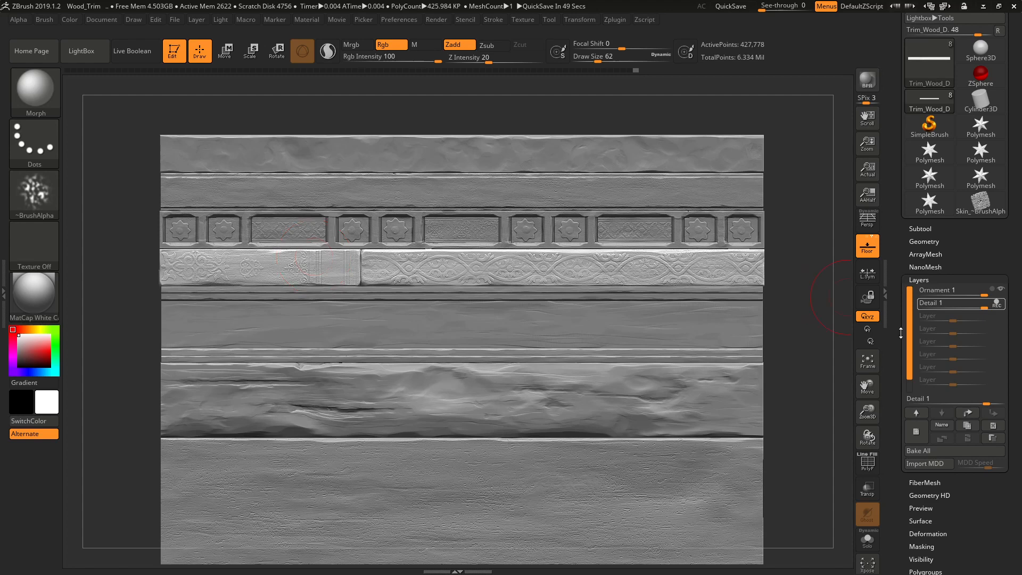
Make the plain strip Trim_Wood_E the active subtool and collapse the subtool list
click(920, 230)
click(925, 358)
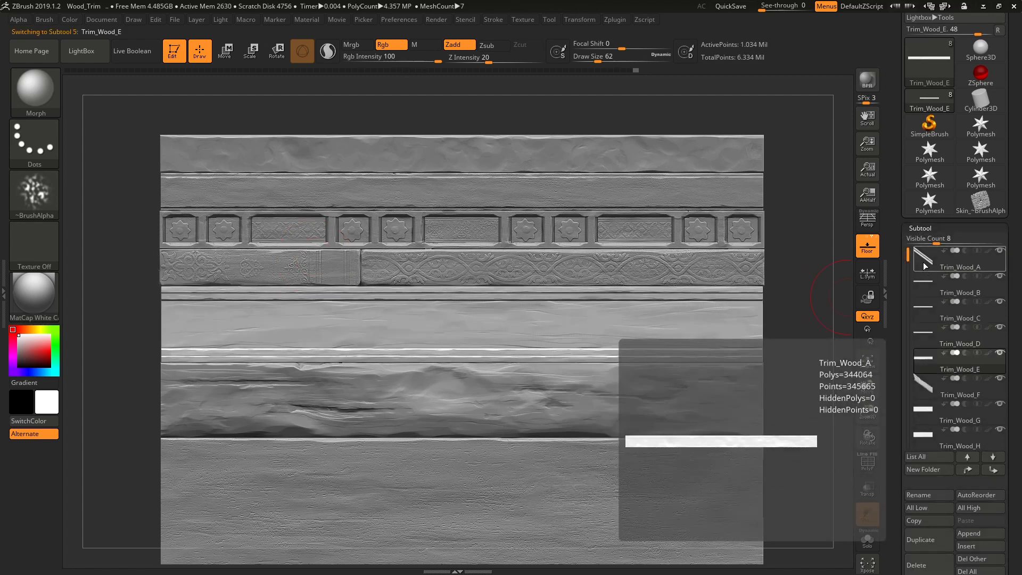
click(920, 228)
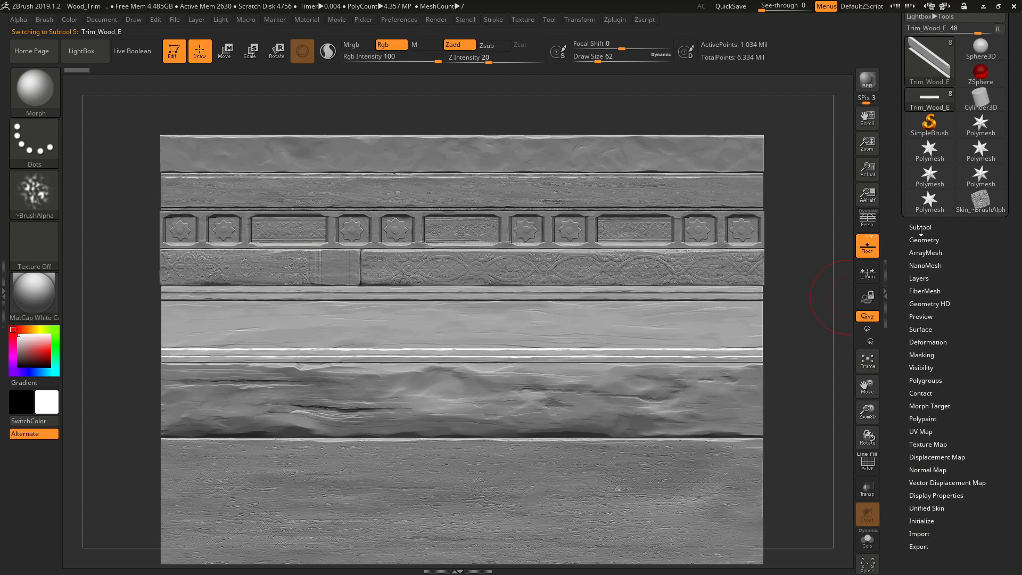
Add a new layer to Trim_Wood_E above Grain and name it Detail
click(919, 278)
click(919, 430)
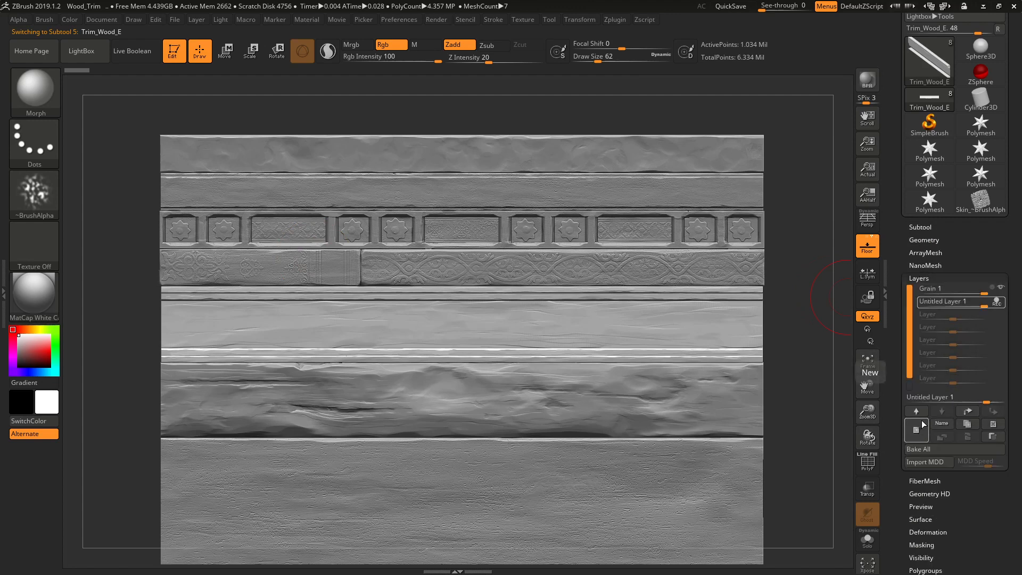
click(939, 424)
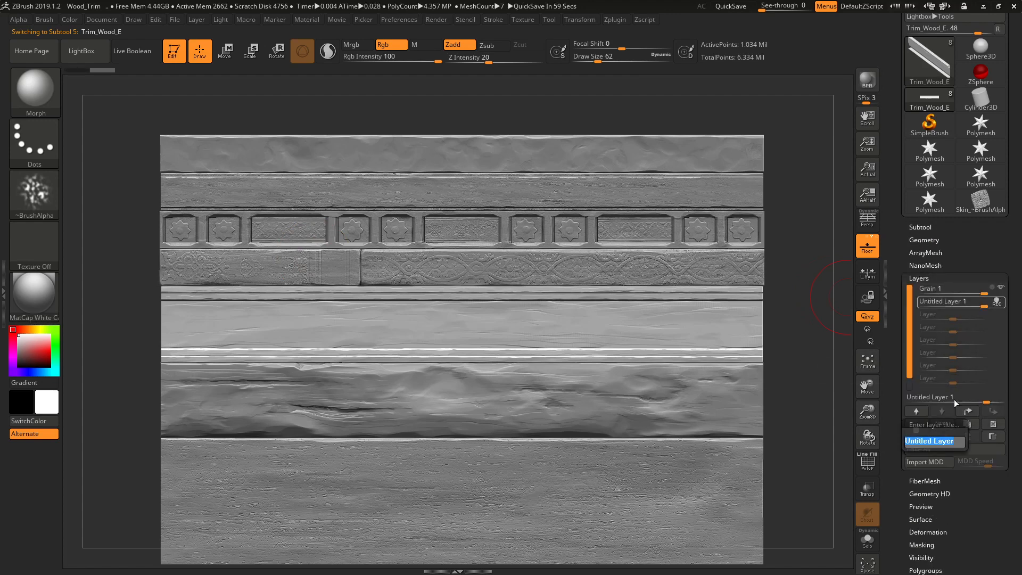
text(Detail)
key(Return)
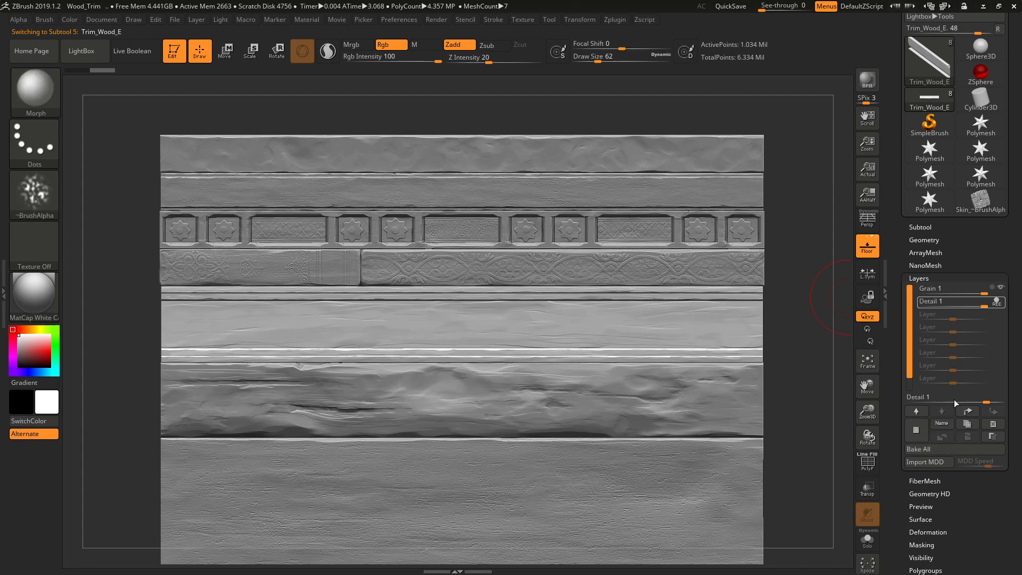
Close the layer settings and store a morph target for Trim_Wood_E
click(921, 279)
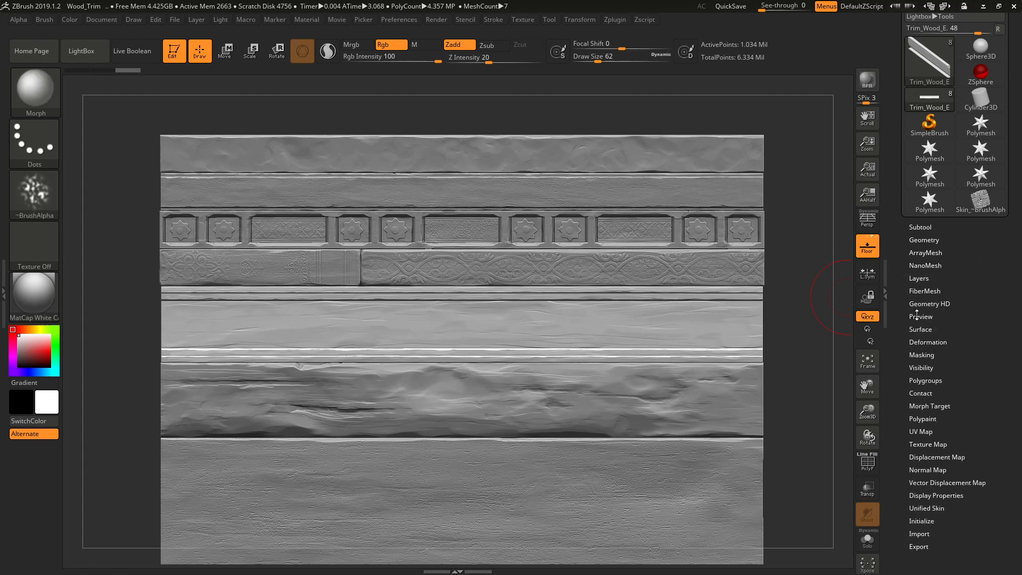
click(922, 404)
click(919, 420)
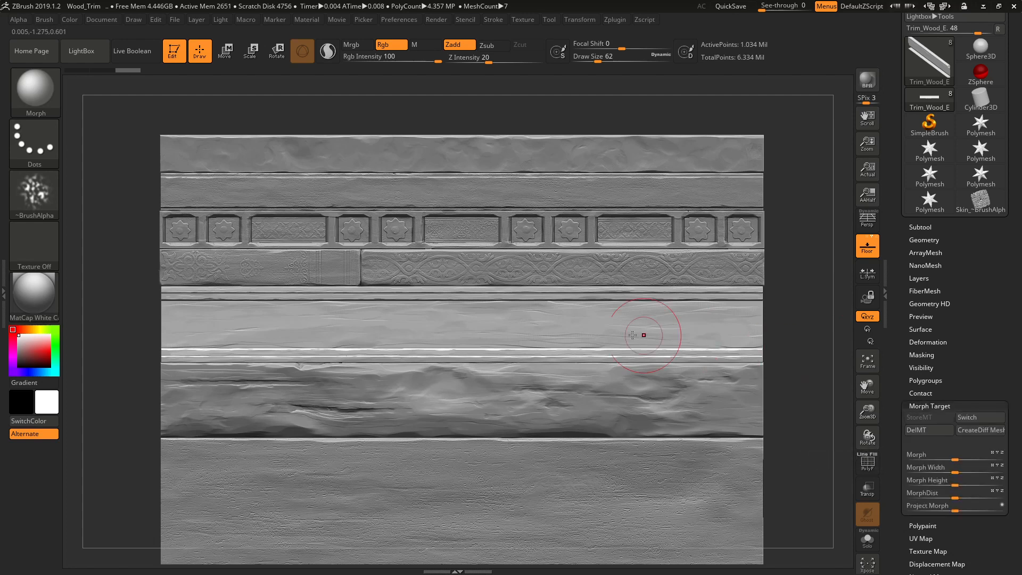
Stamp the wood grain alpha along Trim_Wood_E with the Standard brush at Z Intensity 5
key(b)
key(t)
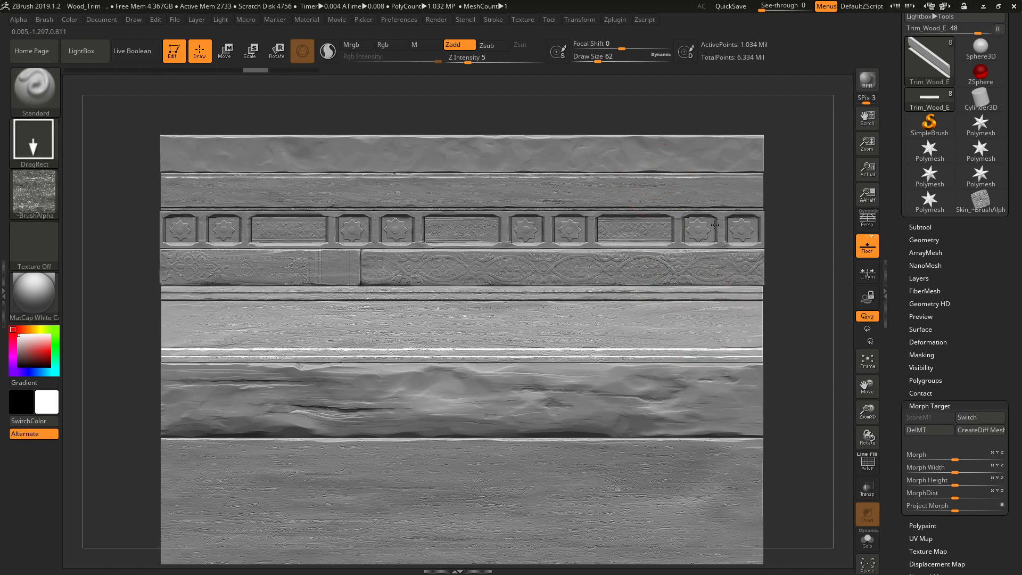
key(ctrl+shift+z)
Brush back parts of the new grain on Trim_Wood_E with the Morph brush at Z Intensity 20
key(b)
key(m)
key(o)
mouse_move(523, 333)
mouse_down()
mouse_move(573, 335)
mouse_move(614, 320)
mouse_move(507, 319)
mouse_up()
mouse_move(394, 316)
mouse_down()
mouse_move(399, 341)
mouse_move(351, 322)
mouse_up()
drag(362, 394, 413, 333)
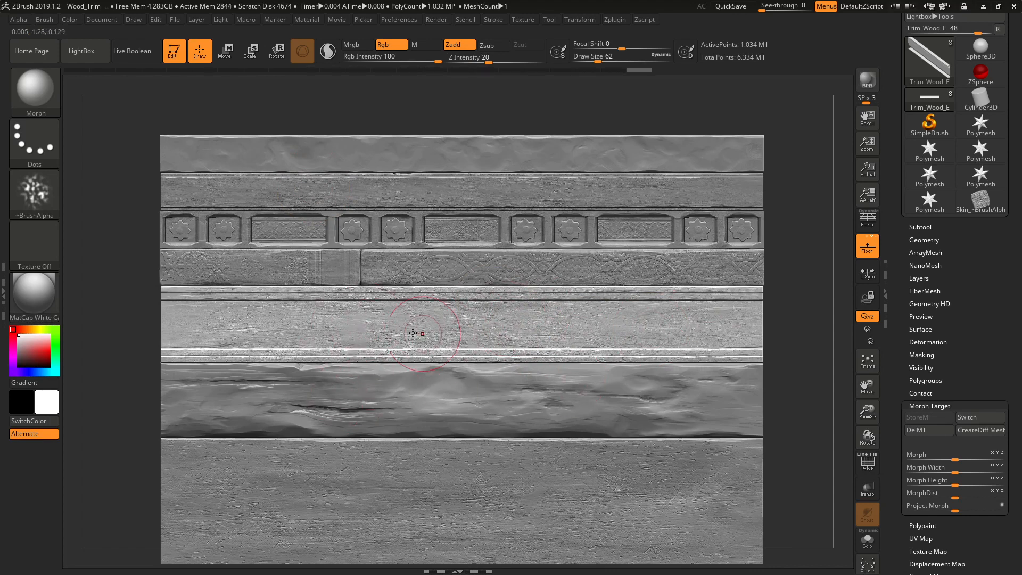
drag(346, 309, 266, 355)
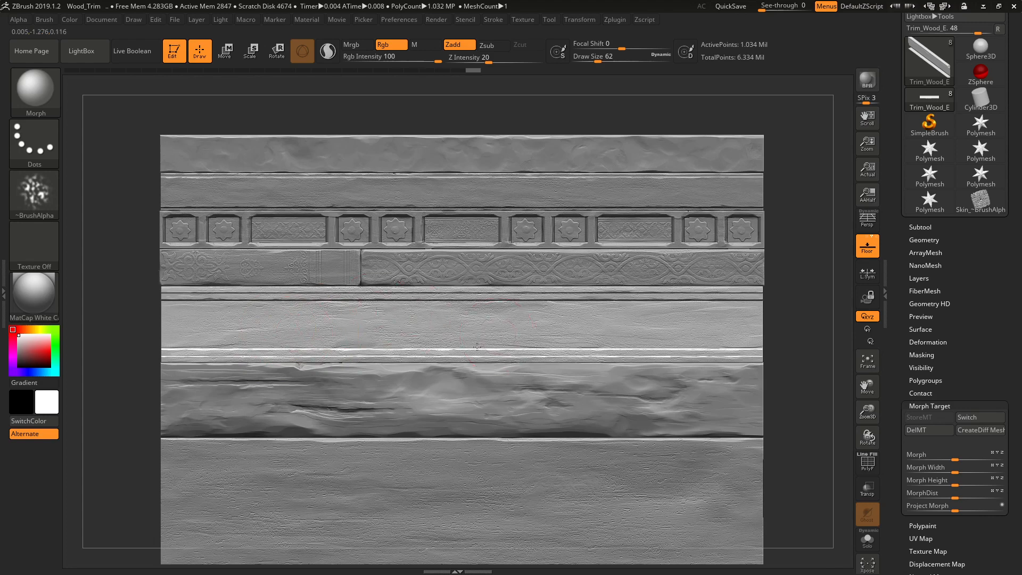
Make the ornamented tile and plank row Trim_Wood_H the active subtool and collapse the subtool list
alt+right_drag(486, 326, 440, 185)
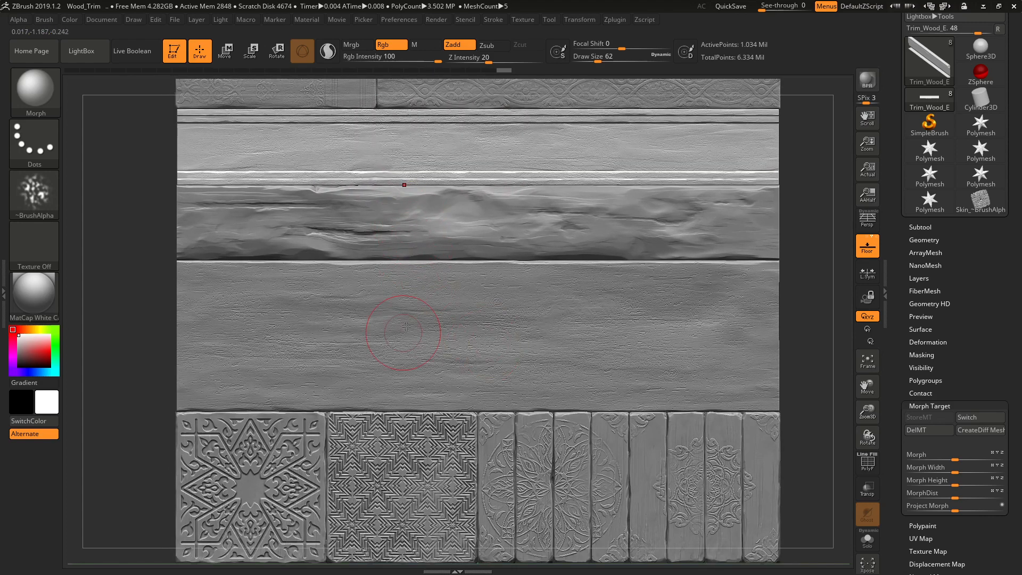
alt+right_drag(410, 371, 418, 265)
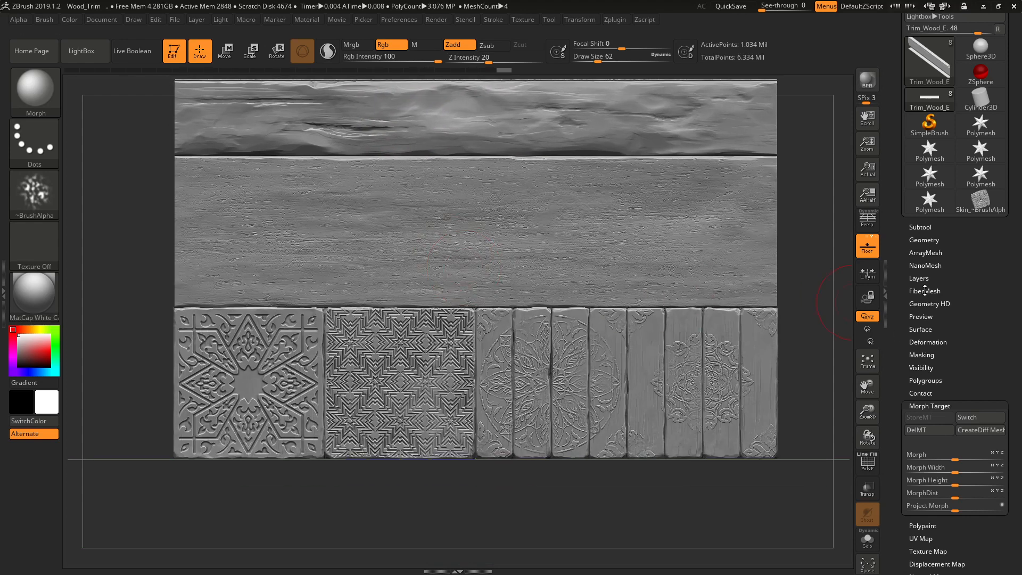
click(919, 242)
click(920, 228)
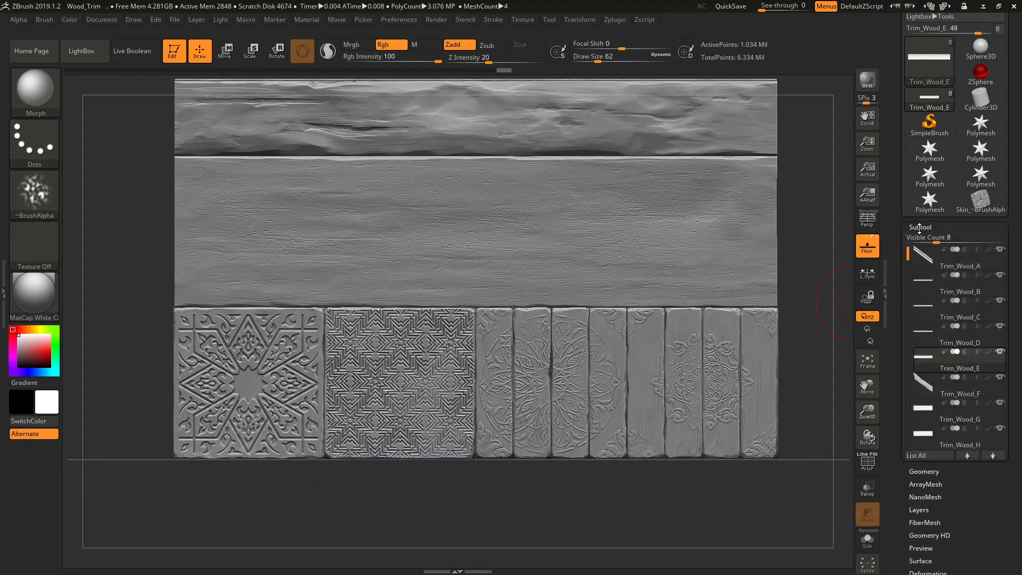
click(924, 435)
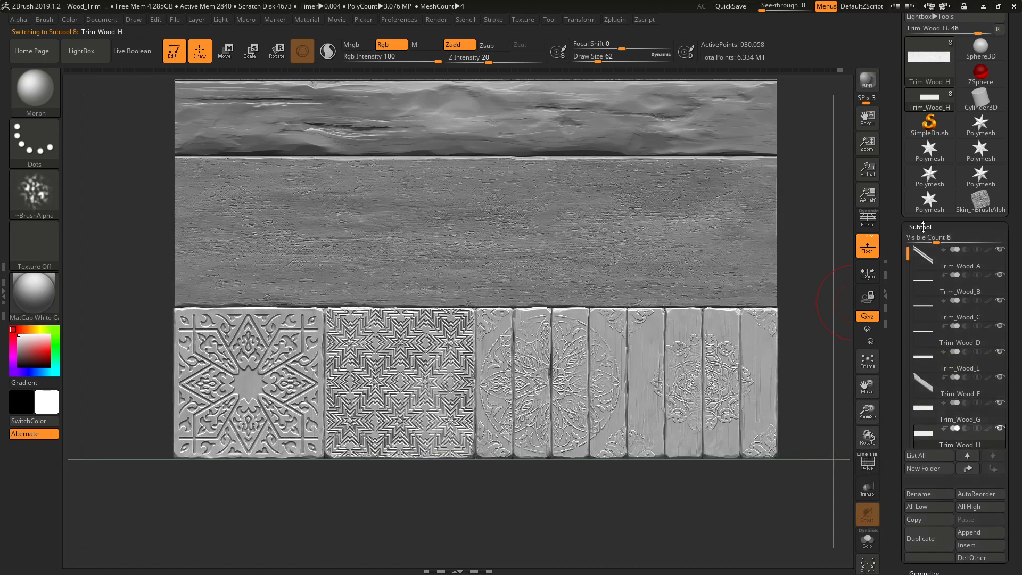
click(920, 228)
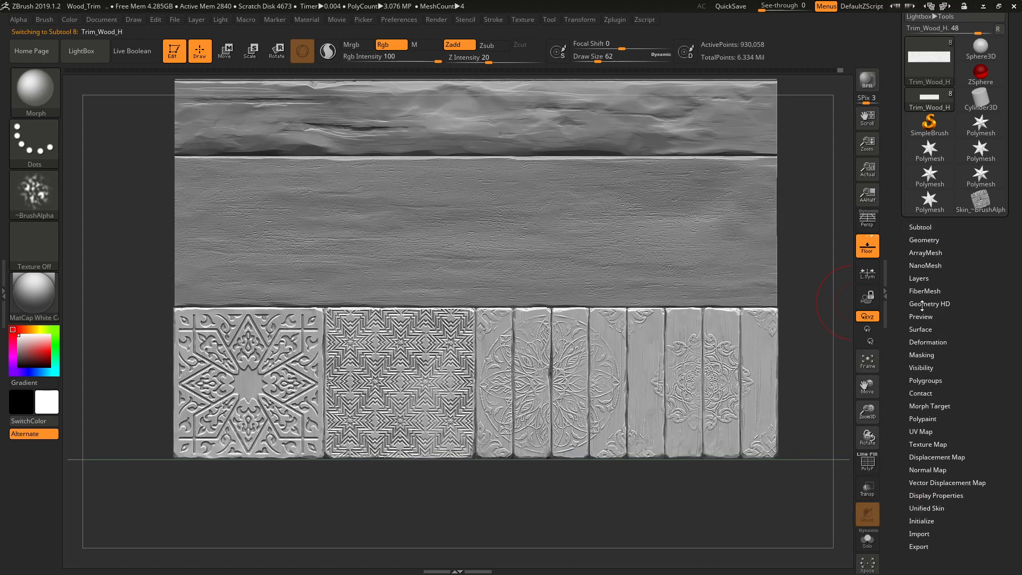
Store a morph target for Trim_Wood_H and close the morph target settings
click(921, 380)
click(920, 381)
click(920, 406)
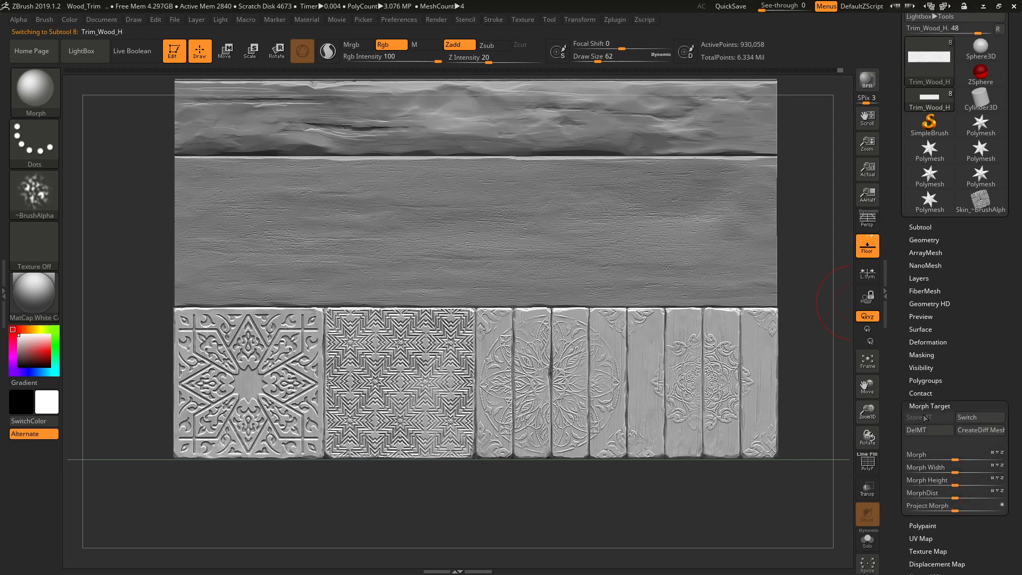
click(921, 407)
Add a new layer to Trim_Wood_H above Ornaments and name it Detail
click(919, 278)
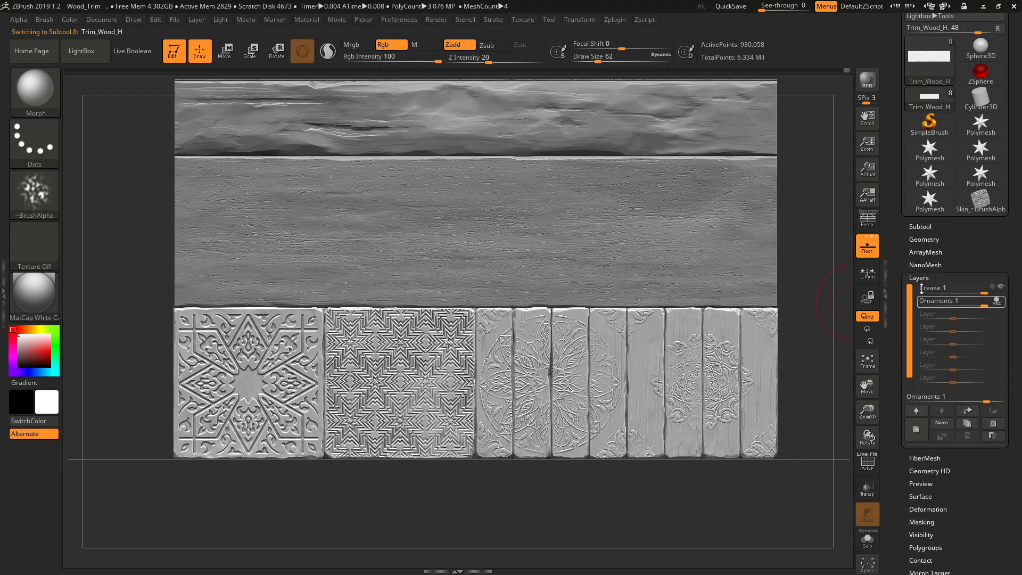
click(916, 429)
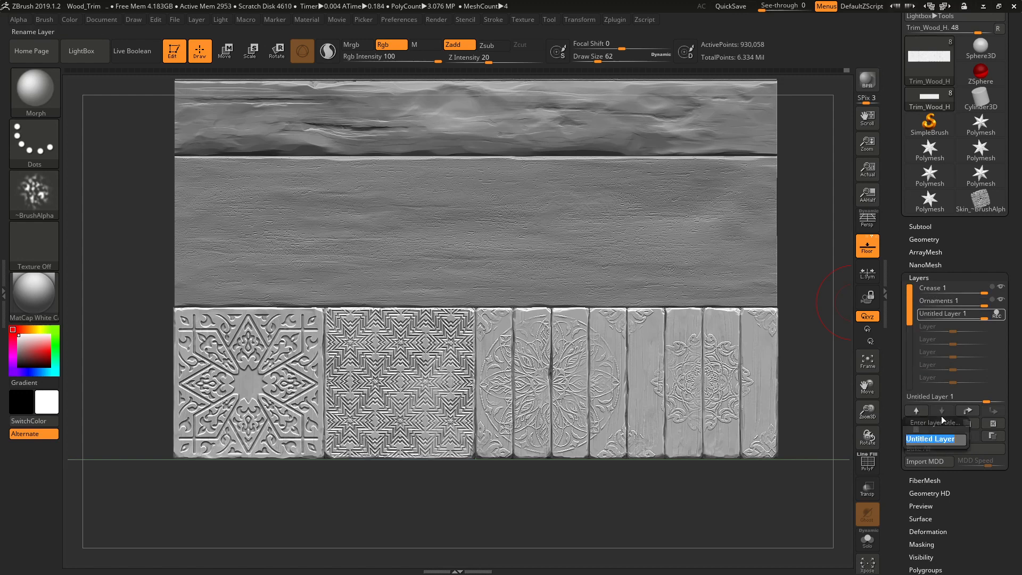
click(941, 419)
text(Detail 1)
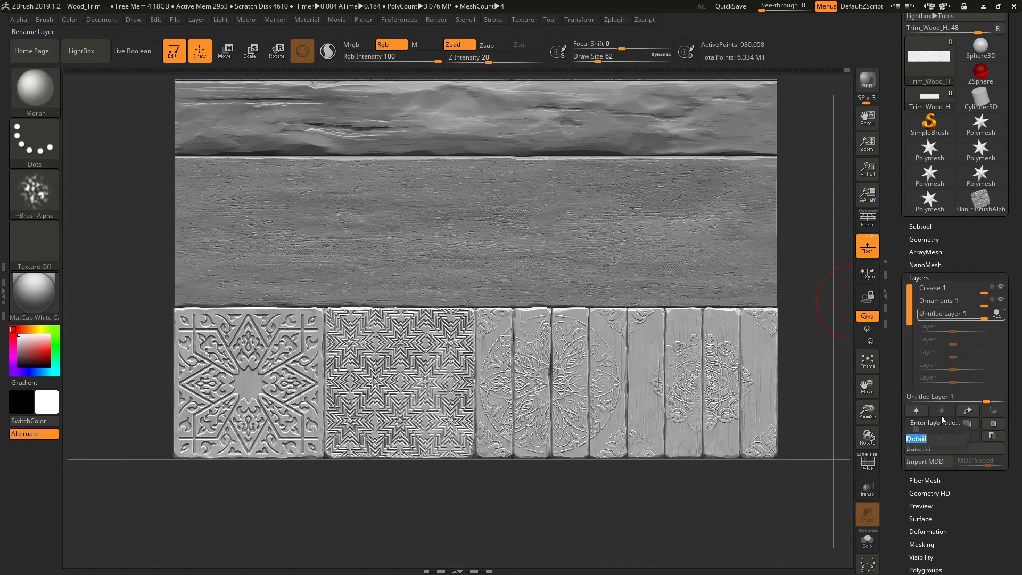
key(Return)
Stamp the wood grain alpha over the carved tiles and vertical planks of Trim_Wood_H with the Standard brush at Z Intensity 5
key(b)
key(s)
key(t)
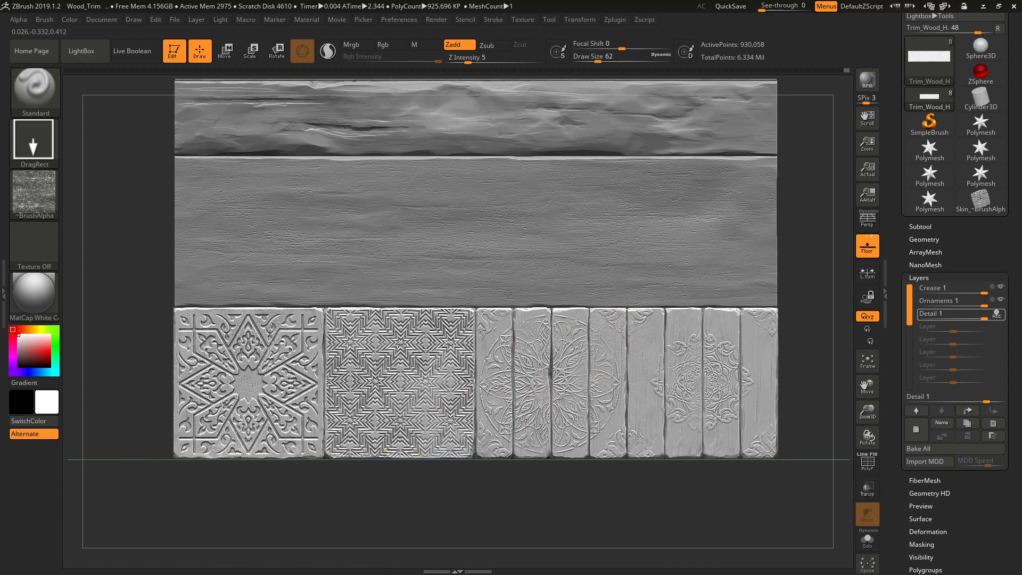
ctrl+right_drag(608, 352, 669, 393)
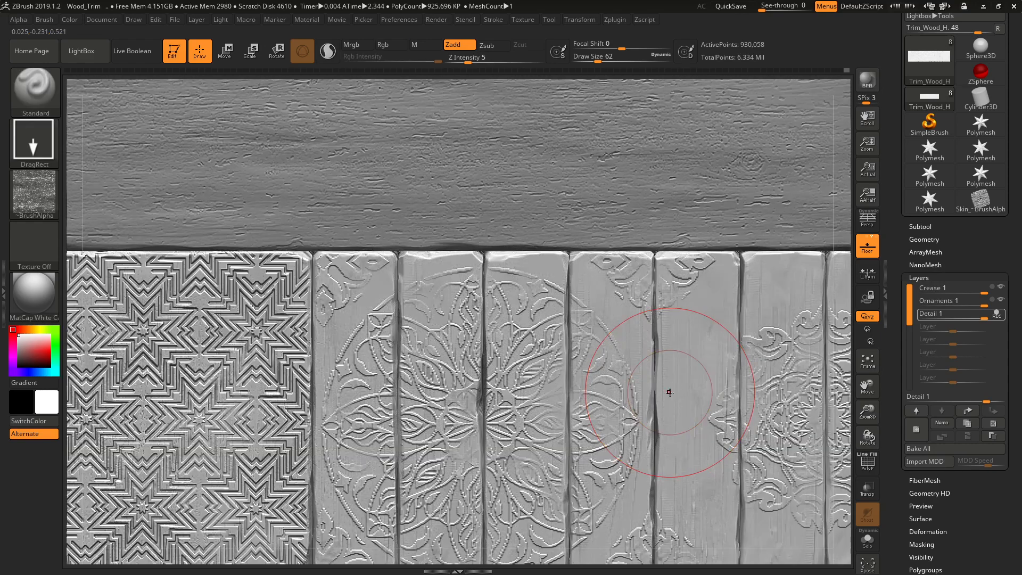
ctrl+right_drag(513, 285, 481, 205)
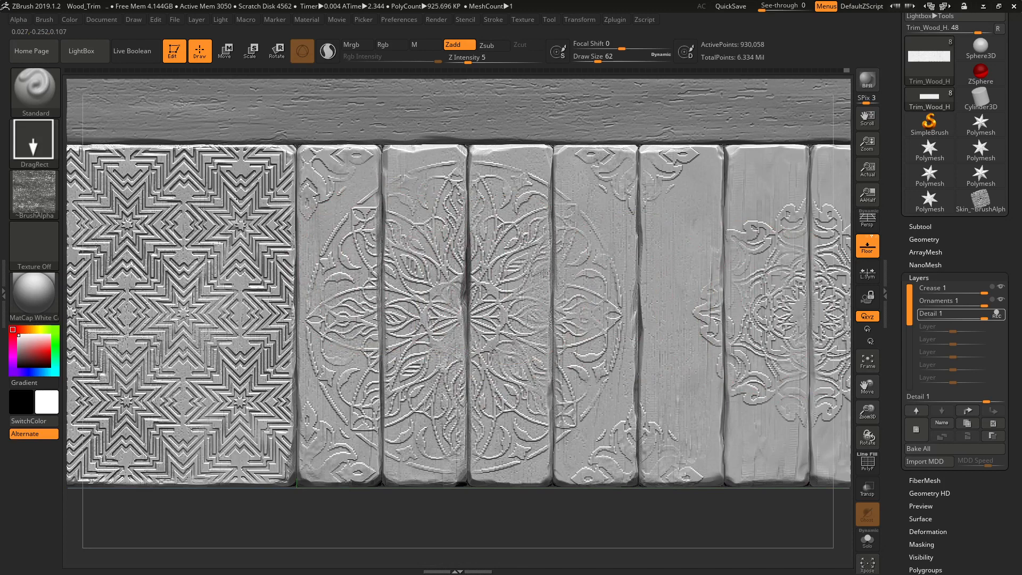
alt+right_drag(531, 277, 217, 251)
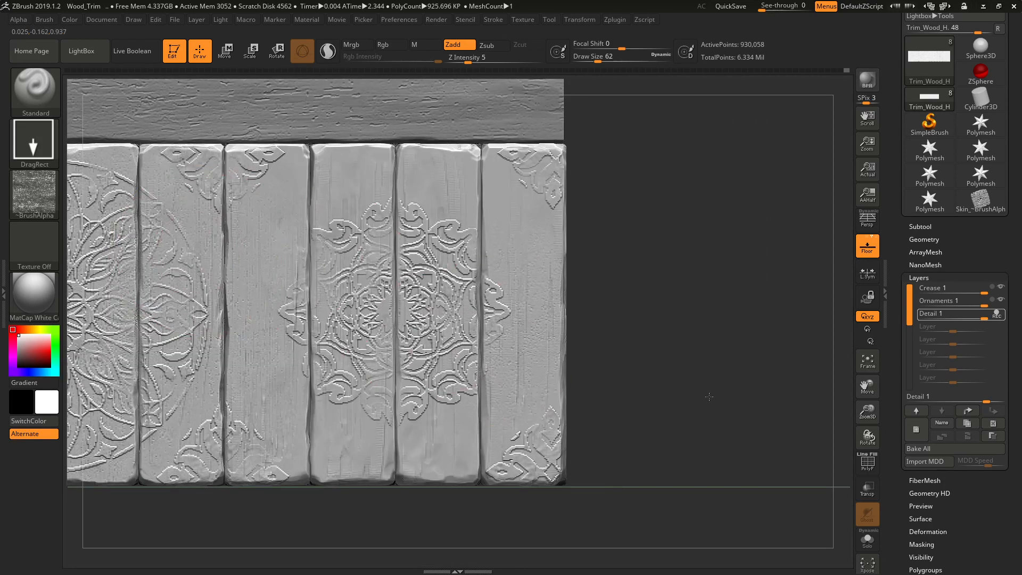
mouse_move(709, 397)
mouse_down()
mouse_move(751, 403)
mouse_move(798, 392)
mouse_move(794, 323)
mouse_move(781, 301)
mouse_up()
ctrl+right_drag(503, 299, 455, 274)
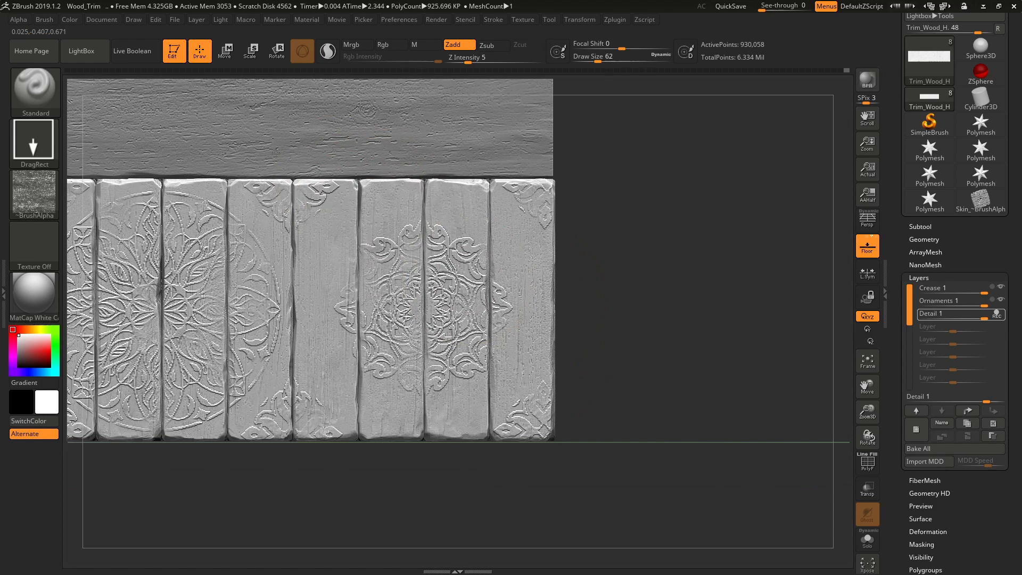
ctrl+right_drag(426, 258, 607, 345)
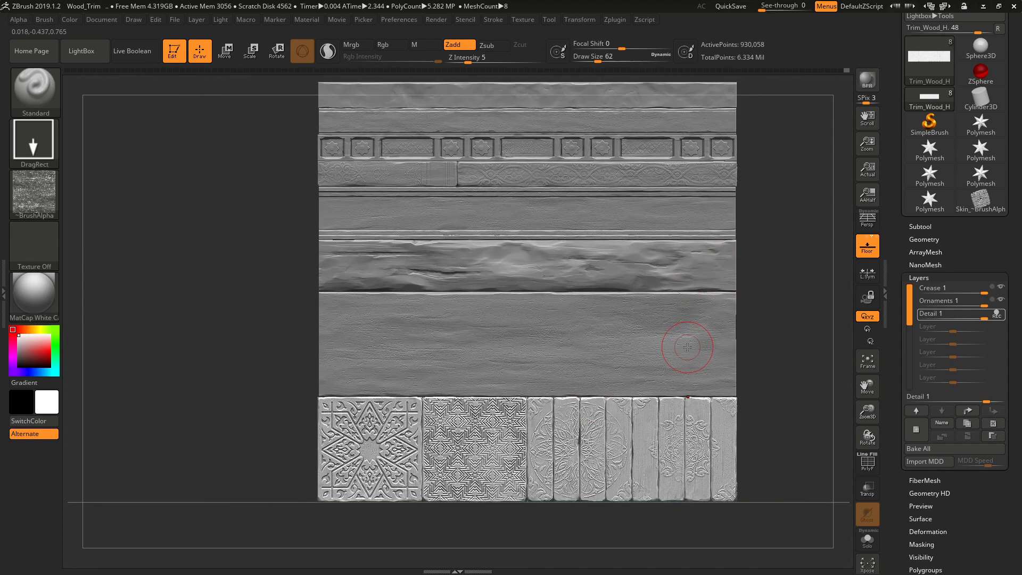
Soften the stamped grain on the Trim_Wood_H tiles with the Morph brush at Draw Size 78
key(b)
key(m)
key(o)
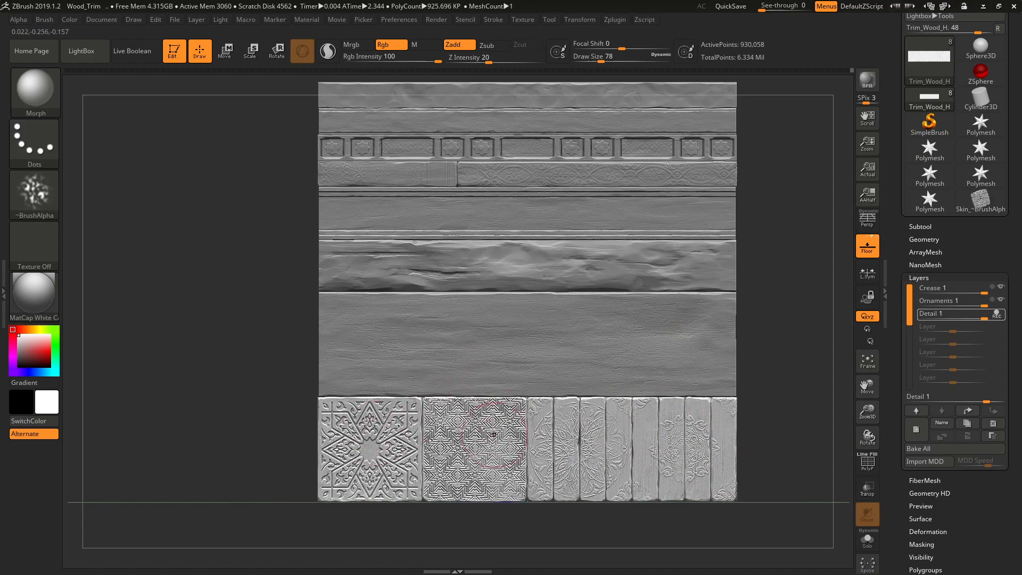
ctrl+right_drag(496, 425, 544, 499)
alt+right_drag(544, 499, 546, 418)
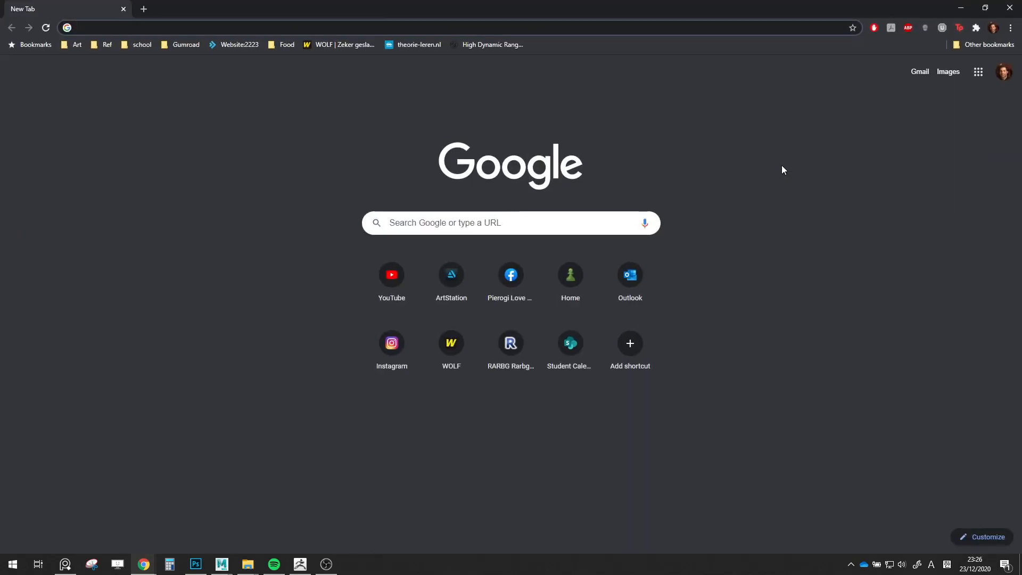
Switch to Chrome, open textures.com and search the site for "wood rough"
text(textures.com)
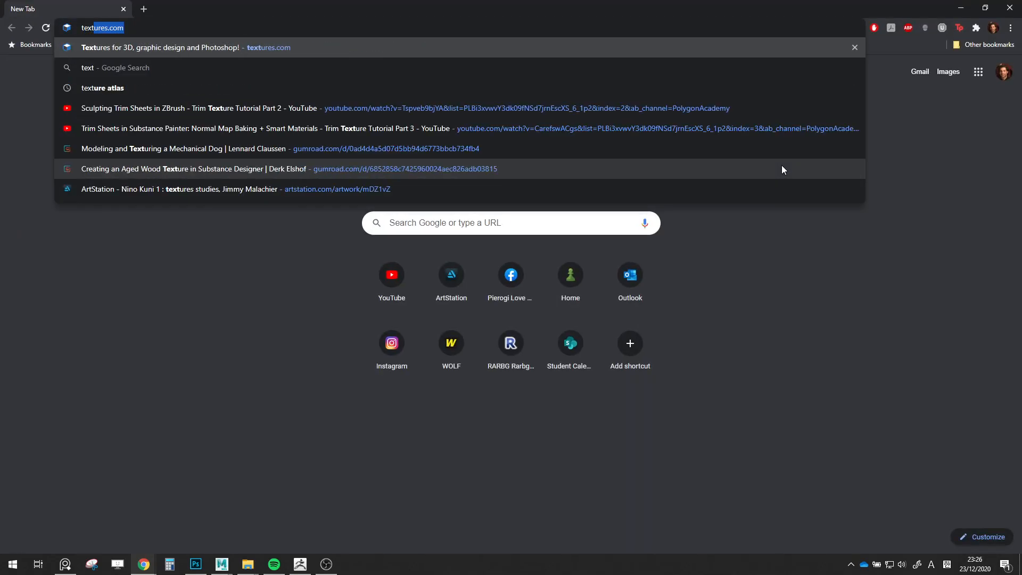
key(Return)
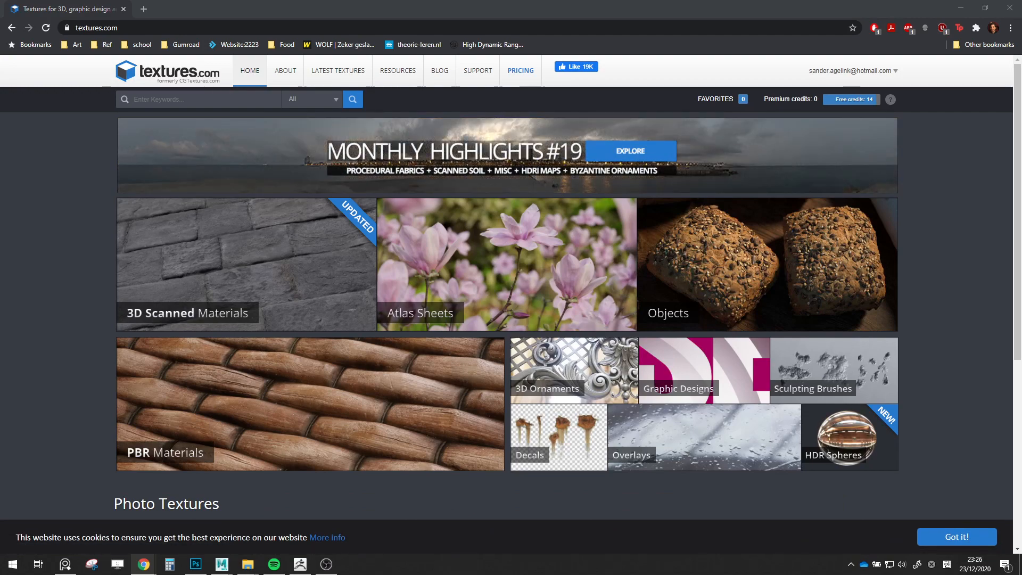
drag(1021, 144, 543, 5)
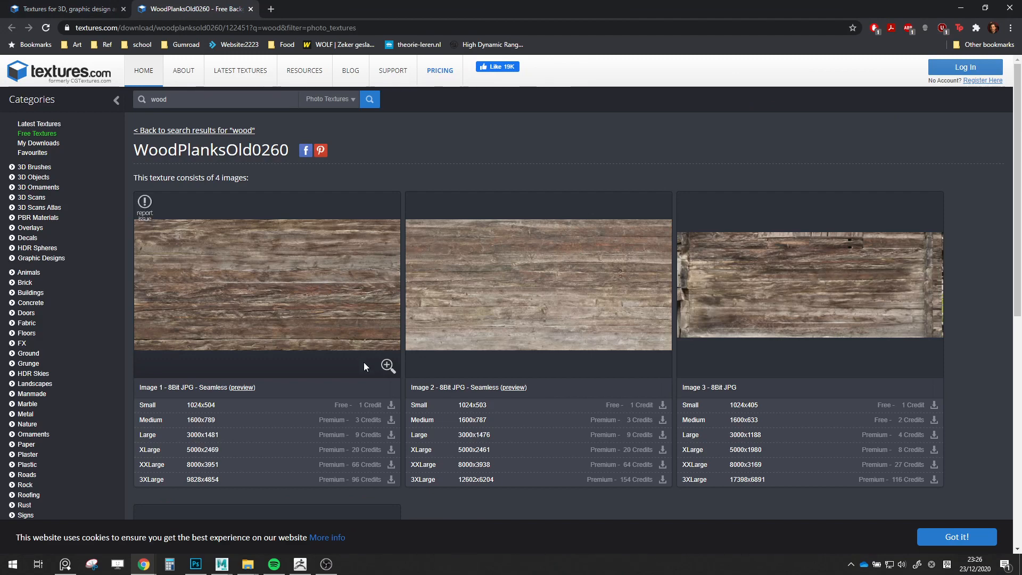
key(ctrl+Tab)
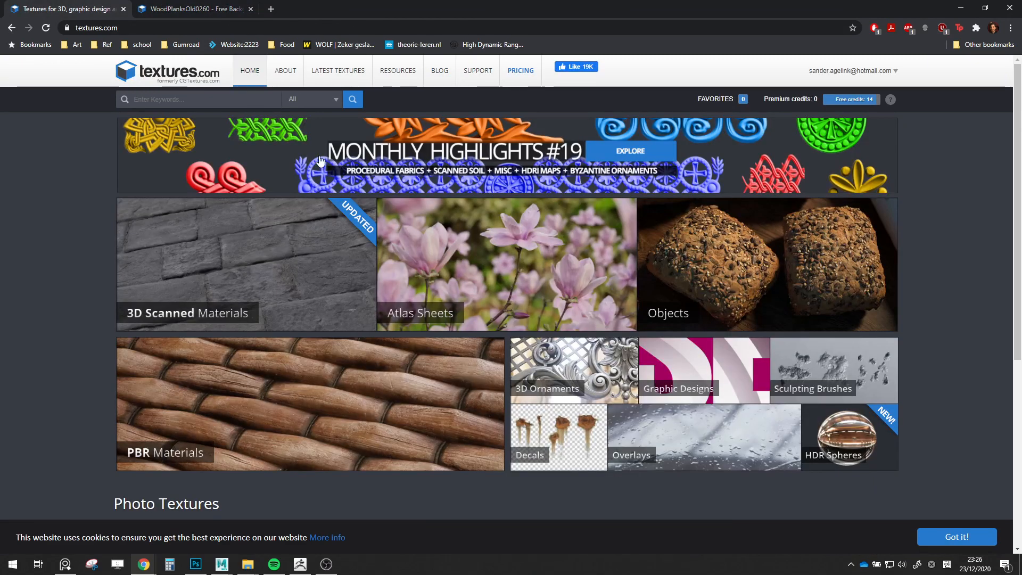
click(229, 98)
text(wood rough)
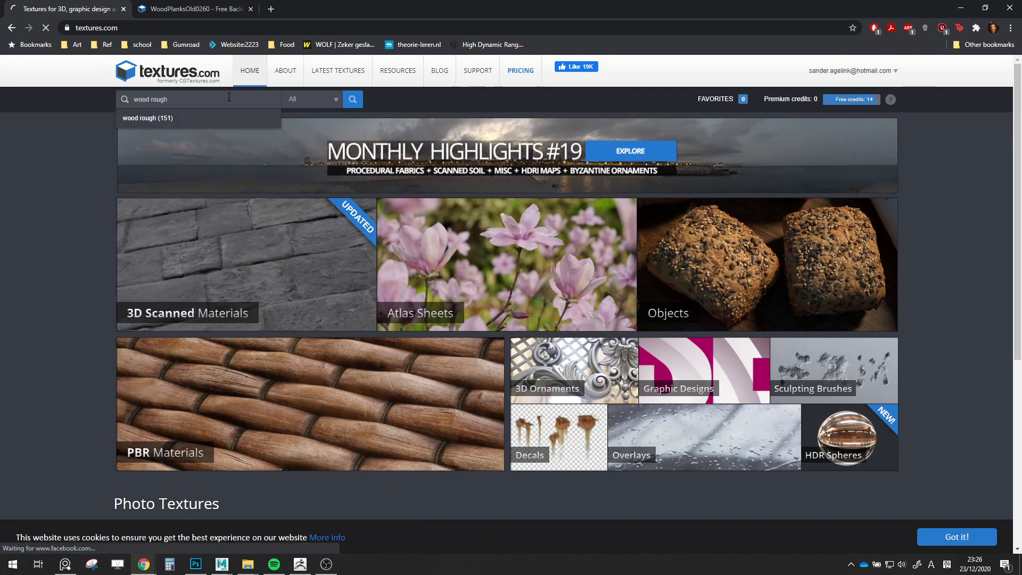
Run the "wood rough" search on textures.com and restrict the results to Photo Textures
key(Return)
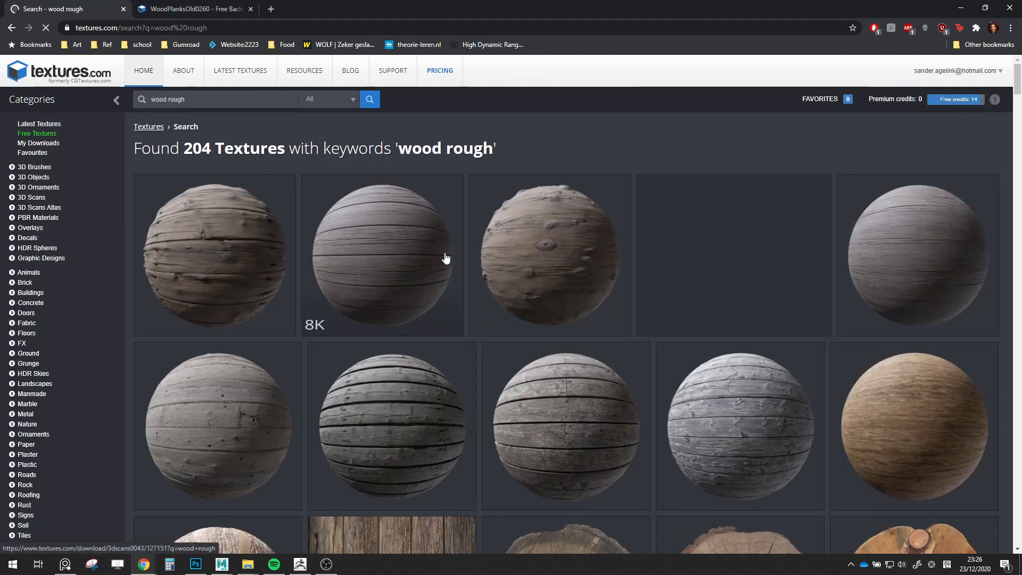
click(341, 100)
click(329, 171)
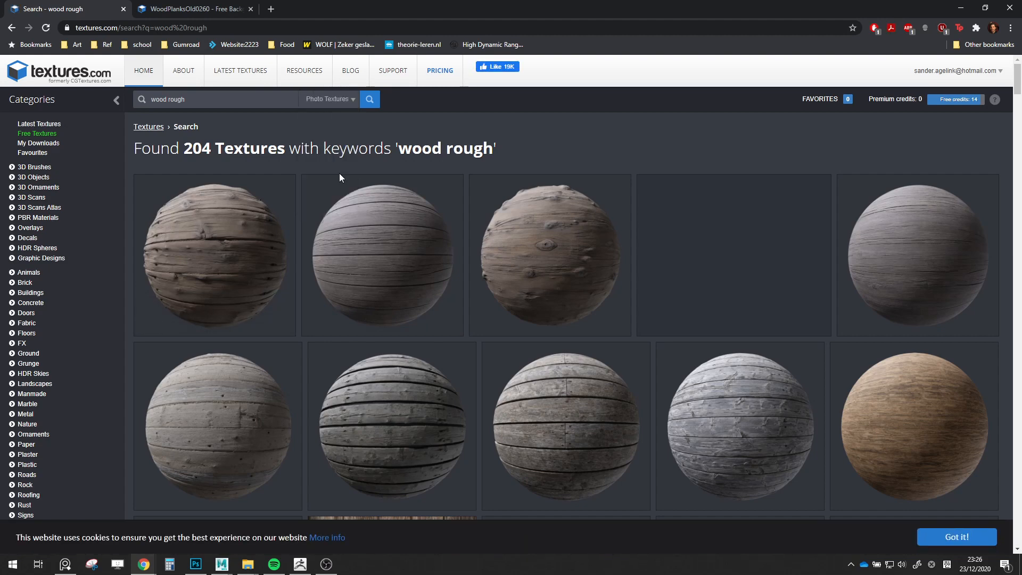
click(371, 104)
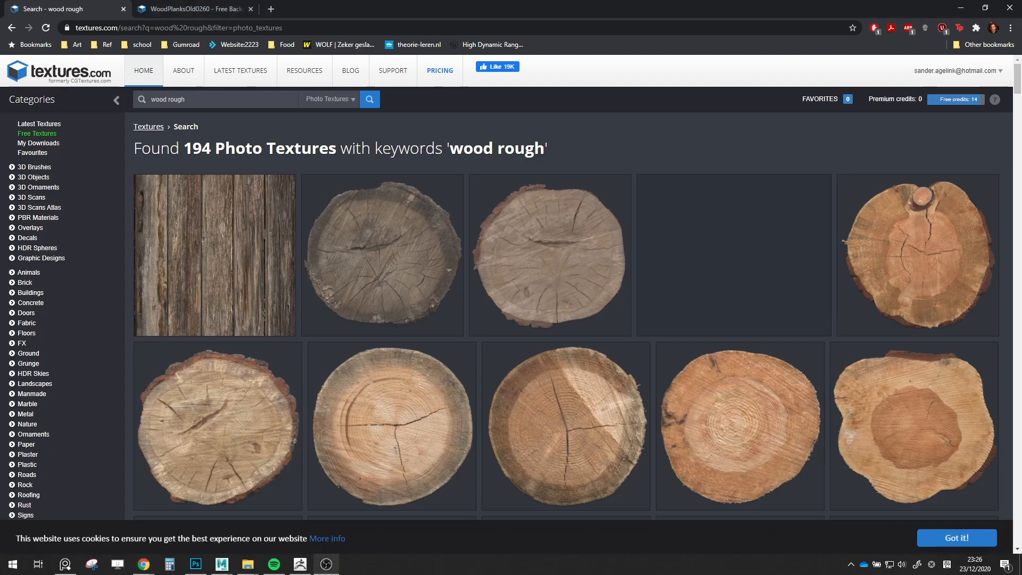
Browse the wood rough results and open the BarkStripped0043 and WoodRough0133 textures in background tabs
scroll(595, 374, down, 1)
scroll(595, 374, down, 13)
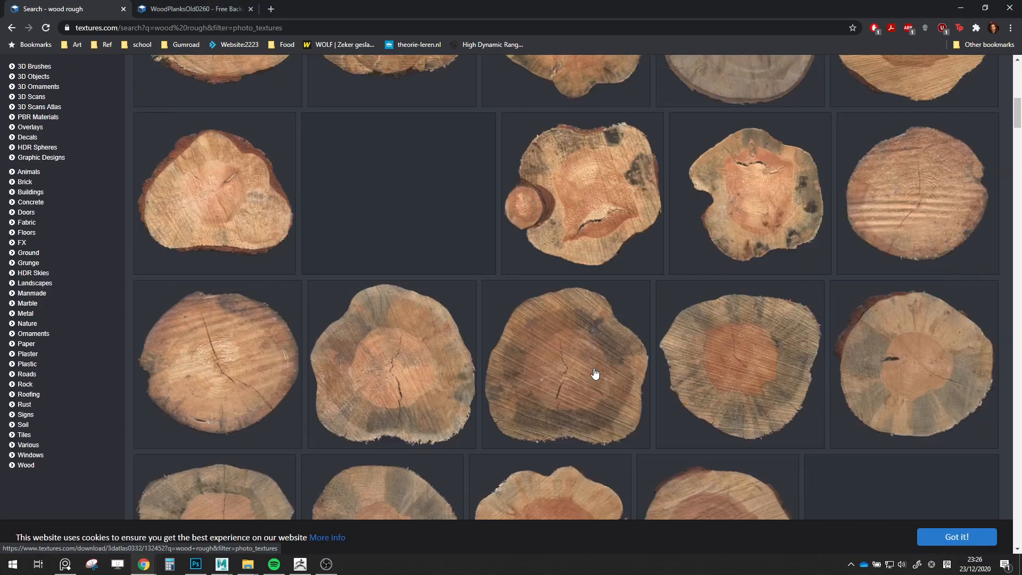
scroll(595, 388, down, 10)
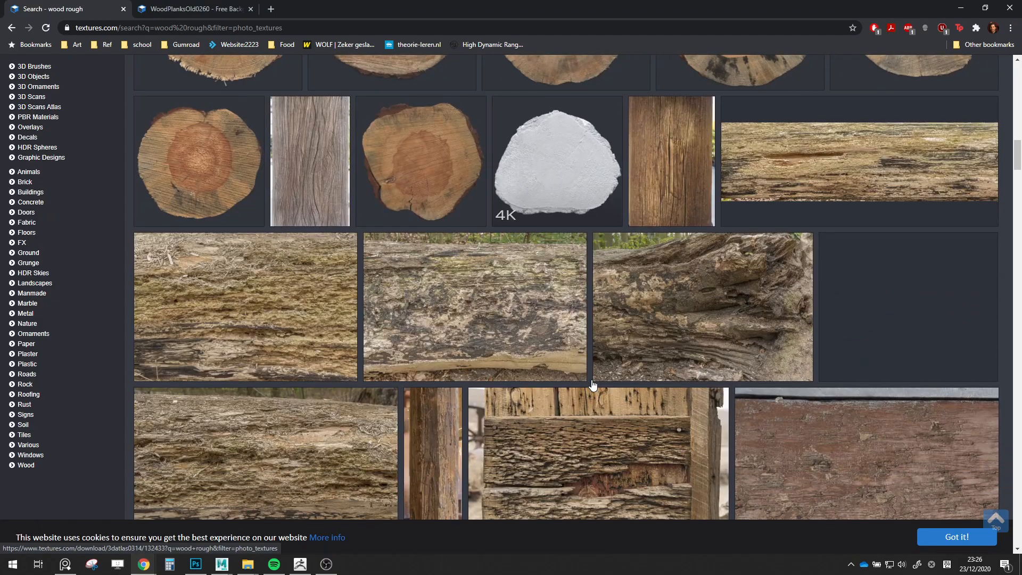
scroll(592, 379, down, 2)
scroll(768, 314, up, 2)
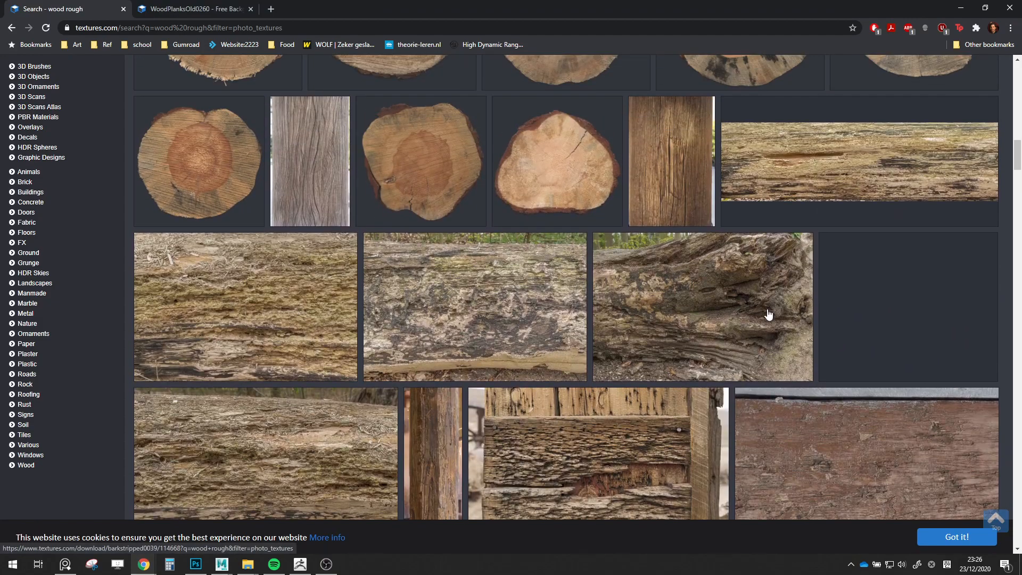
middle_click(849, 188)
scroll(903, 276, down, 4)
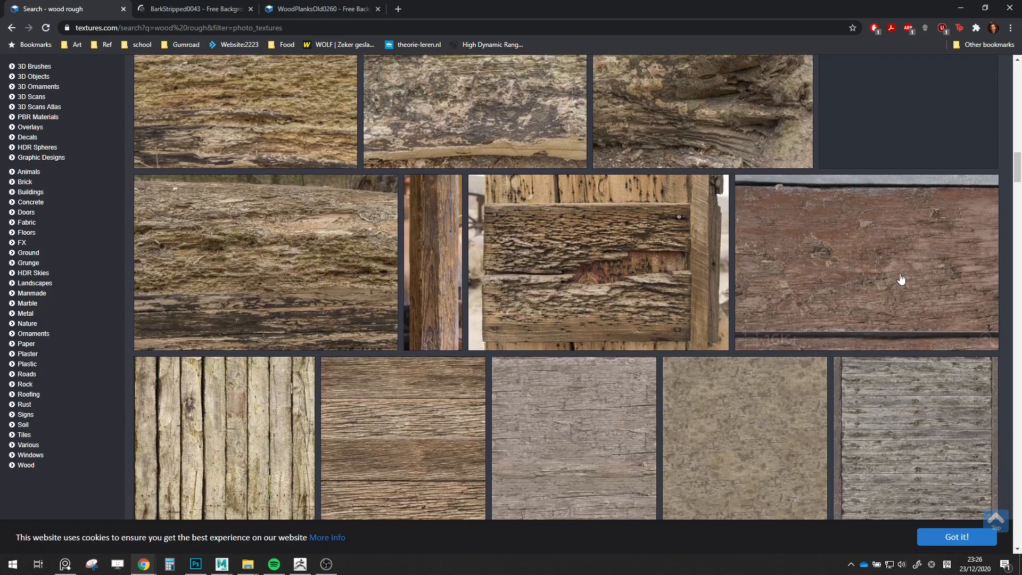
scroll(882, 274, up, 2)
scroll(398, 354, down, 1)
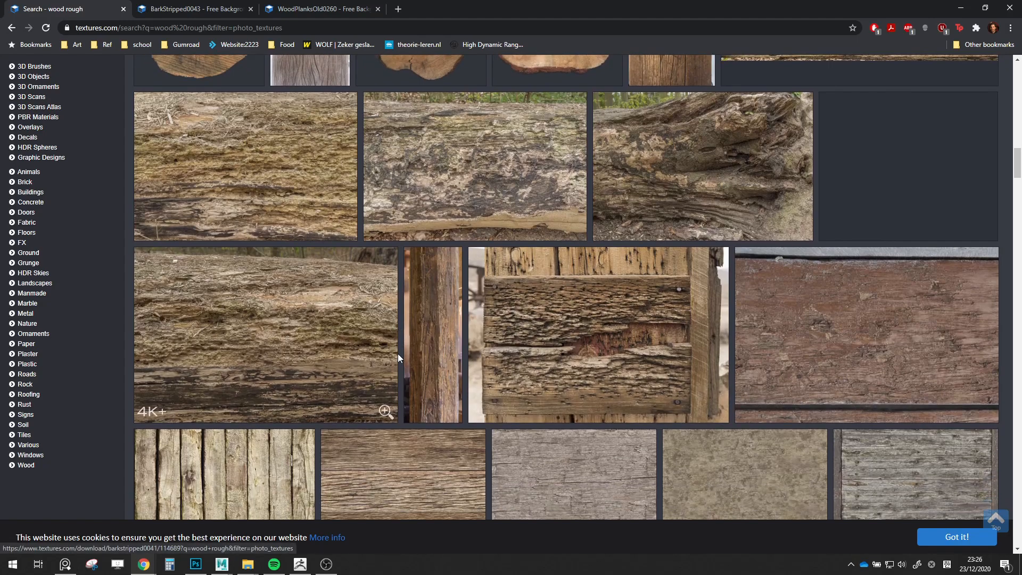
middle_click(812, 314)
Look further through the wood rough results and open the WoodRough0014 texture page in its own tab
scroll(813, 314, down, 7)
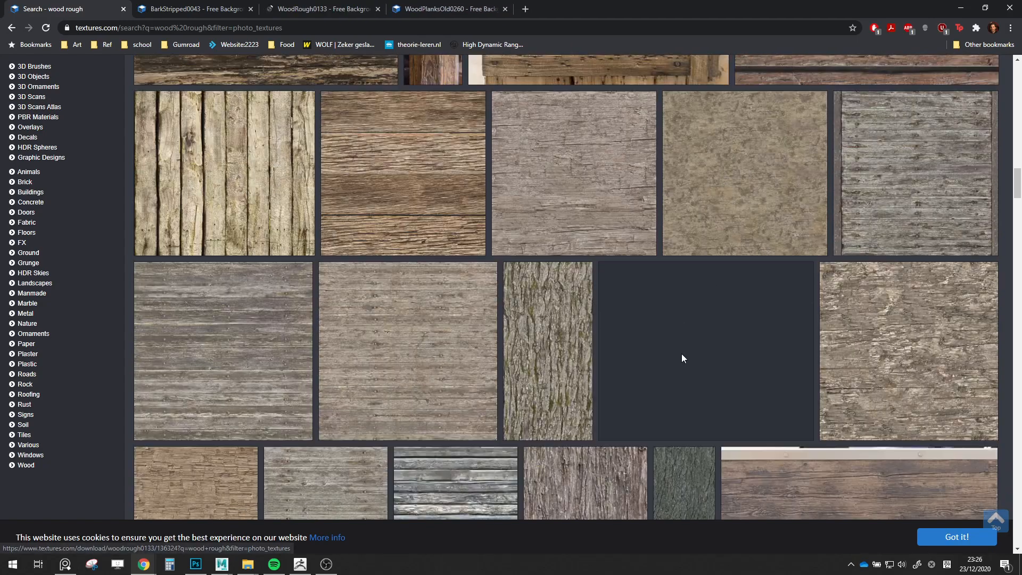
scroll(682, 354, down, 3)
scroll(687, 352, down, 4)
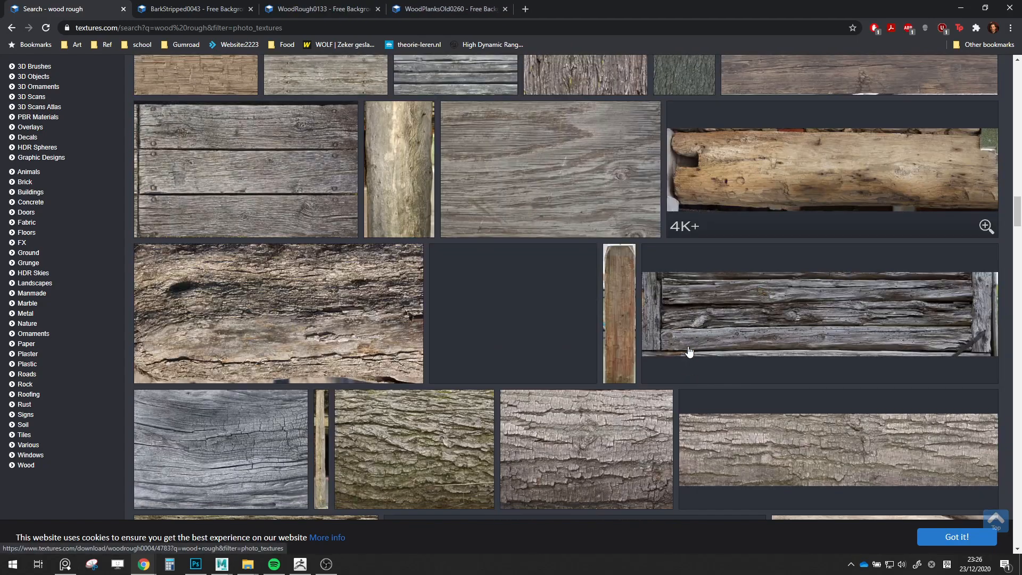
scroll(689, 351, down, 4)
scroll(688, 352, down, 3)
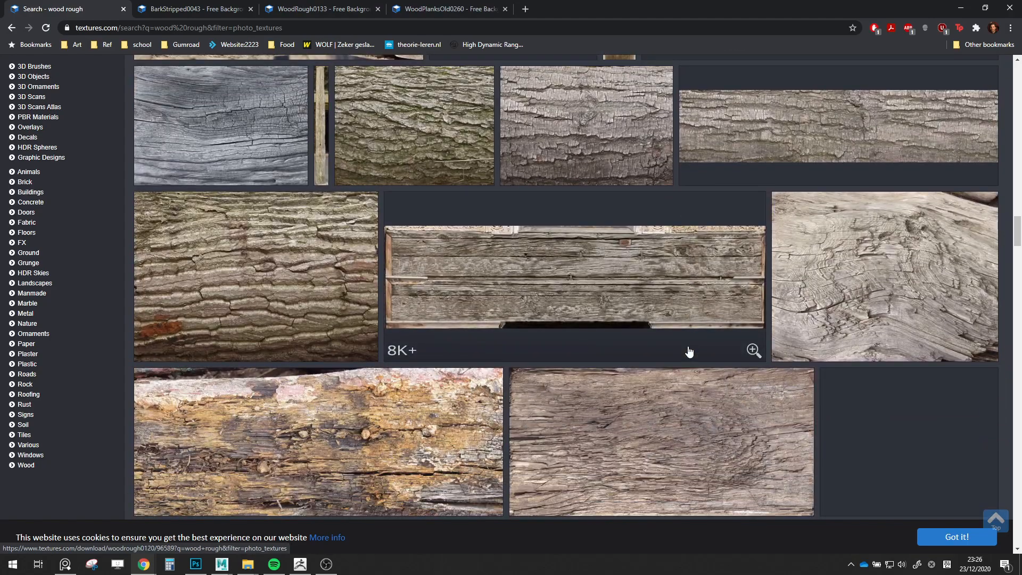
scroll(689, 351, down, 7)
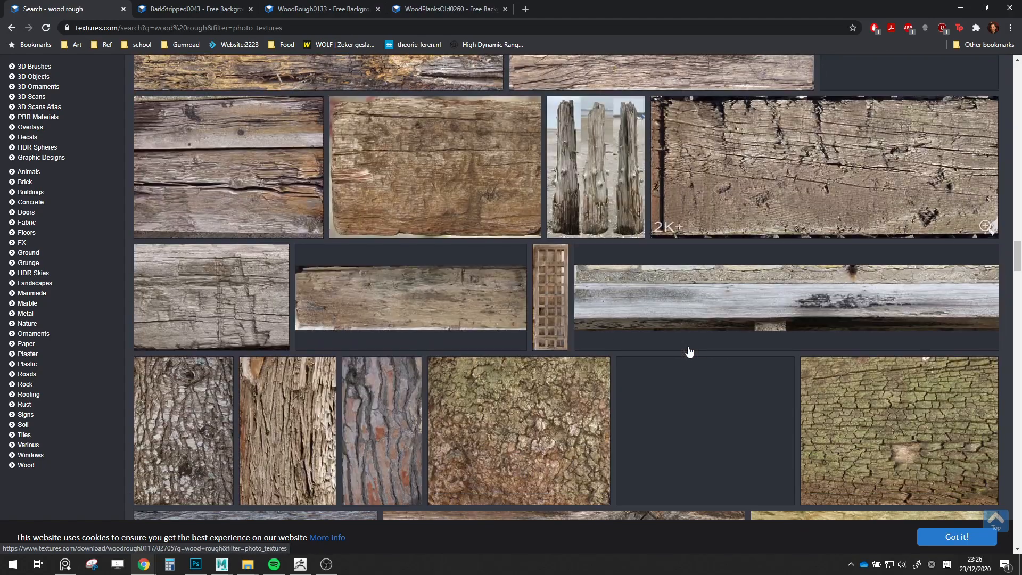
scroll(689, 352, down, 3)
scroll(689, 351, down, 2)
scroll(688, 351, down, 4)
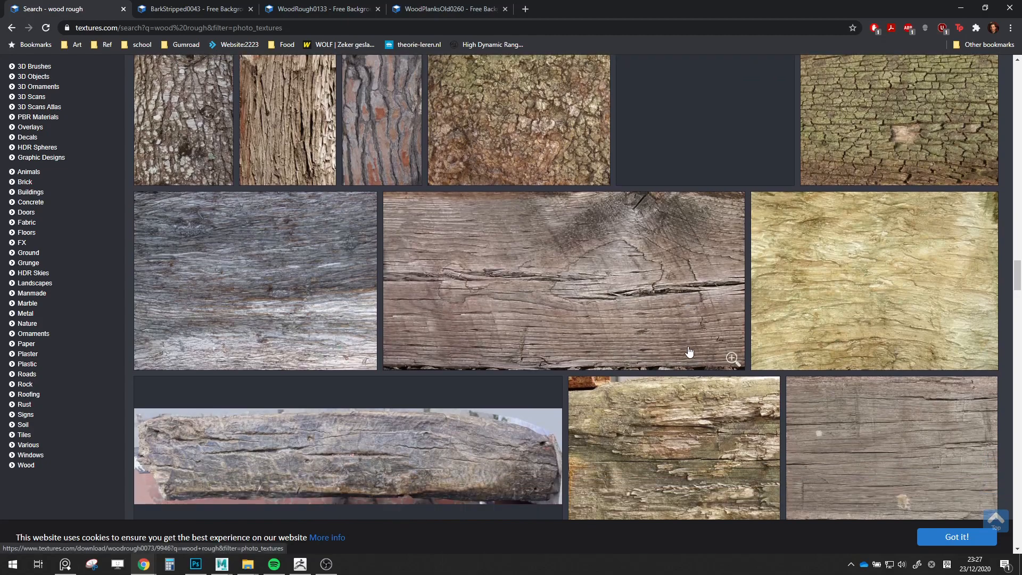
scroll(689, 352, up, 1)
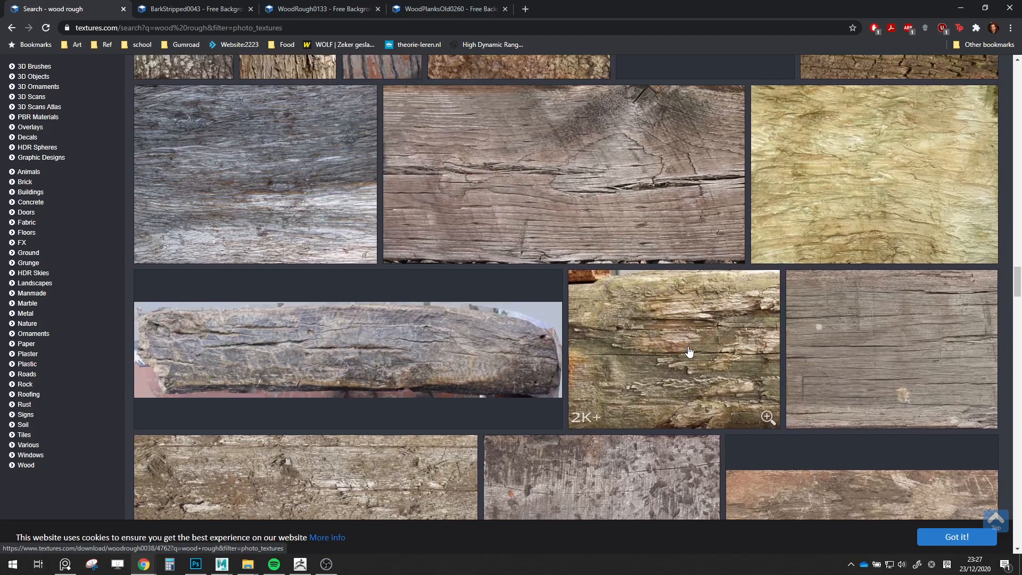
scroll(689, 352, down, 5)
scroll(688, 349, down, 2)
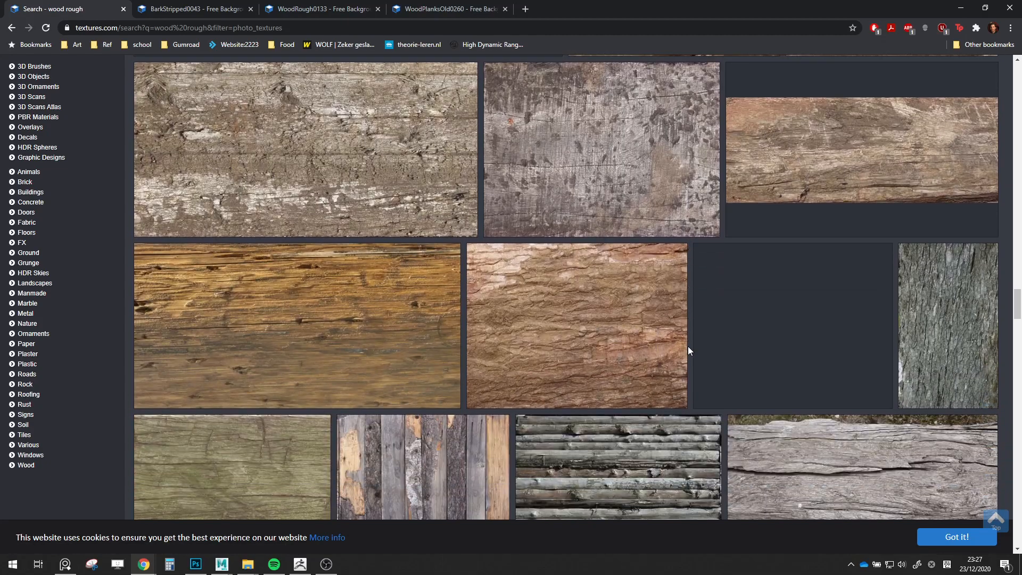
middle_click(838, 186)
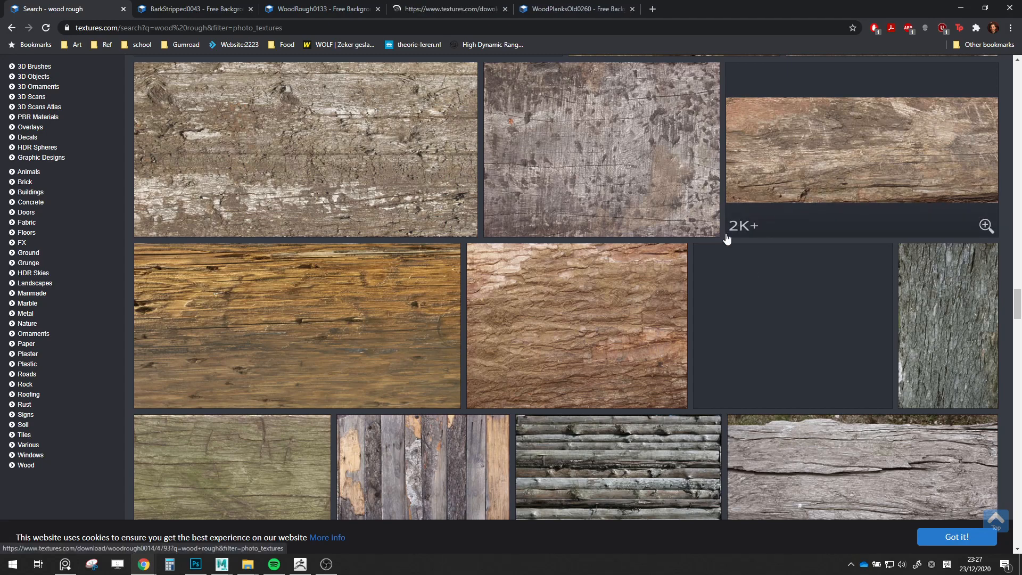
click(451, 9)
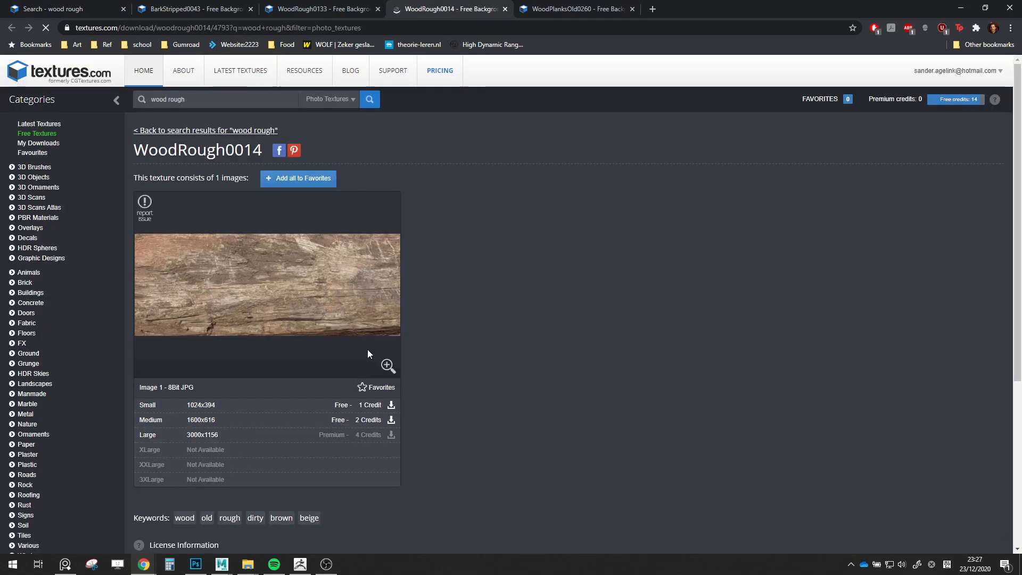
Download the Medium 1600x616 version of WoodRough0014 and show the downloaded file in its folder
mouse_move(388, 366)
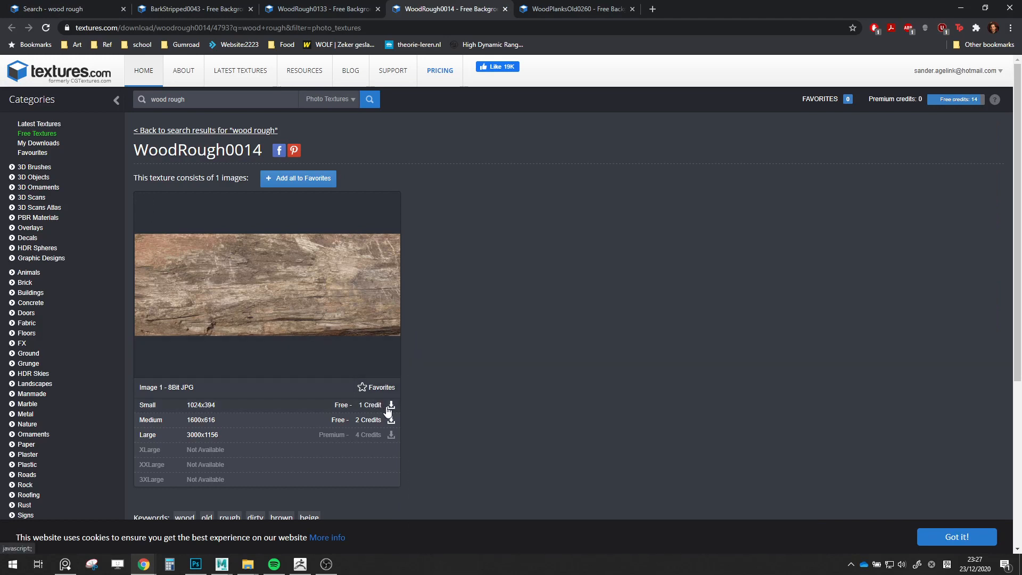
click(391, 421)
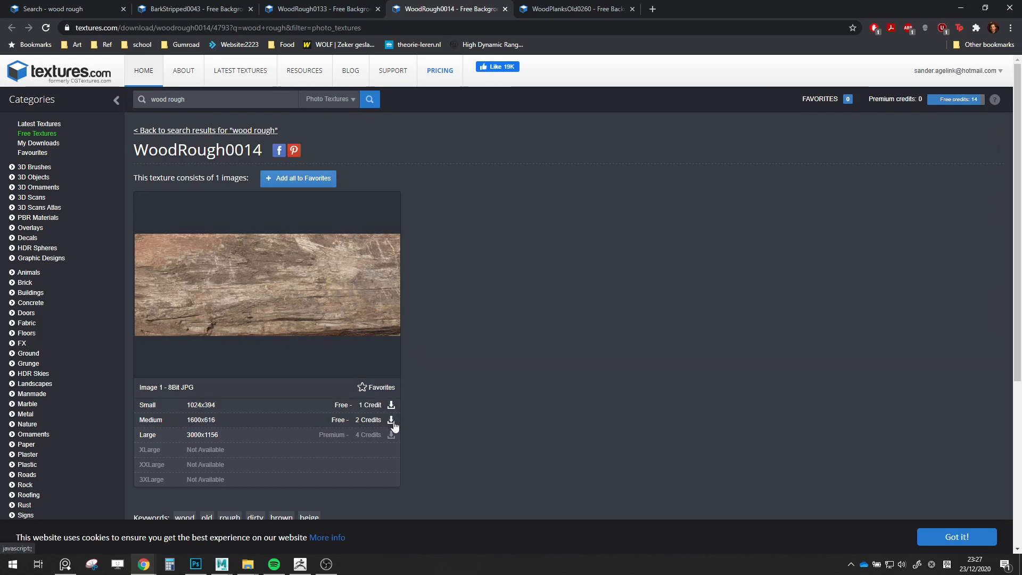
click(391, 420)
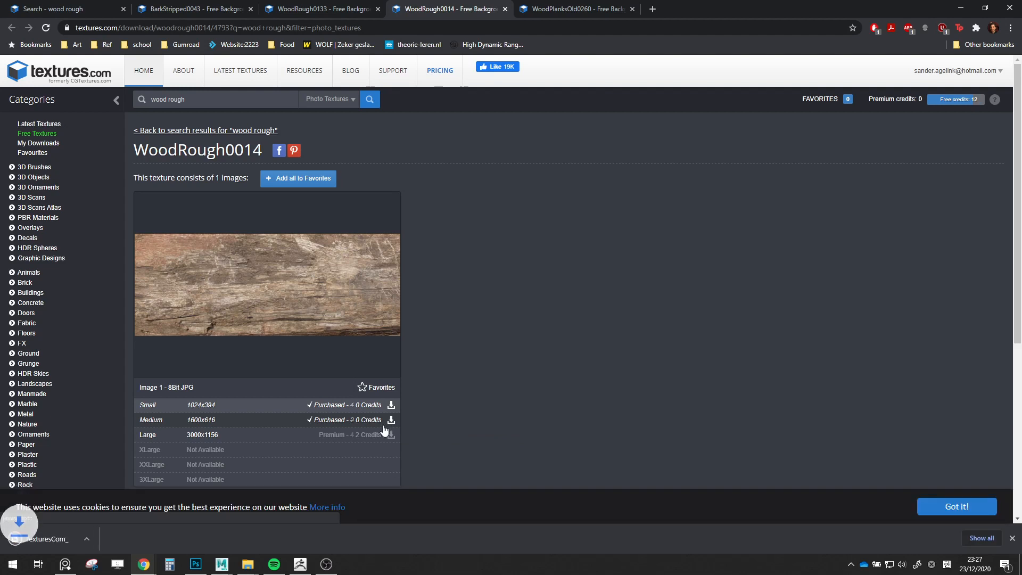
click(113, 539)
click(139, 508)
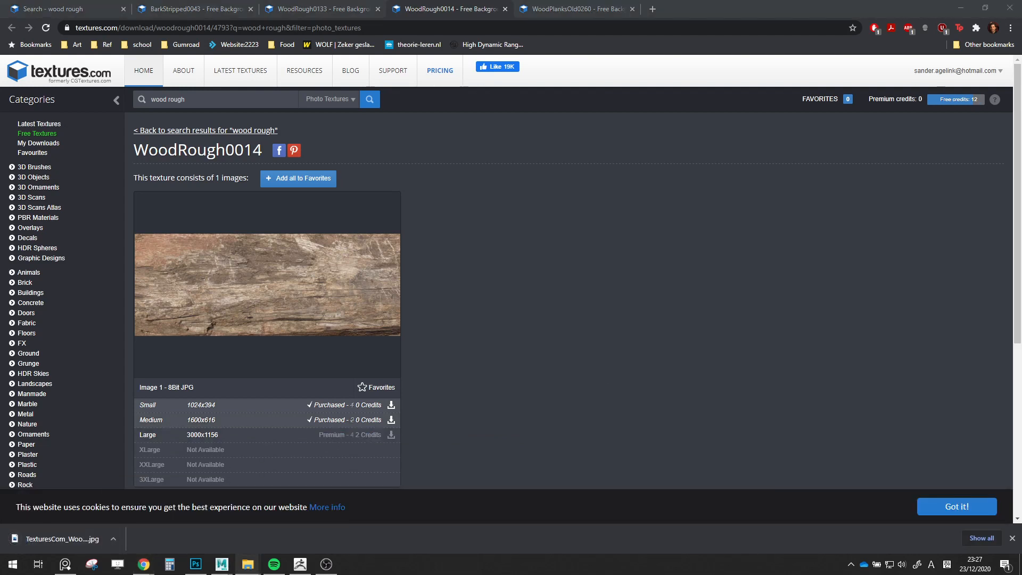
Switch to Photoshop and create a new document of 2048 x 2048 pixels
key(alt+Tab)
drag(462, 245, 405, 245)
drag(504, 227, 462, 227)
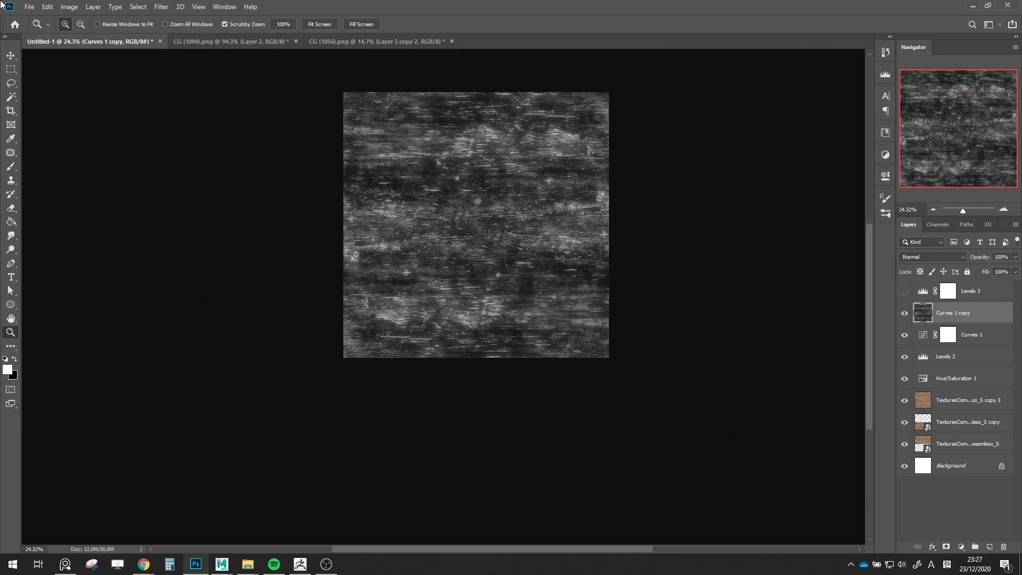
click(30, 6)
click(37, 18)
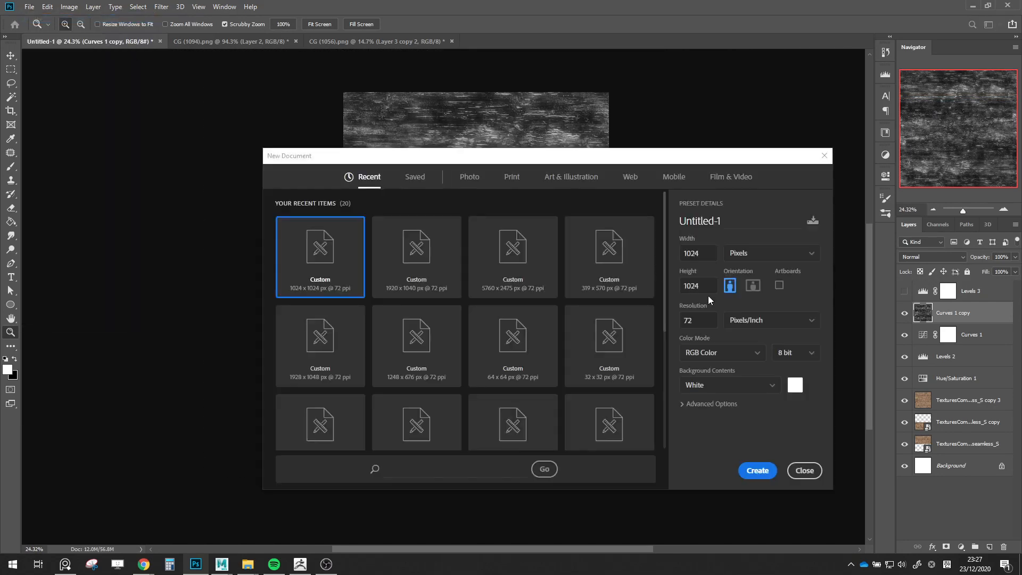
click(695, 253)
text(2)
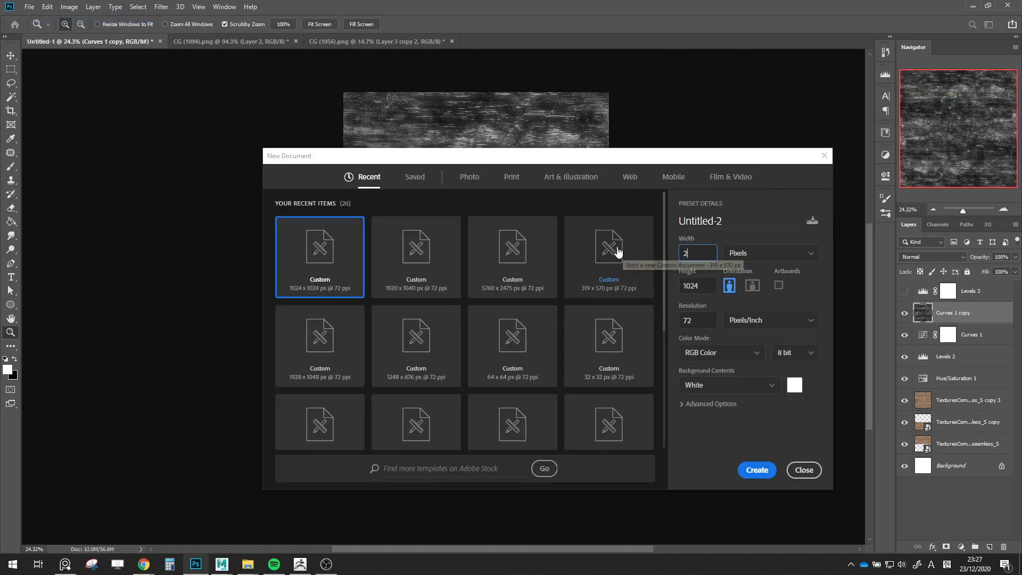
text(048)
key(Tab)
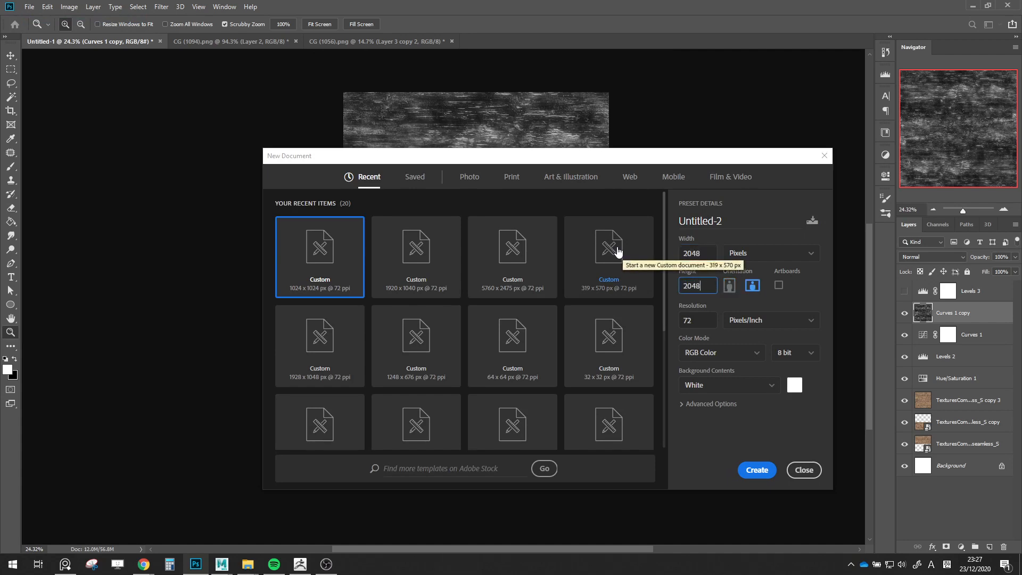
key(Return)
Place TexturesCom_WoodRough0014_M across the canvas's upper half and duplicate it directly below to fill the lower half
drag(441, 336, 436, 328)
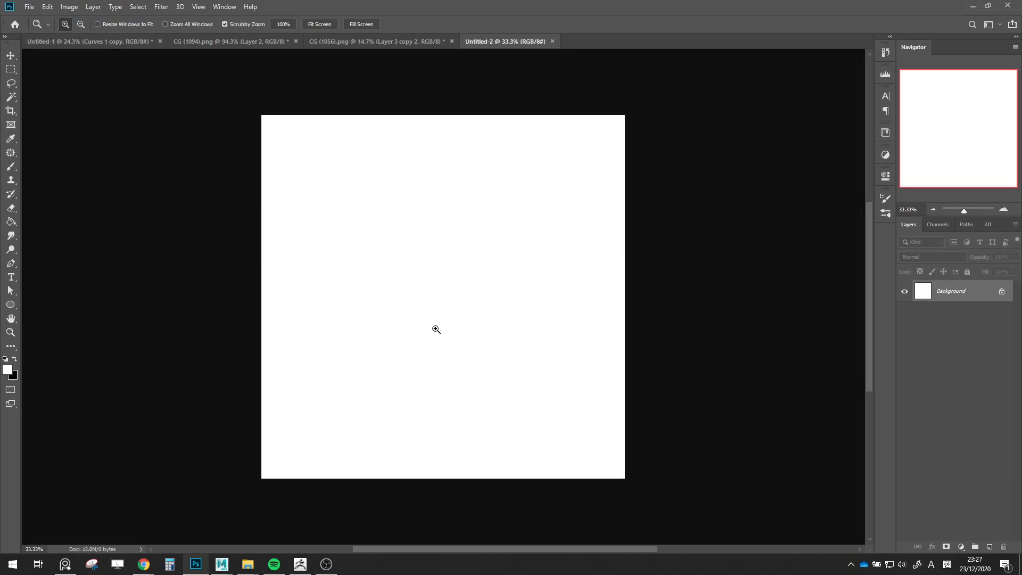
alt+drag(514, 269, 671, 175)
drag(511, 214, 504, 321)
key(Return)
key(z)
click(16, 53)
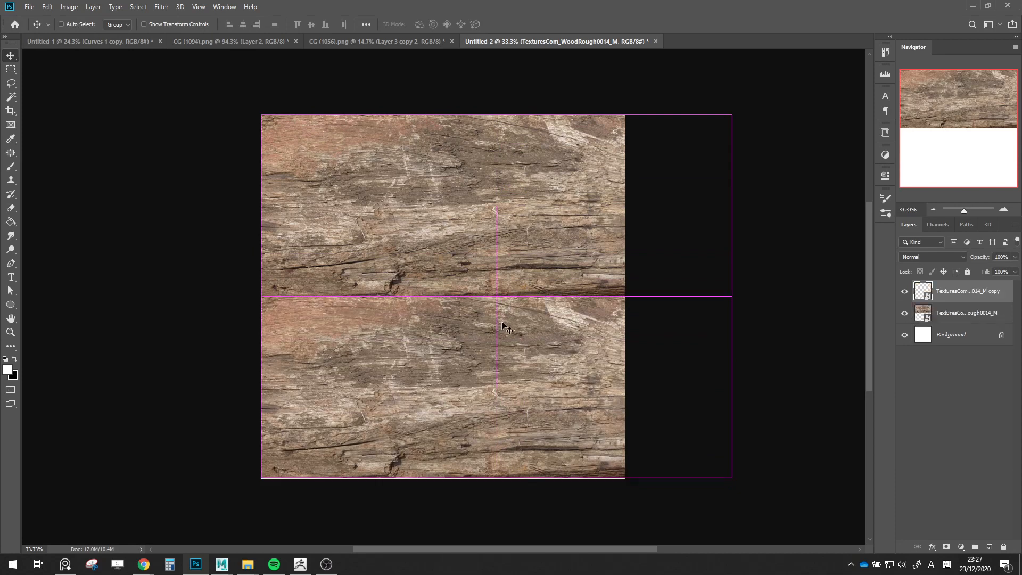
Flip the lower wood copy horizontally with Free Transform
key(ctrl+t)
right_click(613, 360)
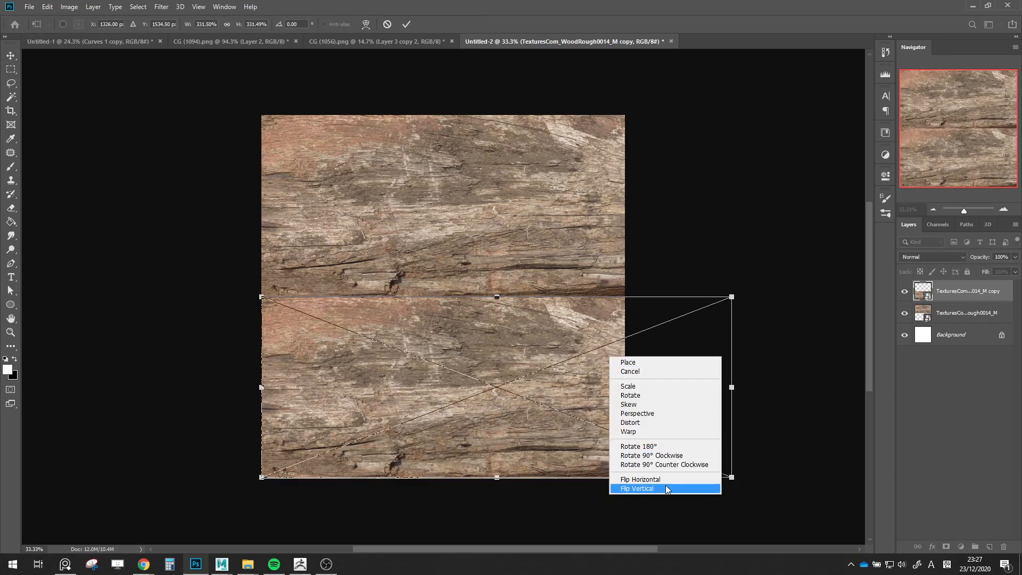
click(636, 479)
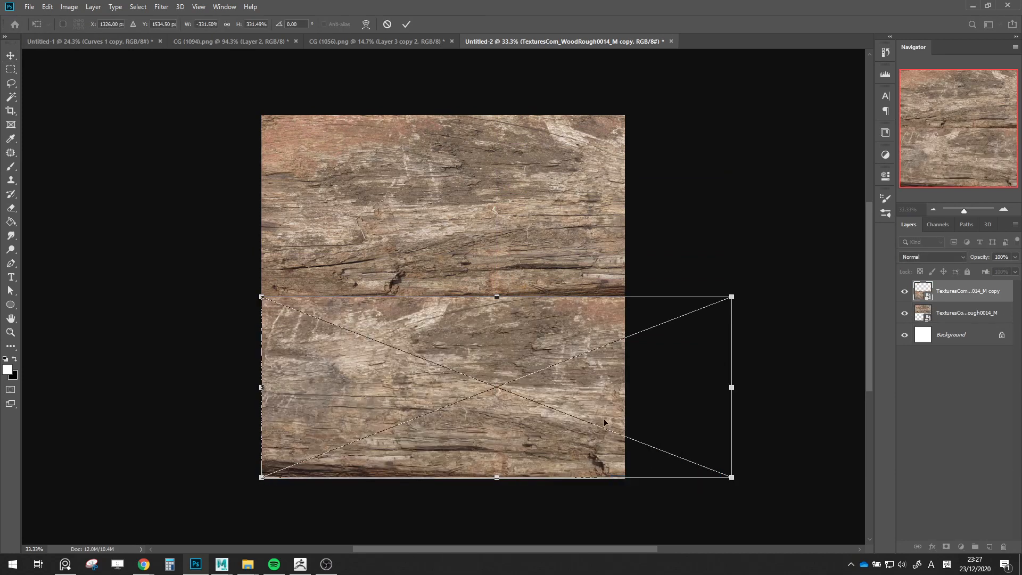
key(Return)
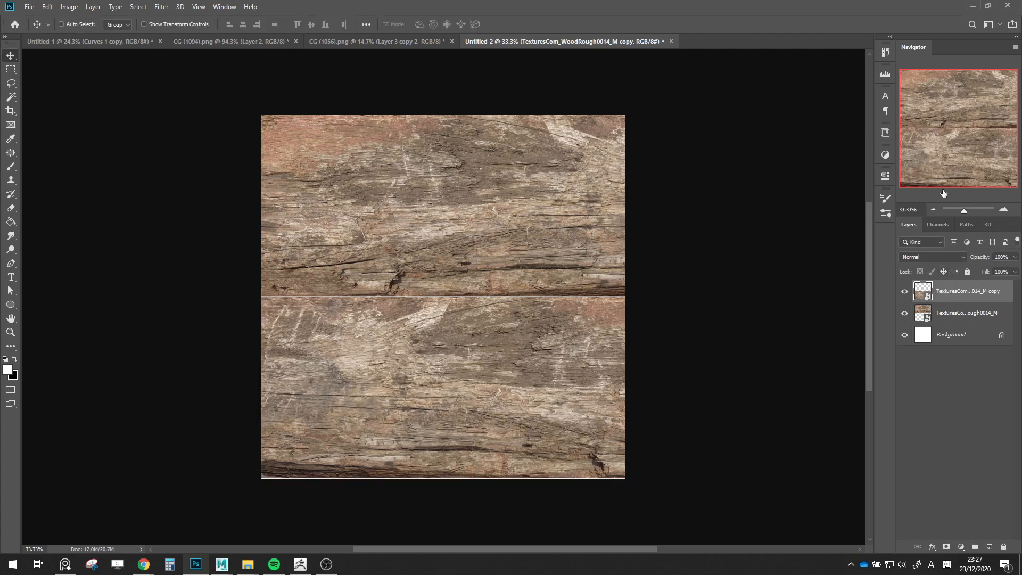
Stretch the lower wood copy slightly taller so it meets the upper image and covers the canvas's bottom edge
key(ctrl+t)
drag(732, 293, 732, 294)
drag(732, 466, 742, 472)
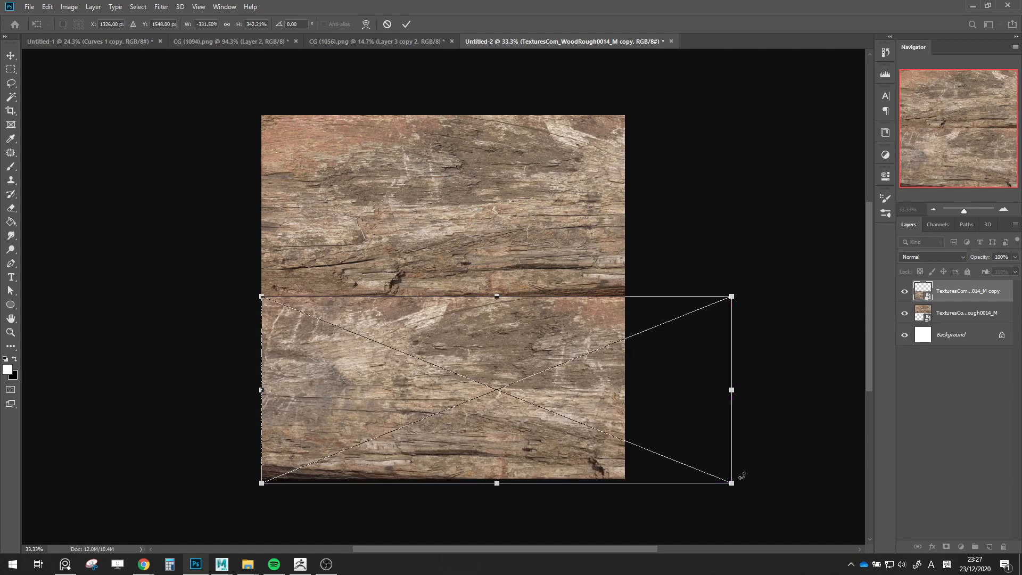
key(Return)
Merge both wood layers and the Background into a single layer
shift+click(951, 335)
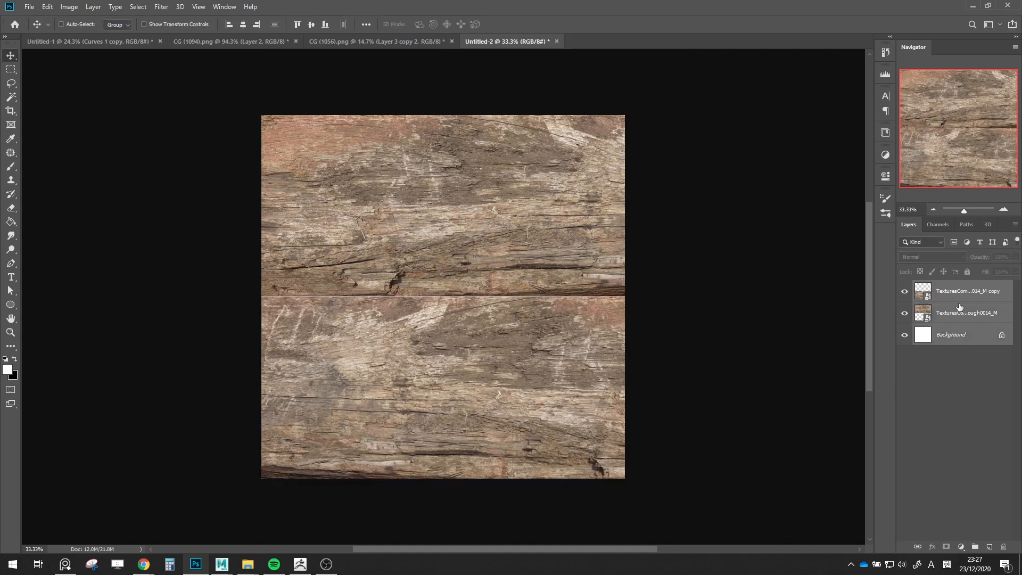
right_click(950, 335)
click(880, 418)
Blend away the horizontal seam between the two wood halves with the Clone Stamp tool
click(11, 180)
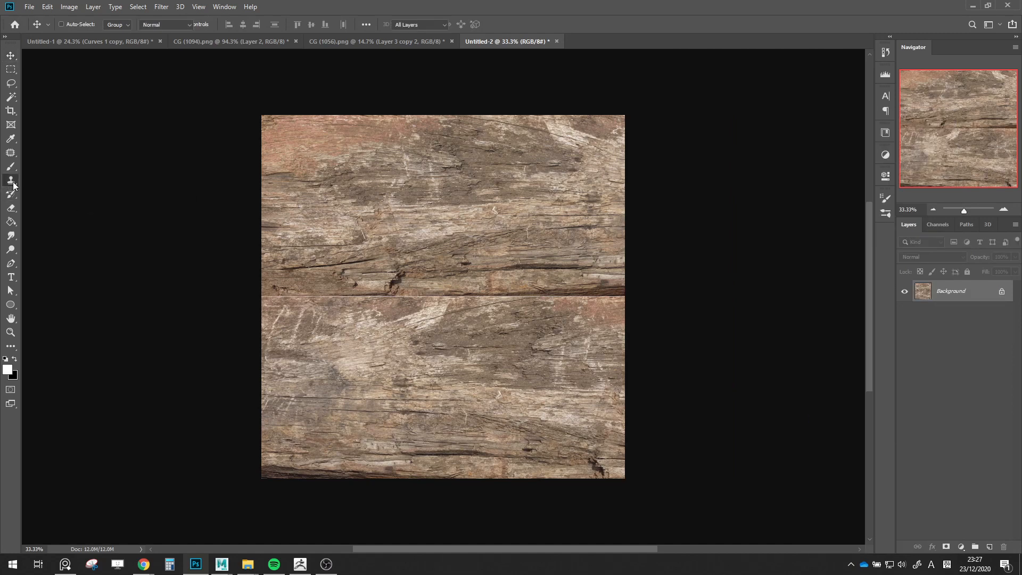
mouse_move(557, 291)
mouse_down()
mouse_move(578, 296)
mouse_move(464, 296)
mouse_move(572, 297)
mouse_up()
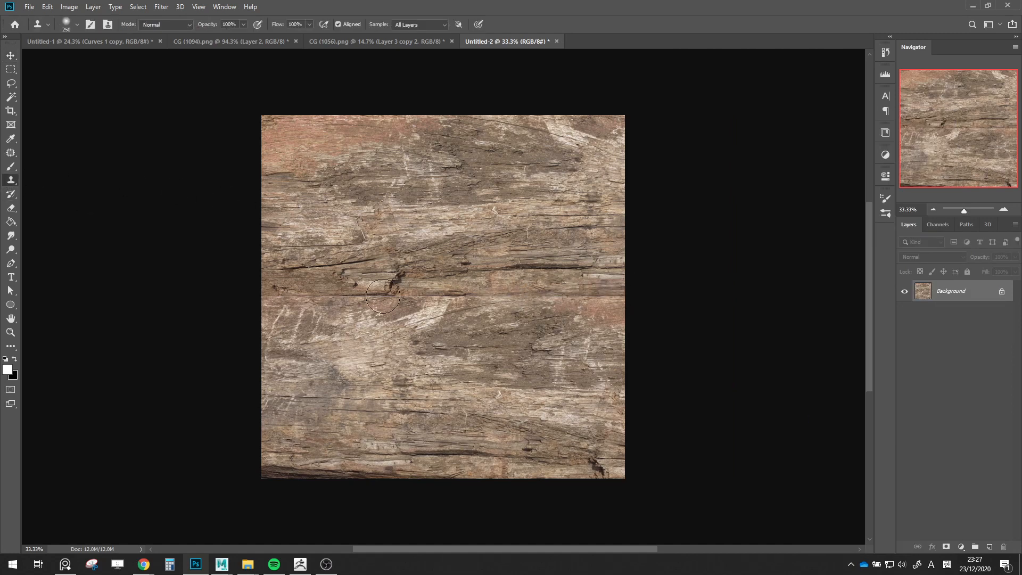
alt+click(469, 292)
mouse_move(417, 297)
mouse_down()
mouse_move(300, 298)
mouse_move(492, 316)
mouse_up()
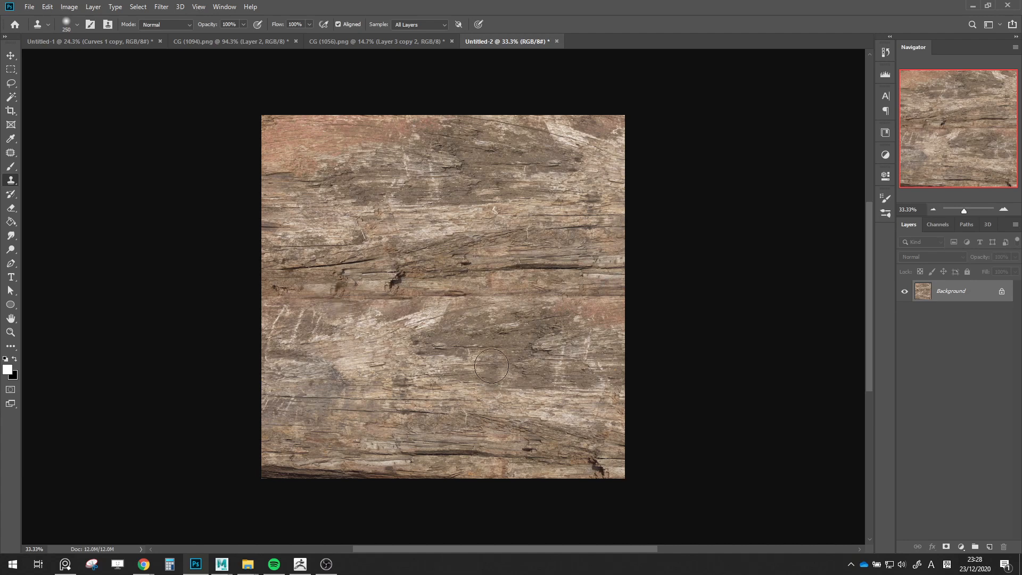
Clone wood grain over the remaining seam in the right half of the image, out toward its edge
click(500, 294)
alt+click(411, 331)
drag(578, 299, 611, 296)
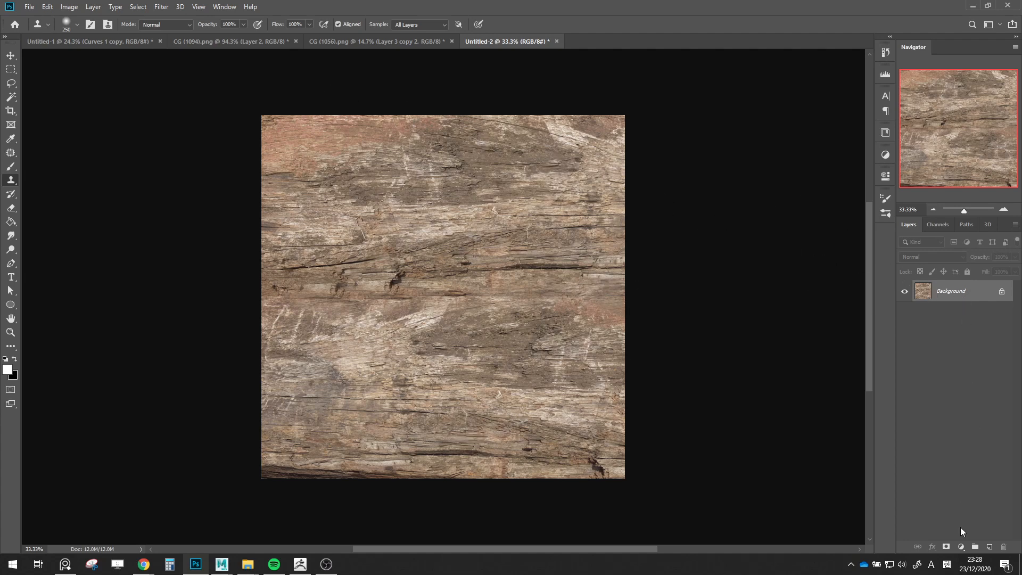
Add a Hue/Saturation adjustment layer with Saturation -100 above the wood image and delete its layer mask
click(960, 546)
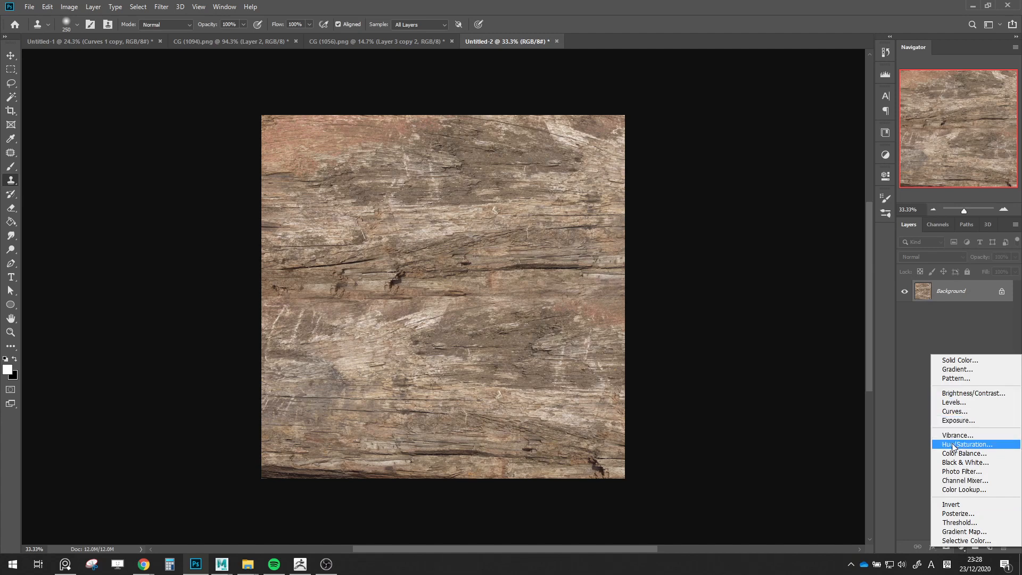
click(952, 446)
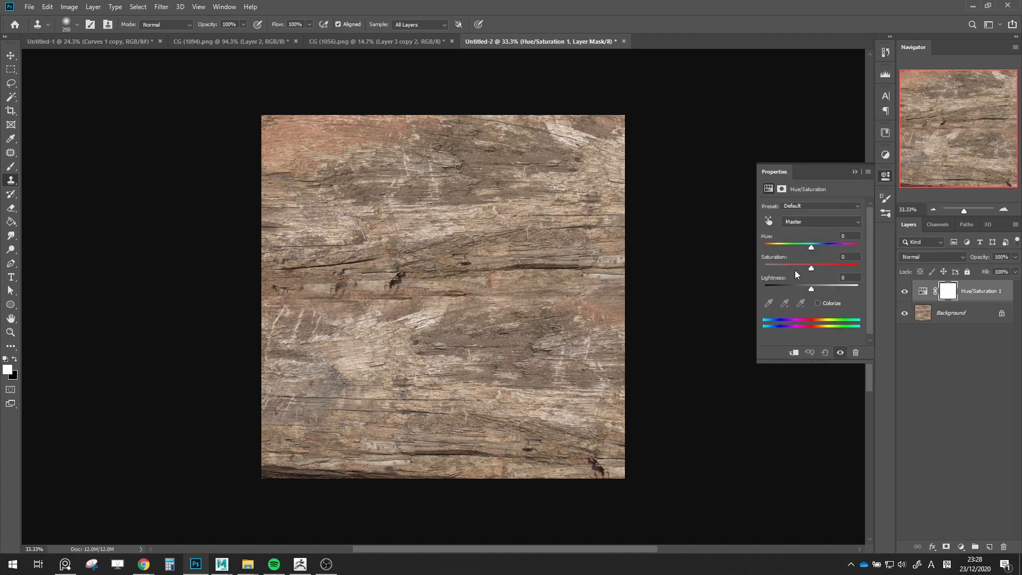
click(1003, 547)
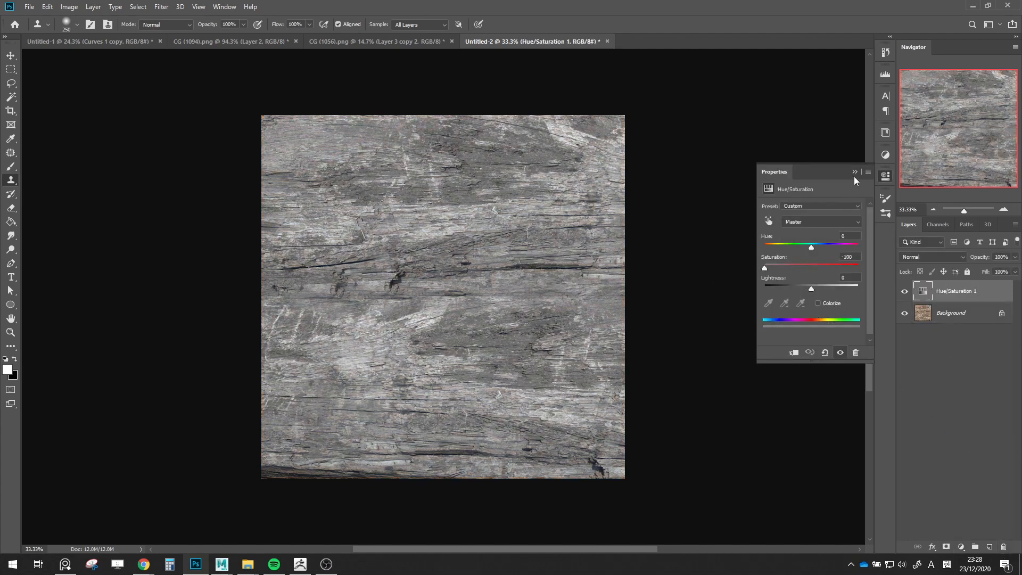
click(855, 172)
Add a Levels adjustment layer with input levels 47, 1.00 and 232, and delete its layer mask
click(961, 547)
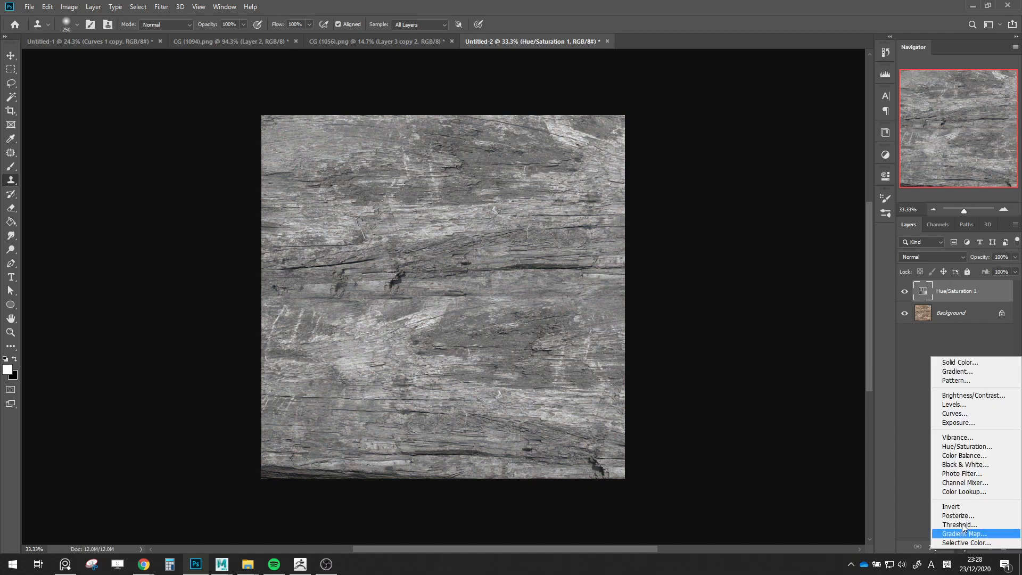
click(949, 405)
drag(780, 283, 851, 287)
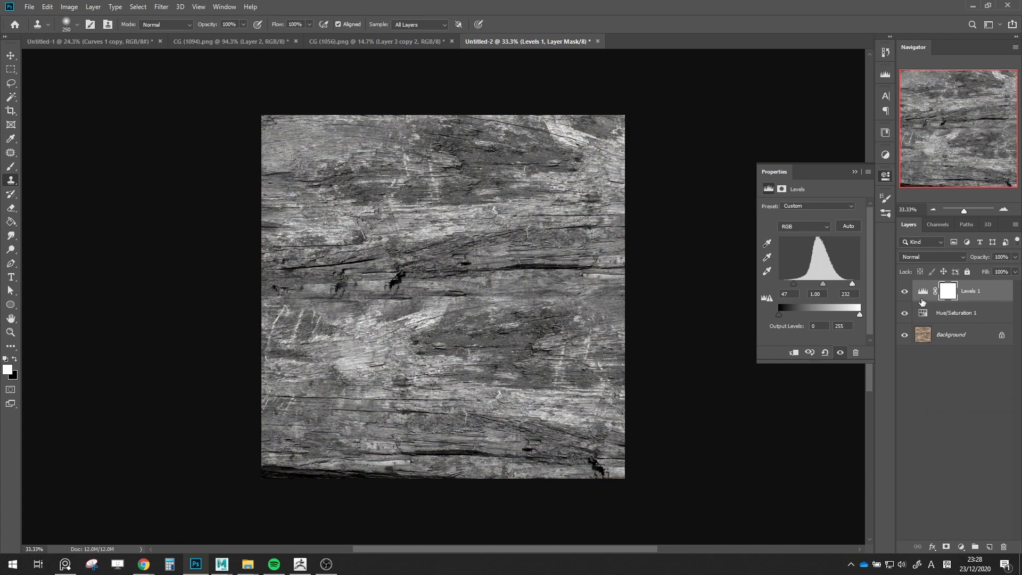
drag(948, 291, 1004, 547)
Add a Curves adjustment layer and raise the middle of the curve to brighten the midtones
click(960, 546)
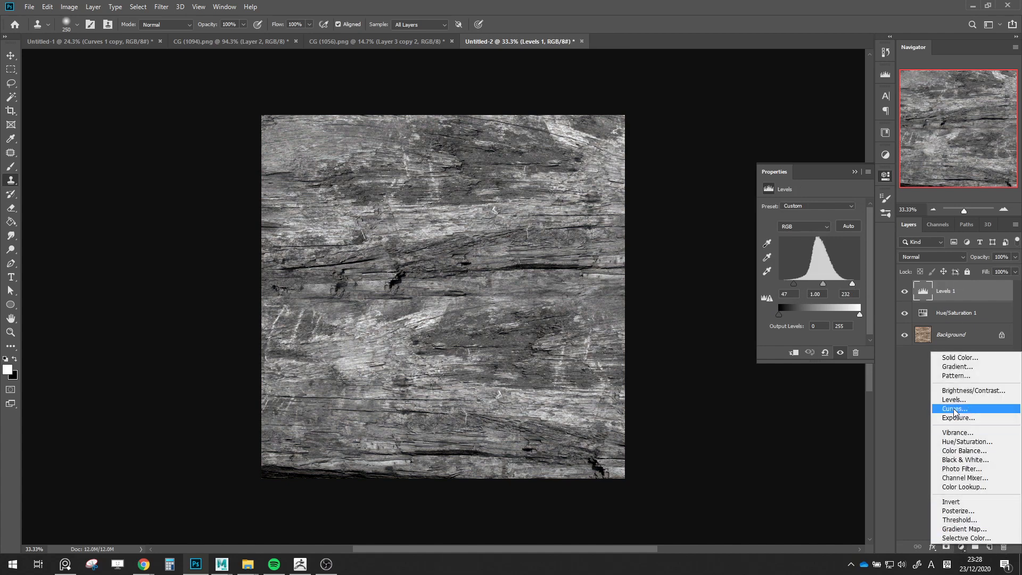
click(950, 417)
mouse_move(834, 253)
mouse_down()
mouse_move(796, 243)
mouse_move(809, 254)
mouse_move(798, 242)
mouse_move(824, 250)
mouse_up()
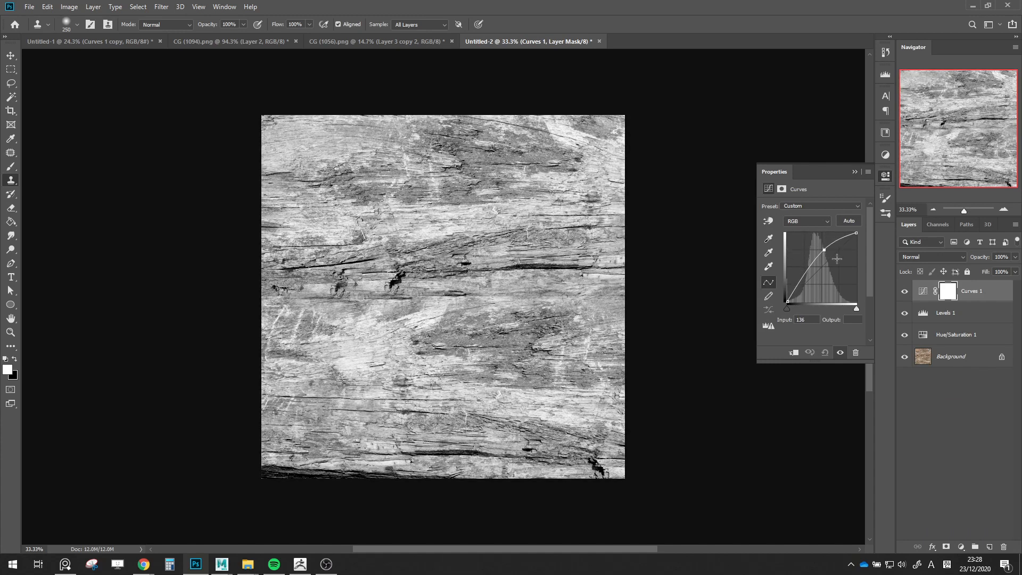
Duplicate the Background and all three adjustment layers and merge the copies into one pixel layer on top
shift+click(983, 356)
key(ctrl+j)
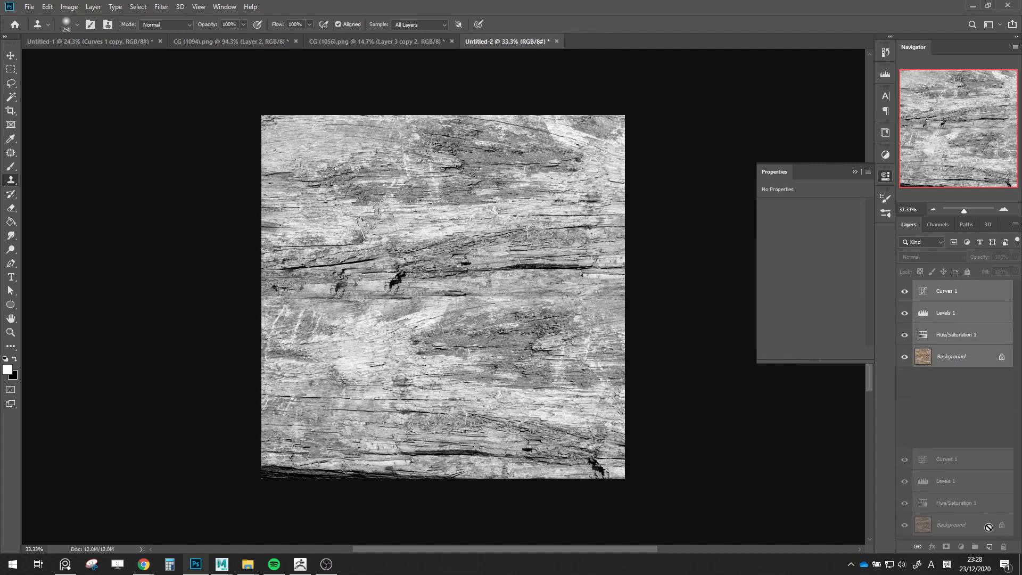
right_click(983, 361)
click(881, 416)
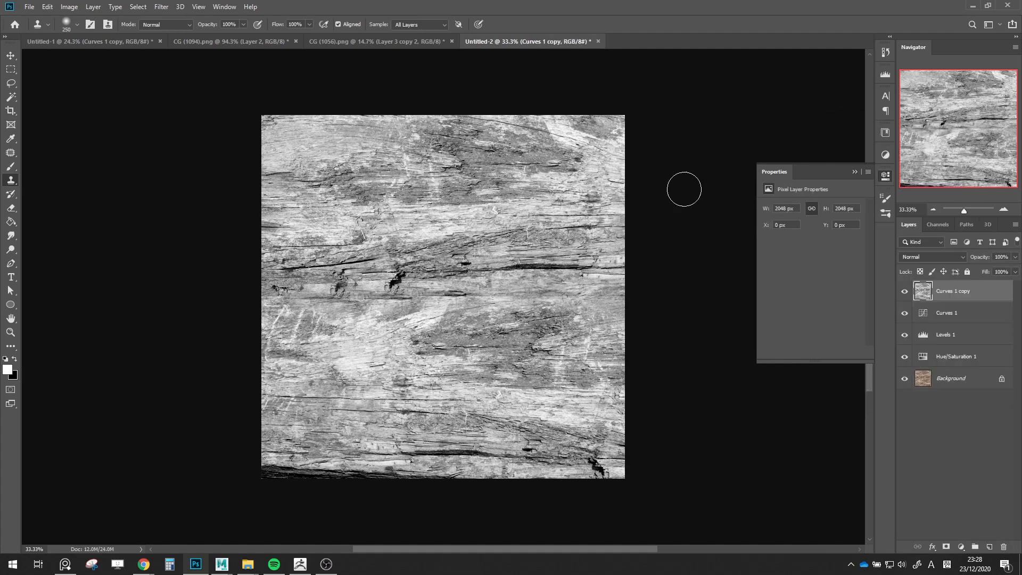
Generate a bump map from the merged wood layer with Invert Height enabled and Detail Scale at 110%
click(161, 7)
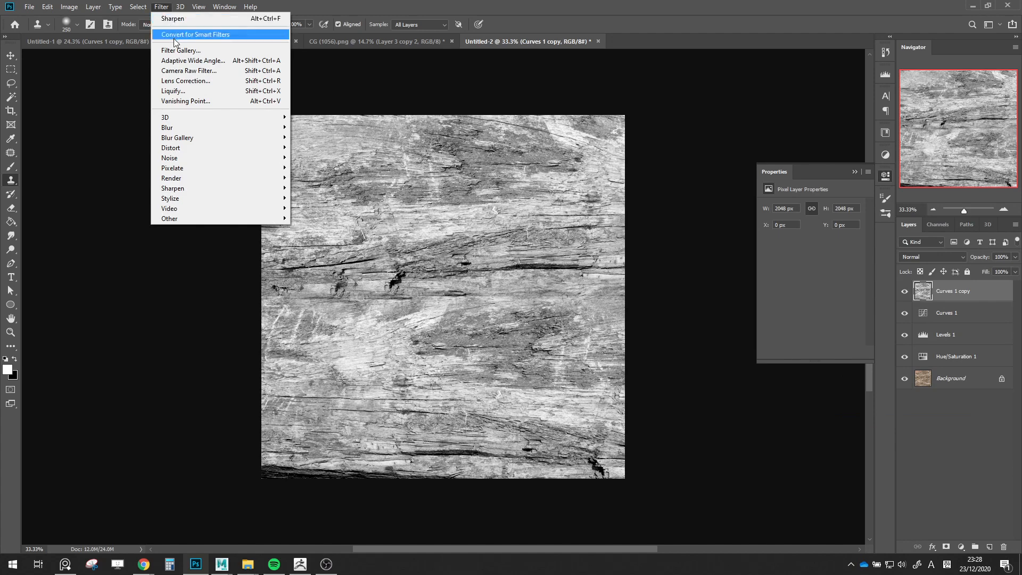
mouse_move(187, 118)
click(299, 119)
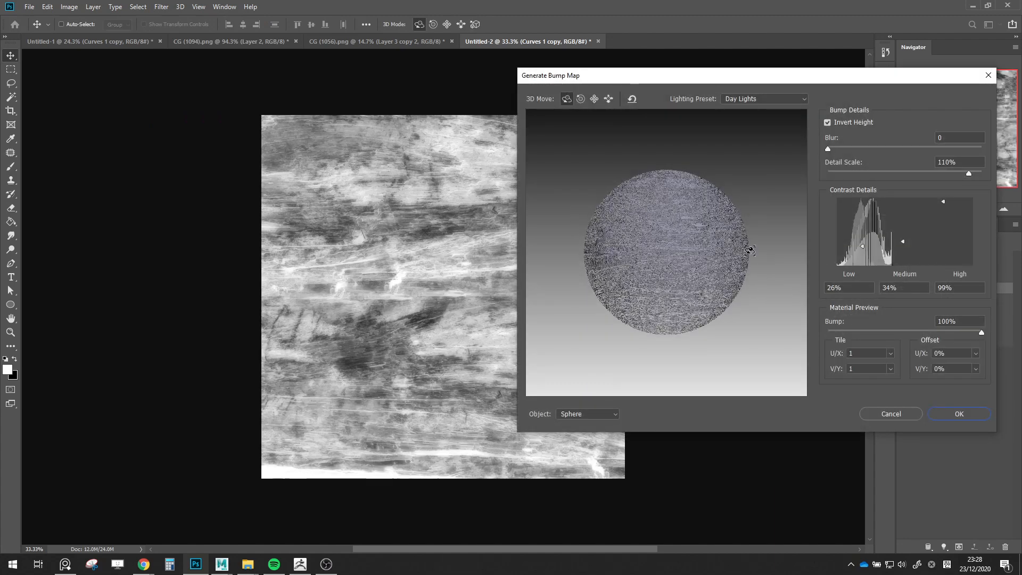
drag(709, 89, 653, 109)
click(885, 430)
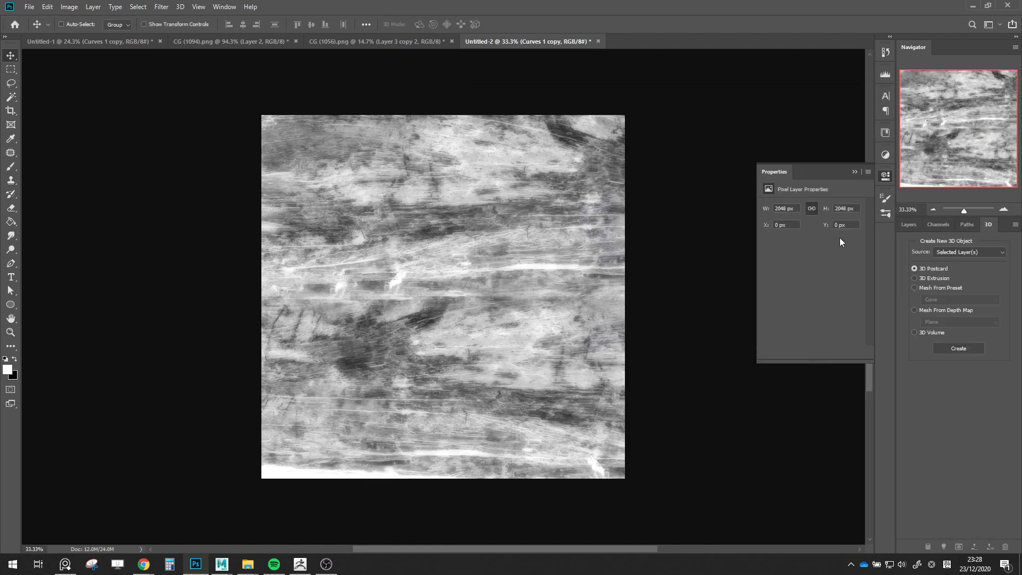
click(854, 172)
click(908, 224)
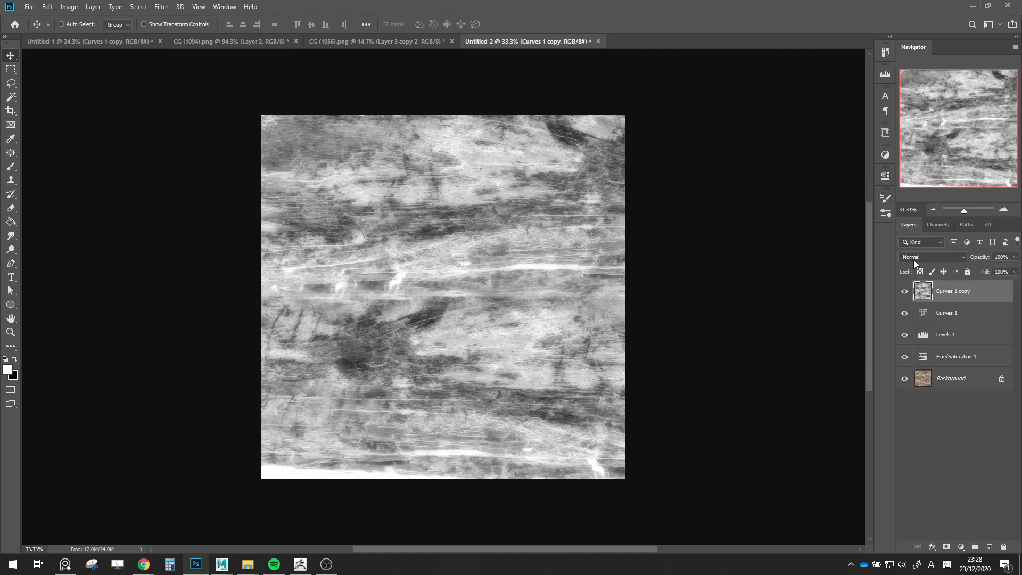
Compare the bump map layer with its inverted version, then darken its midtones with Levels at 0.63
key(ctrl+i)
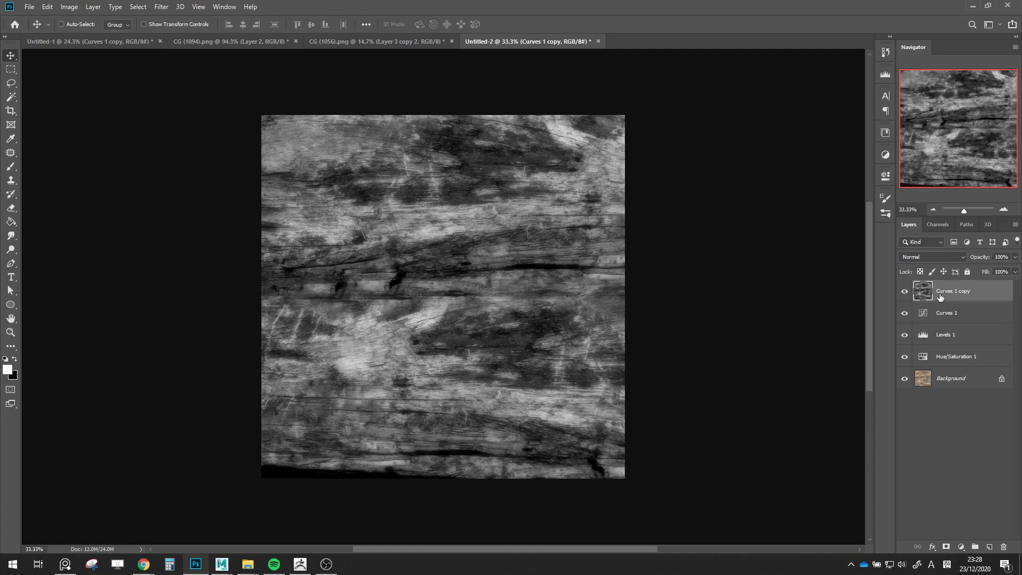
key(ctrl+i)
key(ctrl+l)
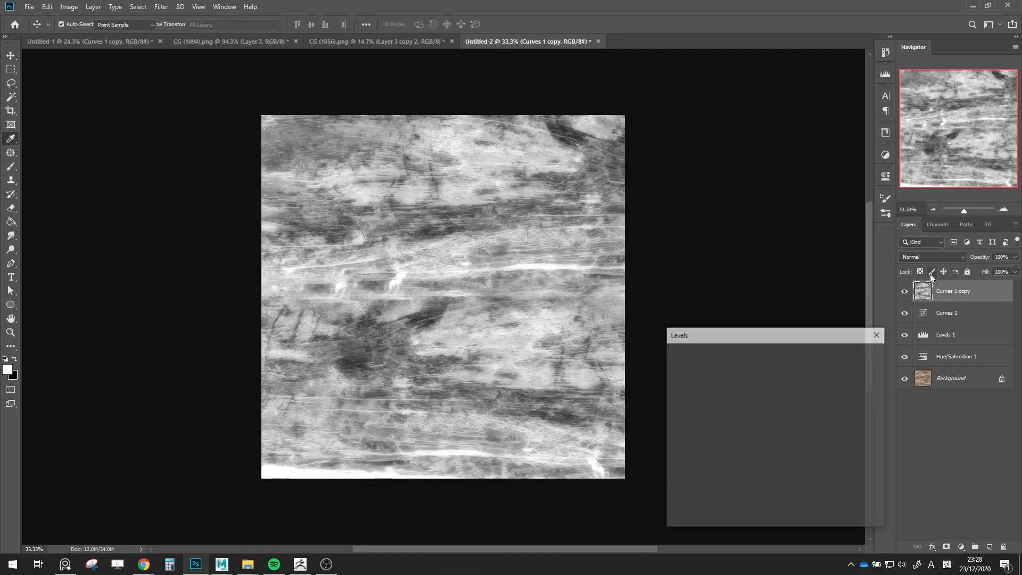
drag(745, 455, 768, 451)
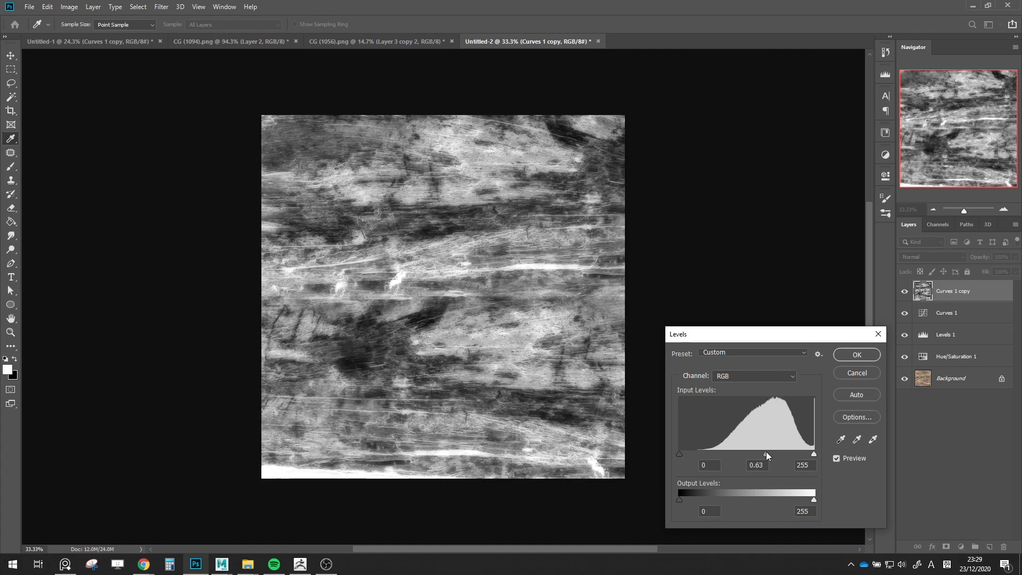
key(Return)
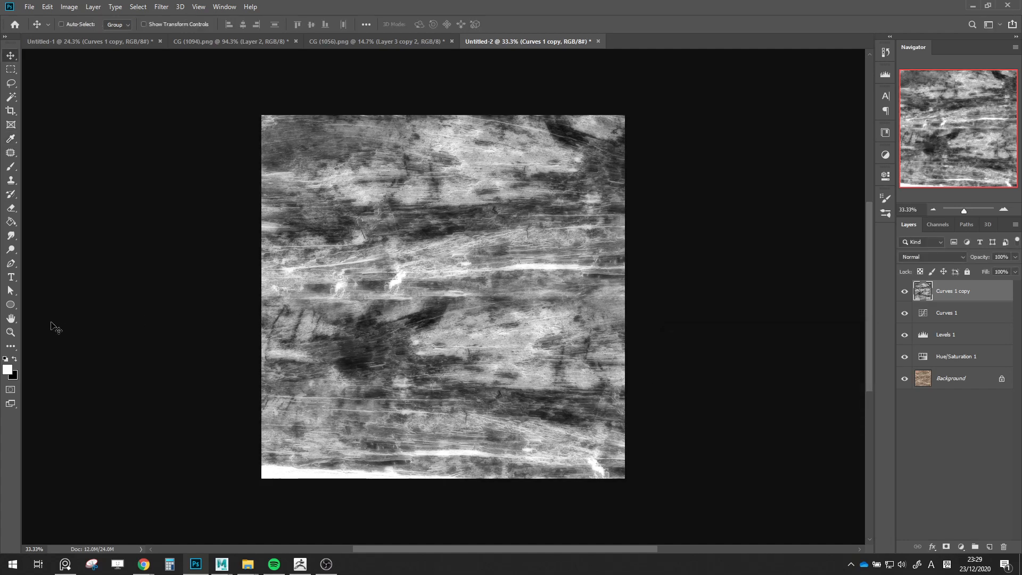
Apply the Sharpen filter twice to the bump map layer, inspecting the fine grain up close
click(12, 332)
drag(424, 218, 454, 234)
click(161, 7)
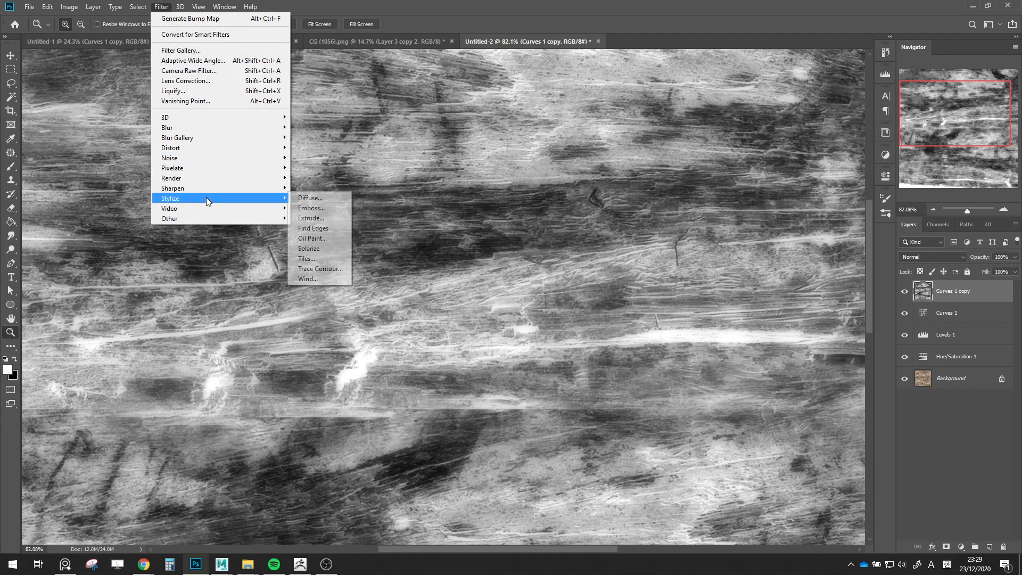
mouse_move(206, 188)
click(314, 199)
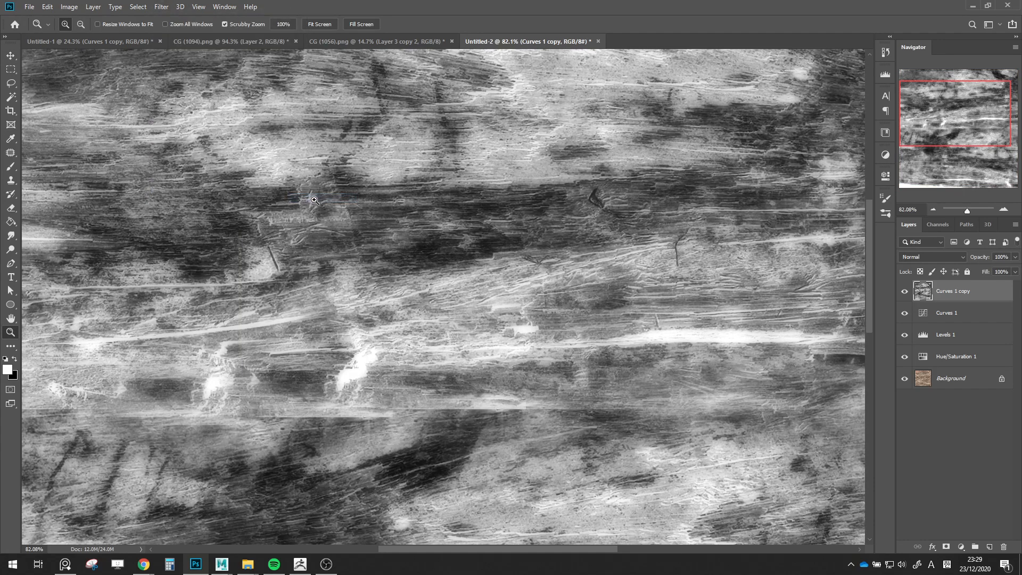
drag(505, 298, 533, 299)
click(161, 7)
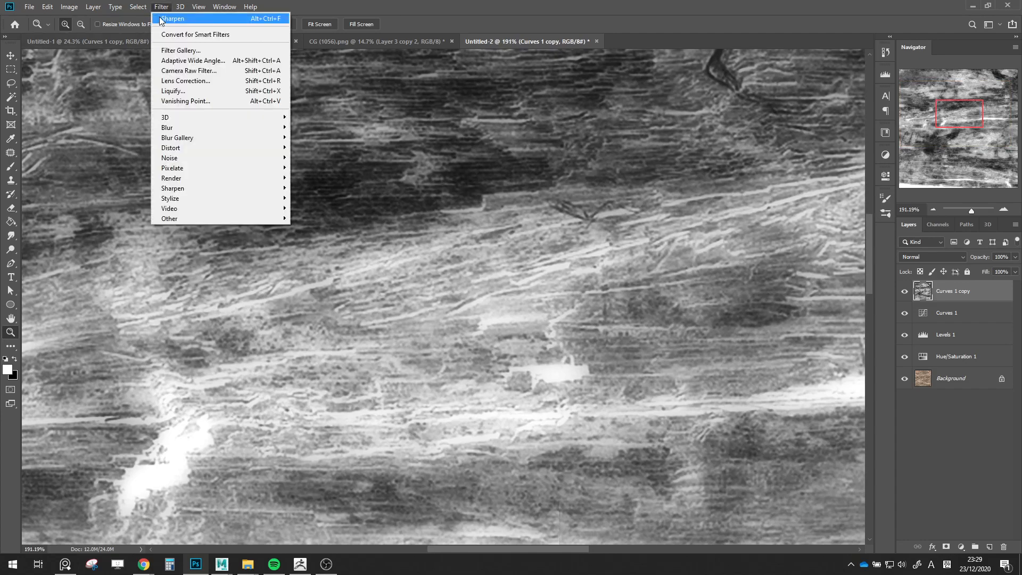
click(165, 19)
mouse_move(490, 204)
mouse_down()
mouse_move(408, 221)
mouse_move(497, 218)
mouse_up()
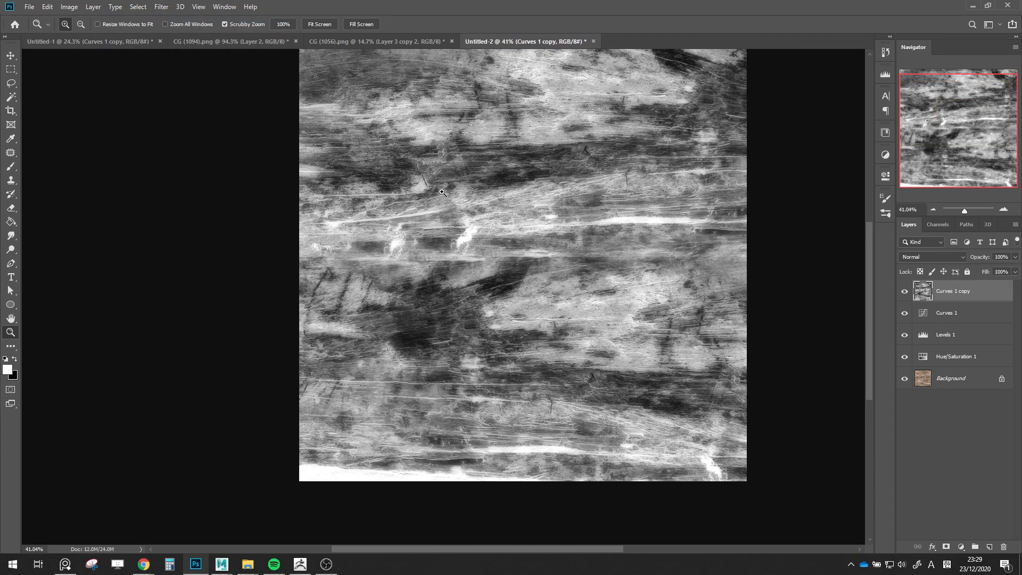
drag(440, 188, 419, 193)
drag(480, 149, 492, 150)
Save the bump map as a PNG in the Downloads folder, basing the file name on WoodGrain_Height.png
click(29, 7)
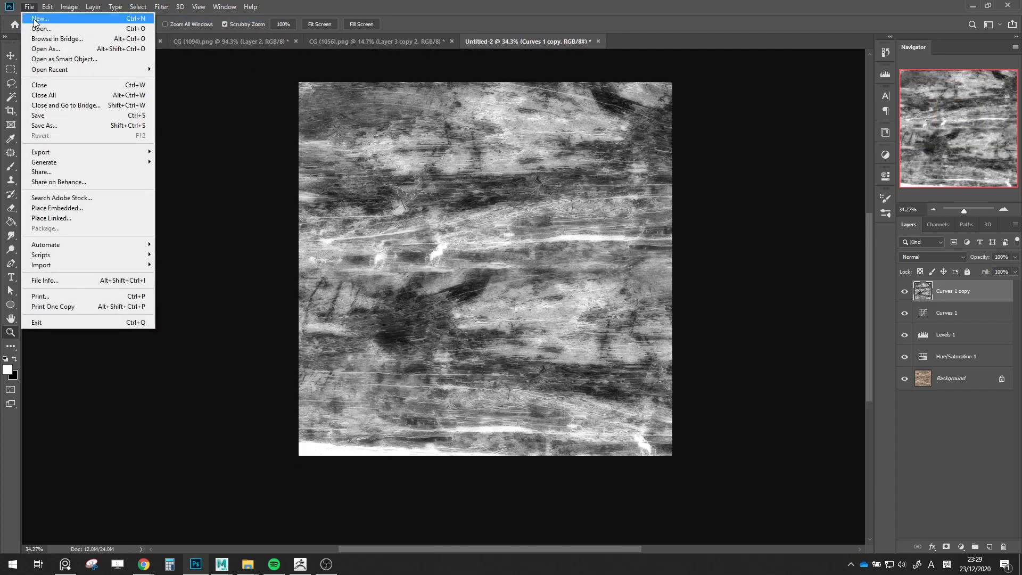
click(52, 126)
click(420, 375)
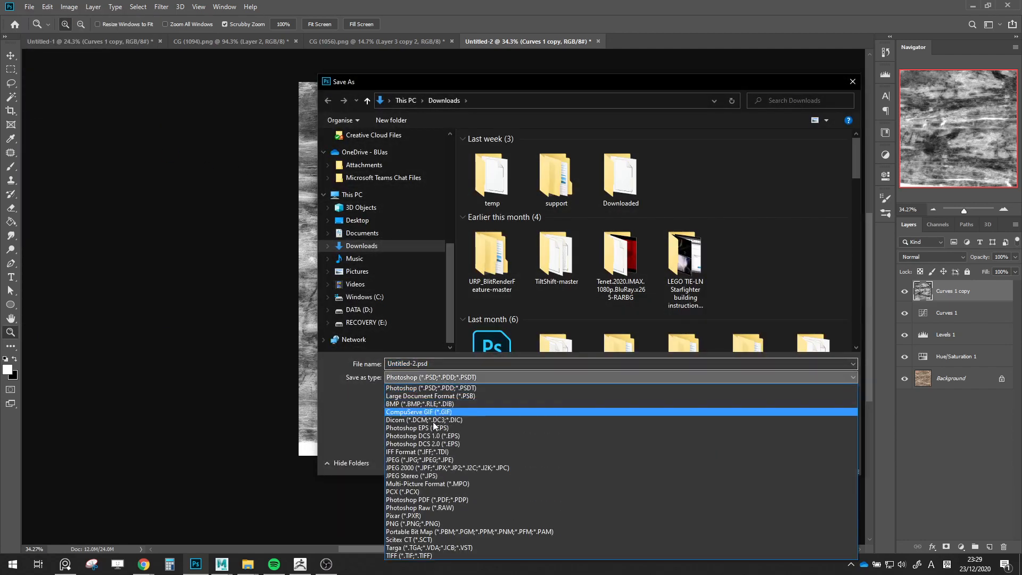
click(404, 516)
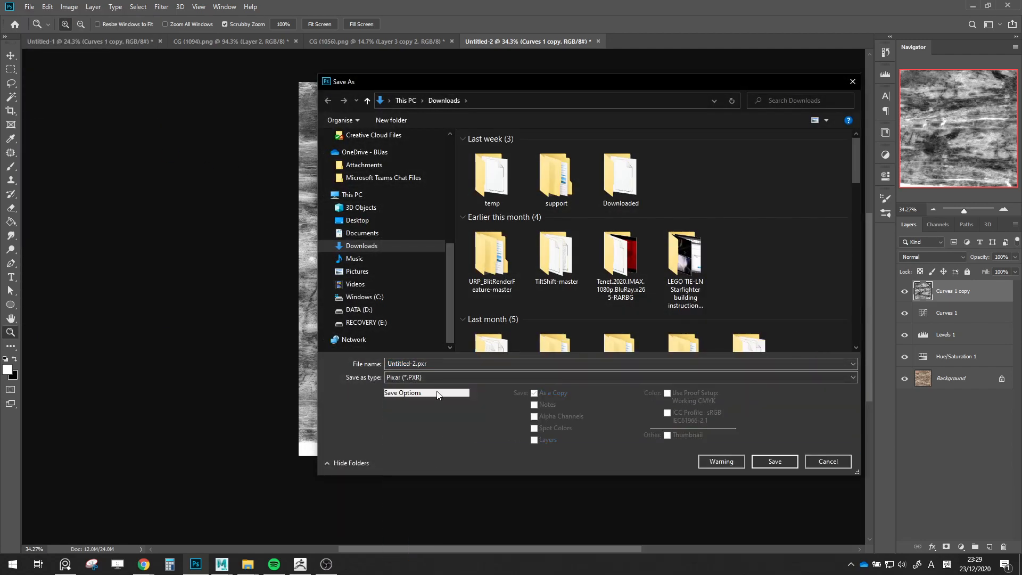
click(431, 377)
click(413, 523)
click(492, 179)
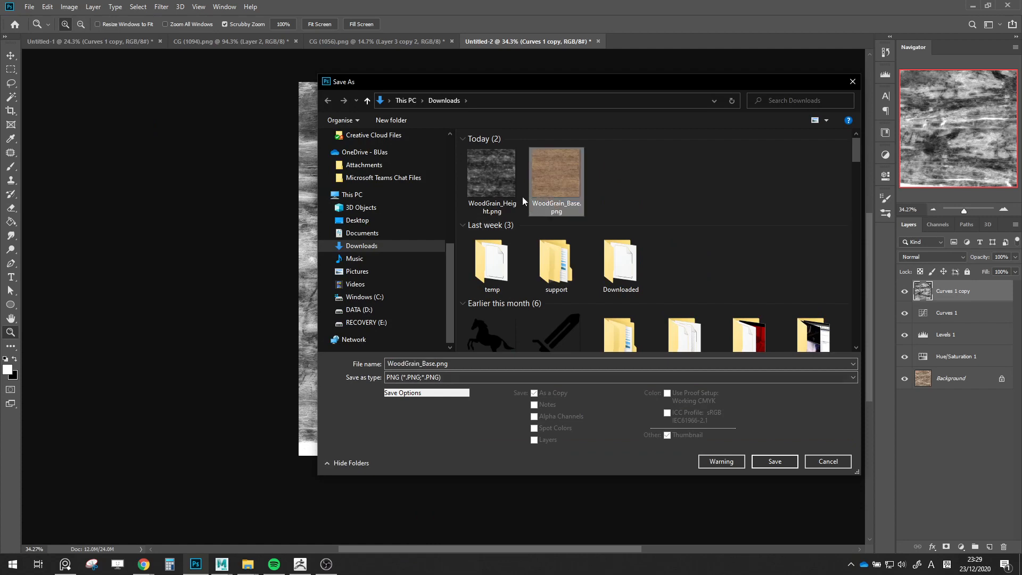
double_click(424, 364)
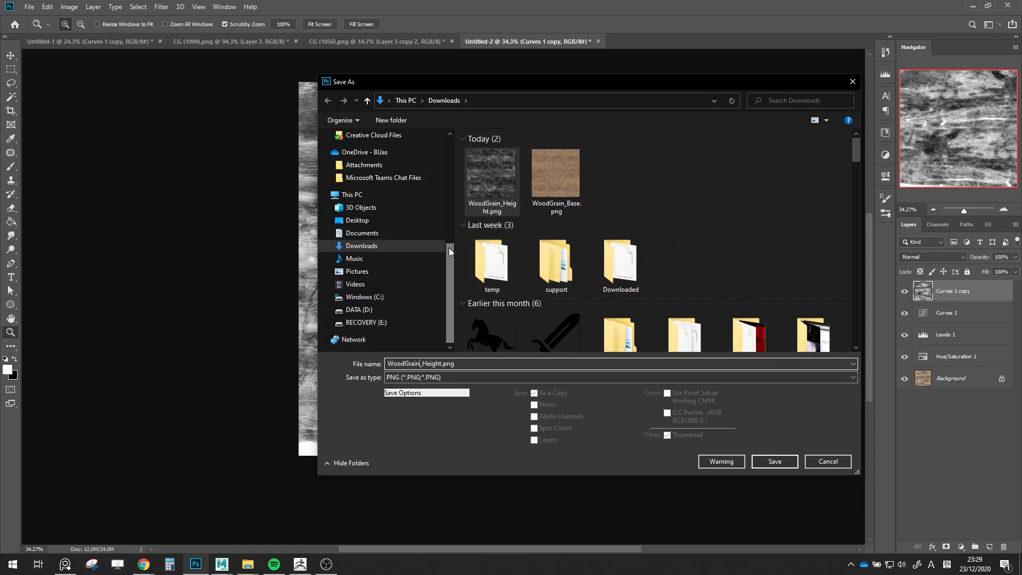
key(Return)
key(Return)
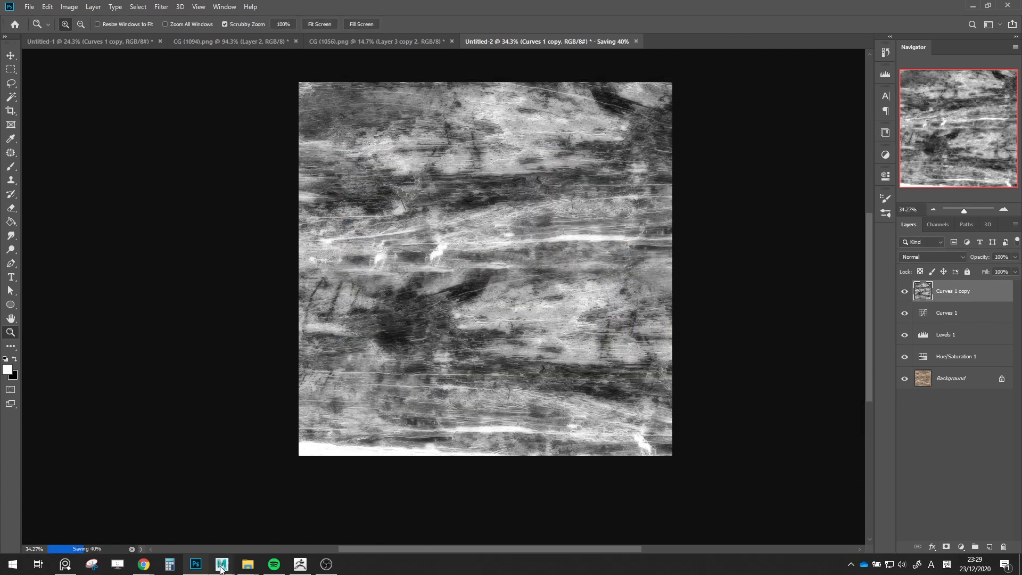
Switch to the Wood_Trim project in ZBrush and make Trim_Wood_F the active subtool
click(300, 564)
click(282, 527)
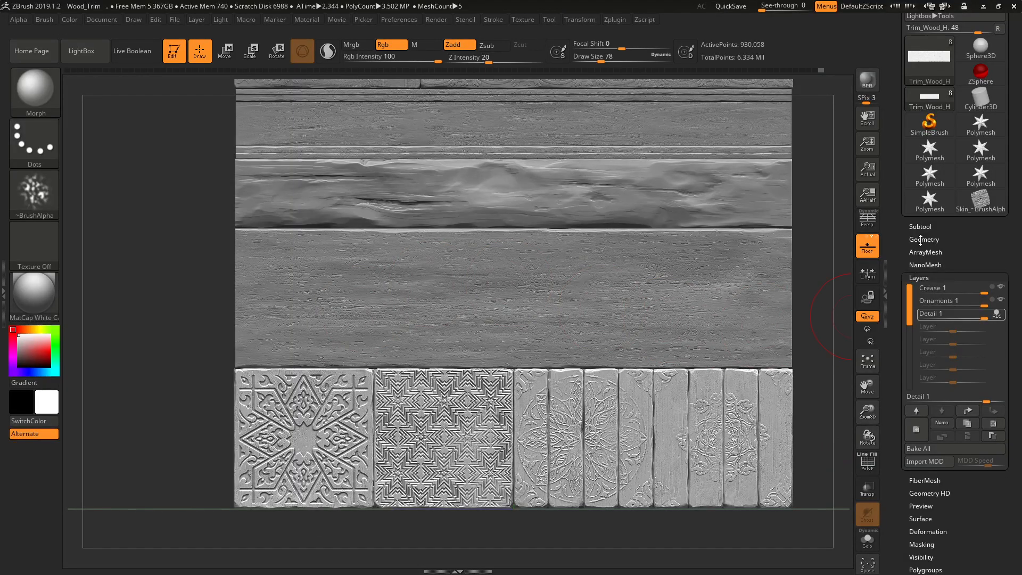
click(921, 240)
click(919, 235)
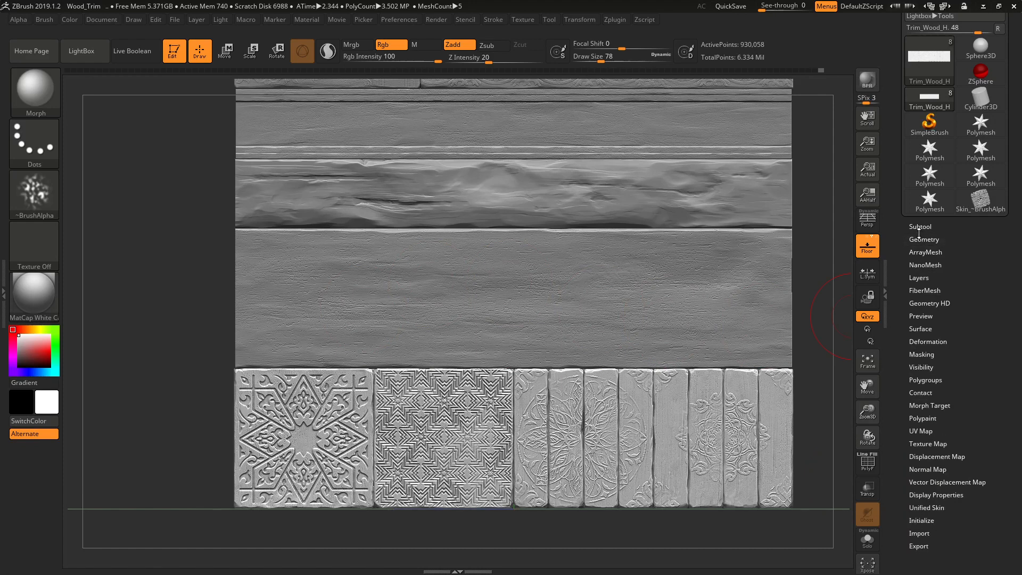
click(919, 227)
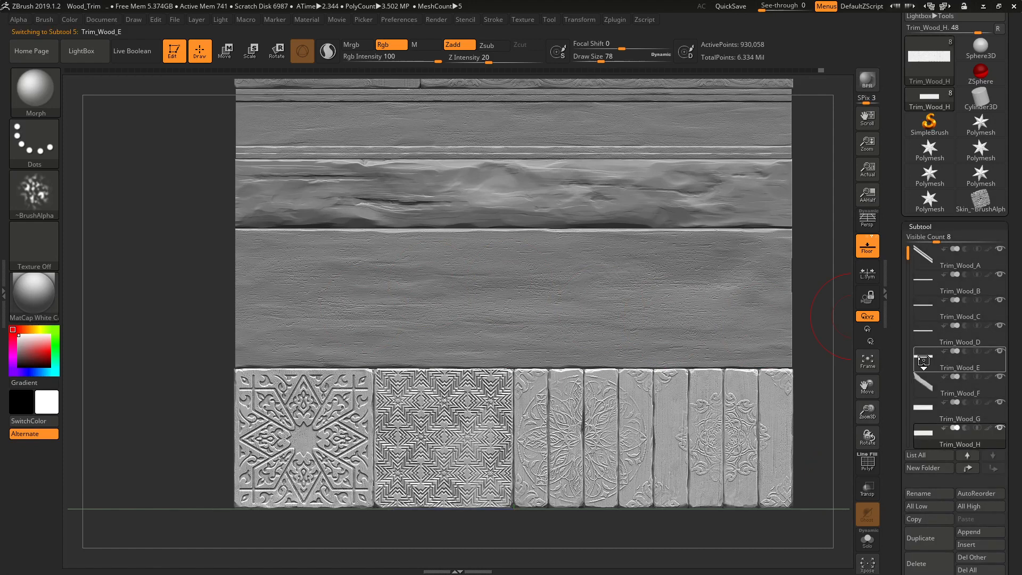
click(923, 362)
click(923, 337)
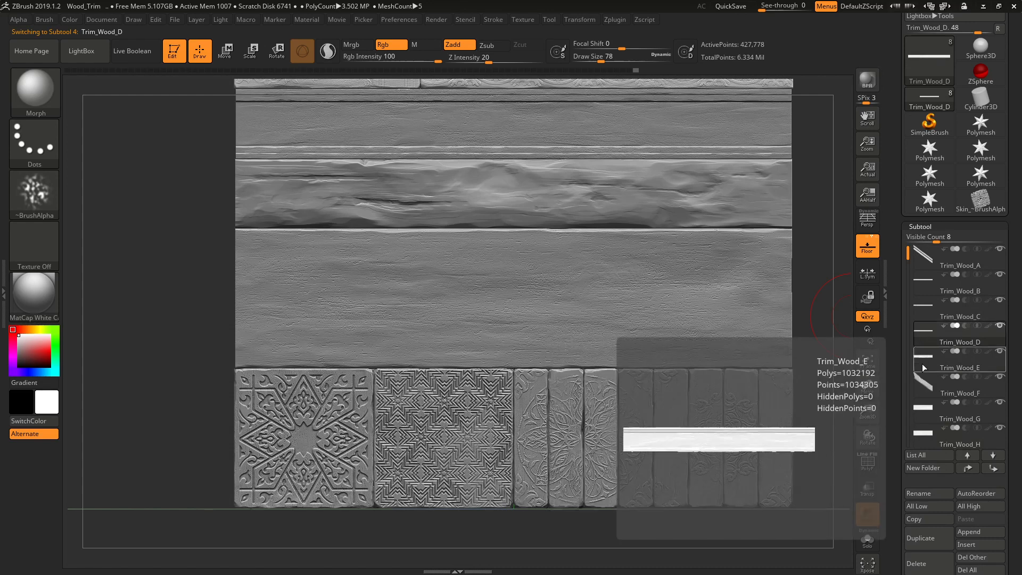
click(922, 386)
Add a sculpt layer named Detail 1 to the Trim_Wood_F subtool and check its Morph Target settings
click(916, 226)
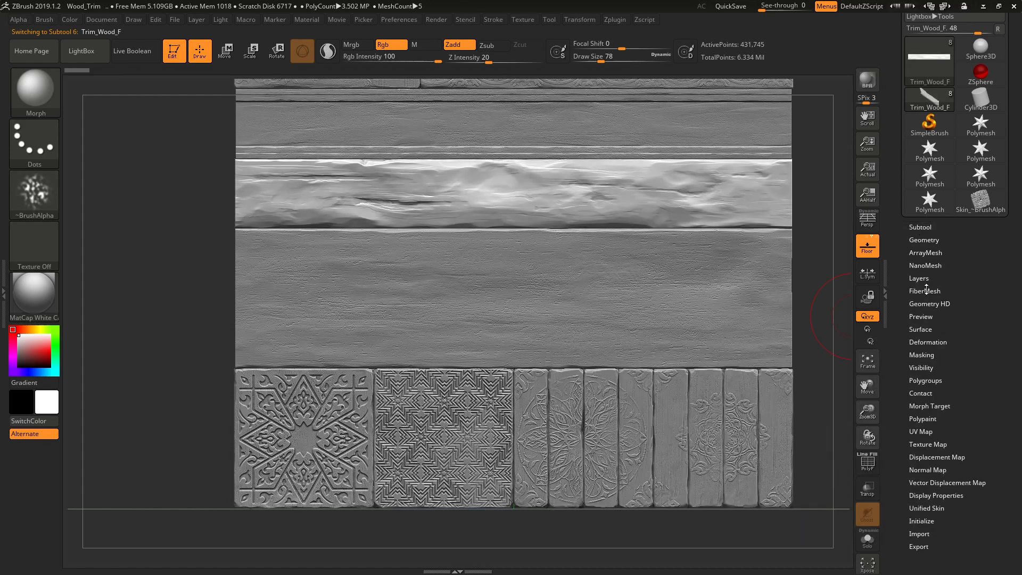
click(919, 279)
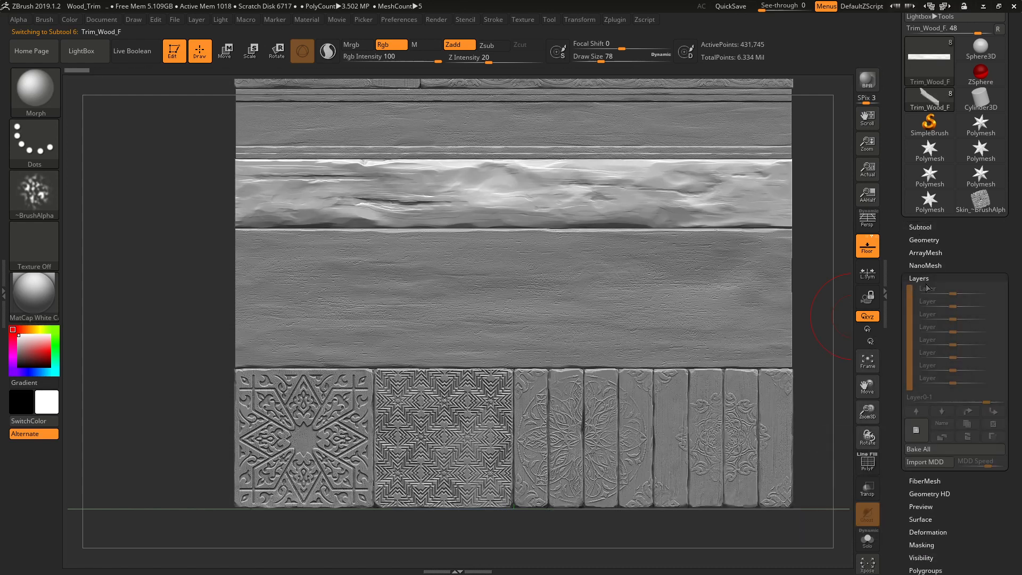
click(916, 430)
click(942, 423)
text(D)
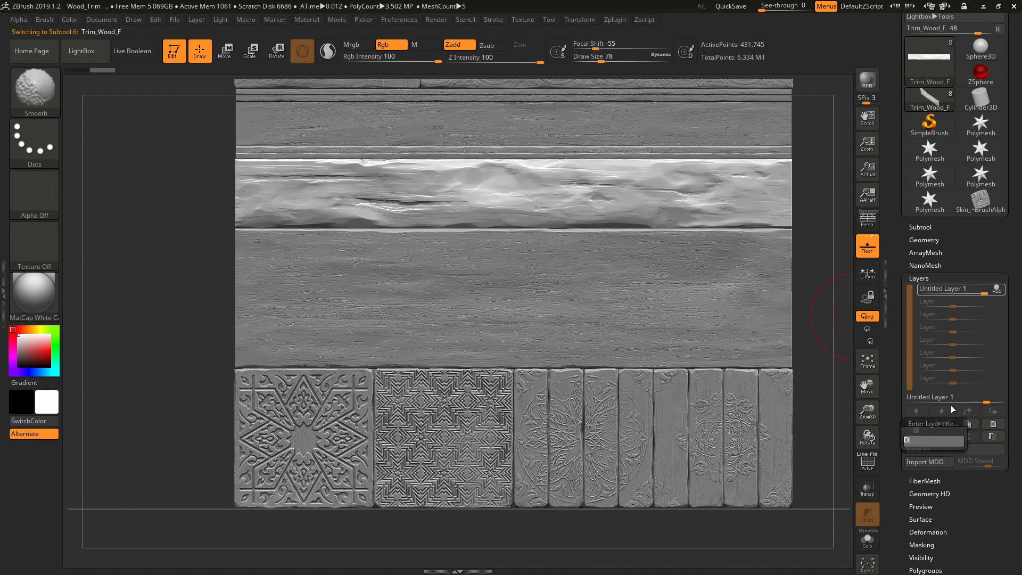
text(etail 1)
key(Return)
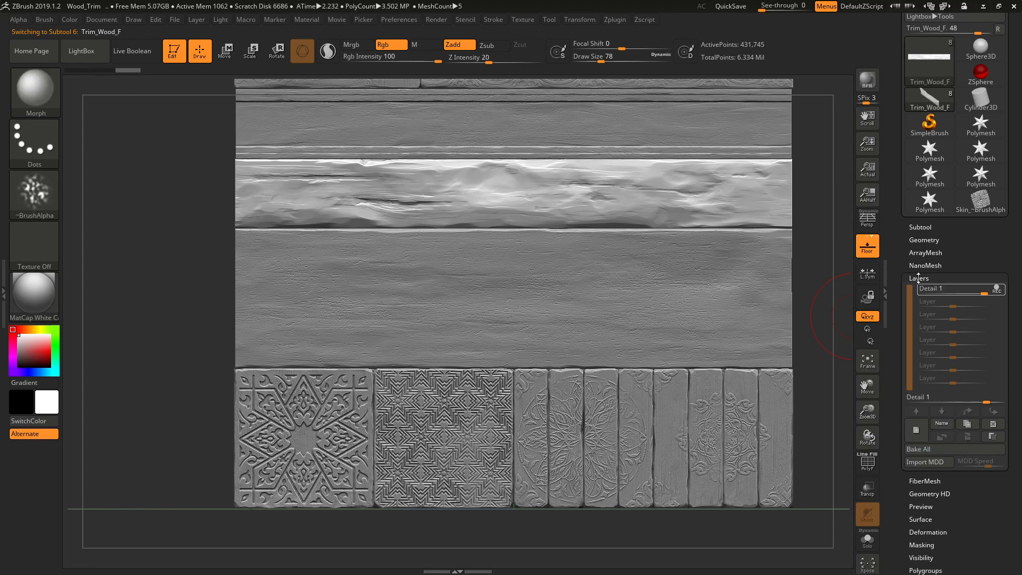
click(918, 278)
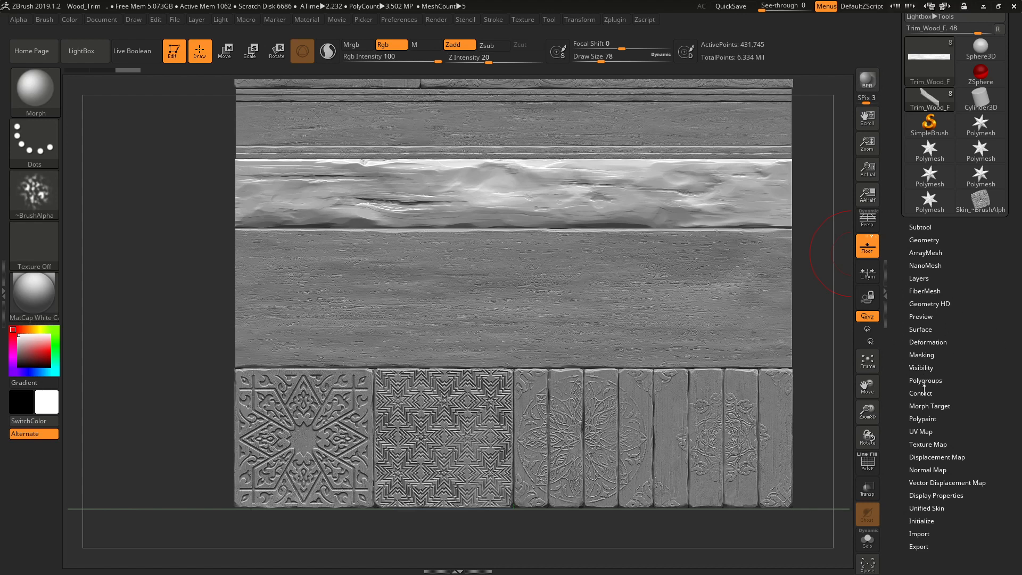
click(929, 406)
click(928, 406)
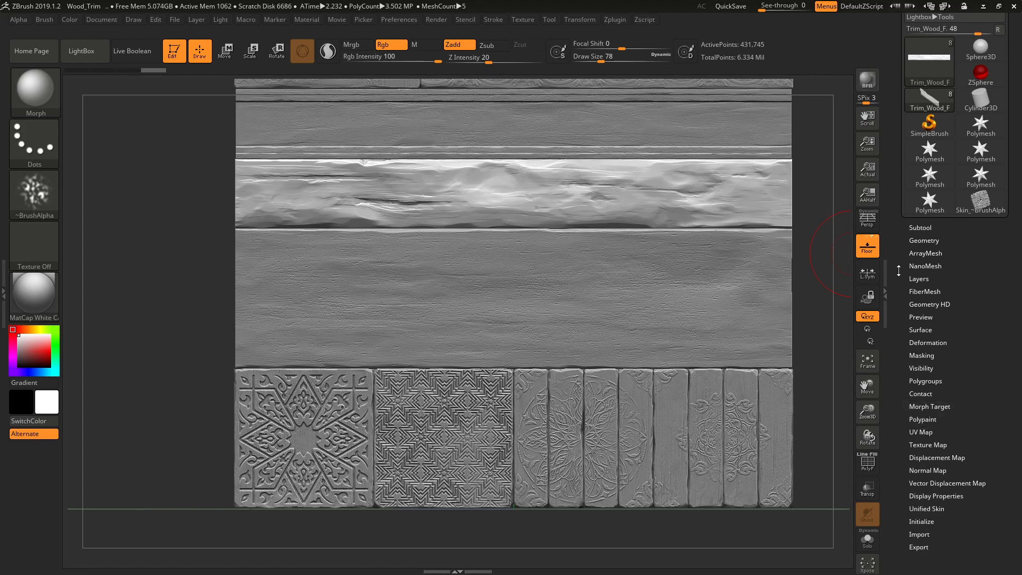
Switch to the Standard brush and import the WoodGrain2 height image from Downloads as its alpha
key(b)
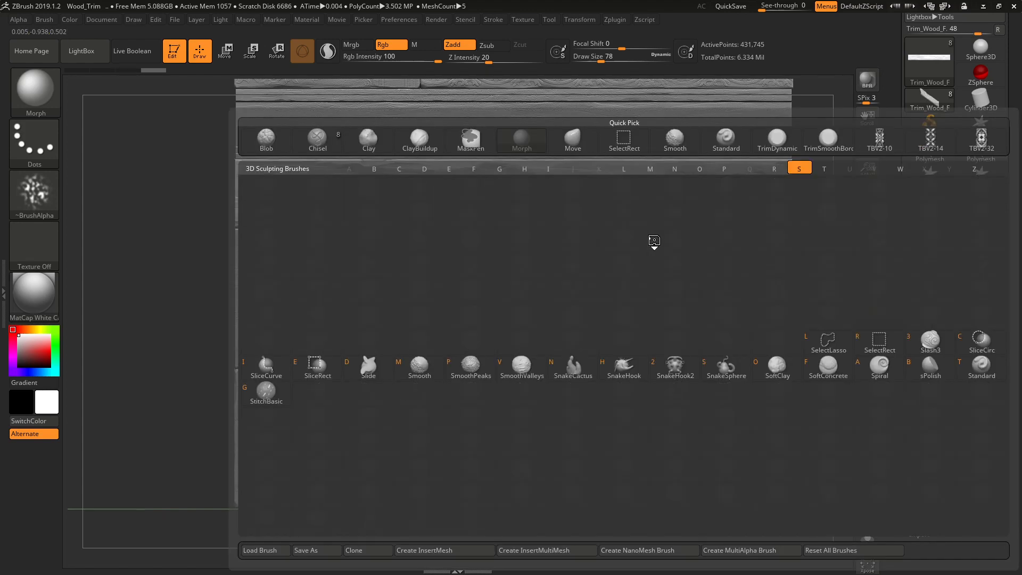
key(s)
key(t)
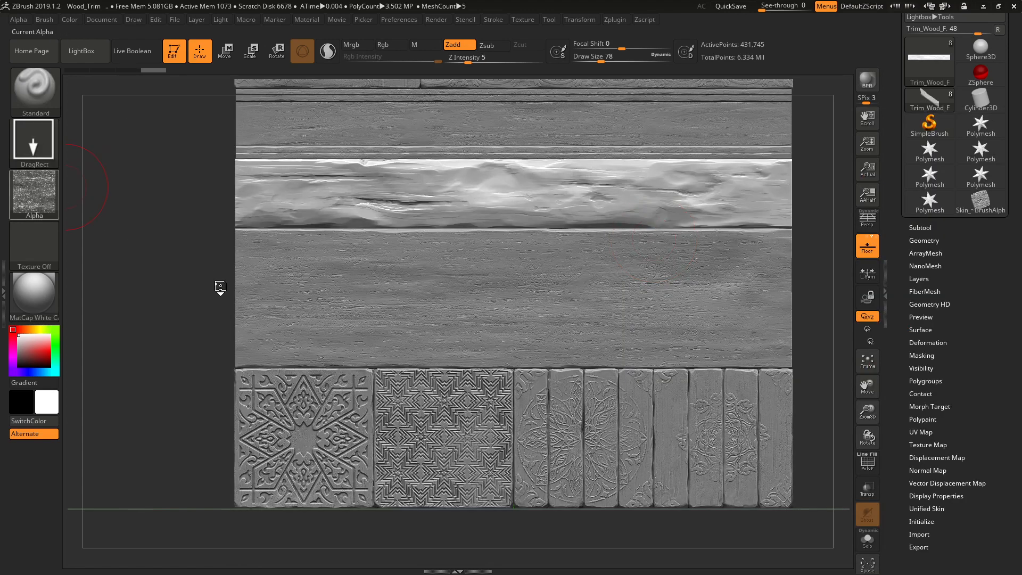
click(35, 194)
click(88, 479)
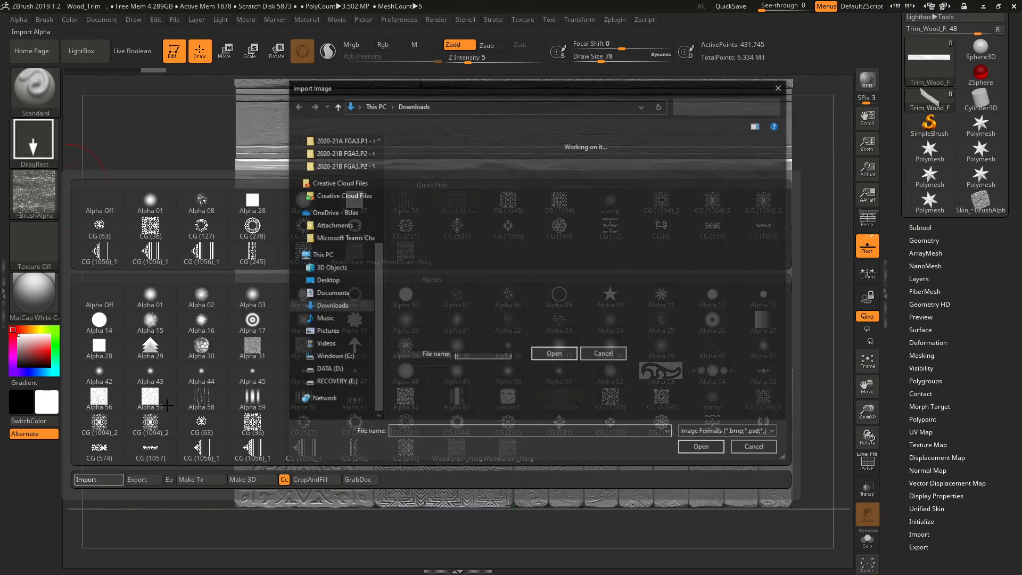
double_click(433, 190)
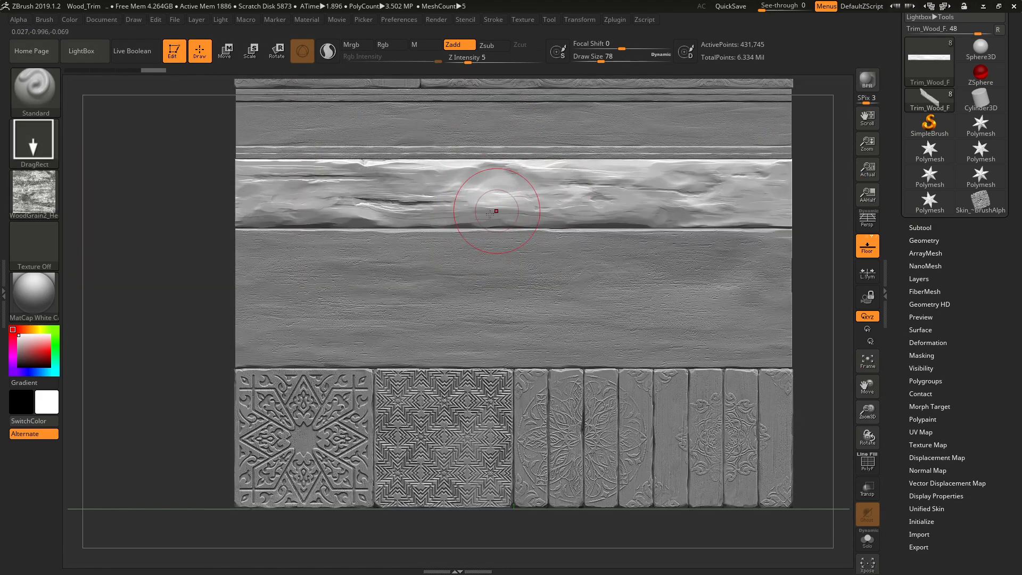
Try stamping the wood grain alpha on the middle of the rough beam twice, undoing each test
alt+right_drag(490, 200, 486, 244)
drag(486, 244, 489, 257)
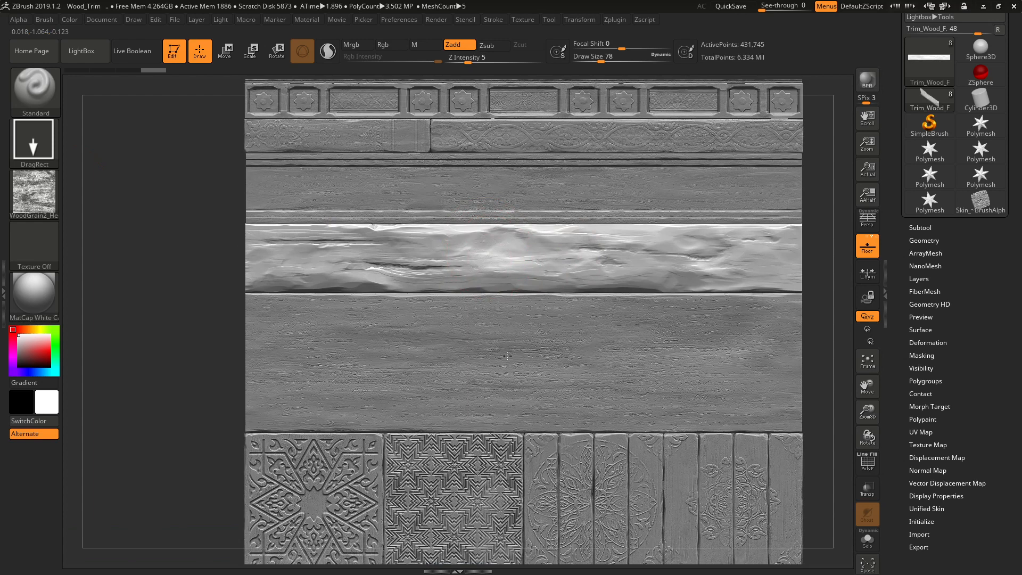
drag(503, 431, 503, 431)
key(ctrl+z)
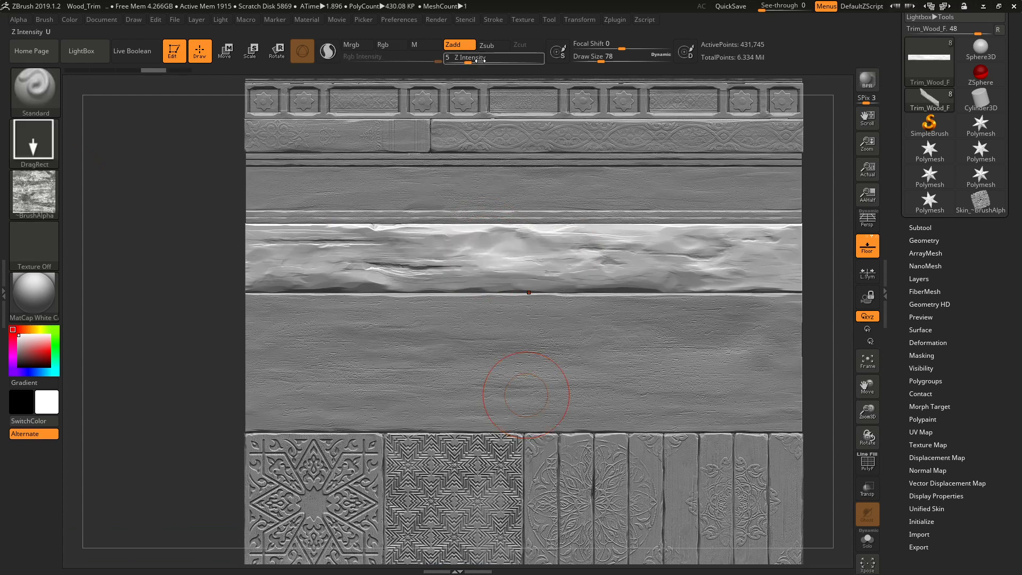
click(483, 59)
drag(521, 261, 544, 364)
key(ctrl)
key(ctrl+z)
Try a wood grain stamp at Z Intensity 6, inspect it up close, and undo it
click(473, 60)
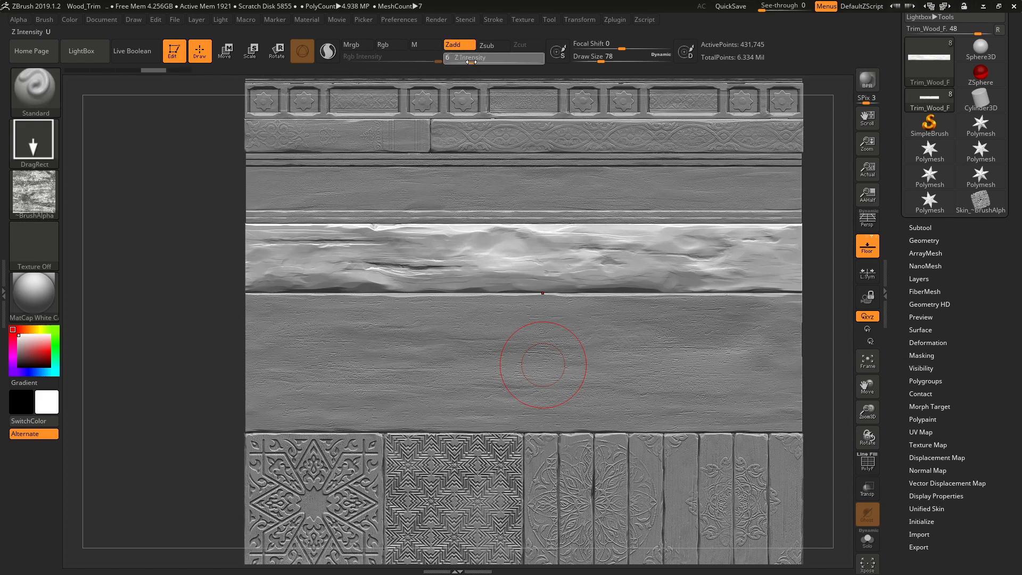
drag(470, 270, 490, 451)
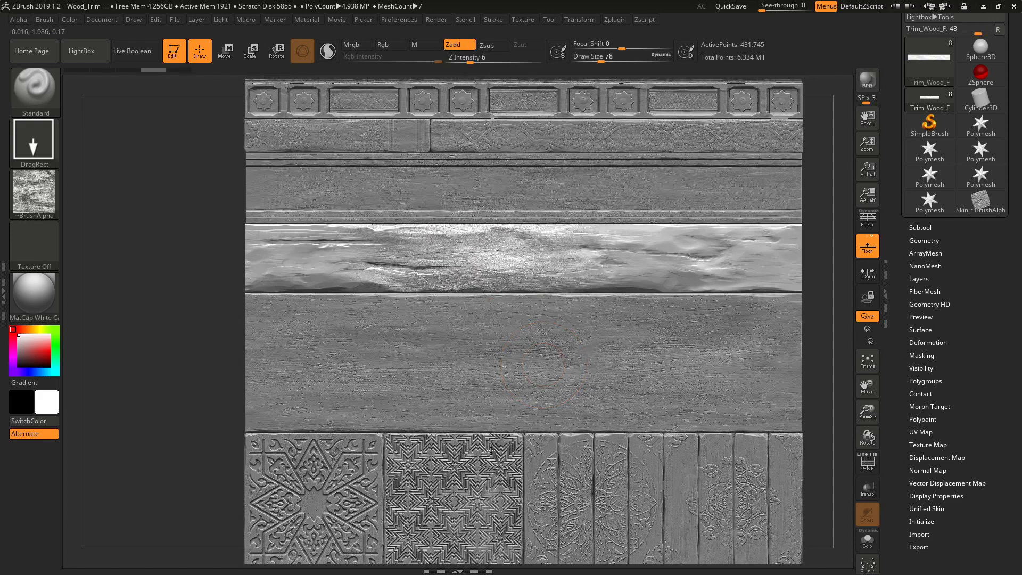
mouse_move(490, 450)
alt+right_down()
mouse_move(497, 457)
mouse_move(545, 292)
alt+right_up()
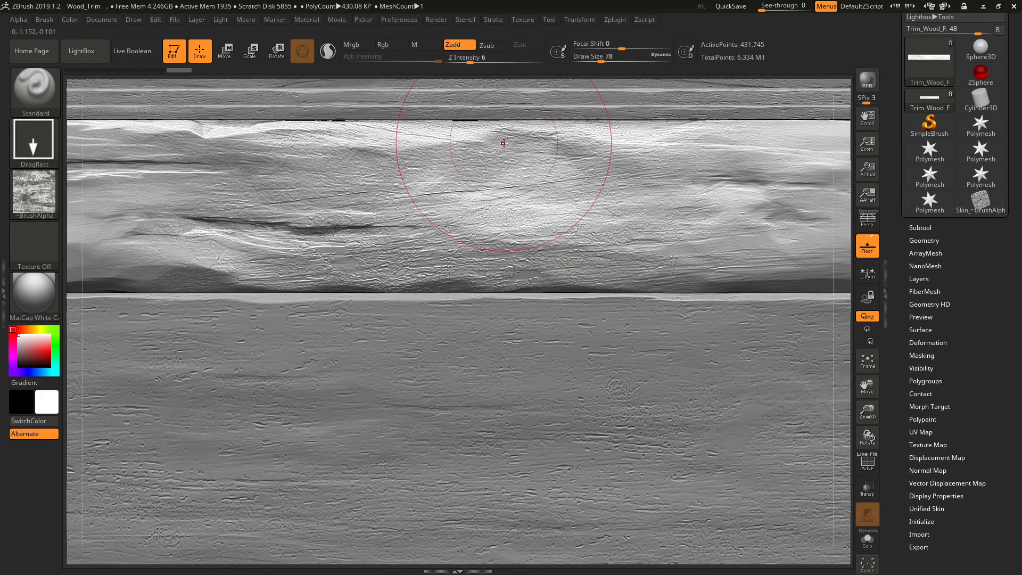
key(ctrl+z)
Try stronger wood grain stamps at Z Intensity 8 on the beam's middle and left part, undoing each one
click(471, 62)
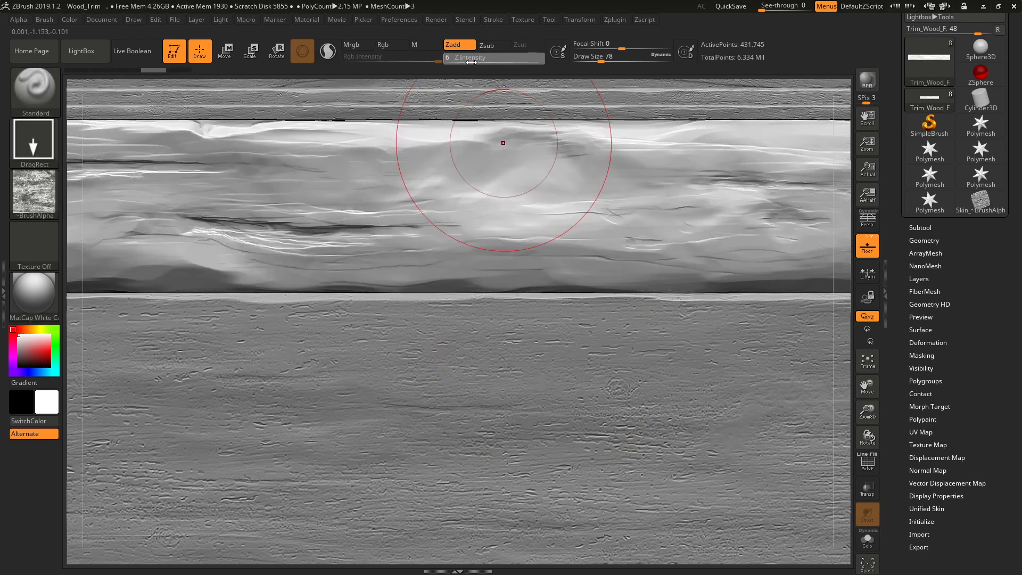
key(Return)
mouse_move(497, 183)
mouse_down()
mouse_move(531, 573)
mouse_move(563, 523)
mouse_up()
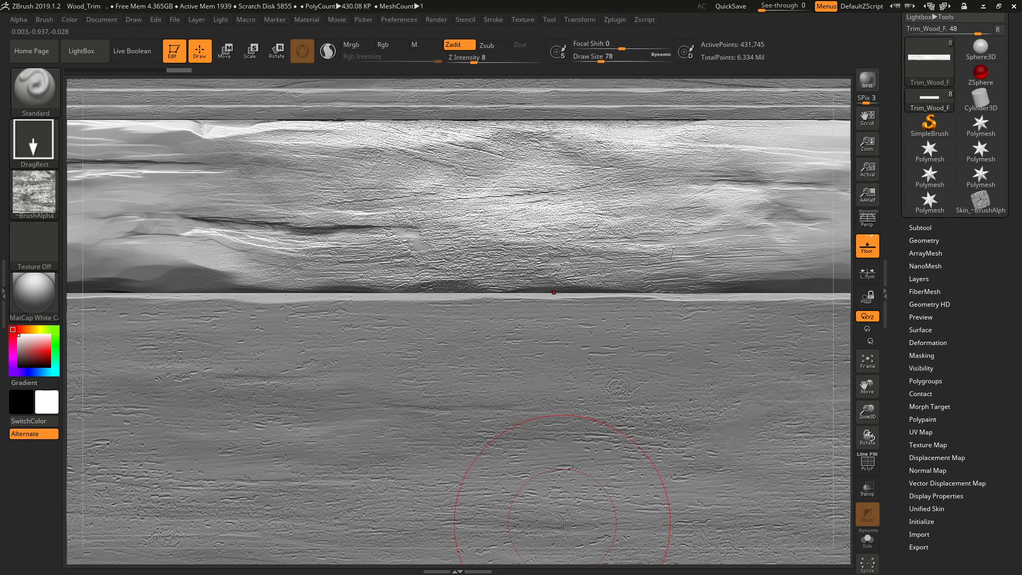
key(ctrl+z)
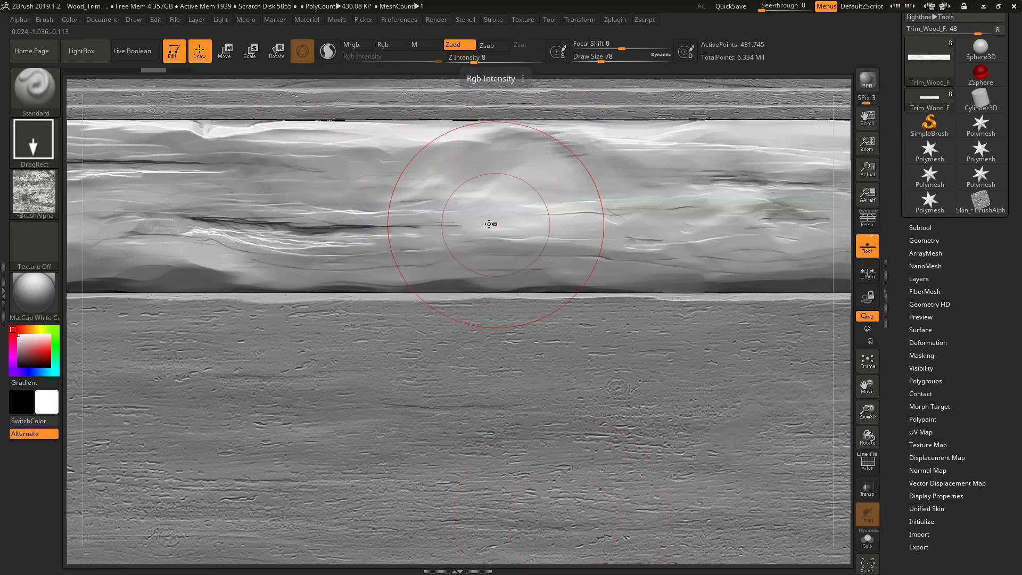
ctrl+right_drag(488, 224, 413, 217)
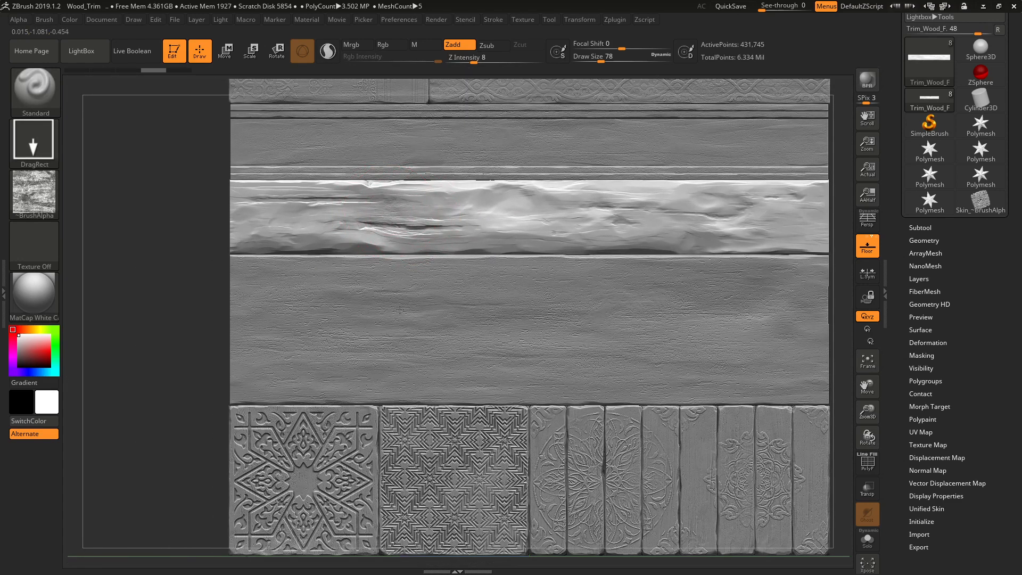
drag(400, 310, 399, 401)
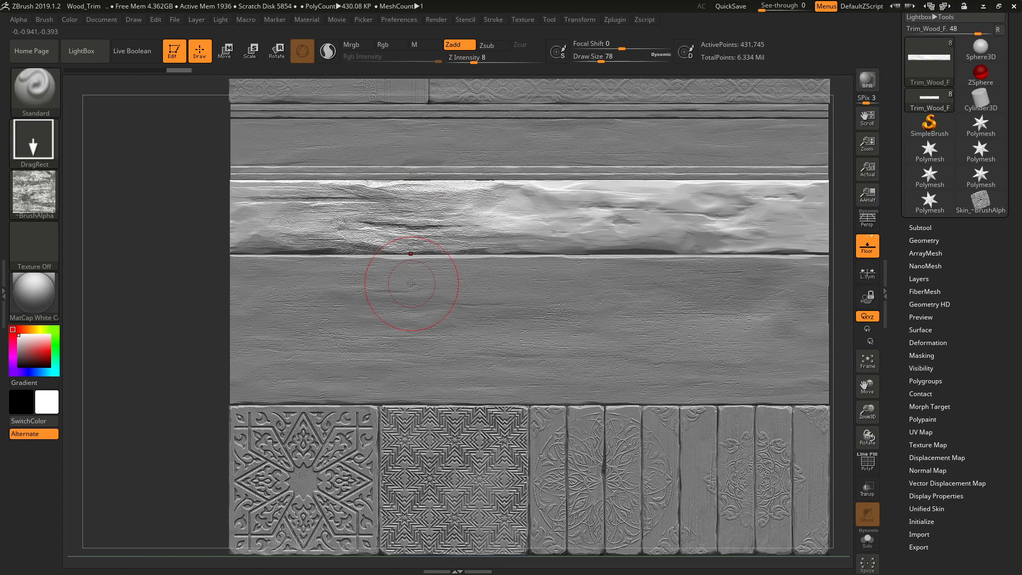
ctrl+right_drag(392, 180, 467, 289)
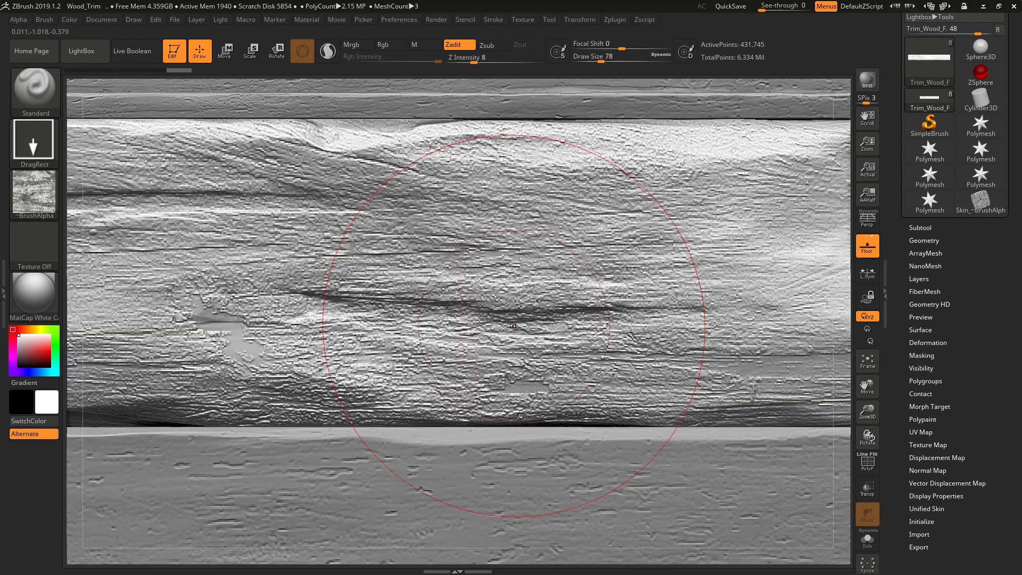
key(ctrl+z)
alt+right_drag(513, 326, 359, 200)
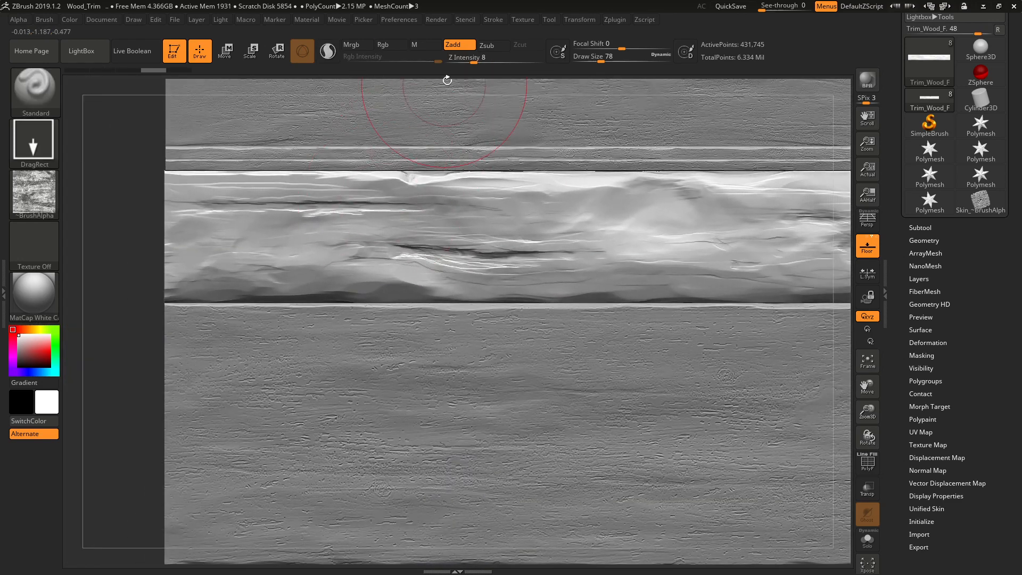
Set Z Intensity to 5 and stamp overlapping wood grain along the whole rough beam from its left end to its right end
drag(471, 60, 466, 60)
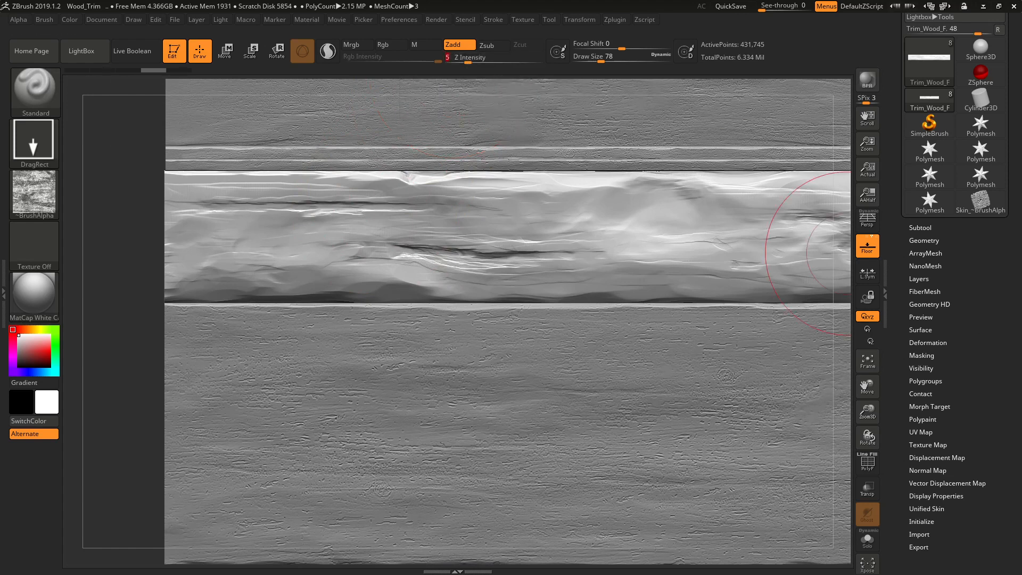
drag(344, 226, 371, 521)
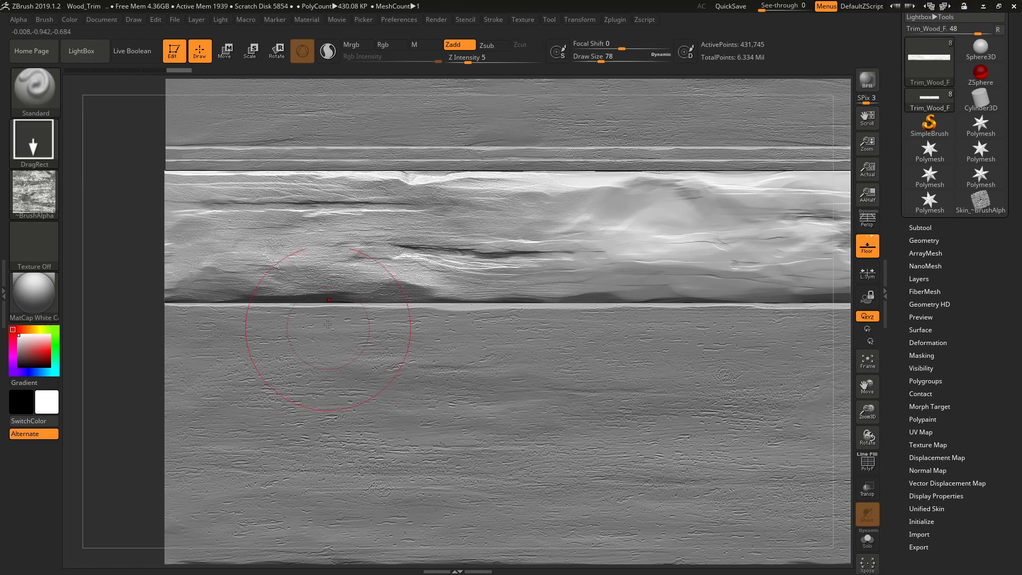
ctrl+right_drag(328, 326, 432, 403)
ctrl+right_drag(410, 320, 366, 183)
ctrl+right_drag(499, 210, 376, 247)
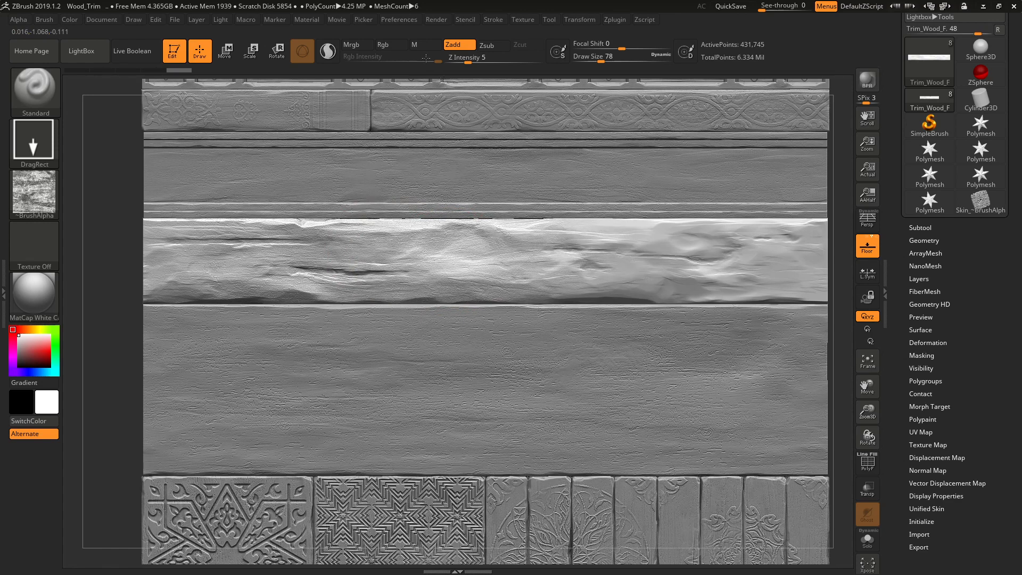
mouse_move(431, 80)
alt+right_down()
mouse_move(508, 256)
mouse_move(475, 260)
alt+right_up()
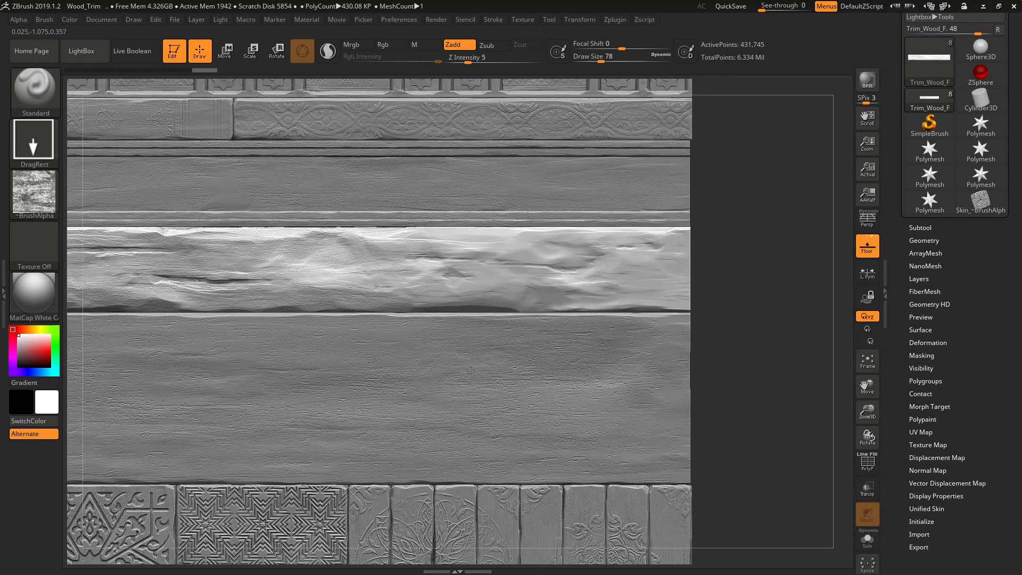
drag(477, 451, 478, 447)
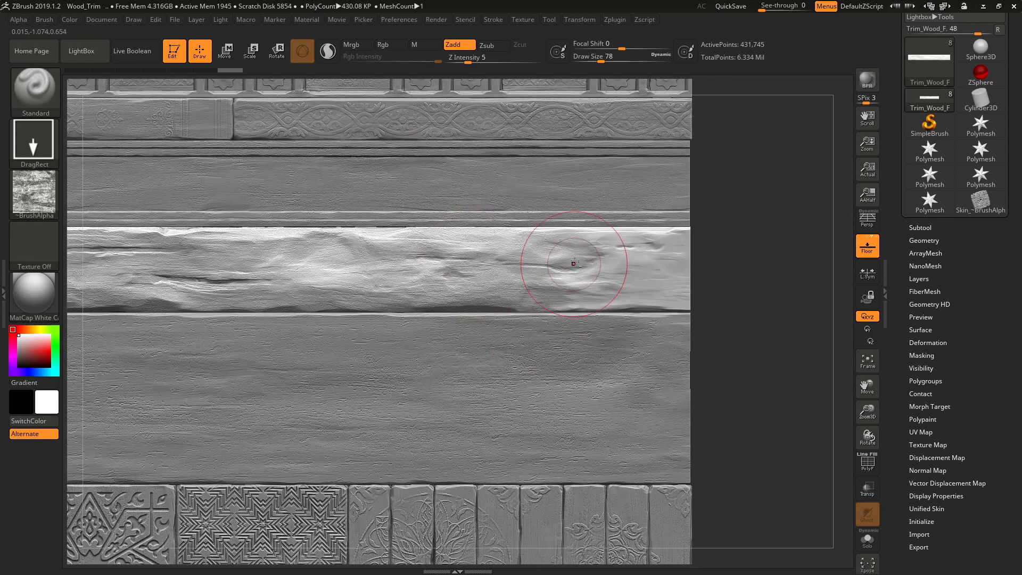
drag(574, 266, 590, 446)
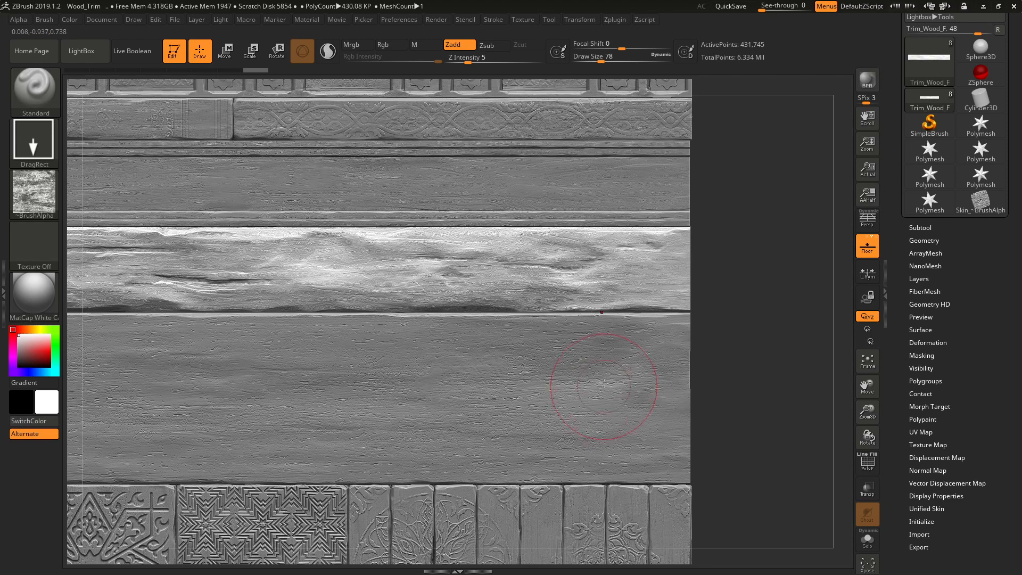
Fade patches of the stamped grain along the beam with the Morph brush at Draw Size 86
key(b)
key(m)
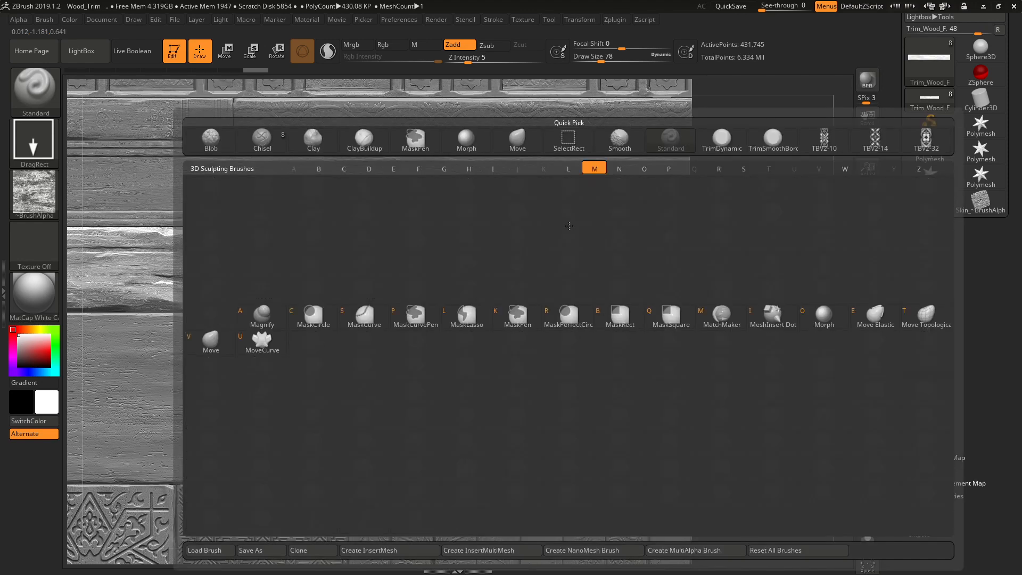
key(r)
key(bracketright)
drag(535, 265, 484, 301)
drag(419, 277, 394, 266)
key(bracketright)
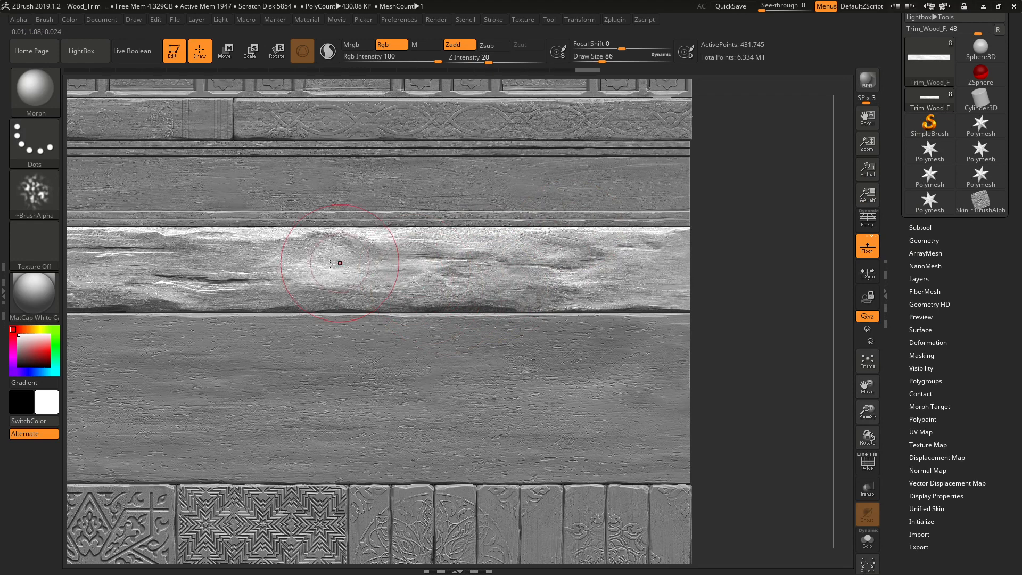
drag(330, 269, 221, 280)
alt+right_drag(304, 290, 433, 262)
drag(389, 260, 384, 284)
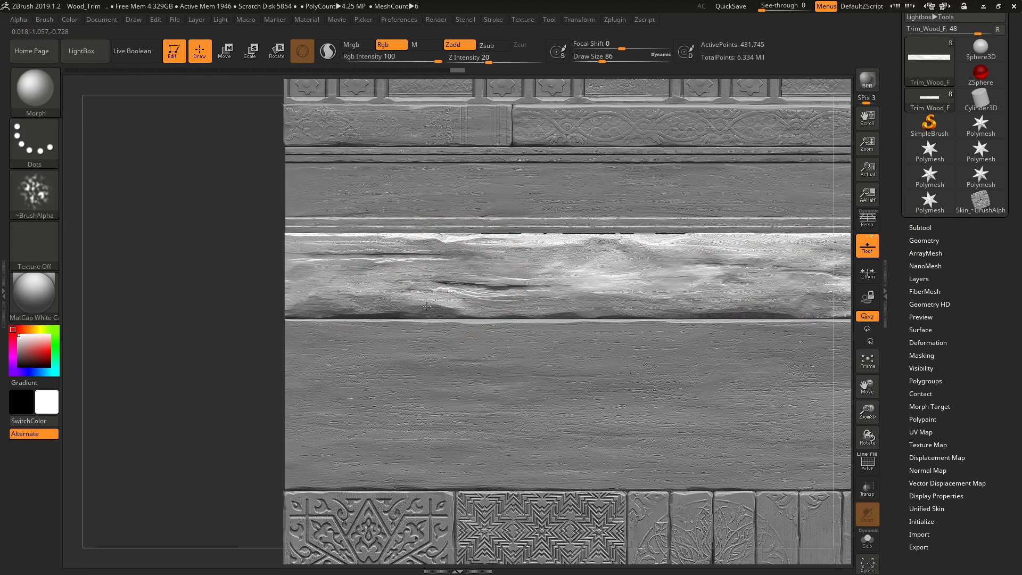
key(ctrl+shift+z)
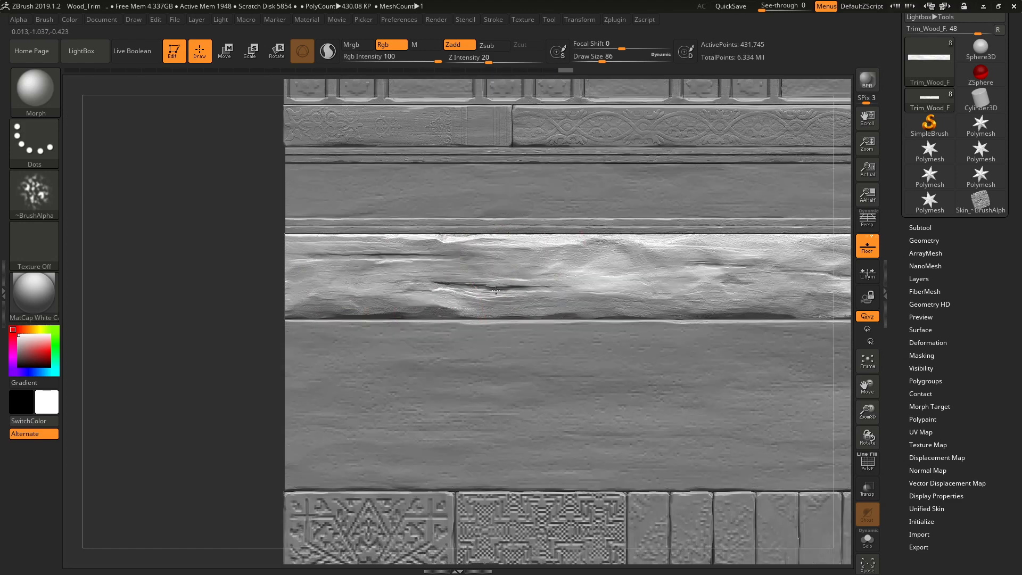
key(ctrl+shift+z)
Try extending the beam's middle crack with short strokes of the Chisel brush, using Alpha 01 at a small Draw Size
key(b)
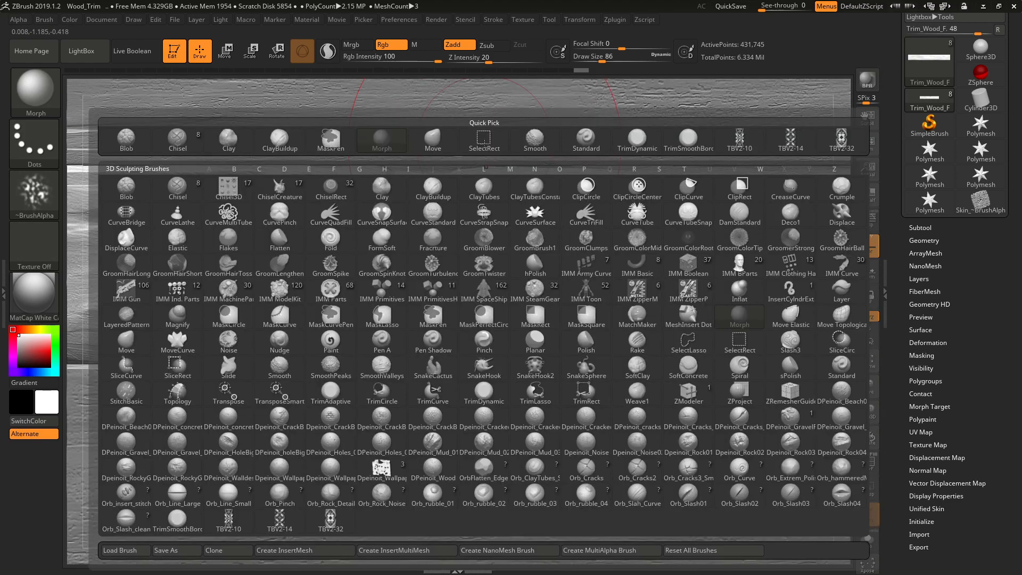
click(178, 137)
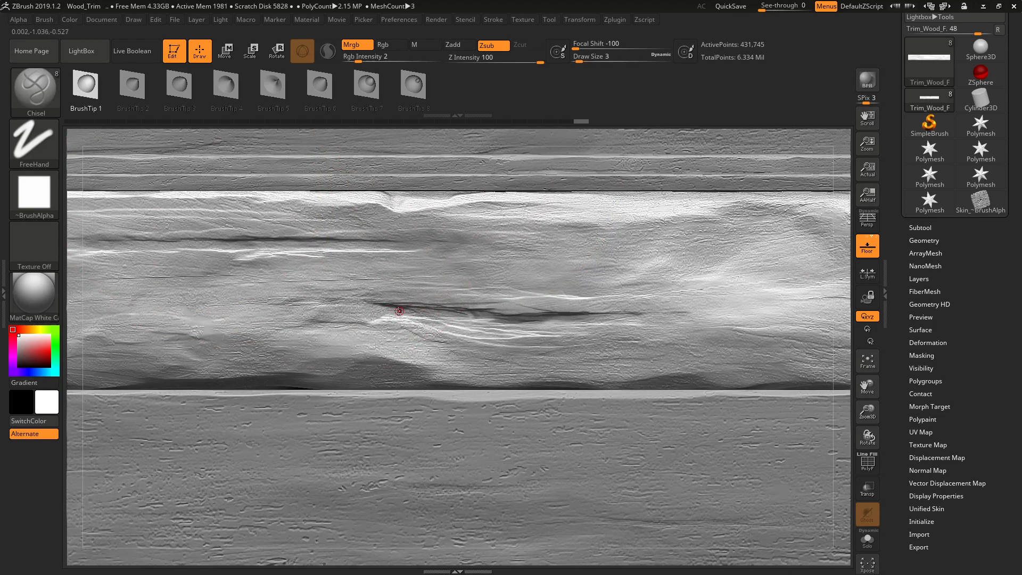
drag(399, 310, 361, 307)
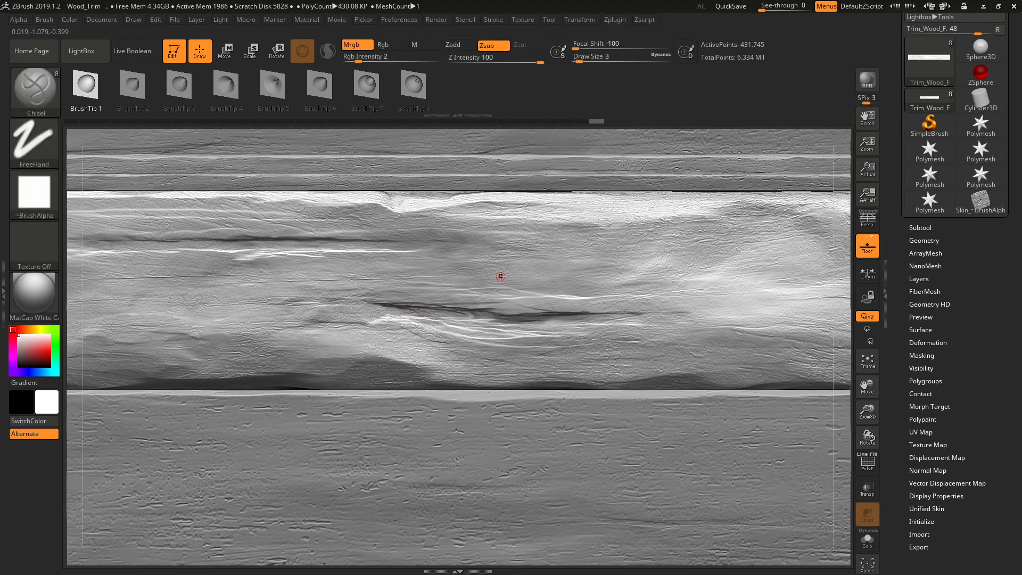
click(60, 193)
click(152, 204)
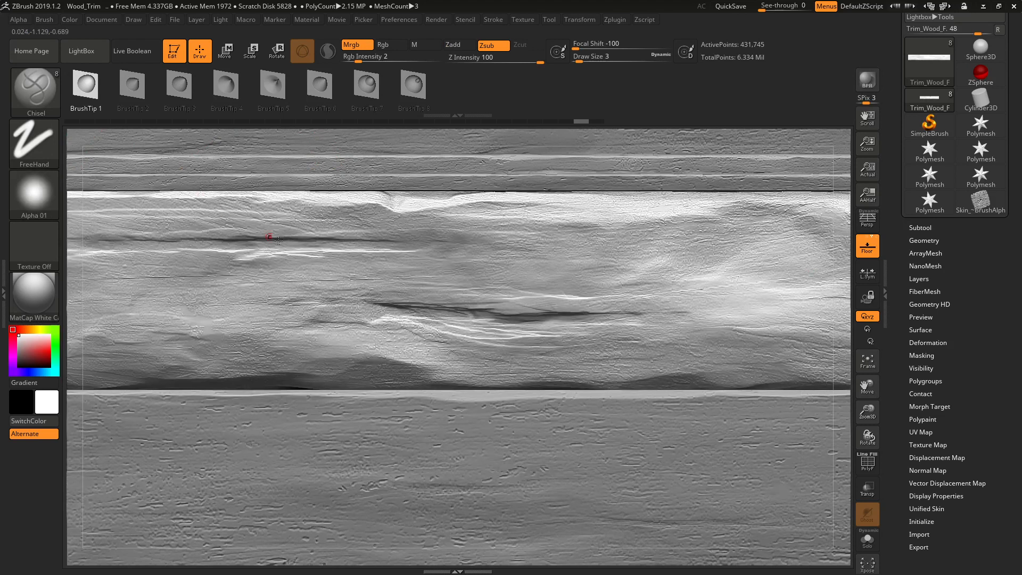
drag(336, 308, 298, 307)
drag(397, 308, 275, 308)
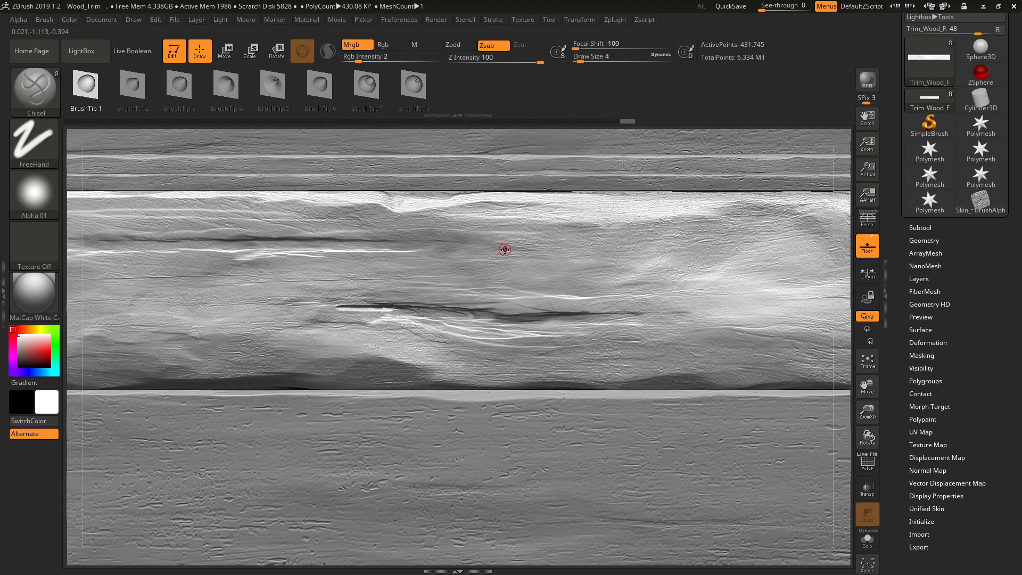
Switch to the ClayBuildup brush, reduce its Draw Size to 1 and try short strokes on the middle crack
key(b)
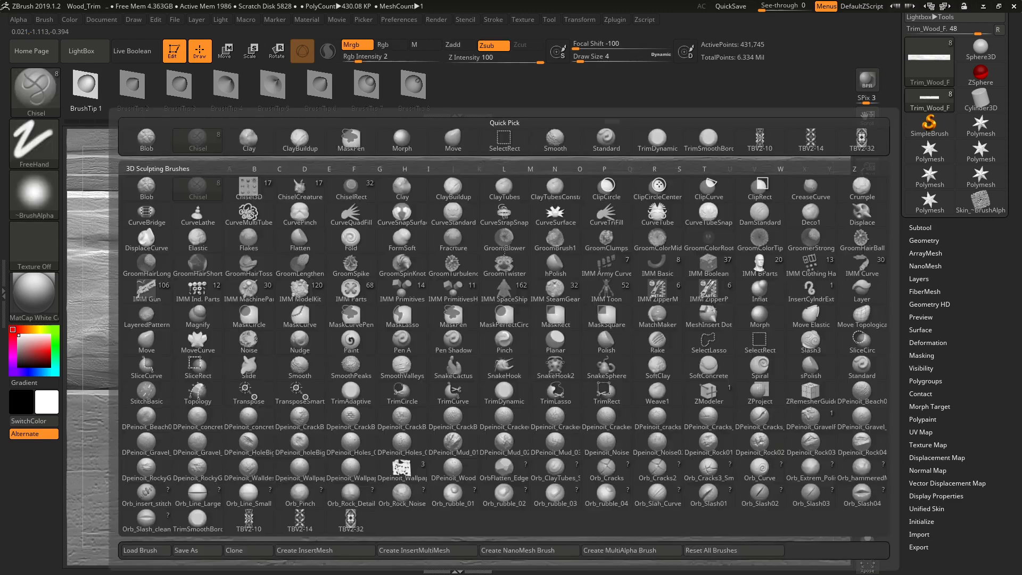
key(c)
key(b)
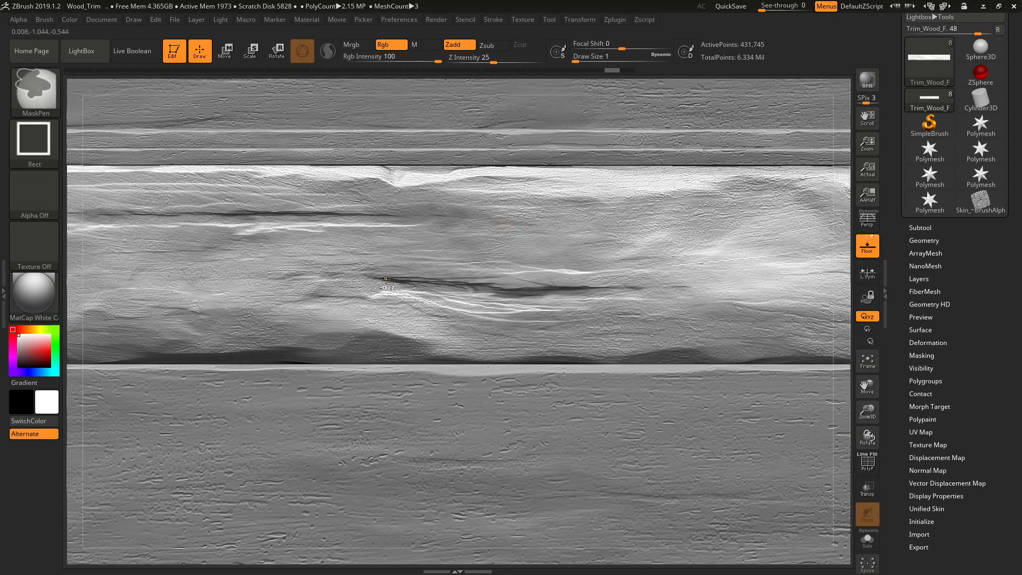
drag(386, 284, 371, 283)
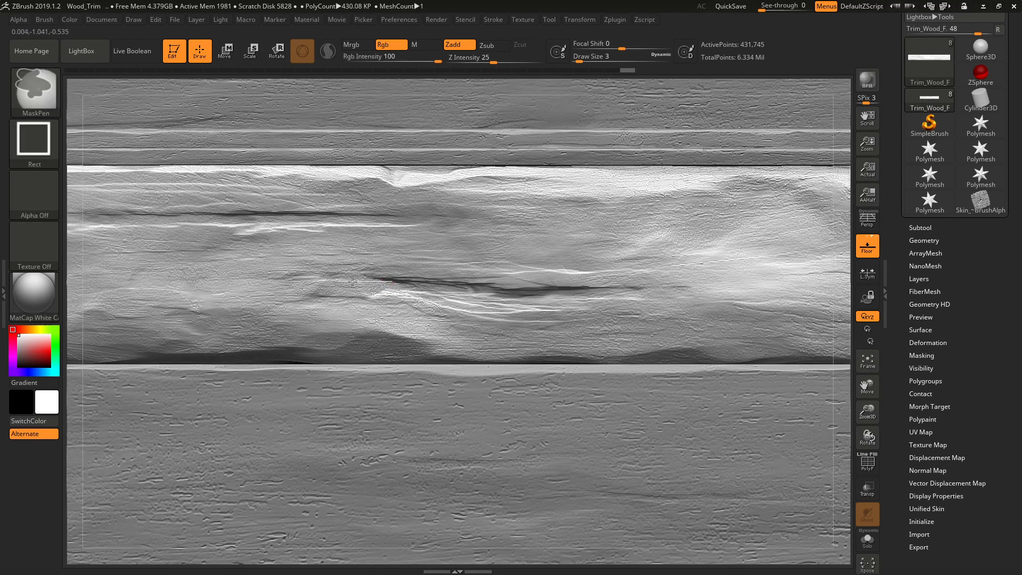
ctrl+click(383, 282)
ctrl+click(486, 240)
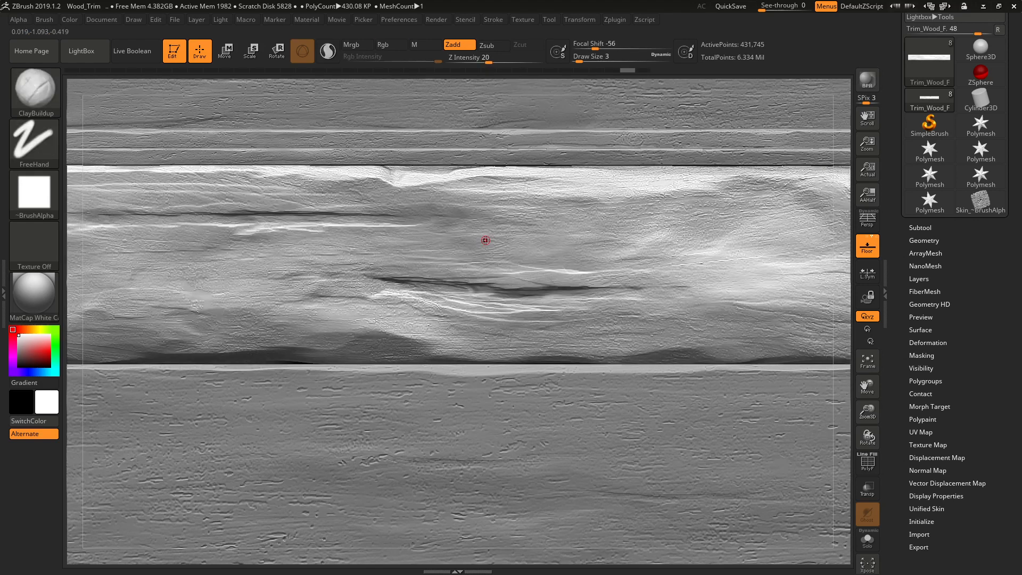
key(])
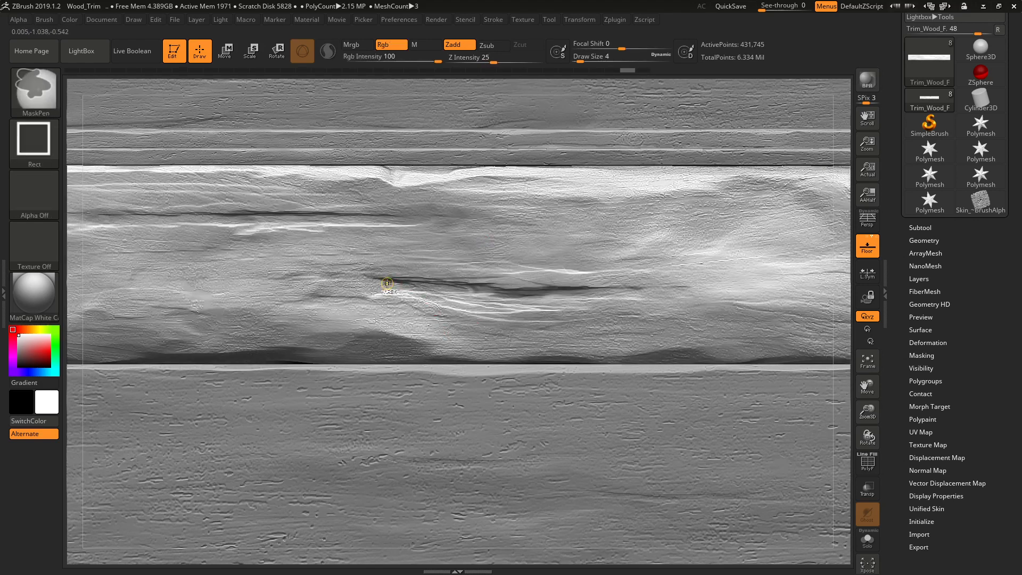
key([)
key([)
key([)
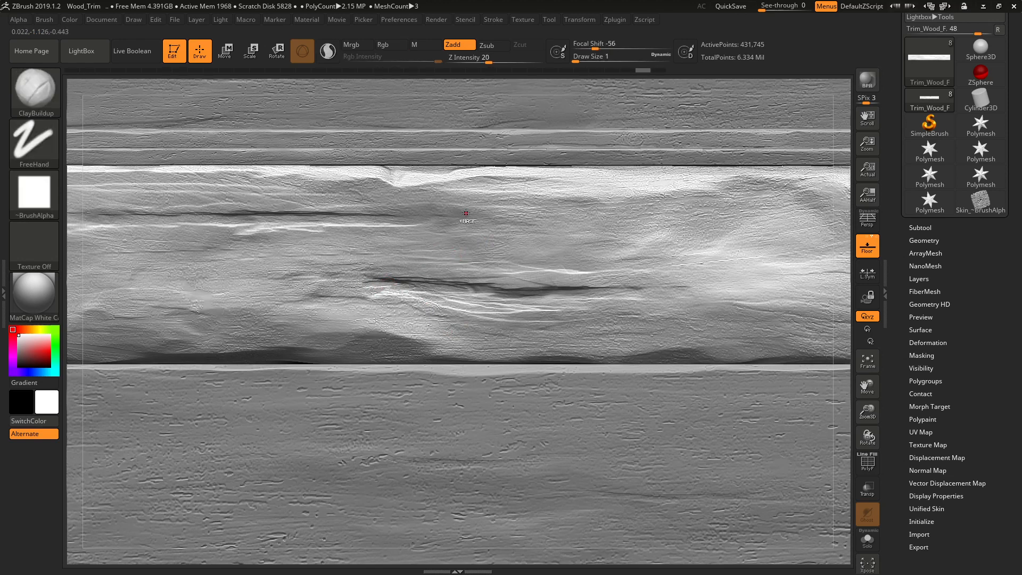
key(ctrl+z)
key(ctrl+shift+z)
Raise the ClayBuildup Z Intensity to 100 and test strokes at the start of the middle crack, undoing the last one
drag(489, 60, 511, 60)
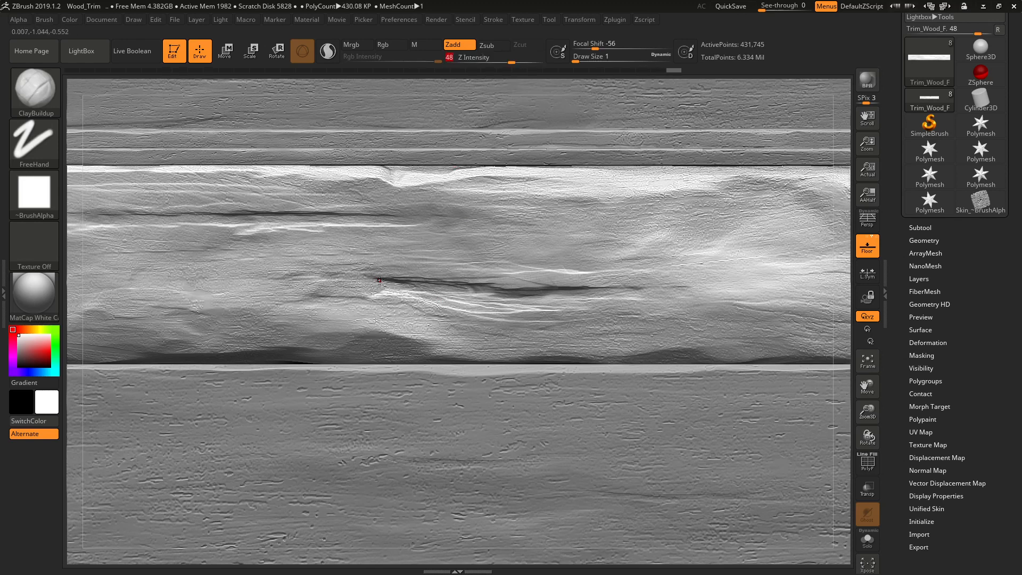
drag(379, 279, 384, 279)
drag(531, 65, 543, 63)
mouse_move(398, 282)
mouse_down()
mouse_move(362, 282)
mouse_move(396, 286)
mouse_up()
key(ctrl+z)
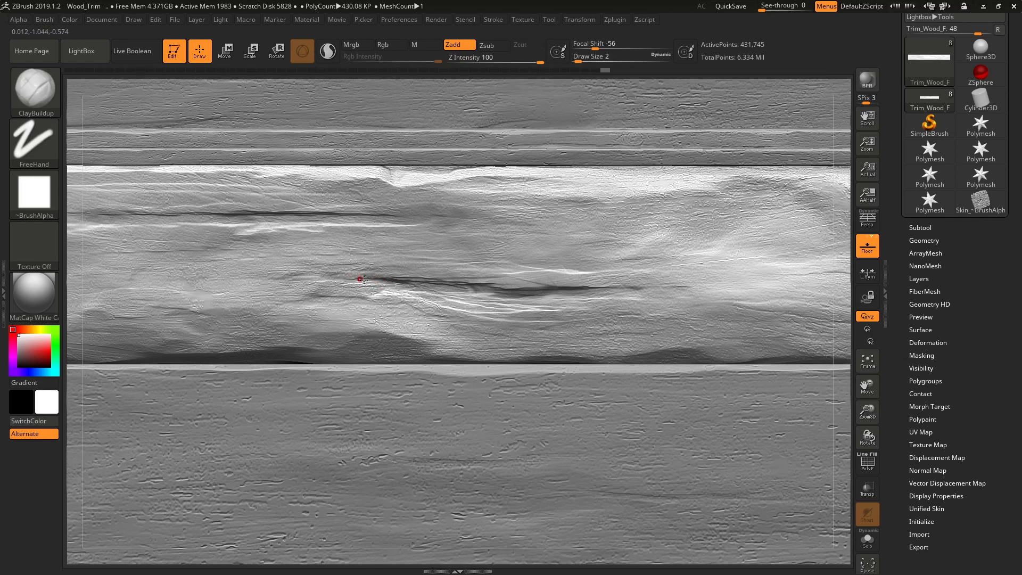
Carve thin extensions onto the middle and upper cracks of the rough beam with ClayBuildup at Draw Size 2
drag(487, 266, 520, 263)
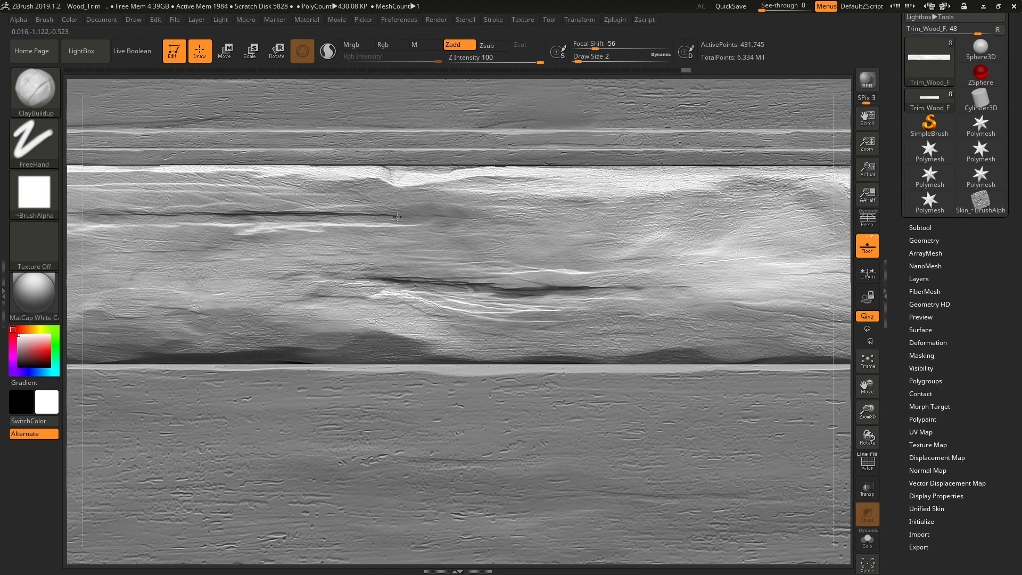
drag(397, 217, 278, 218)
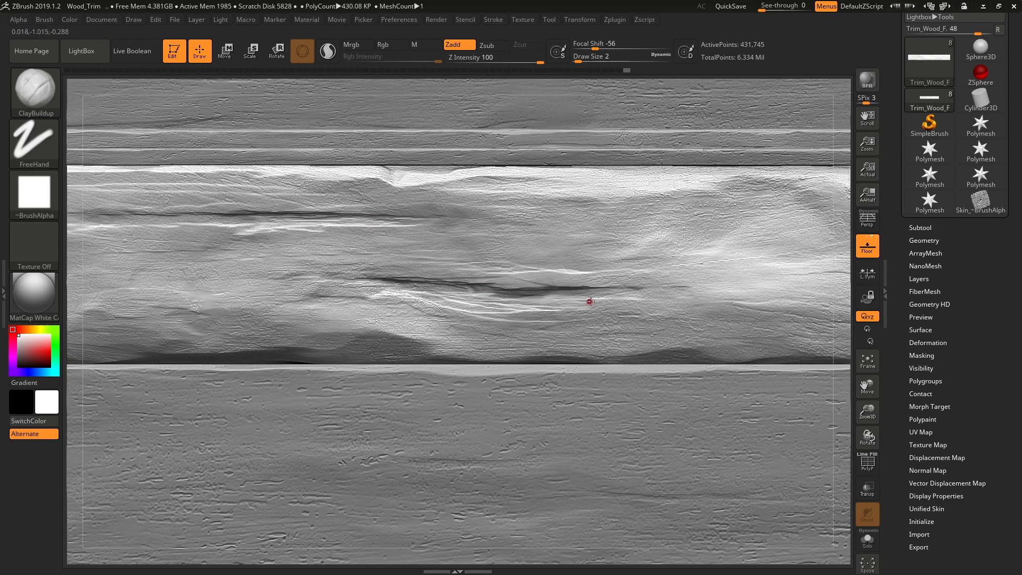
drag(607, 291, 613, 291)
alt+right_drag(611, 294, 719, 293)
drag(731, 294, 692, 293)
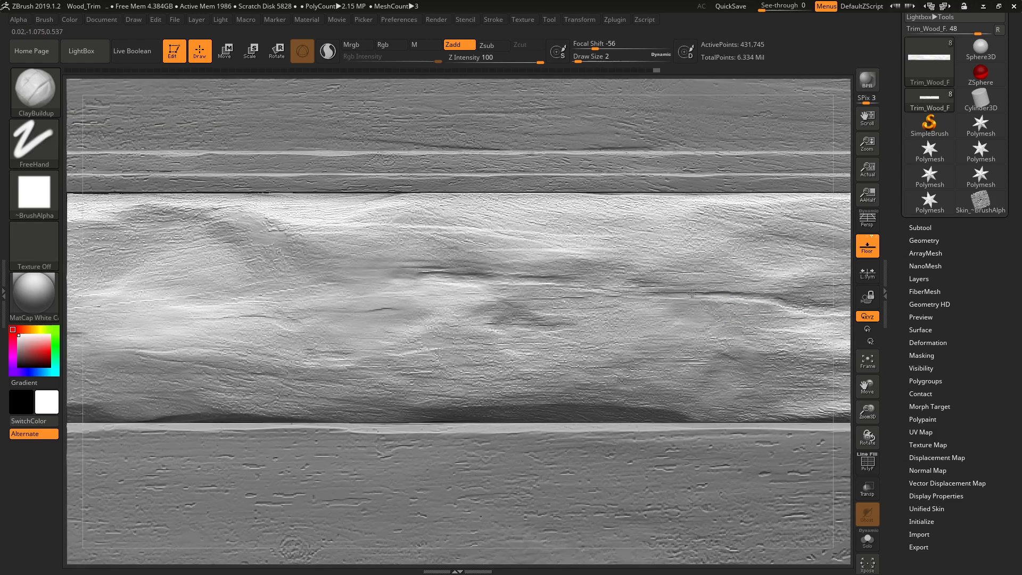
Make Trim_Wood_D the active subtool and add a new layer to it
alt+right_drag(533, 276, 585, 319)
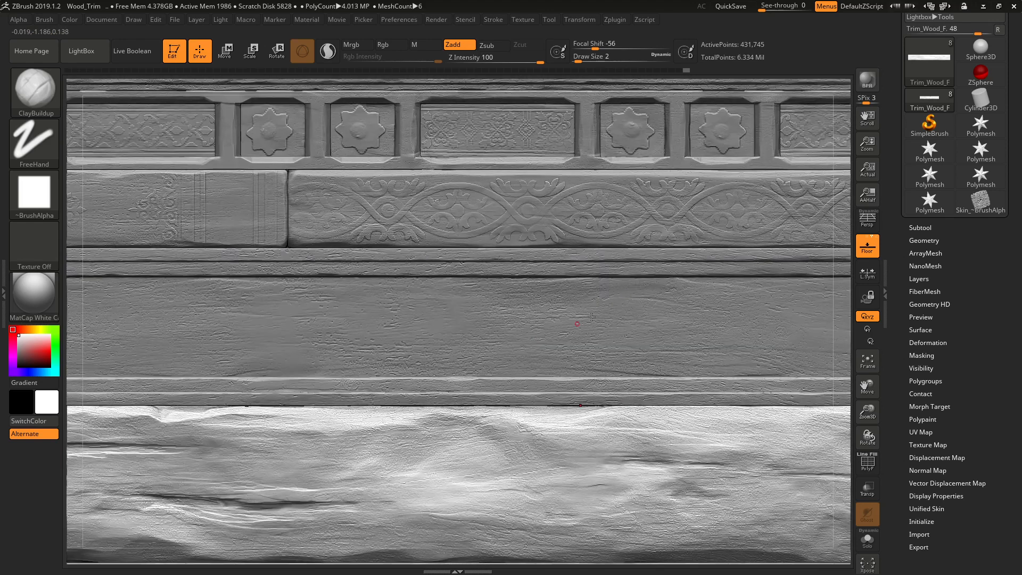
click(924, 240)
click(924, 241)
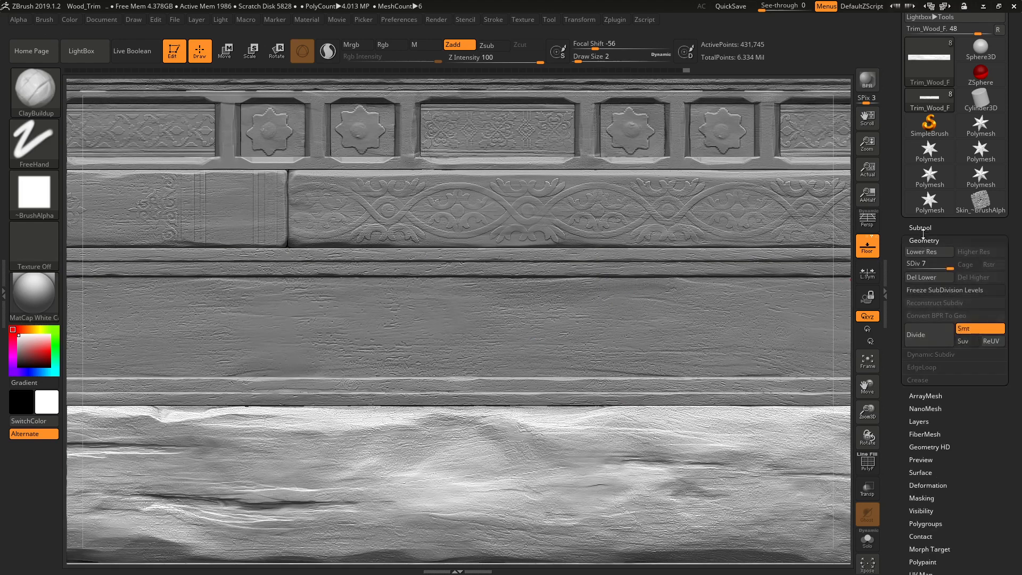
click(920, 229)
click(921, 308)
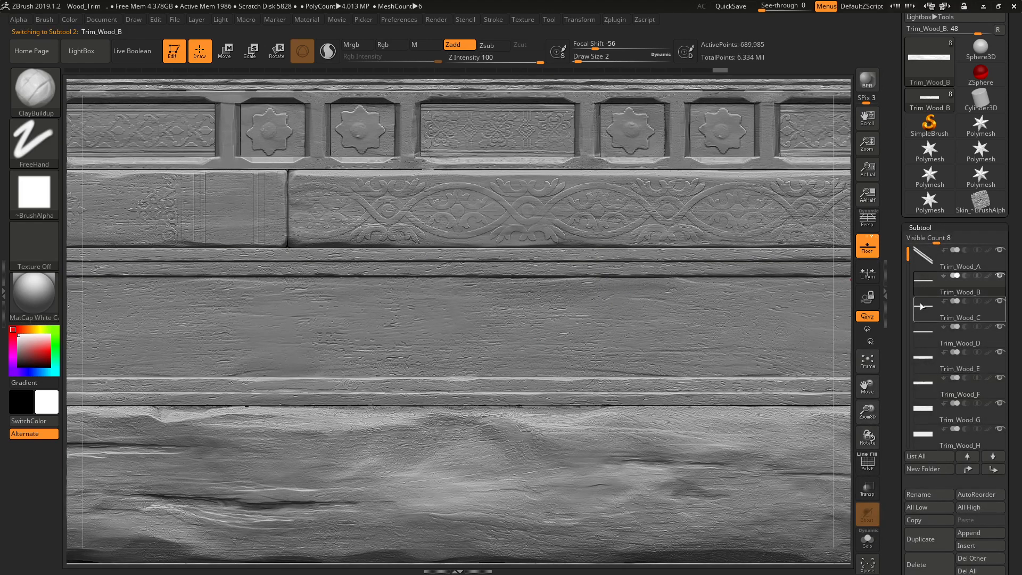
click(924, 341)
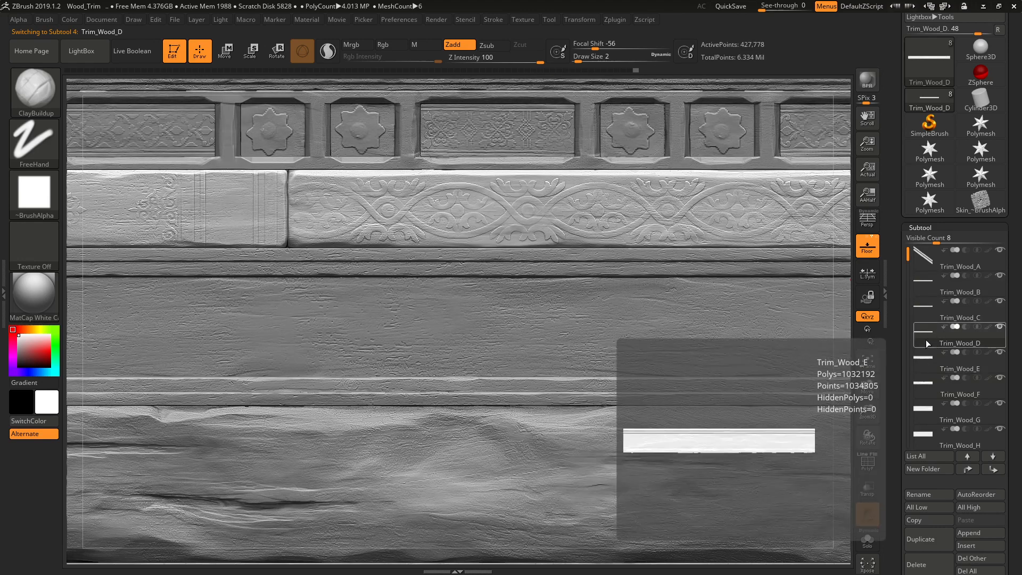
click(926, 229)
click(919, 279)
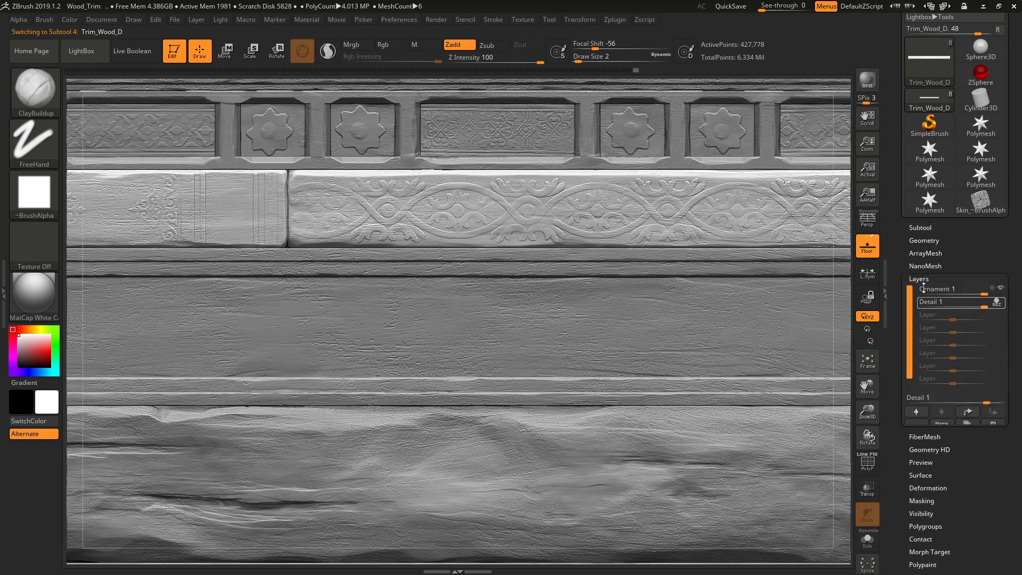
click(919, 431)
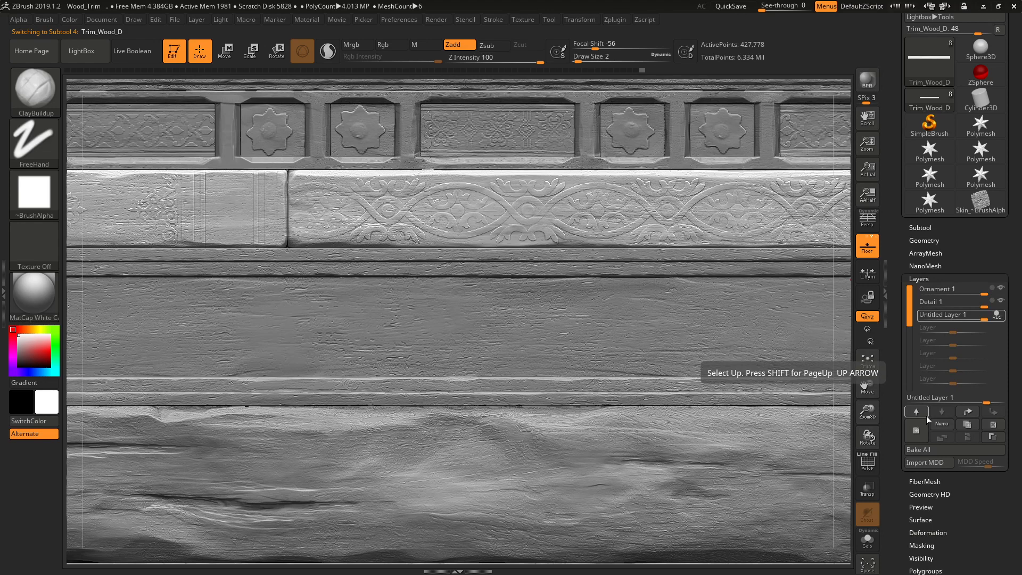
Try carving a crack into the left end of the block with the vine ornament and undo it
ctrl+right_drag(278, 200, 378, 255)
alt+drag(313, 246, 362, 239)
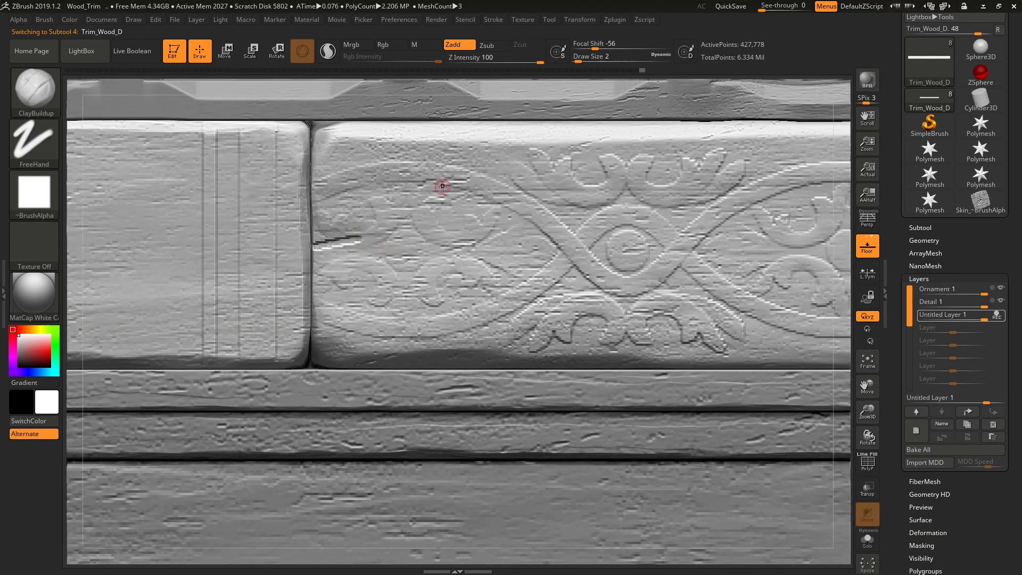
key(ctrl+z)
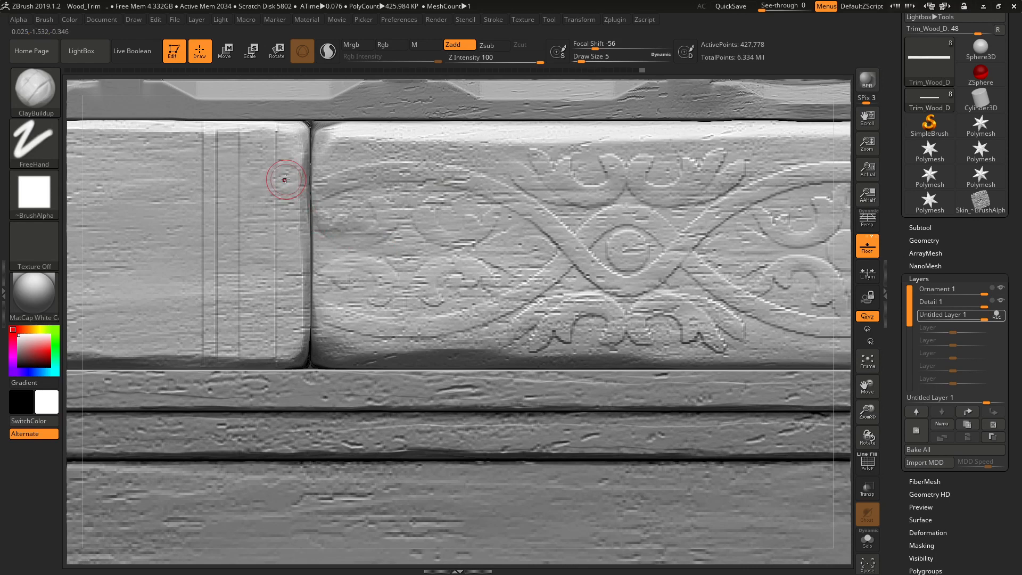
Mask the right end of the neighbouring block with a rectangle and set the MaskPen stroke to FreeHand
key(ctrl)
key(ctrl)
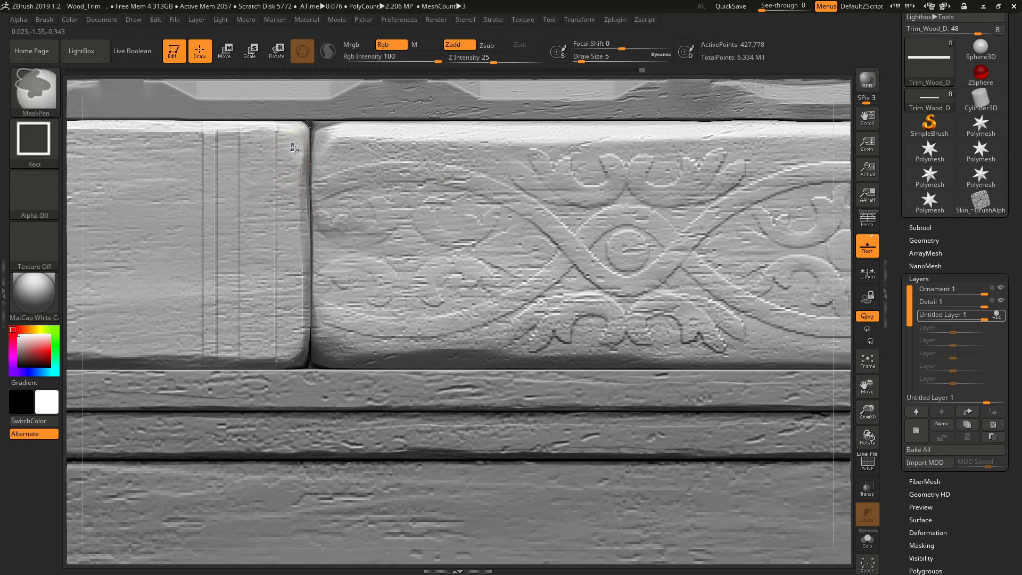
mouse_move(175, 114)
ctrl+mouse_down()
mouse_move(210, 217)
mouse_move(306, 404)
mouse_move(312, 399)
ctrl+mouse_up()
key(ctrl)
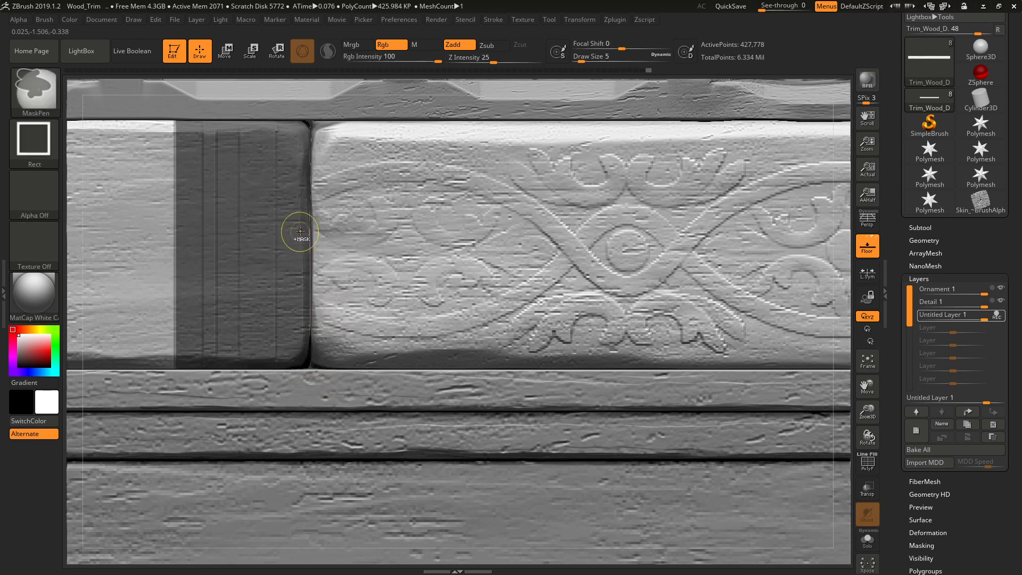
ctrl+click(34, 141)
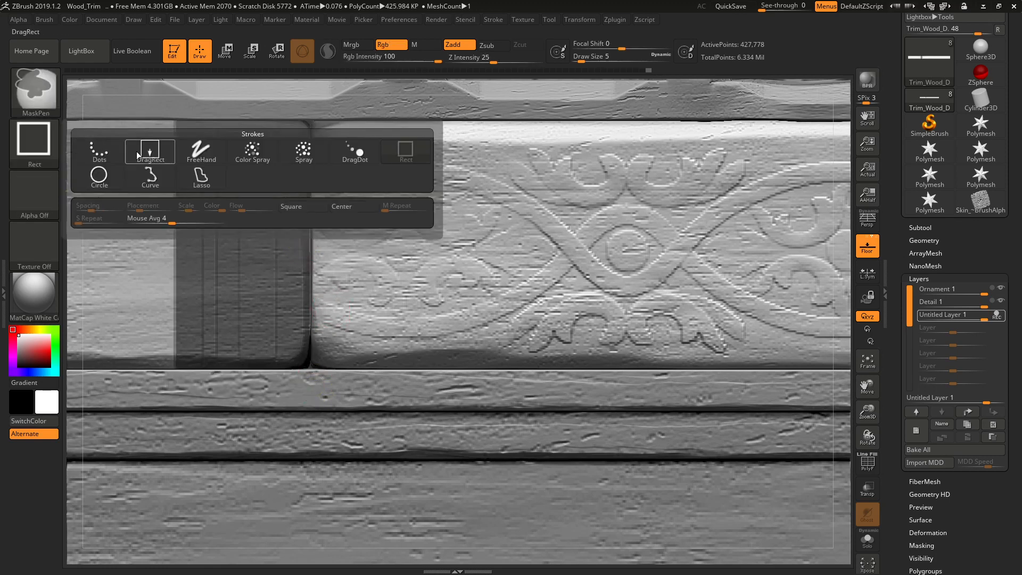
ctrl+click(189, 155)
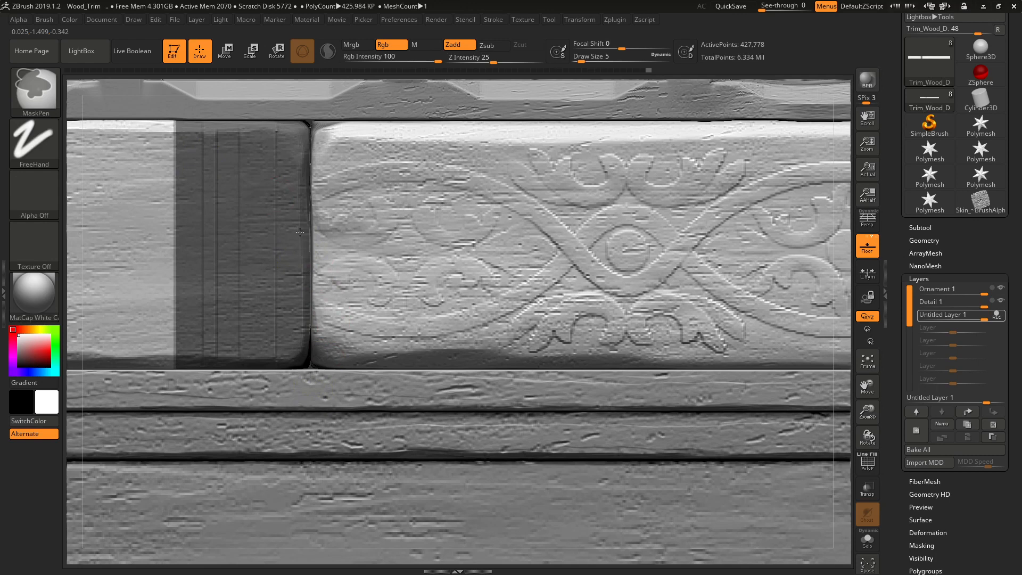
key(ctrl)
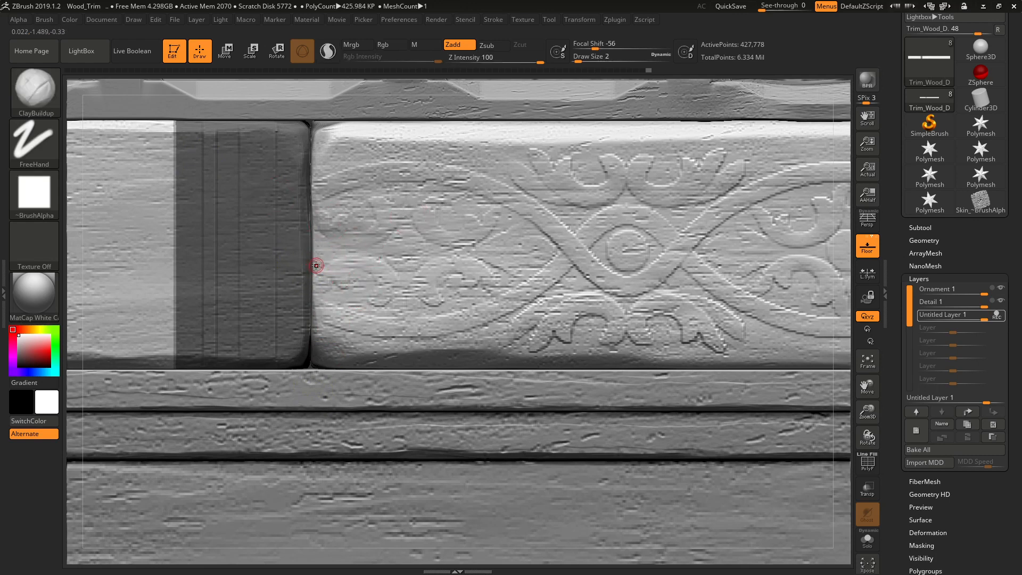
Carve short splits and chips along the ornamented block's left edge with ClayBuildup at Z Intensity 100, reducing Draw Size from 2 to 1
key(bracketleft)
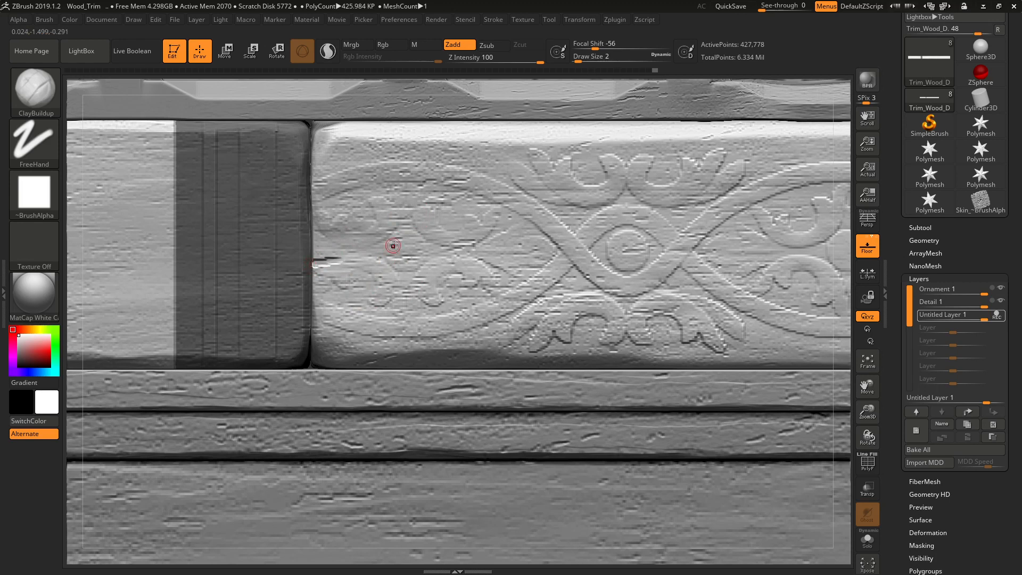
drag(316, 308, 338, 308)
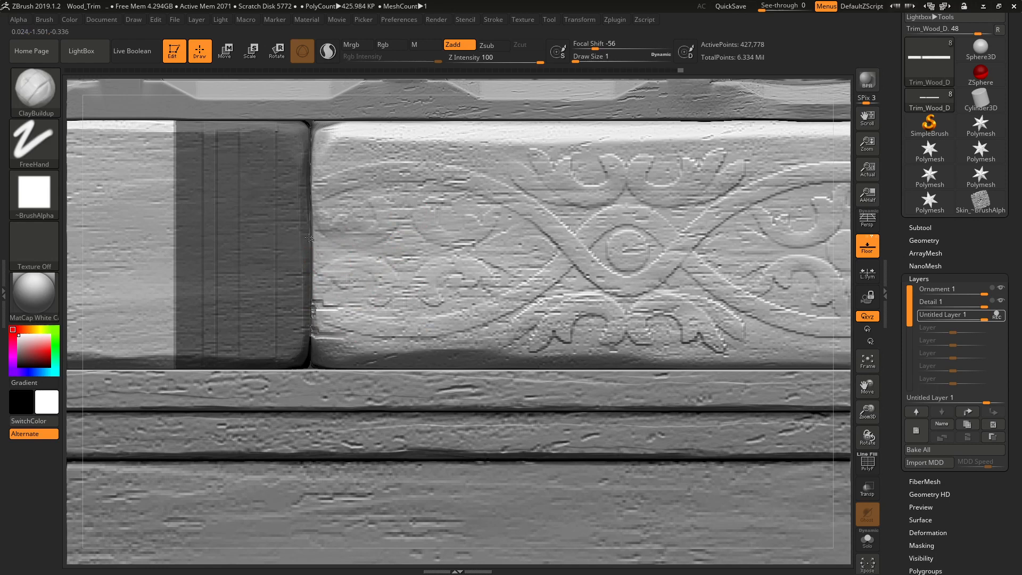
drag(325, 231, 306, 233)
drag(311, 173, 326, 165)
click(312, 169)
Set Z Intensity to 23 and roughen the ornamented block's left edge with larger strokes, checking the wear from afar and up close
click(490, 63)
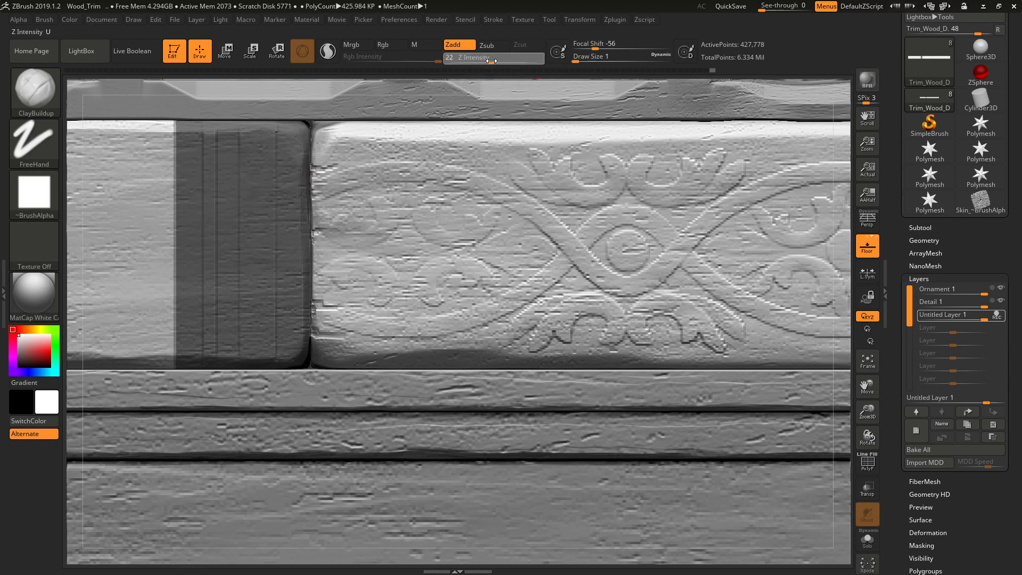
drag(313, 165, 314, 349)
drag(311, 218, 315, 172)
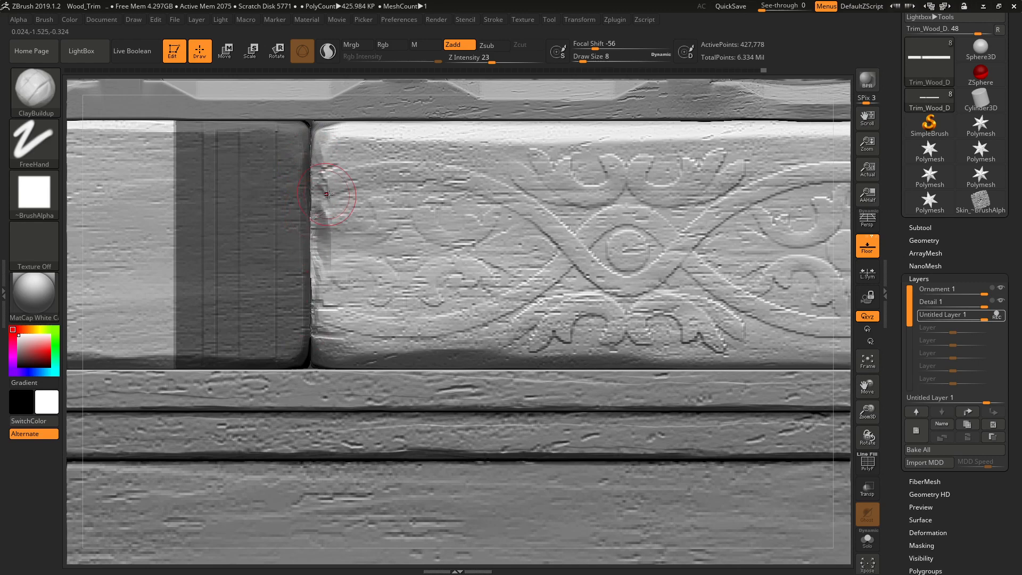
ctrl+right_drag(331, 193, 251, 52)
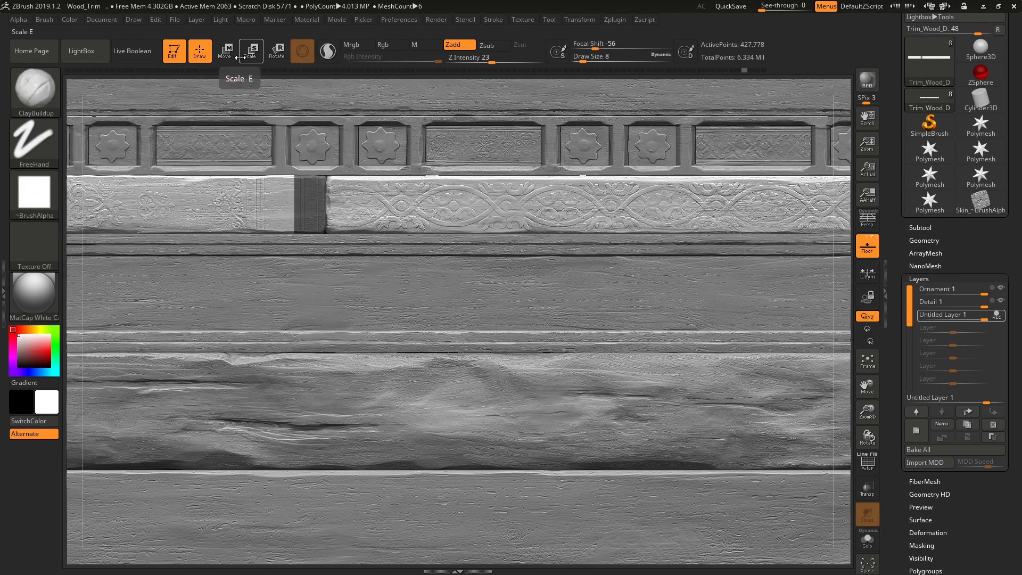
alt+right_drag(314, 183, 410, 319)
key(ctrl)
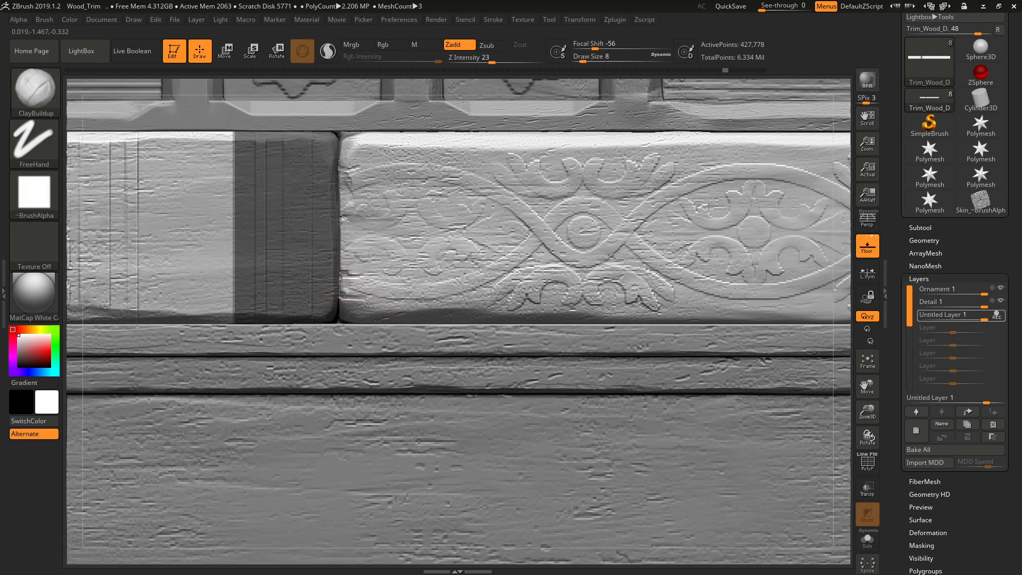
Isolate the ornamented block and carve fine chips into its left edge with ClayBuildup at Draw Size 1
key(ctrl)
key(ctrl)
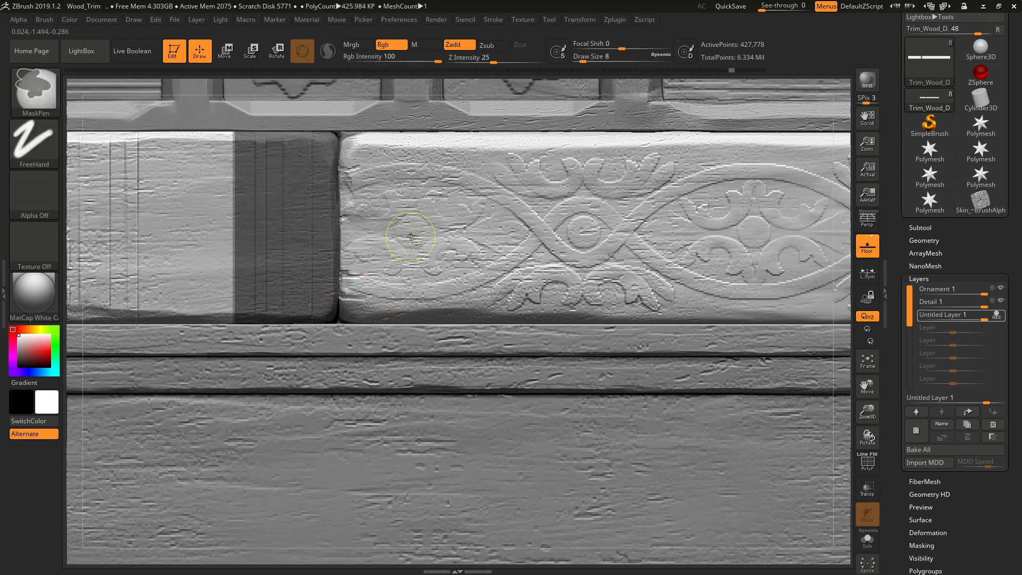
ctrl+shift+click(410, 237)
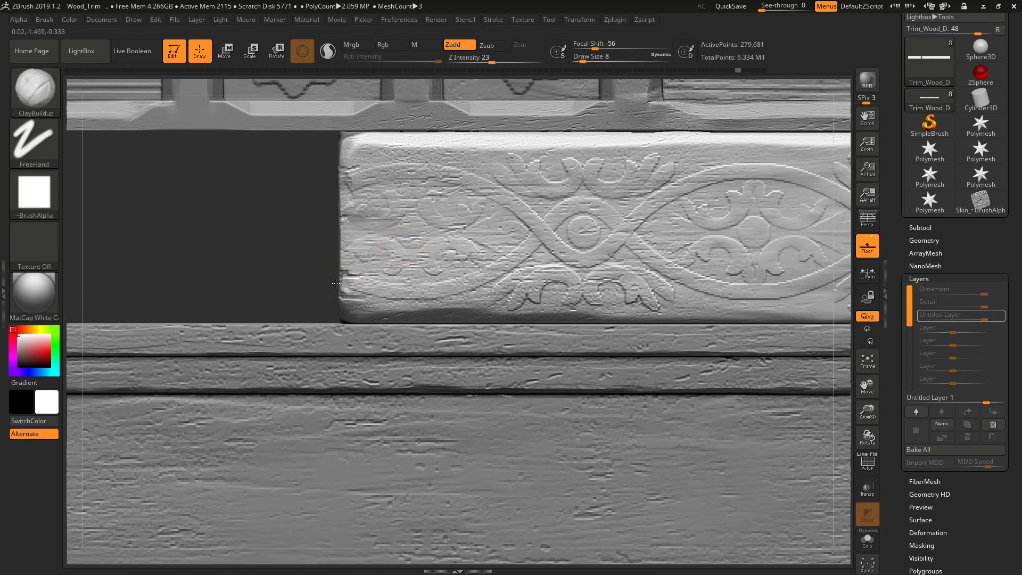
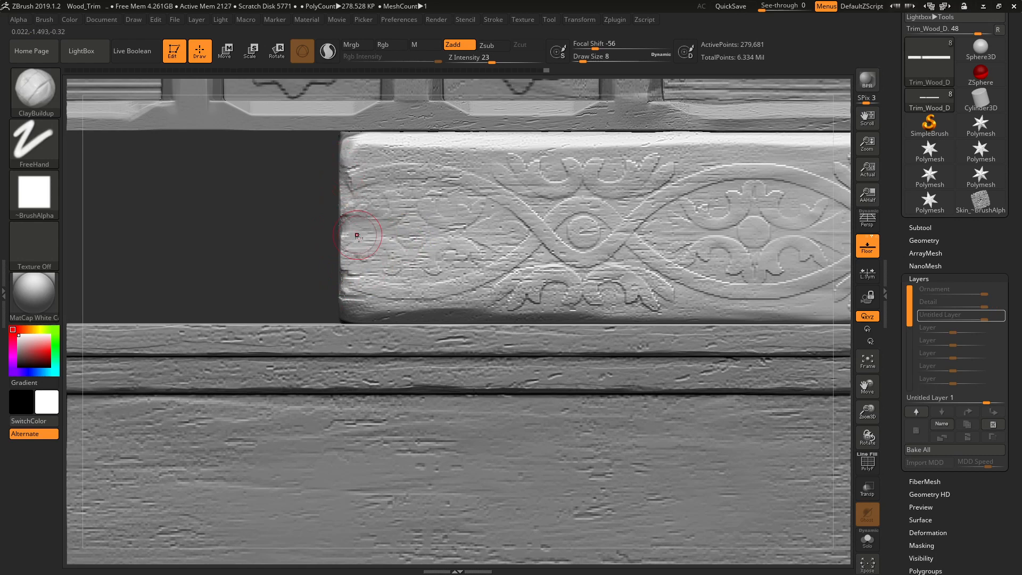
key(bracketleft)
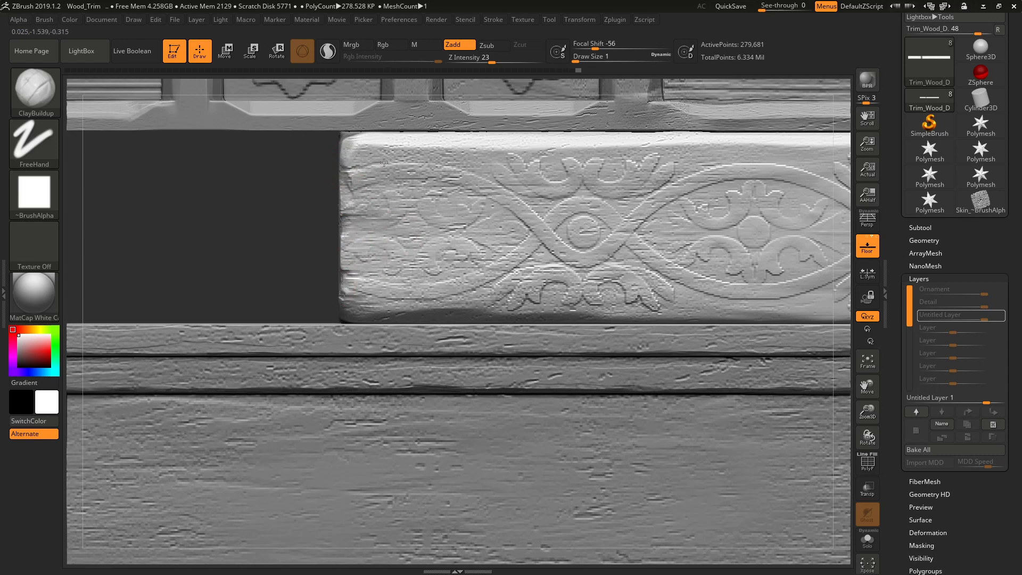
drag(341, 170, 365, 159)
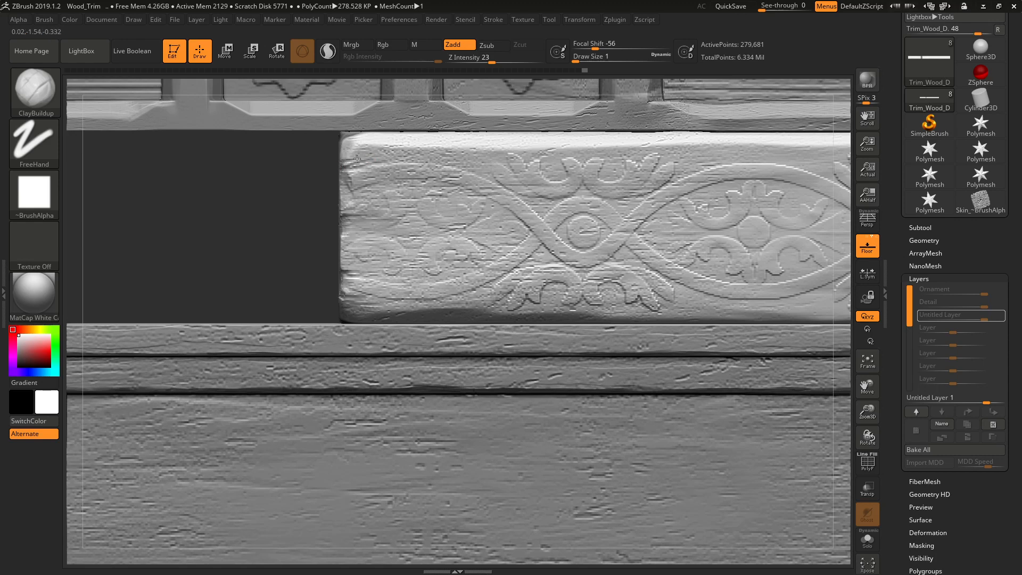
Swap the visibility to show only the neighbouring block and clear the mask on its right end
key(ctrl+shift)
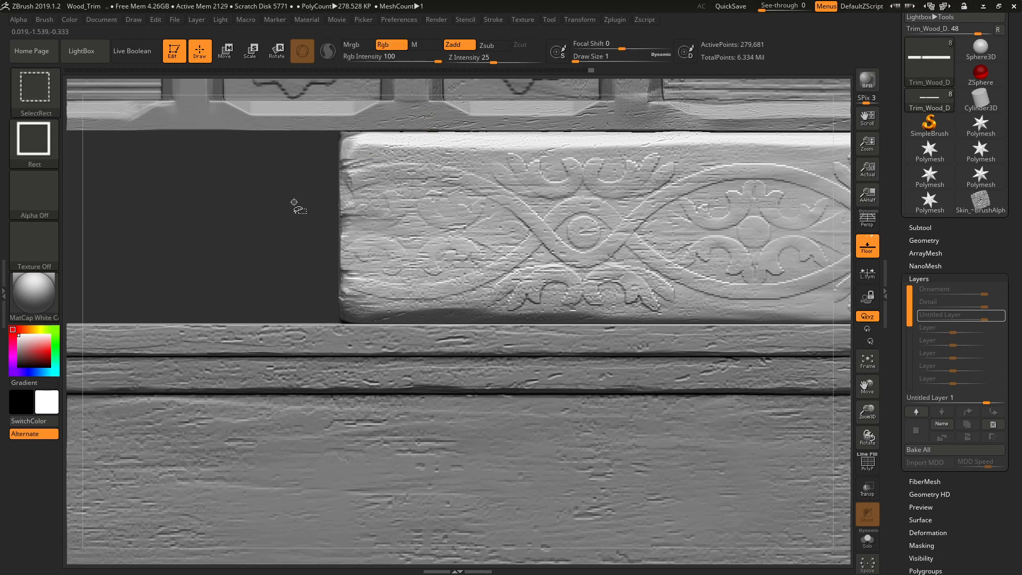
ctrl+shift+click(358, 207)
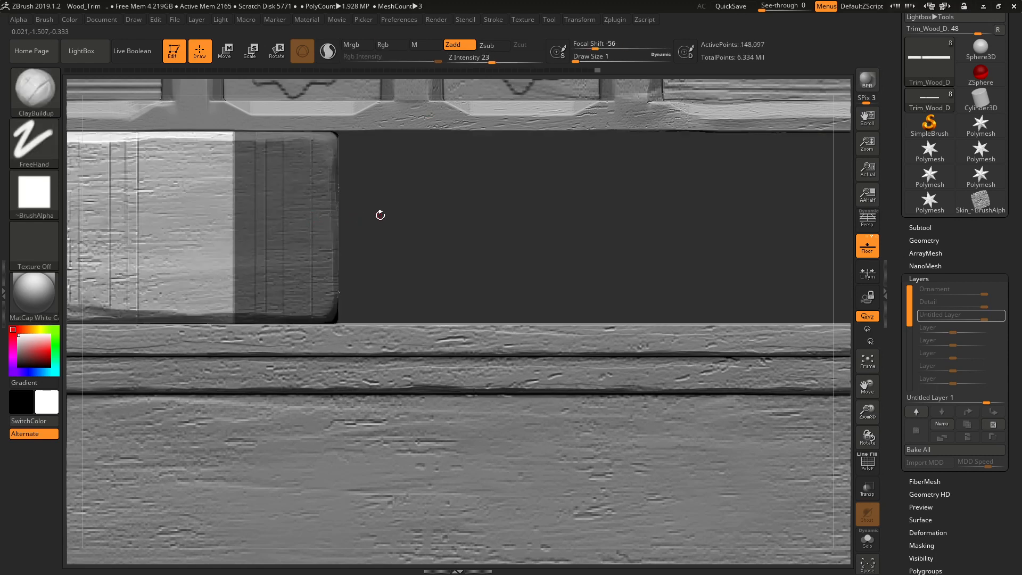
key(ctrl)
ctrl+drag(383, 222, 383, 219)
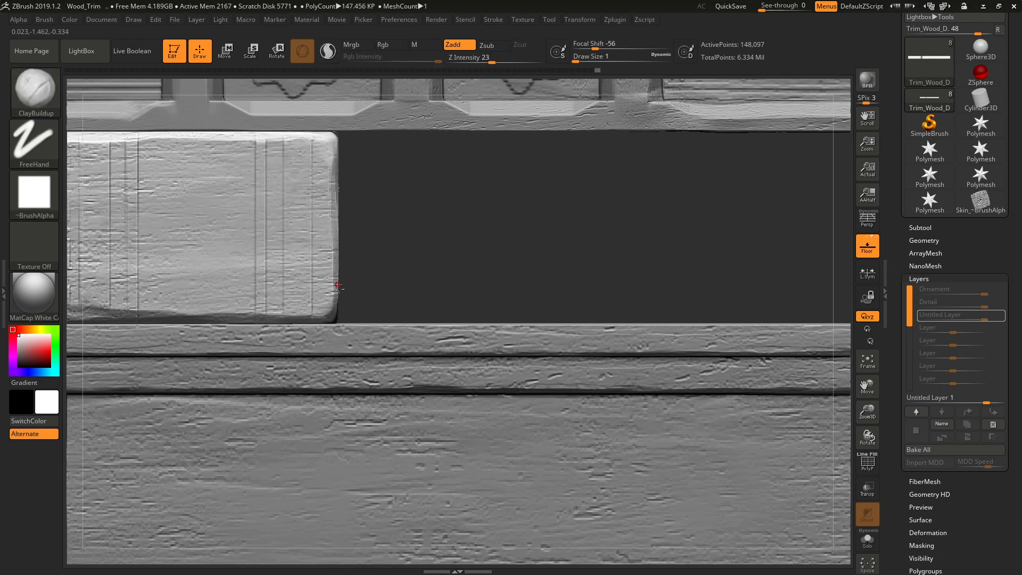
Carve short splits into the neighbouring block's right edge, raising Z Intensity to 45 and Draw Size from 1 to 2
drag(341, 280, 285, 274)
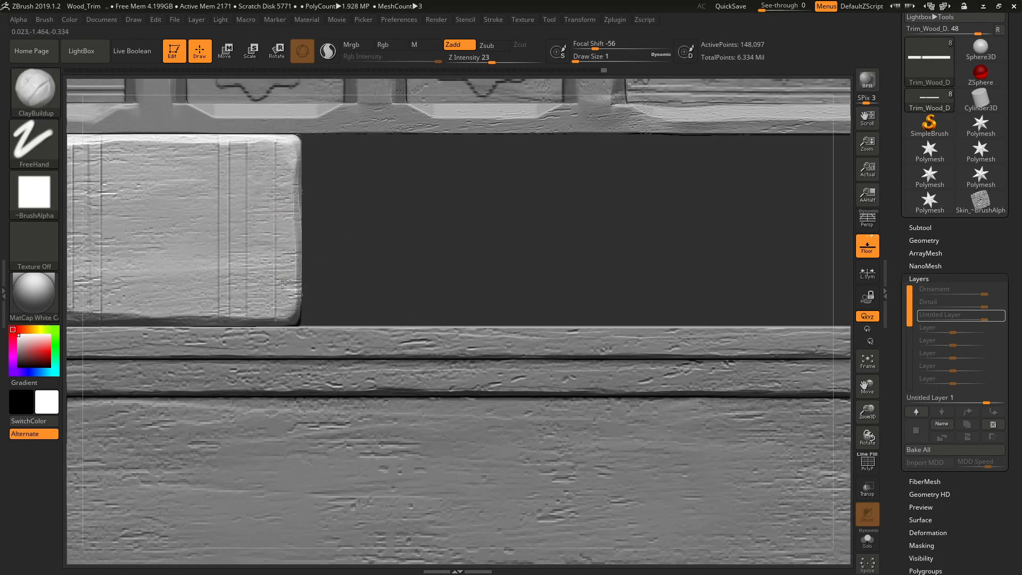
click(508, 60)
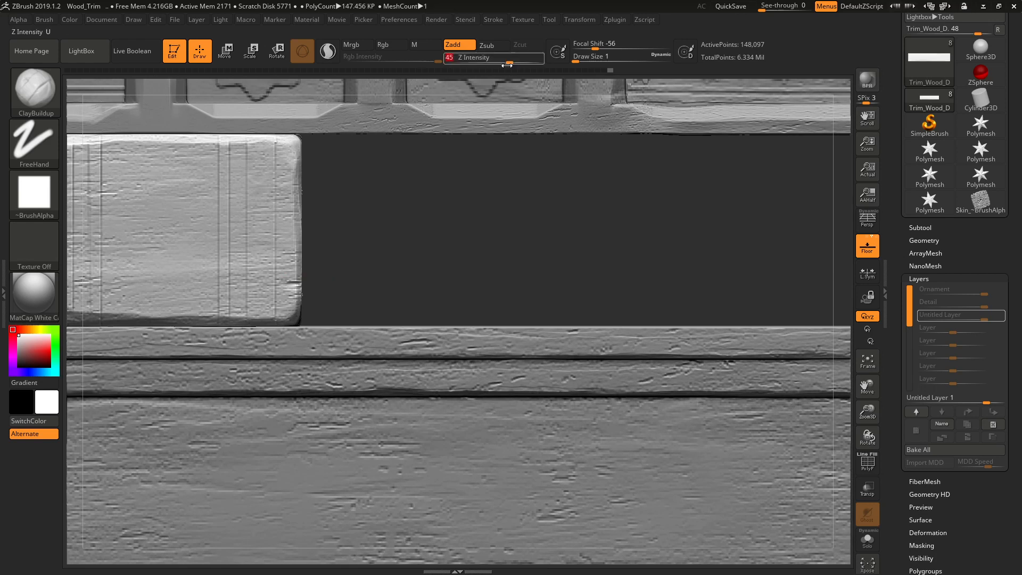
alt+drag(300, 212, 283, 213)
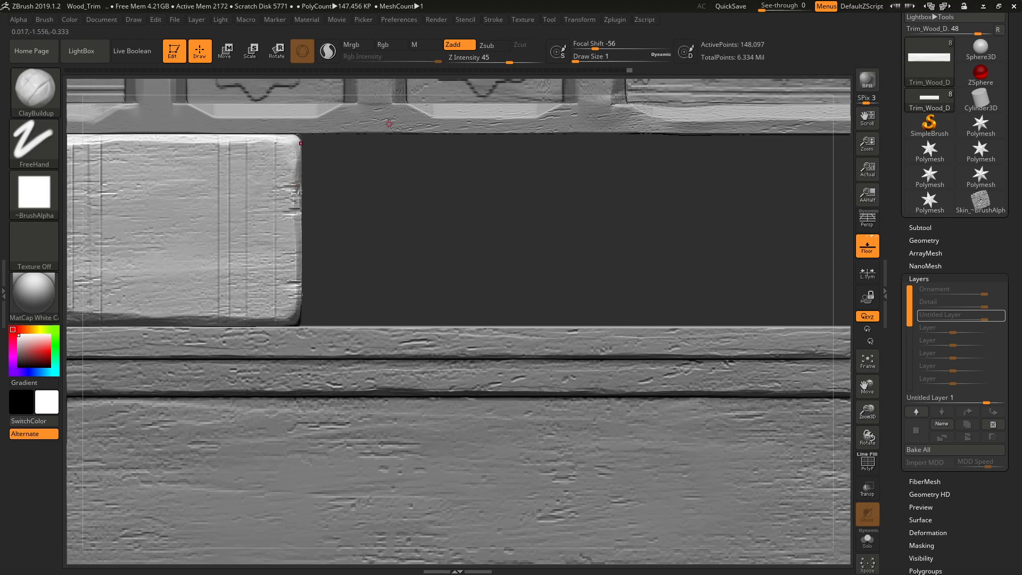
key(])
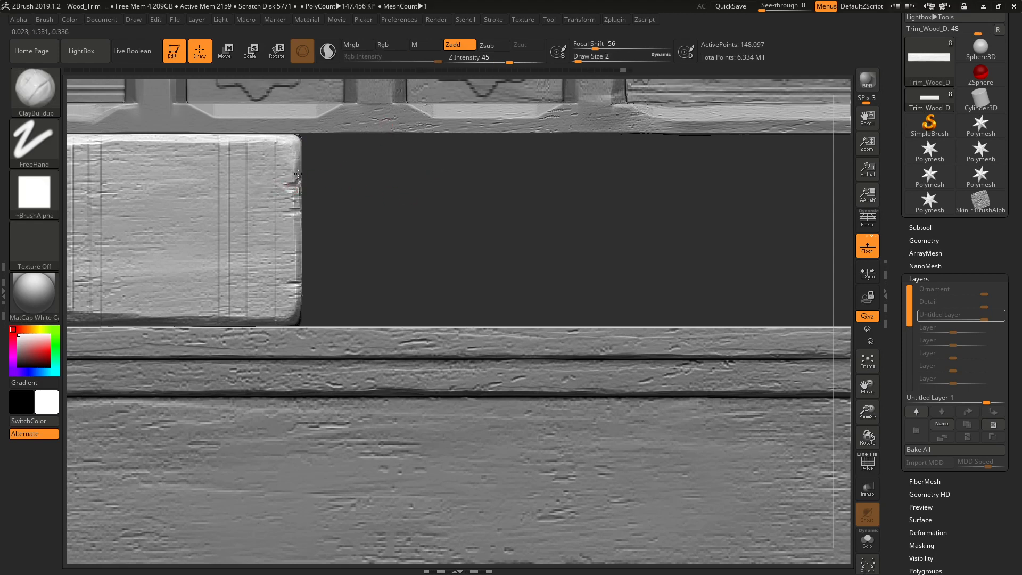
drag(299, 183, 292, 168)
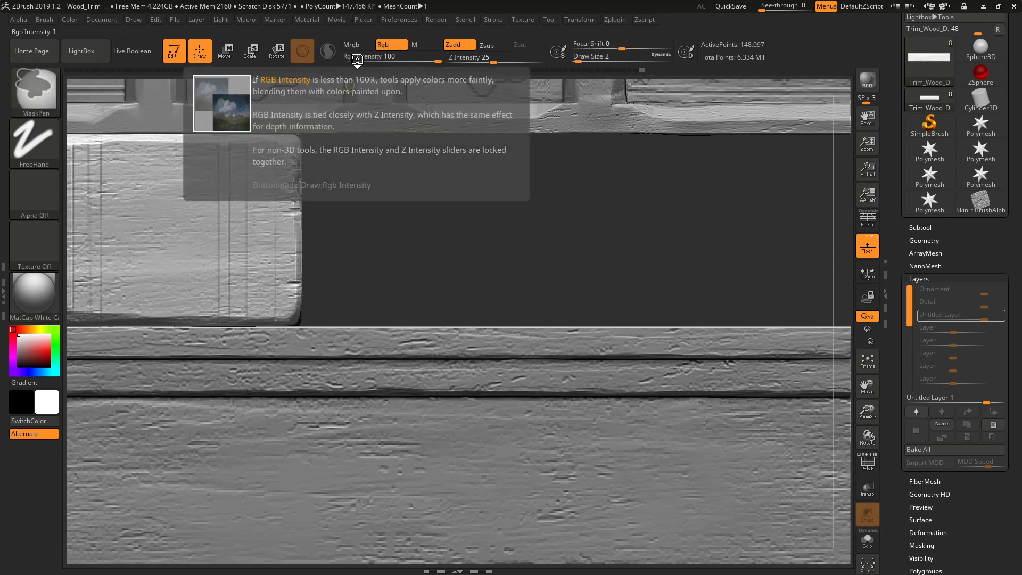
Set Z Intensity to 19 and roughen the neighbouring block's right edge, reducing Draw Size from 9 through 6 to 1
key(bracketright)
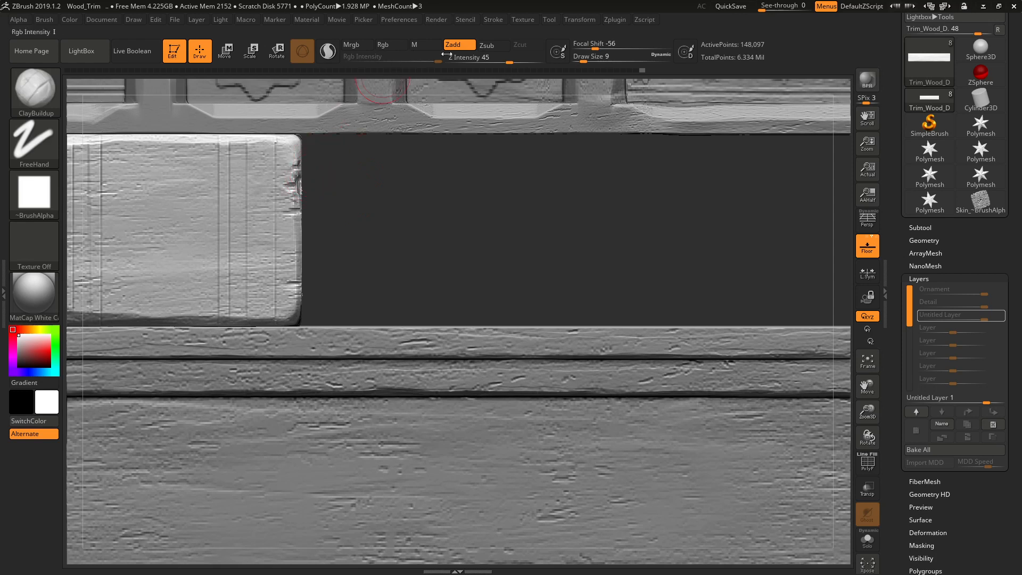
drag(510, 62, 488, 63)
drag(295, 179, 290, 282)
drag(292, 282, 299, 286)
key(bracketleft)
key(bracketleft)
key(bracketleft)
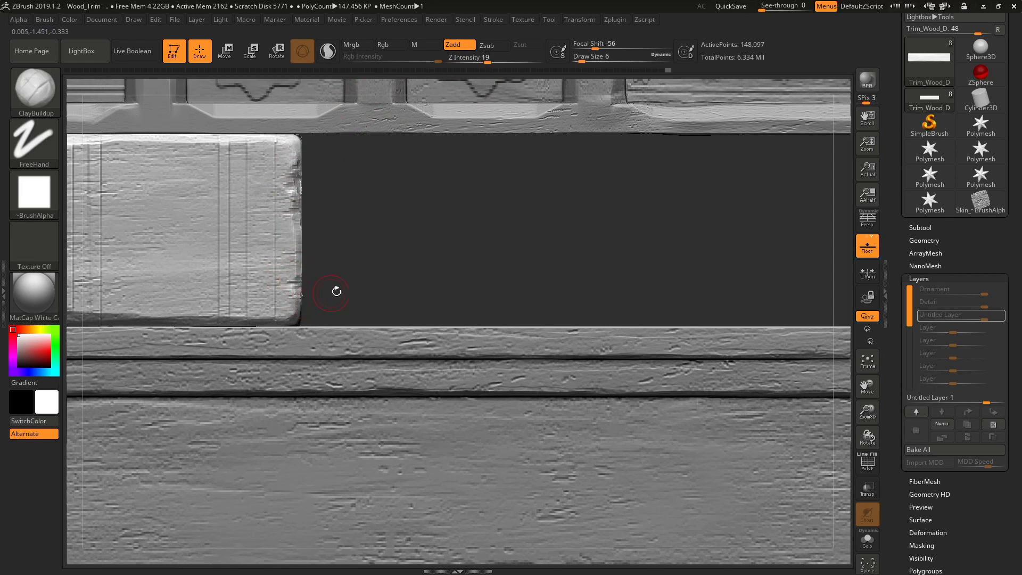
key(bracketleft)
key(bracketleft)
key(bracketleft)
key(bracketleft)
key(bracketleft)
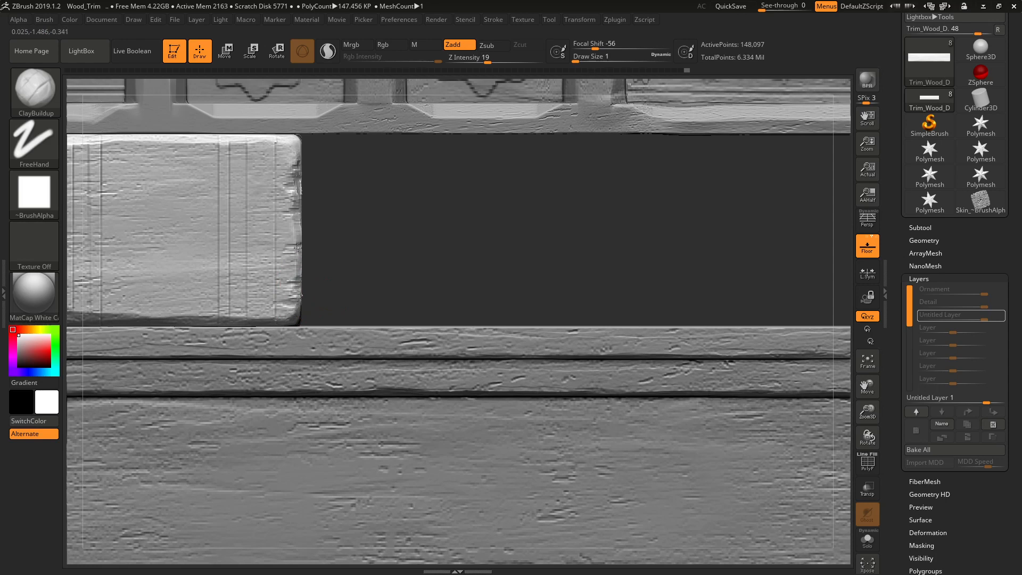
Unhide both blocks of the Trim_Wood_D strip and frame the seam between them
ctrl+shift+click(422, 228)
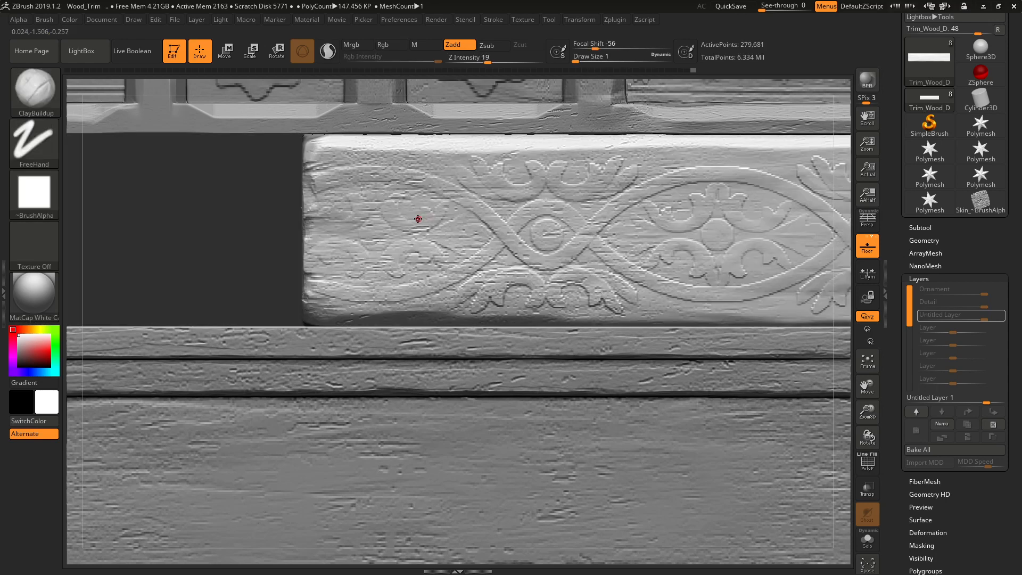
key(f)
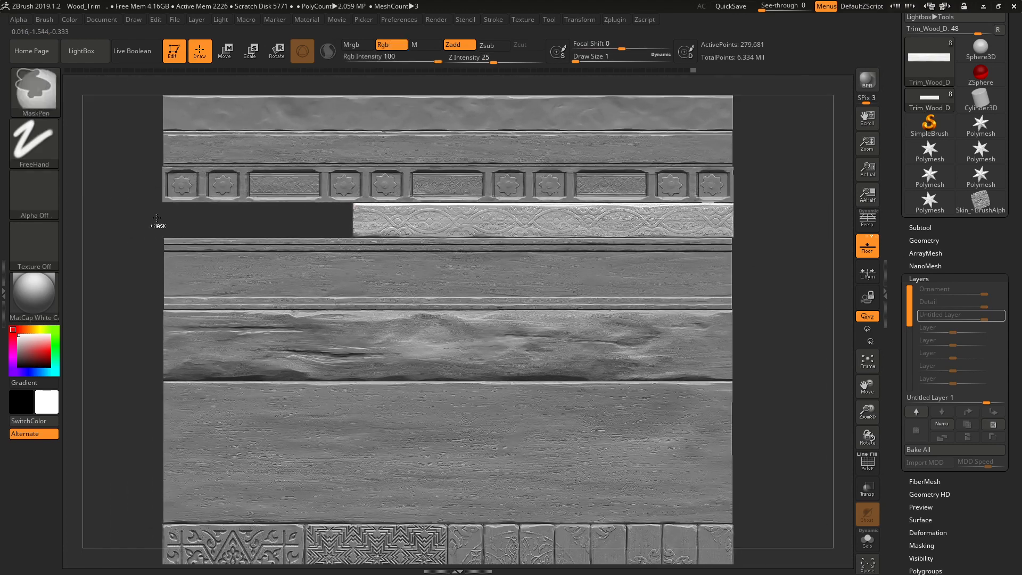
mouse_move(152, 222)
ctrl+shift+mouse_down()
mouse_move(137, 218)
mouse_move(152, 204)
mouse_move(227, 232)
ctrl+shift+mouse_up()
ctrl+shift+click(140, 223)
alt+drag(575, 240, 610, 186)
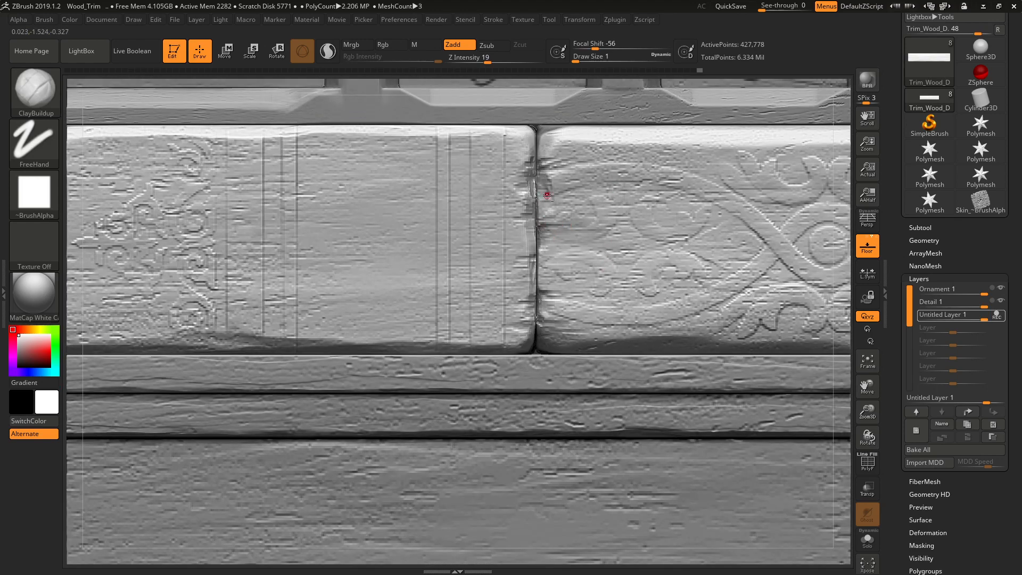
Carve more chips along the upper part of the seam between the two blocks at Draw Size 2
key(bracketright)
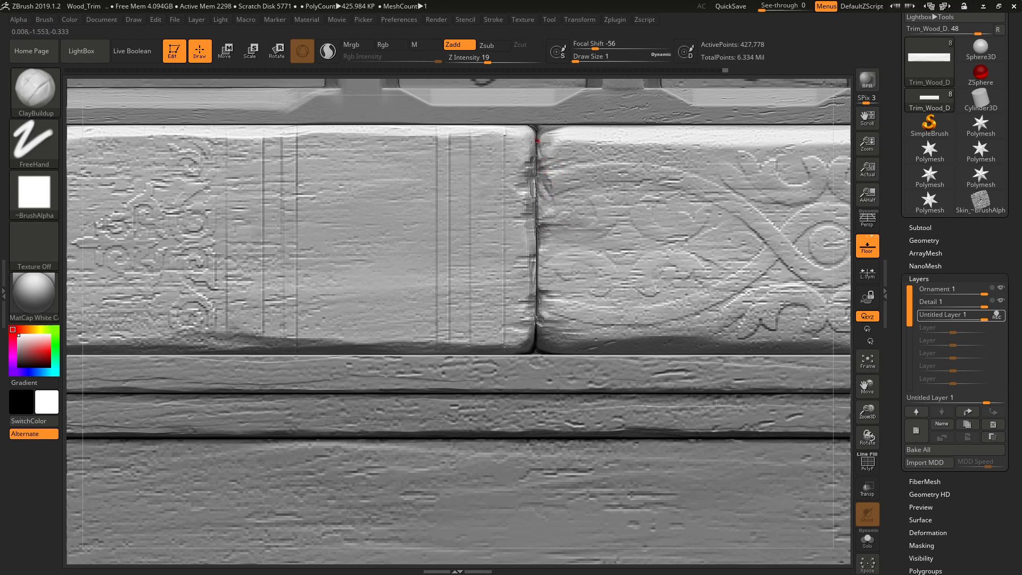
key(bracketright)
drag(528, 154, 513, 165)
Wear the outer left edge of the Trim_Wood_D strip with small strokes, reducing Draw Size from 2 to 1
ctrl+right_drag(560, 236, 551, 283)
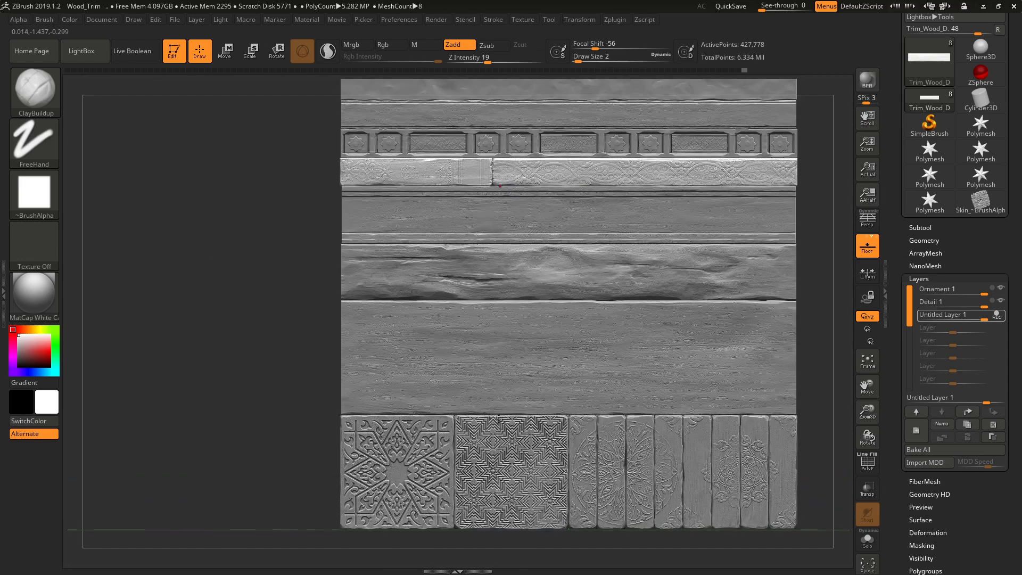
ctrl+right_drag(500, 186, 557, 427)
alt+right_drag(318, 130, 258, 273)
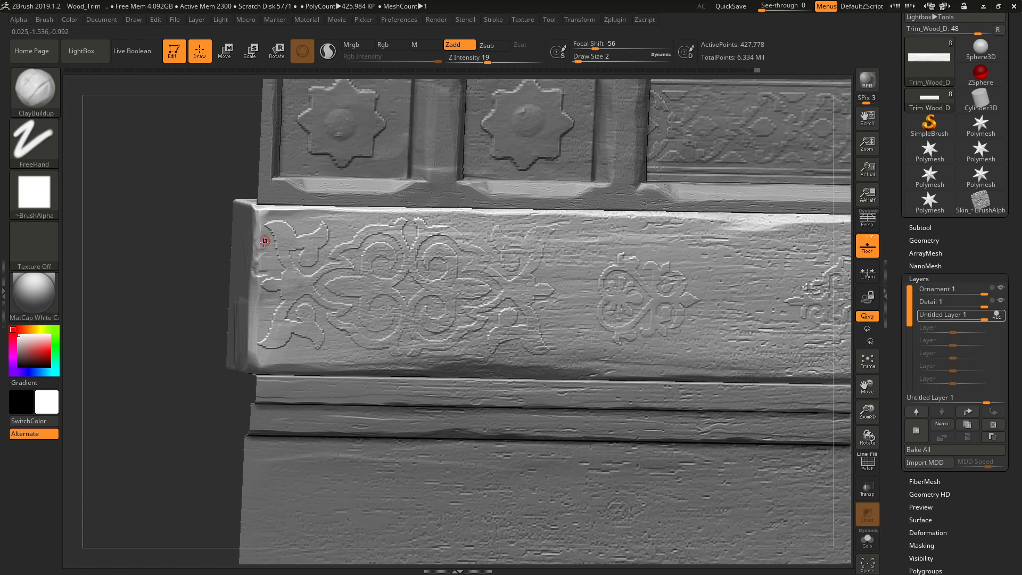
mouse_move(264, 228)
shift+right_down()
mouse_move(265, 275)
mouse_move(259, 267)
shift+right_up()
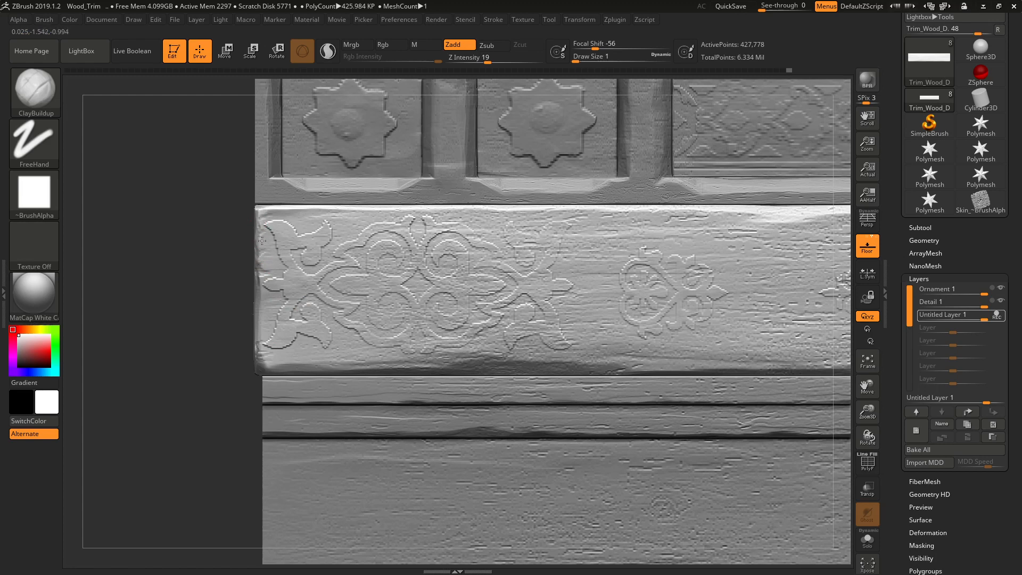
ctrl+right_drag(315, 248, 302, 159)
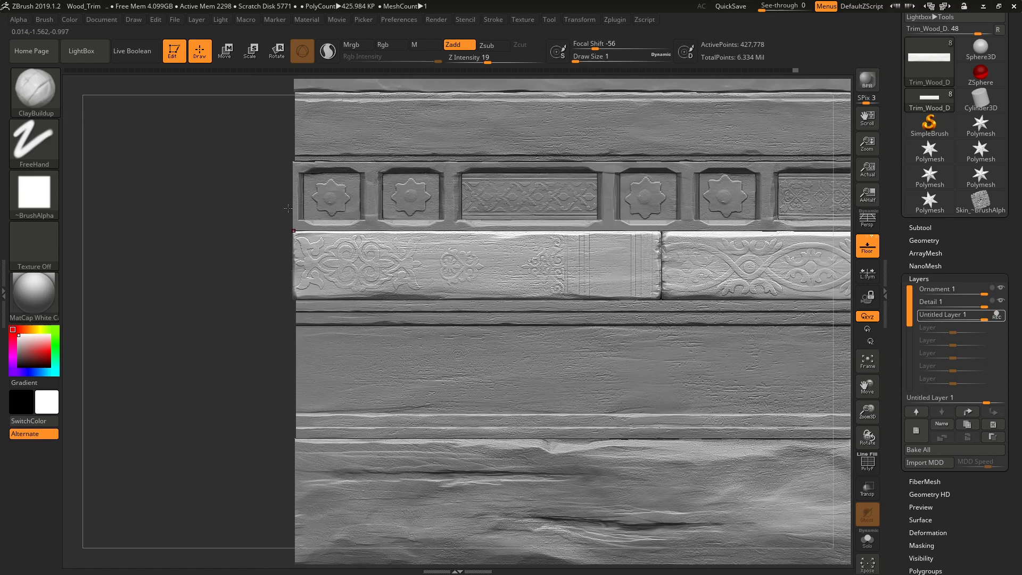
ctrl+right_drag(288, 208, 261, 277)
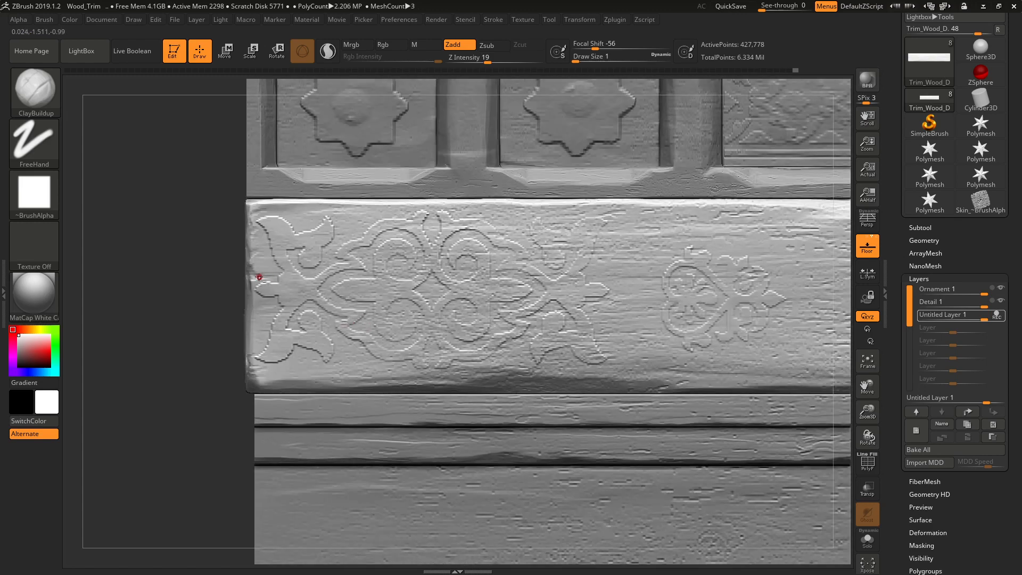
Make Trim_Wood_H with the carved panels the active subtool and check its layers
ctrl+right_drag(370, 248, 245, 48)
alt+right_drag(427, 425, 476, 68)
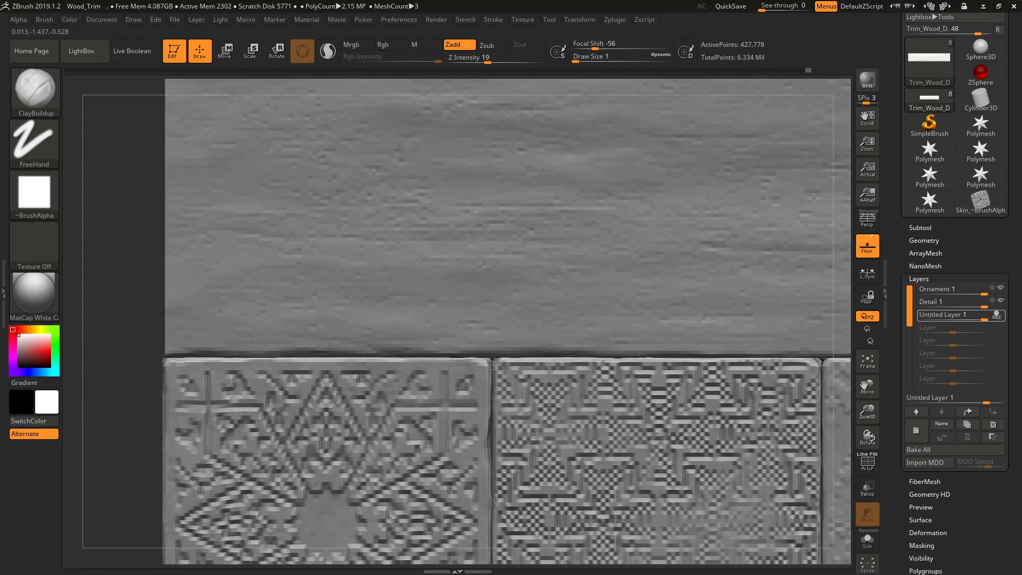
alt+right_drag(586, 384, 485, 170)
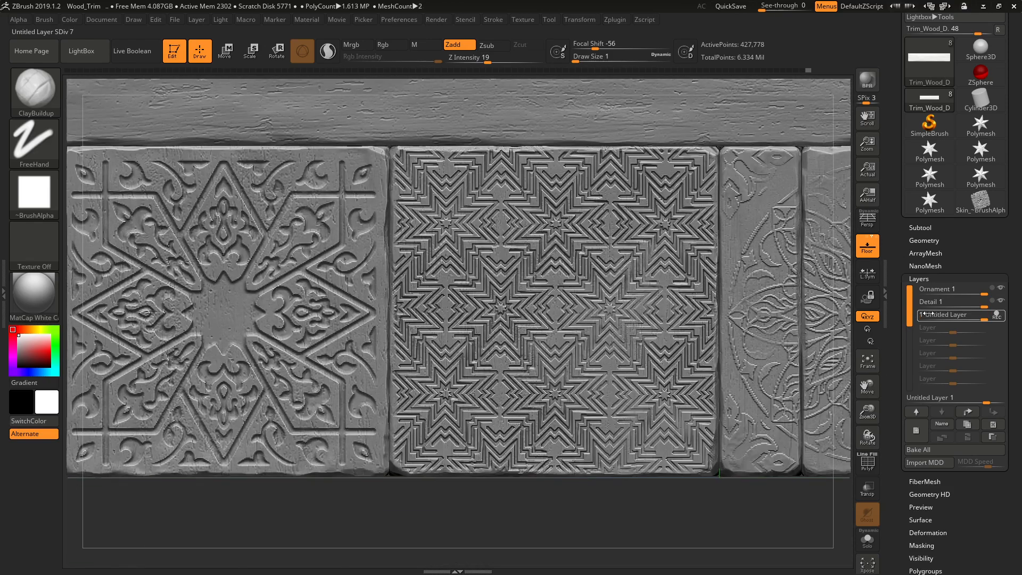
click(920, 241)
click(920, 241)
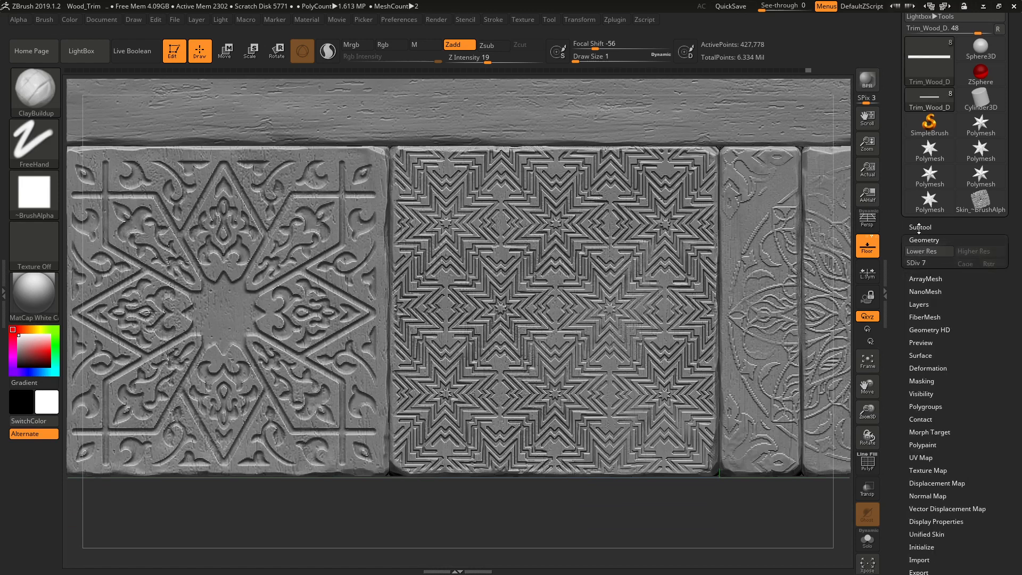
click(919, 227)
click(930, 431)
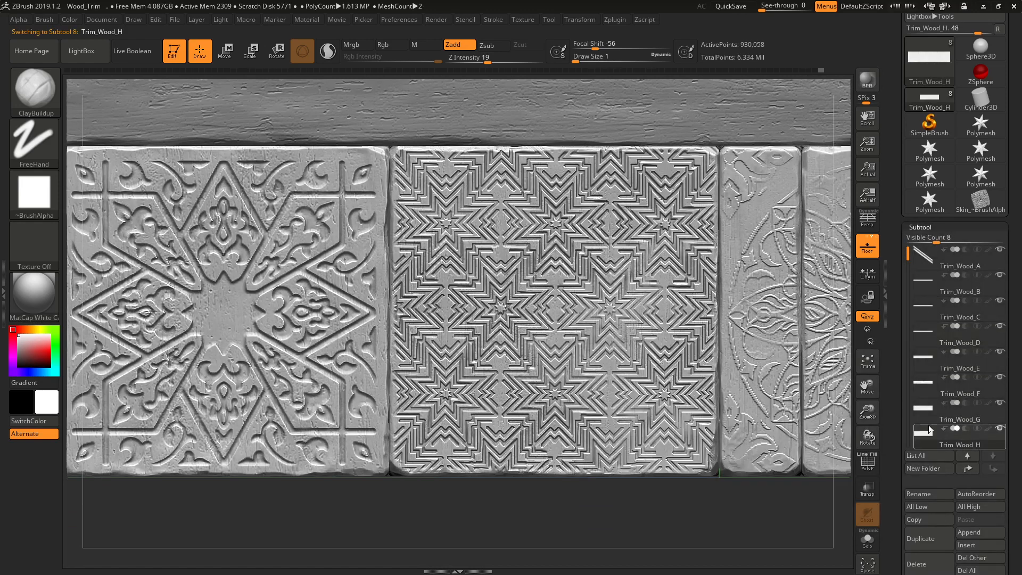
click(919, 227)
click(920, 278)
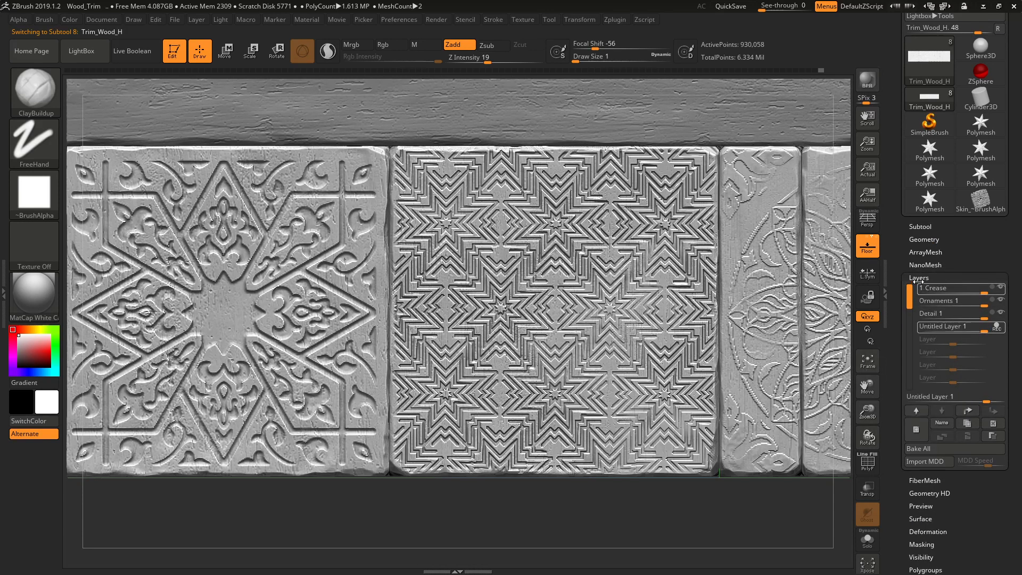
click(919, 278)
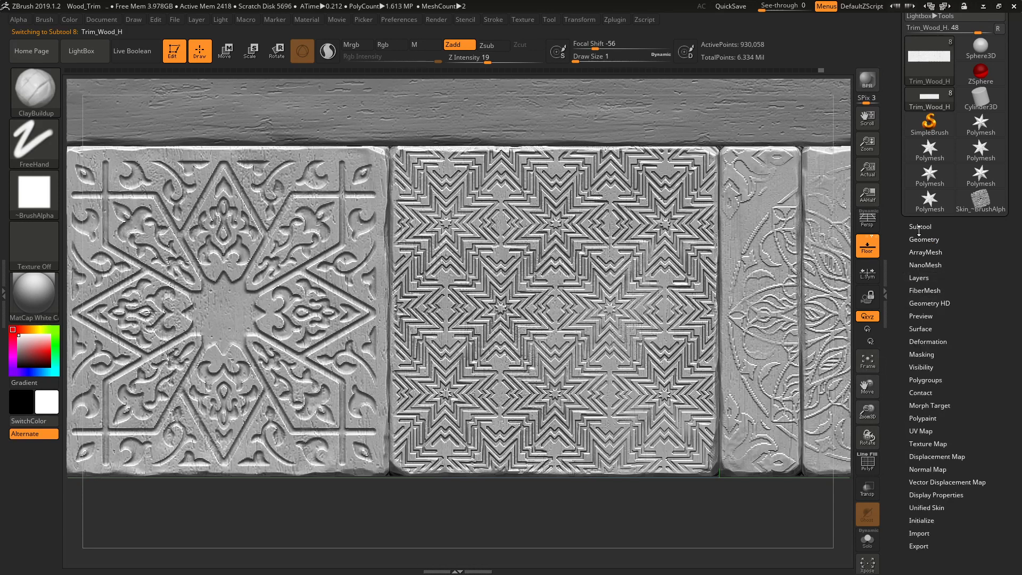
Wear down parts of the geometric star pattern on the second panel with ClayBuildup at Draw Size 3 and 5
alt+right_drag(426, 240, 456, 301)
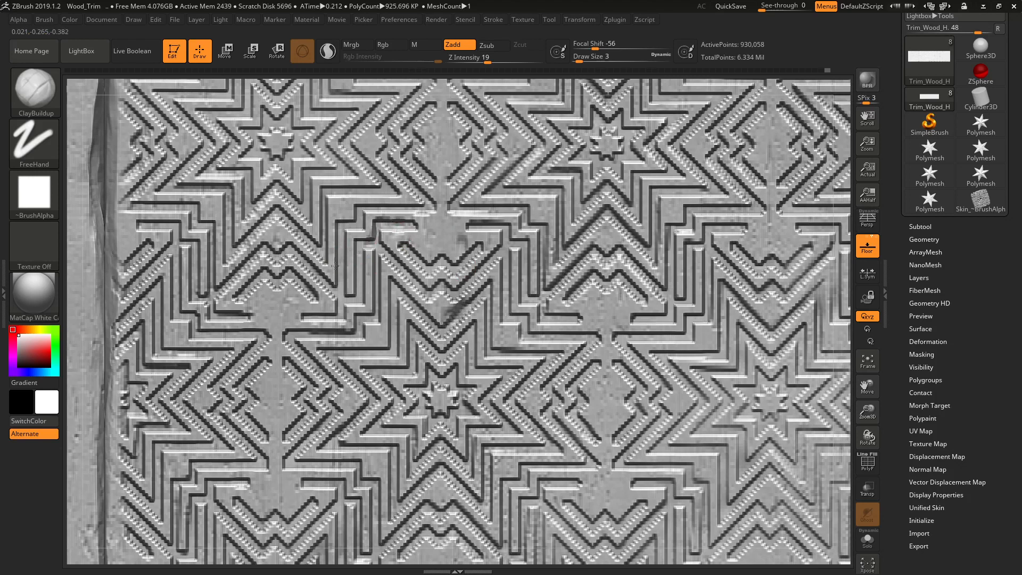
drag(304, 193, 294, 163)
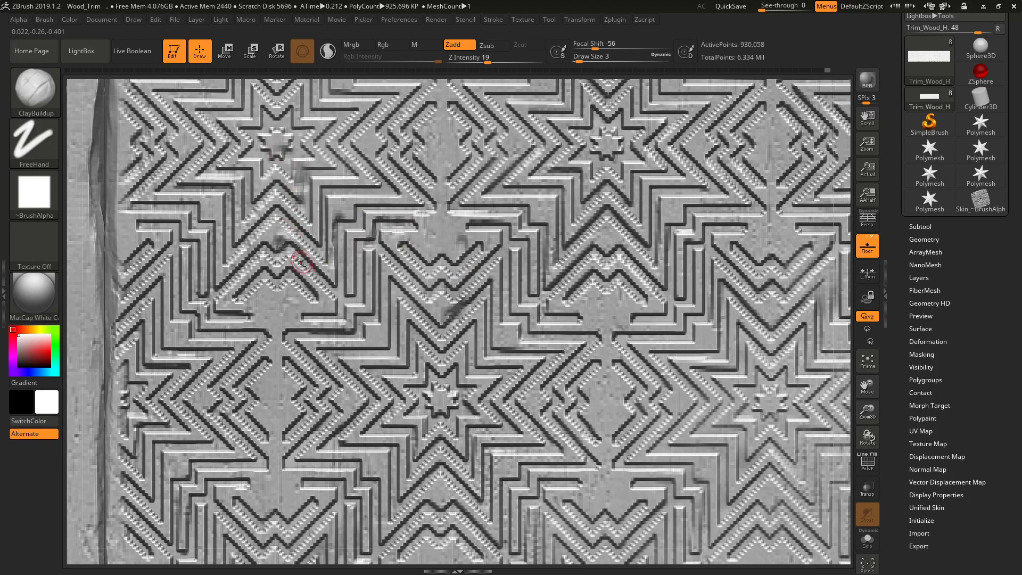
key(bracketright)
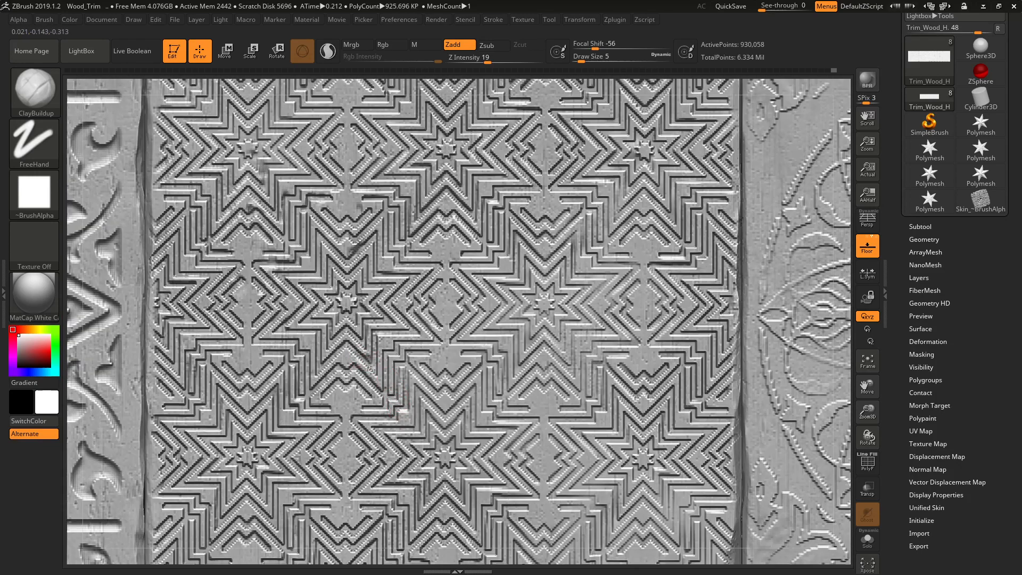
mouse_move(371, 370)
mouse_down()
mouse_move(378, 394)
mouse_move(361, 372)
mouse_up()
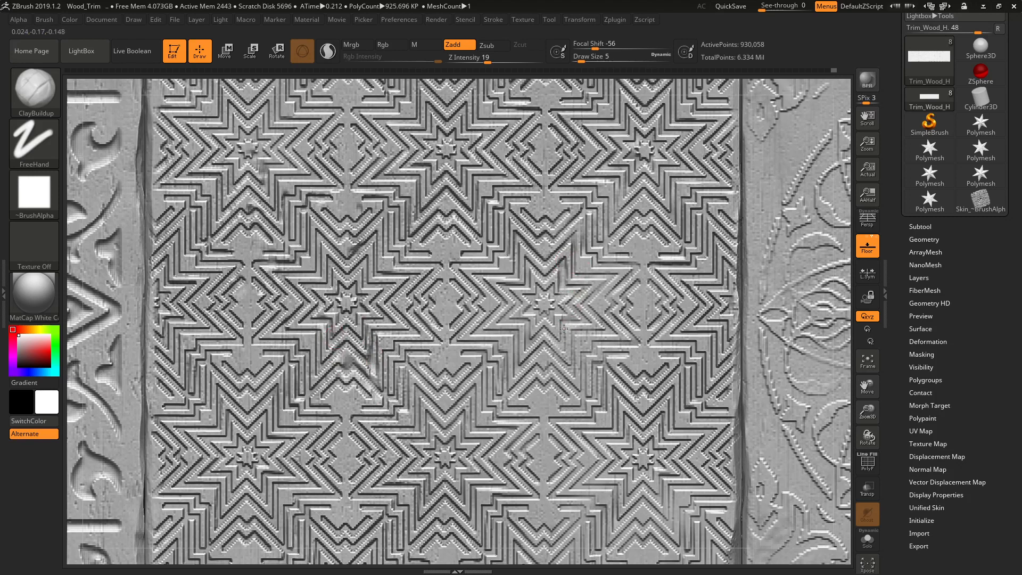
Wear down more of the stars in the lower and right-hand areas of the geometric panel with ClayBuildup at Draw Size 5
mouse_move(564, 329)
mouse_down()
mouse_move(559, 356)
mouse_move(586, 400)
mouse_move(573, 398)
mouse_up()
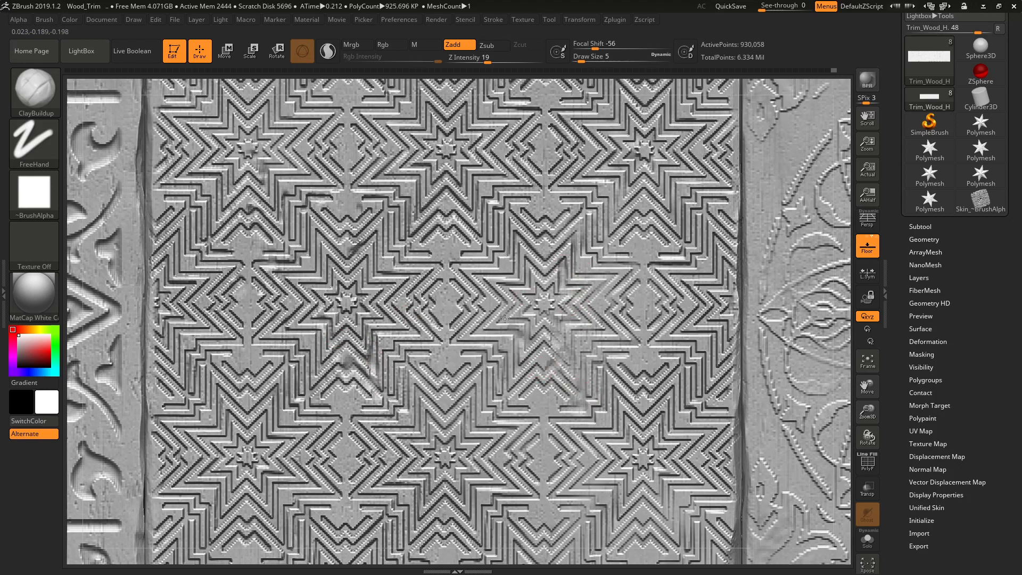
drag(490, 240, 492, 344)
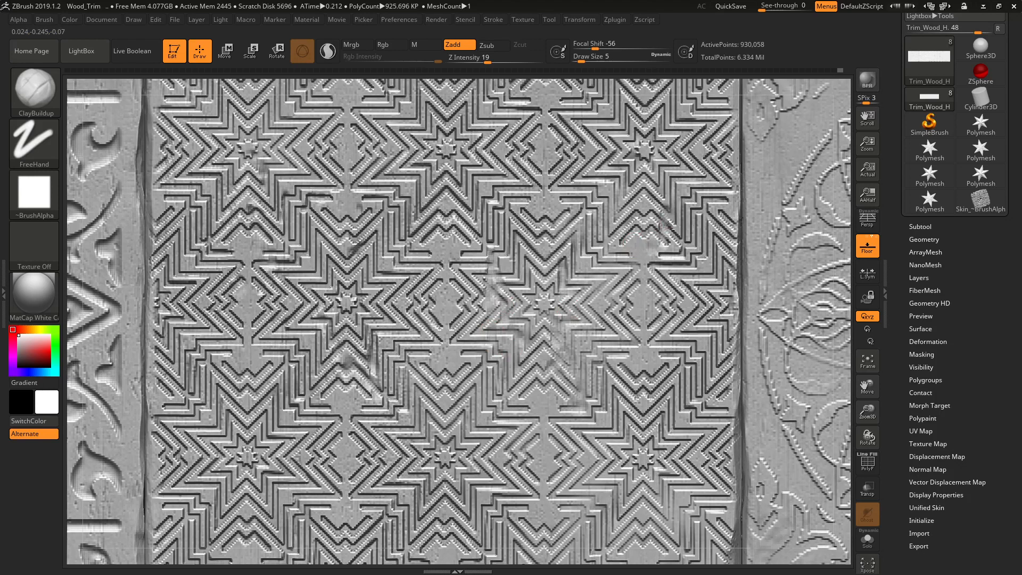
mouse_move(680, 242)
mouse_down()
mouse_move(647, 199)
mouse_move(642, 164)
mouse_move(658, 166)
mouse_move(686, 226)
mouse_up()
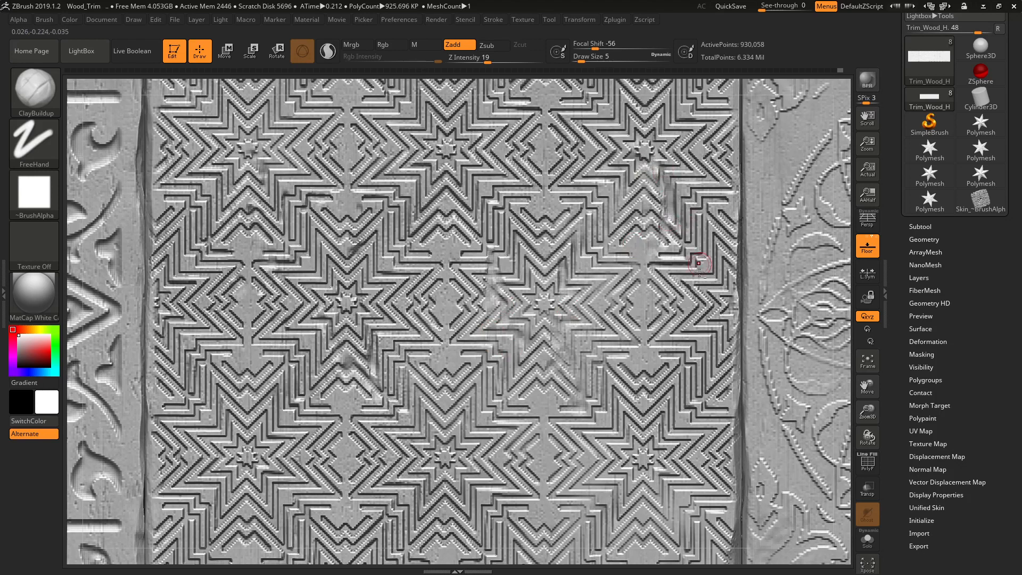
mouse_move(697, 423)
mouse_down()
mouse_move(705, 415)
mouse_move(679, 432)
mouse_move(688, 421)
mouse_move(671, 391)
mouse_move(663, 426)
mouse_up()
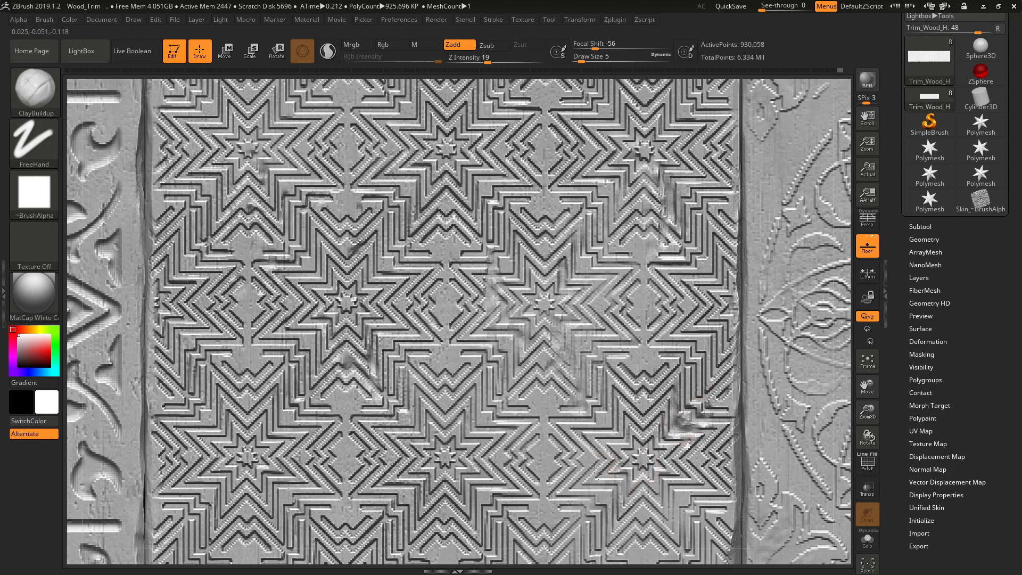
drag(595, 469, 588, 457)
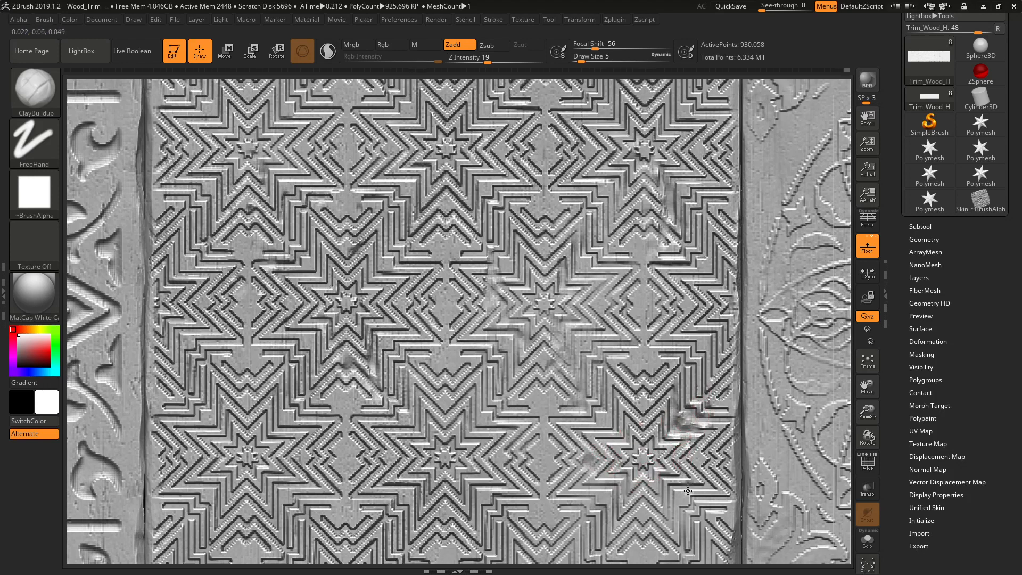
mouse_move(677, 467)
mouse_down()
mouse_move(673, 517)
mouse_move(680, 484)
mouse_move(666, 477)
mouse_up()
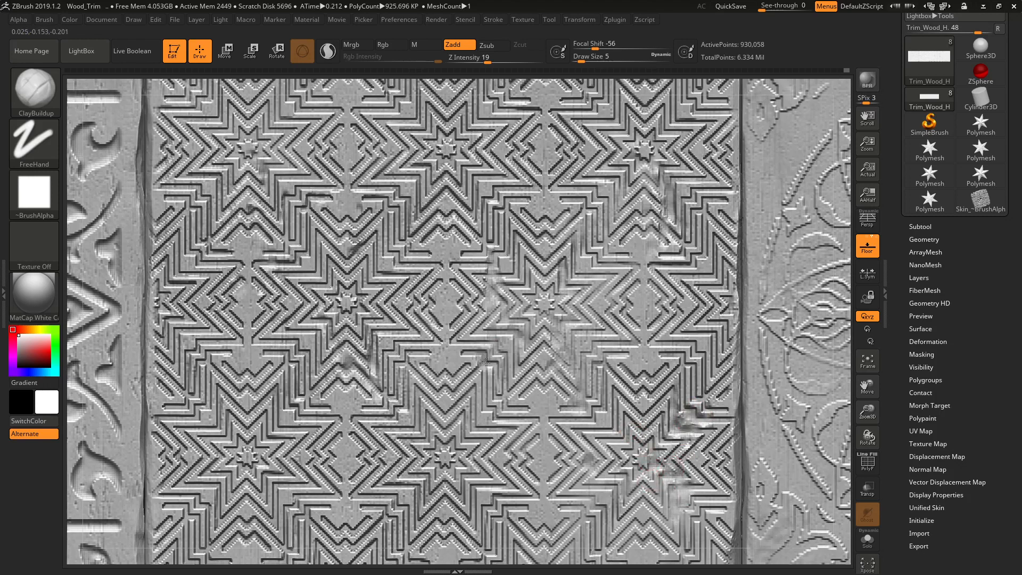
mouse_move(485, 362)
mouse_down()
mouse_move(508, 341)
mouse_move(515, 380)
mouse_up()
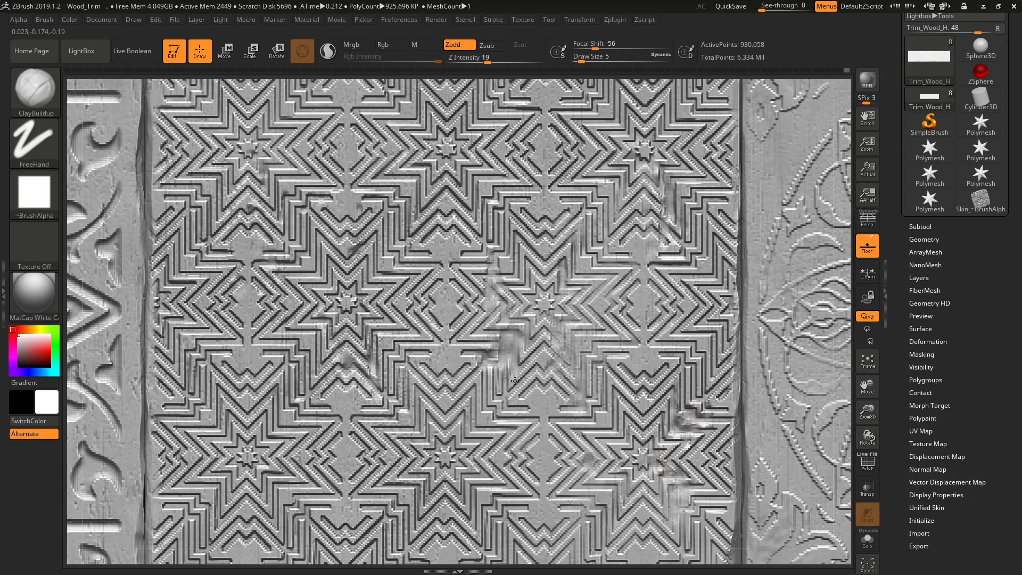
Wear broader patches across the whole geometric star panel with ClayBuildup, using Draw Size 38 and 10
key(f)
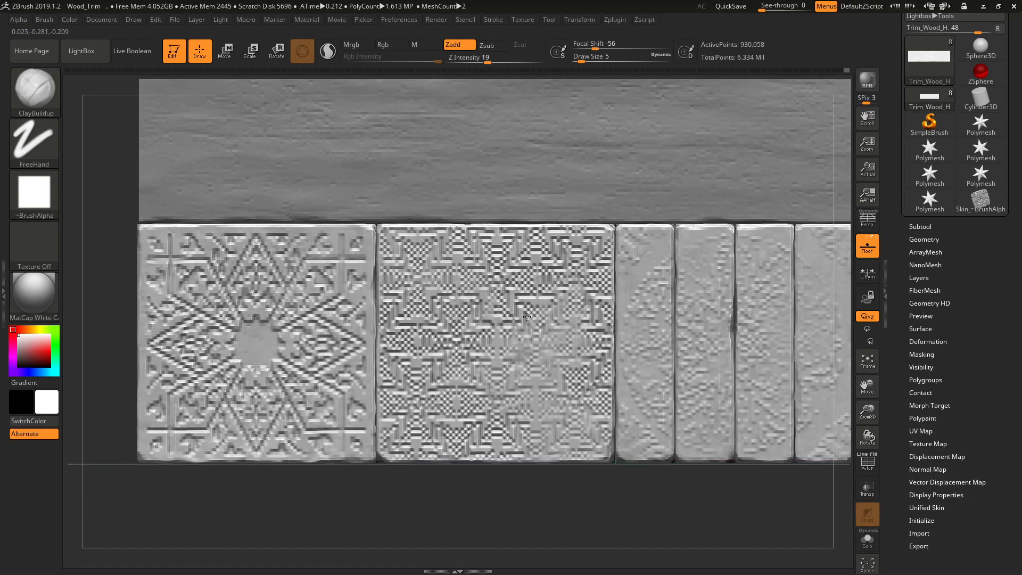
ctrl+right_drag(527, 317, 467, 201)
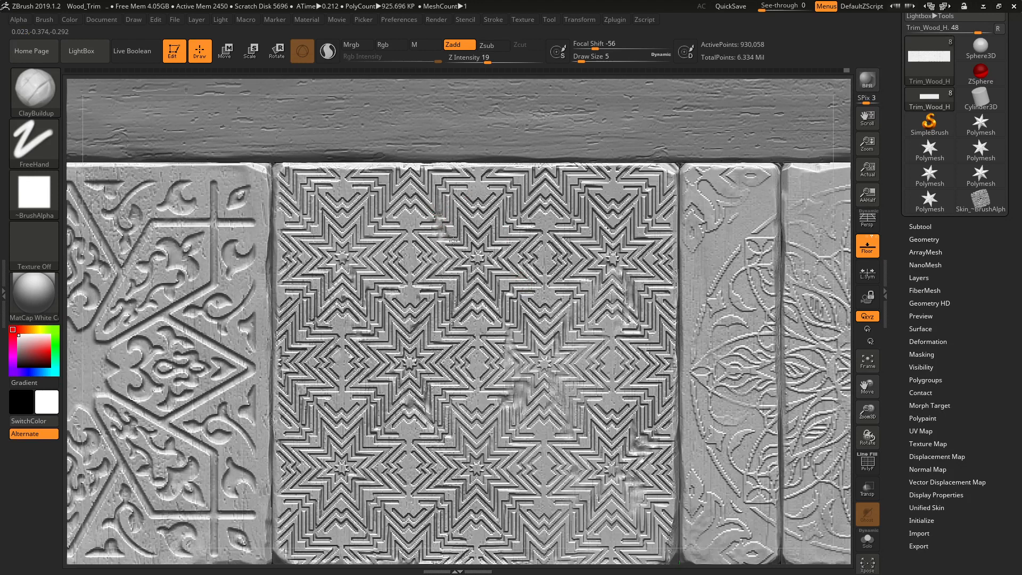
key(bracketright)
key(bracketleft)
key(bracketleft)
key(bracketleft)
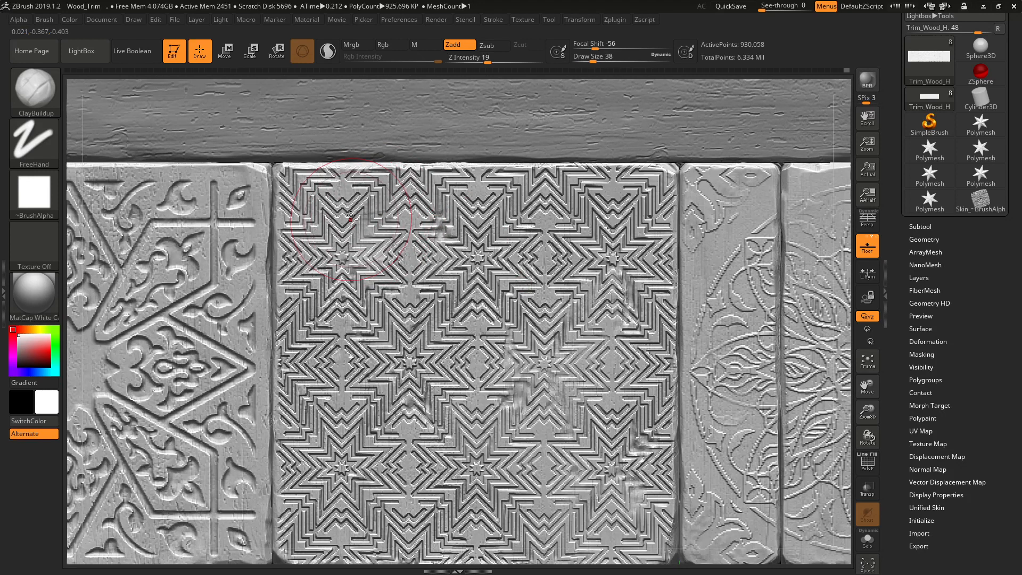
key(ctrl)
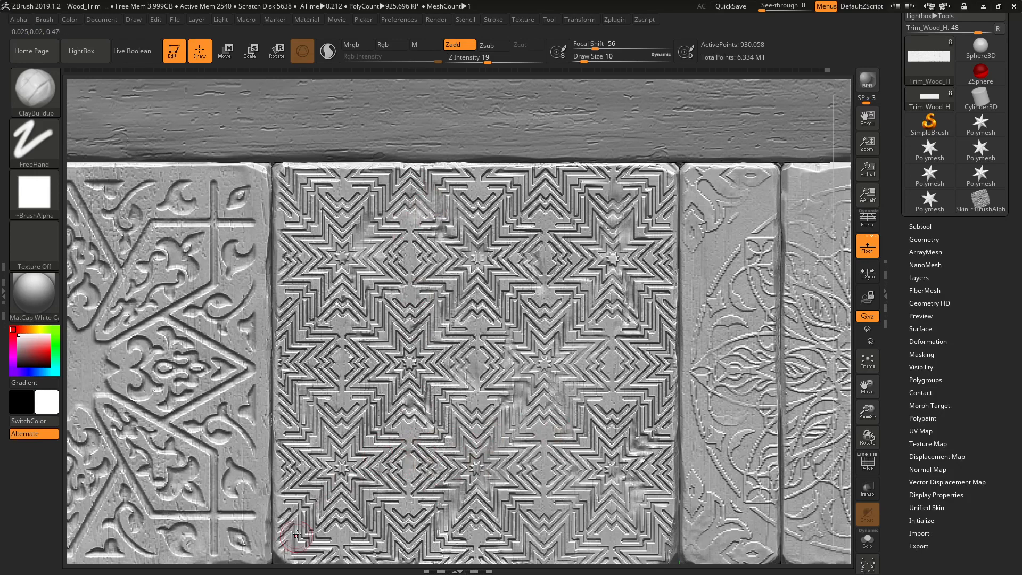
alt+right_drag(301, 543, 306, 570)
alt+right_drag(371, 448, 379, 346)
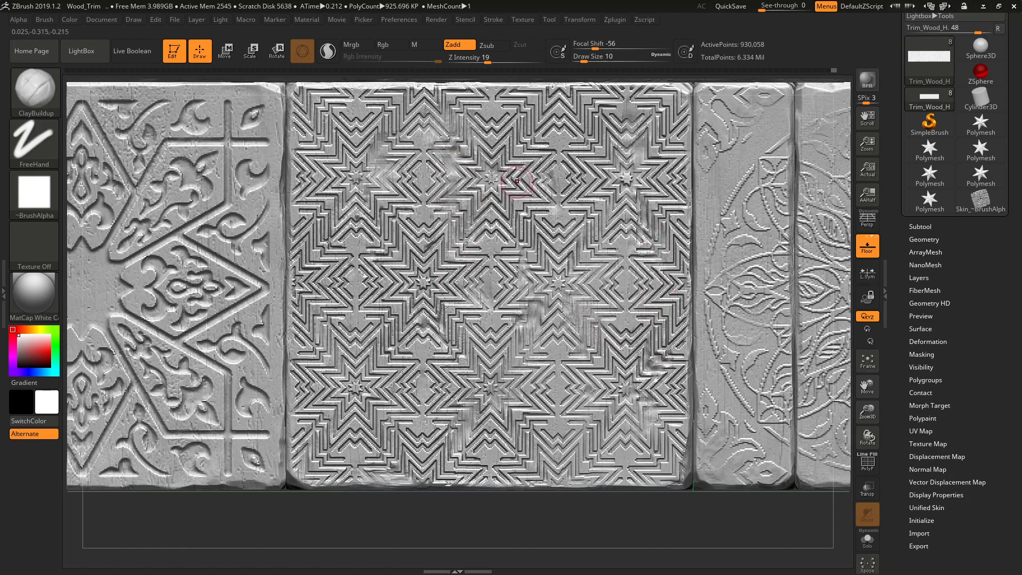
click(47, 189)
key(b)
key(s)
key(t)
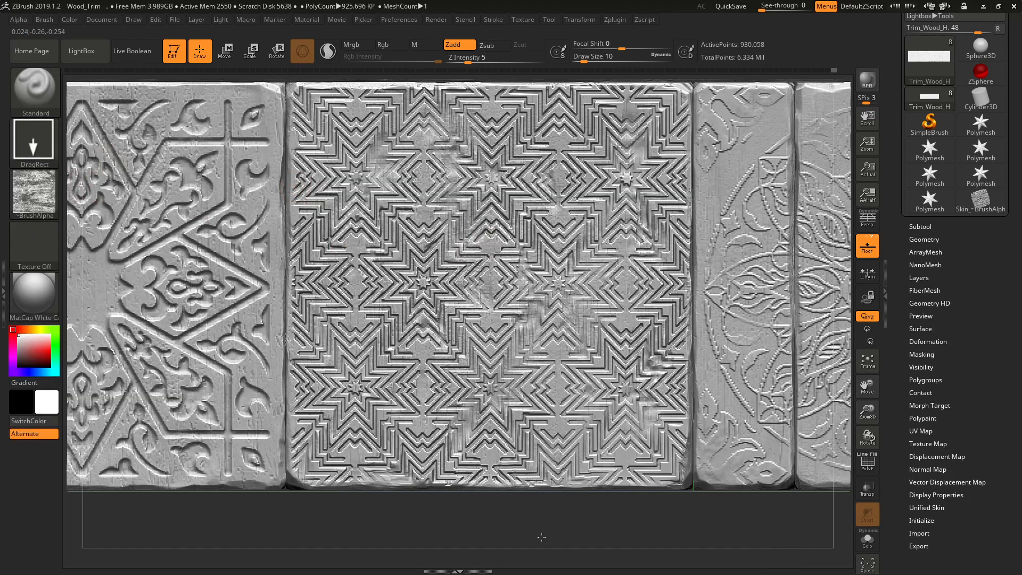
drag(560, 513, 559, 512)
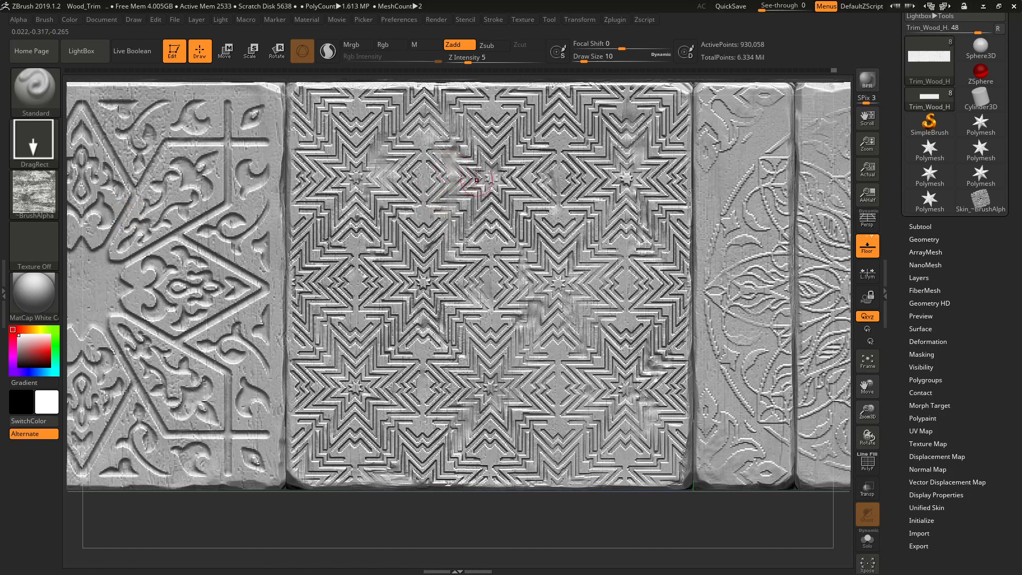
Brush over the worn star pattern with the Morph brush at Draw Size 34 to blend the original shape back in
key(b)
key(m)
key(o)
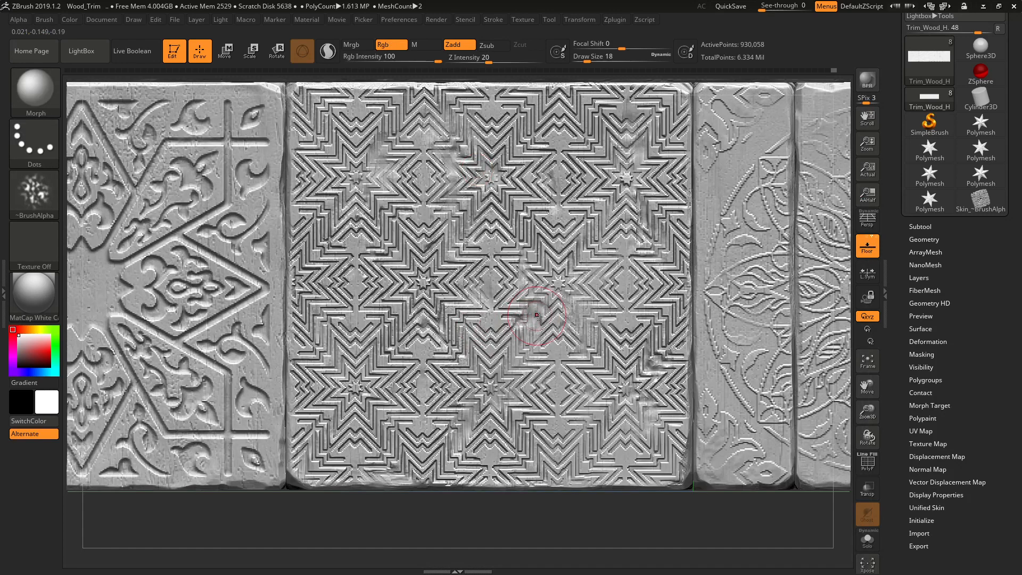
key(bracketright)
key(bracketright)
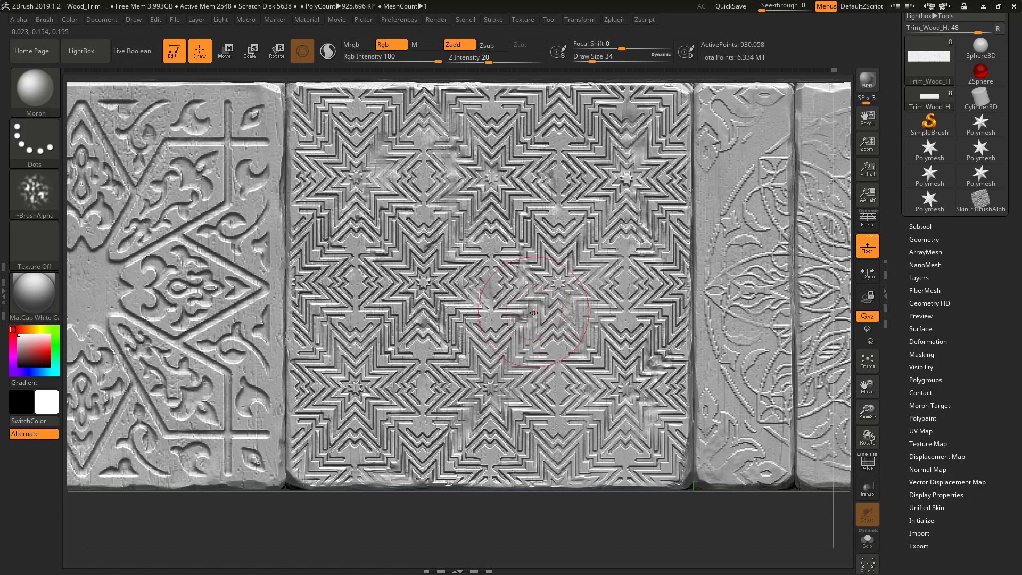
mouse_move(470, 408)
mouse_down()
mouse_move(461, 438)
mouse_move(466, 373)
mouse_up()
mouse_move(378, 178)
mouse_down()
mouse_move(426, 152)
mouse_move(606, 186)
mouse_move(630, 158)
mouse_up()
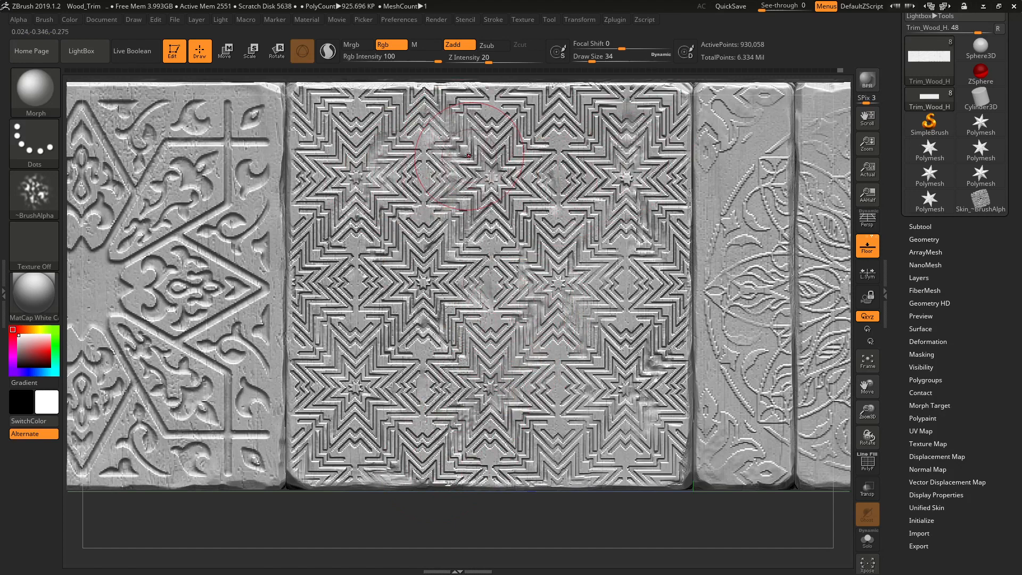
Give the Morph brush the soft Alpha 01 and a Z Intensity of 3
click(34, 192)
click(150, 198)
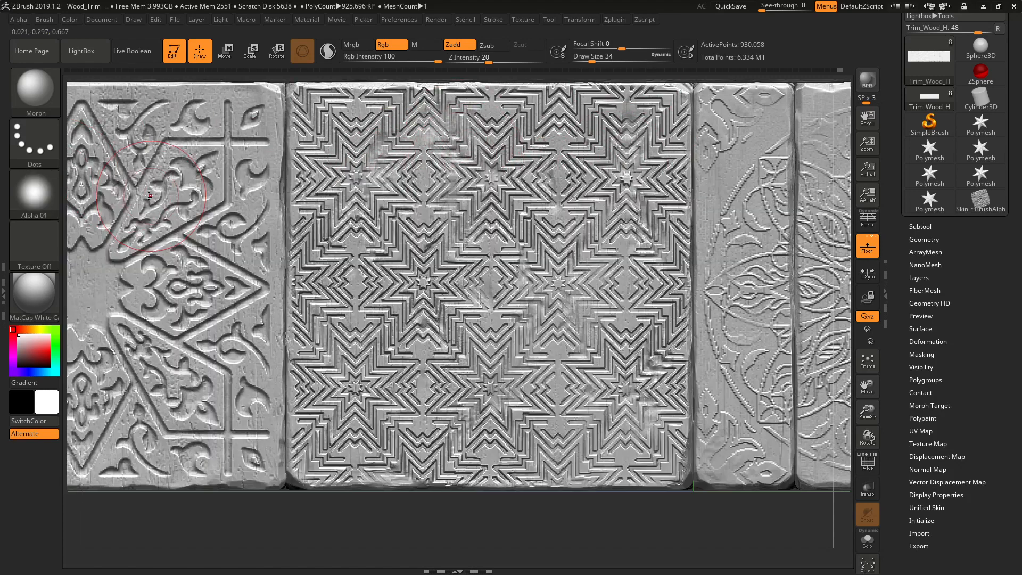
click(469, 58)
text(3)
key(Return)
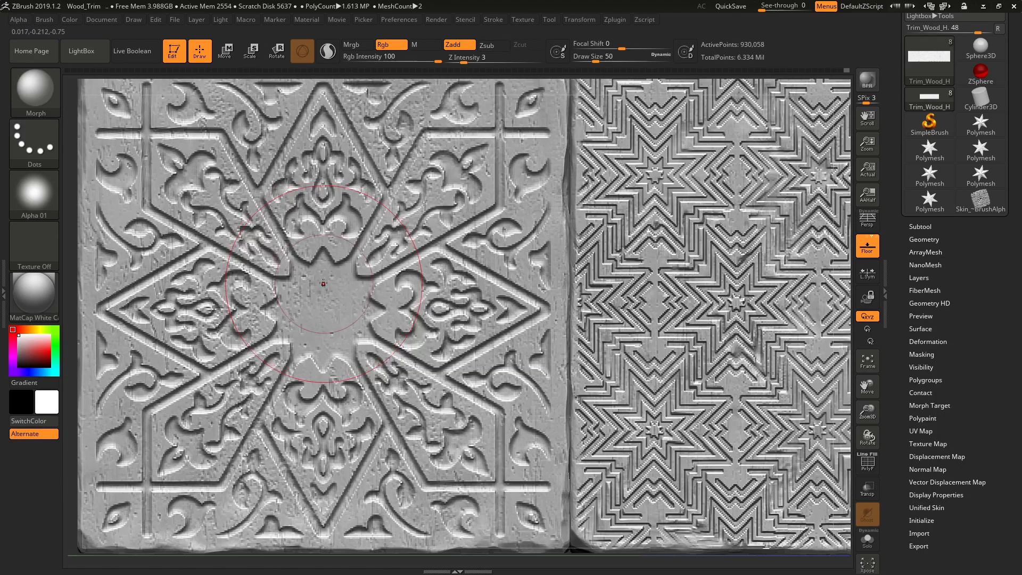
Wear the carved star lines around the centre of the first ornamental panel with ClayBuildup at Draw Size 5
key(b)
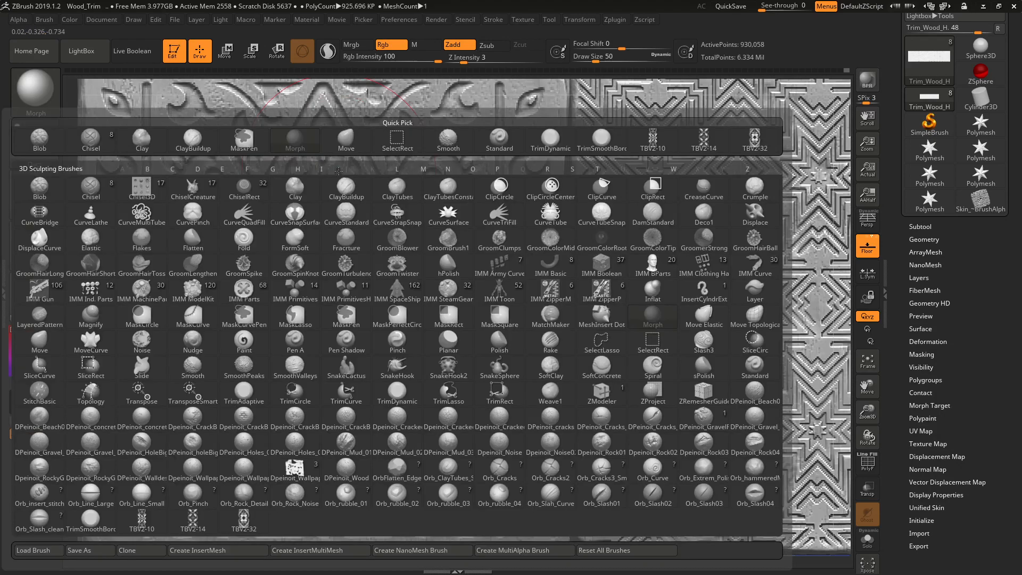
click(346, 187)
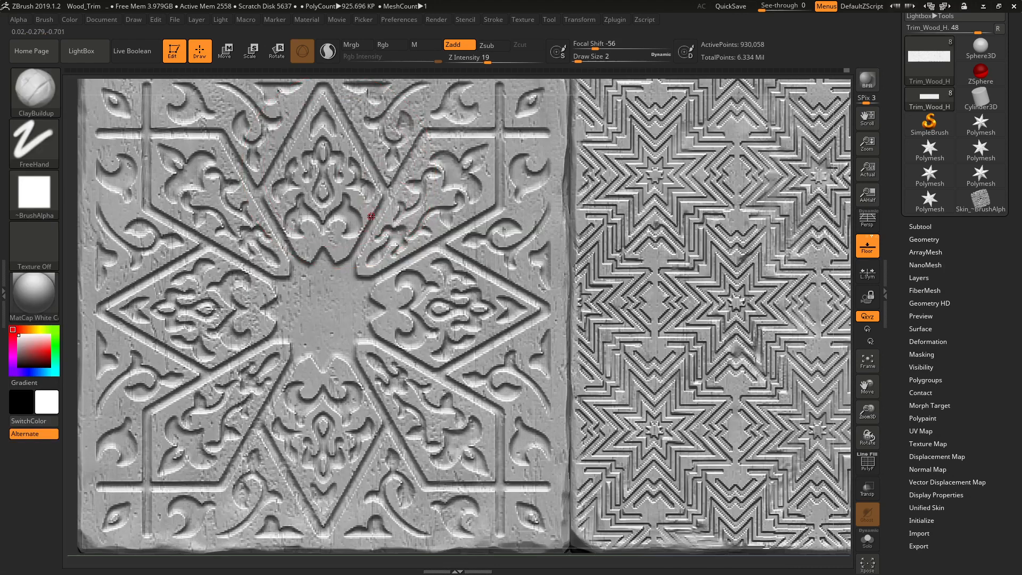
key(bracketright)
drag(370, 218, 376, 209)
drag(286, 224, 294, 247)
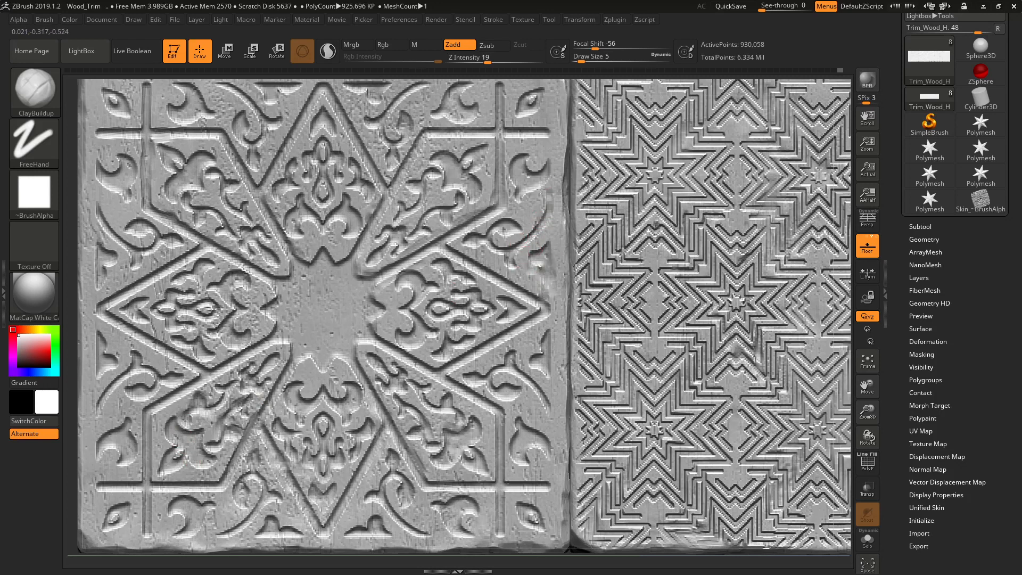
key(ctrl)
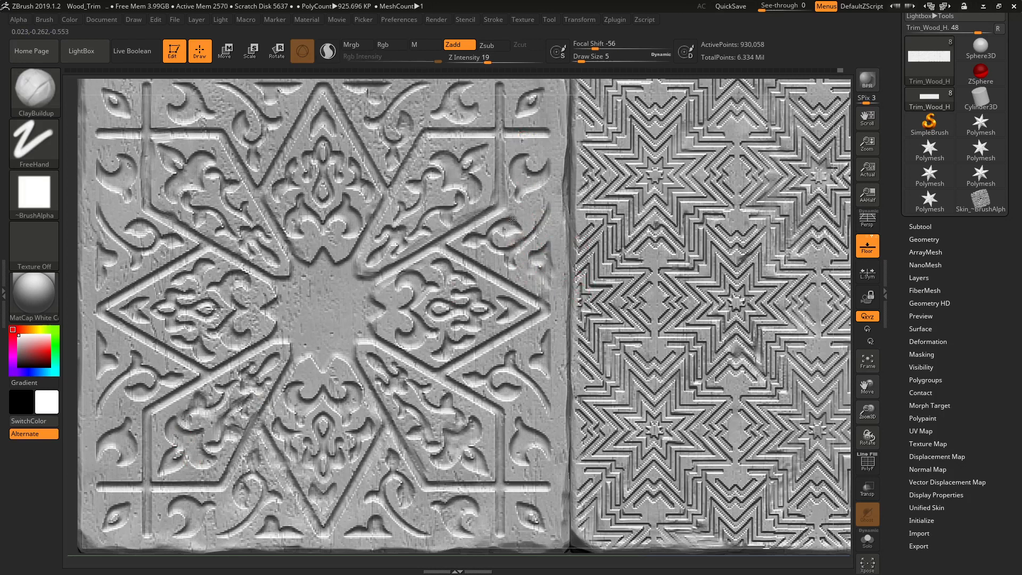
Undo the last stroke and wear down the small carvings along the left side of the first panel
alt+right_drag(416, 152, 389, 150)
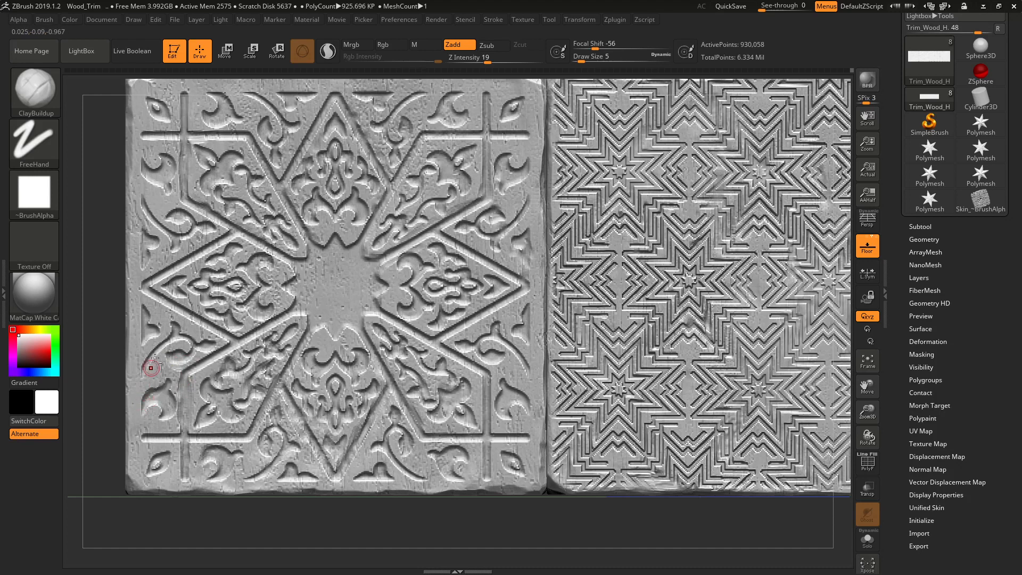
key(ctrl+z)
mouse_move(151, 249)
mouse_down()
mouse_move(142, 230)
mouse_move(155, 234)
mouse_up()
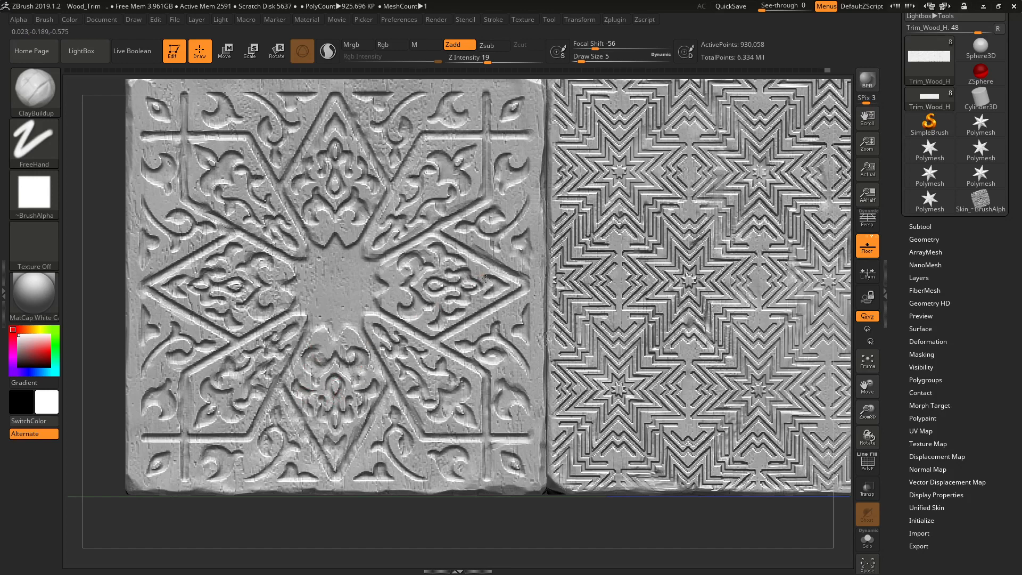
Wear more of the first panel's star outline and upper-right ornament with ClayBuildup strokes at Draw Size 5
ctrl+right_drag(465, 240, 476, 149)
alt+right_drag(405, 213, 442, 267)
ctrl+right_drag(442, 267, 433, 279)
alt+right_drag(409, 240, 403, 255)
mouse_move(400, 260)
mouse_down()
mouse_move(393, 268)
mouse_move(405, 268)
mouse_up()
drag(467, 153, 520, 143)
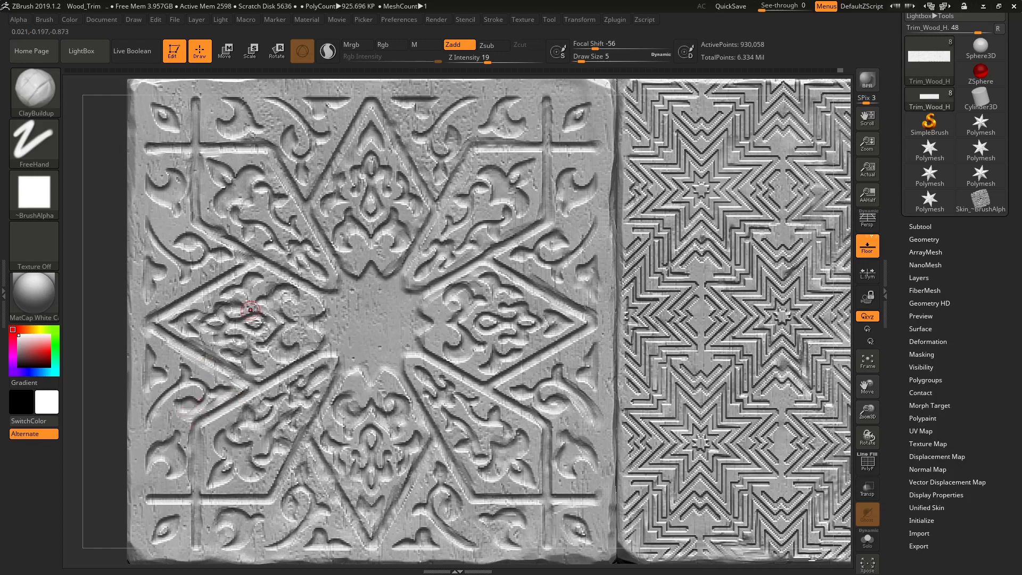
Go over the centre of the first panel with the Morph brush at Draw Size 14 and Z Intensity 3
mouse_move(411, 264)
alt+right_down()
mouse_move(356, 238)
mouse_move(380, 210)
alt+right_up()
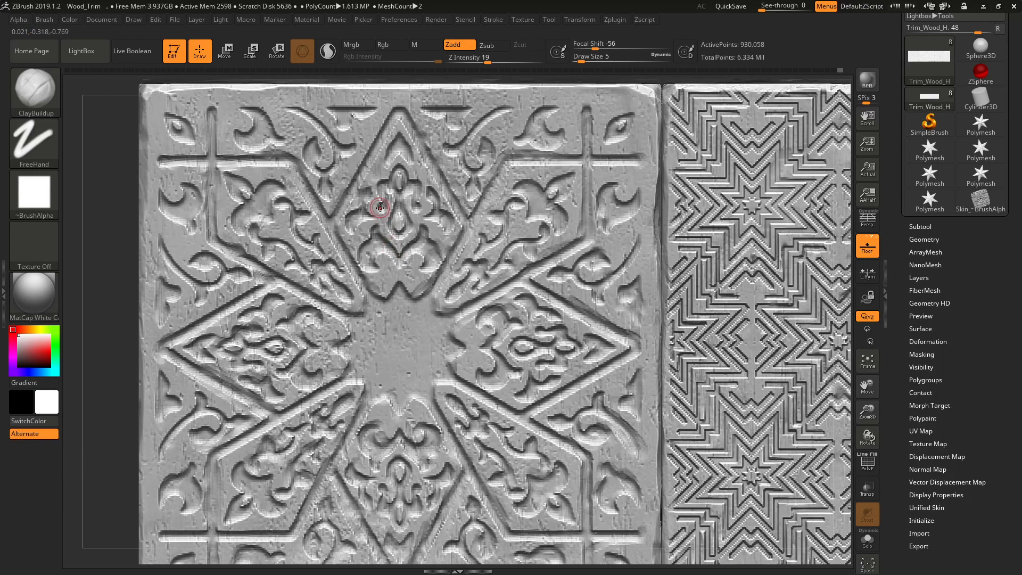
key(b)
key(m)
key(r)
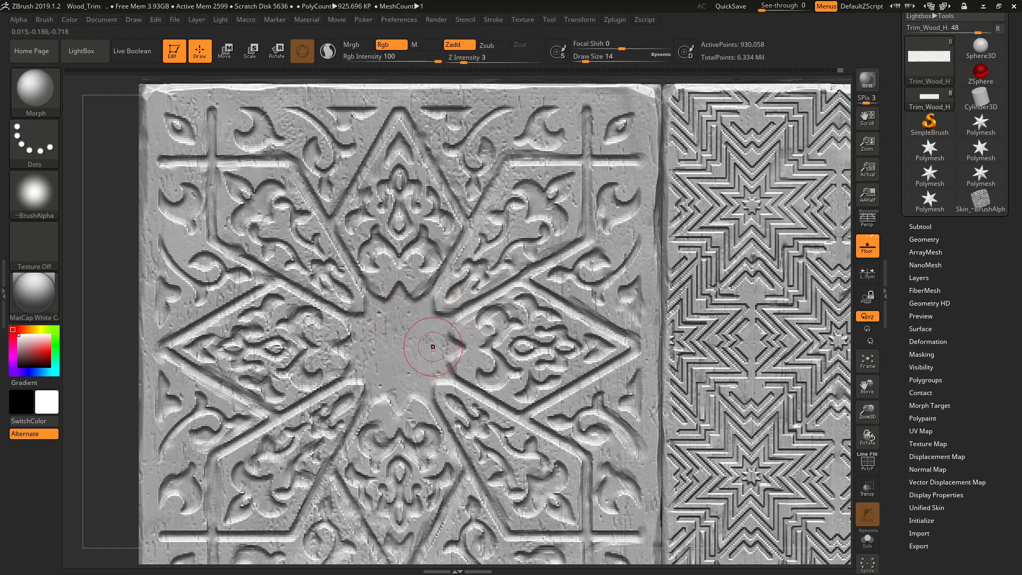
Roughen the seams between the flower-carved planks with ClayBuildup at Draw Size 1 and Z Intensity 66
ctrl+right_drag(431, 345, 310, 266)
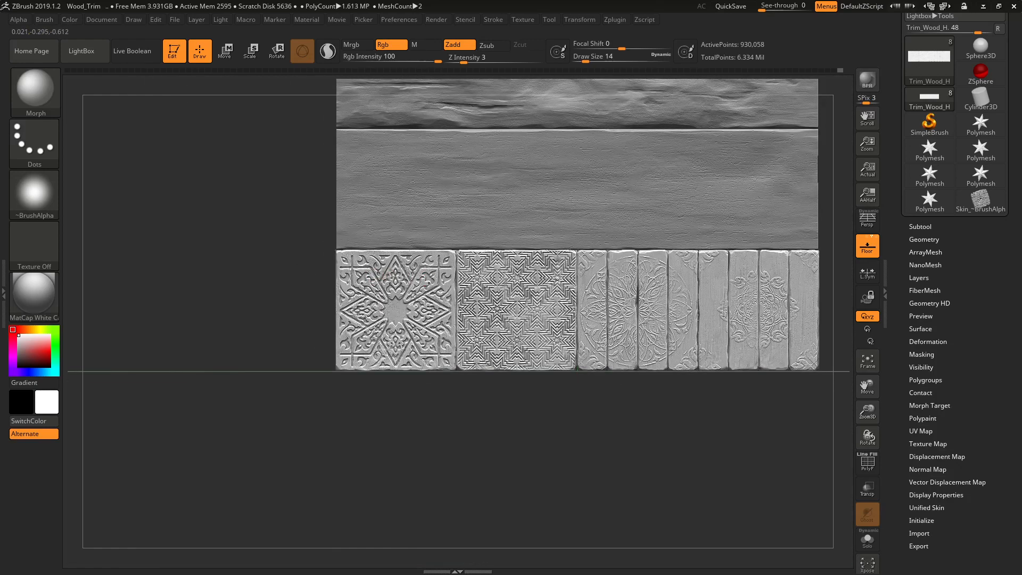
alt+right_drag(431, 265, 338, 316)
ctrl+right_drag(400, 298, 598, 417)
key(b)
key(c)
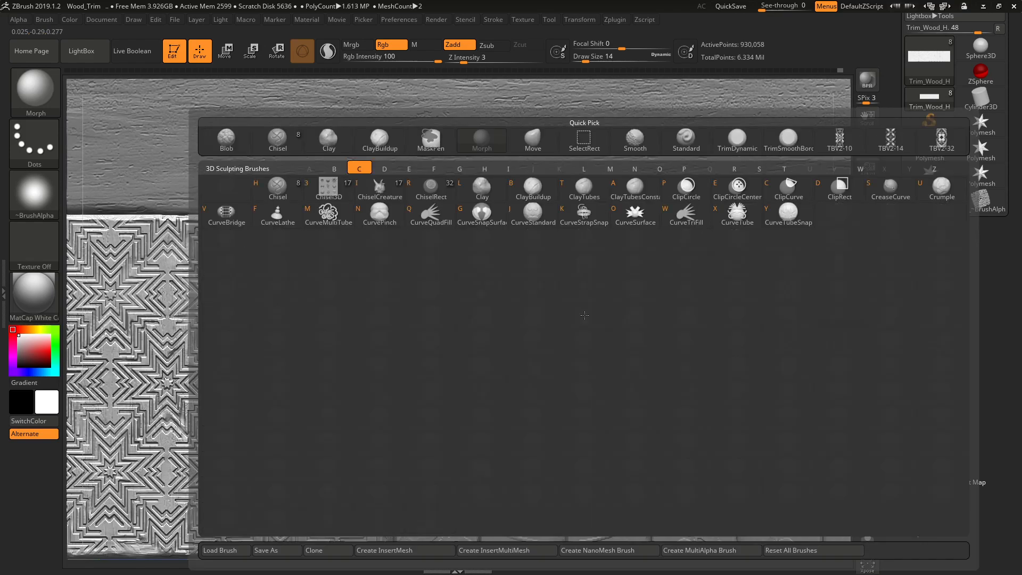
key(b)
mouse_move(566, 373)
ctrl+right_down()
mouse_move(588, 445)
mouse_move(525, 336)
ctrl+right_up()
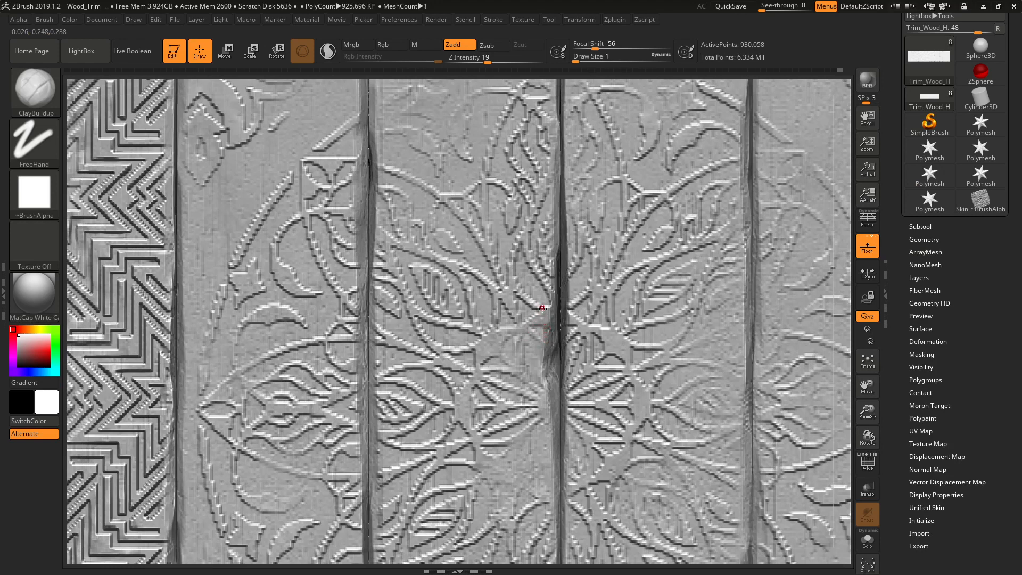
drag(483, 64, 522, 63)
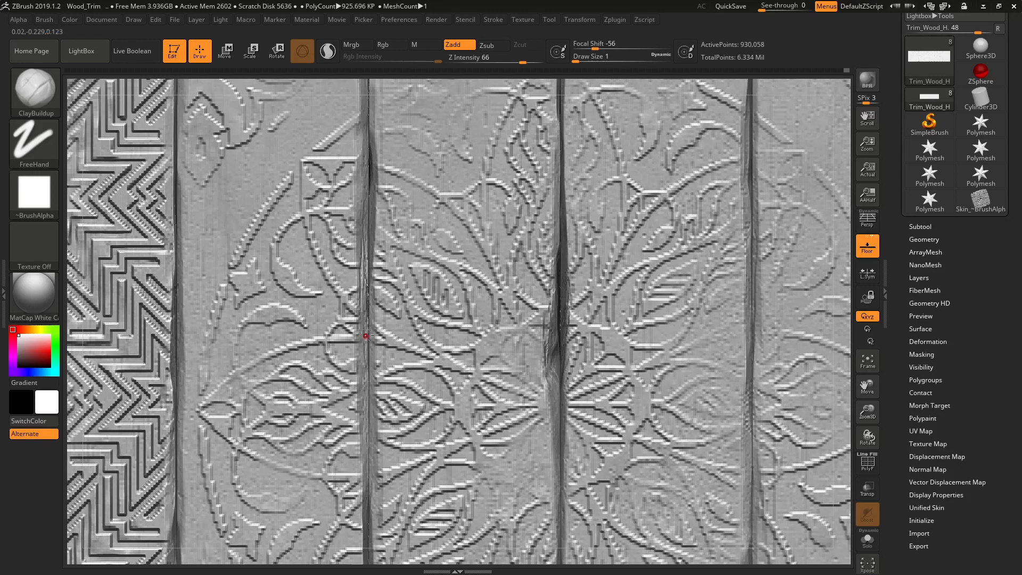
Roughen the lower part of the seam between the plain plank and the small medallion with ClayBuildup at Draw Size 1
alt+right_drag(347, 252, 371, 306)
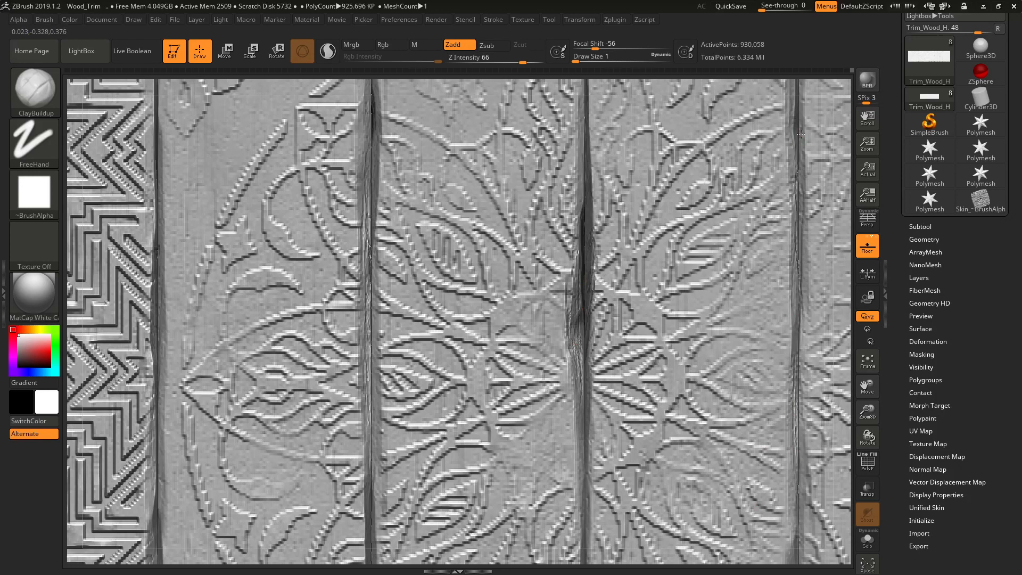
alt+right_drag(790, 146, 415, 223)
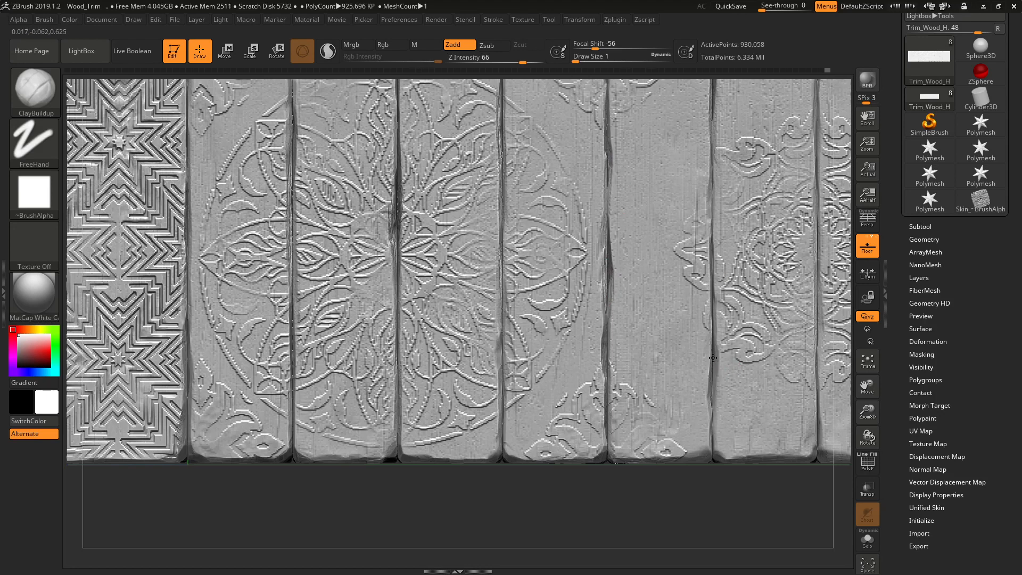
alt+right_drag(741, 334, 608, 482)
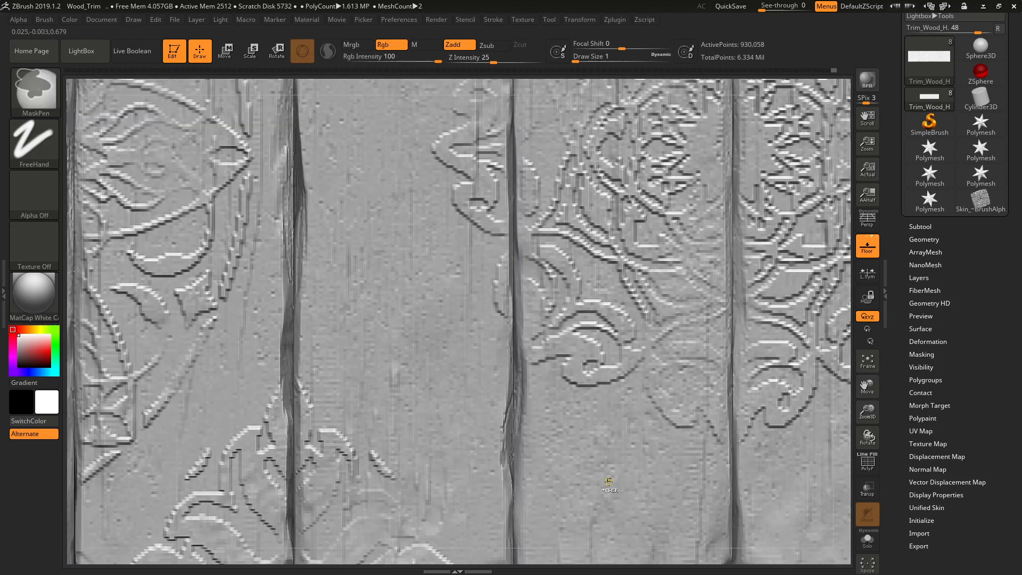
ctrl+shift+click(520, 362)
drag(503, 425, 509, 470)
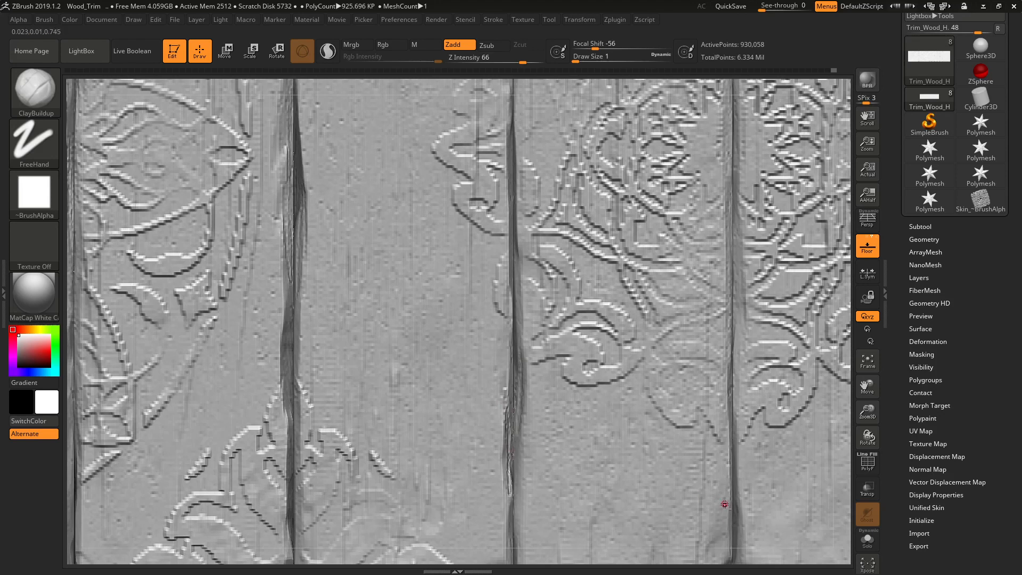
Roughen the seam along the small medallion's right-hand plank up to its upper end with ClayBuildup at Draw Size 1 and Z Intensity 66
alt+right_drag(762, 400, 618, 362)
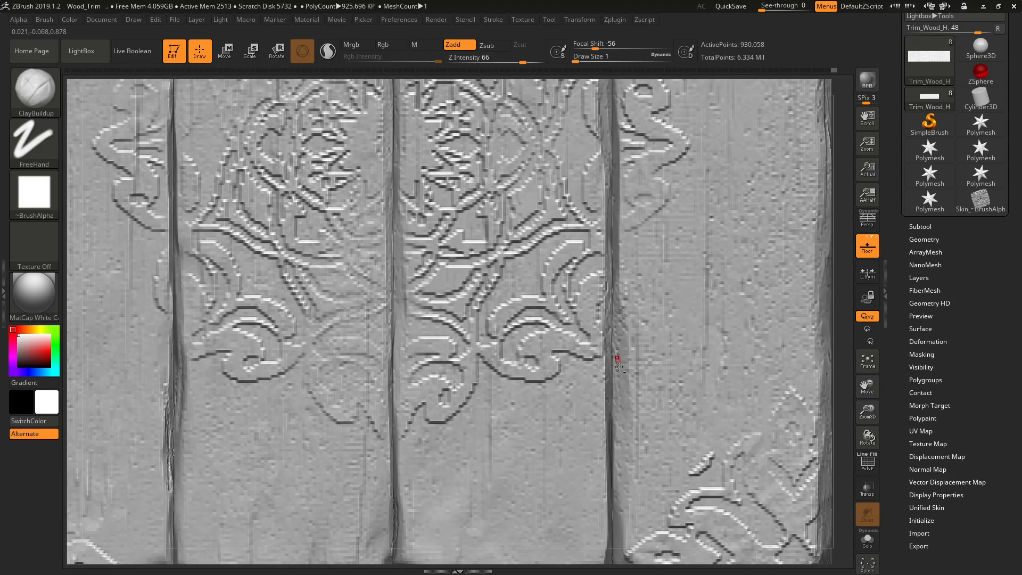
mouse_move(615, 374)
mouse_down()
mouse_move(616, 336)
mouse_move(612, 503)
mouse_move(608, 320)
mouse_up()
drag(607, 261, 612, 158)
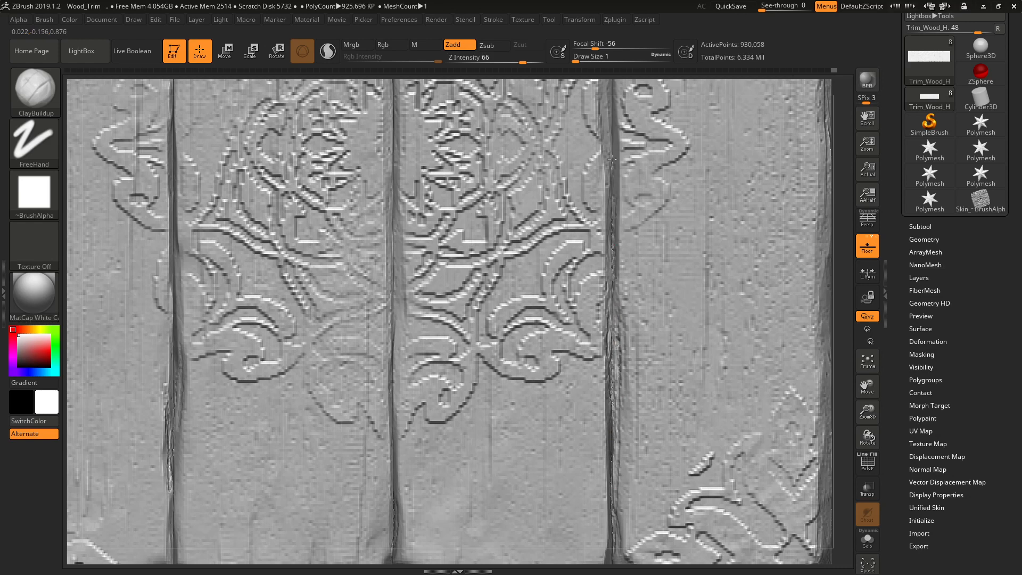
alt+right_drag(618, 180, 606, 309)
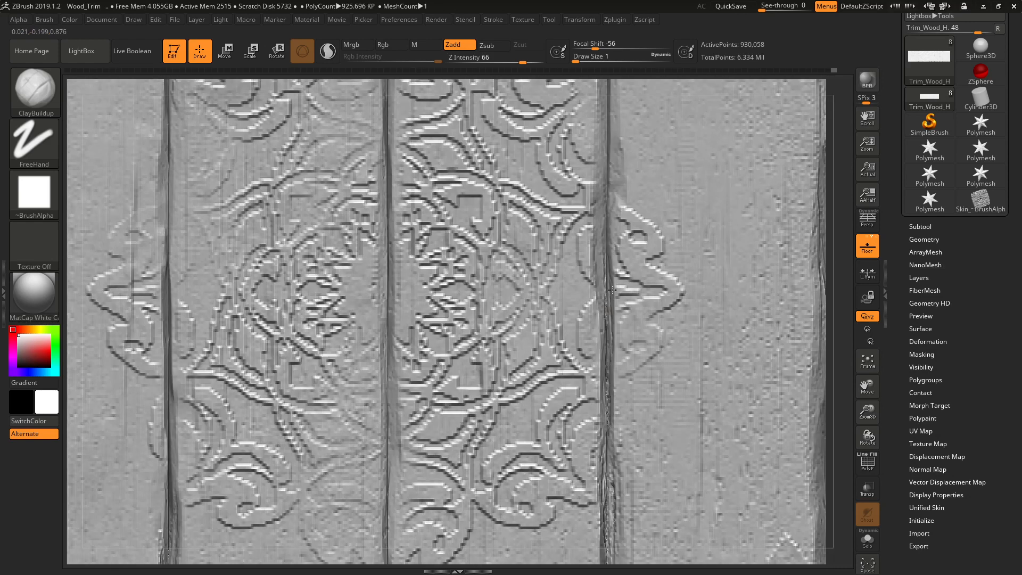
drag(604, 301, 604, 235)
alt+right_drag(612, 203, 608, 327)
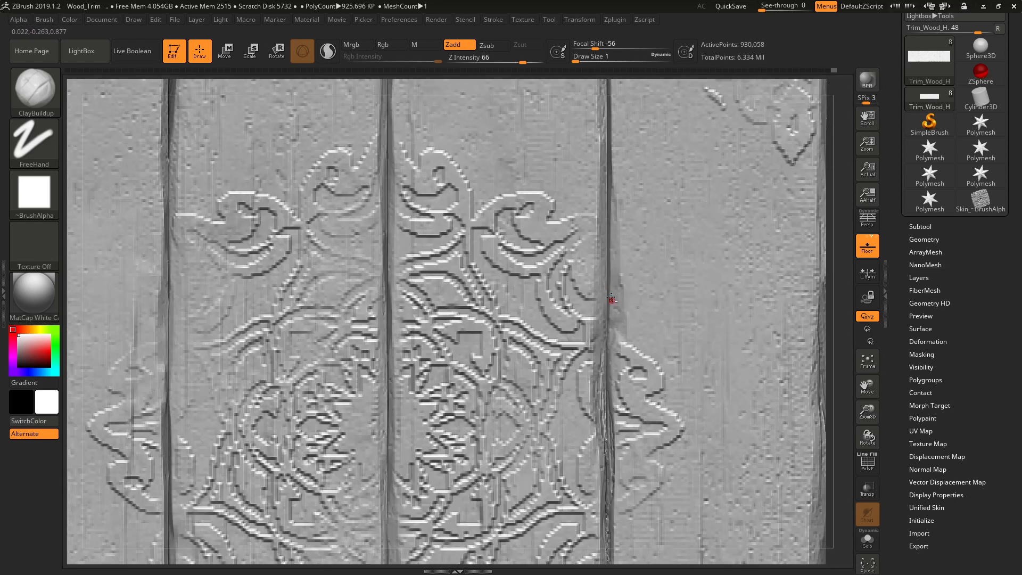
mouse_move(608, 328)
mouse_down()
mouse_move(601, 233)
mouse_move(617, 314)
mouse_move(605, 174)
mouse_up()
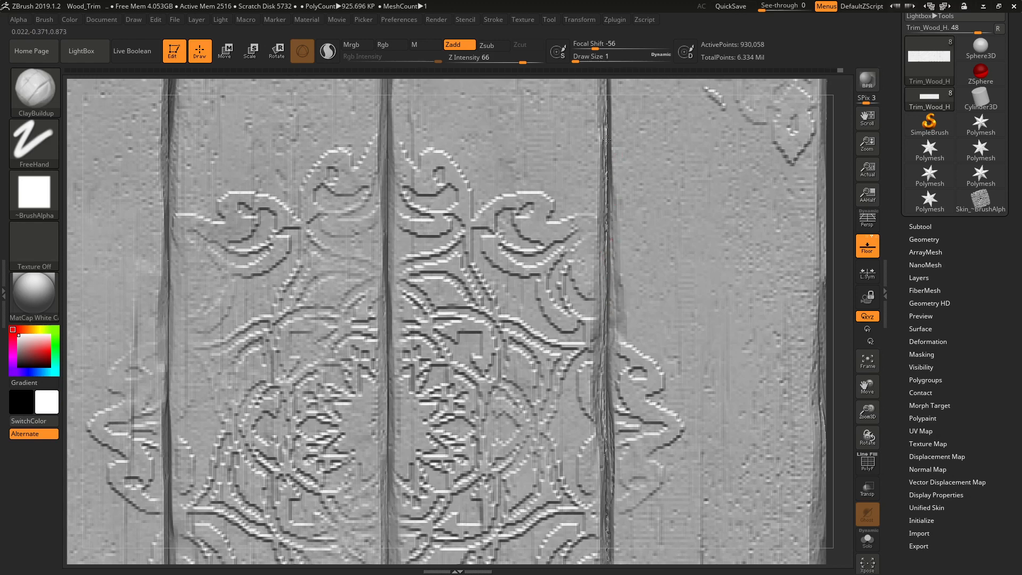
alt+right_drag(604, 142, 597, 178)
drag(597, 180, 602, 109)
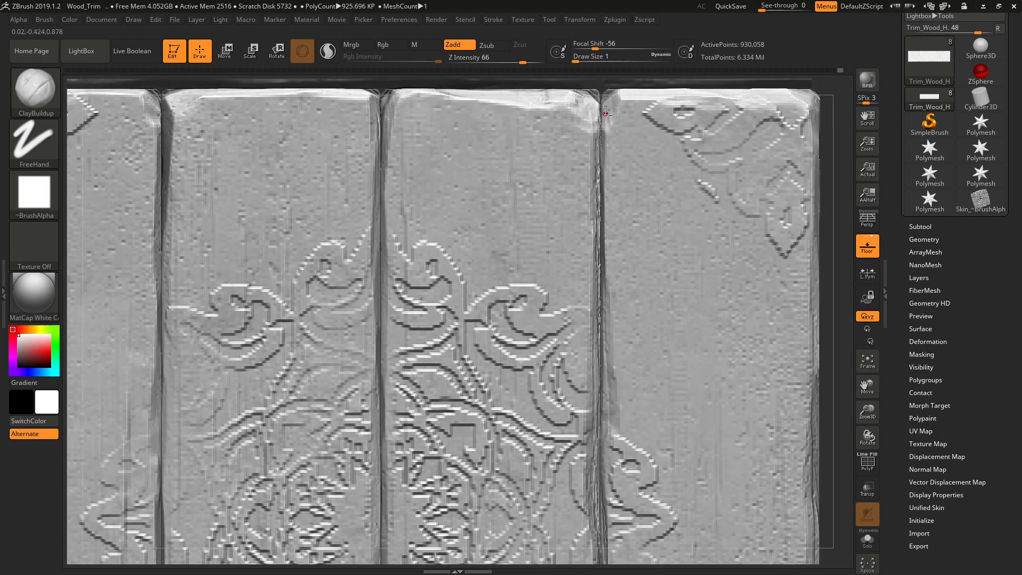
Cut a small vertical crack into the upper edge of the second flower-carved plank with ClayBuildup at Draw Size 1
ctrl+right_drag(378, 229, 533, 311)
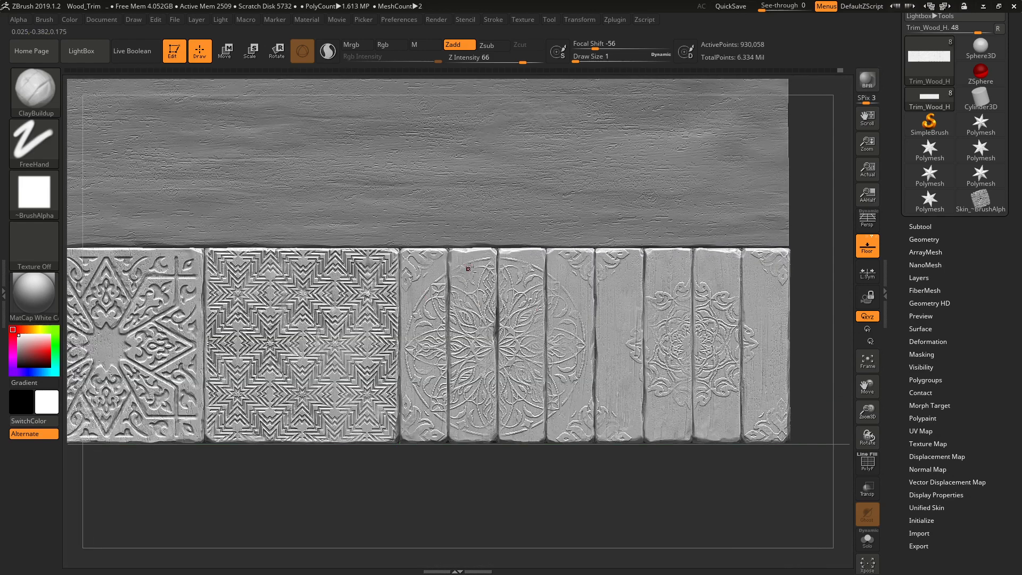
ctrl+right_drag(469, 266, 532, 341)
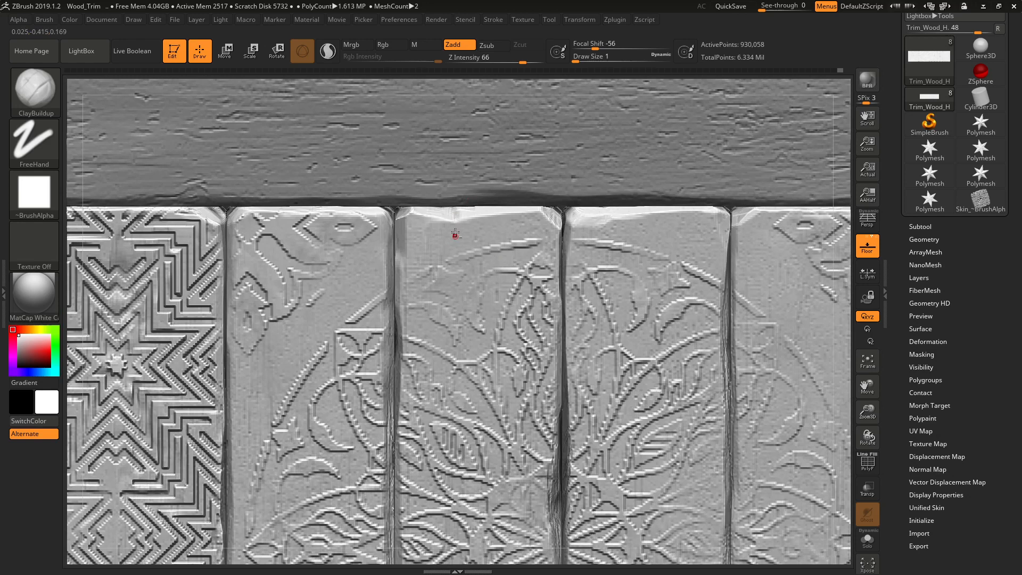
drag(454, 223, 455, 247)
ctrl+right_drag(456, 224, 482, 254)
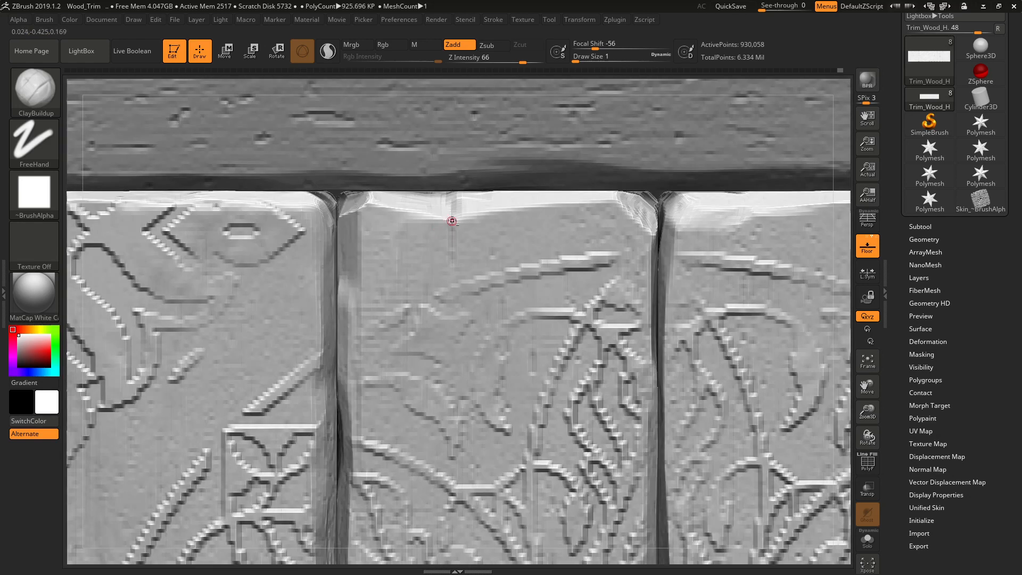
mouse_move(452, 237)
mouse_down()
mouse_move(436, 198)
mouse_move(437, 215)
mouse_up()
ctrl+right_drag(437, 215, 389, 189)
alt+right_drag(545, 330, 527, 231)
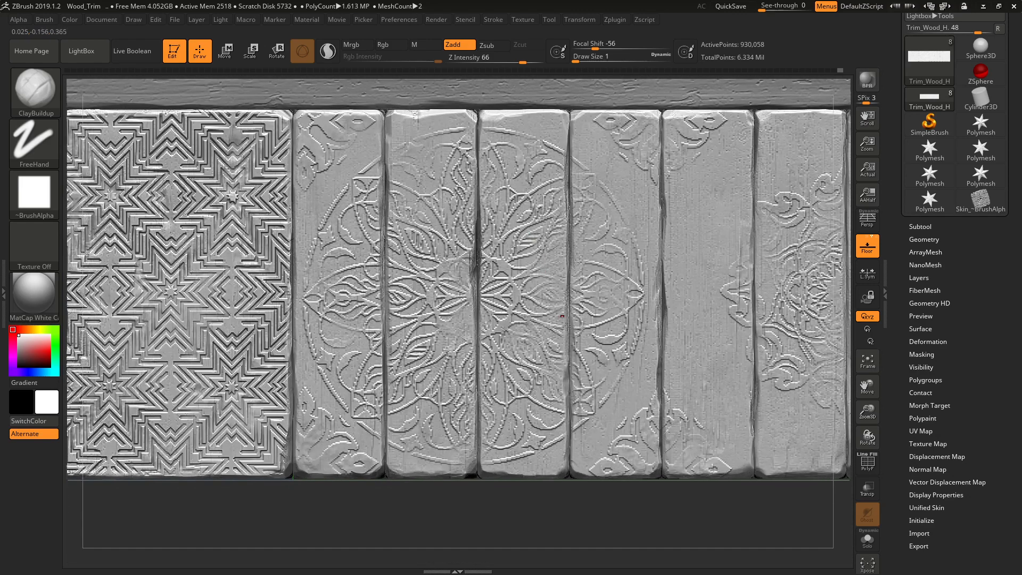
Soften the crack at the second flower-carved plank's upper edge with the Morph brush at Draw Size 5 and Z Intensity 3
alt+right_drag(628, 437, 635, 446)
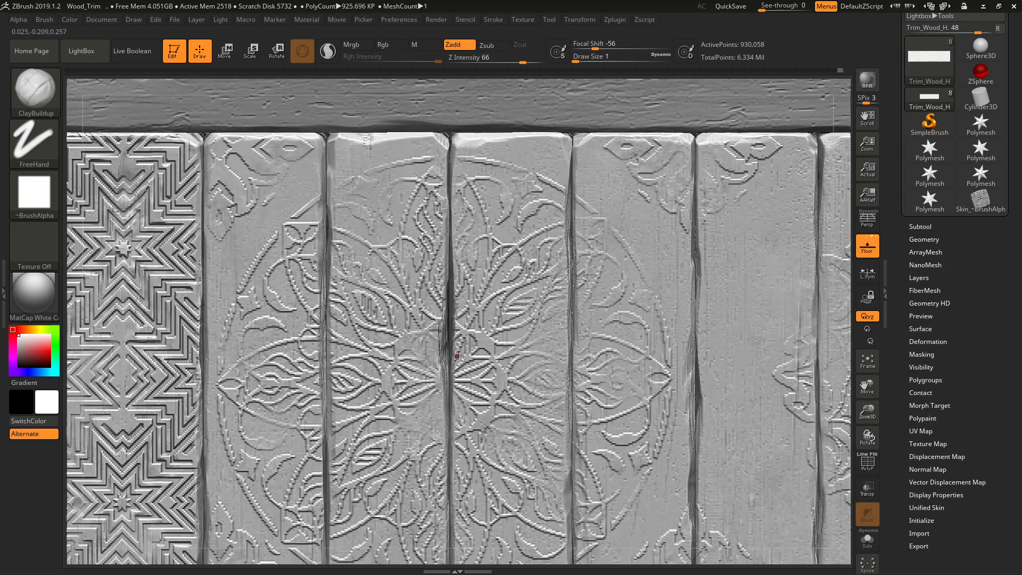
key(b)
click(354, 141)
drag(355, 141, 373, 157)
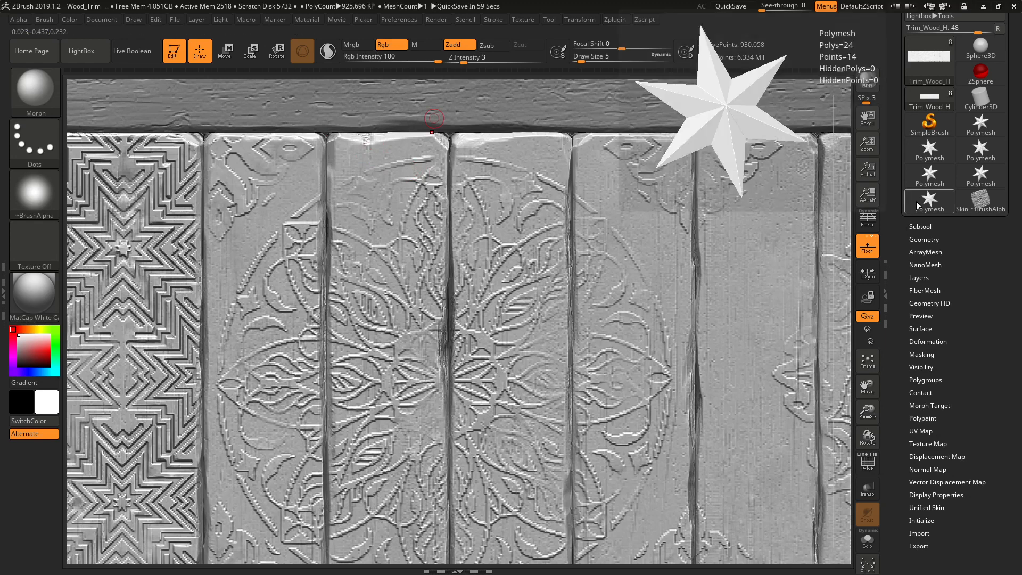
key(ctrl+d)
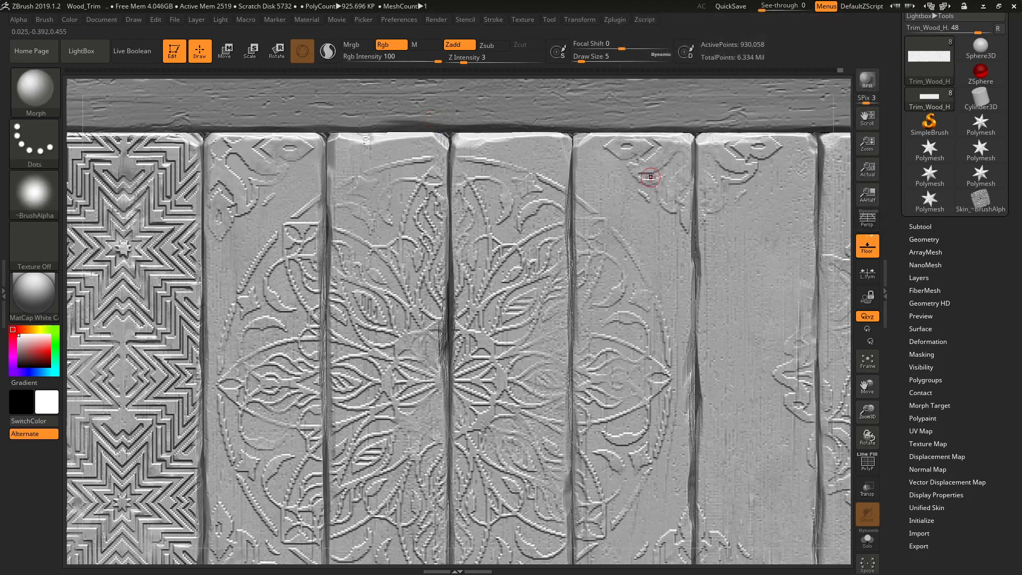
Return to the ClayBuildup brush and nick the upper edge of the small medallion's right-hand plank at Draw Size 1
ctrl+right_drag(476, 185, 386, 176)
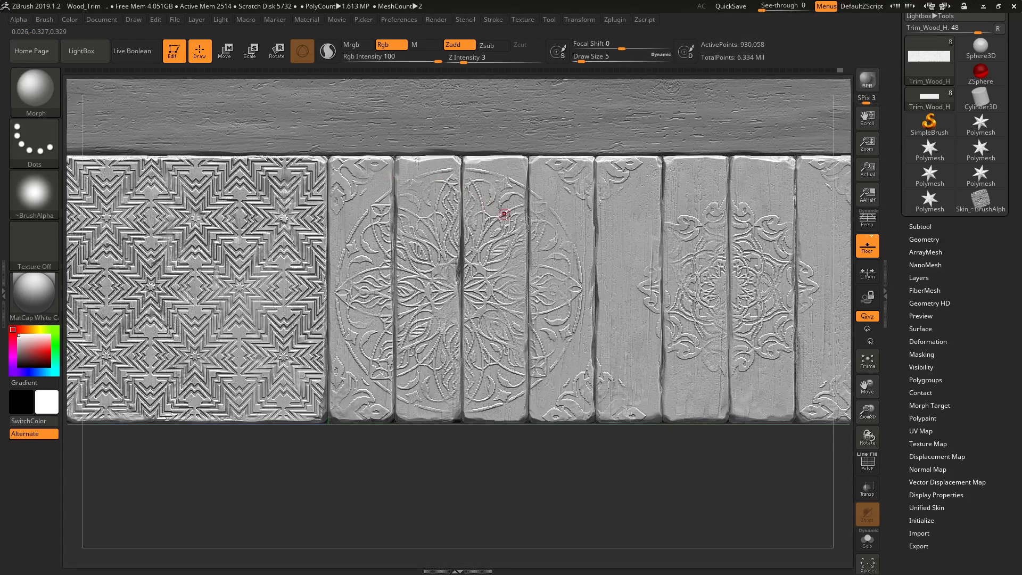
ctrl+right_drag(504, 212, 586, 301)
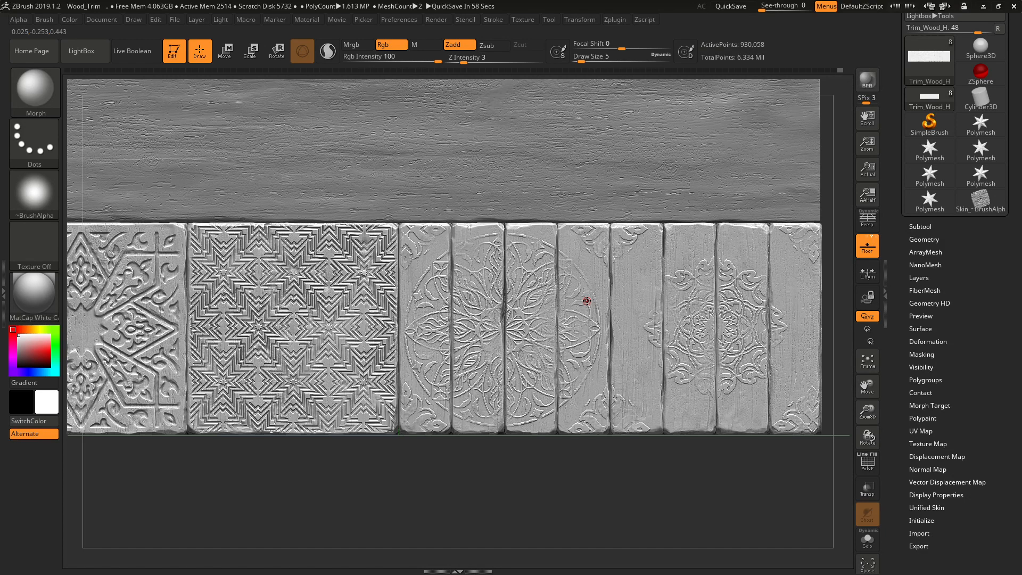
ctrl+right_drag(764, 293, 801, 380)
key(b)
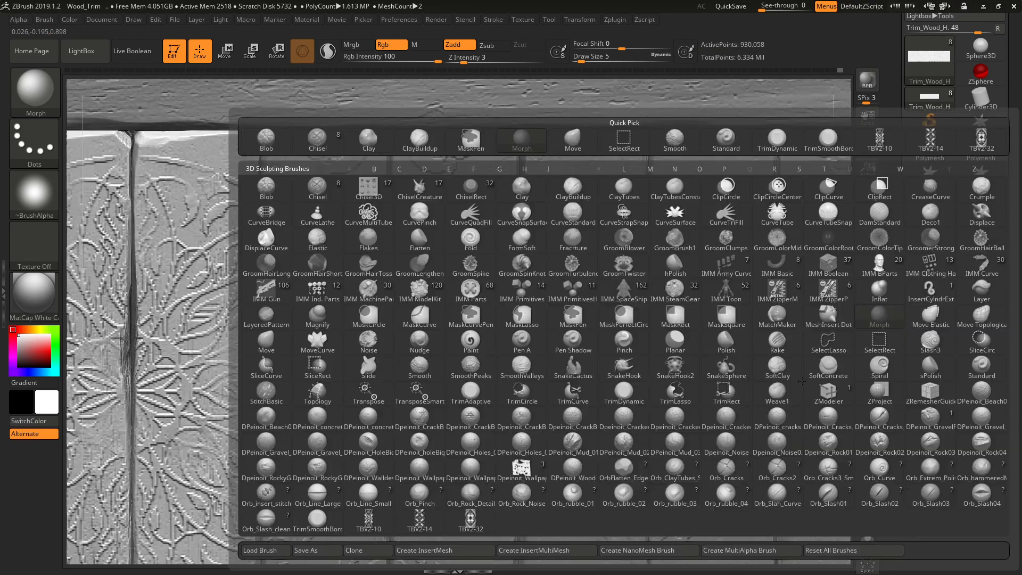
key(c)
key(b)
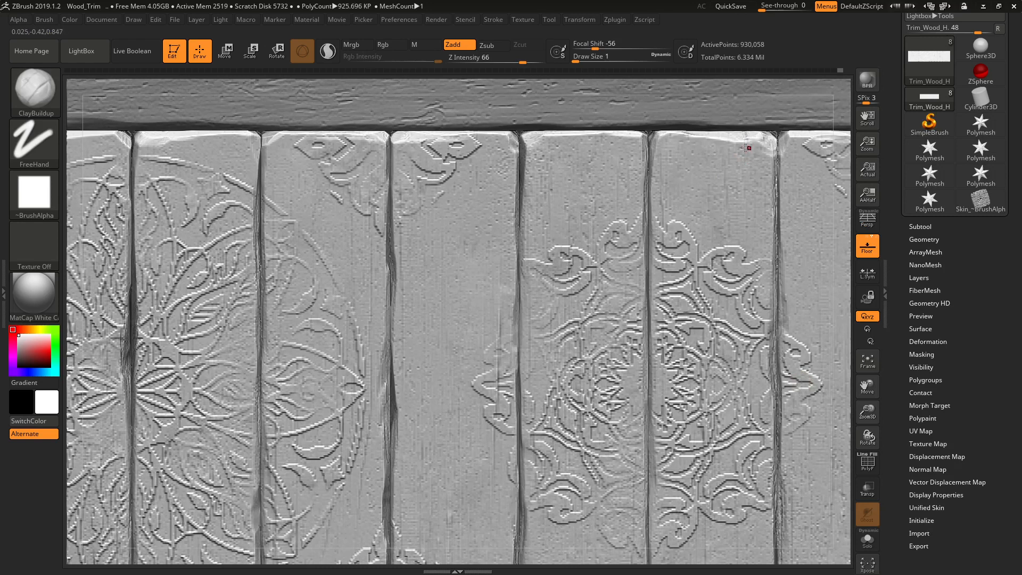
mouse_move(744, 137)
mouse_down()
mouse_move(746, 169)
mouse_move(741, 110)
mouse_up()
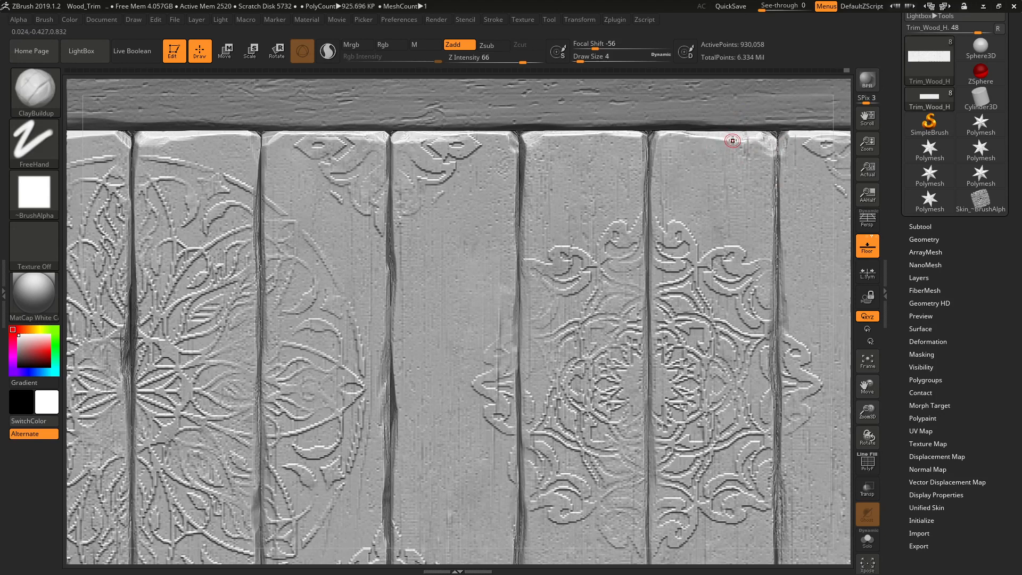
Try smoothing and cracking the upper edges of the small-medallion planks, reducing ClayBuildup to Draw Size 2, and undo the strokes
mouse_move(736, 139)
shift+mouse_down()
mouse_move(743, 137)
mouse_move(737, 175)
shift+mouse_up()
key(ctrl+z)
key(bracketleft)
drag(610, 134, 612, 153)
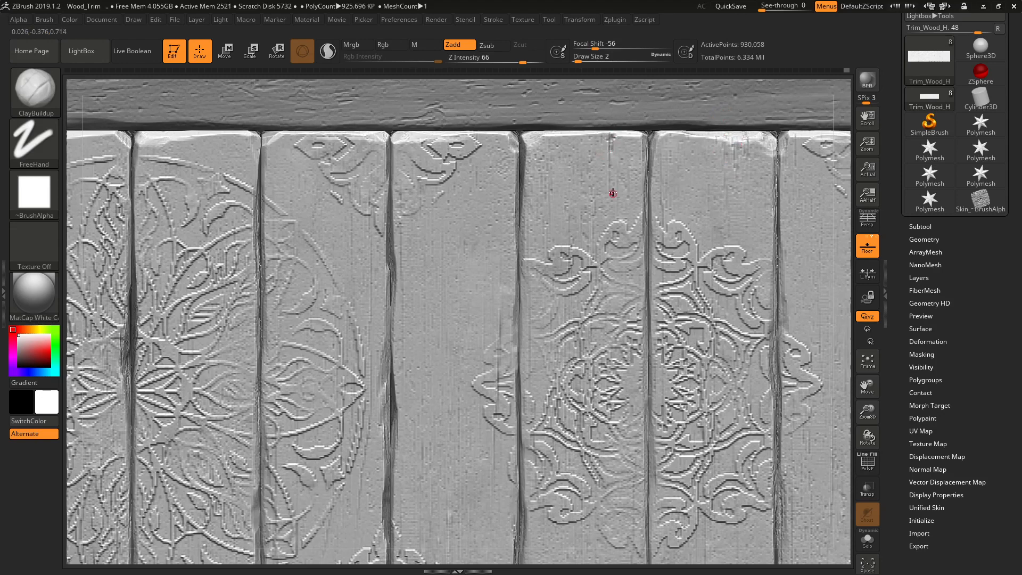
key(ctrl+z)
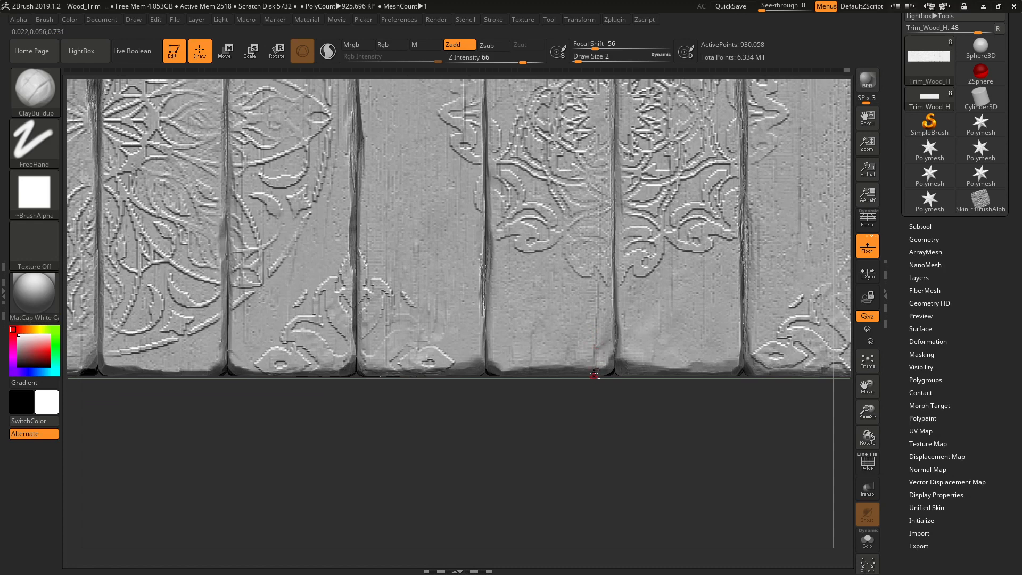
Chip the lower edges of the carved planks with short ClayBuildup strokes at Draw Size 2 and Z Intensity 66
key(bracketleft)
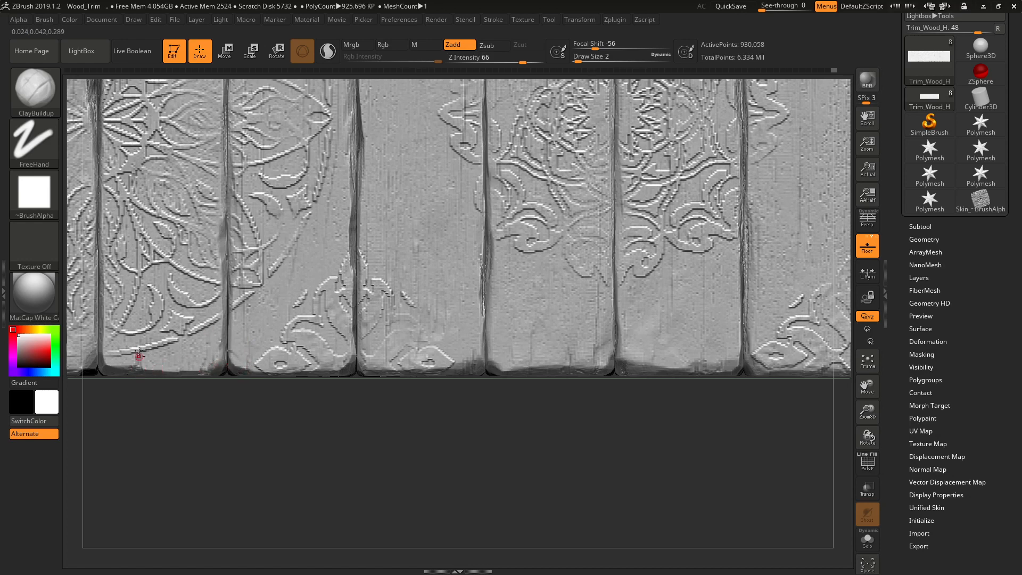
alt+right_drag(148, 357, 435, 321)
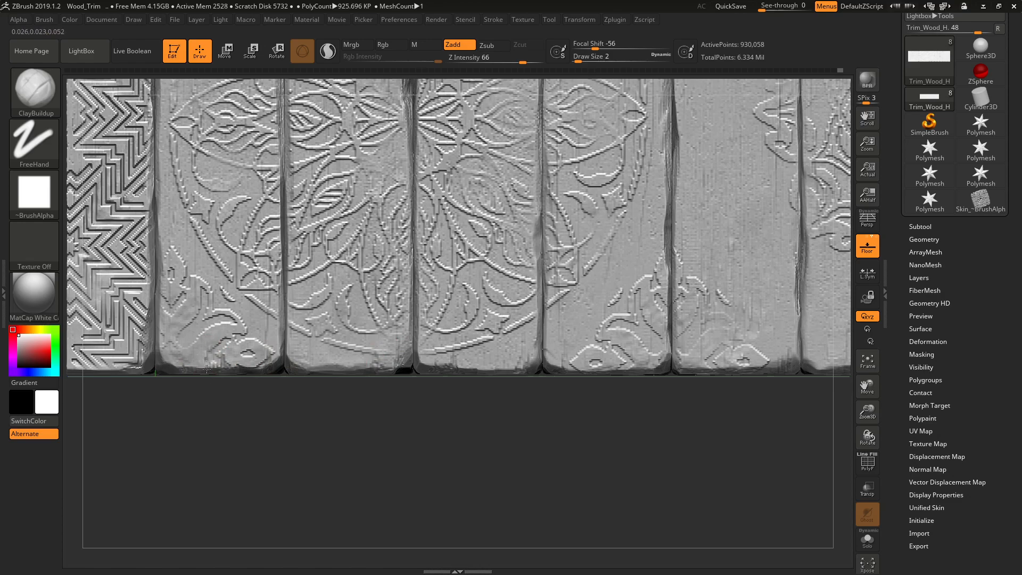
mouse_move(173, 369)
mouse_down()
mouse_move(322, 277)
mouse_move(346, 284)
mouse_move(345, 303)
mouse_move(331, 276)
mouse_up()
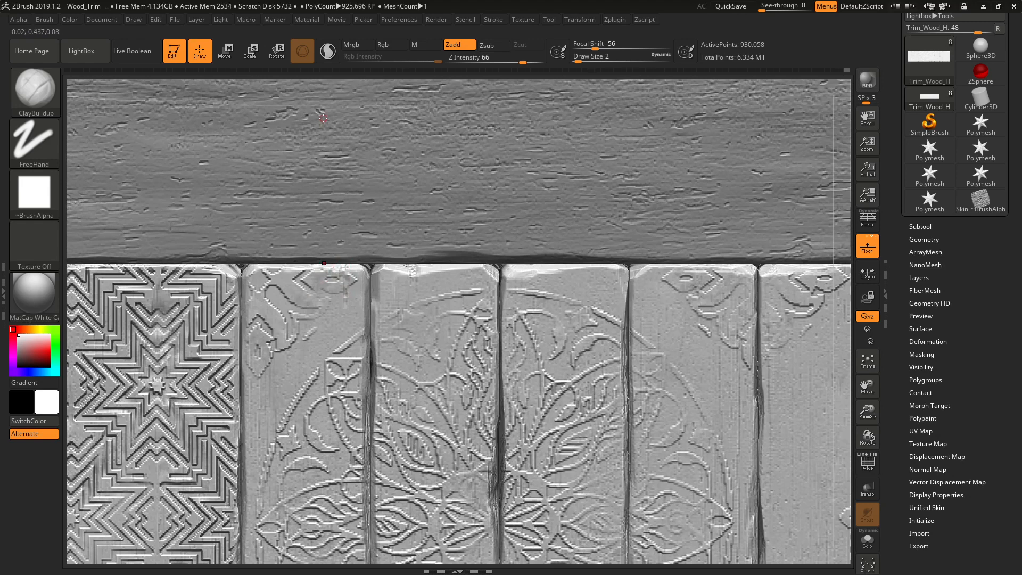
Undo the last crack stroke at the first flower-carved plank's upper edge and check the whole trim sheet
key(ctrl)
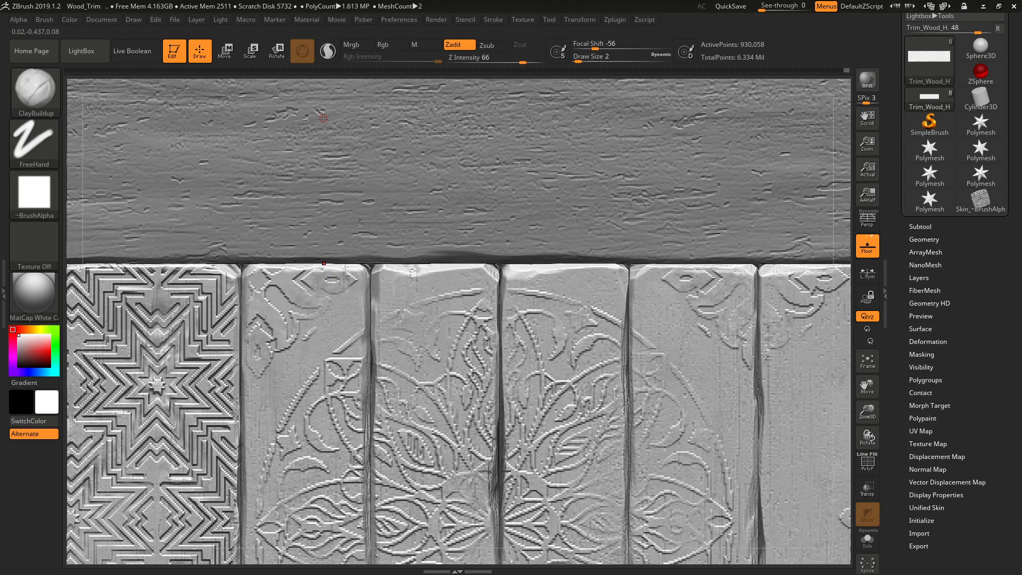
key(ctrl+z)
key(bracketright)
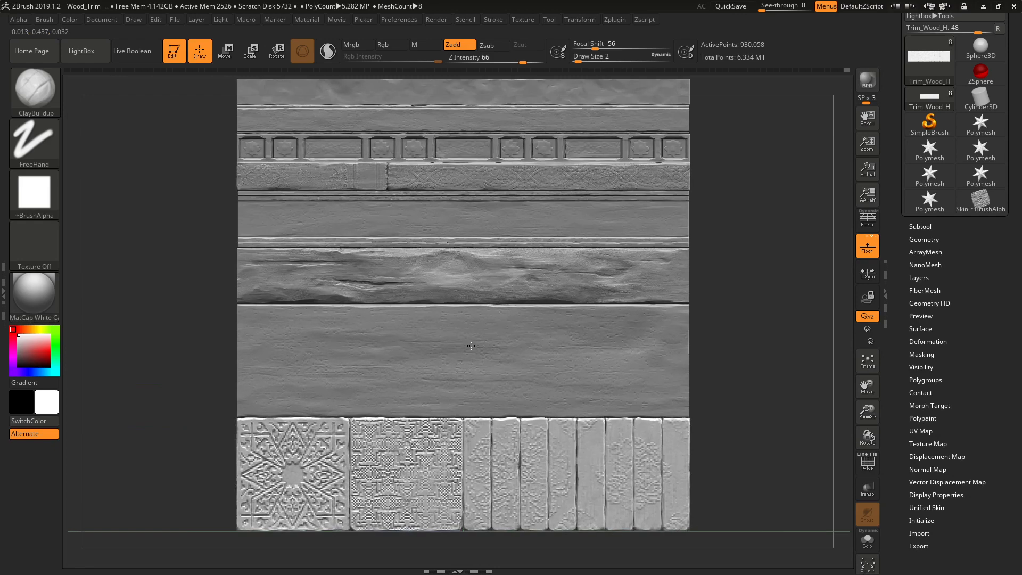
alt+right_drag(471, 345, 454, 351)
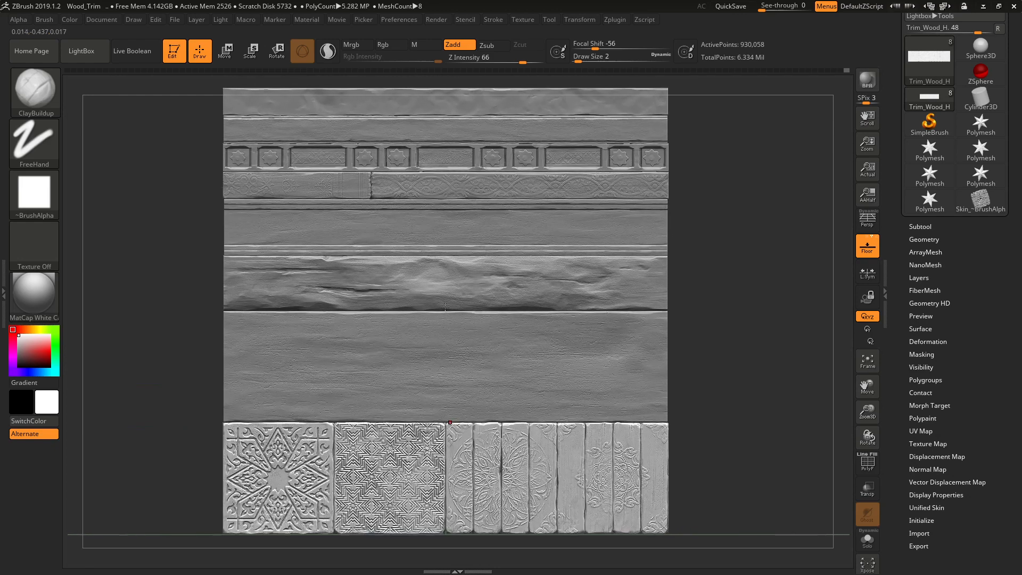
mouse_move(442, 296)
alt+right_down()
mouse_move(442, 312)
mouse_move(442, 292)
alt+right_up()
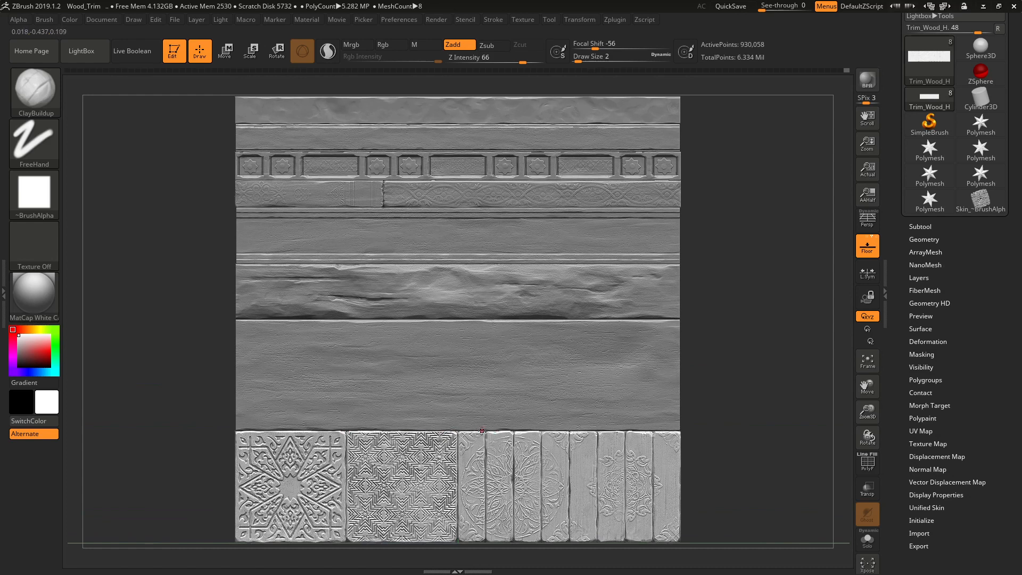